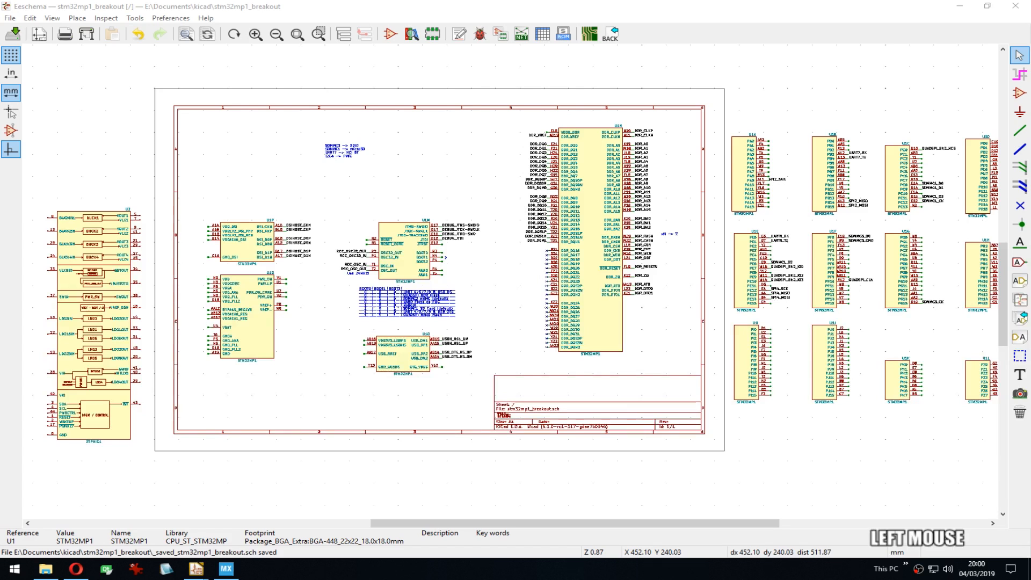
# Step: Type and correct a text message mentioning the board, STM32MP1 and KiCad, pasting in content
pyautogui.press('Delete')
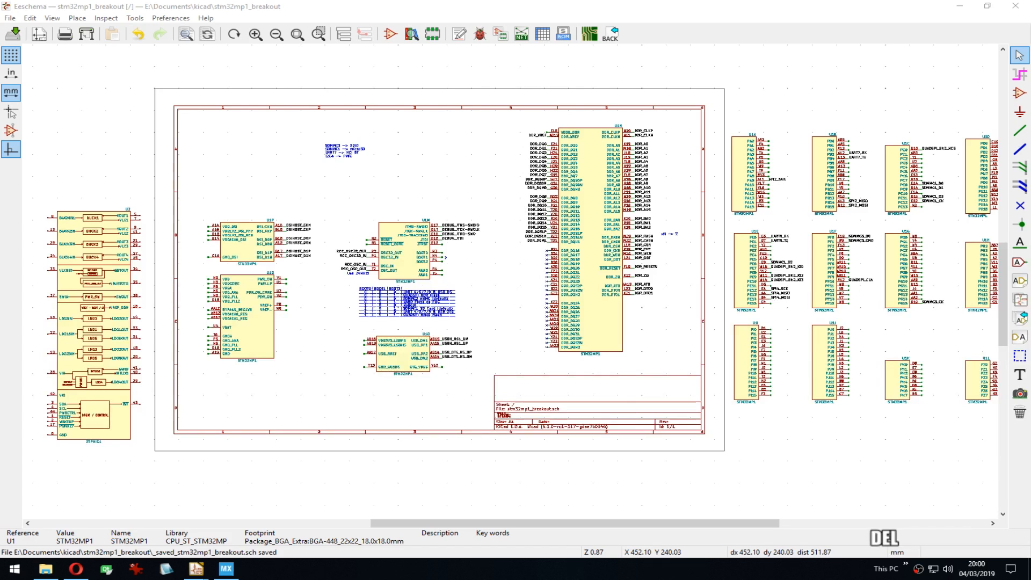
pyautogui.write('Maing moresymbols or')
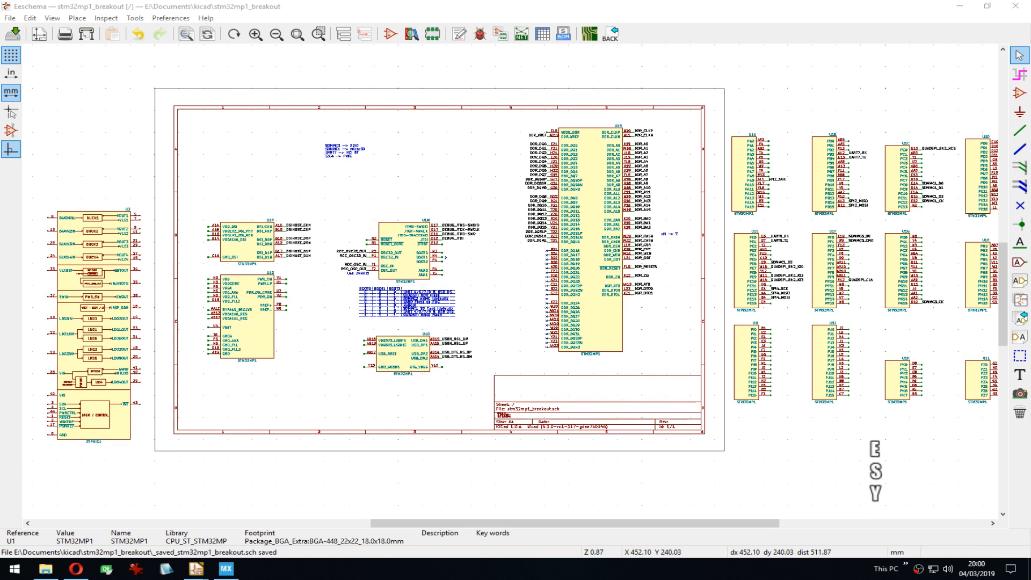
pyautogui.write(' the')
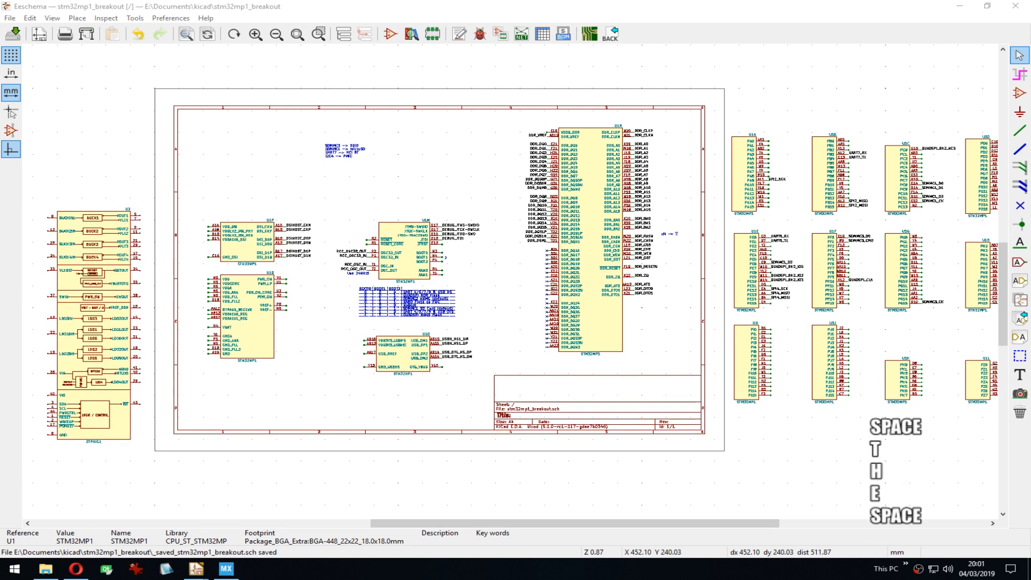
pyautogui.press('End')
pyautogui.hotkey('ctrl', 'BackSpace')
pyautogui.write('boa')
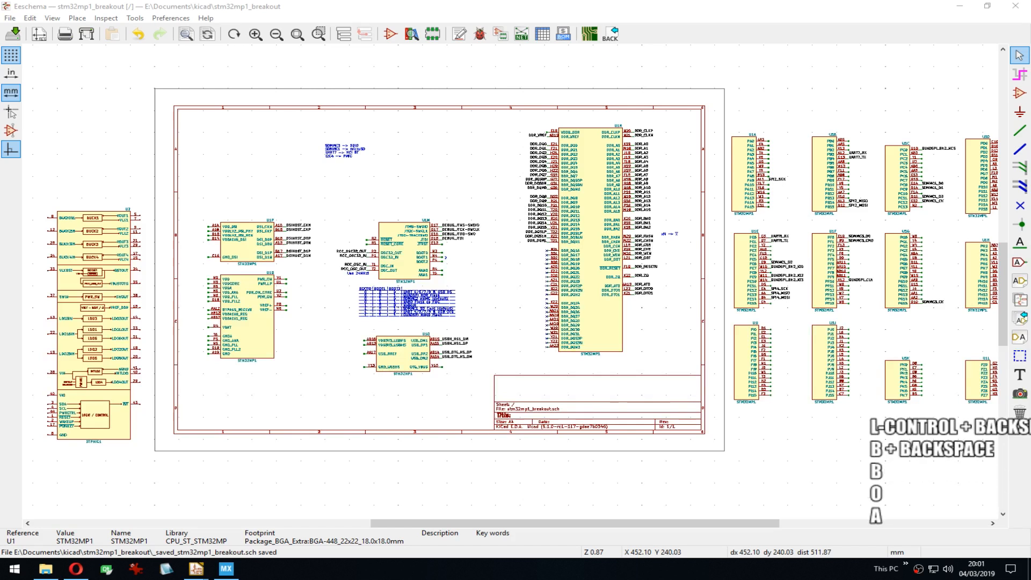
pyautogui.write('rd')
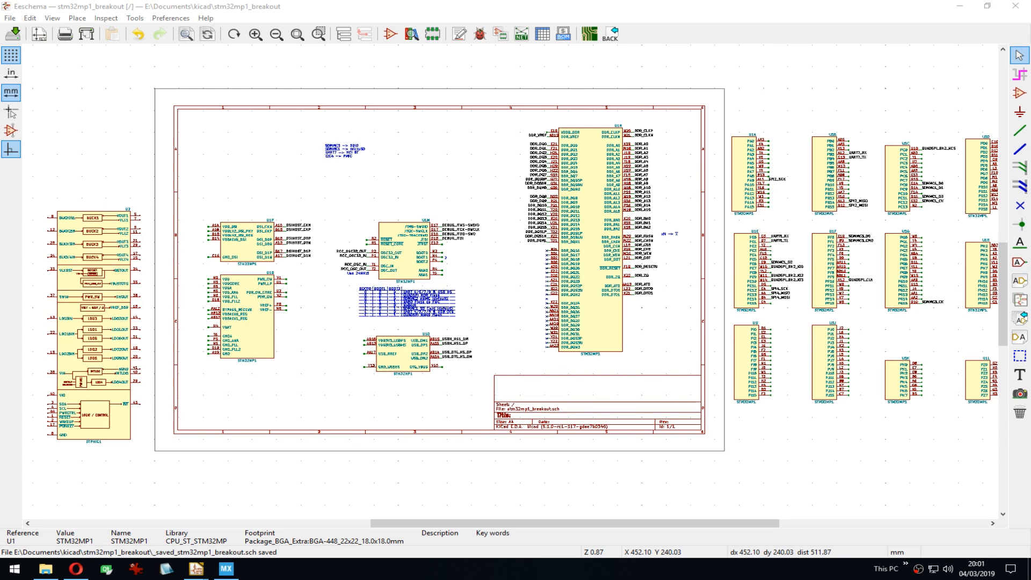
pyautogui.write('Streaming m')
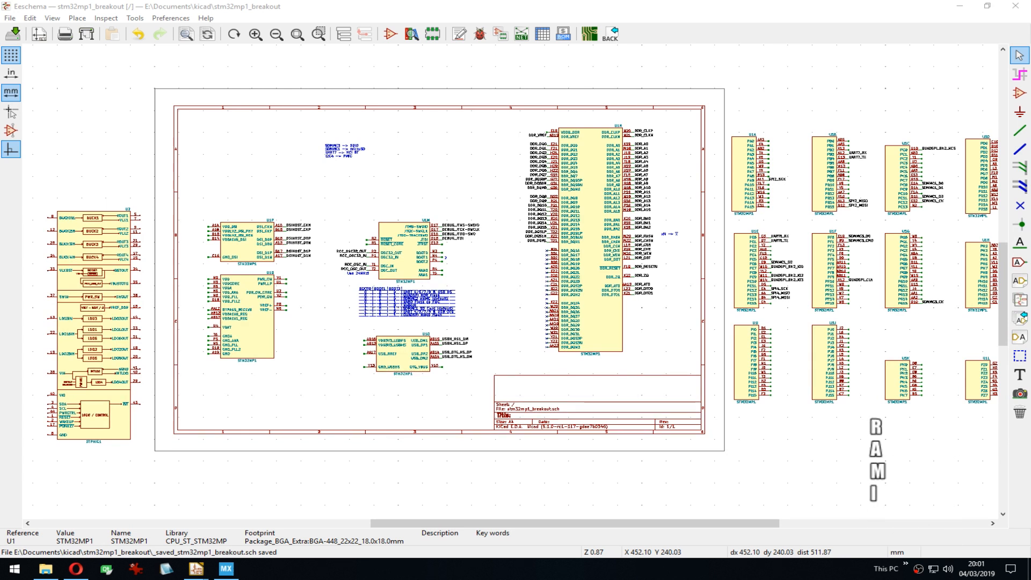
pyautogui.write('ore STM32M')
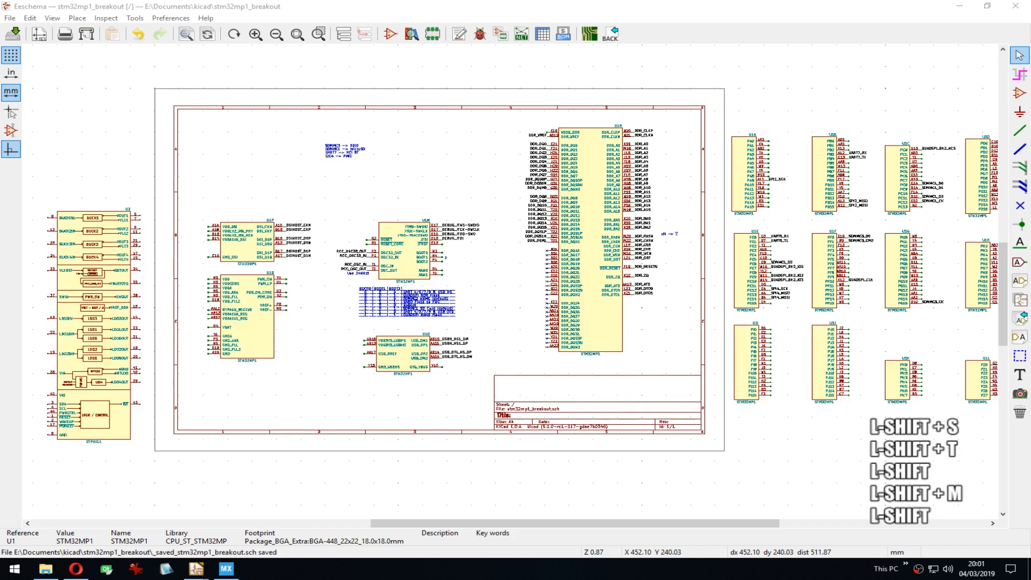
pyautogui.write('P1 k')
pyautogui.press('BackSpace')
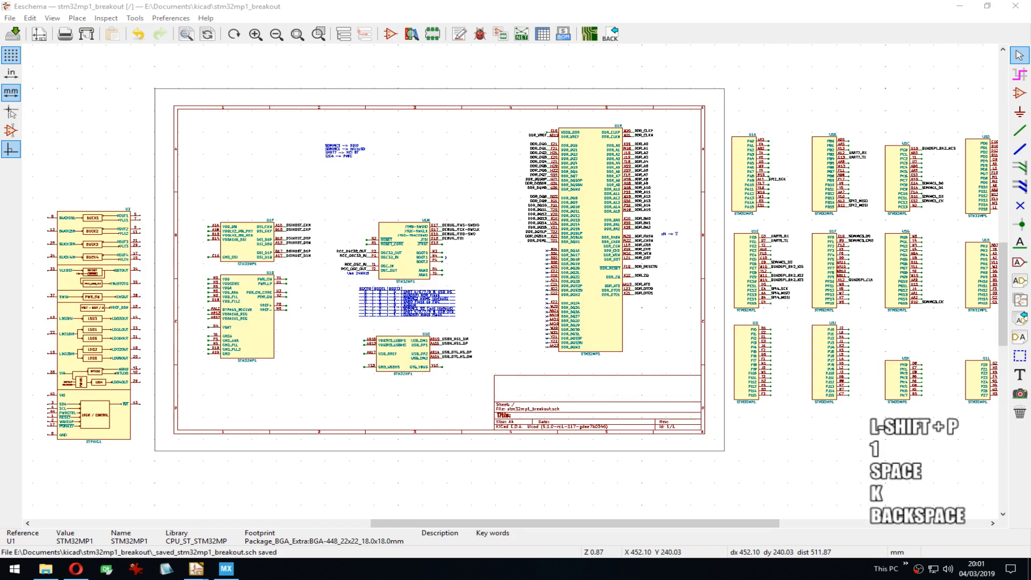
pyautogui.write('Kicad')
pyautogui.press('BackSpace')
pyautogui.press('BackSpace')
pyautogui.press('BackSpace')
pyautogui.write('CAD')
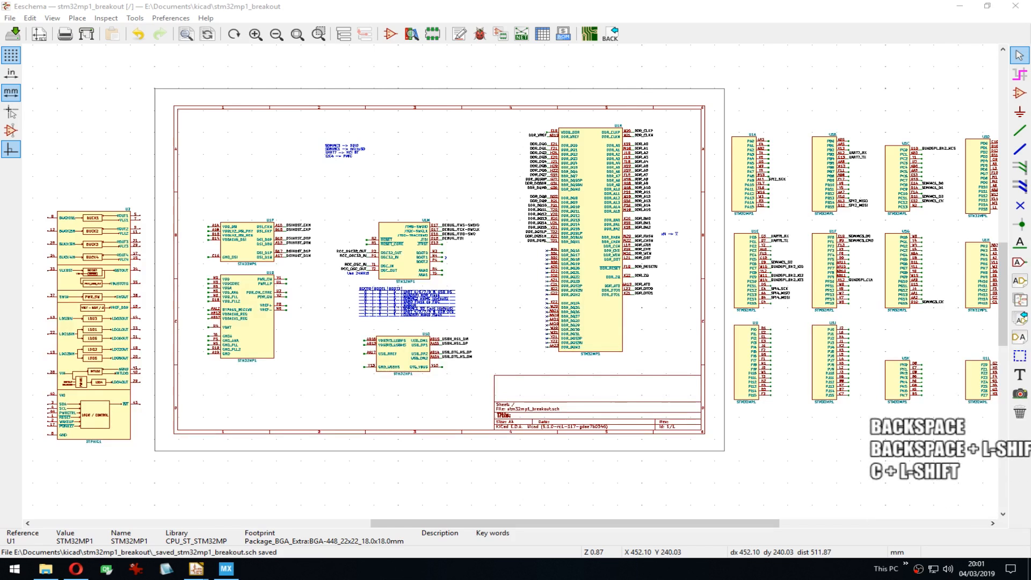
pyautogui.press('BackSpace')
pyautogui.write('ad np')
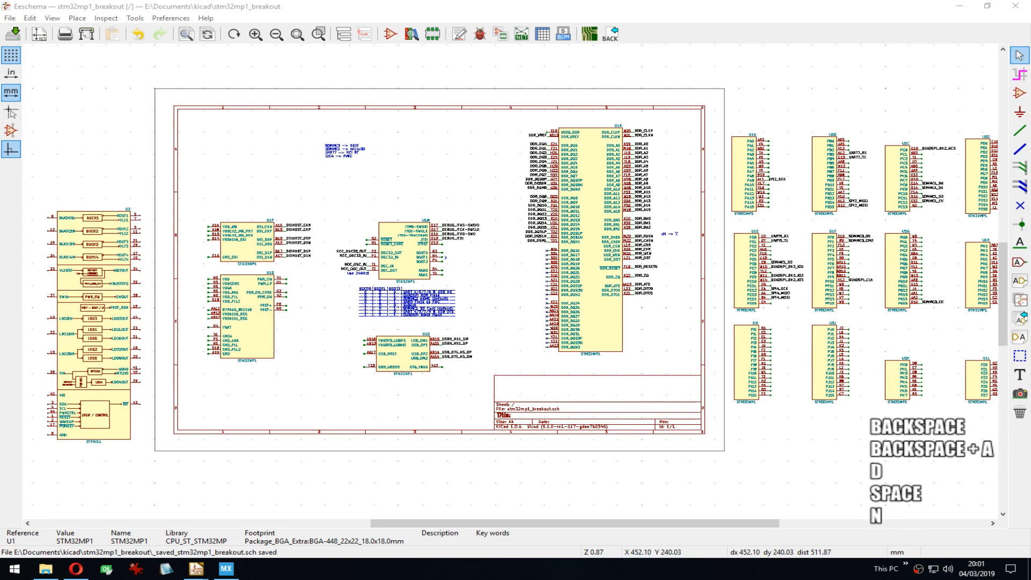
pyautogui.press('BackSpace')
pyautogui.write('ow com e na')
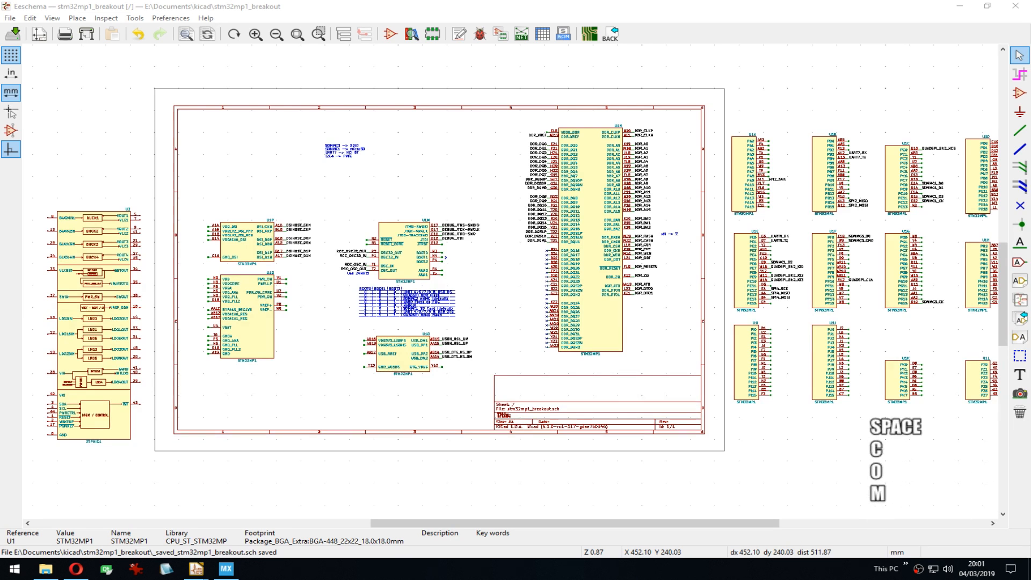
pyautogui.press('BackSpace')
pyautogui.write('and ')
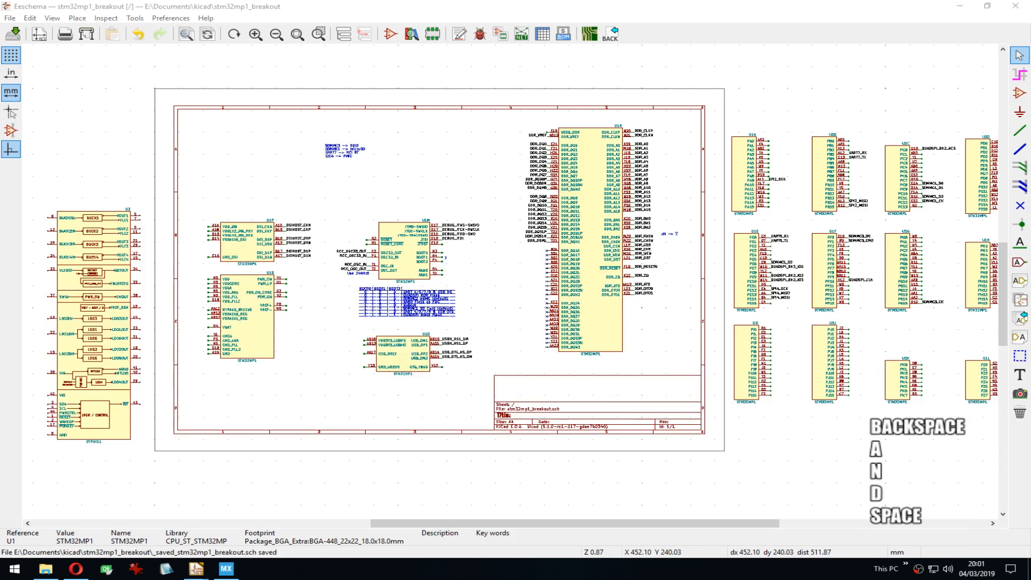
pyautogui.write('hngout')
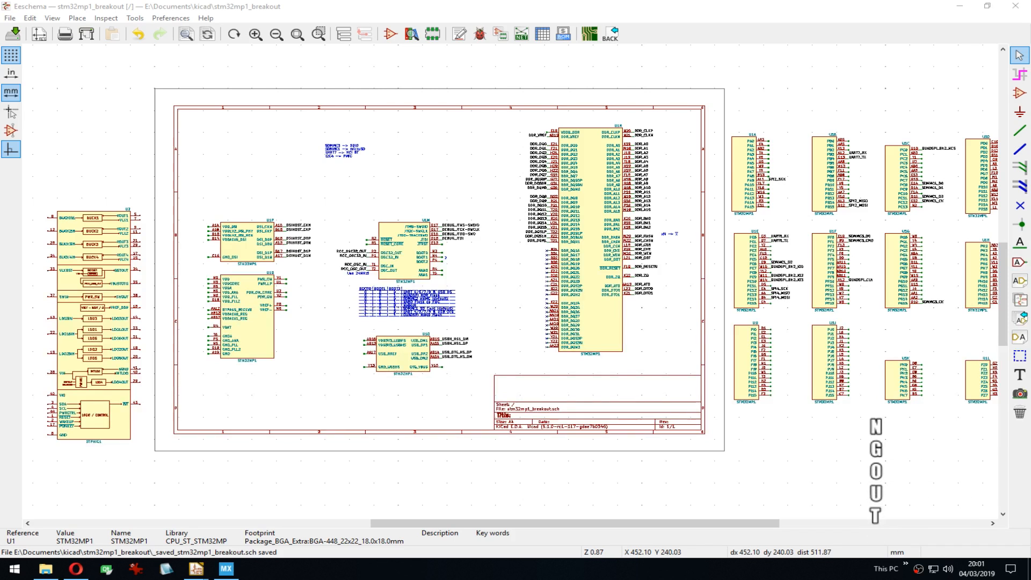
pyautogui.press('BackSpace')
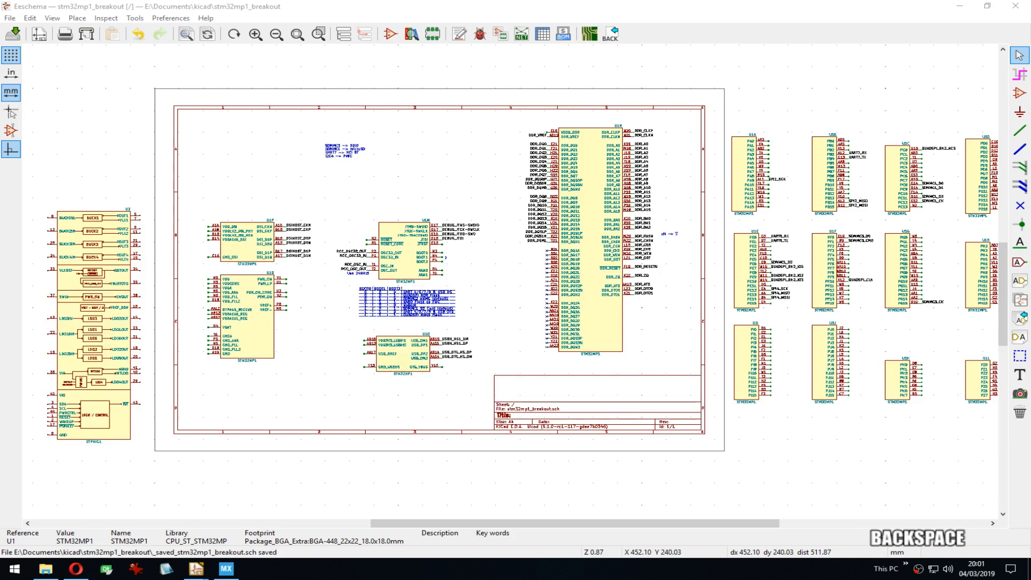
pyautogui.write('0ut O')
pyautogui.hotkey('ctrl', 'v')
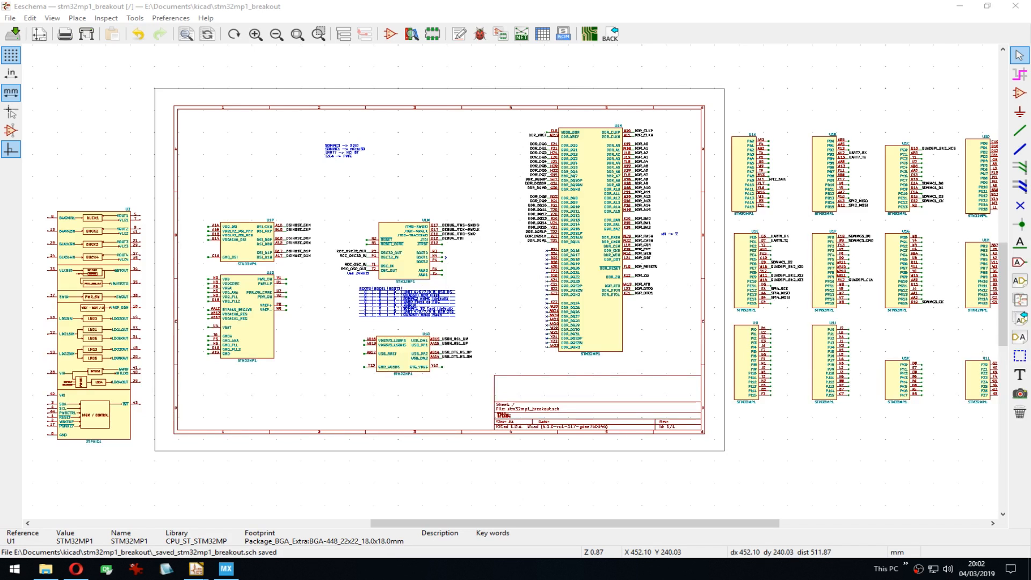
# Step: Switch windows and send the message 'can you hear me? )'
pyautogui.hotkey('alt', 'Tab')
pyautogui.write('can you hear me? ')
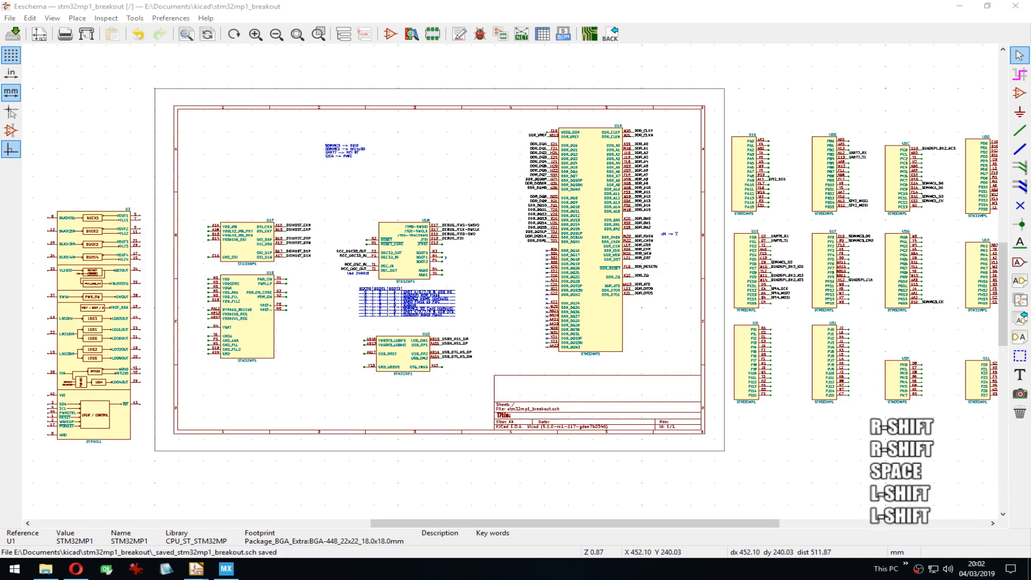
pyautogui.write(')')
pyautogui.press('Return')
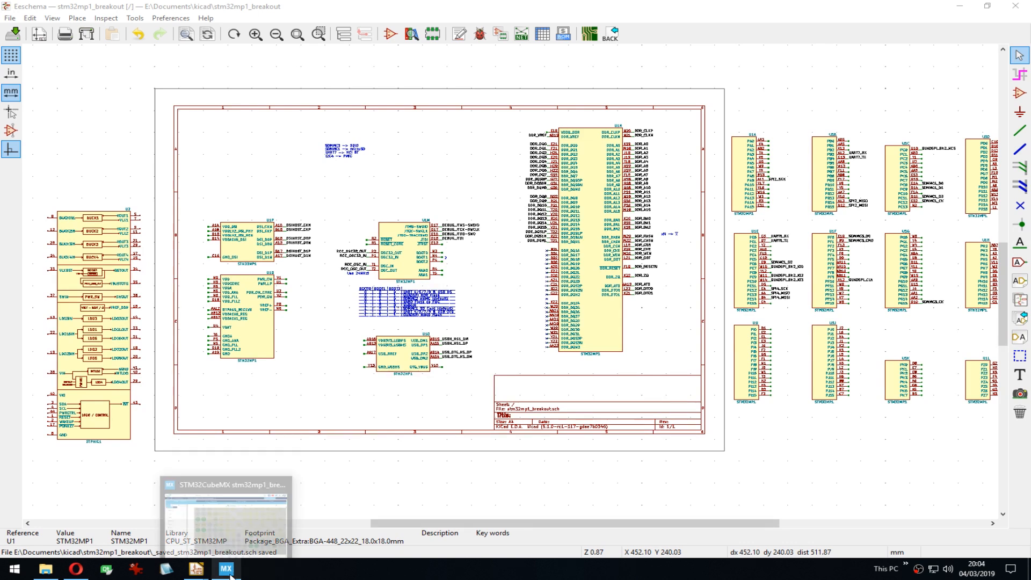
# Step: Zoom in and pan to frame the BOOT pin table, then zoom back out around it
pyautogui.scroll(6, 424, 304)
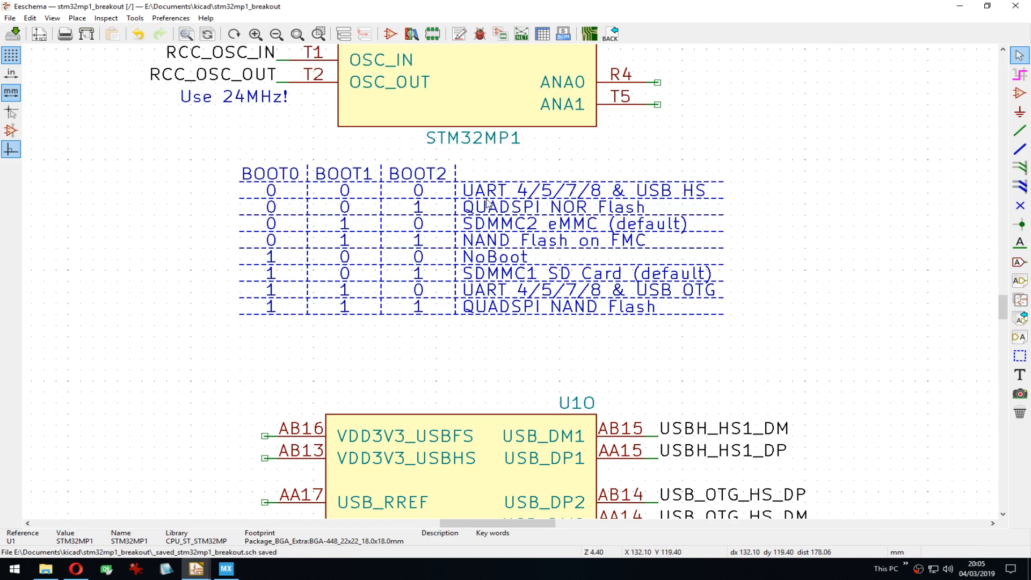
pyautogui.moveTo(495, 309); pyautogui.dragTo(462, 324, button='middle')
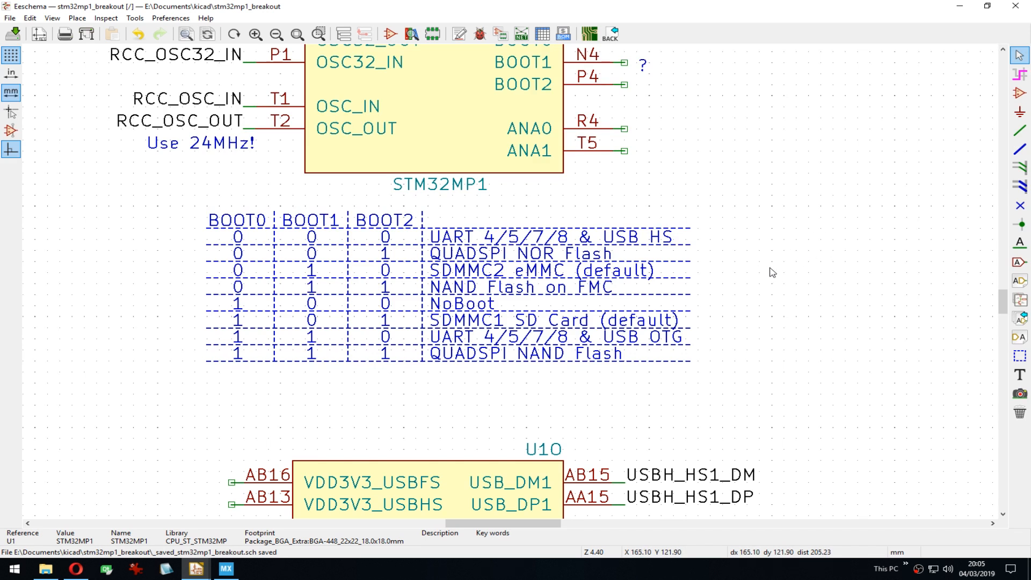
pyautogui.moveTo(759, 266); pyautogui.dragTo(742, 269, button='middle')
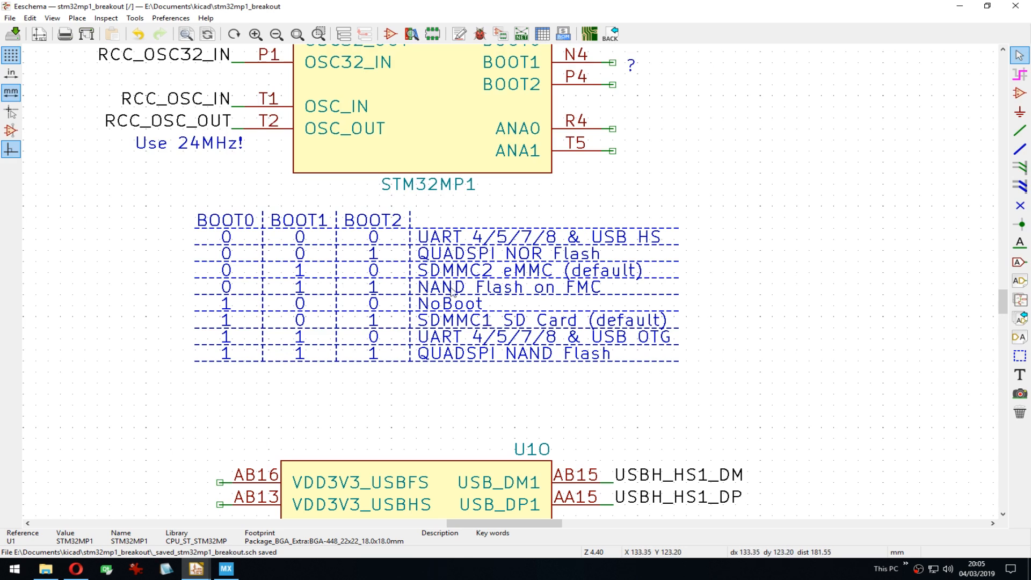
pyautogui.scroll(-2, 485, 323)
pyautogui.moveTo(697, 195); pyautogui.dragTo(637, 207, button='middle')
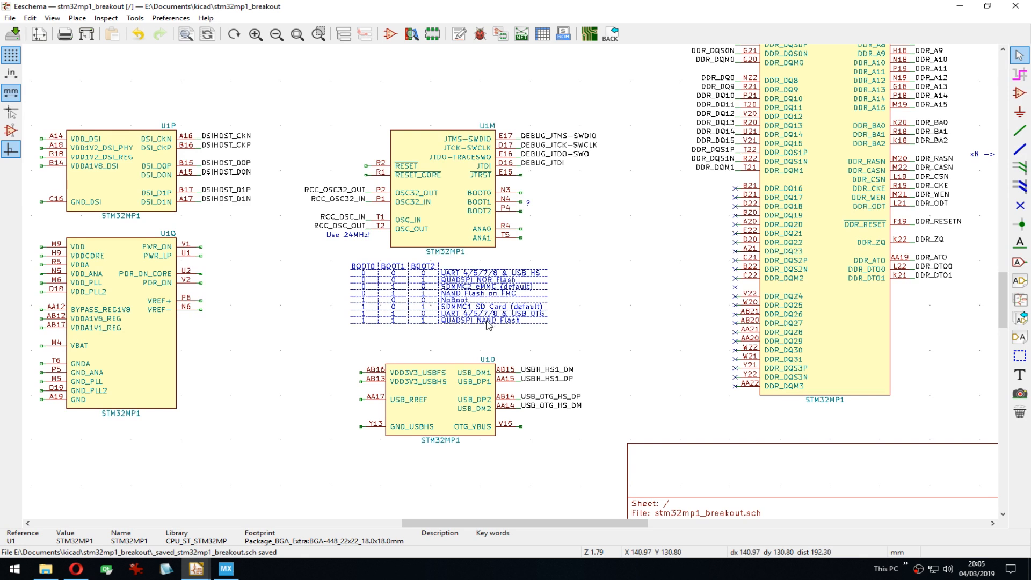
# Step: Pan and zoom from the top-of-sheet note across the DDR unit to the U1A–U1L port units
pyautogui.scroll(-1, 478, 322)
pyautogui.moveTo(483, 103); pyautogui.dragTo(526, 324, button='middle')
pyautogui.scroll(3, 428, 214)
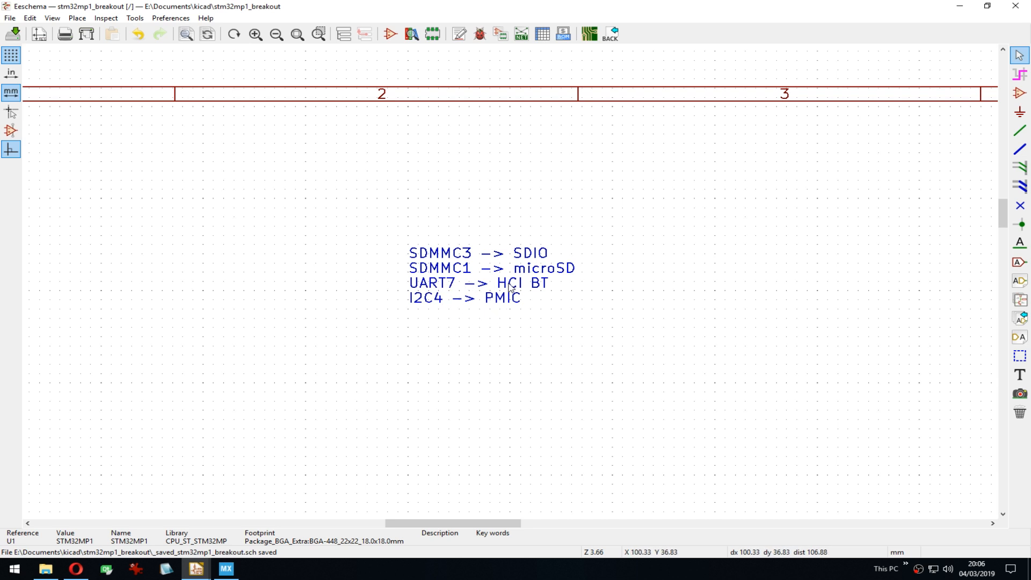
pyautogui.scroll(-4, 499, 304)
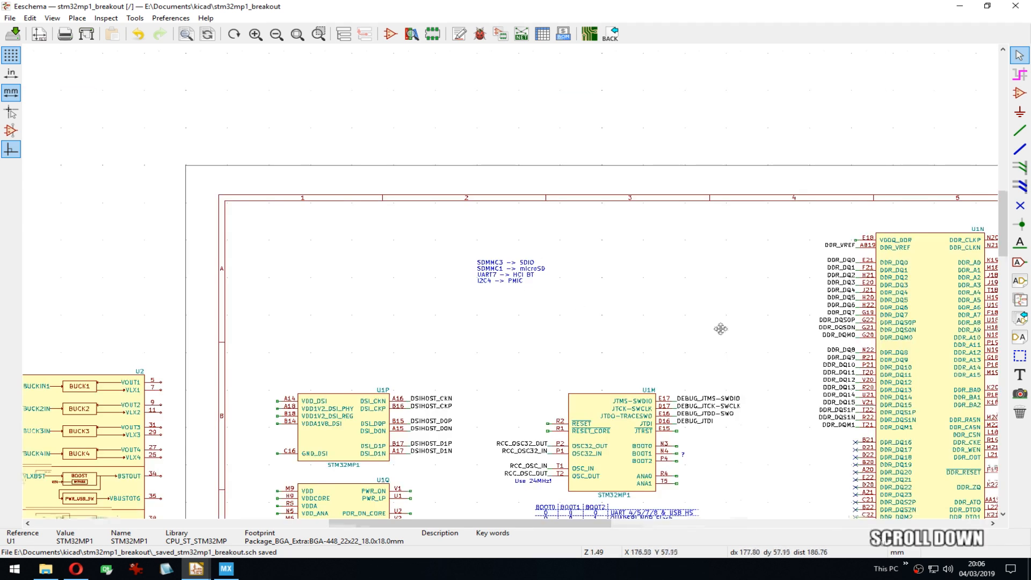
pyautogui.moveTo(720, 329); pyautogui.dragTo(466, 275, button='middle')
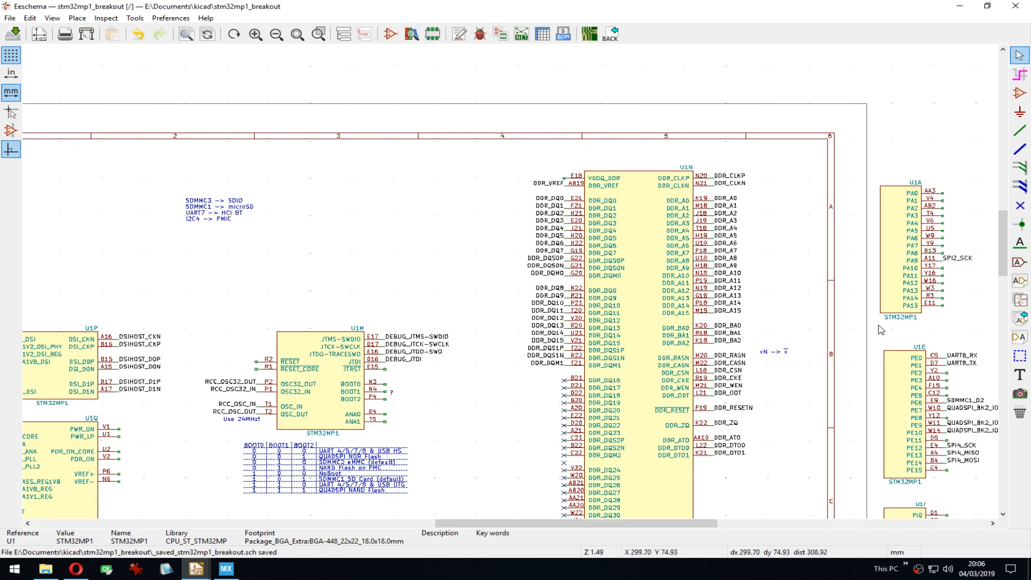
pyautogui.moveTo(880, 329); pyautogui.dragTo(590, 256, button='middle')
pyautogui.scroll(-1, 514, 285)
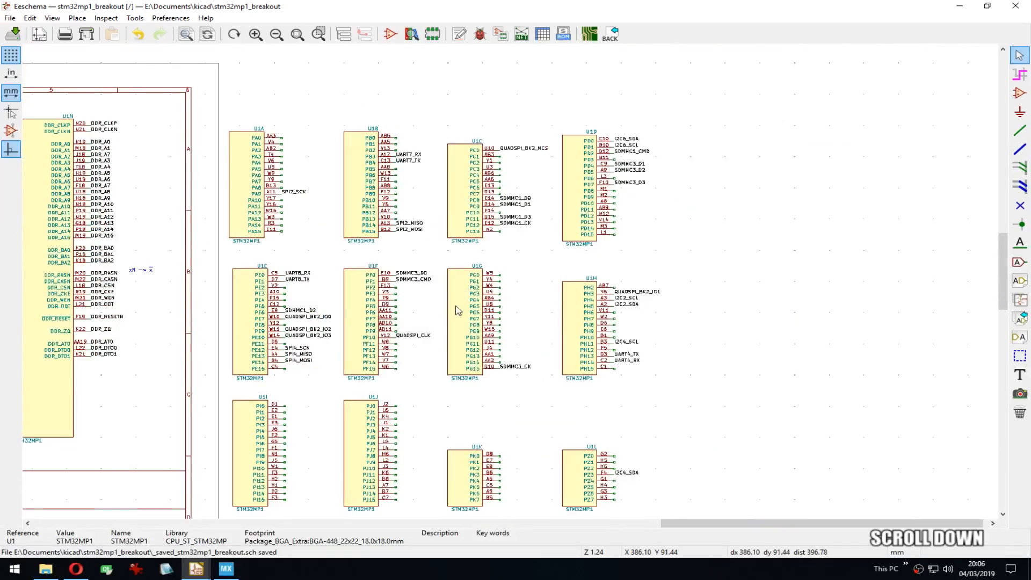
# Step: Reframe the schematic around the port units and restore the STM32CubeMX pinout window
pyautogui.click(226, 570)
pyautogui.click(226, 570)
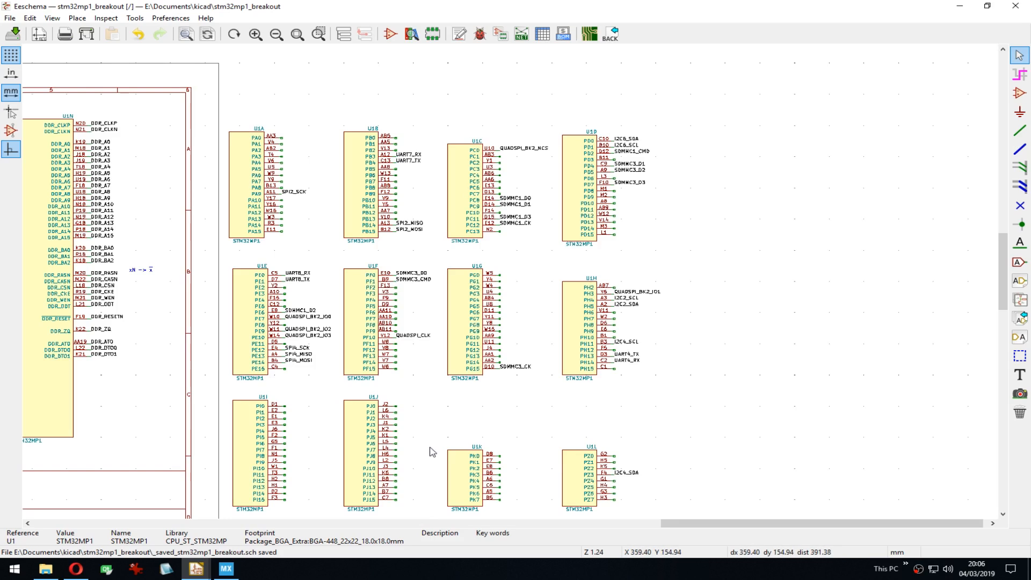
pyautogui.moveTo(406, 397); pyautogui.dragTo(475, 354, button='middle')
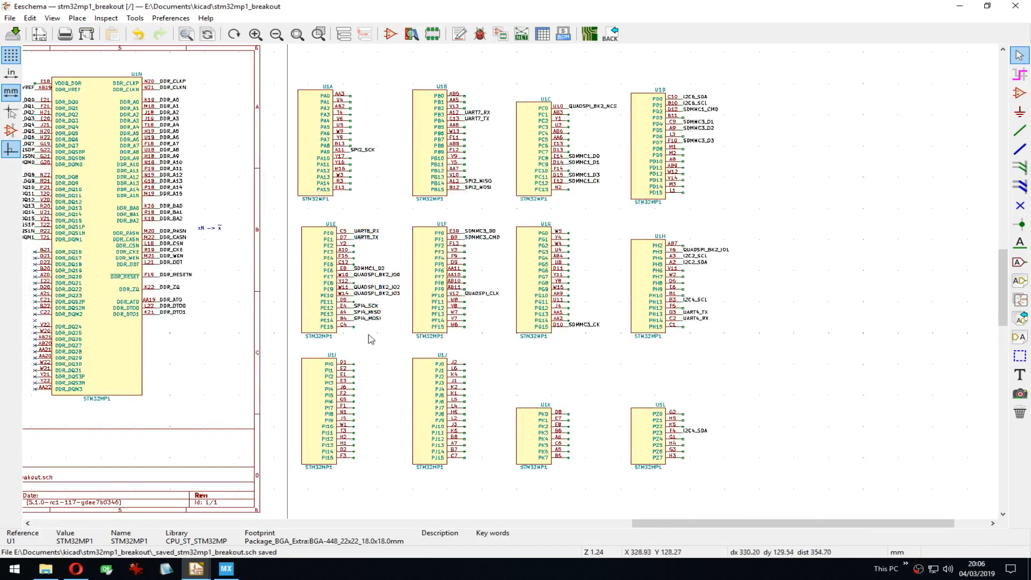
pyautogui.moveTo(252, 340); pyautogui.dragTo(502, 352, button='middle')
pyautogui.click(226, 570)
# Step: Pan and zoom the CubeMX ball map to see other balls
pyautogui.scroll(-3, 723, 285)
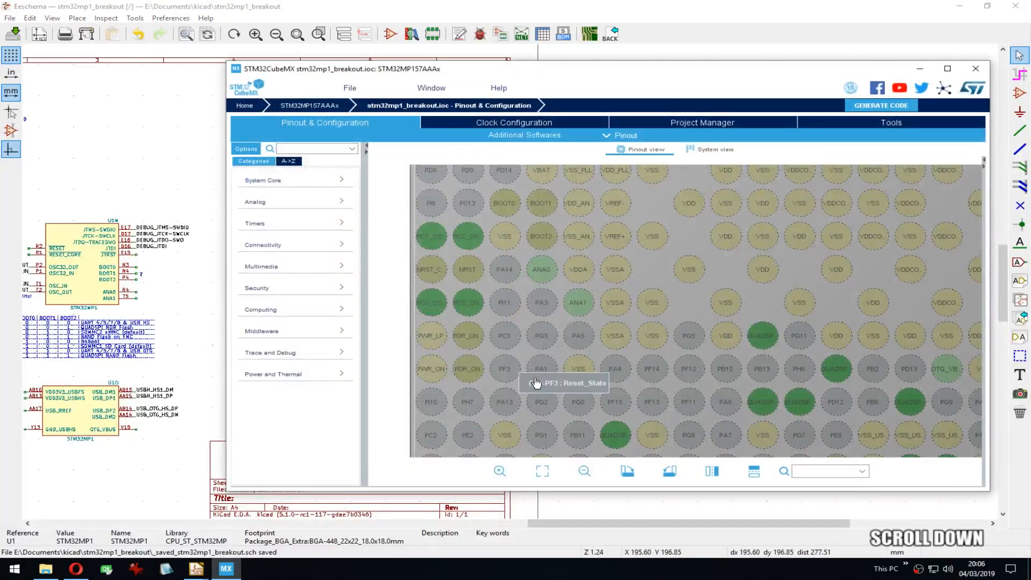
pyautogui.moveTo(740, 246); pyautogui.dragTo(606, 288, button='middle')
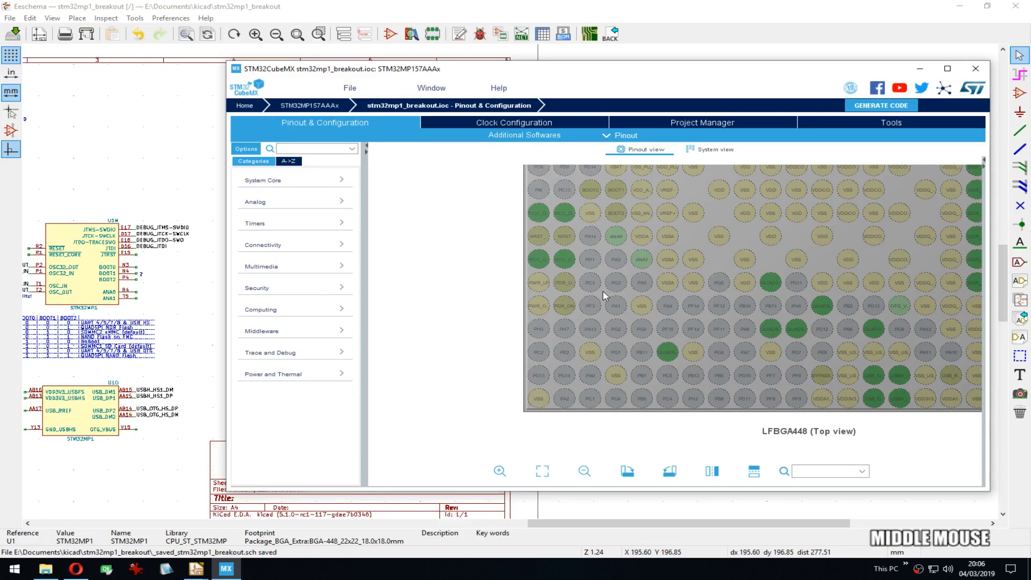
pyautogui.scroll(-2, 605, 288)
# Step: Bring Eeschema forward and pan around the main sheet, centring on units U1A–U1H
pyautogui.click(196, 570)
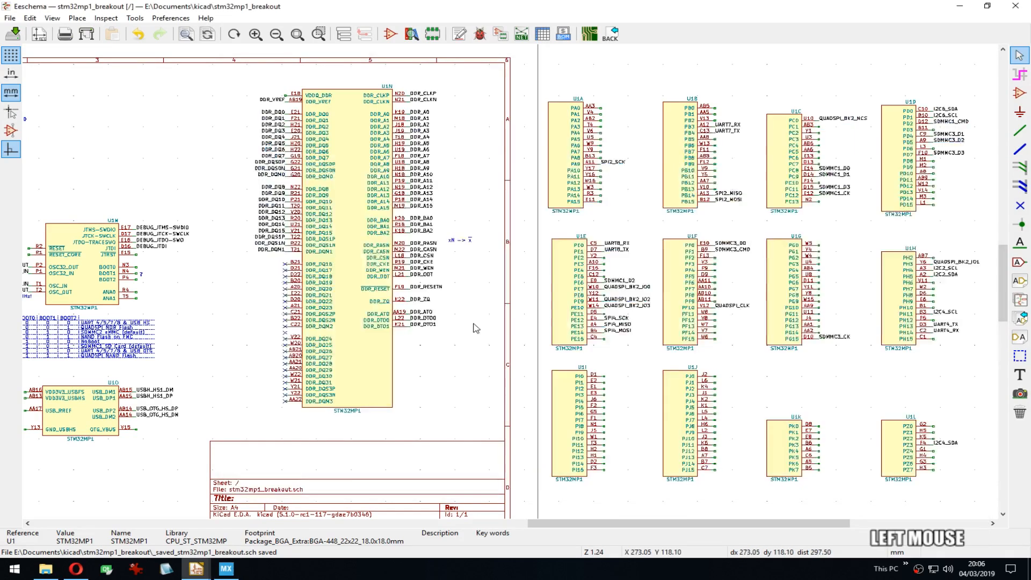
pyautogui.moveTo(786, 415); pyautogui.dragTo(488, 417, button='middle')
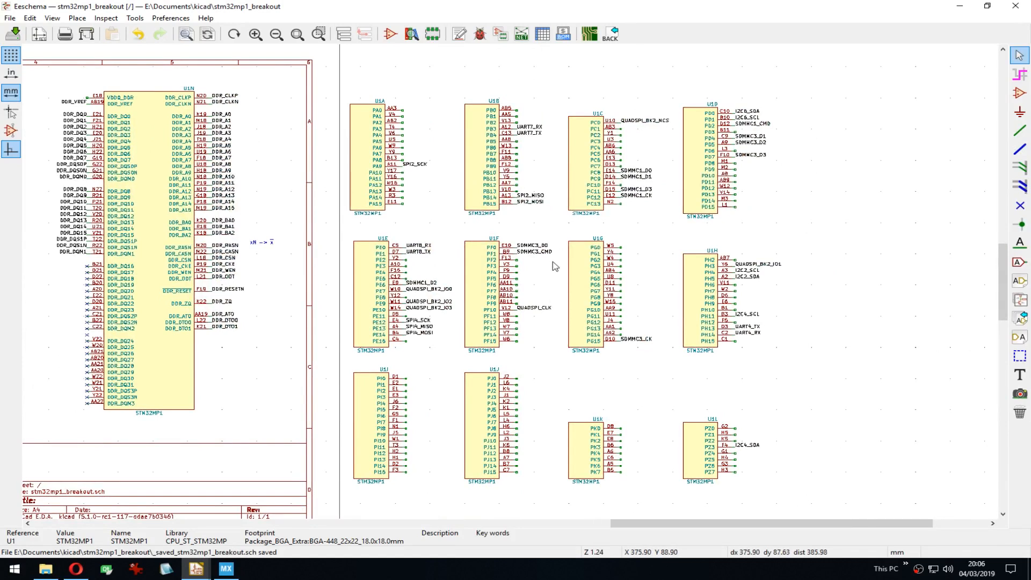
pyautogui.moveTo(436, 354); pyautogui.dragTo(704, 295, button='middle')
pyautogui.moveTo(449, 338); pyautogui.dragTo(788, 384, button='middle')
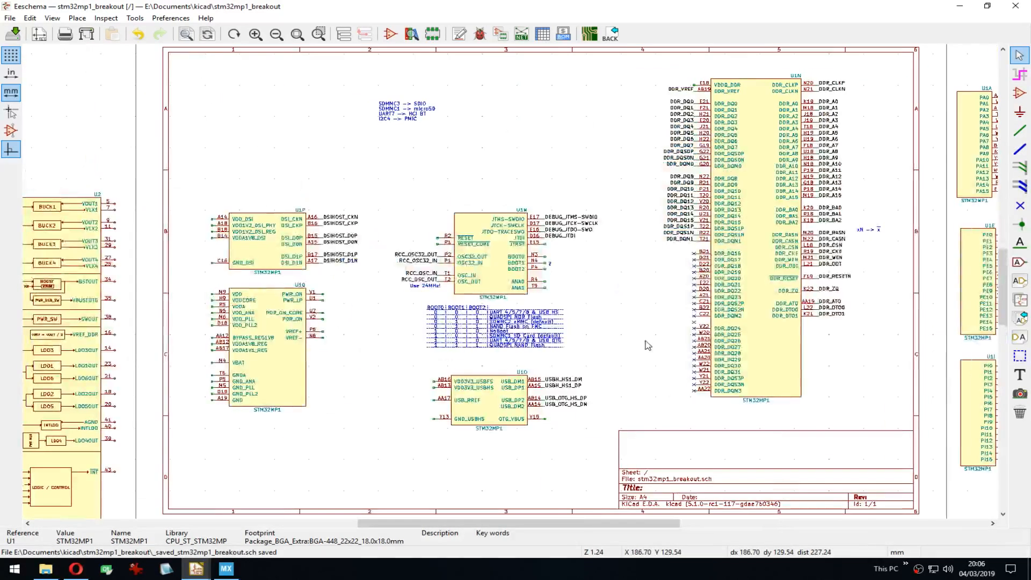
pyautogui.moveTo(682, 258); pyautogui.dragTo(637, 250, button='middle')
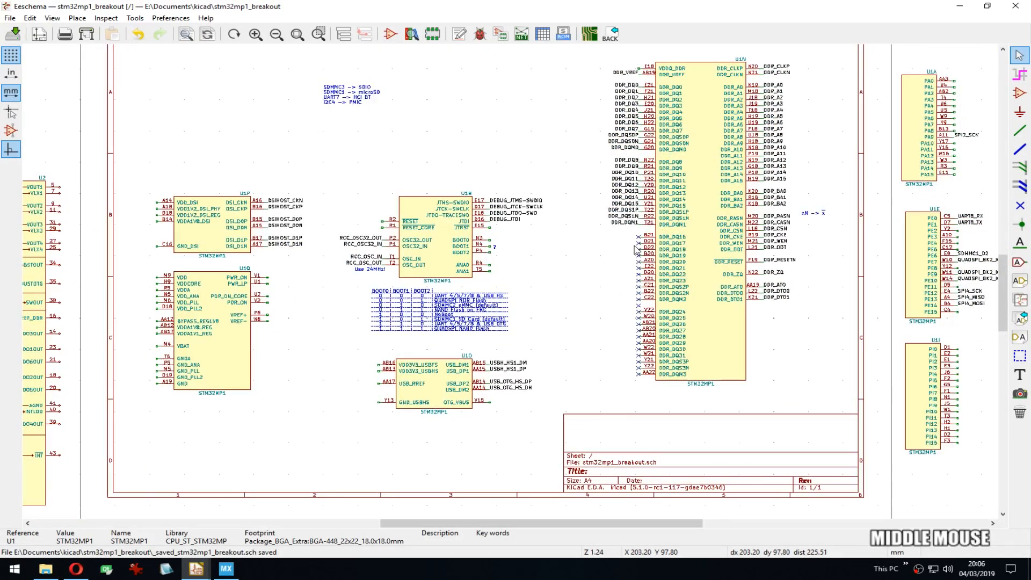
pyautogui.scroll(-1, 639, 285)
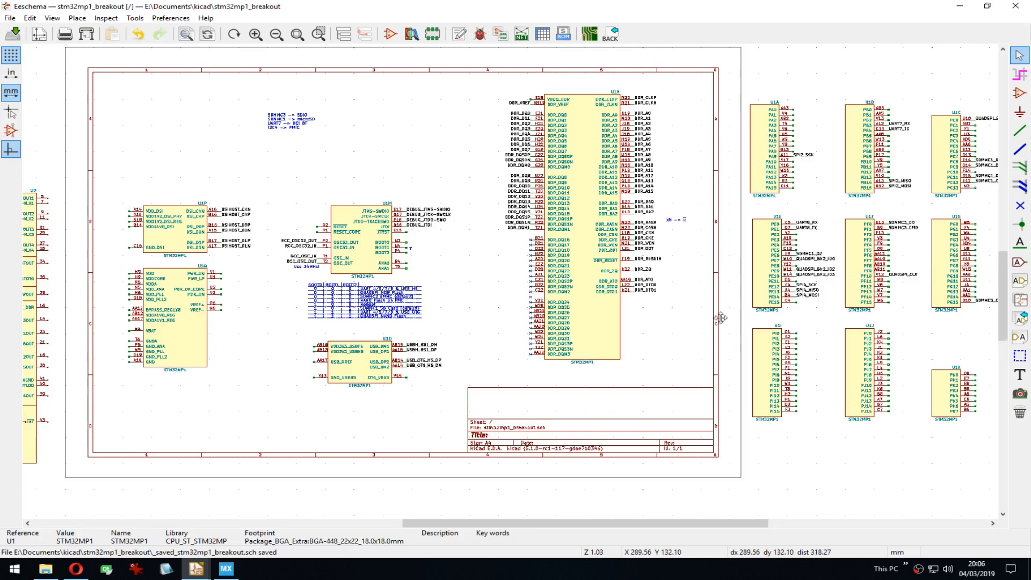
pyautogui.moveTo(713, 314); pyautogui.dragTo(446, 308, button='middle')
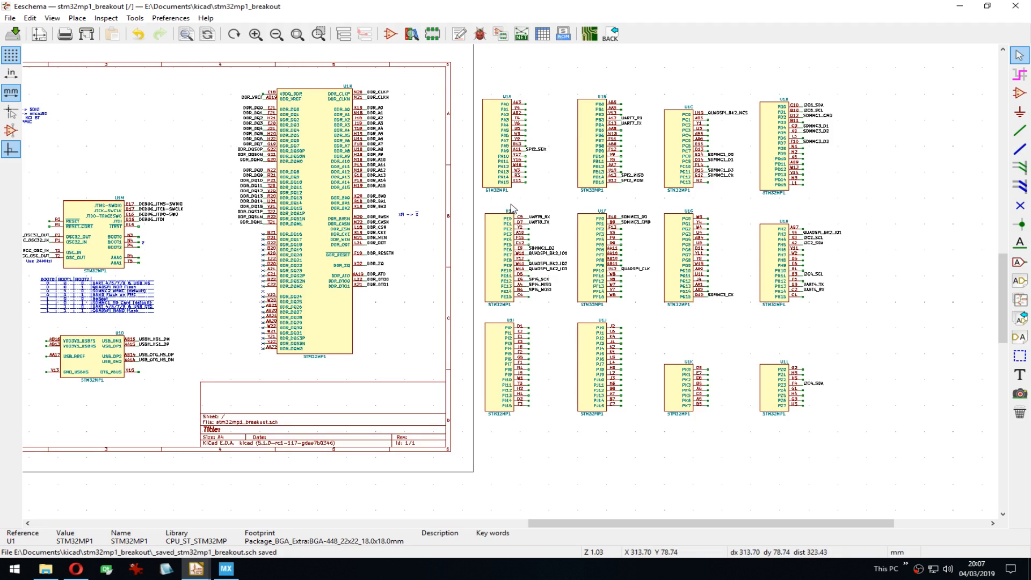
pyautogui.moveTo(371, 247)
pyautogui.mouseDown(button='middle')
pyautogui.moveTo(428, 236)
pyautogui.moveTo(379, 237)
pyautogui.mouseUp(button='middle')
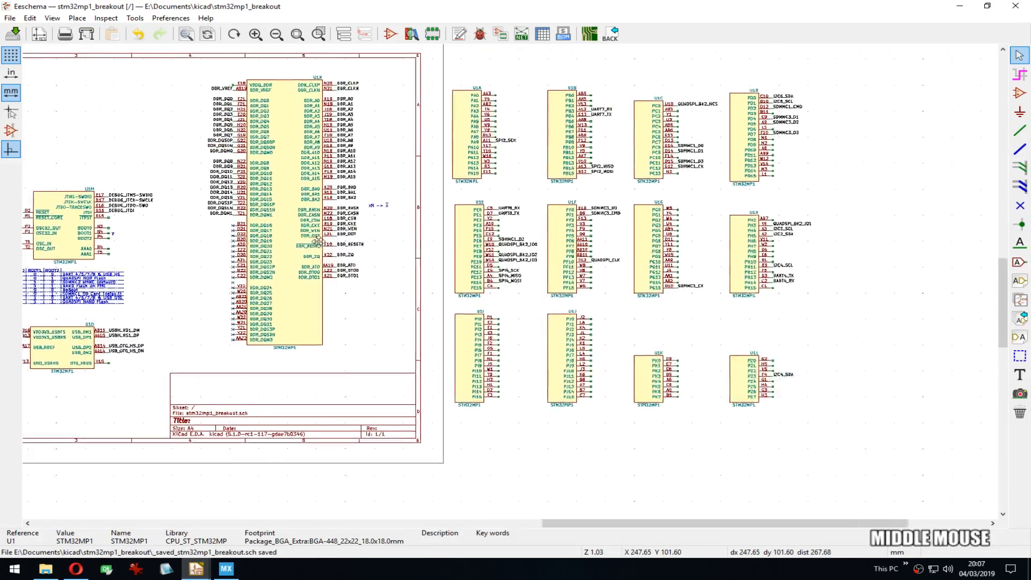
pyautogui.scroll(4, 380, 236)
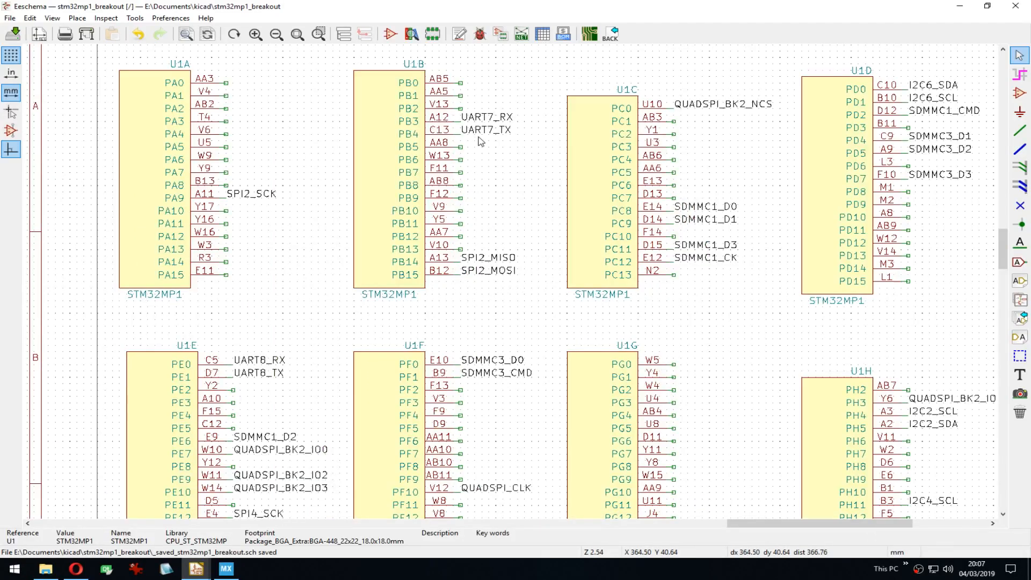
pyautogui.scroll(-1, 524, 279)
pyautogui.moveTo(532, 403); pyautogui.dragTo(508, 215, button='middle')
pyautogui.moveTo(498, 136); pyautogui.dragTo(470, 181, button='middle')
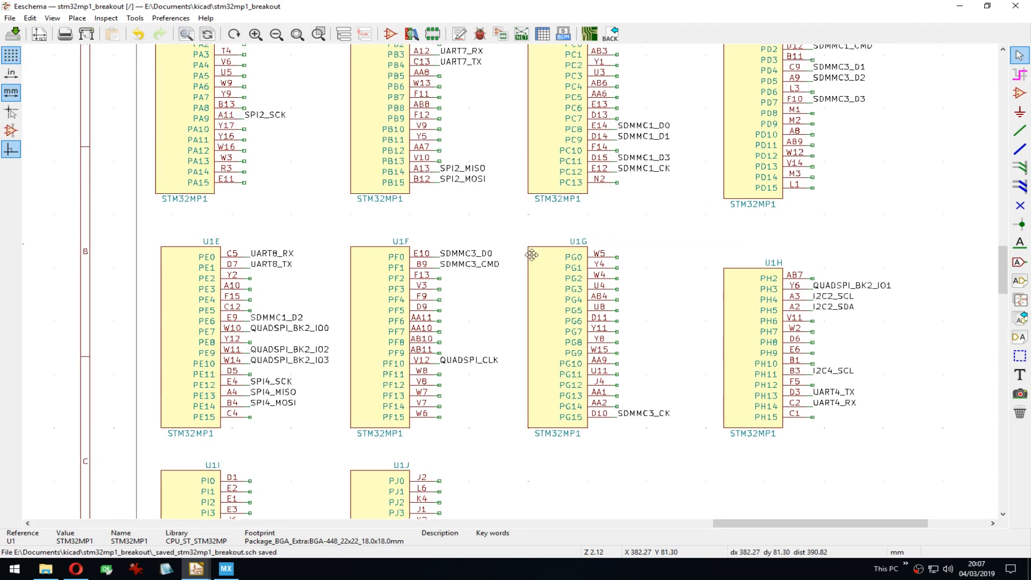
pyautogui.moveTo(532, 253); pyautogui.dragTo(499, 386, button='middle')
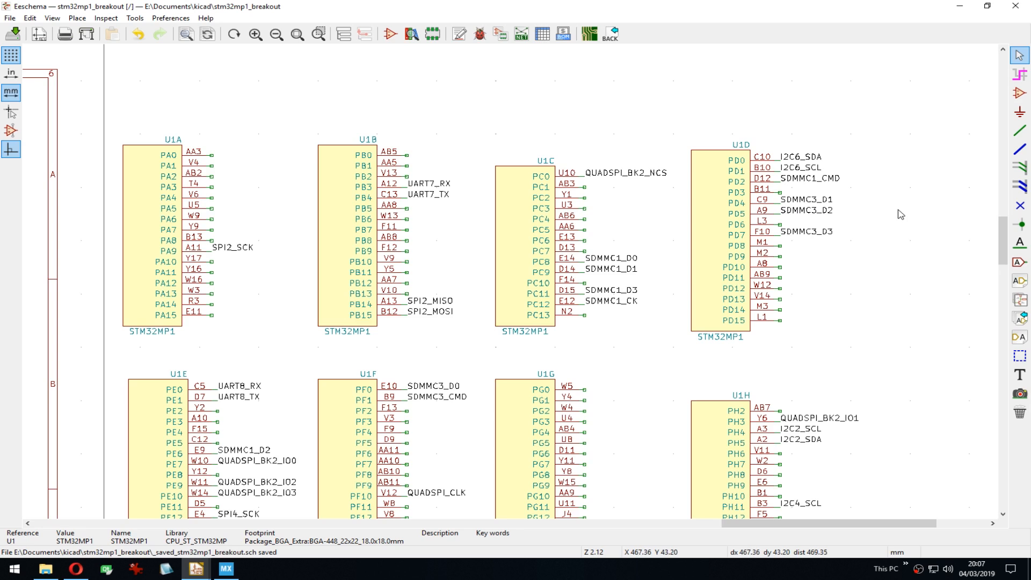
pyautogui.moveTo(796, 333); pyautogui.dragTo(805, 201, button='middle')
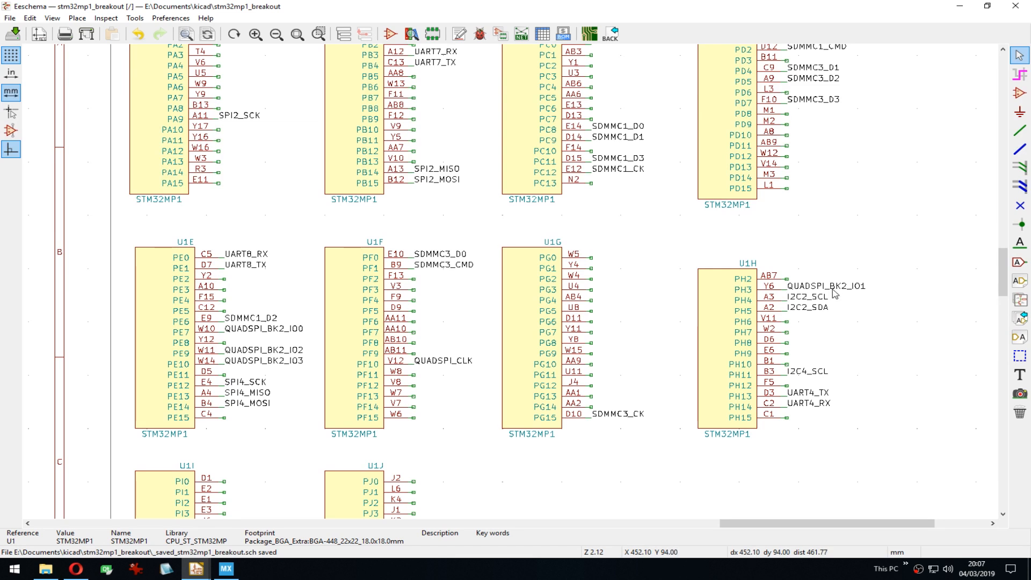
pyautogui.moveTo(506, 286); pyautogui.dragTo(521, 241, button='middle')
pyautogui.scroll(-1, 644, 265)
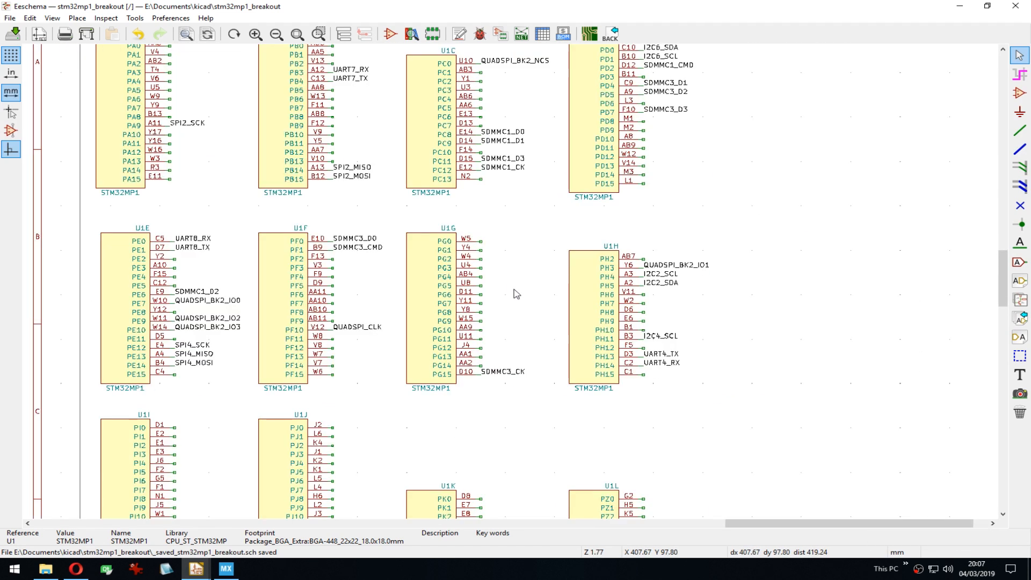
pyautogui.moveTo(516, 294); pyautogui.dragTo(701, 329, button='middle')
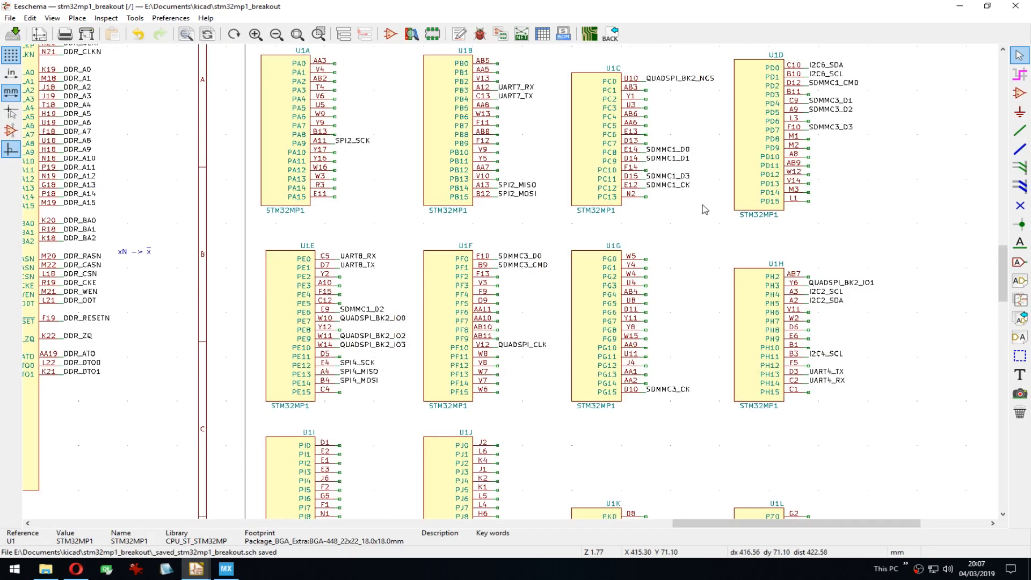
pyautogui.moveTo(505, 282); pyautogui.dragTo(503, 306, button='middle')
pyautogui.scroll(-1, 504, 305)
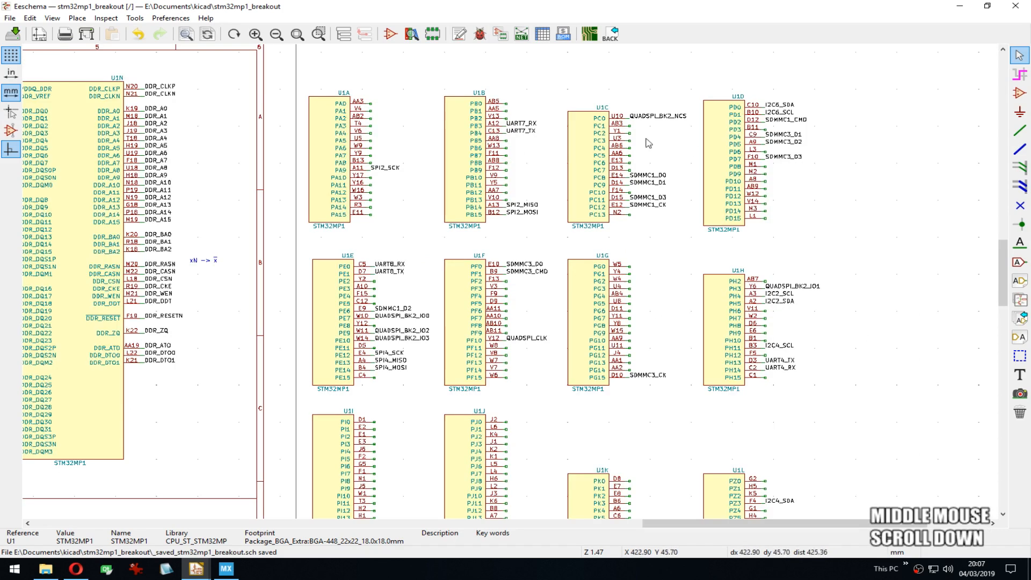
pyautogui.moveTo(499, 370); pyautogui.dragTo(940, 415, button='middle')
pyautogui.moveTo(505, 339); pyautogui.dragTo(768, 208, button='middle')
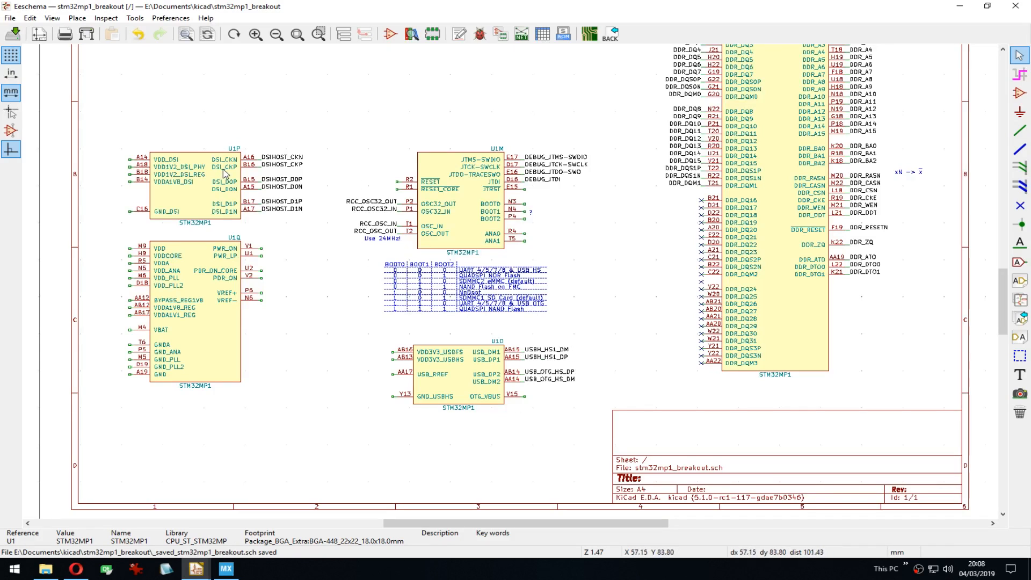
pyautogui.moveTo(573, 289); pyautogui.dragTo(732, 278, button='middle')
pyautogui.scroll(-3, 513, 286)
pyautogui.scroll(2, 512, 286)
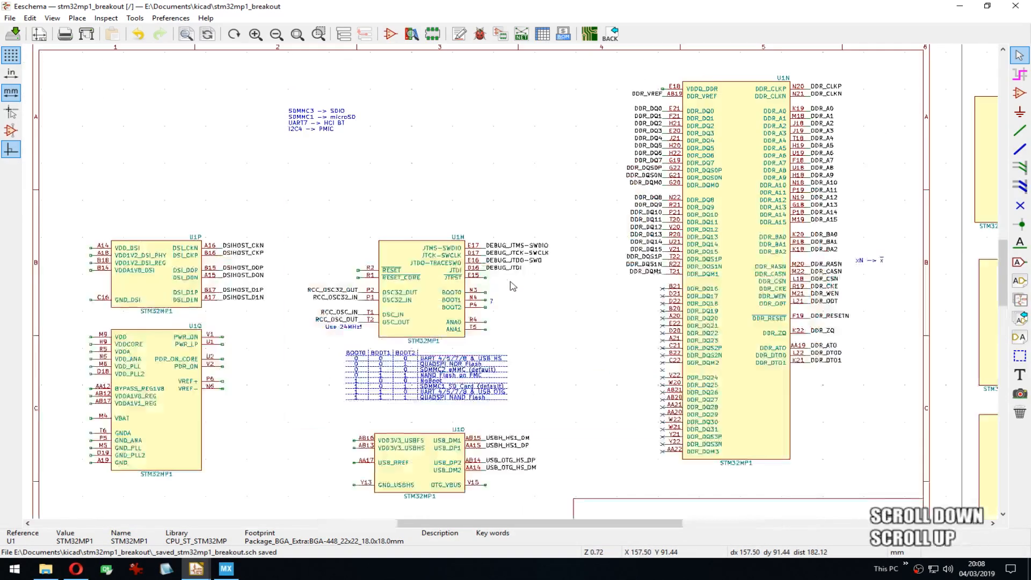
pyautogui.scroll(-3, 529, 287)
pyautogui.moveTo(529, 287); pyautogui.dragTo(507, 297, button='middle')
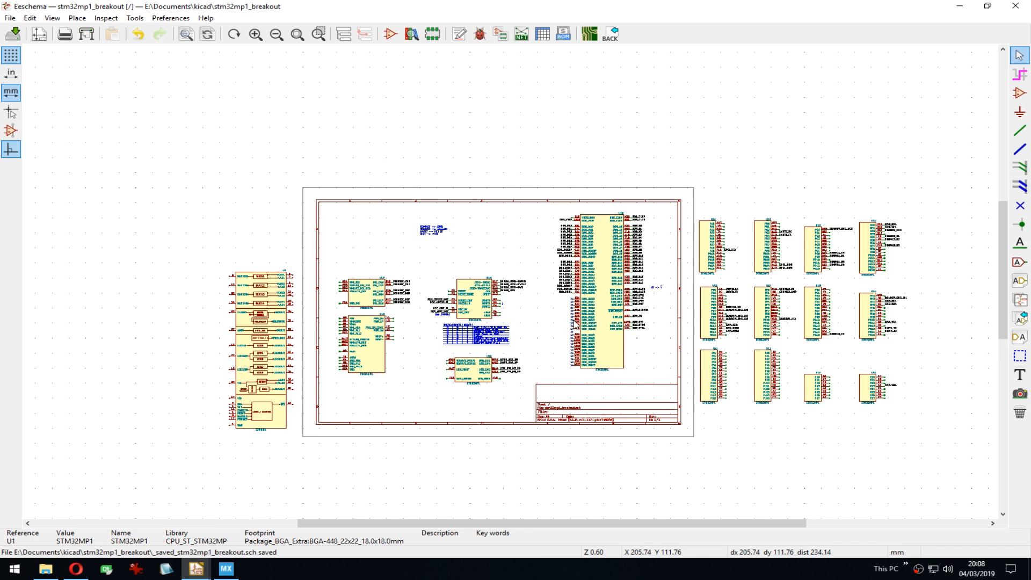
pyautogui.press('space')
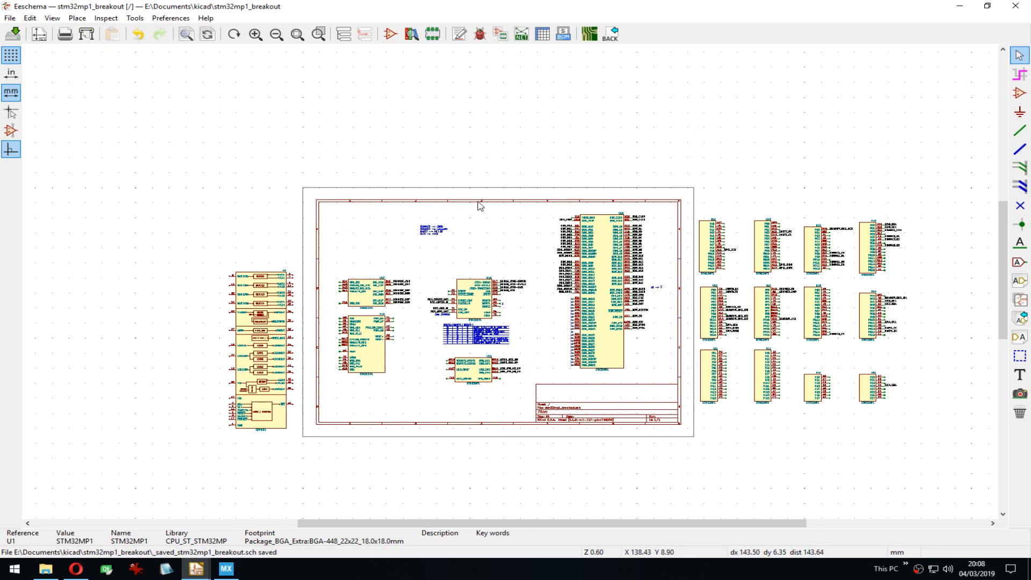
pyautogui.scroll(4, 714, 296)
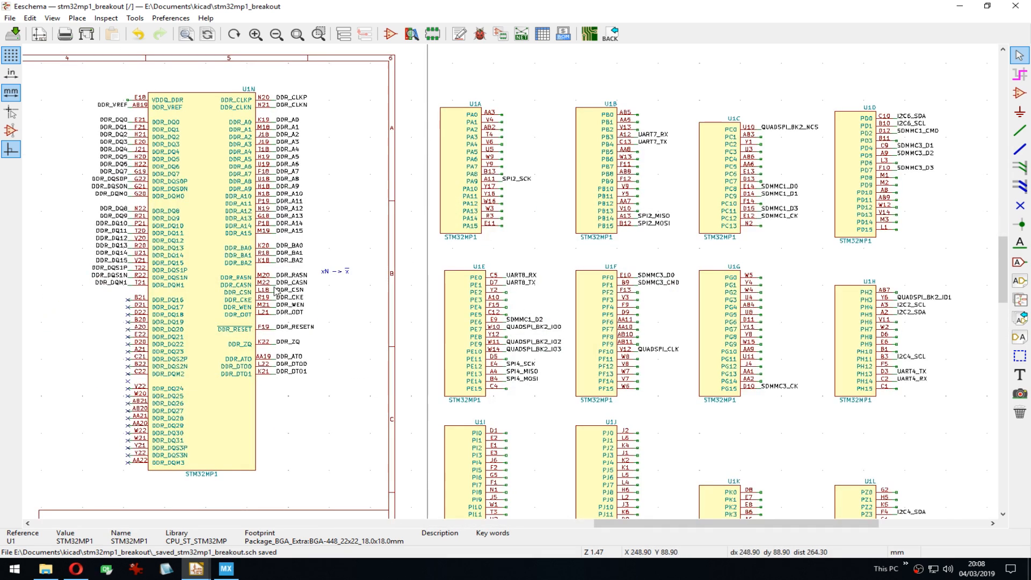
pyautogui.moveTo(183, 180); pyautogui.dragTo(424, 171, button='middle')
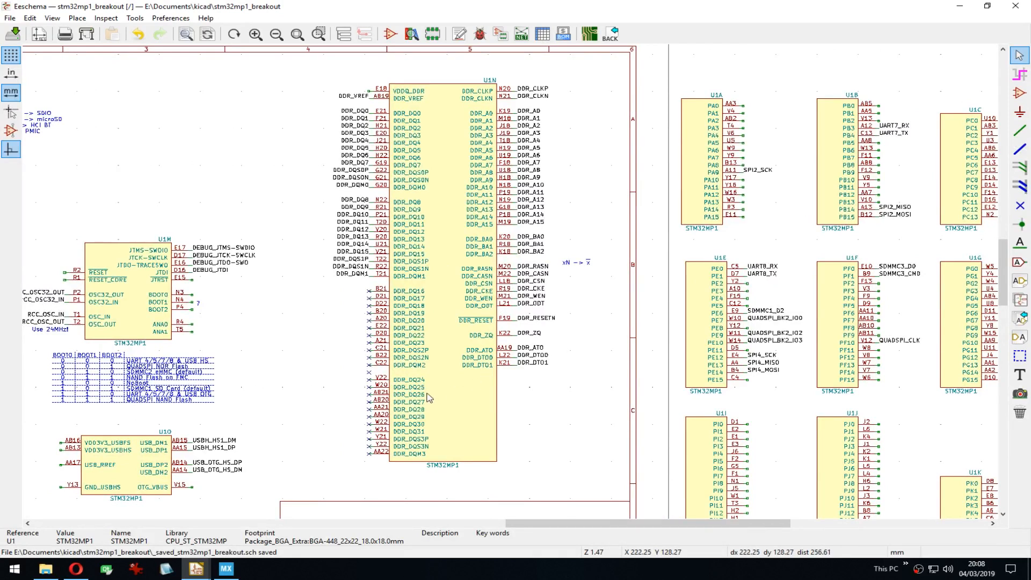
pyautogui.moveTo(427, 392); pyautogui.dragTo(610, 390, button='middle')
pyautogui.scroll(-4, 446, 214)
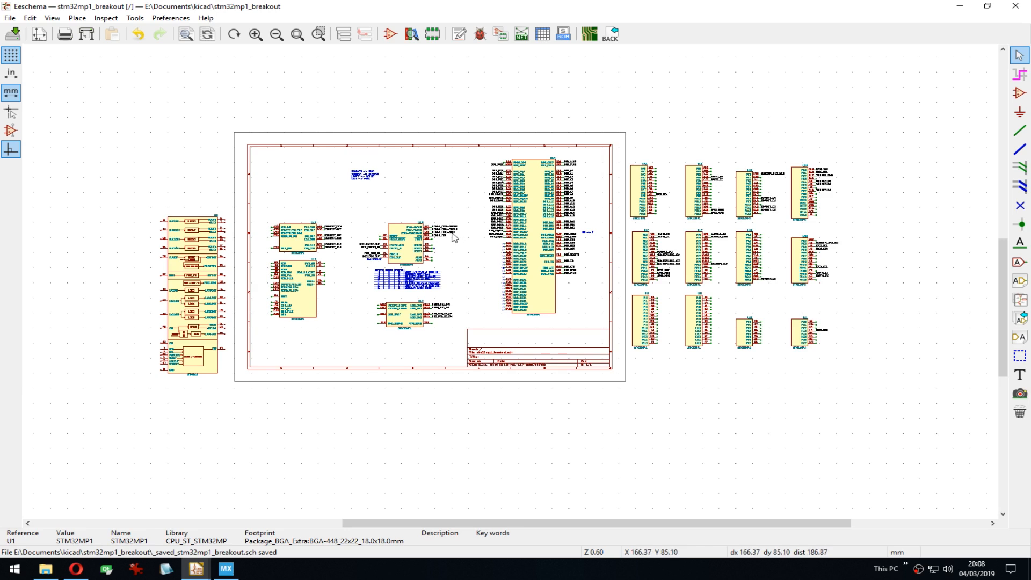
pyautogui.scroll(1, 457, 236)
pyautogui.scroll(2, 513, 286)
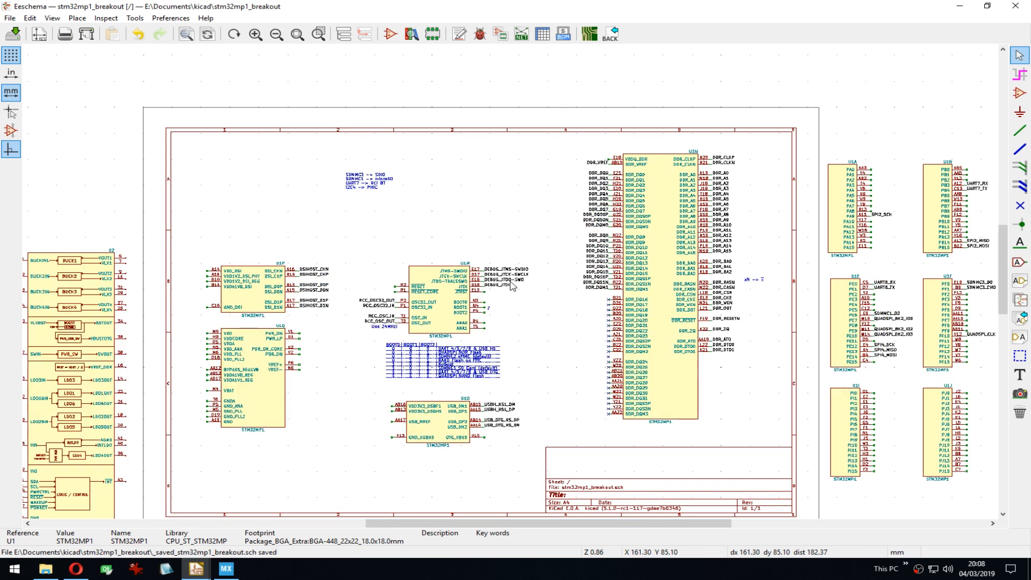
pyautogui.scroll(1, 515, 280)
pyautogui.moveTo(510, 210); pyautogui.dragTo(486, 161, button='middle')
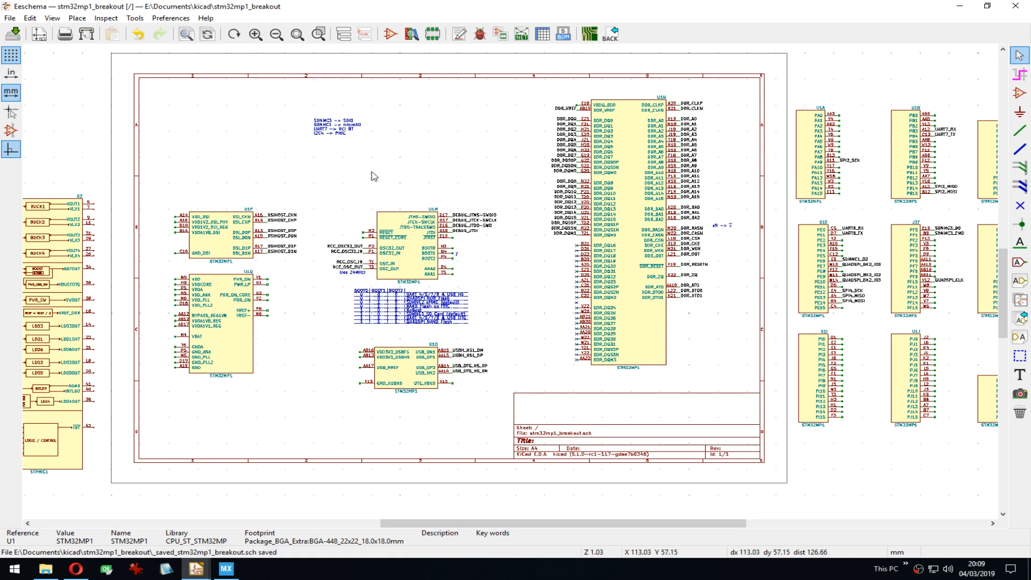
pyautogui.moveTo(370, 173); pyautogui.dragTo(483, 184, button='middle')
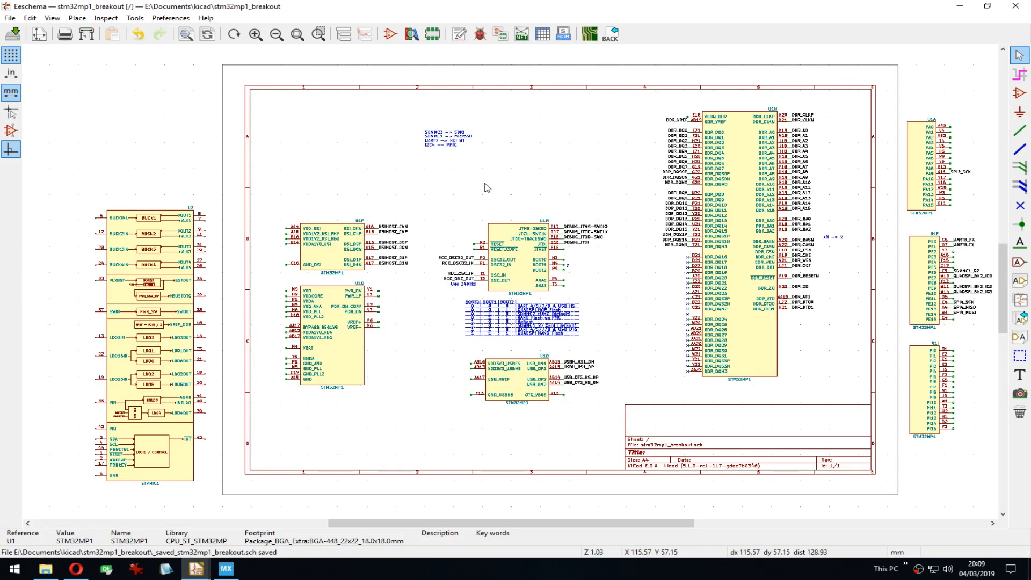
pyautogui.moveTo(598, 244); pyautogui.dragTo(593, 282, button='middle')
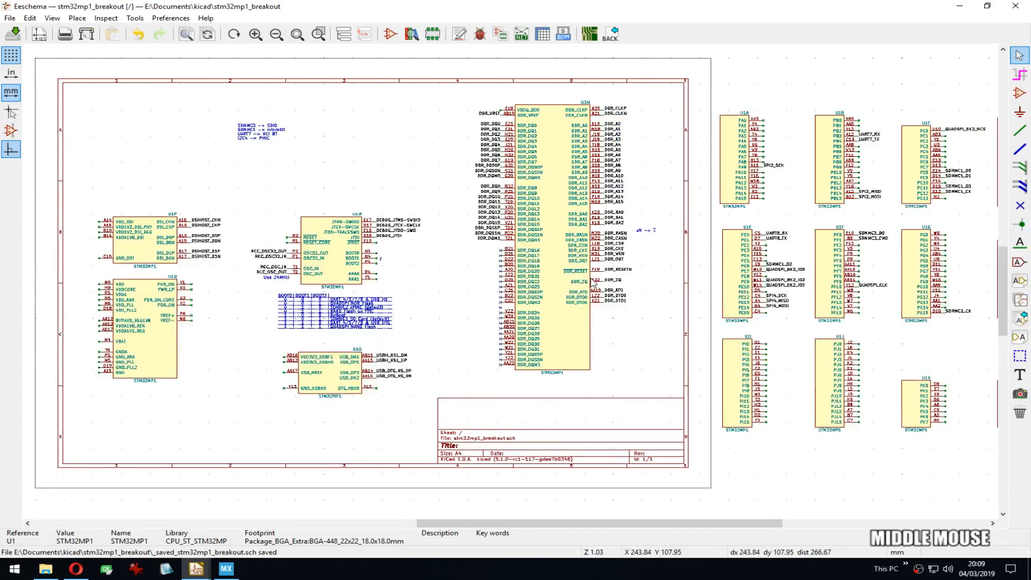
# Step: Tile the schematic on the left half and the DDR3 datasheet on the right half
pyautogui.press('super+Left')
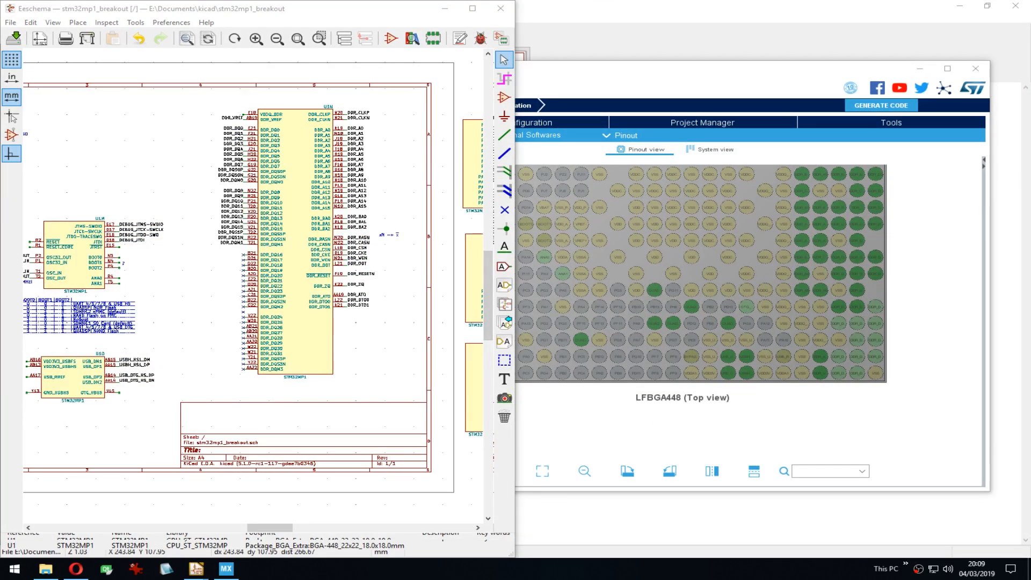
pyautogui.click(644, 241)
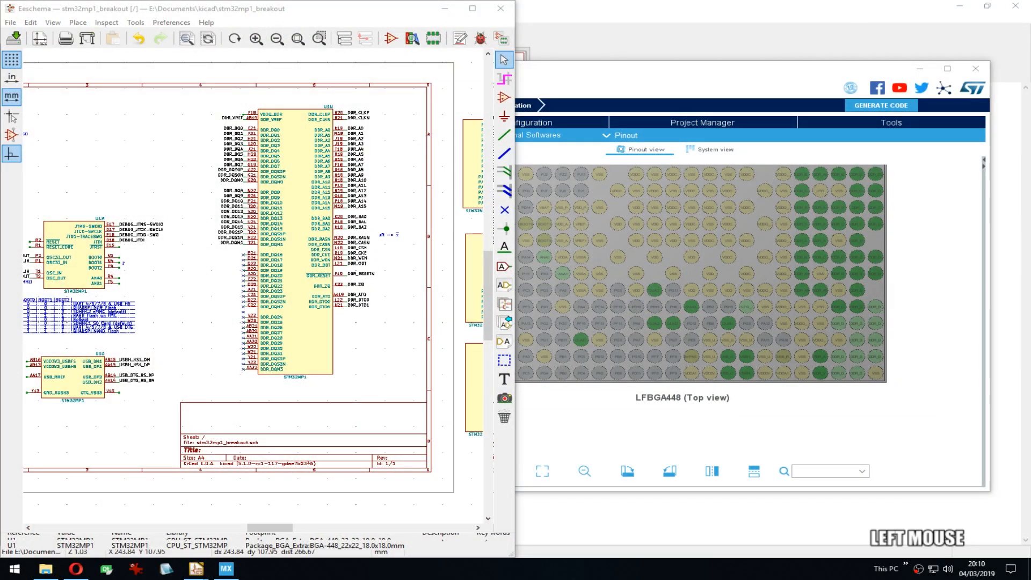
pyautogui.moveTo(1030, 78); pyautogui.dragTo(743, 78)
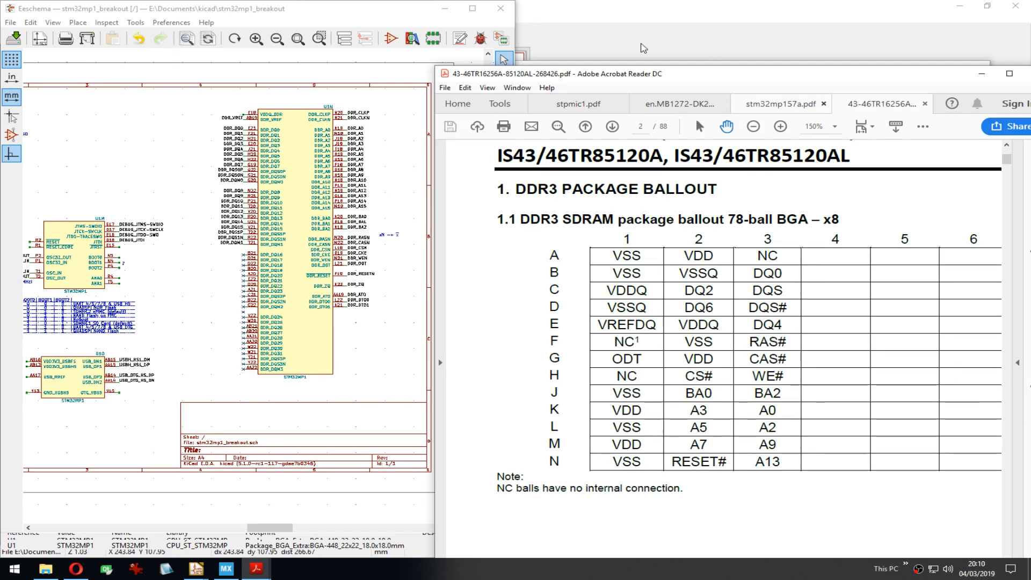
pyautogui.moveTo(641, 80); pyautogui.dragTo(567, 68)
pyautogui.press('super+Right')
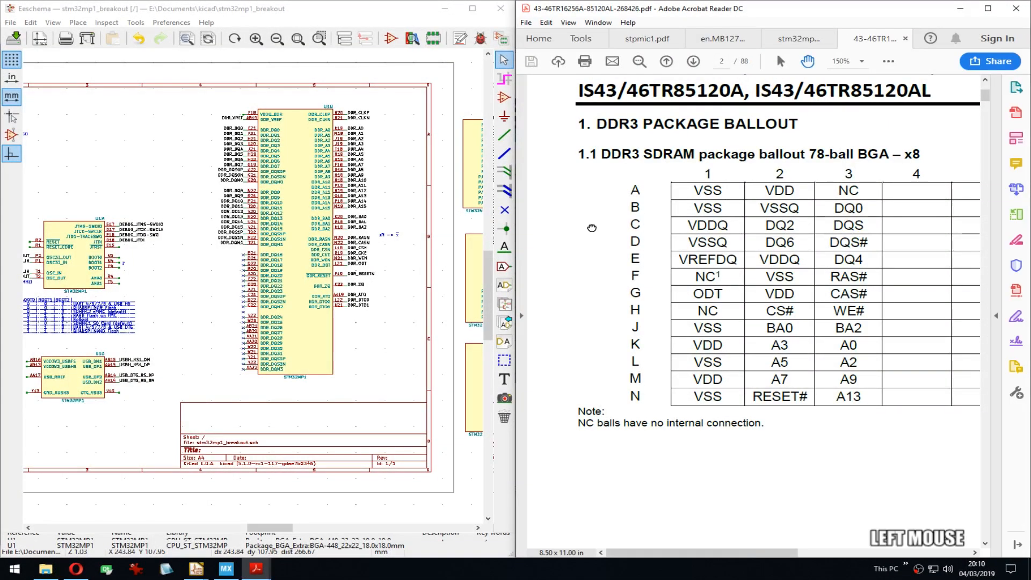
# Step: Browse the ballout table's columns 5–9 and down to the pinout description table
pyautogui.moveTo(594, 225); pyautogui.dragTo(549, 223)
pyautogui.moveTo(894, 262); pyautogui.dragTo(918, 258)
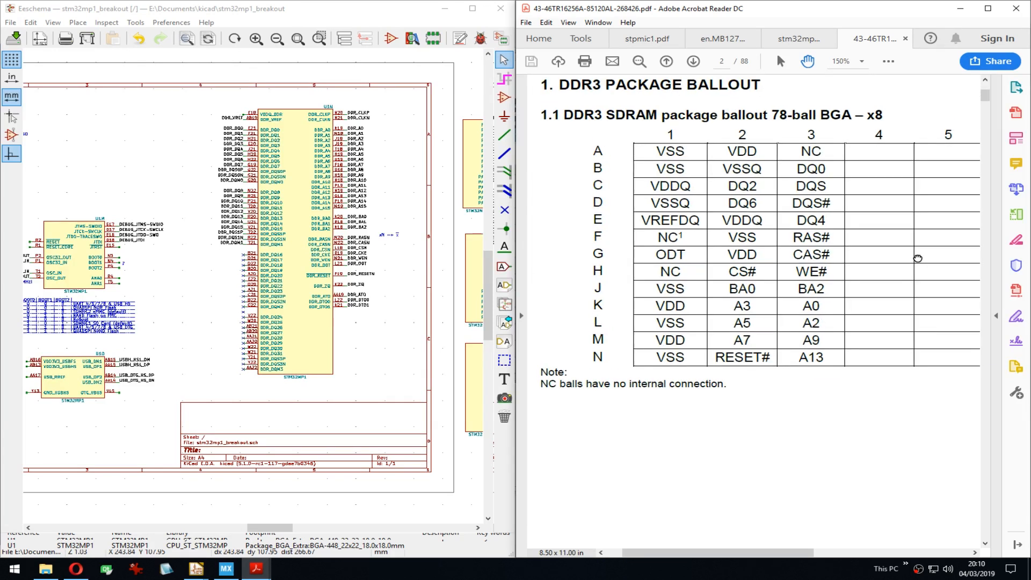
pyautogui.keyDown('ctrl'); pyautogui.scroll(-3, 918, 259); pyautogui.keyUp('ctrl')
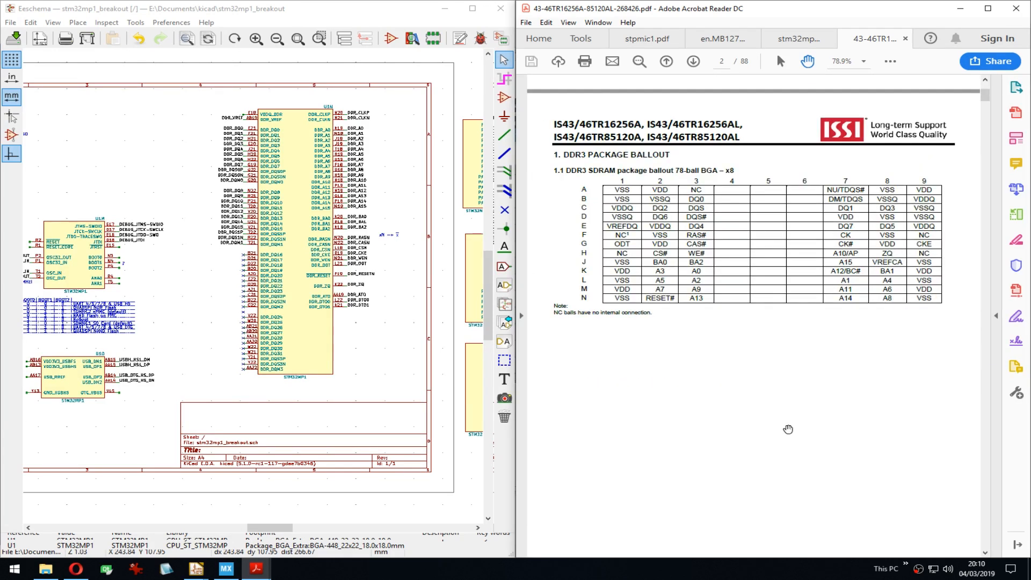
pyautogui.scroll(-5, 775, 345)
pyautogui.moveTo(773, 345); pyautogui.dragTo(802, 200)
pyautogui.moveTo(784, 508); pyautogui.dragTo(781, 221)
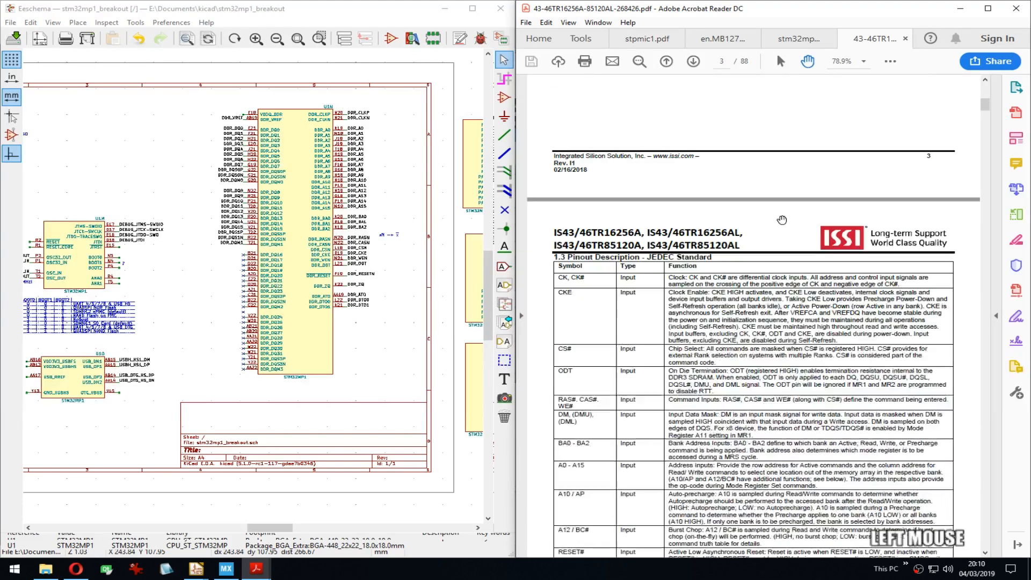
pyautogui.moveTo(795, 421); pyautogui.dragTo(792, 308)
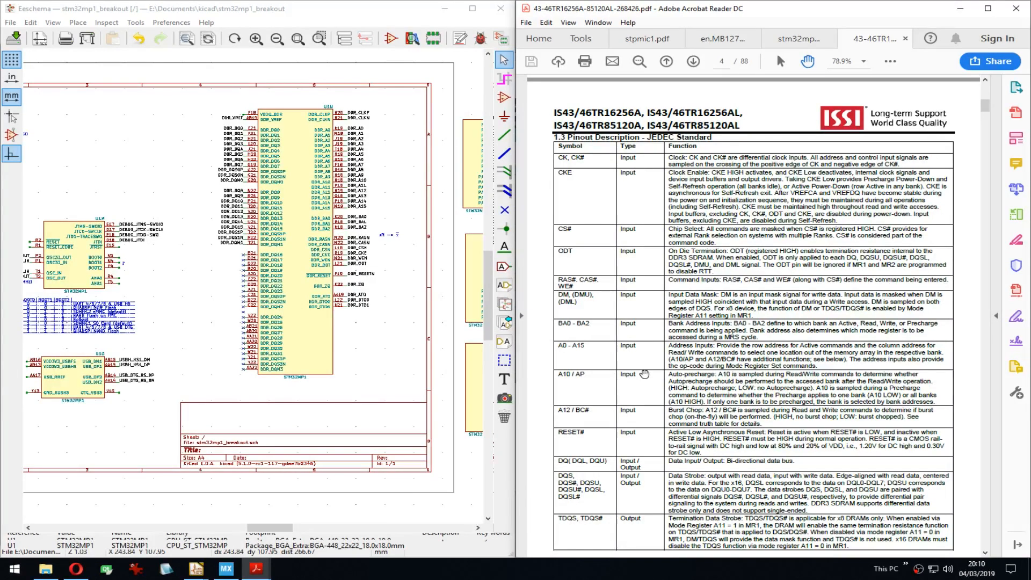
pyautogui.scroll(-5, 713, 122)
# Step: Return to page 3's 96-ball x16 ballout table, then close the schematic window
pyautogui.moveTo(713, 122); pyautogui.dragTo(752, 470)
pyautogui.moveTo(787, 143); pyautogui.dragTo(768, 450)
pyautogui.moveTo(758, 209); pyautogui.dragTo(748, 453)
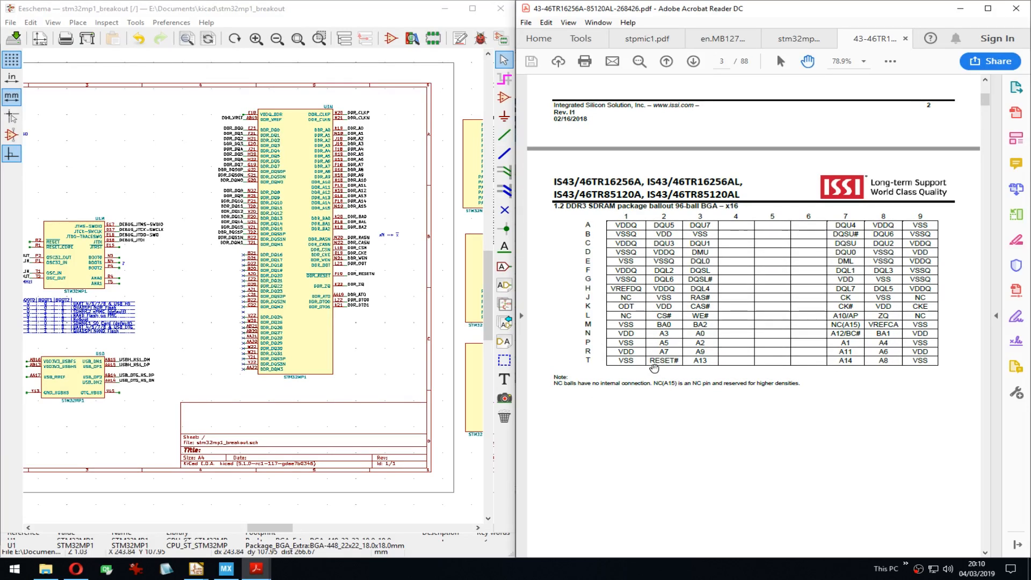
pyautogui.keyDown('ctrl'); pyautogui.scroll(2, 685, 313); pyautogui.keyUp('ctrl')
pyautogui.moveTo(757, 214); pyautogui.dragTo(786, 226)
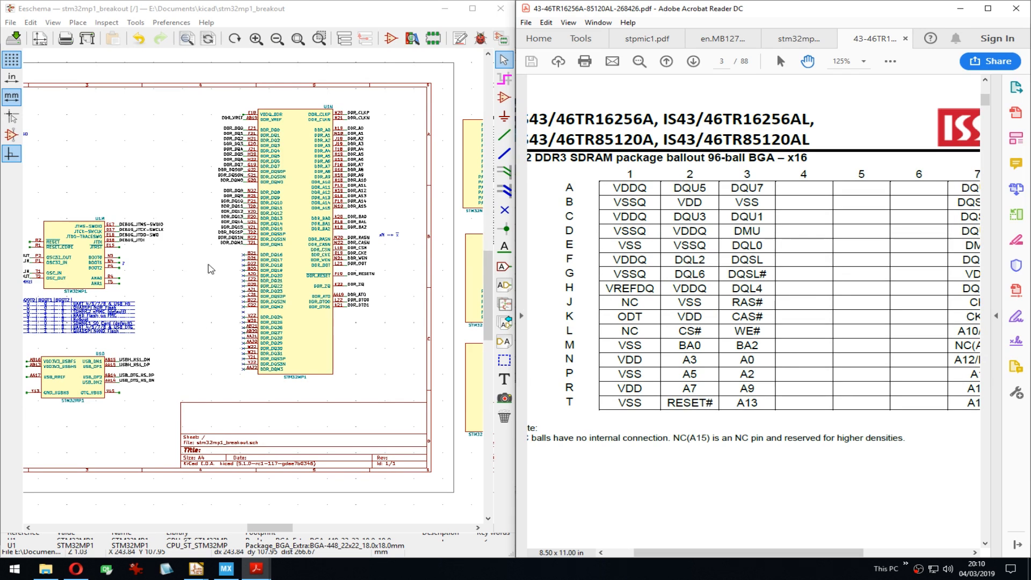
pyautogui.moveTo(211, 269); pyautogui.dragTo(312, 274, button='middle')
pyautogui.click(500, 9)
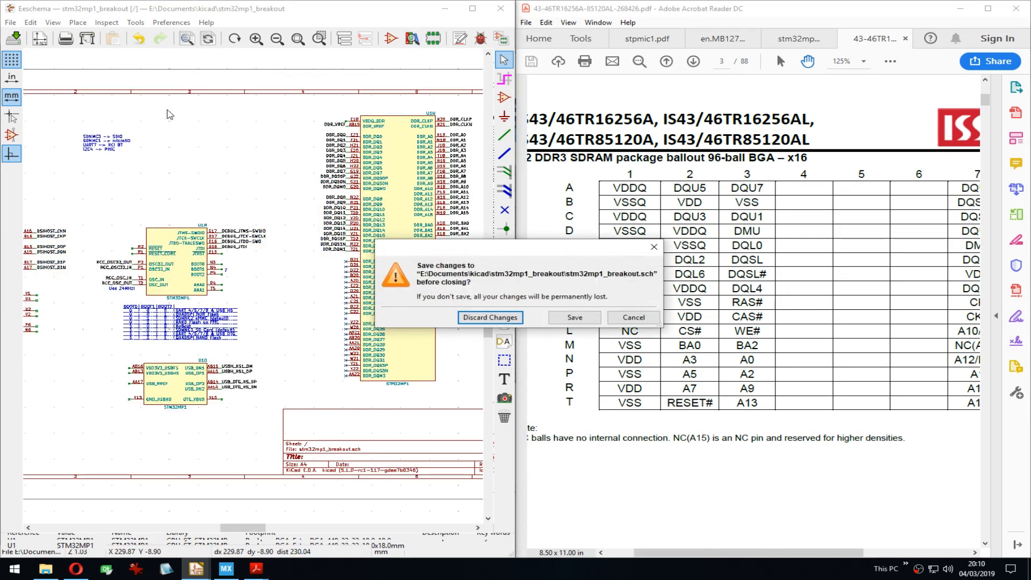
# Step: Discard the schematic changes and launch the Symbol Editor from the KiCad project manager
pyautogui.click(491, 318)
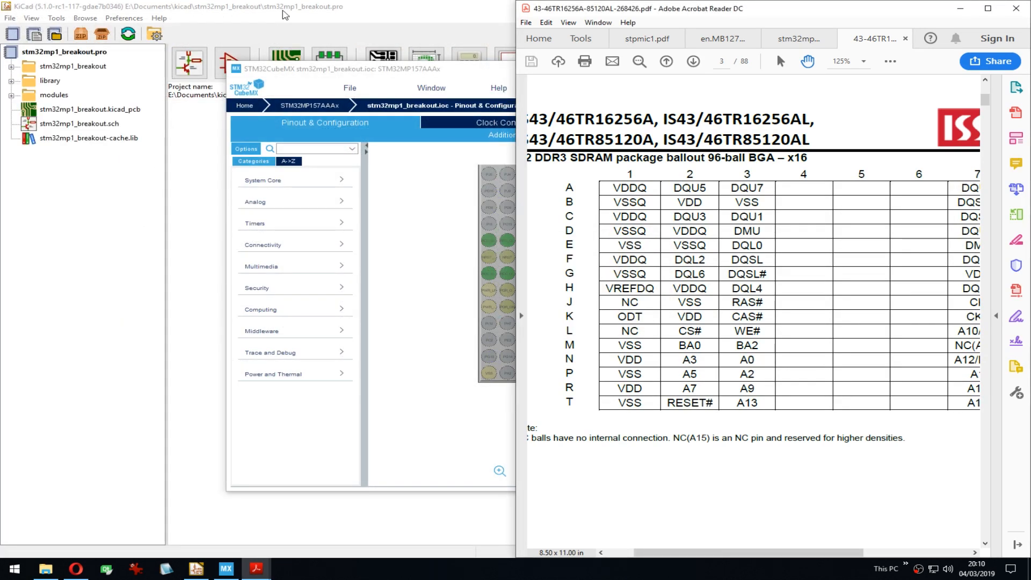
pyautogui.click(284, 15)
pyautogui.click(236, 63)
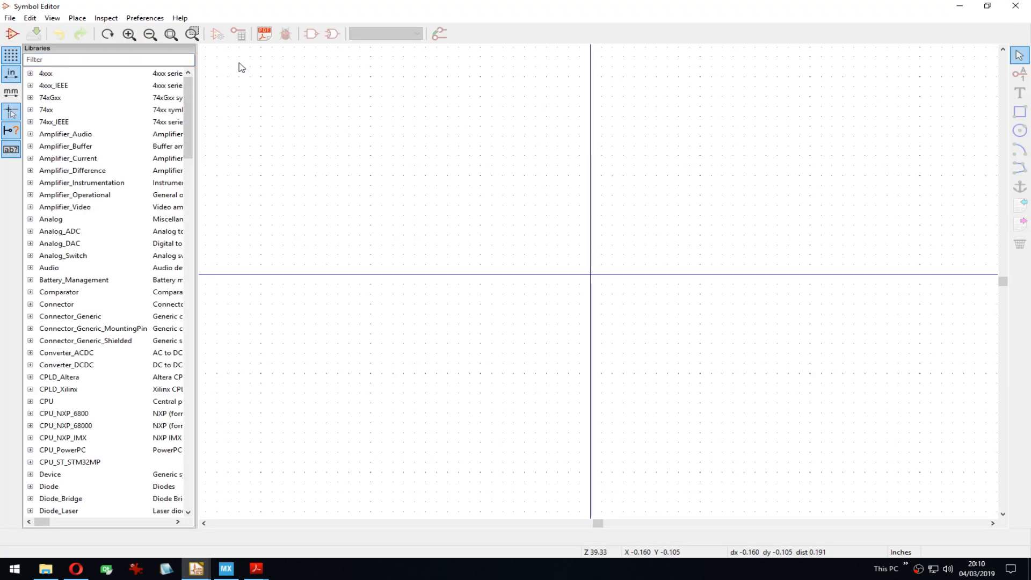
pyautogui.moveTo(188, 102); pyautogui.dragTo(174, 354)
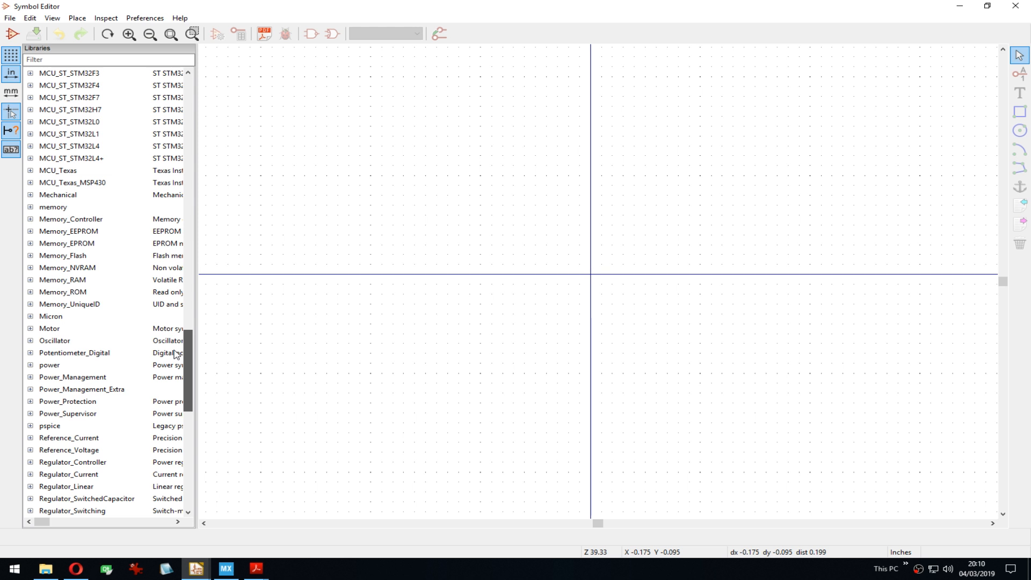
# Step: Delete the memory, Micron and w631ggk6kb entries from the project-specific symbol library table
pyautogui.click(145, 18)
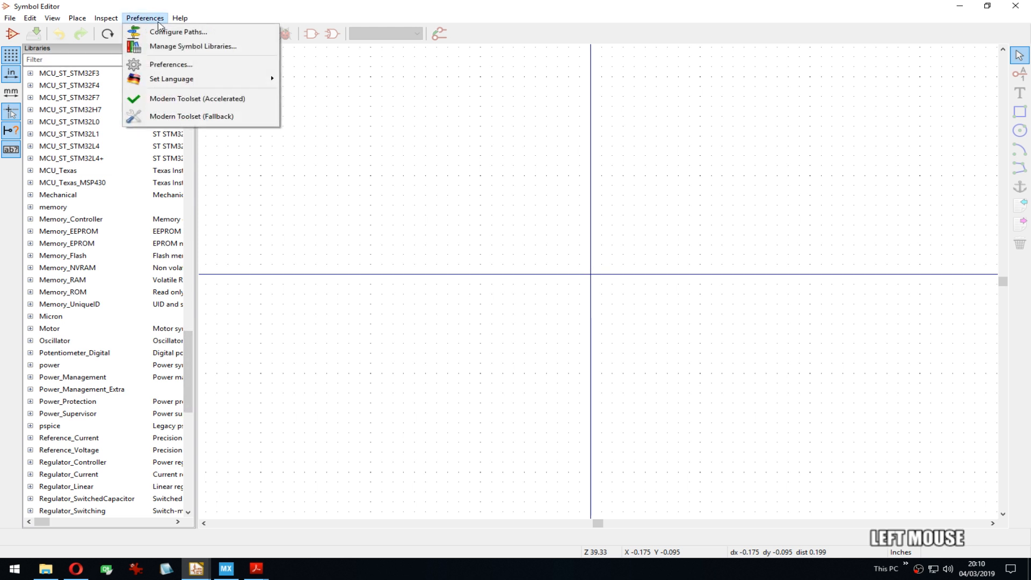
pyautogui.click(182, 46)
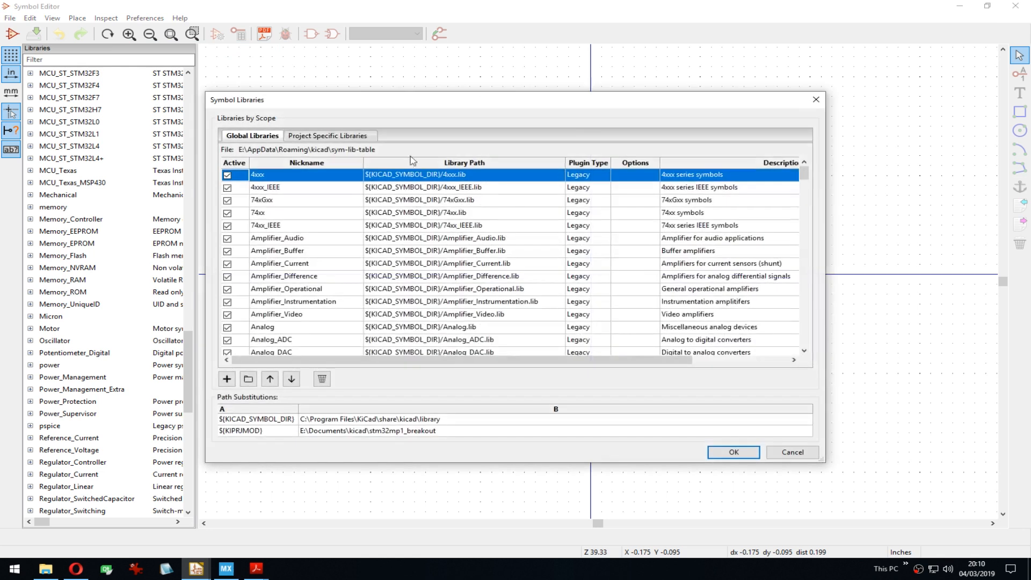
pyautogui.click(331, 137)
pyautogui.moveTo(423, 256); pyautogui.dragTo(388, 215)
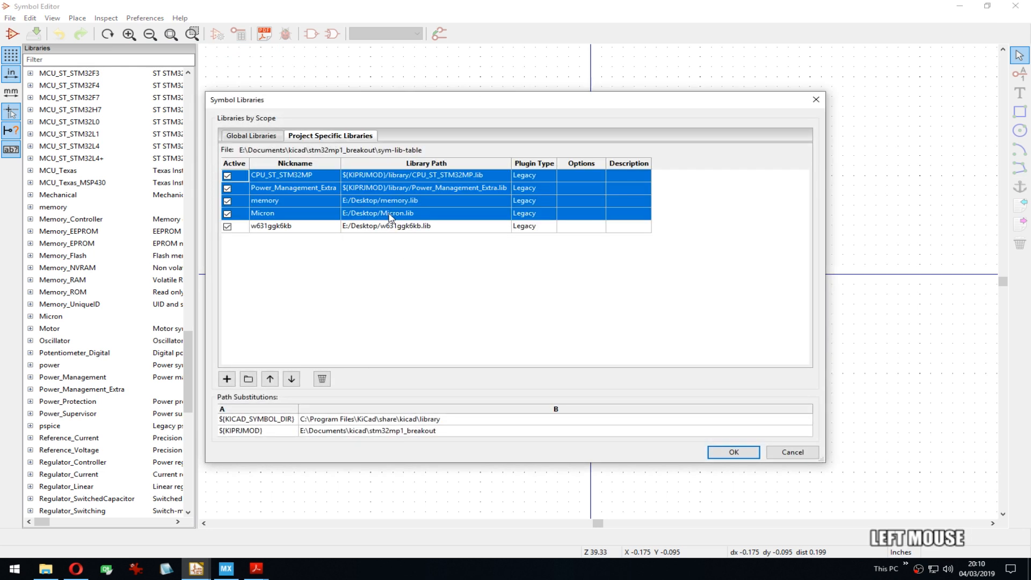
pyautogui.click(389, 218)
pyautogui.click(393, 225)
pyautogui.click(317, 379)
pyautogui.click(320, 379)
pyautogui.click(320, 379)
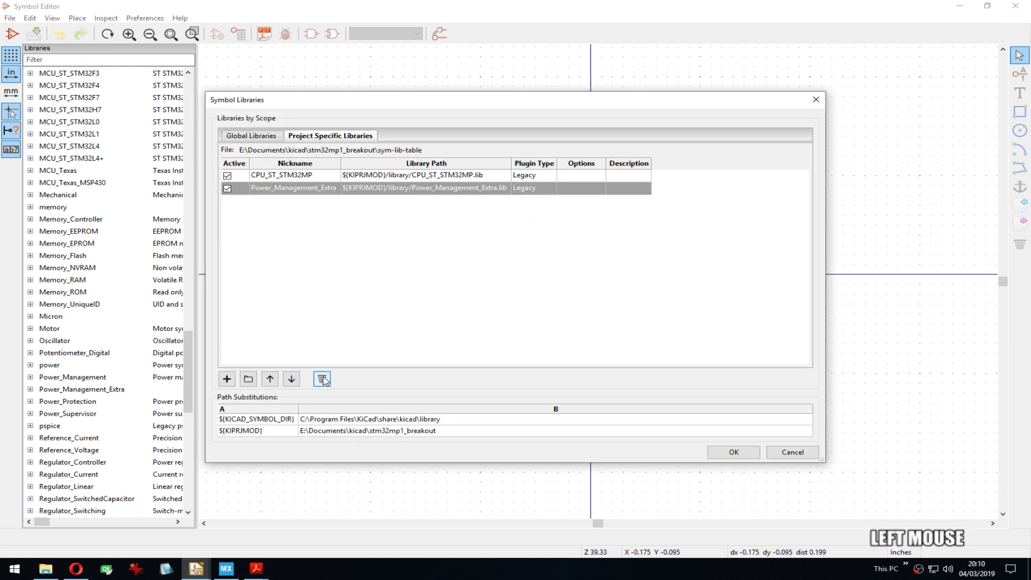
pyautogui.click(742, 455)
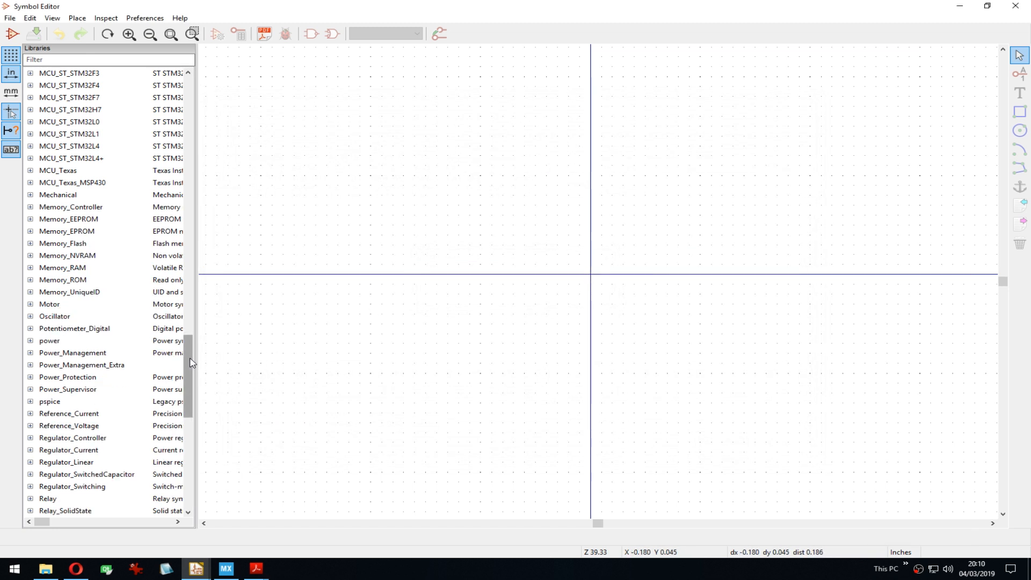
# Step: Scroll the library list to Memory_RAM and bring up its context menu
pyautogui.moveTo(189, 362); pyautogui.dragTo(193, 354)
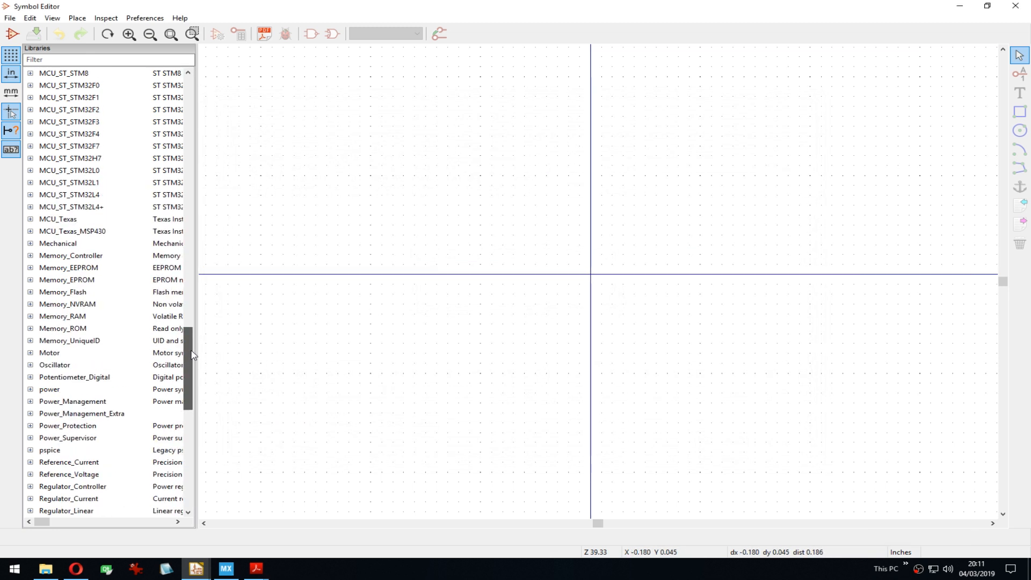
pyautogui.click(145, 18)
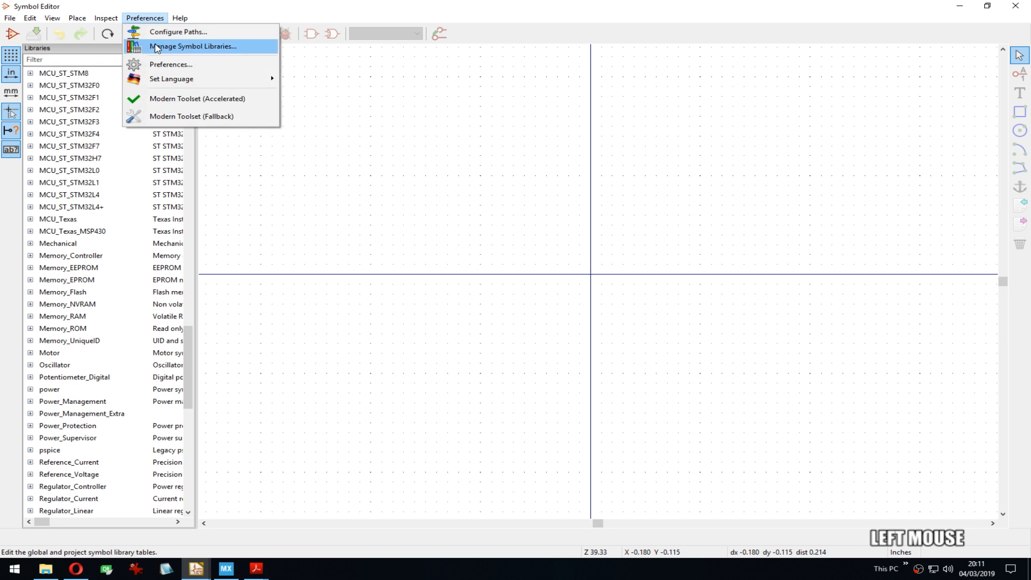
pyautogui.moveTo(190, 365); pyautogui.dragTo(190, 380)
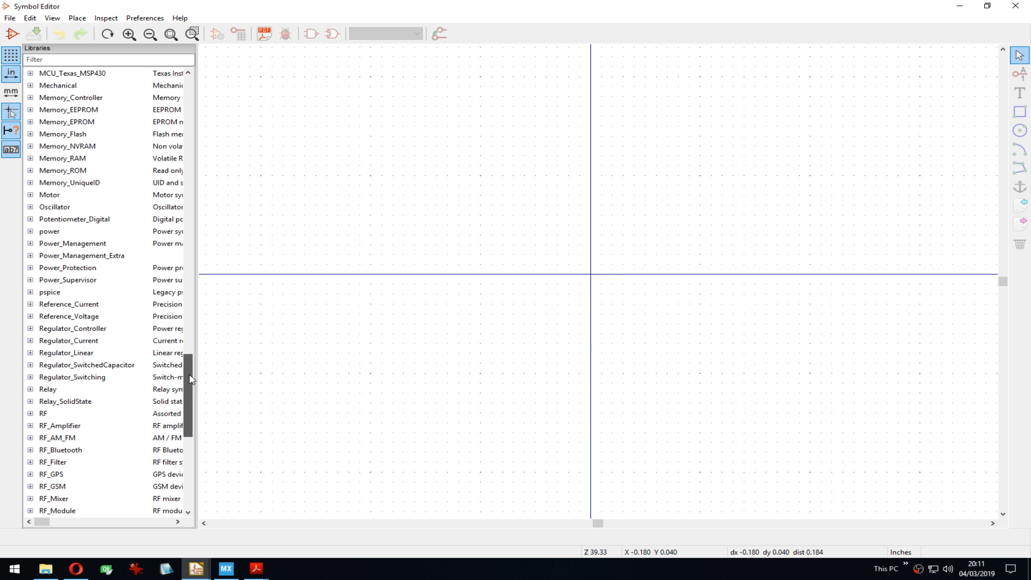
pyautogui.moveTo(190, 380); pyautogui.dragTo(190, 392)
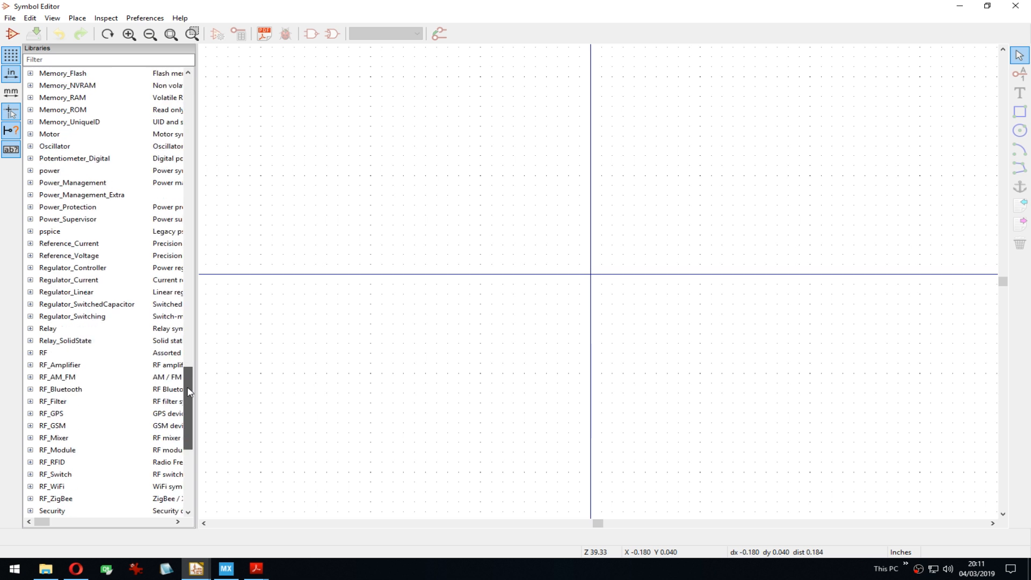
pyautogui.moveTo(190, 392); pyautogui.dragTo(197, 344)
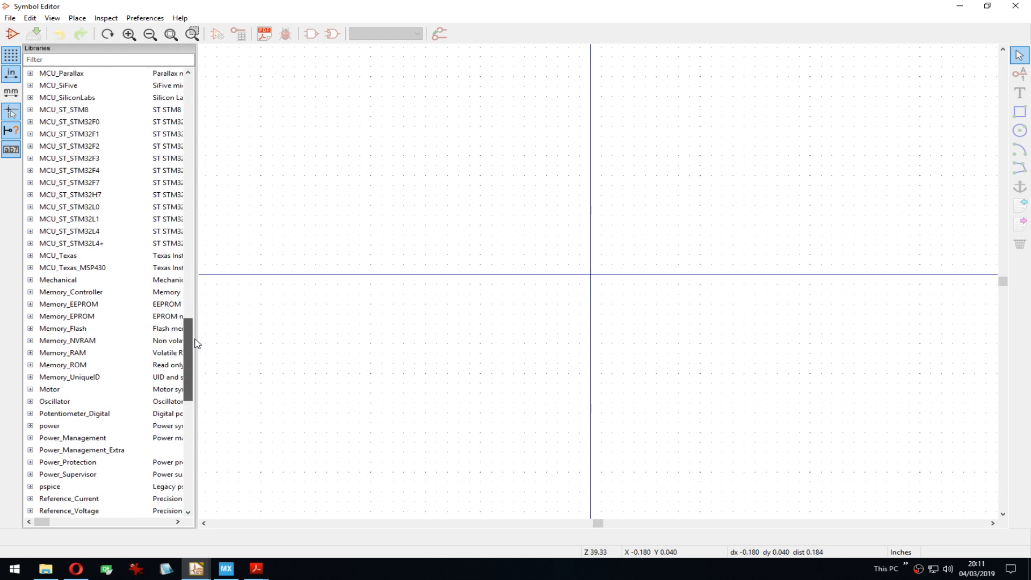
pyautogui.click(139, 352)
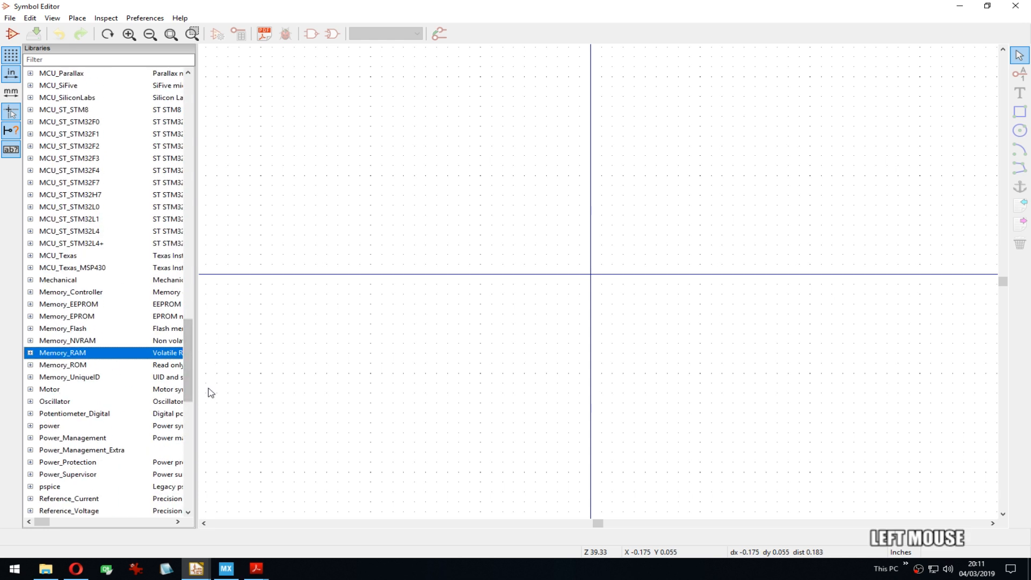
pyautogui.rightClick(113, 353)
# Step: Save a new library named Memory_RAM_Extra in the project's library folder
pyautogui.click(142, 357)
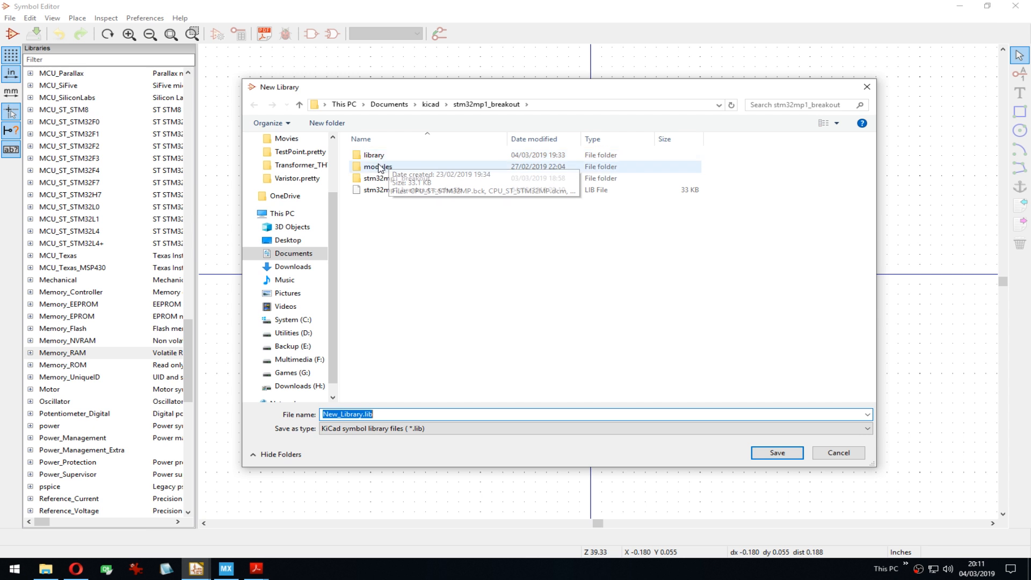
pyautogui.doubleClick(374, 155)
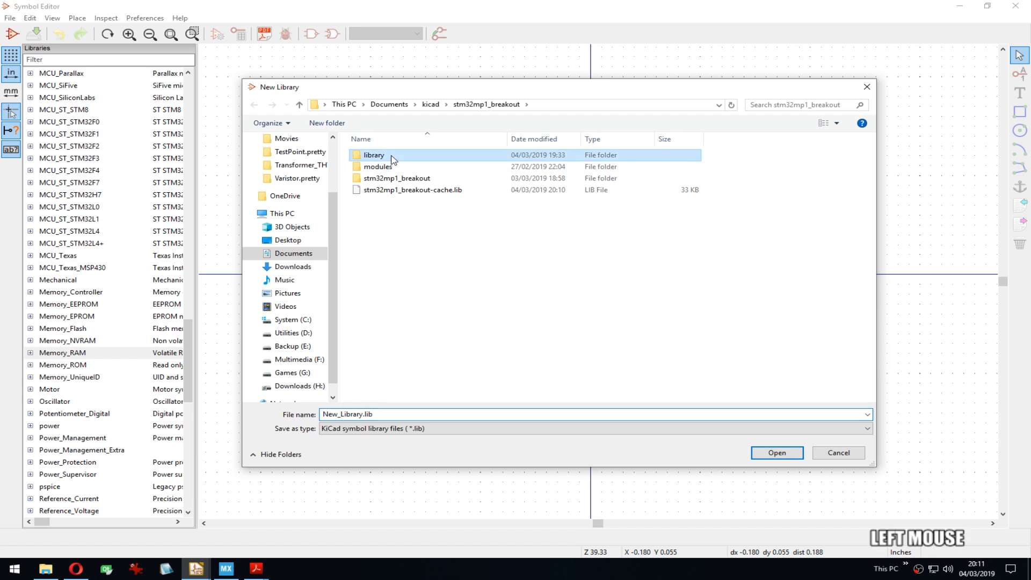
pyautogui.click(384, 413)
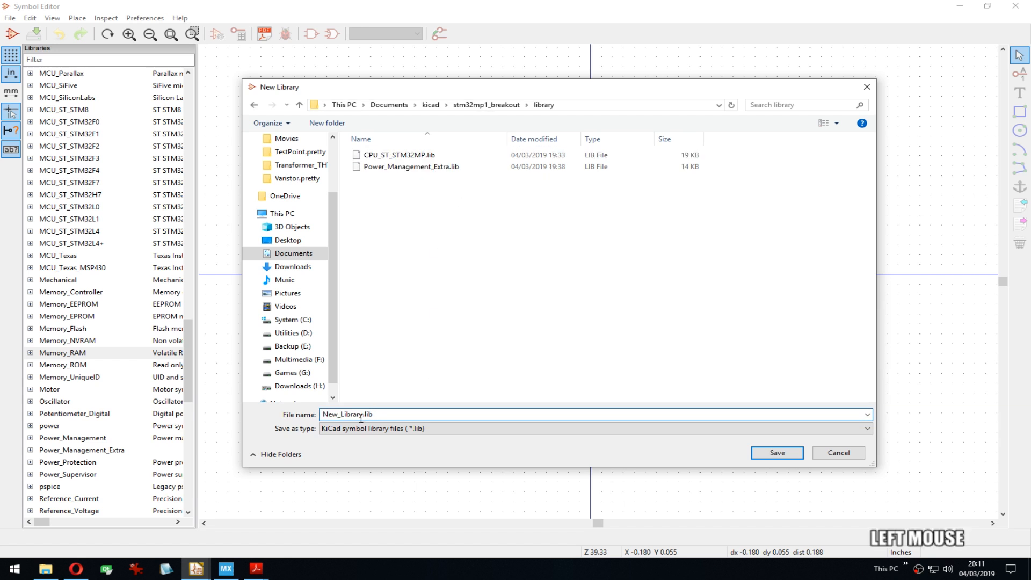
pyautogui.moveTo(361, 416); pyautogui.dragTo(257, 403)
pyautogui.press('Delete')
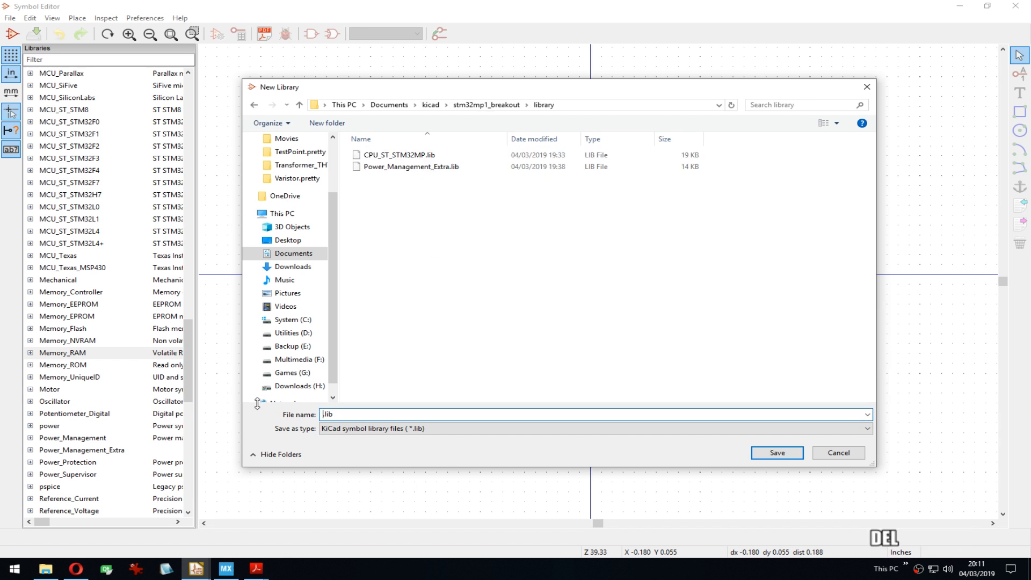
pyautogui.write('Memo')
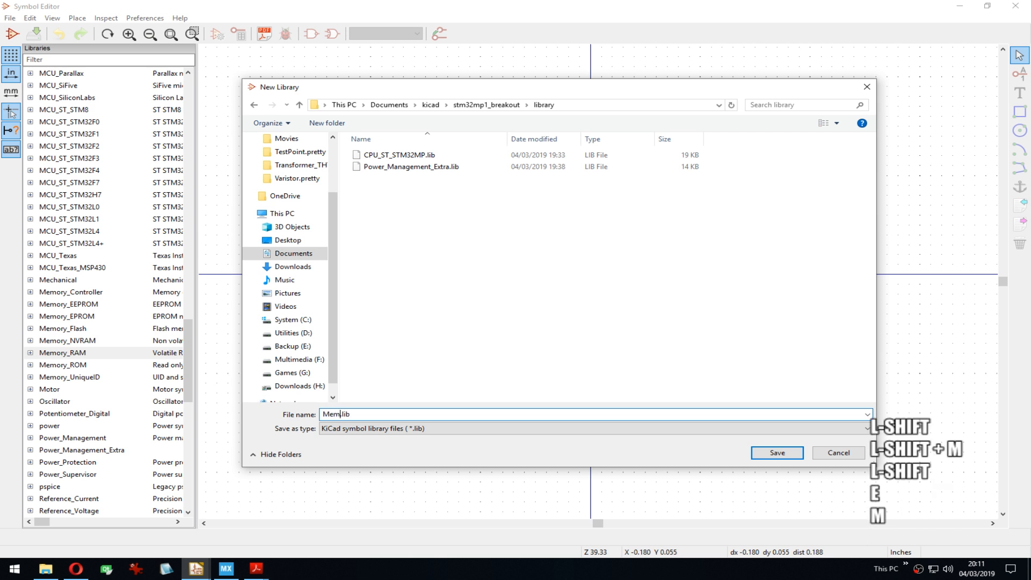
pyautogui.write('RY_')
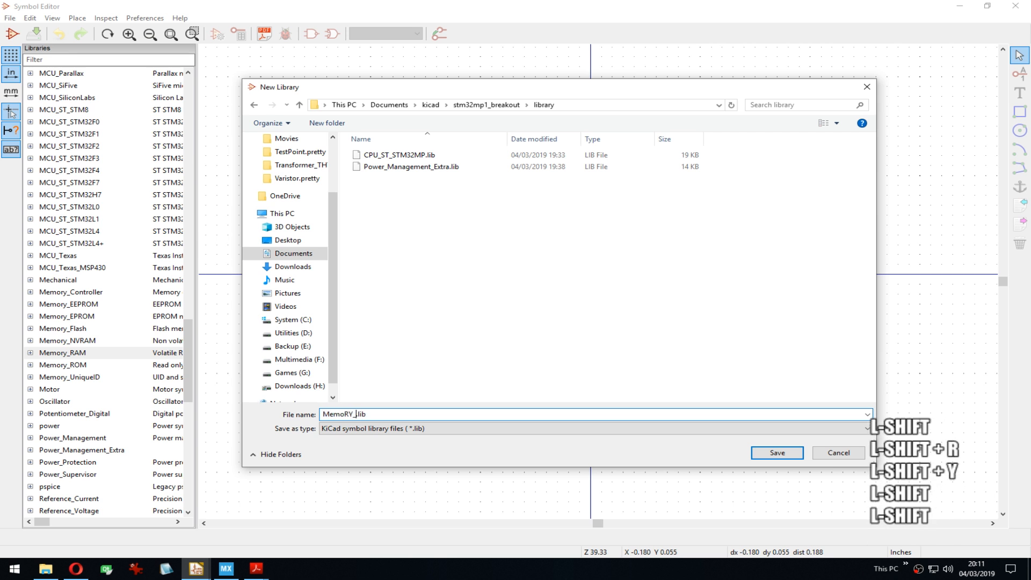
pyautogui.press('BackSpace')
pyautogui.press('BackSpace')
pyautogui.write('ry_RAM_')
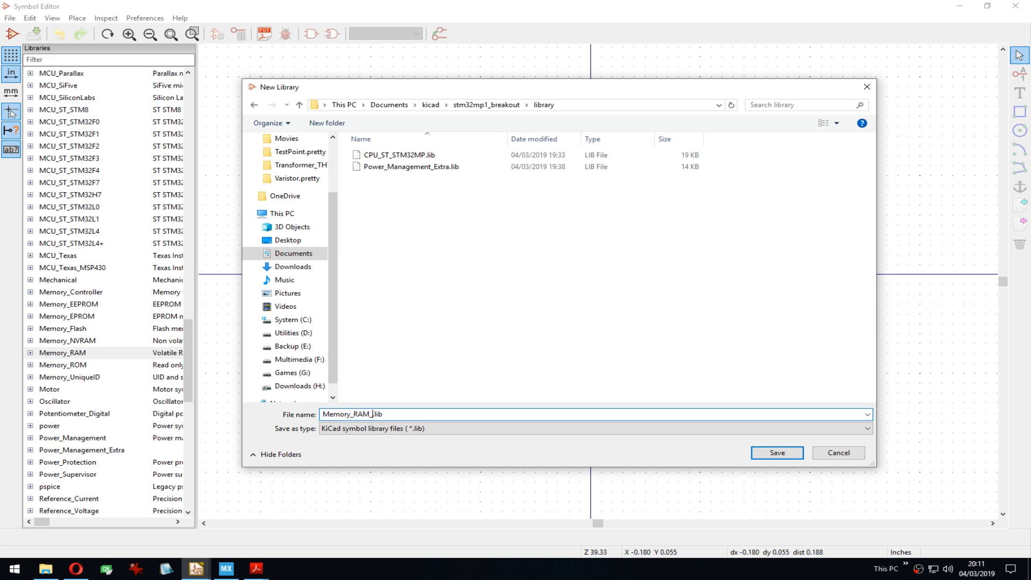
pyautogui.write('Extra')
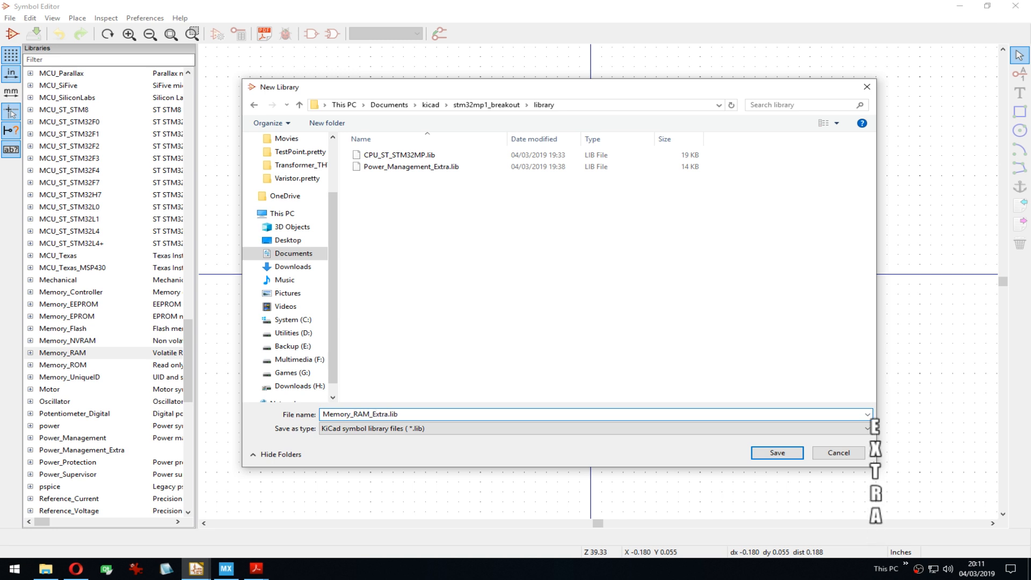
pyautogui.click(777, 452)
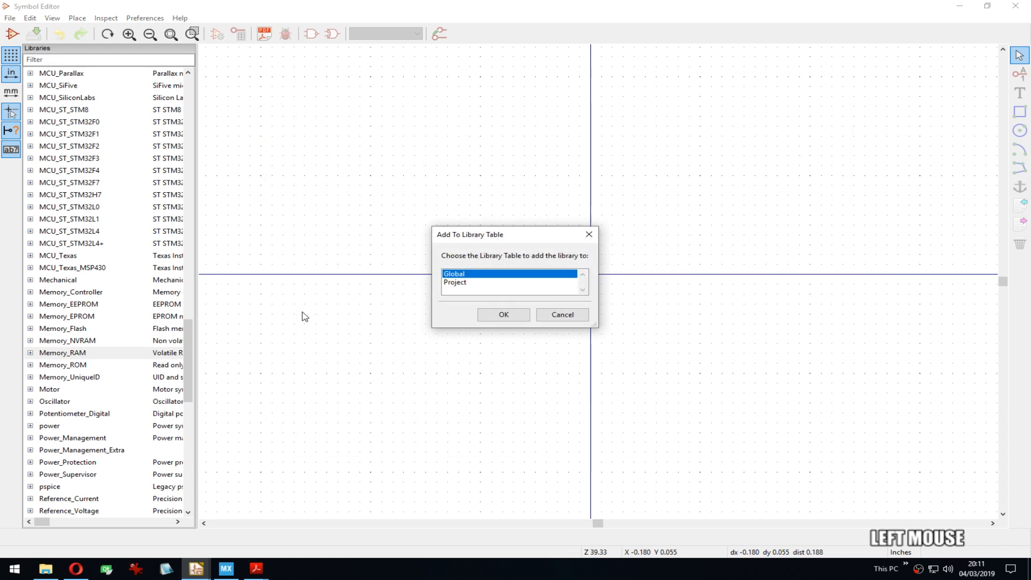
# Step: Add Memory_RAM_Extra to the global table and start a new symbol in it
pyautogui.click(486, 316)
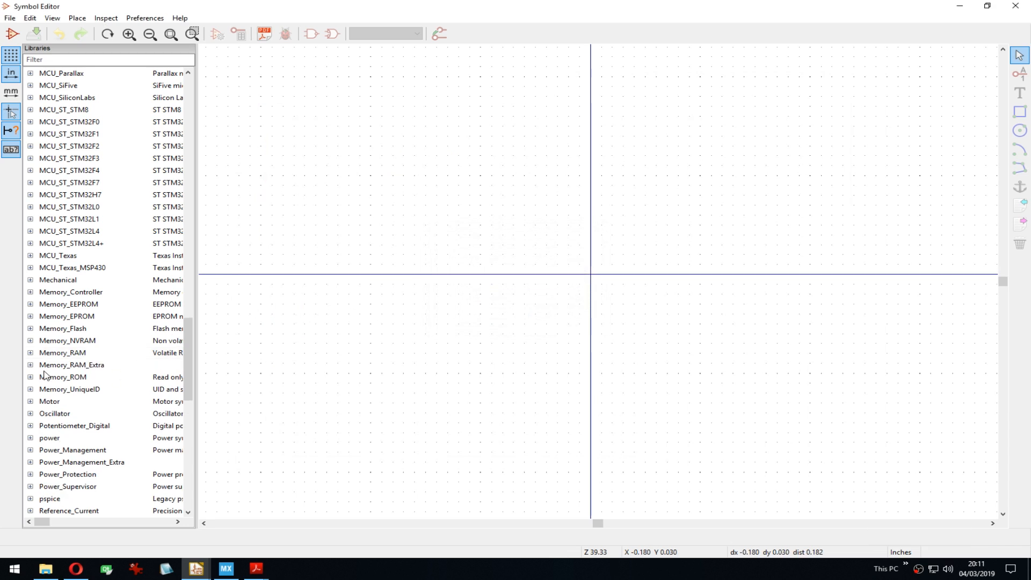
pyautogui.rightClick(67, 368)
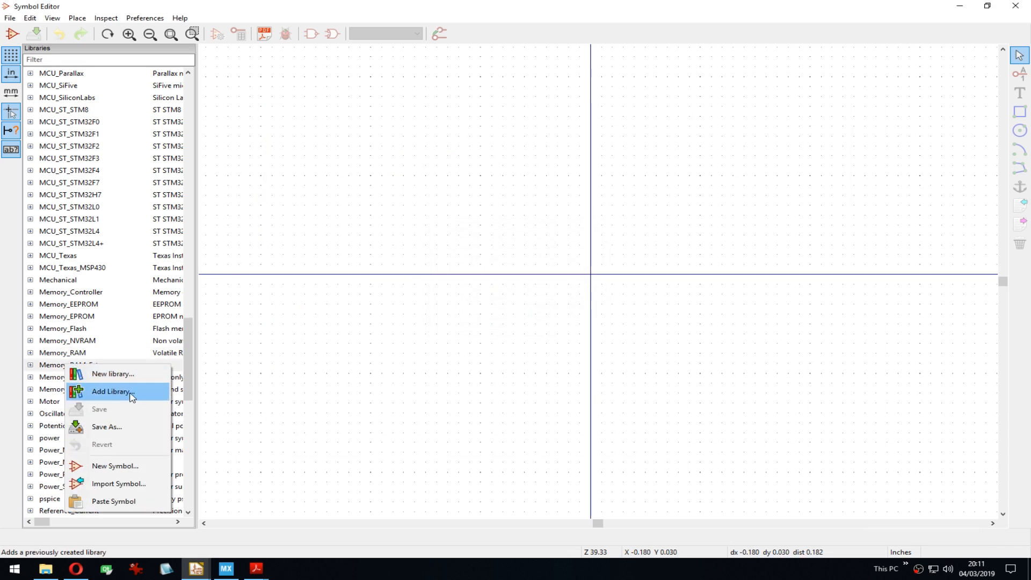
pyautogui.click(126, 468)
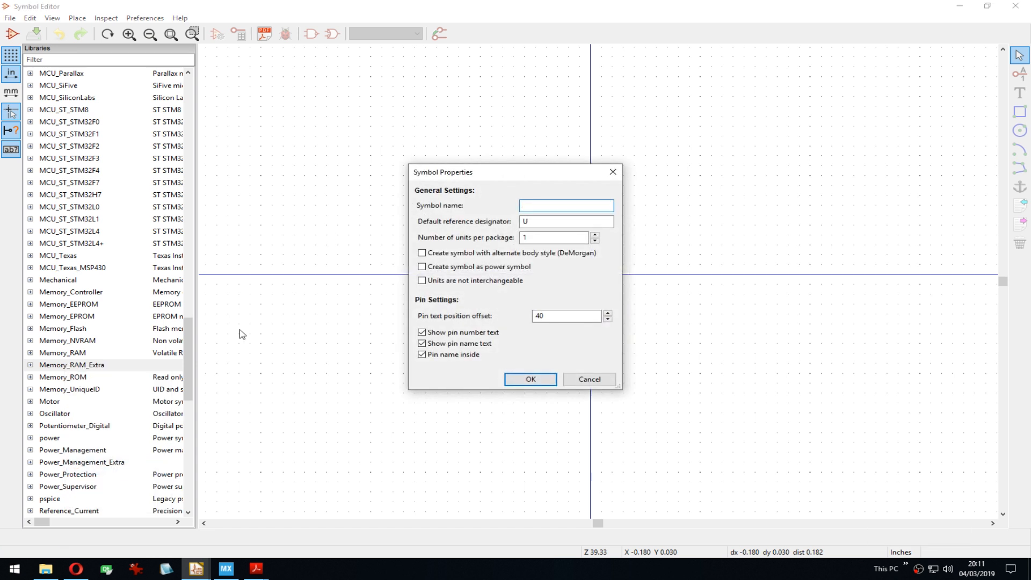
# Step: Bring the 43-46TR DDR3 PDF forward and pan across ballout columns 7–9, zooming out to 78.9%
pyautogui.moveTo(85, 577)
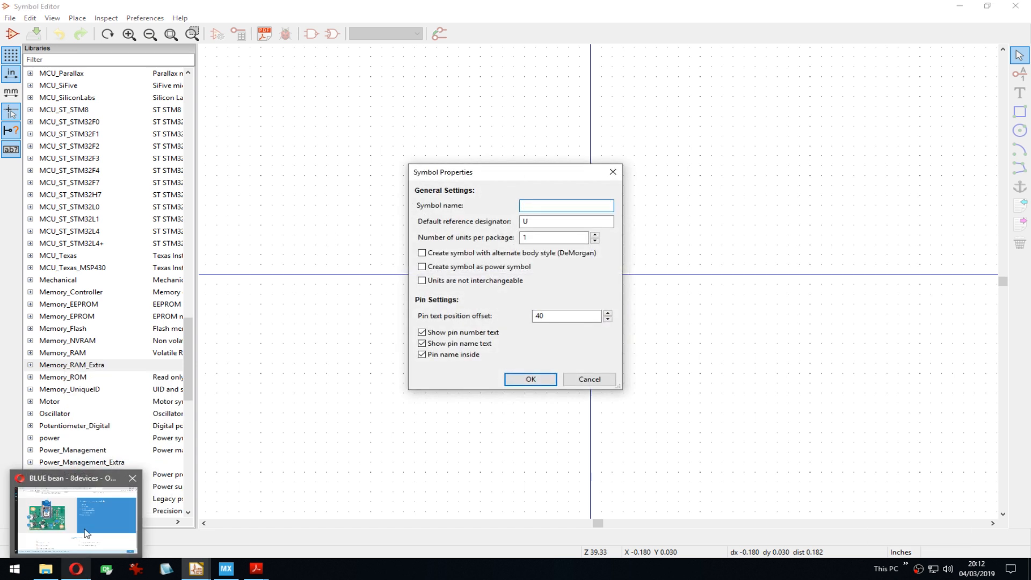
pyautogui.click(87, 535)
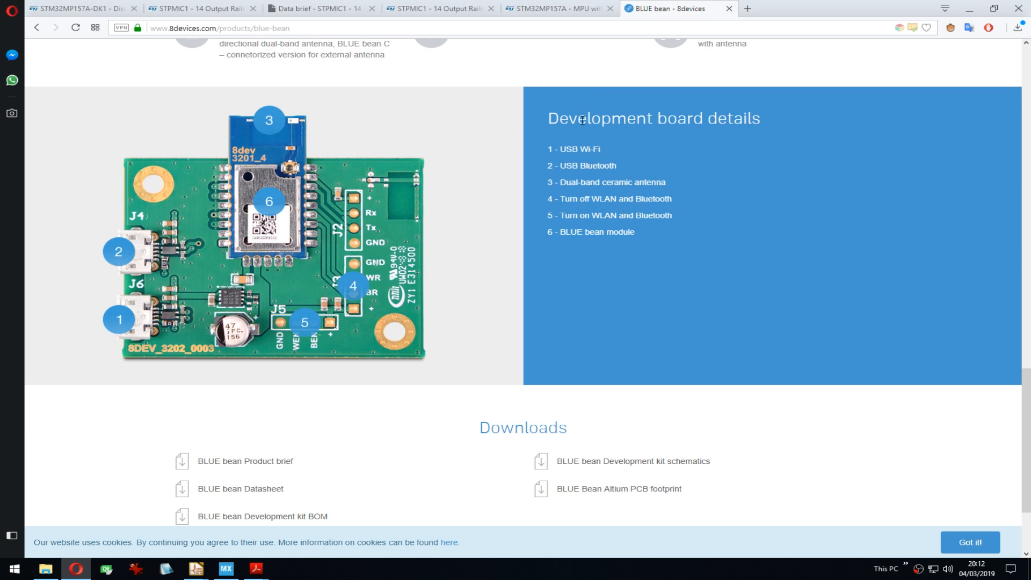
pyautogui.moveTo(256, 569)
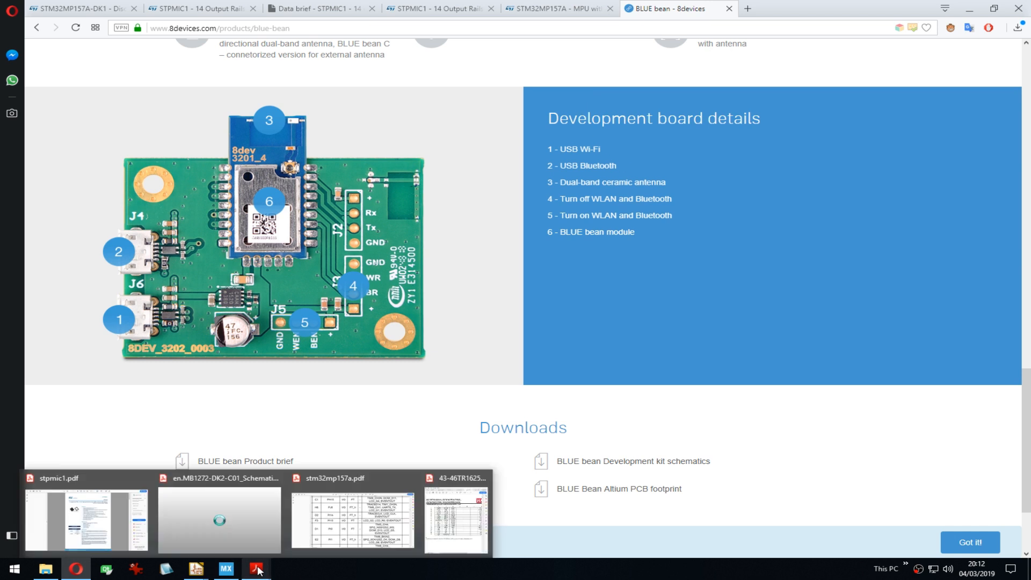
pyautogui.click(456, 516)
pyautogui.moveTo(757, 110); pyautogui.dragTo(811, 124)
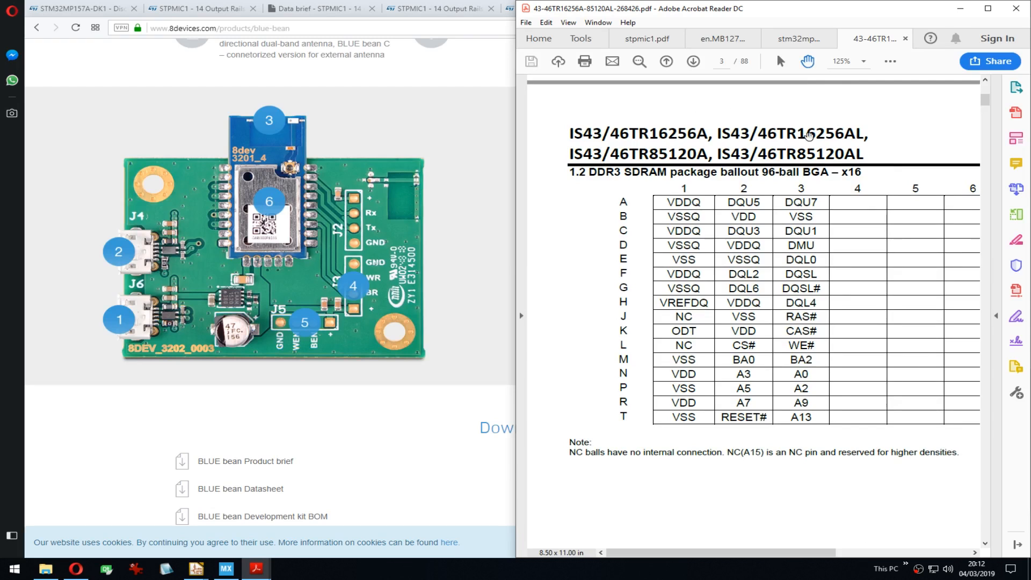
pyautogui.moveTo(910, 135); pyautogui.dragTo(861, 126)
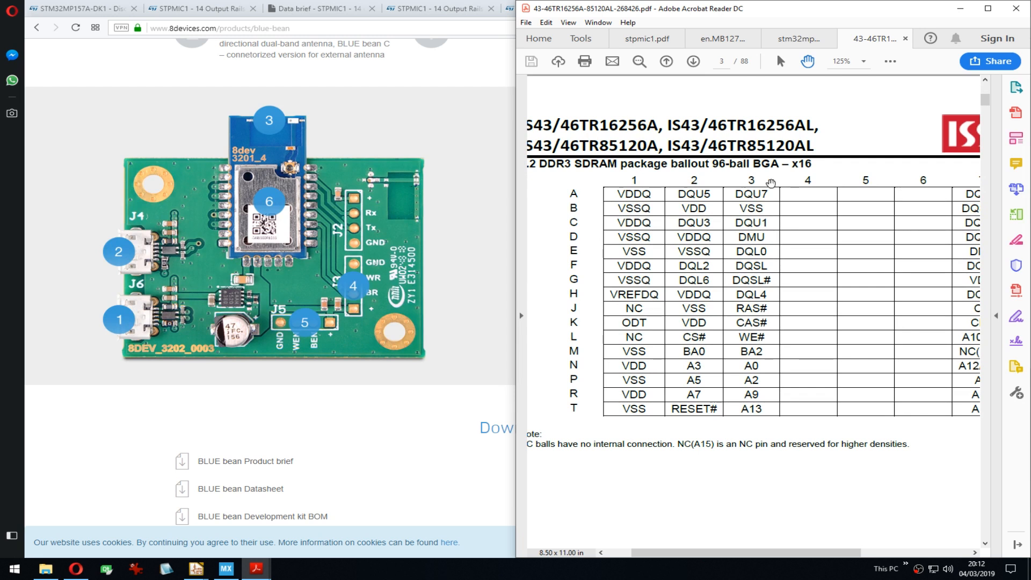
pyautogui.moveTo(864, 196); pyautogui.dragTo(775, 193)
pyautogui.keyDown('ctrl'); pyautogui.scroll(-1, 786, 266); pyautogui.keyUp('ctrl')
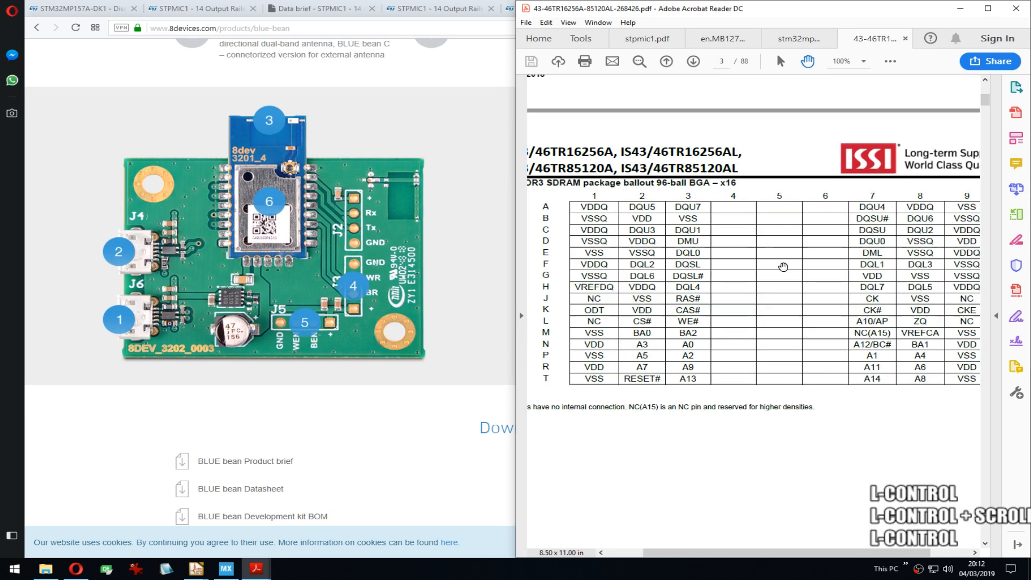
pyautogui.moveTo(807, 265); pyautogui.dragTo(772, 262)
pyautogui.keyDown('ctrl'); pyautogui.scroll(-1, 777, 261); pyautogui.keyUp('ctrl')
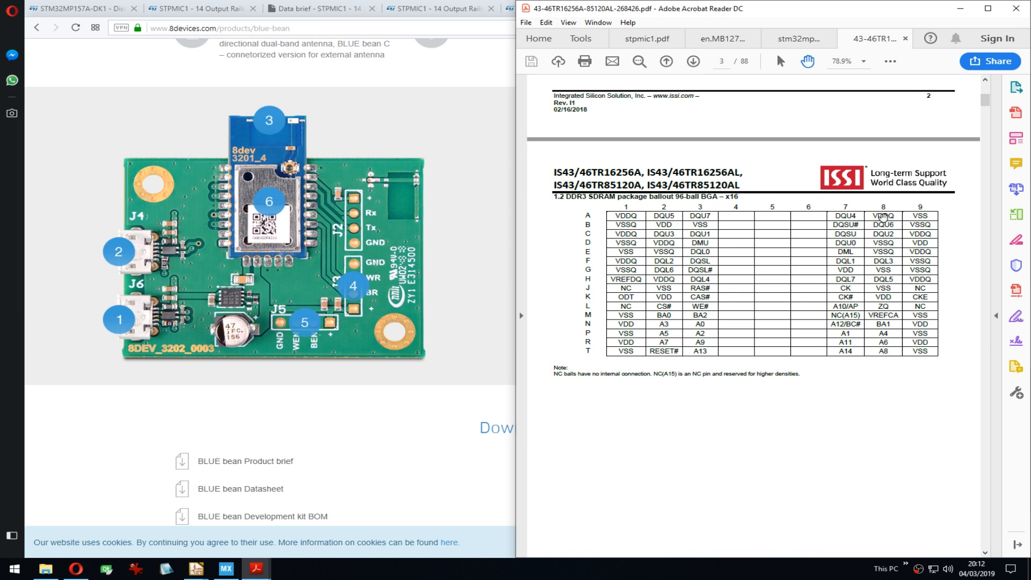
pyautogui.moveTo(745, 164); pyautogui.dragTo(724, 432)
pyautogui.moveTo(765, 156); pyautogui.dragTo(751, 463)
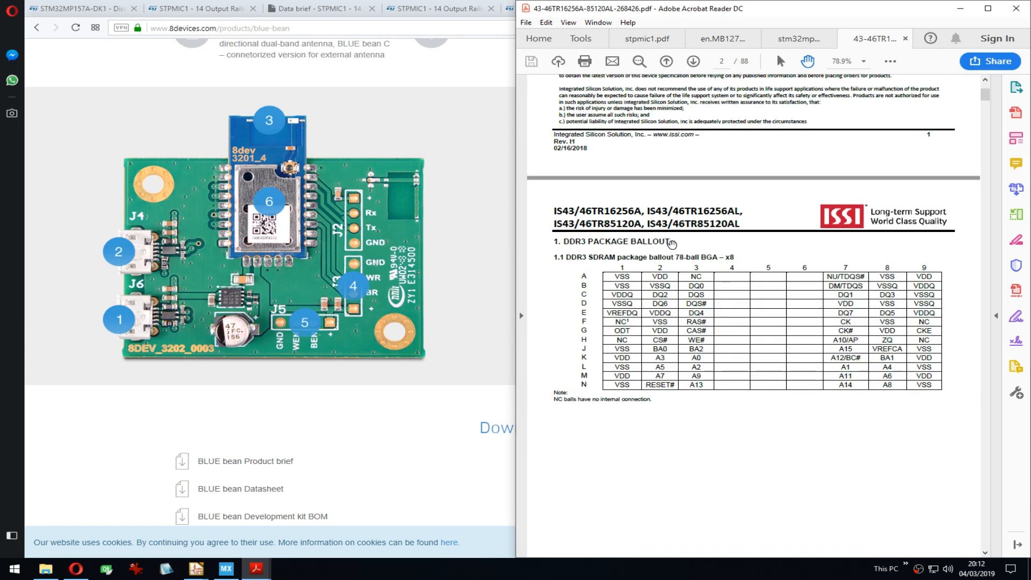
pyautogui.moveTo(754, 396); pyautogui.dragTo(773, 13)
pyautogui.moveTo(792, 363); pyautogui.dragTo(763, 561)
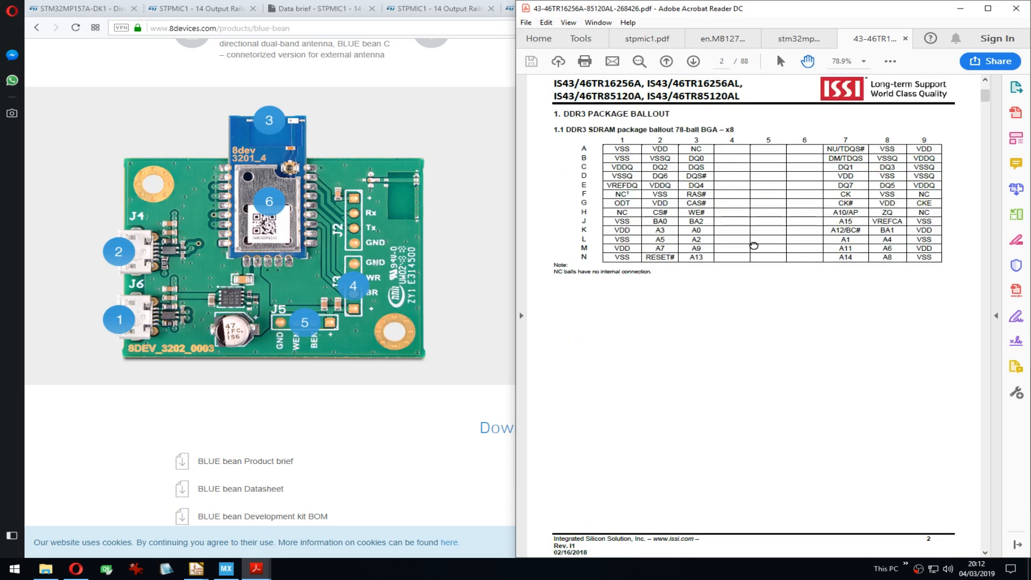
pyautogui.moveTo(753, 246); pyautogui.dragTo(778, 370)
pyautogui.moveTo(784, 522); pyautogui.dragTo(795, 159)
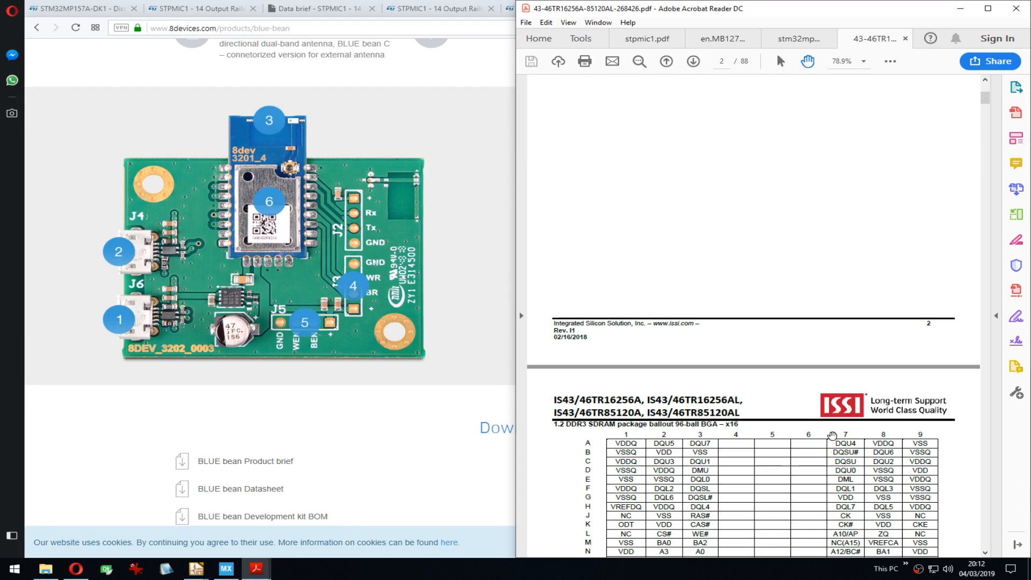
pyautogui.moveTo(832, 435); pyautogui.dragTo(745, 250)
pyautogui.moveTo(753, 211); pyautogui.dragTo(769, 426)
pyautogui.moveTo(770, 142); pyautogui.dragTo(824, 225)
pyautogui.moveTo(828, 432); pyautogui.dragTo(811, 147)
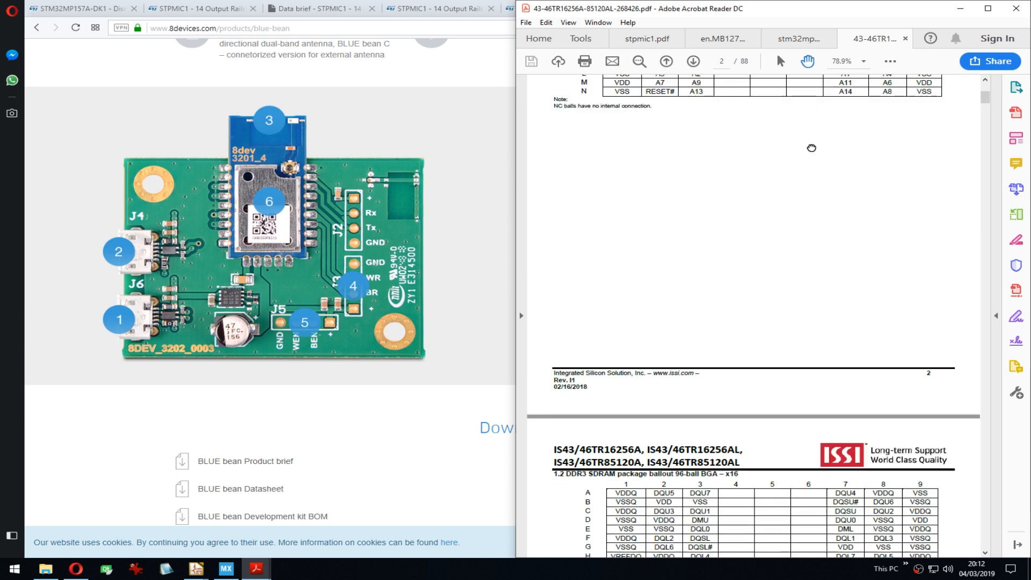
pyautogui.moveTo(786, 433); pyautogui.dragTo(786, 148)
pyautogui.moveTo(771, 232); pyautogui.dragTo(772, 181)
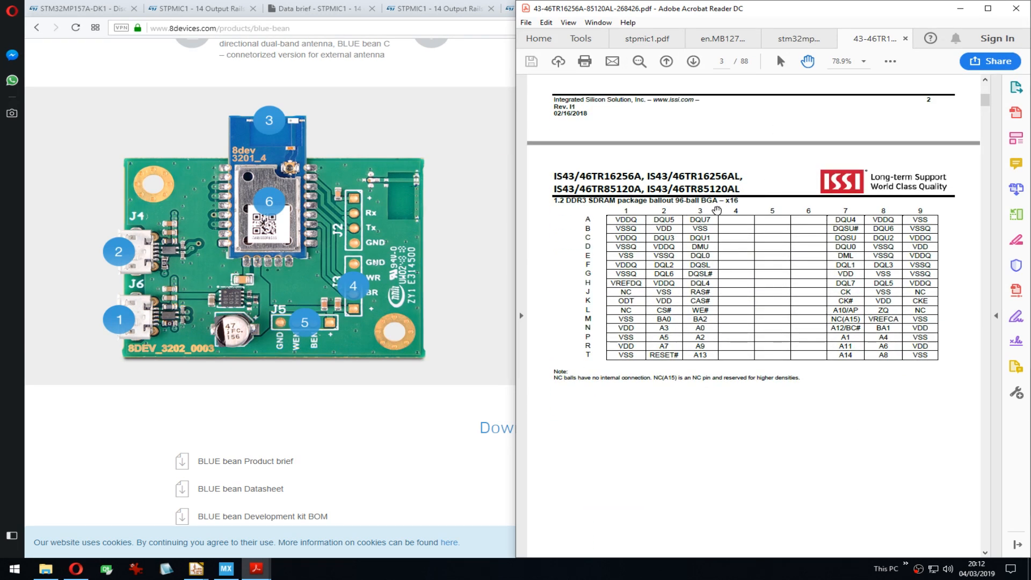
pyautogui.moveTo(812, 478); pyautogui.dragTo(815, 402)
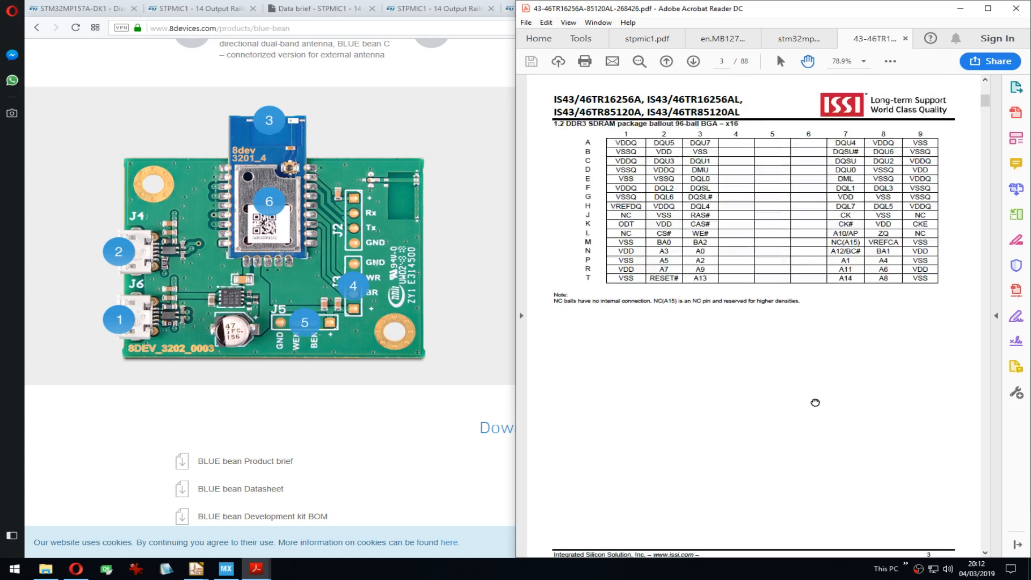
pyautogui.scroll(1, 830, 406)
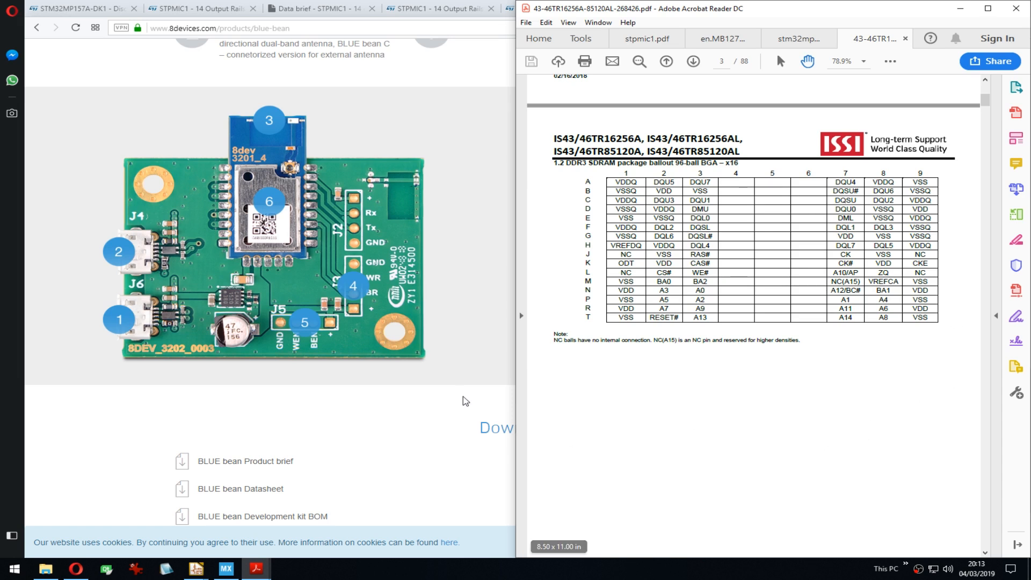
# Step: Return to the new symbol properties and enter DDR3_16 as the symbol name
pyautogui.click(196, 568)
pyautogui.click(272, 509)
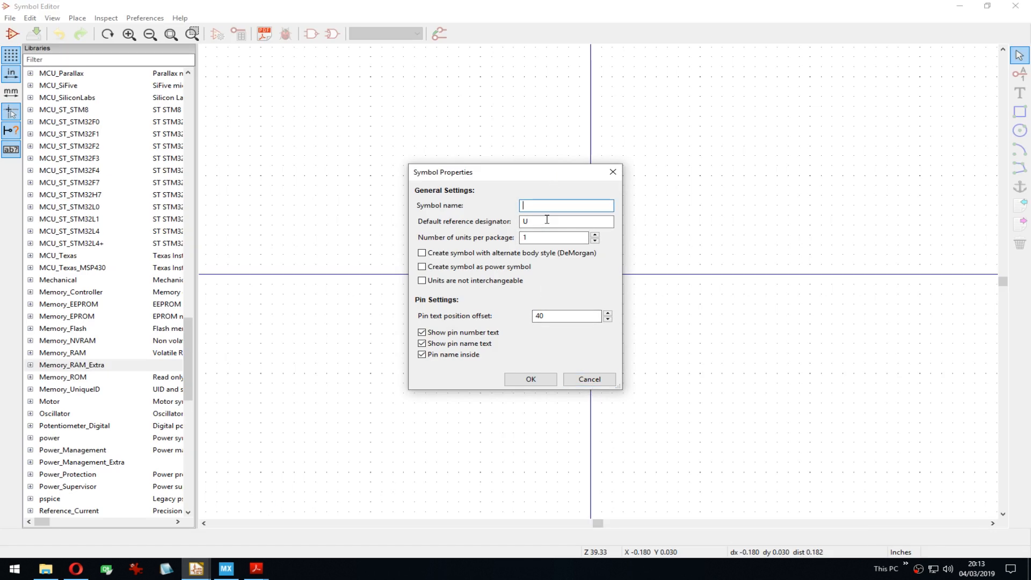
pyautogui.hotkey('alt', 'Tab')
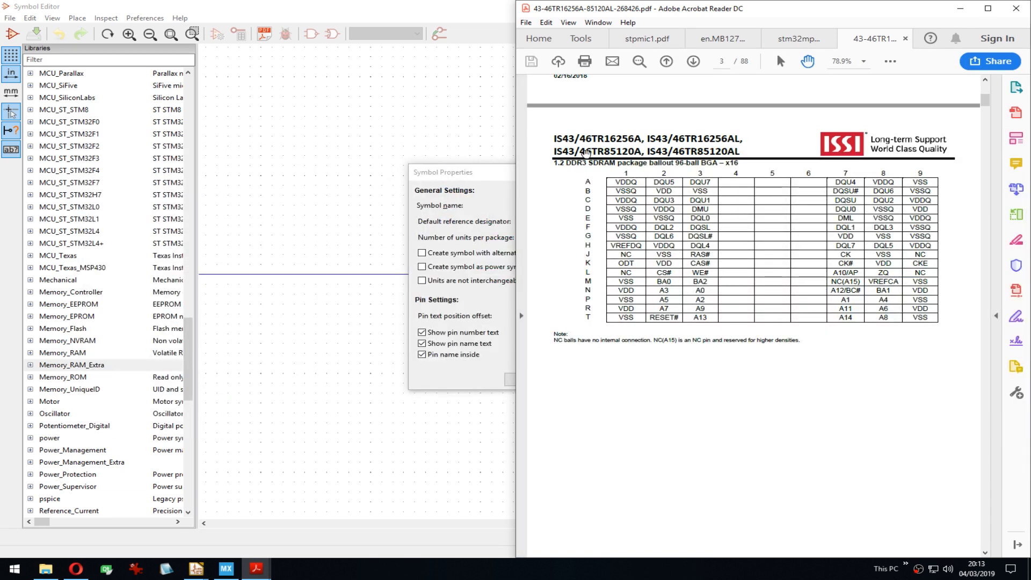
pyautogui.click(498, 179)
pyautogui.write('DDR')
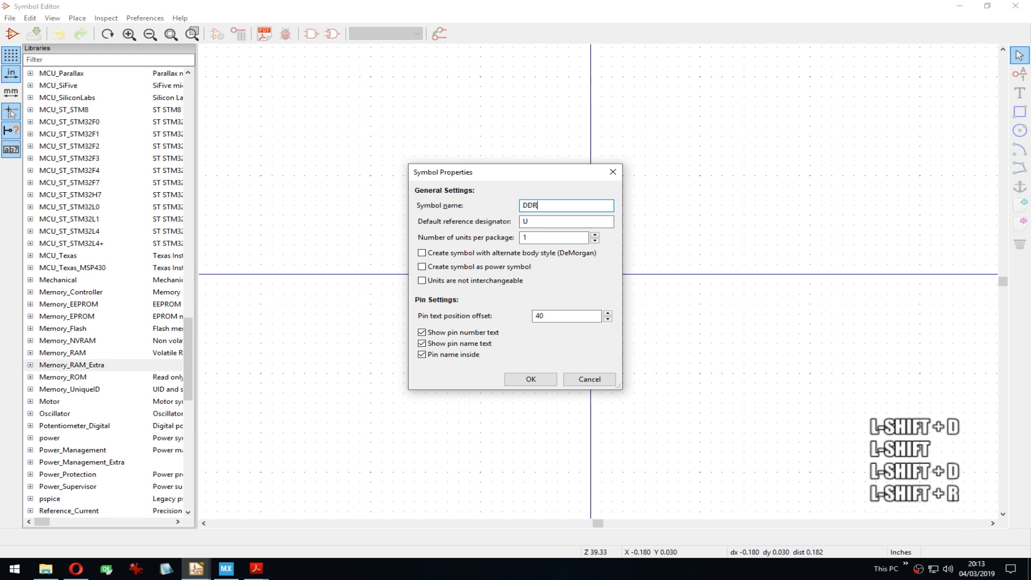
pyautogui.write('3_')
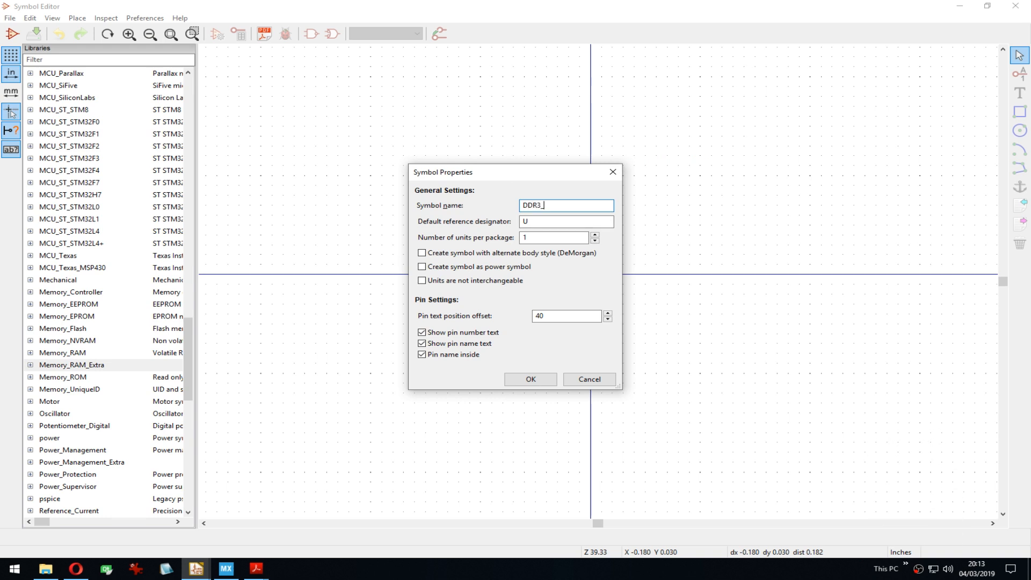
pyautogui.write('16')
# Step: Check the datasheet, complete the name as DDR3_16B, and create the symbol
pyautogui.hotkey('alt', 'Tab')
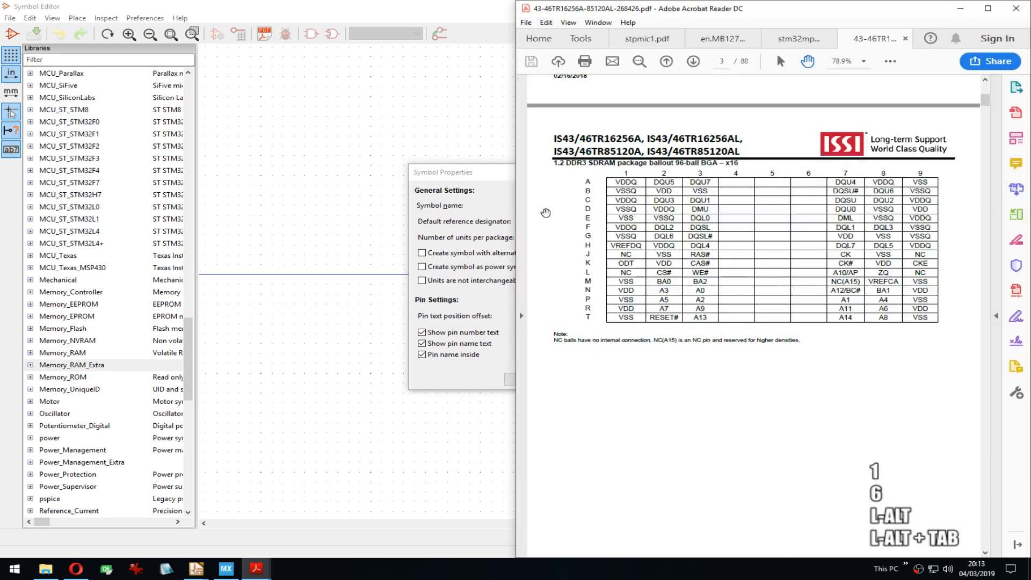
pyautogui.rightClick(756, 133)
pyautogui.click(784, 166)
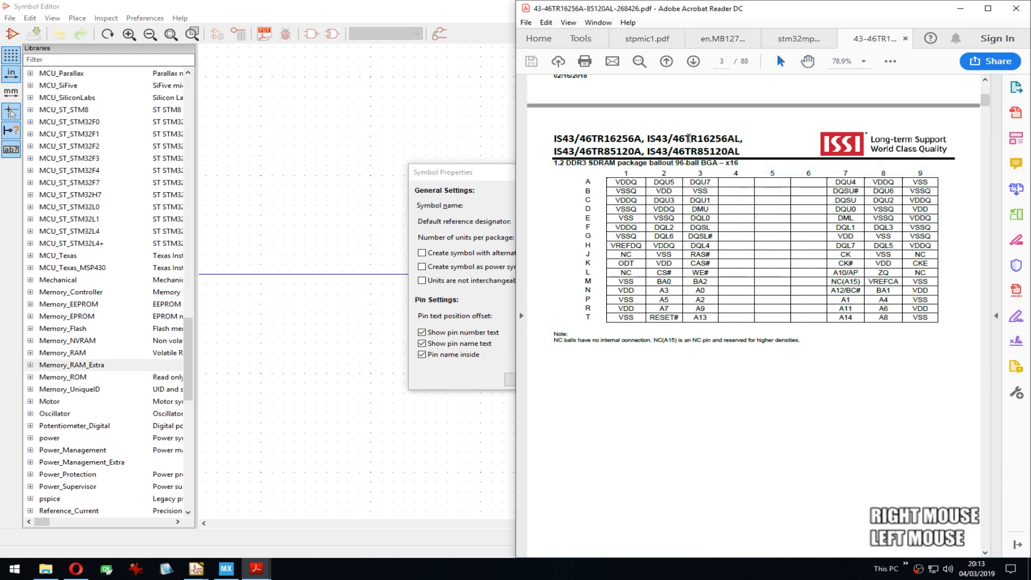
pyautogui.rightClick(764, 147)
pyautogui.click(775, 191)
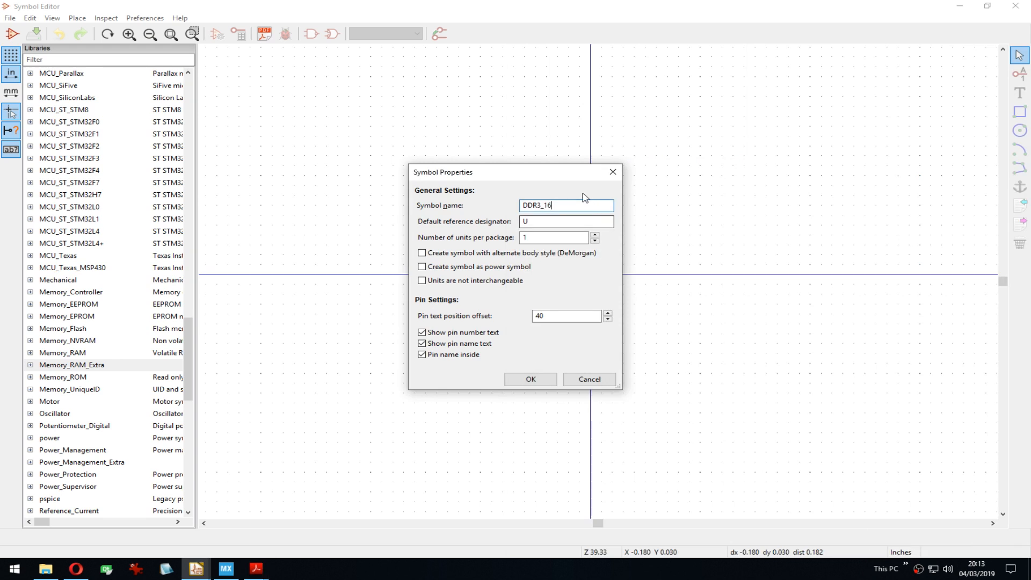
pyautogui.write('B')
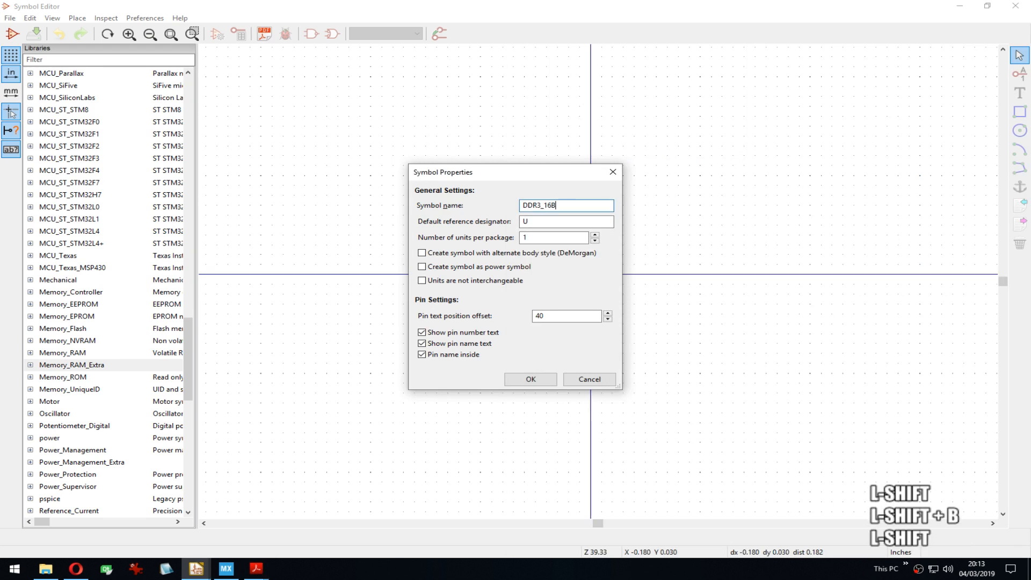
pyautogui.hotkey('alt', 'Tab')
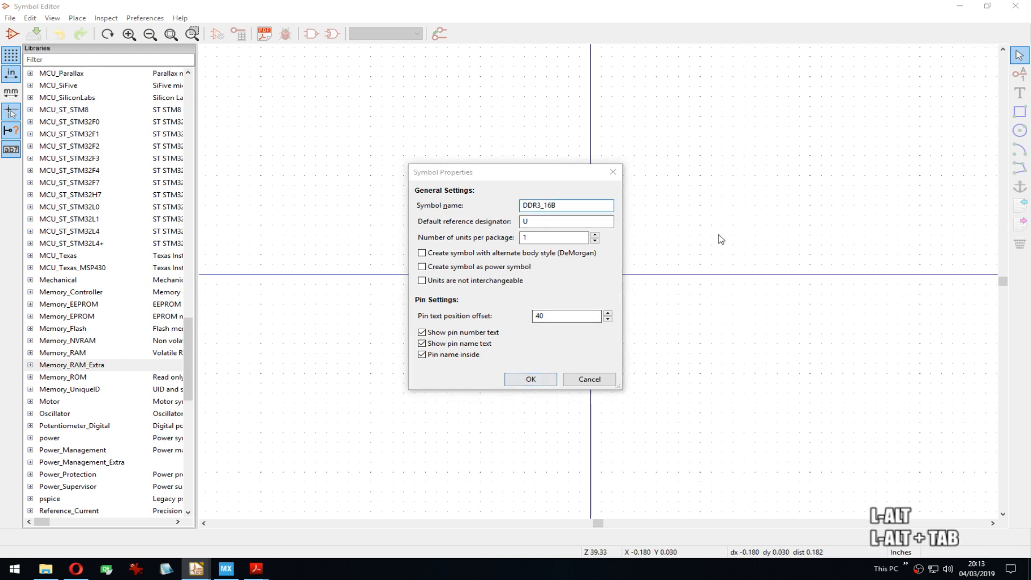
pyautogui.click(495, 181)
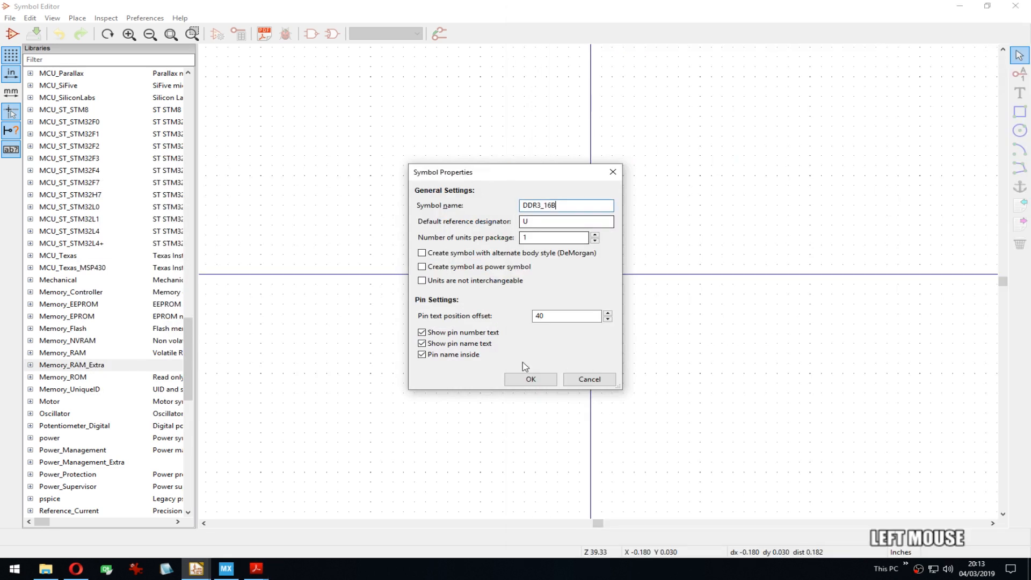
pyautogui.click(524, 384)
# Step: Move the DDR3_16B name text to a new spot and recentre the canvas on the origin
pyautogui.scroll(-4, 565, 260)
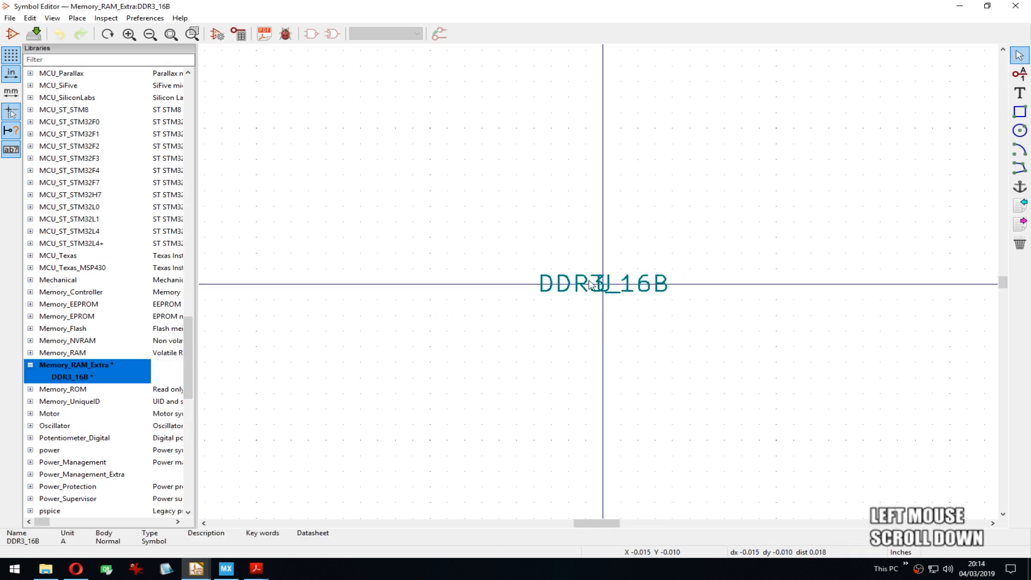
pyautogui.moveTo(544, 258); pyautogui.dragTo(748, 359)
pyautogui.scroll(-4, 698, 360)
pyautogui.click(677, 347)
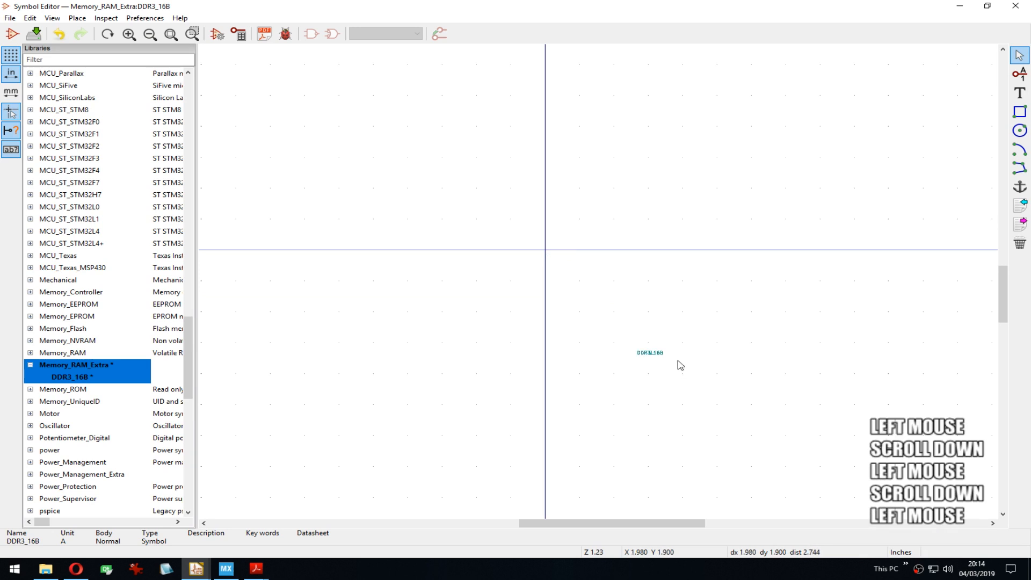
pyautogui.scroll(4, 590, 257)
pyautogui.moveTo(619, 265); pyautogui.dragTo(616, 229, button='middle')
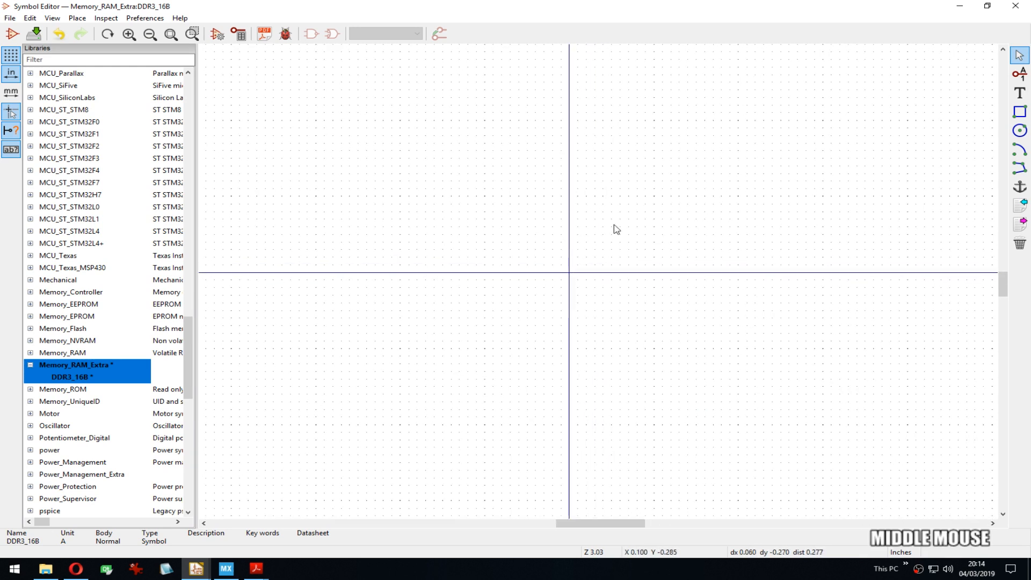
# Step: Cancel a stray pin placement and save the DDR3_16B symbol library with Ctrl+S
pyautogui.click(1017, 78)
pyautogui.press('Escape')
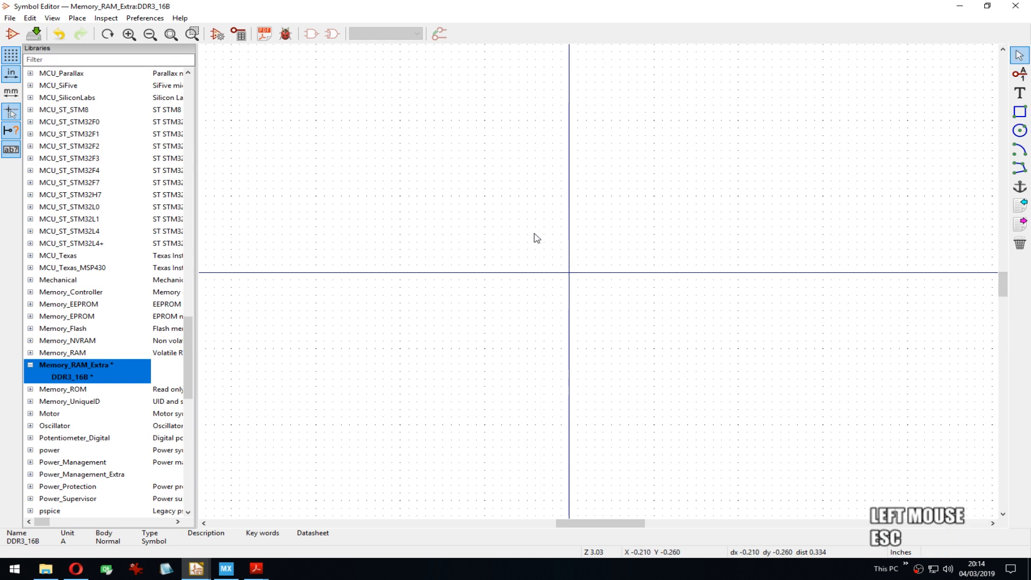
pyautogui.hotkey('ctrl', 's')
# Step: Dock the Symbol Editor left beside the enlarged ballout table and hide the library tree
pyautogui.press('super+Left')
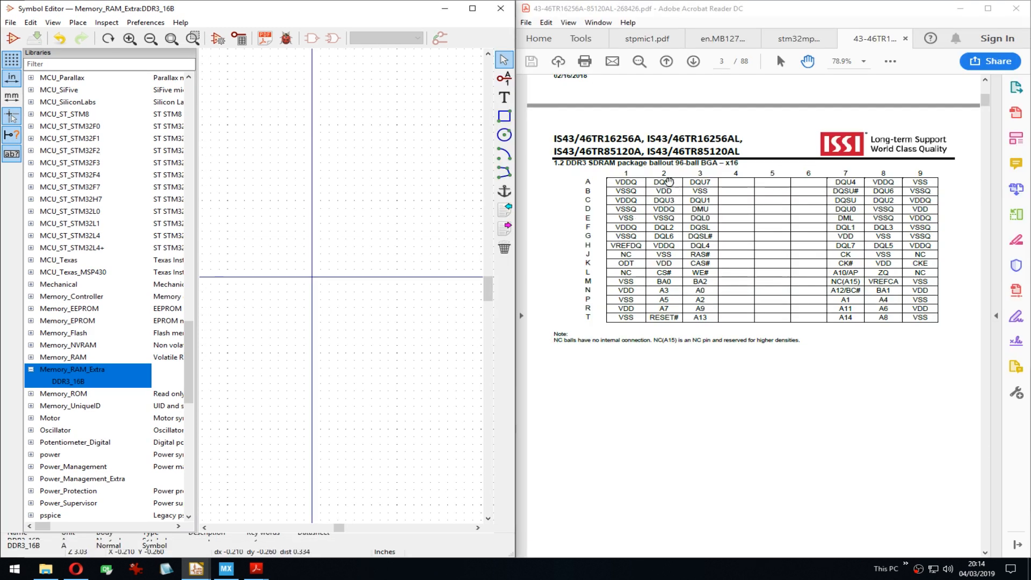
pyautogui.click(568, 238)
pyautogui.keyDown('ctrl'); pyautogui.scroll(3, 568, 237); pyautogui.keyUp('ctrl')
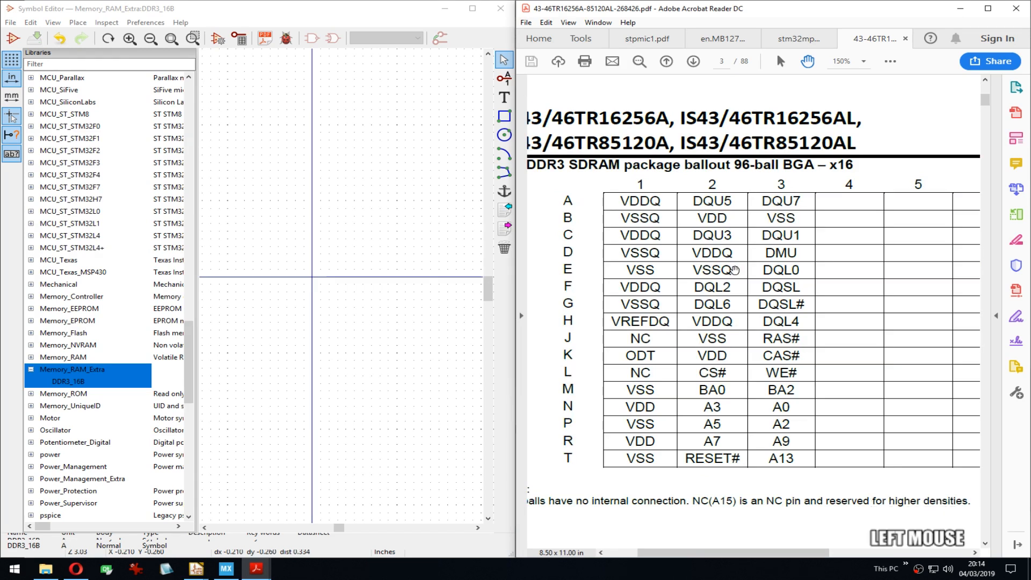
pyautogui.moveTo(735, 269); pyautogui.dragTo(782, 273)
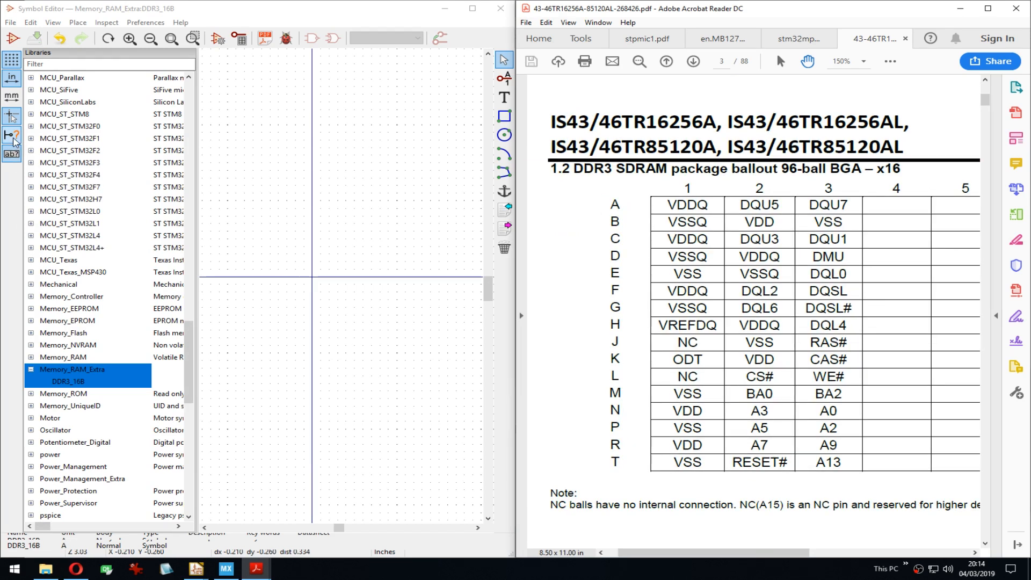
pyautogui.click(10, 153)
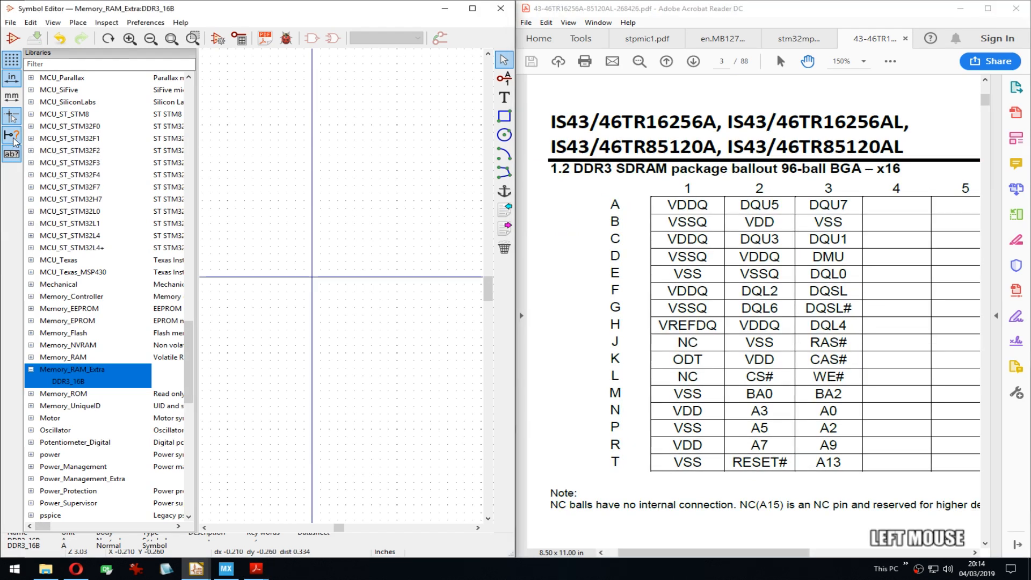
pyautogui.moveTo(215, 206); pyautogui.dragTo(290, 149, button='middle')
# Step: Try adding a VDDQ pin, then discard it after the off-grid warning
pyautogui.hotkey('ctrl', 's')
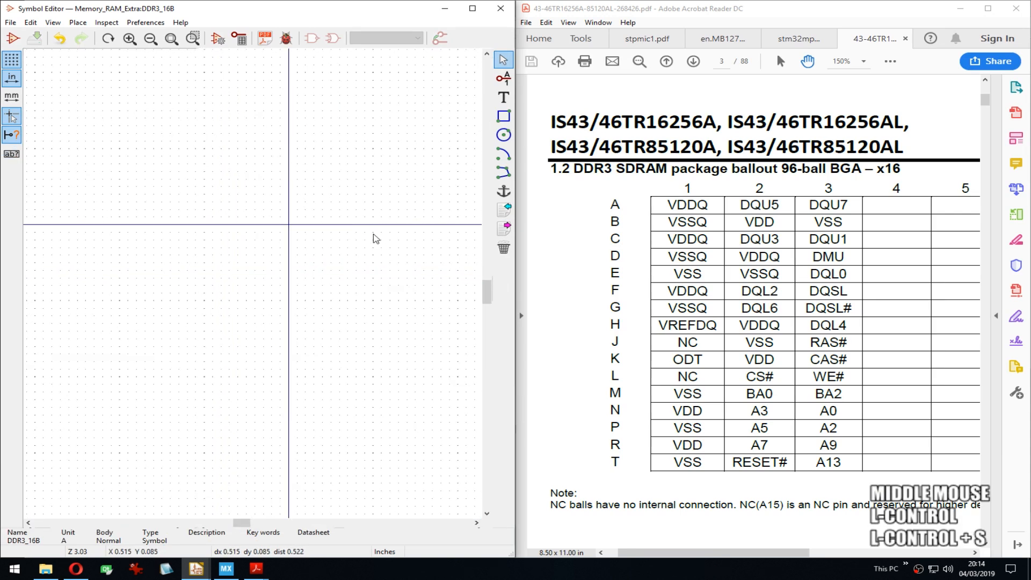
pyautogui.click(501, 81)
pyautogui.moveTo(155, 142); pyautogui.dragTo(187, 163, button='middle')
pyautogui.click(171, 123)
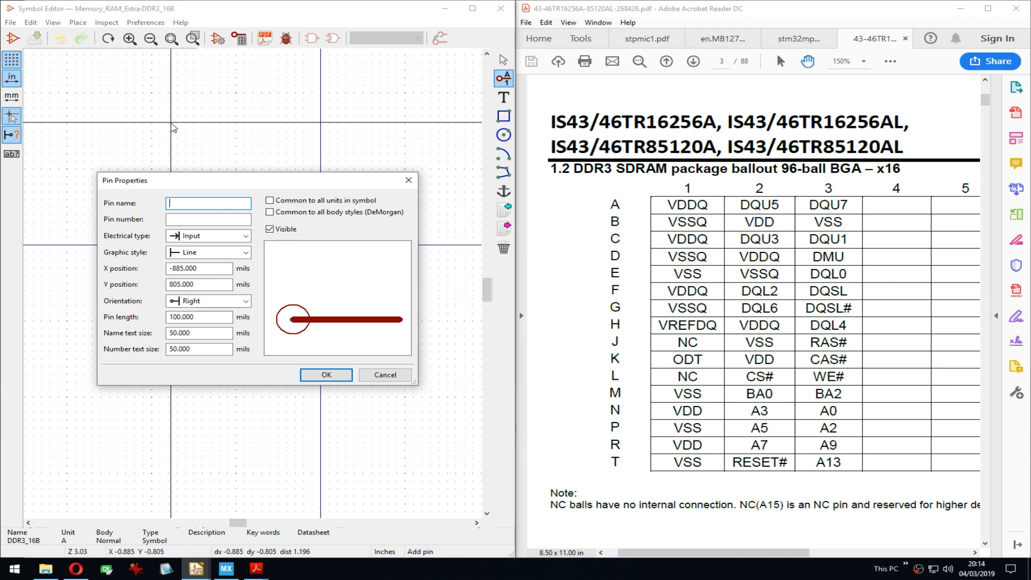
pyautogui.write('VDDQ')
pyautogui.press('Return')
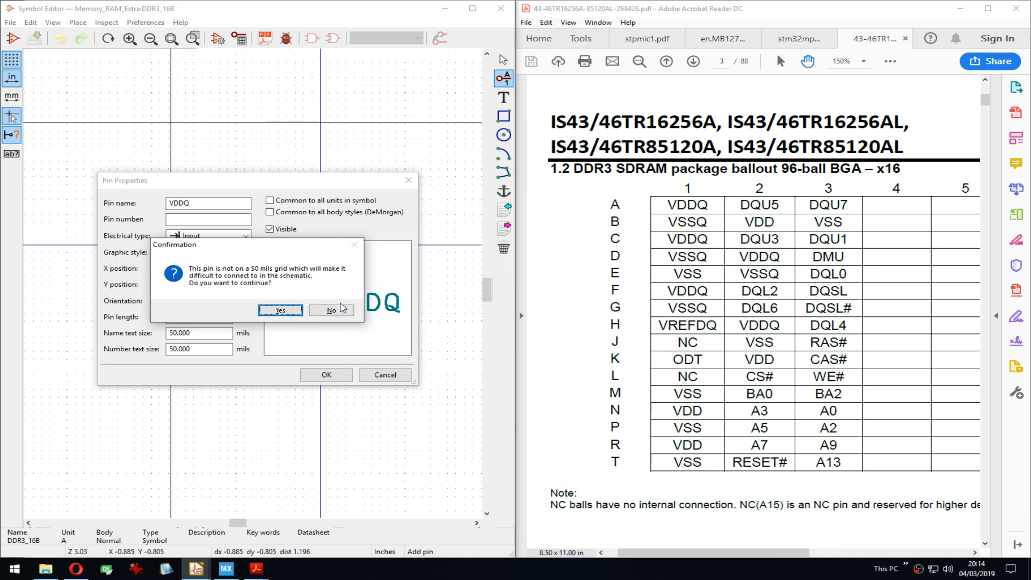
pyautogui.click(342, 308)
pyautogui.click(386, 375)
pyautogui.press('Escape')
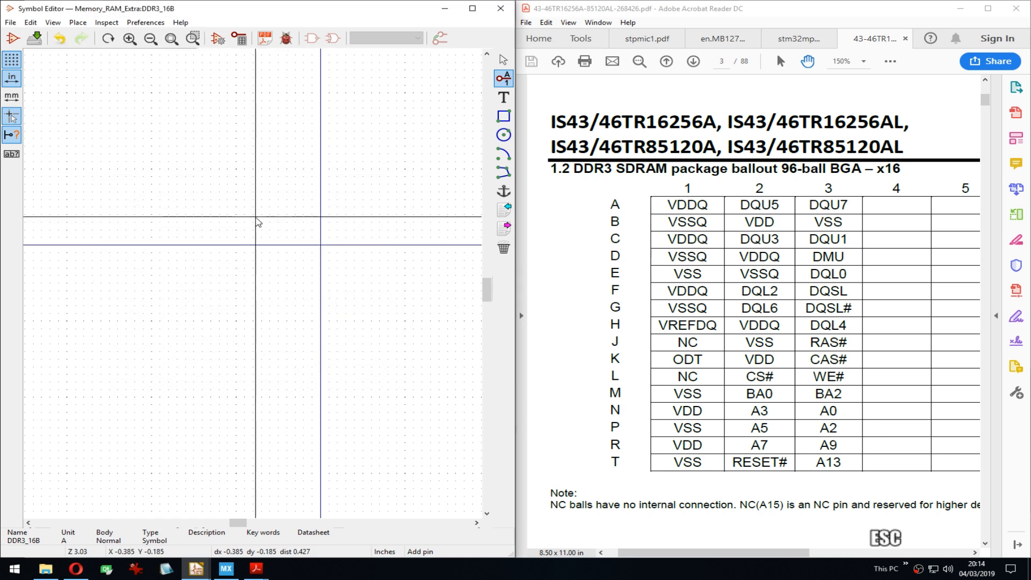
# Step: Switch the canvas grid to 50.00 mils
pyautogui.rightClick(260, 222)
pyautogui.click(352, 358)
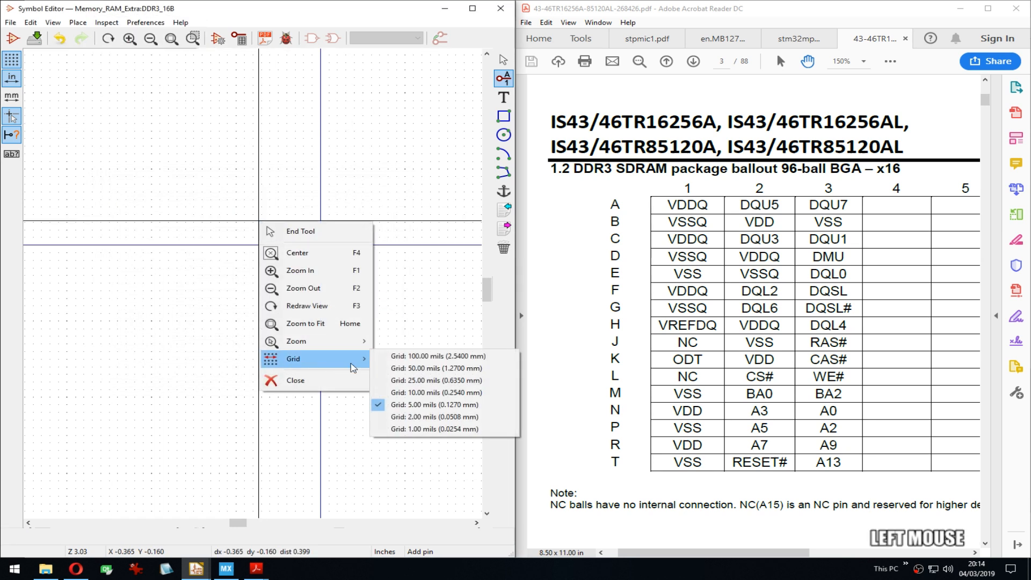
pyautogui.click(454, 370)
pyautogui.moveTo(352, 263); pyautogui.dragTo(279, 269, button='middle')
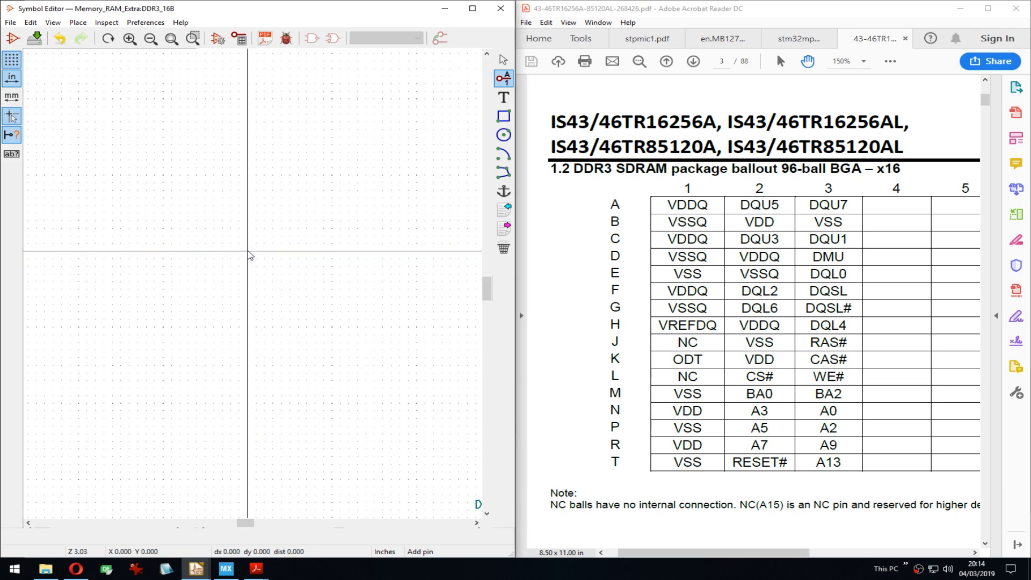
# Step: Define a new pin named VDDQ, number A1, as a Power input
pyautogui.rightClick(188, 191)
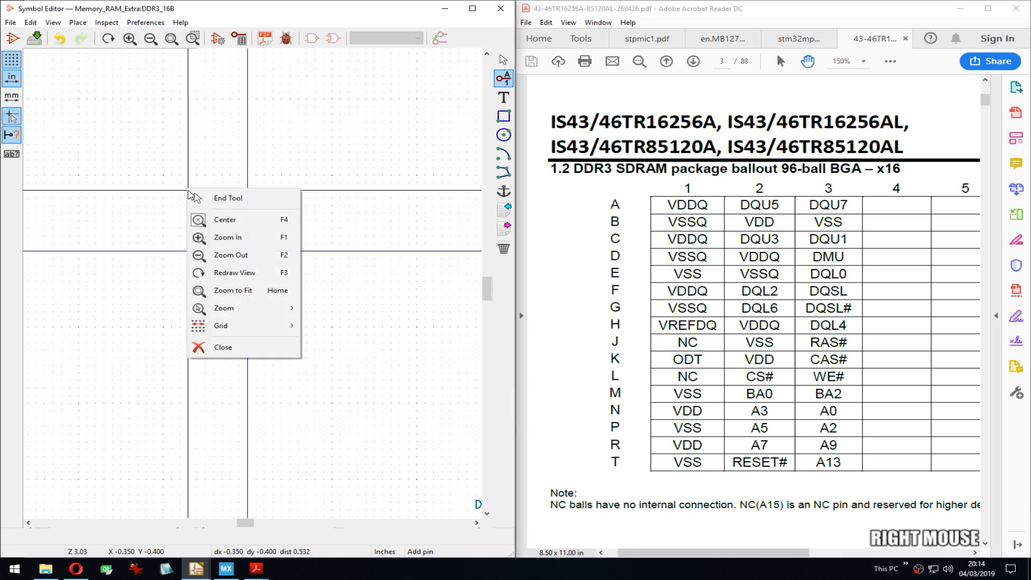
pyautogui.click(207, 151)
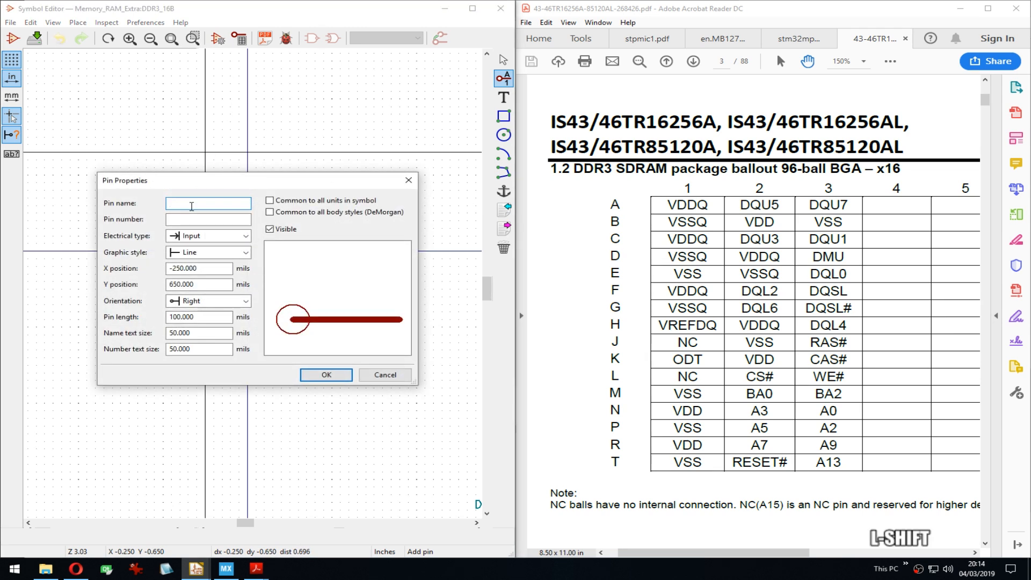
pyautogui.write('VDDQ')
pyautogui.press('Tab')
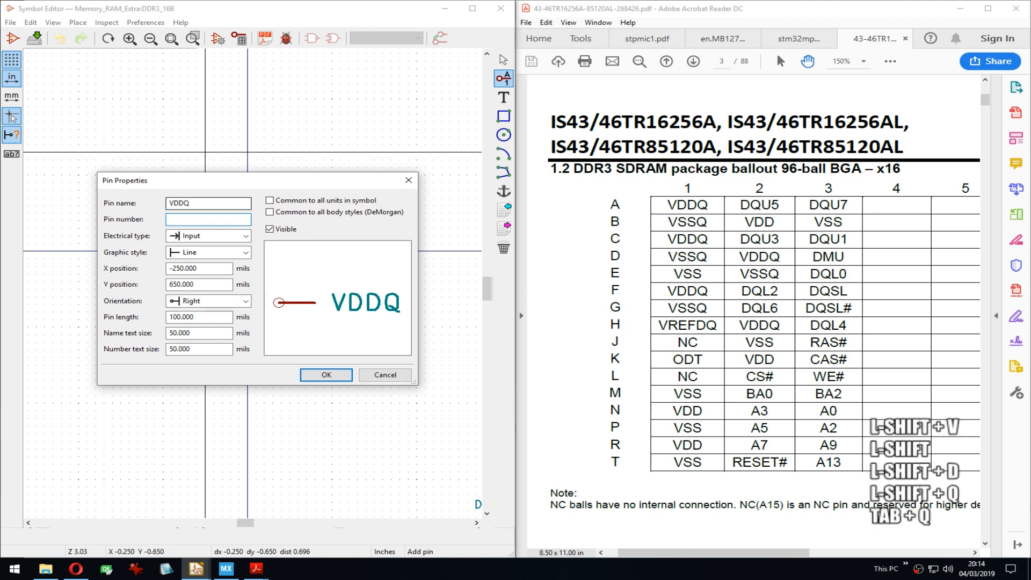
pyautogui.write('A1')
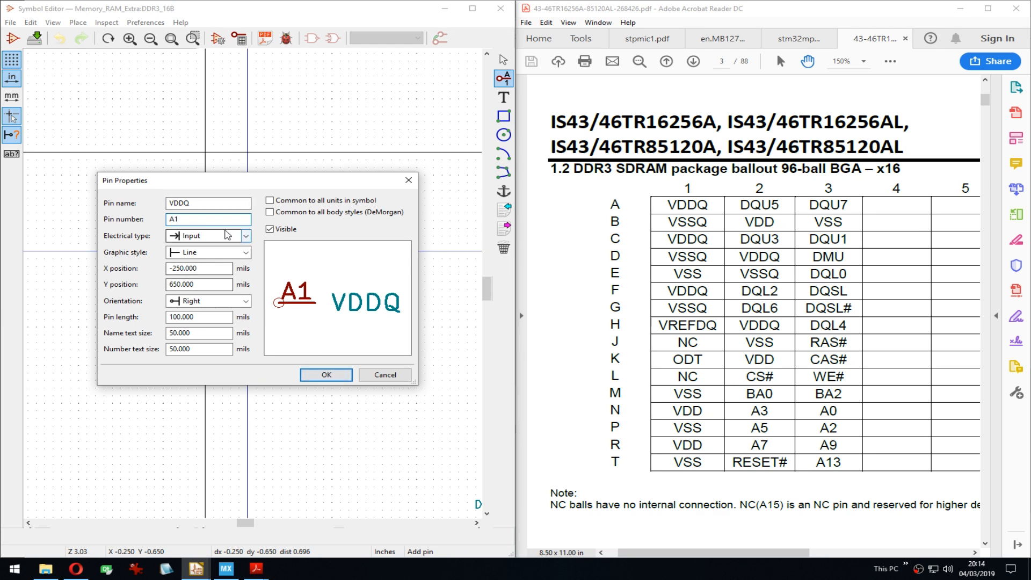
pyautogui.click(228, 235)
pyautogui.click(196, 308)
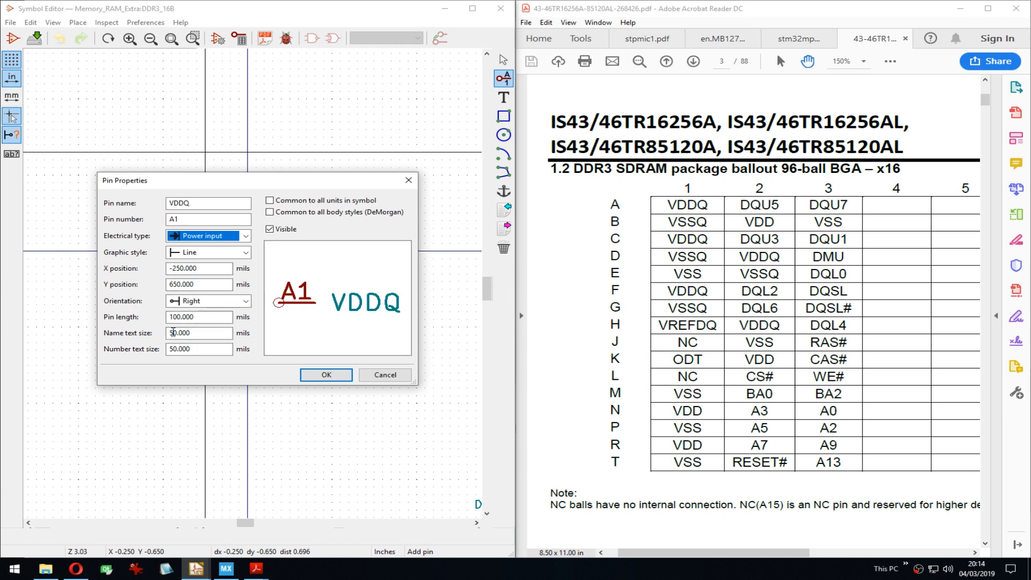
# Step: Keep the VDDQ pin length at 100 and place pin A1 on the symbol
pyautogui.click(168, 333)
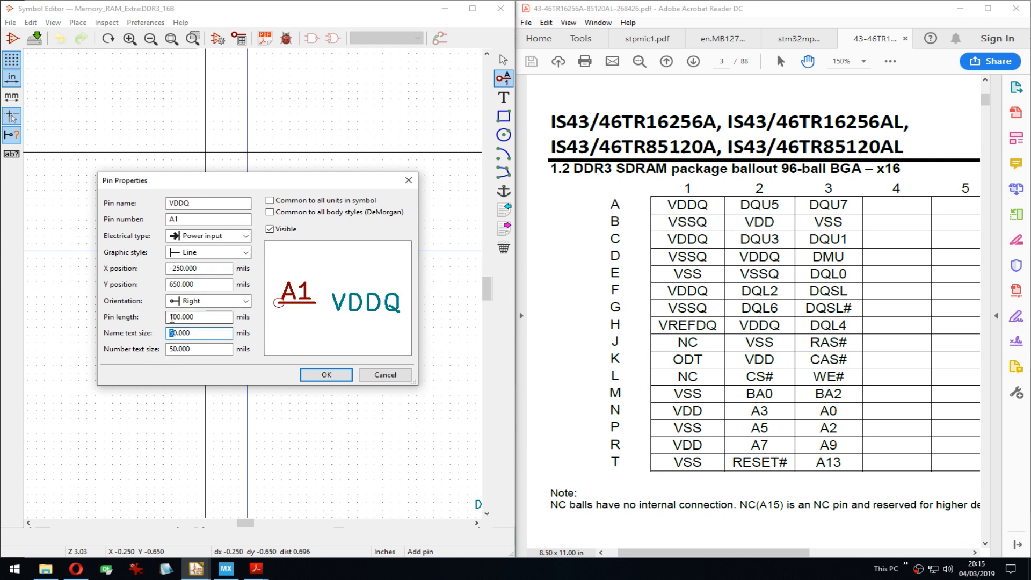
pyautogui.click(171, 317)
pyautogui.write('5')
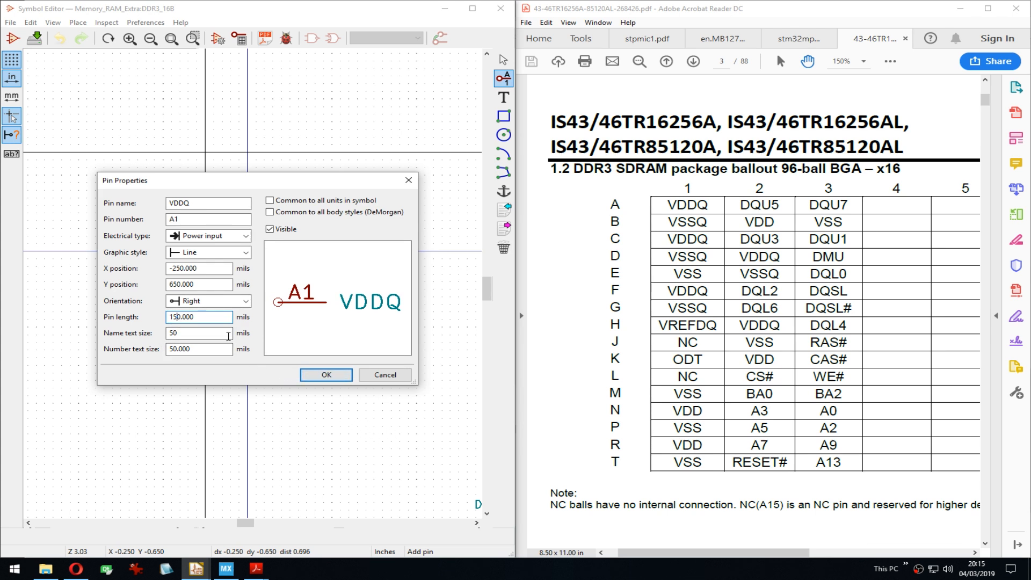
pyautogui.press('BackSpace')
pyautogui.press('Right')
pyautogui.write('0')
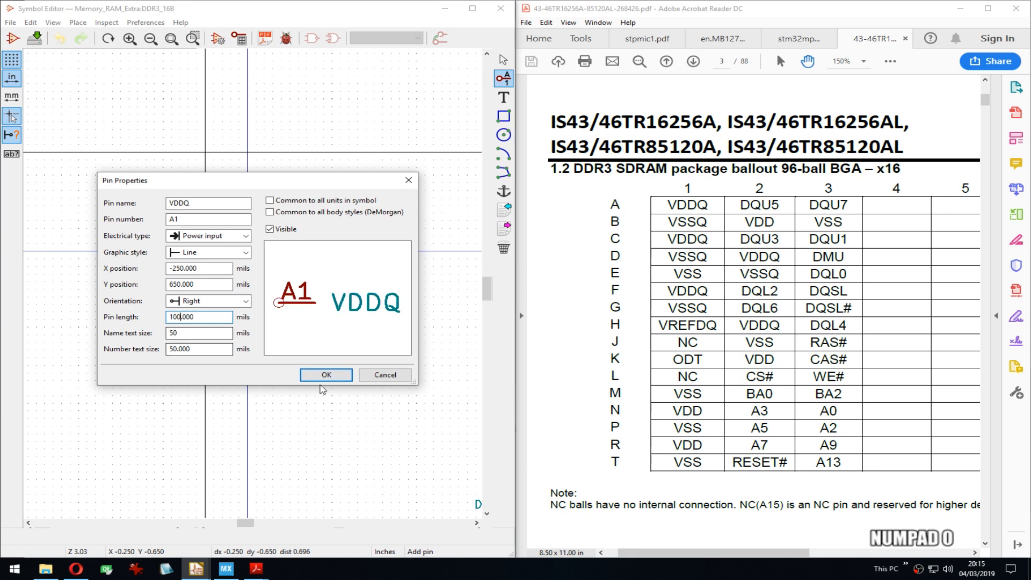
pyautogui.click(326, 375)
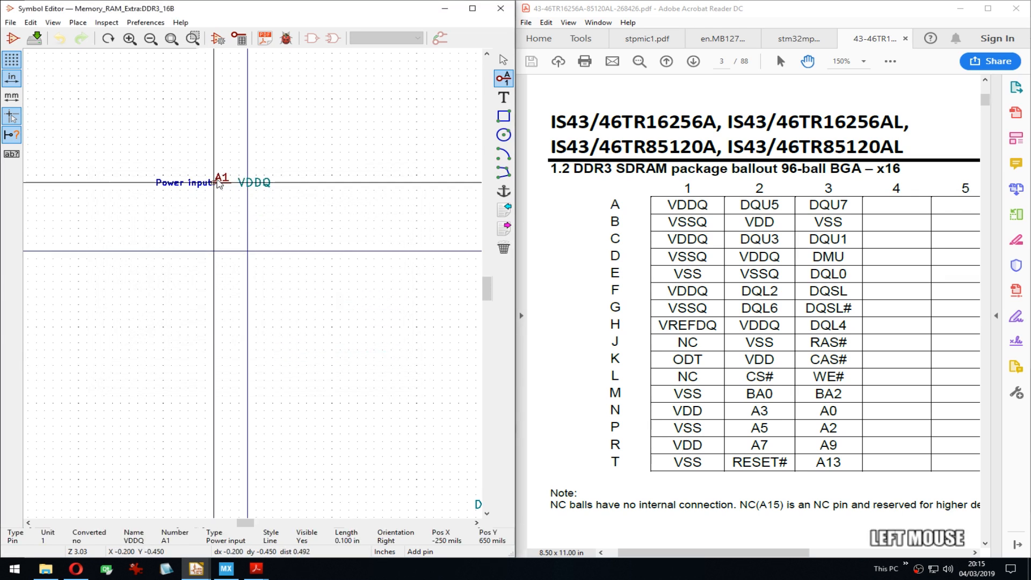
pyautogui.scroll(1, 220, 183)
pyautogui.click(171, 201)
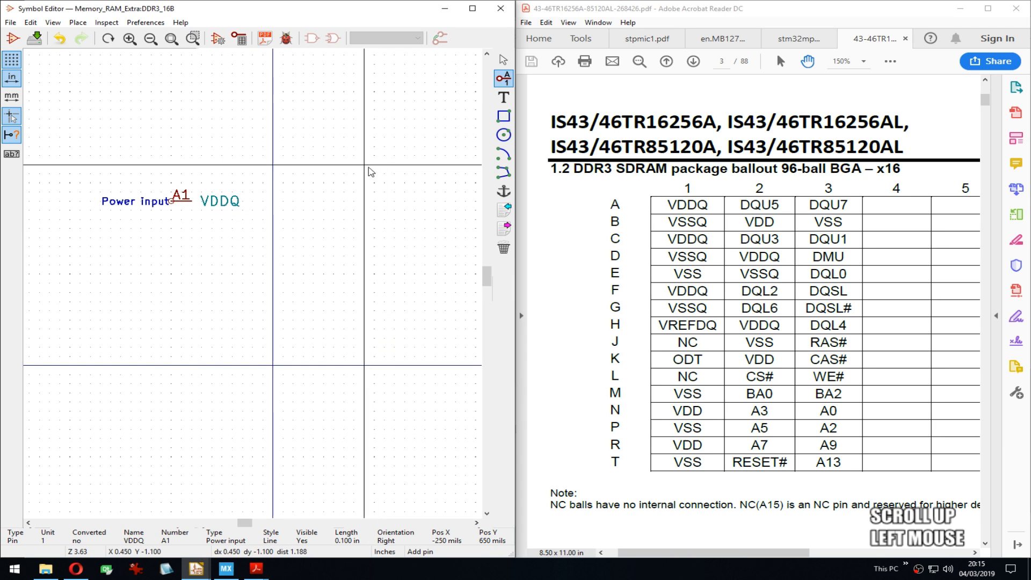
# Step: Repeat the pin for A2 and A3, and rename A2 to DQU5
pyautogui.press('Insert')
pyautogui.press('Insert')
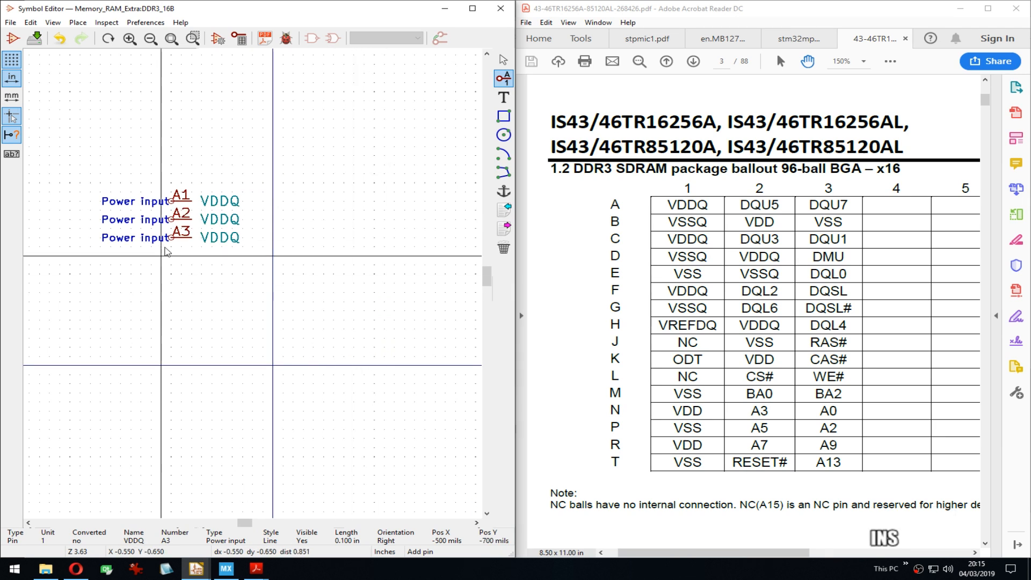
pyautogui.doubleClick(170, 224)
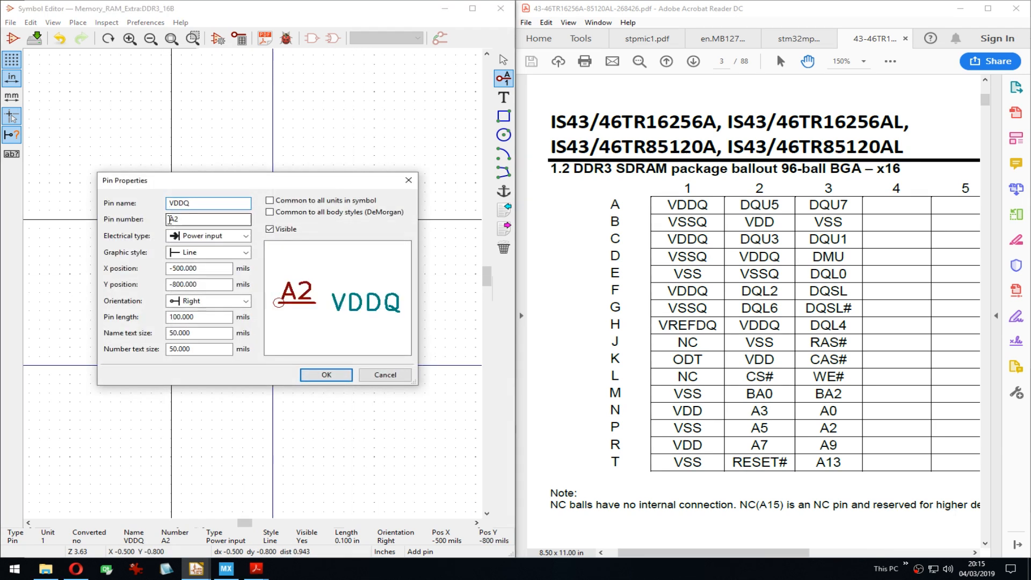
pyautogui.hotkey('ctrl', 'a')
pyautogui.write('DQU5')
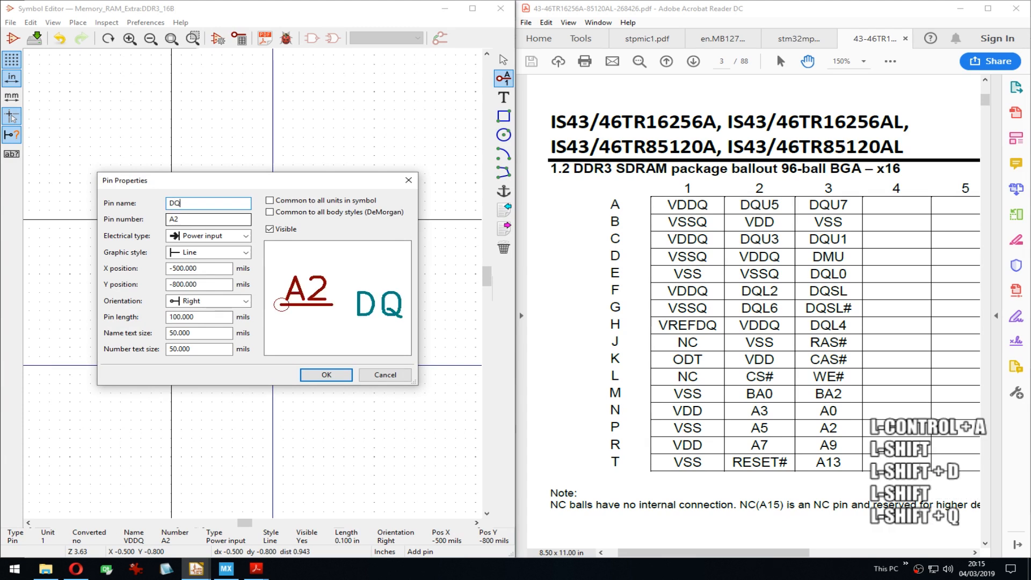
pyautogui.press('Return')
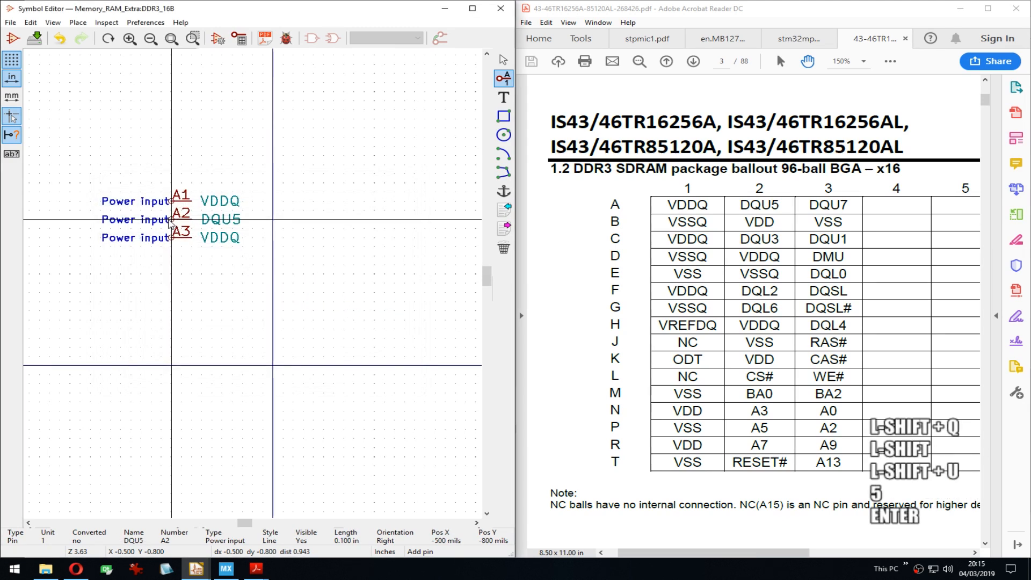
# Step: Rename pin A3 to DQU7, copying 'DQU' for reuse on later pins
pyautogui.press('Down')
pyautogui.write('e')
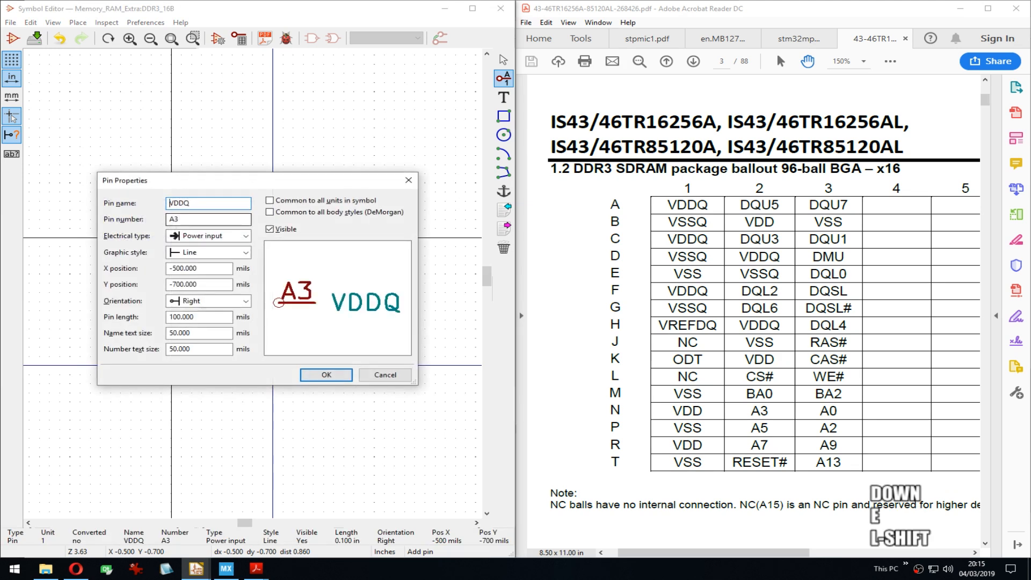
pyautogui.write('DQU')
pyautogui.hotkey('ctrl', 'a')
pyautogui.hotkey('ctrl', 'c')
pyautogui.press('Right')
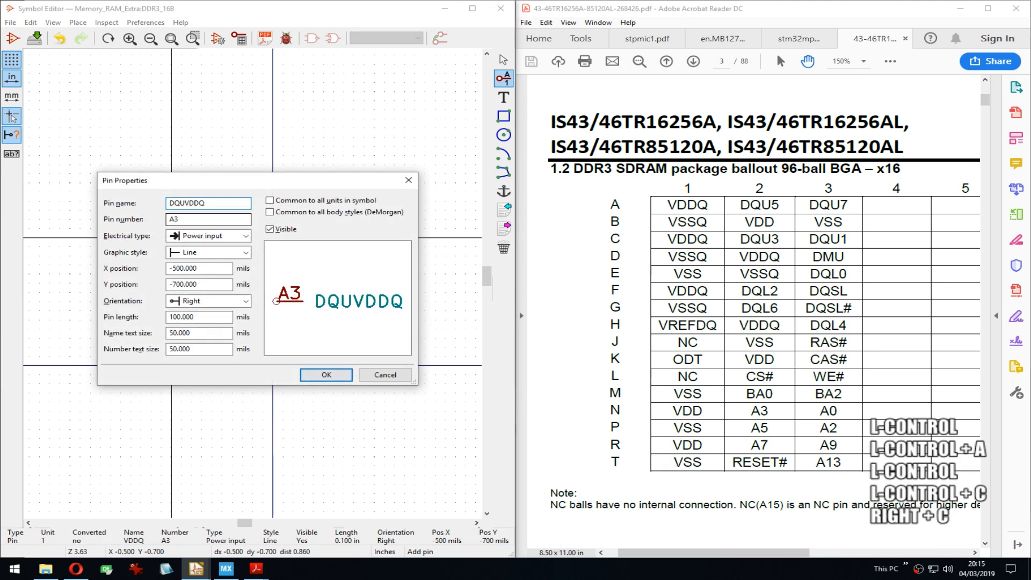
pyautogui.press('BackSpace')
pyautogui.press('BackSpace')
pyautogui.press('BackSpace')
pyautogui.press('BackSpace')
pyautogui.hotkey('ctrl', 'a')
pyautogui.hotkey('ctrl', 'c')
pyautogui.press('Right')
pyautogui.press('Right')
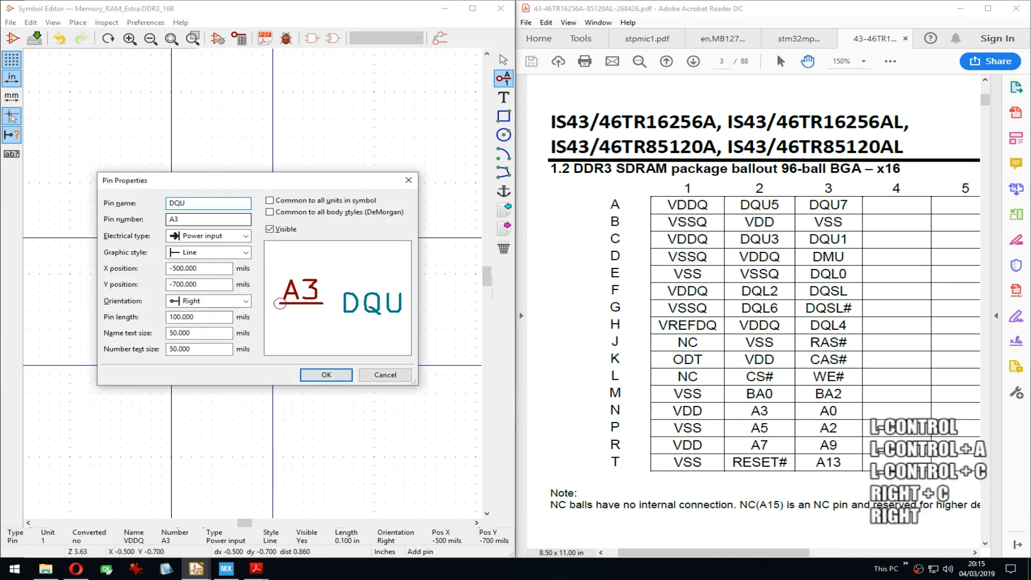
pyautogui.write('7')
pyautogui.press('Return')
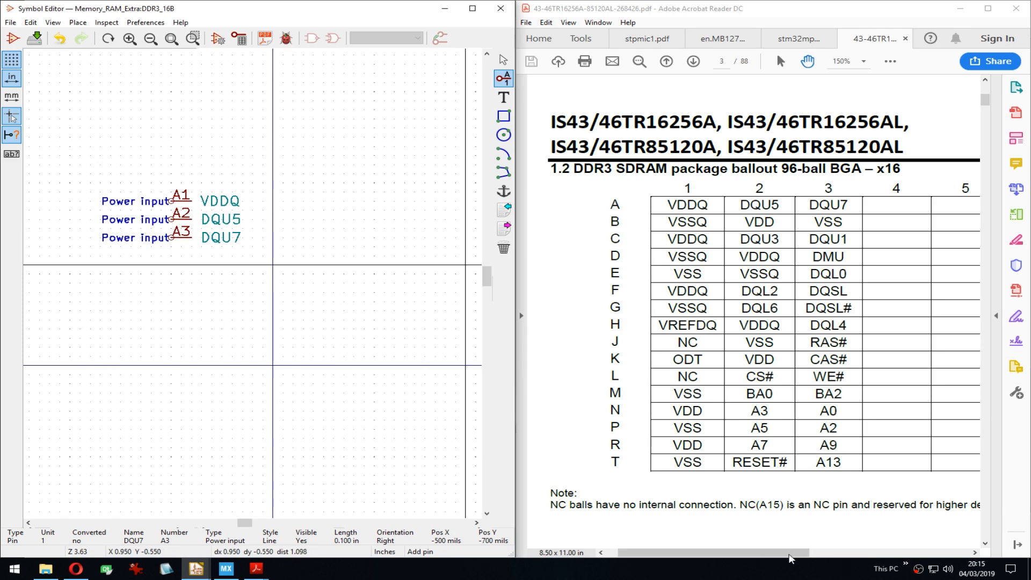
pyautogui.moveTo(760, 553); pyautogui.dragTo(914, 543)
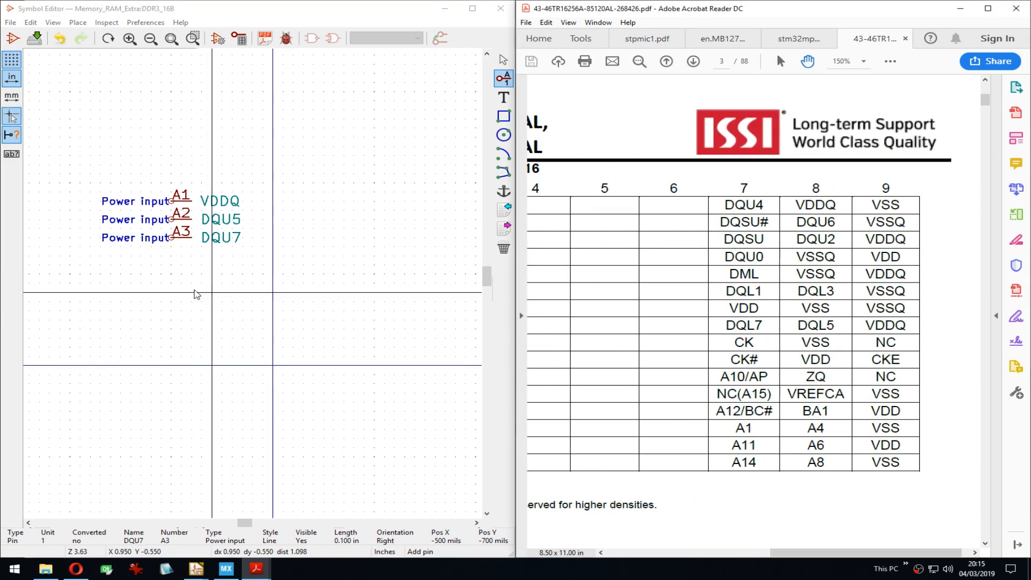
# Step: Add pin A7 named DQU4 using the pasted DQU prefix
pyautogui.moveTo(170, 259); pyautogui.dragTo(185, 240, button='middle')
pyautogui.click(189, 237)
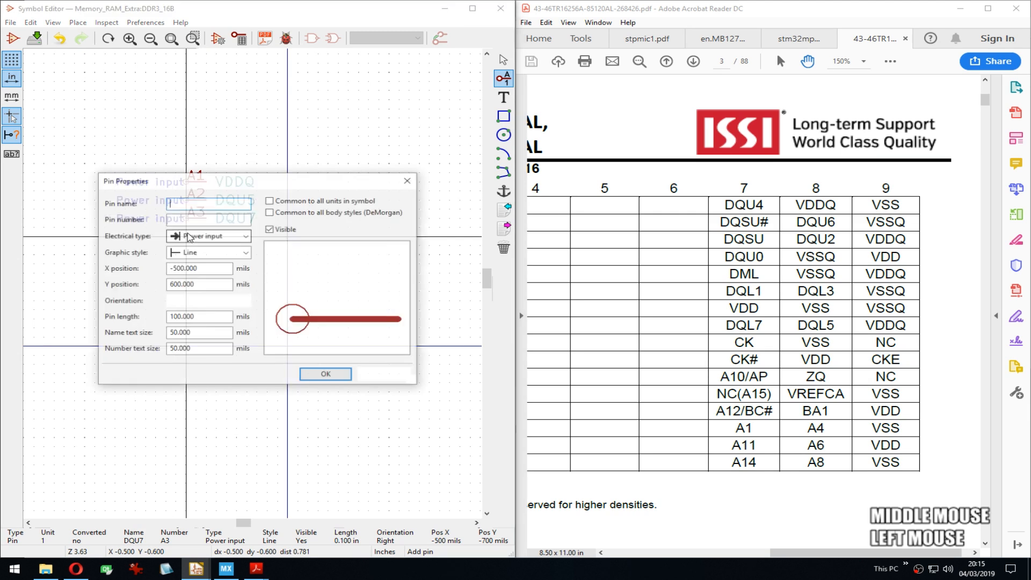
pyautogui.hotkey('ctrl', 'v')
pyautogui.write('4')
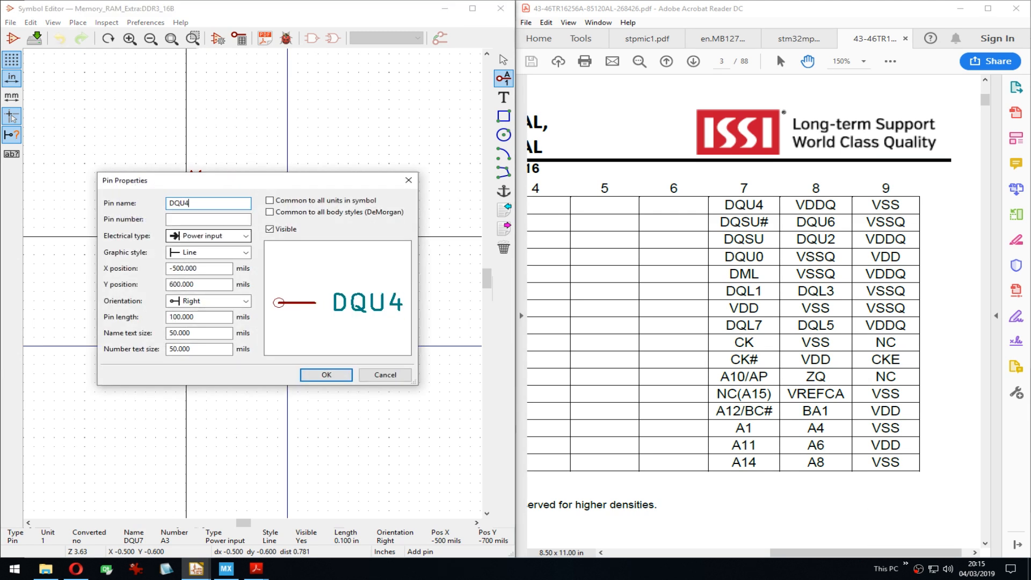
pyautogui.press('Tab')
pyautogui.write('A7')
pyautogui.press('Return')
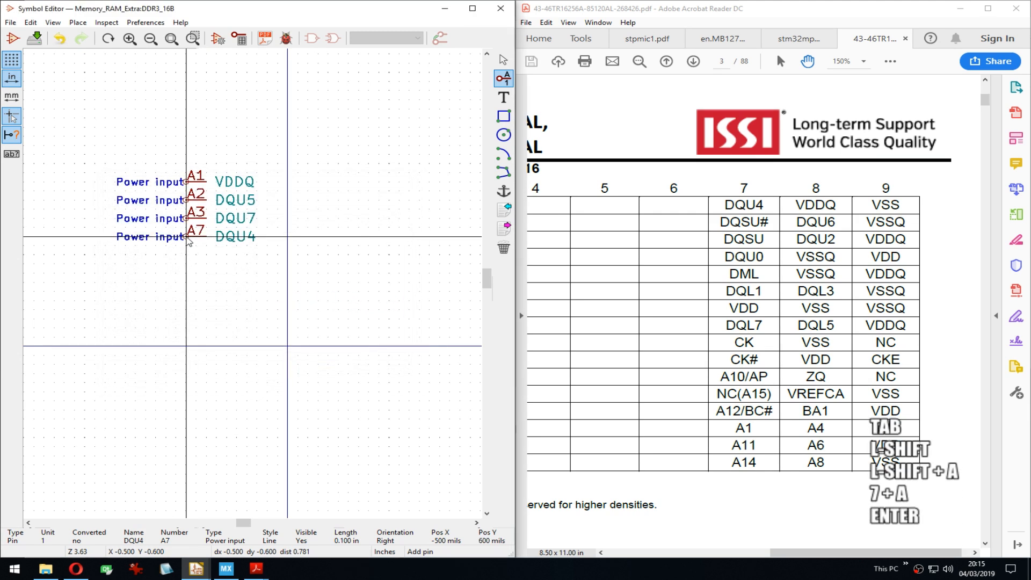
# Step: Repeat the pin twice for A8 and A9, and rename A8 to VDDQ
pyautogui.press('Insert')
pyautogui.press('Insert')
pyautogui.press('Down')
pyautogui.press('Down')
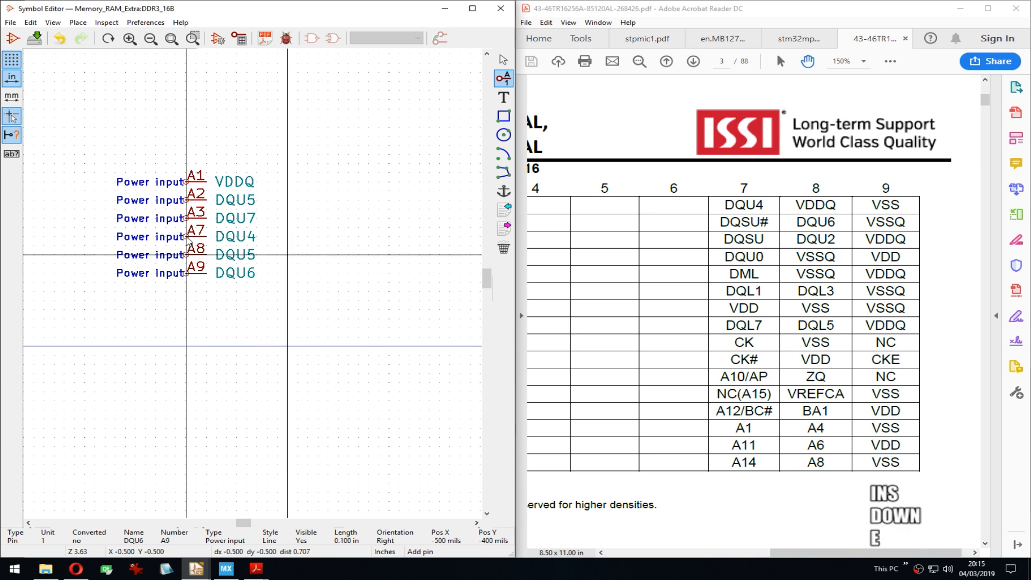
pyautogui.press('e')
pyautogui.hotkey('ctrl', 'a')
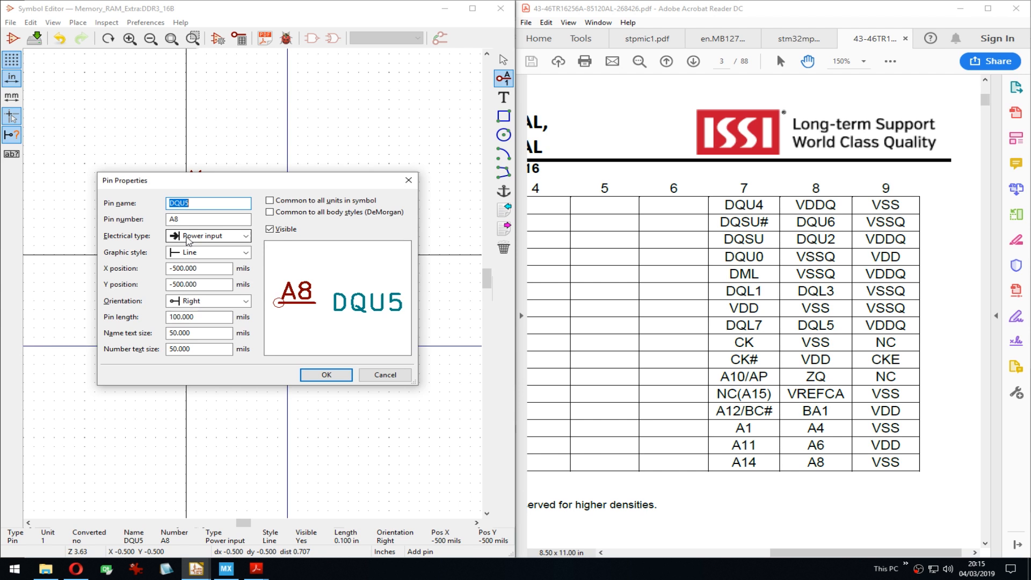
pyautogui.write('VDDQ')
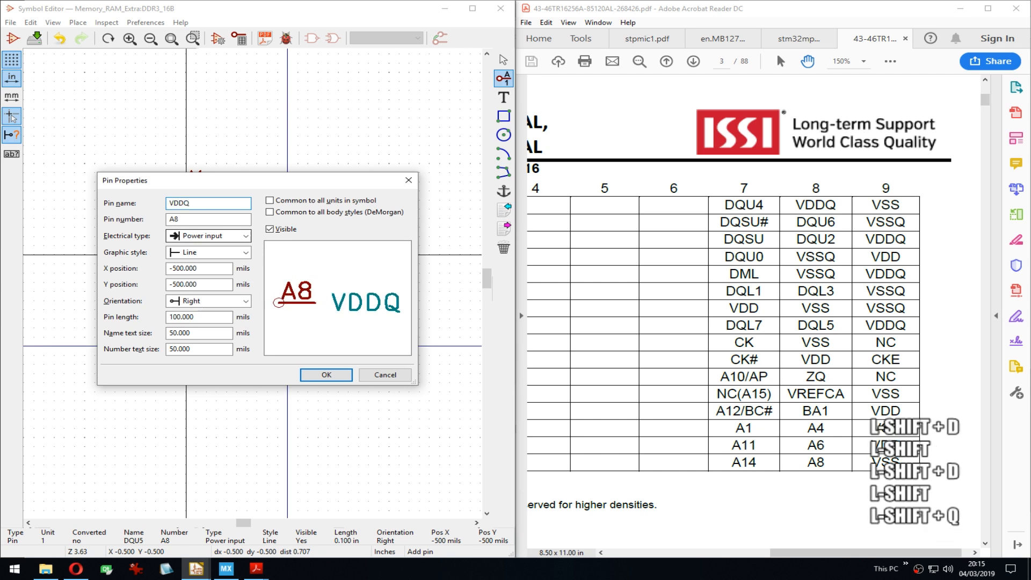
pyautogui.press('Tab')
pyautogui.press('Return')
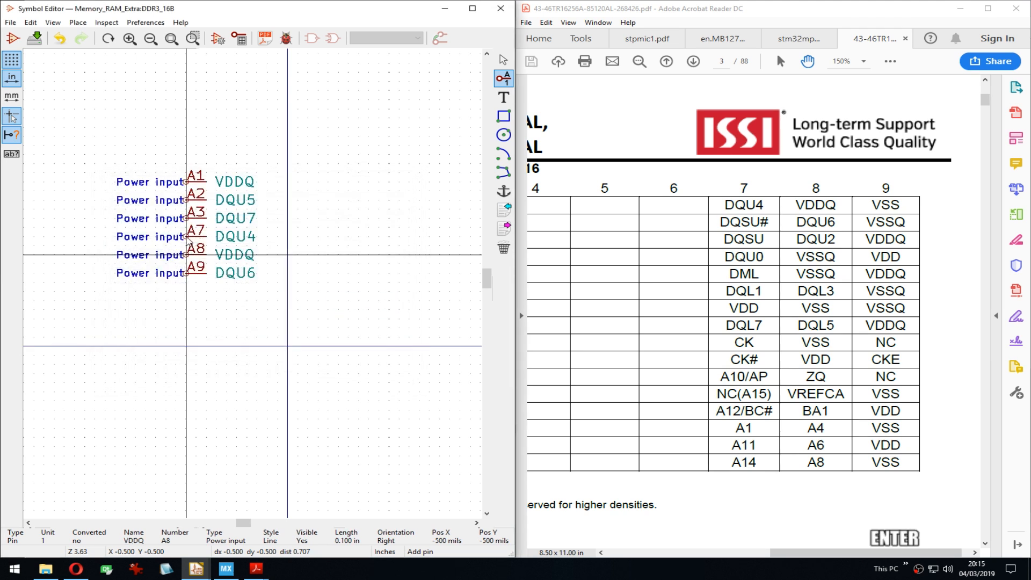
# Step: Rename pin A9 from DQU6 to GND
pyautogui.press('Down')
pyautogui.press('Down')
pyautogui.press('e')
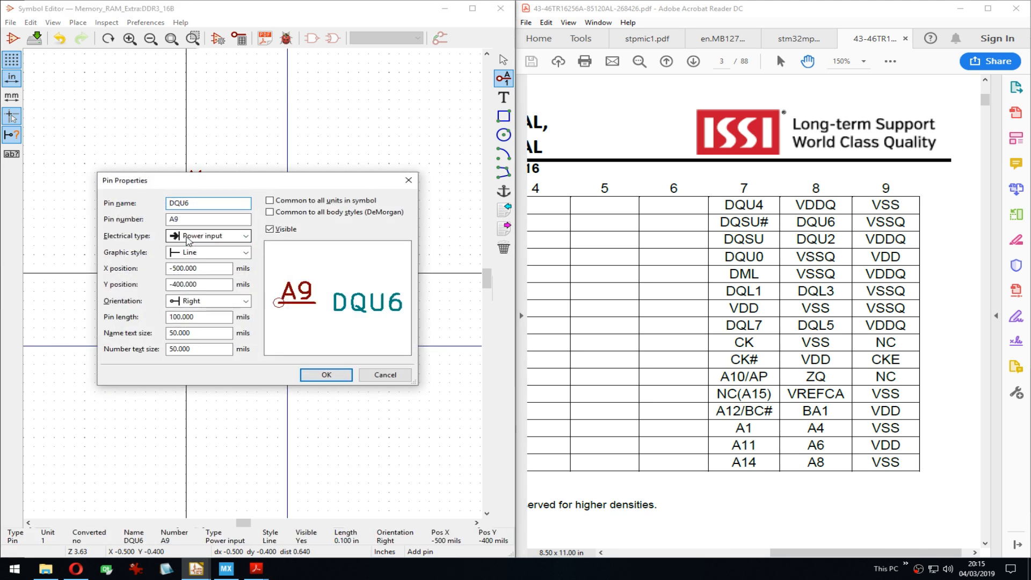
pyautogui.hotkey('ctrl', 'a')
pyautogui.write('GND')
pyautogui.press('Return')
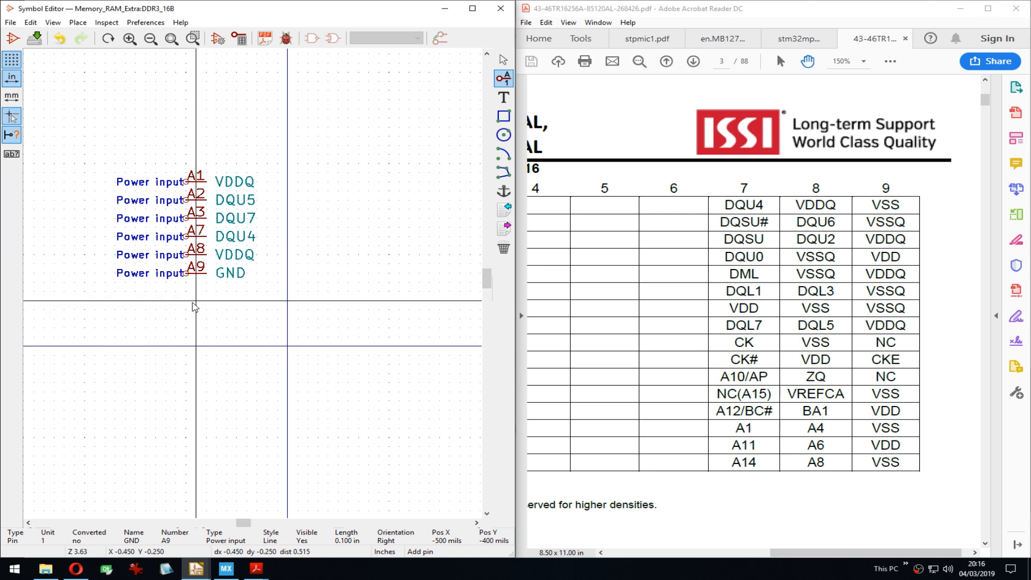
# Step: Start a new pin named VSSQ in free space below the row-A pins
pyautogui.moveTo(196, 306); pyautogui.dragTo(201, 198, button='middle')
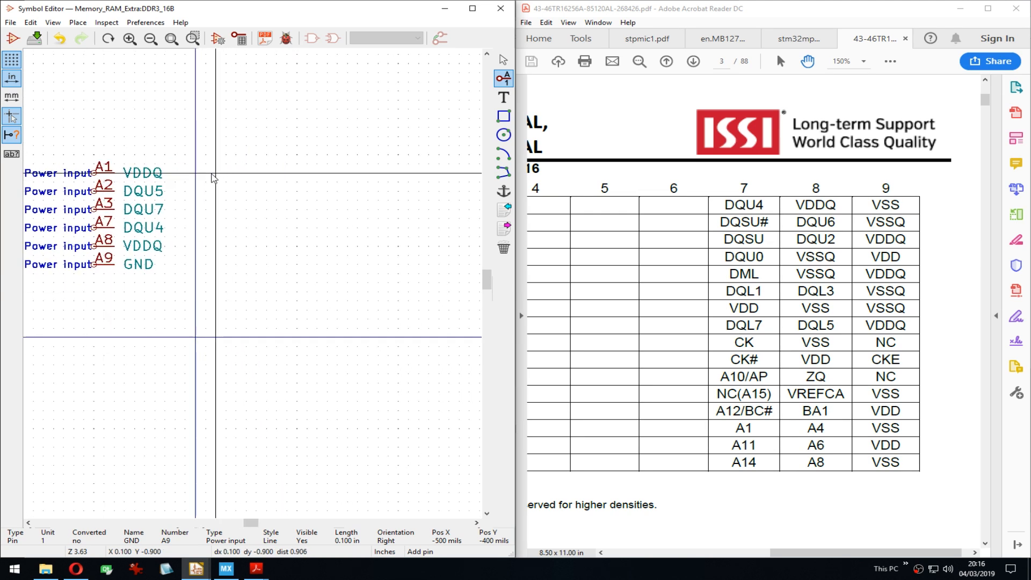
pyautogui.click(213, 175)
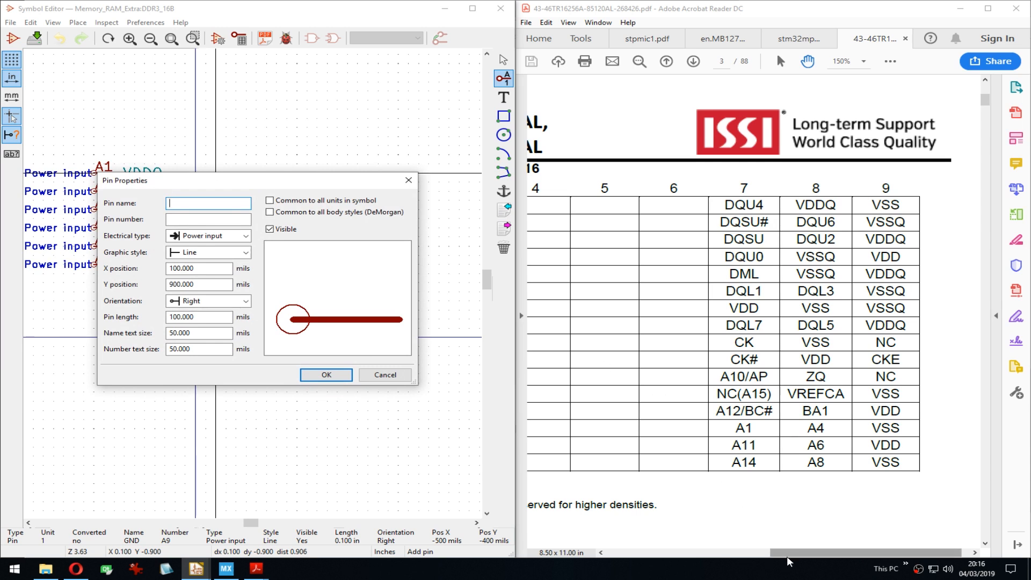
pyautogui.moveTo(787, 555); pyautogui.dragTo(668, 550)
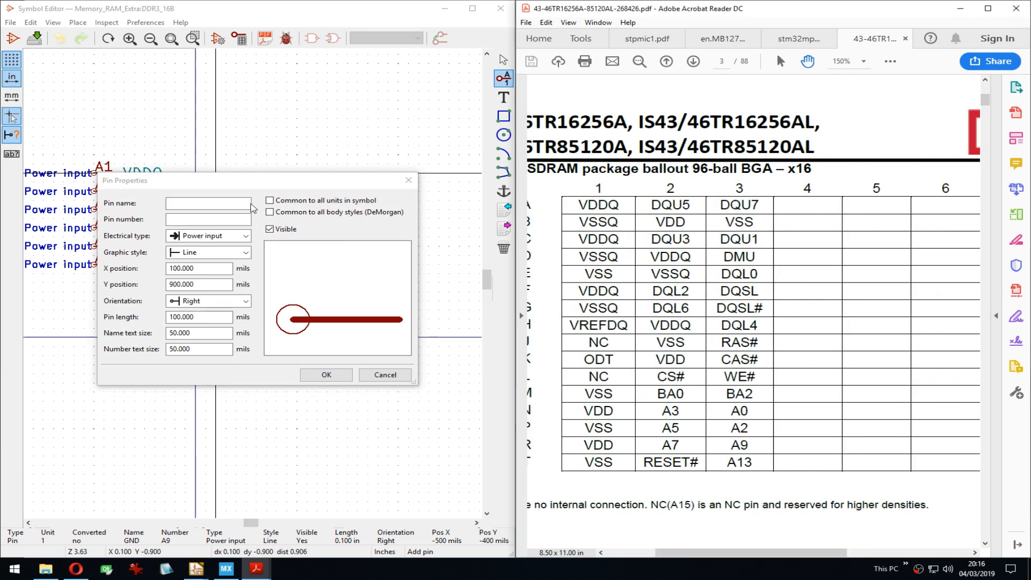
pyautogui.click(228, 204)
pyautogui.write('VSSQ')
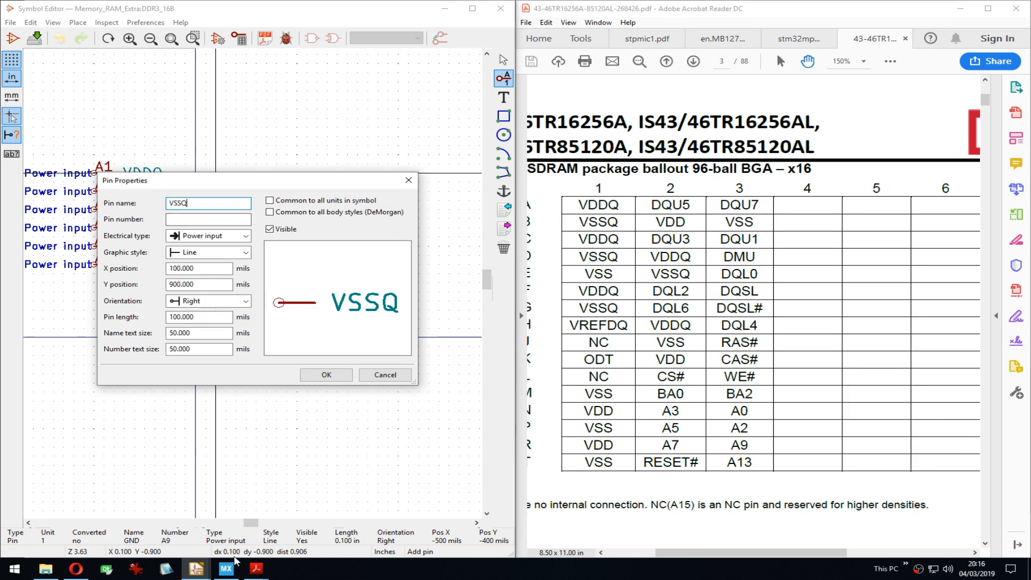
pyautogui.click(327, 375)
pyautogui.hotkey('alt', 'Tab')
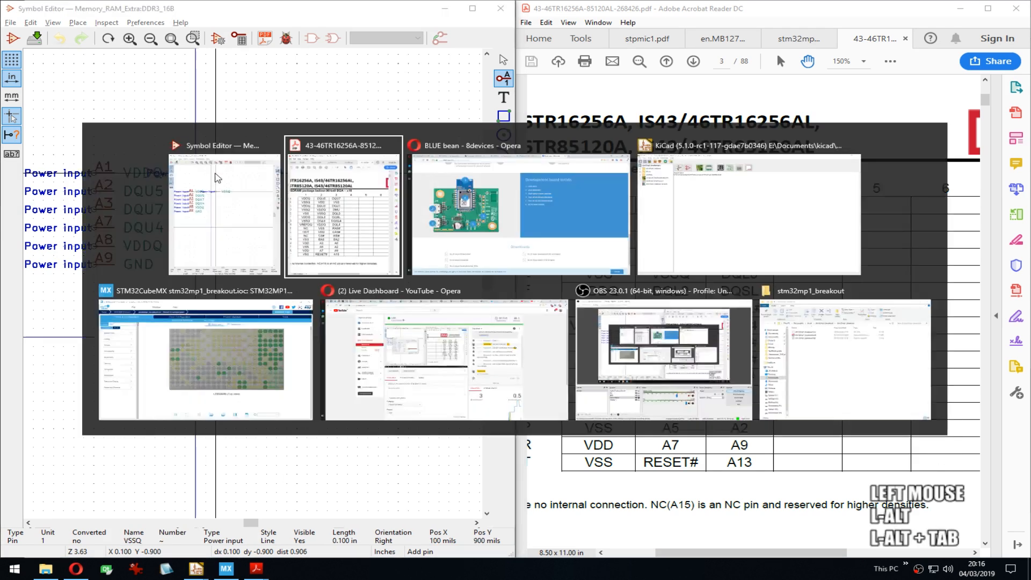
# Step: Inspect the STM32MP1 DDR pins in the schematic, then switch to stm32mp157a.pdf
pyautogui.click(731, 202)
pyautogui.click(186, 59)
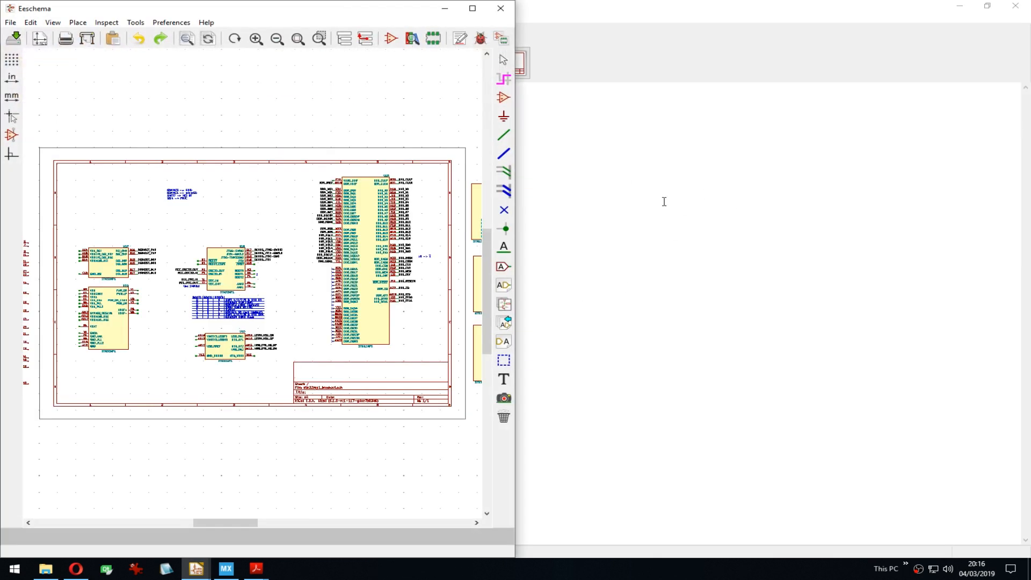
pyautogui.scroll(6, 263, 300)
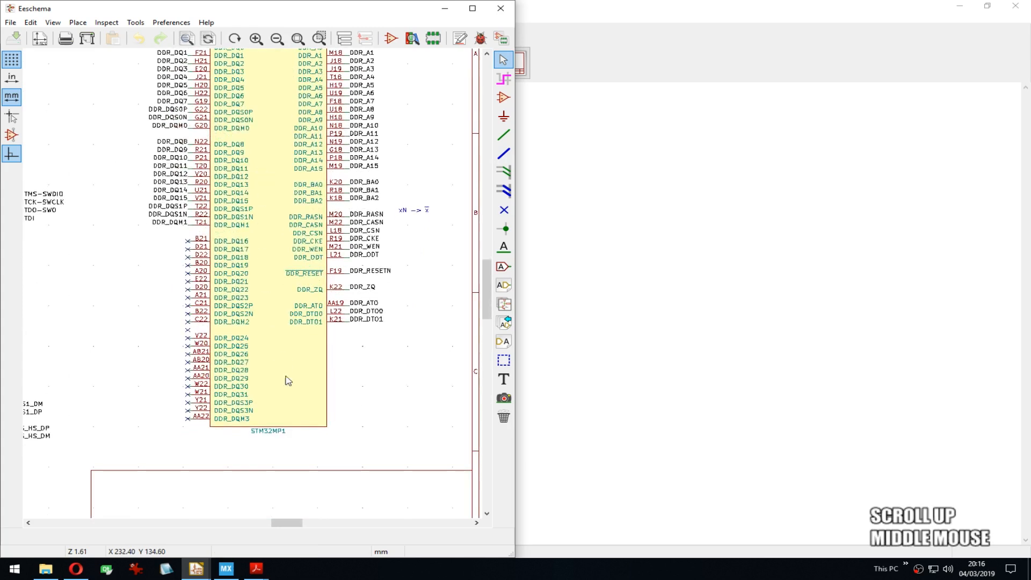
pyautogui.moveTo(345, 326); pyautogui.dragTo(354, 391, button='middle')
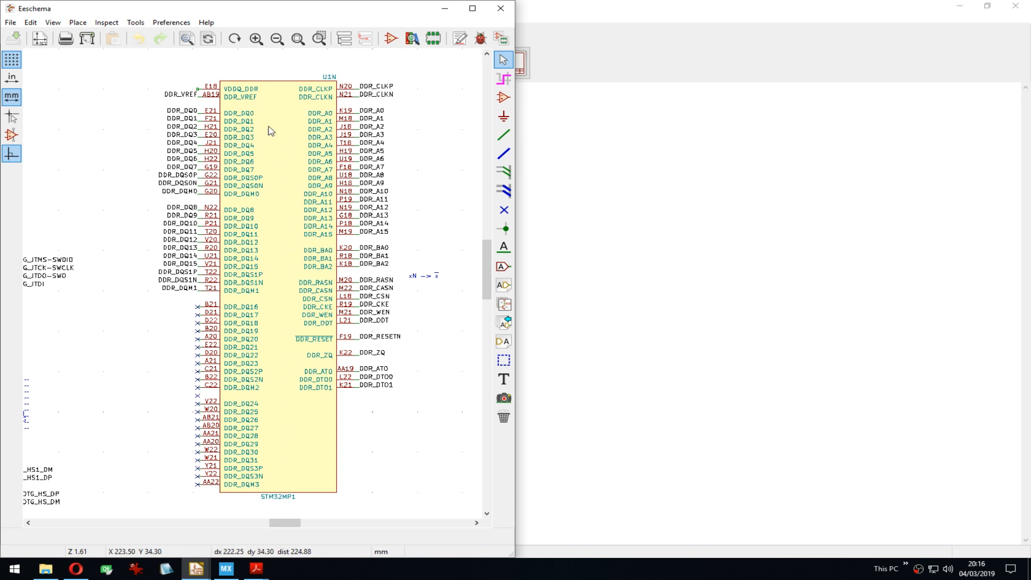
pyautogui.moveTo(294, 366); pyautogui.dragTo(241, 300, button='middle')
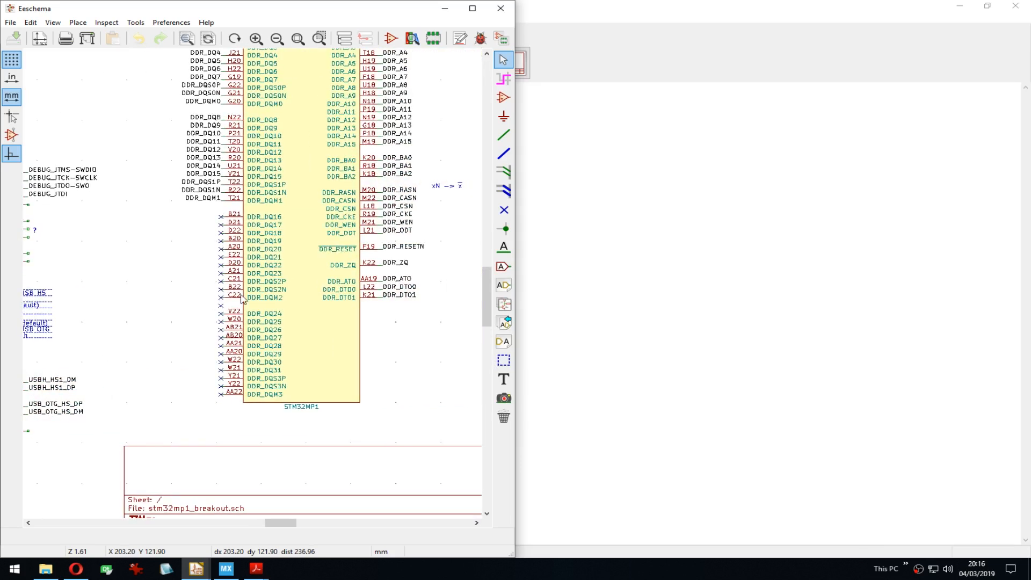
pyautogui.click(445, 8)
pyautogui.click(256, 568)
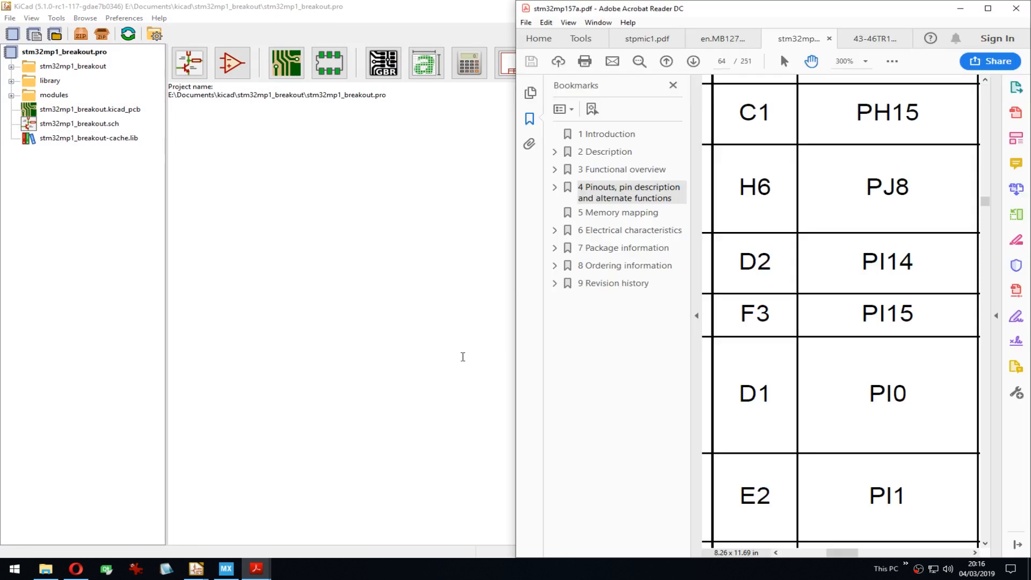
# Step: Maximize Acrobat Reader and scroll through page 64's pin table at 100%
pyautogui.moveTo(767, 10); pyautogui.dragTo(612, 63)
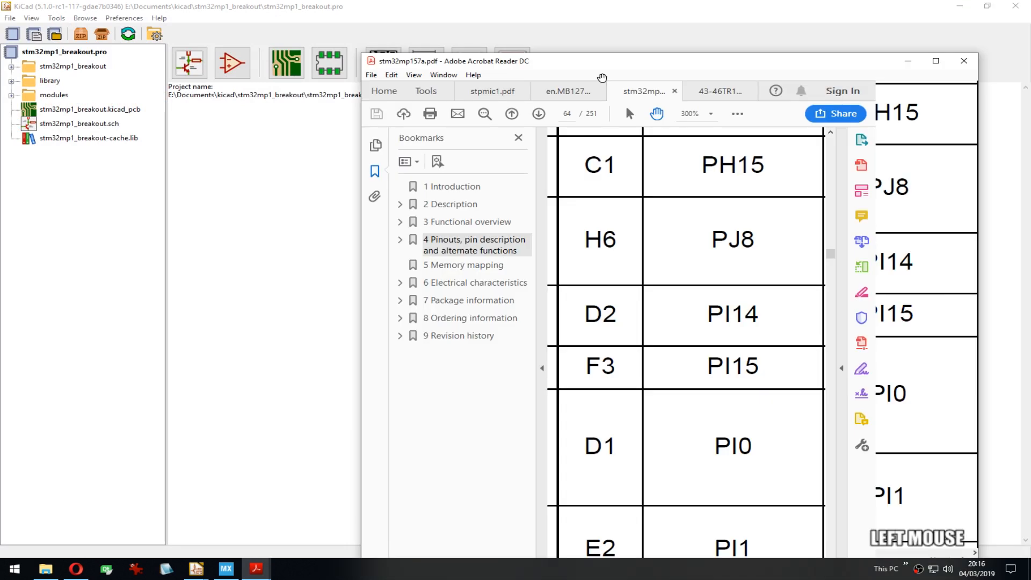
pyautogui.doubleClick(607, 59)
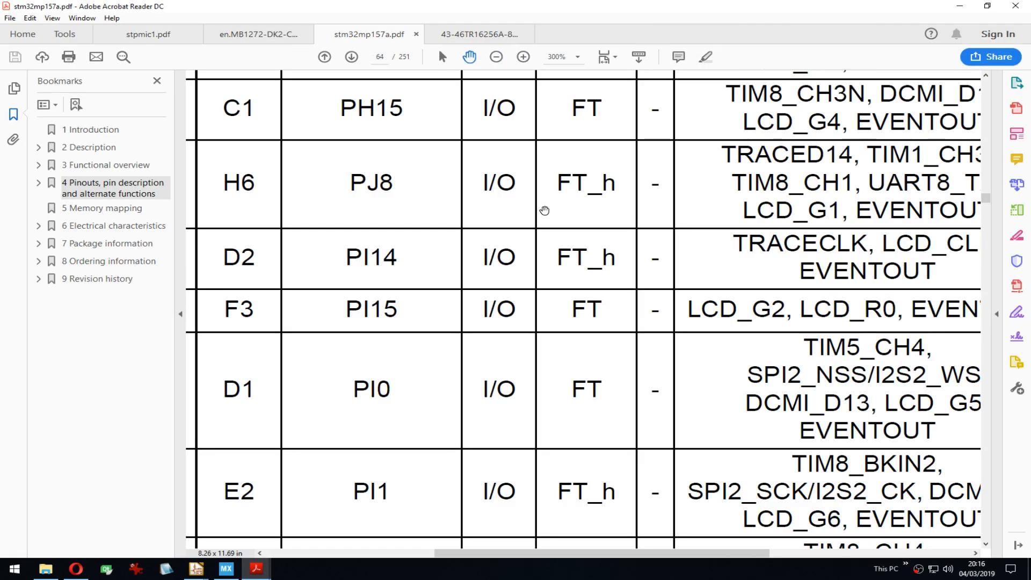
pyautogui.keyDown('ctrl'); pyautogui.scroll(-2, 543, 210); pyautogui.keyUp('ctrl')
pyautogui.keyDown('ctrl'); pyautogui.scroll(-2, 544, 210); pyautogui.keyUp('ctrl')
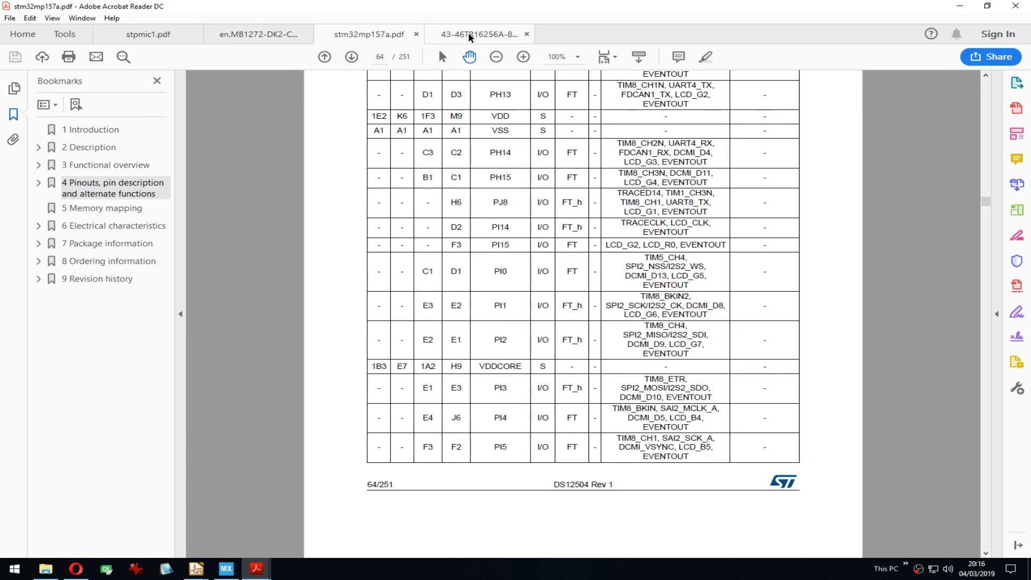
# Step: Open the MB1272-DK2 board schematic with side panels hidden and browse the VDDCORE supply pins
pyautogui.click(255, 33)
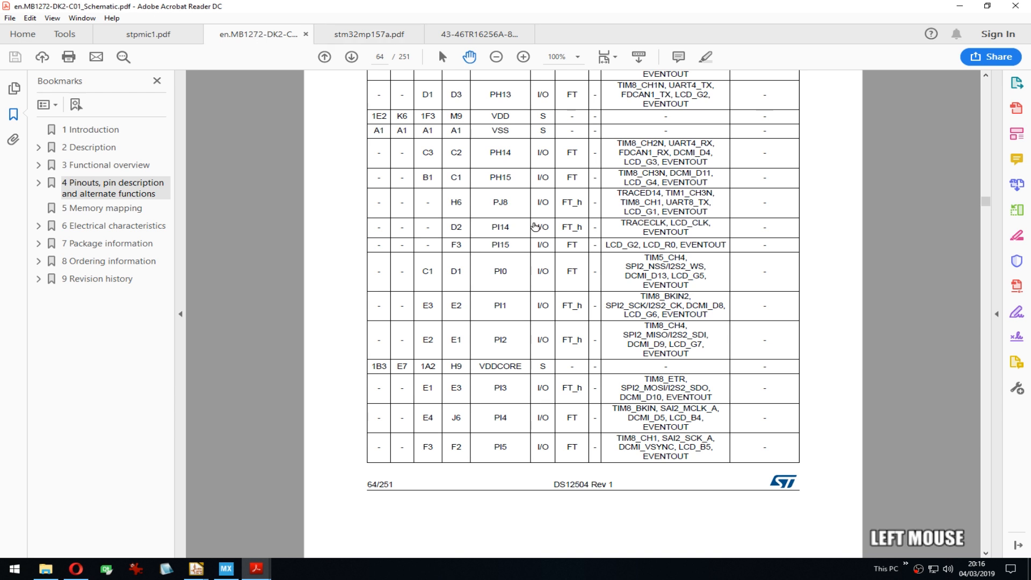
pyautogui.keyDown('ctrl'); pyautogui.scroll(-1, 552, 261); pyautogui.keyUp('ctrl')
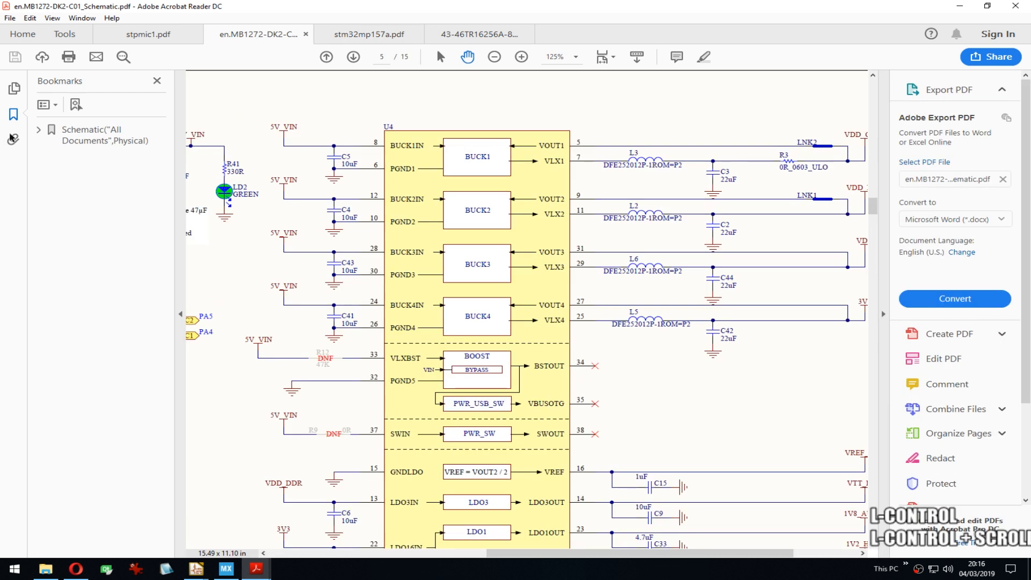
pyautogui.click(13, 114)
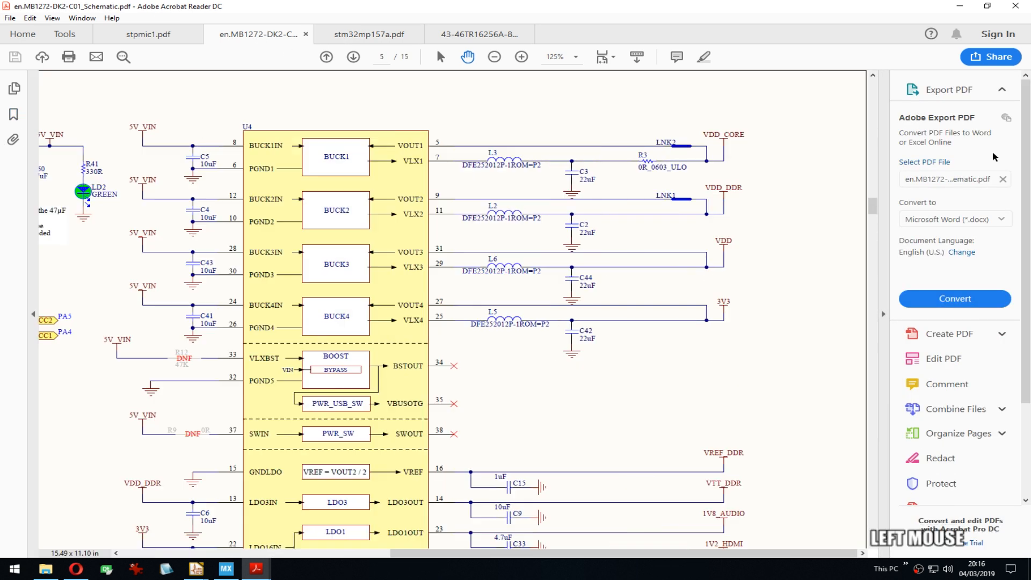
pyautogui.click(884, 314)
pyautogui.scroll(5, 739, 312)
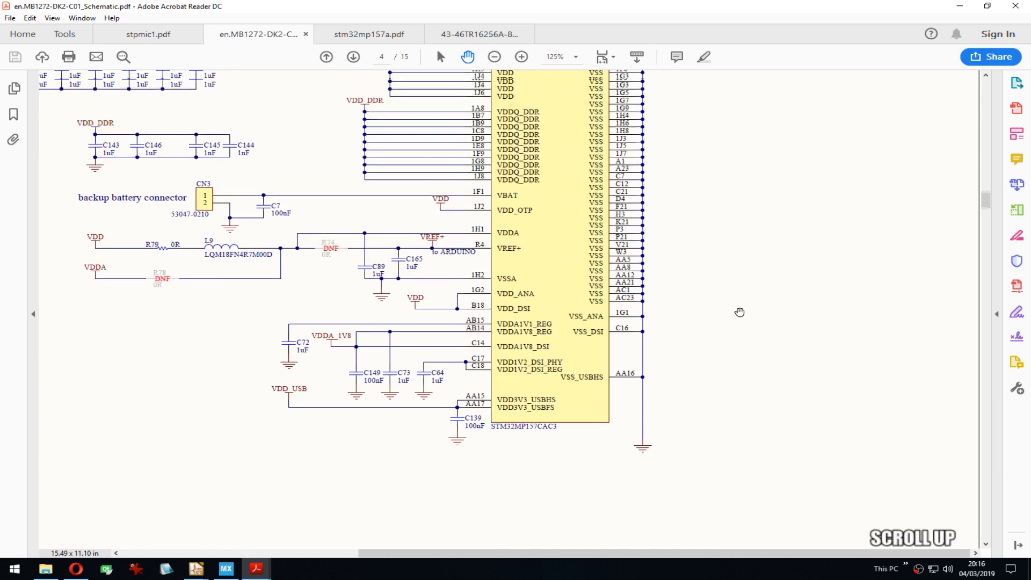
pyautogui.moveTo(746, 229); pyautogui.dragTo(763, 448)
pyautogui.keyDown('ctrl'); pyautogui.scroll(-3, 754, 182); pyautogui.keyUp('ctrl')
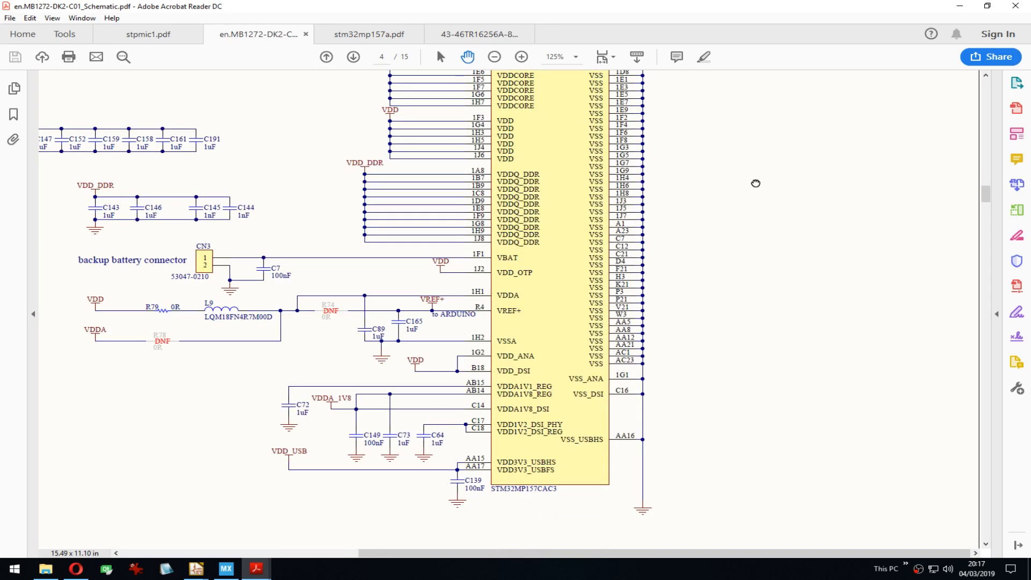
pyautogui.keyDown('ctrl'); pyautogui.scroll(-2, 726, 279); pyautogui.keyUp('ctrl')
pyautogui.scroll(-10, 741, 281)
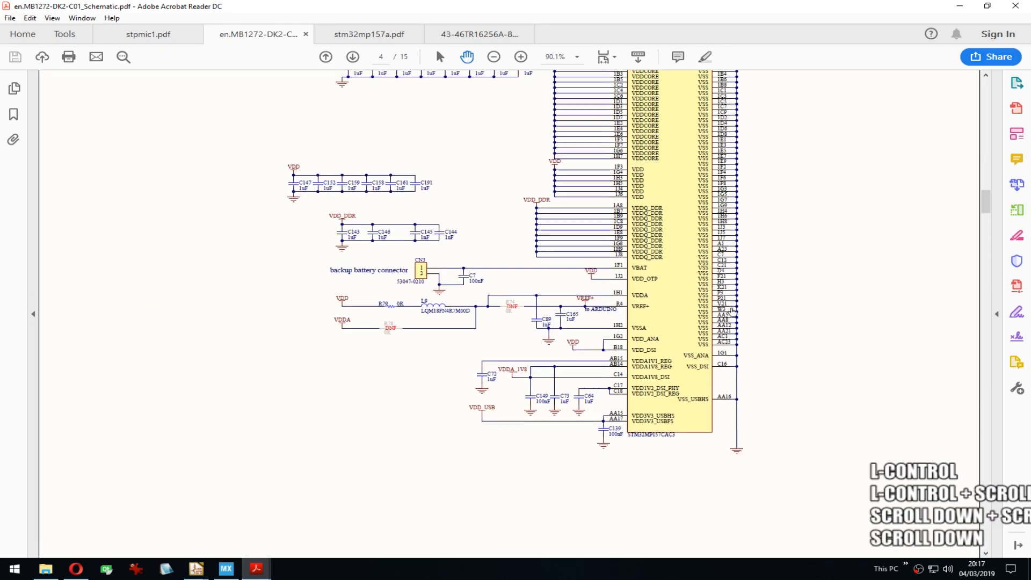
pyautogui.scroll(-15, 744, 306)
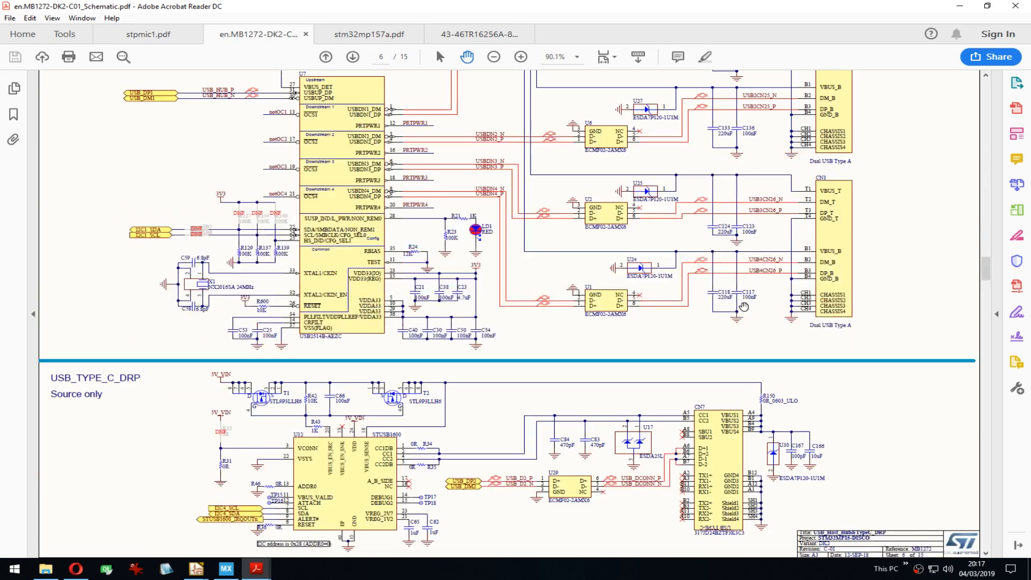
# Step: Page to the DDR3L page, then snap the DDR3 datasheet to the right half
pyautogui.press('pagedown')
pyautogui.press('pagedown')
pyautogui.press('pagedown')
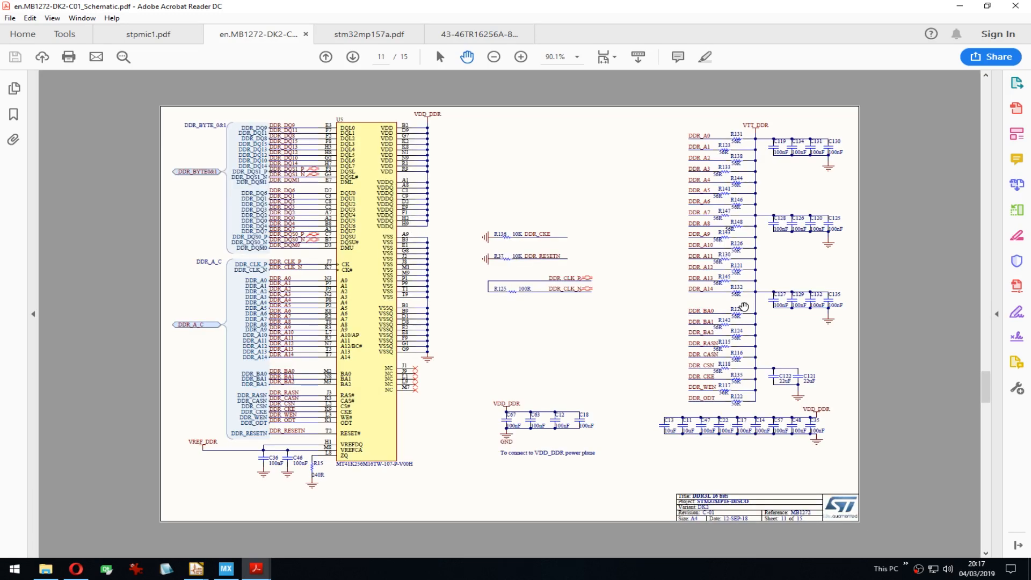
pyautogui.press('pagedown')
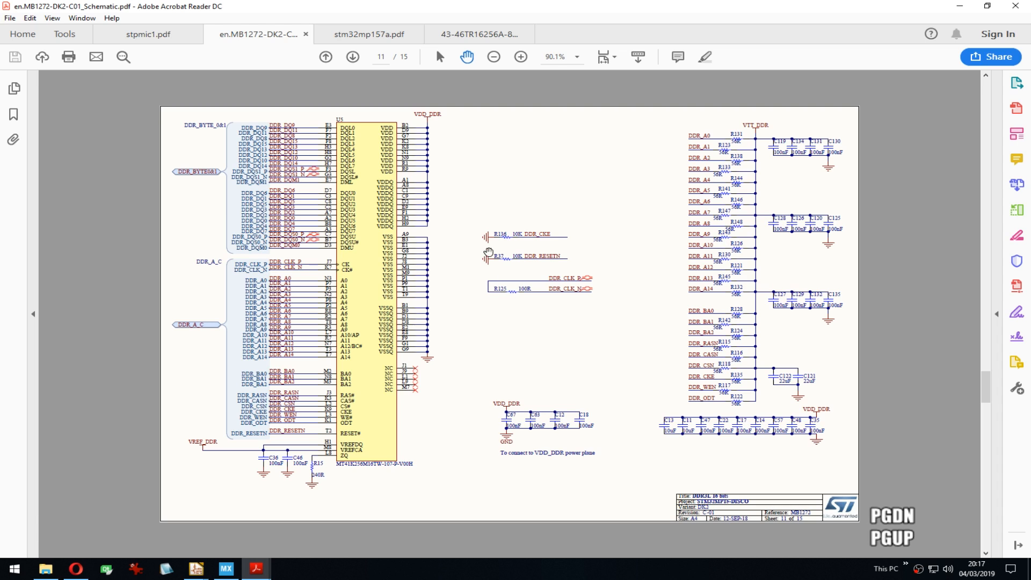
pyautogui.click(488, 178)
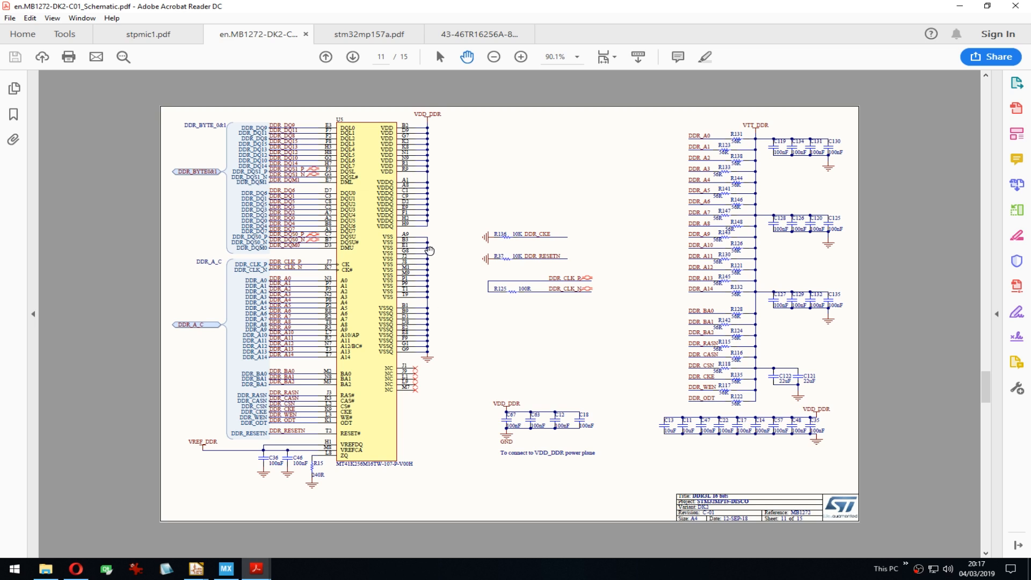
pyautogui.keyDown('ctrl'); pyautogui.scroll(1, 433, 241); pyautogui.keyUp('ctrl')
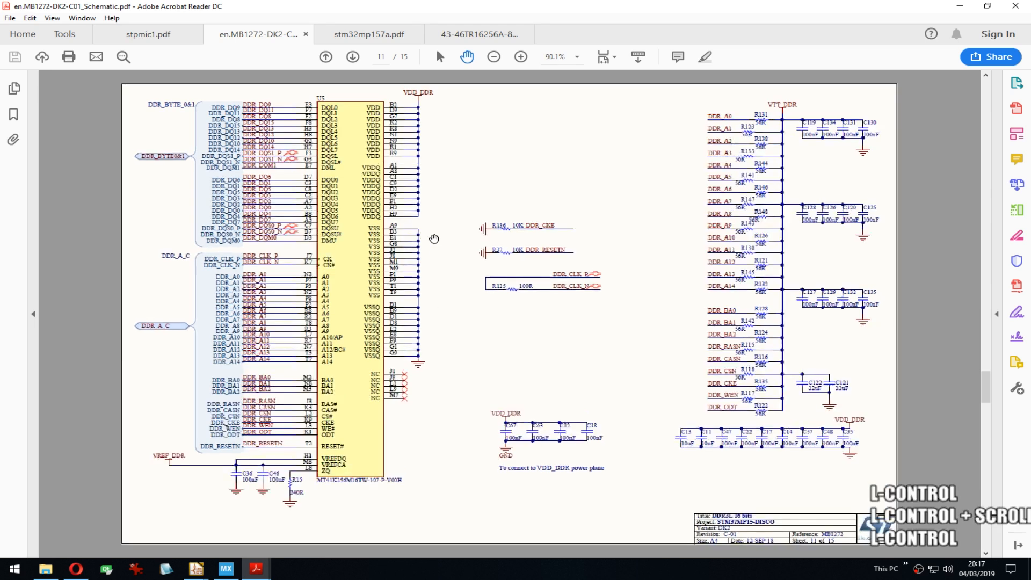
pyautogui.click(441, 231)
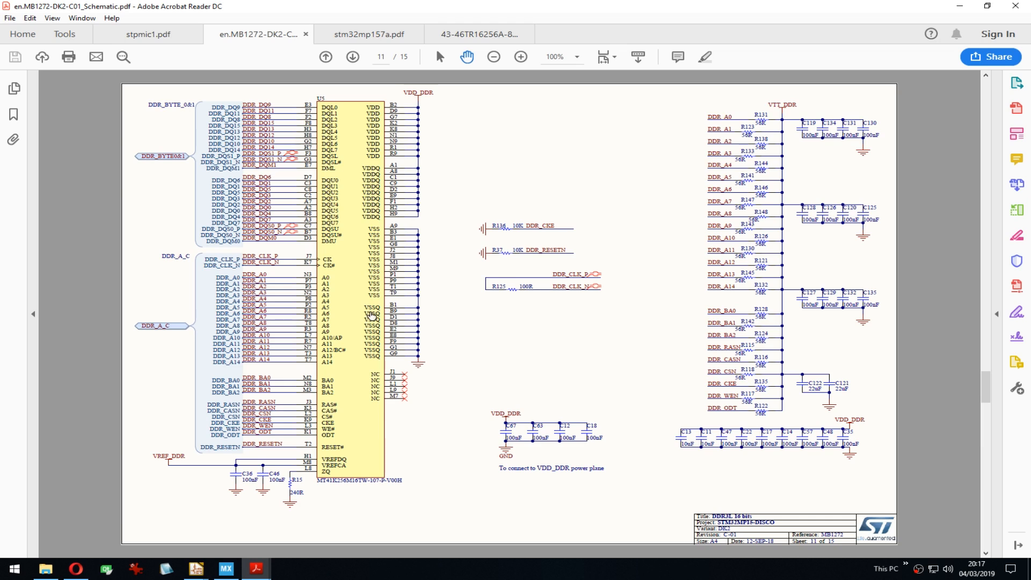
pyautogui.click(475, 34)
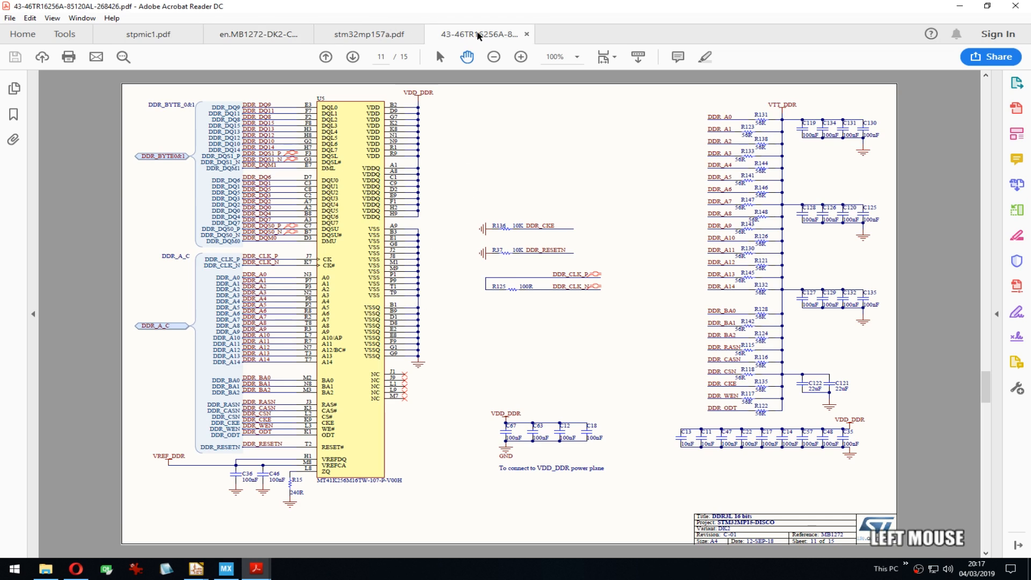
pyautogui.press('super+Right')
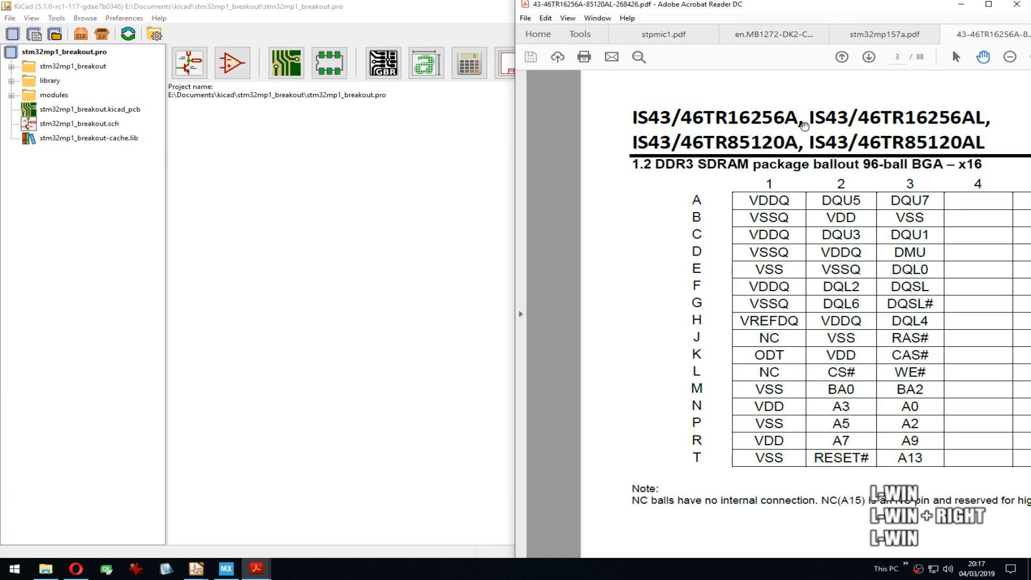
# Step: Bring the Symbol Editor forward with the DDR3 ballout datasheet beside it
pyautogui.click(257, 568)
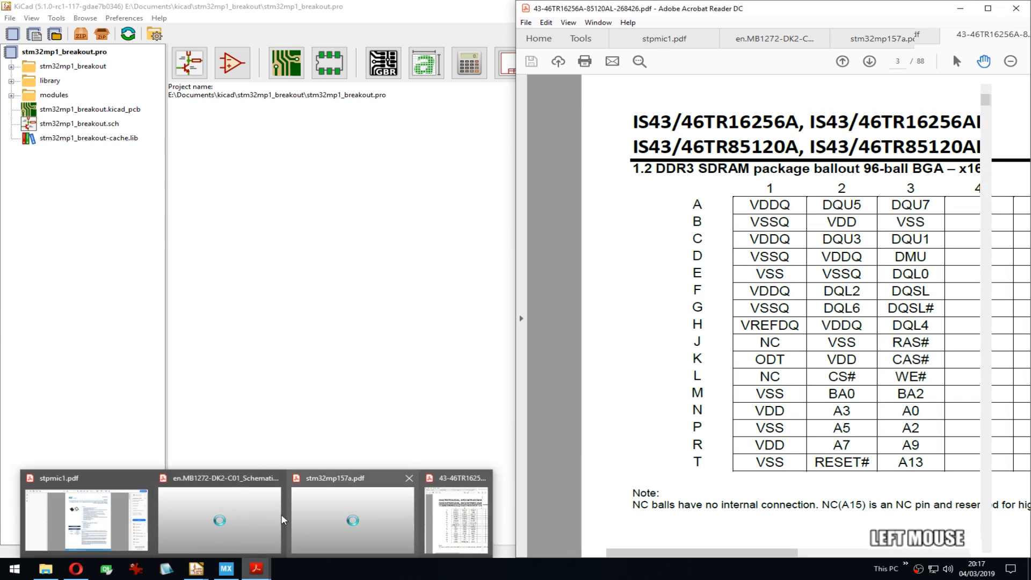
pyautogui.click(248, 406)
pyautogui.moveTo(196, 568)
pyautogui.click(290, 521)
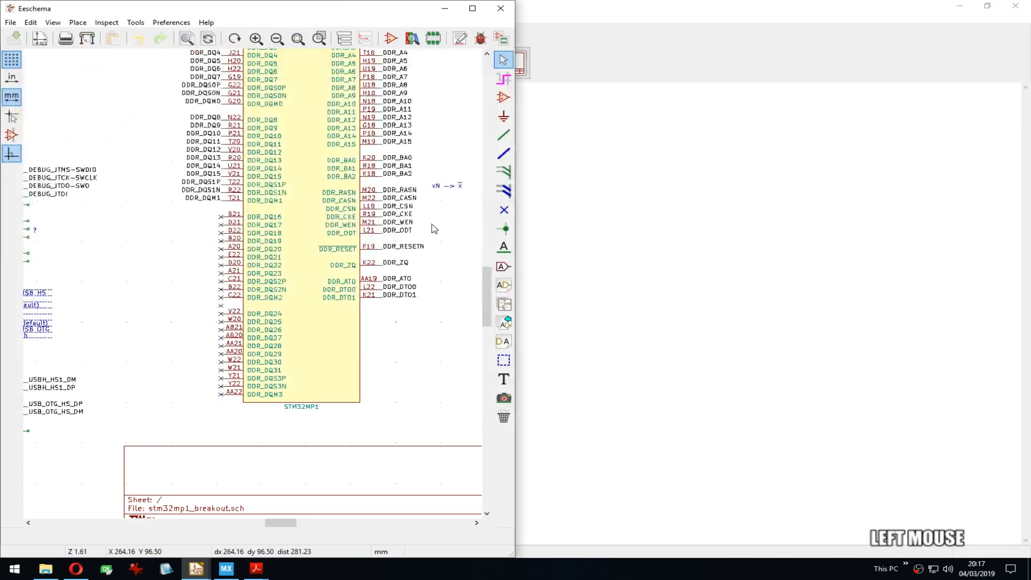
pyautogui.click(196, 568)
pyautogui.click(222, 520)
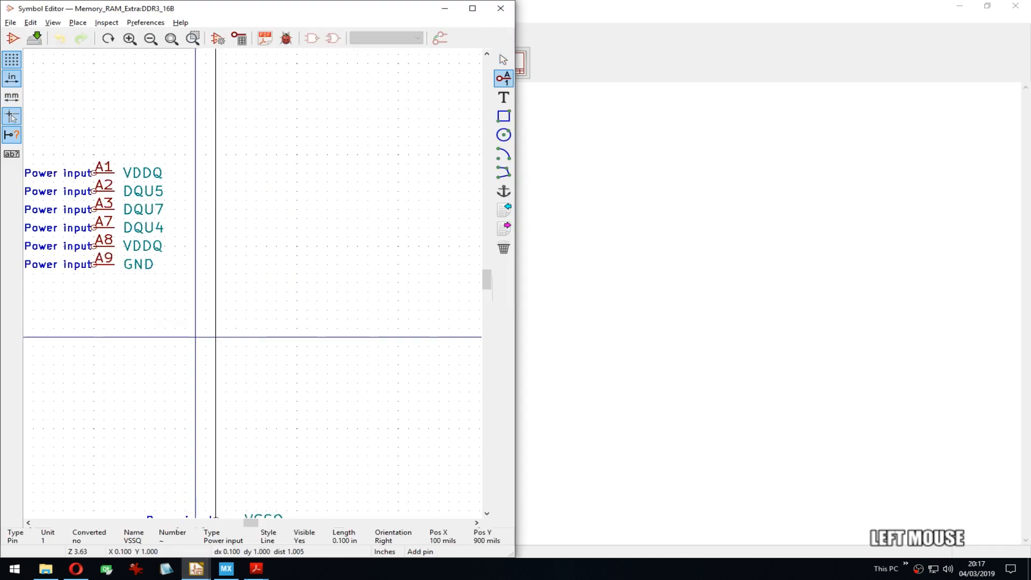
pyautogui.click(256, 568)
pyautogui.click(405, 509)
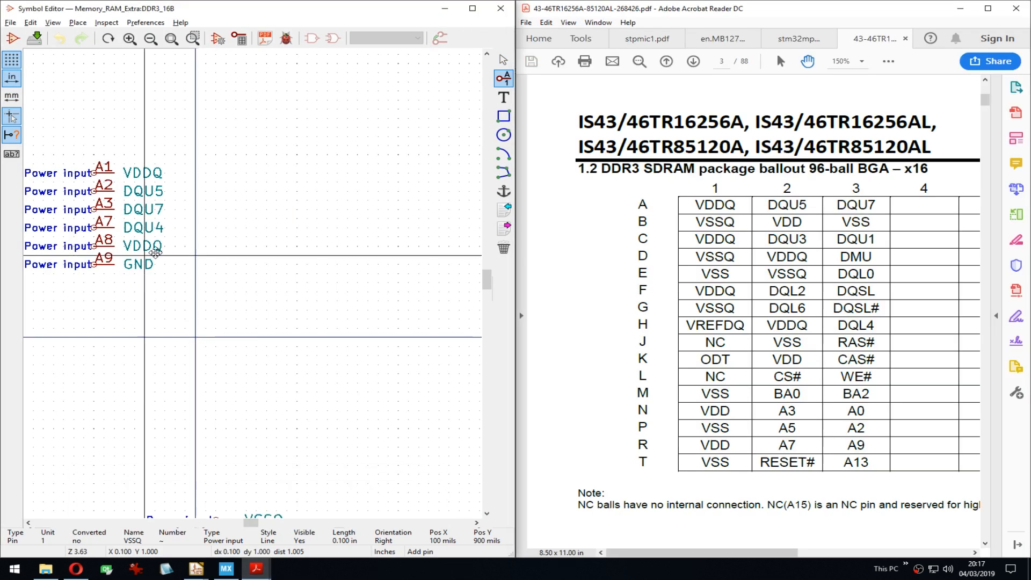
# Step: Place the pending VSSQ pin below A9 and number it B1
pyautogui.moveTo(152, 247); pyautogui.dragTo(198, 245, button='middle')
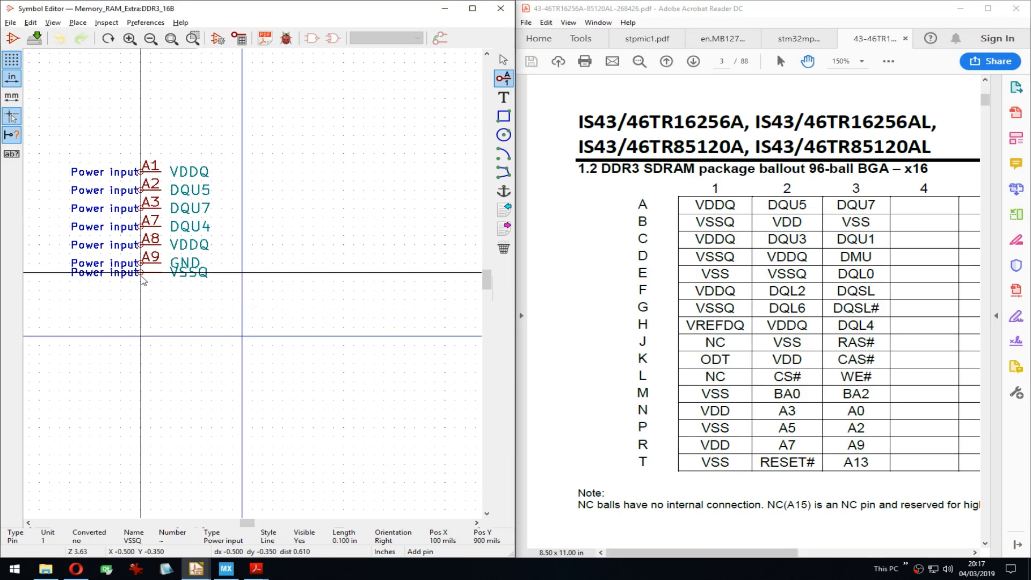
pyautogui.click(140, 284)
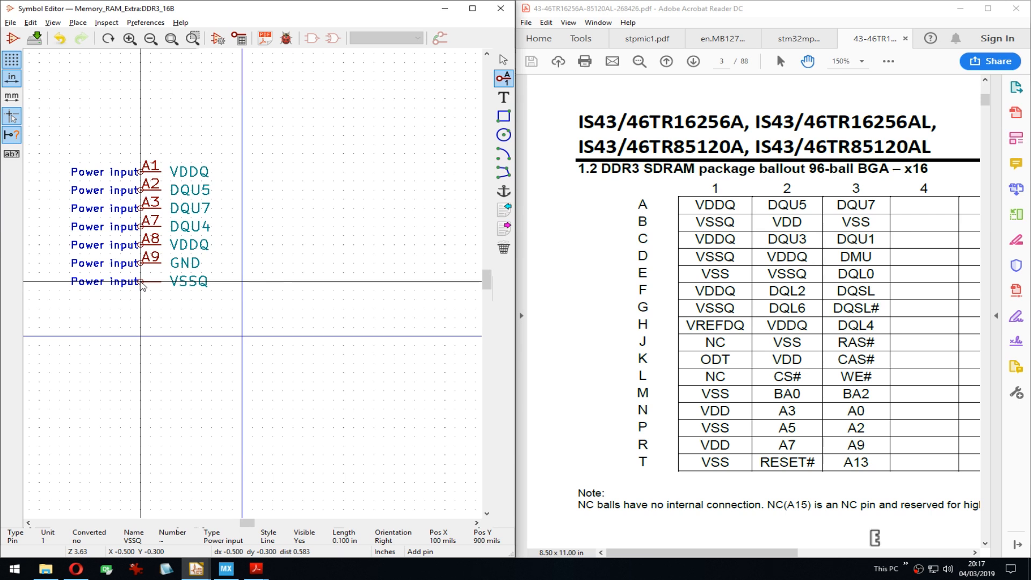
pyautogui.click(142, 284)
pyautogui.press('Tab')
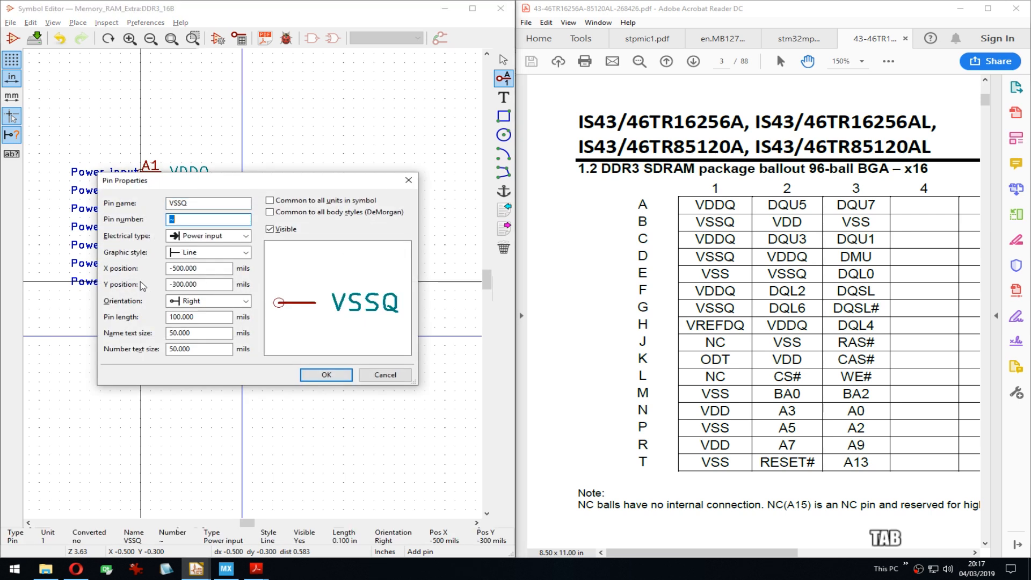
pyautogui.write('B1')
pyautogui.press('Return')
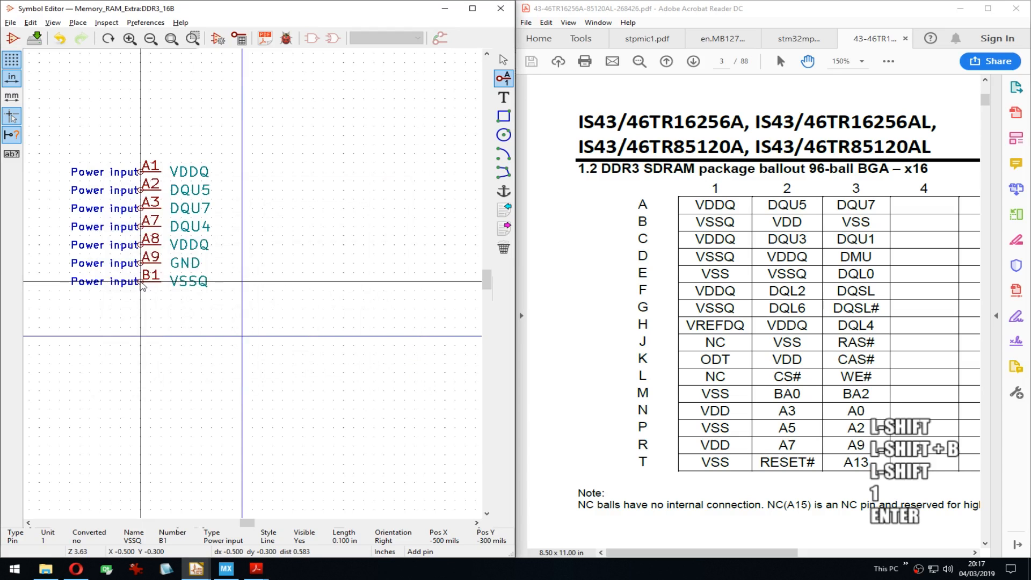
# Step: Move pin B1 one grid step down, leaving a gap below A9
pyautogui.press('Down')
pyautogui.press('Escape')
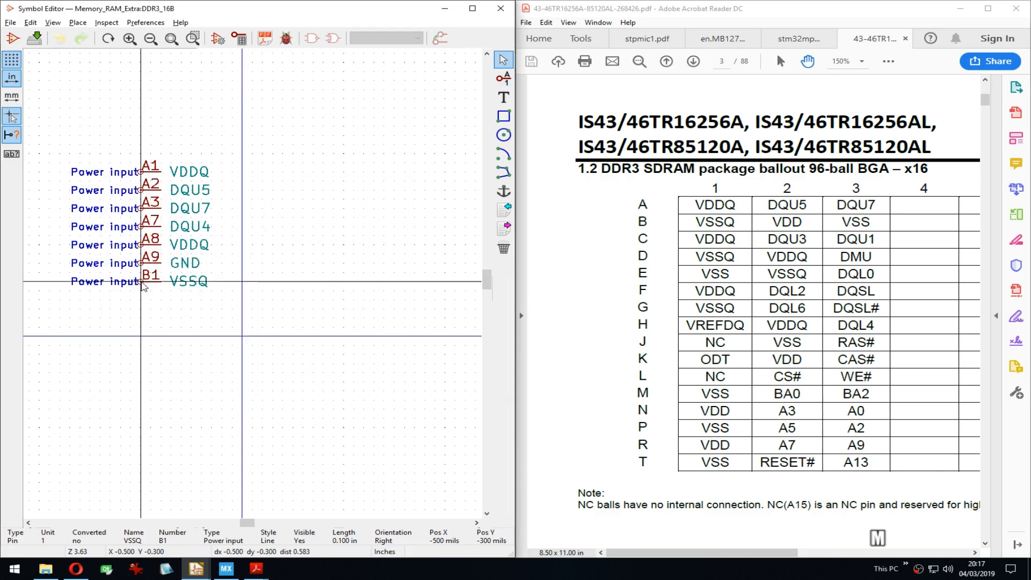
pyautogui.press('m')
pyautogui.click(138, 310)
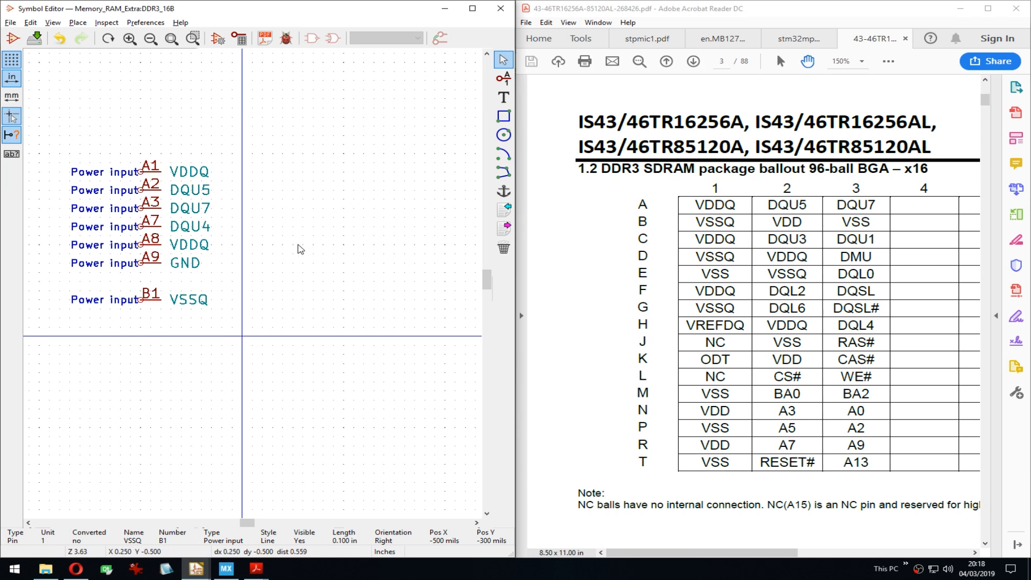
pyautogui.press('Insert')
pyautogui.moveTo(191, 317); pyautogui.dragTo(206, 306, button='middle')
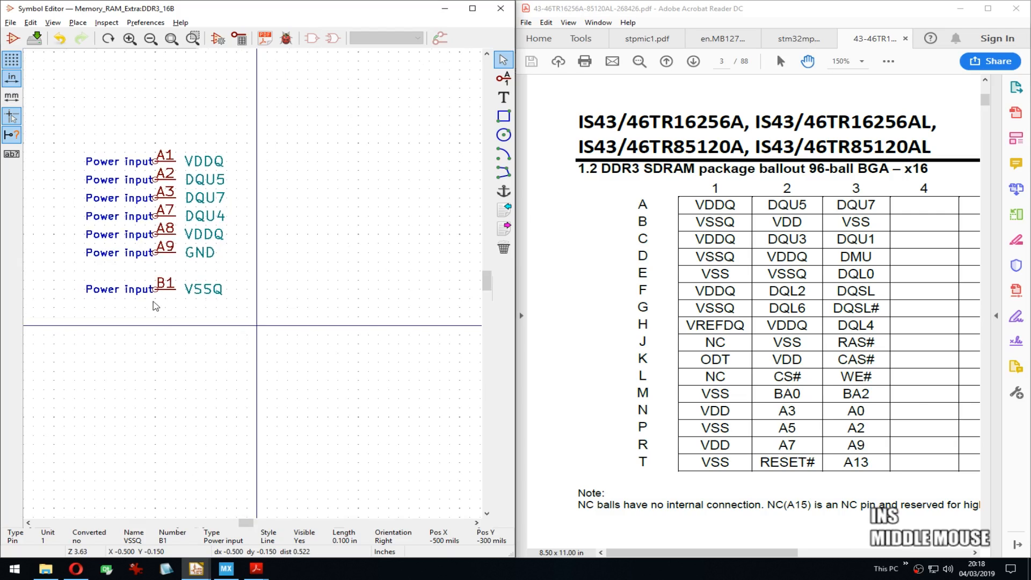
# Step: Create a VDD pin numbered B2, then repeat it as pins B3 and B4 below
pyautogui.write('p')
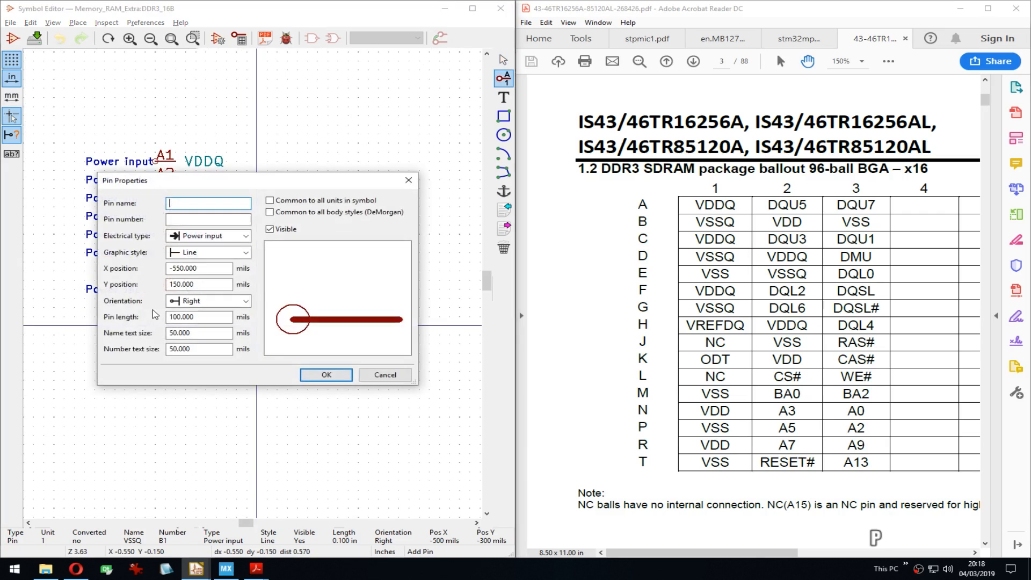
pyautogui.write('VDD')
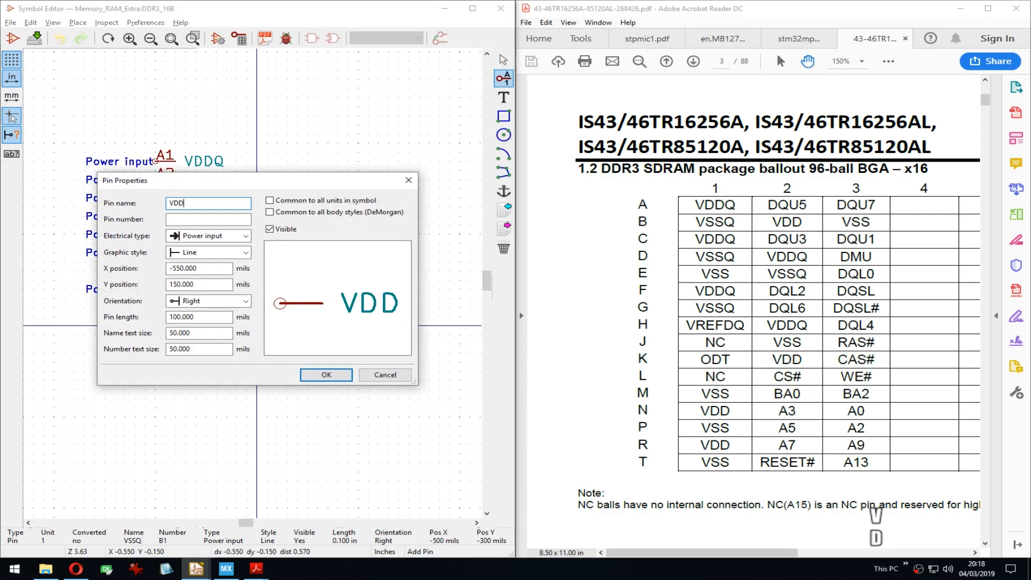
pyautogui.press('Tab')
pyautogui.write('B2')
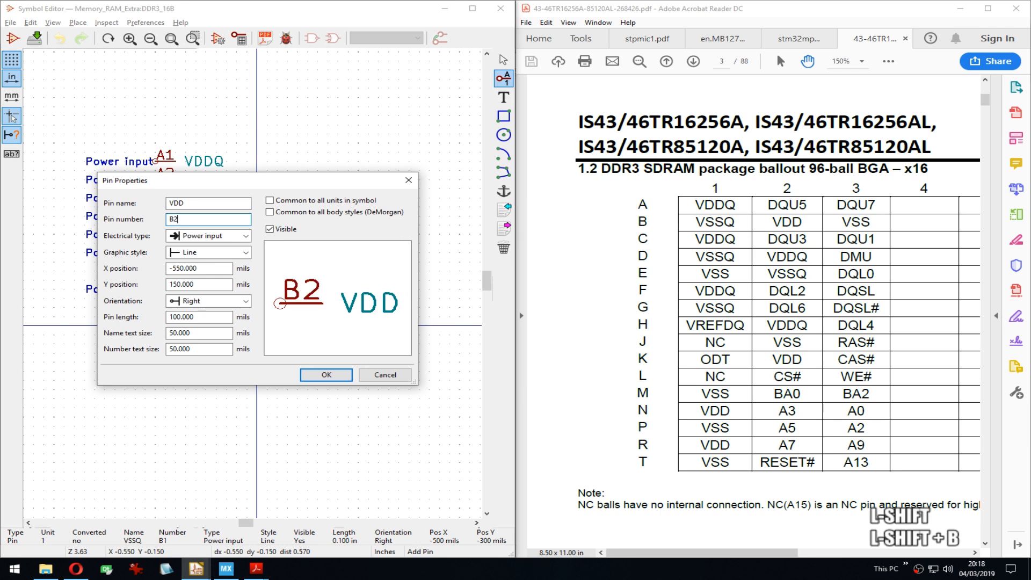
pyautogui.press('Return')
pyautogui.press('Down')
pyautogui.press('Right')
pyautogui.press('Left')
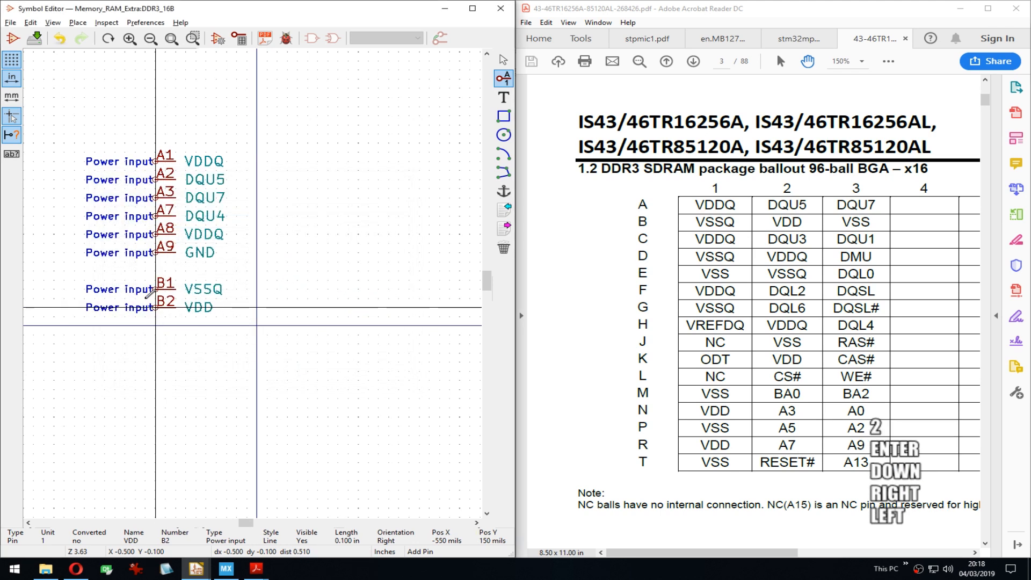
pyautogui.press('Return')
pyautogui.press('Insert')
pyautogui.press('Insert')
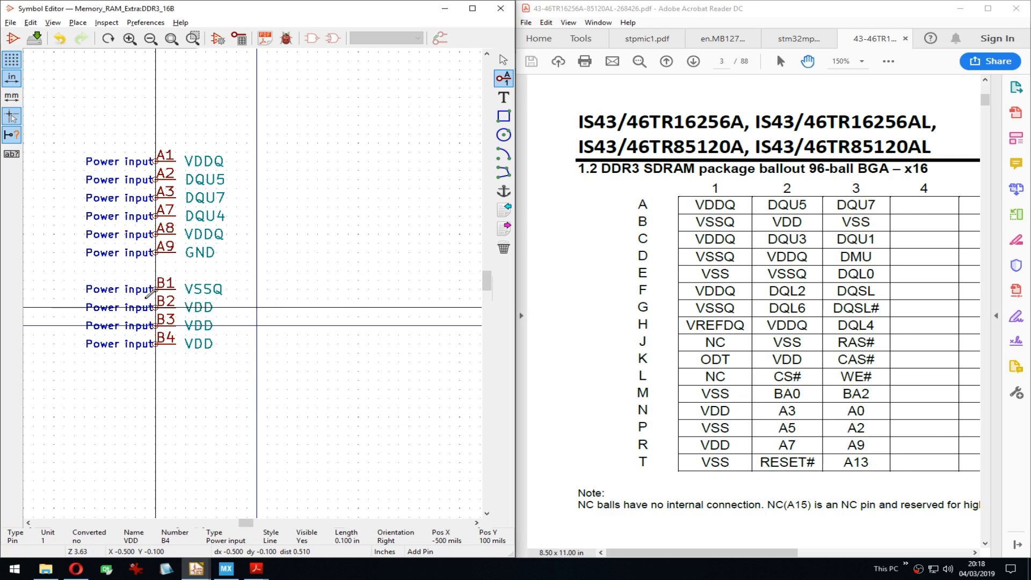
# Step: Renumber pin B4 to B7 and repeat VDD pins B8 and B9 beneath it
pyautogui.doubleClick(159, 337)
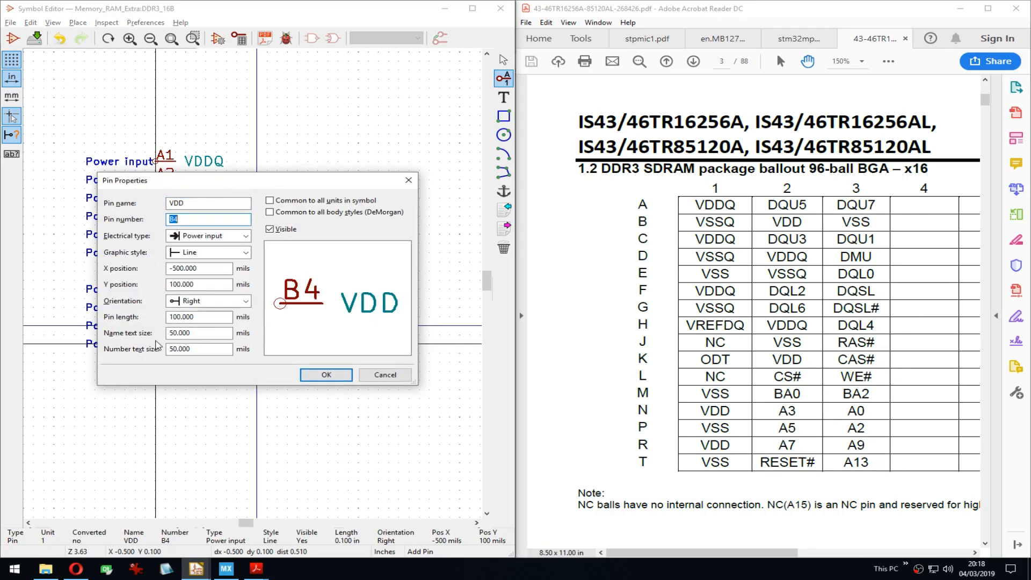
pyautogui.write('B7')
pyautogui.press('Return')
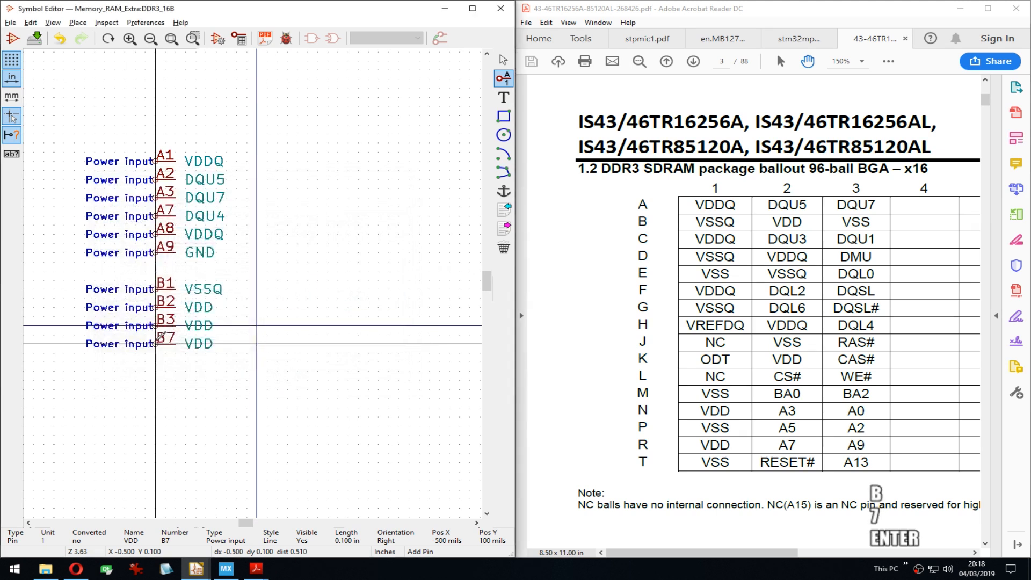
pyautogui.press('Insert')
pyautogui.press('Insert')
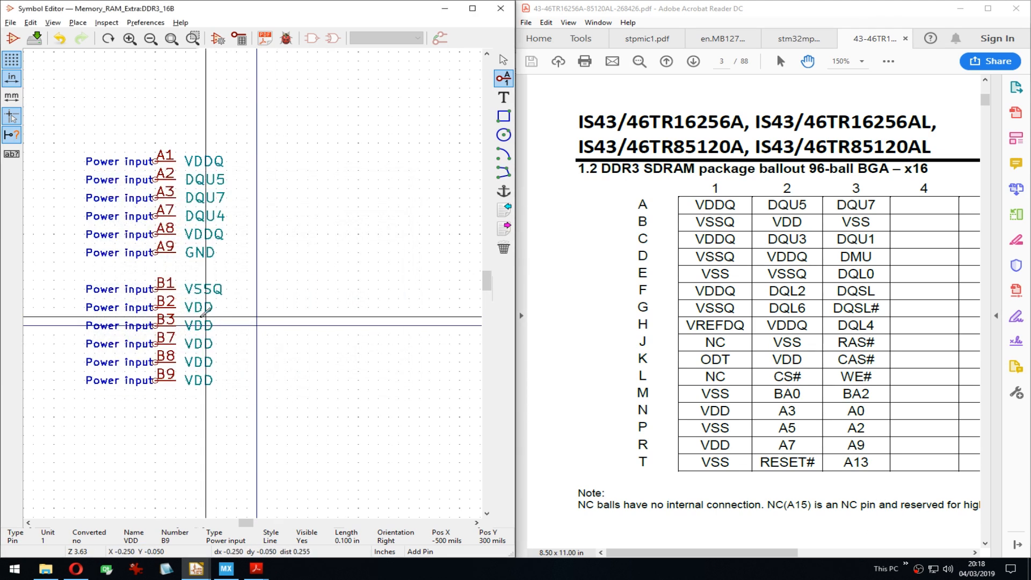
# Step: Rename pin B3 to GND and pin B1 to GNDQ
pyautogui.doubleClick(160, 320)
pyautogui.write('GND')
pyautogui.press('Delete')
pyautogui.press('Delete')
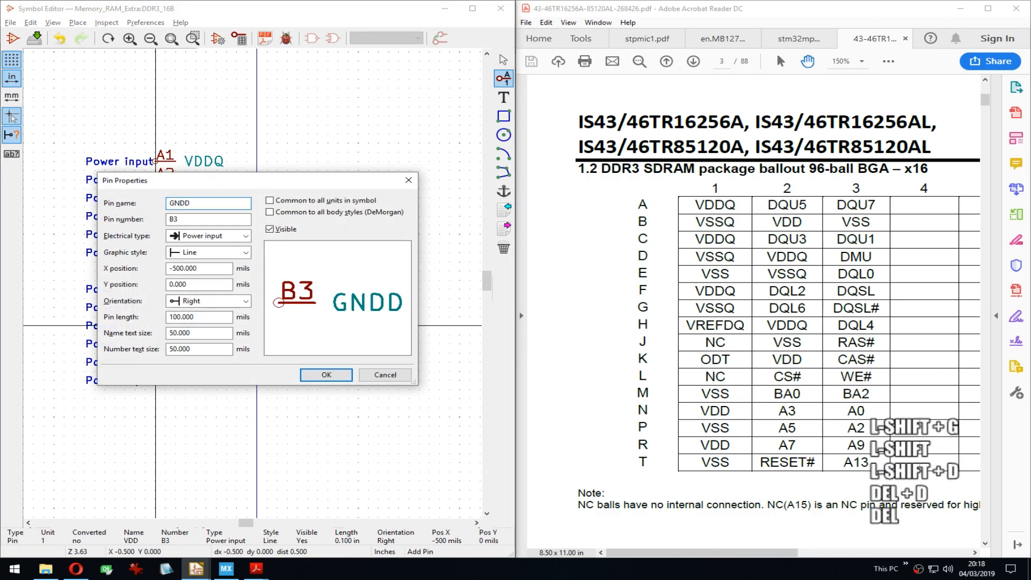
pyautogui.press('Return')
pyautogui.press('Up')
pyautogui.press('Up')
pyautogui.press('Up')
pyautogui.press('Up')
pyautogui.press('e')
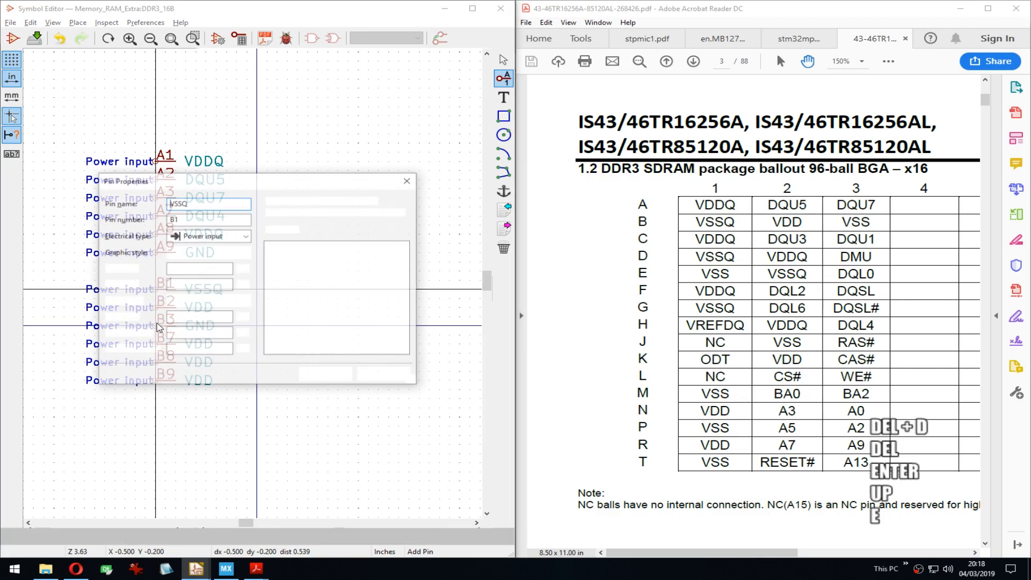
pyautogui.press('Delete')
pyautogui.press('Delete')
pyautogui.press('Delete')
pyautogui.write('GNDQ')
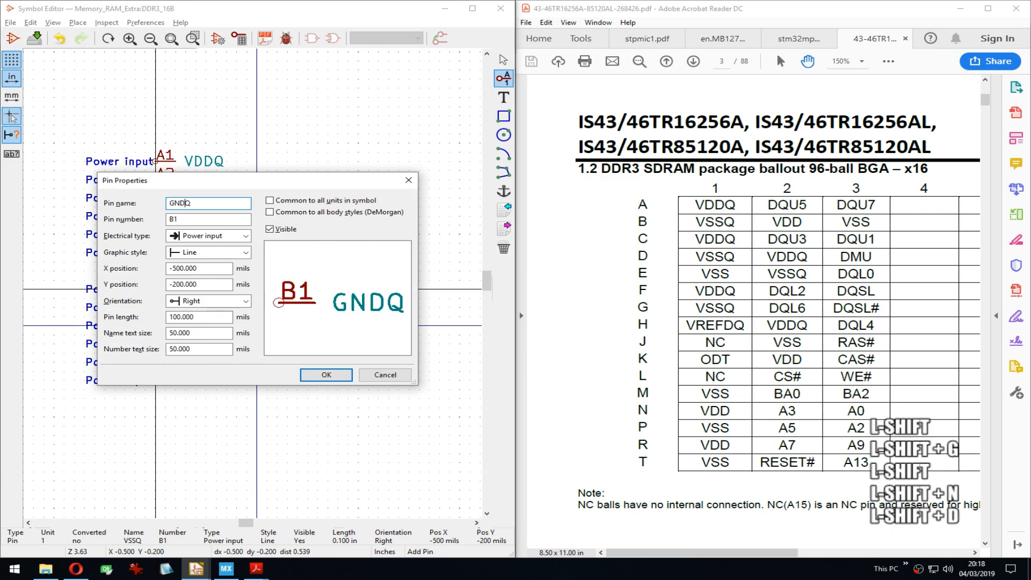
pyautogui.press('Return')
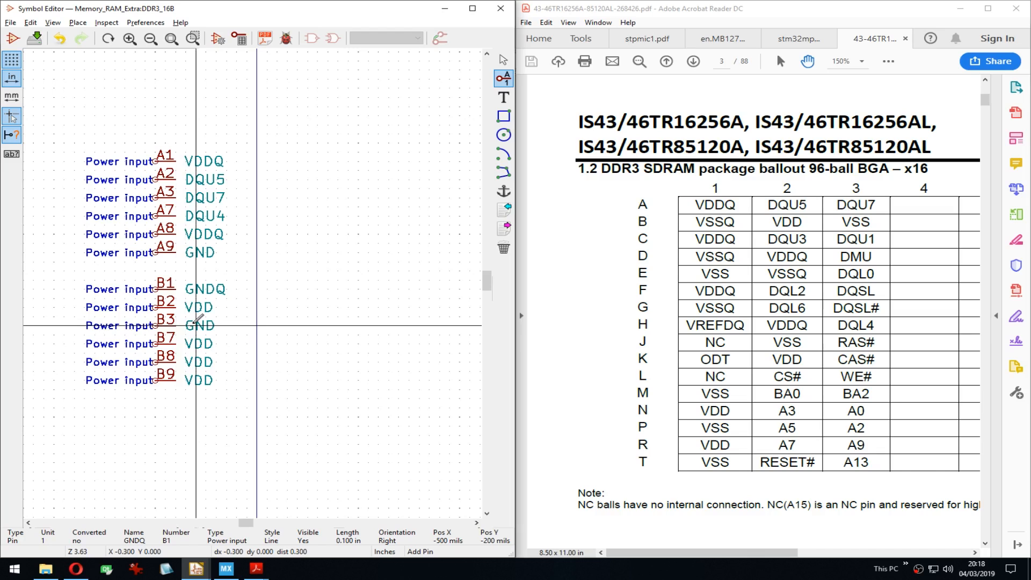
# Step: Bring datasheet columns 7–9 into view and rename pin B7 to overbarred ~DQSU~
pyautogui.moveTo(950, 180); pyautogui.dragTo(582, 162)
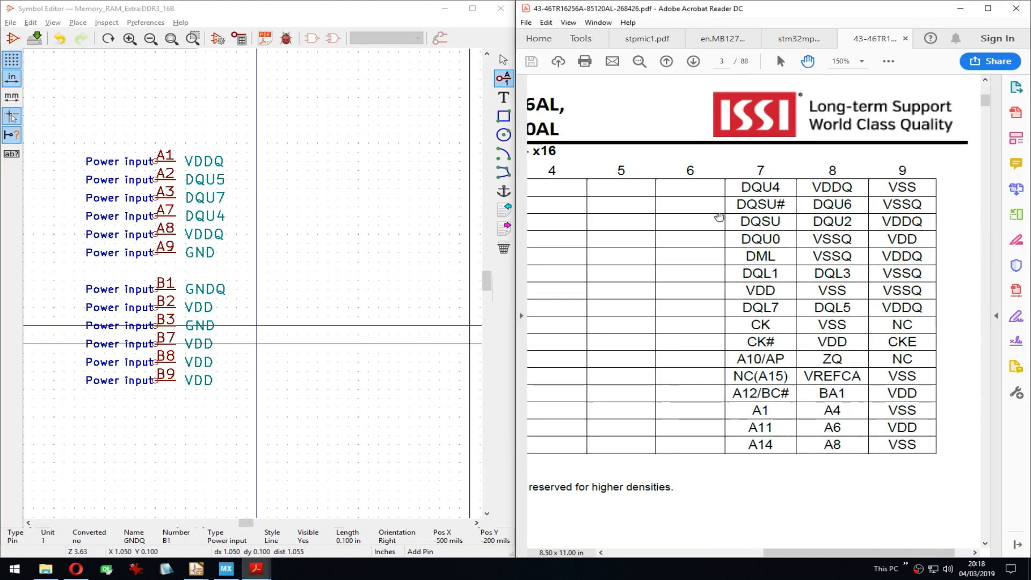
pyautogui.moveTo(158, 335); pyautogui.dragTo(158, 315, button='middle')
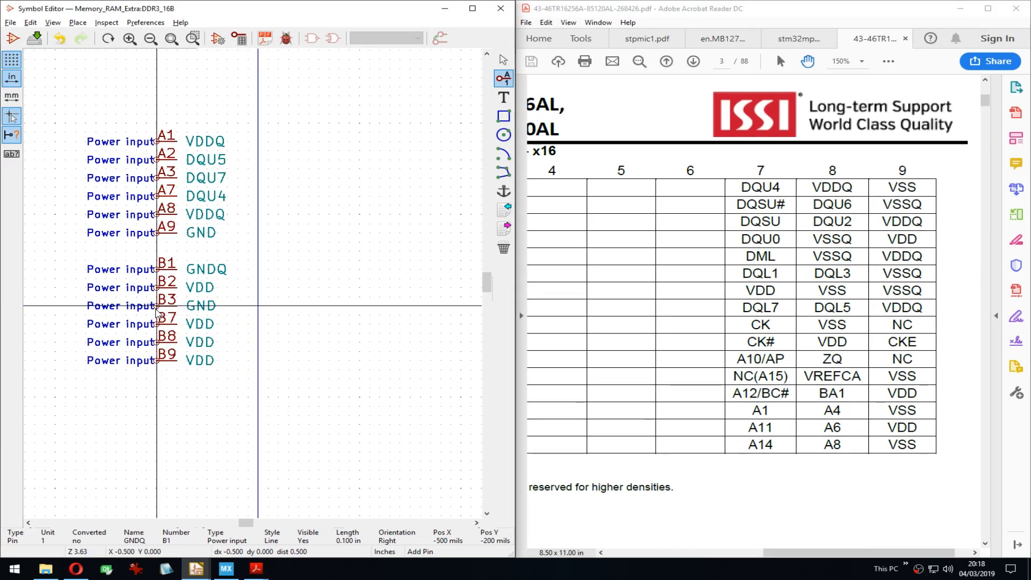
pyautogui.doubleClick(159, 326)
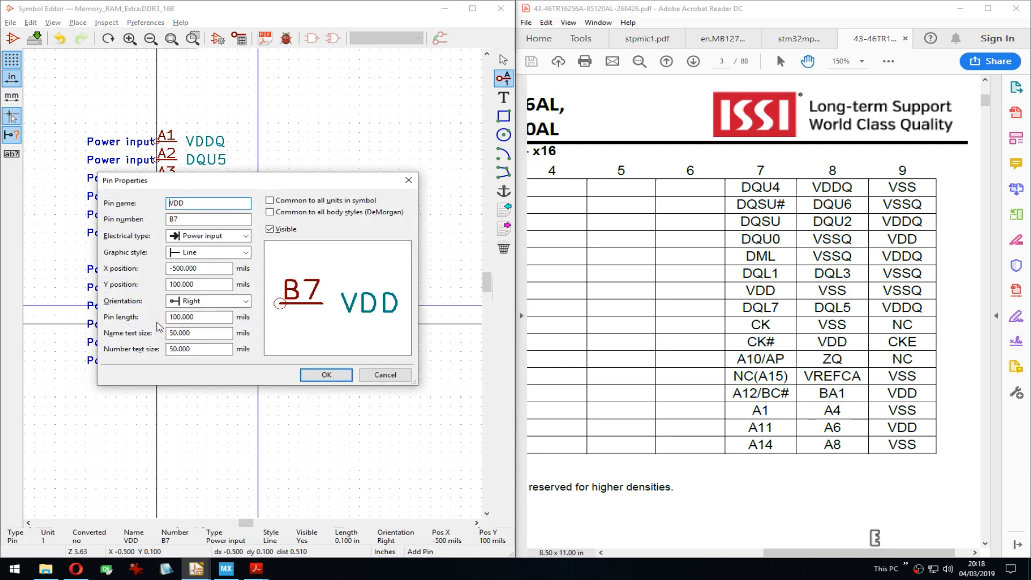
pyautogui.press('Home')
pyautogui.write('~')
pyautogui.press('Delete')
pyautogui.press('Delete')
pyautogui.press('Left')
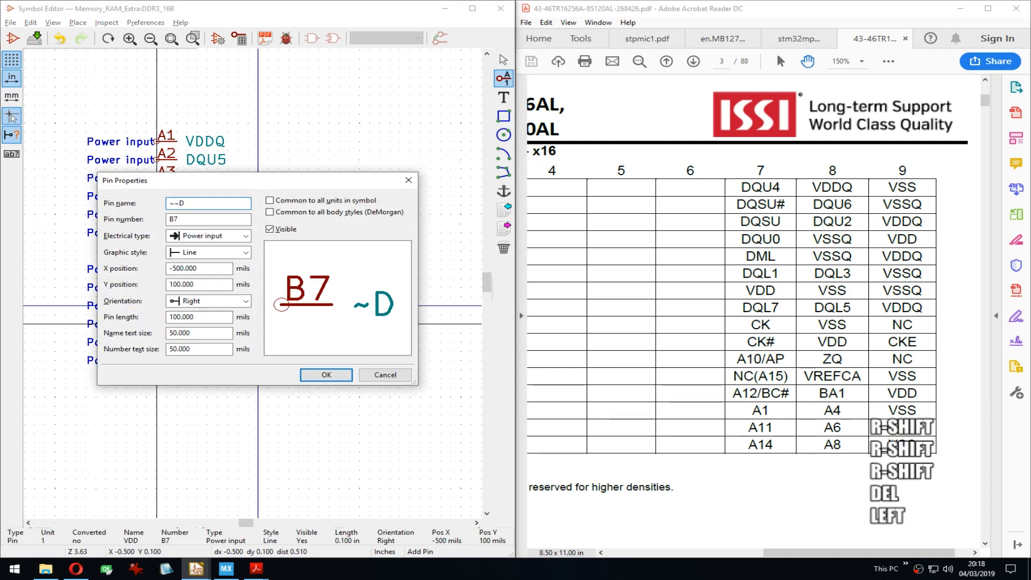
pyautogui.press('Right')
pyautogui.press('Delete')
pyautogui.press('Left')
pyautogui.press('shift')
pyautogui.write('DQS')
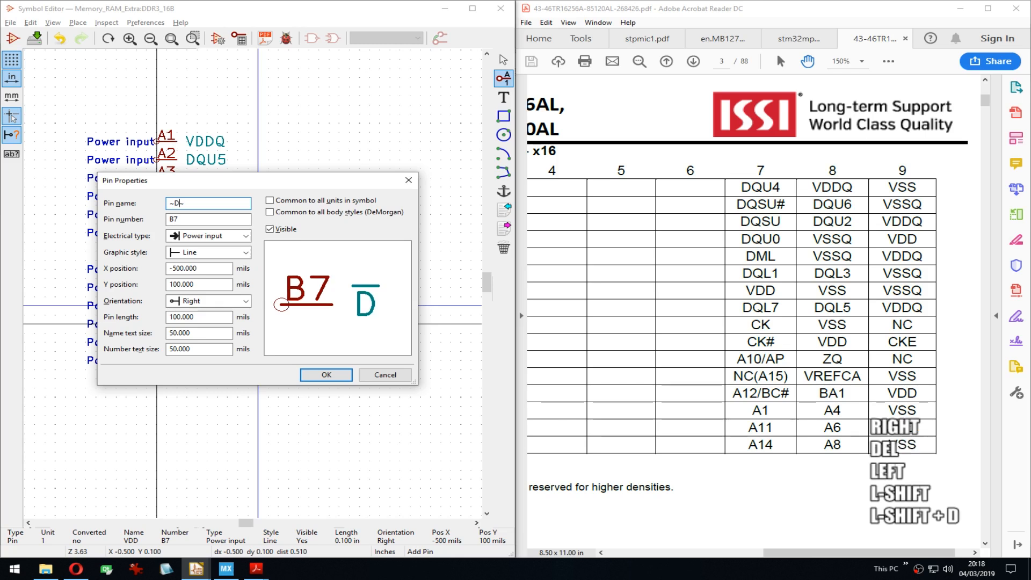
pyautogui.write('U')
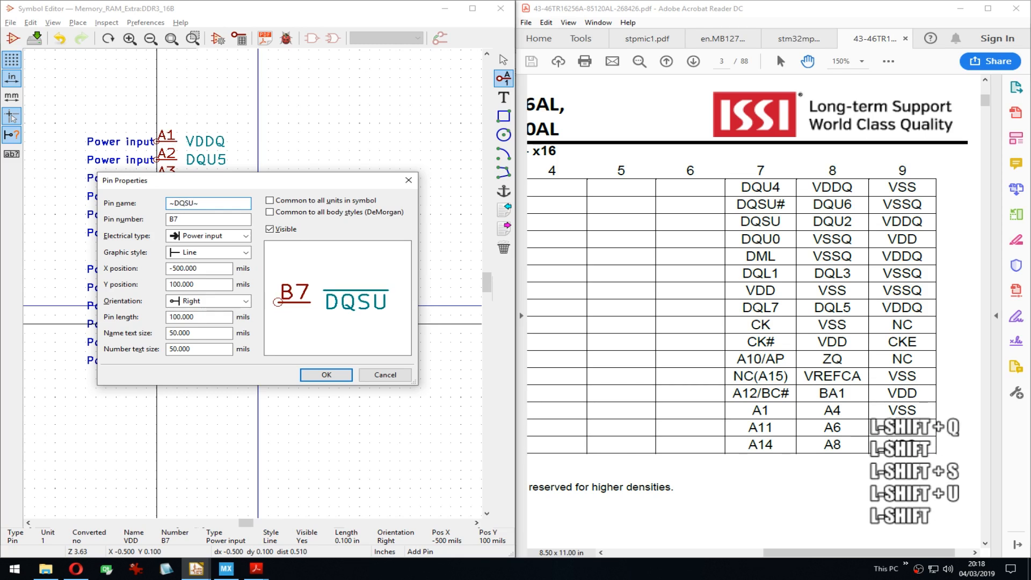
pyautogui.press('Return')
# Step: Rename pin B8 to DQU6 and pin B9 to GNDQ
pyautogui.press('Down')
pyautogui.press('e')
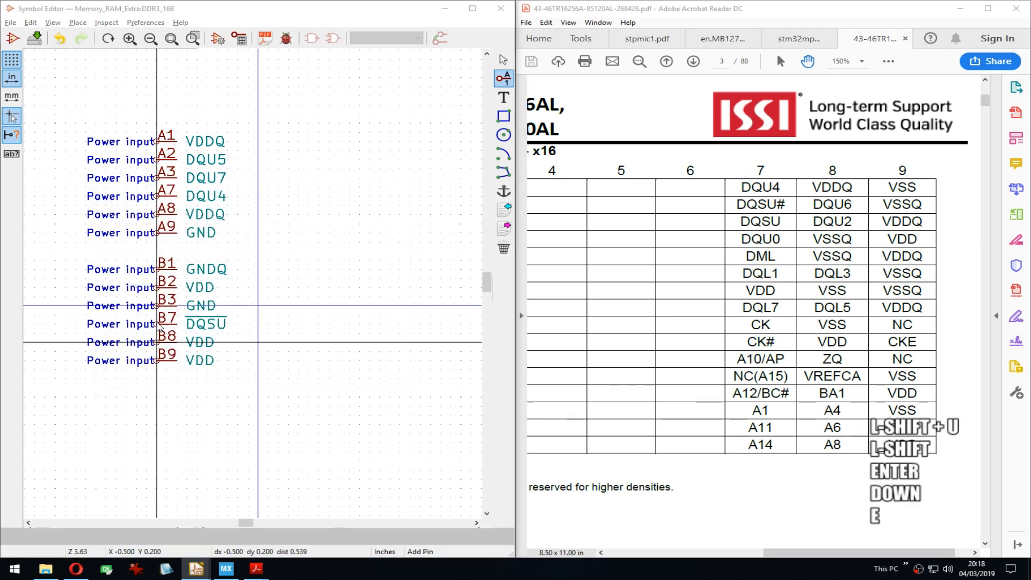
pyautogui.write('DQ')
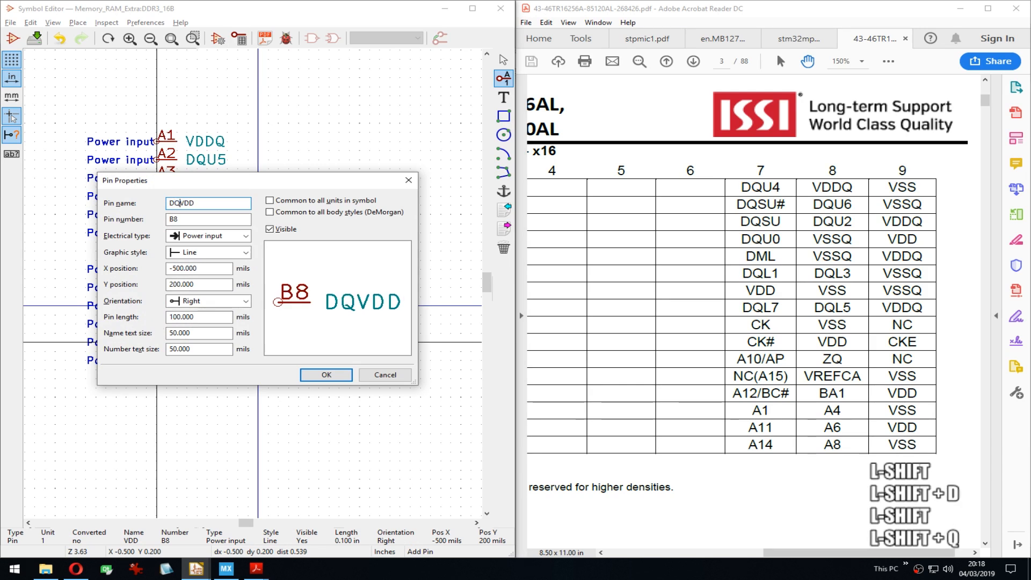
pyautogui.write('U6')
pyautogui.press('Delete')
pyautogui.press('Delete')
pyautogui.press('Delete')
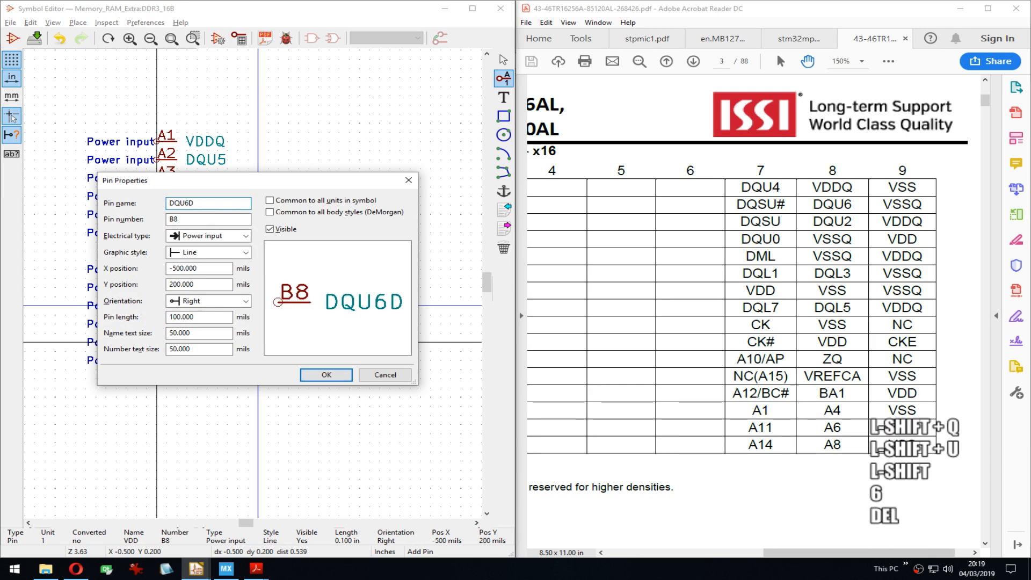
pyautogui.press('Return')
pyautogui.press('Down')
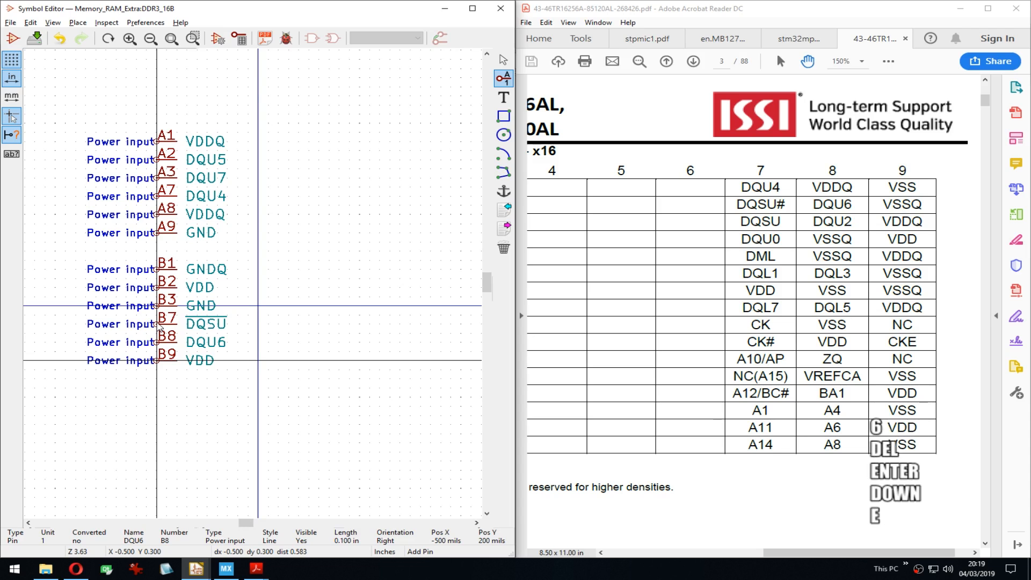
pyautogui.write('eD')
pyautogui.press('Delete')
pyautogui.press('Delete')
pyautogui.press('Delete')
pyautogui.press('Delete')
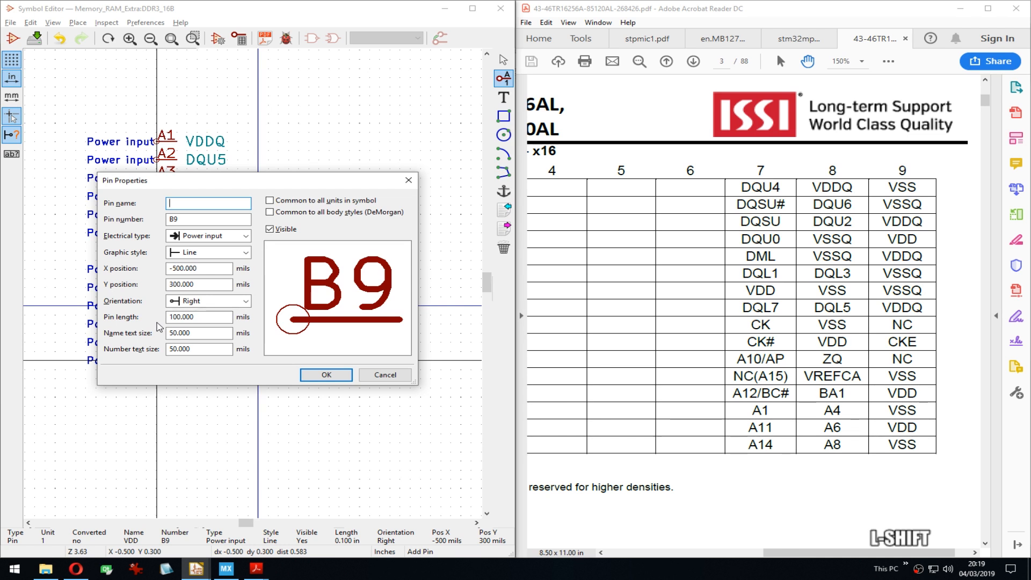
pyautogui.write('GNND')
pyautogui.press('BackSpace')
pyautogui.press('BackSpace')
pyautogui.write('DQ')
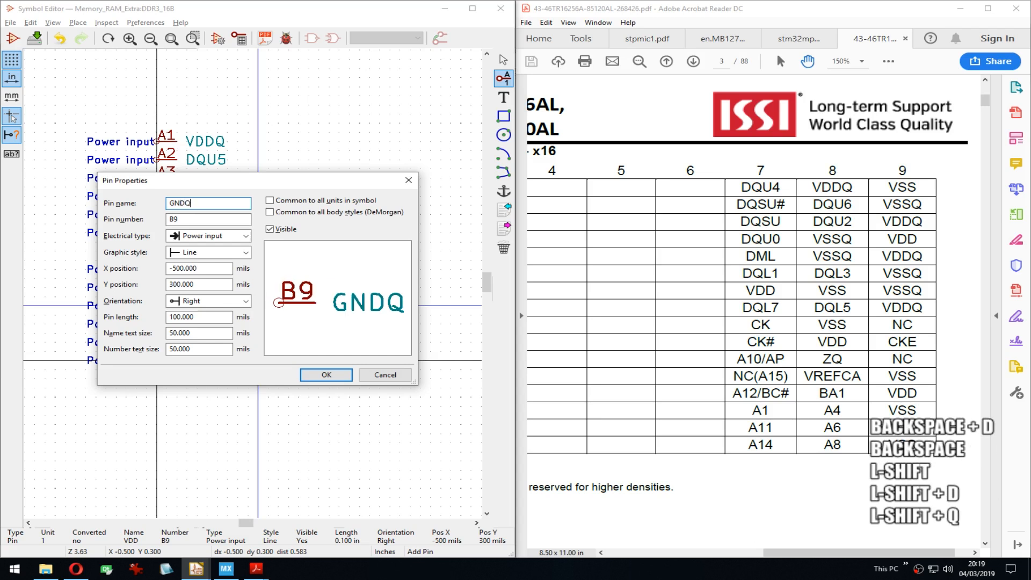
pyautogui.press('Return')
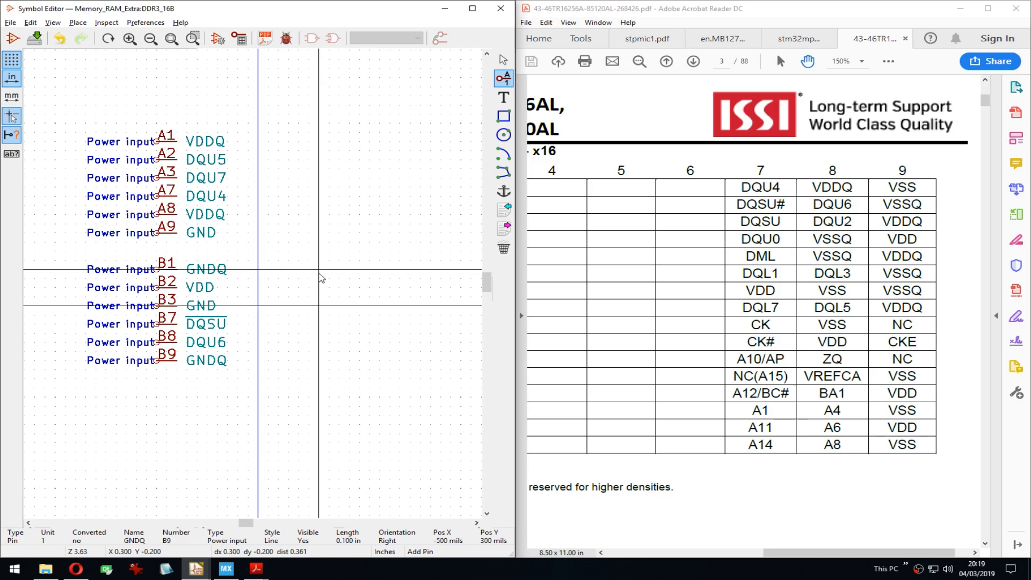
# Step: Box-select the row B pins and place them in a column beside row A
pyautogui.moveTo(295, 274); pyautogui.dragTo(248, 276, button='middle')
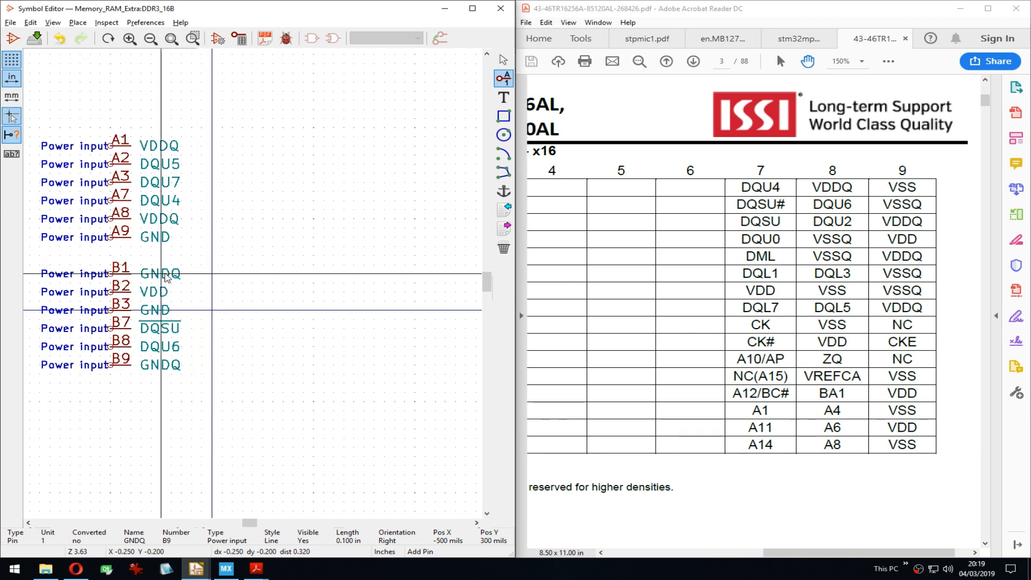
pyautogui.moveTo(177, 285); pyautogui.dragTo(187, 283, button='middle')
pyautogui.moveTo(32, 255); pyautogui.dragTo(245, 389)
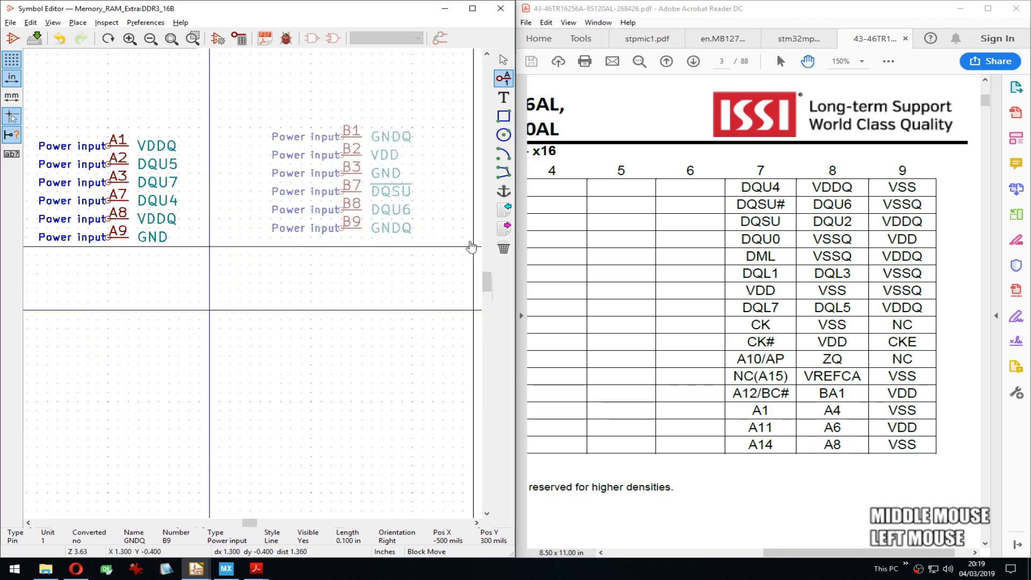
pyautogui.click(376, 262)
# Step: Pan the symbol view and start placing a new pin on the canvas
pyautogui.moveTo(196, 292); pyautogui.dragTo(154, 285, button='middle')
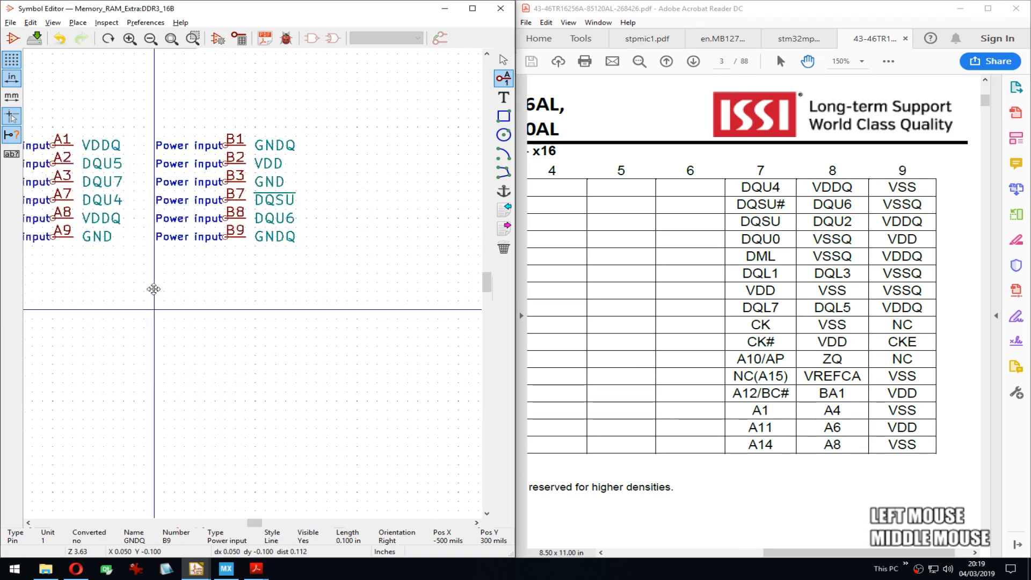
pyautogui.moveTo(817, 553); pyautogui.dragTo(696, 556)
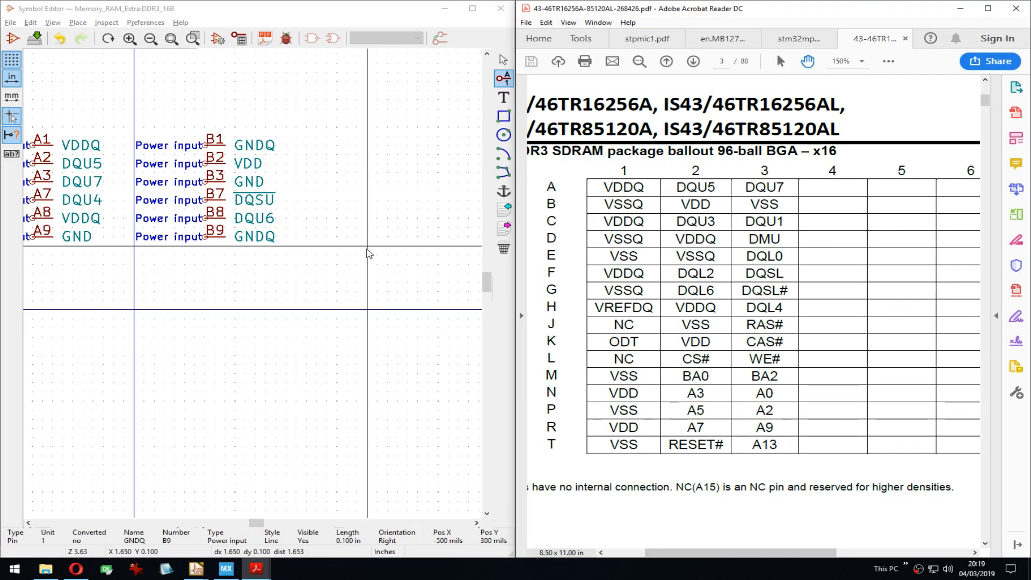
pyautogui.moveTo(355, 217); pyautogui.dragTo(214, 144, button='middle')
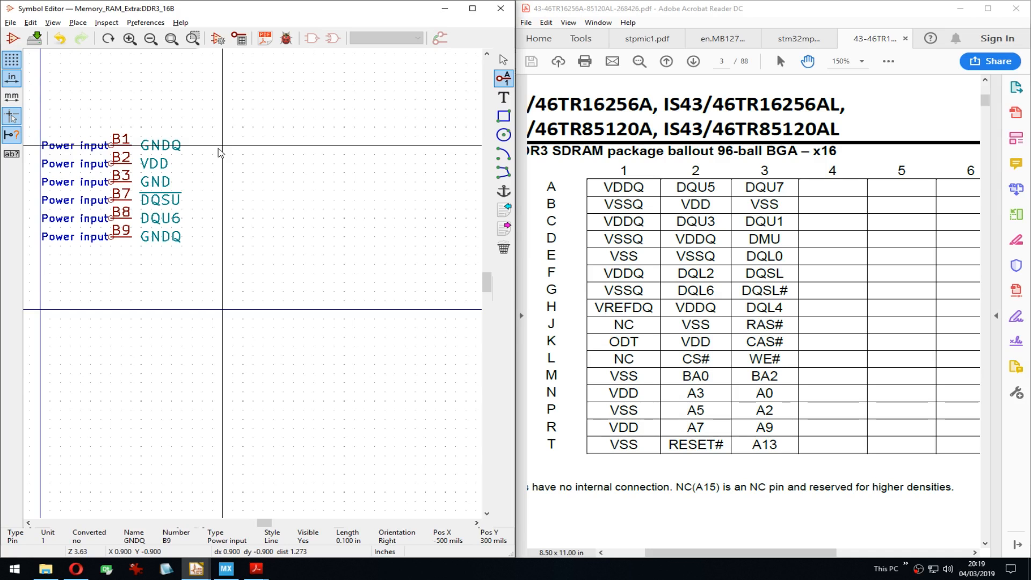
pyautogui.click(257, 152)
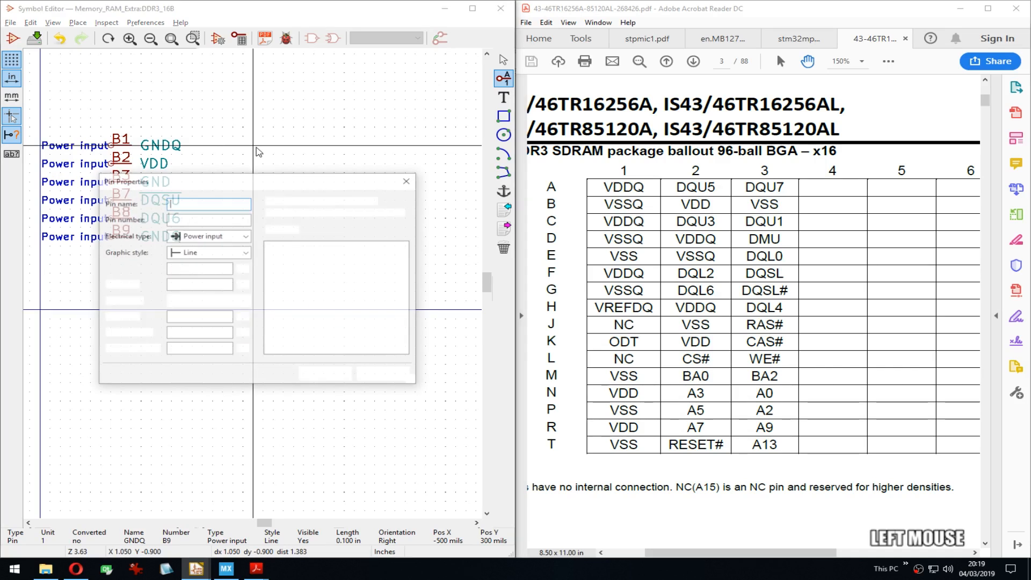
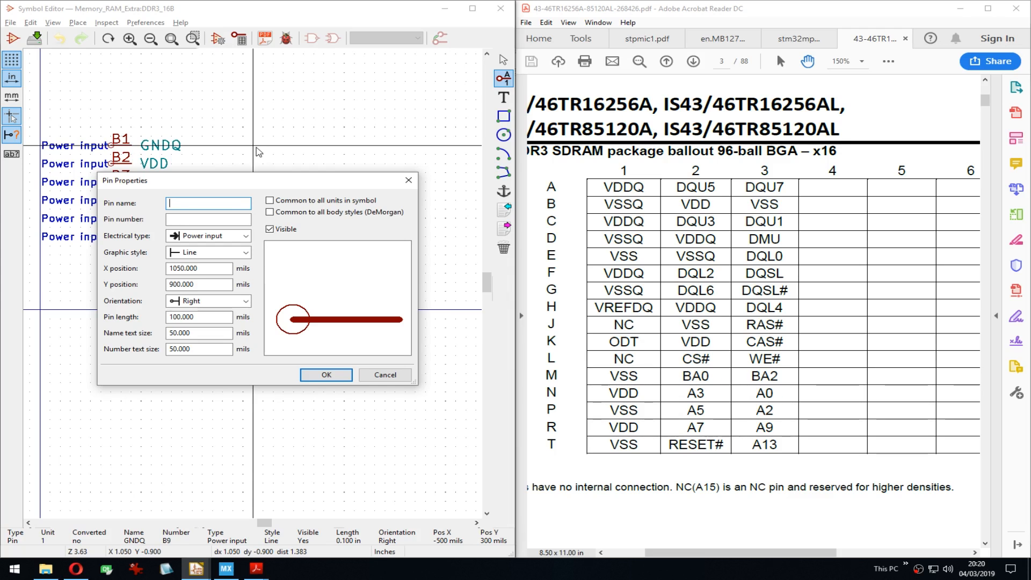
# Step: Create a VDDQ power-input pin numbered C1 and place it one grid step right
pyautogui.write('VDDQ')
pyautogui.press('Tab')
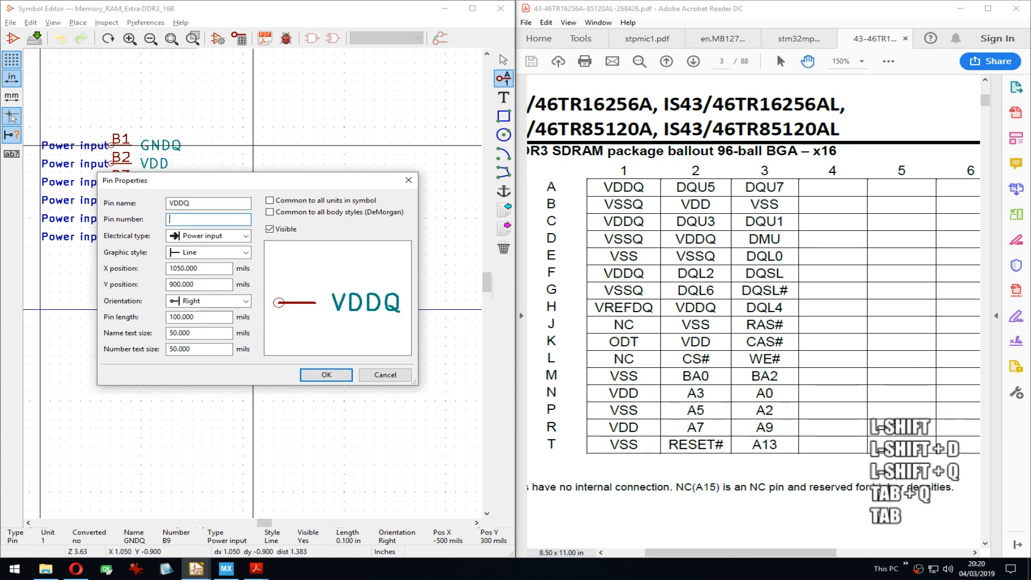
pyautogui.write('C1')
pyautogui.press('Return')
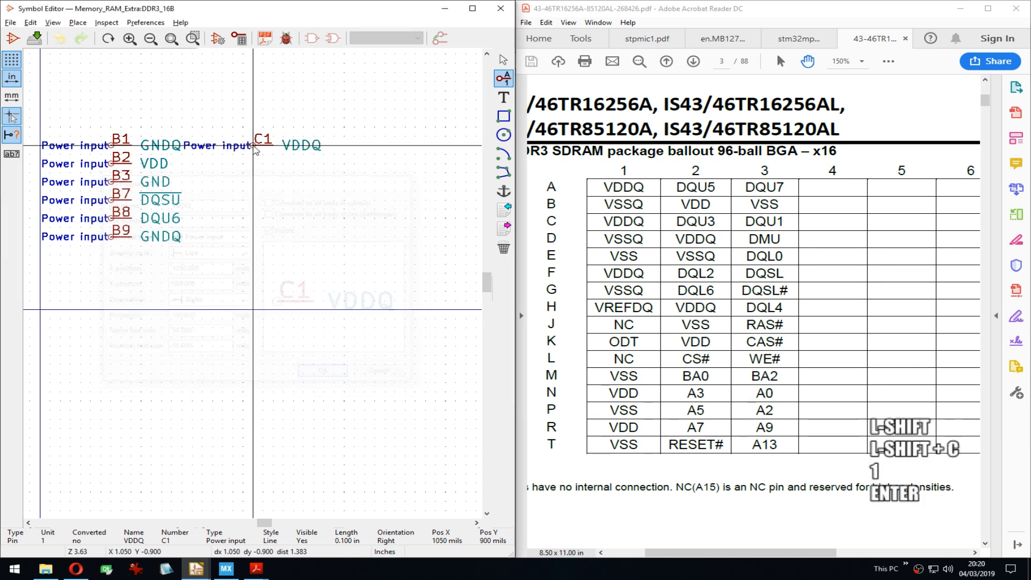
pyautogui.press('Right')
pyautogui.press('Return')
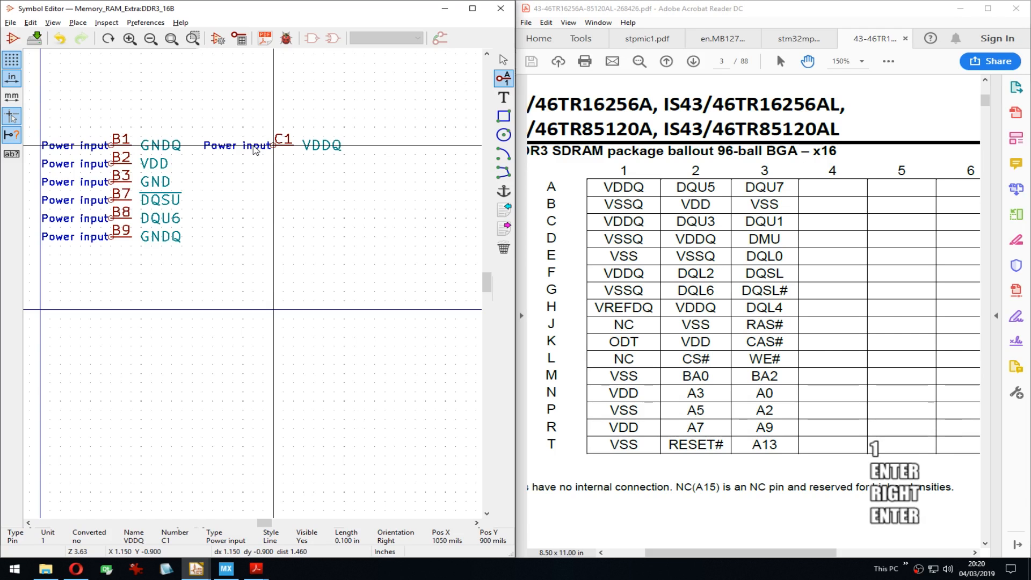
# Step: Repeat the pin down through C9, then delete the surplus pins C4–C6
pyautogui.press('Insert')
pyautogui.press('Insert')
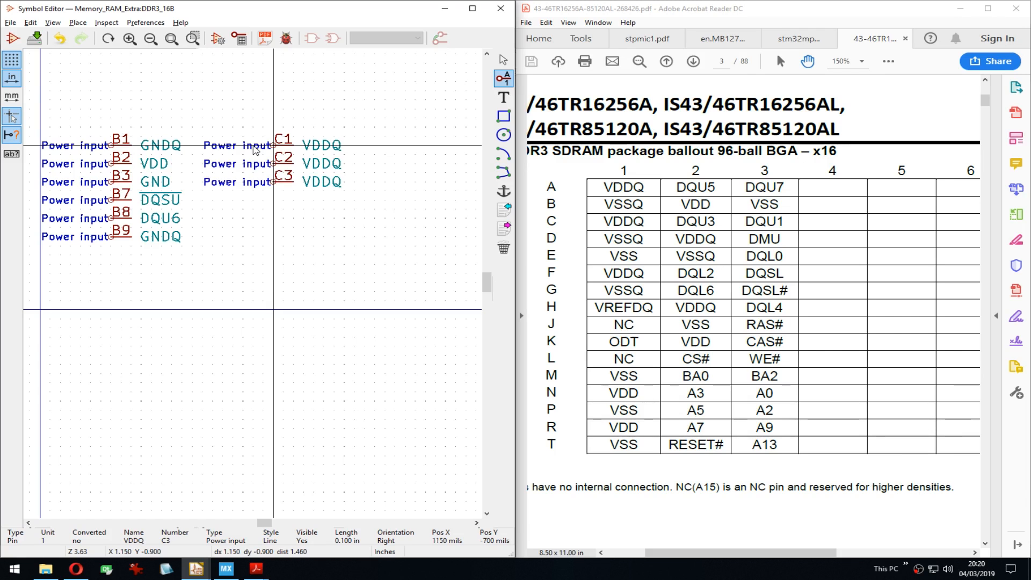
pyautogui.press('Insert')
pyautogui.press('Insert')
pyautogui.press('Insert')
pyautogui.press('Insert')
pyautogui.press('Insert')
pyautogui.press('Insert')
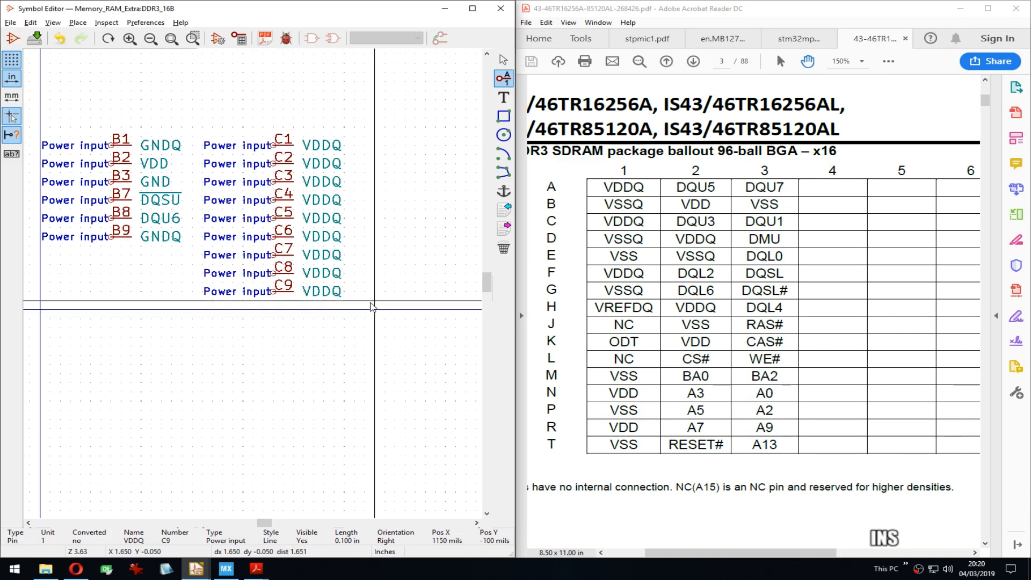
pyautogui.press('Delete')
pyautogui.press('Delete')
pyautogui.press('Delete')
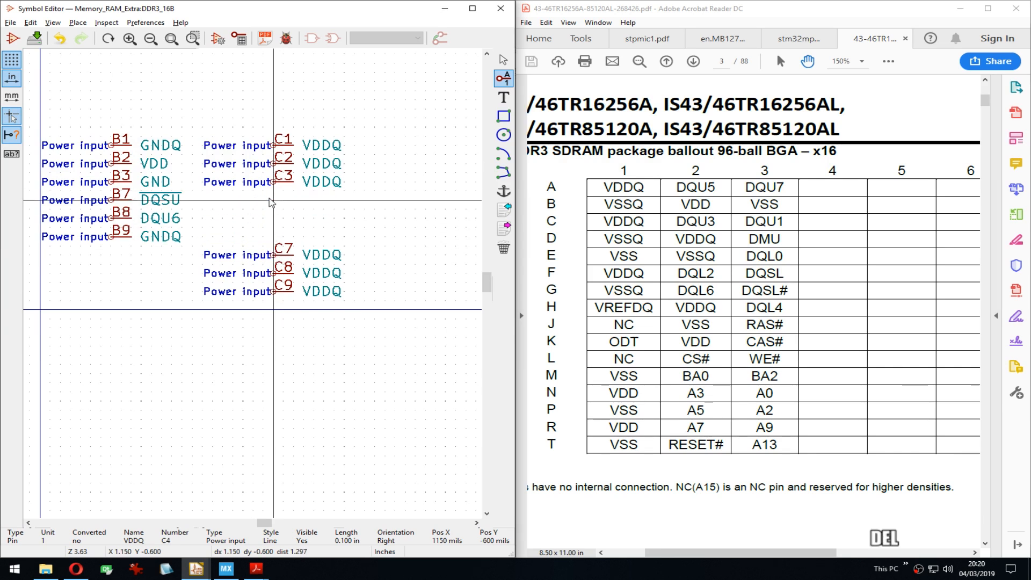
# Step: Rename pin C2 to DQU3, copying the DQU prefix for reuse
pyautogui.doubleClick(273, 167)
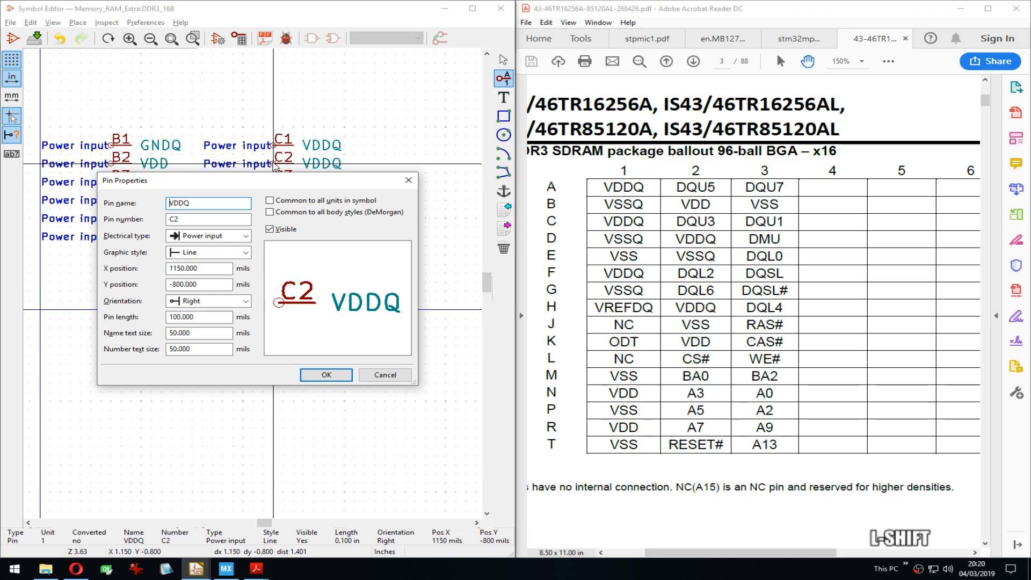
pyautogui.press('Delete')
pyautogui.press('Delete')
pyautogui.press('Right')
pyautogui.press('Right')
pyautogui.write('U3')
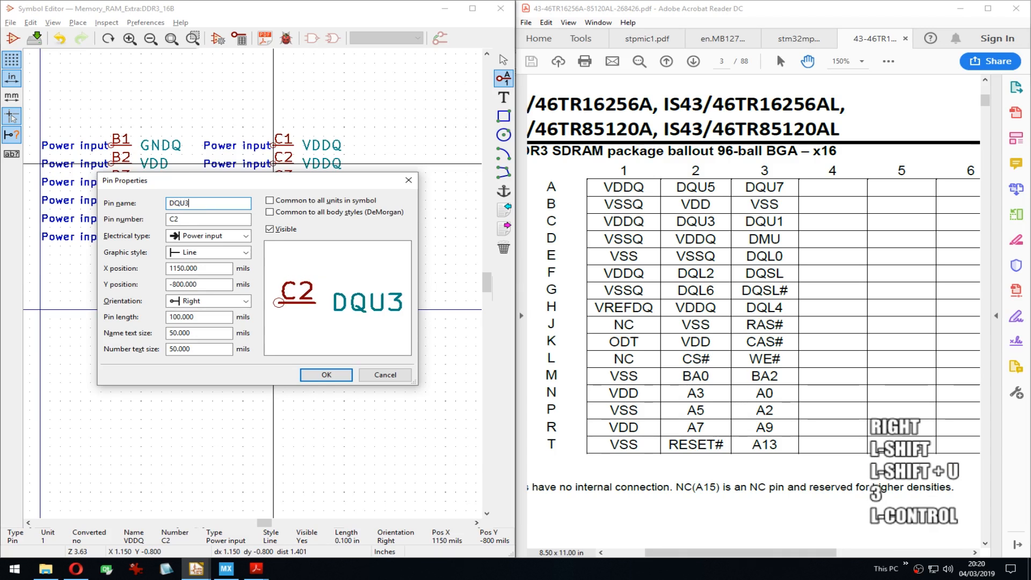
pyautogui.hotkey('ctrl', 'a')
pyautogui.hotkey('ctrl', 'c')
pyautogui.press('Left')
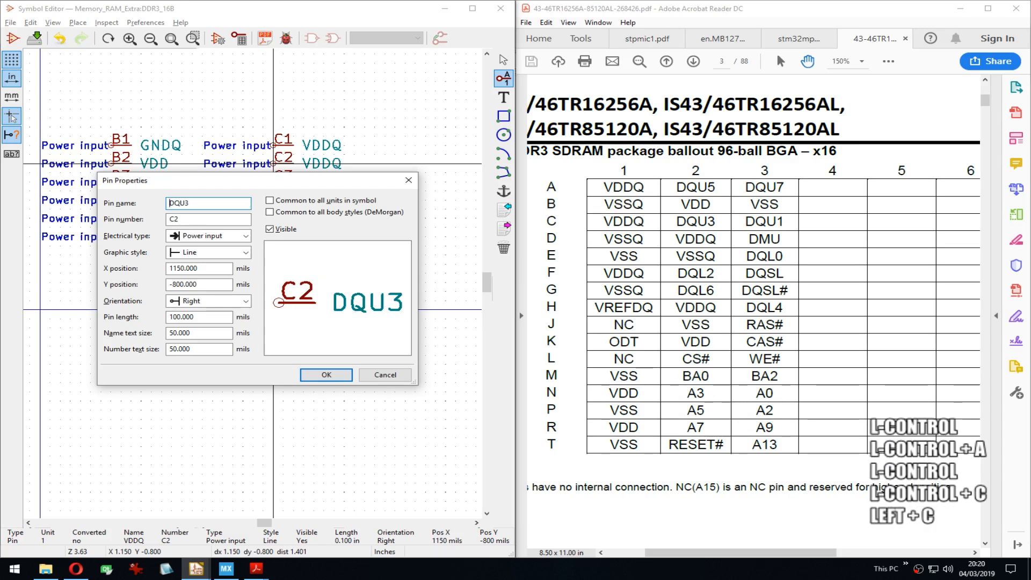
pyautogui.hotkey('shift', 'Right')
pyautogui.hotkey('ctrl', 'Right')
pyautogui.hotkey('ctrl', 'c')
pyautogui.press('Return')
# Step: Rename pin C3 to DQU1 by pasting the DQU prefix
pyautogui.press('Down')
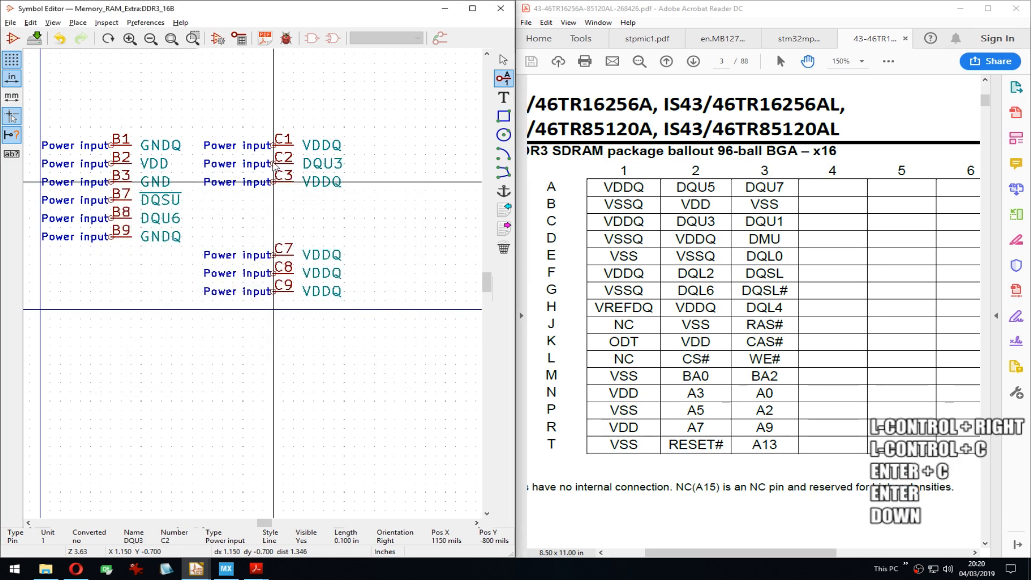
pyautogui.press('e')
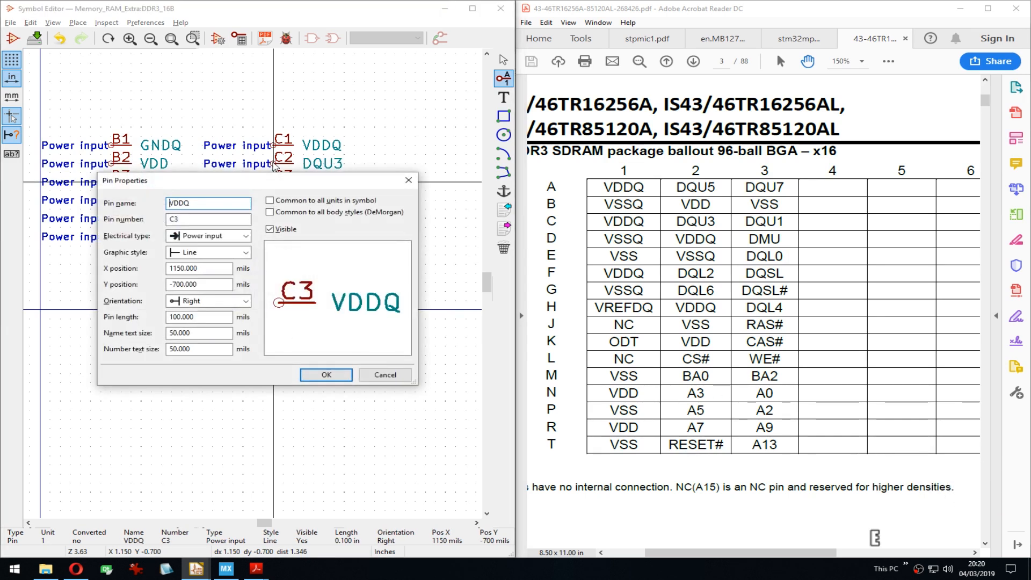
pyautogui.hotkey('ctrl', 'a')
pyautogui.hotkey('ctrl', 'v')
pyautogui.write('1')
pyautogui.press('Return')
pyautogui.press('Down')
pyautogui.press('Down')
pyautogui.press('Down')
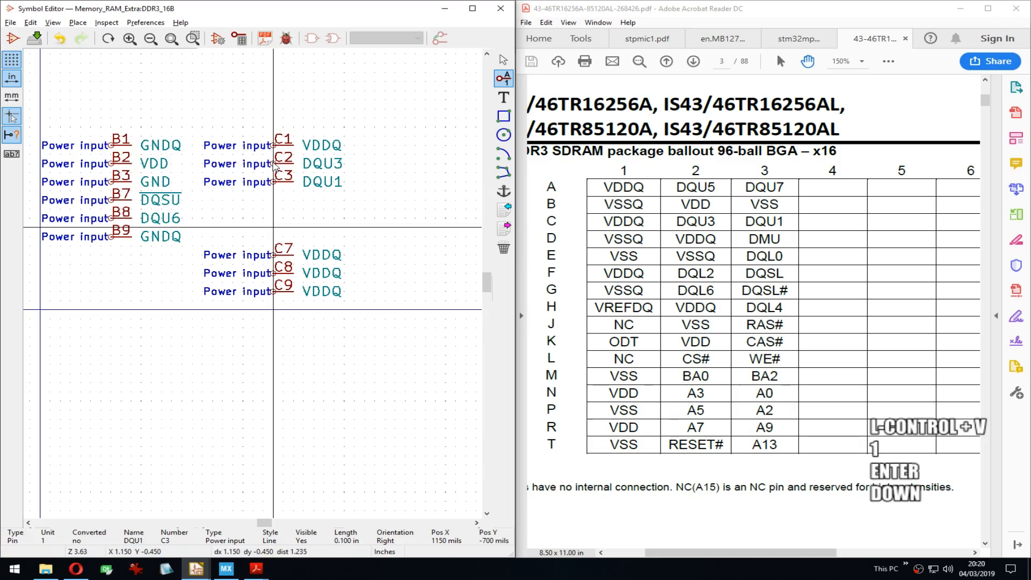
# Step: Leave pin C7 unchanged and bring the datasheet's ballout columns 7–9 into view
pyautogui.press('e')
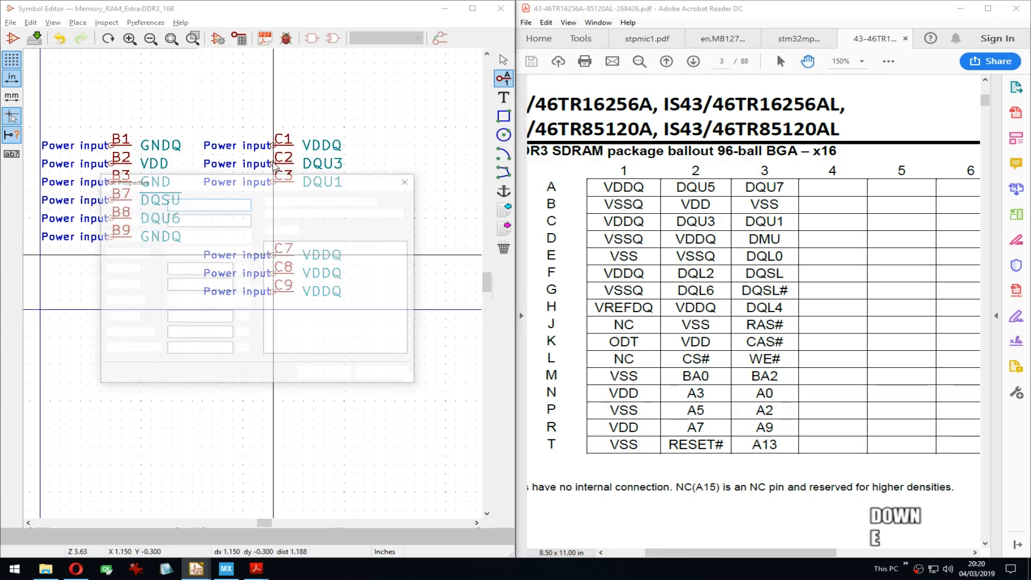
pyautogui.press('Return')
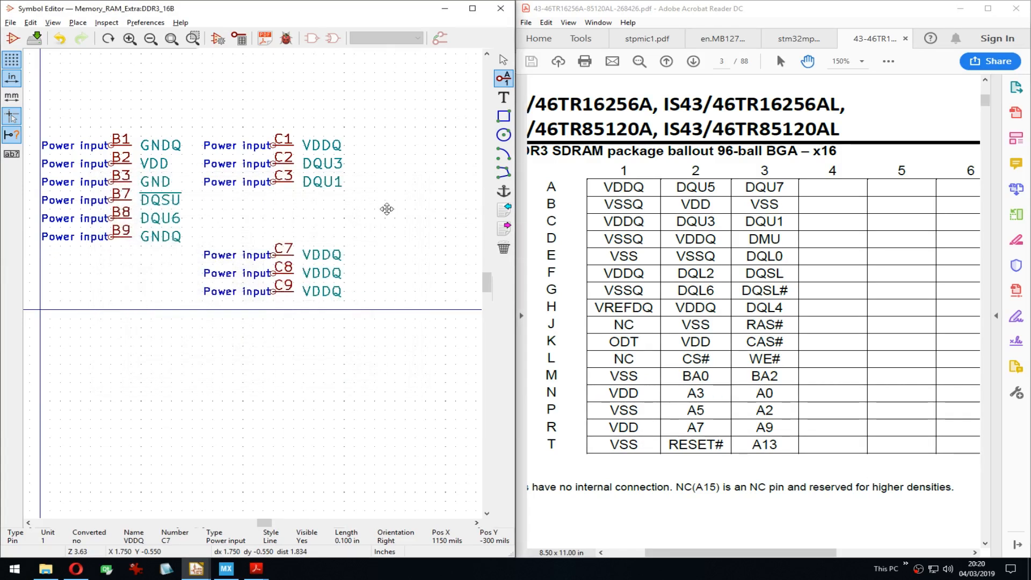
pyautogui.moveTo(385, 150); pyautogui.dragTo(241, 156, button='middle')
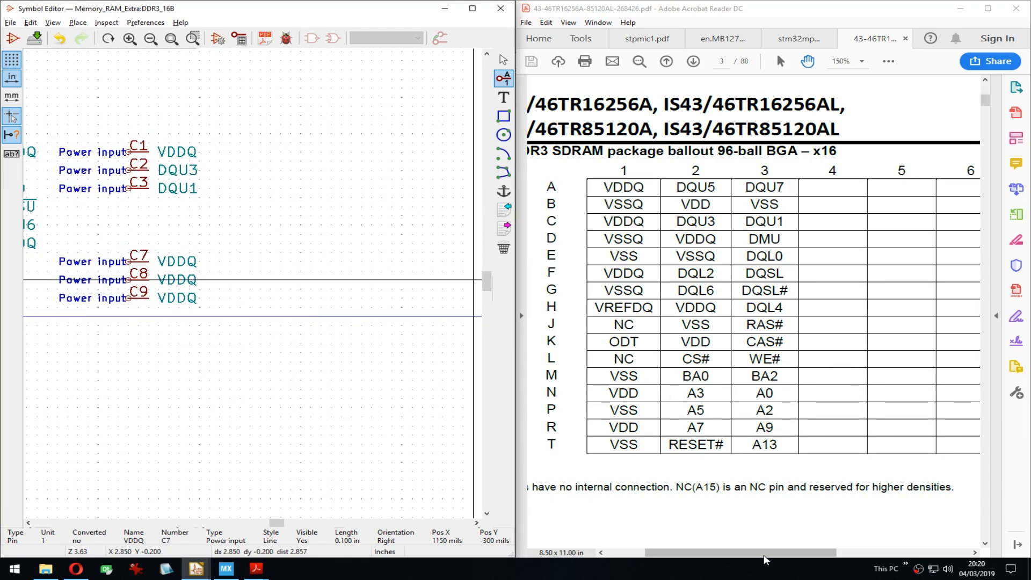
pyautogui.keyDown('ctrl'); pyautogui.scroll(-1, 807, 478); pyautogui.keyUp('ctrl')
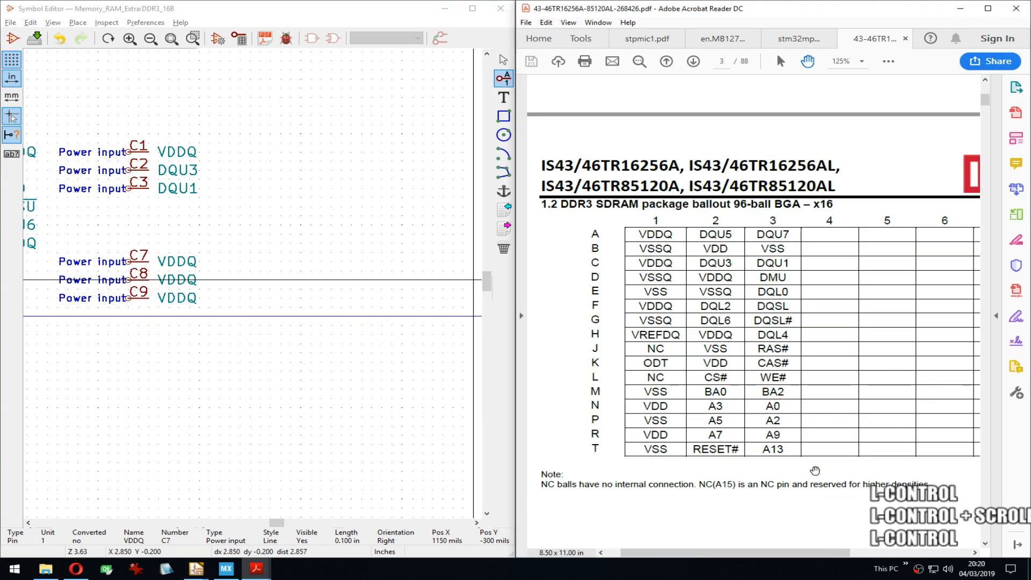
pyautogui.moveTo(807, 476); pyautogui.dragTo(782, 345)
pyautogui.keyDown('ctrl'); pyautogui.scroll(-1, 792, 356); pyautogui.keyUp('ctrl')
pyautogui.moveTo(778, 438); pyautogui.dragTo(780, 273)
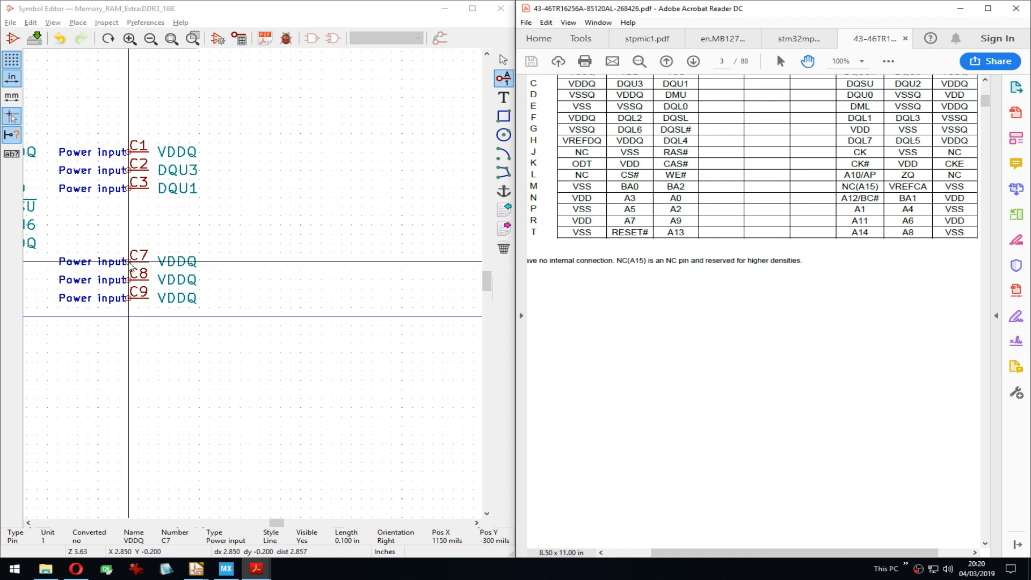
# Step: Rename pin C7 to DQSU, discarding an accidental new pin first
pyautogui.click(130, 265)
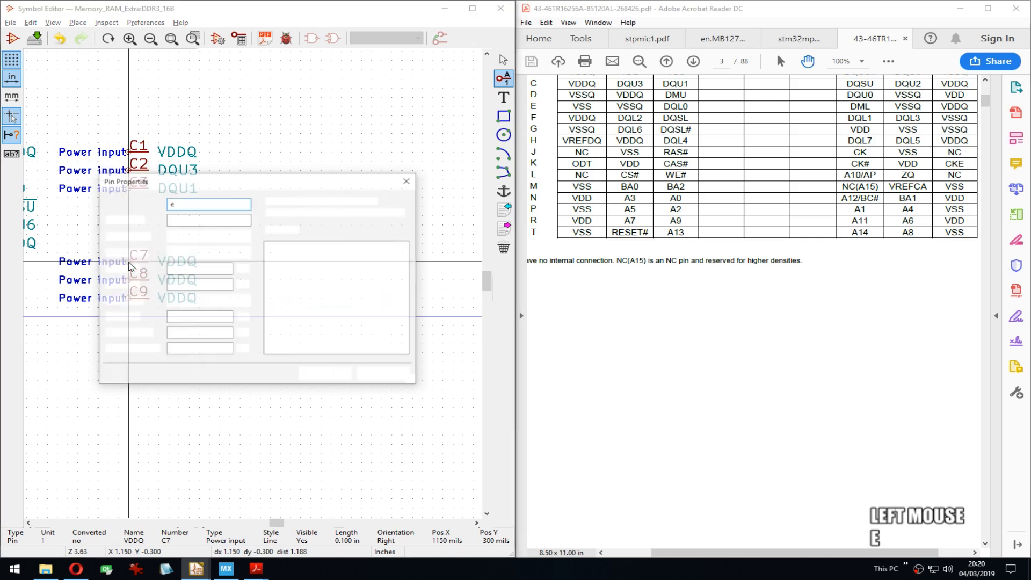
pyautogui.write('e')
pyautogui.press('Escape')
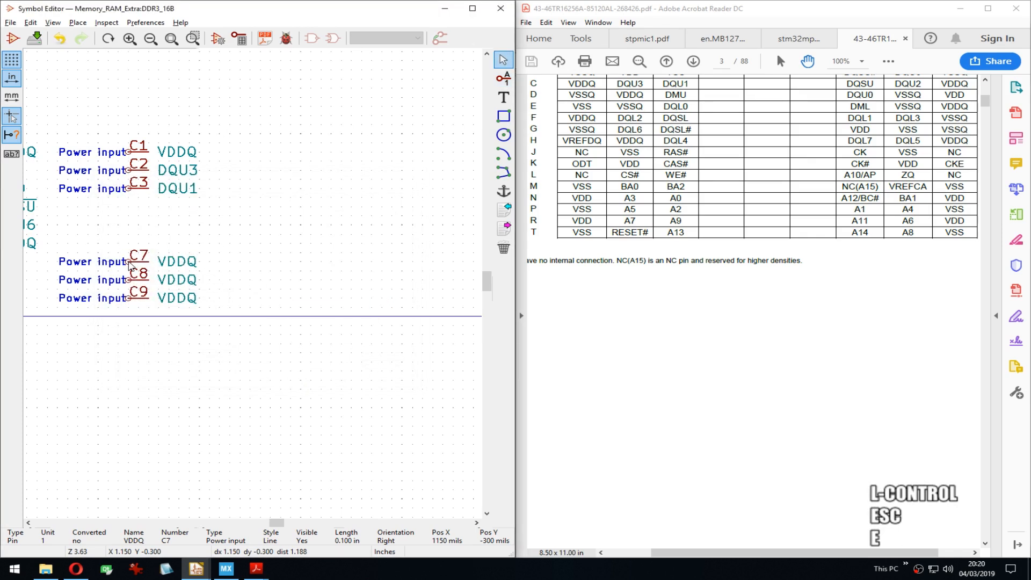
pyautogui.doubleClick(130, 265)
pyautogui.hotkey('ctrl', 'a')
pyautogui.hotkey('ctrl', 'v')
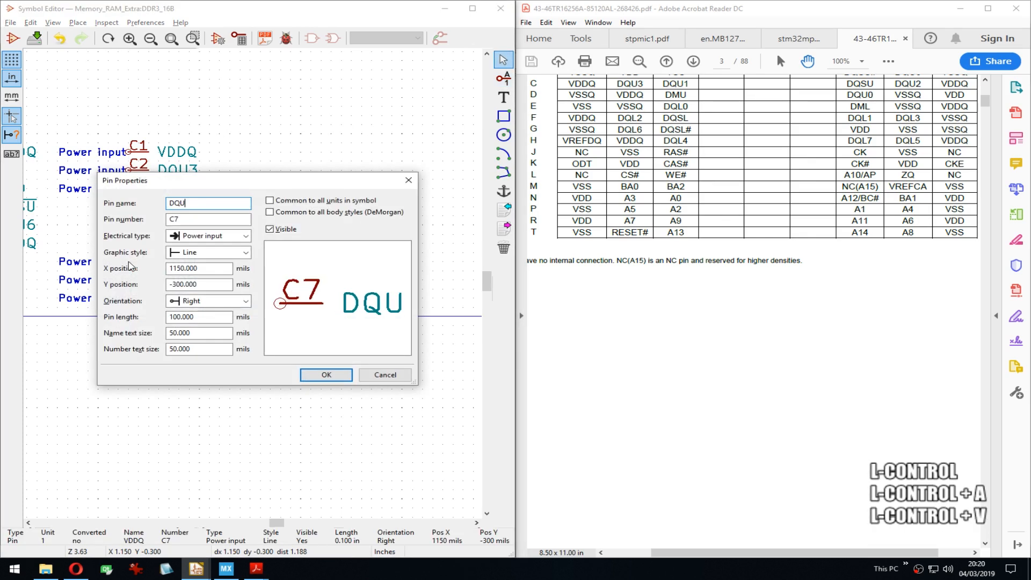
pyautogui.press('BackSpace')
pyautogui.write('SU')
pyautogui.press('Return')
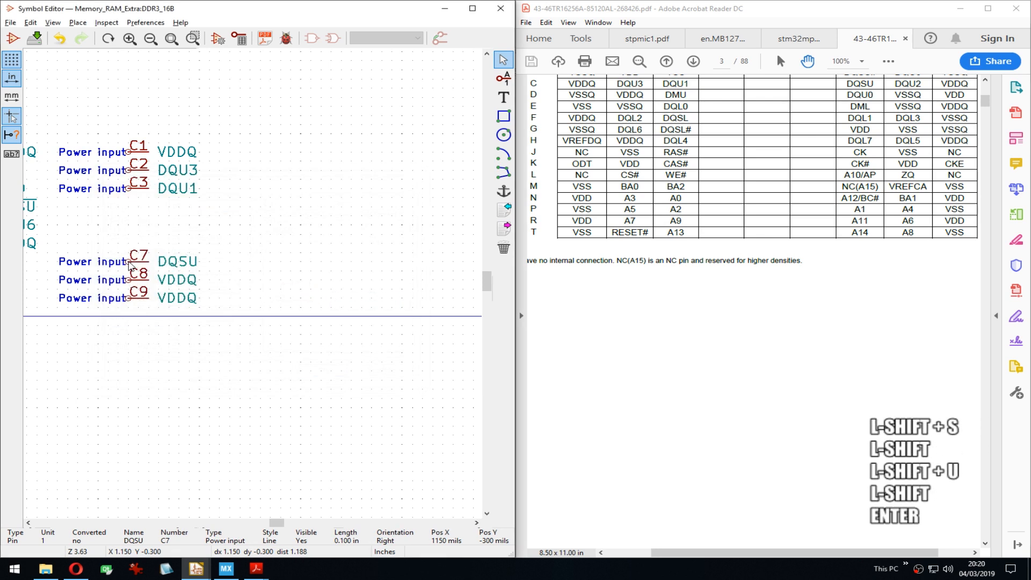
# Step: Rename pin C8 to DQU2 using the pasted DQU prefix
pyautogui.press('Down')
pyautogui.moveTo(204, 325); pyautogui.dragTo(210, 324, button='middle')
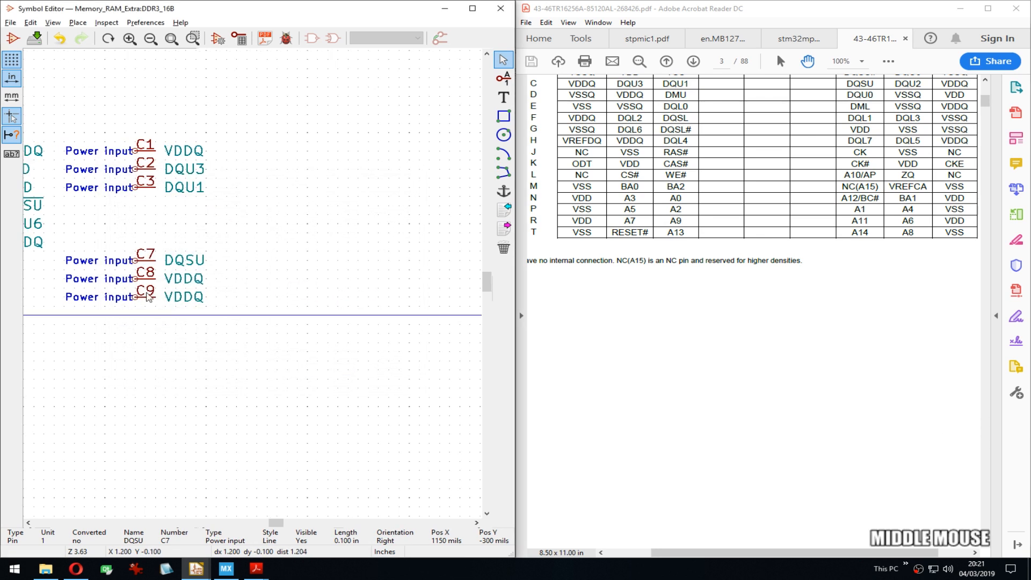
pyautogui.press('e')
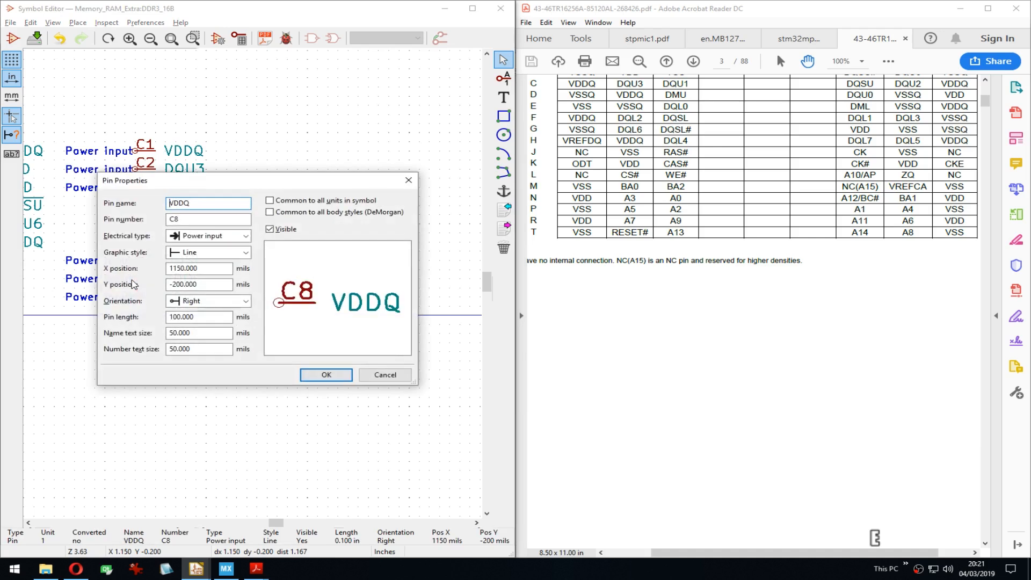
pyautogui.hotkey('ctrl', 'a')
pyautogui.hotkey('ctrl', 'v')
pyautogui.write('2')
pyautogui.press('Return')
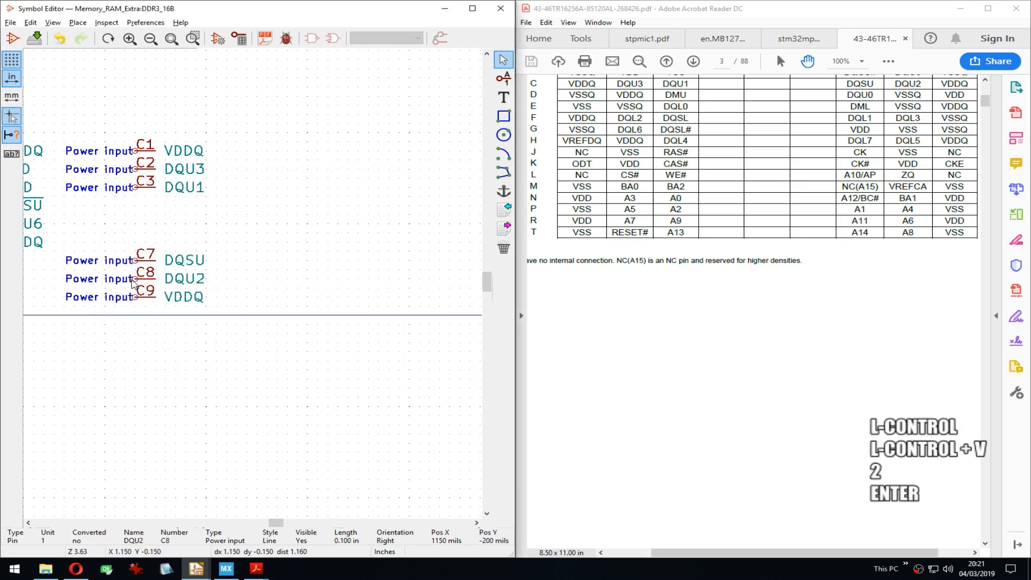
# Step: Confirm pin C9 stays VDDQ and pan the symbol view left
pyautogui.press('Down')
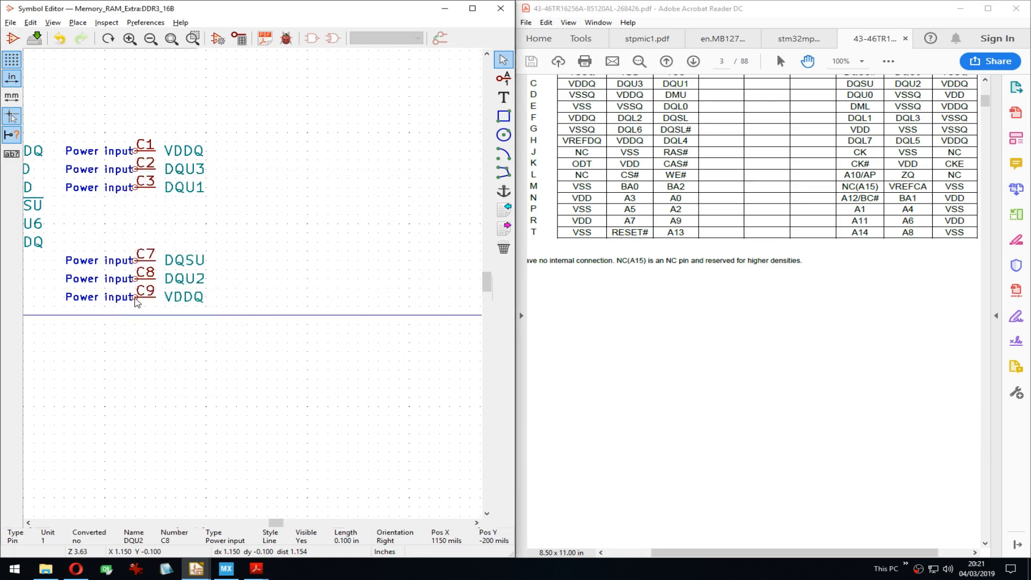
pyautogui.press('e')
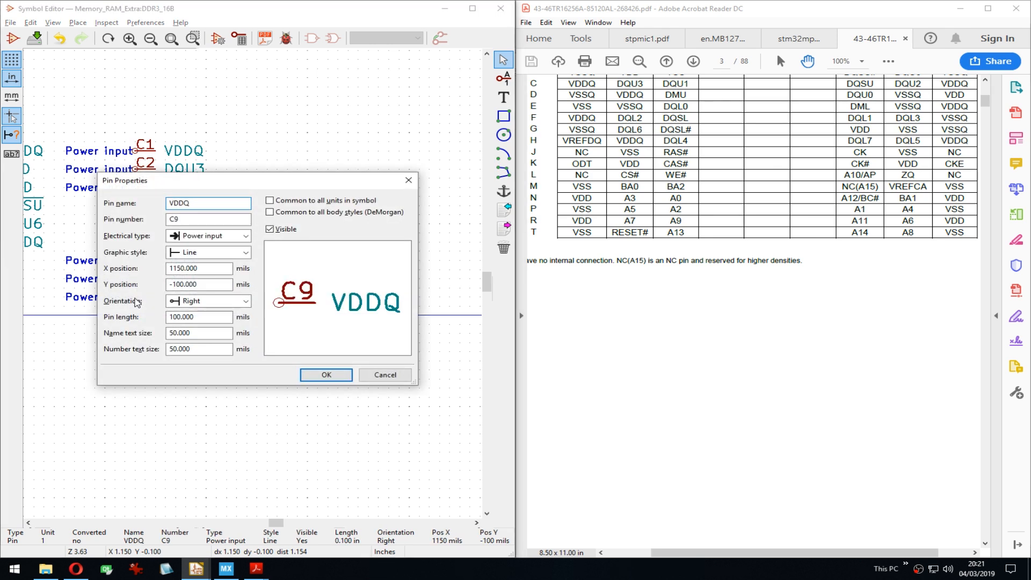
pyautogui.press('Return')
pyautogui.moveTo(315, 181); pyautogui.dragTo(242, 179, button='middle')
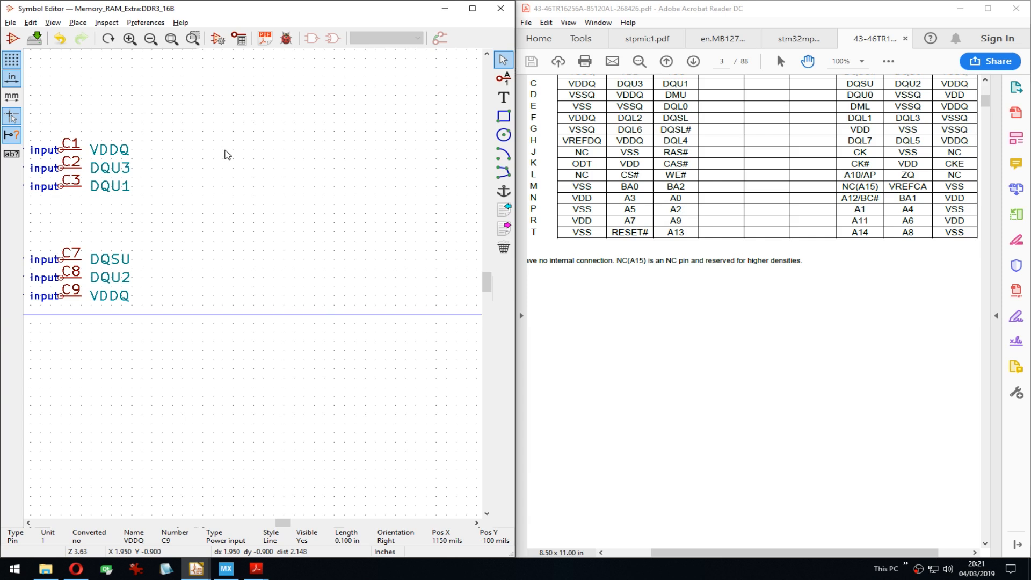
pyautogui.write('p')
pyautogui.write('GNDQ')
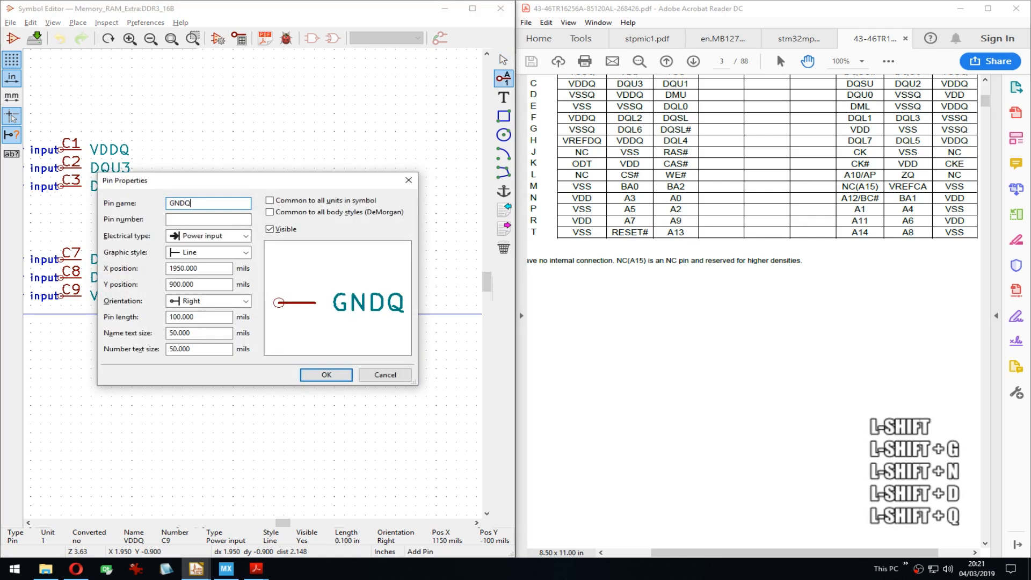
pyautogui.press('Tab')
pyautogui.write('D1')
pyautogui.press('Return')
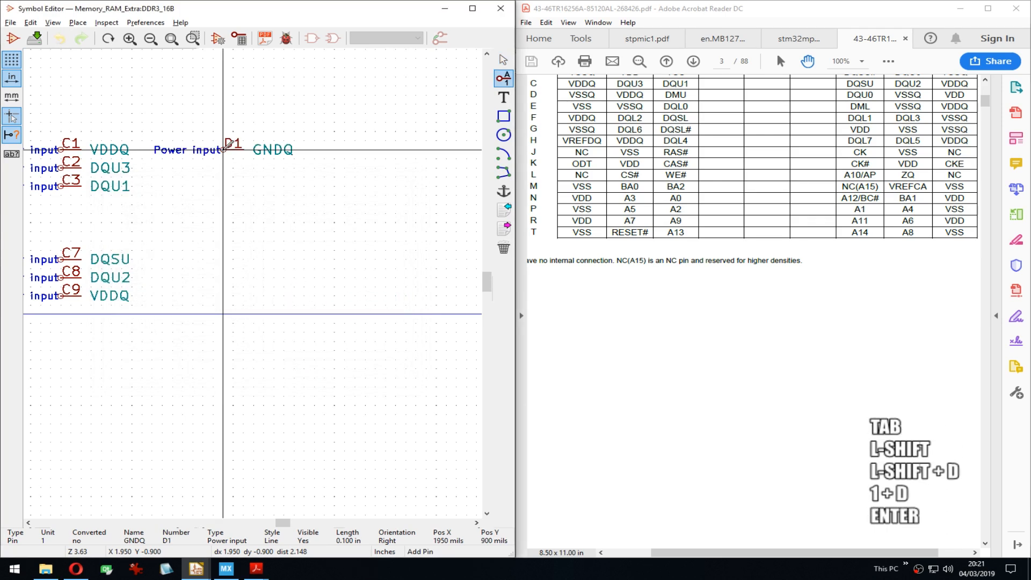
pyautogui.click(226, 149)
pyautogui.press('Insert')
pyautogui.press('Insert')
pyautogui.press('Insert')
pyautogui.press('Insert')
pyautogui.press('Insert')
pyautogui.press('Insert')
pyautogui.press('Insert')
pyautogui.press('Insert')
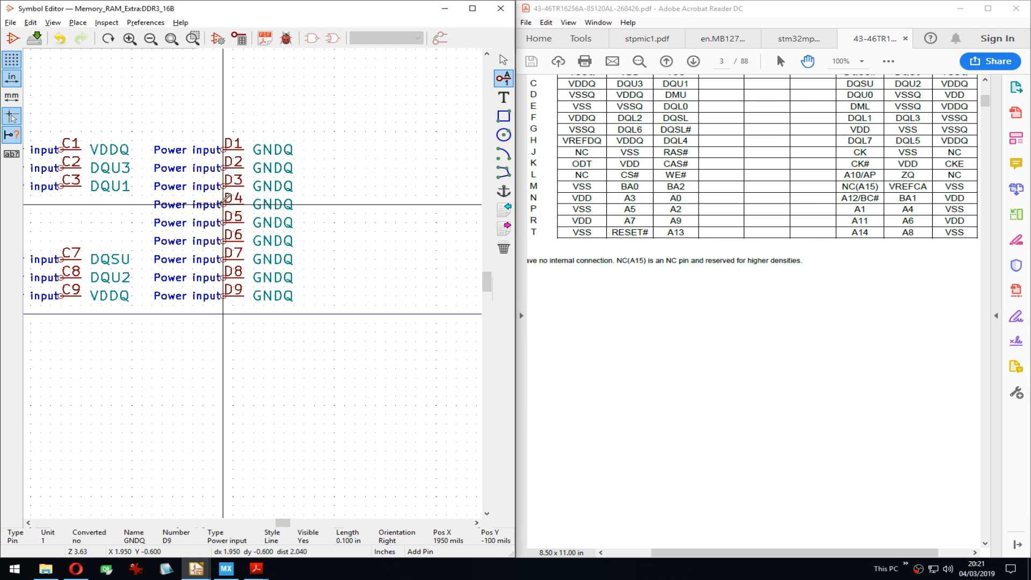
pyautogui.press('Delete')
pyautogui.press('Delete')
pyautogui.press('Delete')
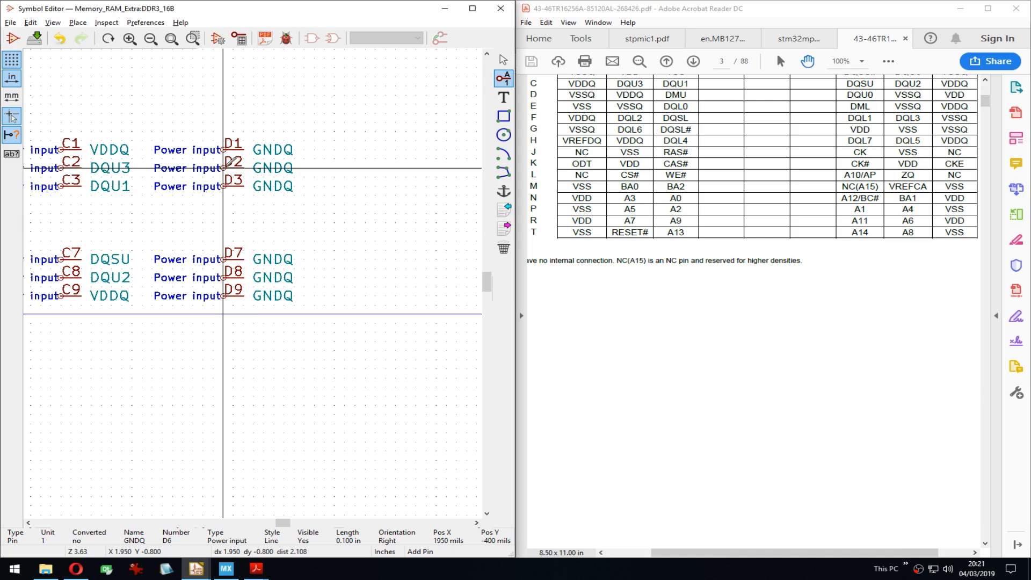
pyautogui.middleClick(775, 302)
pyautogui.scroll(1, 776, 303)
pyautogui.scroll(-1, 769, 304)
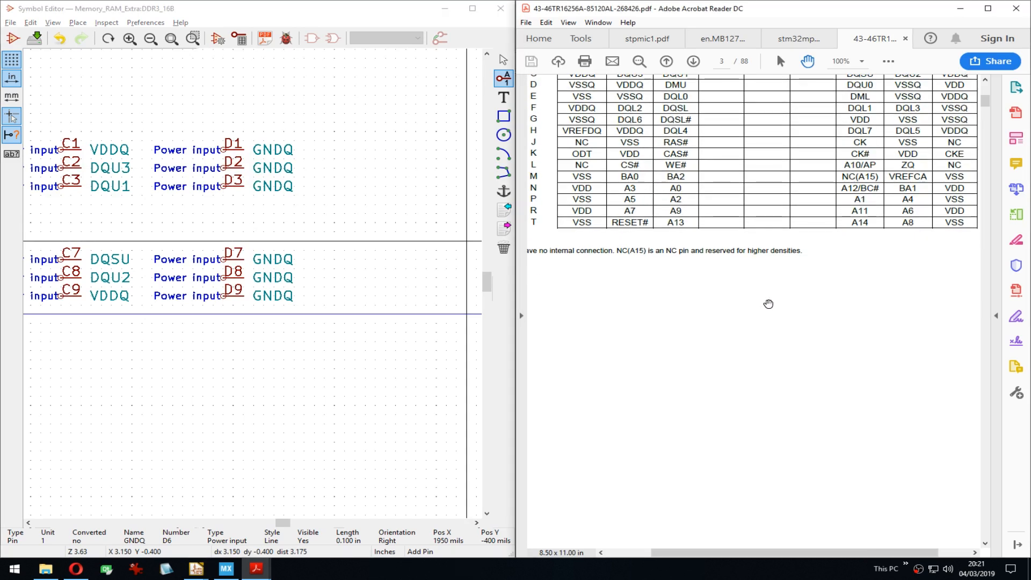
pyautogui.moveTo(765, 302); pyautogui.dragTo(763, 299)
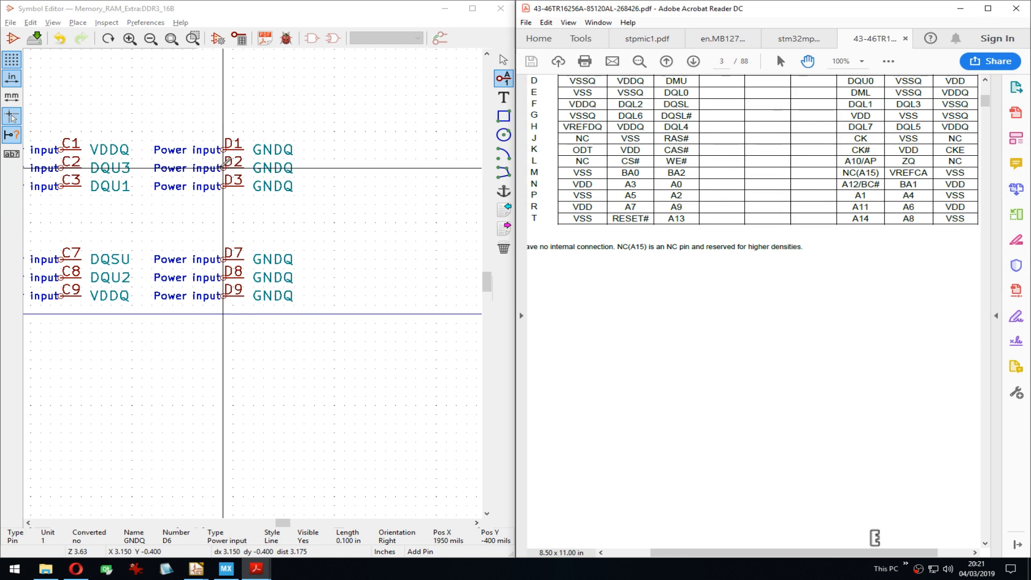
# Step: Rename pin D2 from GNDQ to VDDQ and pin D3 to DMU
pyautogui.press('Escape')
pyautogui.click(226, 166)
pyautogui.write('e')
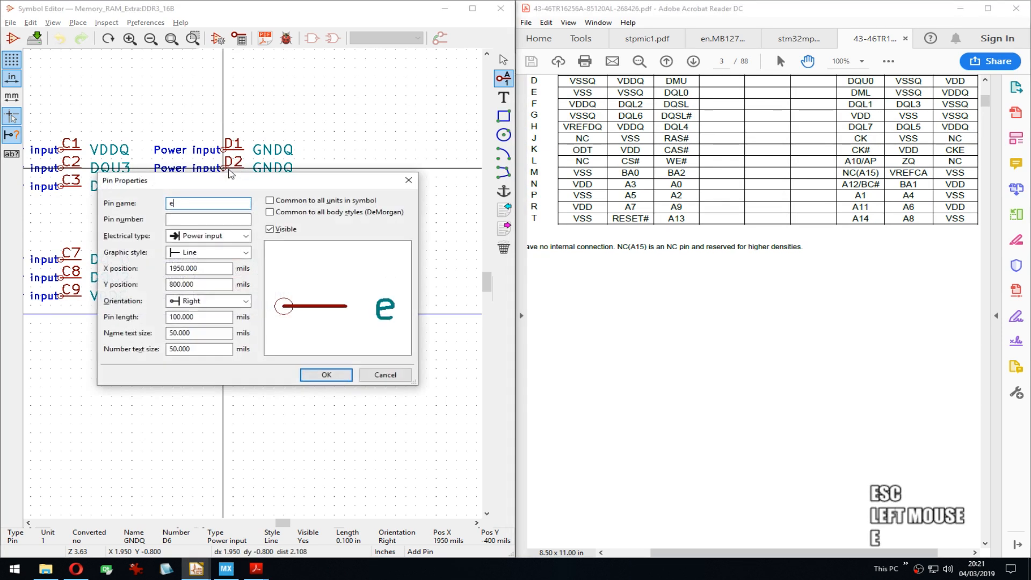
pyautogui.press('Escape')
pyautogui.press('e')
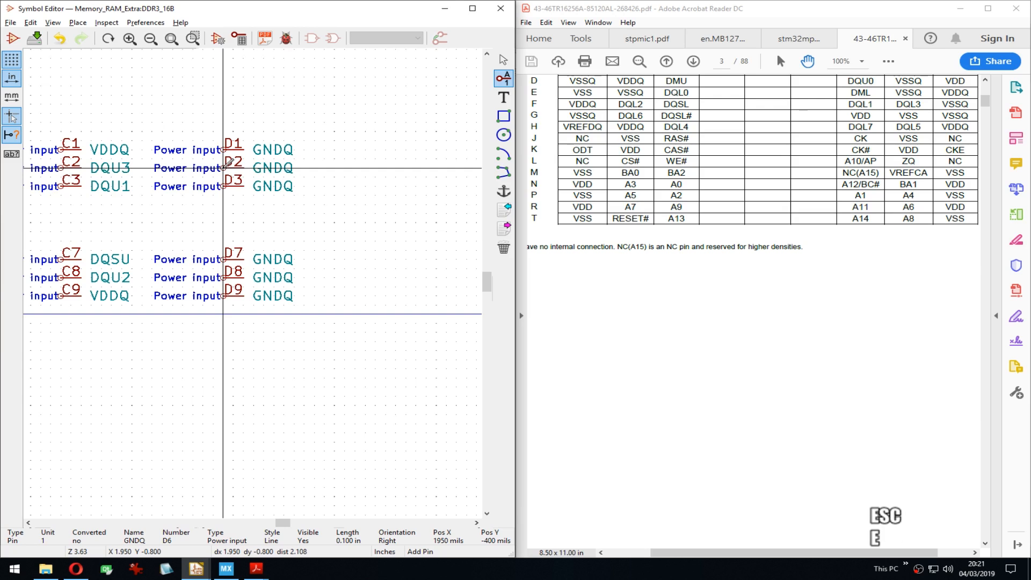
pyautogui.hotkey('ctrl', 'a')
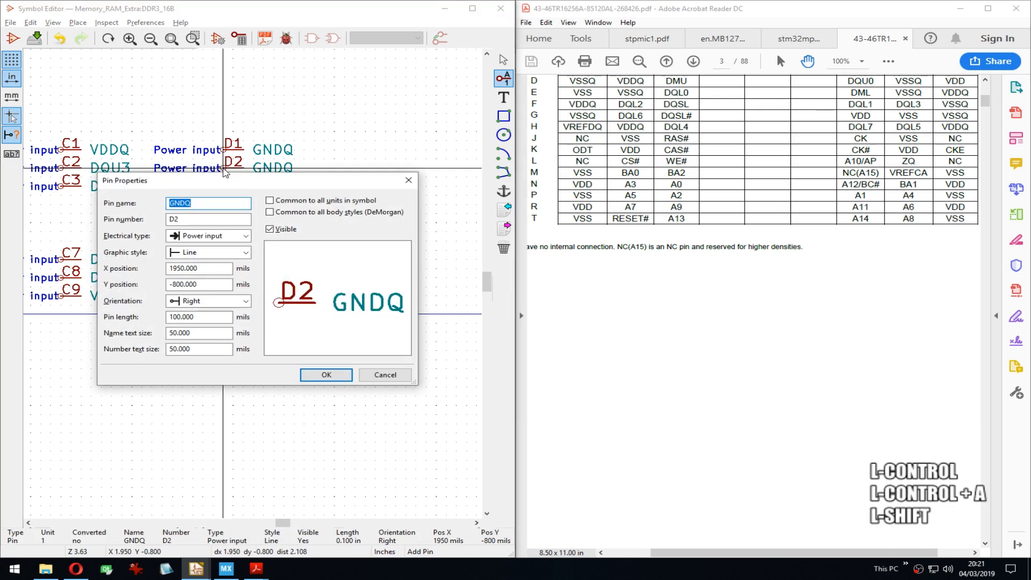
pyautogui.write('VDDQ')
pyautogui.press('Return')
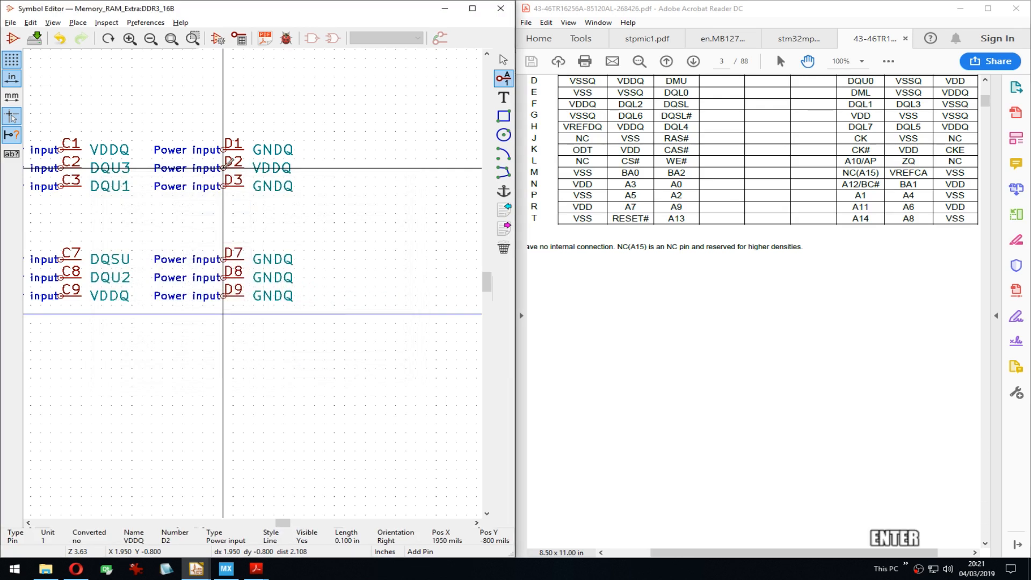
pyautogui.press('Down')
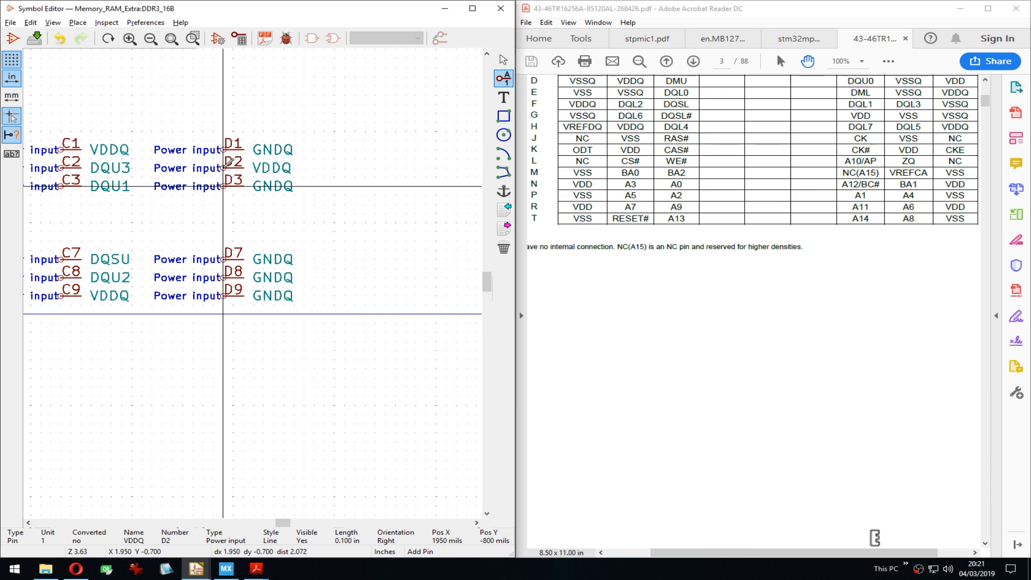
pyautogui.write('eDMU')
pyautogui.press('Delete')
pyautogui.press('Delete')
pyautogui.press('Delete')
pyautogui.press('Delete')
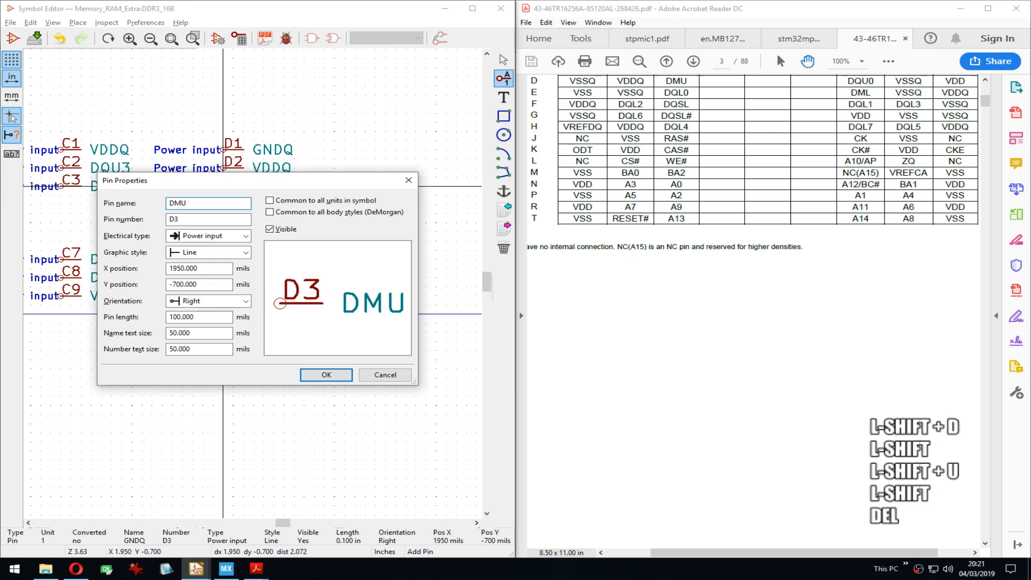
pyautogui.press('Return')
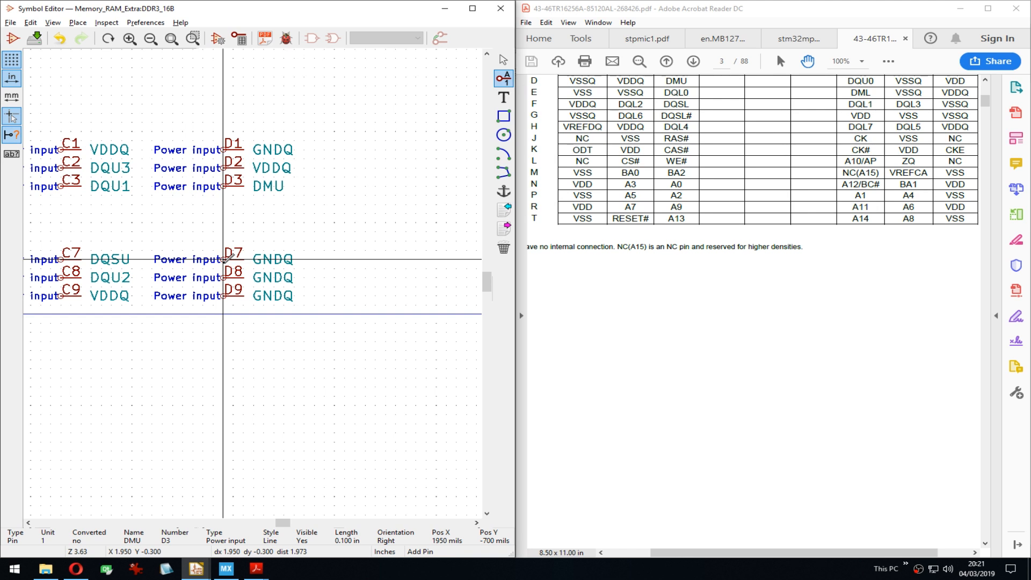
# Step: Rename pin D7 to DQU0 and pin D9 to VDD, leaving D8 as GNDQ
pyautogui.doubleClick(224, 258)
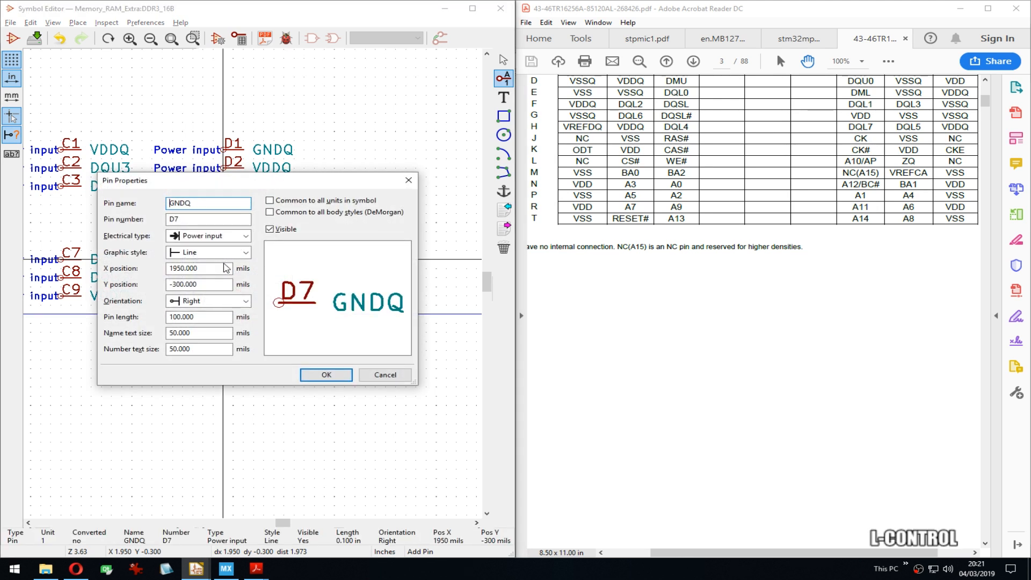
pyautogui.press('Delete')
pyautogui.press('Delete')
pyautogui.press('Delete')
pyautogui.press('Delete')
pyautogui.write('DQU')
pyautogui.write('0')
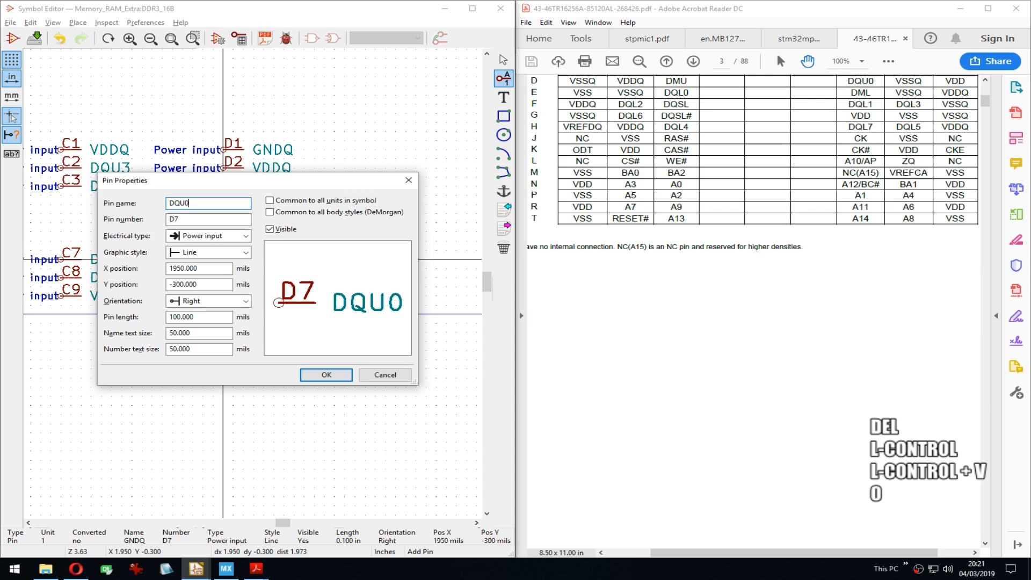
pyautogui.press('Return')
pyautogui.press('Down')
pyautogui.press('e')
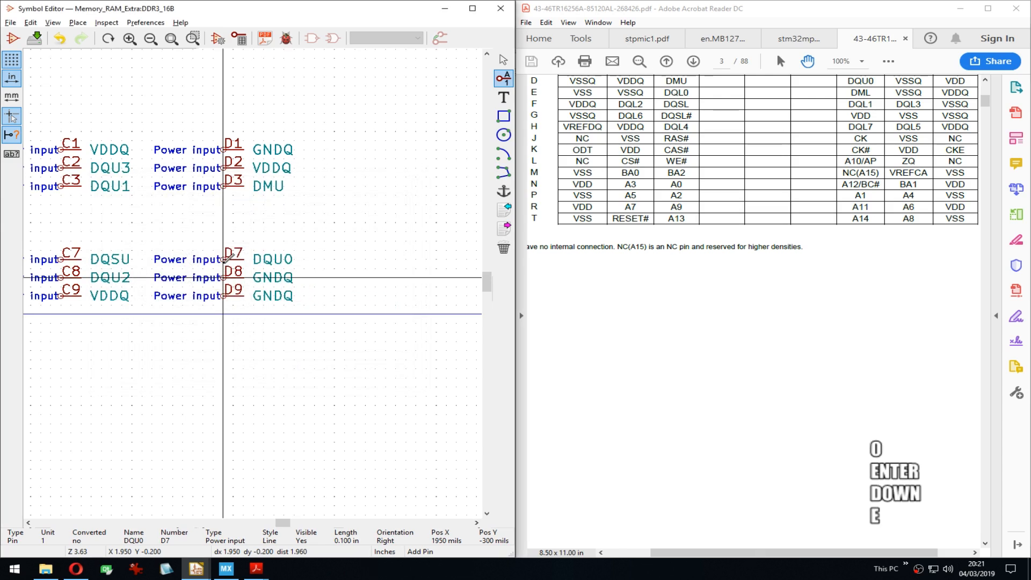
pyautogui.press('Escape')
pyautogui.press('Down')
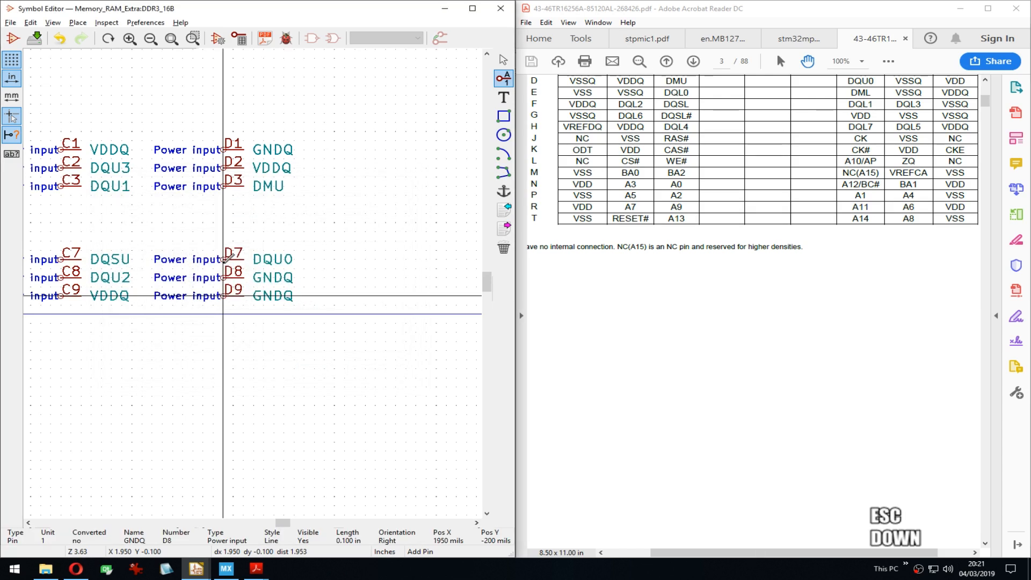
pyautogui.press('e')
pyautogui.hotkey('ctrl', 'a')
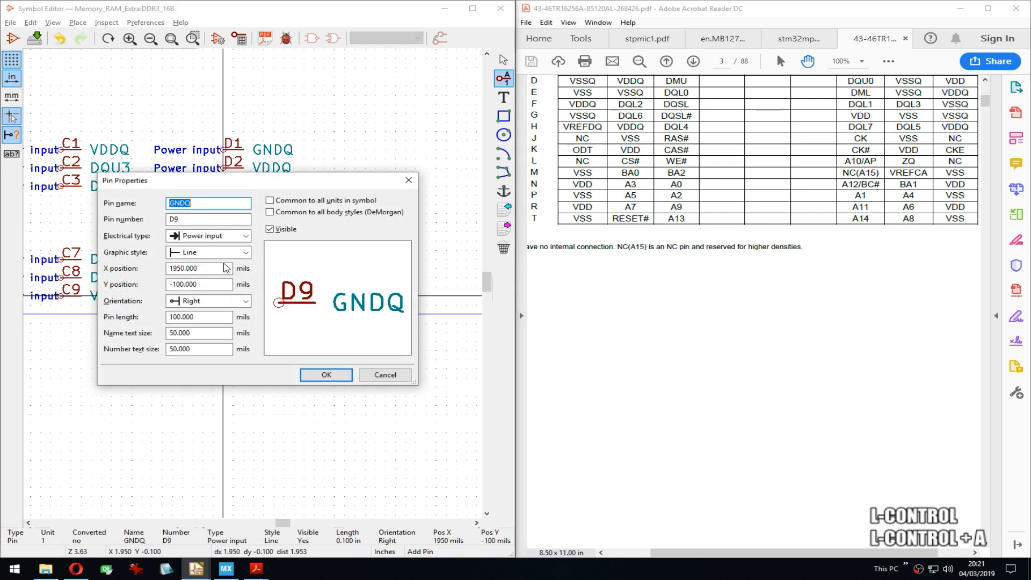
pyautogui.press('shift')
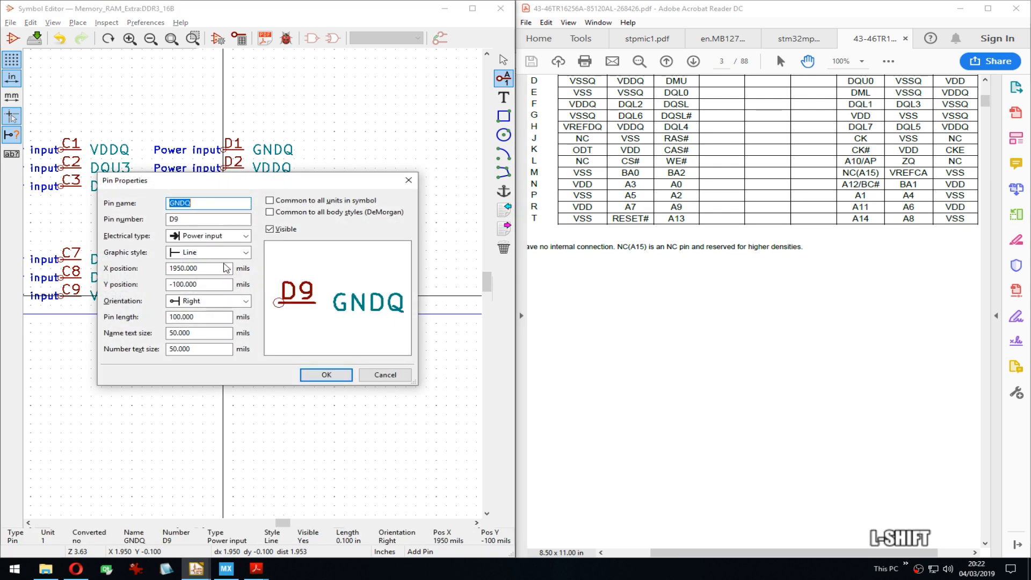
pyautogui.write('VDD')
pyautogui.press('Return')
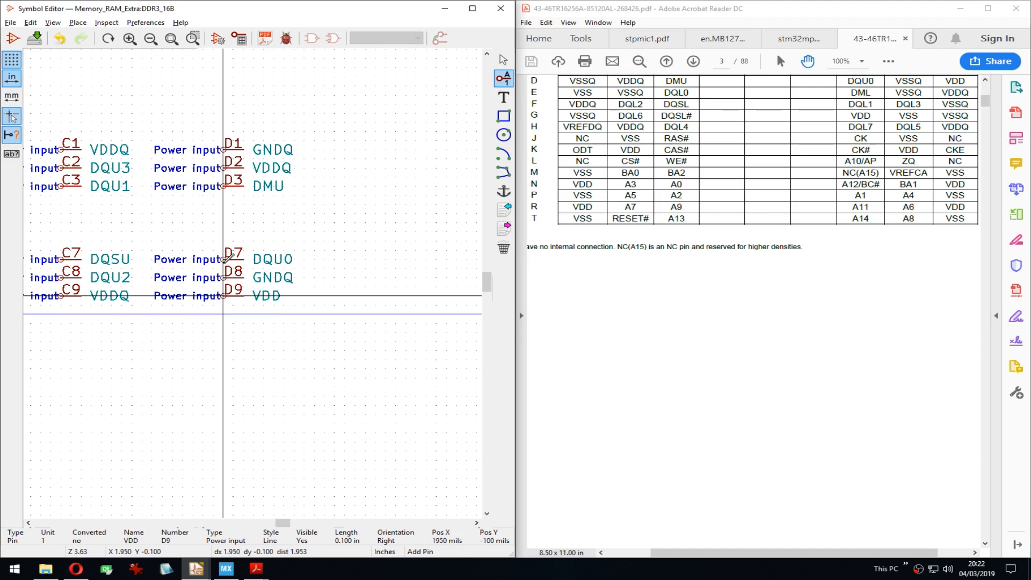
# Step: Box-select pins A7–A9 and B7–B9 and drop them one grid step lower
pyautogui.moveTo(341, 246); pyautogui.dragTo(322, 258, button='middle')
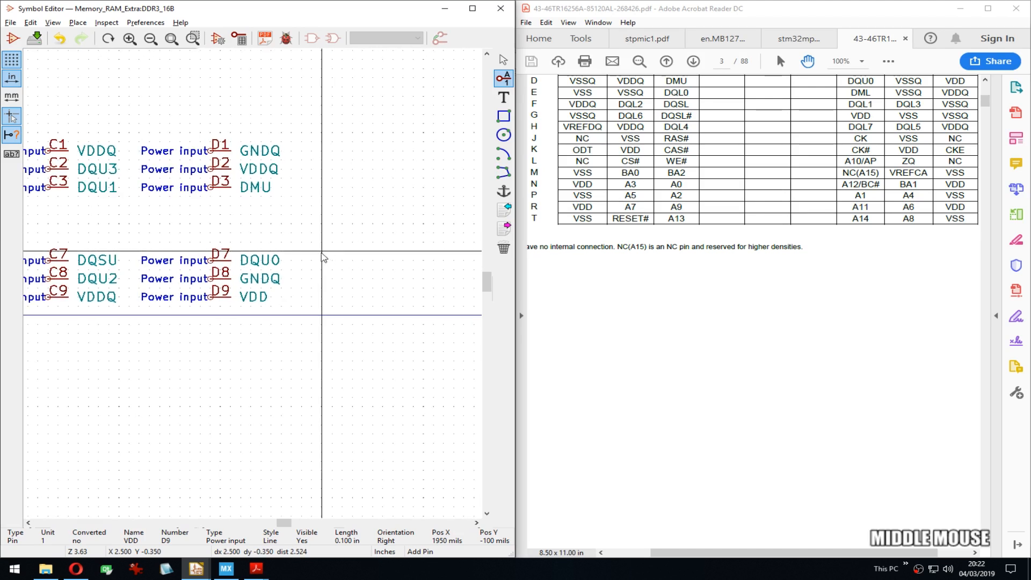
pyautogui.moveTo(124, 240); pyautogui.dragTo(413, 234, button='middle')
pyautogui.moveTo(207, 295); pyautogui.dragTo(377, 290, button='middle')
pyautogui.moveTo(385, 299); pyautogui.dragTo(161, 196)
pyautogui.click(164, 240)
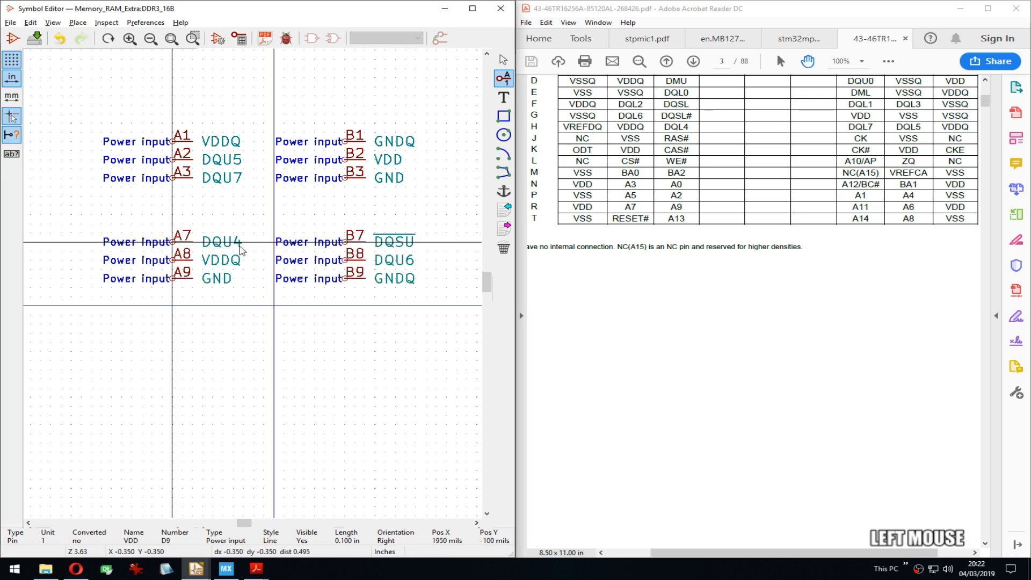
pyautogui.moveTo(364, 241); pyautogui.dragTo(317, 224, button='middle')
pyautogui.moveTo(107, 216); pyautogui.dragTo(318, 267)
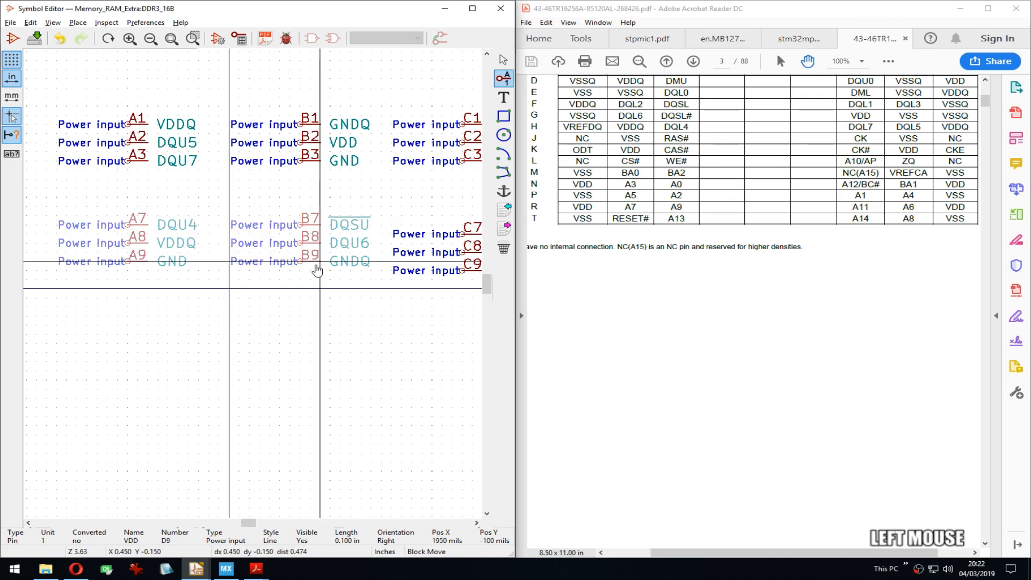
pyautogui.click(319, 274)
# Step: Pan across the symbol to check the A–D rows now line up
pyautogui.moveTo(453, 221); pyautogui.dragTo(186, 207, button='middle')
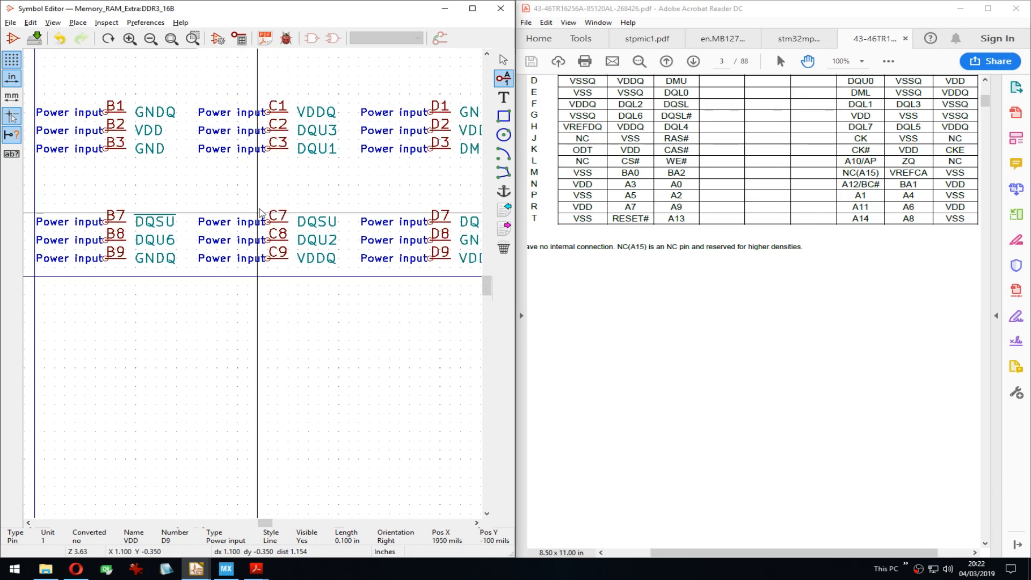
pyautogui.moveTo(435, 203); pyautogui.dragTo(231, 195, button='middle')
pyautogui.moveTo(372, 200); pyautogui.dragTo(435, 199, button='middle')
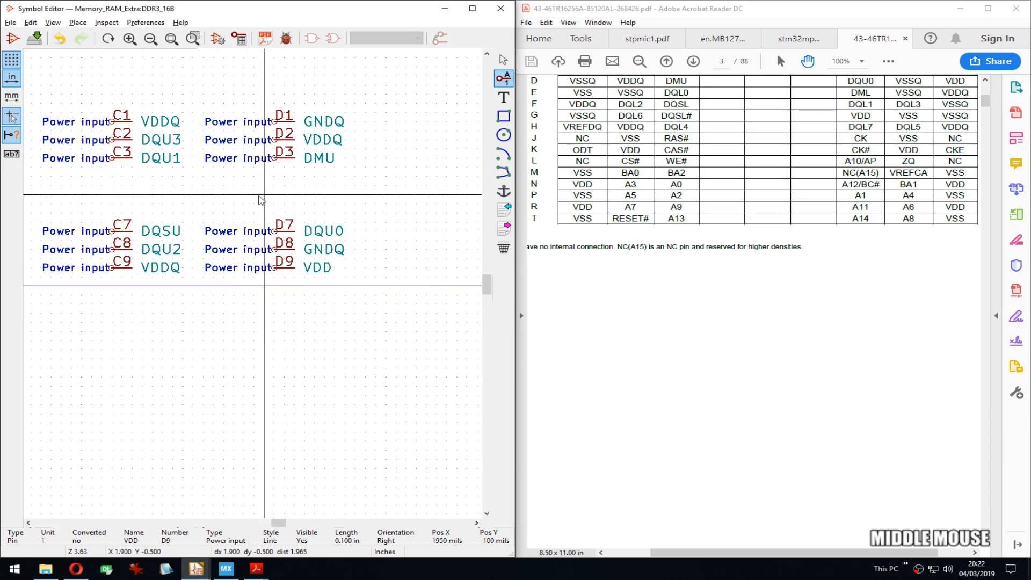
pyautogui.moveTo(176, 194); pyautogui.dragTo(198, 187, button='middle')
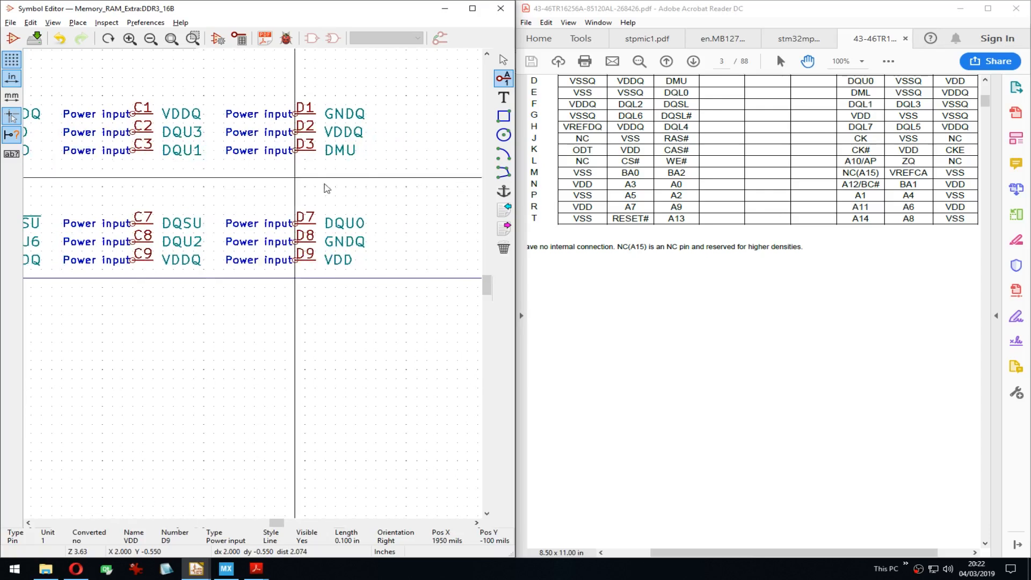
pyautogui.moveTo(360, 188); pyautogui.dragTo(184, 188, button='middle')
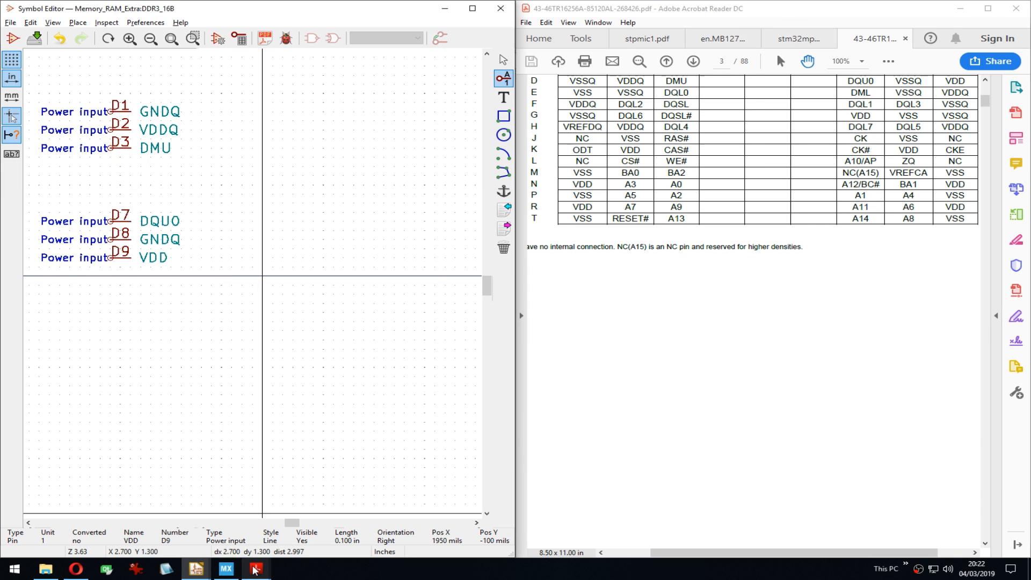
# Step: Bring the board schematic PDF forward and pan to the top of the U5 chip
pyautogui.moveTo(254, 571)
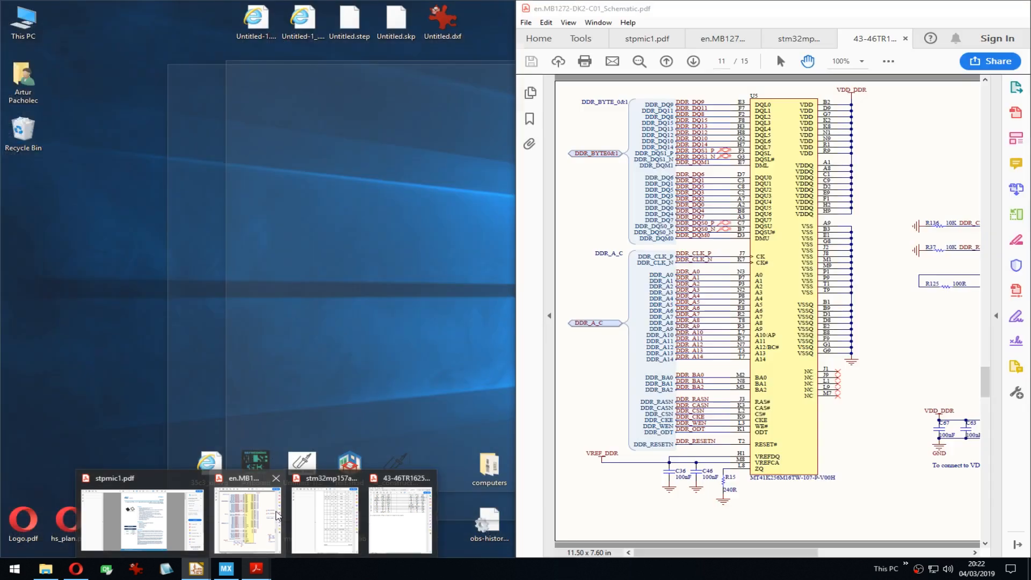
pyautogui.click(277, 515)
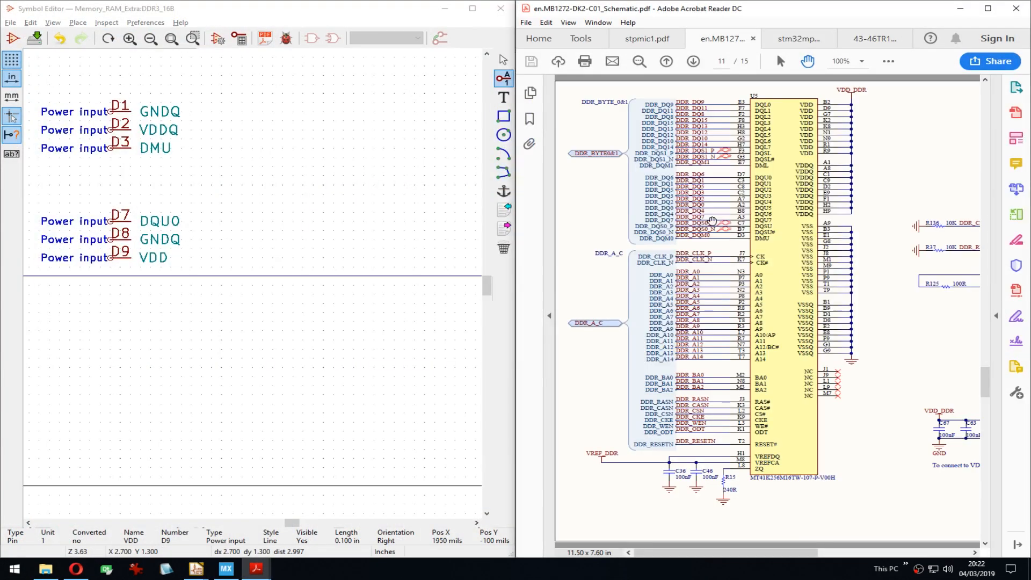
pyautogui.click(592, 201)
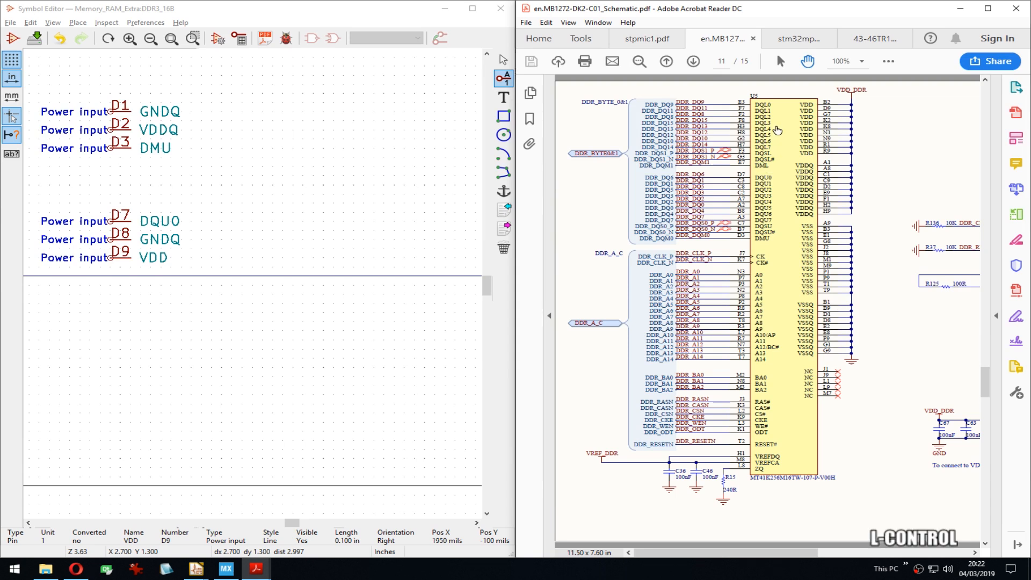
pyautogui.keyDown('ctrl'); pyautogui.scroll(2, 780, 143); pyautogui.keyUp('ctrl')
pyautogui.moveTo(932, 152); pyautogui.dragTo(929, 200)
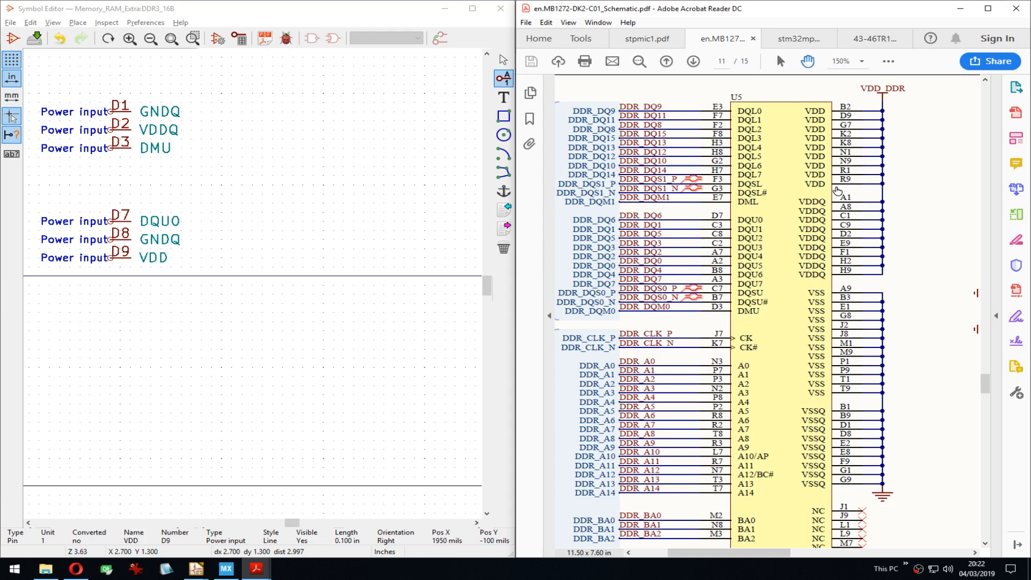
pyautogui.moveTo(254, 269); pyautogui.dragTo(385, 307, button='middle')
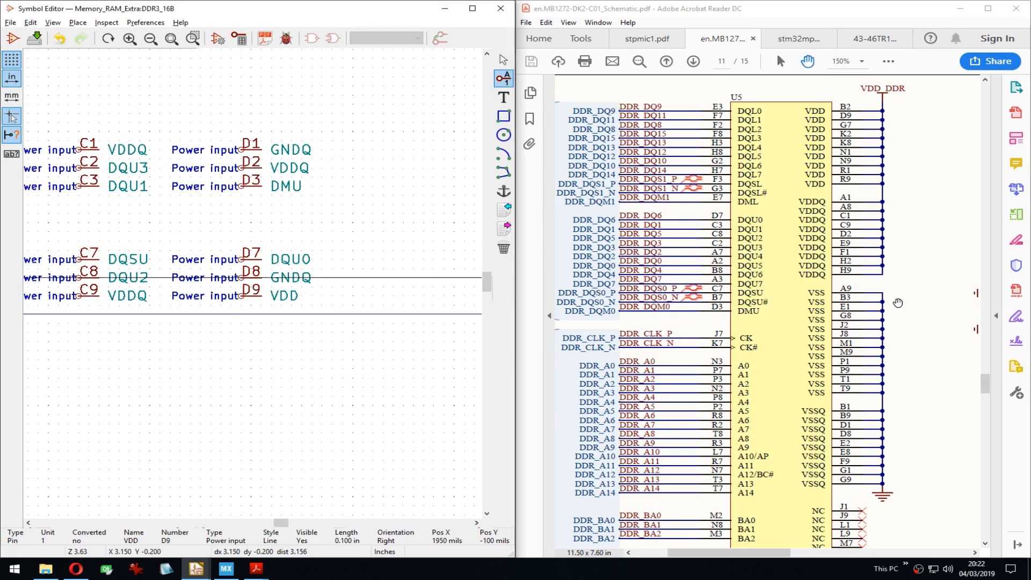
# Step: Scroll through U5 to show its DQ data and VDD supply pins beside the symbol
pyautogui.scroll(-4, 908, 290)
pyautogui.click(915, 170)
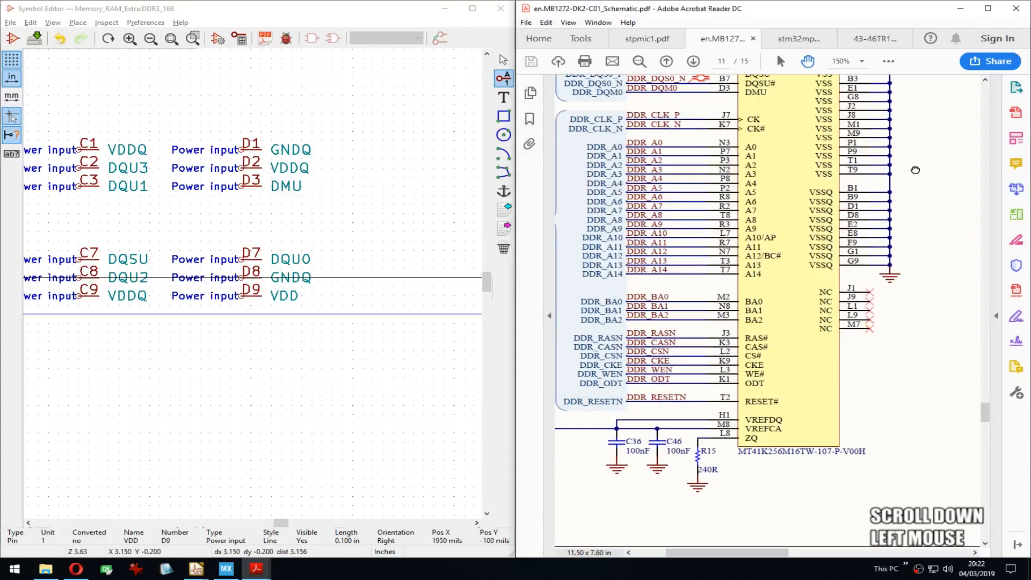
pyautogui.moveTo(915, 169); pyautogui.dragTo(921, 426)
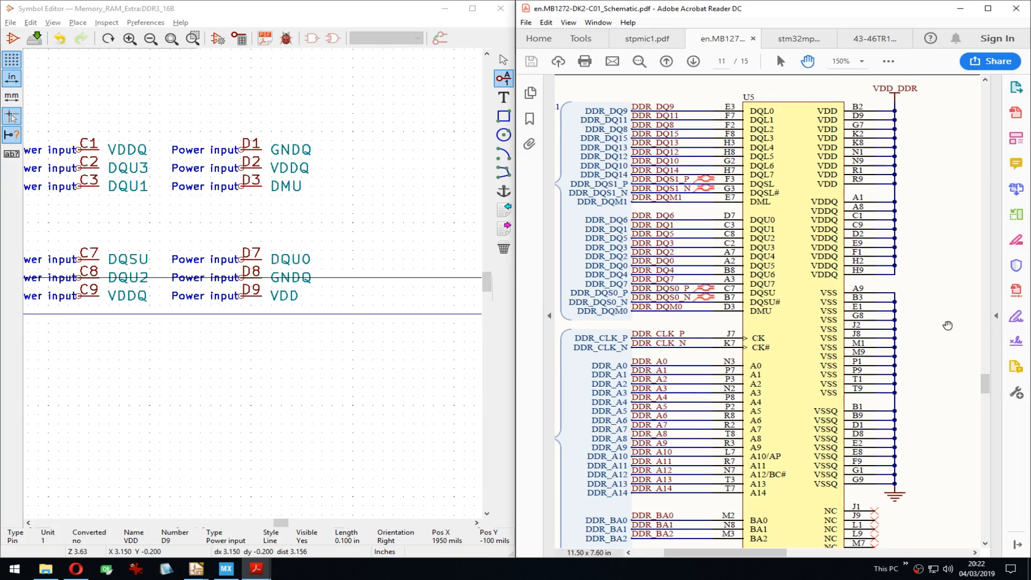
pyautogui.moveTo(947, 325); pyautogui.dragTo(933, 422)
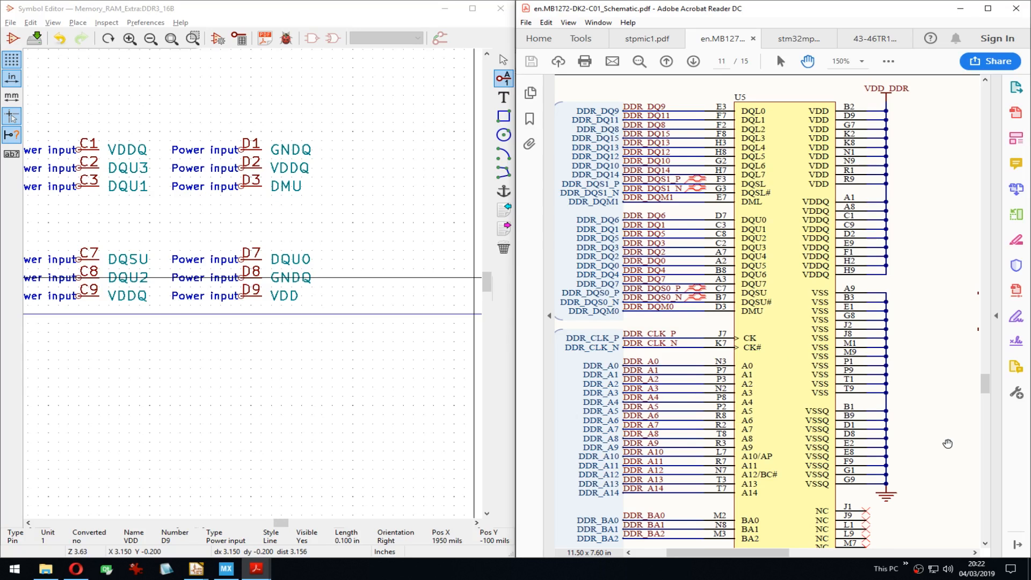
pyautogui.moveTo(948, 443); pyautogui.dragTo(935, 255)
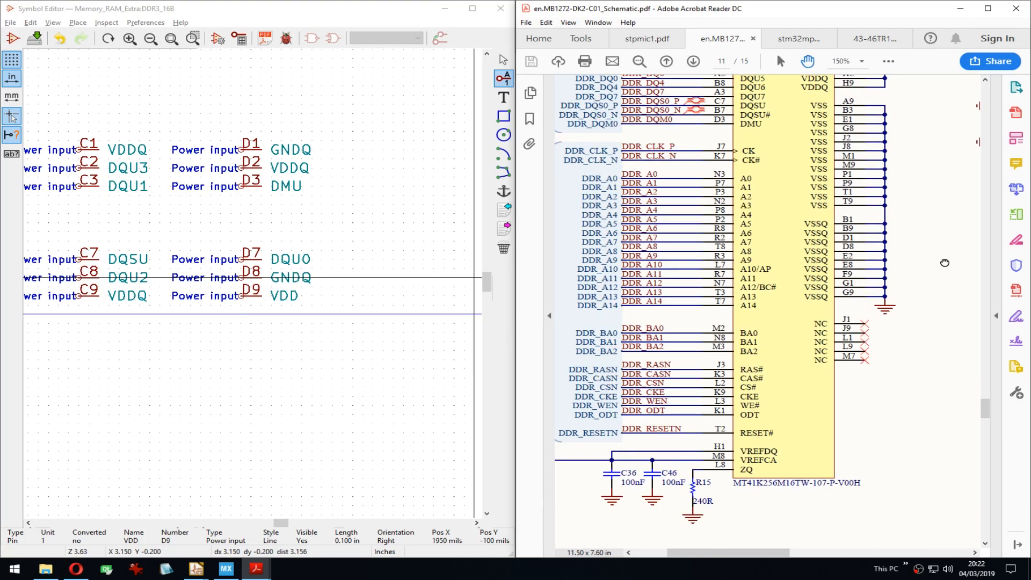
pyautogui.moveTo(945, 261); pyautogui.dragTo(920, 237)
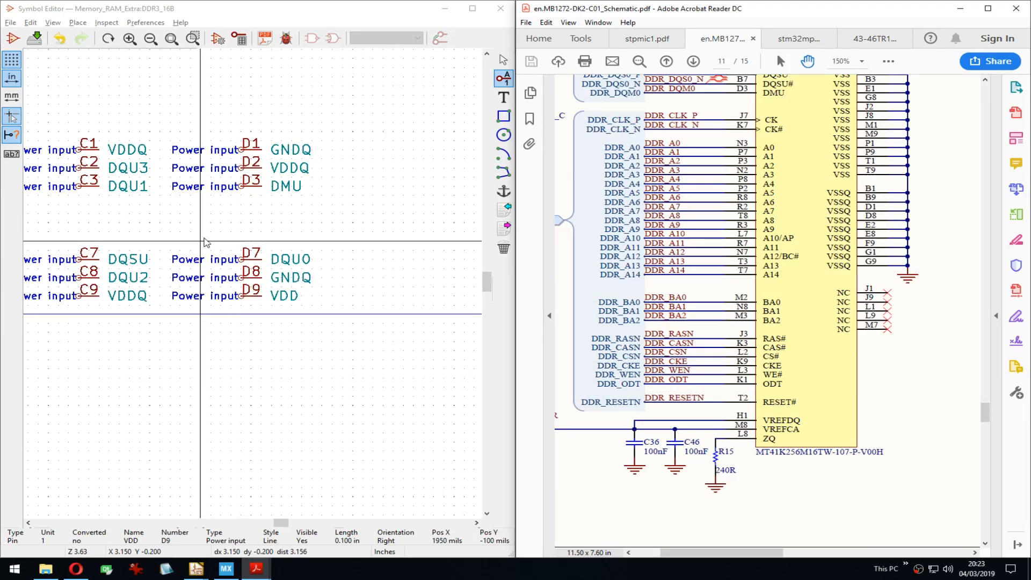
pyautogui.moveTo(919, 156); pyautogui.dragTo(945, 411)
pyautogui.moveTo(184, 235); pyautogui.dragTo(326, 258, button='middle')
# Step: Move VDD pin B2 to the upper right and stack D9 beneath it
pyautogui.scroll(-4, 256, 282)
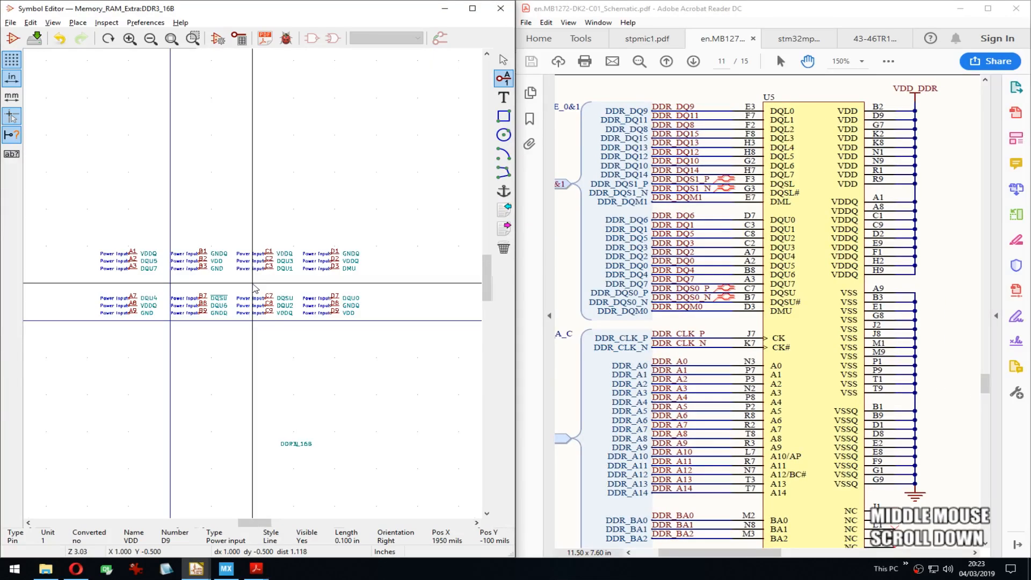
pyautogui.moveTo(236, 279); pyautogui.dragTo(173, 265, button='middle')
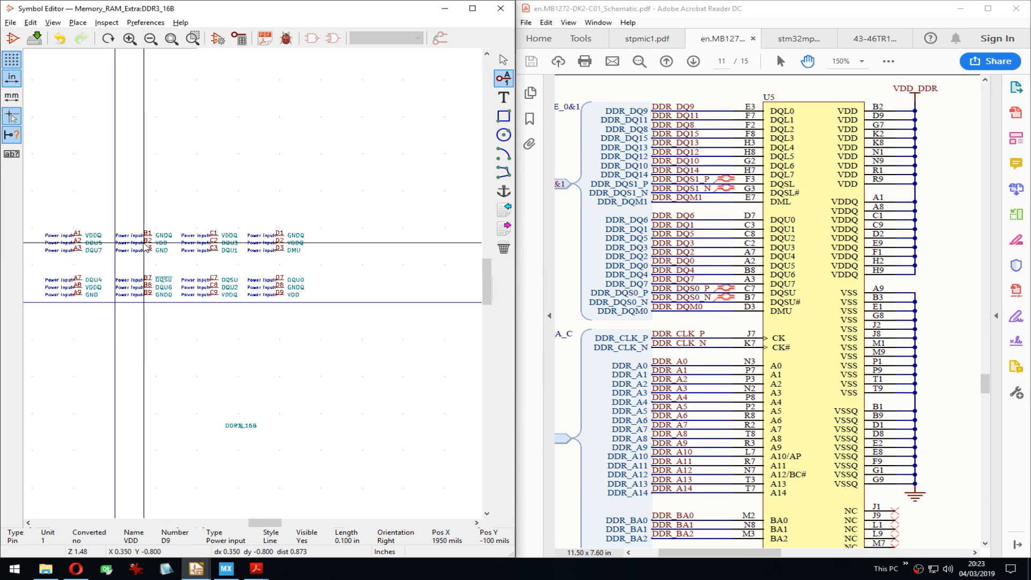
pyautogui.moveTo(146, 243); pyautogui.dragTo(398, 135)
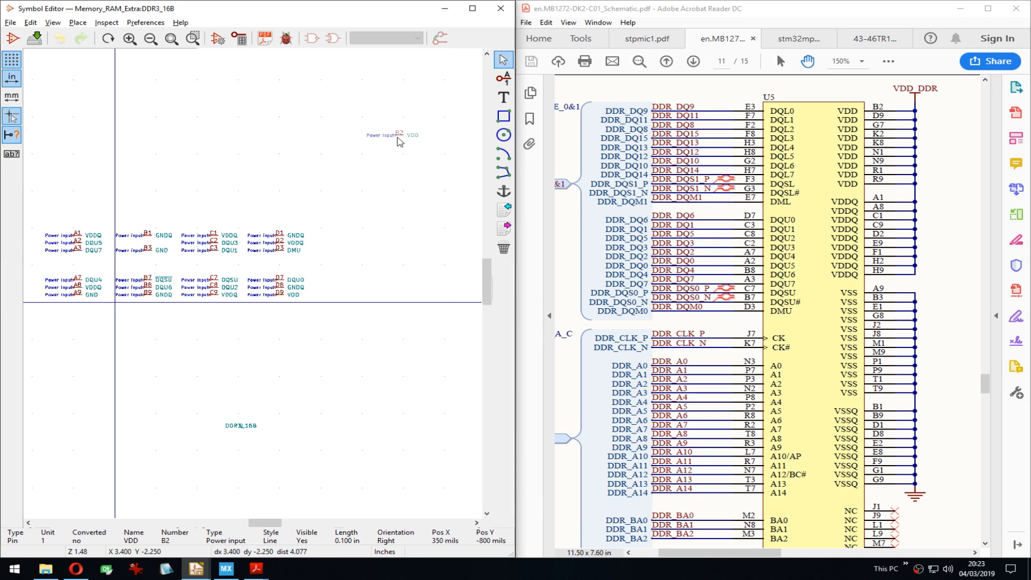
pyautogui.middleClick(236, 293)
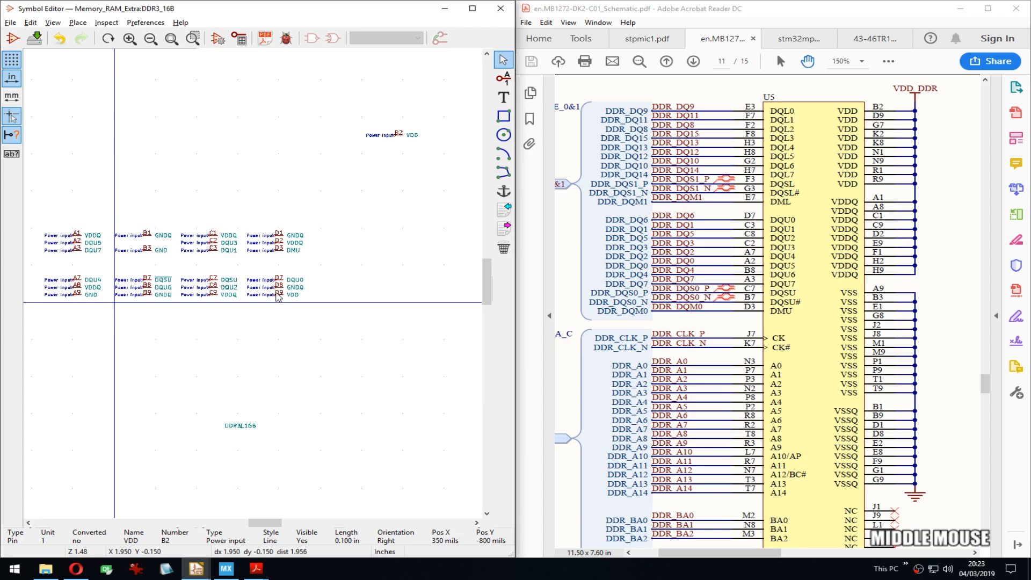
pyautogui.press('m')
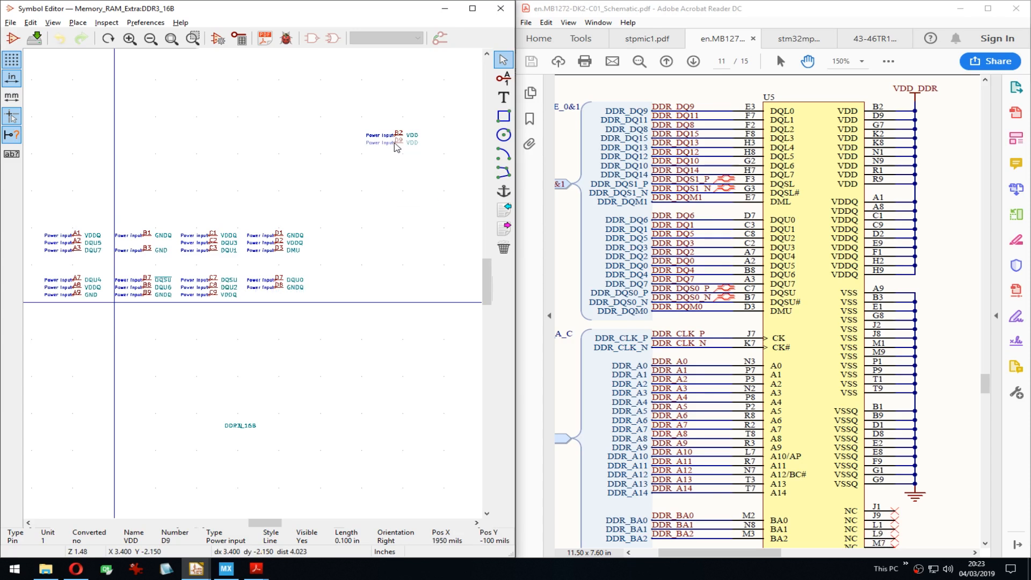
pyautogui.click(396, 147)
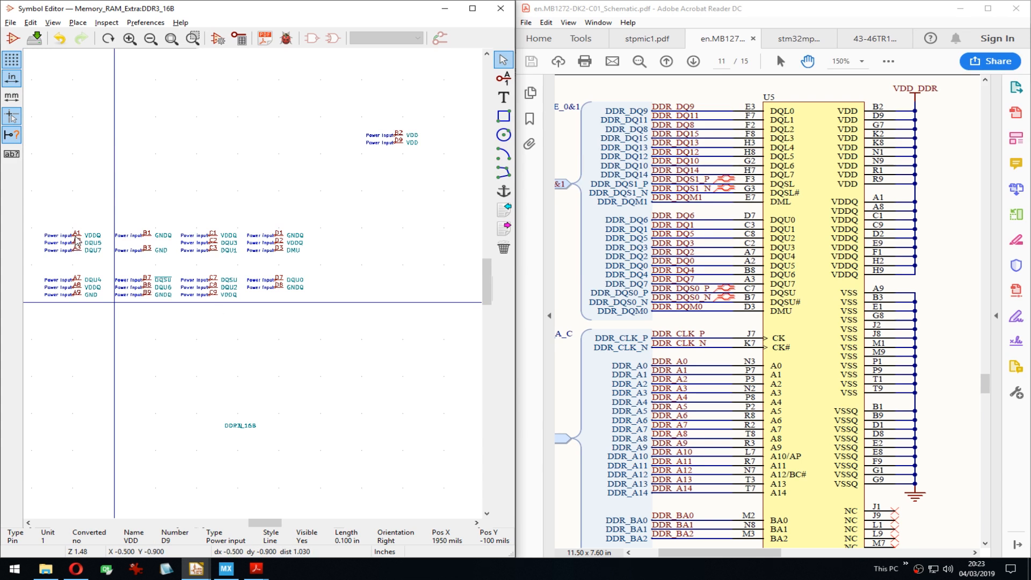
# Step: Stack VDDQ pins A1, A8, C1 and C9 together on the right side
pyautogui.press('m')
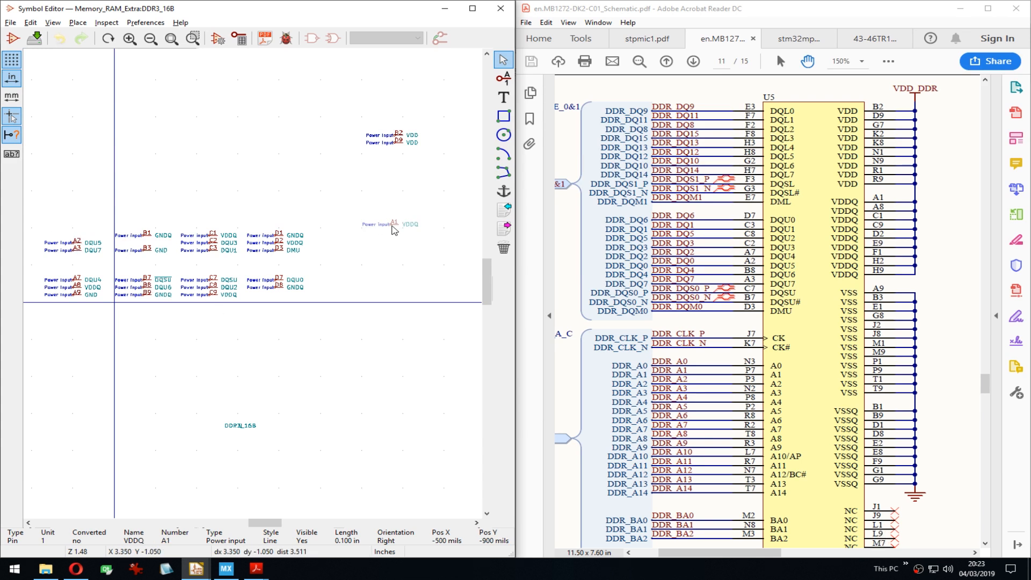
pyautogui.click(394, 230)
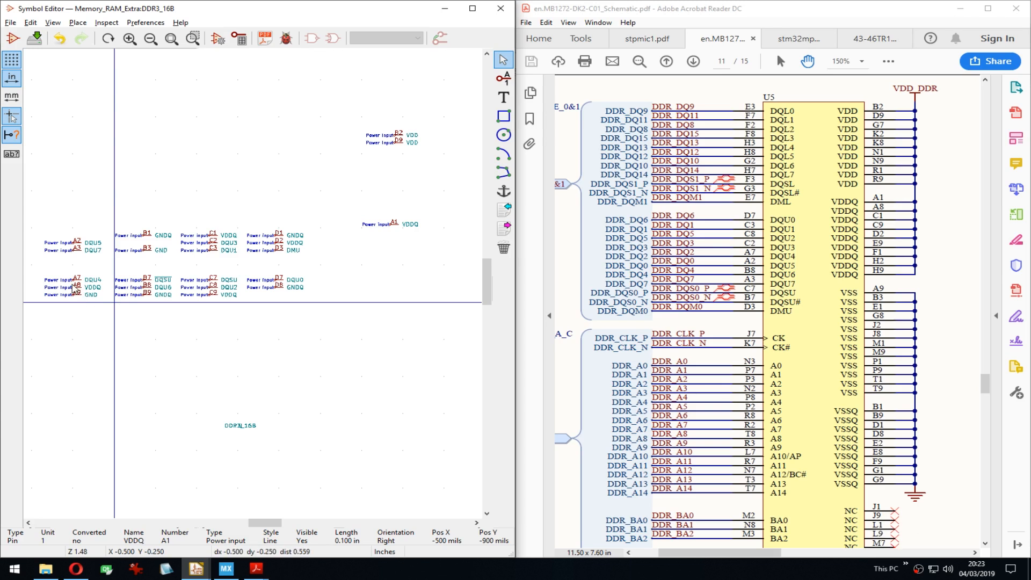
pyautogui.press('m')
pyautogui.click(393, 237)
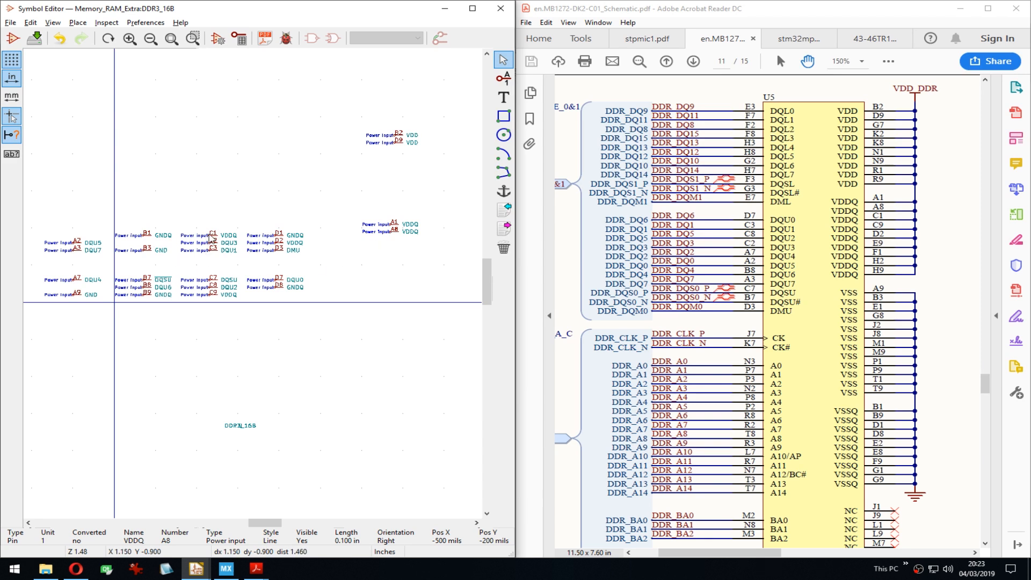
pyautogui.press('m')
pyautogui.click(390, 241)
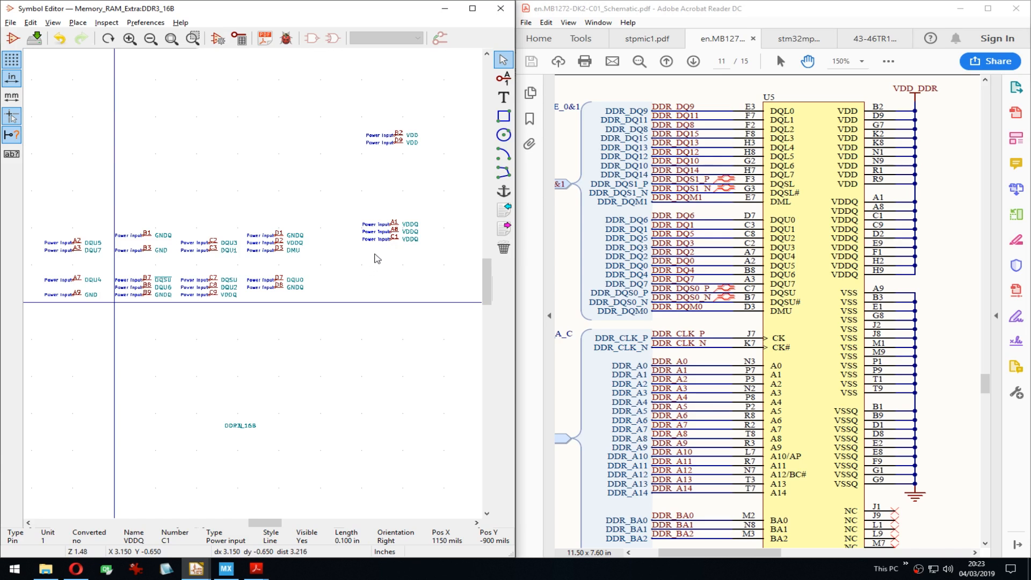
pyautogui.moveTo(377, 258); pyautogui.dragTo(369, 256, button='middle')
pyautogui.press('m')
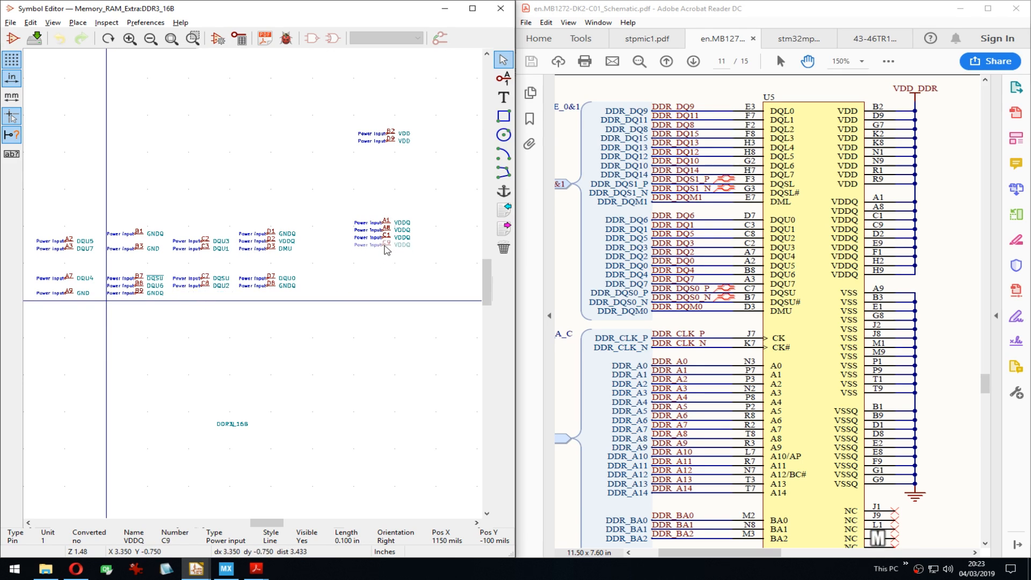
pyautogui.click(386, 251)
# Step: Stack GND pins A9 and B3 together on the right side
pyautogui.moveTo(384, 251); pyautogui.dragTo(382, 227, button='middle')
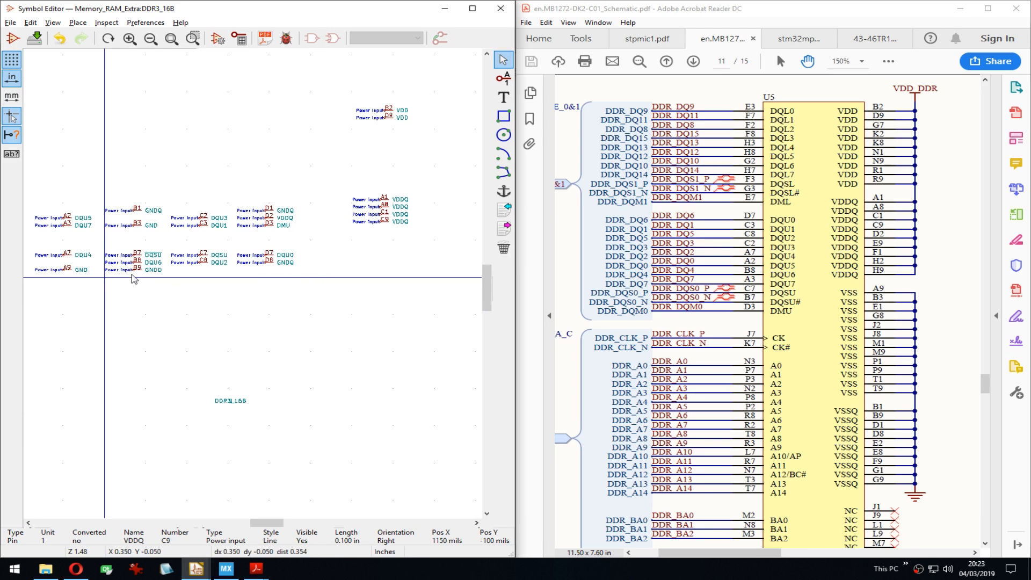
pyautogui.press('m')
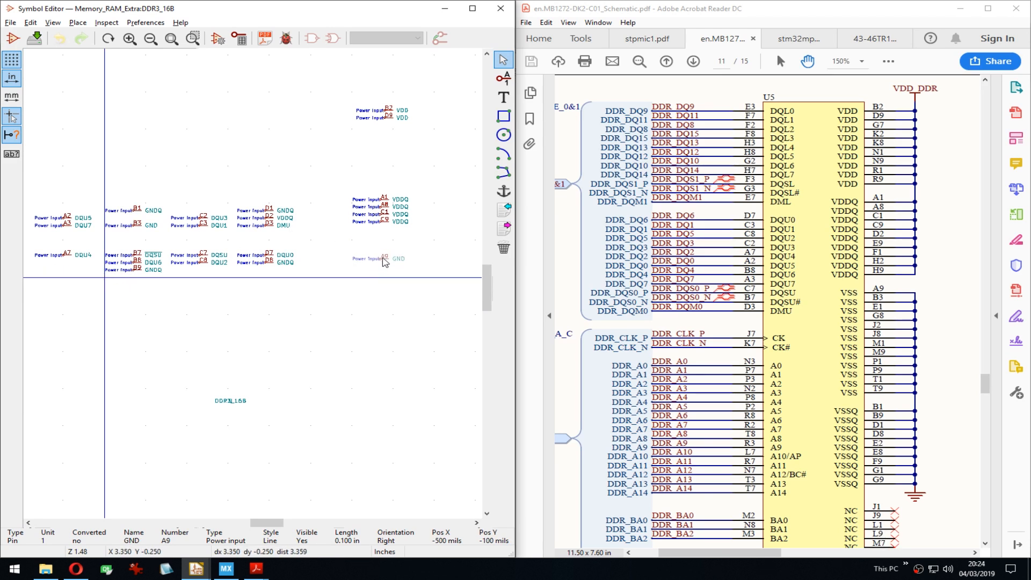
pyautogui.click(381, 281)
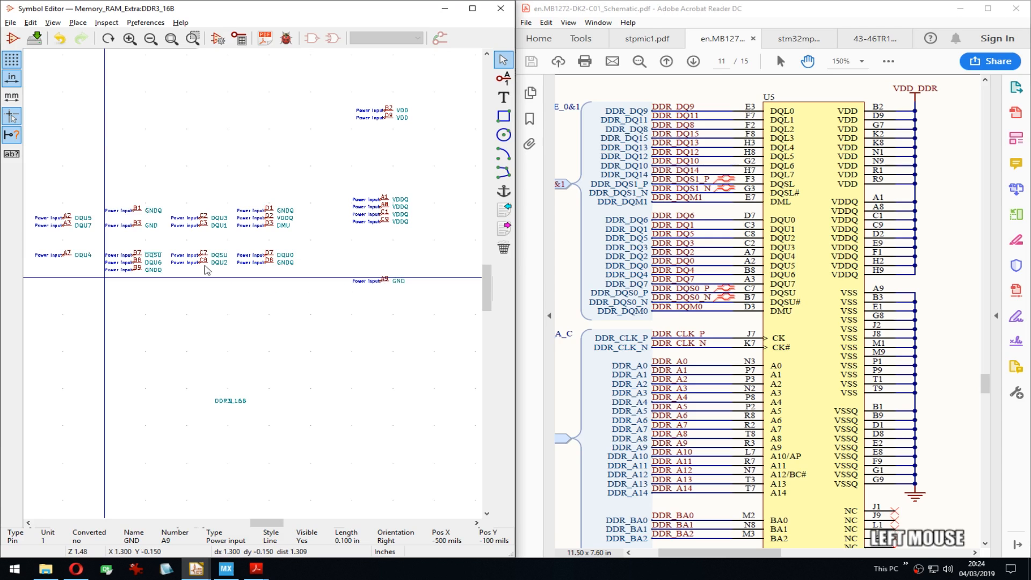
pyautogui.press('m')
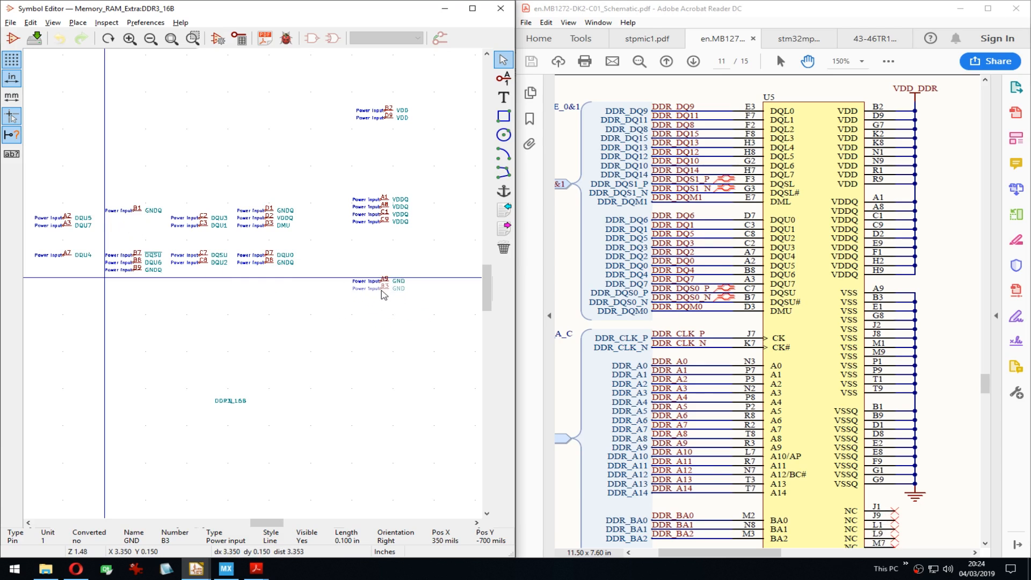
pyautogui.click(382, 295)
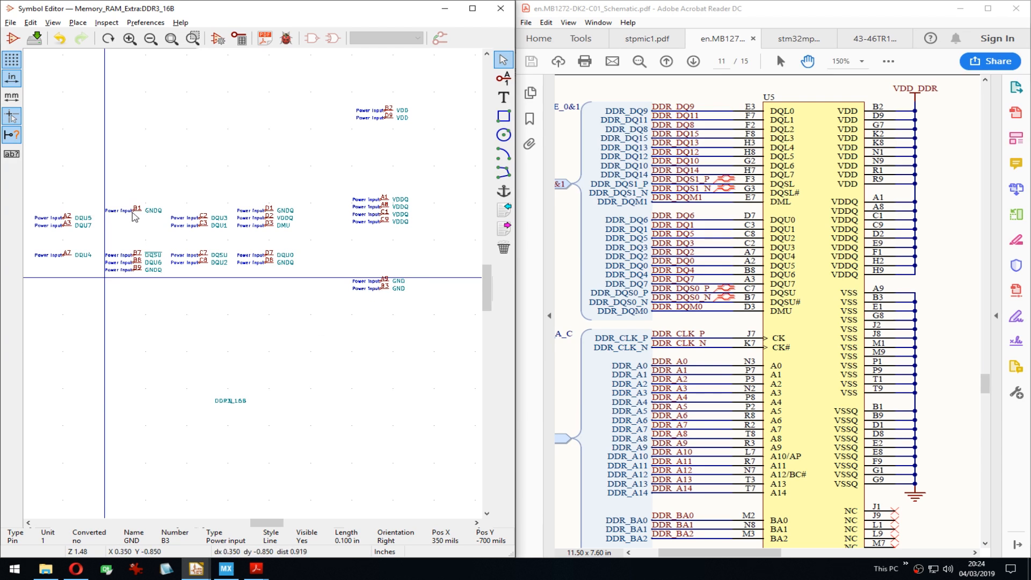
# Step: Stack GNDQ pins B1, B9, D1 and D8 together at the lower right
pyautogui.press('m')
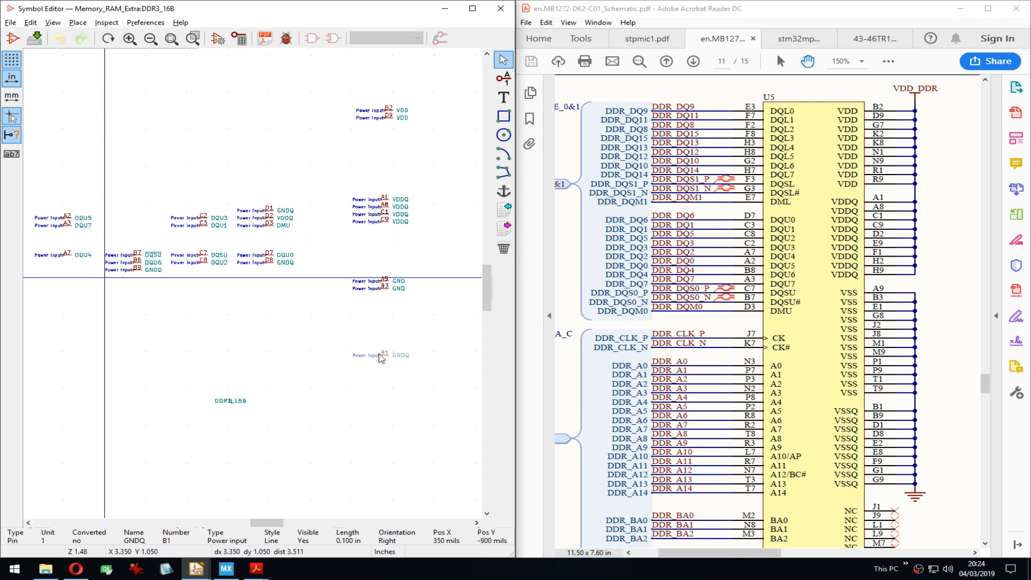
pyautogui.click(378, 357)
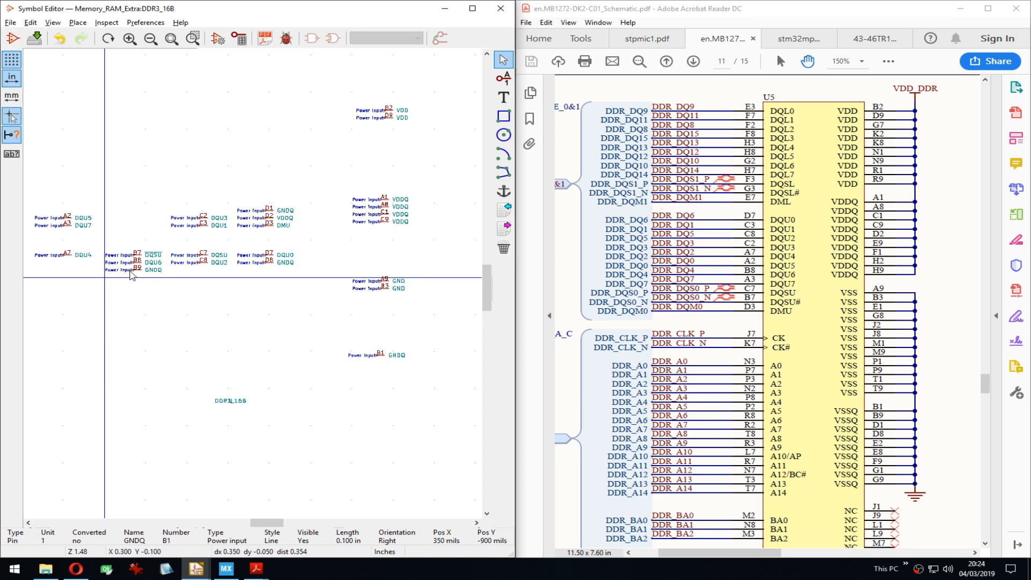
pyautogui.press('m')
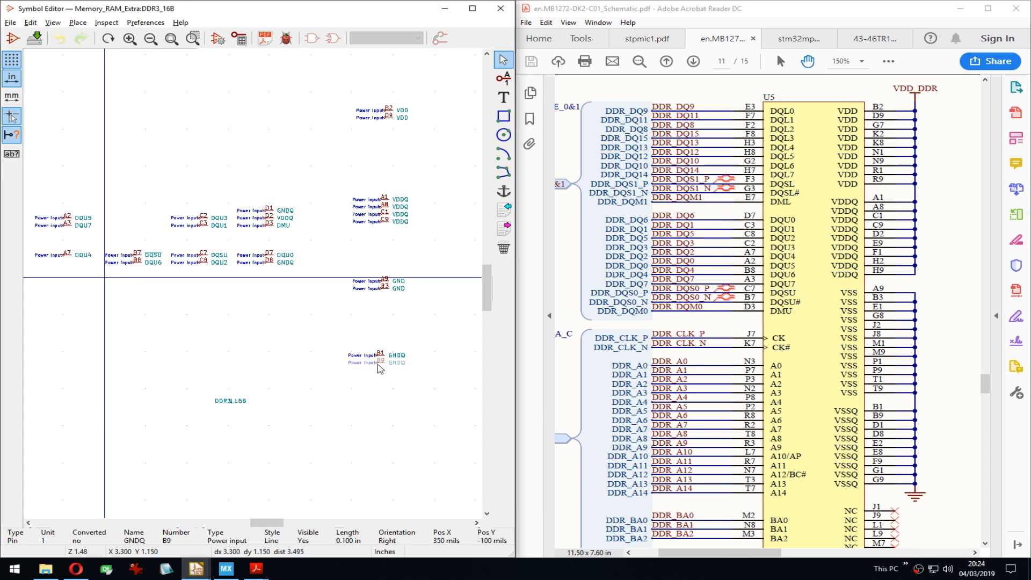
pyautogui.click(378, 364)
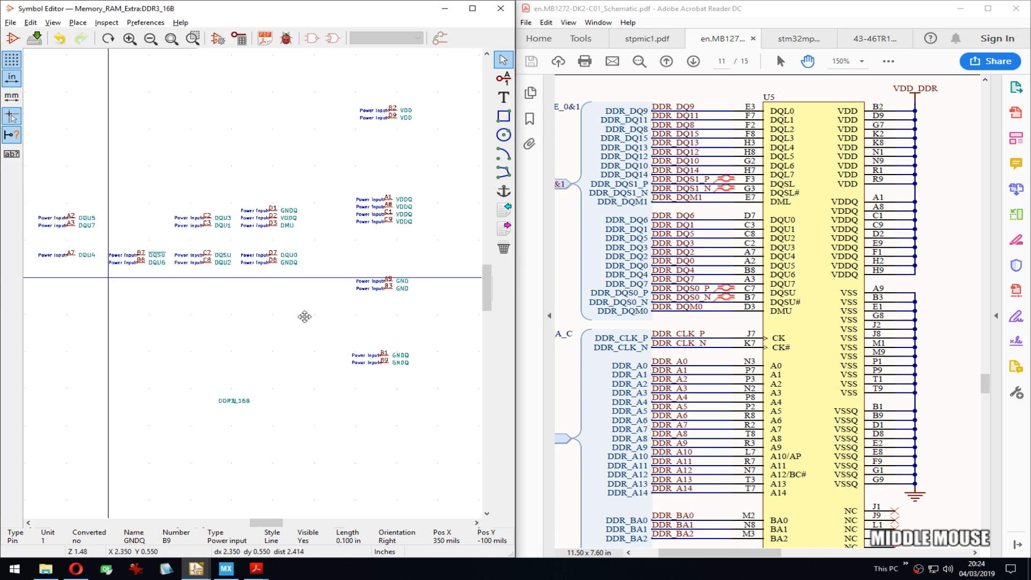
pyautogui.moveTo(302, 317); pyautogui.dragTo(312, 318, button='middle')
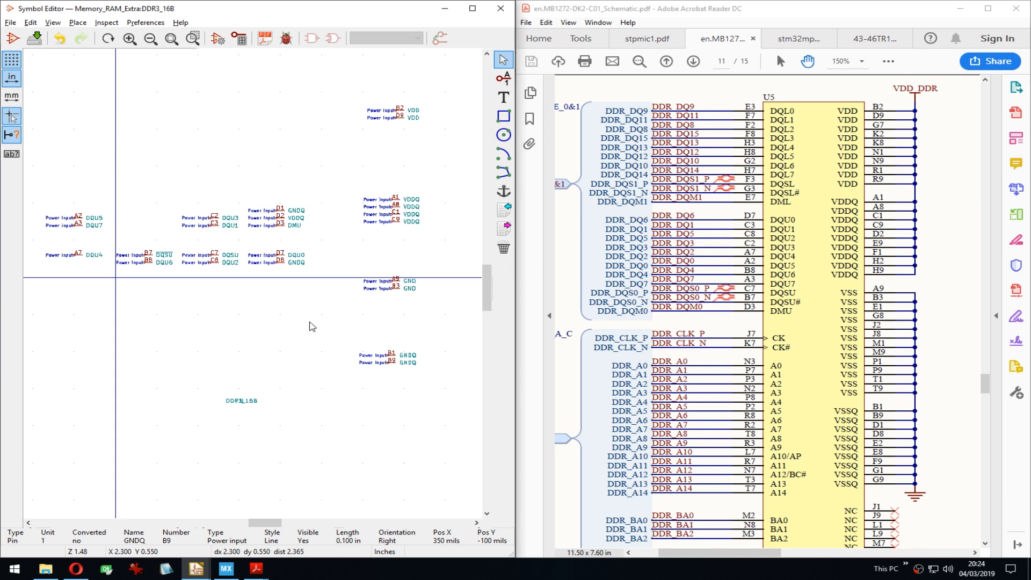
pyautogui.moveTo(317, 331); pyautogui.dragTo(319, 328, button='middle')
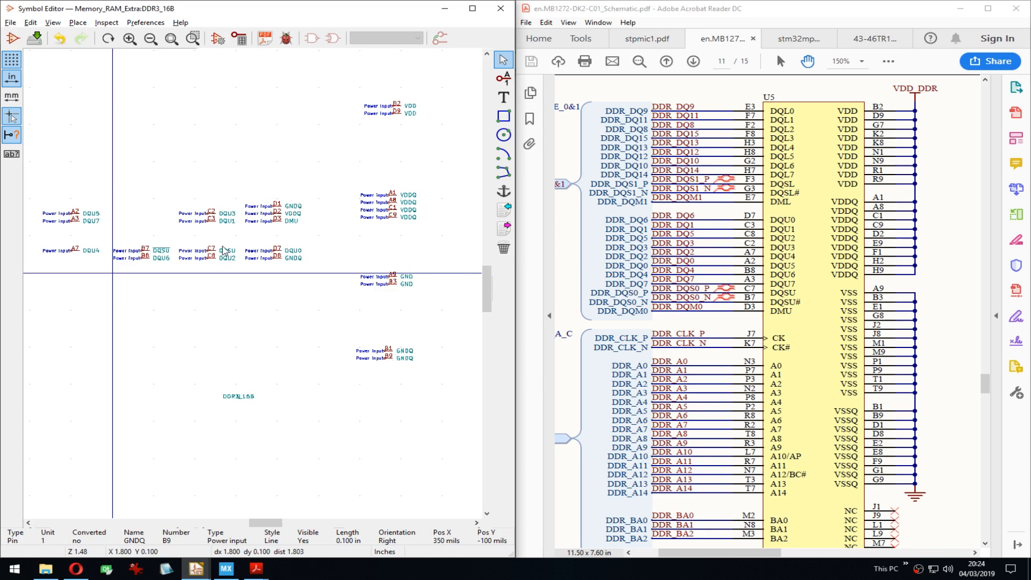
pyautogui.press('m')
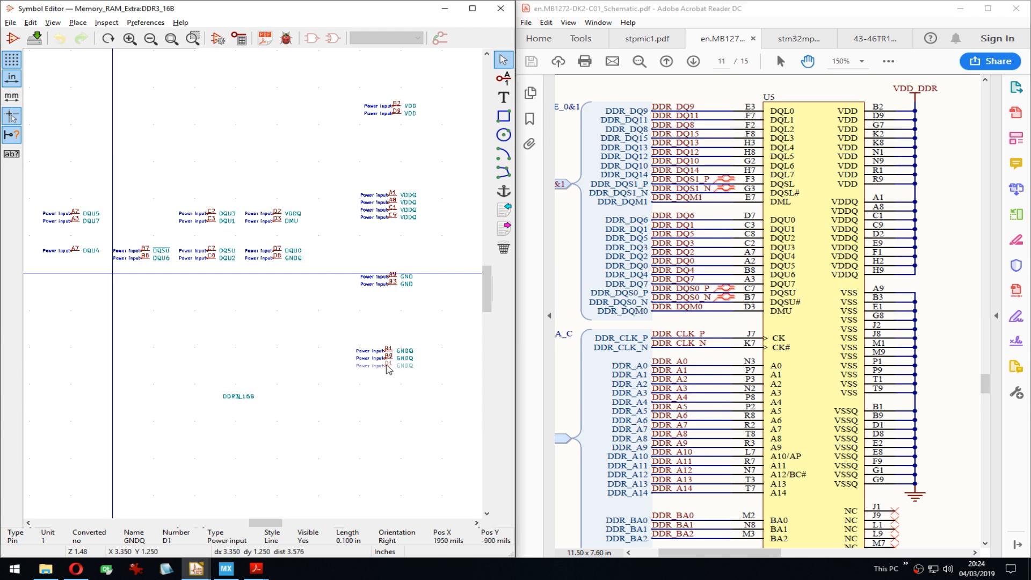
pyautogui.click(385, 365)
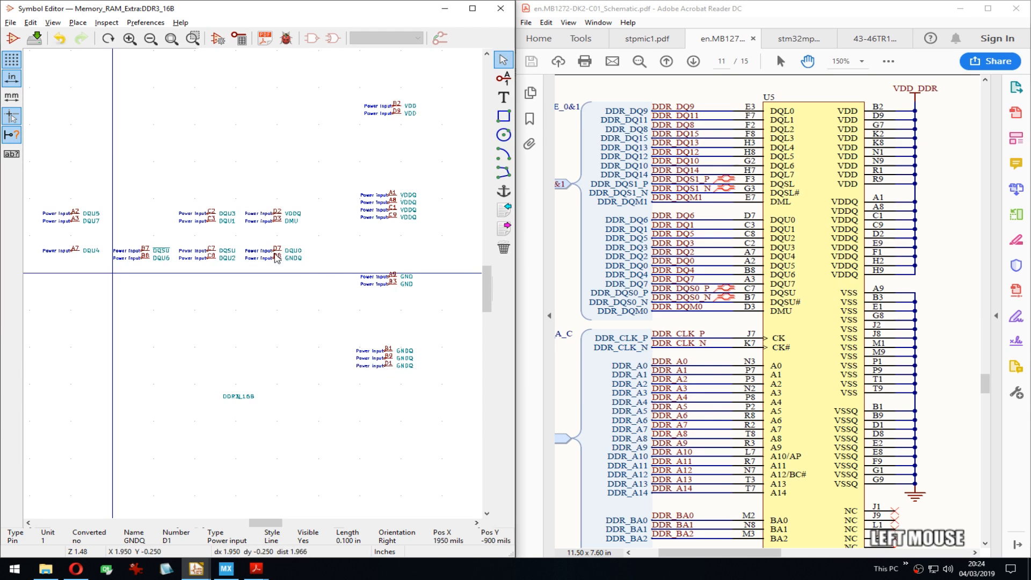
pyautogui.press('m')
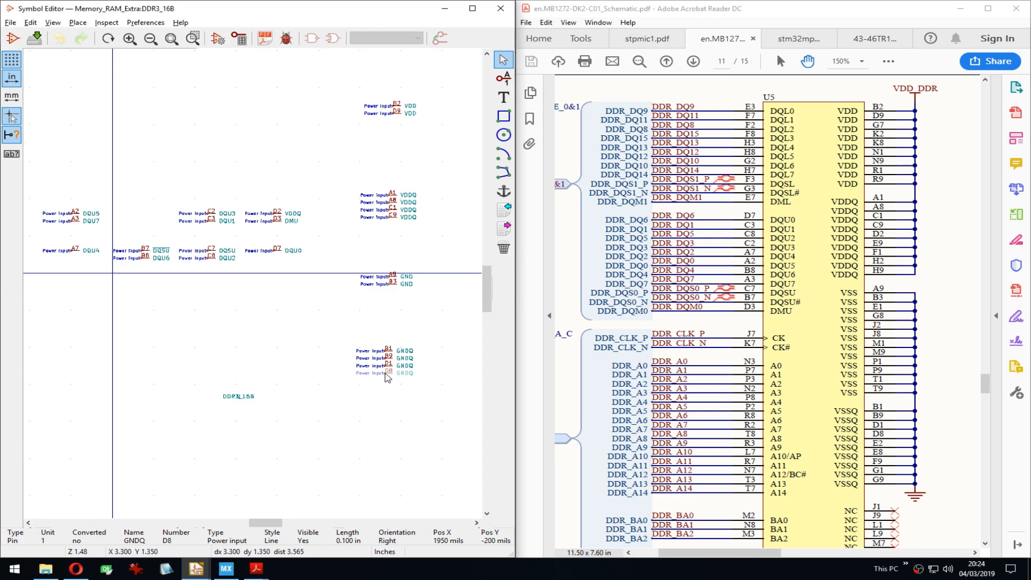
pyautogui.click(385, 377)
pyautogui.moveTo(299, 317); pyautogui.dragTo(336, 317, button='middle')
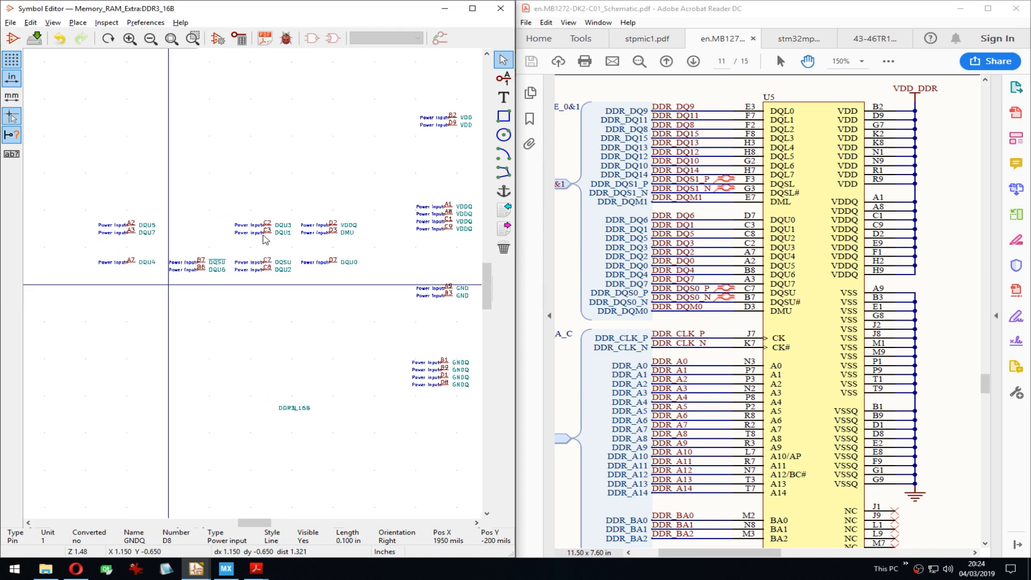
# Step: Stack pins DQU1 through DQU7 in order in one column at the upper left
pyautogui.press('m')
pyautogui.click(143, 129)
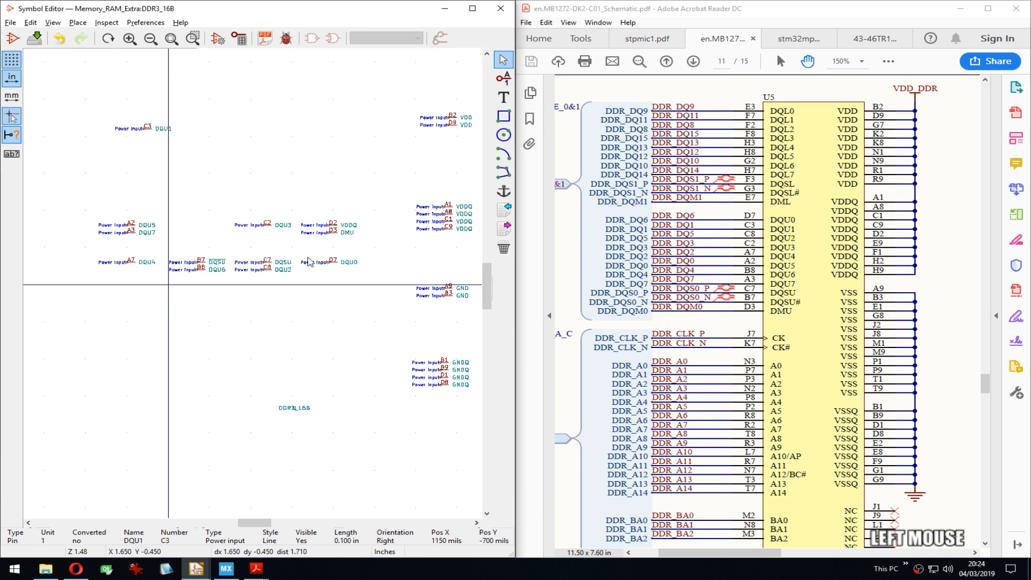
pyautogui.press('m')
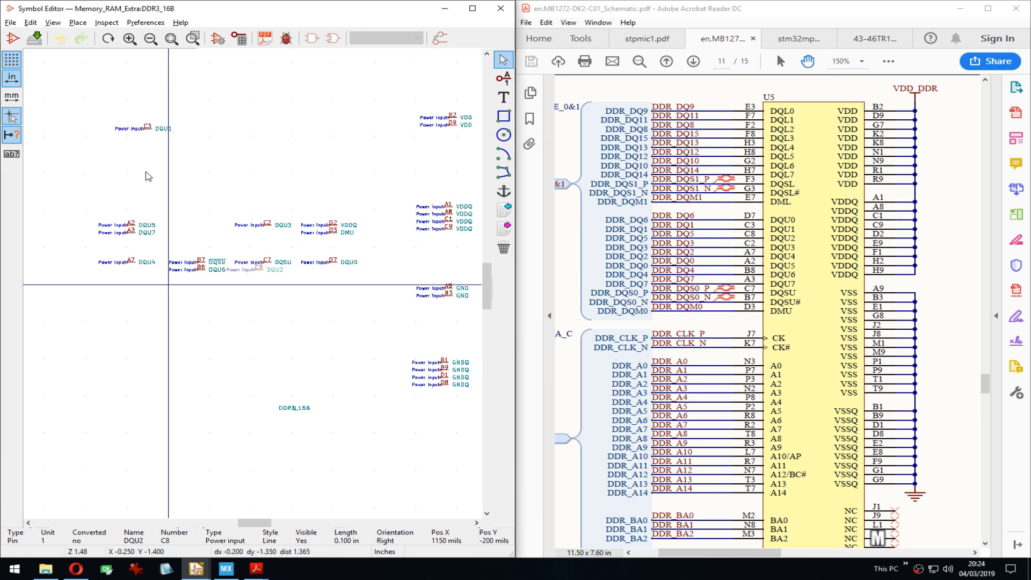
pyautogui.click(143, 136)
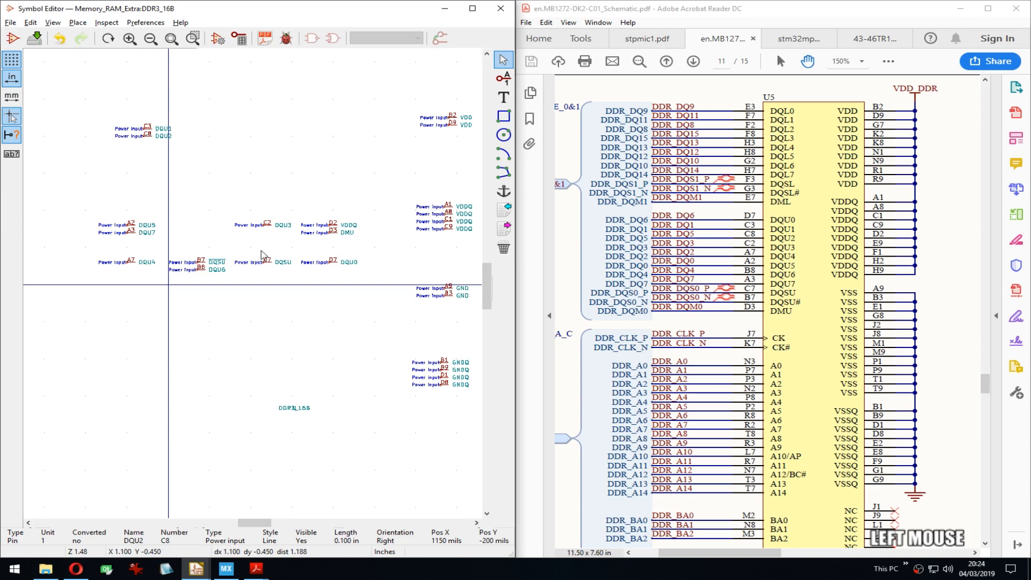
pyautogui.press('m')
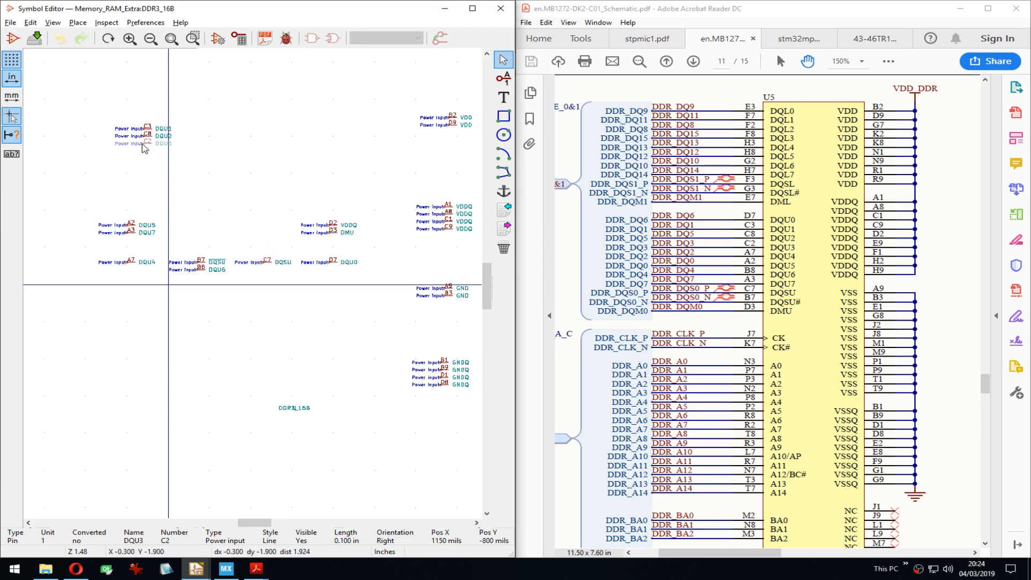
pyautogui.click(144, 148)
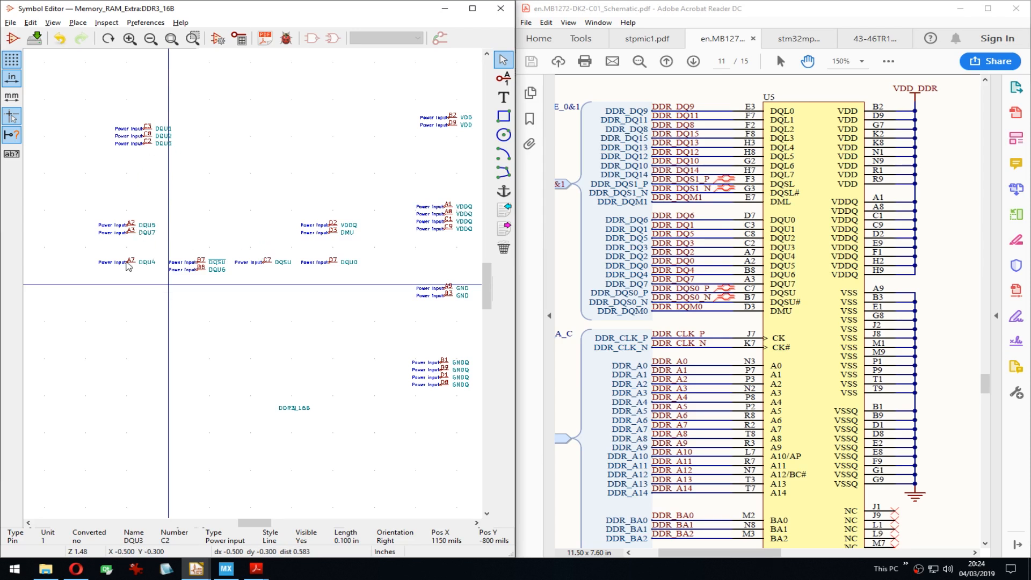
pyautogui.press('m')
pyautogui.click(144, 155)
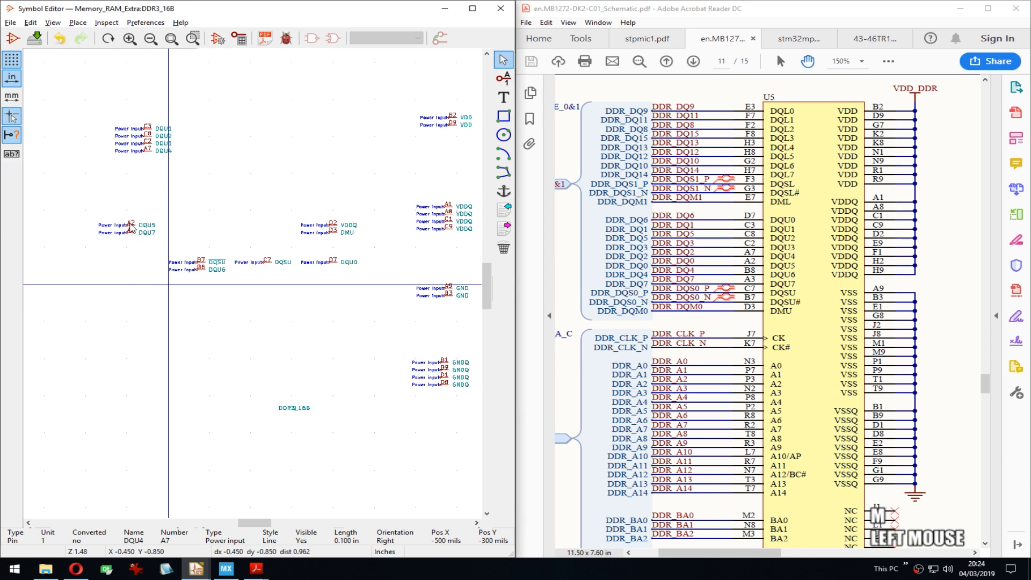
pyautogui.press('m')
pyautogui.click(145, 163)
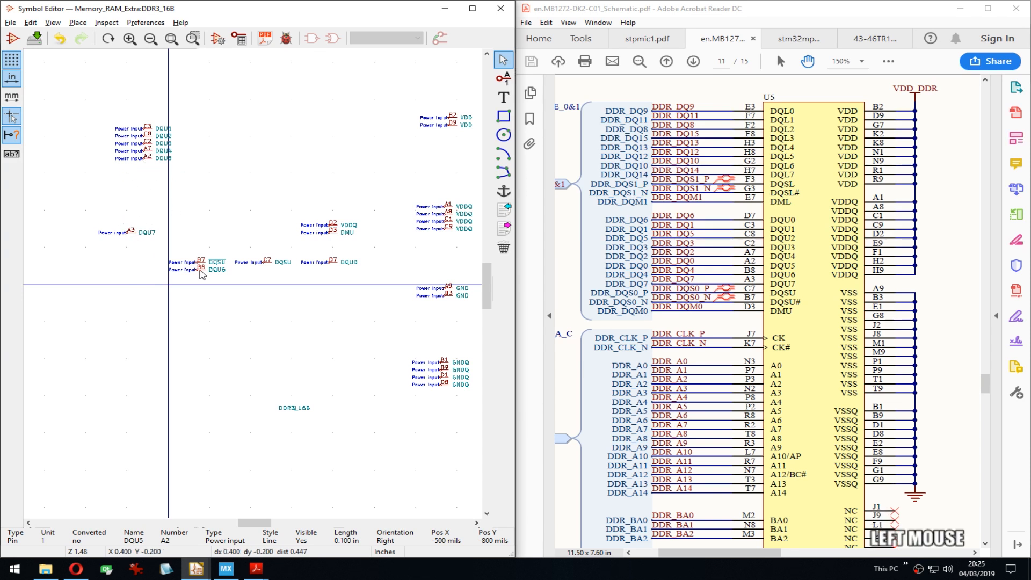
pyautogui.press('m')
pyautogui.click(145, 170)
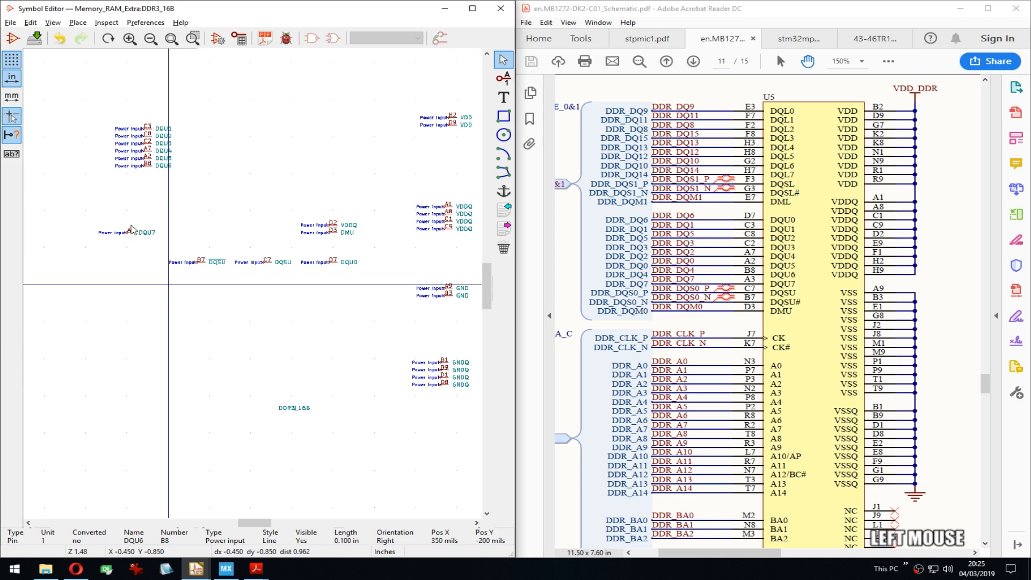
pyautogui.press('m')
pyautogui.click(144, 177)
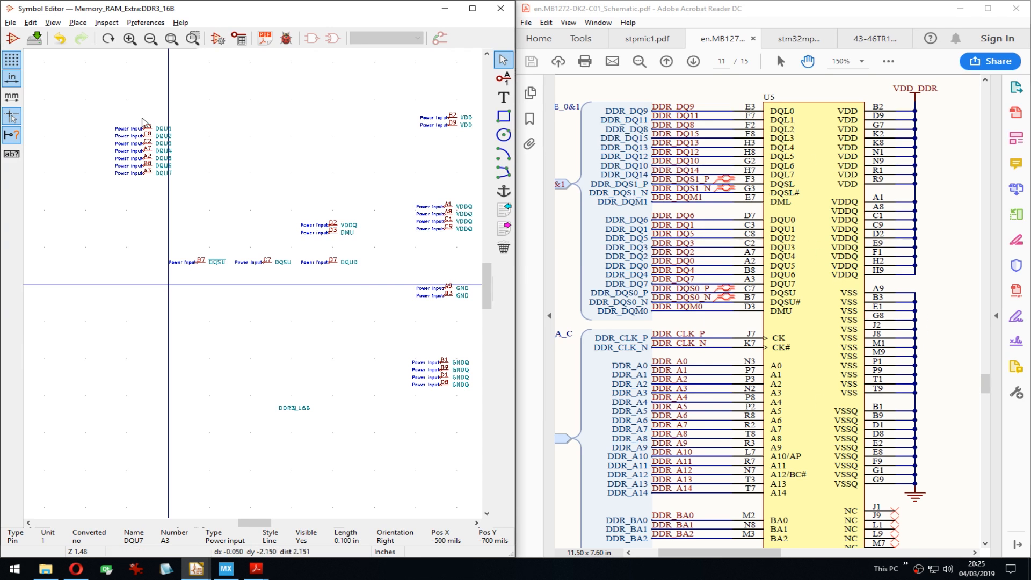
# Step: Move the DQU1–DQU7 block below the axis, then add DQSU, DQSU# and DMU beneath it
pyautogui.moveTo(139, 121); pyautogui.dragTo(180, 188)
pyautogui.click(225, 371)
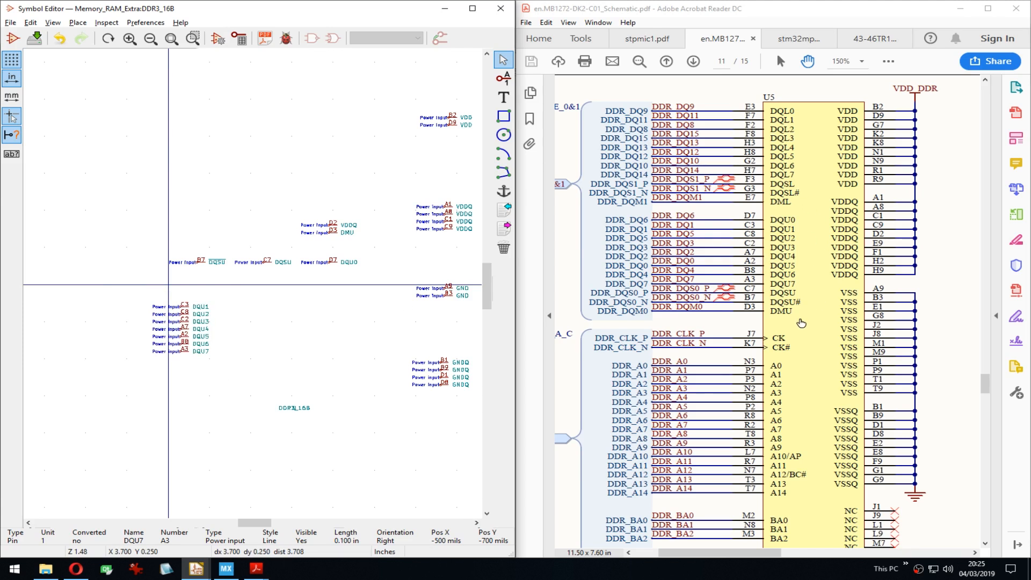
pyautogui.press('m')
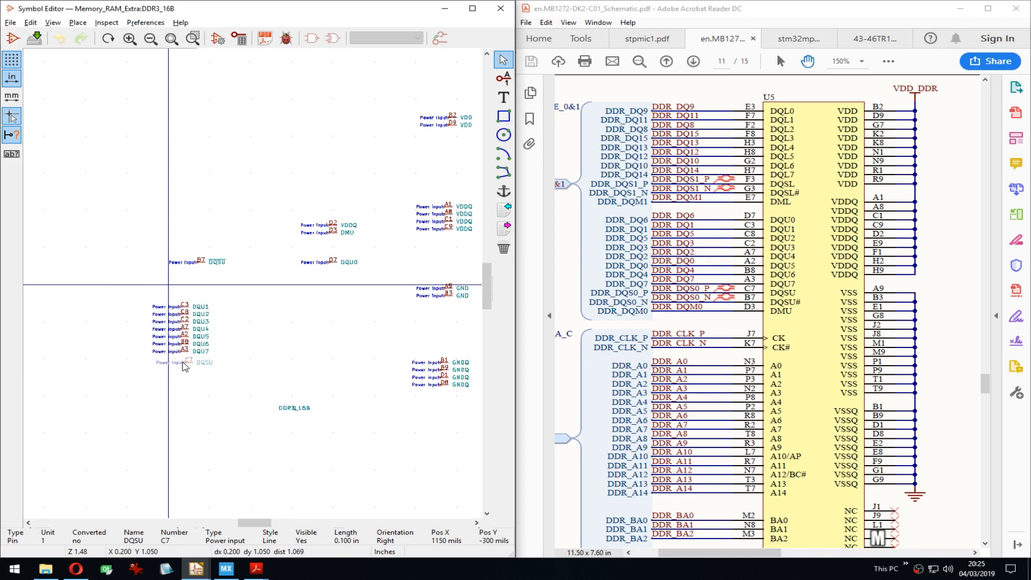
pyautogui.click(168, 359)
pyautogui.press('m')
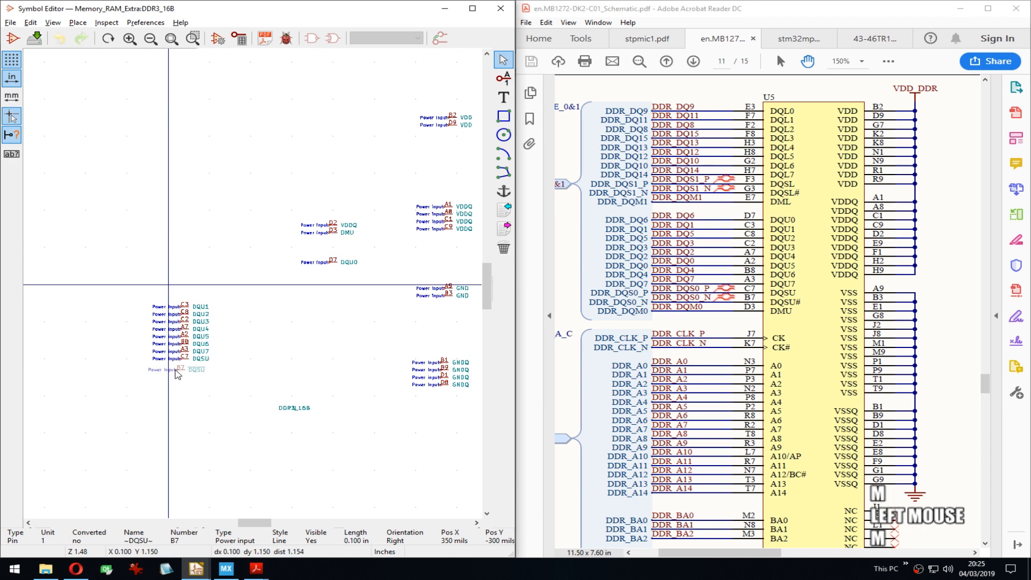
pyautogui.click(181, 366)
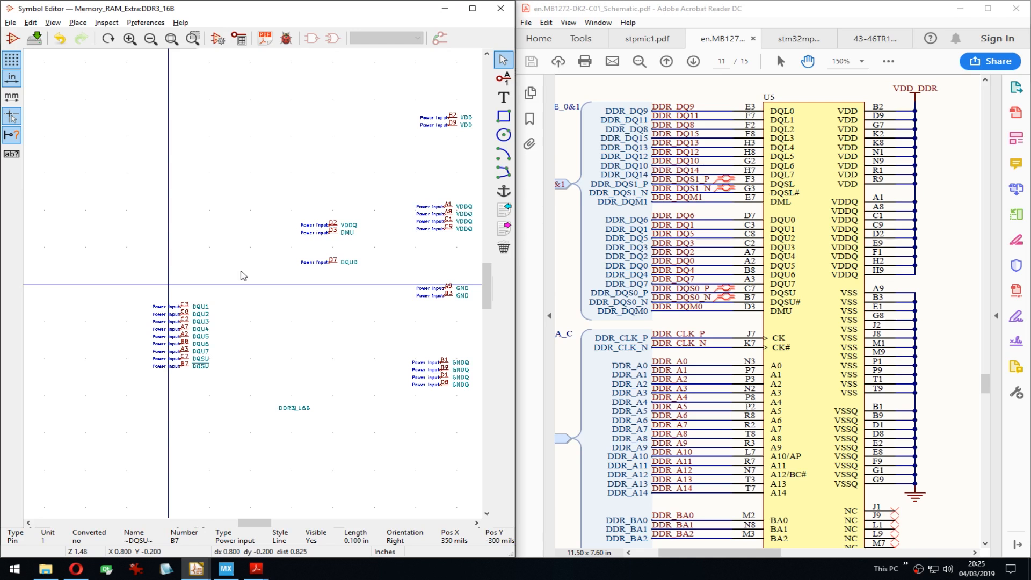
pyautogui.press('m')
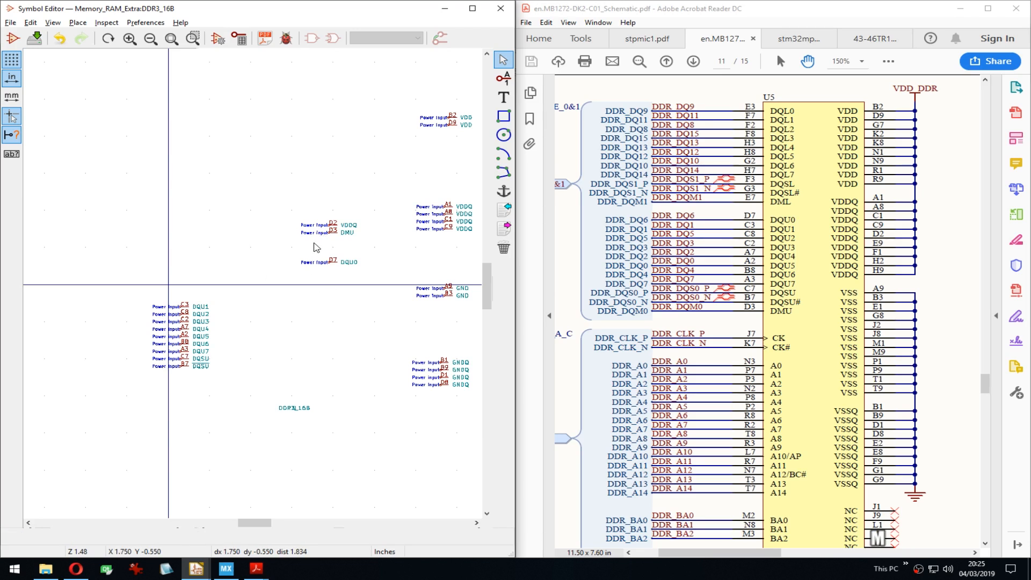
pyautogui.press('m')
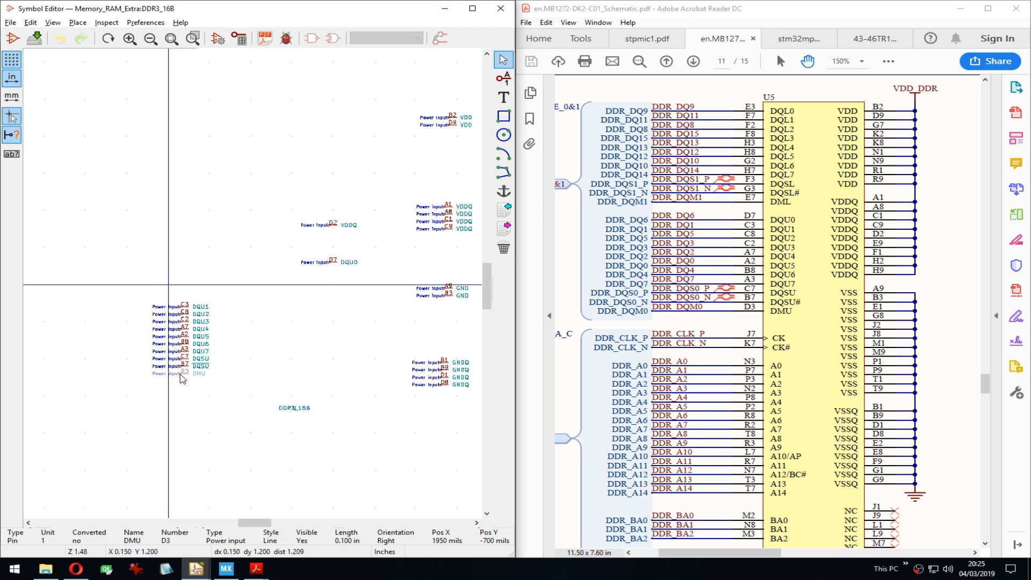
pyautogui.click(180, 374)
# Step: Move pin D2 into the VDDQ column and place DQU0 above DQU1
pyautogui.moveTo(340, 332); pyautogui.dragTo(259, 346, button='middle')
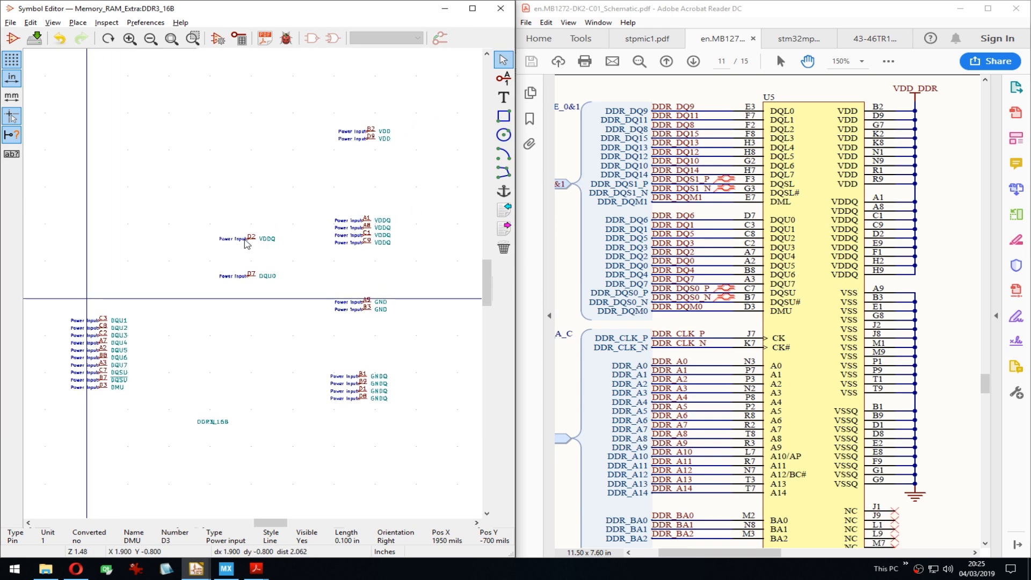
pyautogui.press('m')
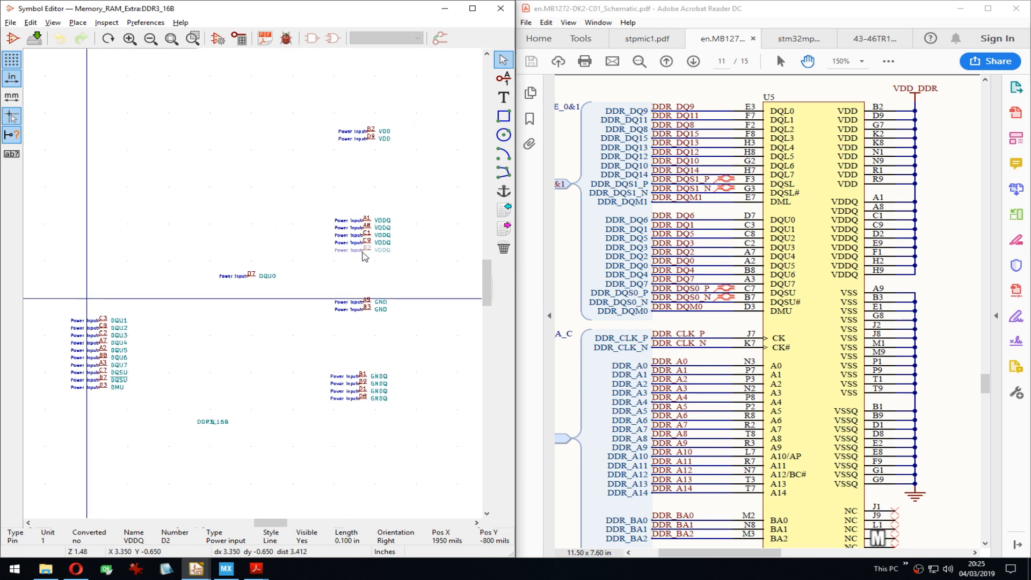
pyautogui.click(364, 255)
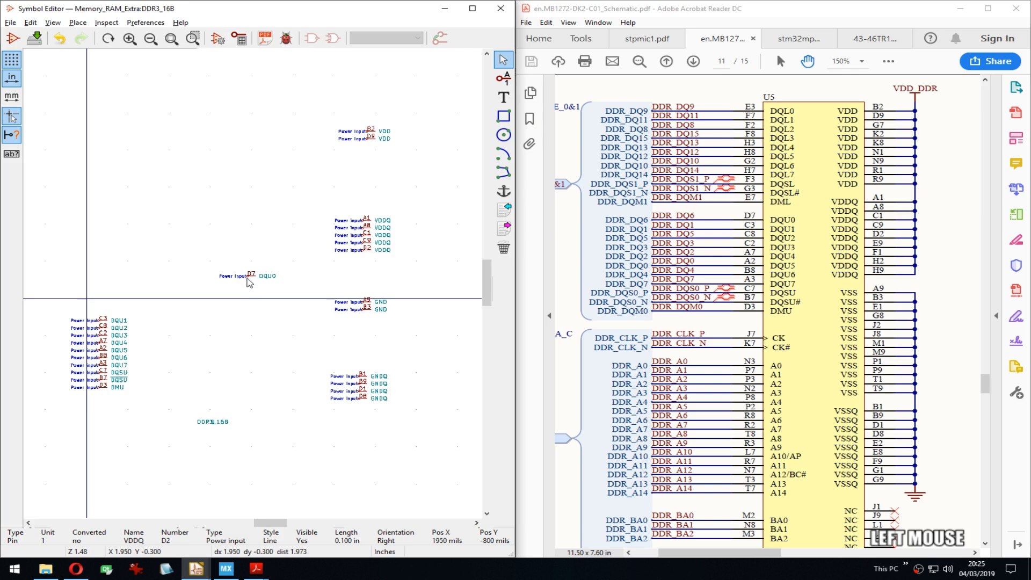
pyautogui.scroll(2, 248, 283)
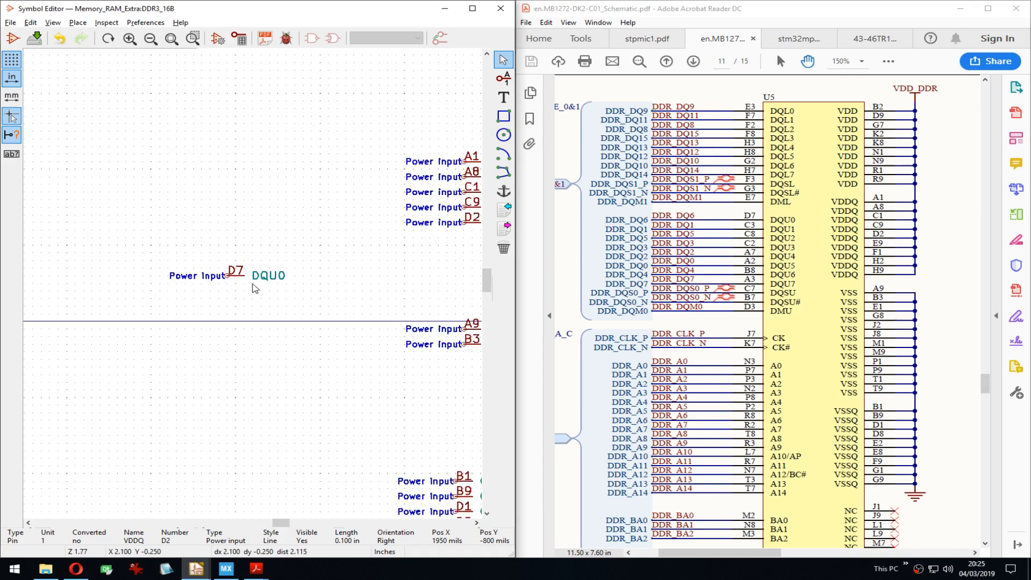
pyautogui.moveTo(238, 328); pyautogui.dragTo(382, 284, button='middle')
pyautogui.moveTo(61, 283); pyautogui.dragTo(445, 225, button='middle')
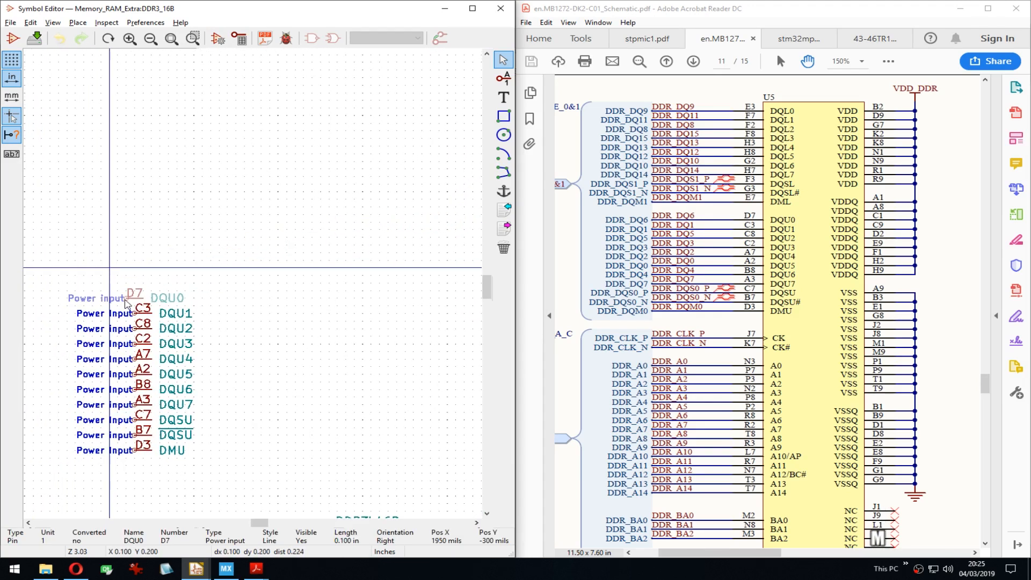
pyautogui.click(137, 298)
pyautogui.moveTo(281, 294); pyautogui.dragTo(279, 260, button='middle')
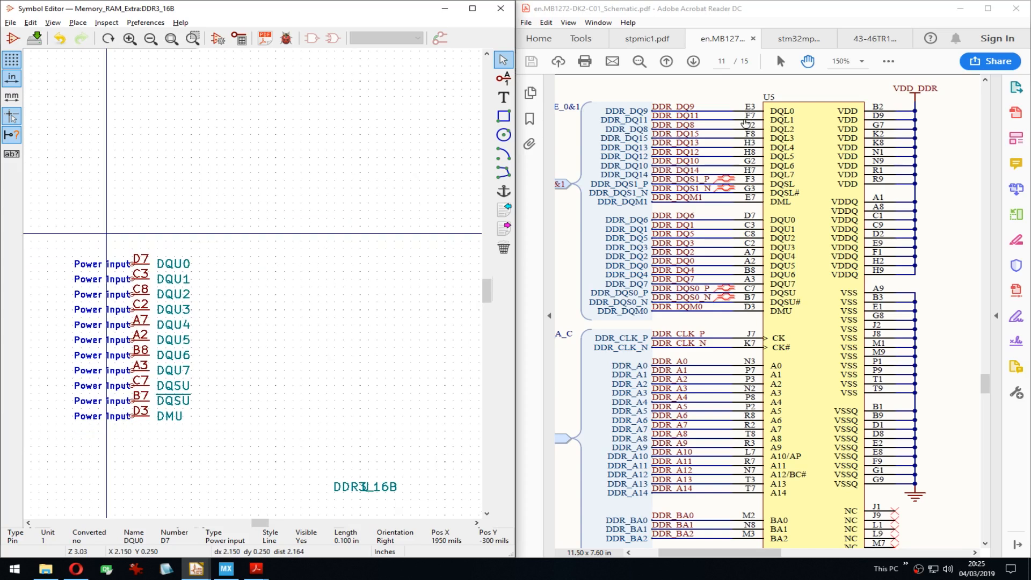
# Step: Bring up page 4's pinout description table in the 43-46TR DDR3 datasheet
pyautogui.click(868, 41)
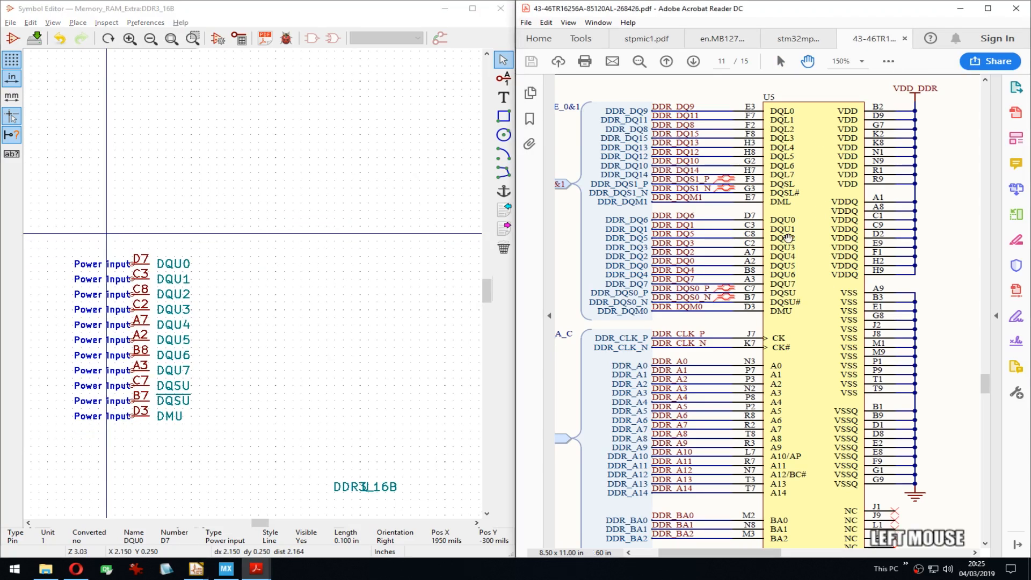
pyautogui.scroll(-5, 830, 203)
pyautogui.moveTo(800, 396); pyautogui.dragTo(796, 153)
pyautogui.moveTo(763, 329); pyautogui.dragTo(766, 293)
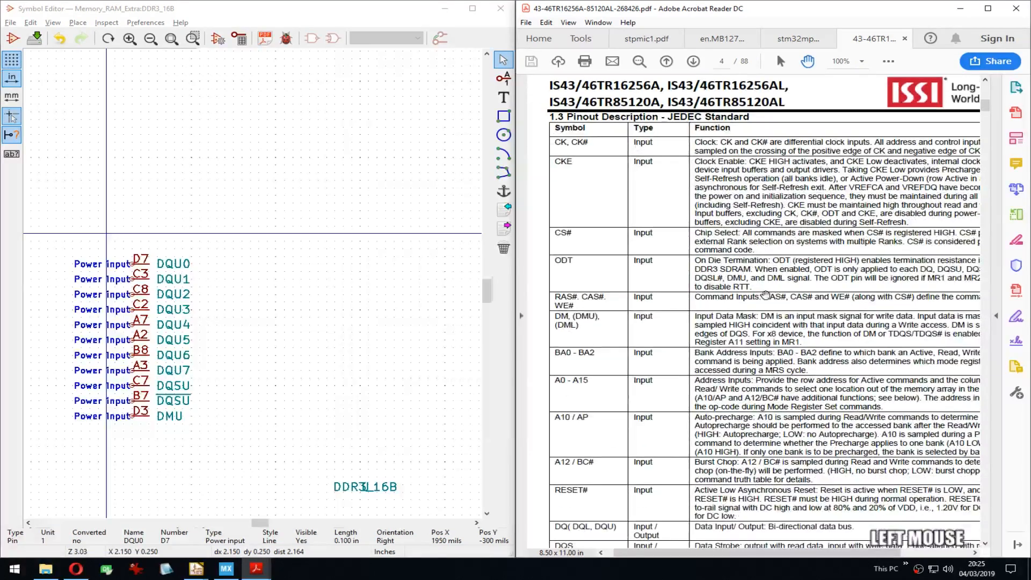
pyautogui.moveTo(782, 375); pyautogui.dragTo(779, 258)
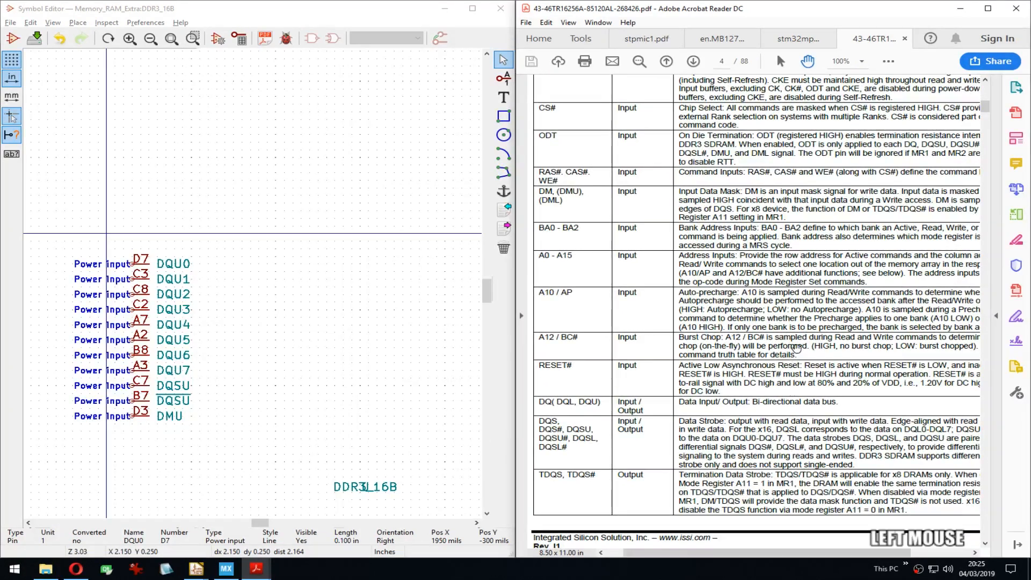
pyautogui.moveTo(797, 349); pyautogui.dragTo(798, 290)
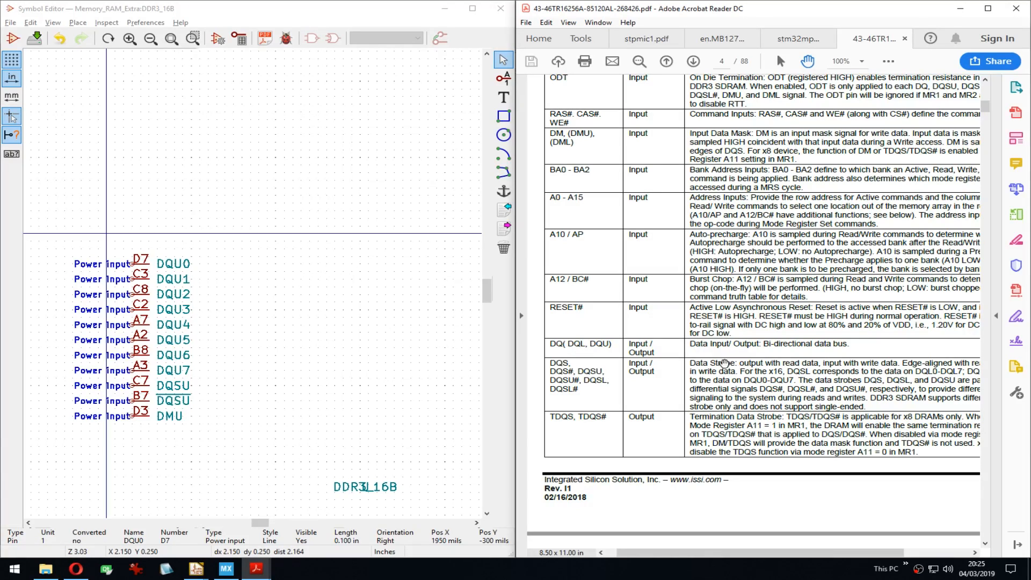
pyautogui.moveTo(253, 294); pyautogui.dragTo(302, 261, button='middle')
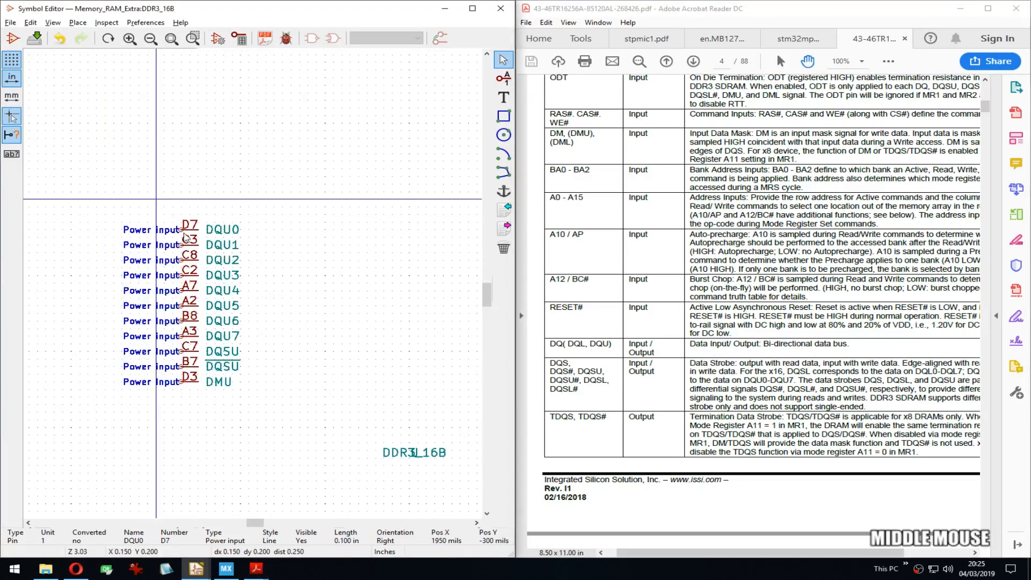
# Step: Make the DQU0 pin Bidirectional
pyautogui.press('e')
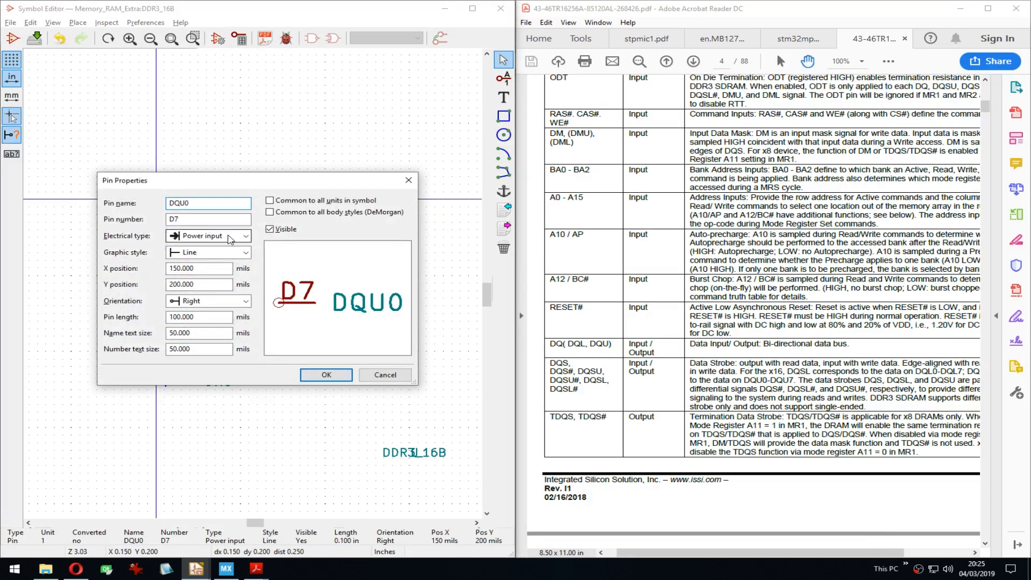
pyautogui.click(228, 235)
pyautogui.press('b')
pyautogui.click(324, 374)
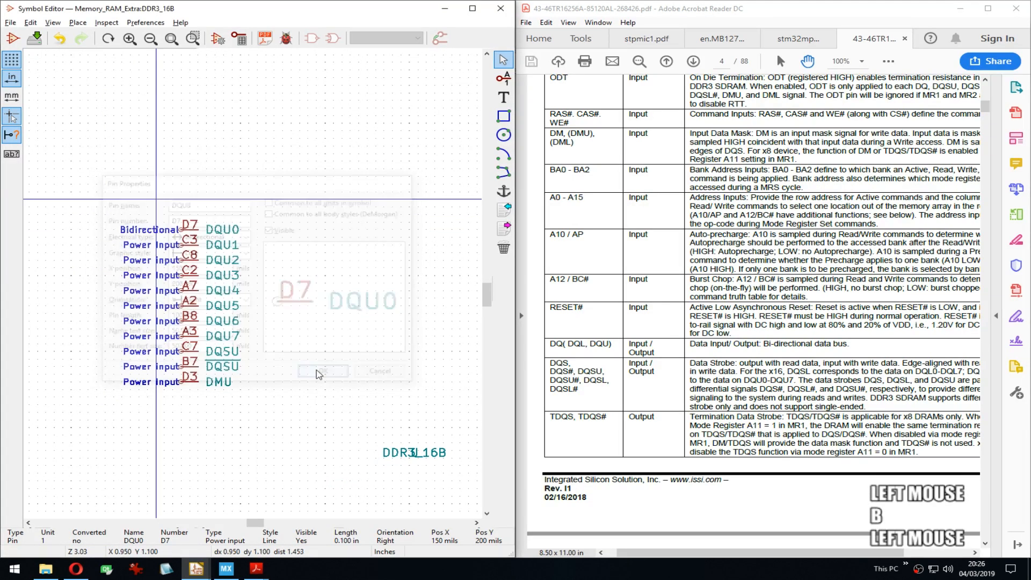
pyautogui.rightClick(184, 249)
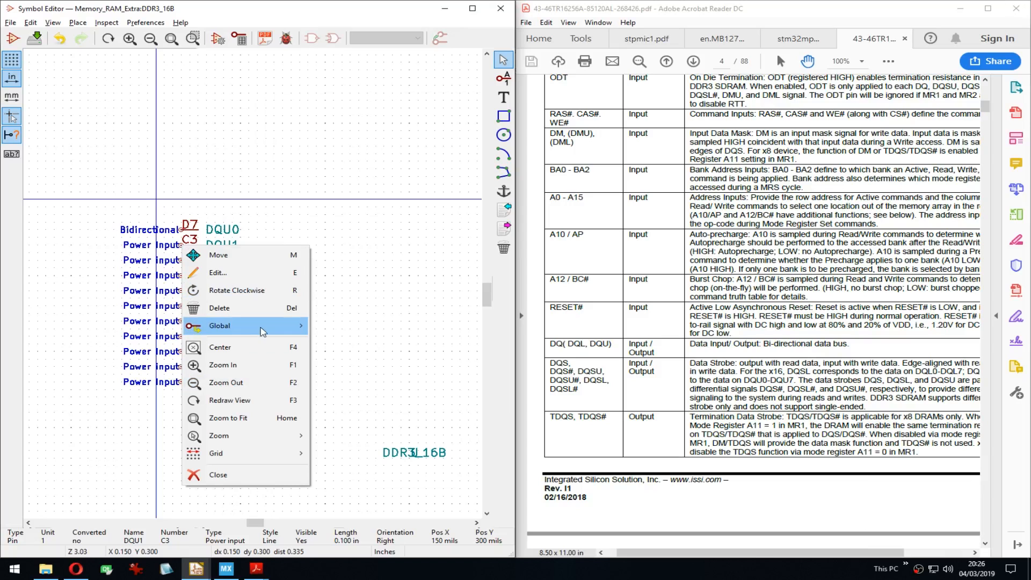
pyautogui.moveTo(264, 325)
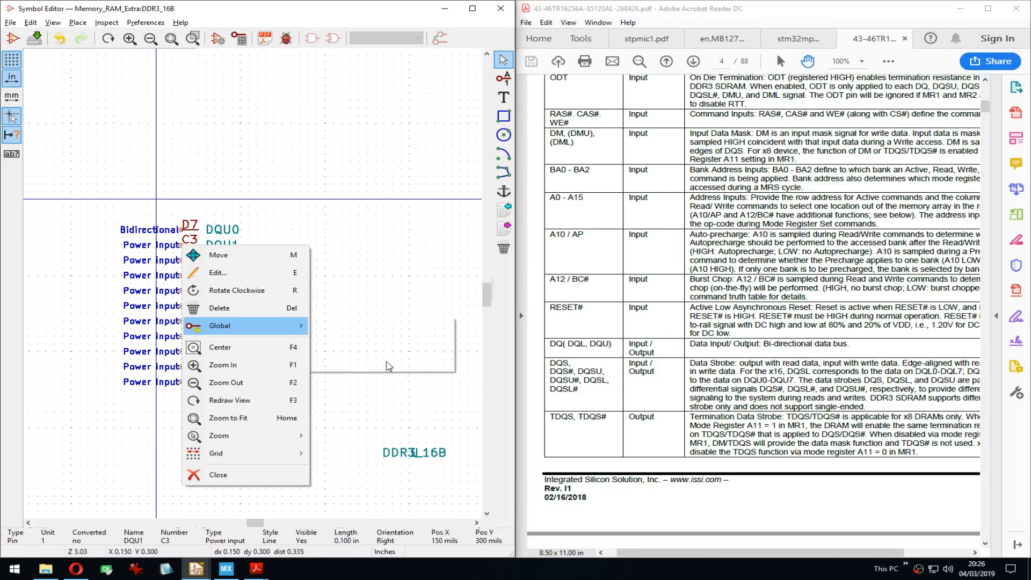
pyautogui.press('Escape')
pyautogui.moveTo(161, 210); pyautogui.dragTo(220, 411)
pyautogui.rightClick(220, 411)
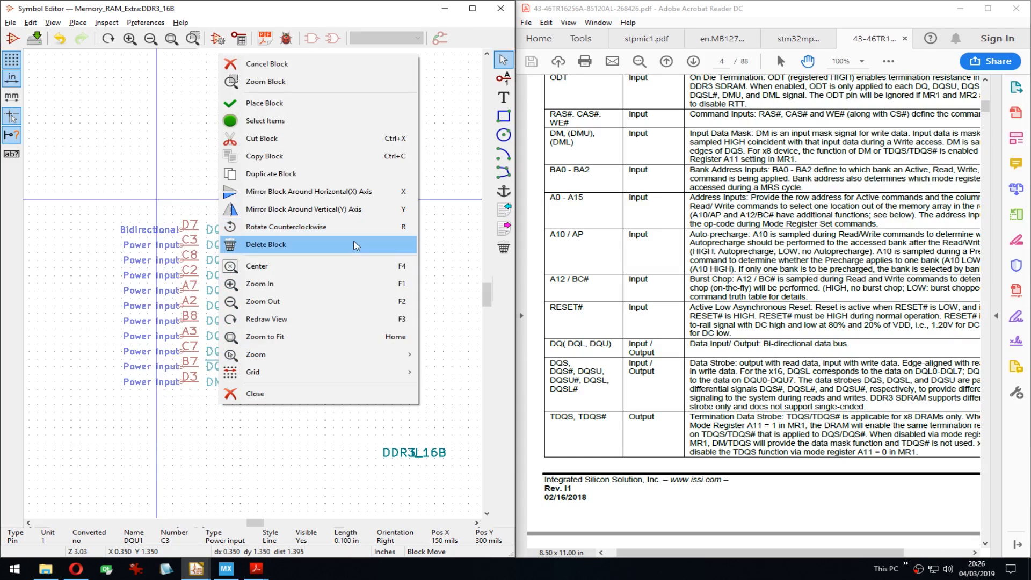
pyautogui.press('Escape')
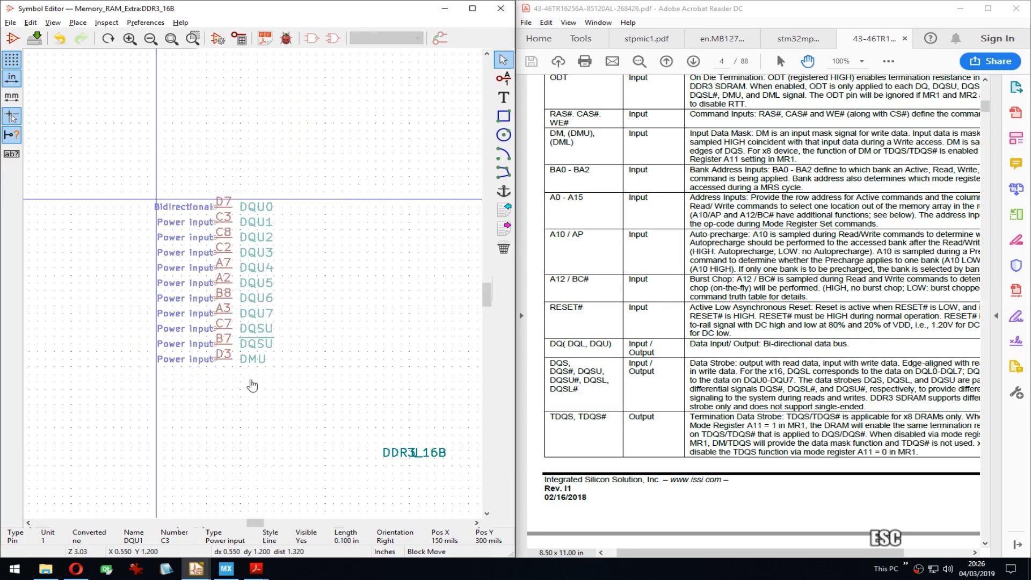
pyautogui.click(178, 248)
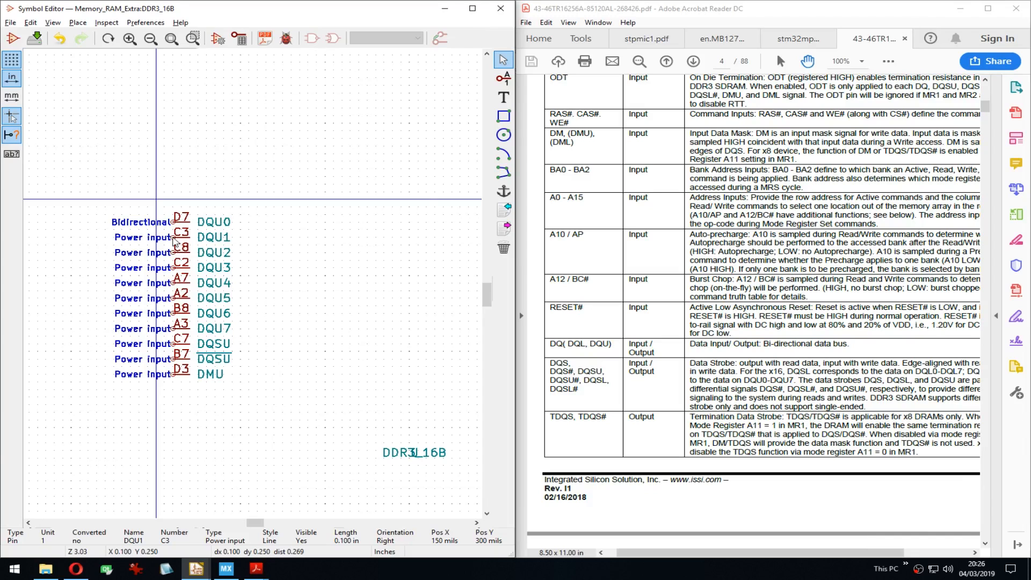
# Step: Set pins DQU1, DQU2 and DQU3 to the Bidirectional electrical type
pyautogui.doubleClick(174, 242)
pyautogui.press('Tab')
pyautogui.press('b')
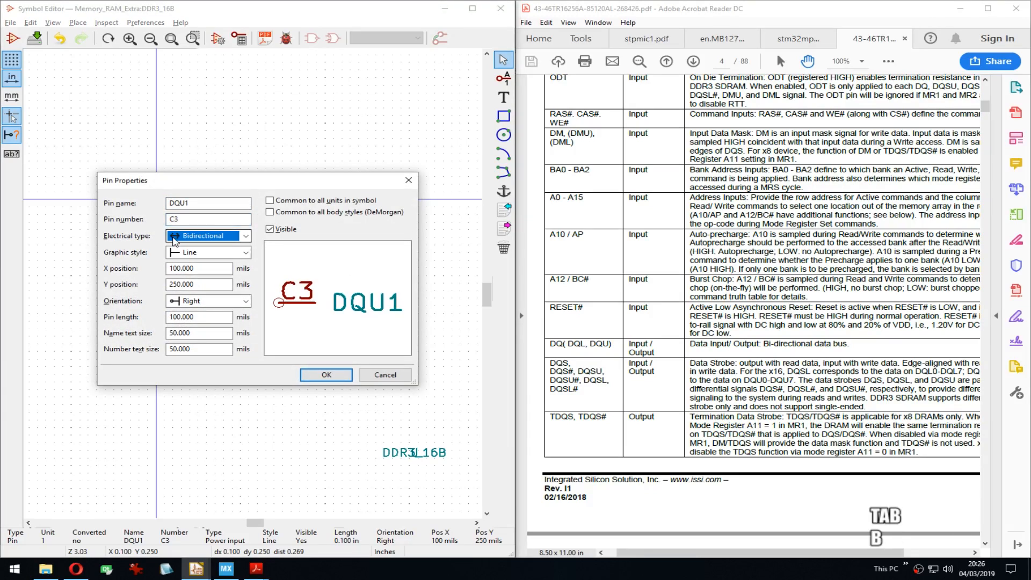
pyautogui.press('Return')
pyautogui.press('Down')
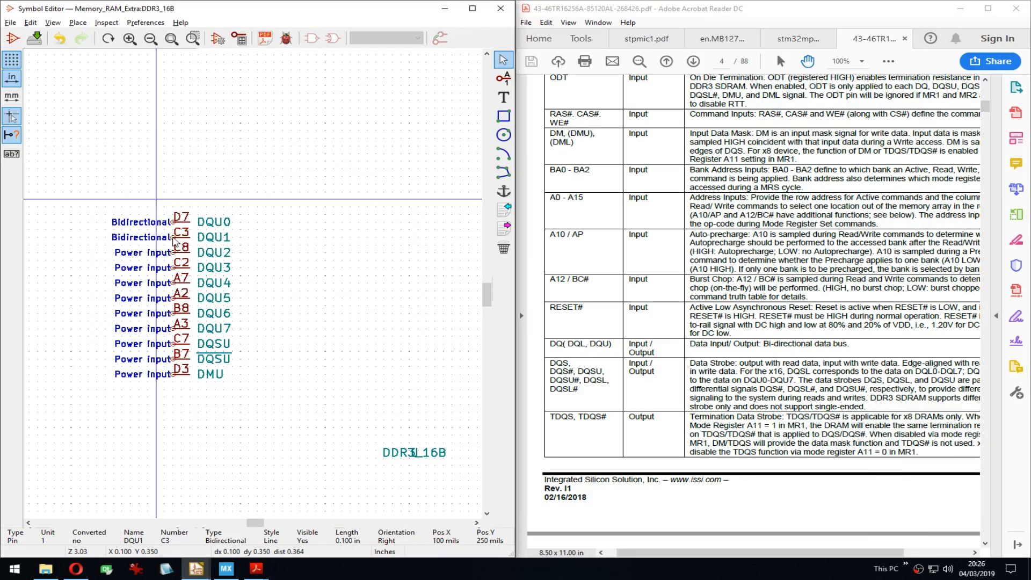
pyautogui.press('p')
pyautogui.press('Escape')
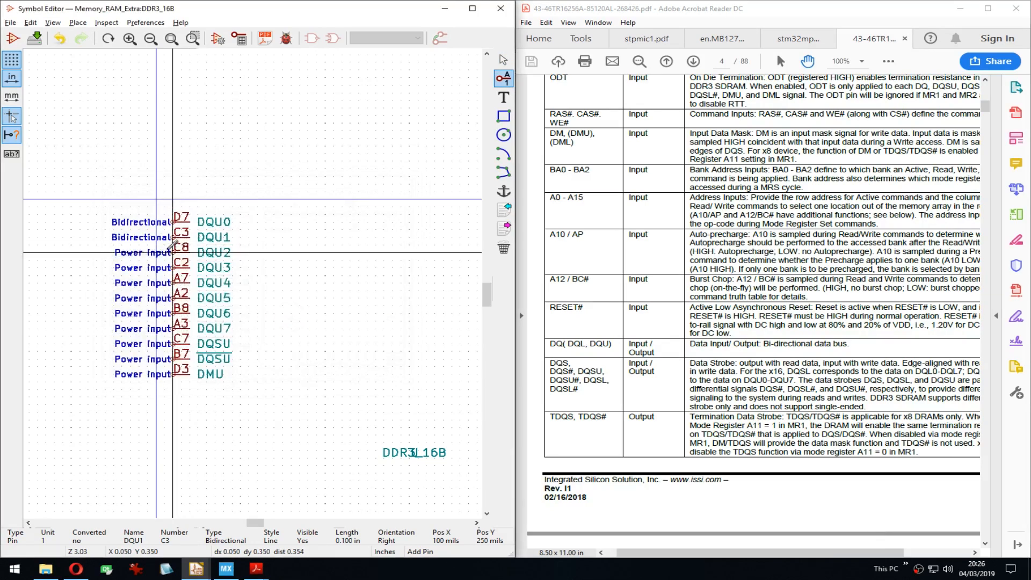
pyautogui.press('e')
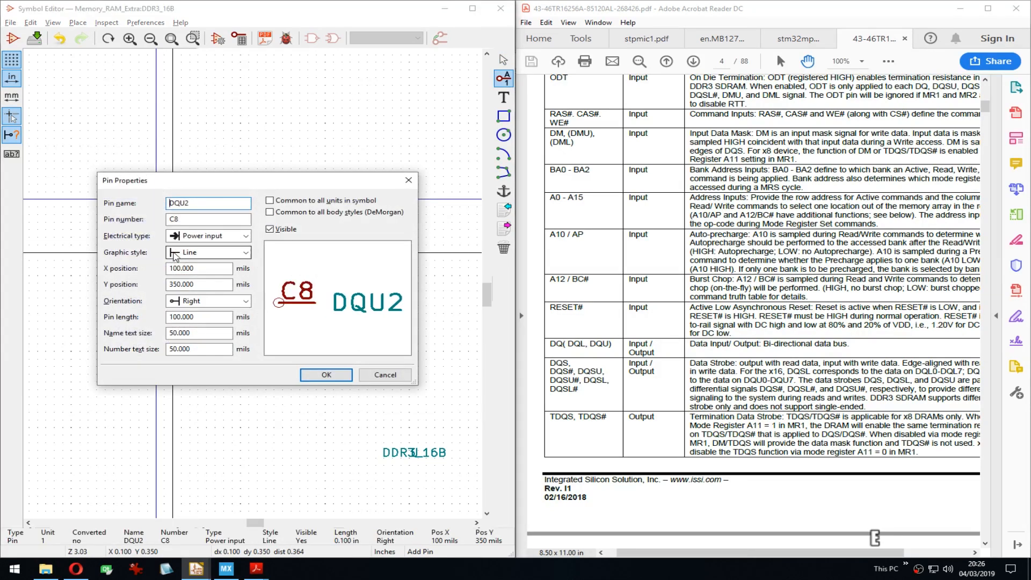
pyautogui.press('Tab')
pyautogui.press('Tab')
pyautogui.press('b')
pyautogui.press('Return')
pyautogui.press('Down')
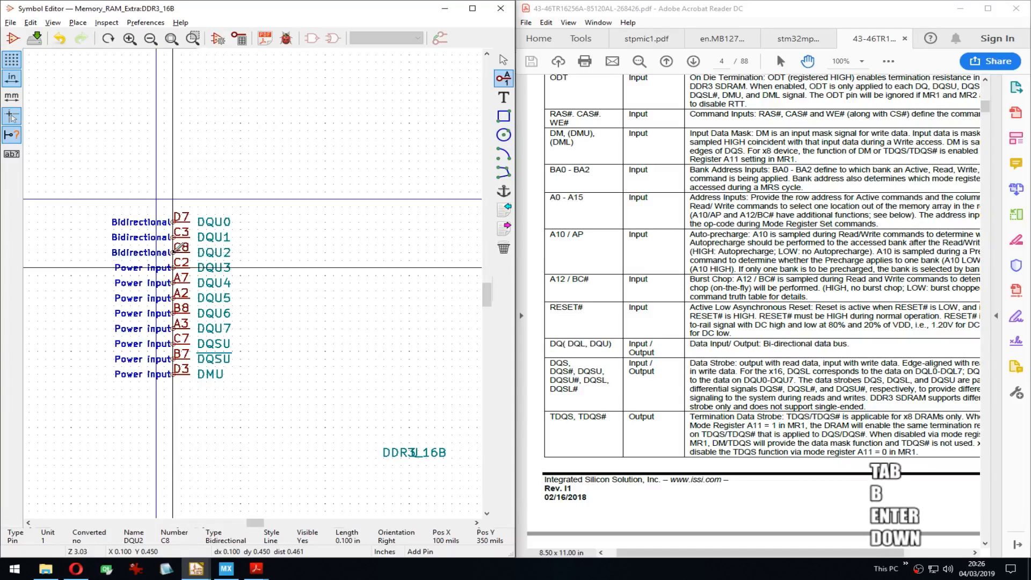
pyautogui.press('e')
pyautogui.press('Tab')
pyautogui.press('Tab')
pyautogui.press('b')
pyautogui.press('Return')
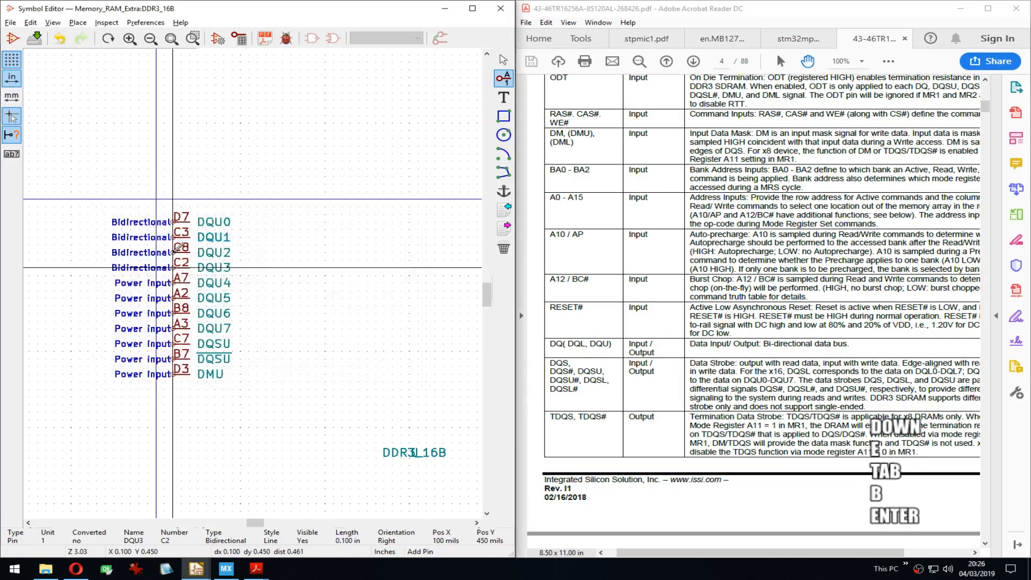
pyautogui.press('Down')
# Step: Set pins DQU4, DQU5 and DQU6 to Bidirectional, removing stray 'b' characters from their names
pyautogui.press('e')
pyautogui.press('Tab')
pyautogui.write('b')
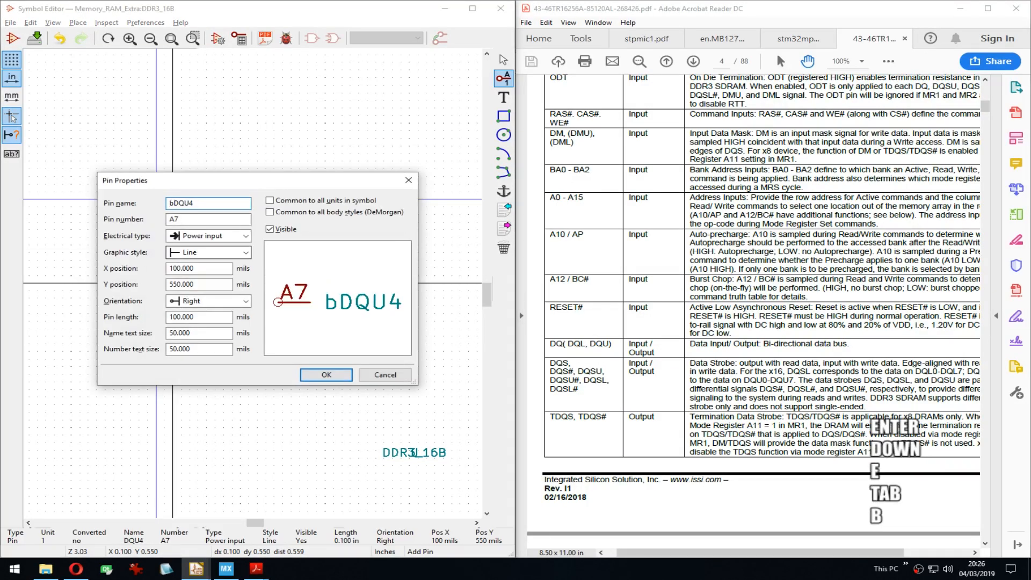
pyautogui.hotkey('ctrl', 'z')
pyautogui.press('Tab')
pyautogui.press('Tab')
pyautogui.press('b')
pyautogui.press('Return')
pyautogui.press('Down')
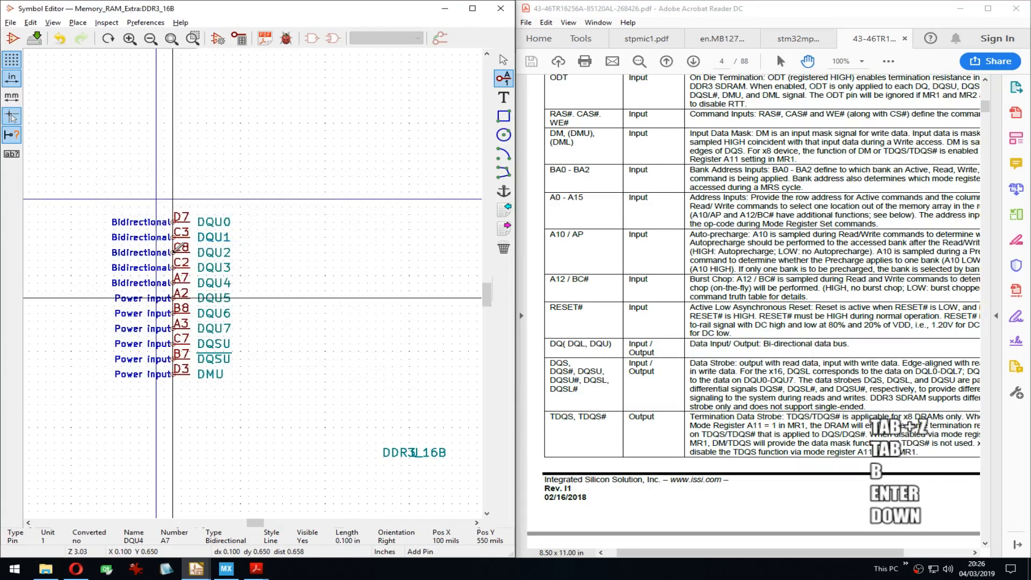
pyautogui.press('e')
pyautogui.press('Tab')
pyautogui.press('Tab')
pyautogui.press('b')
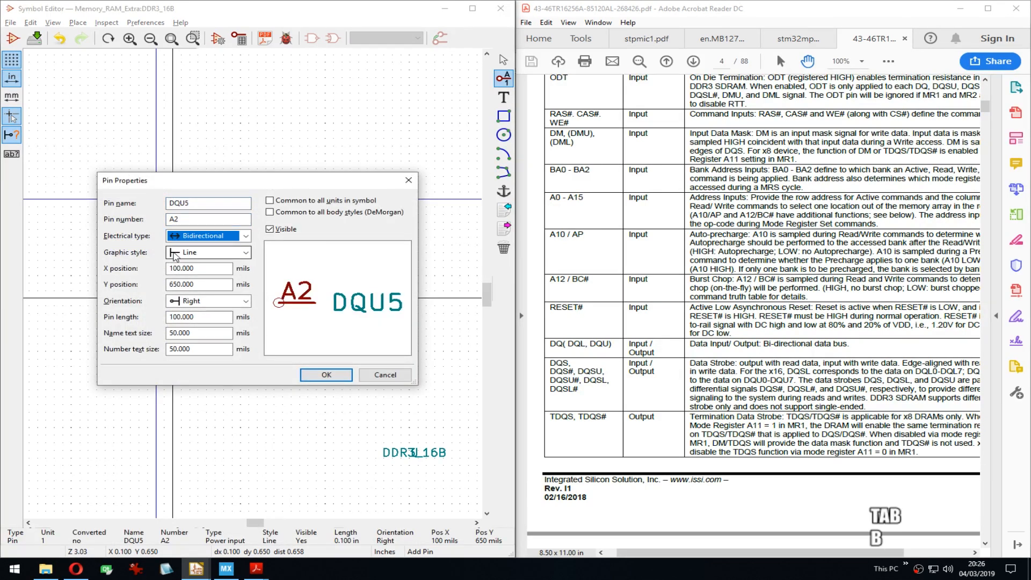
pyautogui.press('Return')
pyautogui.press('Down')
pyautogui.press('e')
pyautogui.press('Tab')
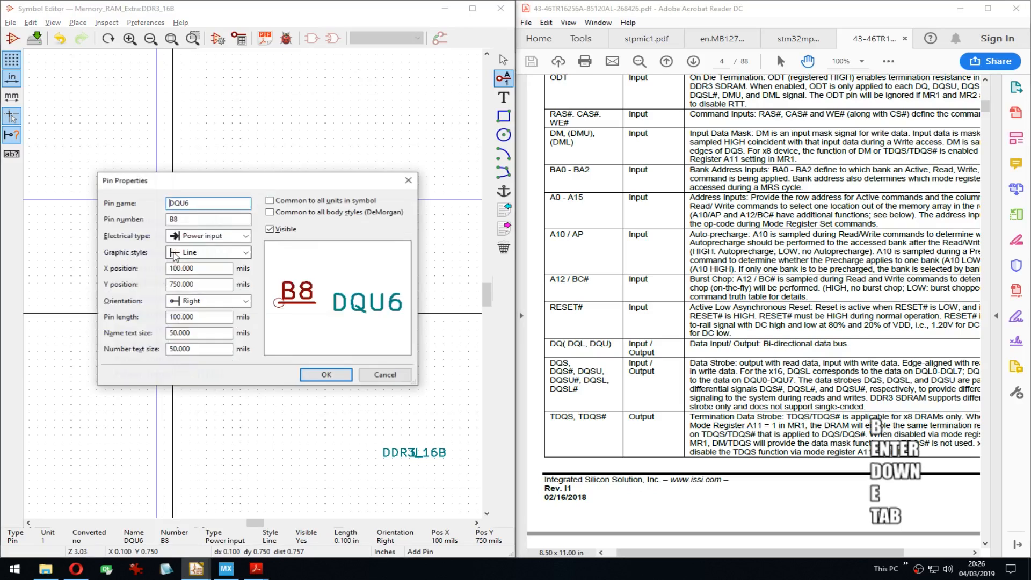
pyautogui.write('b')
pyautogui.press('Return')
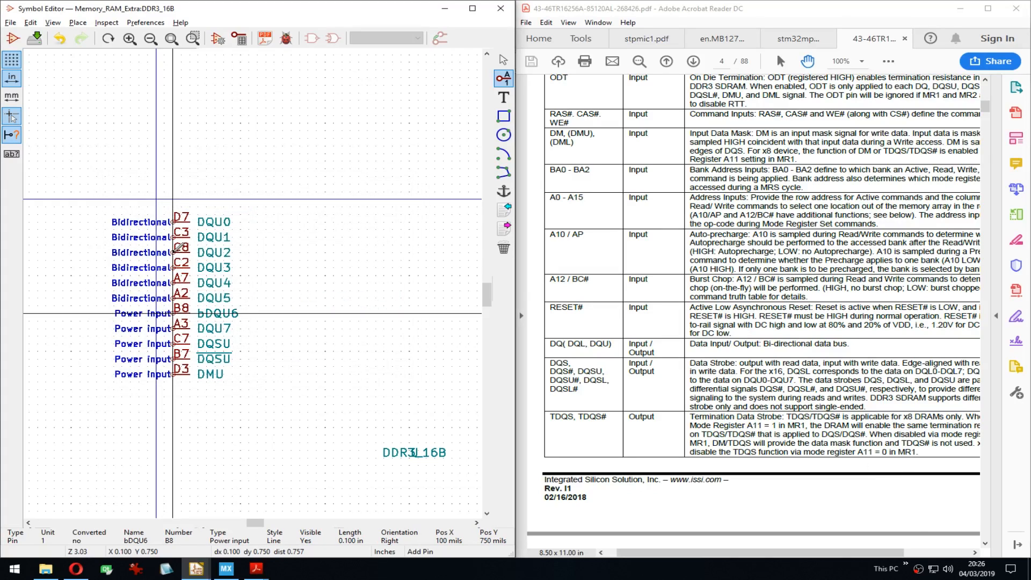
pyautogui.press('Down')
pyautogui.press('Up')
pyautogui.press('e')
pyautogui.press('Delete')
pyautogui.press('Tab')
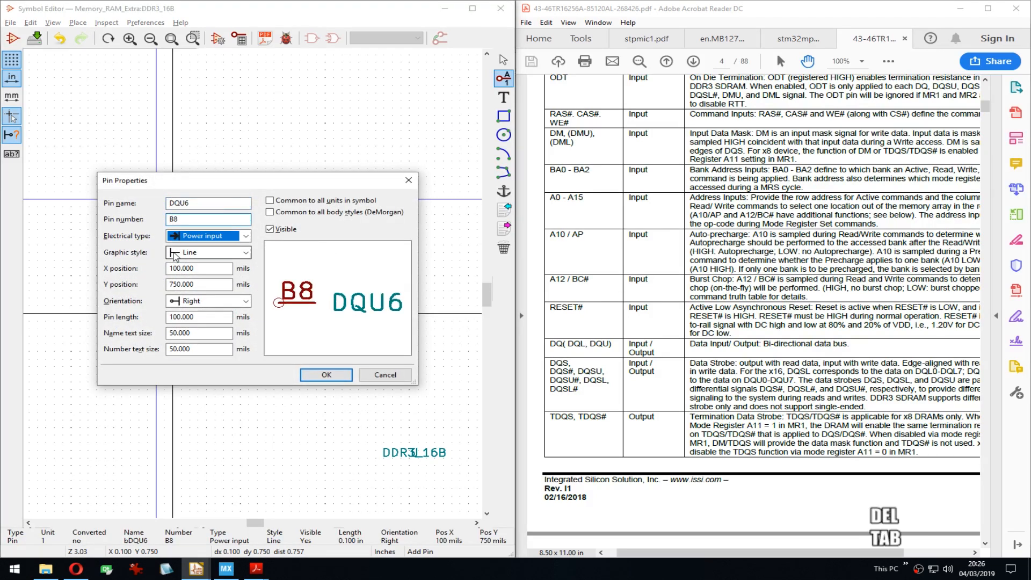
pyautogui.press('b')
pyautogui.press('Return')
# Step: Set DQU7, DQSU, DQSU# and DMU to the Bidirectional electrical type
pyautogui.press('Down')
pyautogui.press('e')
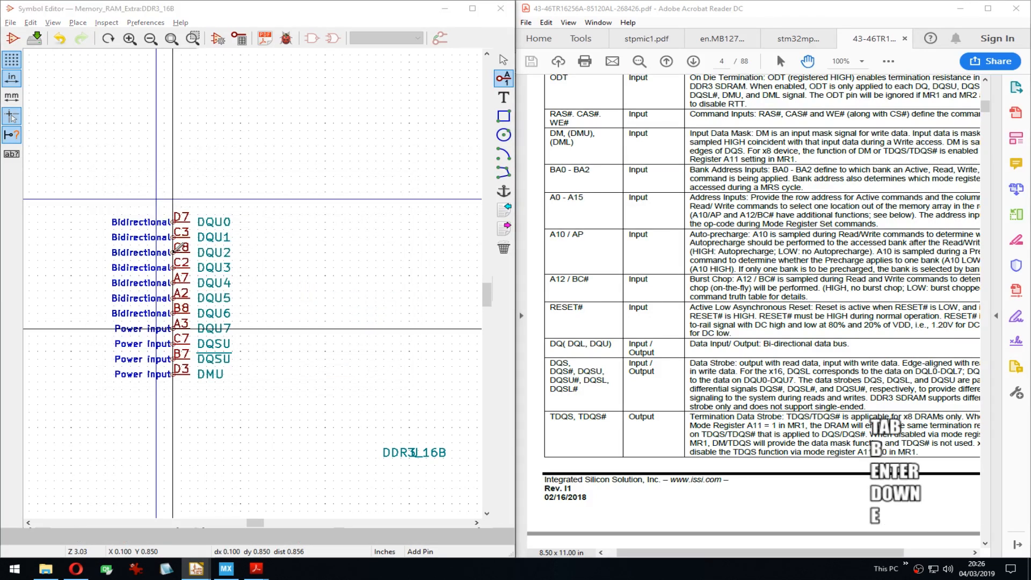
pyautogui.press('Tab')
pyautogui.press('b')
pyautogui.press('Return')
pyautogui.press('Down')
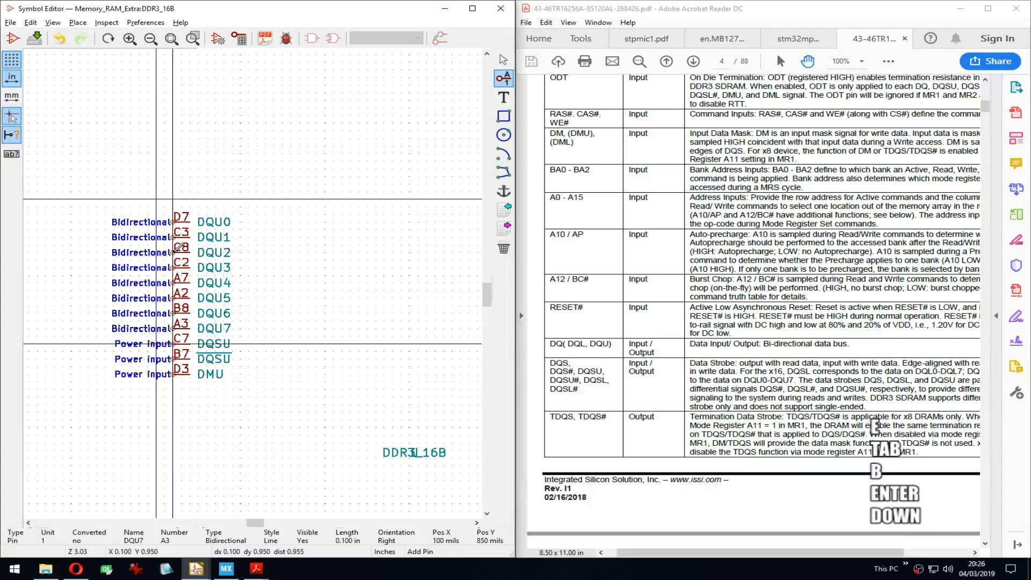
pyautogui.press('e')
pyautogui.press('Tab')
pyautogui.press('b')
pyautogui.press('Return')
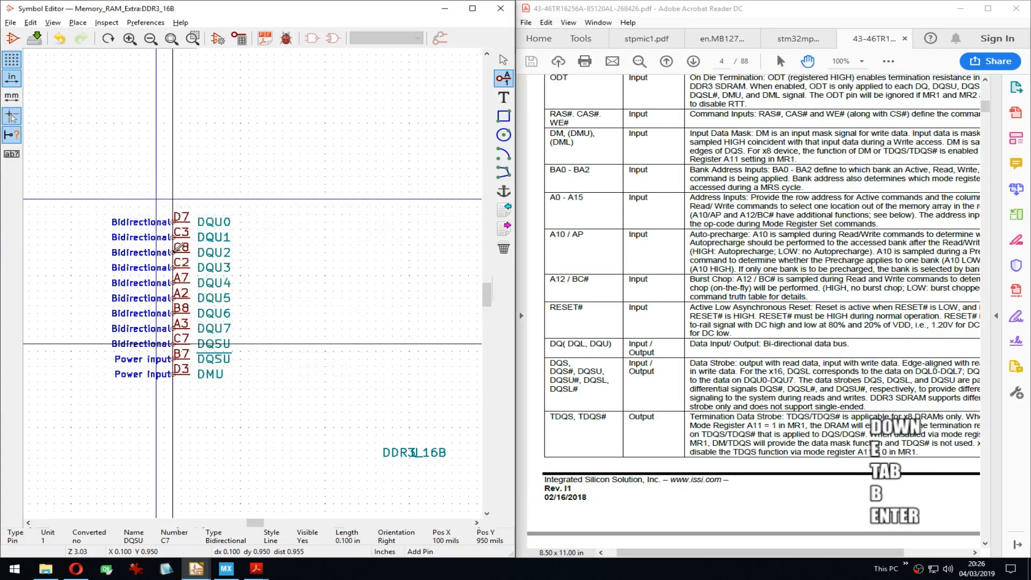
pyautogui.press('Down')
pyautogui.press('e')
pyautogui.press('Tab')
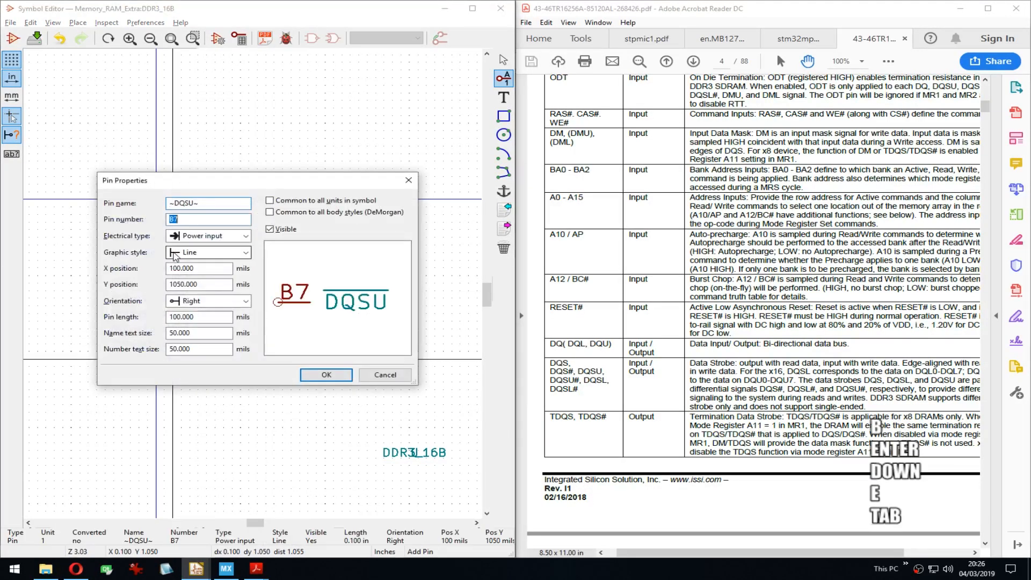
pyautogui.press('b')
pyautogui.press('Return')
pyautogui.press('Down')
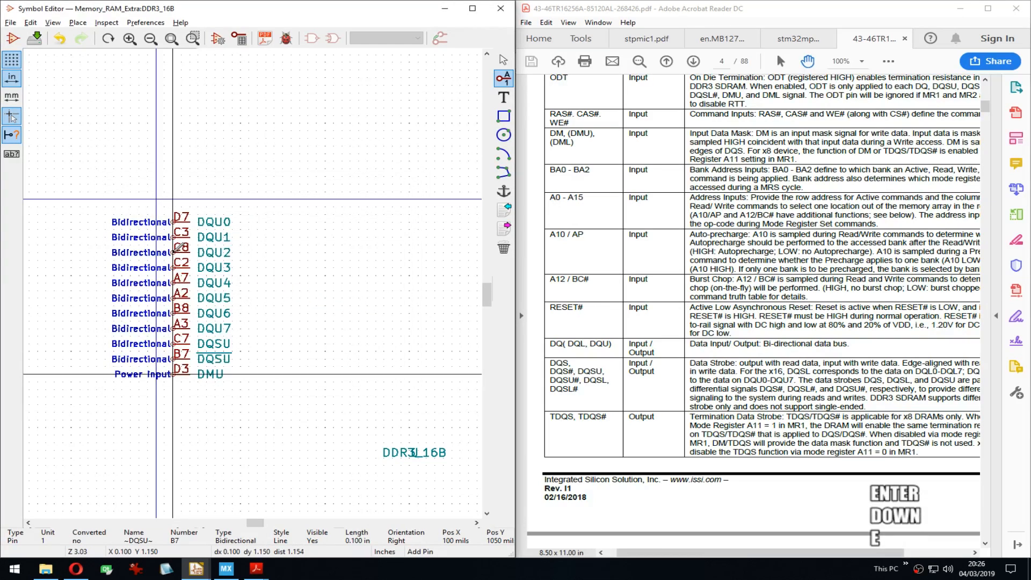
pyautogui.press('e')
pyautogui.press('Tab')
pyautogui.press('b')
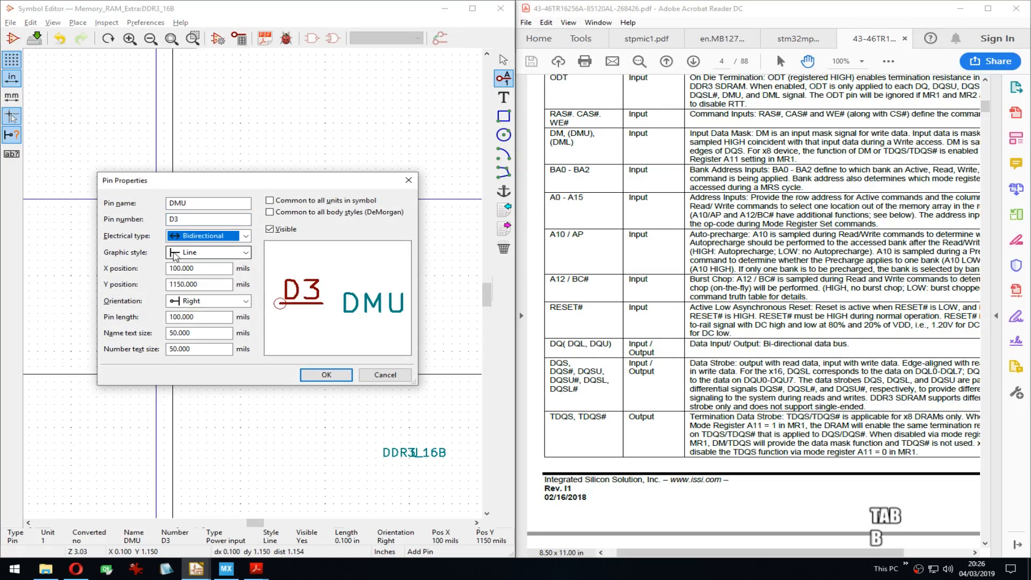
pyautogui.press('Return')
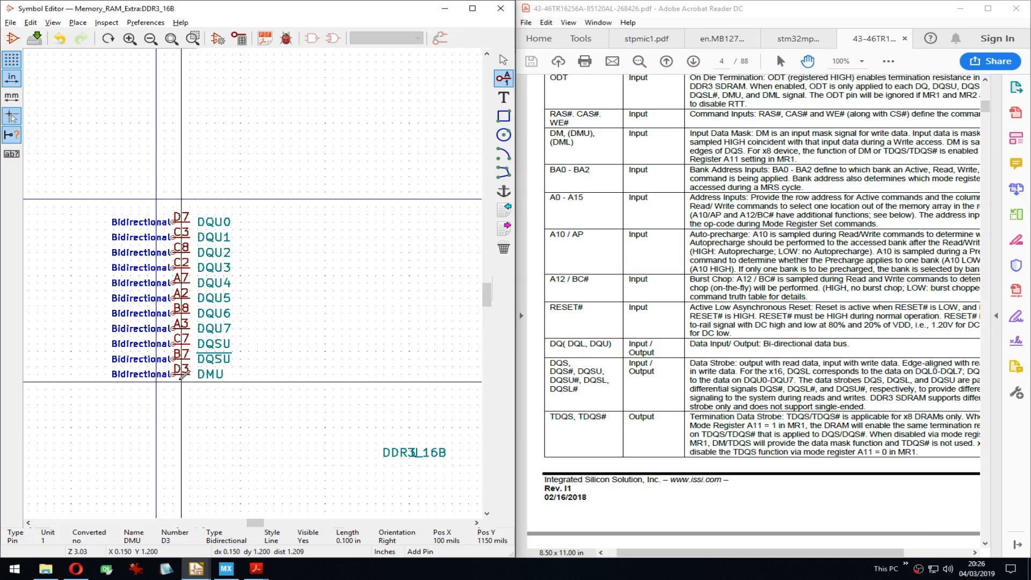
# Step: Change the DMU pin's electrical type to Input
pyautogui.moveTo(600, 177); pyautogui.dragTo(601, 198)
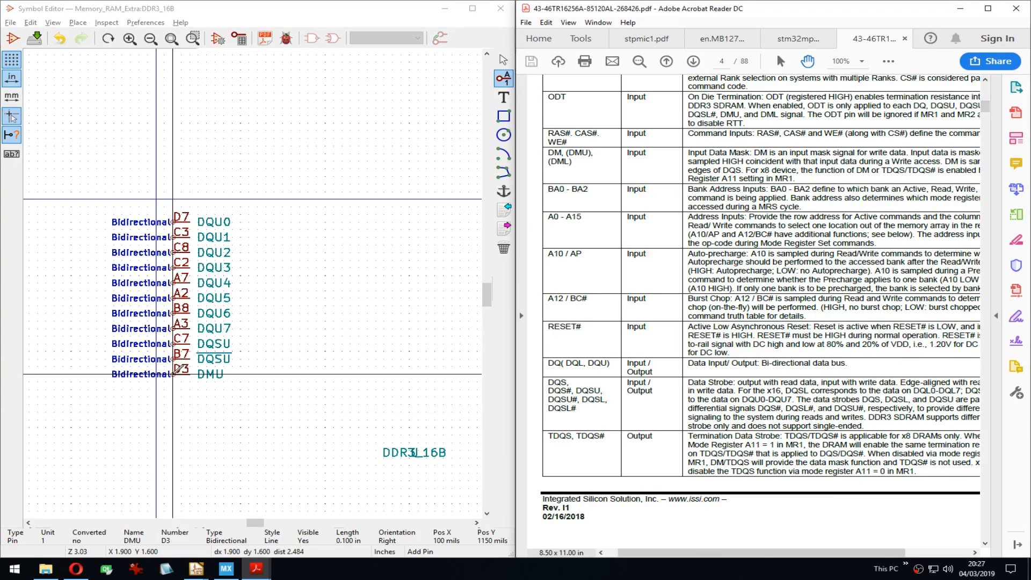
pyautogui.click(172, 375)
pyautogui.write('e')
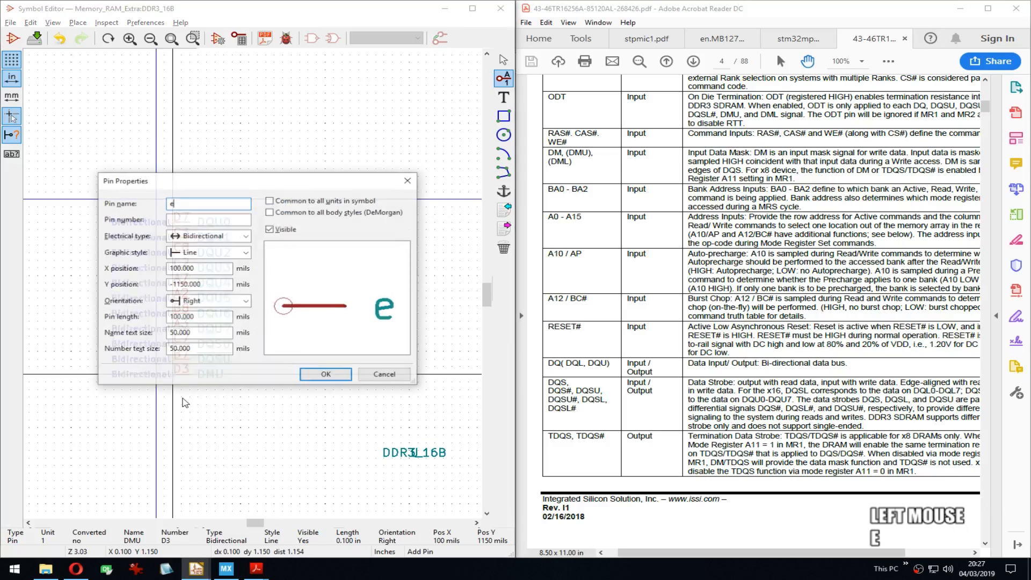
pyautogui.press('Escape')
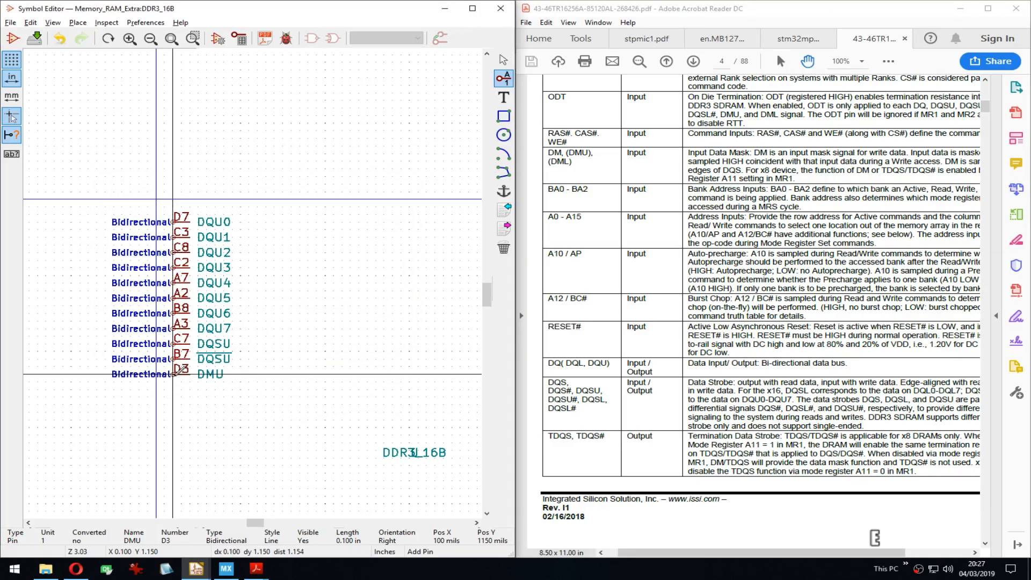
pyautogui.doubleClick(173, 374)
pyautogui.press('Tab')
pyautogui.press('Tab')
pyautogui.press('i')
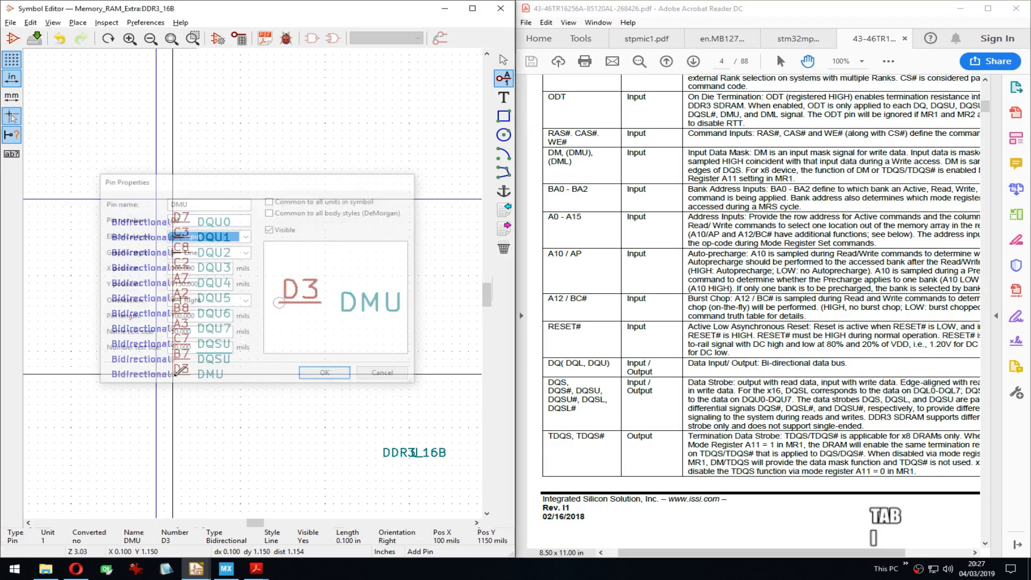
pyautogui.press('Return')
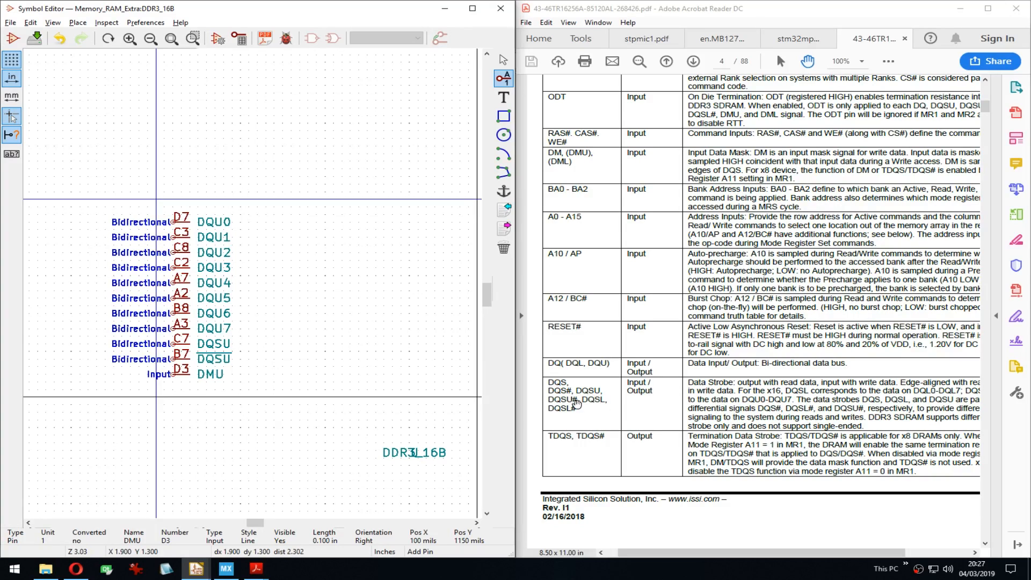
# Step: Review the datasheet's page 3 ballout and page 4 pinout description tables
pyautogui.moveTo(757, 152); pyautogui.dragTo(771, 401)
pyautogui.moveTo(794, 166); pyautogui.dragTo(797, 417)
pyautogui.moveTo(792, 106); pyautogui.dragTo(791, 448)
pyautogui.moveTo(799, 241); pyautogui.dragTo(792, 326)
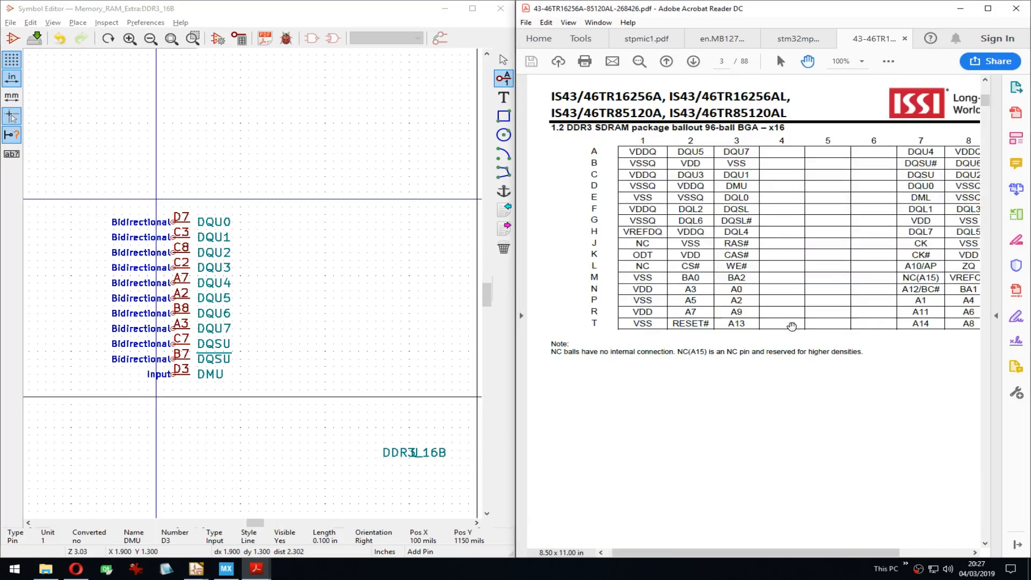
pyautogui.moveTo(748, 459); pyautogui.dragTo(748, 111)
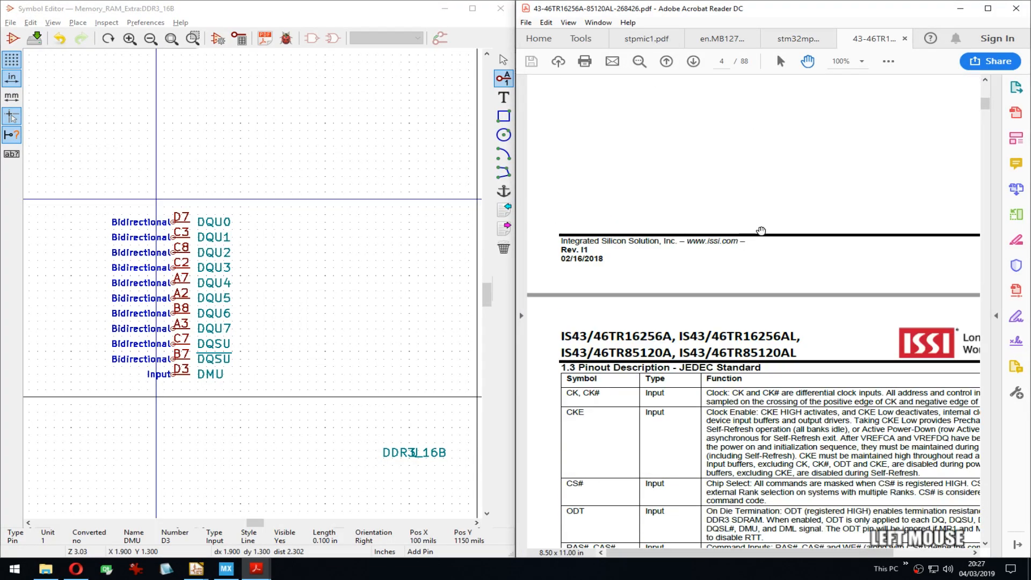
pyautogui.moveTo(775, 515); pyautogui.dragTo(777, 220)
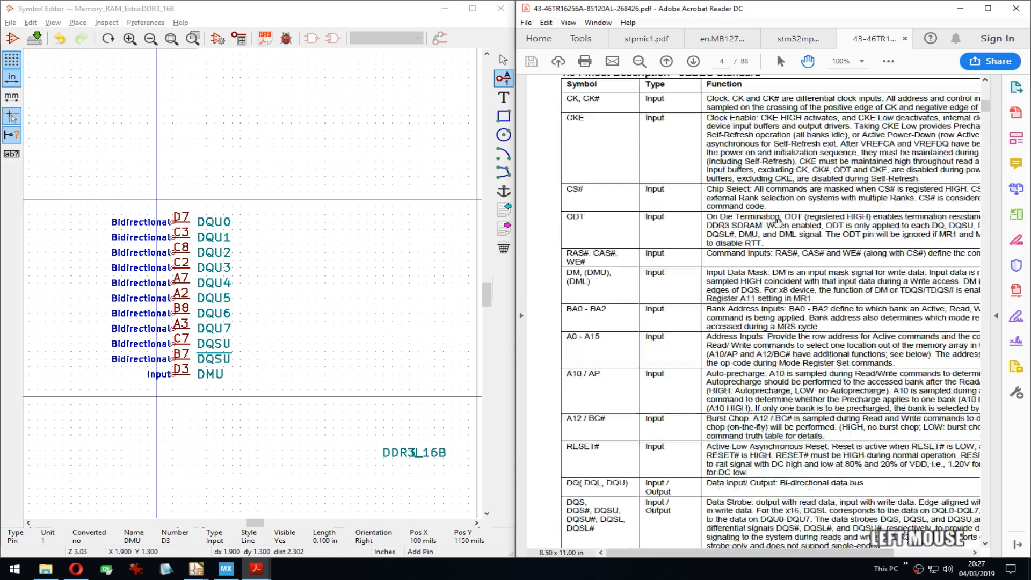
pyautogui.moveTo(820, 381); pyautogui.dragTo(826, 248)
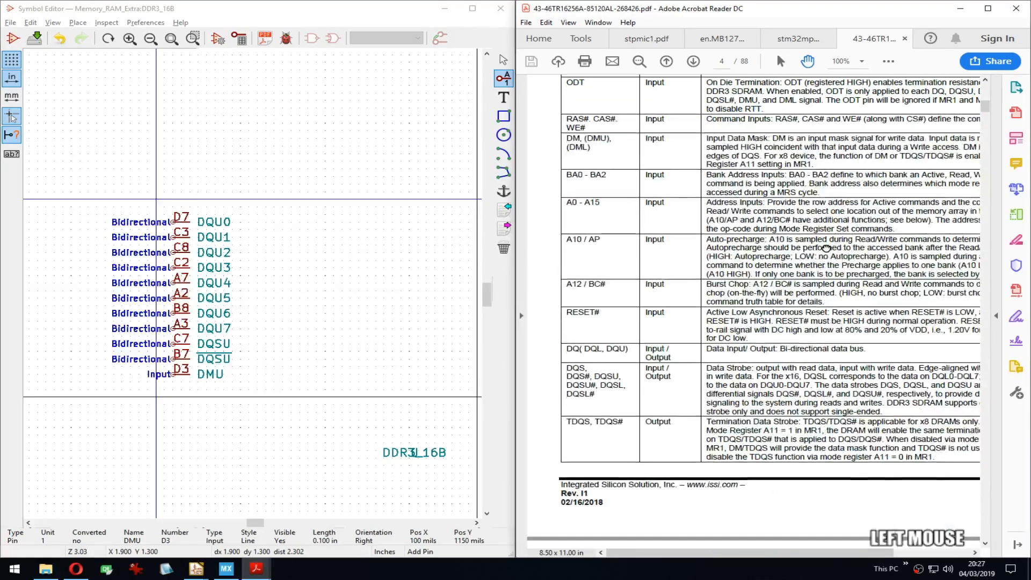
pyautogui.scroll(3, 776, 159)
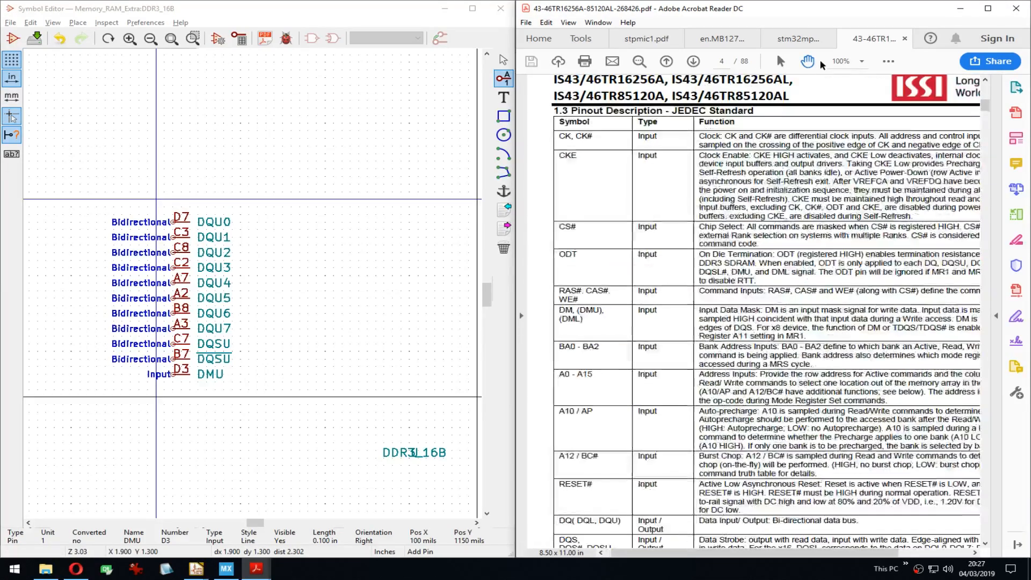
# Step: Show the board schematic's U5 DDR3 chip and start a new pin above the symbol's pins
pyautogui.click(797, 38)
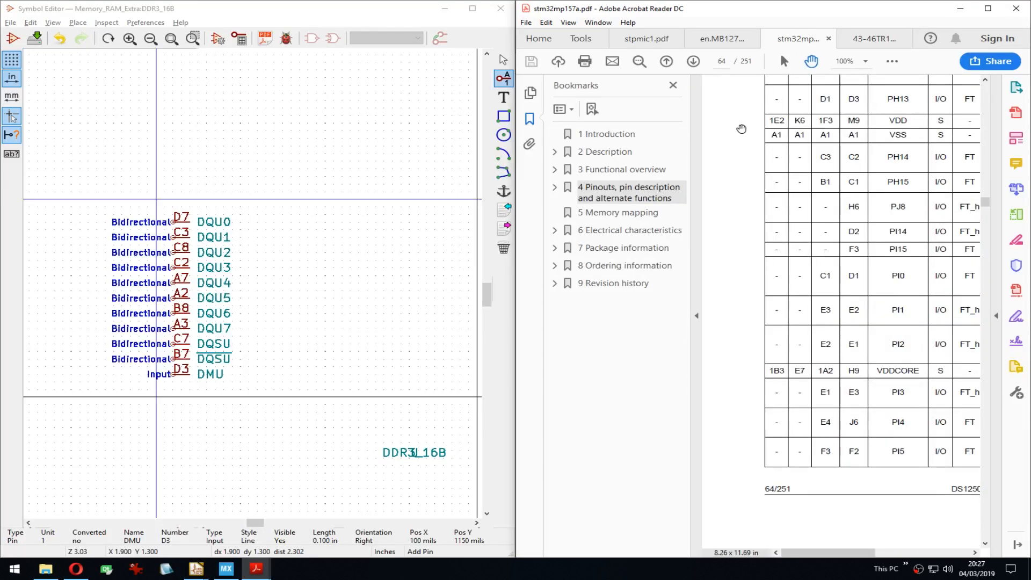
pyautogui.click(722, 39)
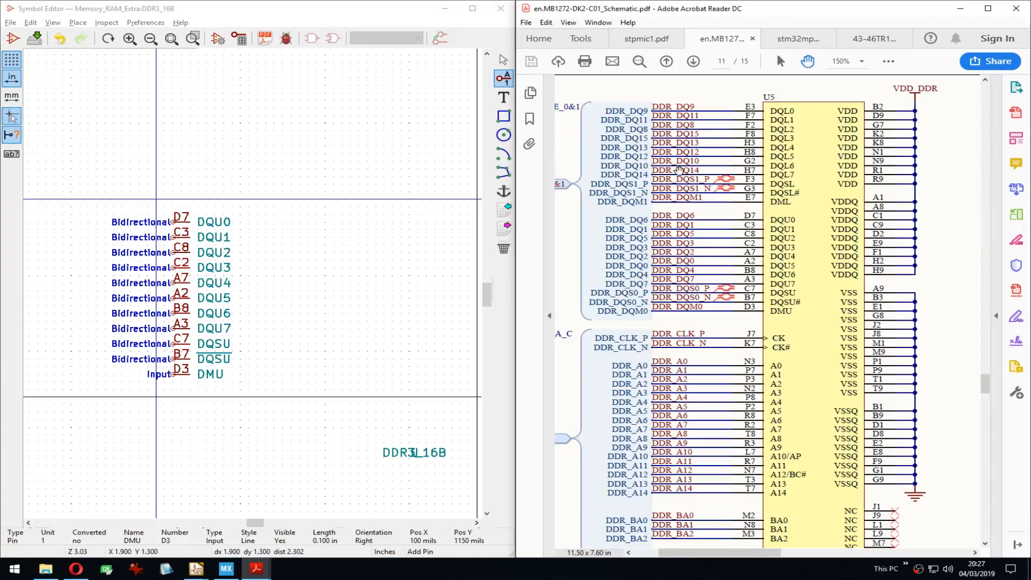
pyautogui.moveTo(237, 122); pyautogui.dragTo(265, 100, button='middle')
pyautogui.click(263, 97)
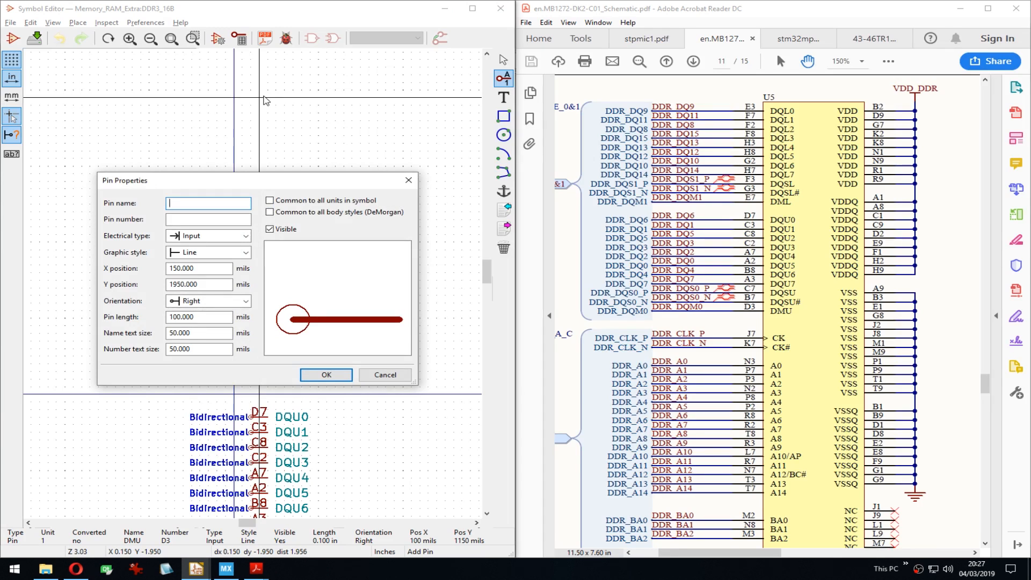
# Step: Place bidirectional pin DQL0, then repeat it downward to create pins through DQL10
pyautogui.write('DQL0')
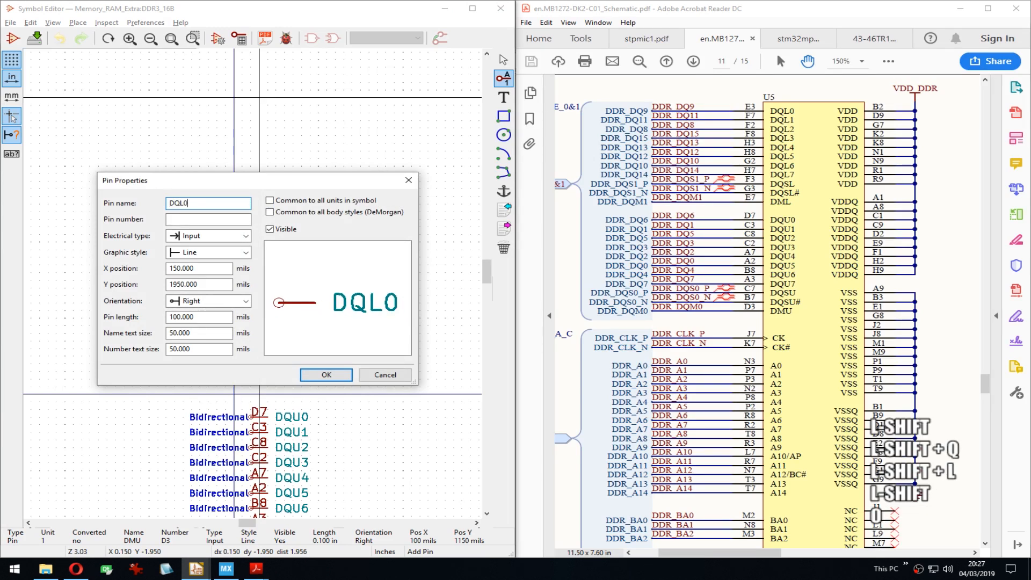
pyautogui.press('Tab')
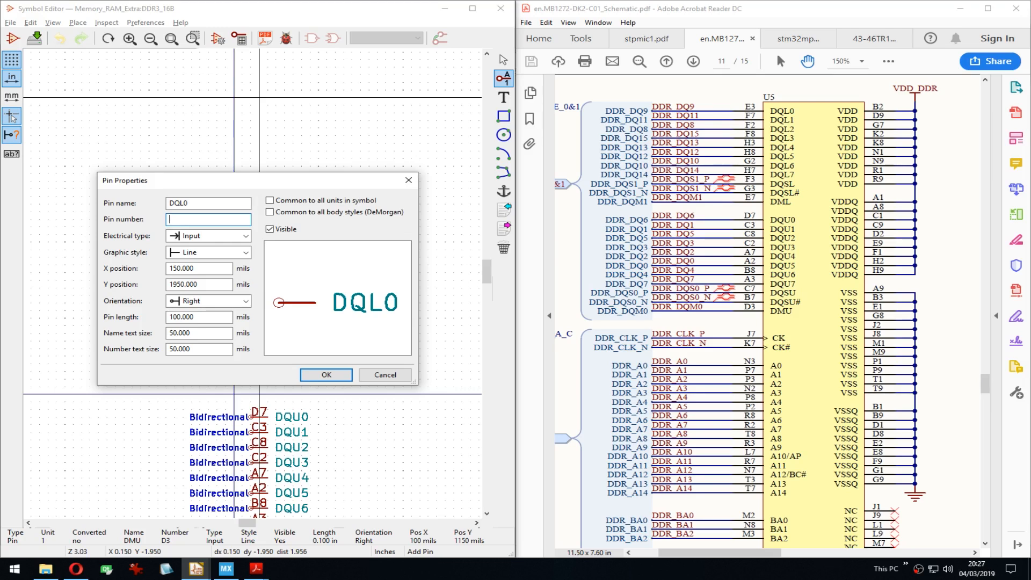
pyautogui.press('Tab')
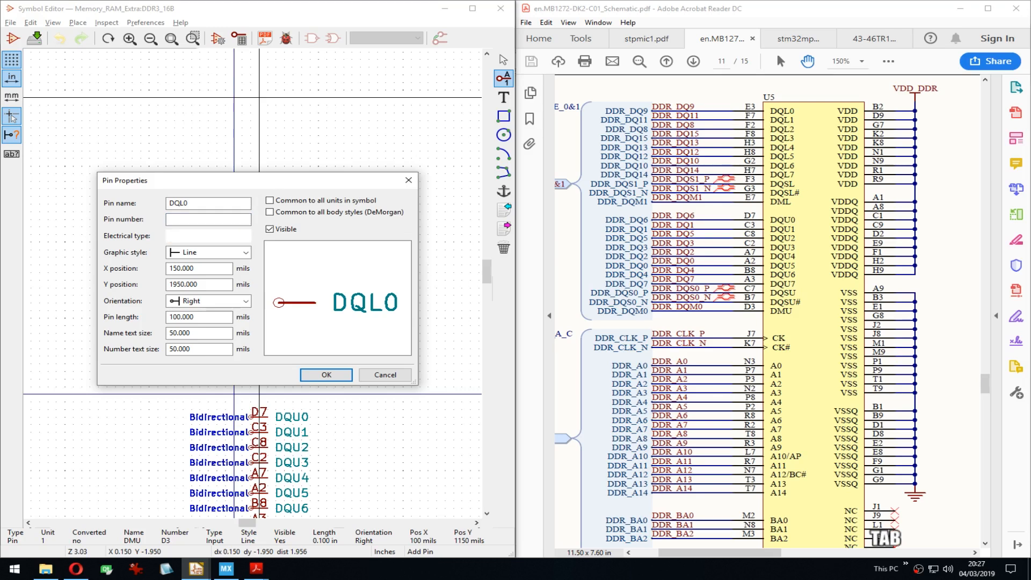
pyautogui.press('b')
pyautogui.press('Return')
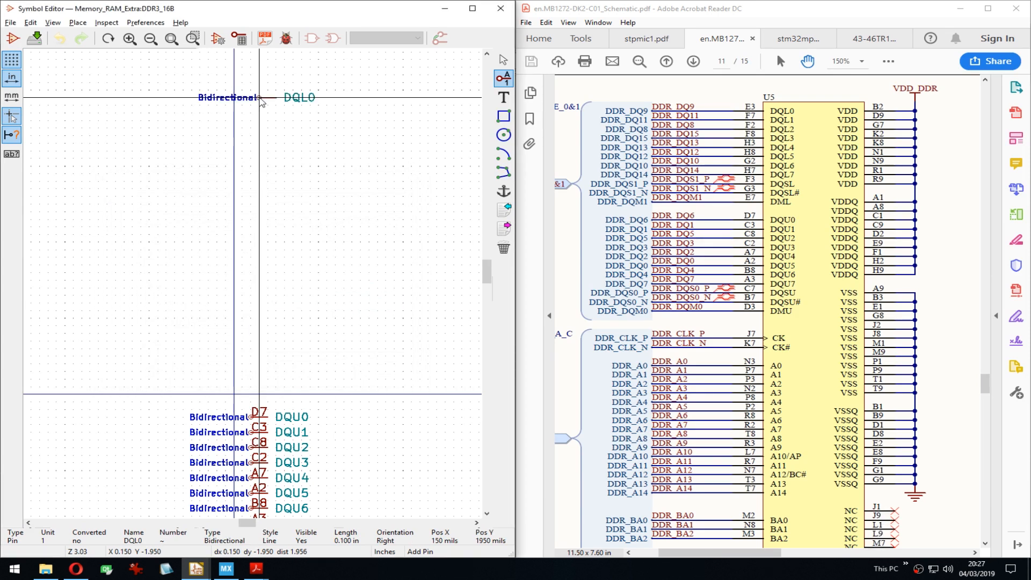
pyautogui.press('Left')
pyautogui.press('Return')
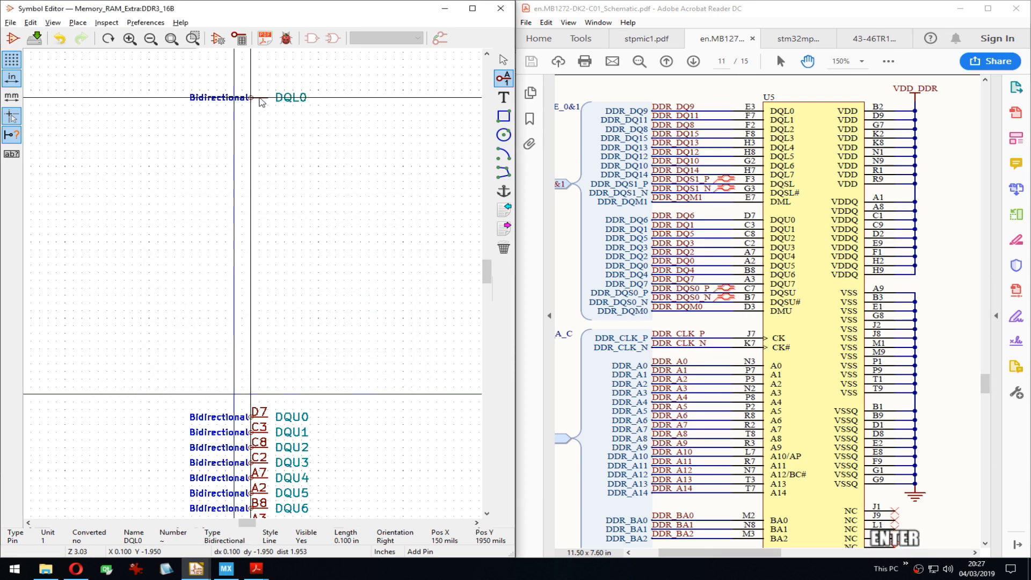
pyautogui.press('Insert')
pyautogui.press('Insert')
pyautogui.press('Insert')
pyautogui.press('Insert')
pyautogui.press('Insert')
pyautogui.press('Insert')
pyautogui.press('Insert')
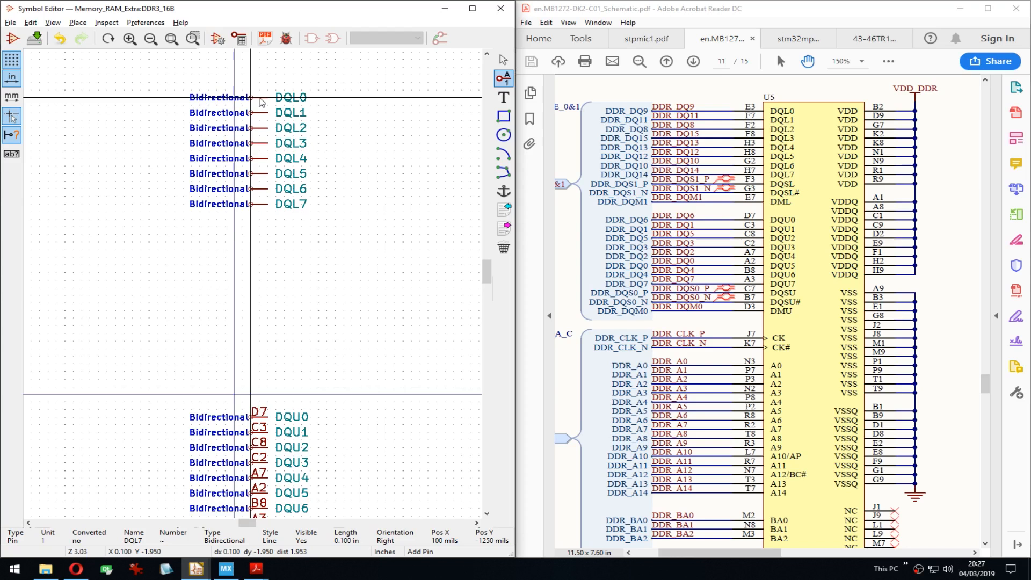
pyautogui.press('Insert')
pyautogui.press('Insert')
pyautogui.press('Insert')
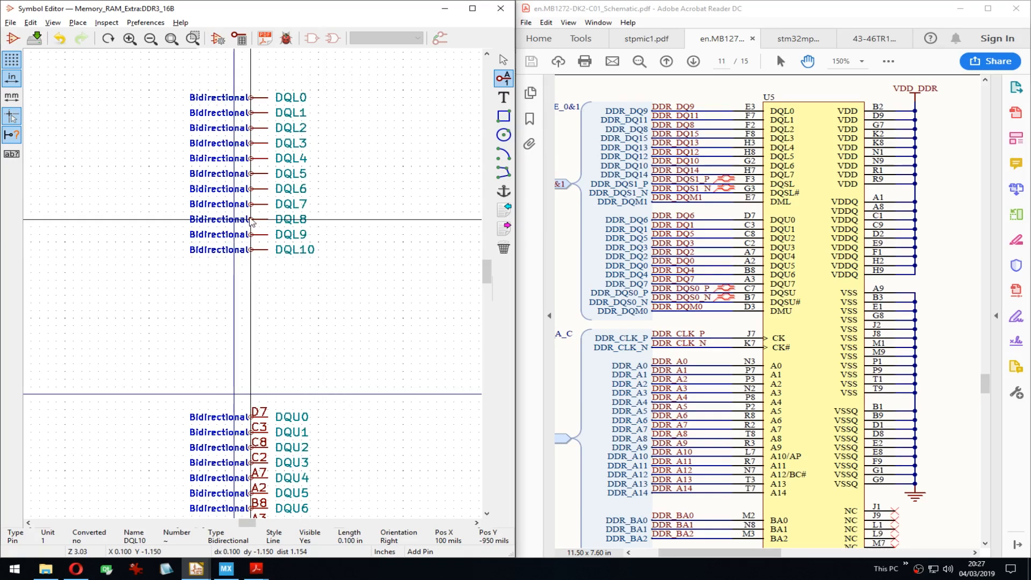
# Step: Rename pin DQL8 to DQSL and pin DQL9 to the overlined ~DQSL~
pyautogui.doubleClick(252, 219)
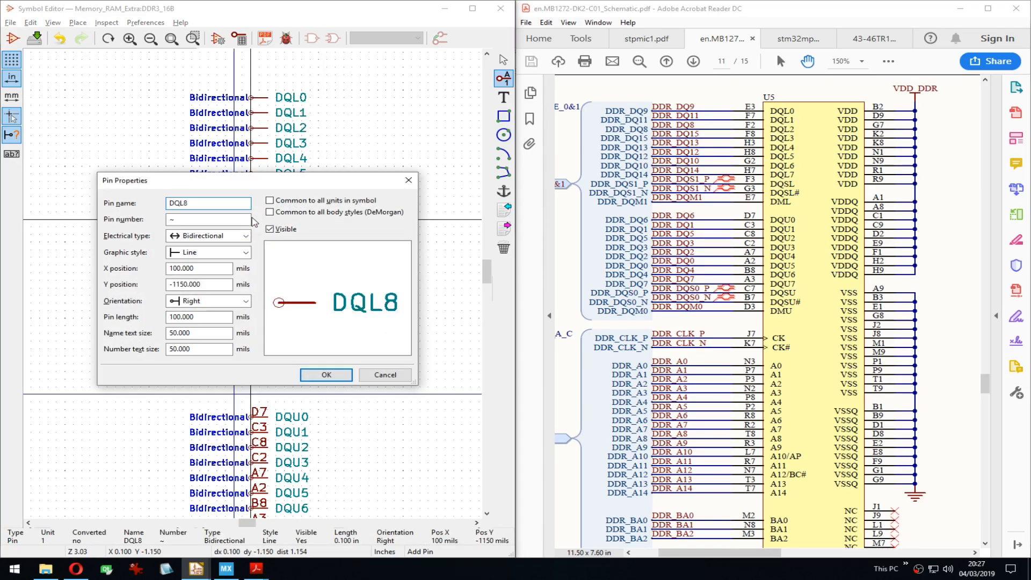
pyautogui.press('End')
pyautogui.press('BackSpace')
pyautogui.press('BackSpace')
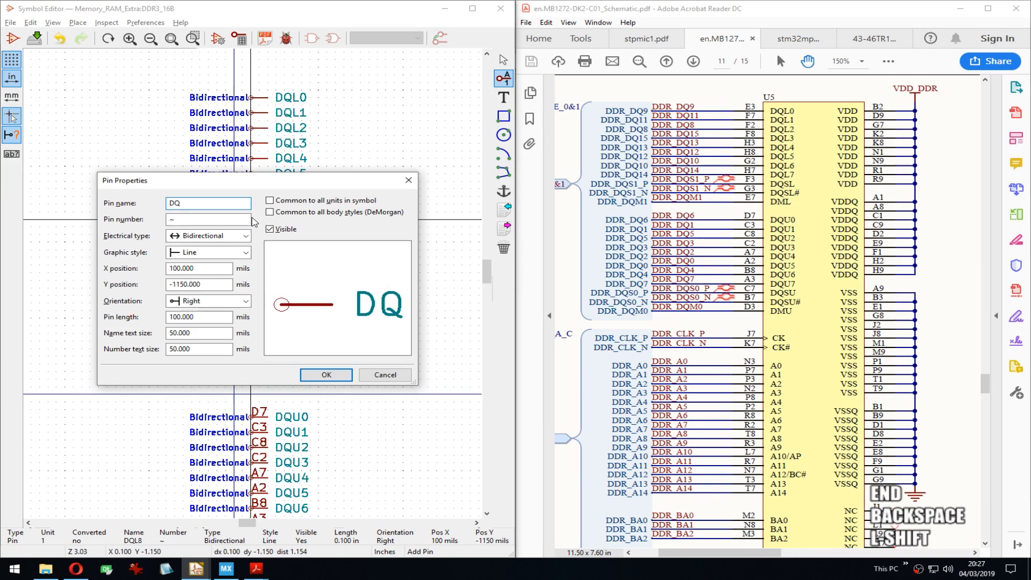
pyautogui.write('SL')
pyautogui.press('Return')
pyautogui.press('Down')
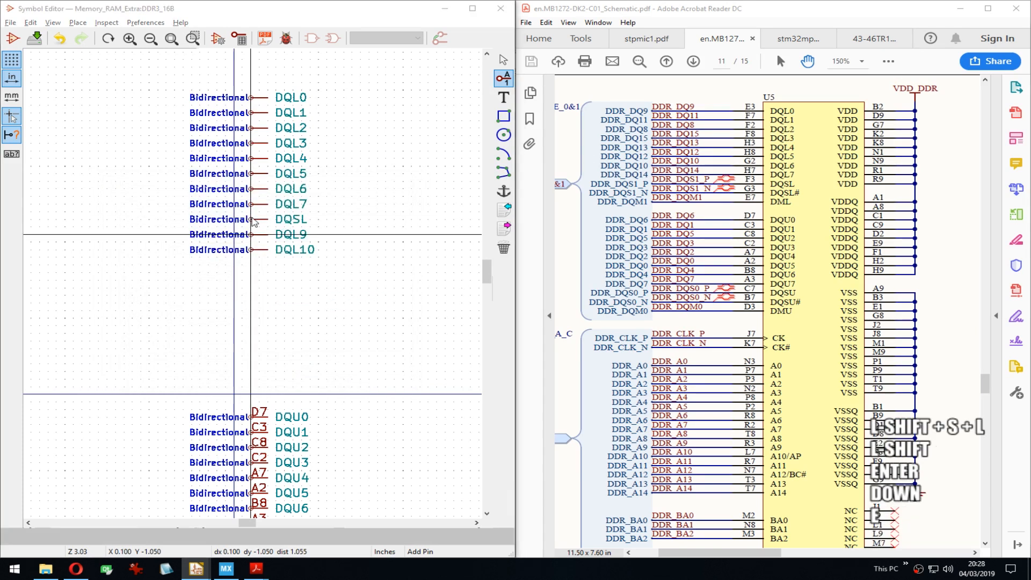
pyautogui.press('e')
pyautogui.press('End')
pyautogui.press('BackSpace')
pyautogui.press('BackSpace')
pyautogui.write('SL')
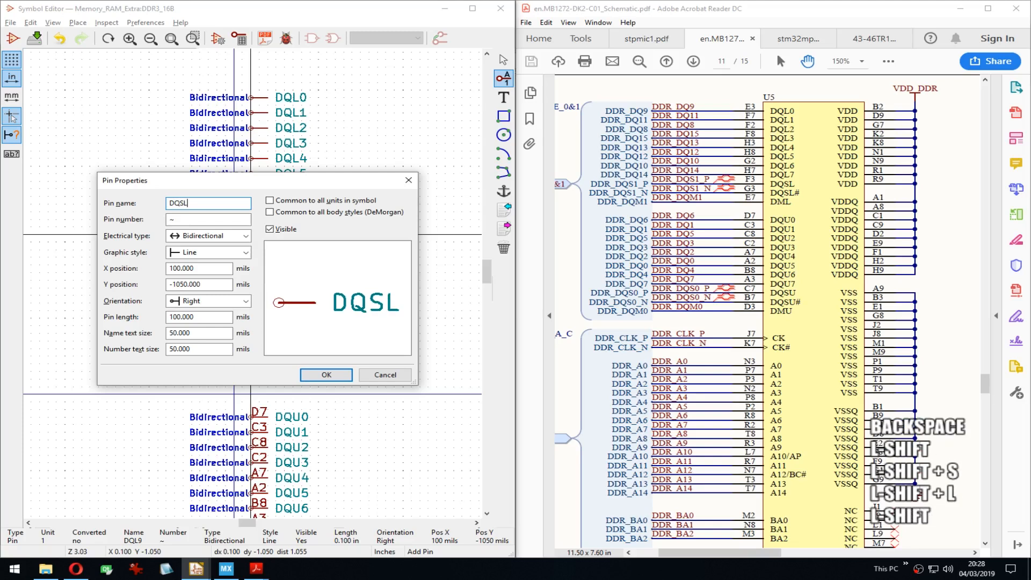
pyautogui.press('Home')
pyautogui.write('~')
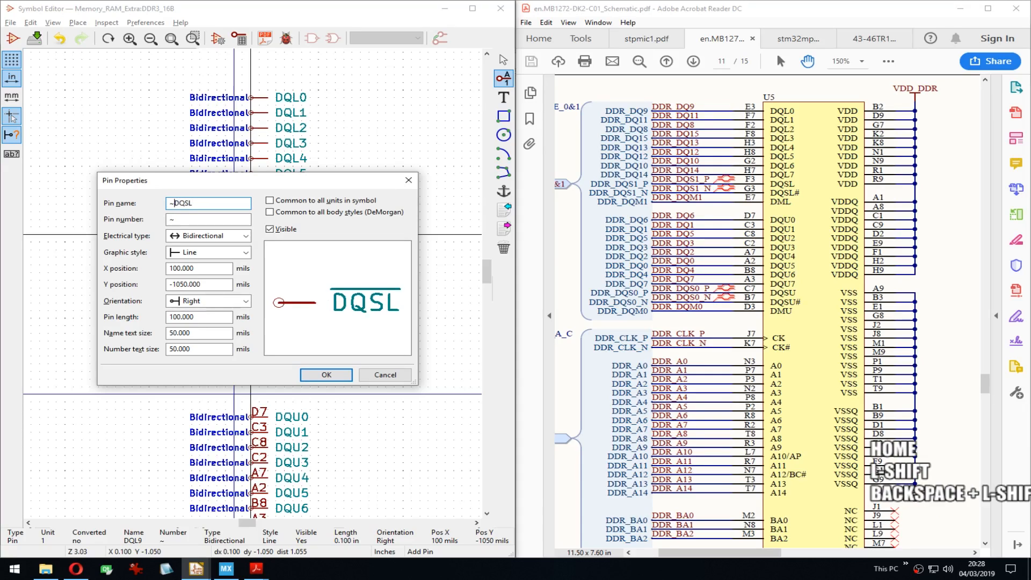
pyautogui.press('End')
pyautogui.write('~')
pyautogui.press('Return')
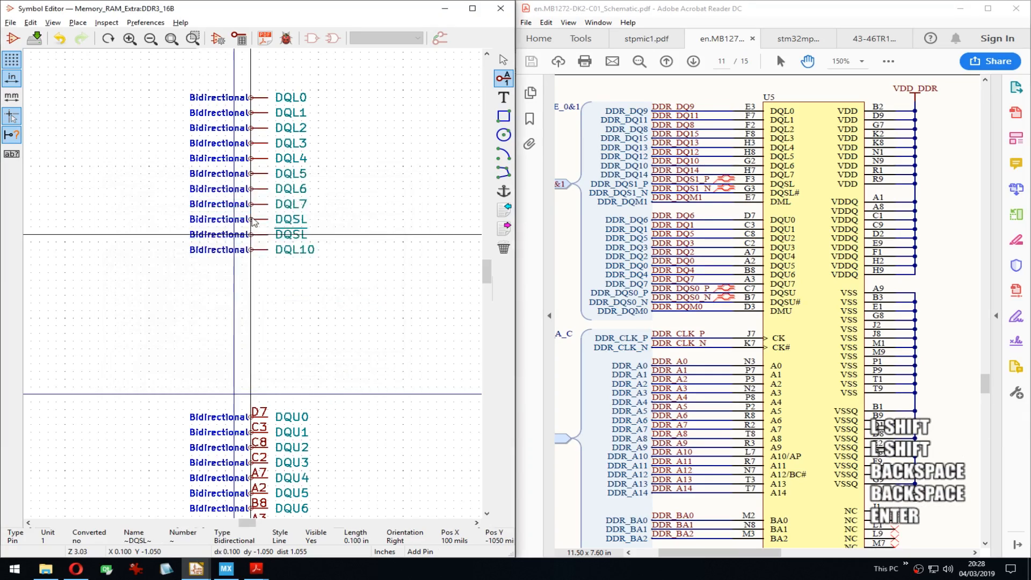
# Step: Rename pin DQL10 to DML
pyautogui.press('Down')
pyautogui.press('e')
pyautogui.press('End')
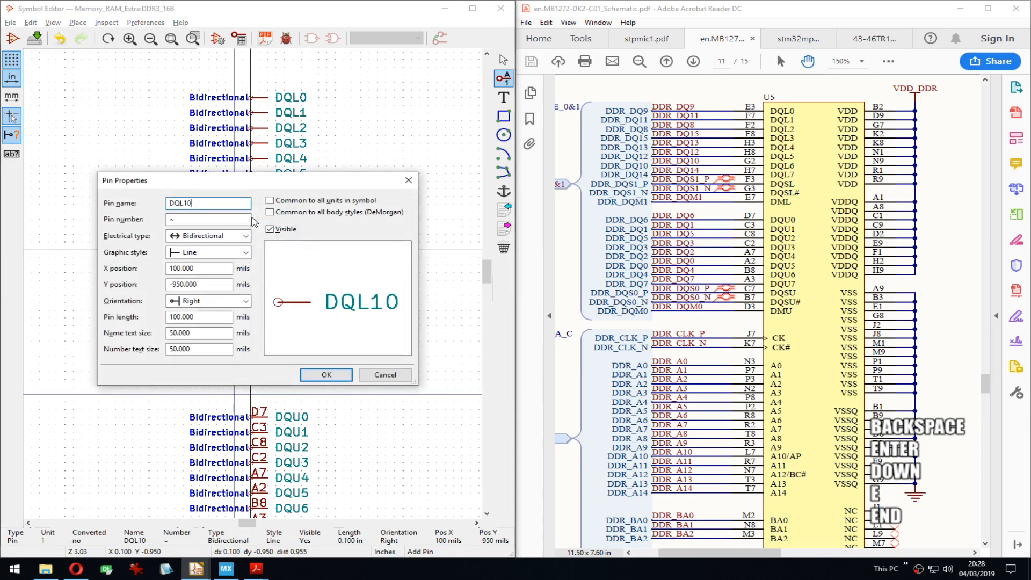
pyautogui.press('BackSpace')
pyautogui.press('BackSpace')
pyautogui.press('BackSpace')
pyautogui.press('BackSpace')
pyautogui.write('ML')
pyautogui.press('Return')
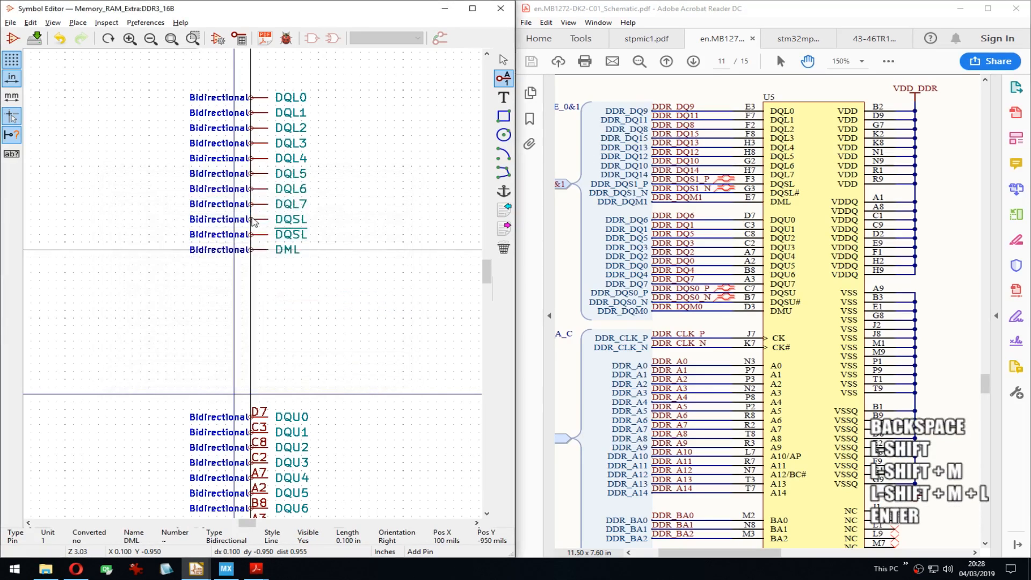
# Step: Number pins DQL0–DQL3 as E3, F7, F2 and F8
pyautogui.press('e')
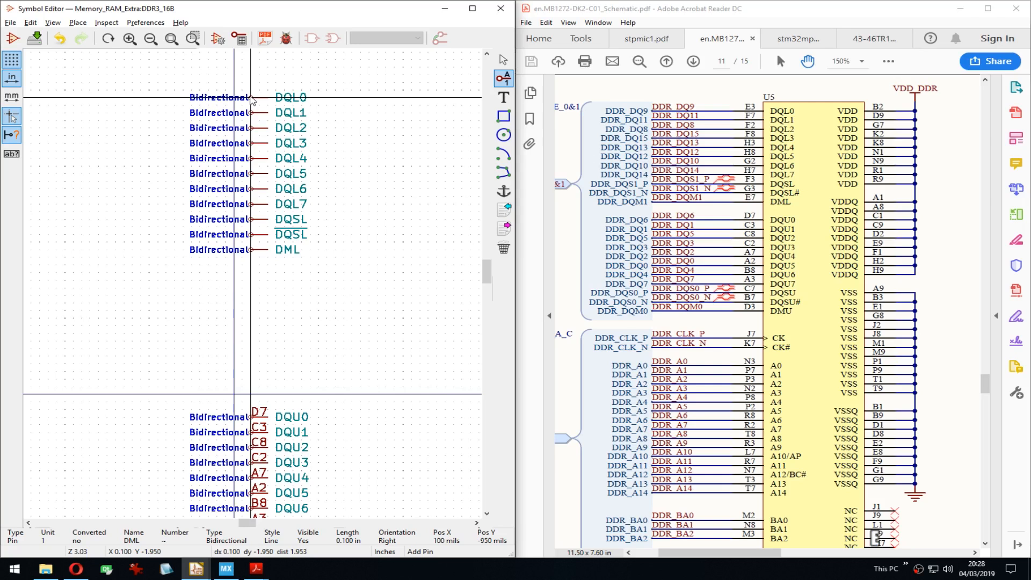
pyautogui.press('Tab')
pyautogui.write('E2')
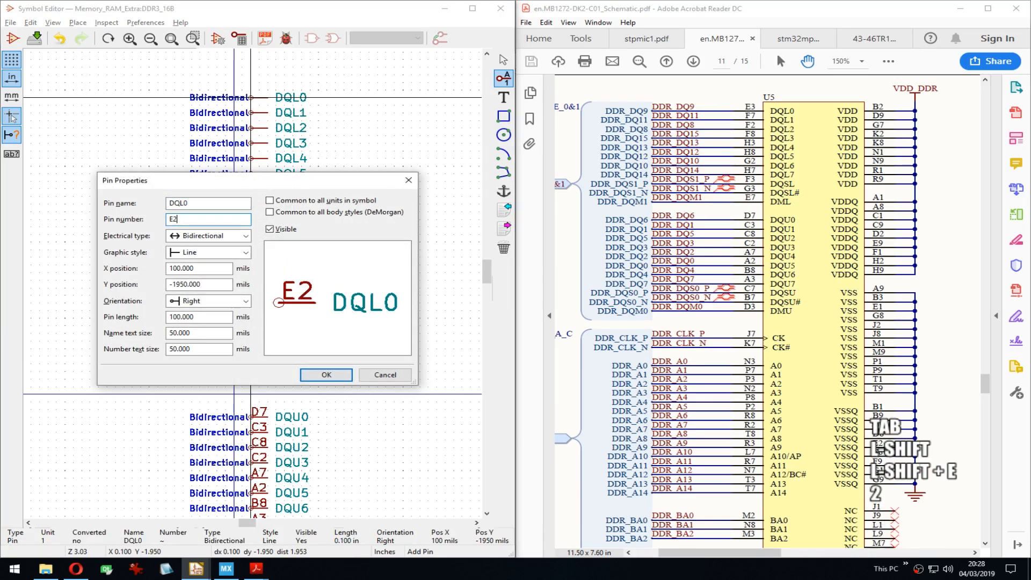
pyautogui.press('BackSpace')
pyautogui.write('3')
pyautogui.press('Return')
pyautogui.press('Down')
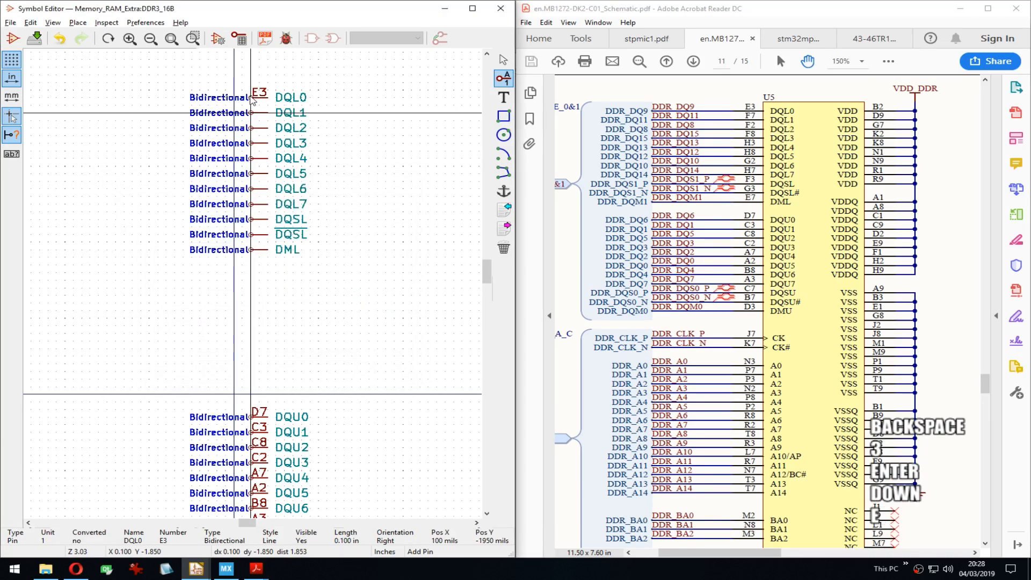
pyautogui.press('e')
pyautogui.press('Tab')
pyautogui.write('F7')
pyautogui.press('Return')
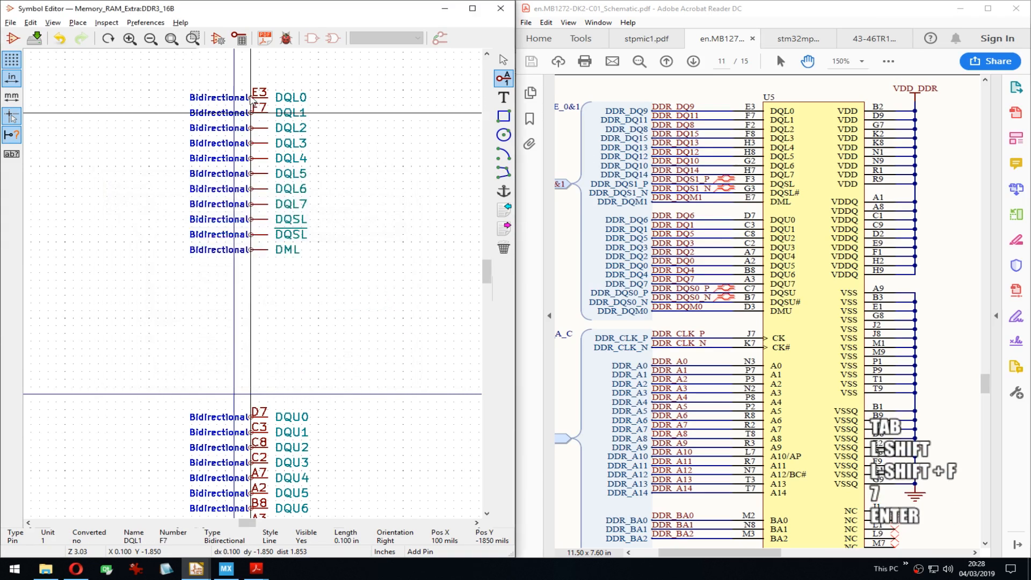
pyautogui.press('Down')
pyautogui.press('e')
pyautogui.press('Tab')
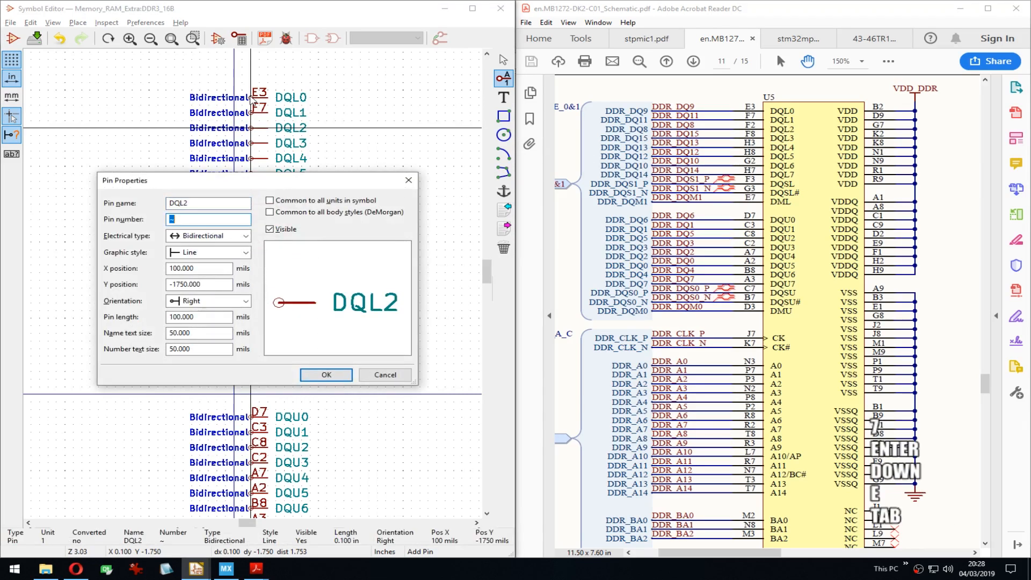
pyautogui.write('F2')
pyautogui.press('Return')
pyautogui.press('Down')
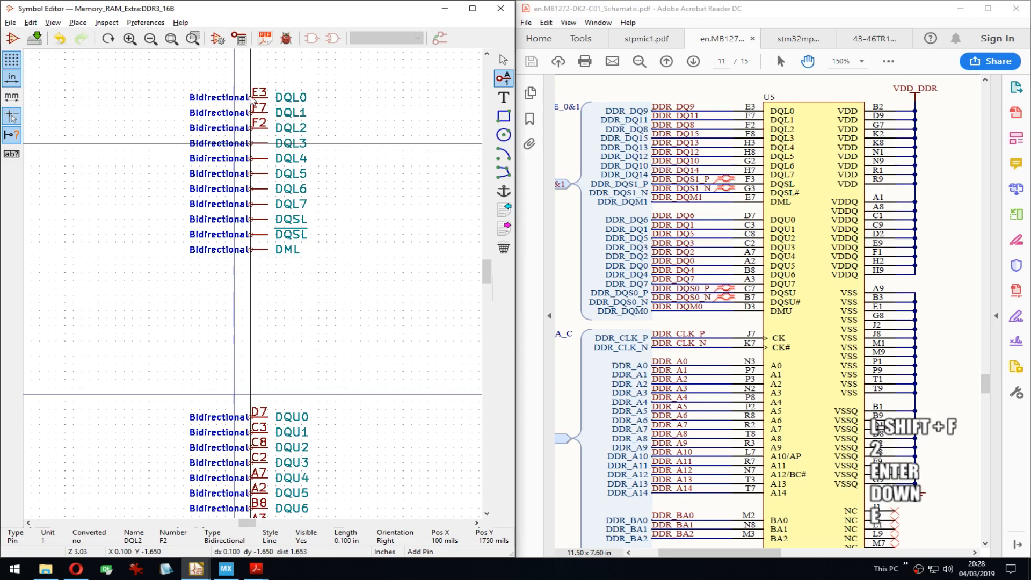
pyautogui.press('e')
pyautogui.press('Tab')
pyautogui.write('F8')
pyautogui.press('Return')
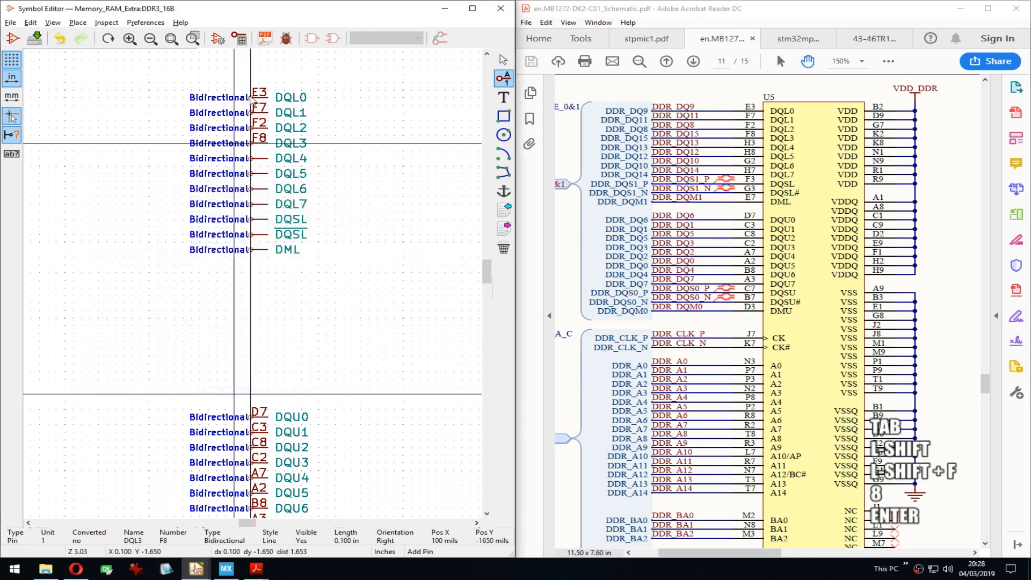
# Step: Number pins DQL4–DQL7 as H3, H8, G2 and H7
pyautogui.press('Down')
pyautogui.press('e')
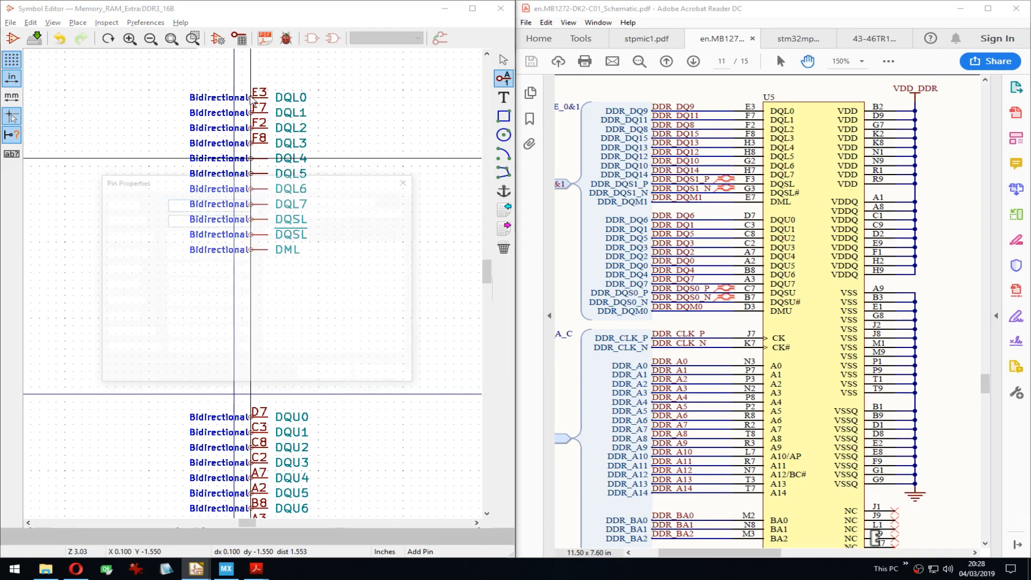
pyautogui.press('Tab')
pyautogui.write('H3')
pyautogui.press('Return')
pyautogui.press('Down')
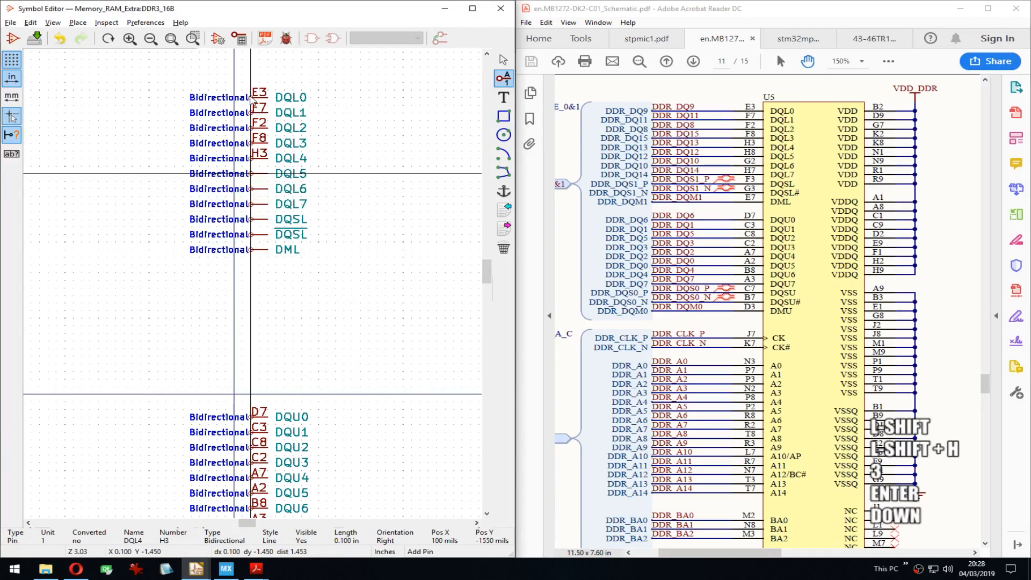
pyautogui.press('e')
pyautogui.press('Tab')
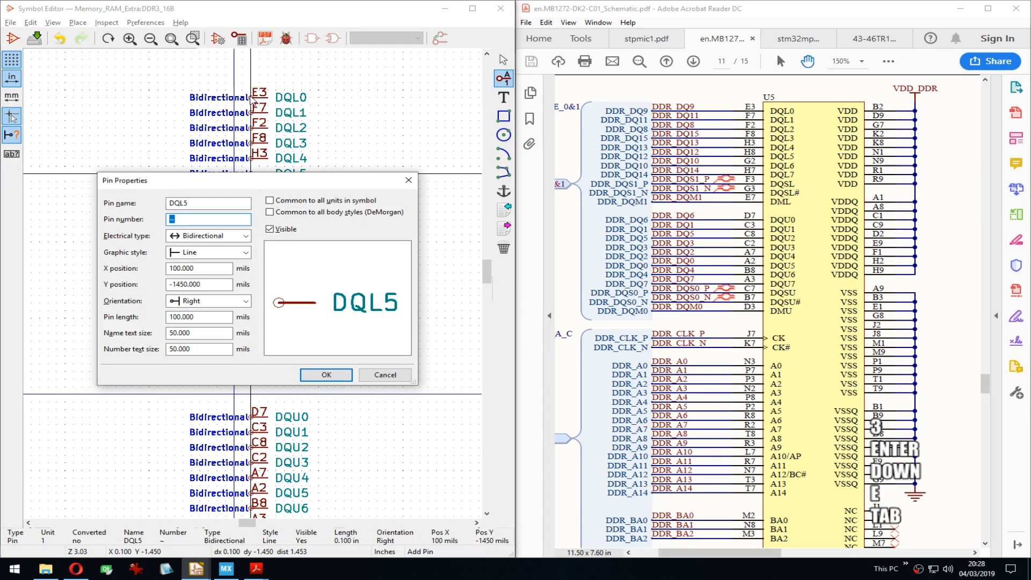
pyautogui.write('H8')
pyautogui.press('Return')
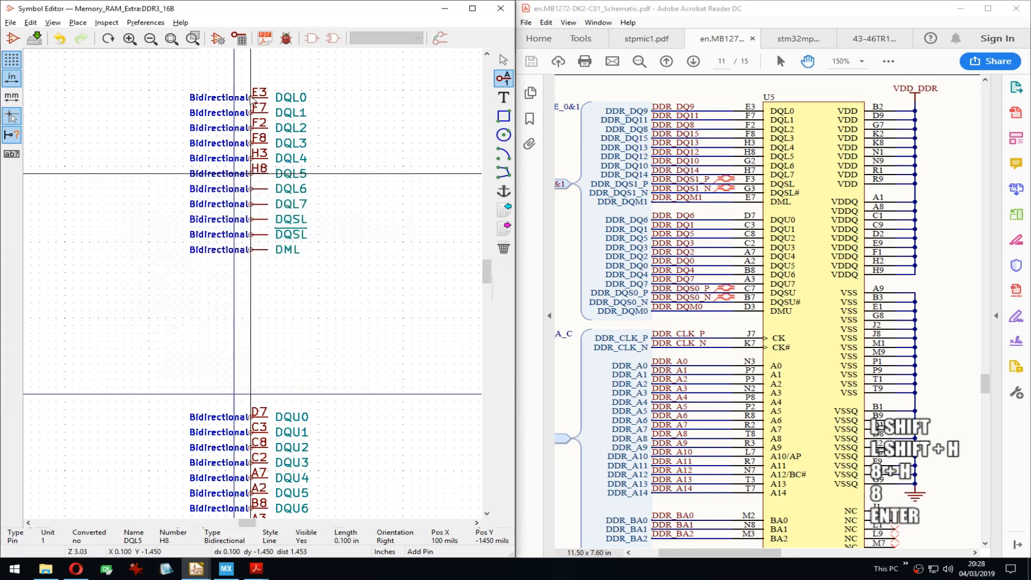
pyautogui.press('Down')
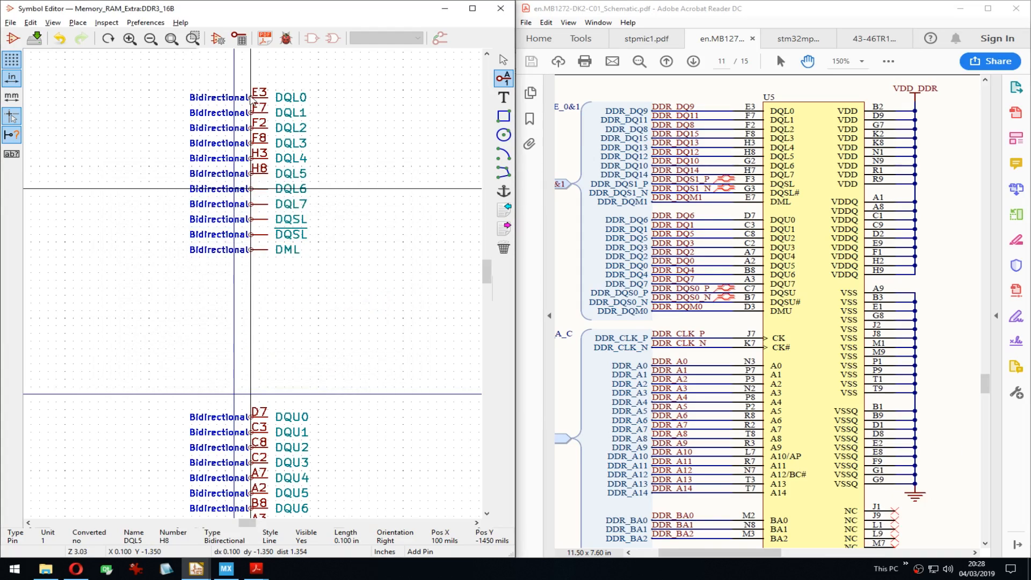
pyautogui.press('e')
pyautogui.press('Tab')
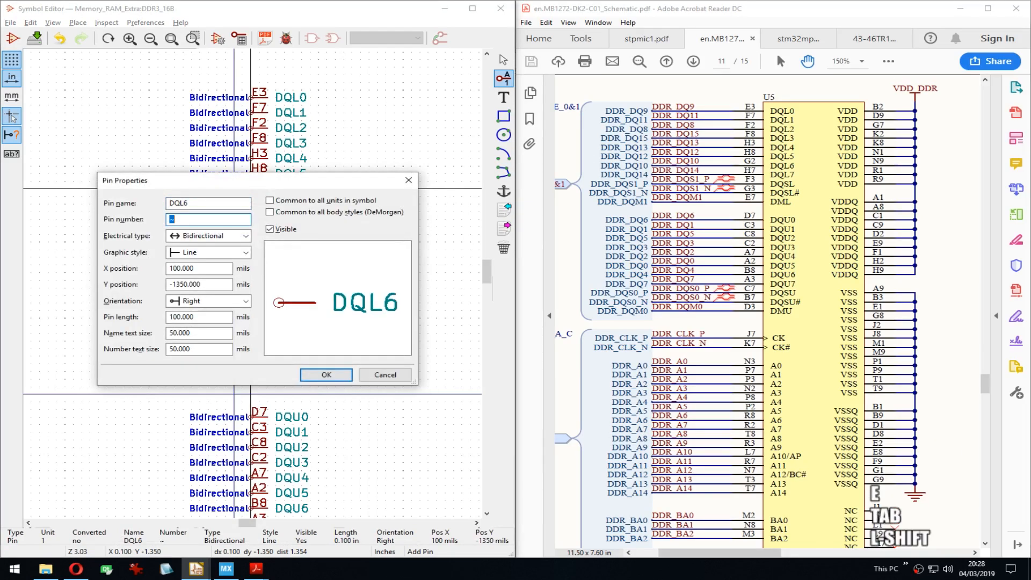
pyautogui.write('G2')
pyautogui.press('Return')
pyautogui.press('Down')
pyautogui.press('Down')
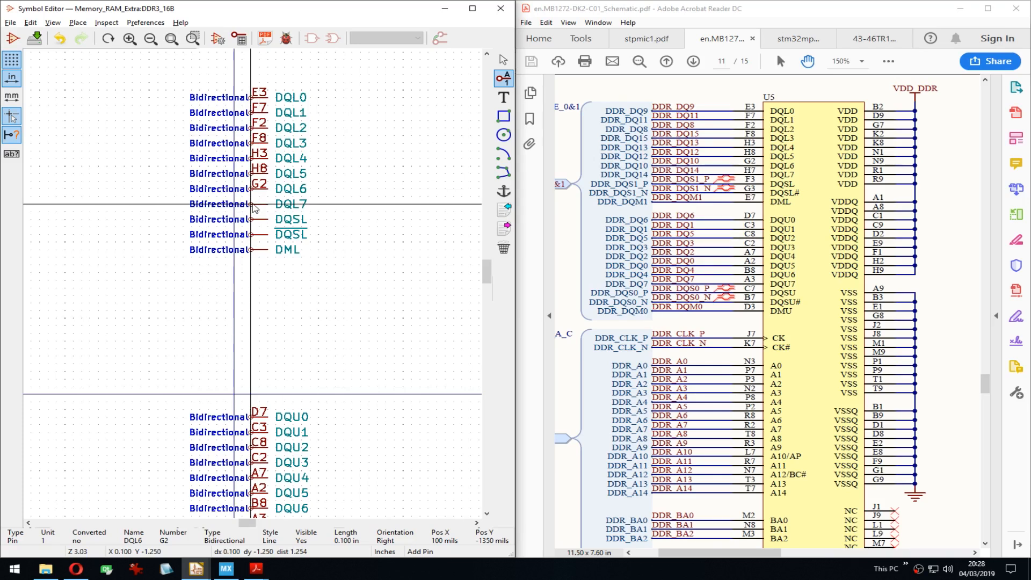
pyautogui.doubleClick(253, 206)
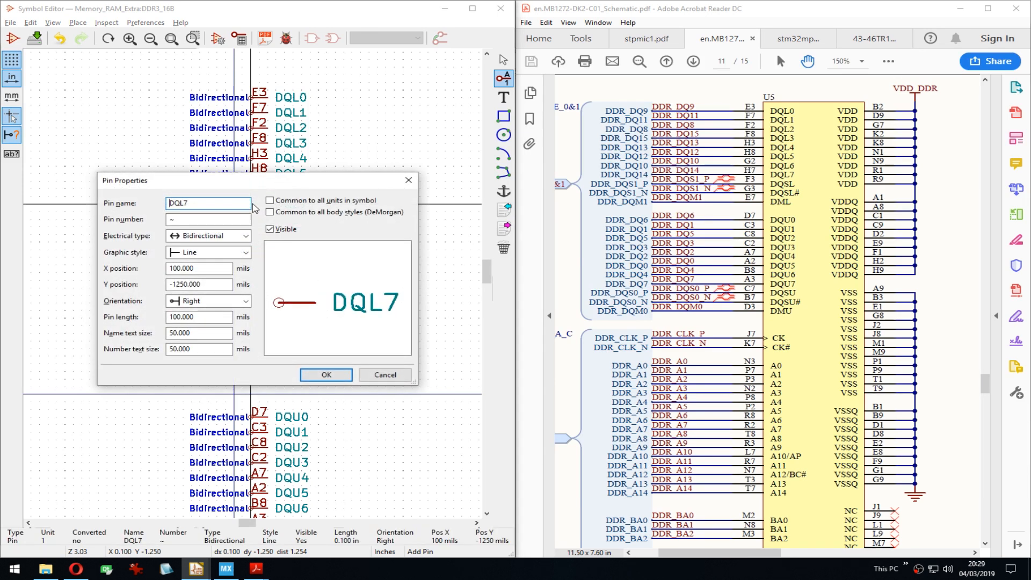
pyautogui.press('Tab')
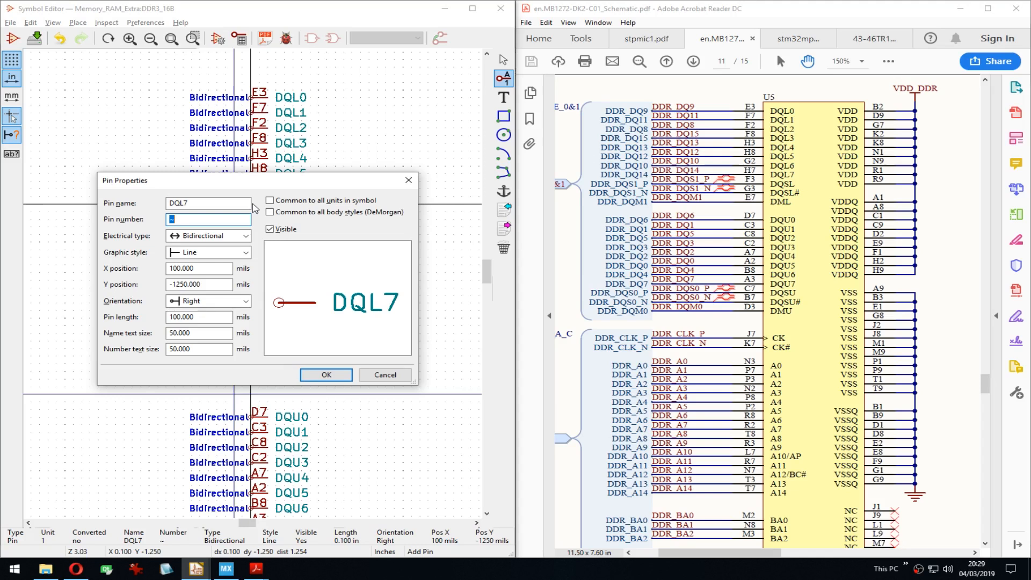
pyautogui.write('H7')
pyautogui.press('Return')
# Step: Number DQSL F3, inverted DQSL G3 and DML E7, undoing an accidental E7DML rename
pyautogui.press('Down')
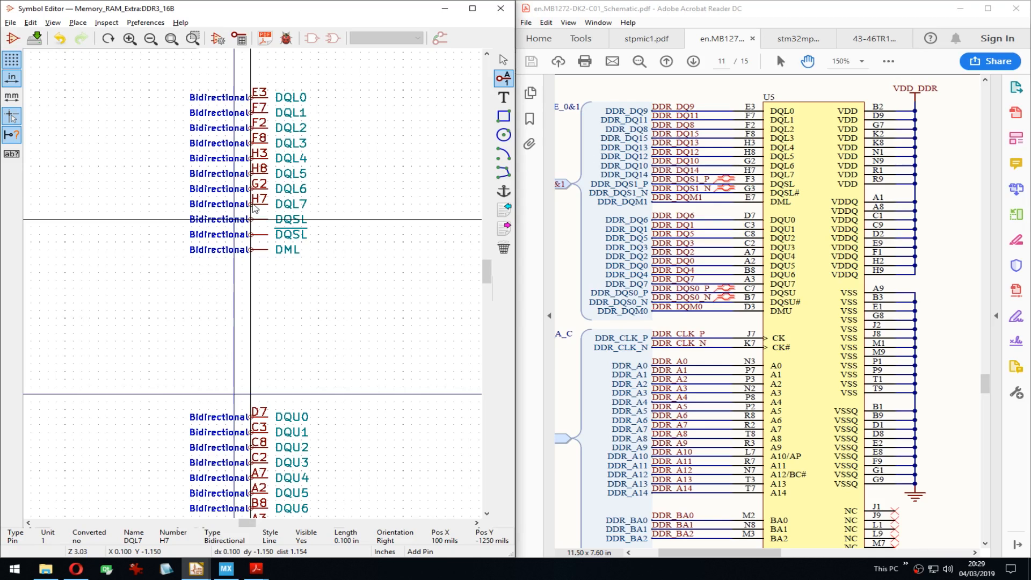
pyautogui.doubleClick(255, 208)
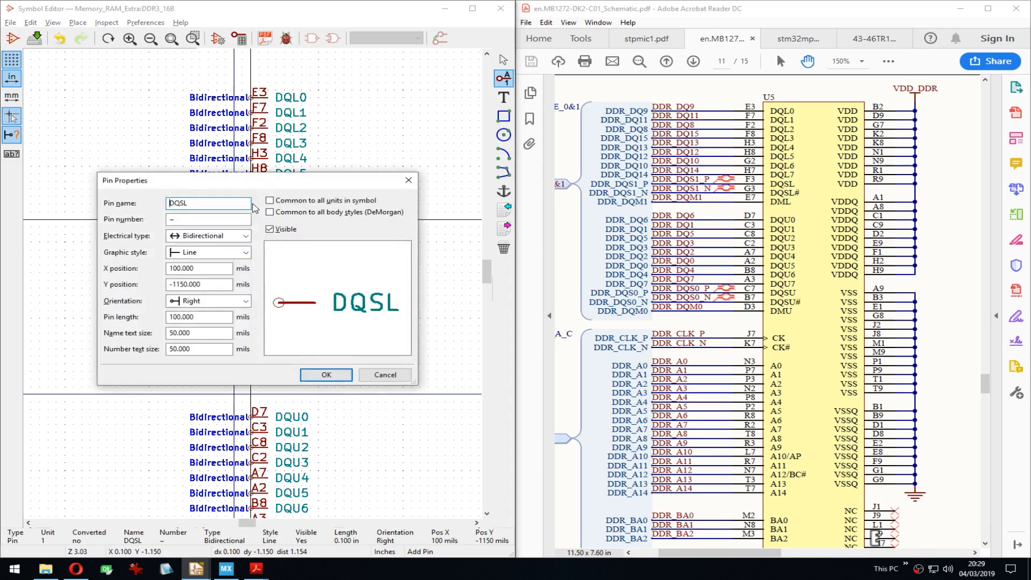
pyautogui.press('Tab')
pyautogui.write('F3')
pyautogui.press('Return')
pyautogui.press('Down')
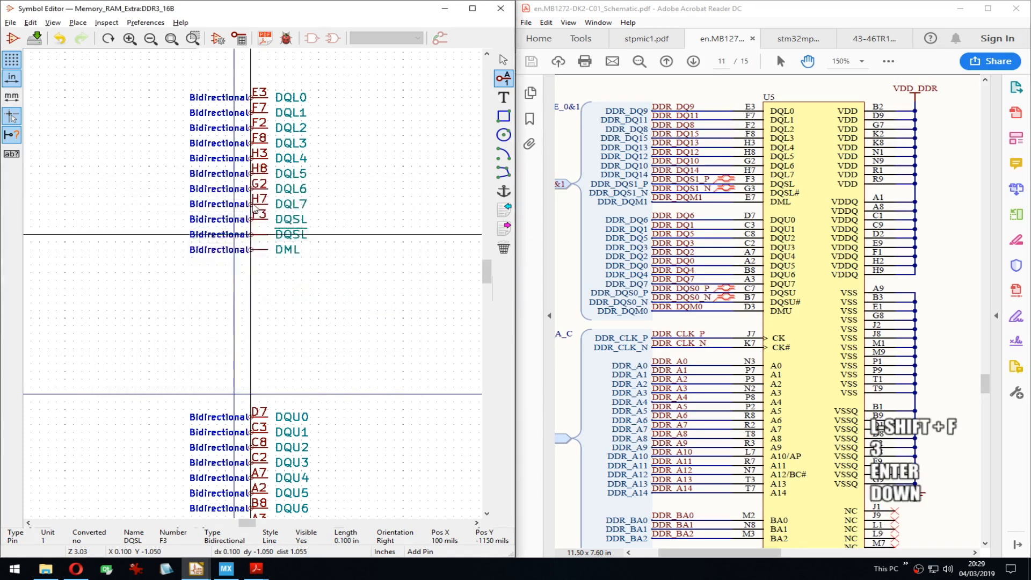
pyautogui.press('e')
pyautogui.press('Tab')
pyautogui.write('G3')
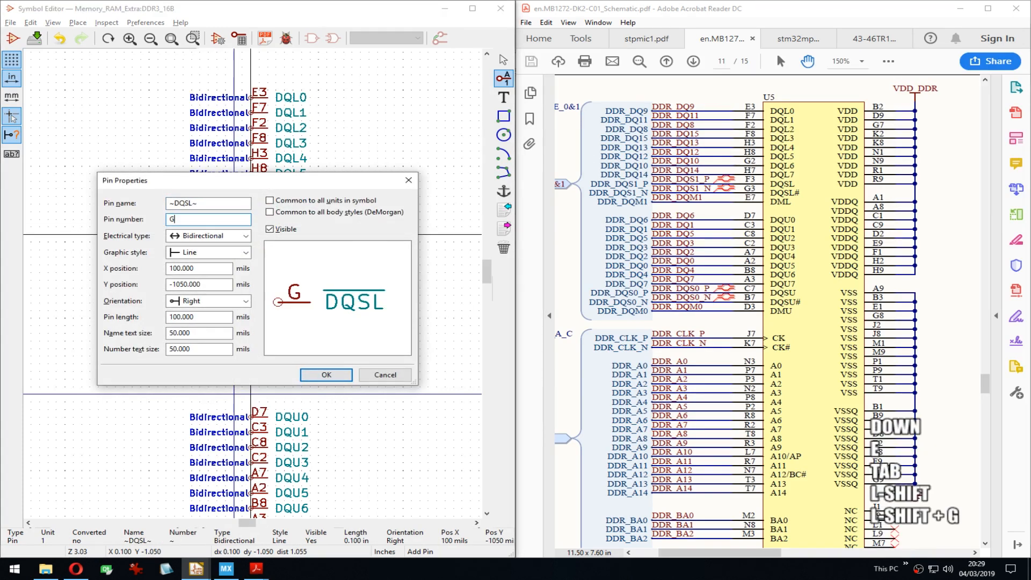
pyautogui.press('Return')
pyautogui.press('Down')
pyautogui.press('Down')
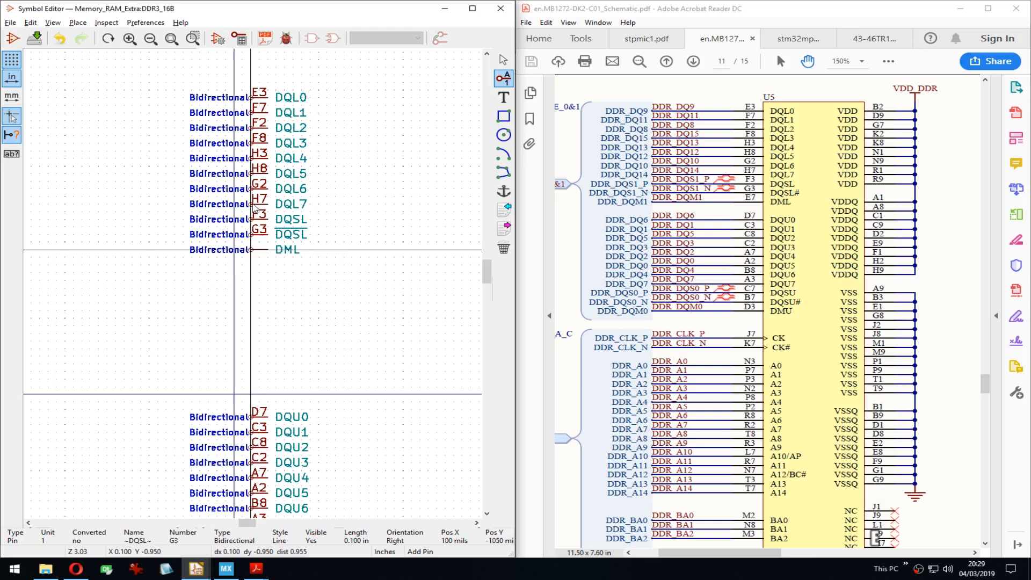
pyautogui.press('e')
pyautogui.press('Tab')
pyautogui.write('E7')
pyautogui.press('Return')
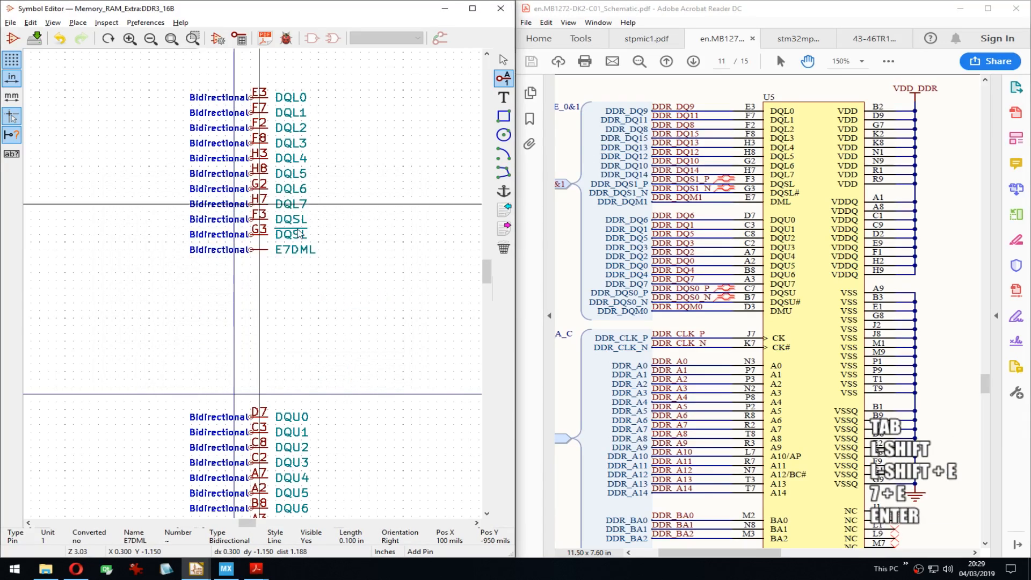
pyautogui.hotkey('ctrl', 'z')
pyautogui.press('e')
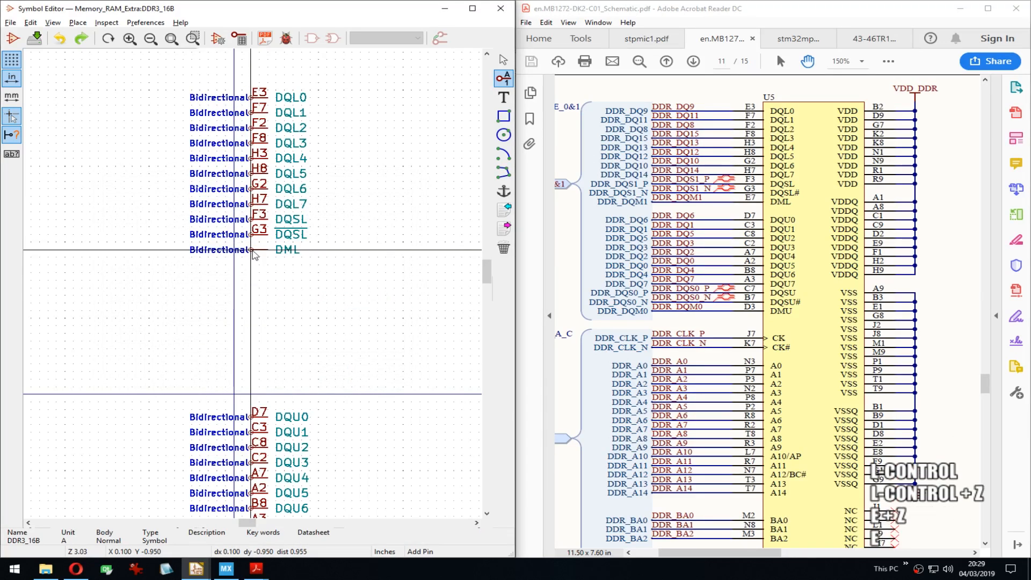
pyautogui.press('Tab')
pyautogui.write('E7')
pyautogui.press('Return')
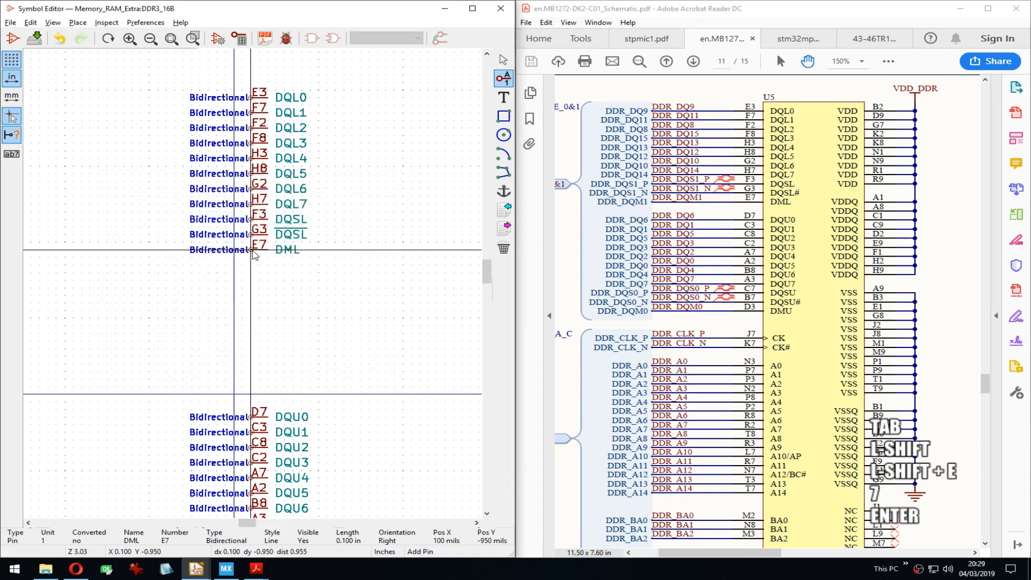
# Step: Set DQL0's pin length to 150 mils and push that pin size to all other pins
pyautogui.rightClick(258, 251)
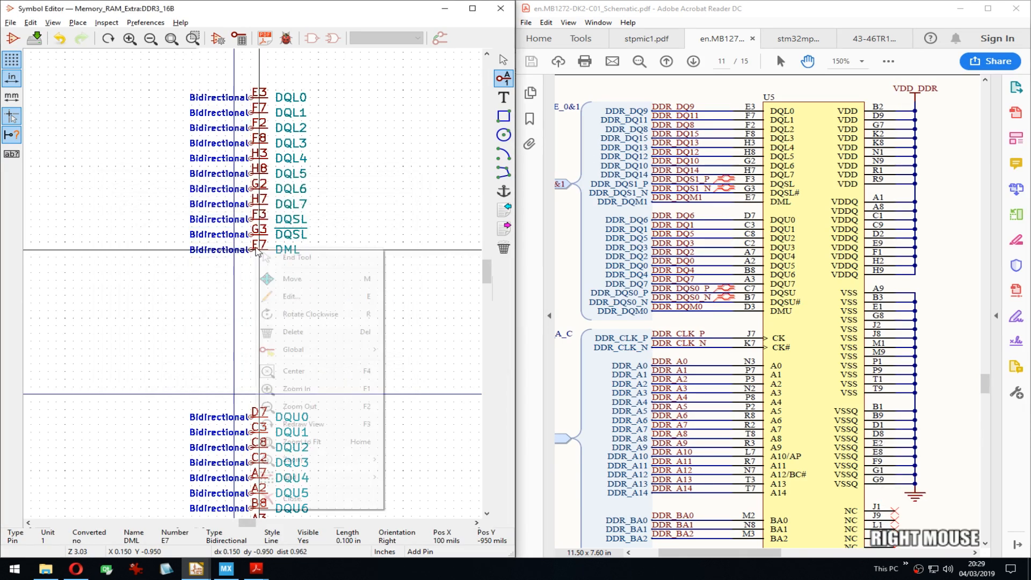
pyautogui.click(151, 230)
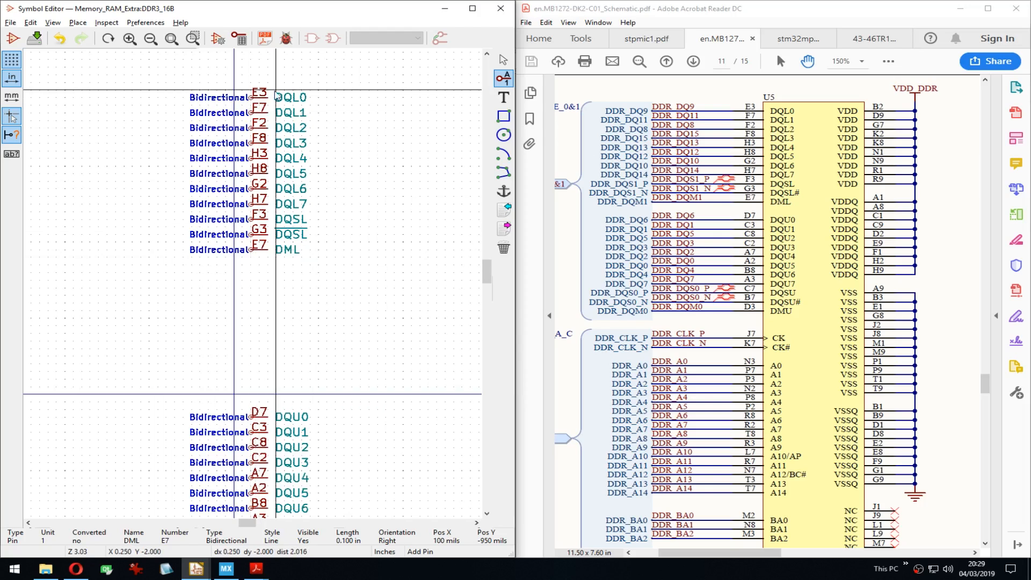
pyautogui.press('e')
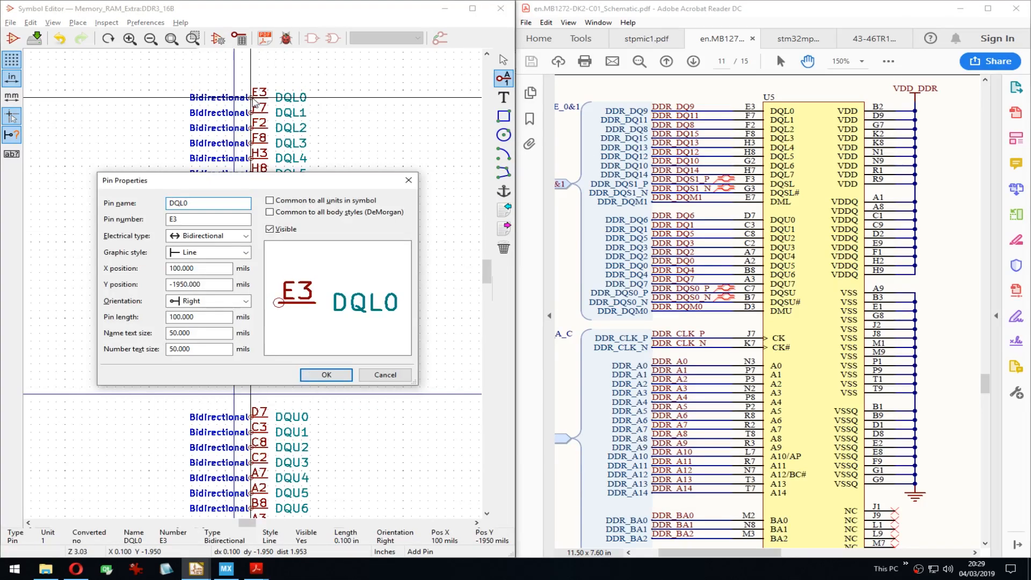
pyautogui.click(176, 317)
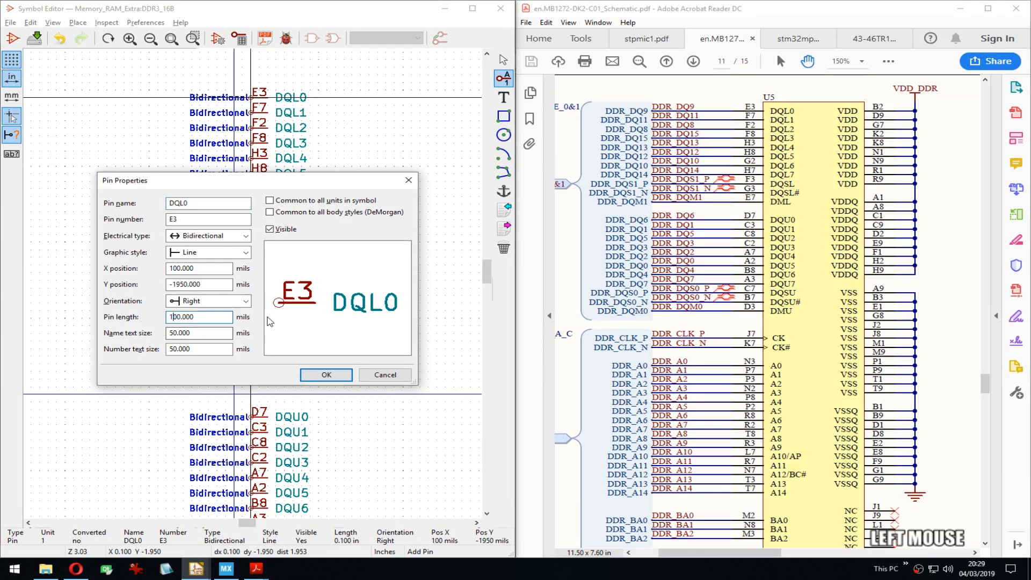
pyautogui.press('BackSpace')
pyautogui.press('Return')
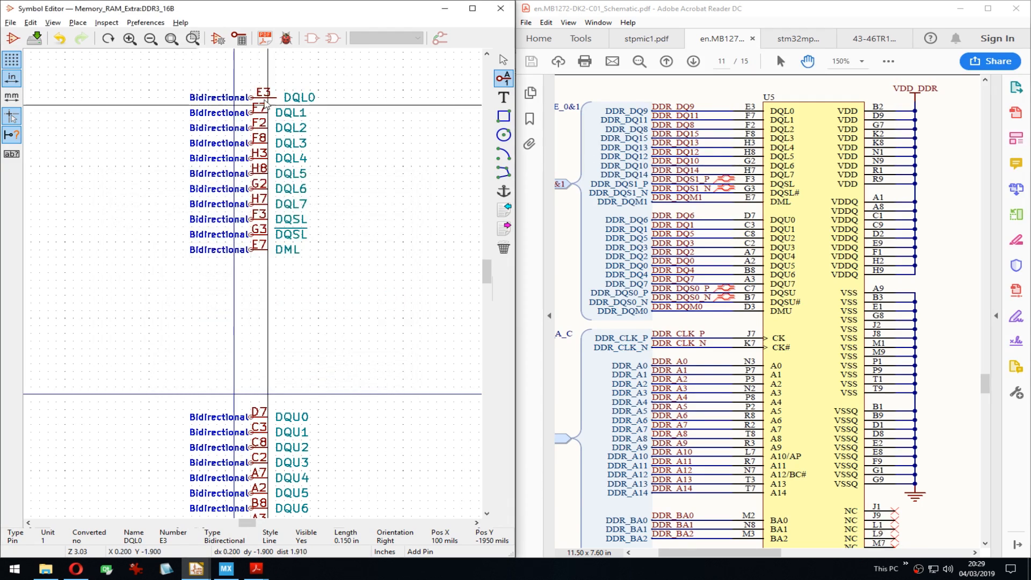
pyautogui.rightClick(267, 102)
pyautogui.click(341, 200)
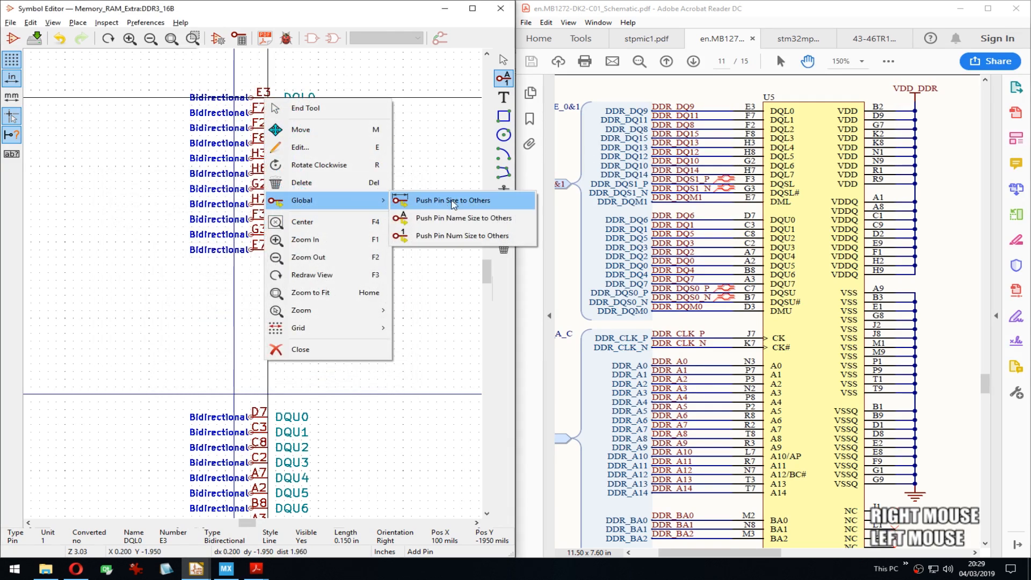
pyautogui.click(453, 204)
# Step: Change the DML pin's electrical type to Input
pyautogui.moveTo(433, 292); pyautogui.dragTo(341, 352, button='middle')
pyautogui.moveTo(272, 342); pyautogui.dragTo(277, 246, button='middle')
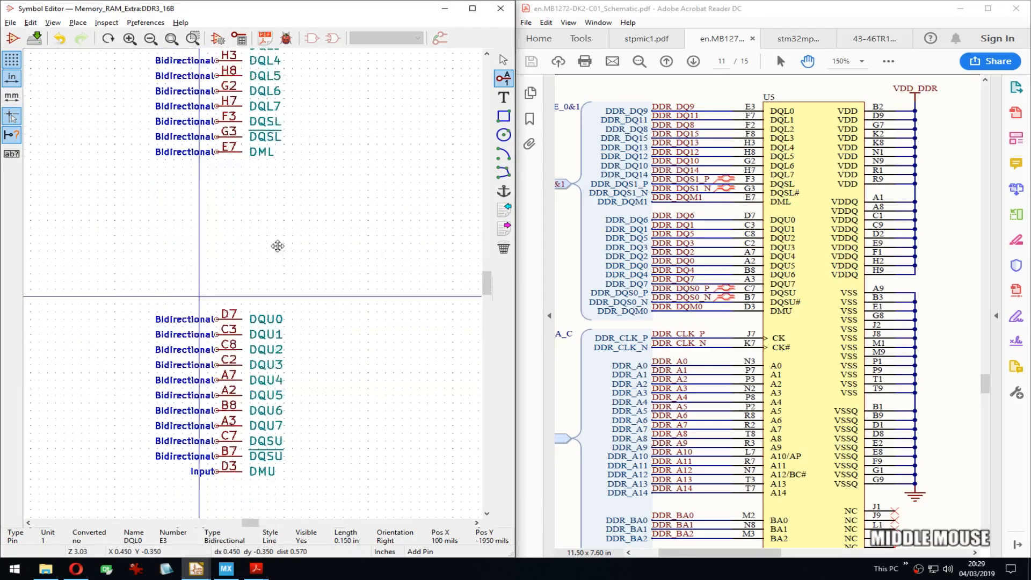
pyautogui.doubleClick(235, 155)
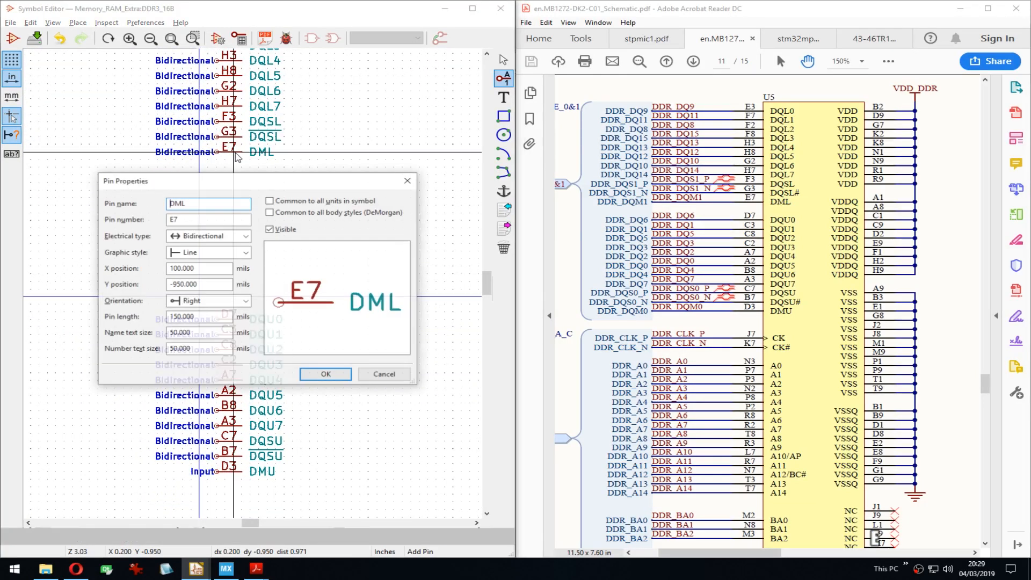
pyautogui.press('Tab')
pyautogui.press('Tab')
pyautogui.press('i')
pyautogui.press('Return')
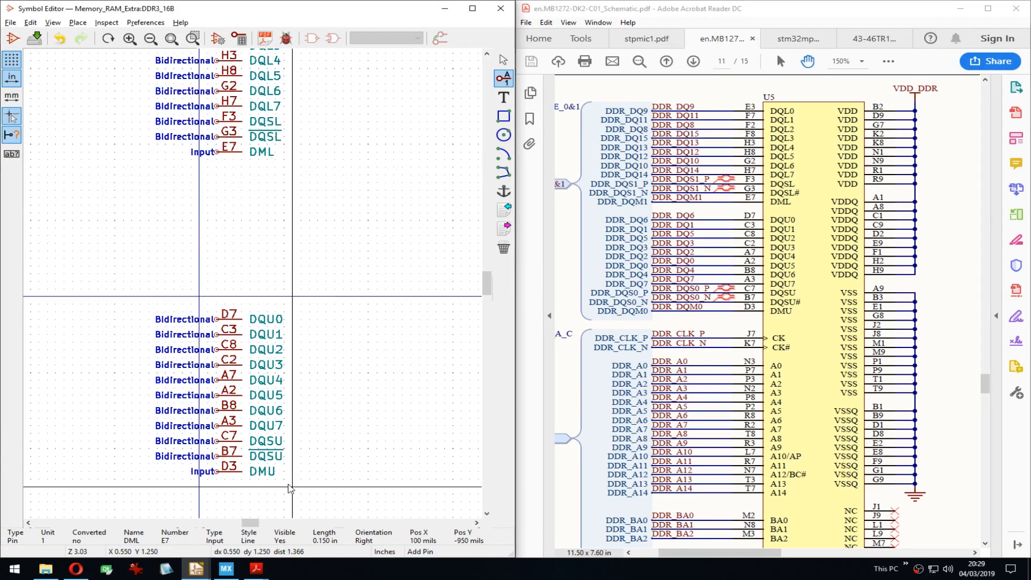
# Step: Move the DQU0–DMU pin block up to sit directly beneath DML
pyautogui.moveTo(283, 493); pyautogui.dragTo(229, 312)
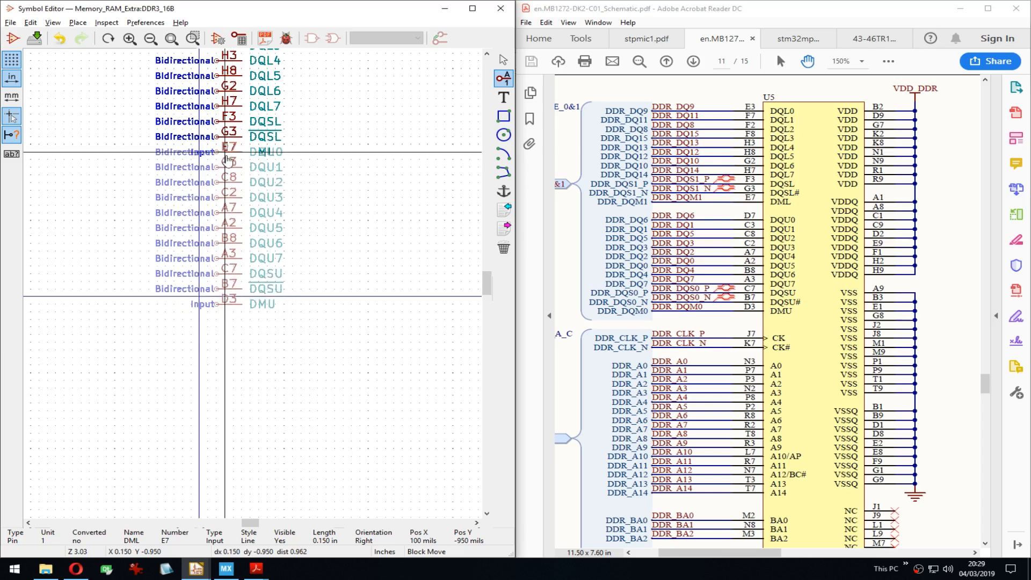
pyautogui.press('Down')
pyautogui.press('Down')
pyautogui.press('Return')
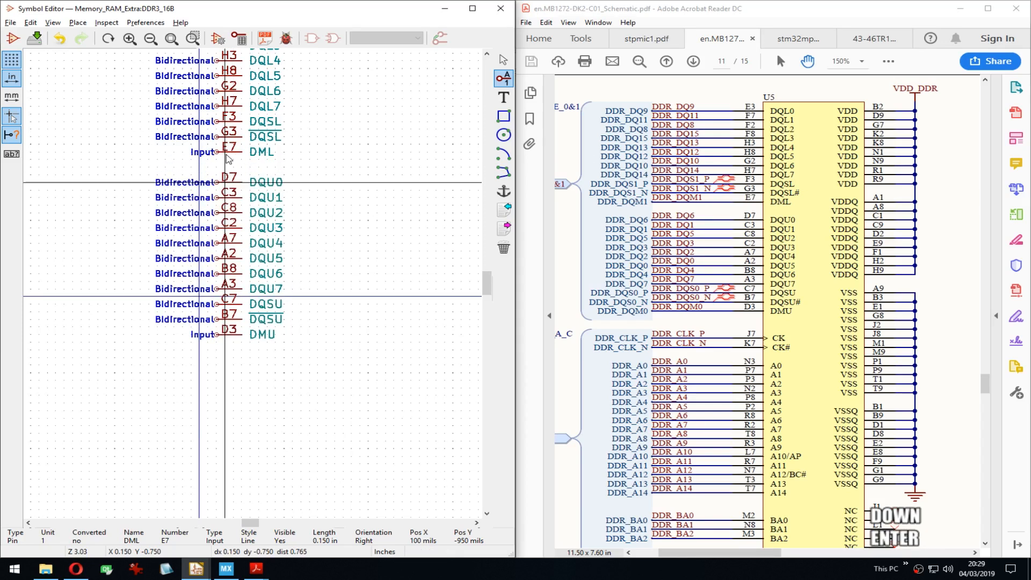
pyautogui.moveTo(958, 304); pyautogui.dragTo(953, 156)
pyautogui.moveTo(358, 296); pyautogui.dragTo(369, 209, button='middle')
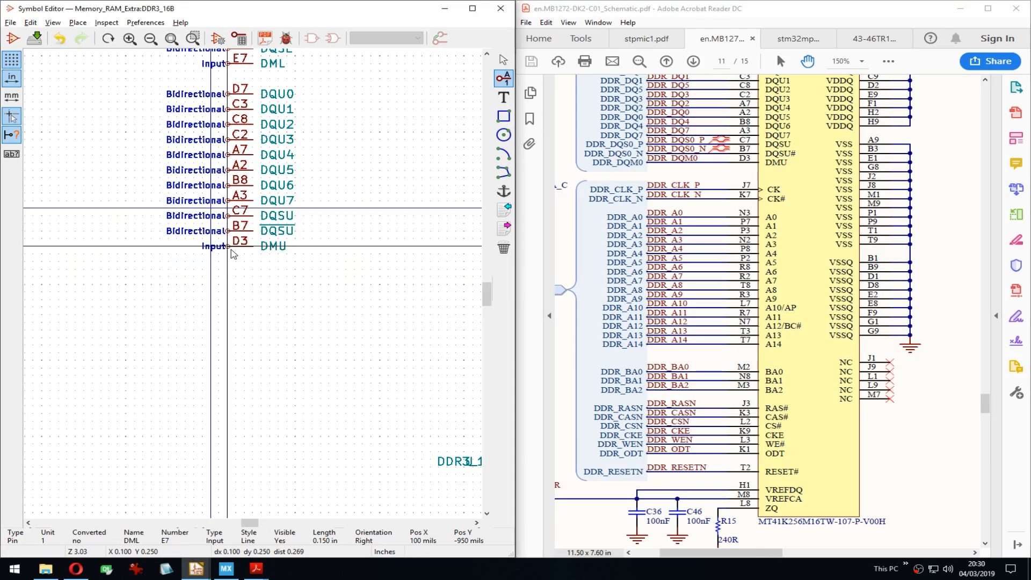
# Step: Check the DDR3 pinout in the schematic and datasheet PDFs, then return to the symbol editor
pyautogui.click(951, 468)
pyautogui.scroll(-5, 911, 466)
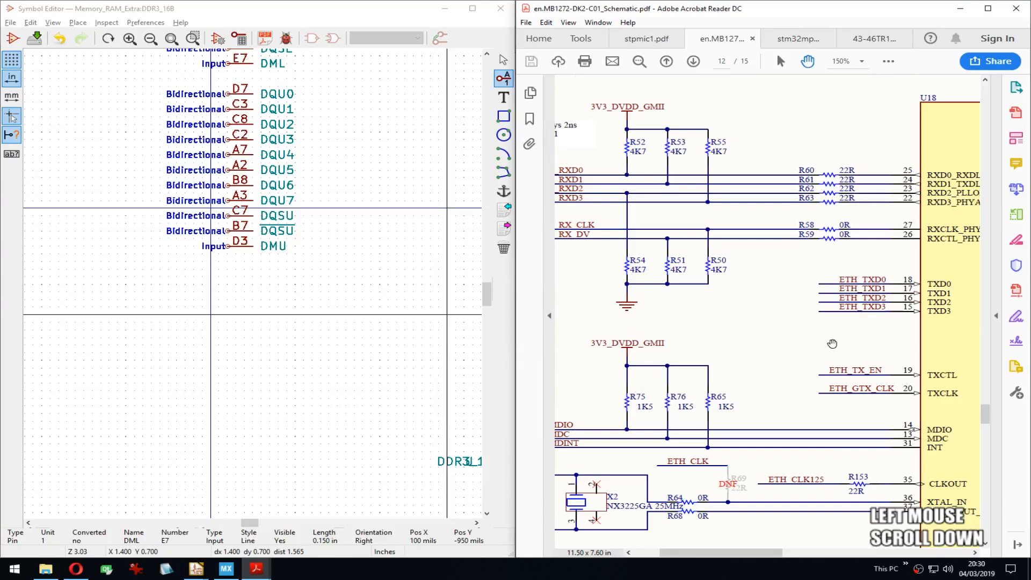
pyautogui.scroll(5, 832, 344)
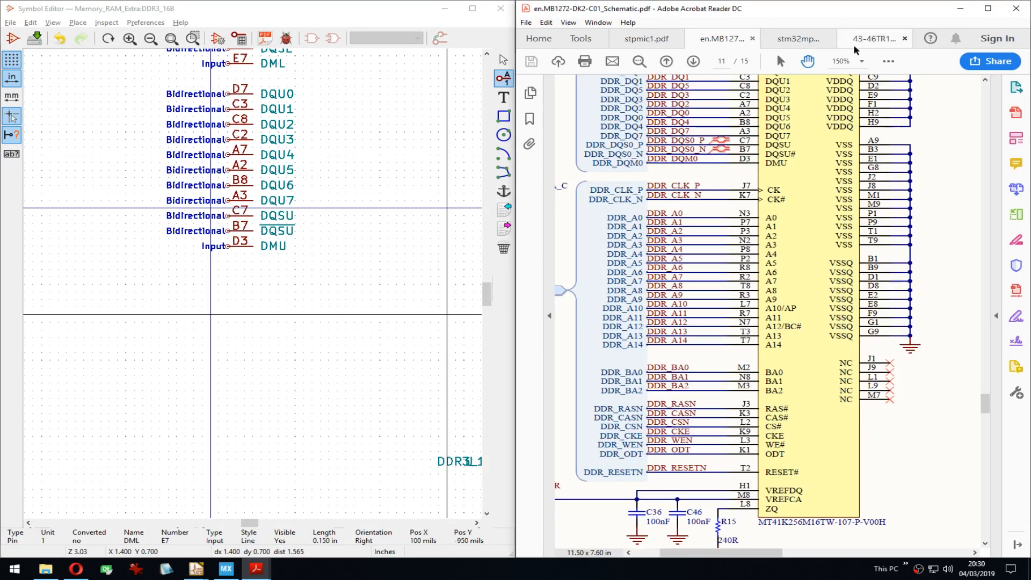
pyautogui.click(858, 41)
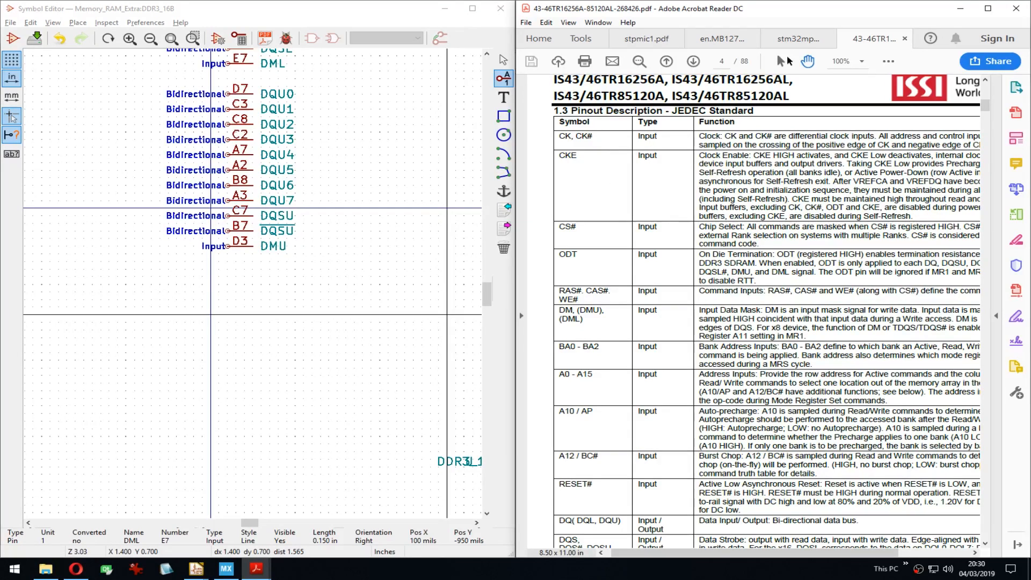
pyautogui.click(722, 38)
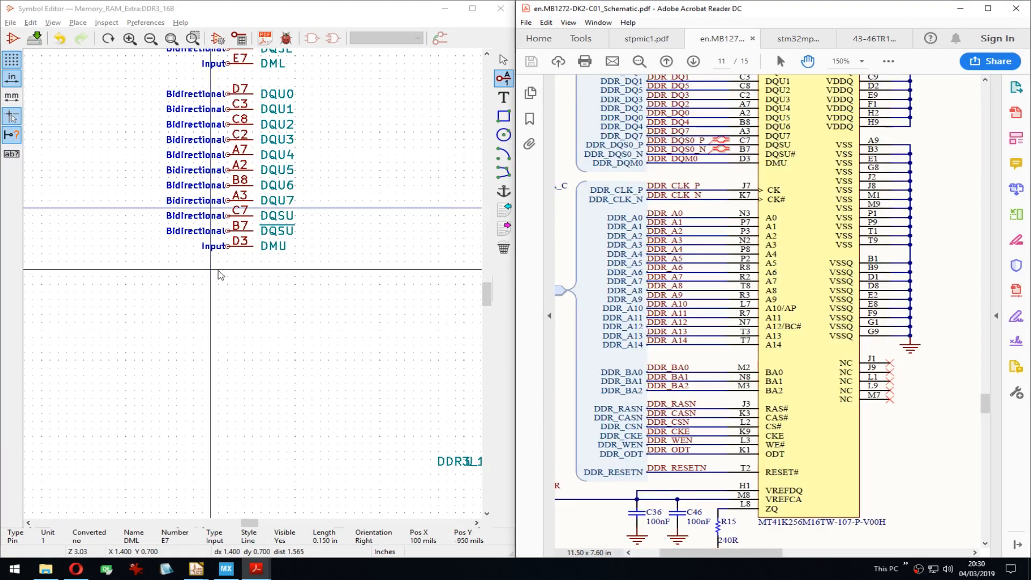
pyautogui.click(221, 274)
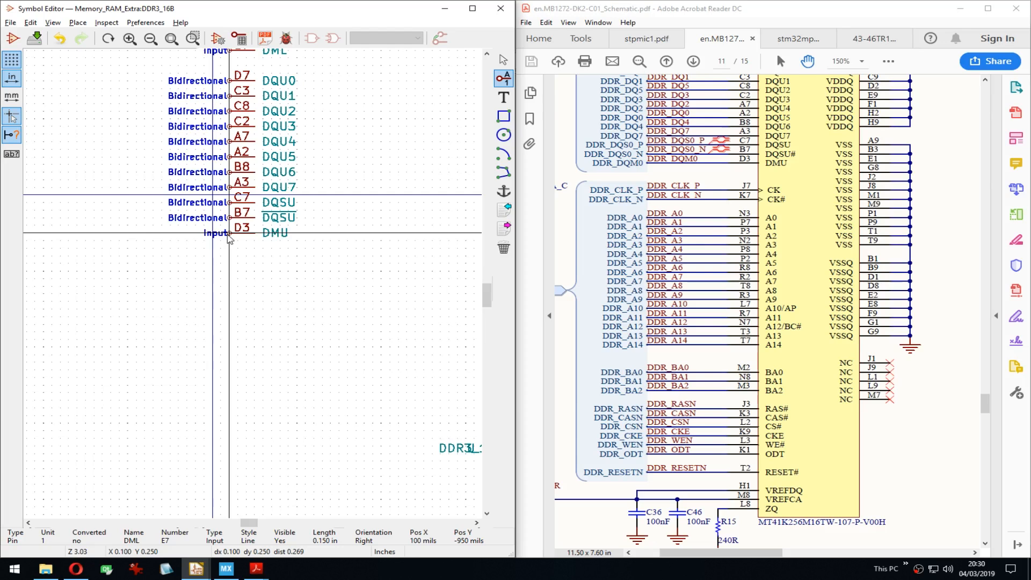
# Step: Add pin CK numbered J7 just below DMU
pyautogui.press('Down')
pyautogui.press('Down')
pyautogui.press('Return')
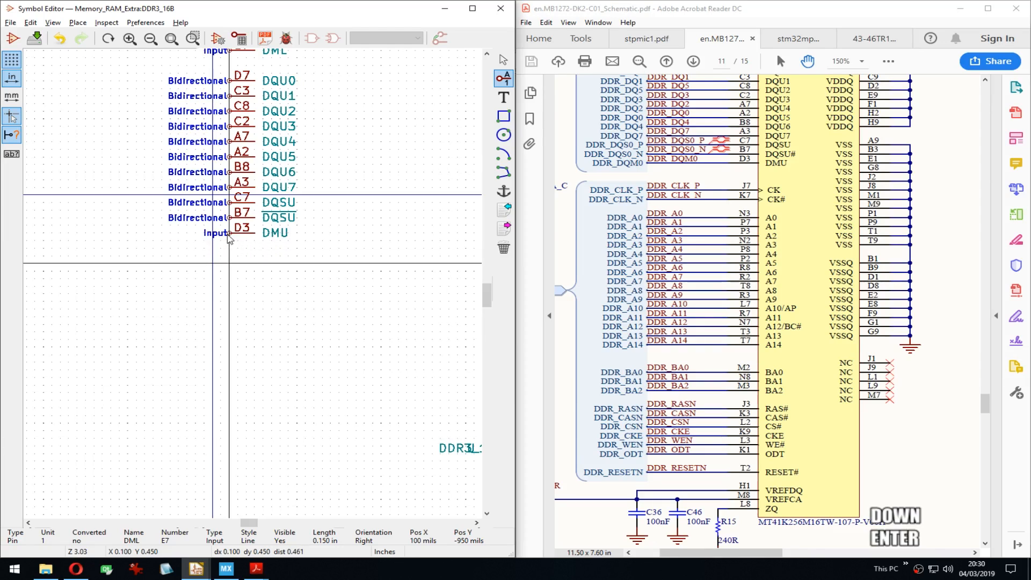
pyautogui.write('CK')
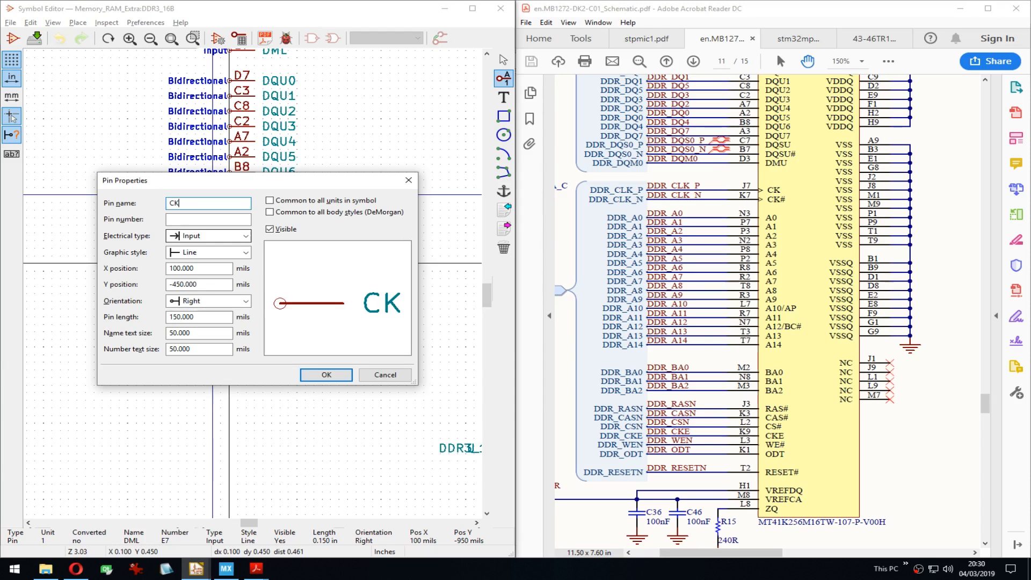
pyautogui.press('Tab')
pyautogui.press('shift')
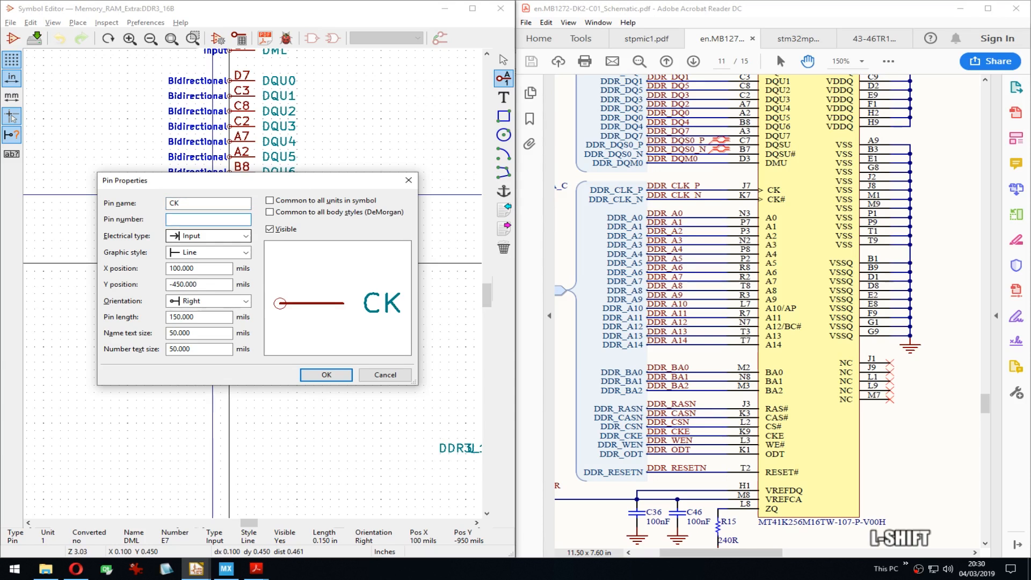
pyautogui.write('J7')
pyautogui.press('Return')
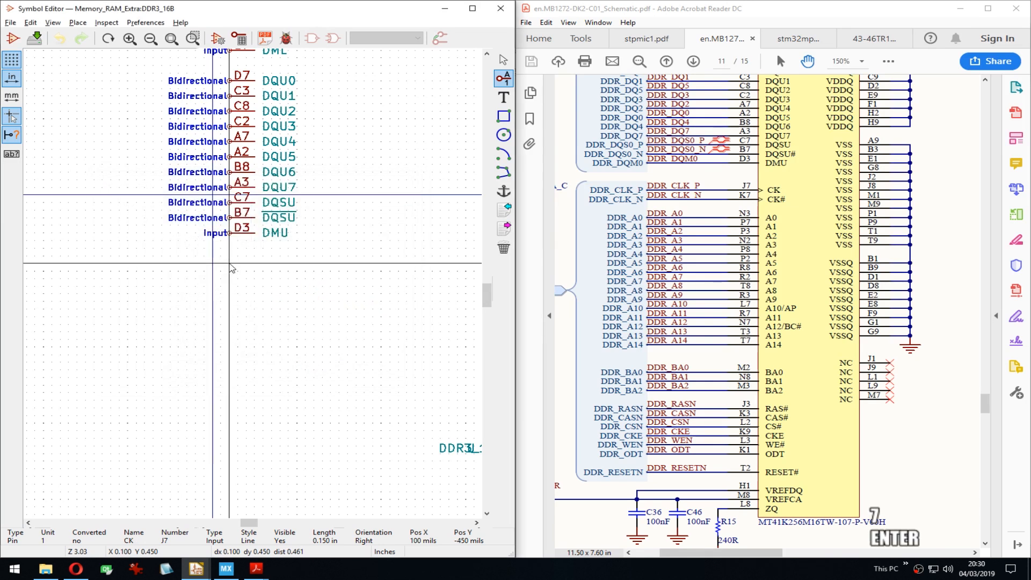
pyautogui.press('Down')
pyautogui.press('Up')
pyautogui.press('Return')
# Step: Add the overlined ~CK~ pin numbered K7 directly beneath CK
pyautogui.press('Down')
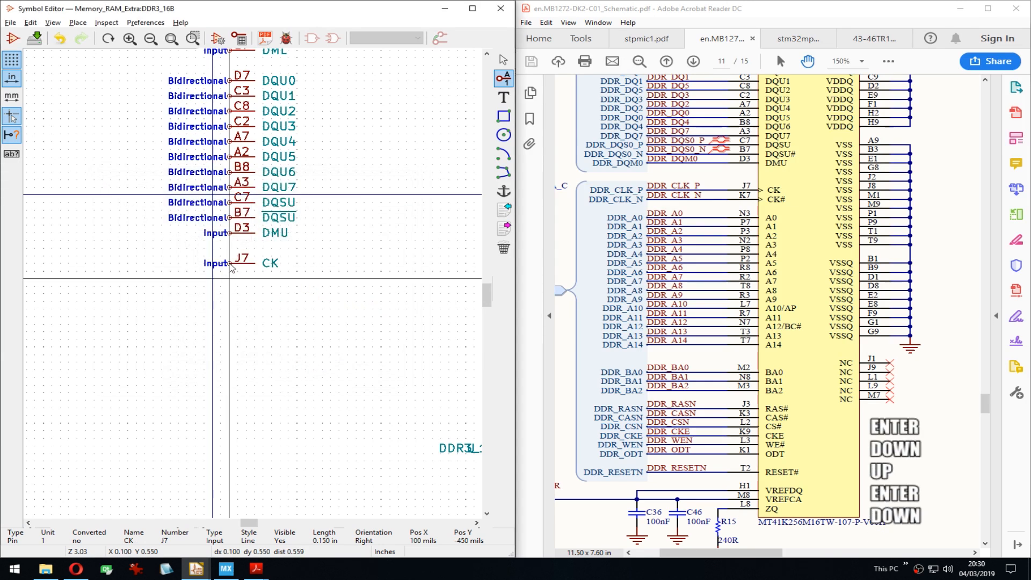
pyautogui.press('Return')
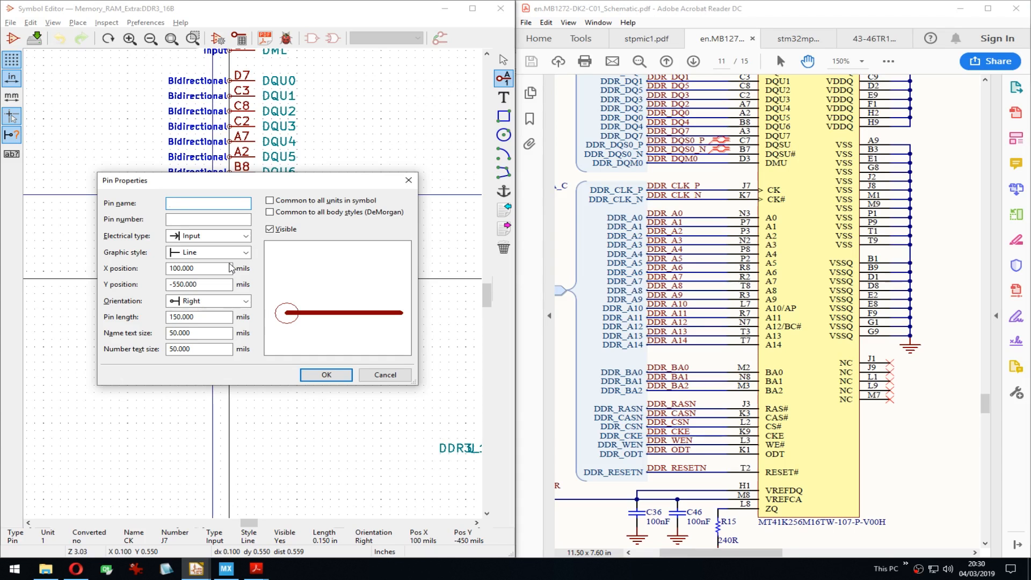
pyautogui.write('CK')
pyautogui.press('BackSpace')
pyautogui.press('BackSpace')
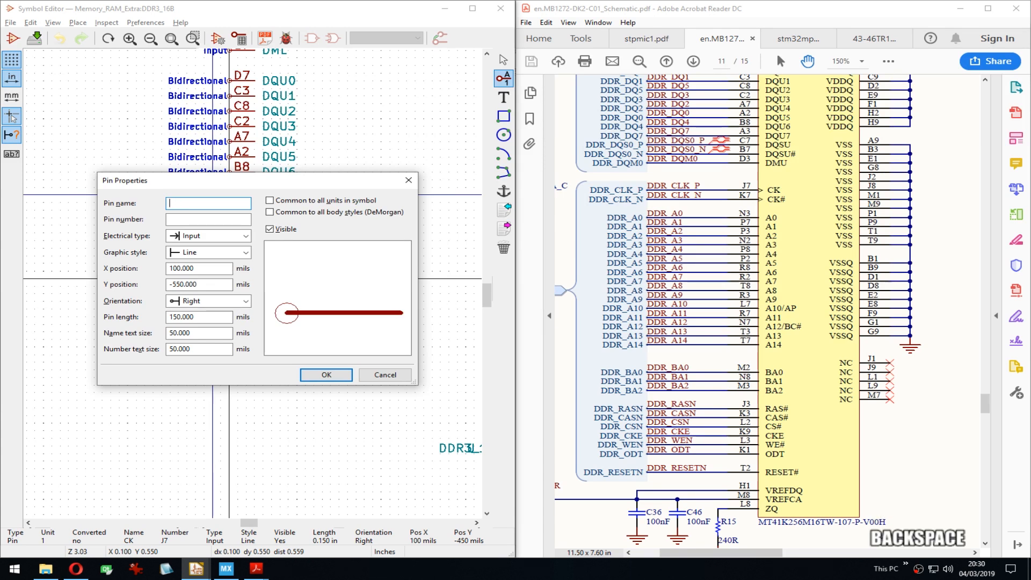
pyautogui.write('~~')
pyautogui.press('Left')
pyautogui.write('CK')
pyautogui.press('Tab')
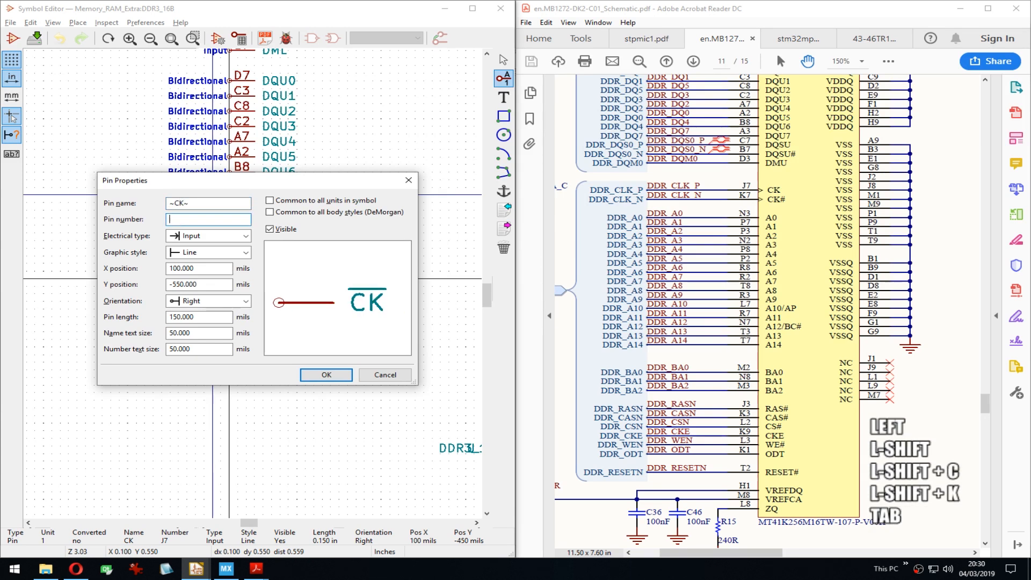
pyautogui.write('K7')
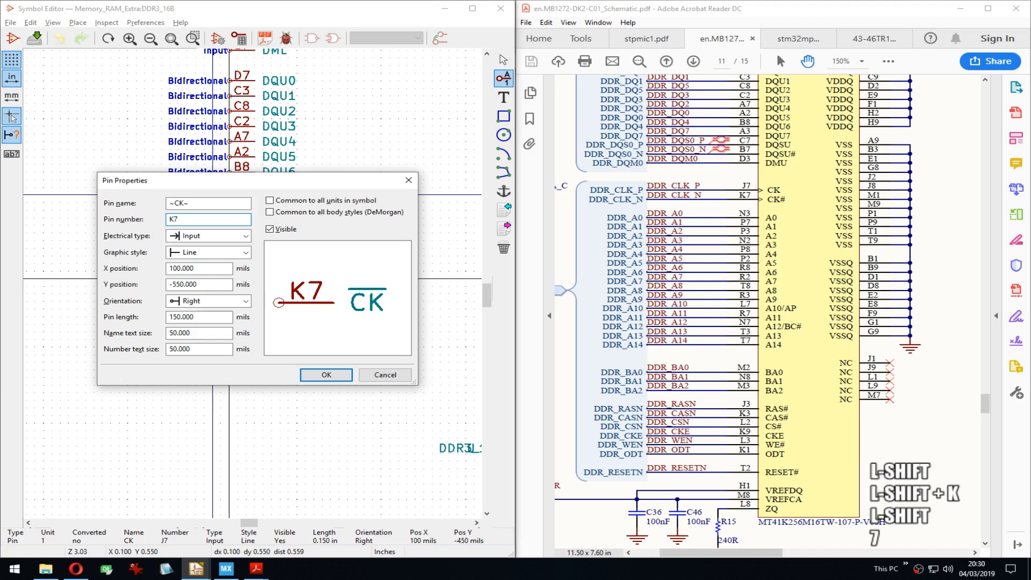
pyautogui.press('Return')
pyautogui.click(230, 279)
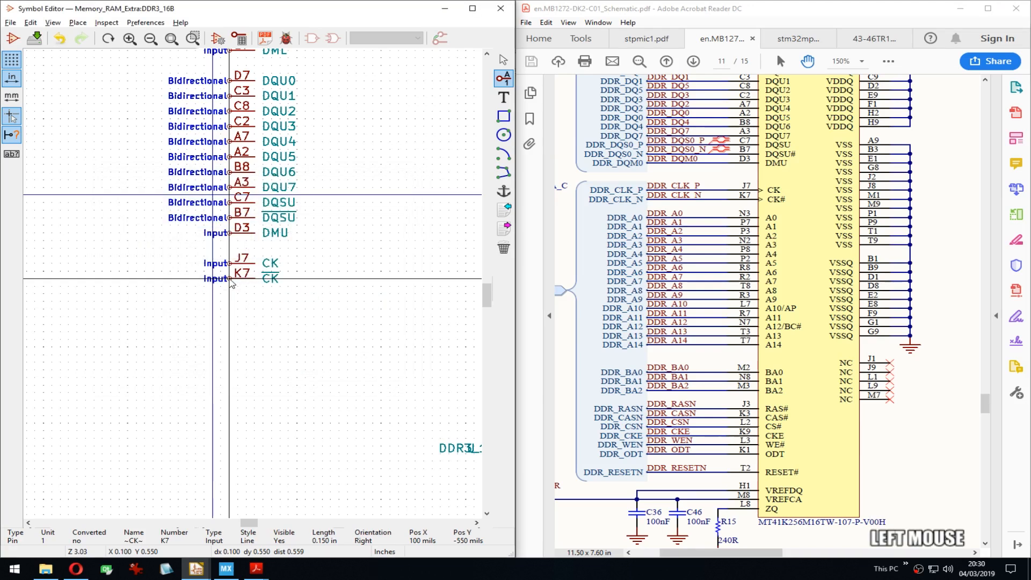
pyautogui.hotkey('alt', 'Tab')
pyautogui.hotkey('alt', 'Tab')
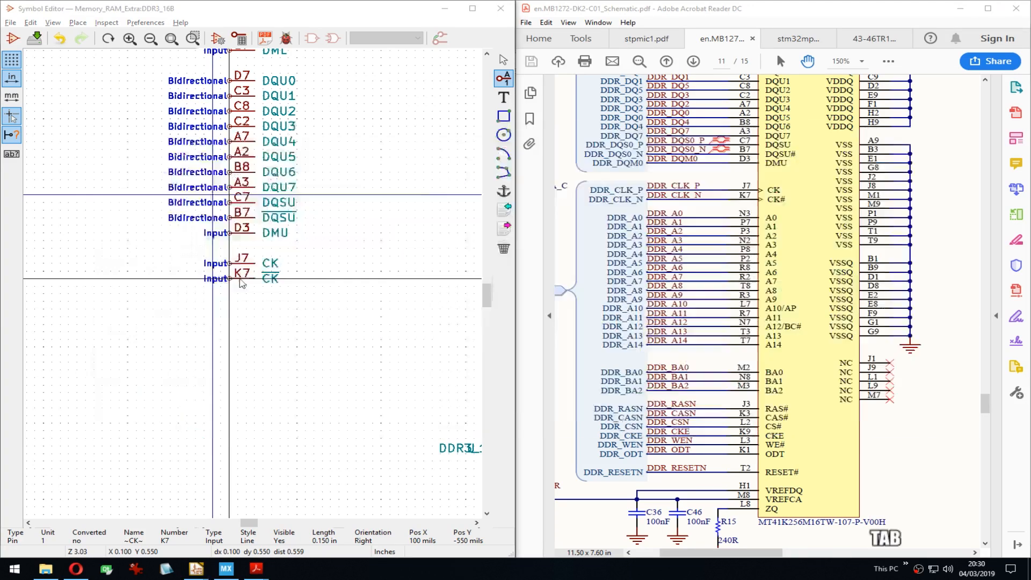
pyautogui.moveTo(272, 7); pyautogui.dragTo(1030, 268)
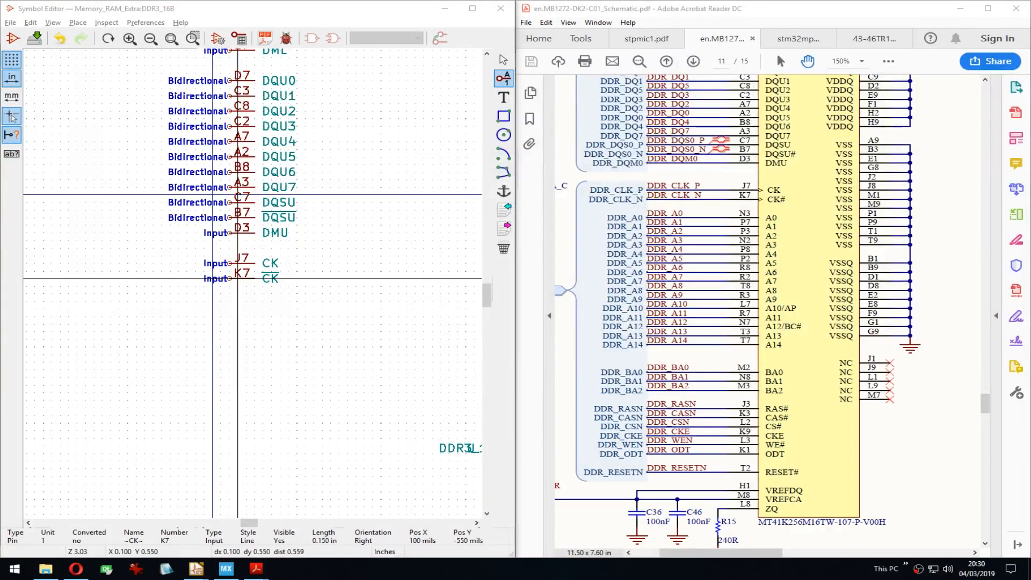
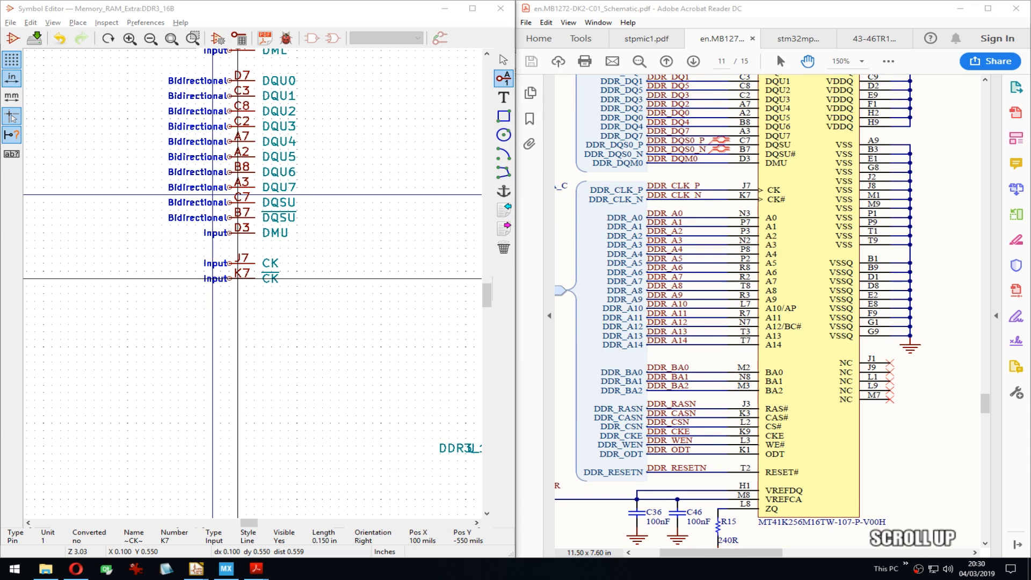
# Step: Rename clock pin J7 from CK to CLKP
pyautogui.moveTo(230, 266); pyautogui.dragTo(220, 260, button='middle')
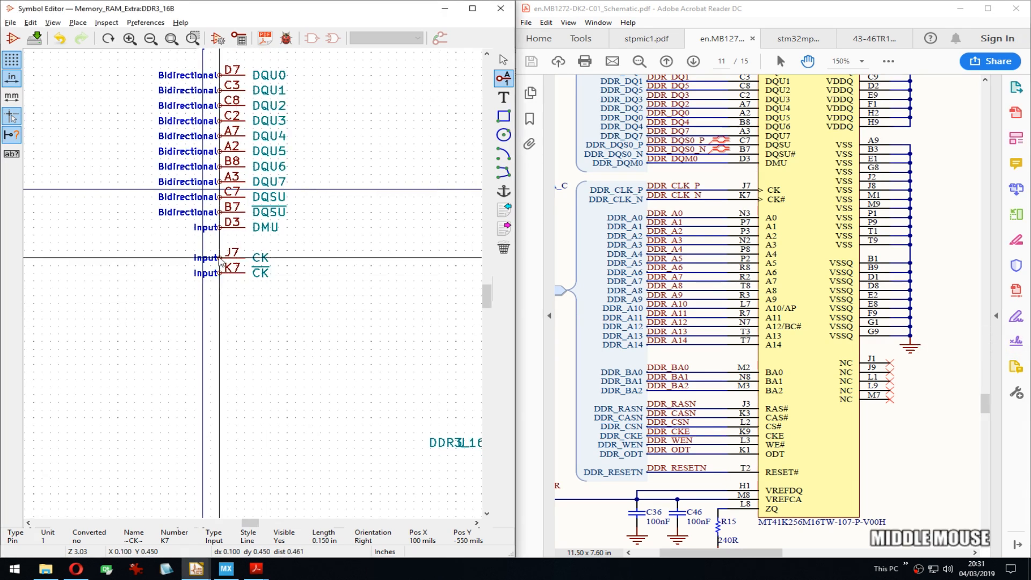
pyautogui.doubleClick(220, 259)
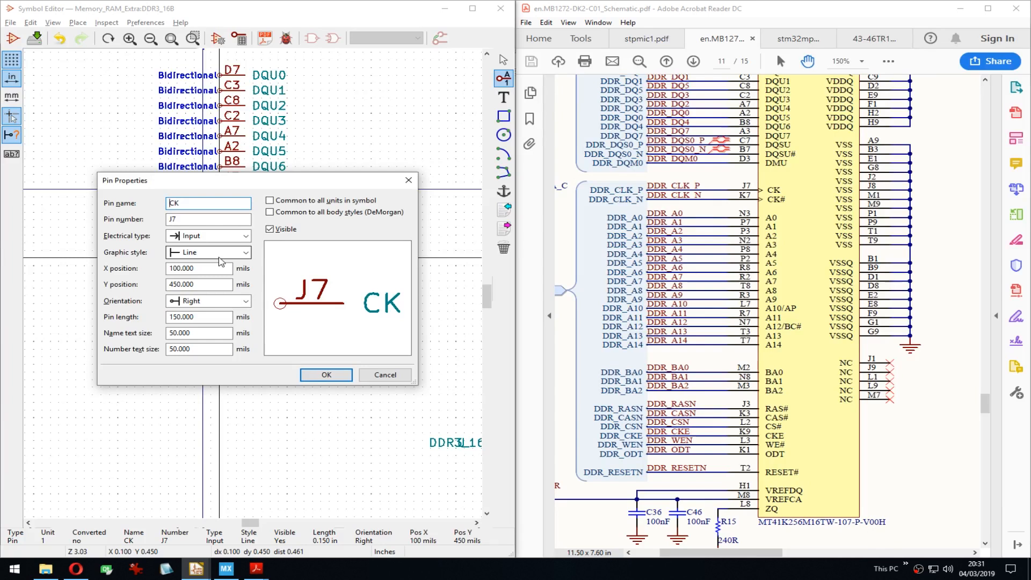
pyautogui.press('End')
pyautogui.press('BackSpace')
pyautogui.write('LK')
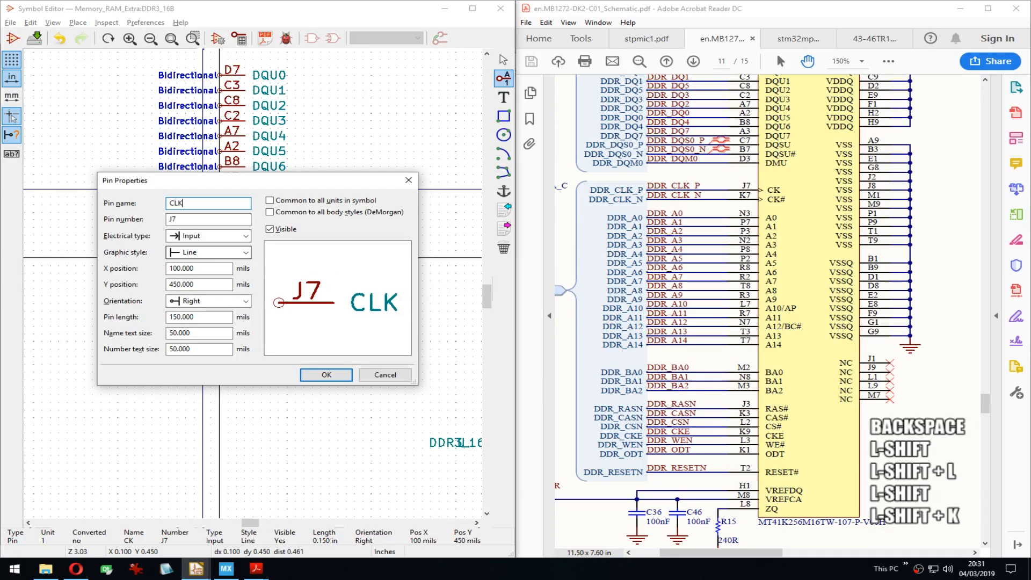
pyautogui.write('P')
pyautogui.press('Return')
# Step: Rename pin K7 from ~CK~ to CLKN
pyautogui.press('Down')
pyautogui.press('e')
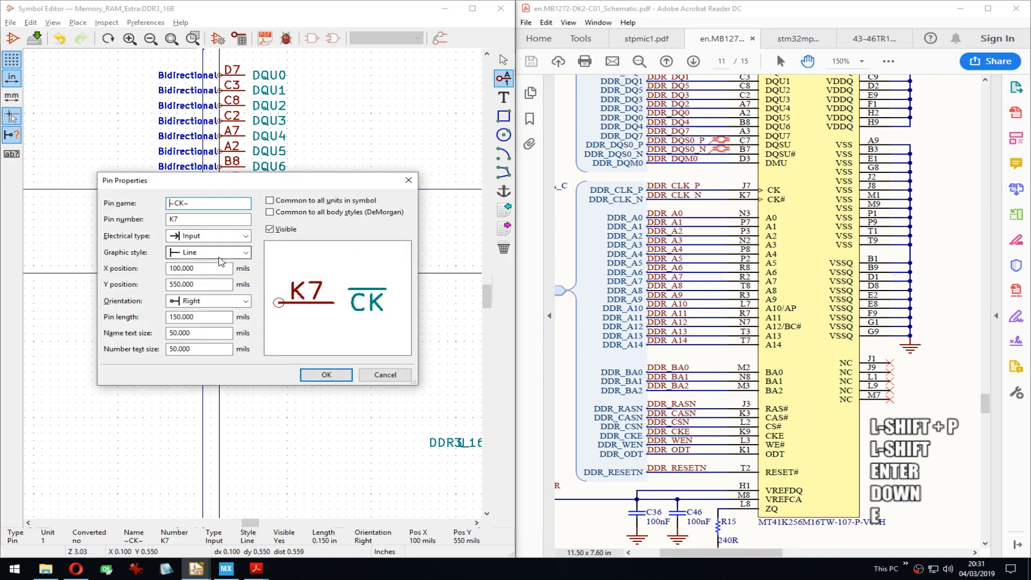
pyautogui.hotkey('ctrl', 'a')
pyautogui.write('CLKN')
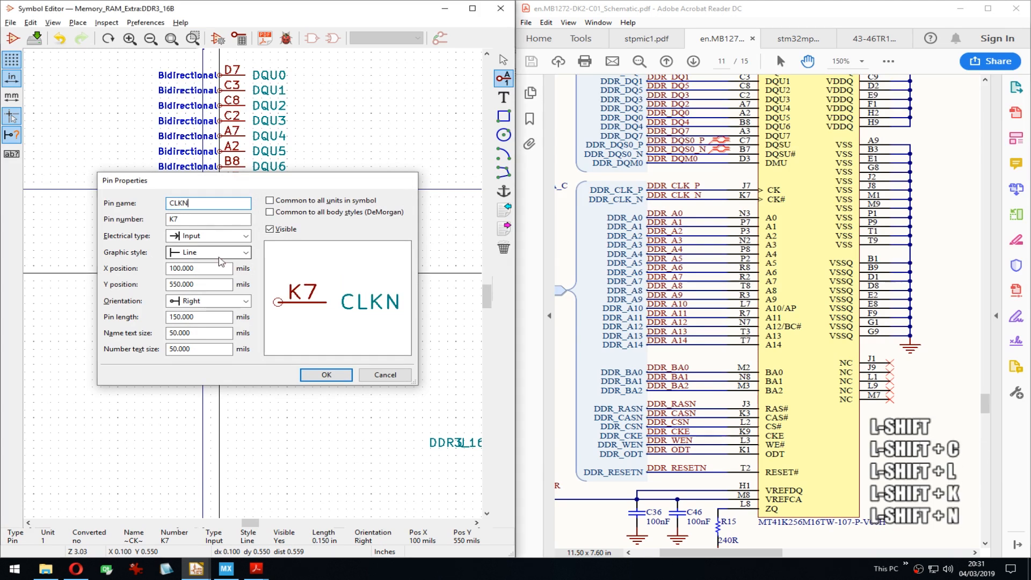
pyautogui.press('Return')
pyautogui.middleClick(698, 282)
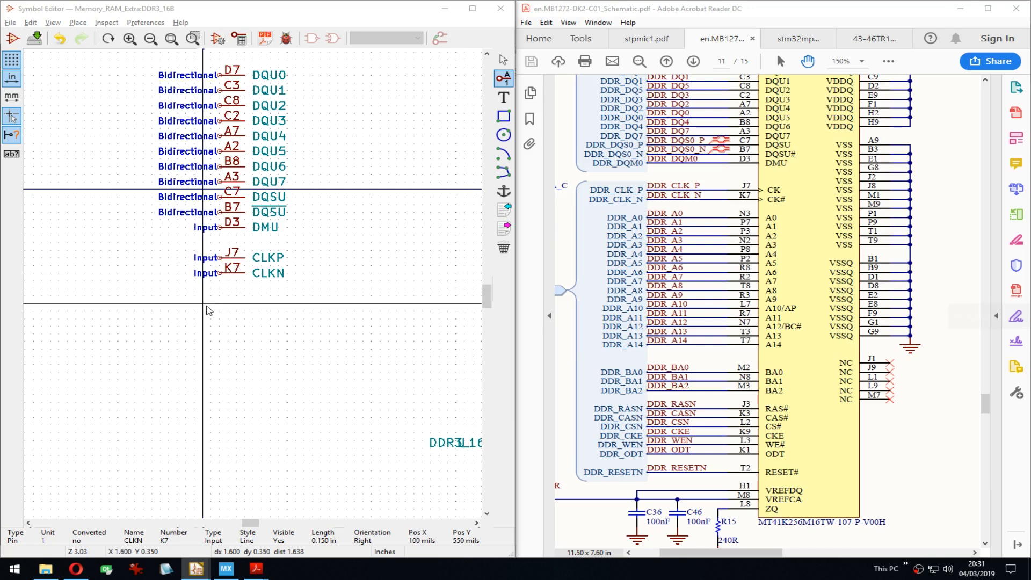
pyautogui.moveTo(211, 265); pyautogui.dragTo(207, 294, button='middle')
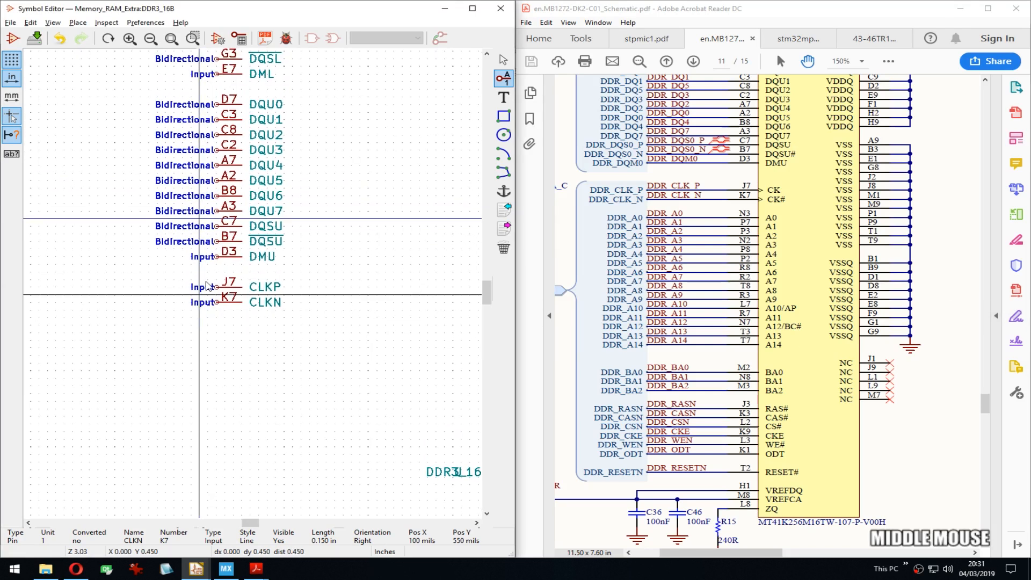
# Step: Inspect the DQSU pin C7 properties and compare them with the reference and project schematics
pyautogui.doubleClick(214, 226)
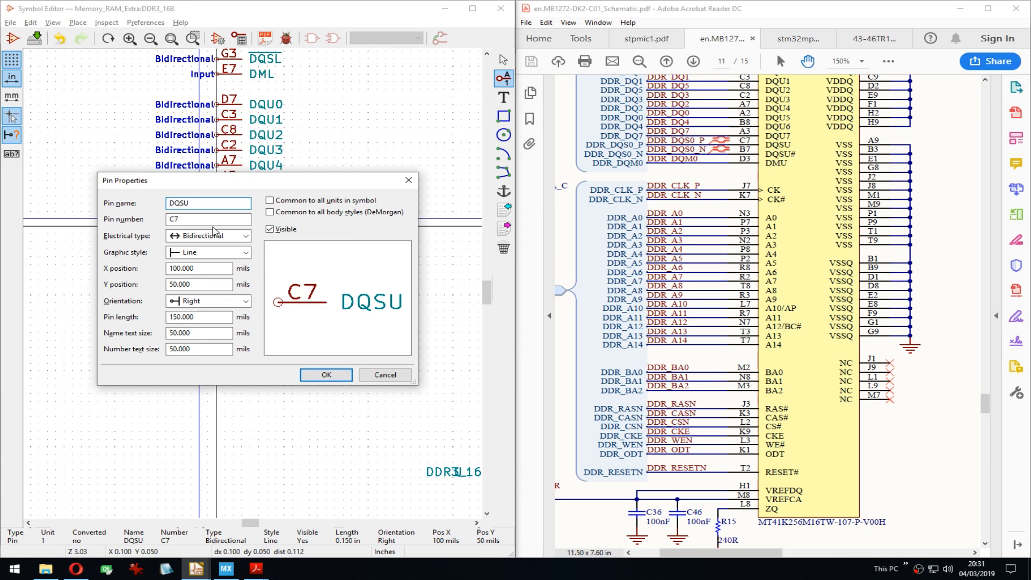
pyautogui.press('Escape')
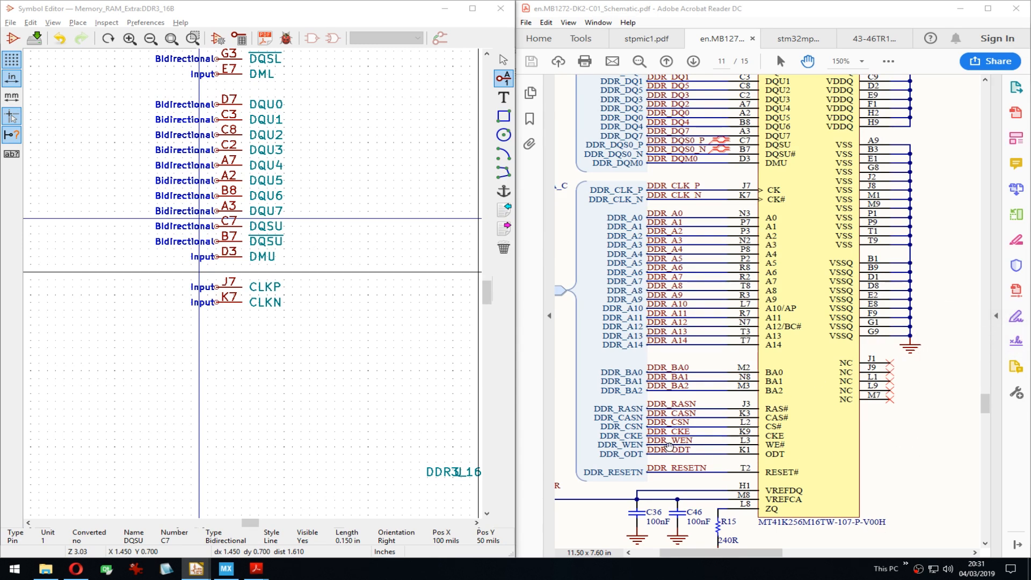
pyautogui.moveTo(679, 174); pyautogui.dragTo(673, 218)
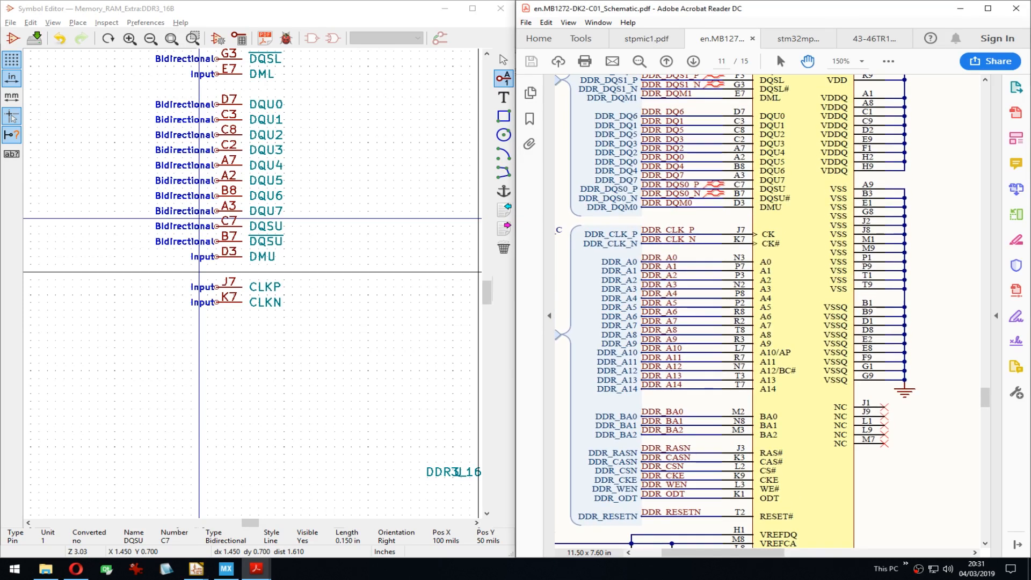
pyautogui.middleClick(199, 219)
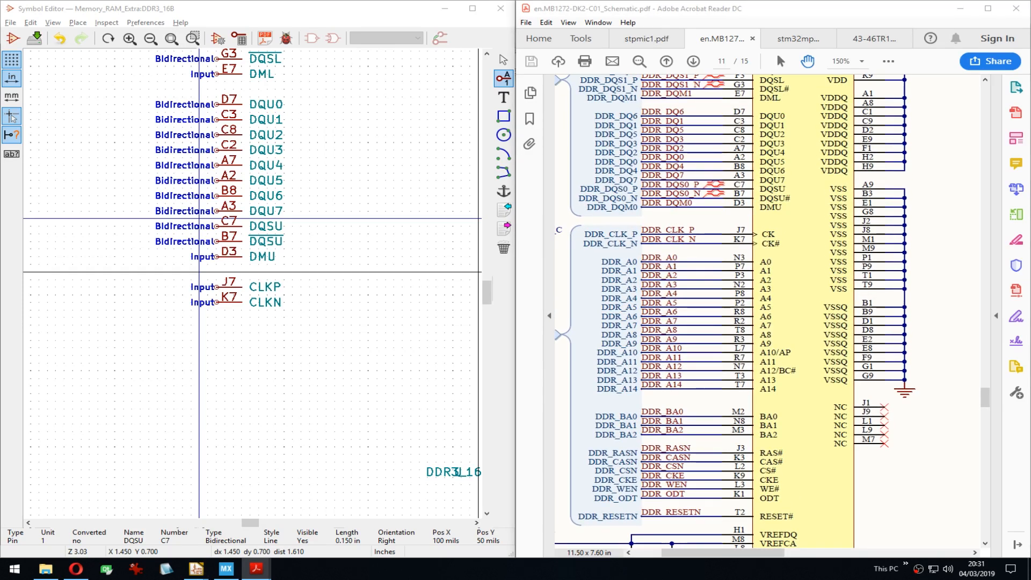
pyautogui.click(196, 568)
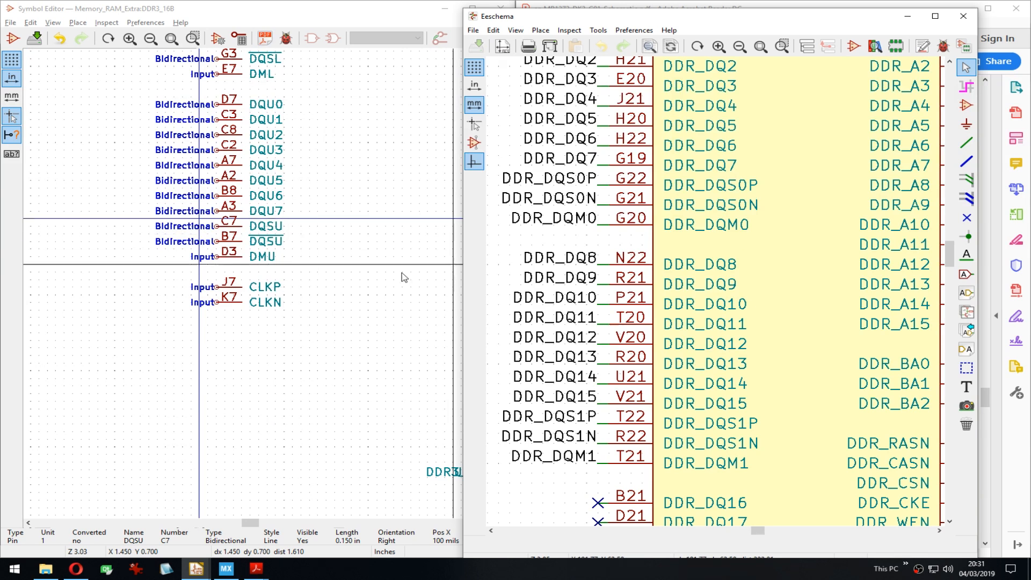
pyautogui.click(673, 6)
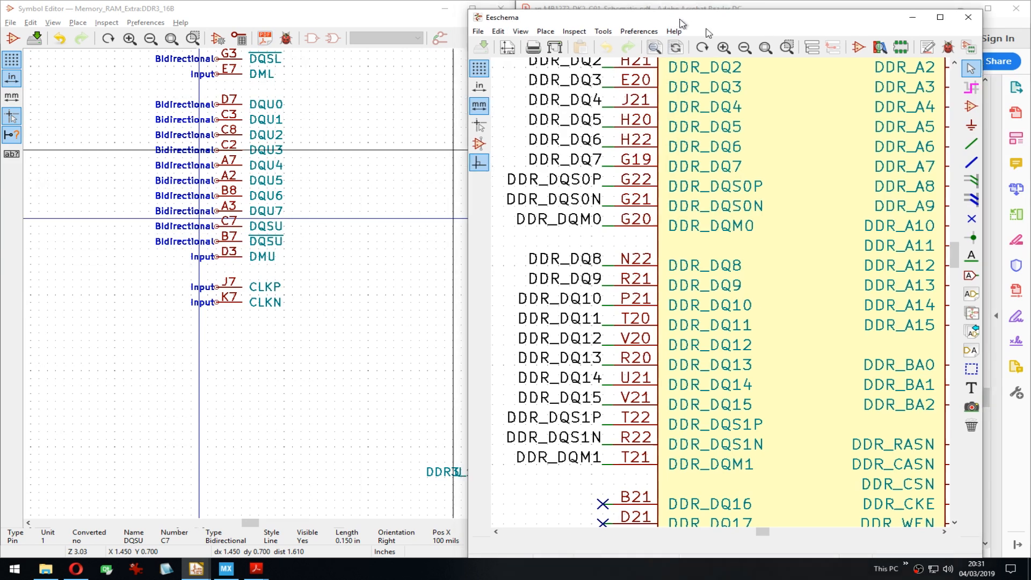
pyautogui.middleClick(273, 226)
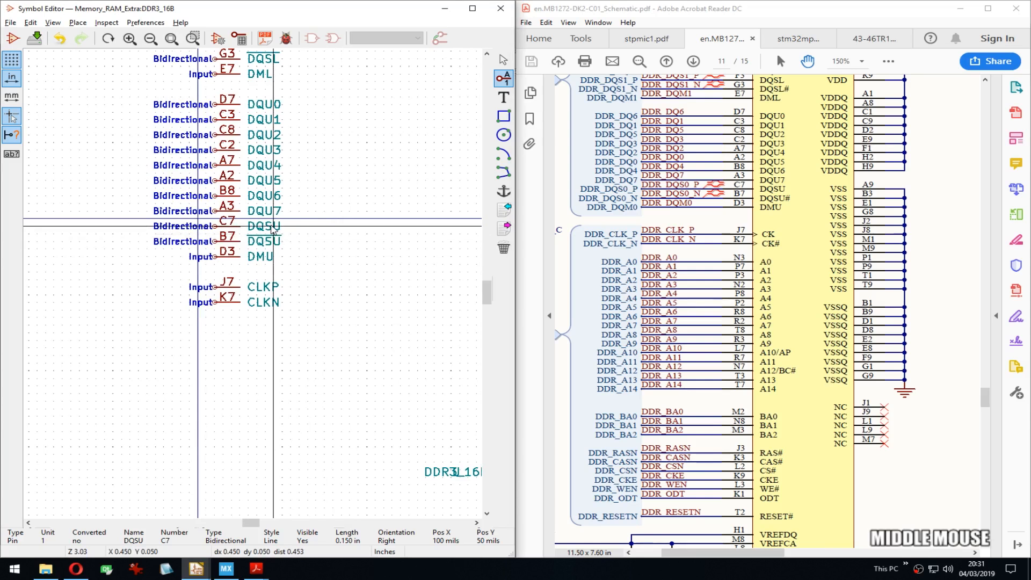
# Step: Try a suffix on the DQSU pin name, then cancel and leave it unchanged
pyautogui.press('e')
pyautogui.press('End')
pyautogui.write('P')
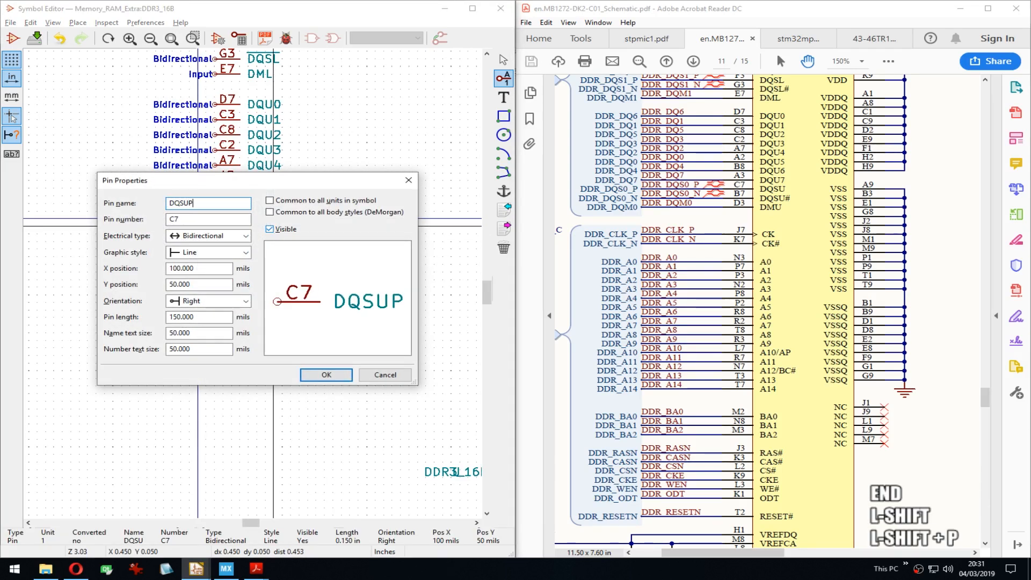
pyautogui.press('BackSpace')
pyautogui.write('_')
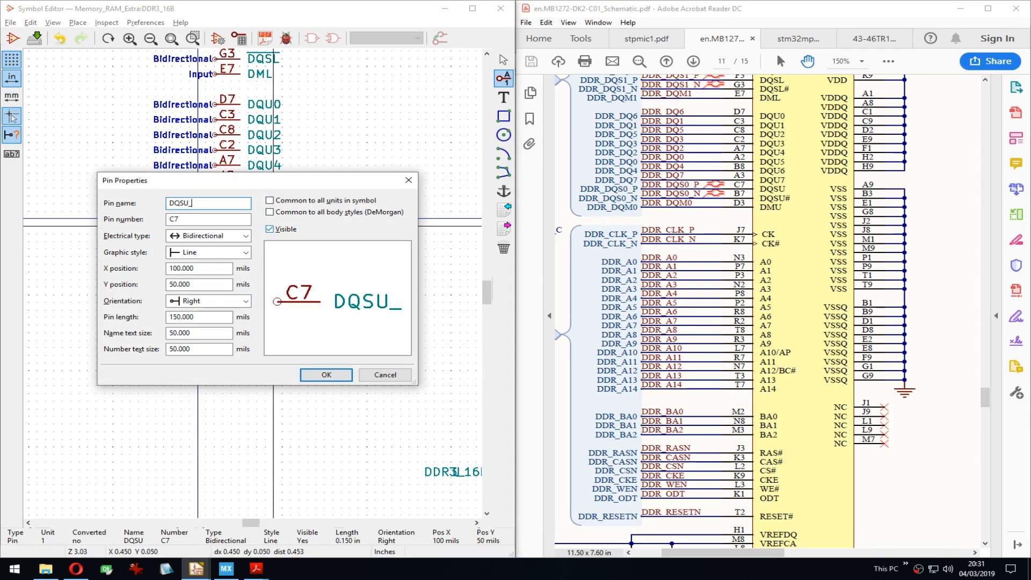
pyautogui.press('BackSpace')
pyautogui.press('Escape')
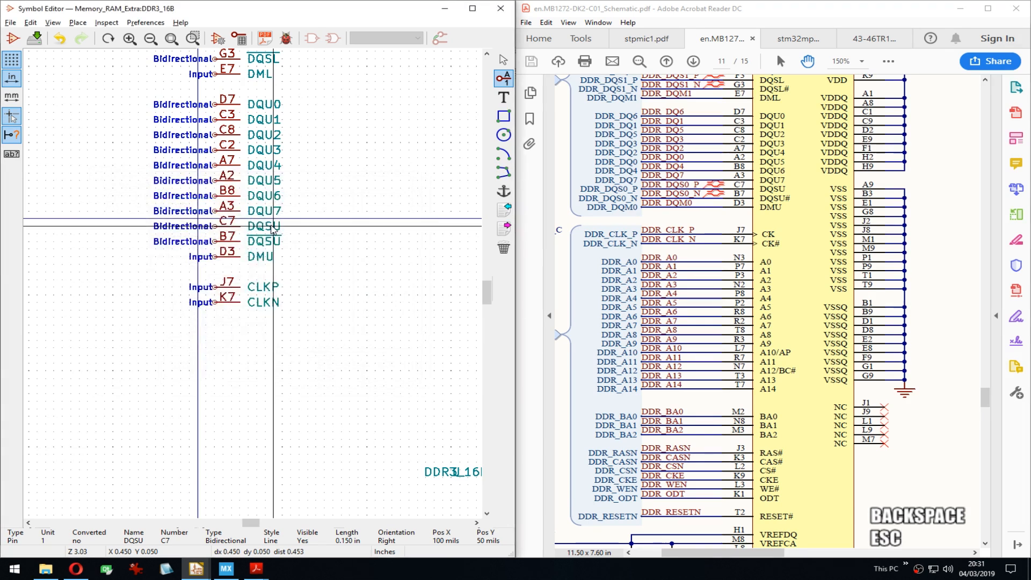
pyautogui.moveTo(302, 322); pyautogui.dragTo(295, 240, button='middle')
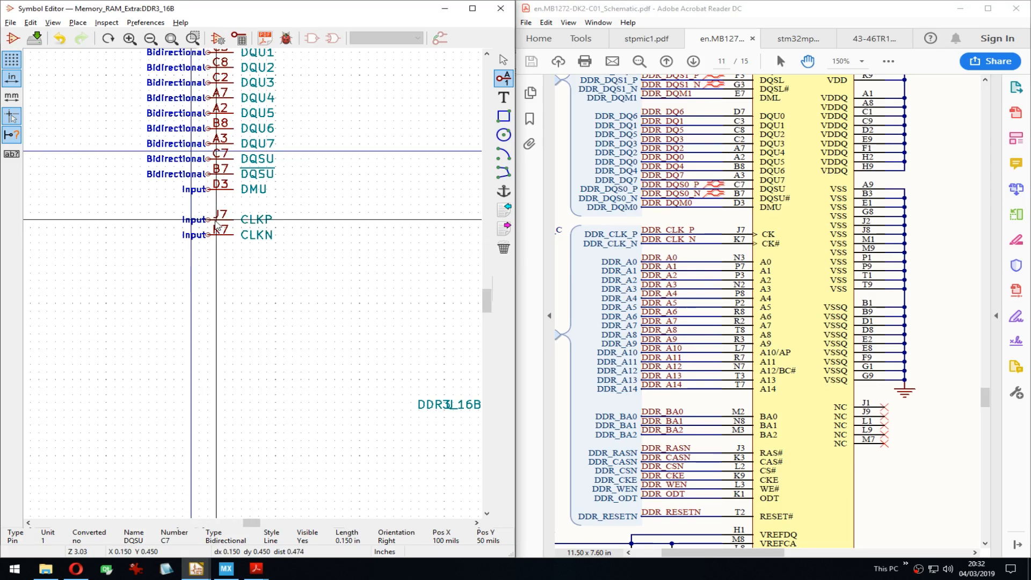
# Step: Undo the CLKP/CLKN renames and rename pin J7 to CLK
pyautogui.hotkey('ctrl', 'z')
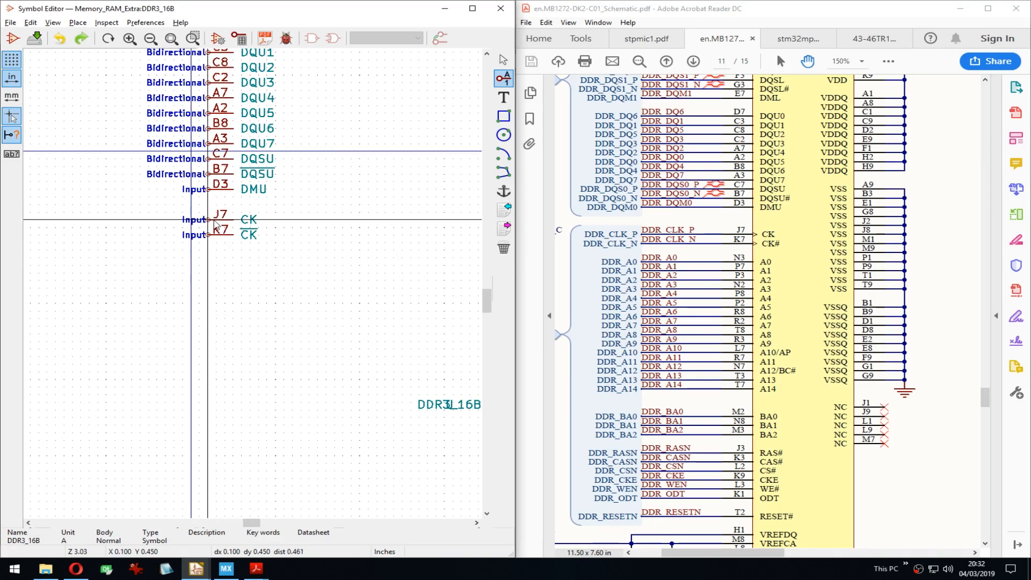
pyautogui.press('e')
pyautogui.press('Right')
pyautogui.press('Left')
pyautogui.press('Right')
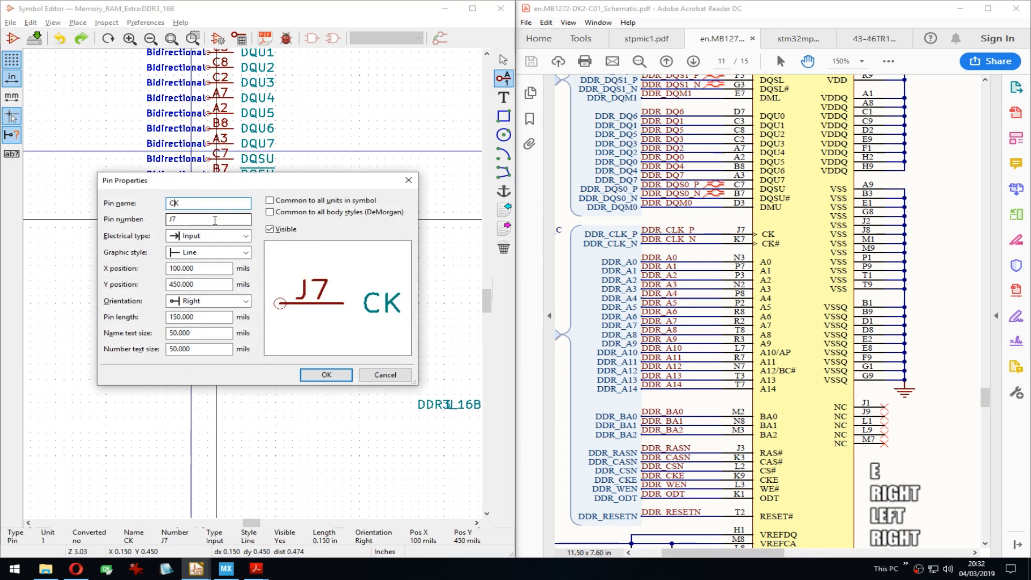
pyautogui.write('L')
pyautogui.press('Return')
# Step: Rename pin K7 to the overlined ~CLK~ and save the symbol
pyautogui.press('Down')
pyautogui.press('e')
pyautogui.press('End')
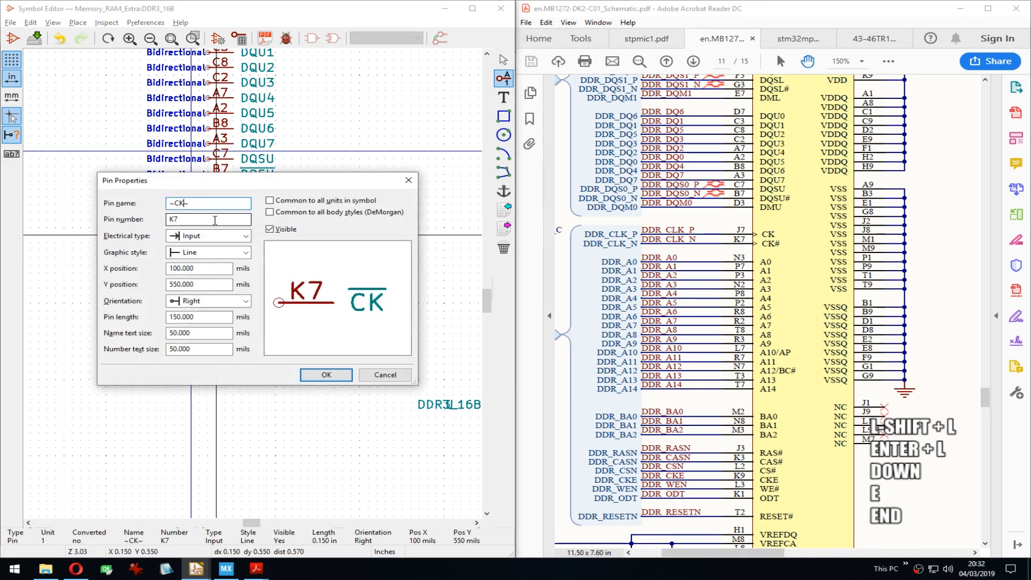
pyautogui.press('Left')
pyautogui.write('K')
pyautogui.press('BackSpace')
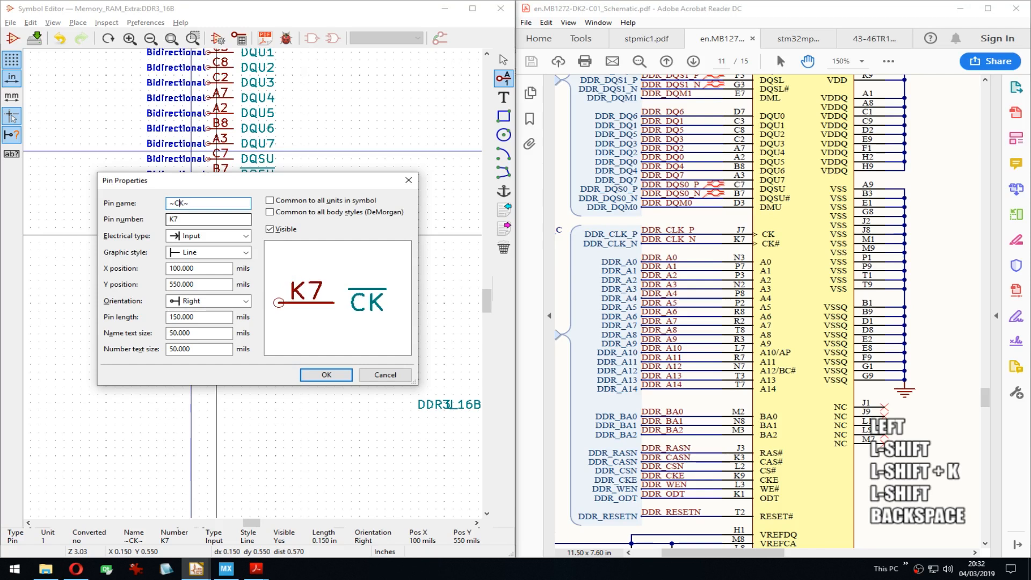
pyautogui.write('L')
pyautogui.press('Return')
pyautogui.hotkey('ctrl', 's')
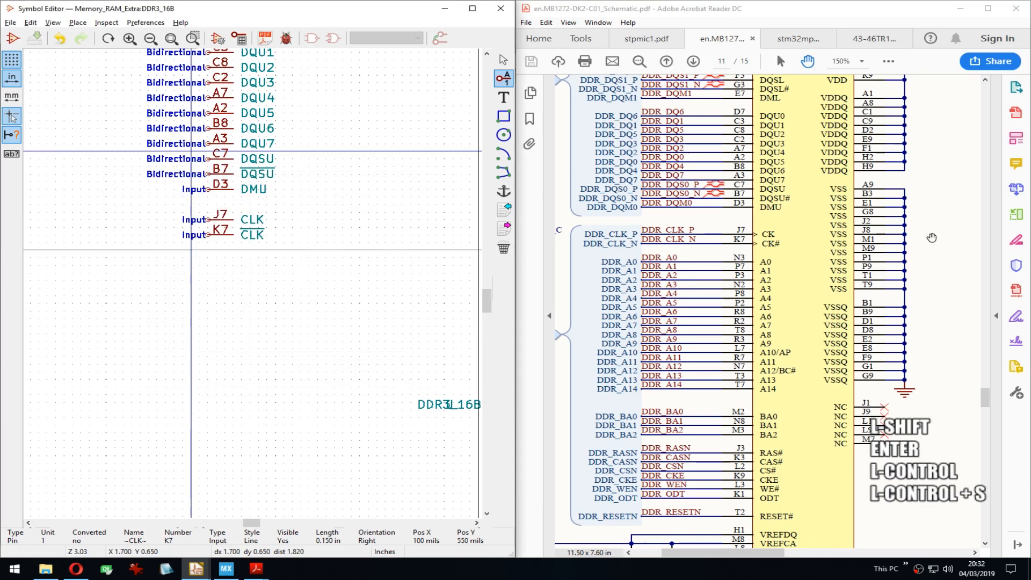
pyautogui.moveTo(932, 237); pyautogui.dragTo(933, 162)
pyautogui.moveTo(246, 269); pyautogui.dragTo(258, 222, button='middle')
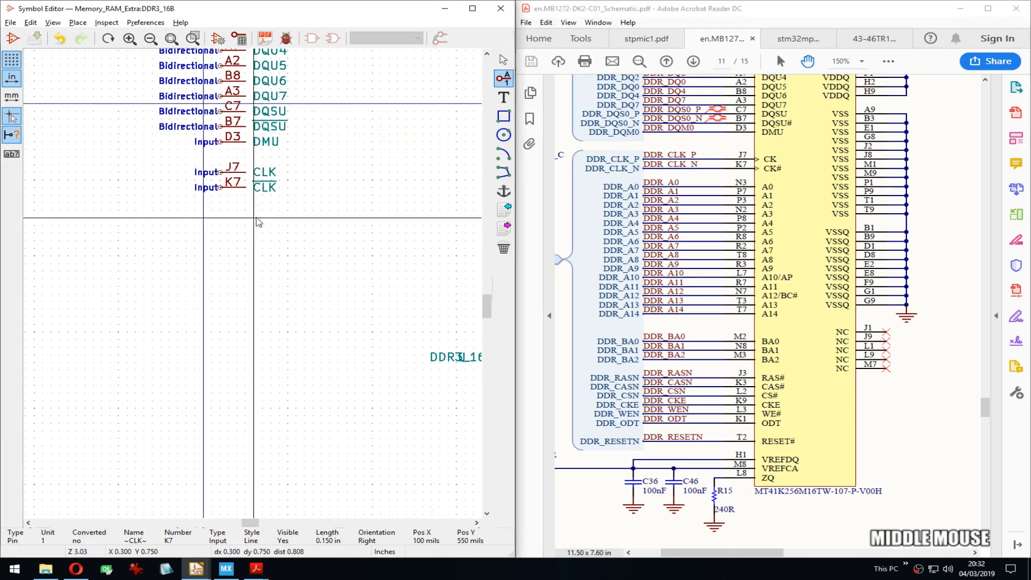
# Step: Add address pin A0 below the CLK pins
pyautogui.press('Down')
pyautogui.press('Down')
pyautogui.press('Down')
pyautogui.press('Down')
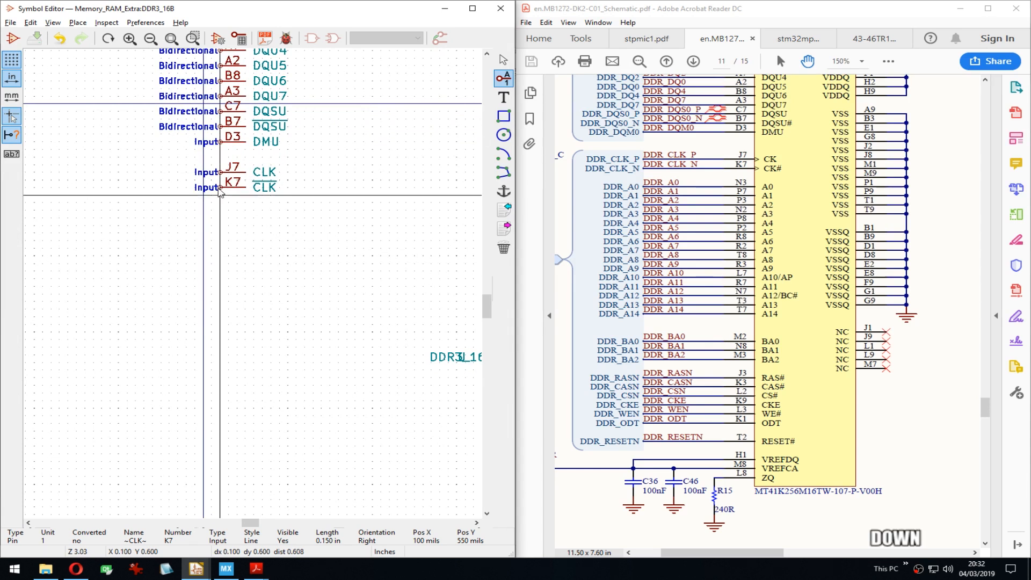
pyautogui.press('Return')
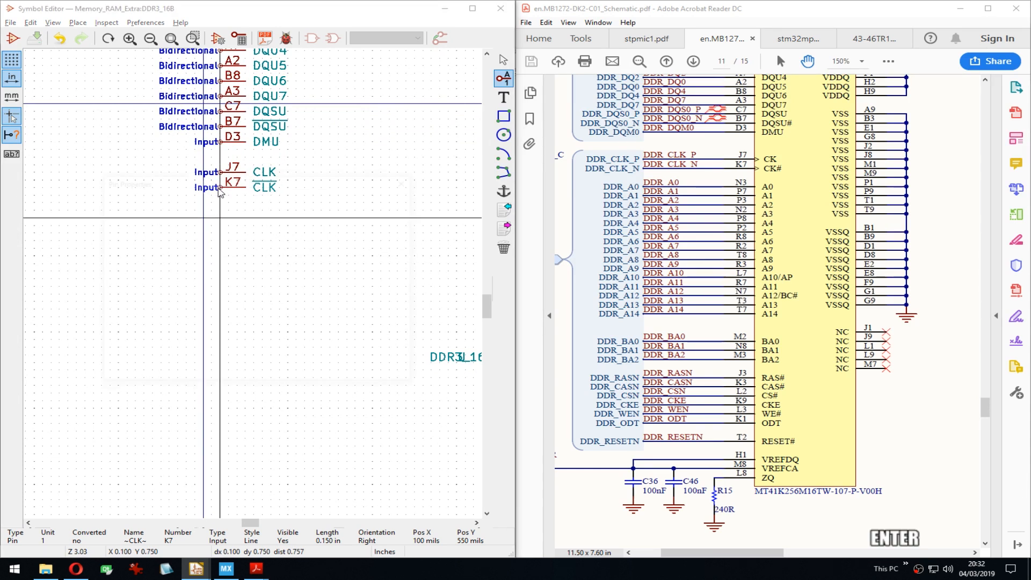
pyautogui.write('A)')
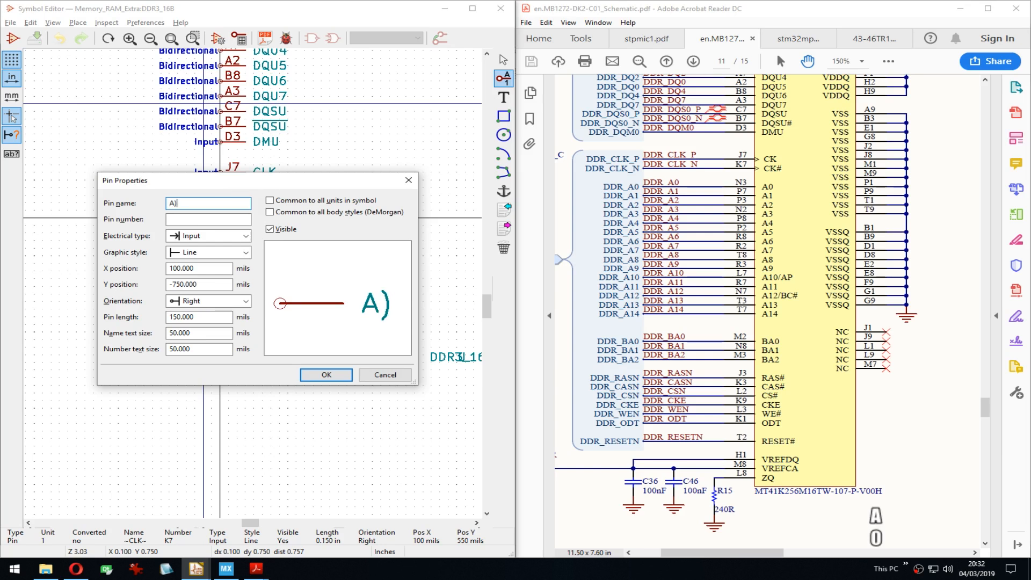
pyautogui.press('BackSpace')
pyautogui.write('0')
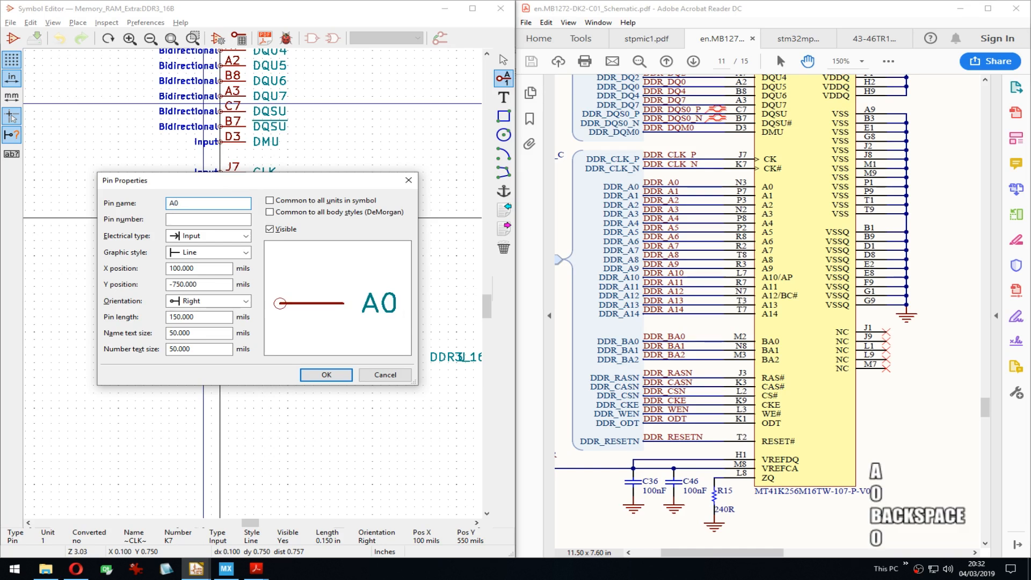
pyautogui.press('Return')
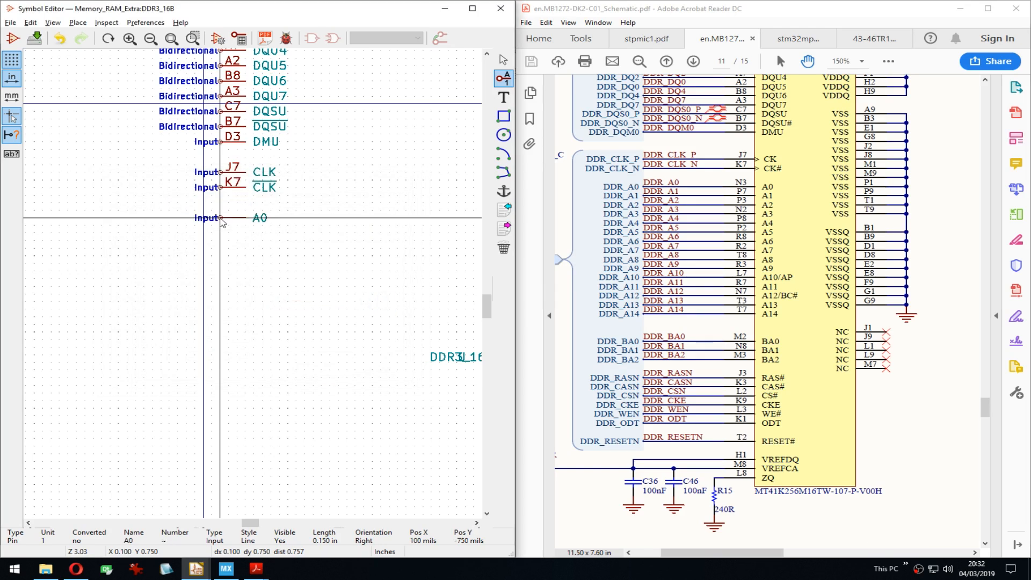
# Step: Bring up the DDR reference schematic and repeat the pin to add address pins below A0
pyautogui.click(872, 38)
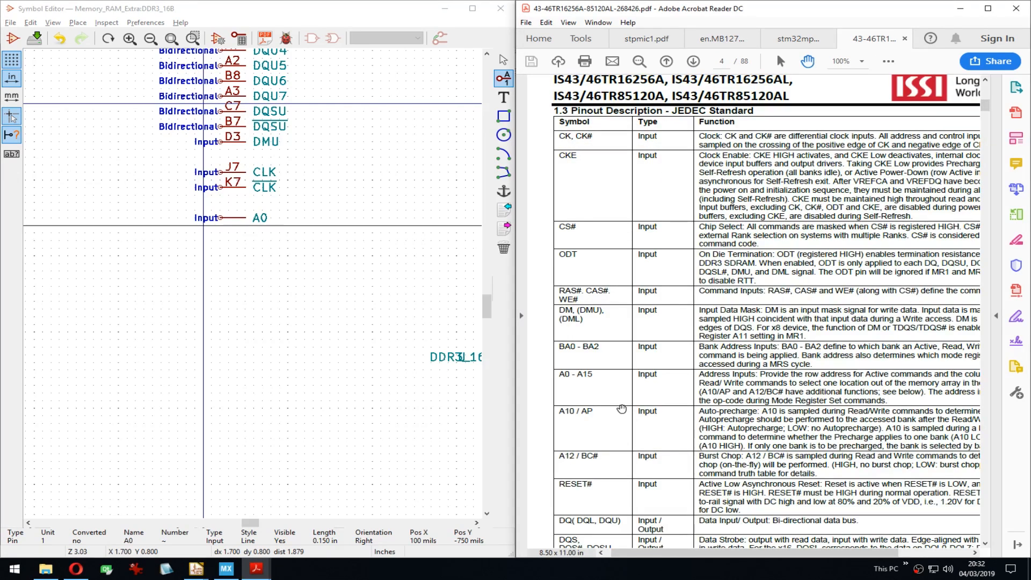
pyautogui.click(798, 38)
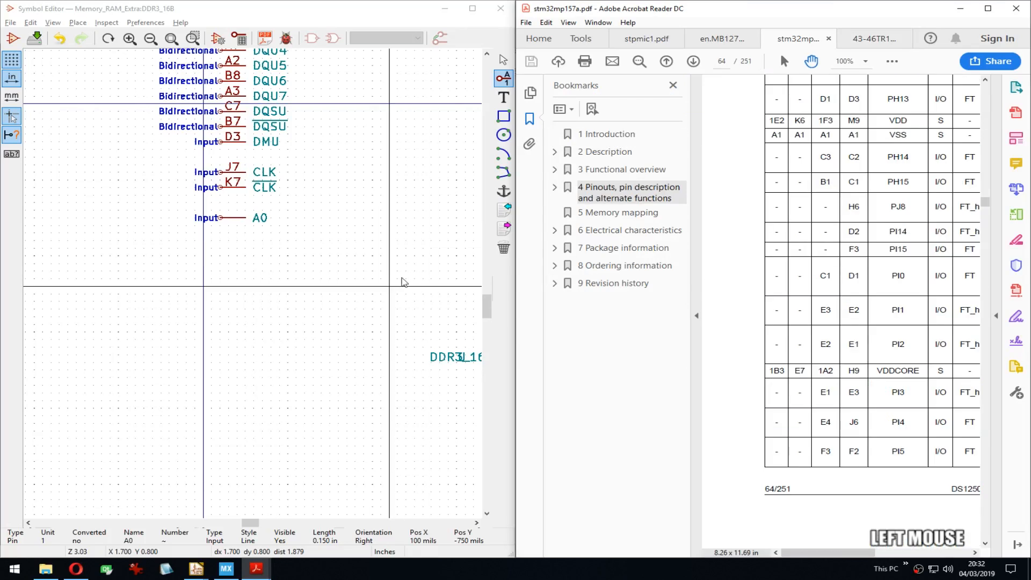
pyautogui.click(722, 38)
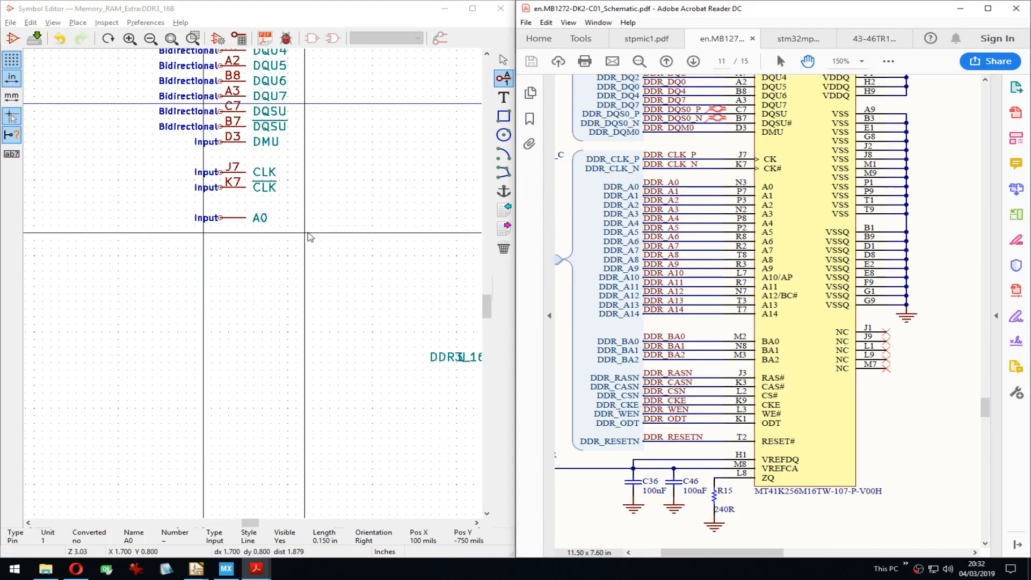
pyautogui.press('Insert')
pyautogui.click(323, 13)
pyautogui.press('Insert')
pyautogui.press('Insert')
pyautogui.press('Insert')
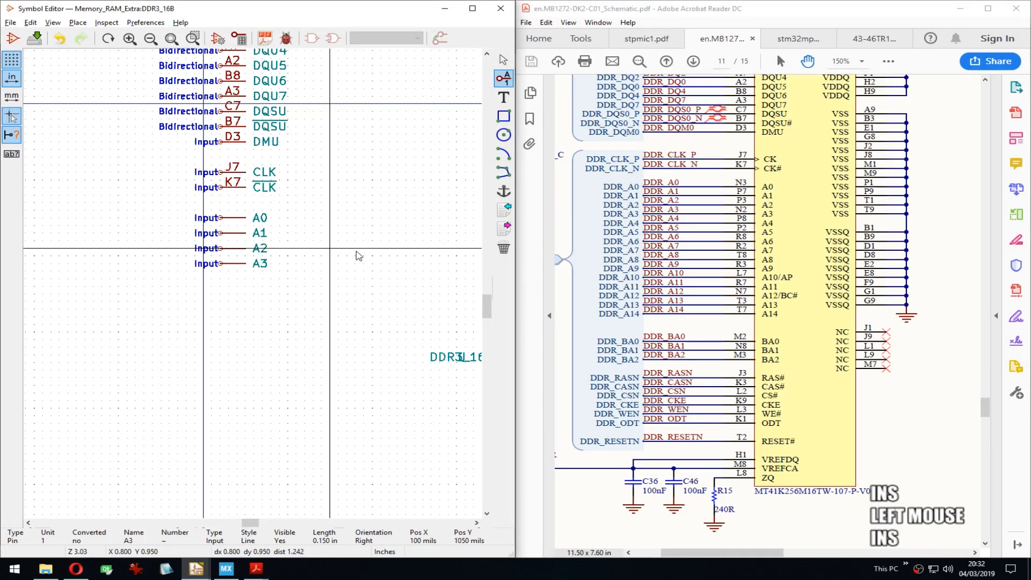
pyautogui.press('Insert')
pyautogui.press('Insert')
pyautogui.press('Insert')
pyautogui.press('Insert')
pyautogui.press('Insert')
pyautogui.press('Insert')
pyautogui.press('Insert')
pyautogui.press('Insert')
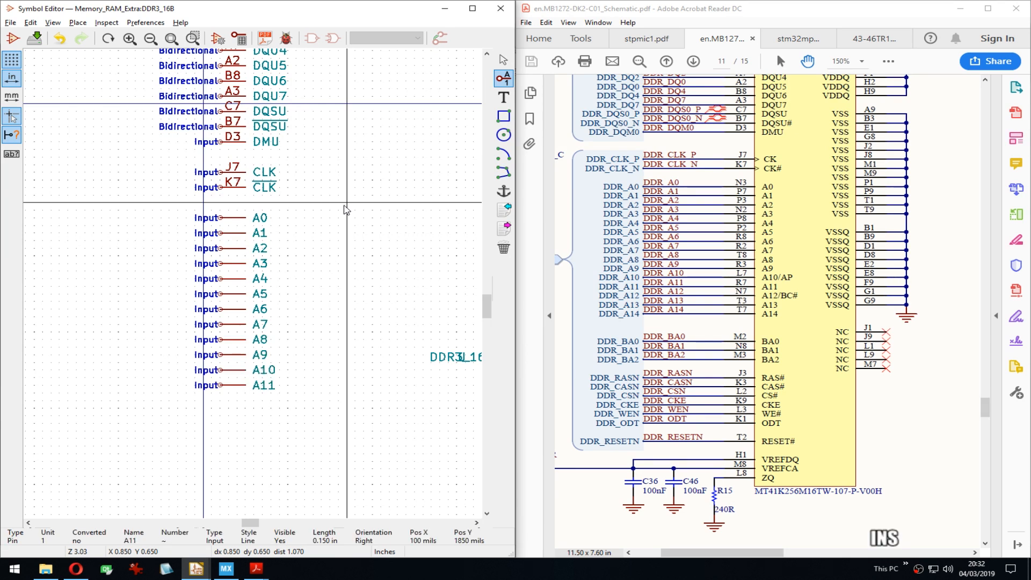
pyautogui.press('Insert')
pyautogui.press('Insert')
pyautogui.press('Insert')
pyautogui.press('Insert')
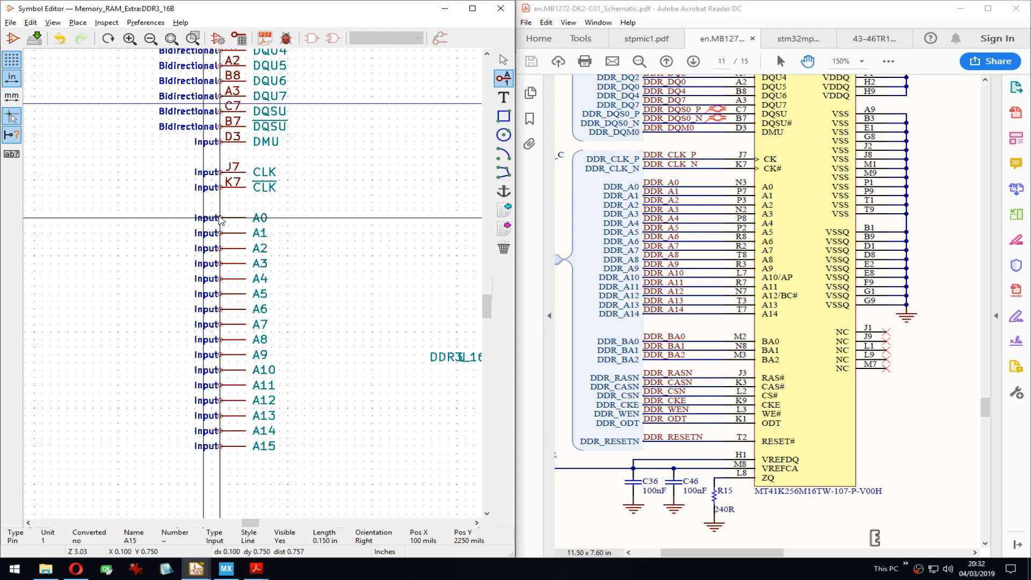
# Step: Number pins A0 N3, A1 P7, A2 P3 and A3 N2, undoing a mistaken A3 rename
pyautogui.doubleClick(222, 219)
pyautogui.press('Tab')
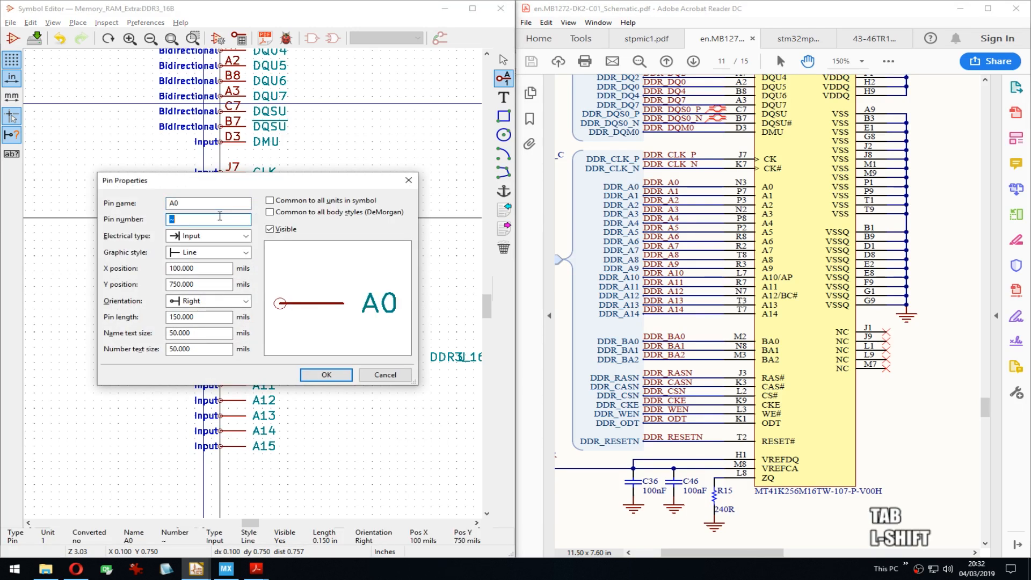
pyautogui.write('N3')
pyautogui.press('Return')
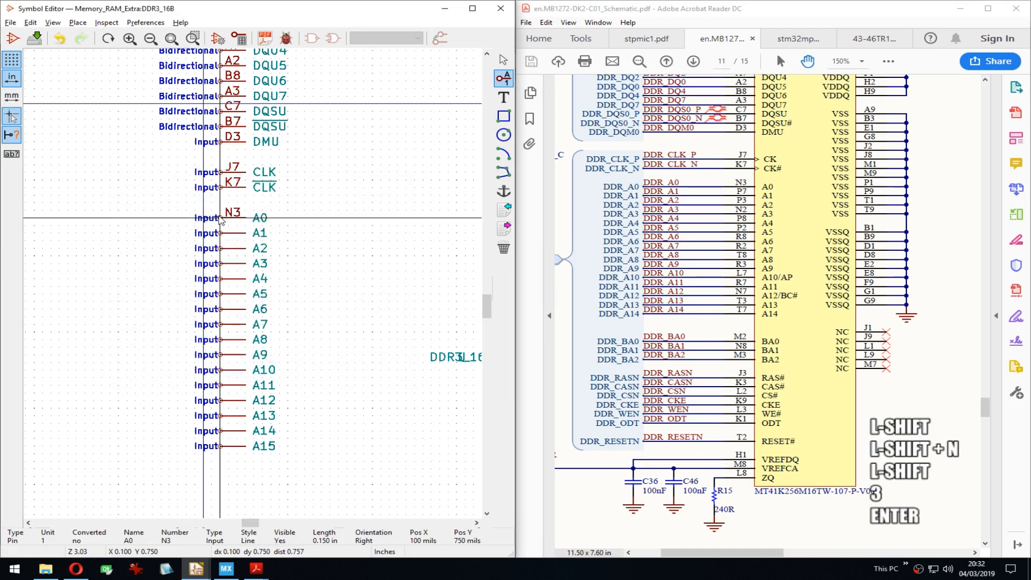
pyautogui.press('Down')
pyautogui.press('e')
pyautogui.press('Tab')
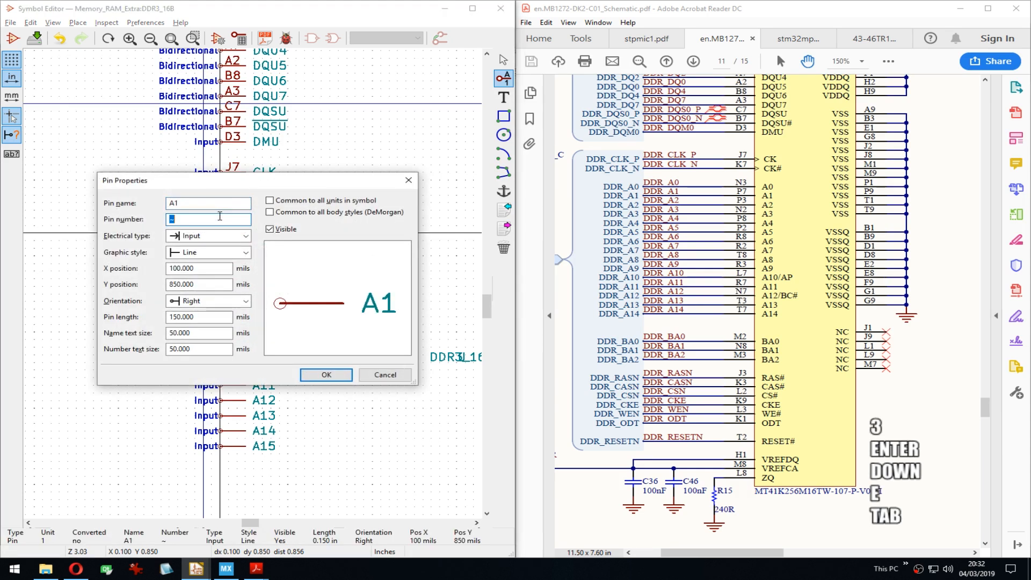
pyautogui.write('P7')
pyautogui.press('Return')
pyautogui.press('Down')
pyautogui.press('e')
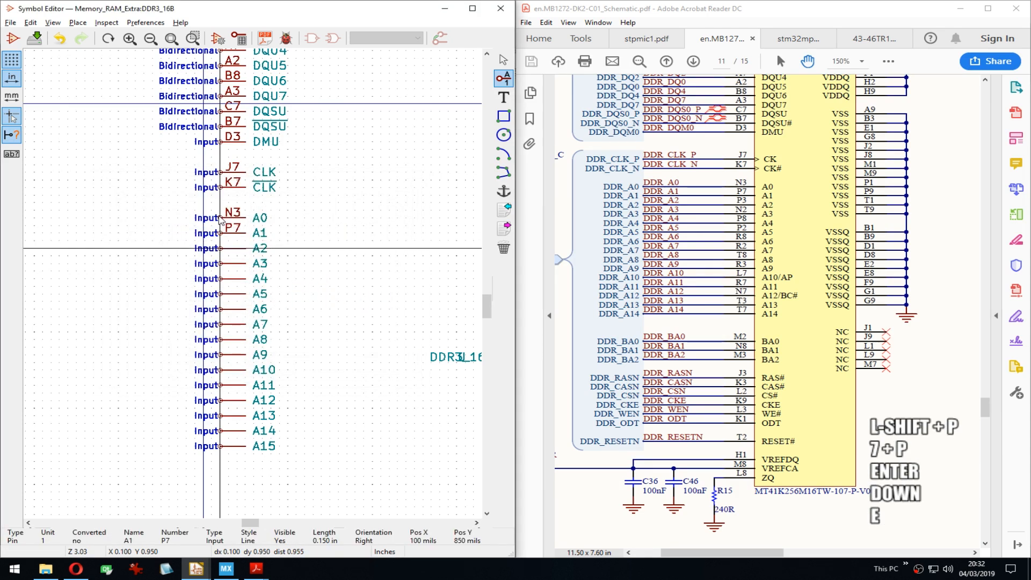
pyautogui.press('Tab')
pyautogui.write('P3')
pyautogui.press('Return')
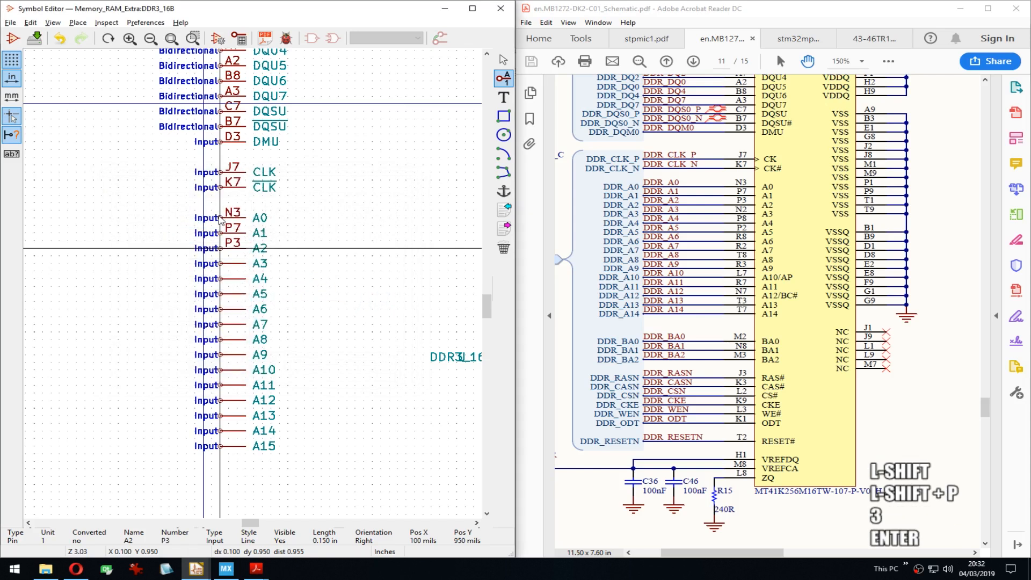
pyautogui.press('Down')
pyautogui.press('e')
pyautogui.press('Tab')
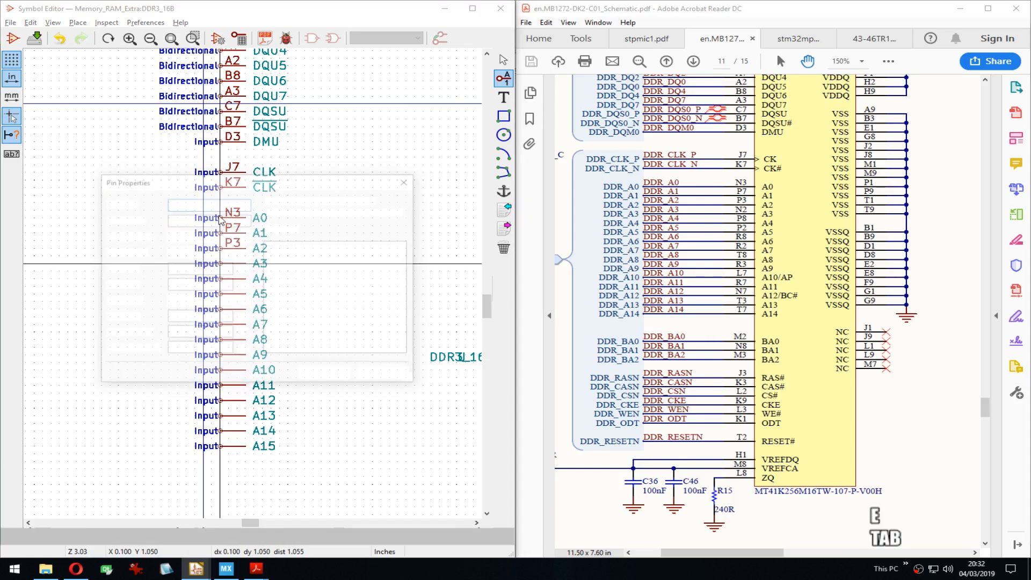
pyautogui.write('N2A3')
pyautogui.press('Return')
pyautogui.hotkey('ctrl', 'z')
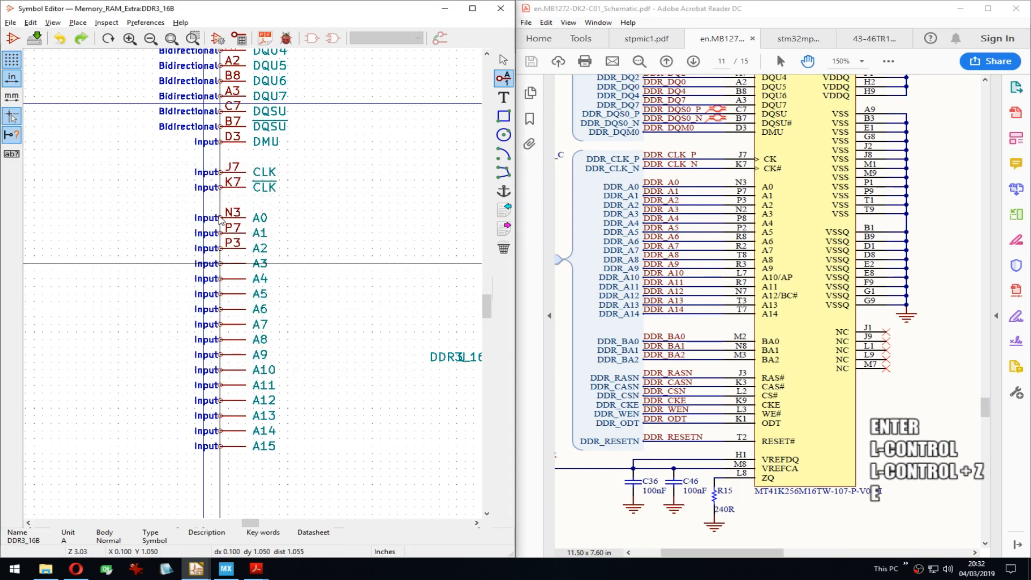
pyautogui.press('e')
pyautogui.press('Tab')
pyautogui.write('N2')
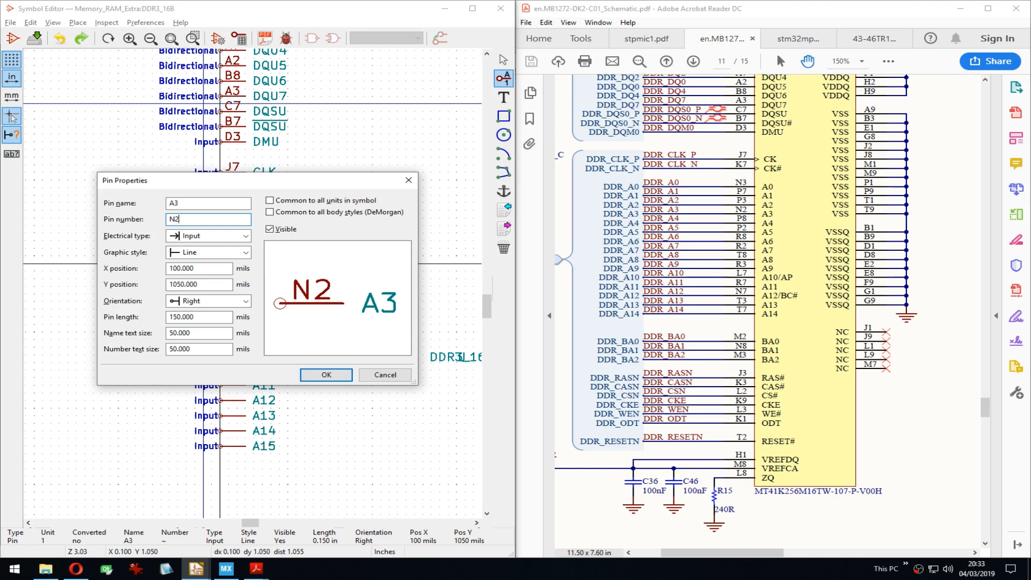
pyautogui.press('Return')
# Step: Number pins A4 P8, A5 P2, A6 R8, A7 R2 and A8 T8
pyautogui.press('Down')
pyautogui.press('Down')
pyautogui.press('Down')
pyautogui.press('Down')
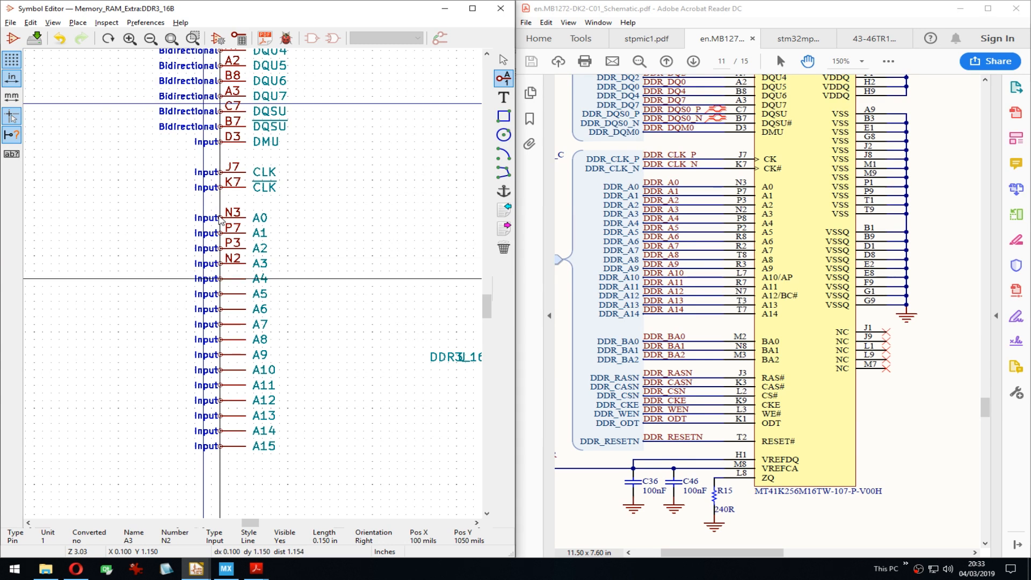
pyautogui.press('e')
pyautogui.press('Tab')
pyautogui.write('P8')
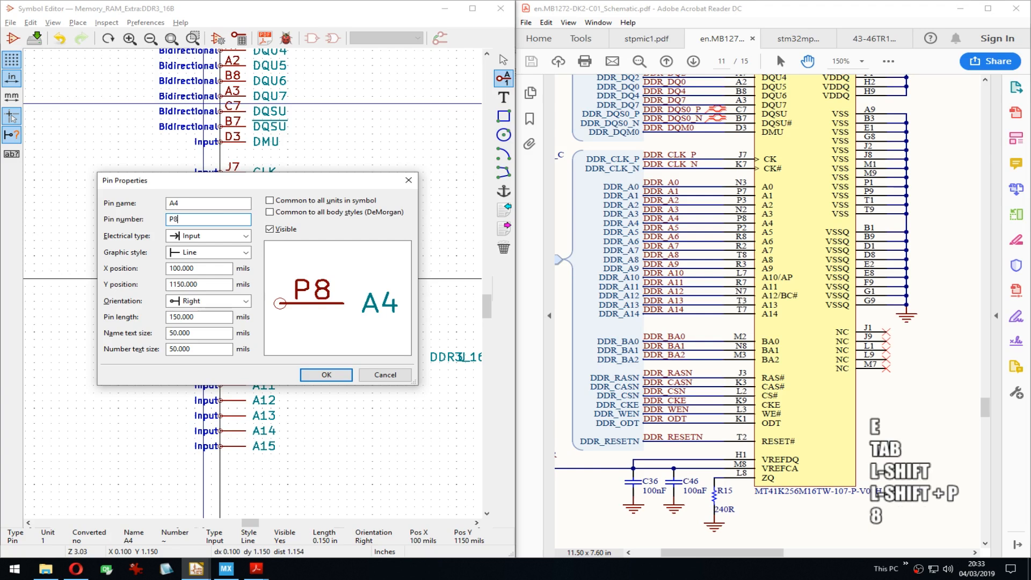
pyautogui.press('Return')
pyautogui.press('Down')
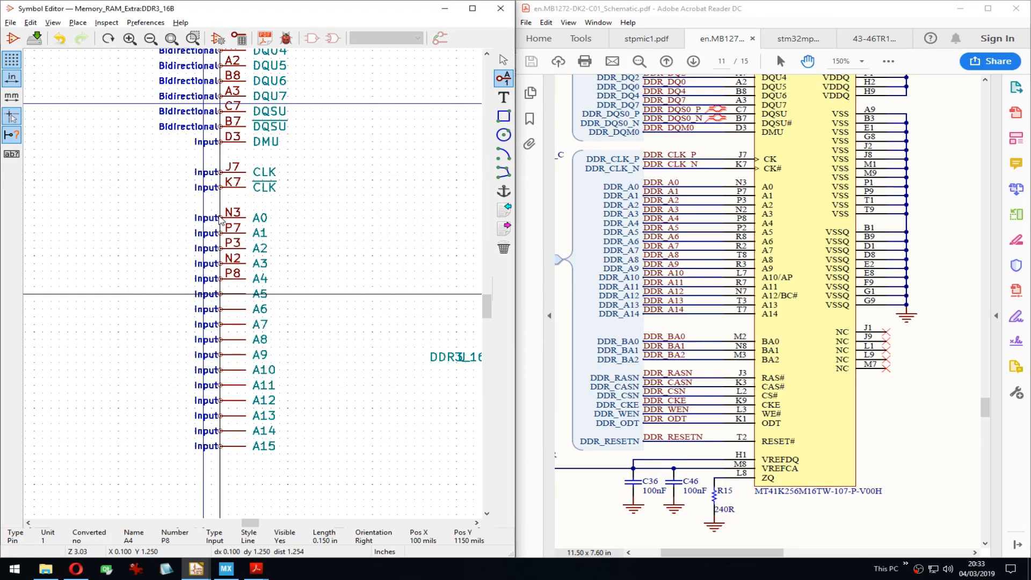
pyautogui.press('e')
pyautogui.press('Tab')
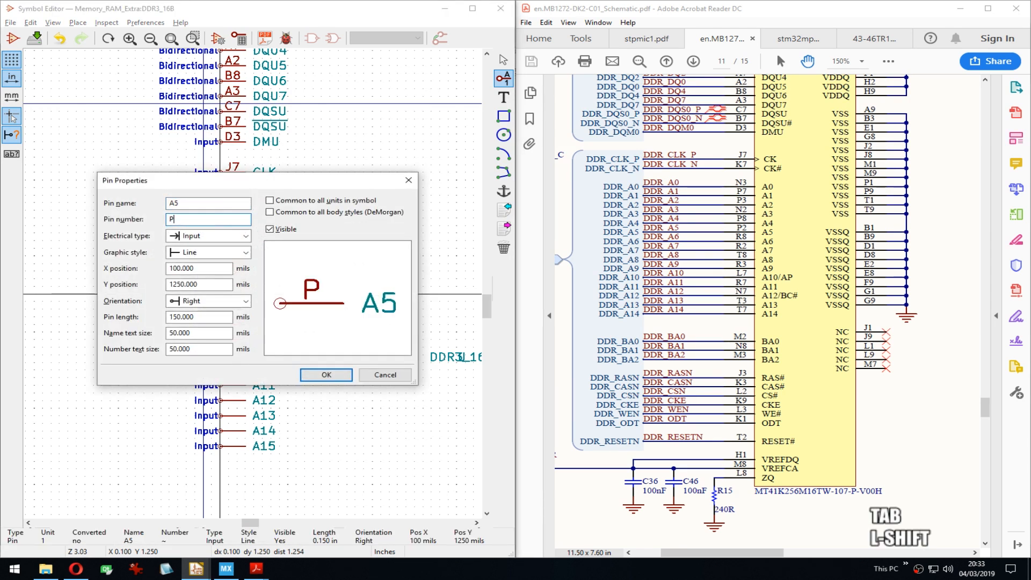
pyautogui.write('P2')
pyautogui.press('Return')
pyautogui.press('Down')
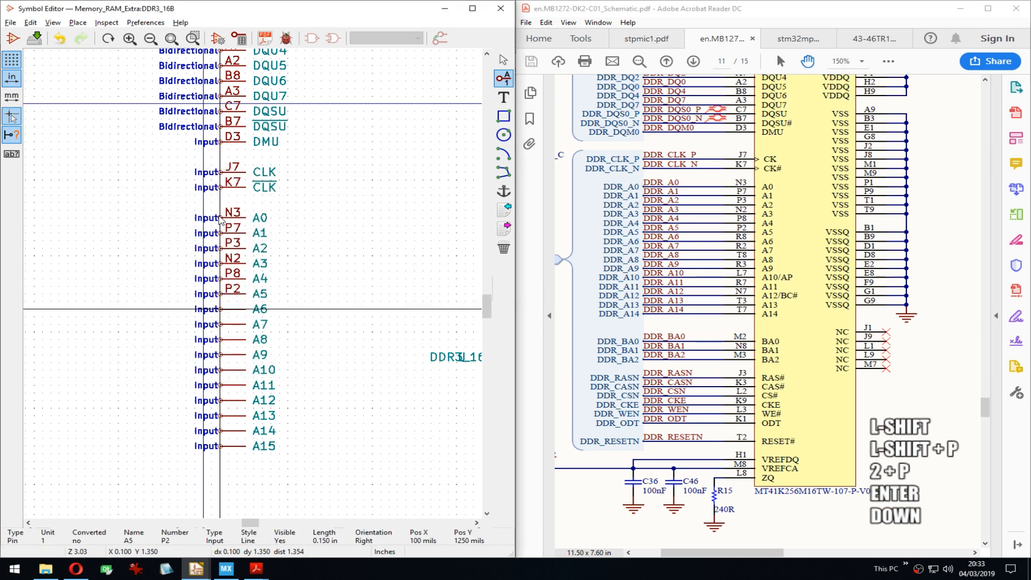
pyautogui.press('e')
pyautogui.press('Tab')
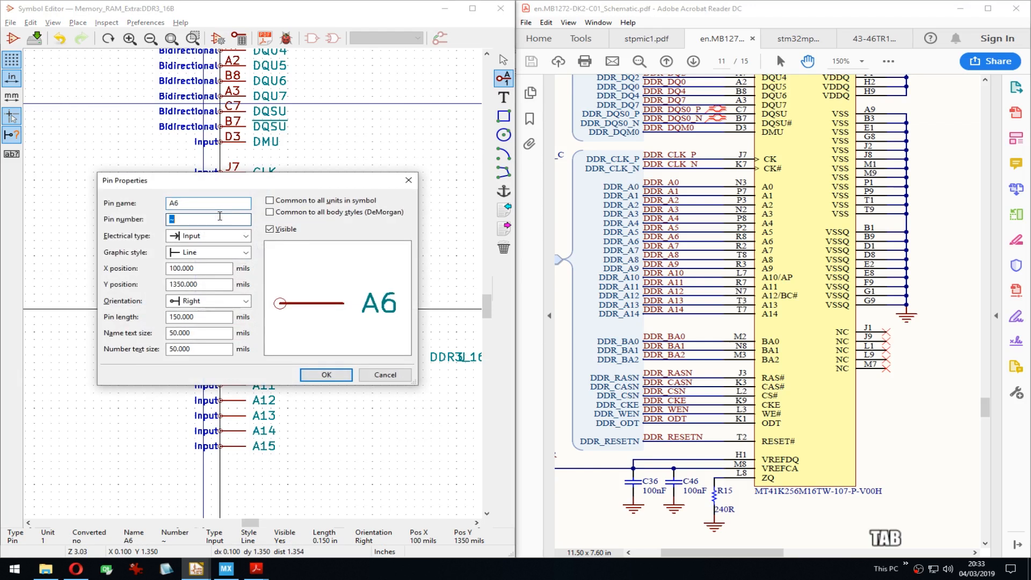
pyautogui.write('R8')
pyautogui.press('Return')
pyautogui.press('Down')
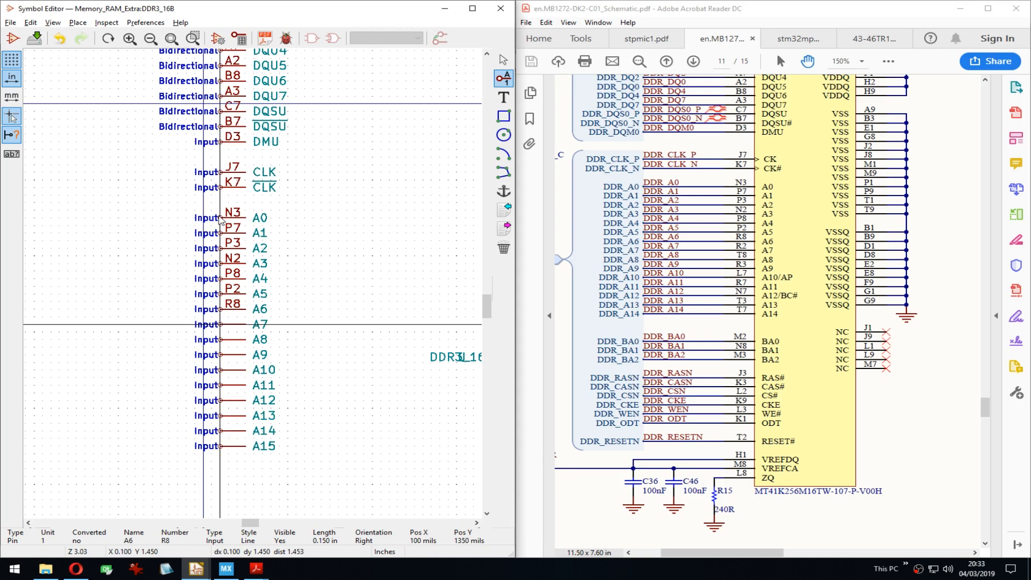
pyautogui.press('e')
pyautogui.press('Tab')
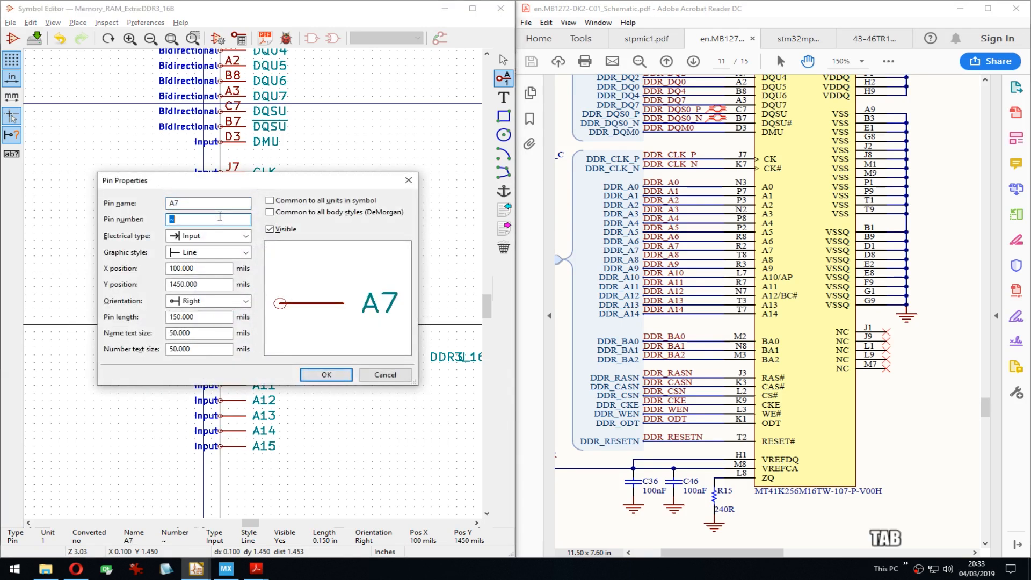
pyautogui.write('R2')
pyautogui.press('Return')
pyautogui.press('Down')
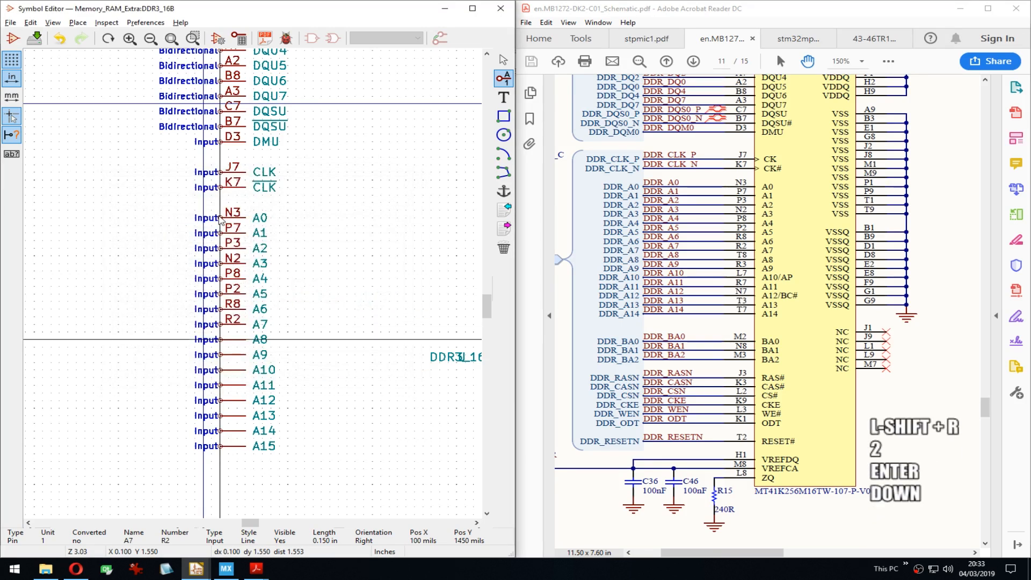
pyautogui.press('e')
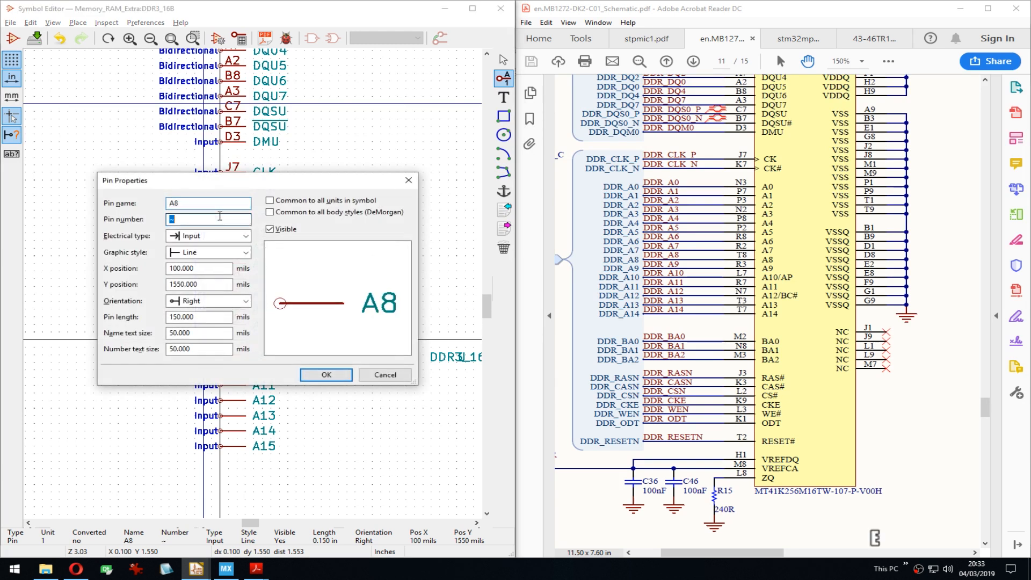
pyautogui.press('Tab')
pyautogui.write('T8')
pyautogui.press('Return')
# Step: Number pins A9 R3, A10 L7, A11 R7 and A12 N7
pyautogui.press('Down')
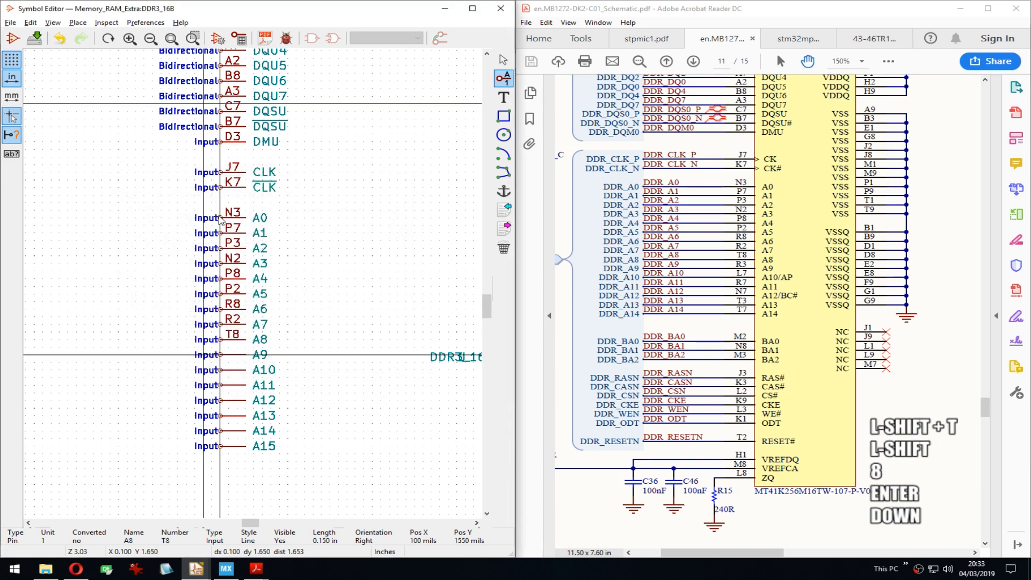
pyautogui.press('e')
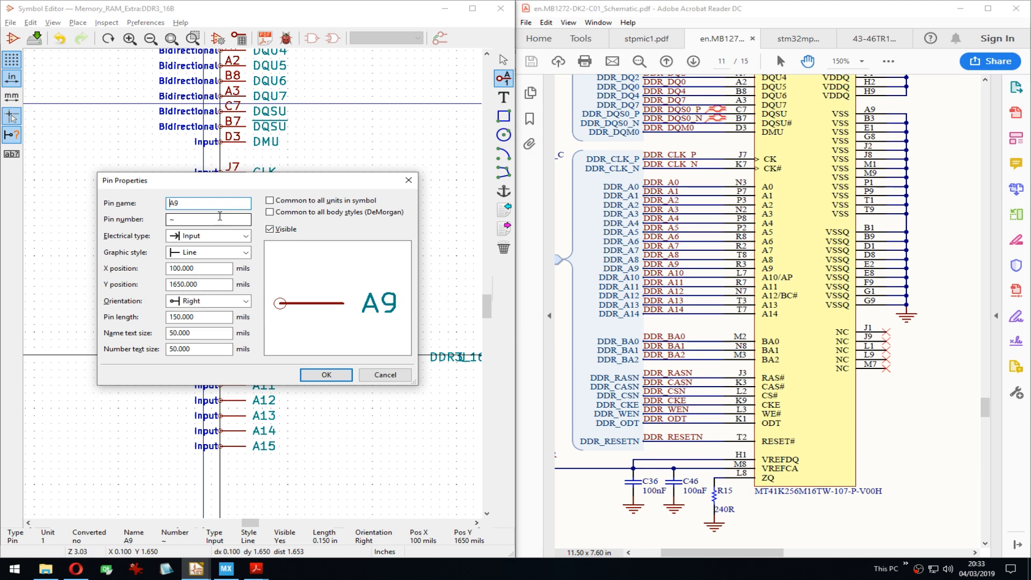
pyautogui.press('Tab')
pyautogui.write('R3')
pyautogui.press('Return')
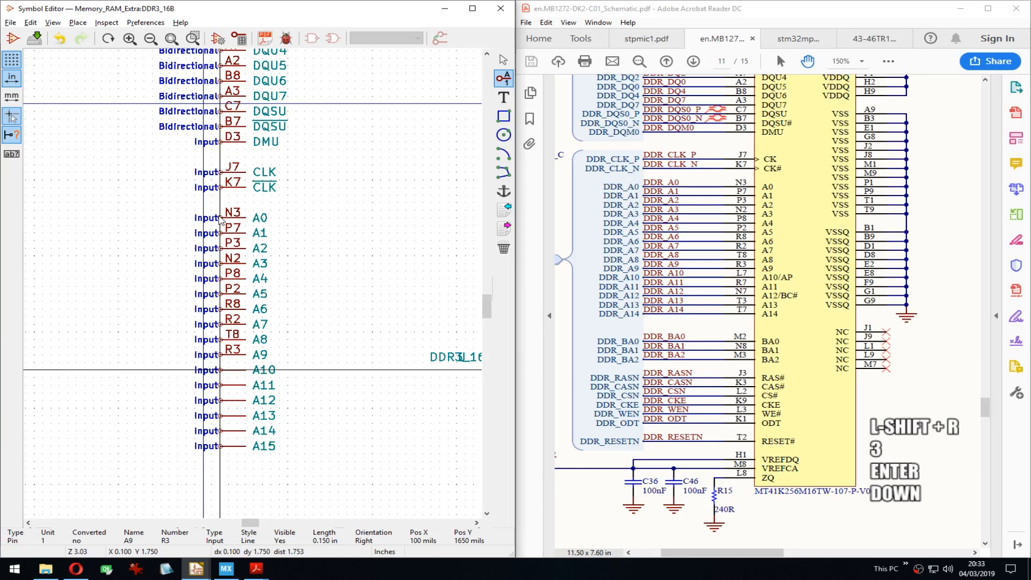
pyautogui.press('e')
pyautogui.press('Tab')
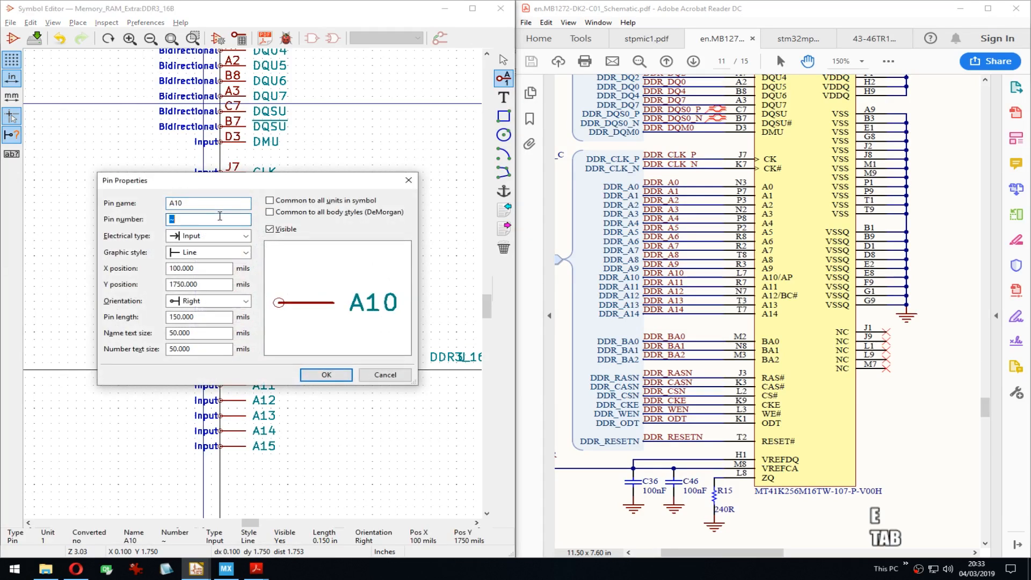
pyautogui.write('L7')
pyautogui.press('Return')
pyautogui.press('Down')
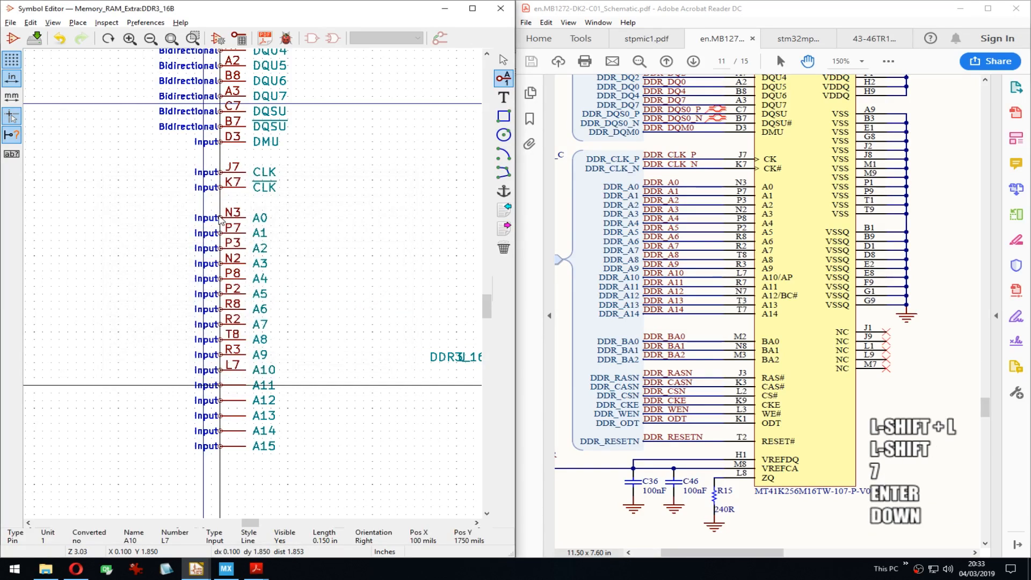
pyautogui.press('e')
pyautogui.press('Tab')
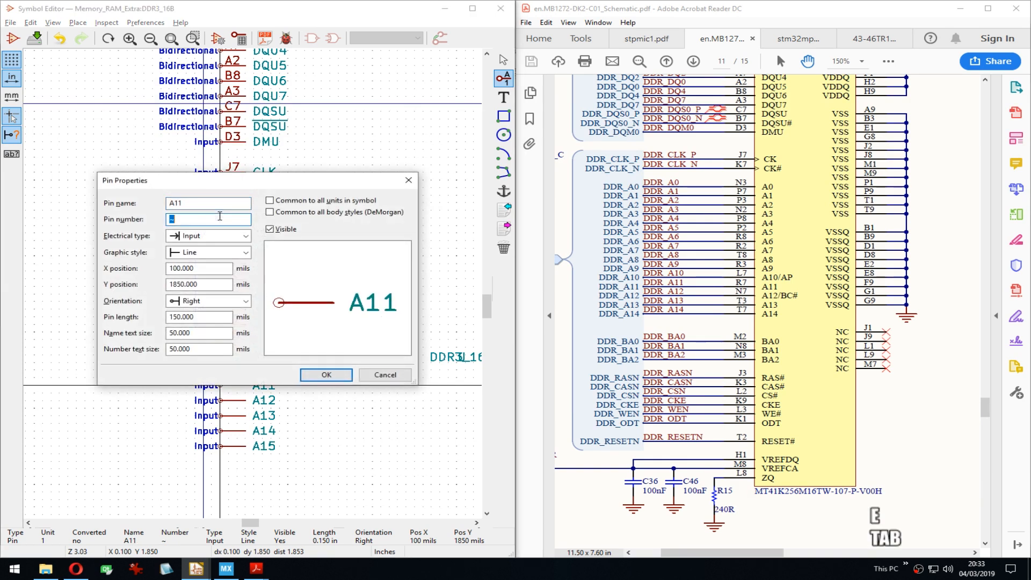
pyautogui.write('R7')
pyautogui.press('Return')
pyautogui.press('Down')
pyautogui.press('e')
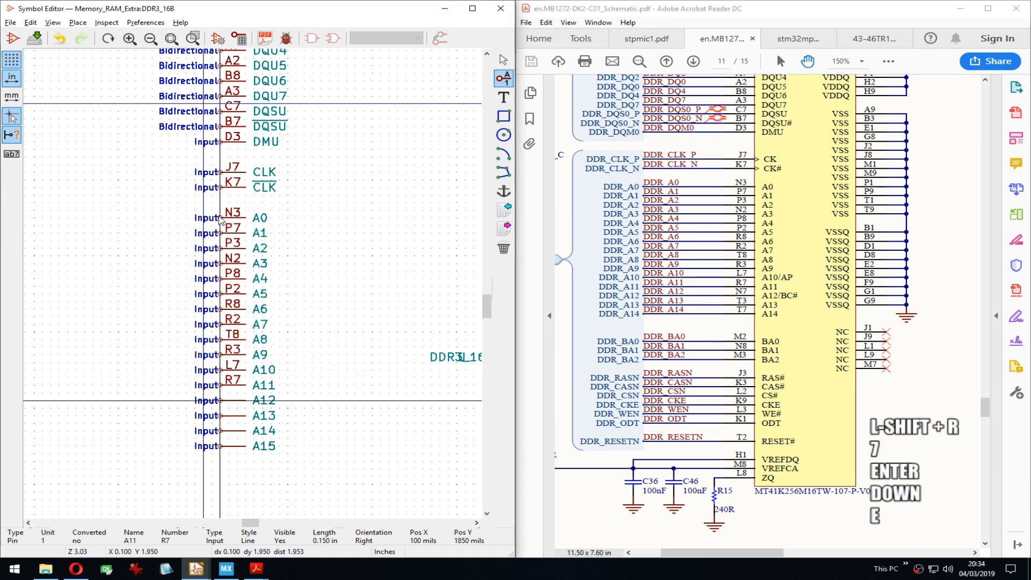
pyautogui.press('Tab')
pyautogui.write('N7')
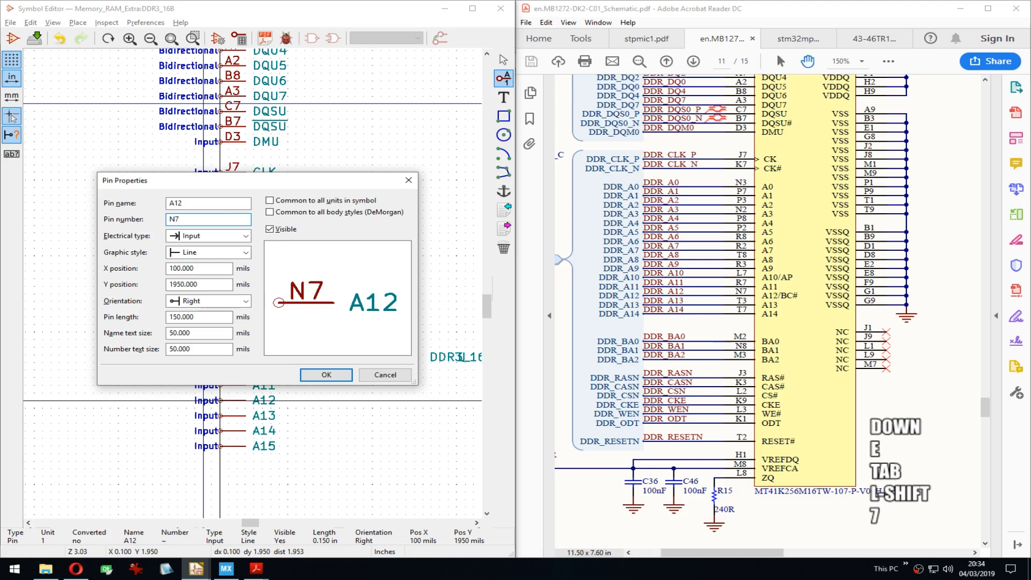
pyautogui.press('Return')
# Step: Number A13 as T3 and A14 as T7, then bring up A15's pin properties
pyautogui.press('Down')
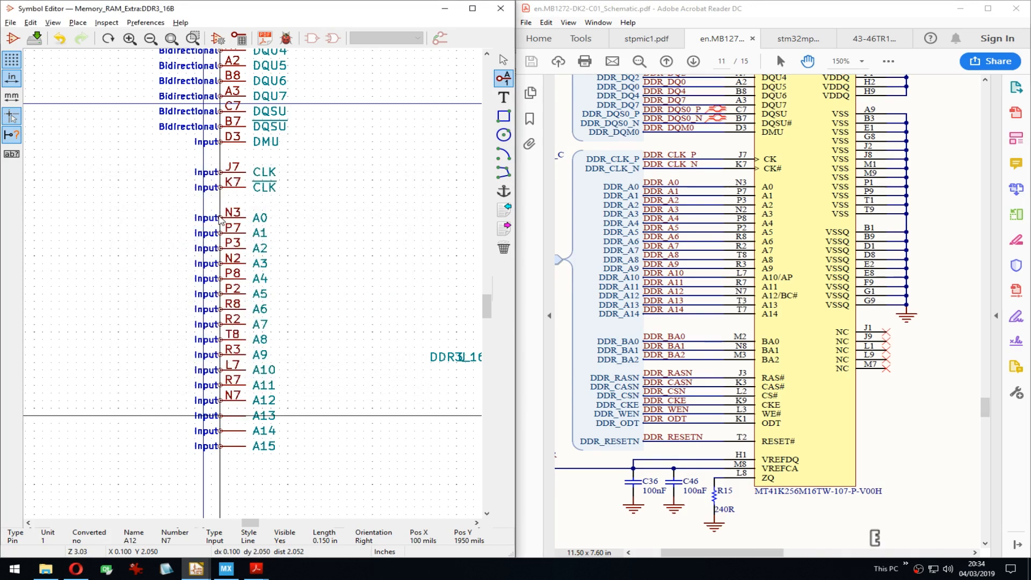
pyautogui.press('e')
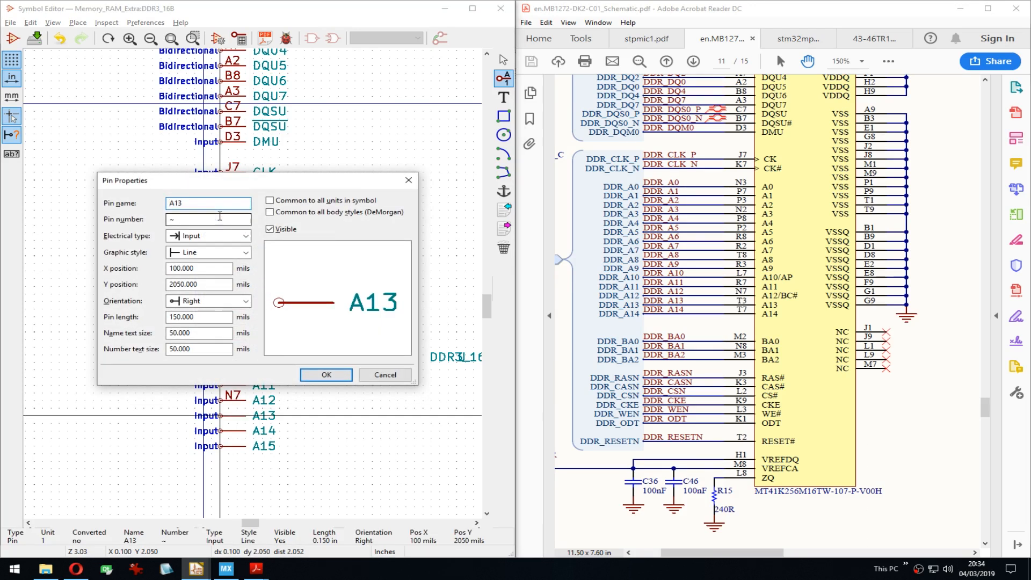
pyautogui.press('Tab')
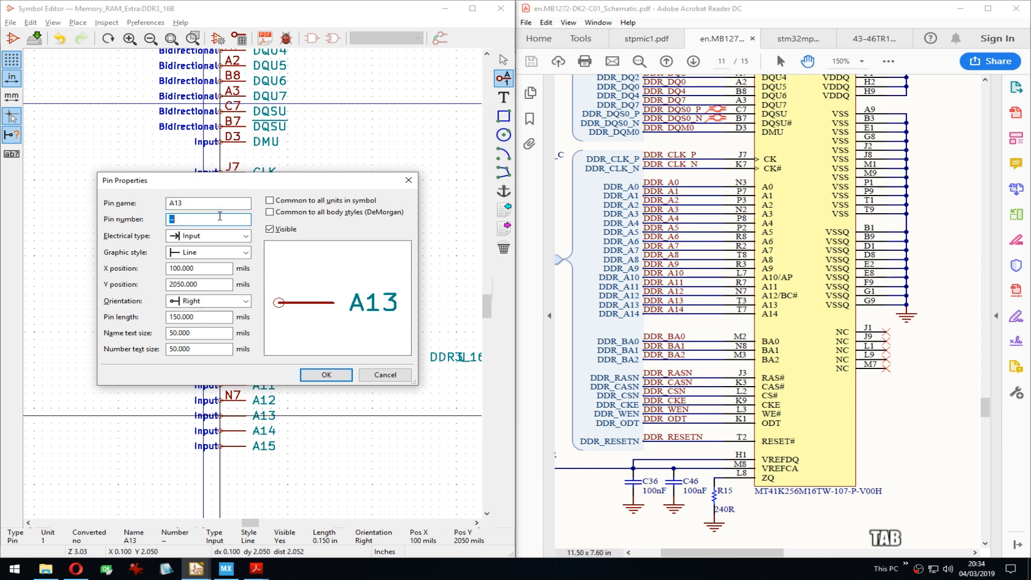
pyautogui.write('T3')
pyautogui.press('Return')
pyautogui.press('Down')
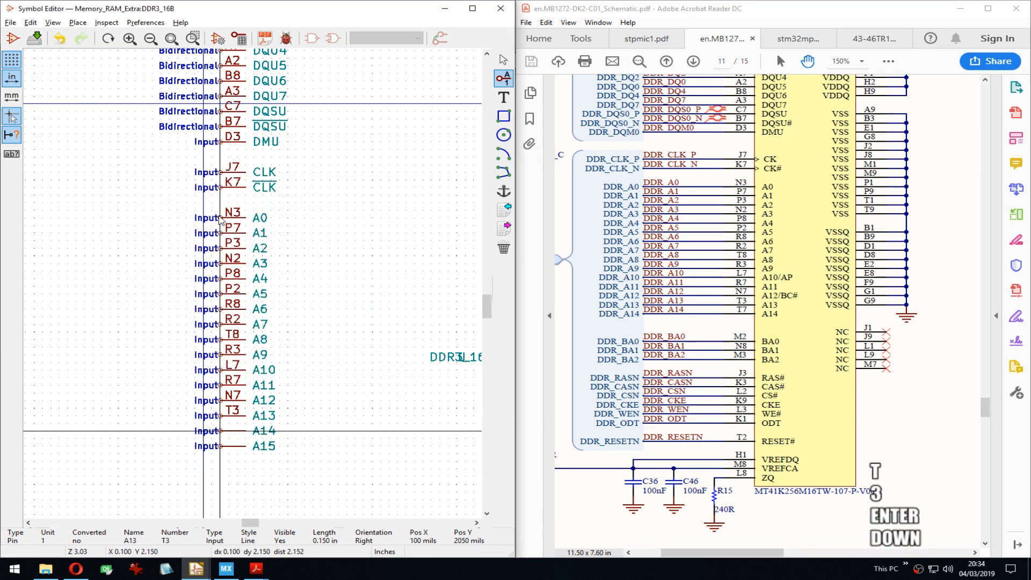
pyautogui.press('e')
pyautogui.press('Tab')
pyautogui.write('T')
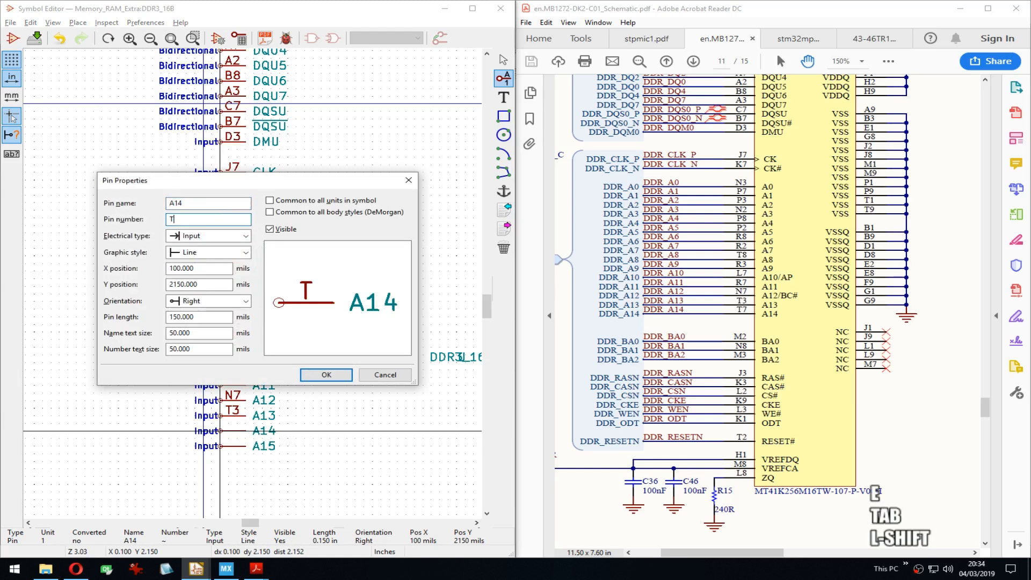
pyautogui.write('7')
pyautogui.press('Return')
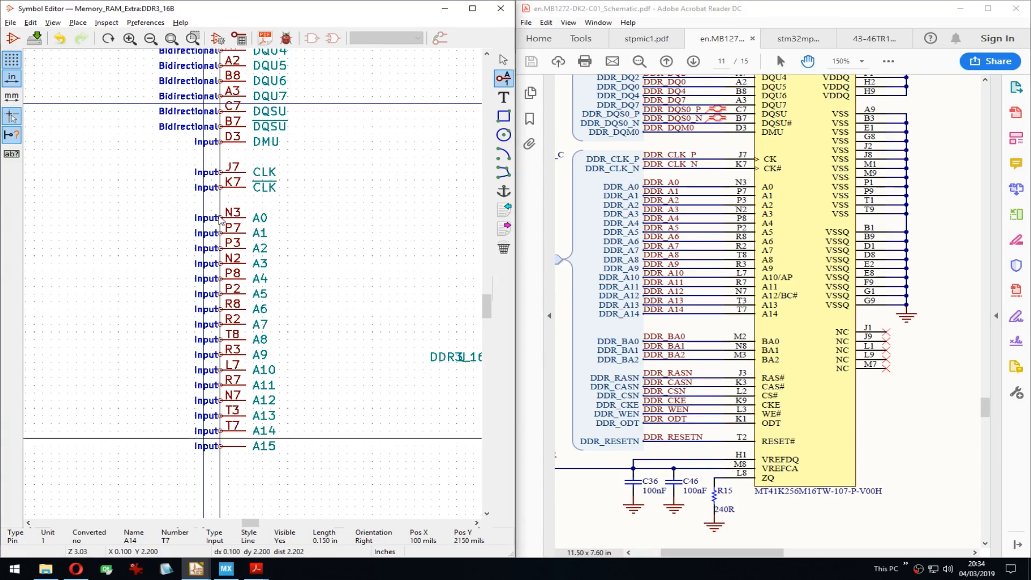
pyautogui.press('Down')
pyautogui.press('e')
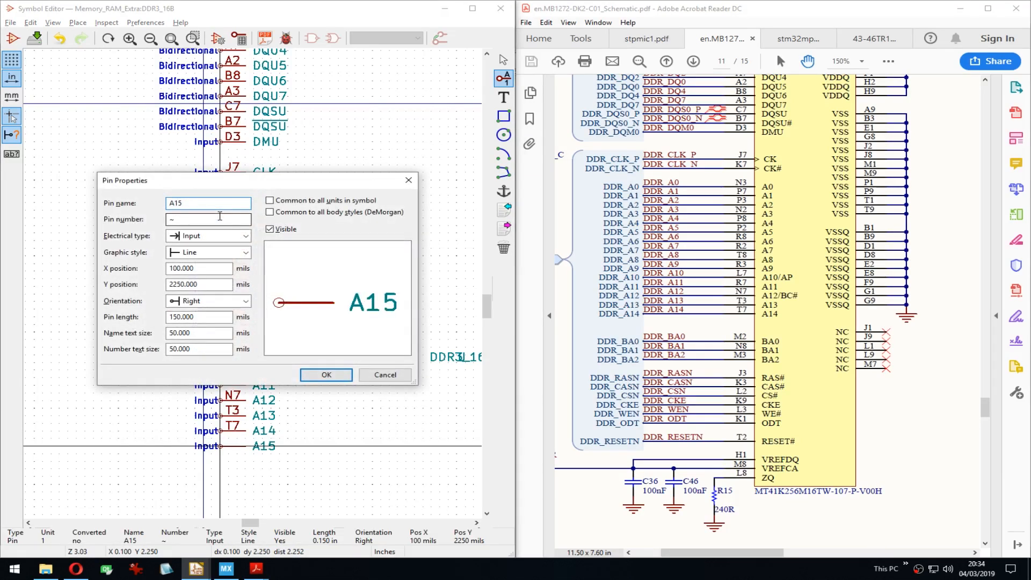
# Step: Find A15 in the ISSI x16 ballout and set its pin number to M7
pyautogui.click(848, 37)
pyautogui.scroll(10, 802, 302)
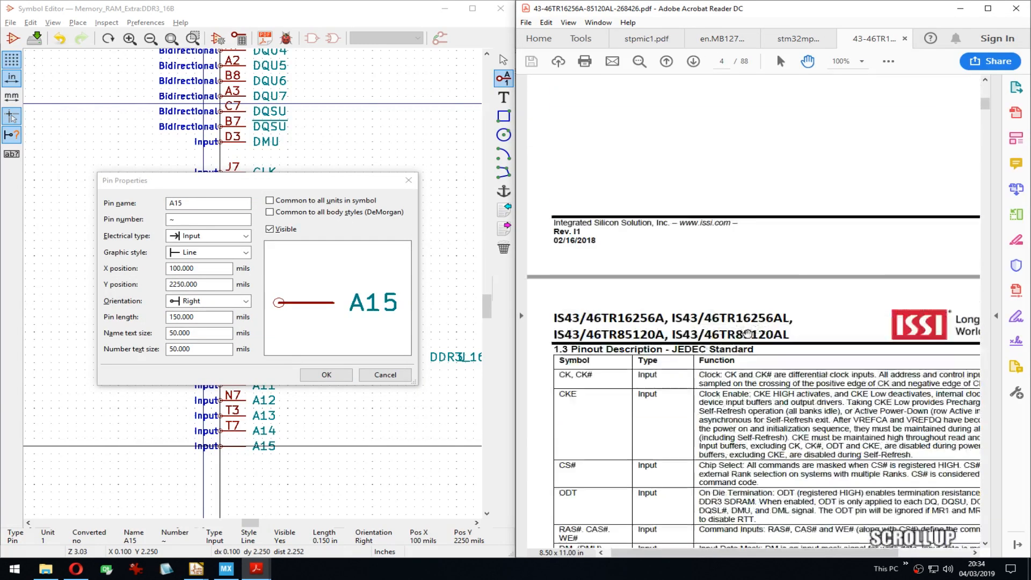
pyautogui.moveTo(912, 177); pyautogui.dragTo(872, 250)
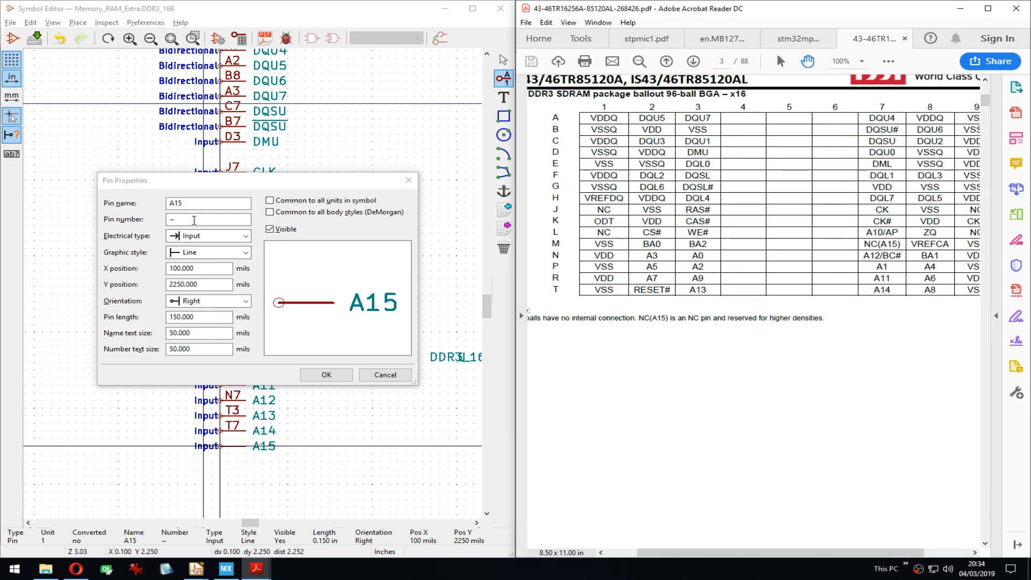
pyautogui.click(177, 220)
pyautogui.write('M7')
pyautogui.press('Return')
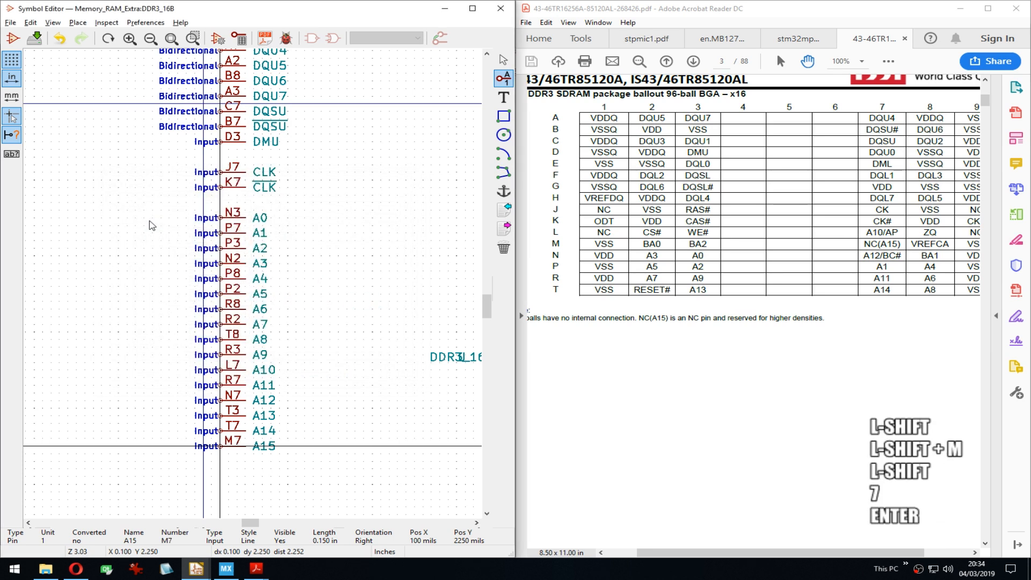
# Step: Pan around the datasheet page, then return to the MB1272-DK2 board schematic
pyautogui.moveTo(843, 225); pyautogui.dragTo(726, 395, button='middle')
pyautogui.scroll(-5, 726, 396)
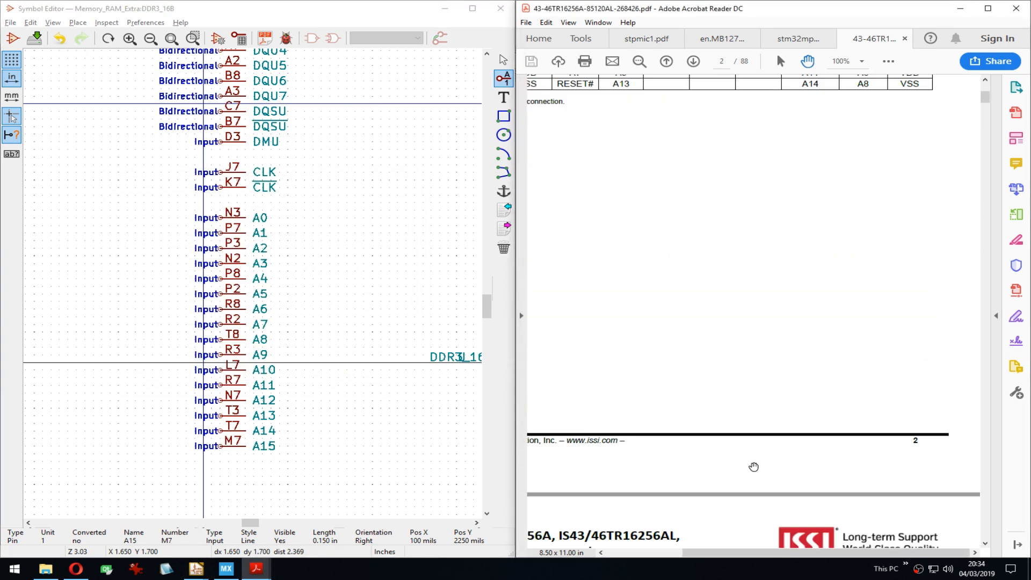
pyautogui.moveTo(695, 355); pyautogui.dragTo(812, 138)
pyautogui.moveTo(747, 435); pyautogui.dragTo(664, 364)
pyautogui.click(798, 38)
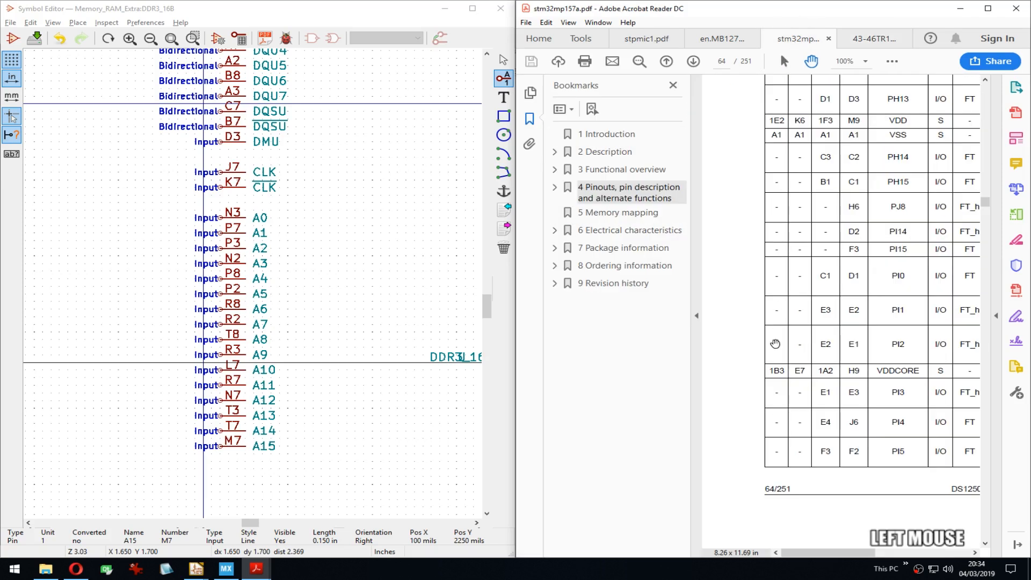
pyautogui.click(722, 38)
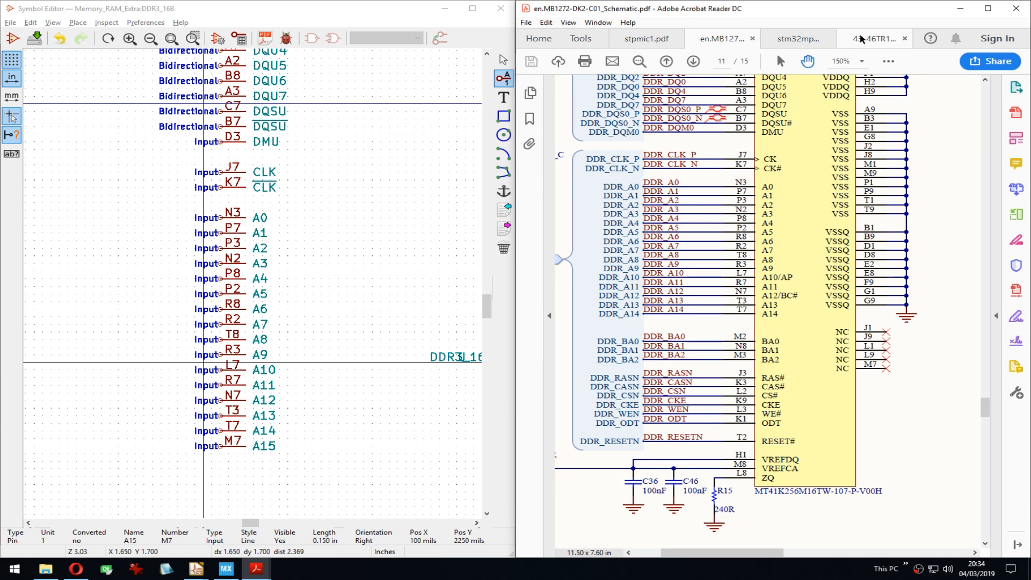
# Step: Place pin BA0 two grid steps below A15, repeat it for BA1 and BA2, then view the STM32MP157A datasheet
pyautogui.click(335, 406)
pyautogui.moveTo(335, 407); pyautogui.dragTo(358, 282, button='middle')
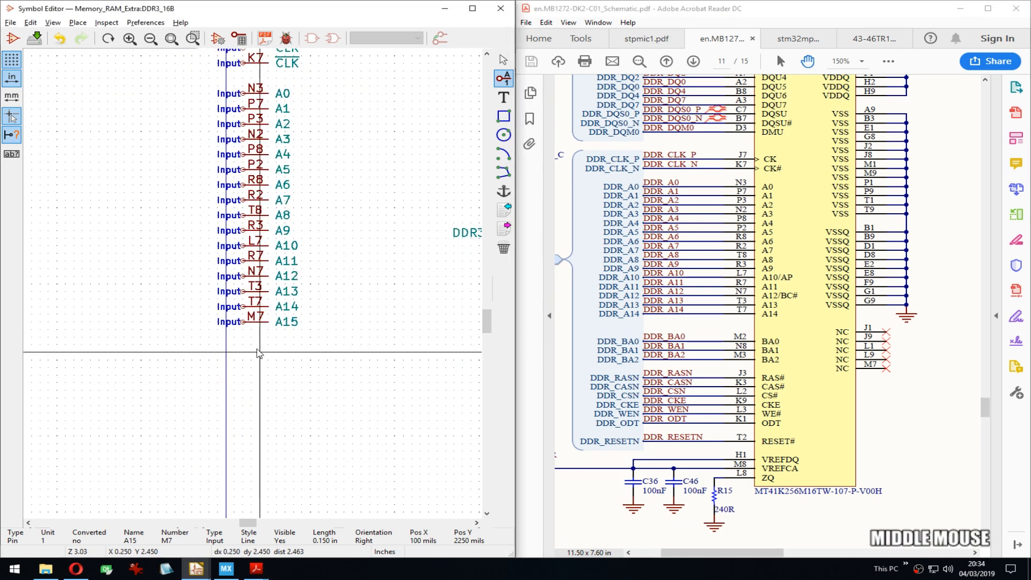
pyautogui.press('Down')
pyautogui.press('Down')
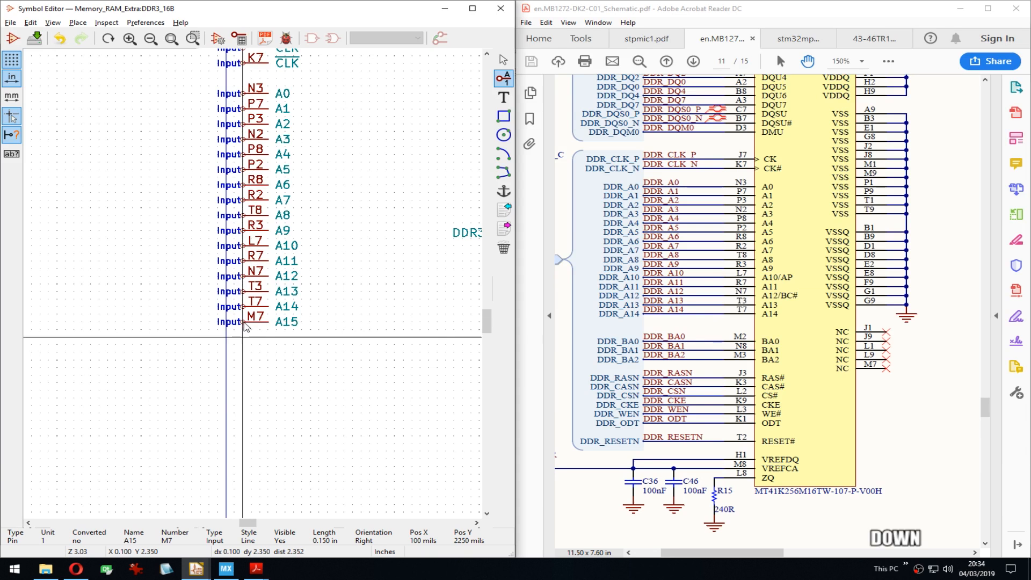
pyautogui.click(244, 326)
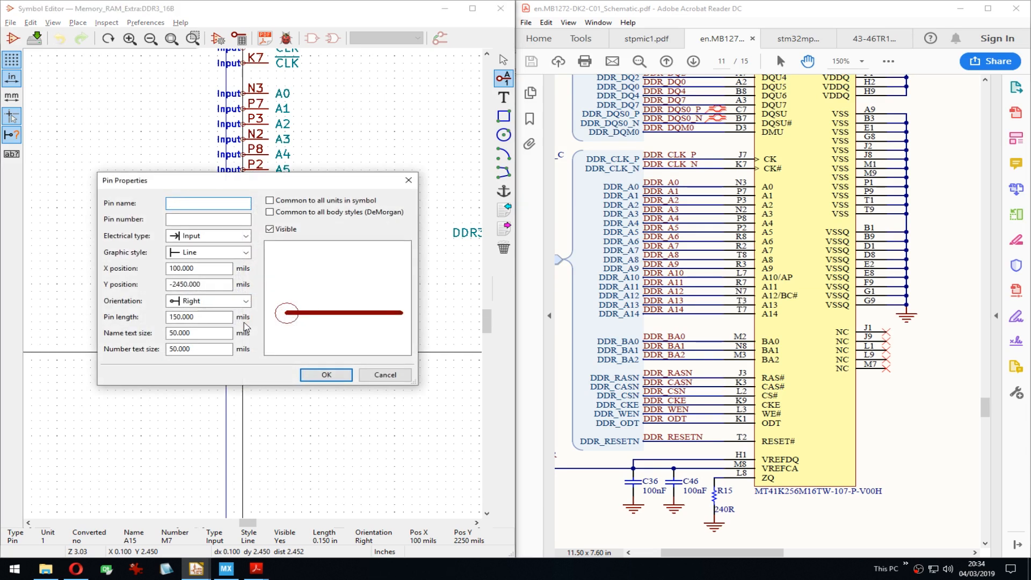
pyautogui.write('BA0')
pyautogui.press('Return')
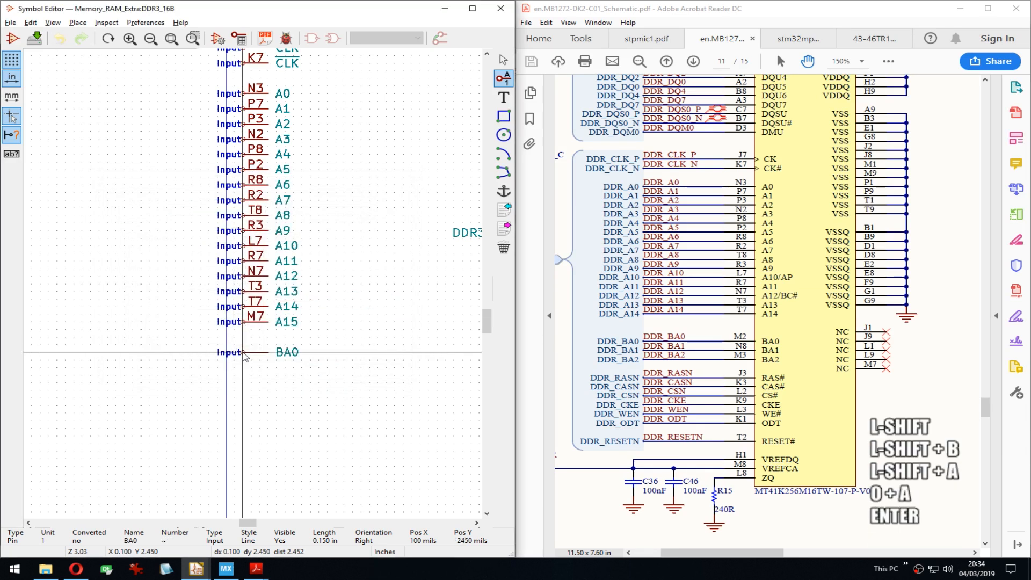
pyautogui.press('Insert')
pyautogui.press('Insert')
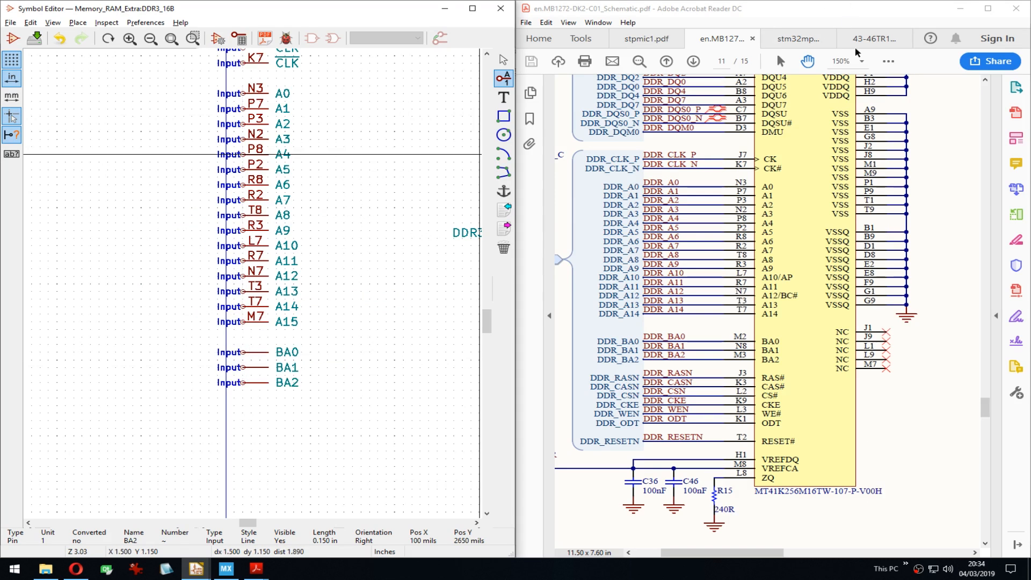
pyautogui.click(872, 41)
pyautogui.click(811, 39)
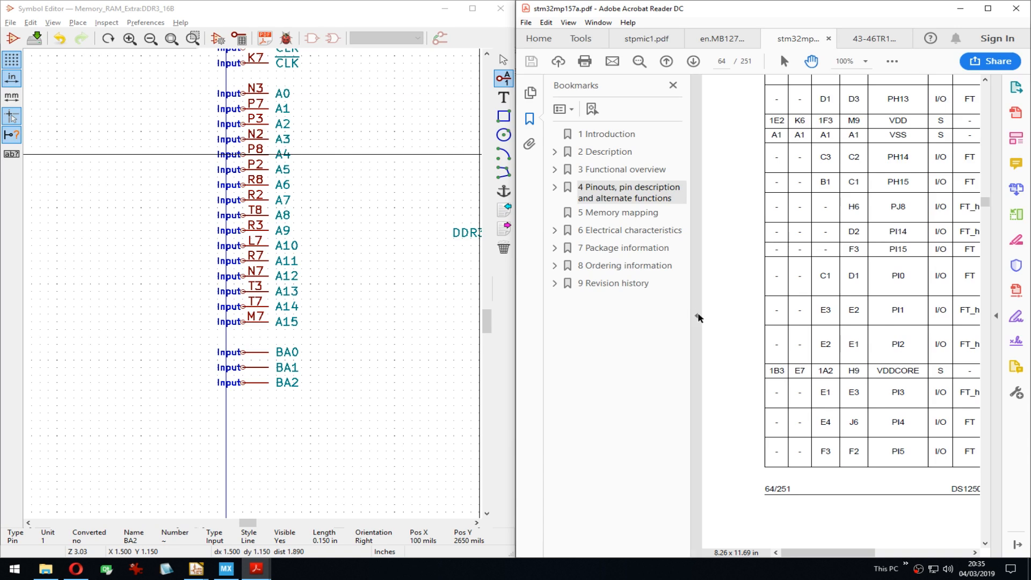
# Step: Check the STM32 table's PH10 and PH12 rows against the DDR schematic page and ISSI ballout
pyautogui.click(697, 316)
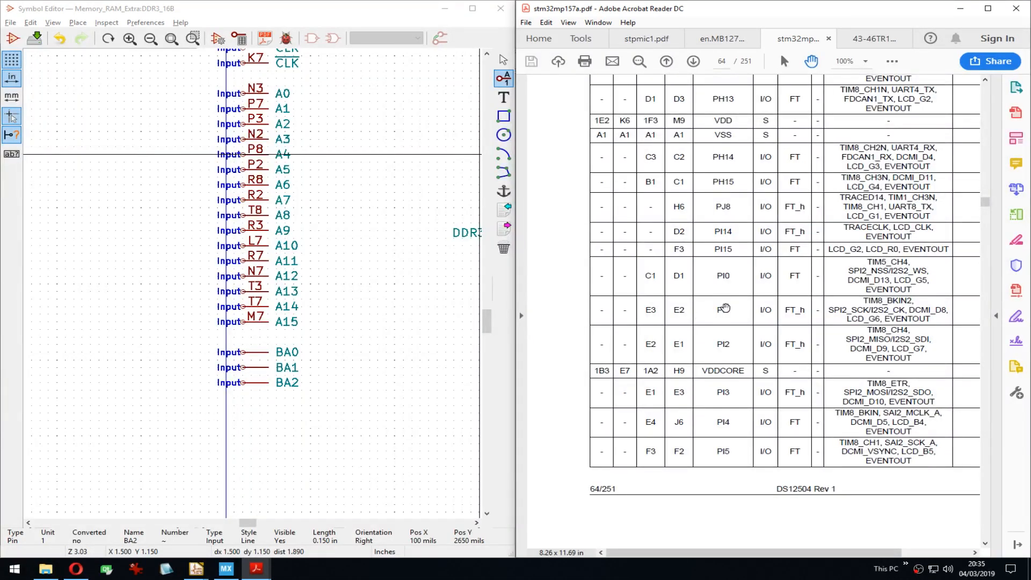
pyautogui.moveTo(830, 223); pyautogui.dragTo(772, 269)
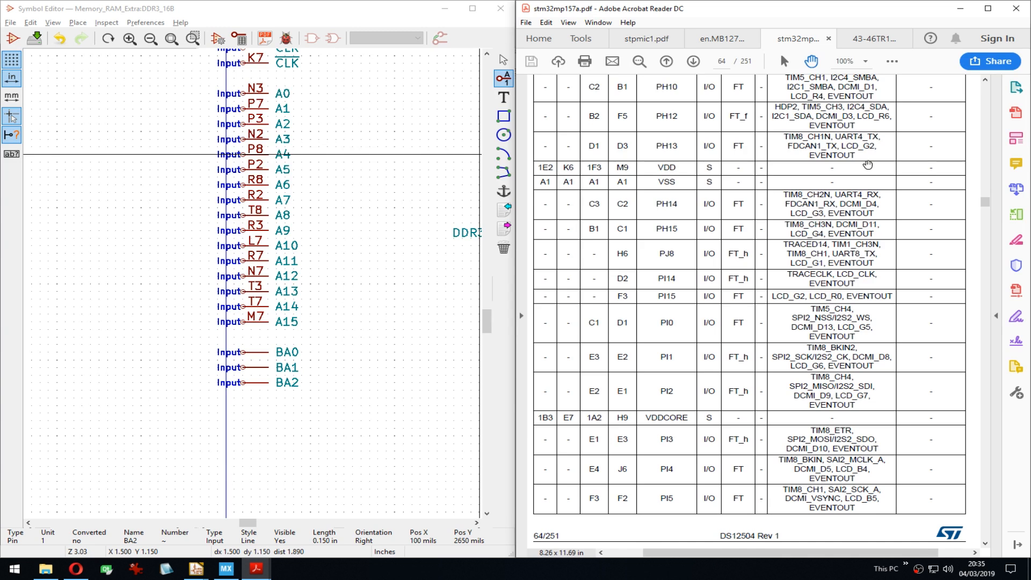
pyautogui.click(874, 39)
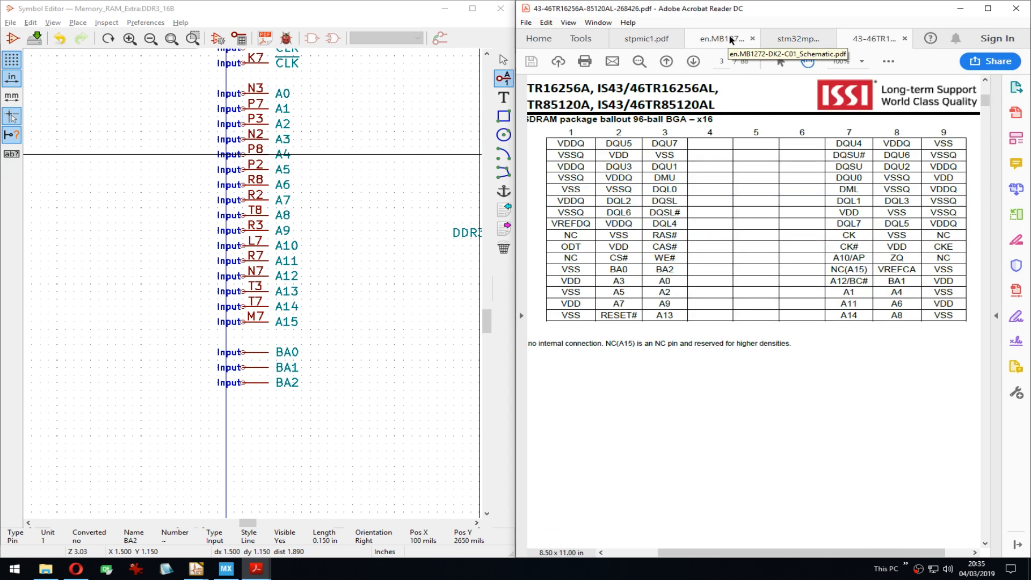
pyautogui.click(731, 39)
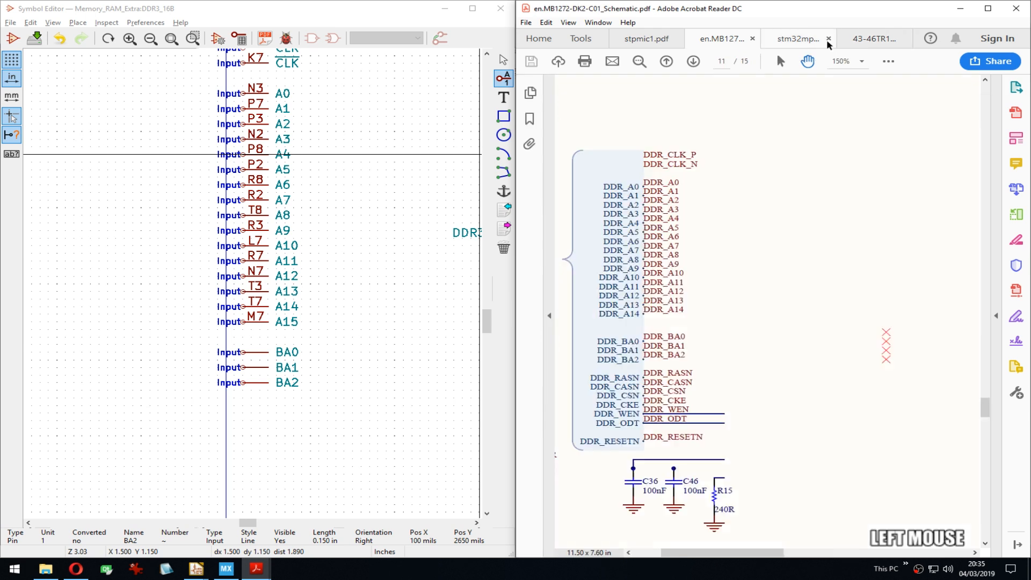
pyautogui.click(921, 431)
pyautogui.click(865, 38)
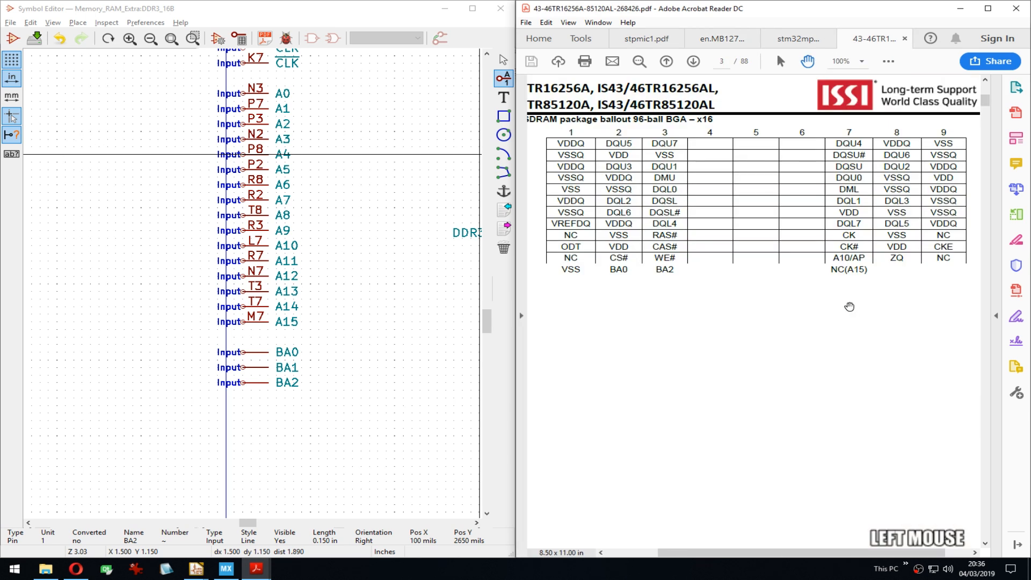
pyautogui.click(904, 38)
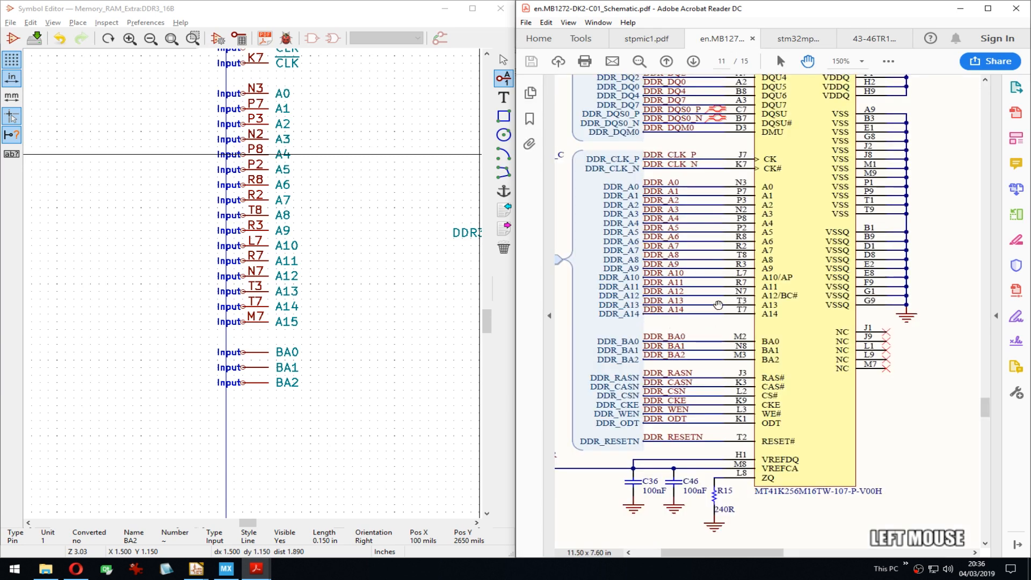
# Step: Read the ISSI 1.3 Pinout Description table, then return to the MB1272-DK2 schematic
pyautogui.click(855, 46)
pyautogui.scroll(-10, 812, 380)
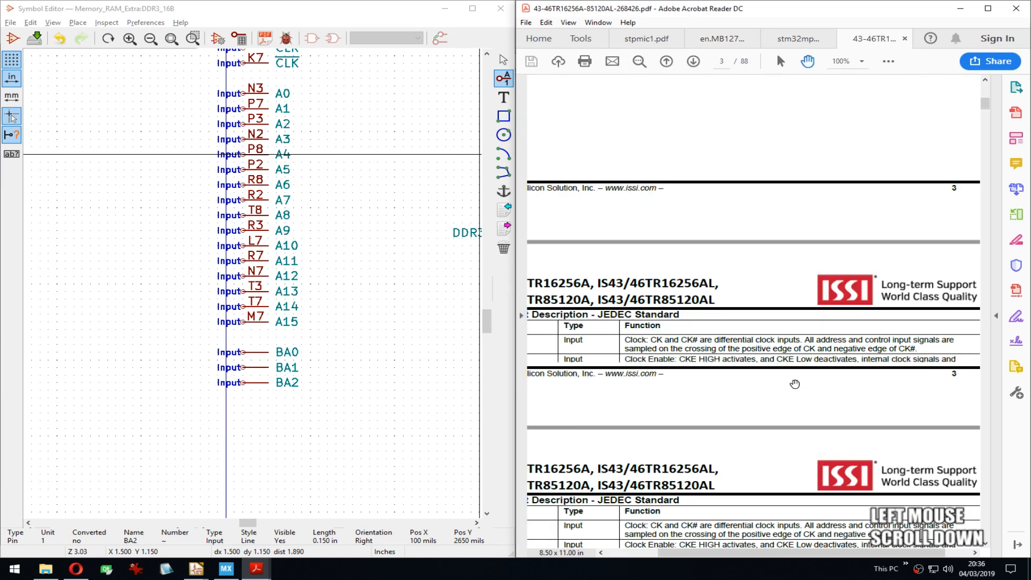
pyautogui.moveTo(790, 385); pyautogui.dragTo(796, 253)
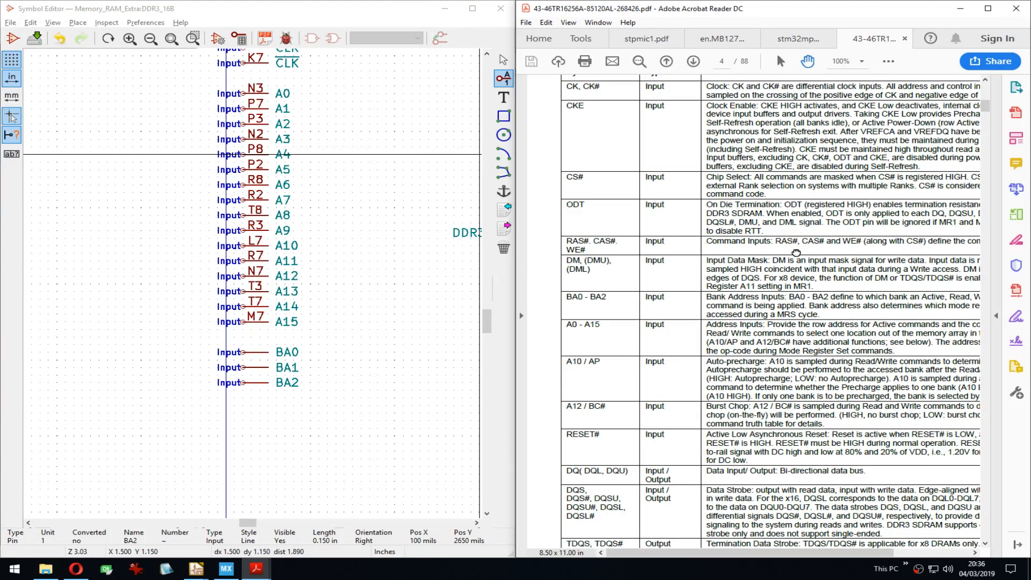
pyautogui.moveTo(797, 253); pyautogui.dragTo(787, 297)
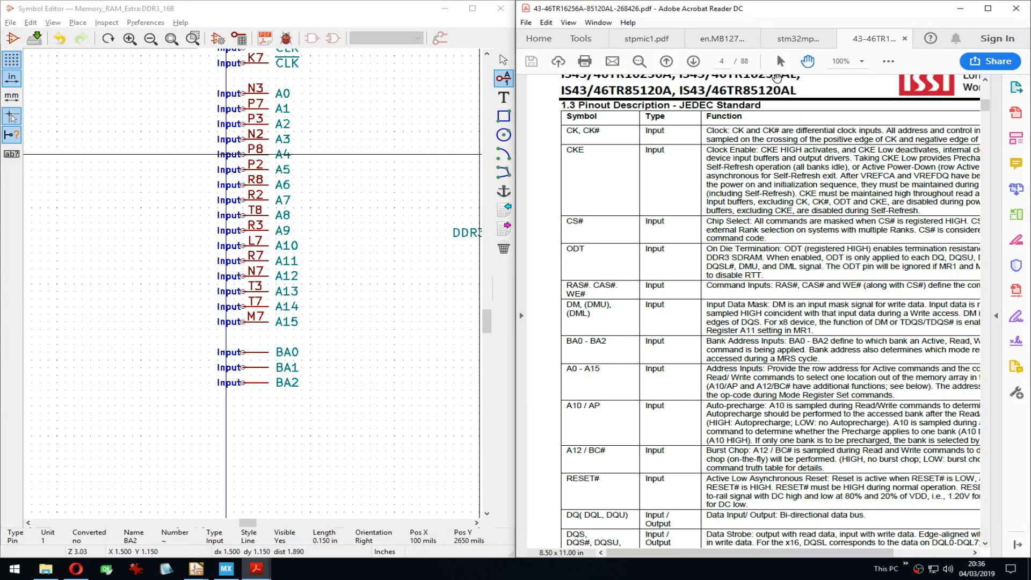
pyautogui.click(722, 39)
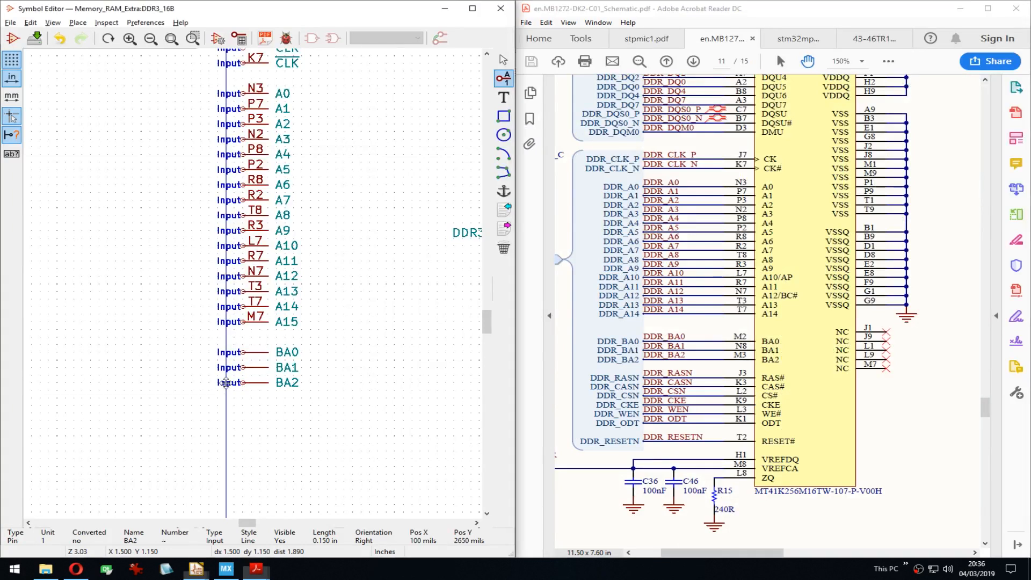
pyautogui.moveTo(244, 358); pyautogui.dragTo(248, 349, button='middle')
# Step: Give BA0 pin number M2, BA1 pin number N8 and BA2 pin number M3 in each pin's properties
pyautogui.press('e')
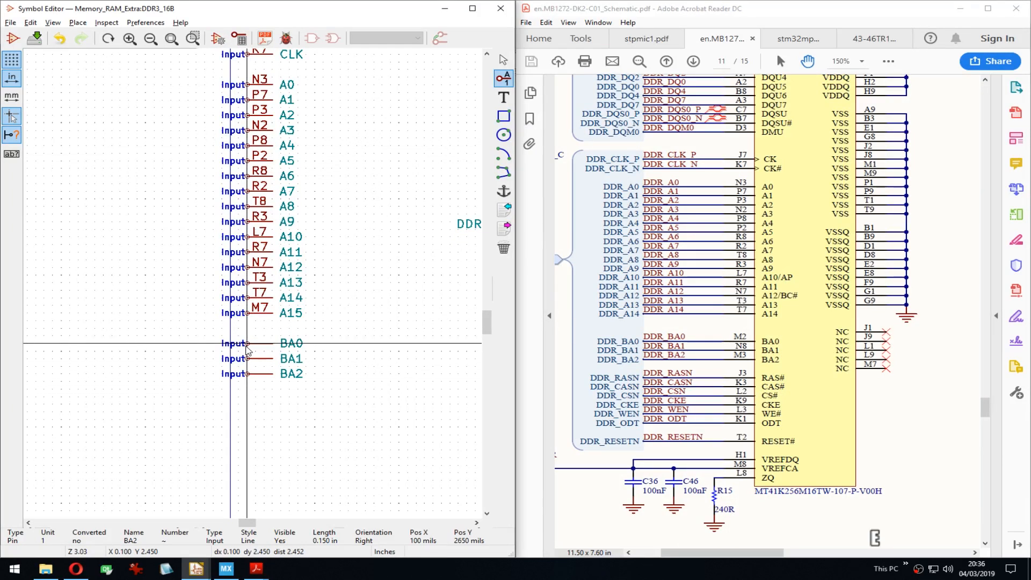
pyautogui.press('Tab')
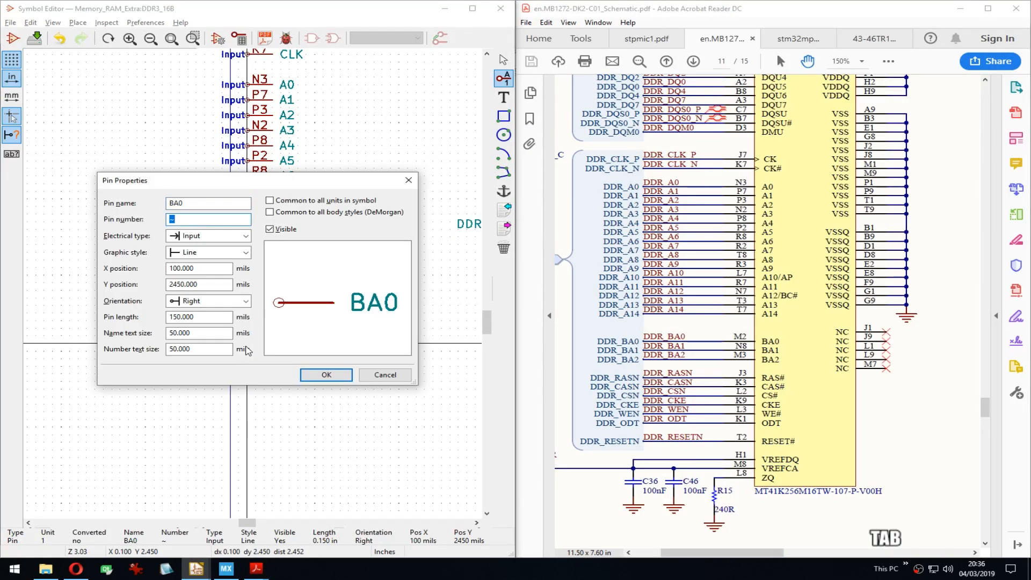
pyautogui.write('M2')
pyautogui.press('Return')
pyautogui.press('Down')
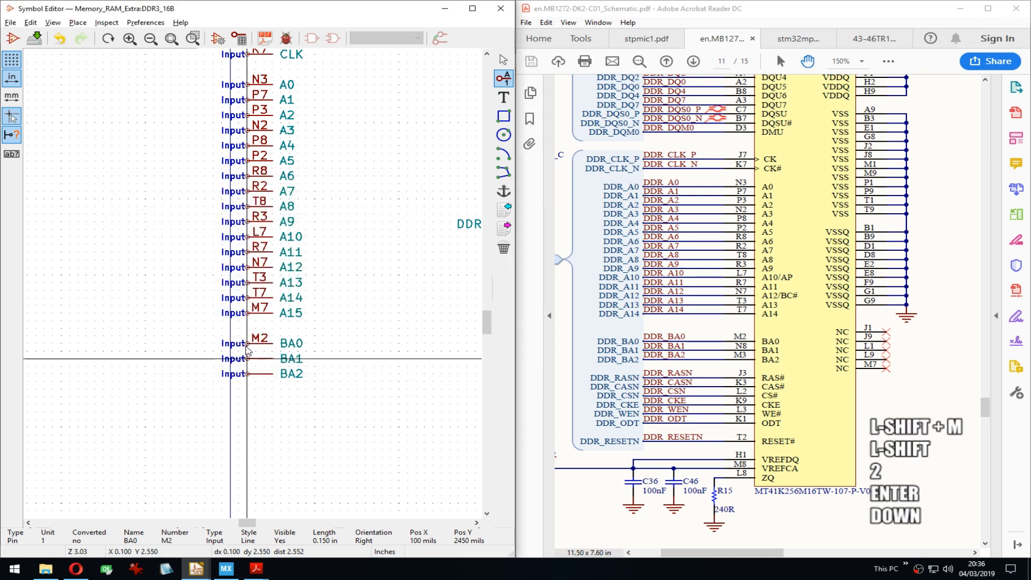
pyautogui.press('e')
pyautogui.press('Tab')
pyautogui.write('N8')
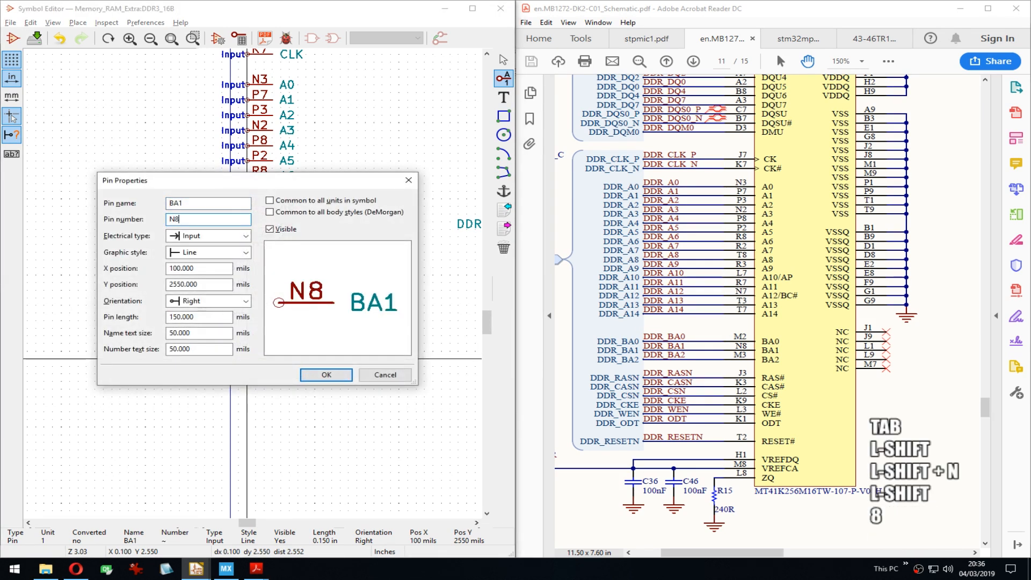
pyautogui.press('Return')
pyautogui.press('Right')
pyautogui.press('Down')
pyautogui.press('Down')
pyautogui.press('Left')
pyautogui.write('e')
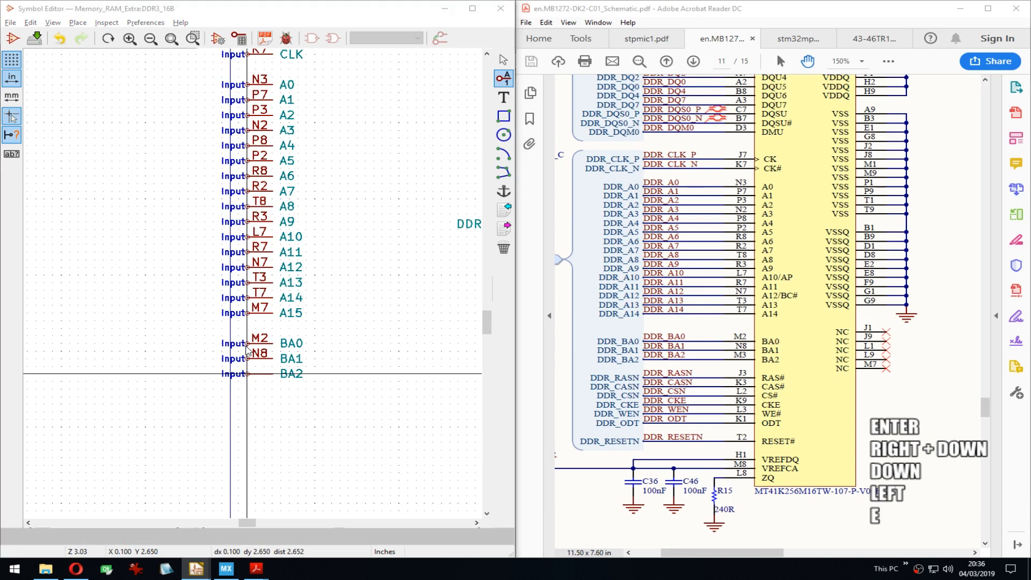
pyautogui.write('M3')
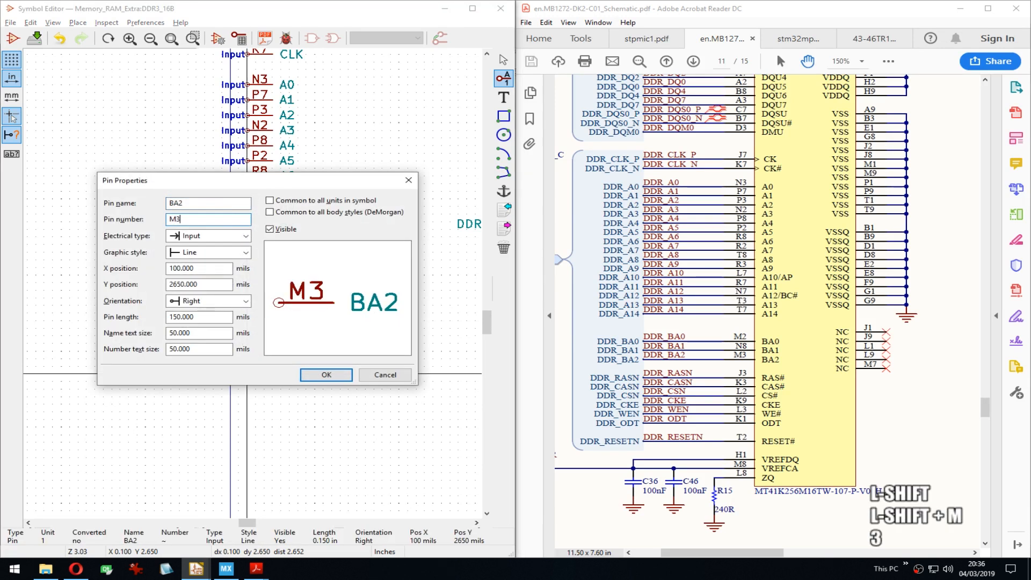
pyautogui.press('Return')
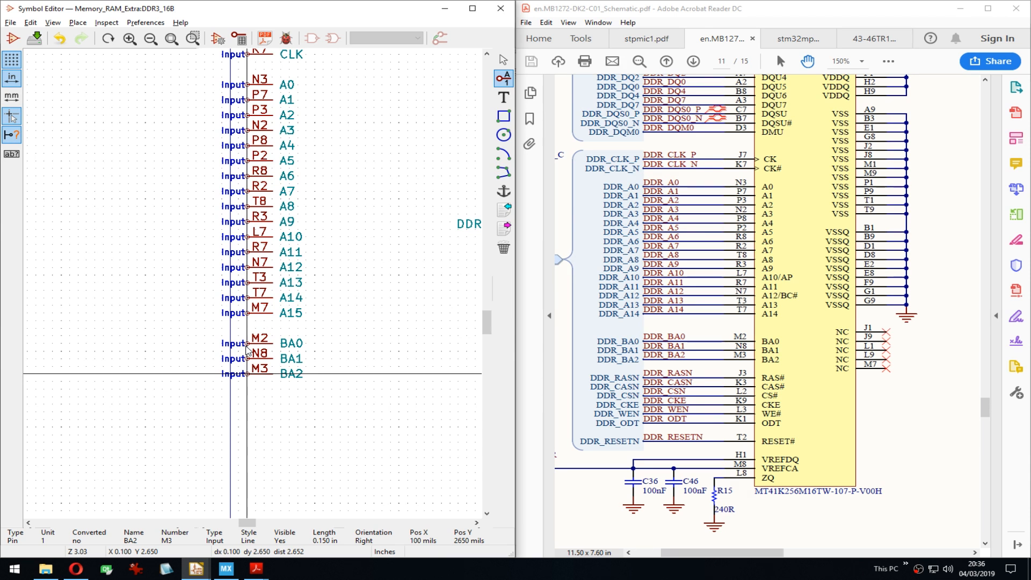
pyautogui.press('Down')
pyautogui.press('Down')
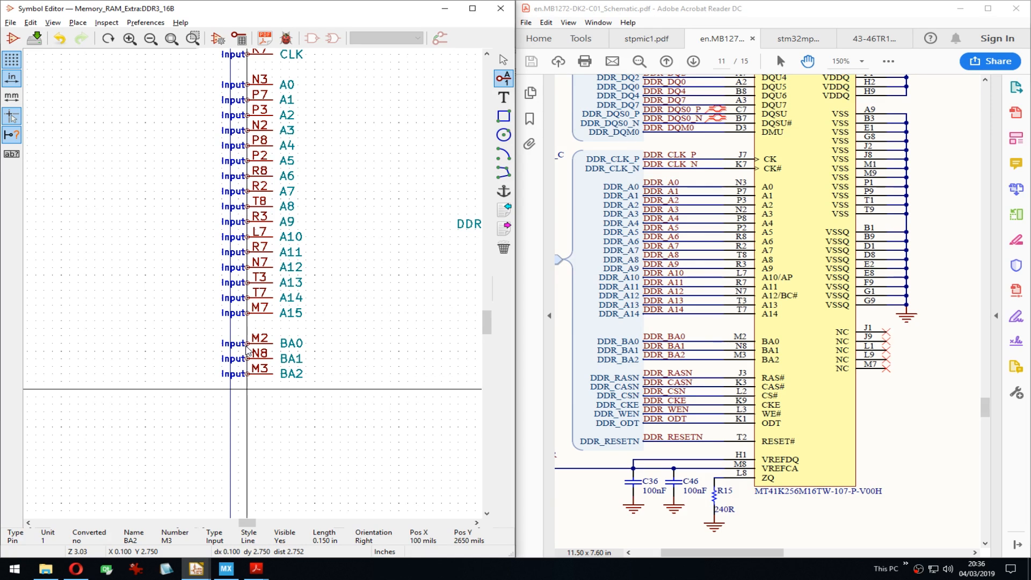
# Step: Start a new pin below the bank address pins and name it ~RAS~ with an overbar
pyautogui.press('Return')
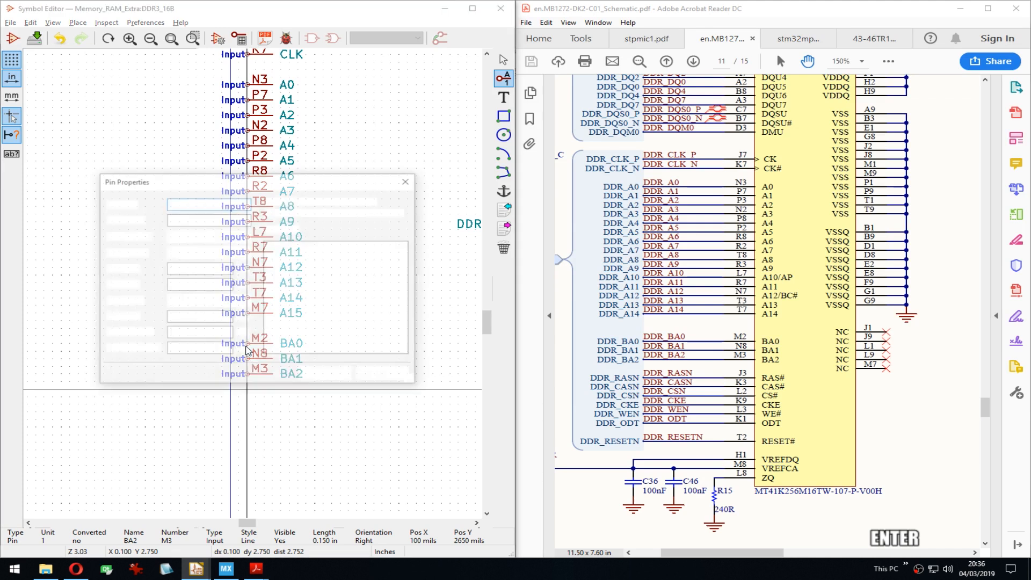
pyautogui.write('RAS')
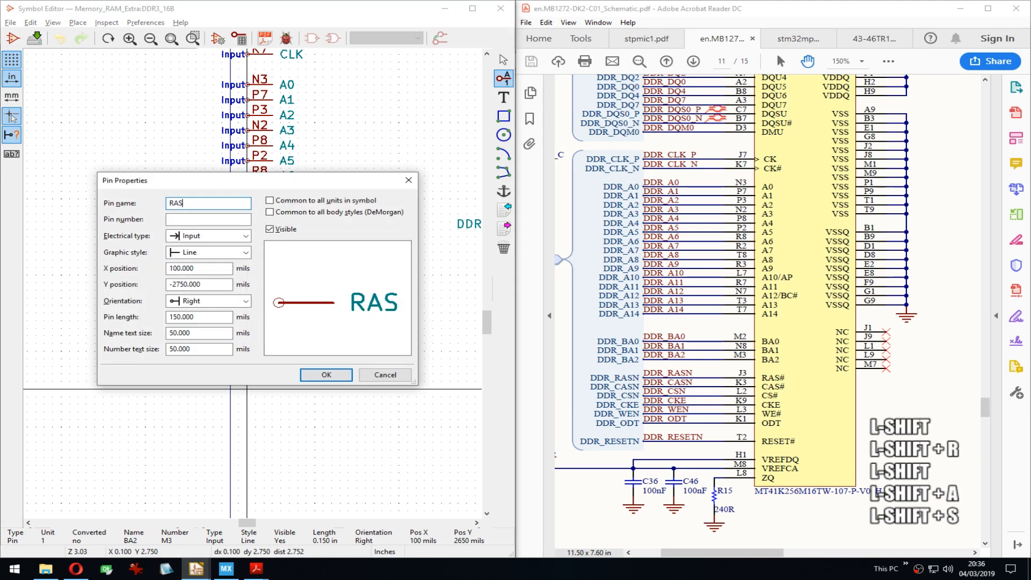
pyautogui.press('Home')
pyautogui.write('~~')
pyautogui.press('BackSpace')
pyautogui.press('End')
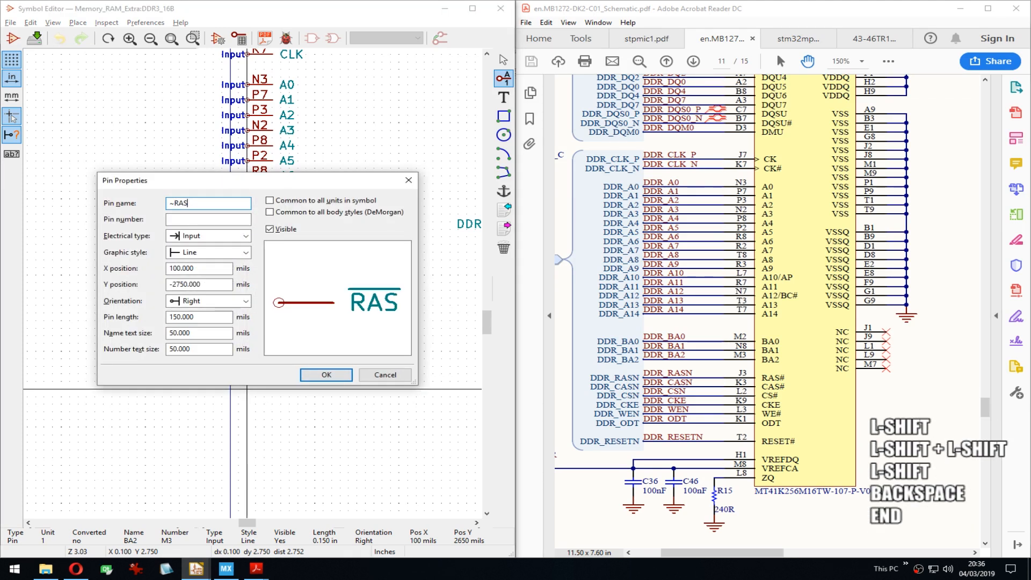
pyautogui.write('~~')
pyautogui.press('BackSpace')
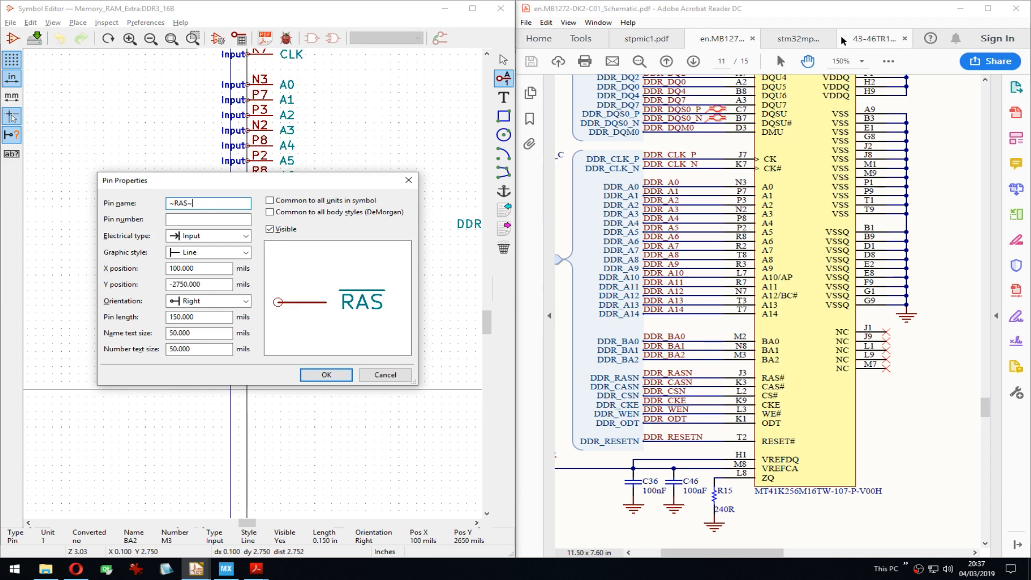
# Step: Number the RAS pin J3 and place it one grid step below BA2
pyautogui.click(209, 219)
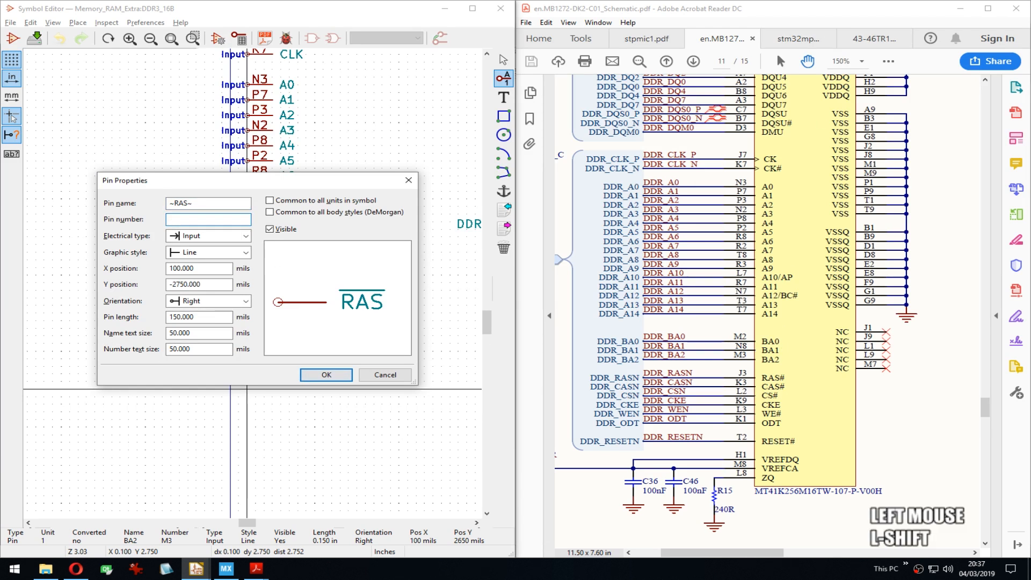
pyautogui.write('J3')
pyautogui.press('BackSpace')
pyautogui.press('Return')
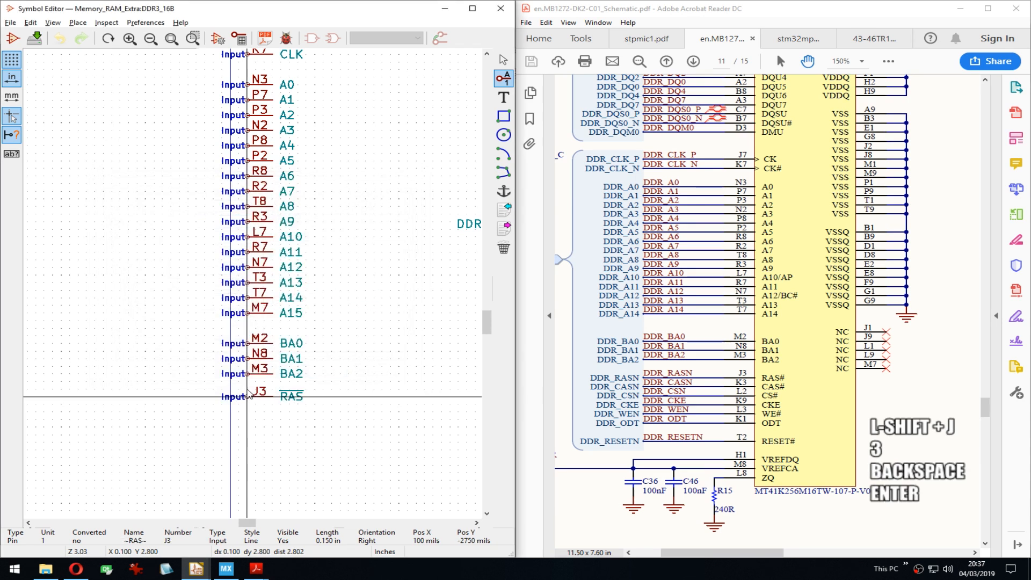
pyautogui.press('Down')
pyautogui.press('Up')
pyautogui.press('Down')
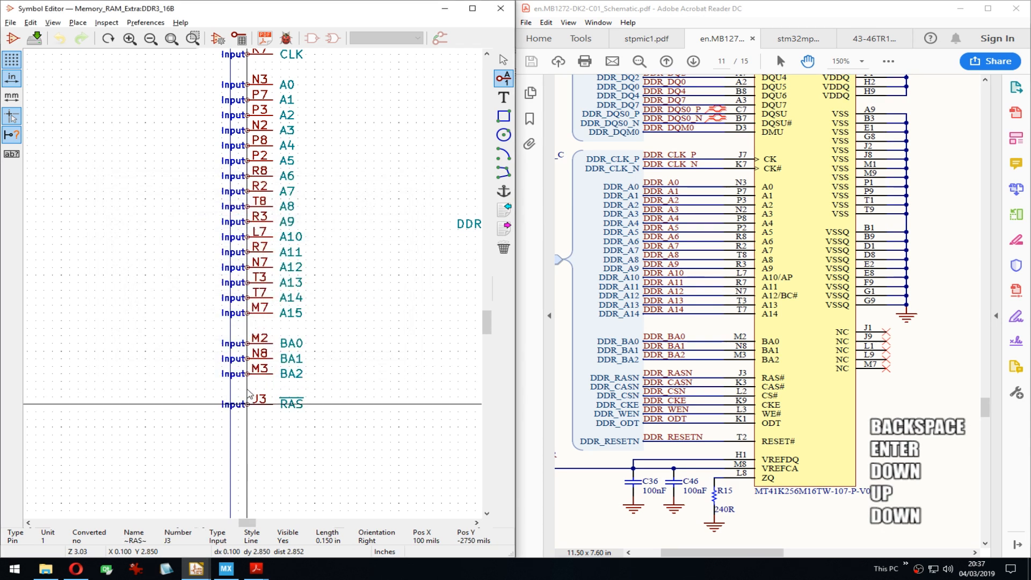
pyautogui.press('Return')
pyautogui.press('Down')
pyautogui.press('Return')
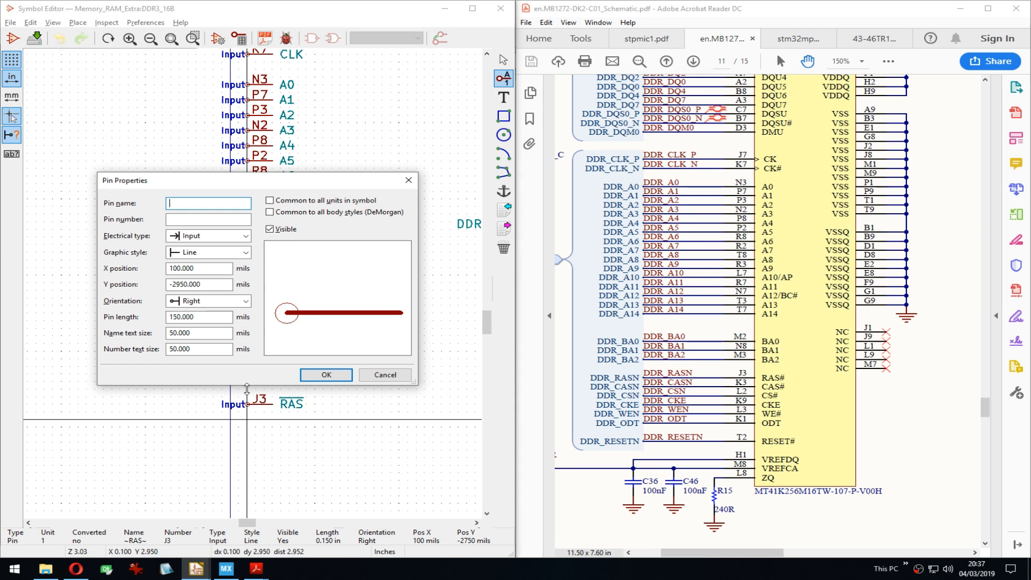
# Step: Add the overlined ~CAS~ pin below RAS and number it K3
pyautogui.write('~CAS~')
pyautogui.press('Return')
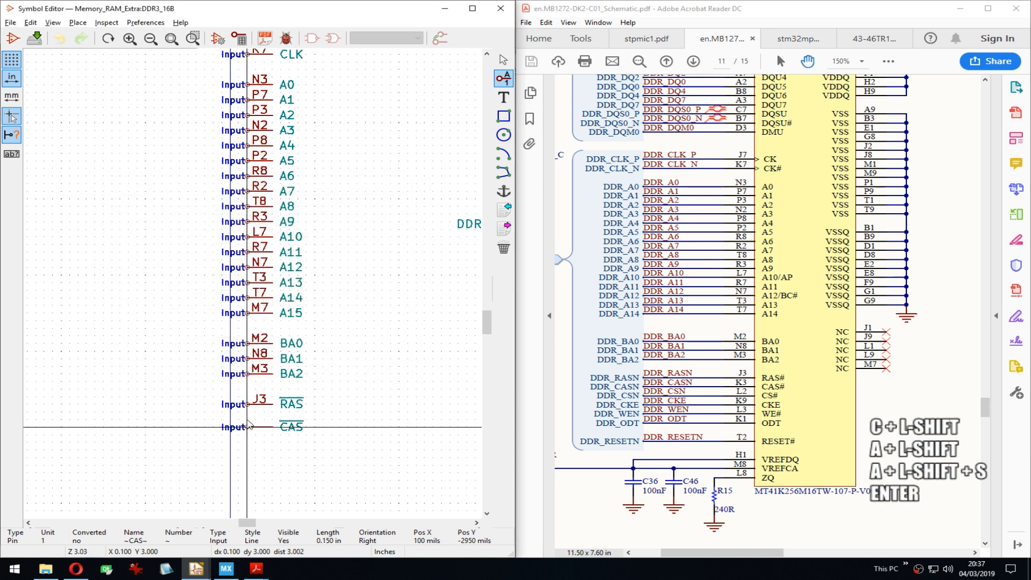
pyautogui.press('Down')
pyautogui.press('Up')
pyautogui.press('Return')
pyautogui.press('e')
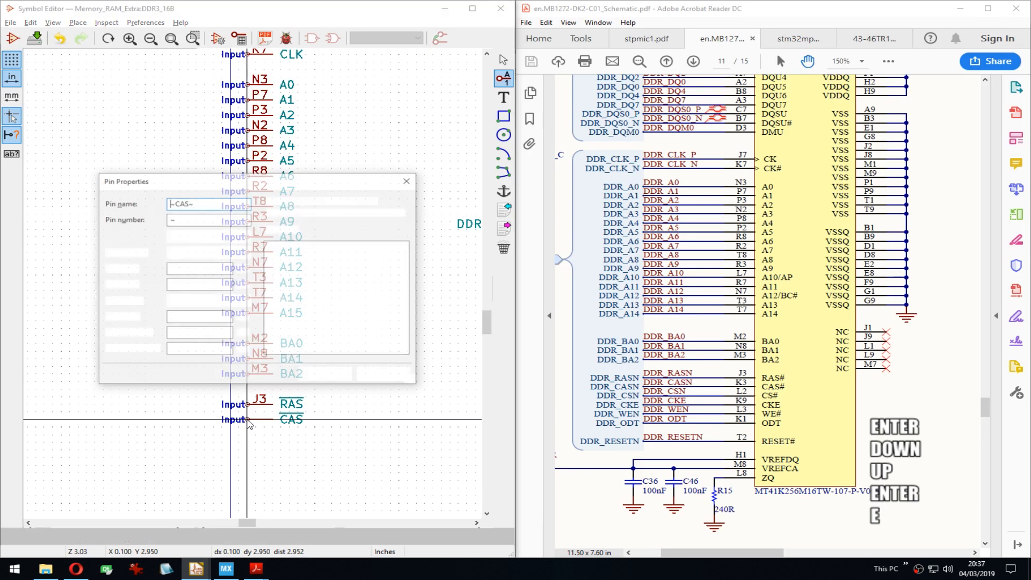
pyautogui.press('Tab')
pyautogui.write('K3')
pyautogui.press('Return')
pyautogui.press('Down')
# Step: Add the ~CS~ pin numbered L2 and the CKE pin numbered K9 beneath it
pyautogui.press('Return')
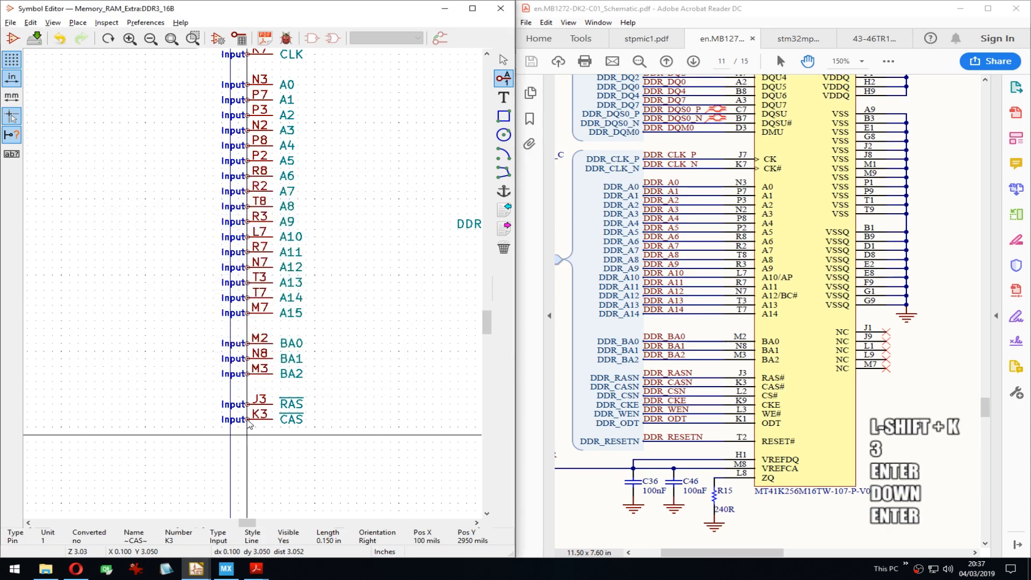
pyautogui.write('~CS~')
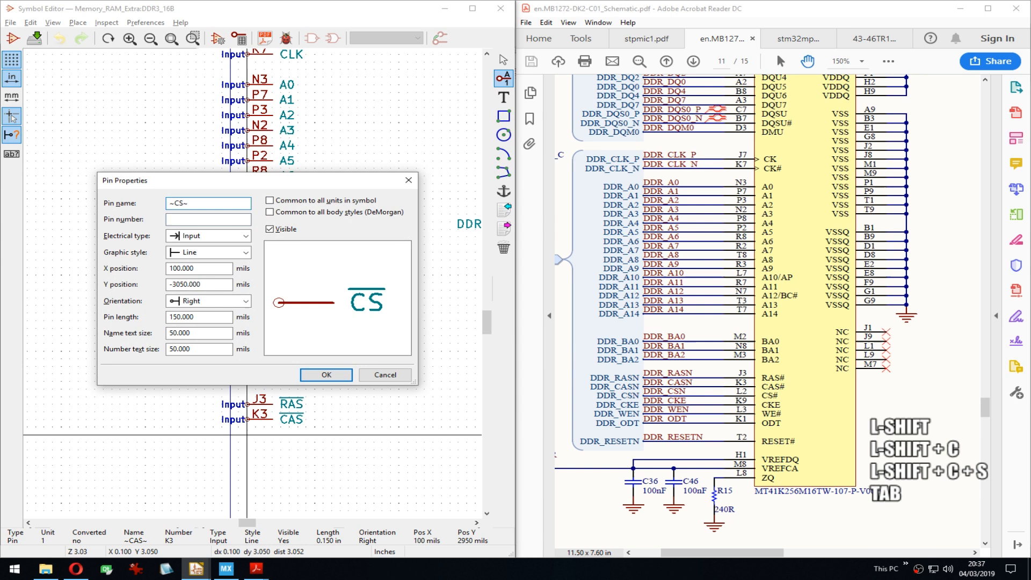
pyautogui.press('Tab')
pyautogui.write('L2')
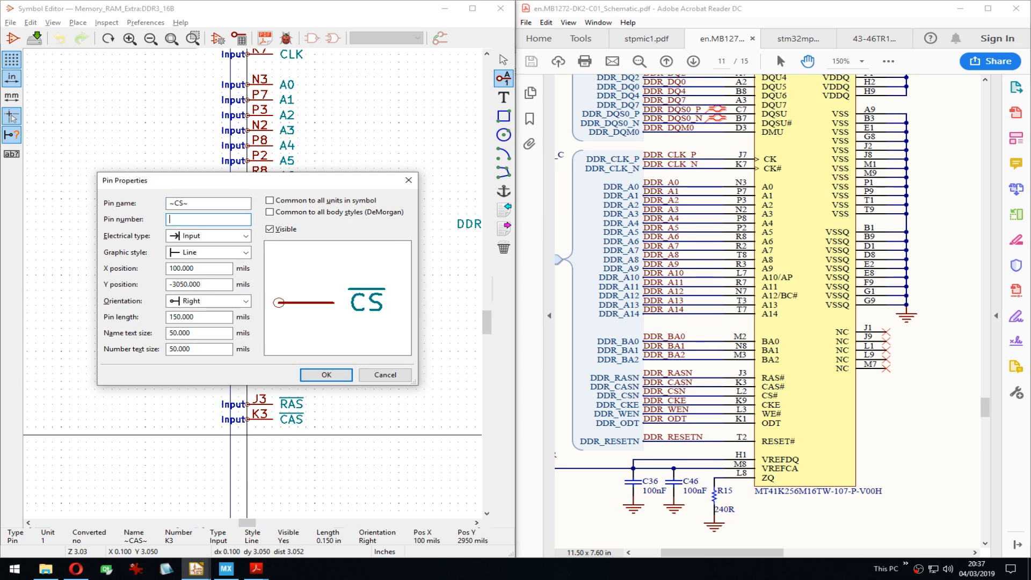
pyautogui.press('Return')
pyautogui.press('Down')
pyautogui.press('Return')
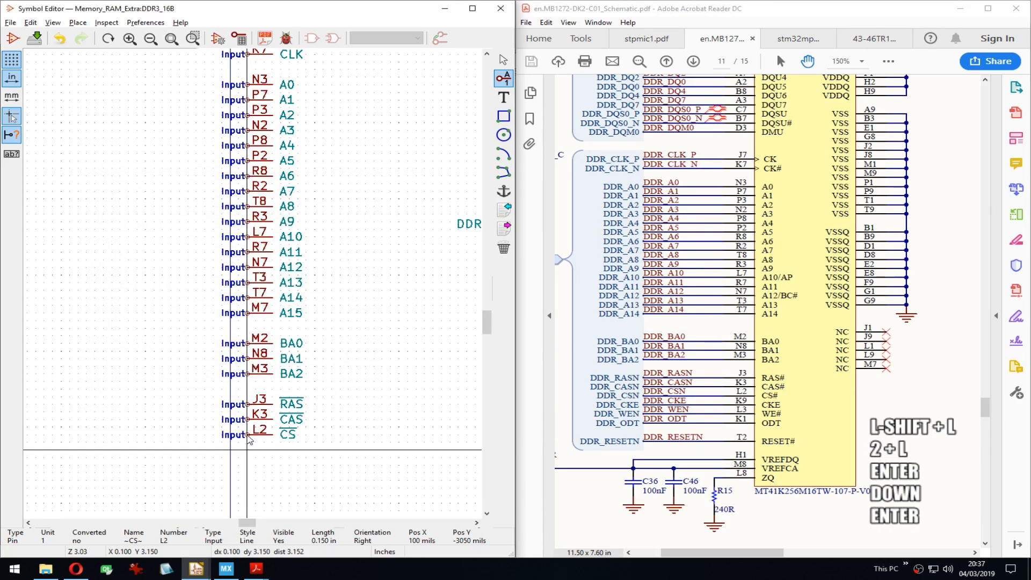
pyautogui.write('CKE')
pyautogui.press('Tab')
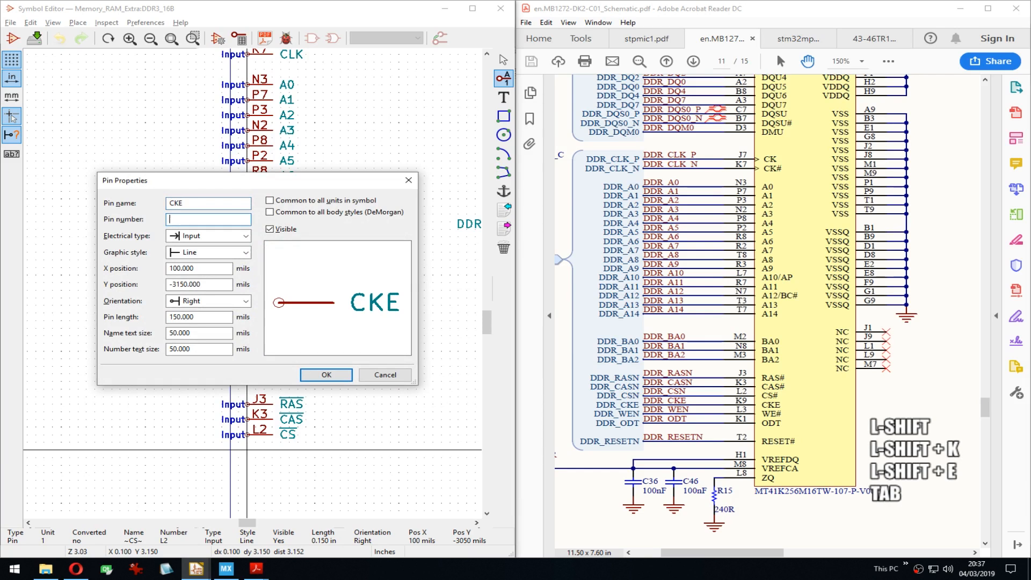
pyautogui.write('K9')
pyautogui.press('Return')
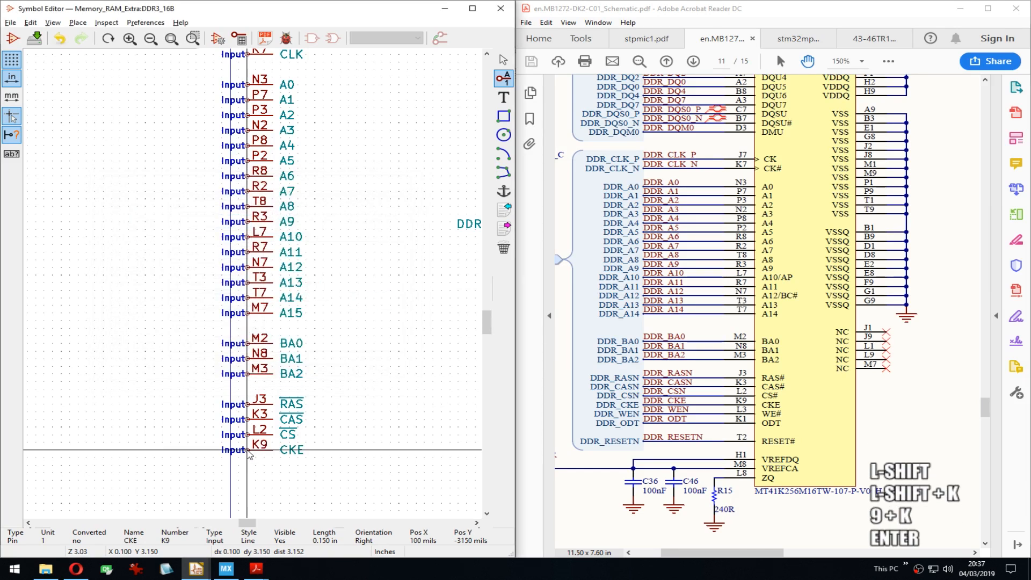
pyautogui.press('Down')
# Step: Add the overlined ~WE~ pin below CKE and number it L3
pyautogui.press('Return')
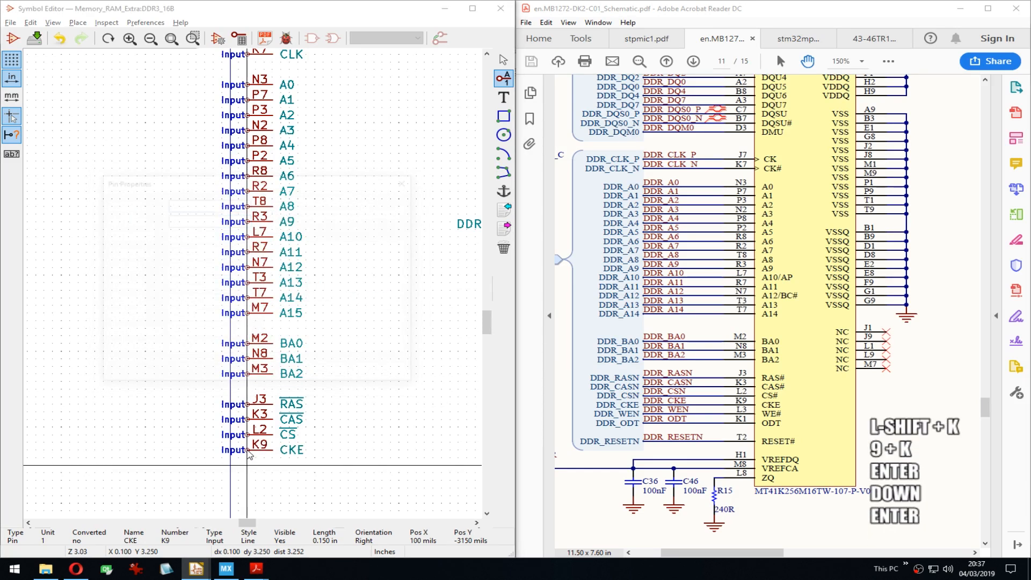
pyautogui.write('~~')
pyautogui.press('Left')
pyautogui.write('WE')
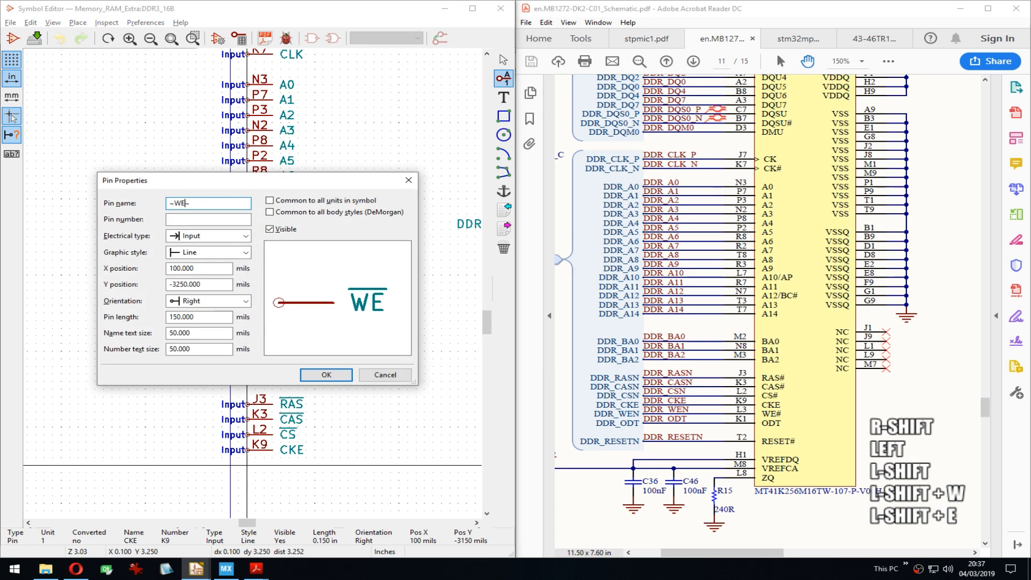
pyautogui.press('Return')
pyautogui.press('e')
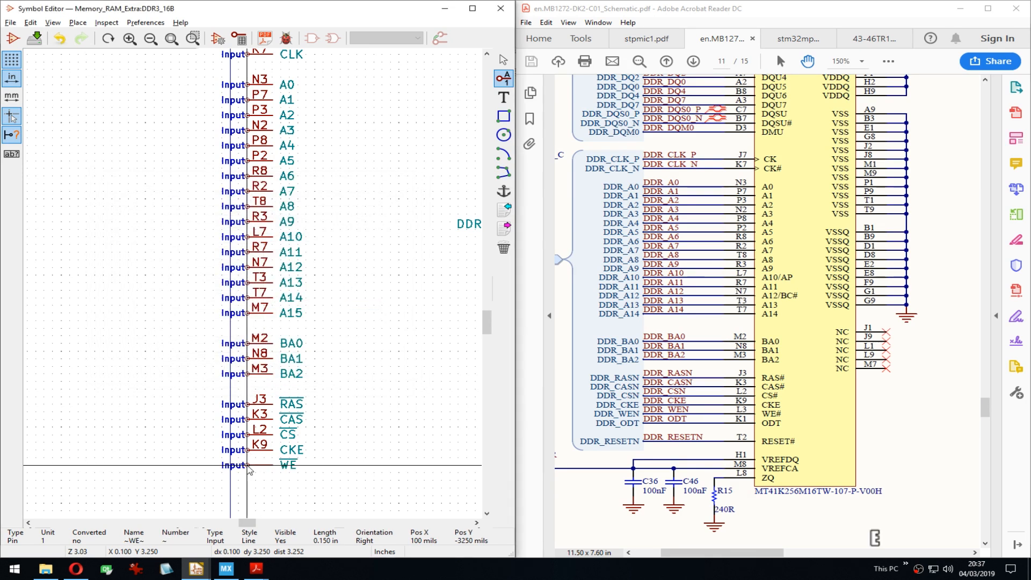
pyautogui.press('Tab')
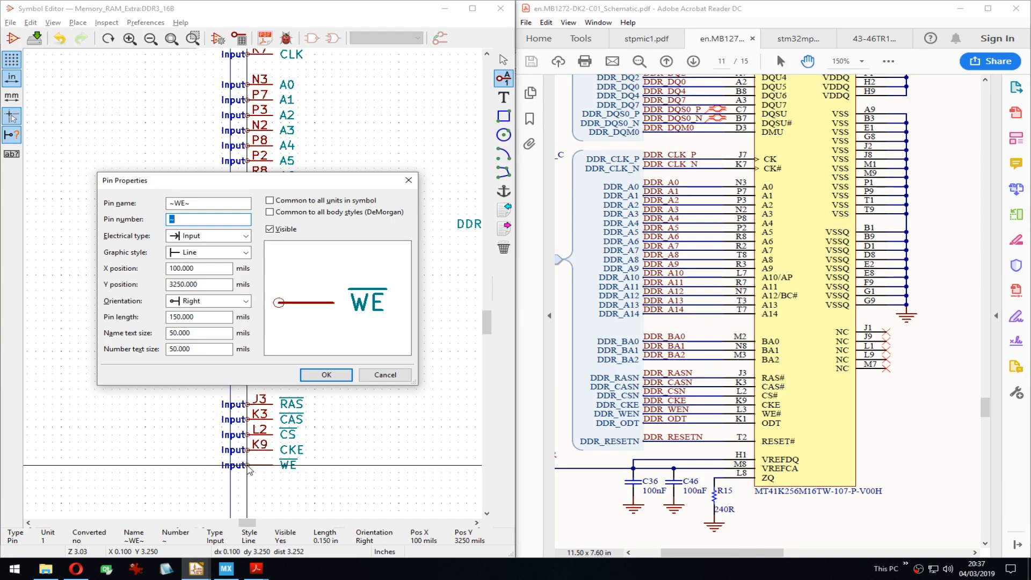
pyautogui.write('L3')
pyautogui.press('Return')
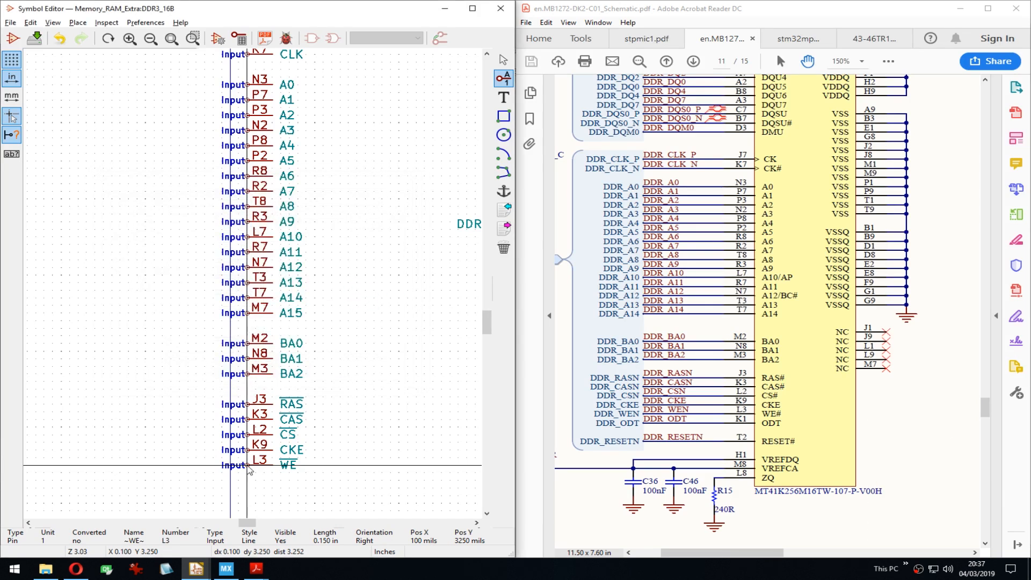
pyautogui.press('Down')
pyautogui.press('Up')
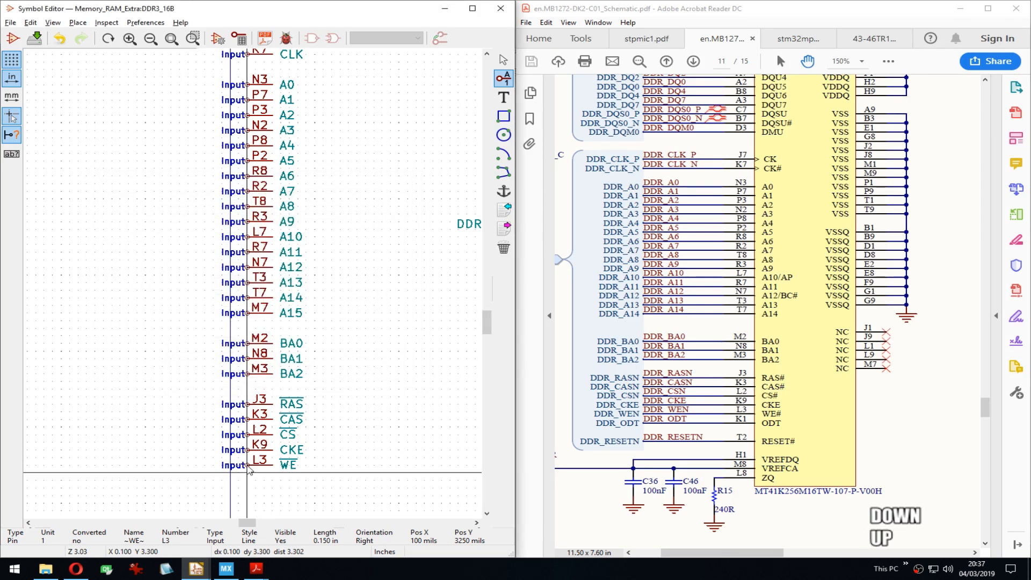
pyautogui.press('Down')
pyautogui.press('Return')
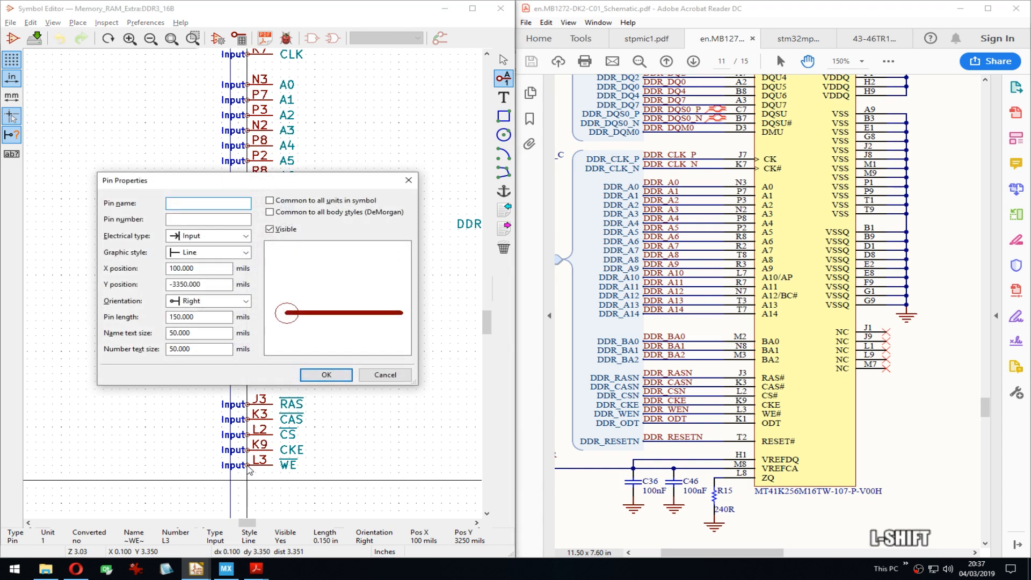
# Step: Name the new pin ODT and give it pin number K1
pyautogui.write('ODT')
pyautogui.press('Tab')
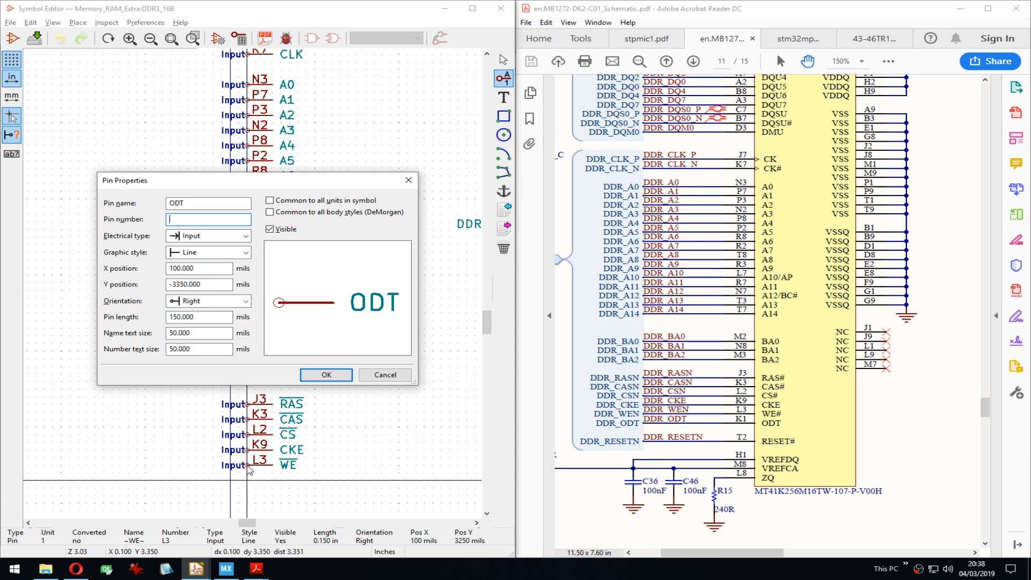
pyautogui.write('K1')
pyautogui.press('Return')
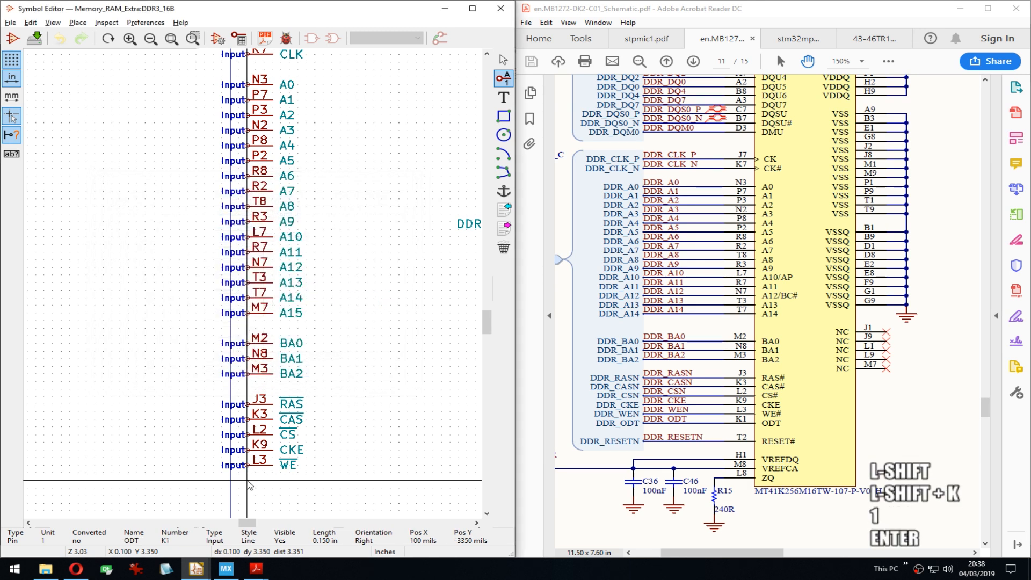
# Step: Add the active-low ~RESET~ pin numbered T2 below ODT
pyautogui.press('Down')
pyautogui.press('Down')
pyautogui.press('Down')
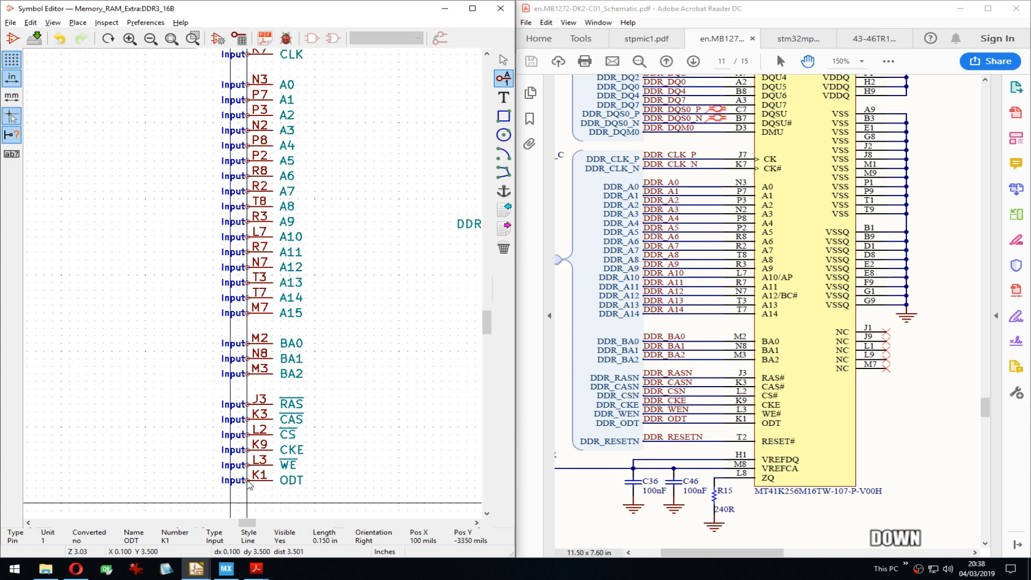
pyautogui.press('Down')
pyautogui.press('Return')
pyautogui.write('~RE~')
pyautogui.press('Left')
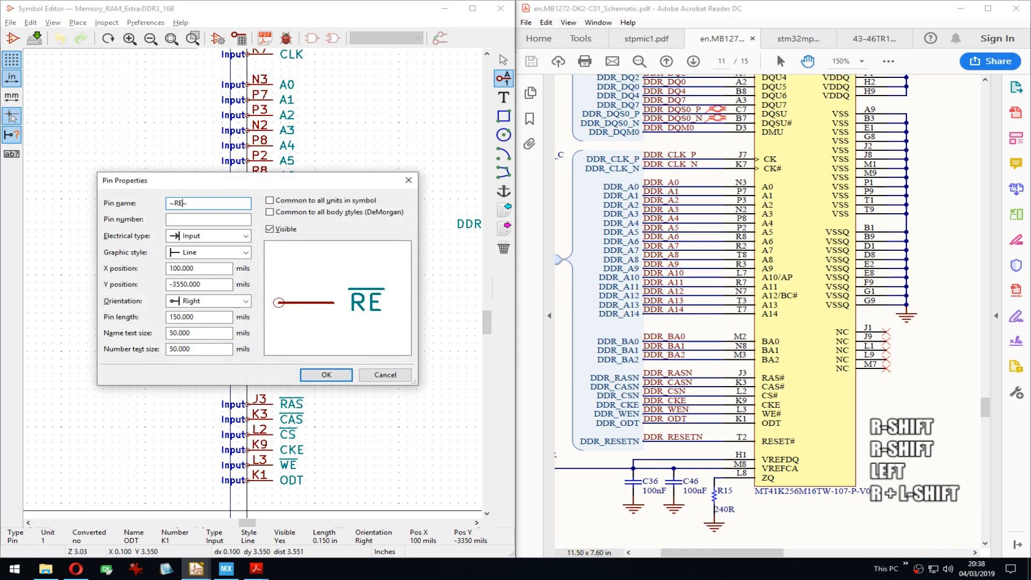
pyautogui.write('SET')
pyautogui.press('Tab')
pyautogui.write('T')
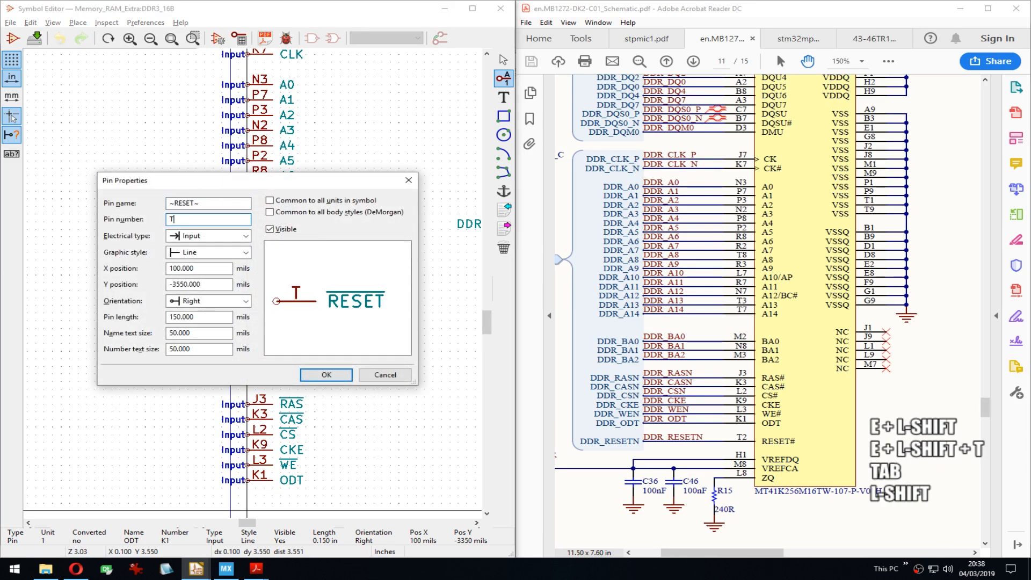
pyautogui.write('2')
pyautogui.press('Return')
pyautogui.press('Down')
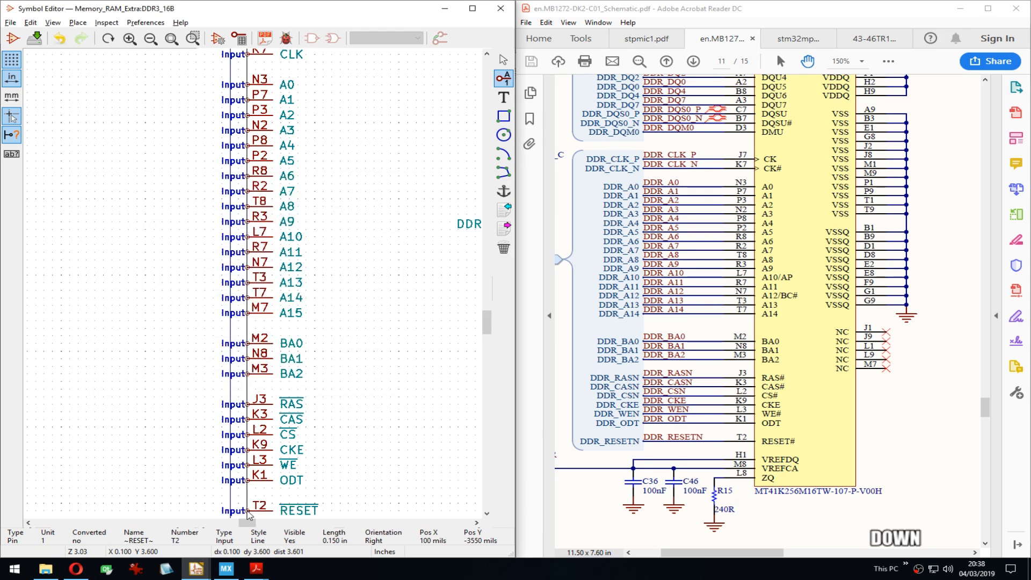
# Step: Add the VREFDQ pin numbered H1 below RESET
pyautogui.moveTo(249, 514); pyautogui.dragTo(237, 333, button='middle')
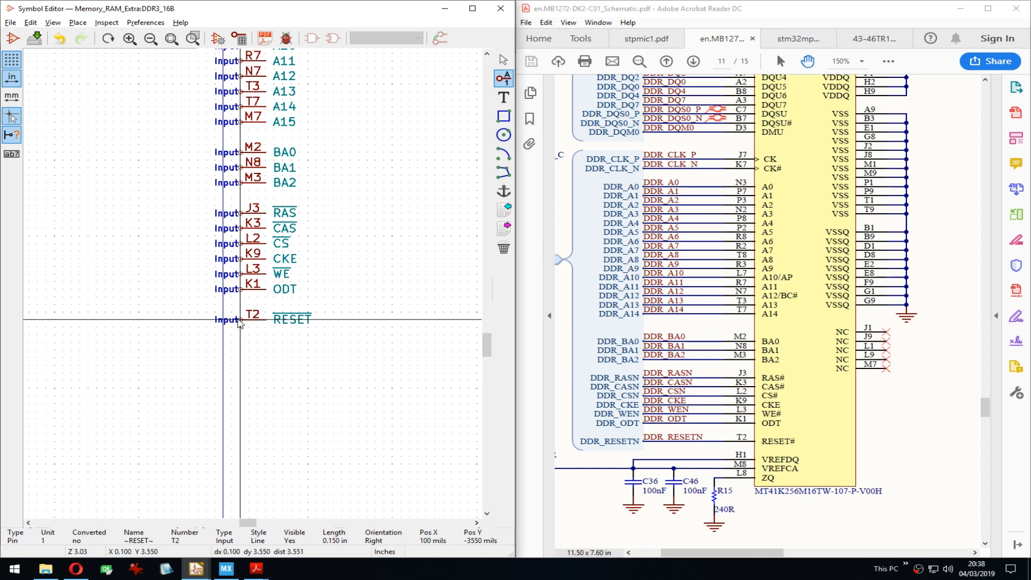
pyautogui.press('Down')
pyautogui.press('Down')
pyautogui.press('Down')
pyautogui.press('Down')
pyautogui.press('Return')
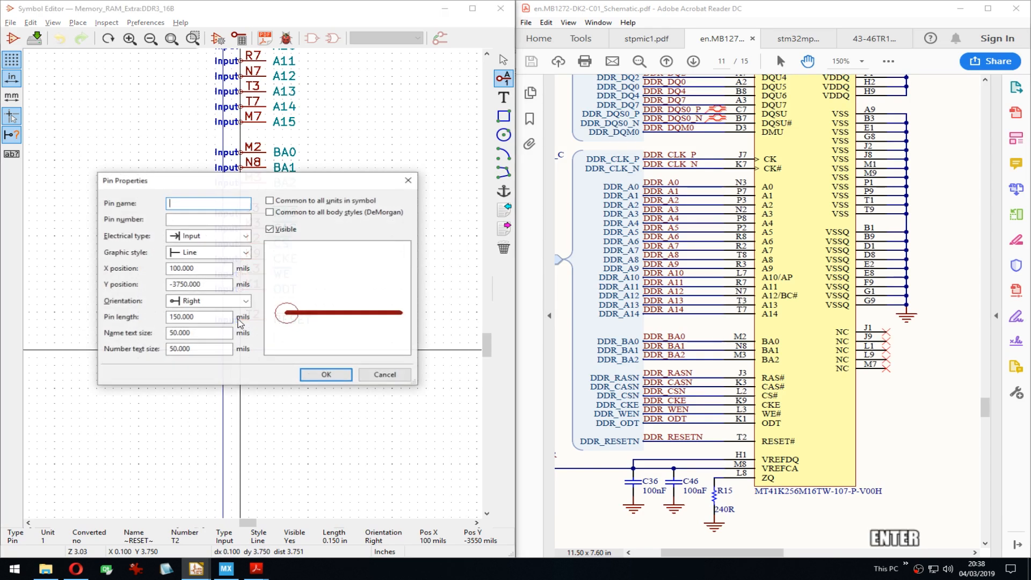
pyautogui.write('VREFDQ')
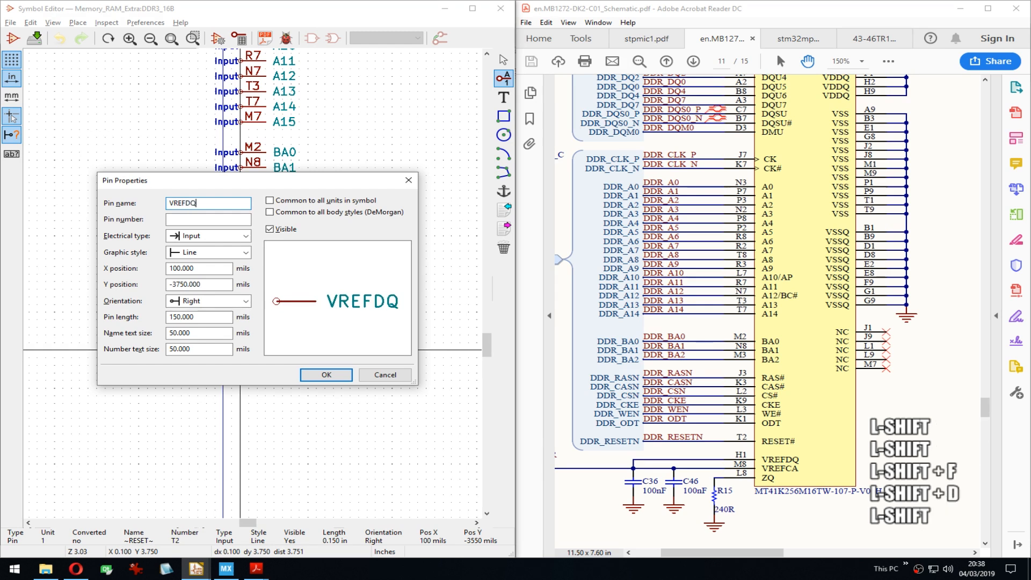
pyautogui.press('Tab')
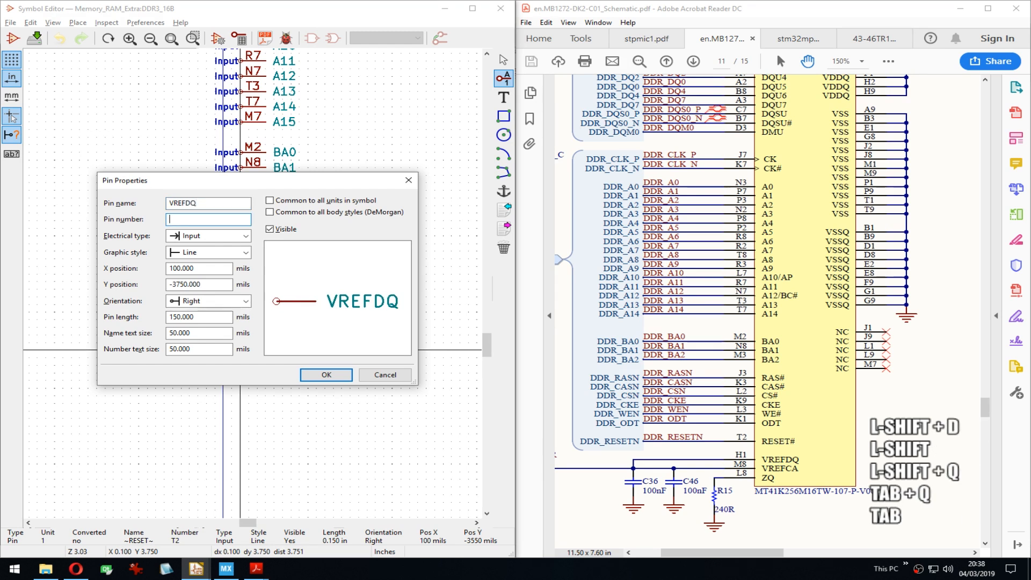
pyautogui.write('H1')
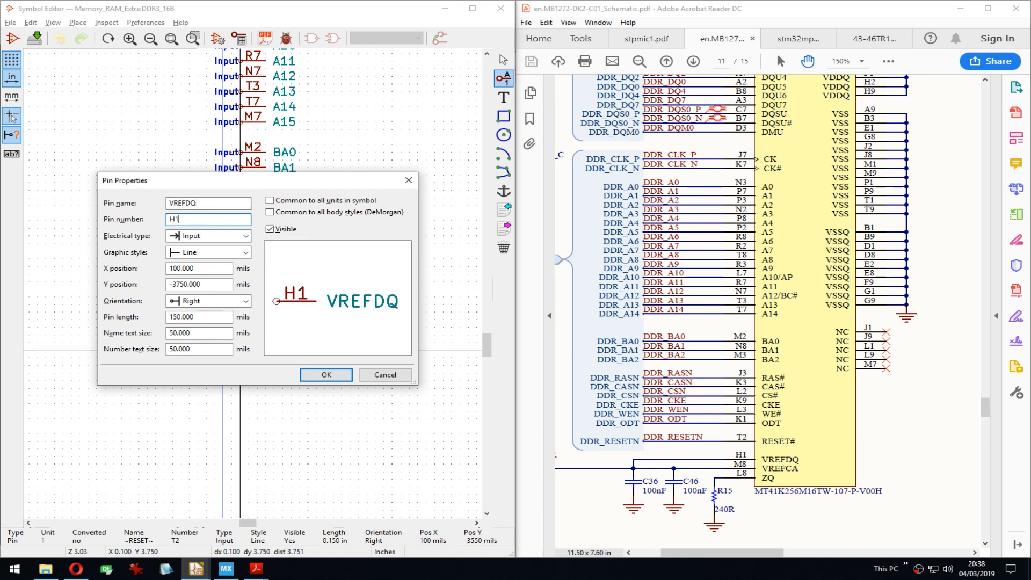
pyautogui.press('Return')
pyautogui.press('Down')
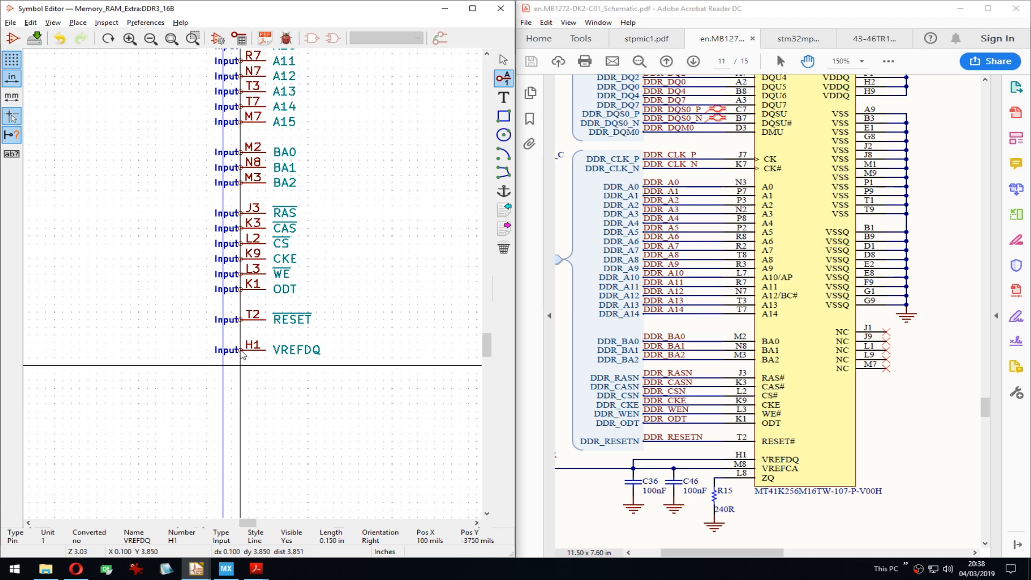
# Step: Add the VREFFCA pin numbered M8 and the ZQ pin numbered L8
pyautogui.press('Return')
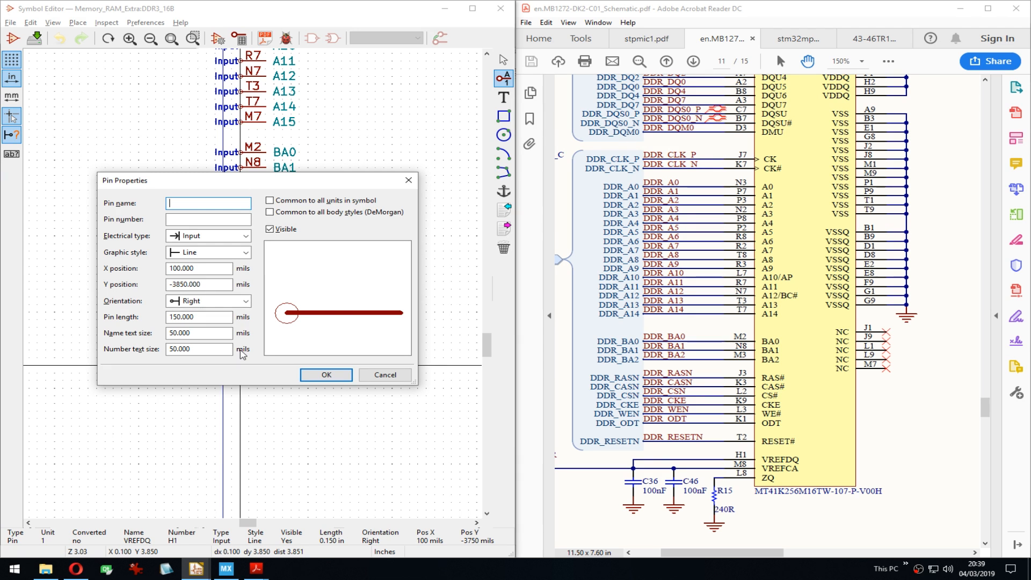
pyautogui.write('VREF')
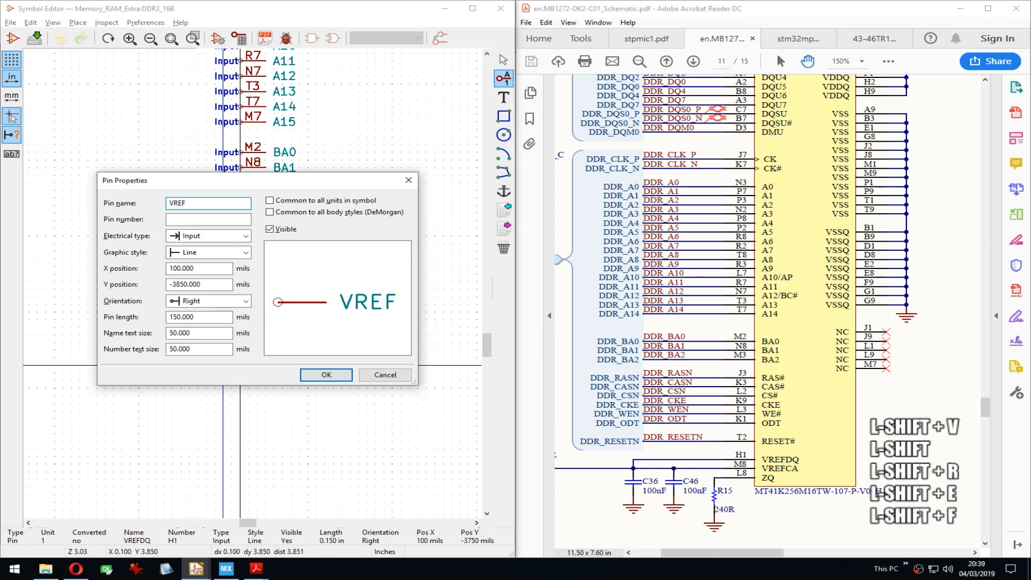
pyautogui.write('FCA')
pyautogui.press('Tab')
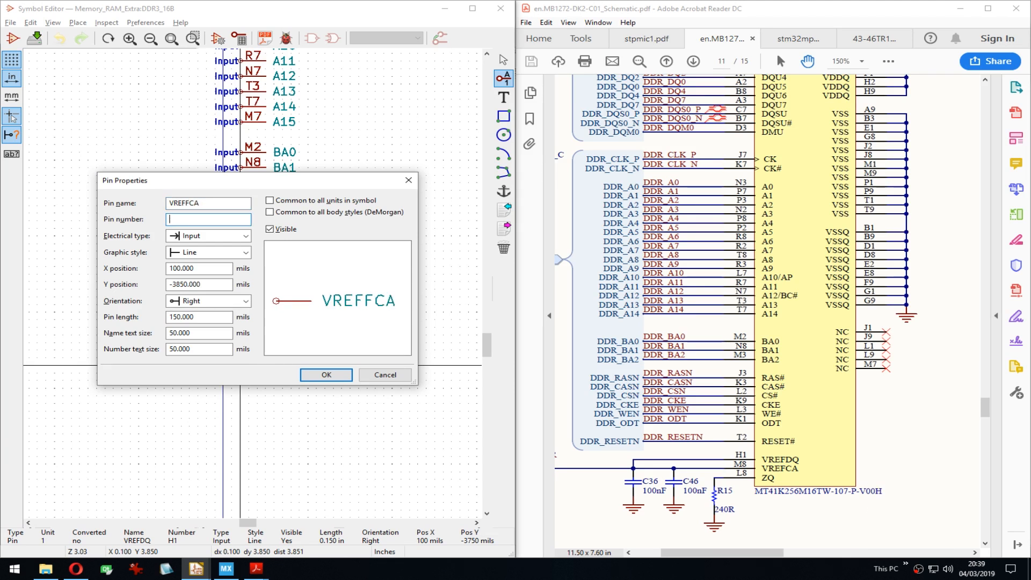
pyautogui.write('M8')
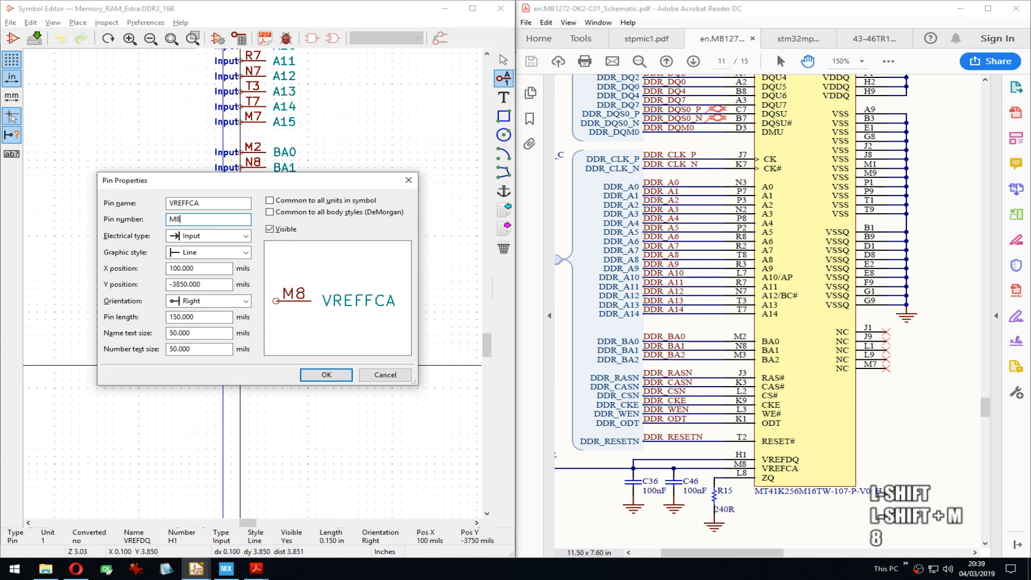
pyautogui.press('Return')
pyautogui.press('Down')
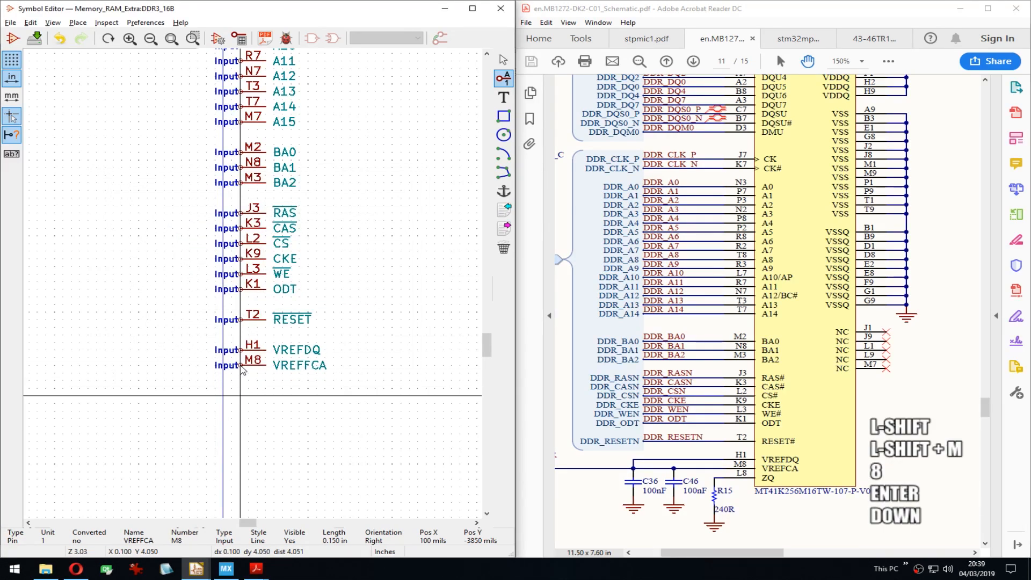
pyautogui.press('Return')
pyautogui.write('ZQ')
pyautogui.press('Tab')
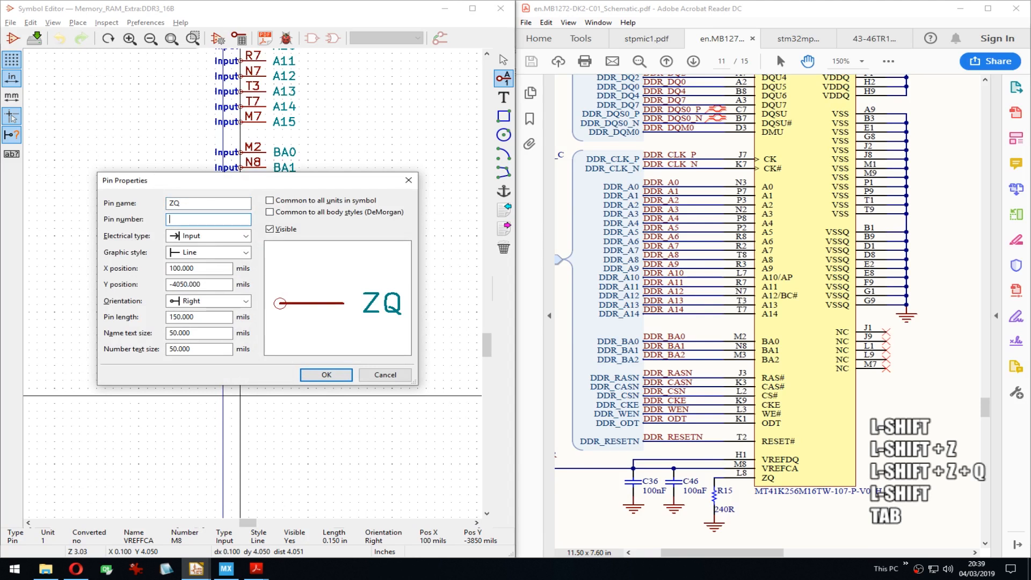
pyautogui.write('L8')
pyautogui.press('Return')
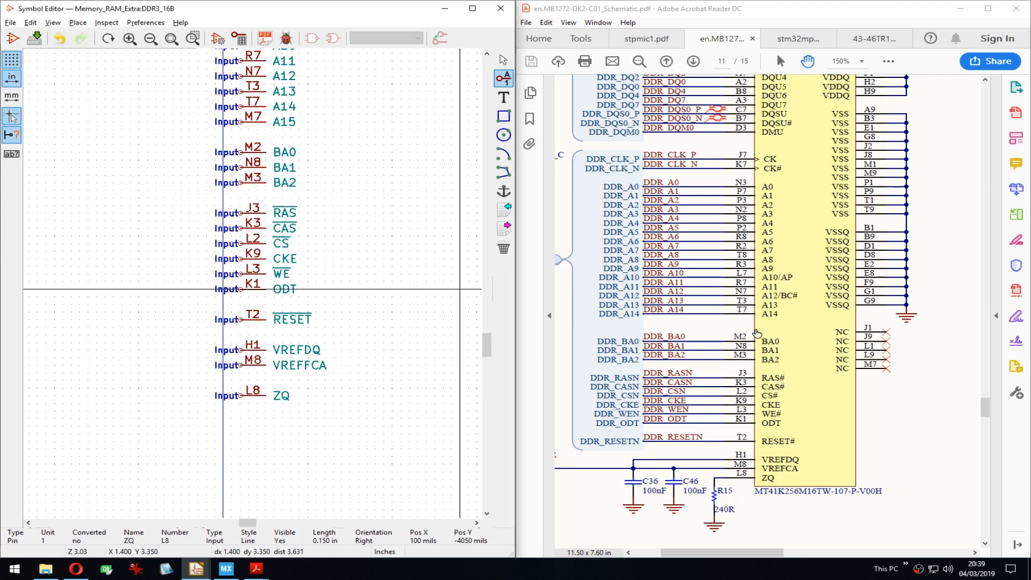
# Step: Pan the 43-46TR1 datasheet to where the pinout table lists VREFDQ, VREFCA and ZQ as supply pins
pyautogui.click(863, 39)
pyautogui.moveTo(412, 299); pyautogui.dragTo(407, 295, button='middle')
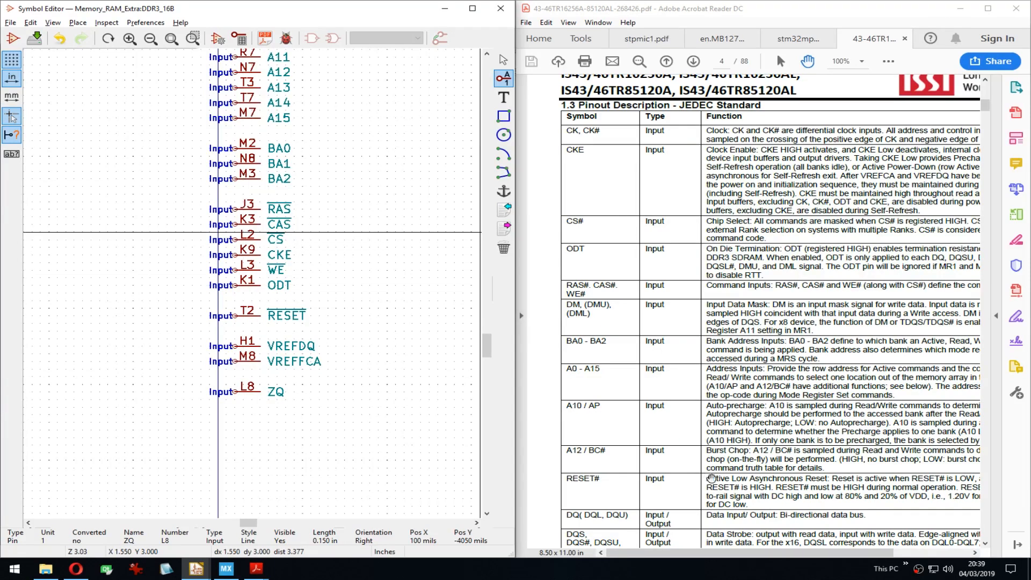
pyautogui.moveTo(710, 478); pyautogui.dragTo(727, 305)
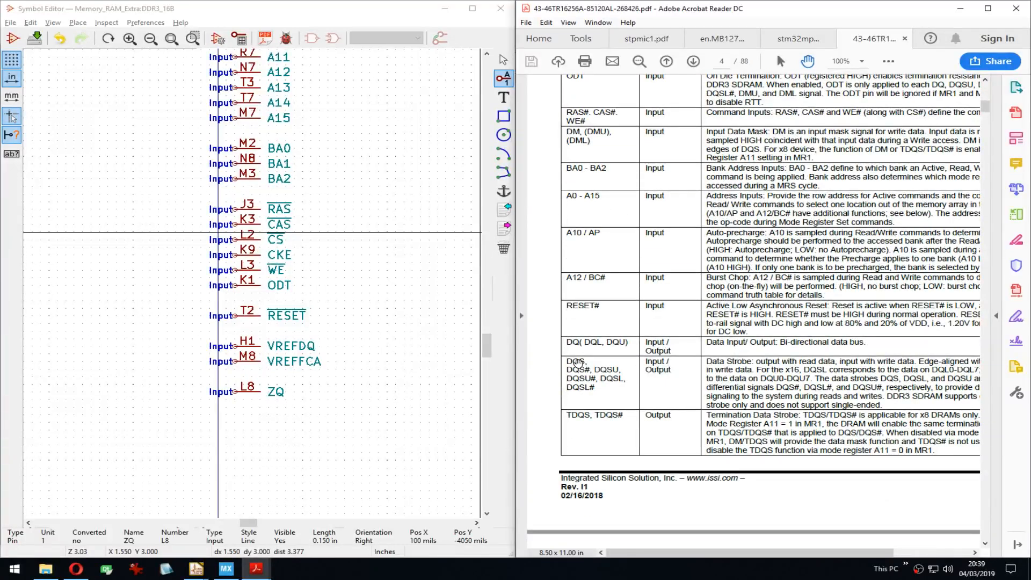
pyautogui.moveTo(759, 430); pyautogui.dragTo(761, 167)
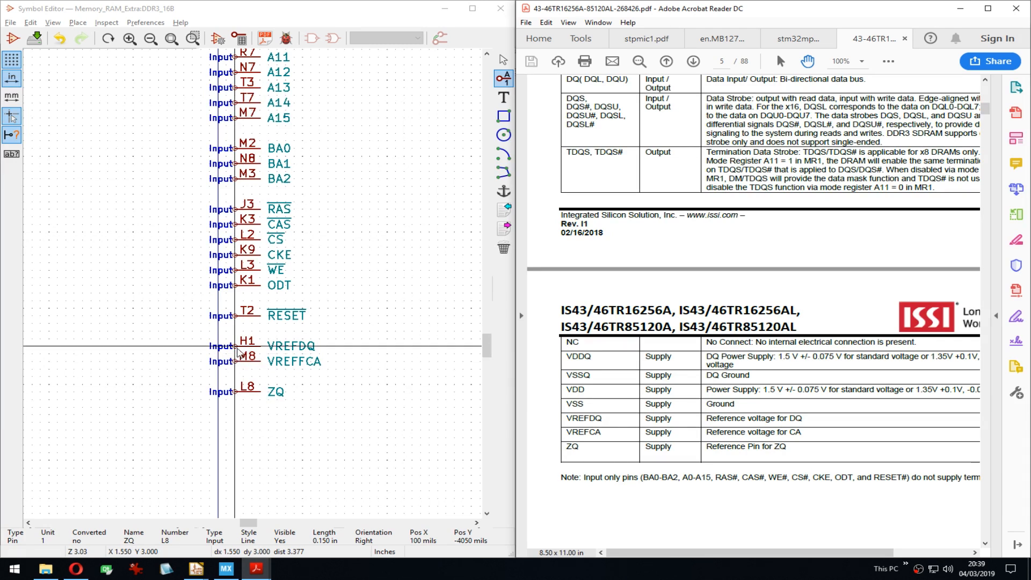
pyautogui.moveTo(236, 352); pyautogui.dragTo(235, 337, button='middle')
# Step: Change the VREFDQ and VREFFCA pins to Power input, keeping VREFFCA's pin number M8
pyautogui.press('e')
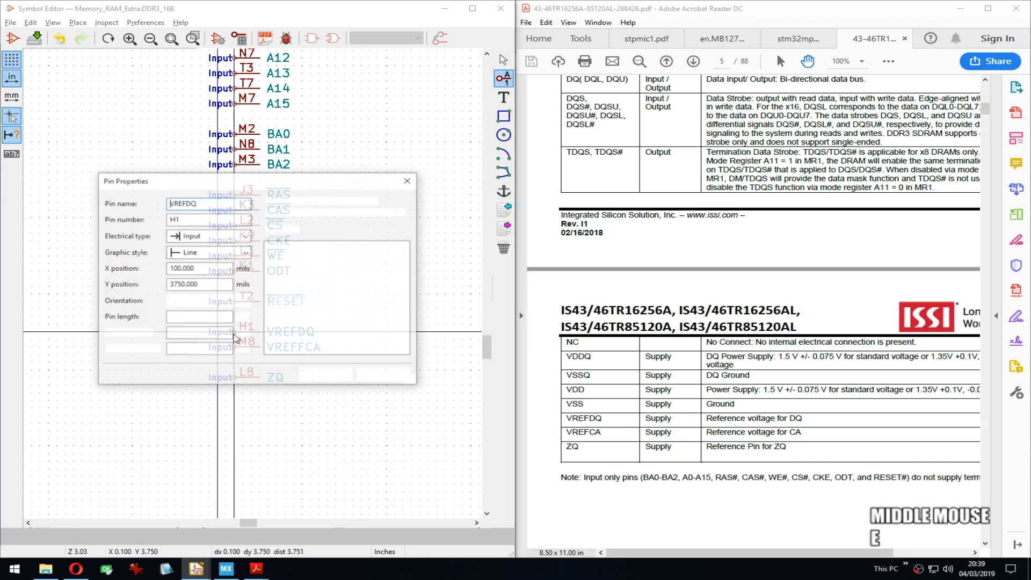
pyautogui.press('Tab')
pyautogui.press('Tab')
pyautogui.press('p')
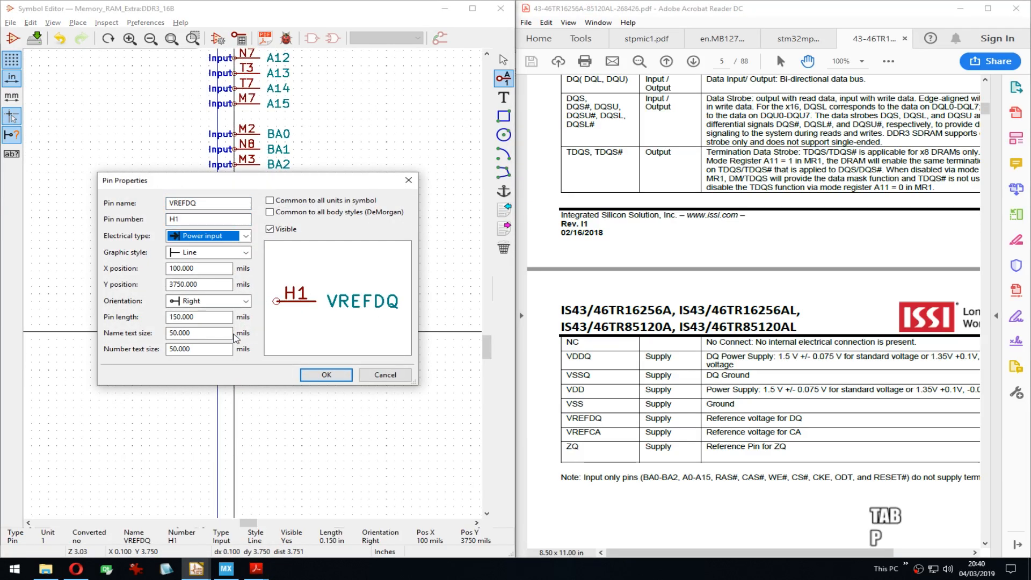
pyautogui.press('Return')
pyautogui.press('Down')
pyautogui.press('e')
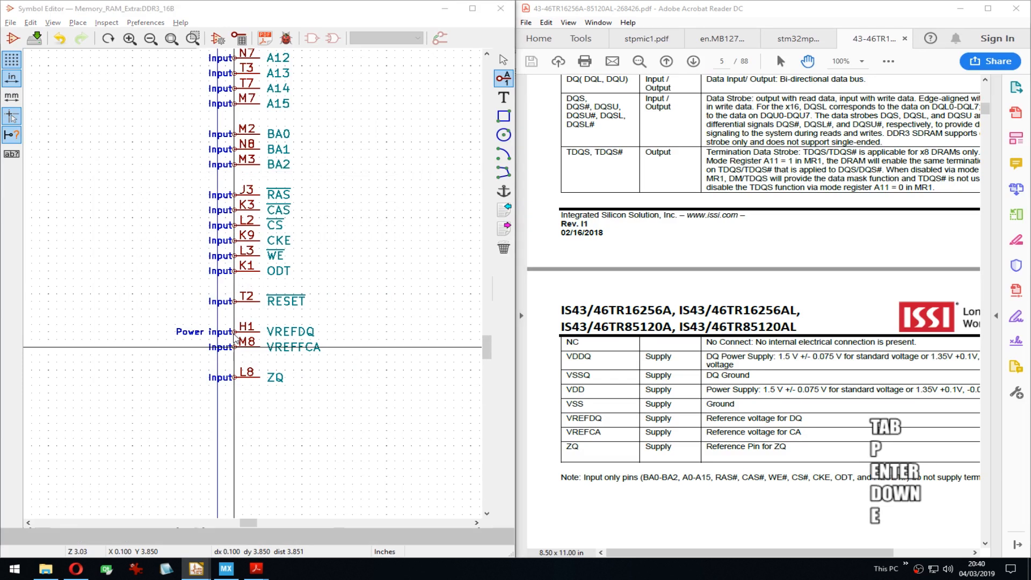
pyautogui.press('Tab')
pyautogui.write('p')
pyautogui.hotkey('shift', 'z')
pyautogui.hotkey('ctrl', 'z')
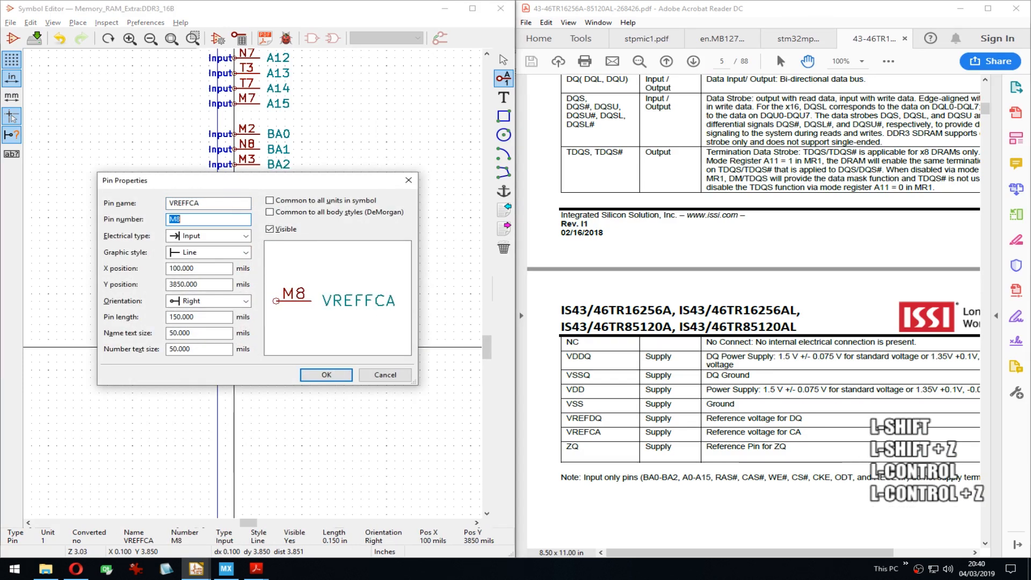
pyautogui.press('Tab')
pyautogui.press('p')
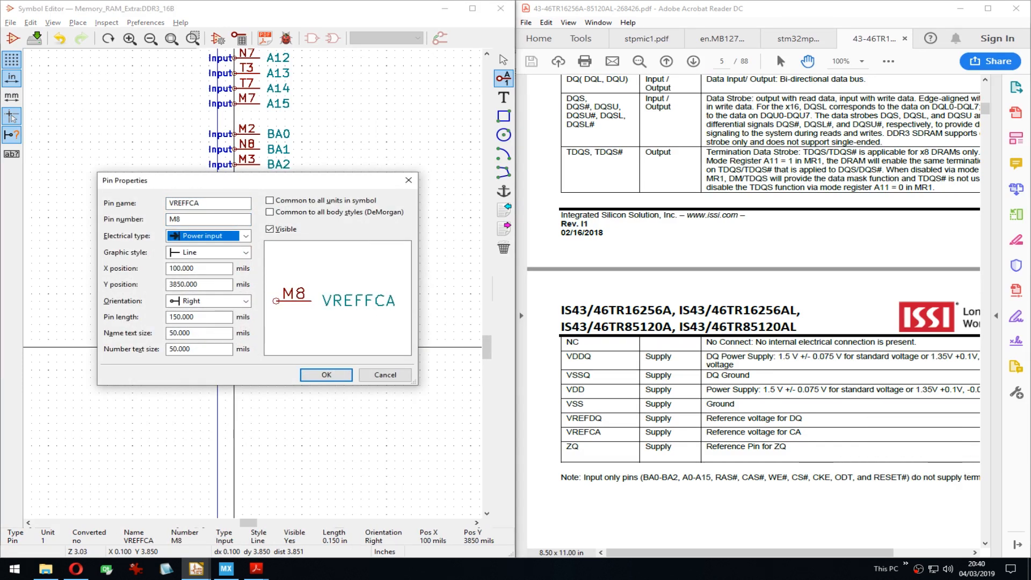
pyautogui.press('Return')
# Step: Change the ZQ pin's electrical type to Power input
pyautogui.press('Down')
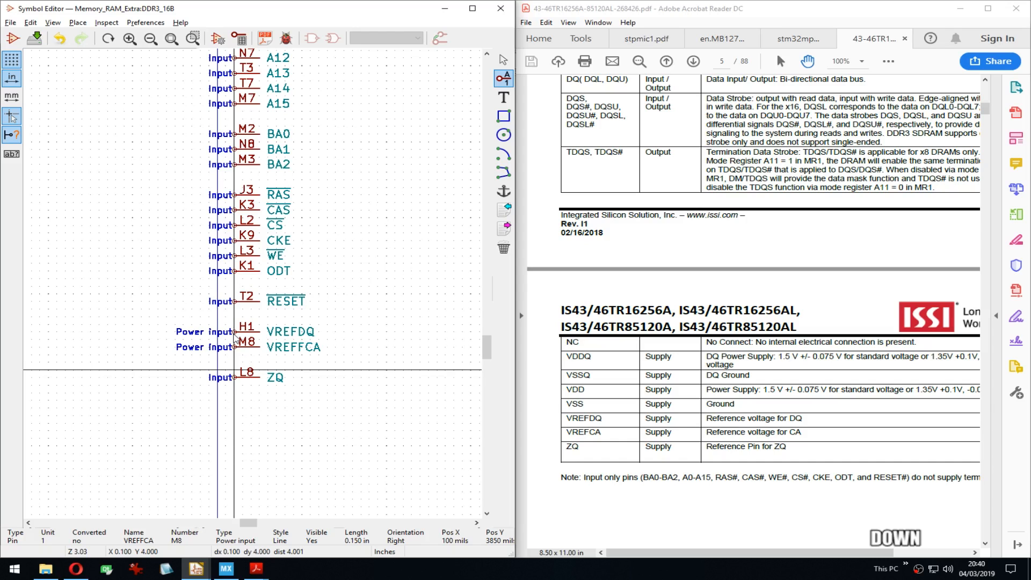
pyautogui.press('e')
pyautogui.press('Tab')
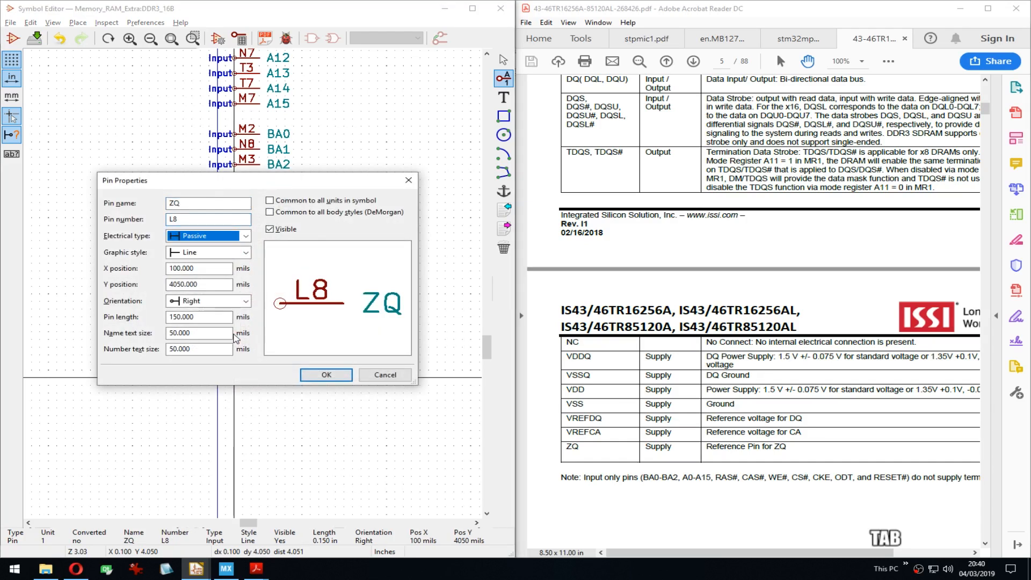
pyautogui.press('p')
pyautogui.press('Return')
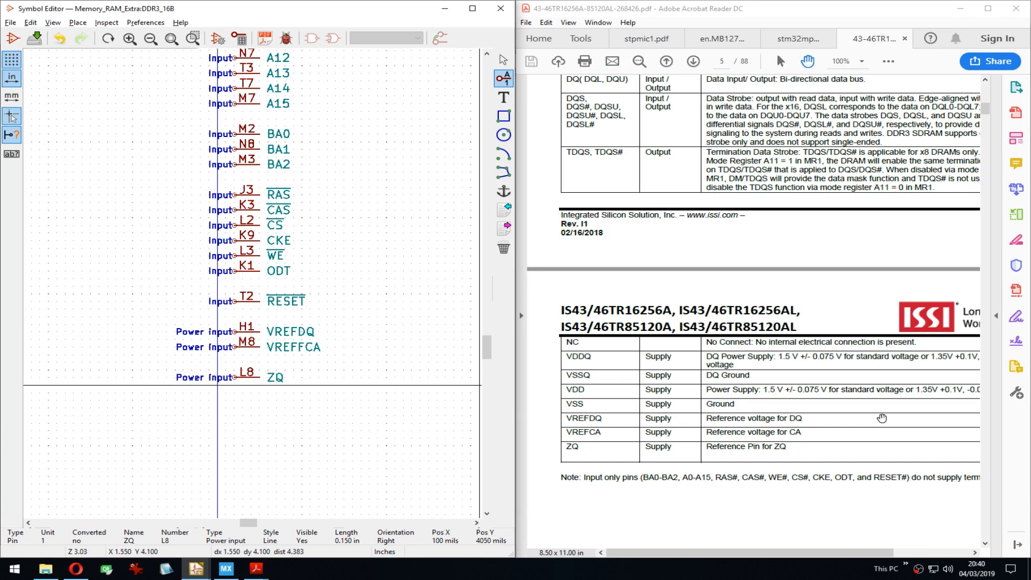
# Step: Pan and zoom around the DDR3_16B symbol to review its address, control and reference pins
pyautogui.moveTo(822, 241); pyautogui.dragTo(816, 273)
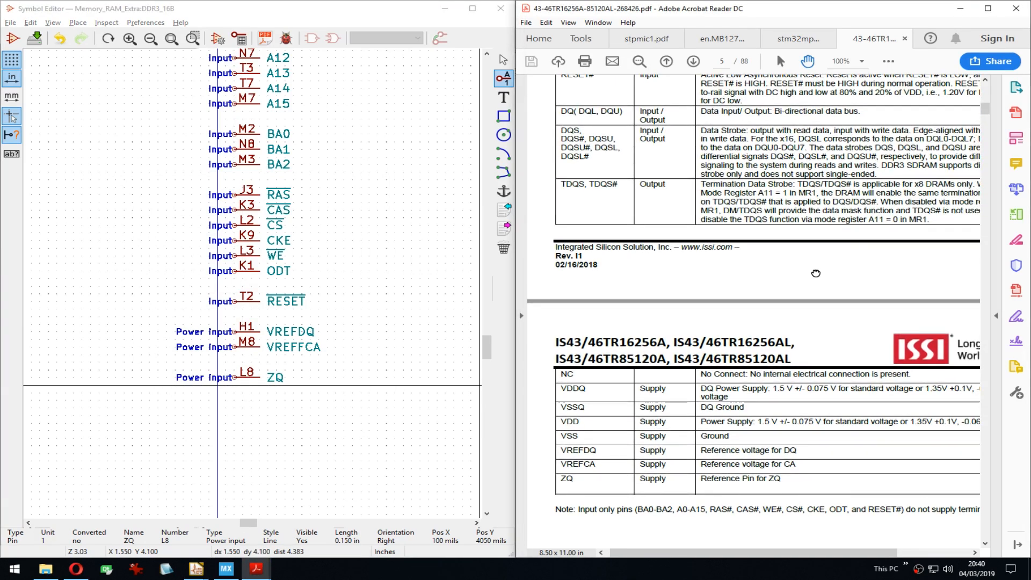
pyautogui.moveTo(424, 294); pyautogui.dragTo(377, 330, button='middle')
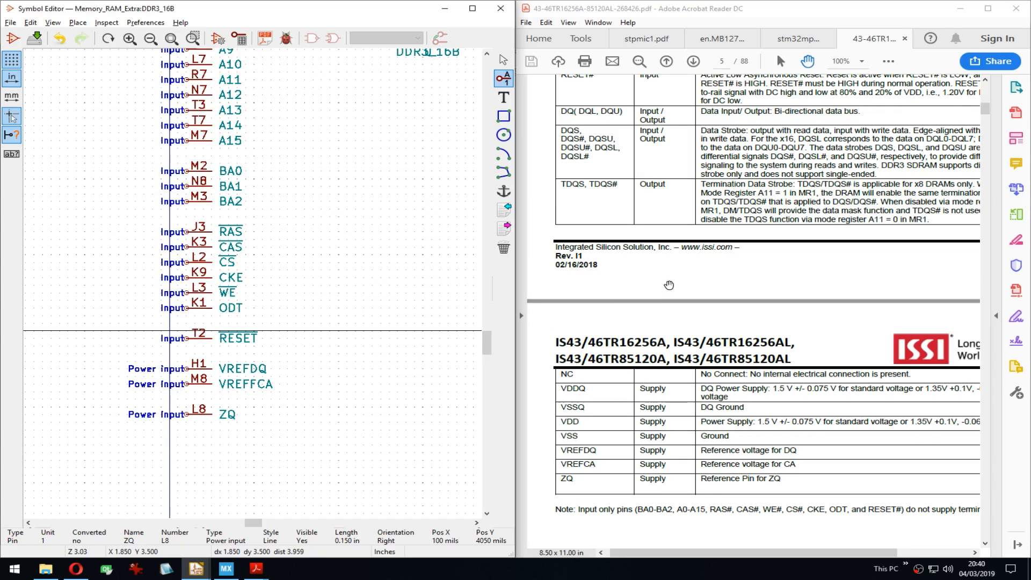
pyautogui.moveTo(403, 221); pyautogui.dragTo(327, 290, button='middle')
pyautogui.scroll(-4, 327, 289)
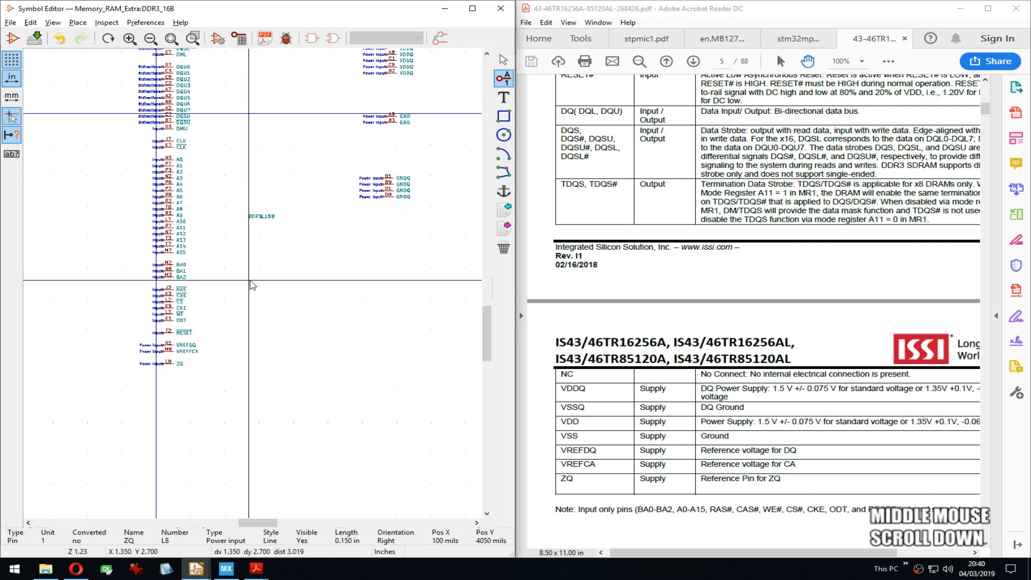
pyautogui.moveTo(253, 279); pyautogui.dragTo(171, 386, button='middle')
pyautogui.moveTo(228, 228); pyautogui.dragTo(264, 228, button='middle')
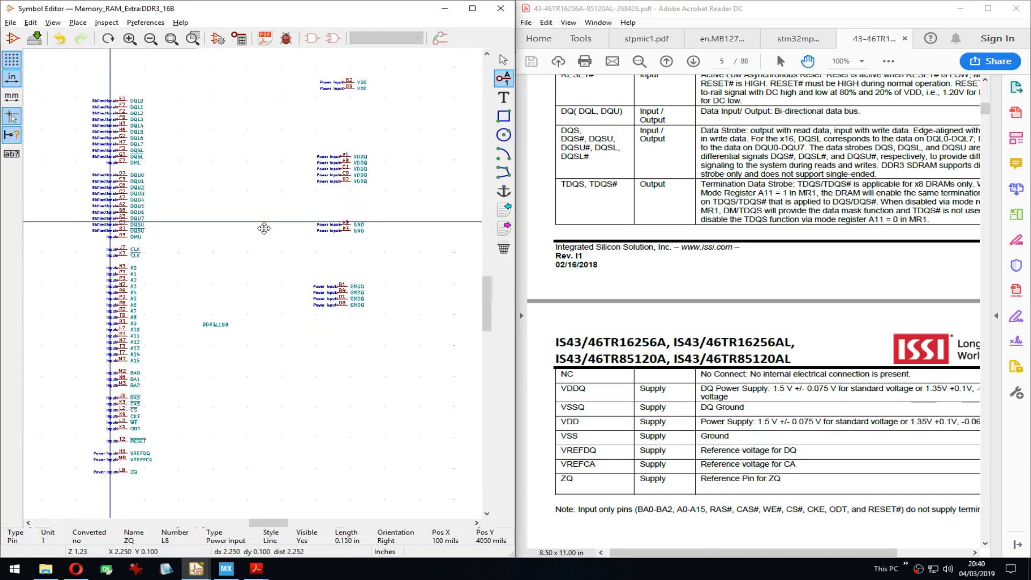
pyautogui.moveTo(269, 172)
pyautogui.mouseDown(button='middle')
pyautogui.moveTo(274, 203)
pyautogui.moveTo(277, 167)
pyautogui.mouseUp(button='middle')
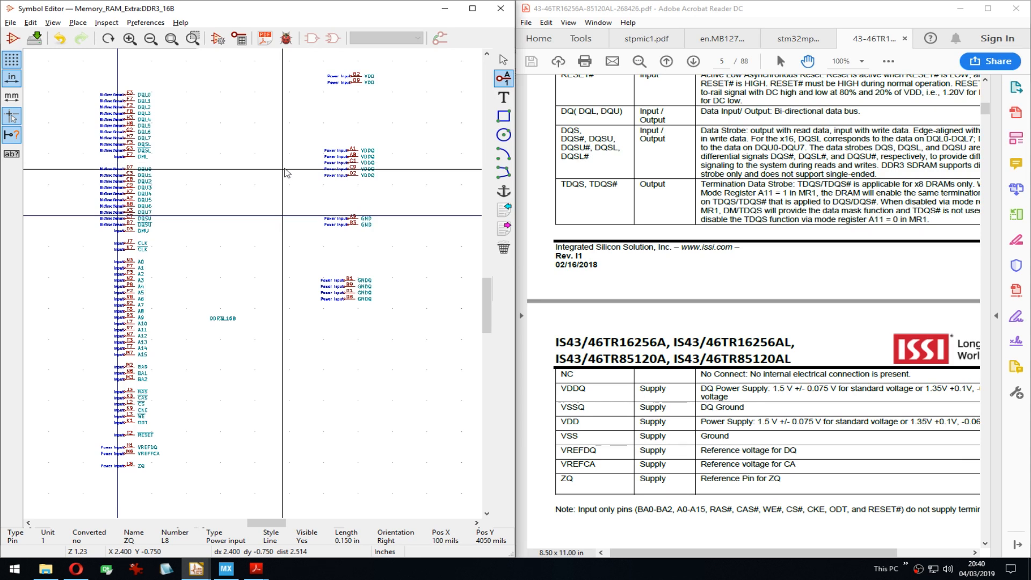
pyautogui.moveTo(277, 232); pyautogui.dragTo(317, 210, button='middle')
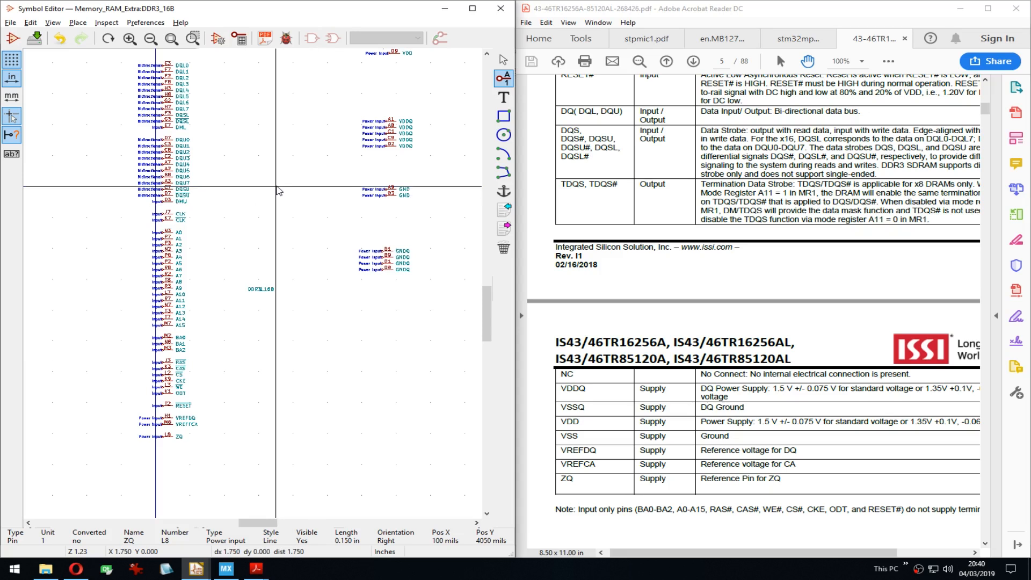
pyautogui.scroll(3, 256, 287)
pyautogui.moveTo(276, 187); pyautogui.dragTo(345, 296, button='middle')
pyautogui.moveTo(267, 494); pyautogui.dragTo(312, 305, button='middle')
pyautogui.scroll(-1, 316, 322)
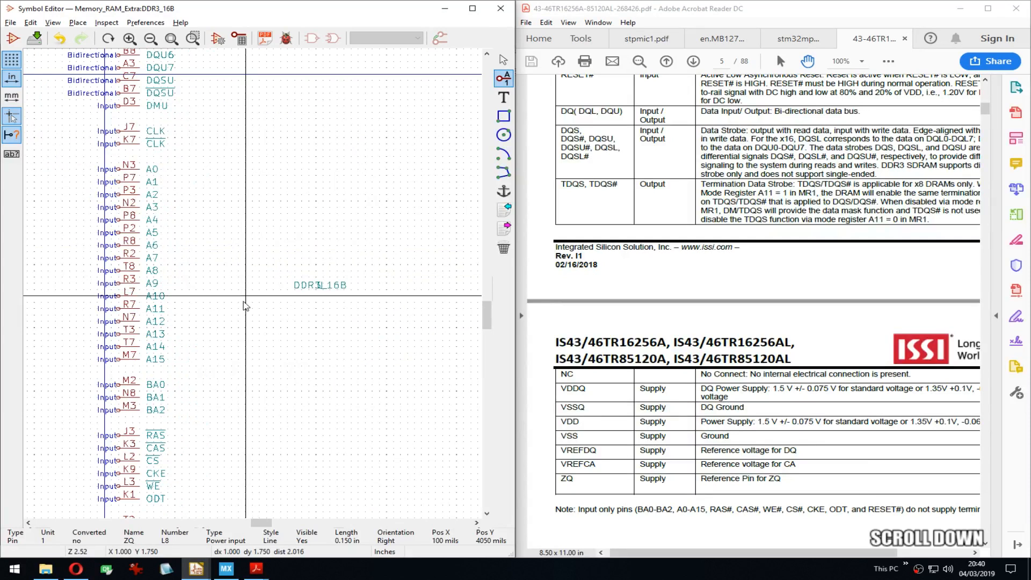
pyautogui.moveTo(246, 296); pyautogui.dragTo(340, 325, button='middle')
pyautogui.scroll(1, 253, 288)
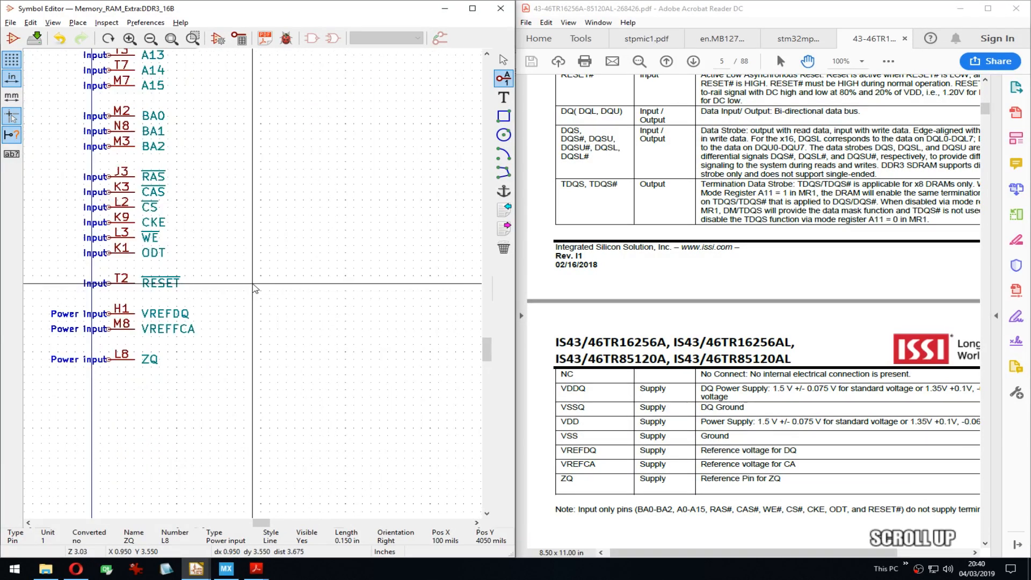
# Step: Scroll the datasheet to the top of page 4's JEDEC pinout description table
pyautogui.moveTo(814, 285); pyautogui.dragTo(820, 444)
pyautogui.moveTo(824, 214); pyautogui.dragTo(796, 421)
pyautogui.moveTo(800, 298); pyautogui.dragTo(800, 342)
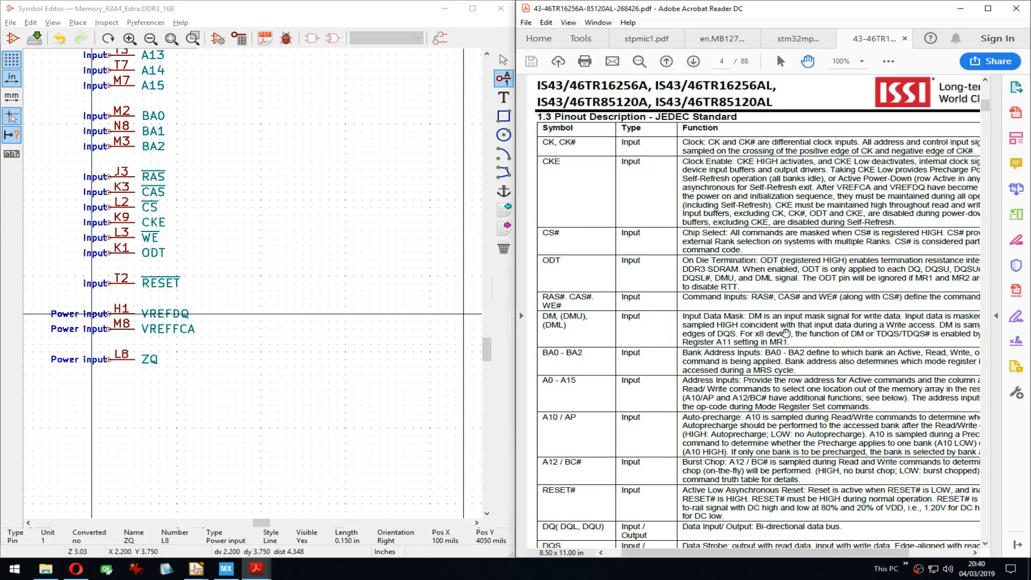
# Step: Switch to the en.MB1272 board schematic and show U5's power and address pins on page 11
pyautogui.moveTo(285, 280); pyautogui.dragTo(249, 236, button='middle')
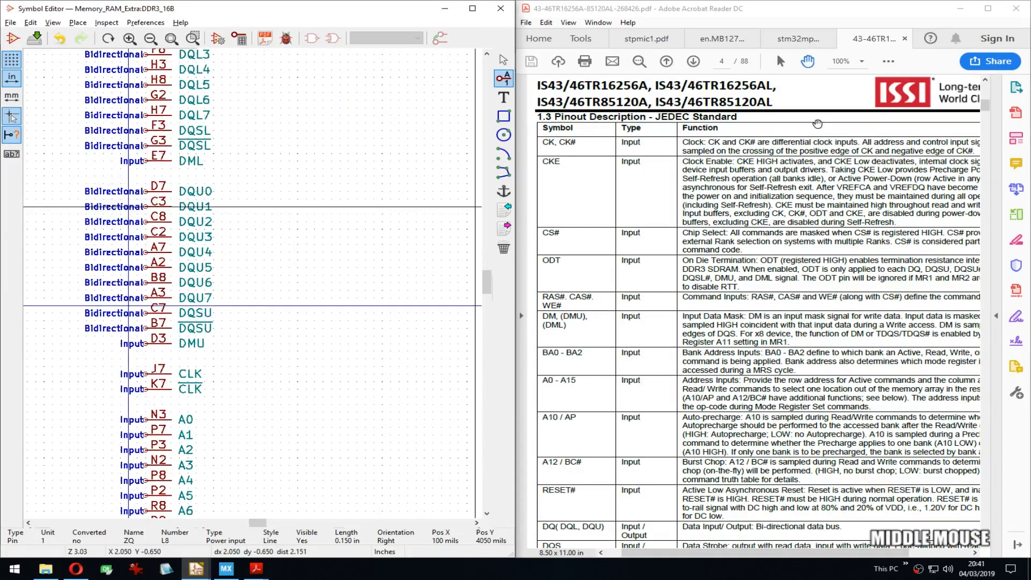
pyautogui.click(798, 38)
pyautogui.click(722, 38)
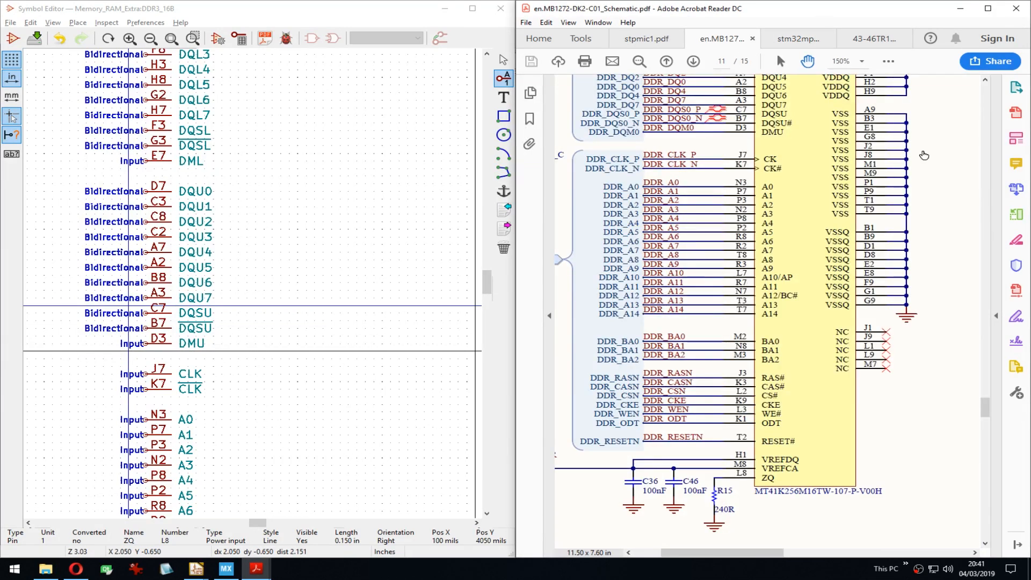
pyautogui.moveTo(937, 116); pyautogui.dragTo(902, 111)
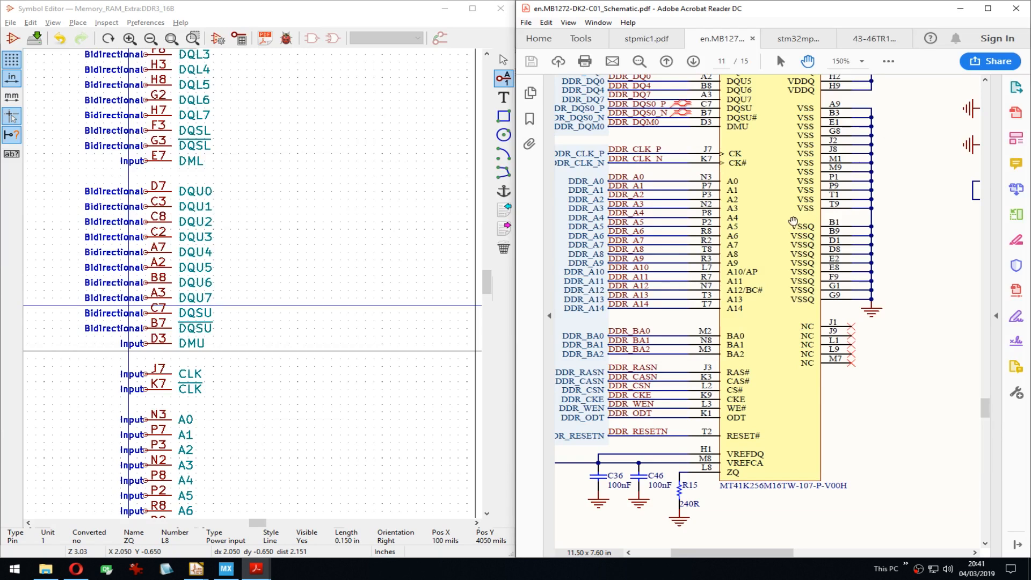
pyautogui.moveTo(369, 345); pyautogui.dragTo(327, 122, button='middle')
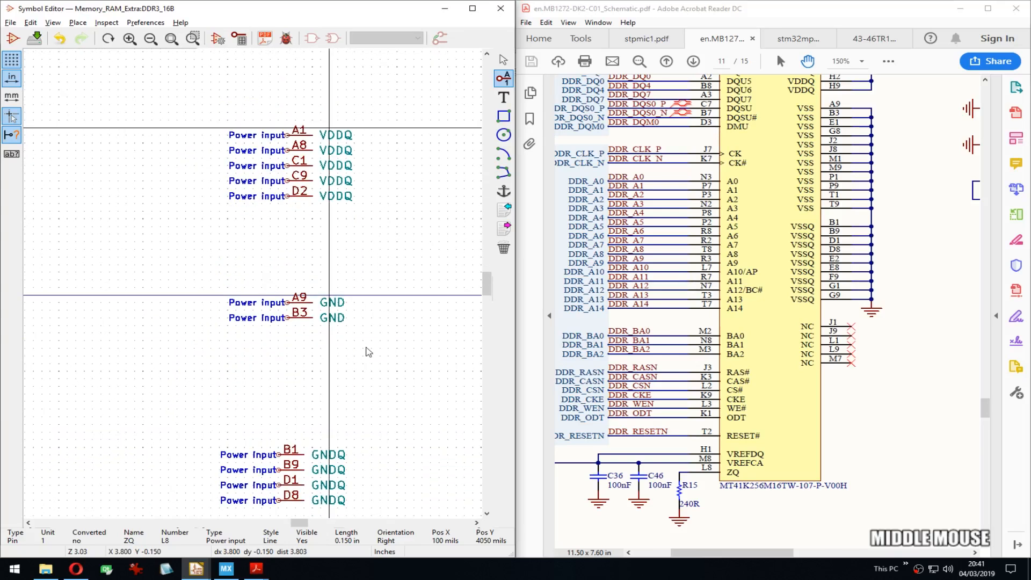
# Step: Line up the symbol's VDD and VDDQ pins beside U5's VDD pin column in the schematic
pyautogui.moveTo(368, 352); pyautogui.dragTo(384, 225, button='middle')
pyautogui.scroll(-1, 384, 225)
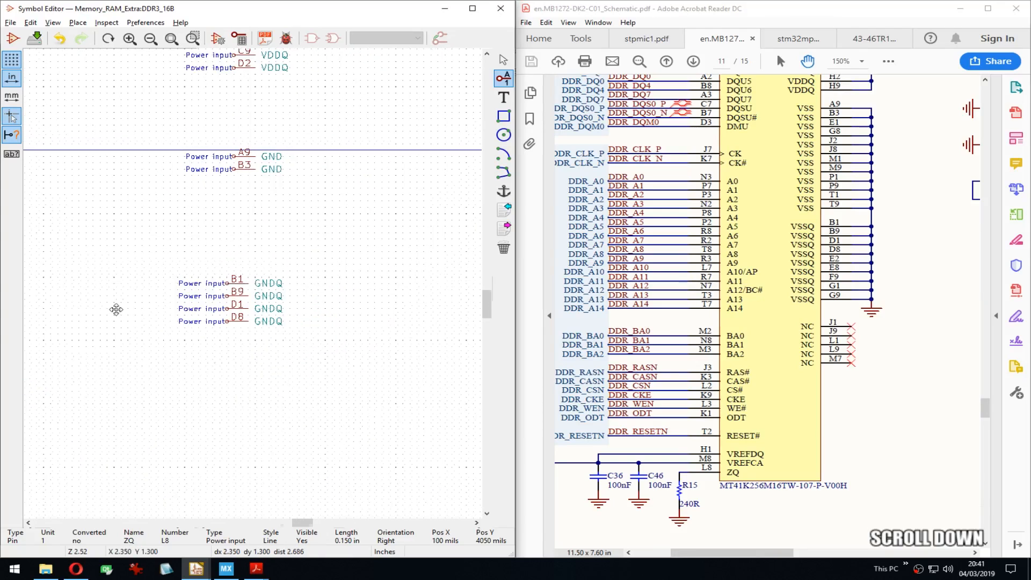
pyautogui.moveTo(116, 309); pyautogui.dragTo(314, 372, button='middle')
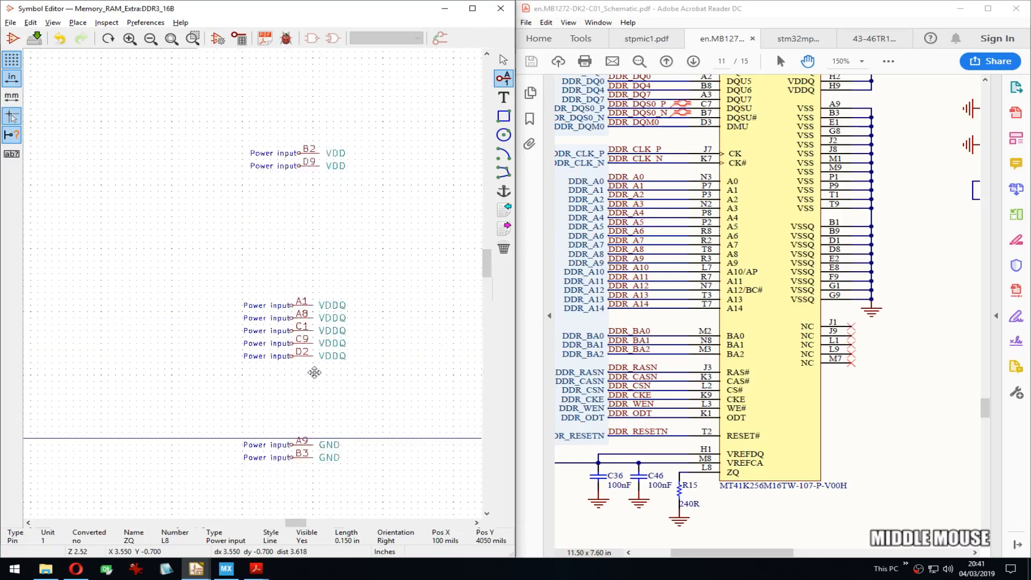
pyautogui.scroll(2, 249, 273)
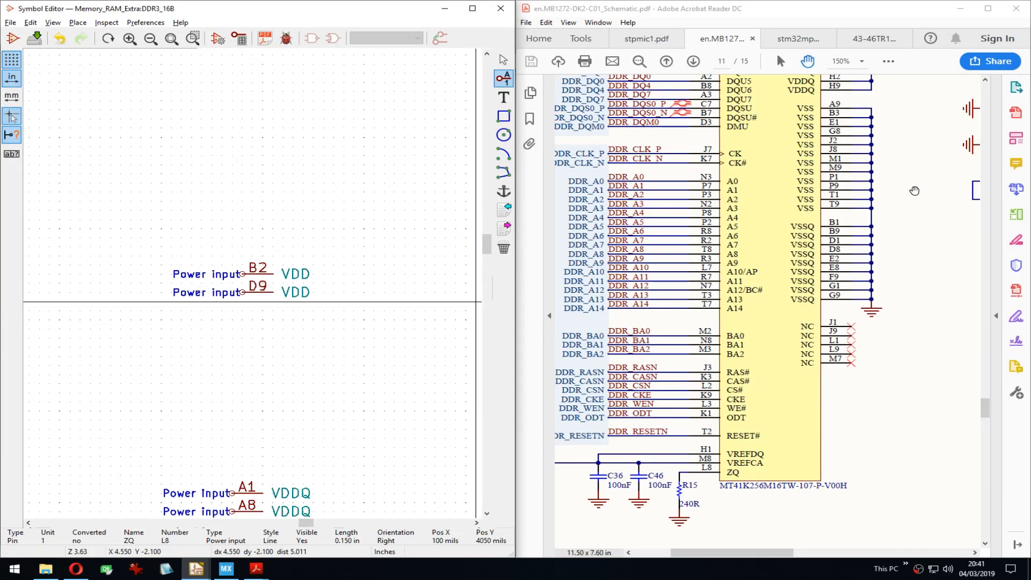
pyautogui.moveTo(915, 190); pyautogui.dragTo(905, 256, button='middle')
pyautogui.moveTo(901, 145); pyautogui.dragTo(899, 226)
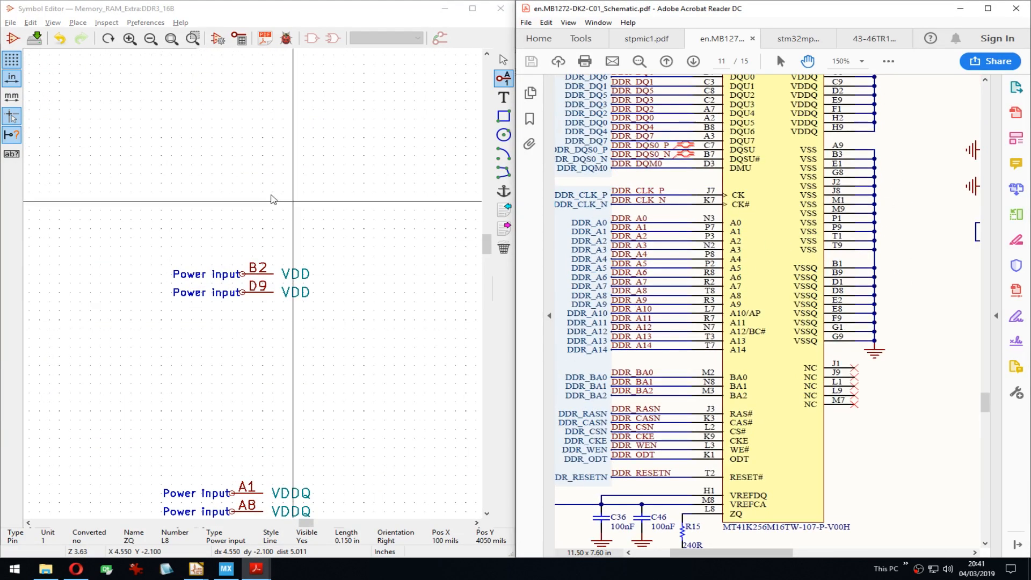
pyautogui.moveTo(358, 251); pyautogui.dragTo(346, 221, button='middle')
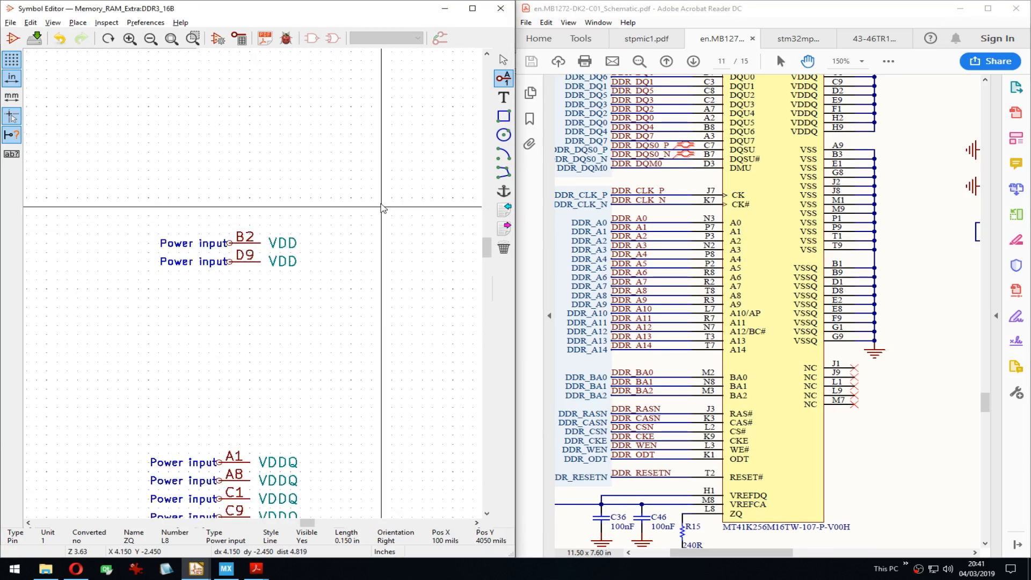
pyautogui.moveTo(352, 202); pyautogui.dragTo(277, 228, button='middle')
pyautogui.moveTo(907, 204); pyautogui.dragTo(924, 167, button='middle')
pyautogui.moveTo(924, 167); pyautogui.dragTo(868, 255)
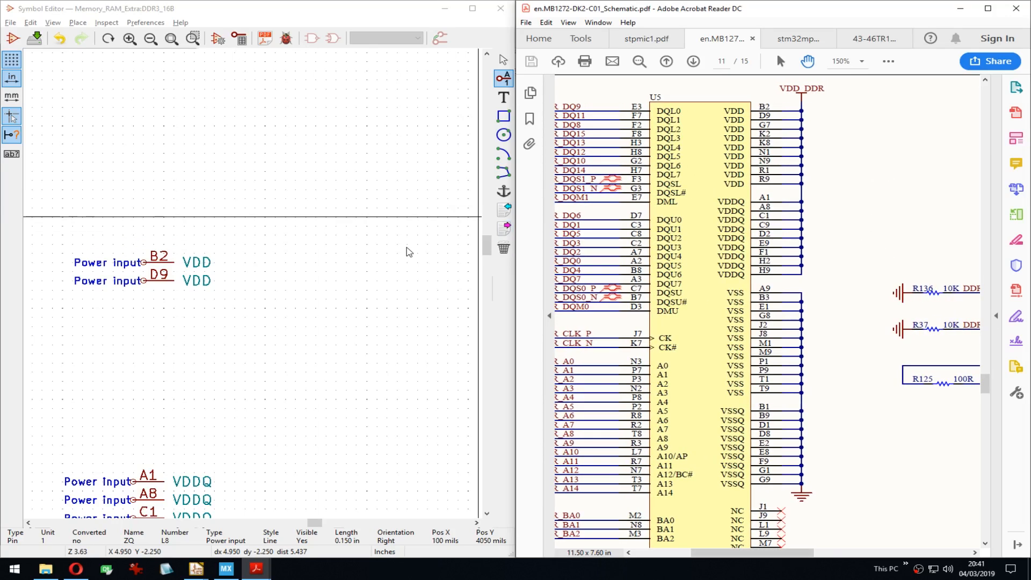
pyautogui.moveTo(235, 260); pyautogui.dragTo(280, 214, button='middle')
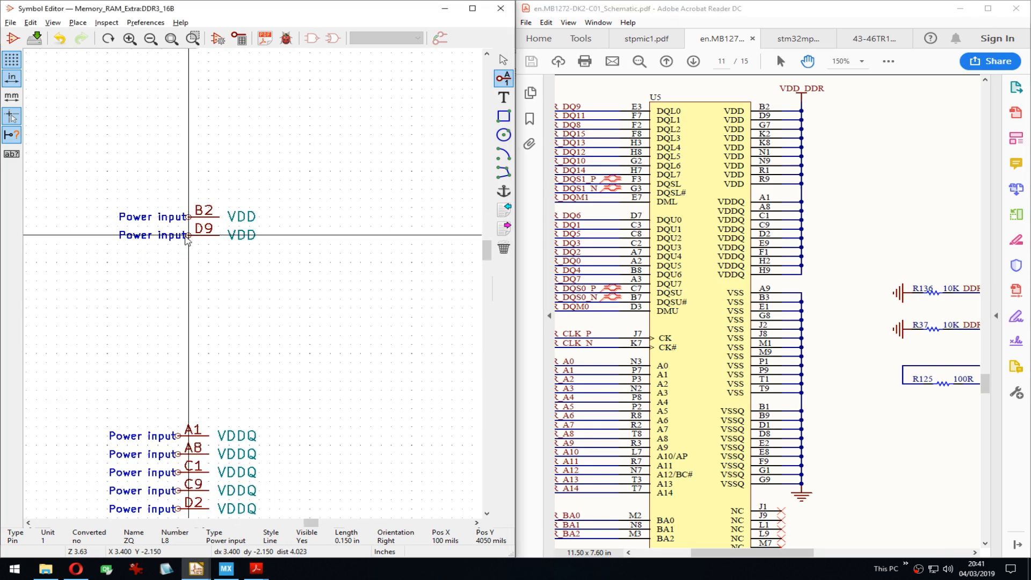
# Step: Add a VDD power pin below D9 and stack seven more VDD pins beneath it
pyautogui.press('Down')
pyautogui.press('Down')
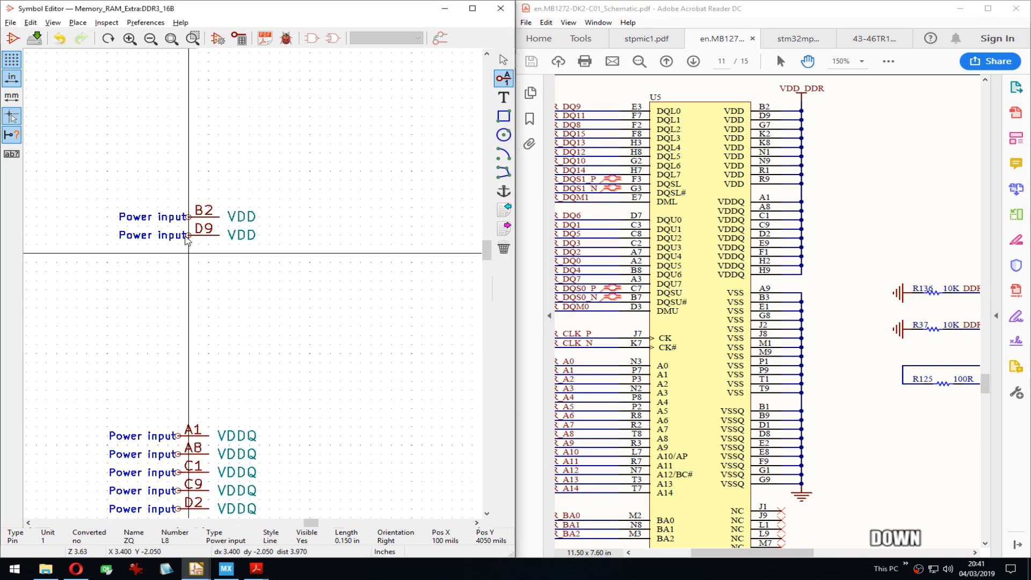
pyautogui.write('VDD')
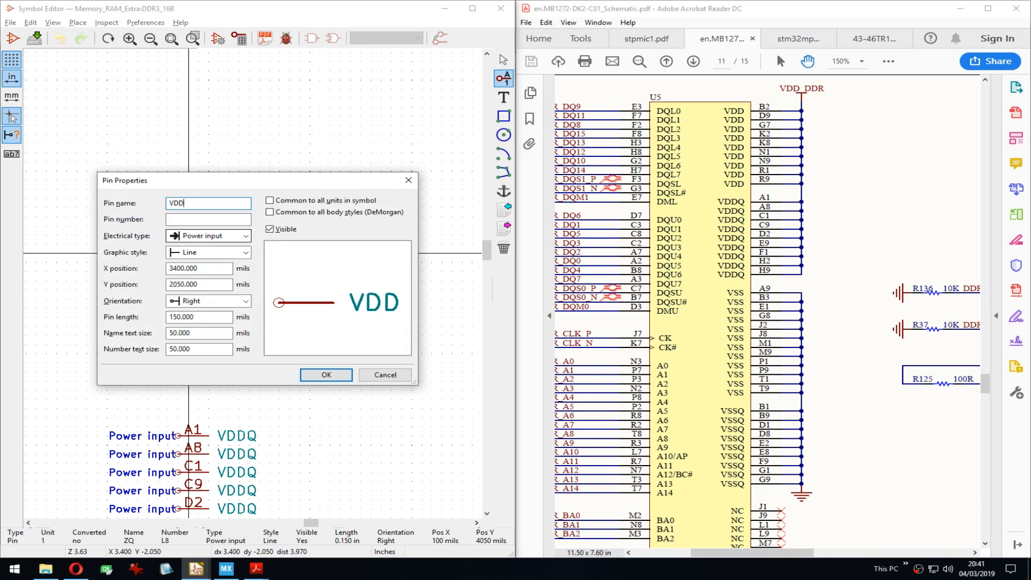
pyautogui.press('Return')
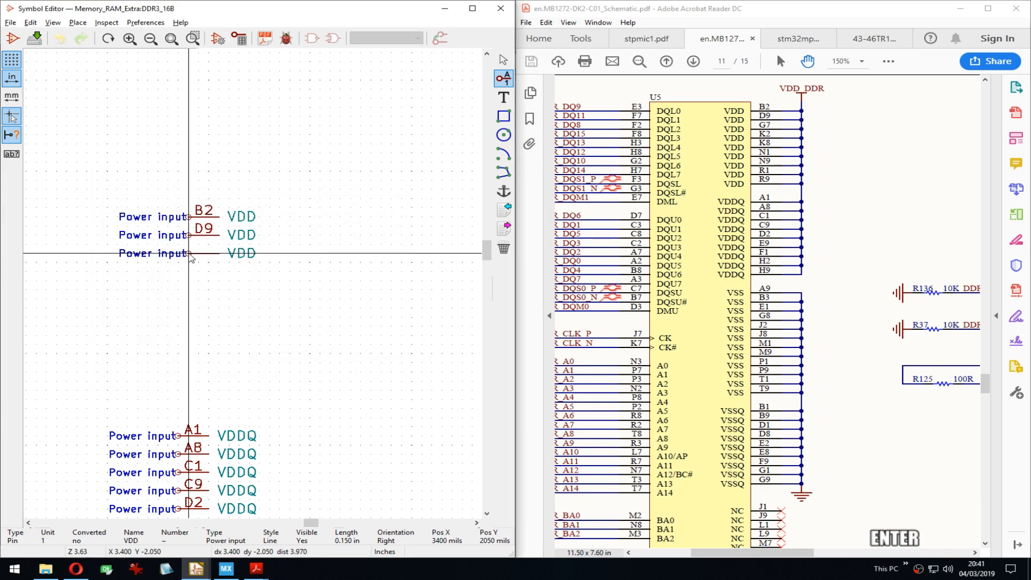
pyautogui.press('Insert')
pyautogui.press('Insert')
pyautogui.press('Insert')
pyautogui.press('Insert')
pyautogui.press('Insert')
pyautogui.press('Insert')
pyautogui.press('Insert')
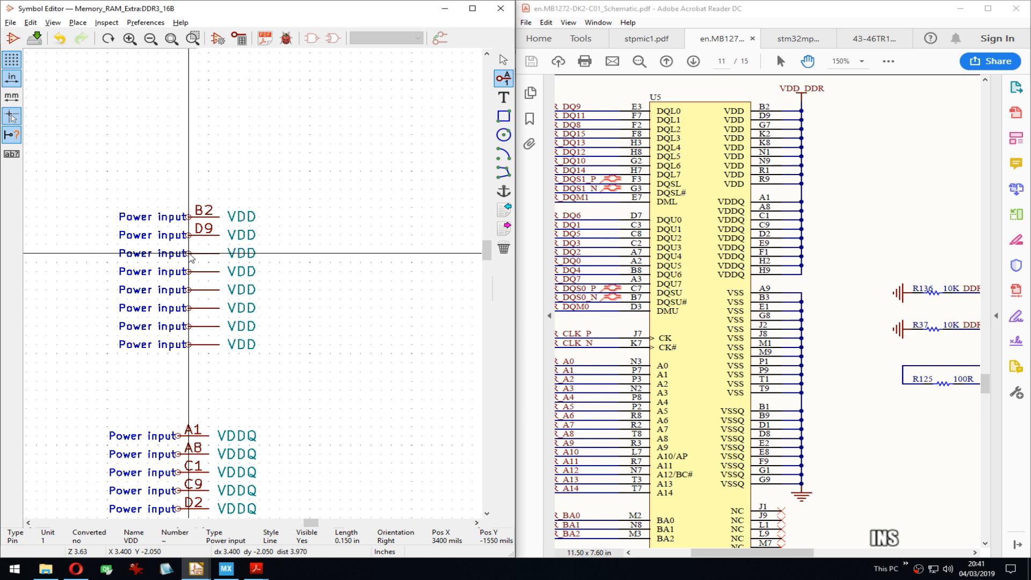
# Step: Number the first two new VDD pins G7 and K2
pyautogui.write('e')
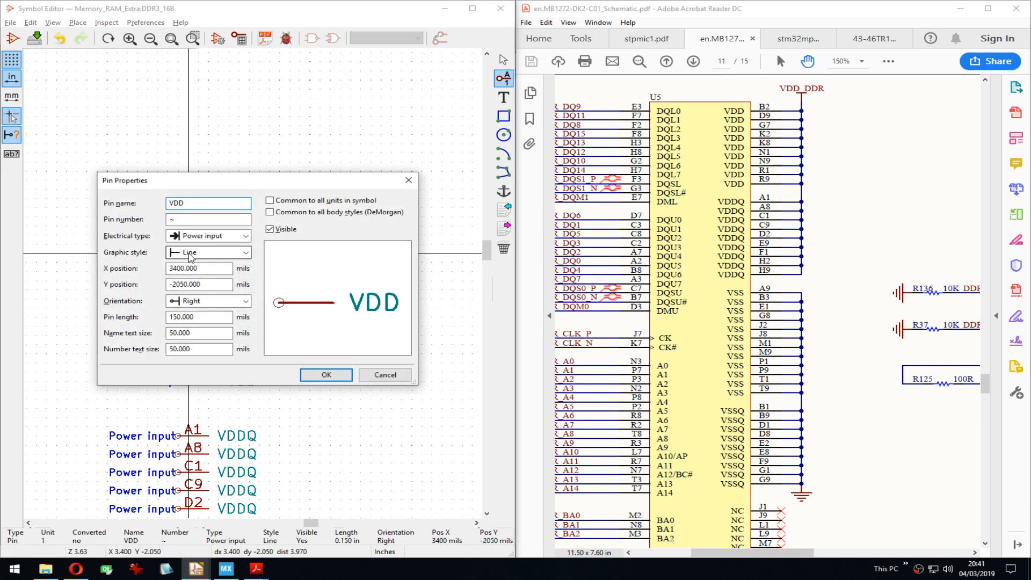
pyautogui.write('G7')
pyautogui.press('Return')
pyautogui.press('Down')
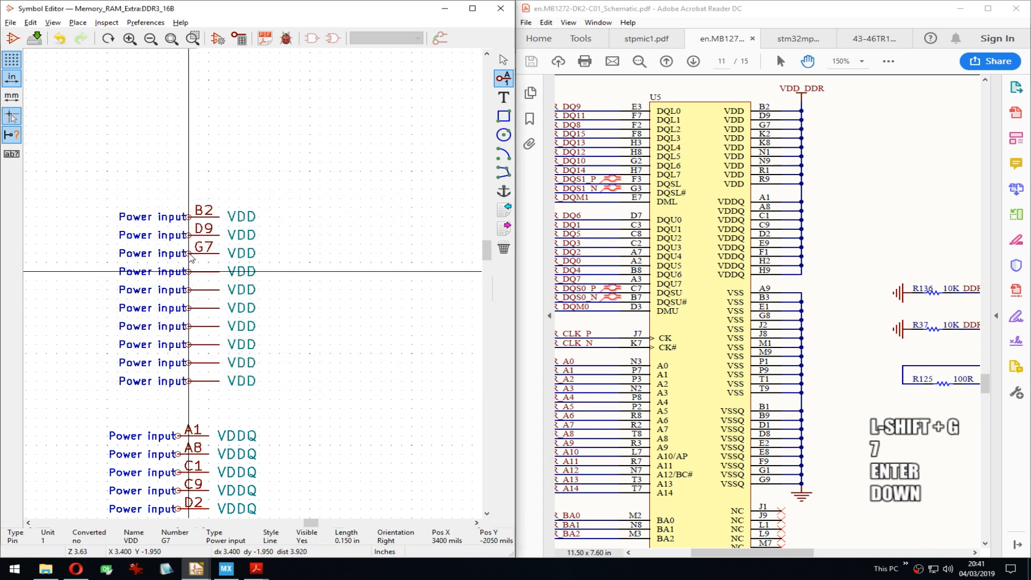
pyautogui.press('e')
pyautogui.press('Tab')
pyautogui.write('K')
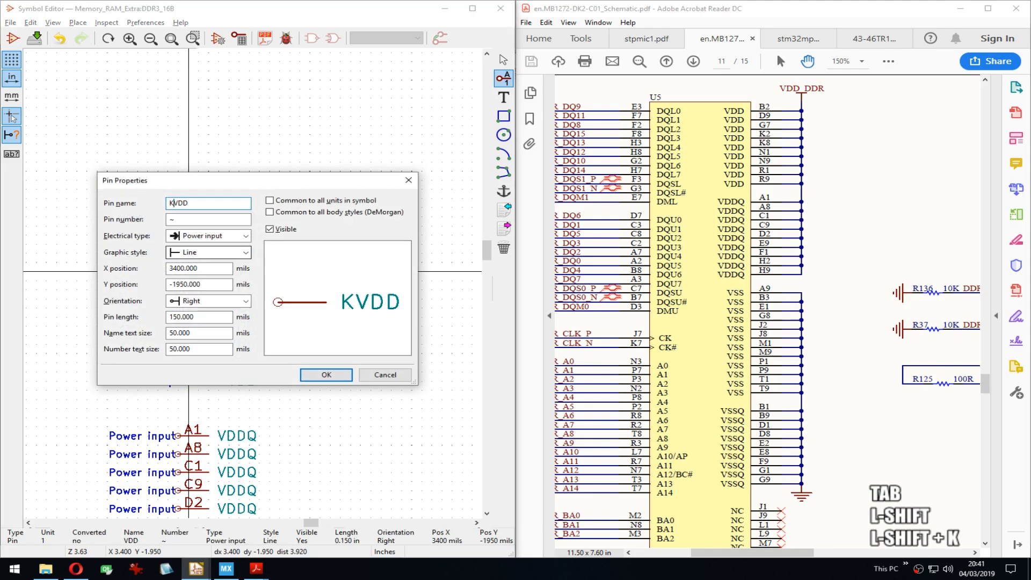
pyautogui.press('BackSpace')
pyautogui.press('Tab')
pyautogui.write('k')
pyautogui.press('BackSpace')
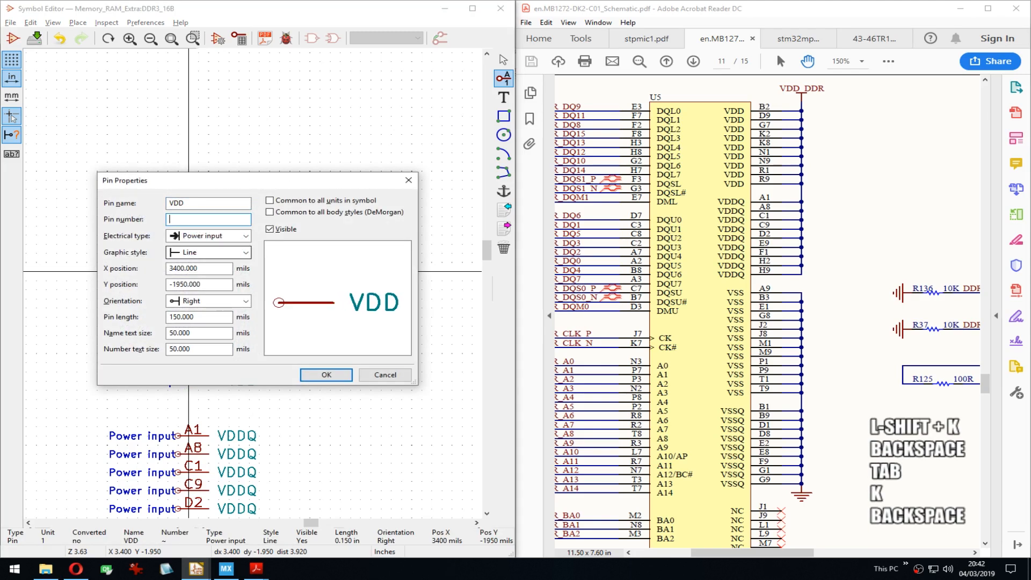
pyautogui.press('capslock')
pyautogui.write('K2')
pyautogui.press('Return')
# Step: Number the next two VDD pins K8 and N1
pyautogui.press('Down')
pyautogui.press('e')
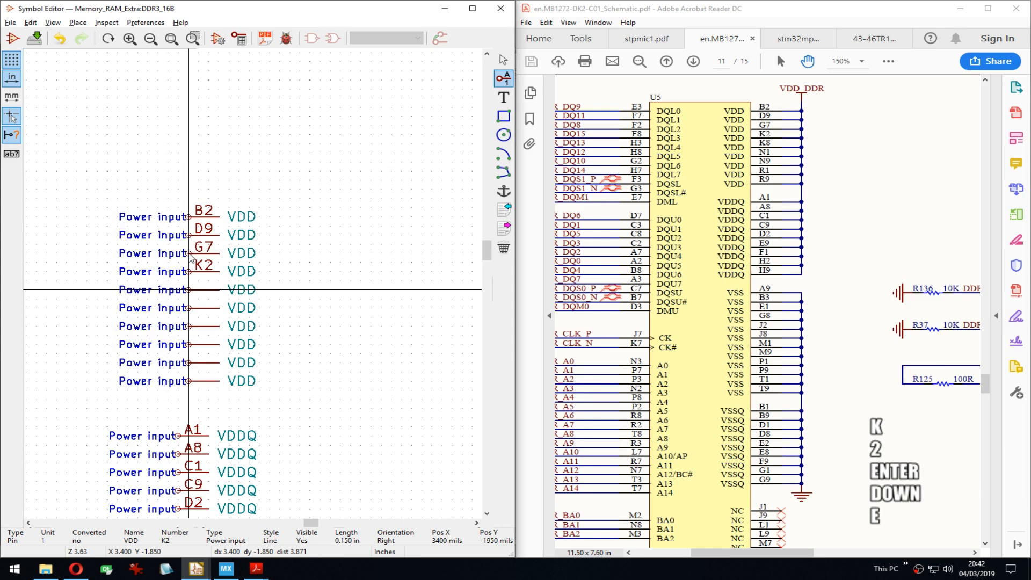
pyautogui.press('Tab')
pyautogui.write('K8')
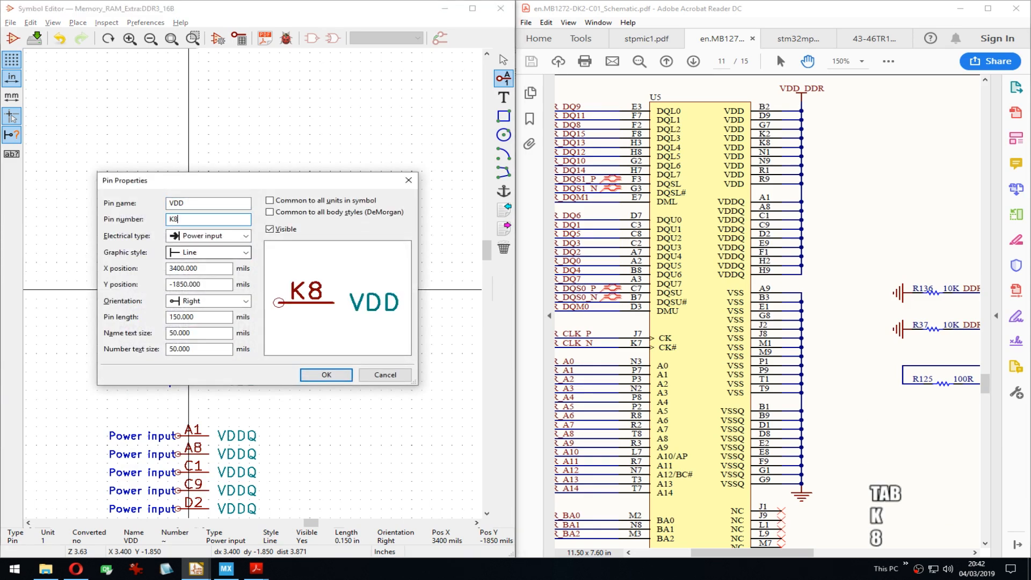
pyautogui.press('Return')
pyautogui.press('Down')
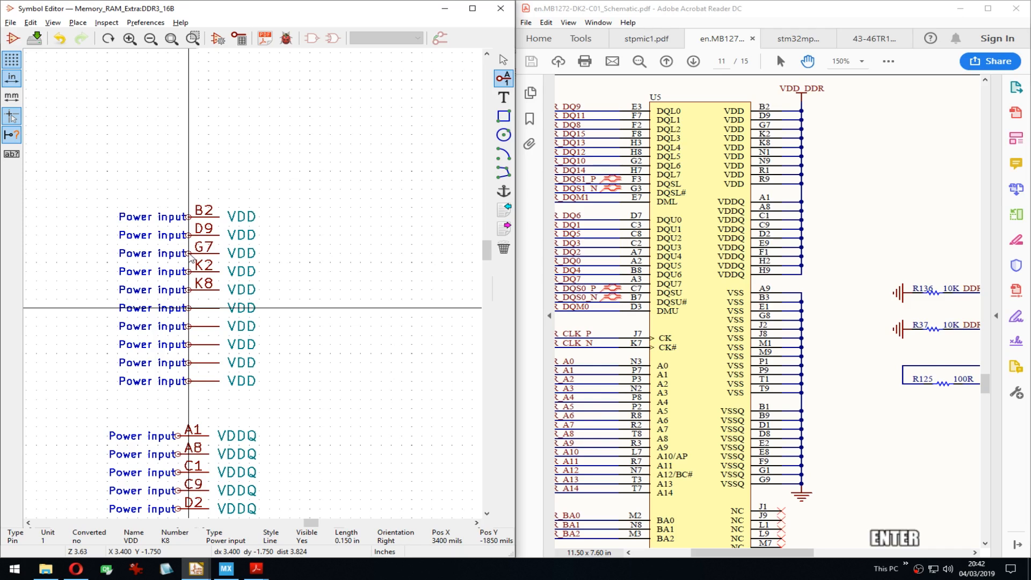
pyautogui.press('Tab')
pyautogui.press('Escape')
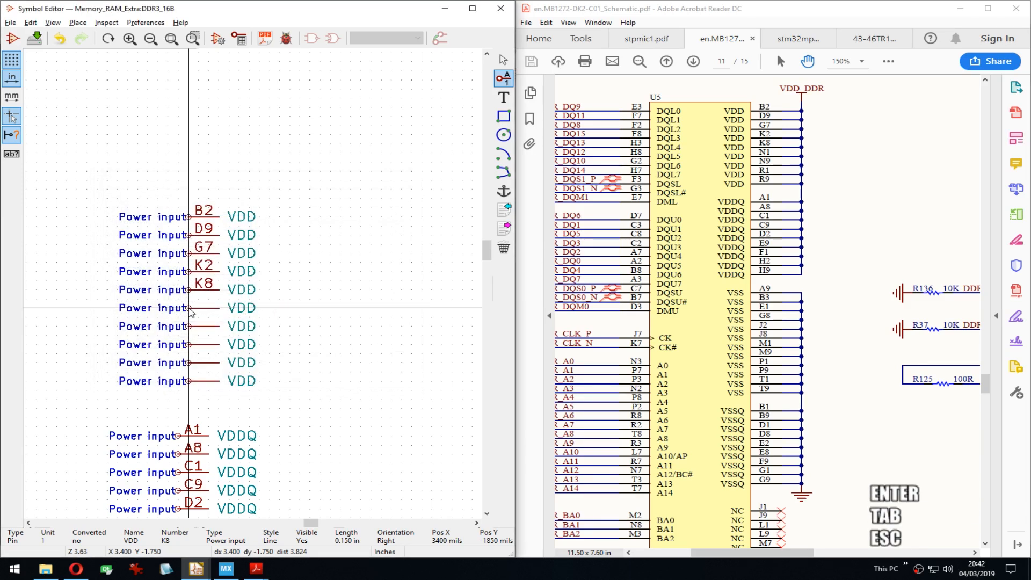
pyautogui.press('Return')
pyautogui.press('Tab')
pyautogui.write('N1')
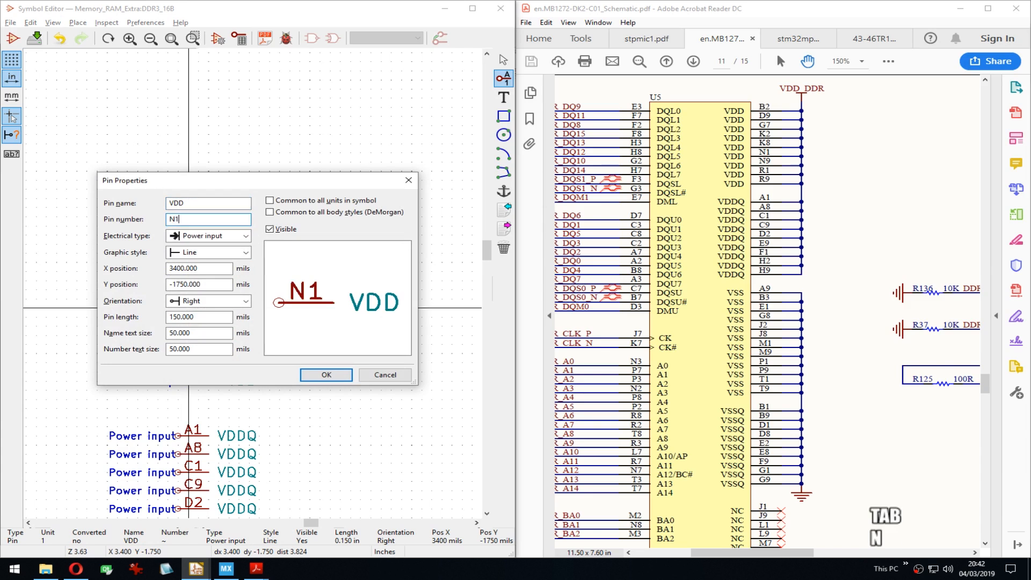
pyautogui.press('Return')
# Step: Number the remaining VDD pins N9, R1 and R9
pyautogui.press('Down')
pyautogui.press('e')
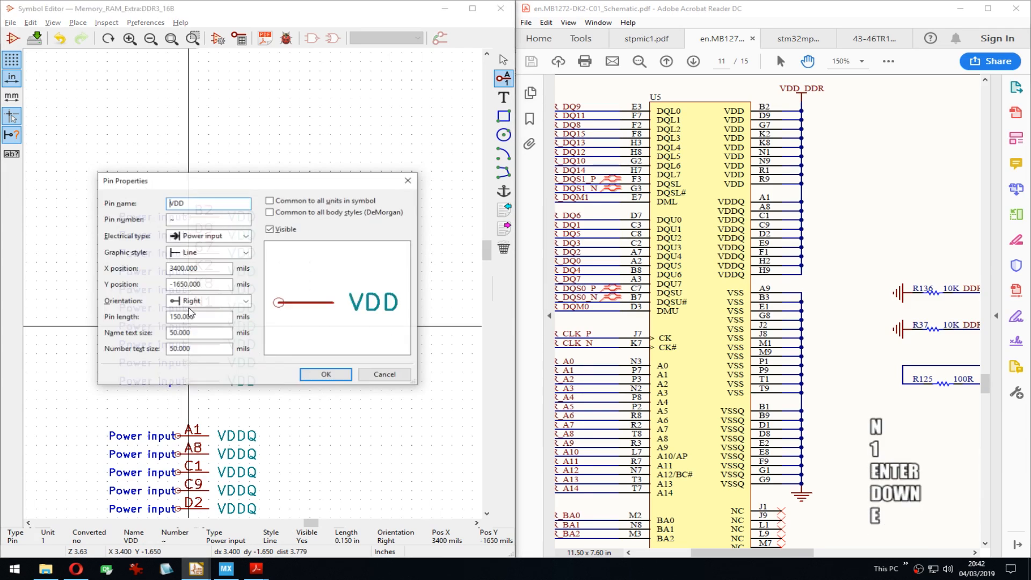
pyautogui.press('Tab')
pyautogui.write('N9')
pyautogui.press('Return')
pyautogui.press('Down')
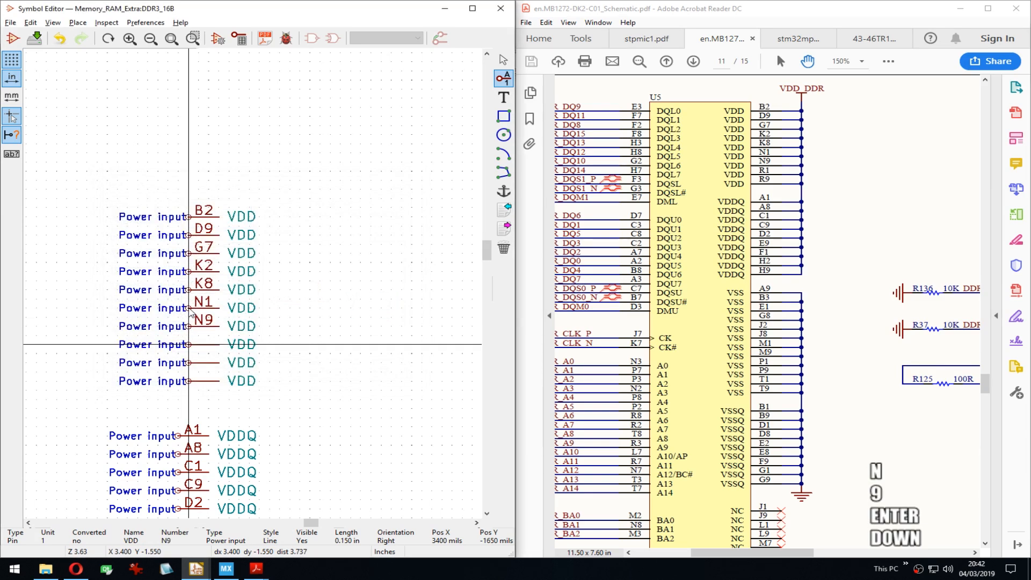
pyautogui.press('e')
pyautogui.press('Tab')
pyautogui.write('R1')
pyautogui.press('Return')
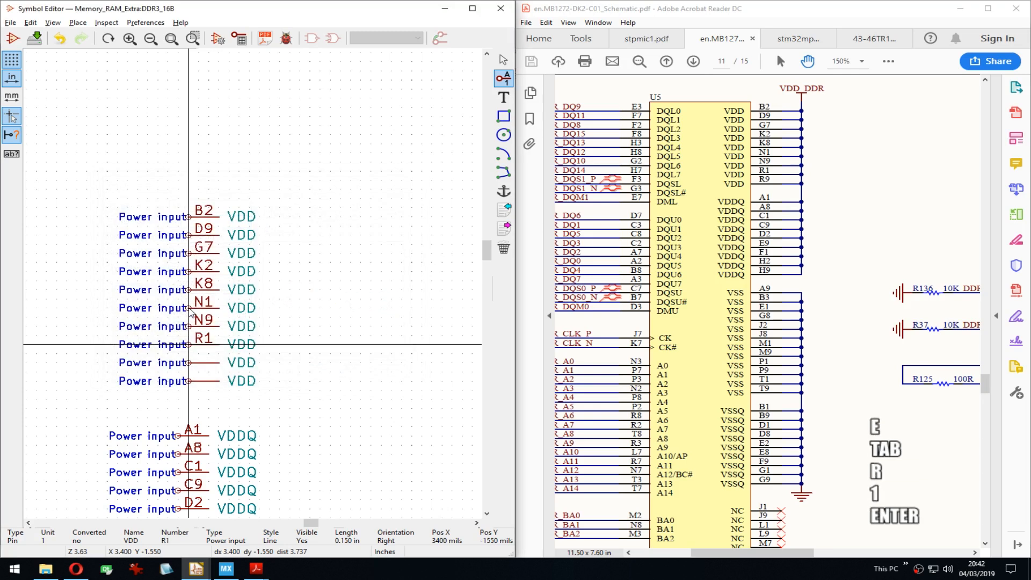
pyautogui.press('Down')
pyautogui.press('e')
pyautogui.press('Tab')
pyautogui.write('R')
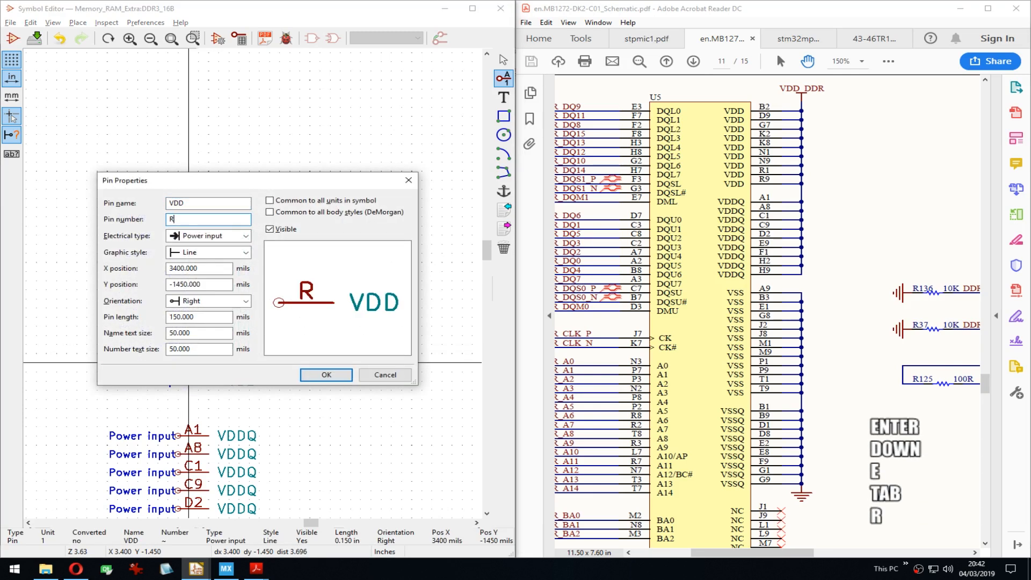
pyautogui.write('9')
pyautogui.press('Return')
# Step: Delete the leftover unnumbered VDD pin
pyautogui.press('Down')
pyautogui.press('Delete')
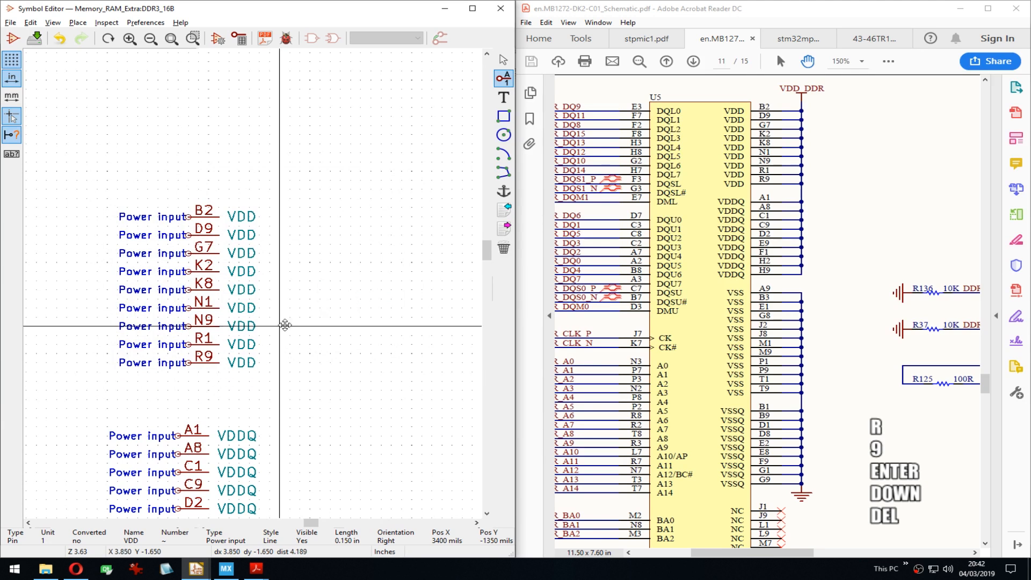
pyautogui.moveTo(180, 428); pyautogui.dragTo(187, 276, button='middle')
# Step: Move the five VDDQ pins as a block to just below pin R9
pyautogui.moveTo(187, 276); pyautogui.dragTo(244, 381)
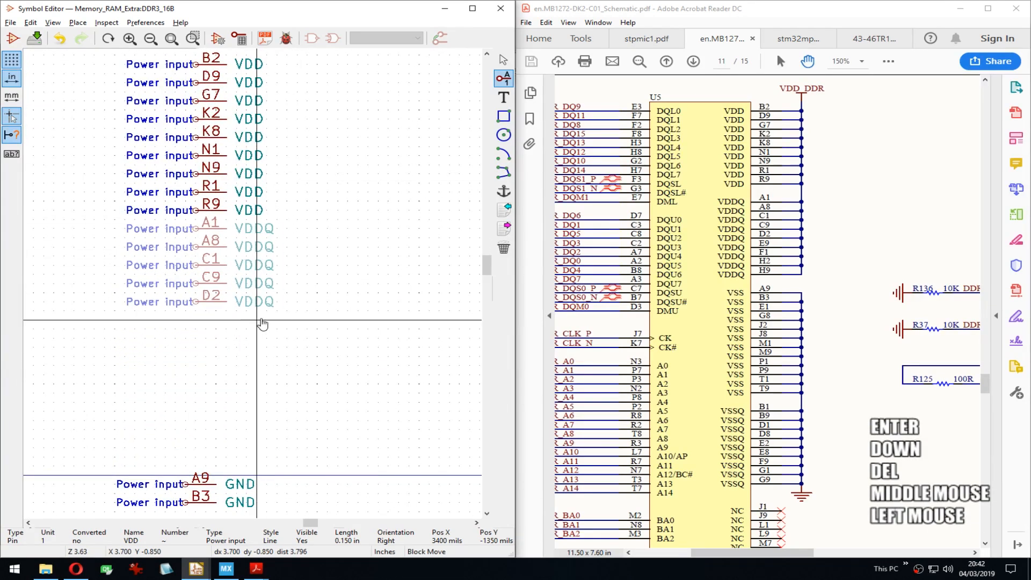
pyautogui.press('Down')
pyautogui.click(255, 306)
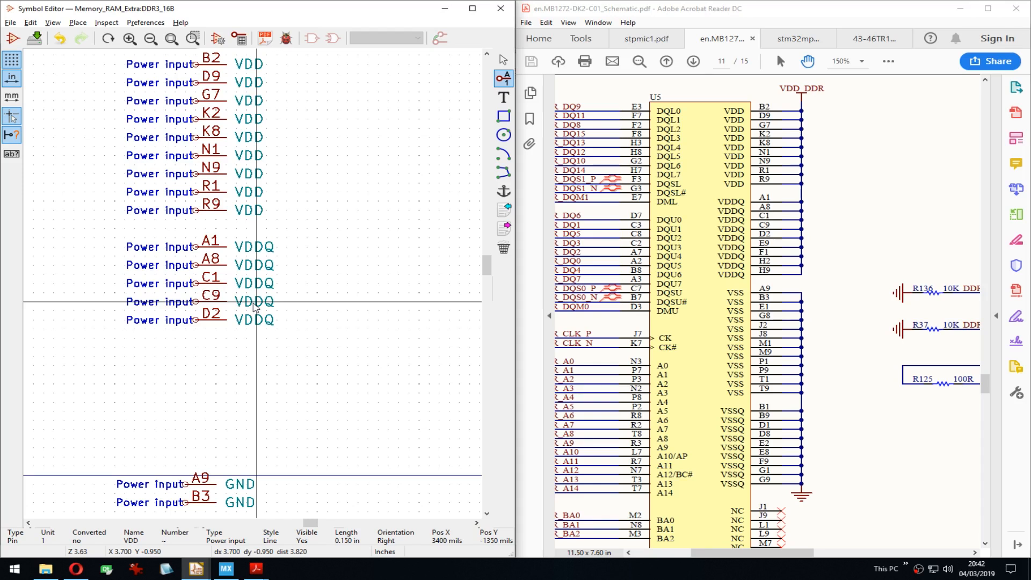
# Step: Start a new power input pin one row below D2, at X 3400, Y 750 mils
pyautogui.moveTo(294, 322); pyautogui.dragTo(308, 299, button='middle')
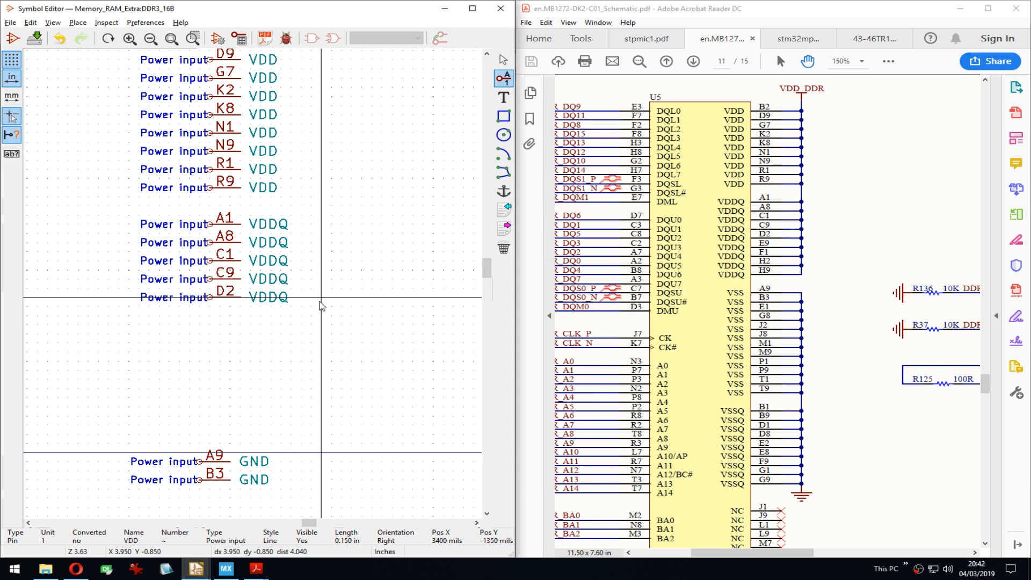
pyautogui.moveTo(232, 303); pyautogui.dragTo(219, 285, button='middle')
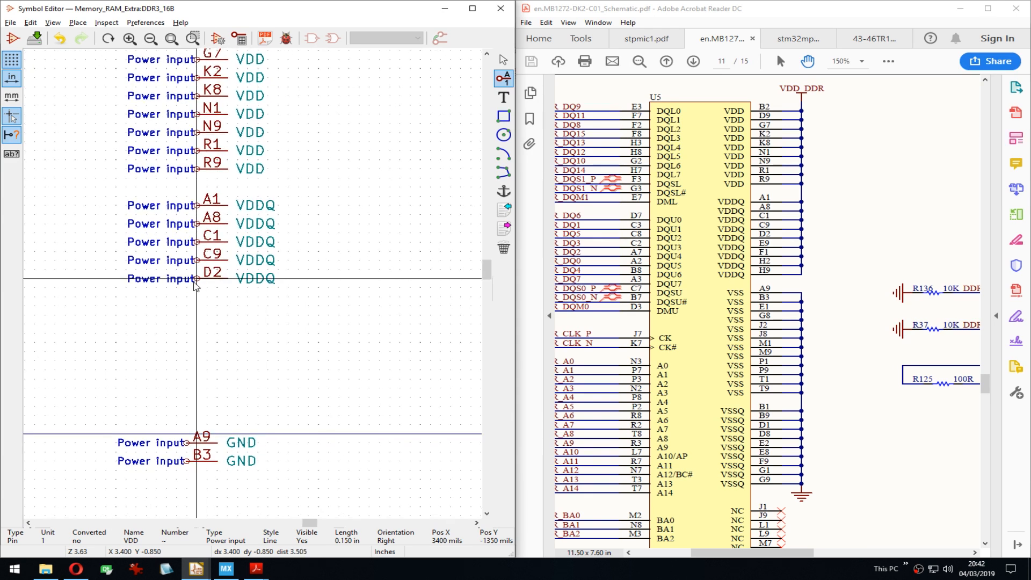
pyautogui.press('Down')
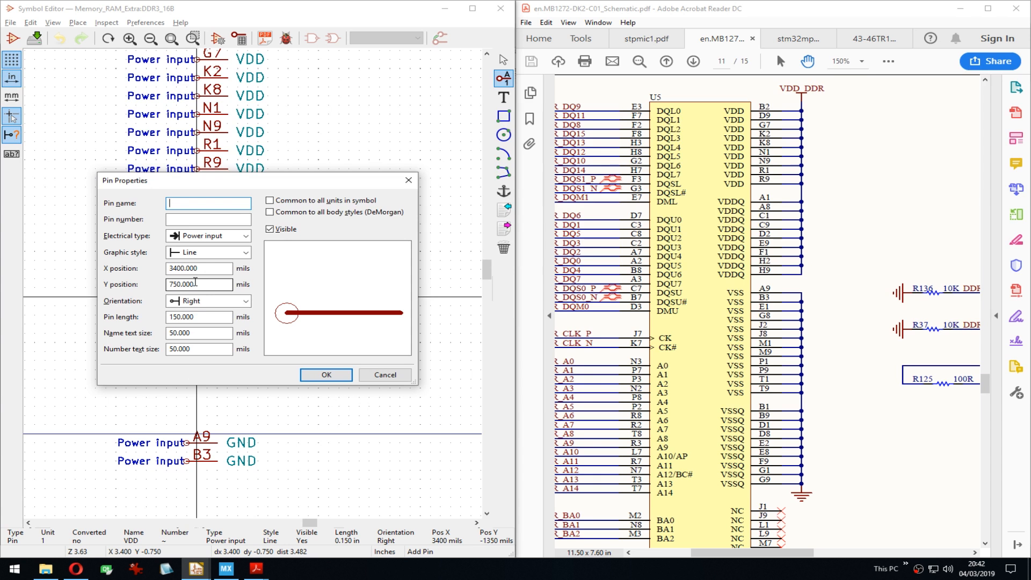
# Step: Name the new pin VDDQ, place it below D2, and repeat it in the rows below
pyautogui.write('vddq')
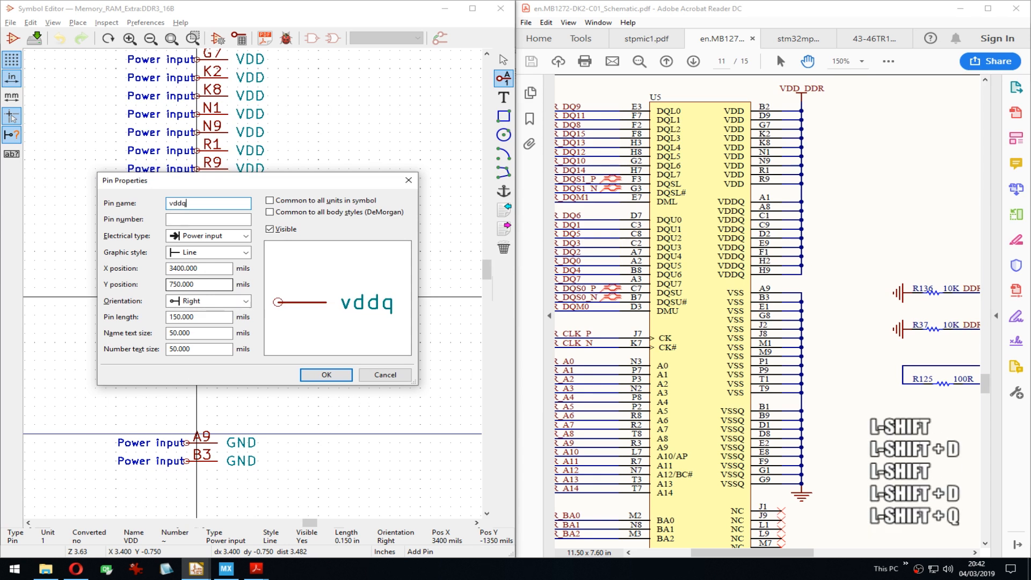
pyautogui.press('BackSpace')
pyautogui.press('BackSpace')
pyautogui.press('BackSpace')
pyautogui.press('BackSpace')
pyautogui.write('VDDQ')
pyautogui.press('Tab')
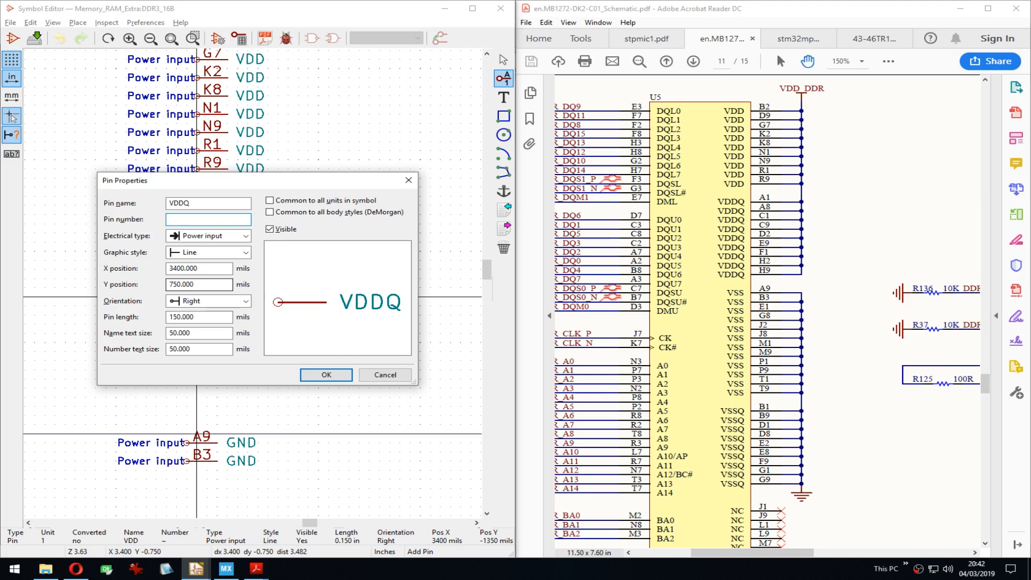
pyautogui.press('Return')
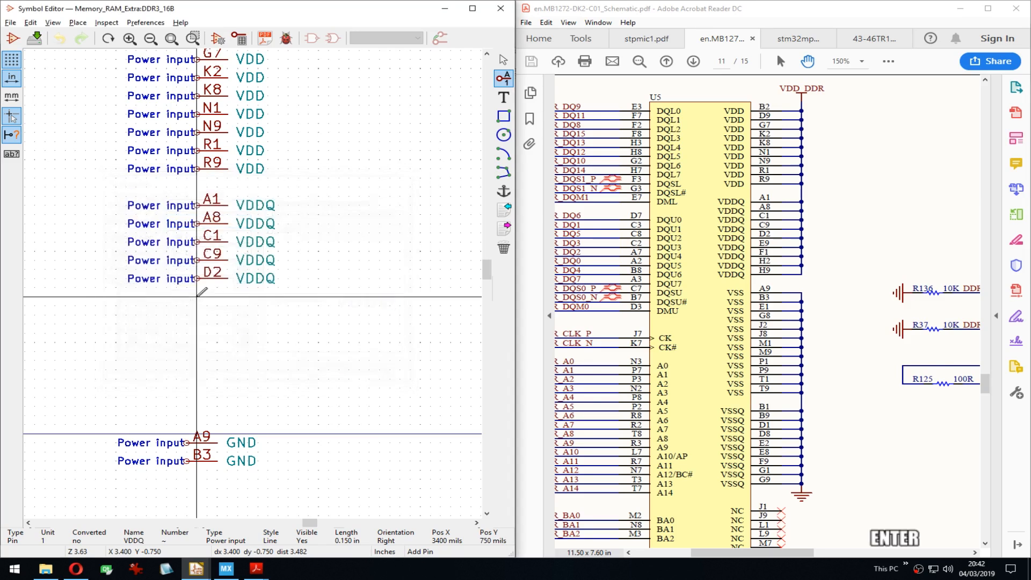
pyautogui.press('Down')
pyautogui.press('Up')
pyautogui.press('Return')
pyautogui.press('Insert')
pyautogui.press('Insert')
pyautogui.press('Insert')
pyautogui.press('Insert')
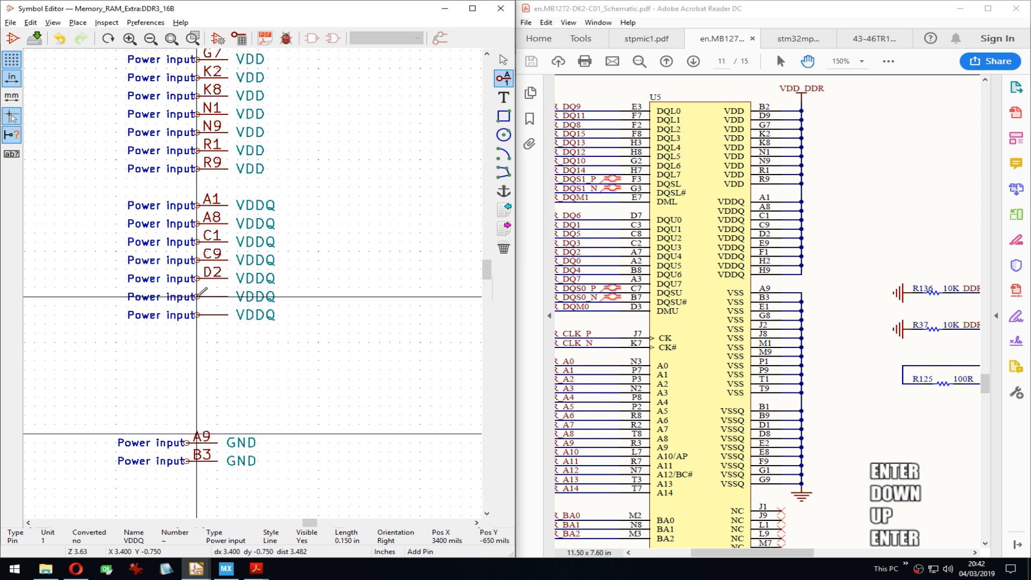
# Step: Number the first two new VDDQ pins E9 and F1
pyautogui.press('e')
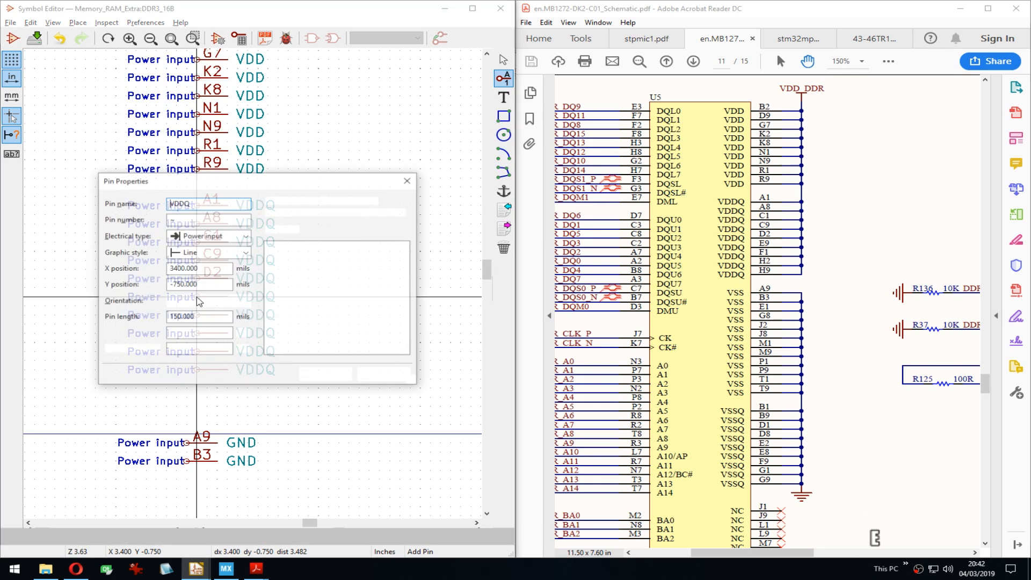
pyautogui.write('E9')
pyautogui.press('Return')
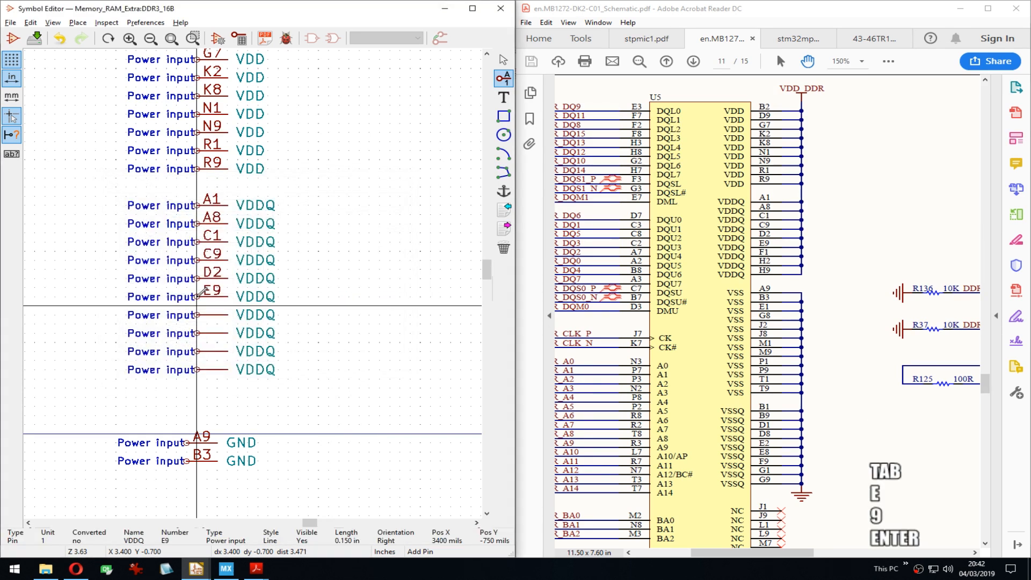
pyautogui.press('Down')
pyautogui.press('e')
pyautogui.press('Tab')
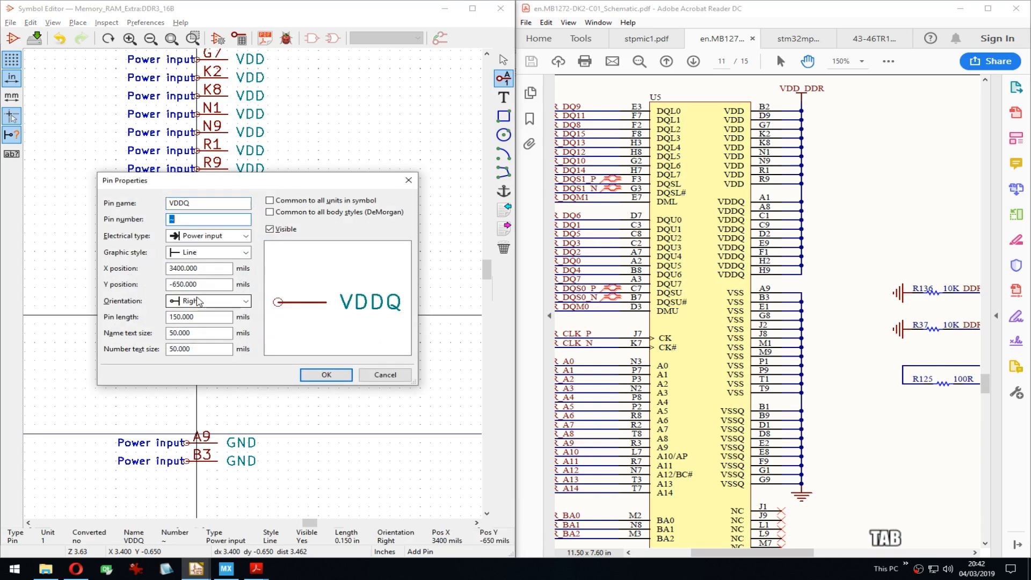
pyautogui.write('F1')
pyautogui.press('Return')
# Step: Number the next VDDQ pins H2 and H9 and delete the extra one
pyautogui.press('Down')
pyautogui.press('e')
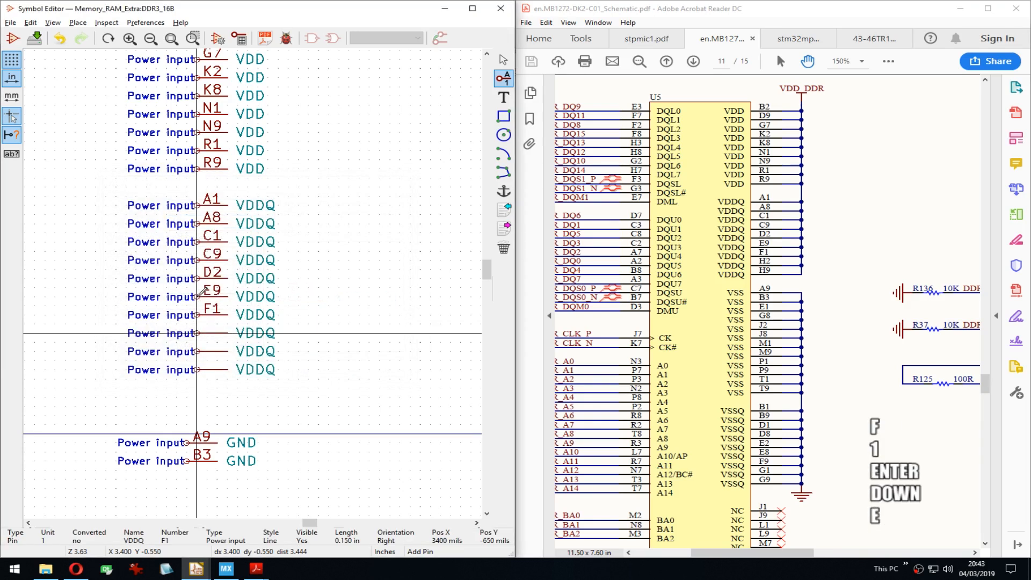
pyautogui.write('H2')
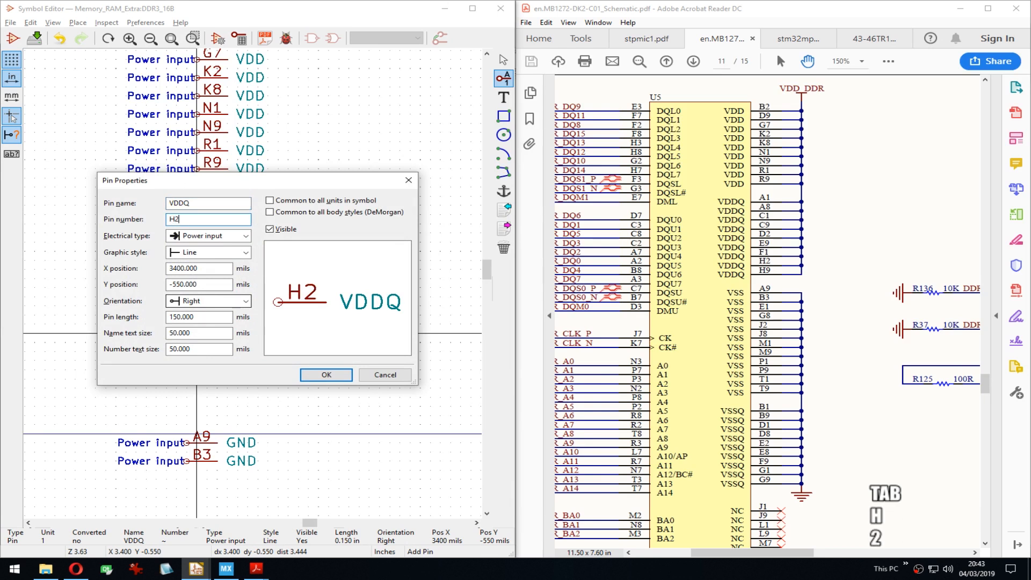
pyautogui.press('Return')
pyautogui.press('Down')
pyautogui.press('e')
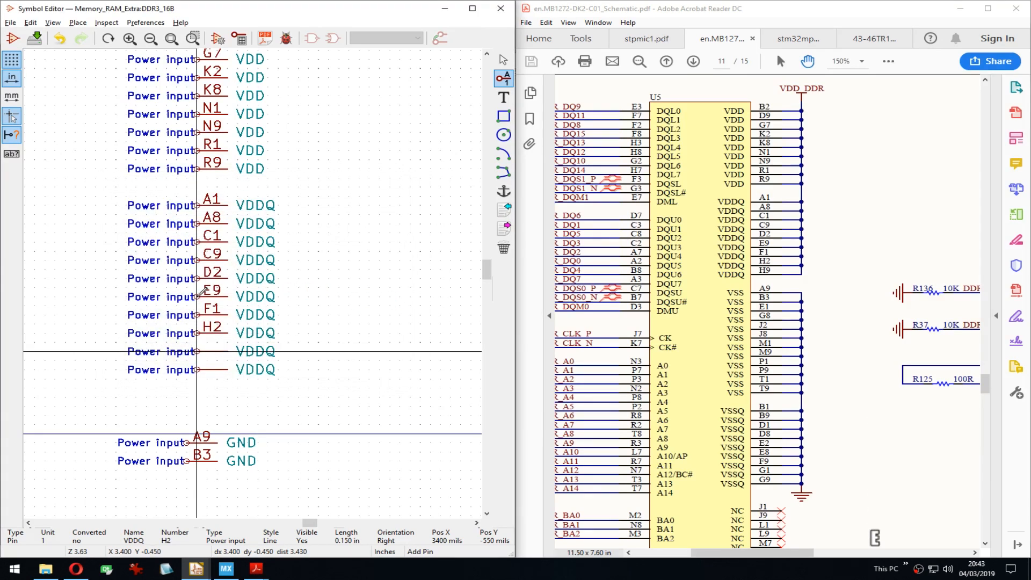
pyautogui.press('Tab')
pyautogui.write('H9')
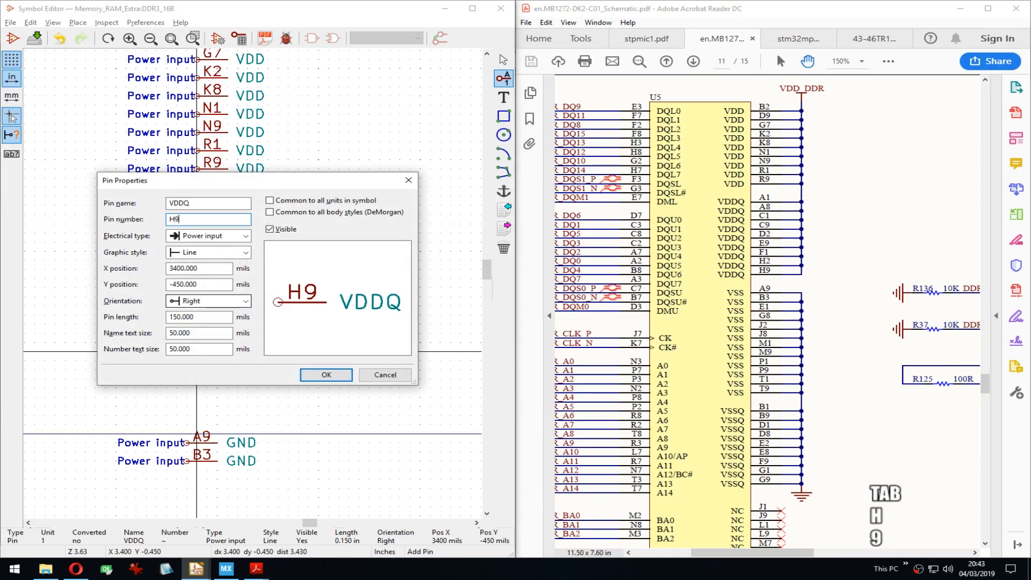
pyautogui.press('Return')
pyautogui.press('Down')
pyautogui.press('Delete')
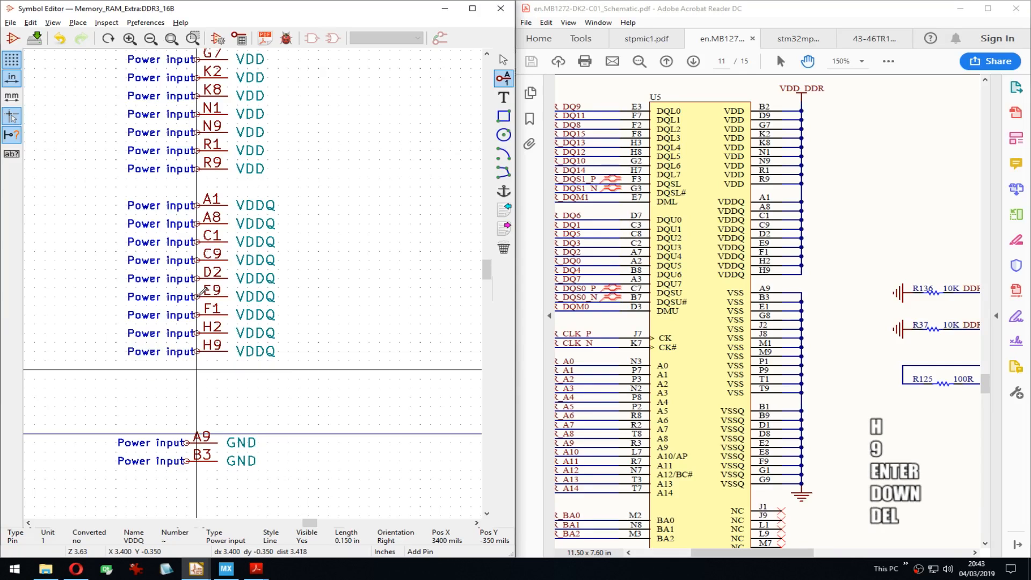
# Step: Move the GND pins A9 and B3 as a block to sit just below the VDDQ pins
pyautogui.moveTo(287, 409); pyautogui.dragTo(304, 283, button='middle')
pyautogui.moveTo(202, 301); pyautogui.dragTo(235, 343)
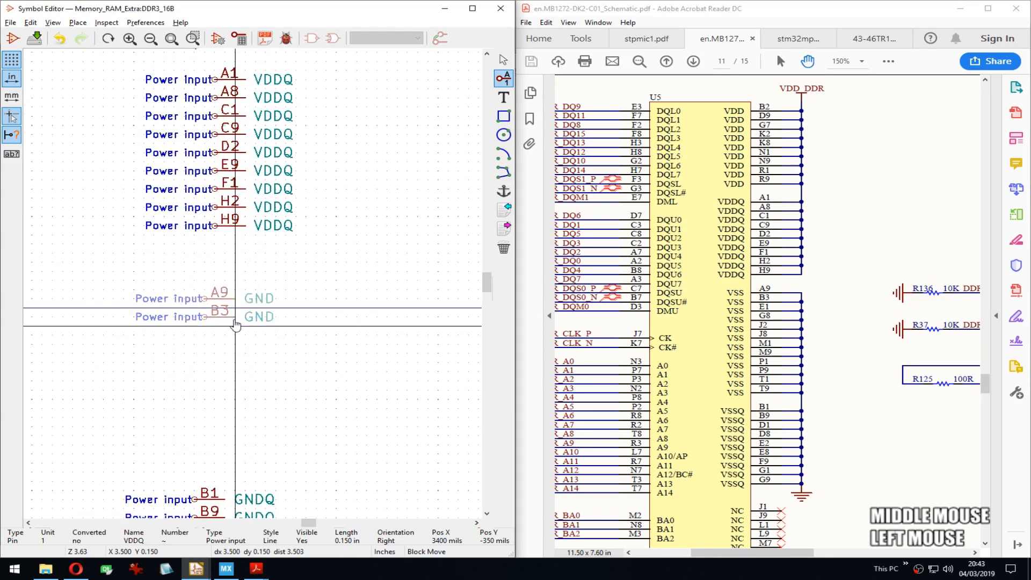
pyautogui.press('Down')
pyautogui.press('Down')
pyautogui.press('Down')
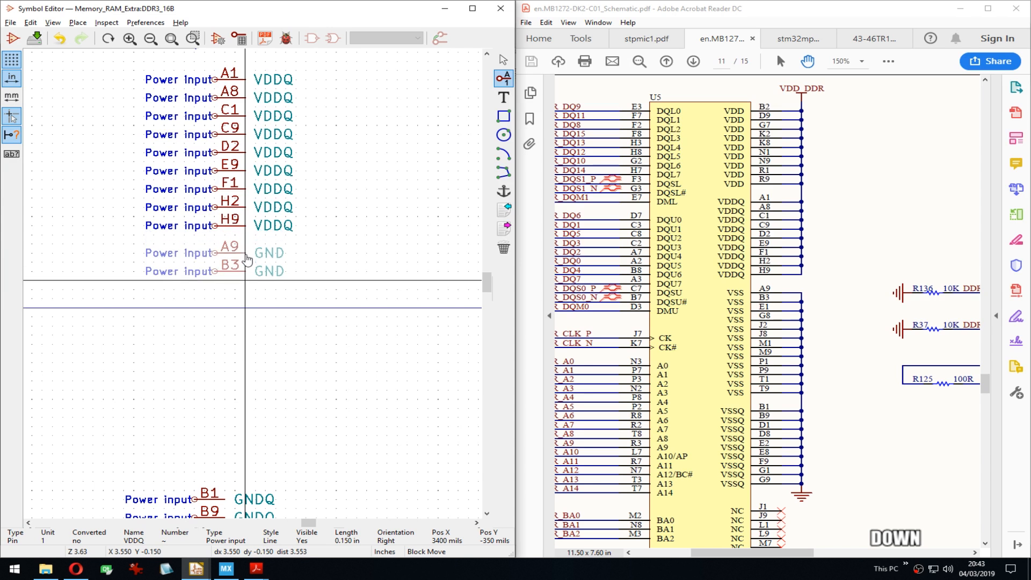
pyautogui.press('Down')
pyautogui.click(247, 270)
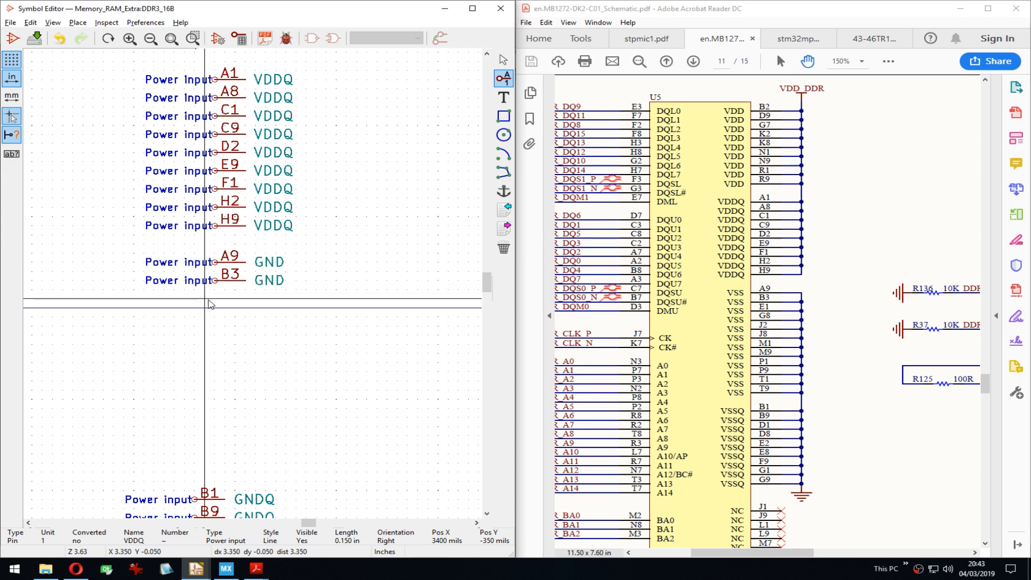
# Step: Add a new pin named GND below B3 and repeat it to create more GND pins
pyautogui.click(216, 303)
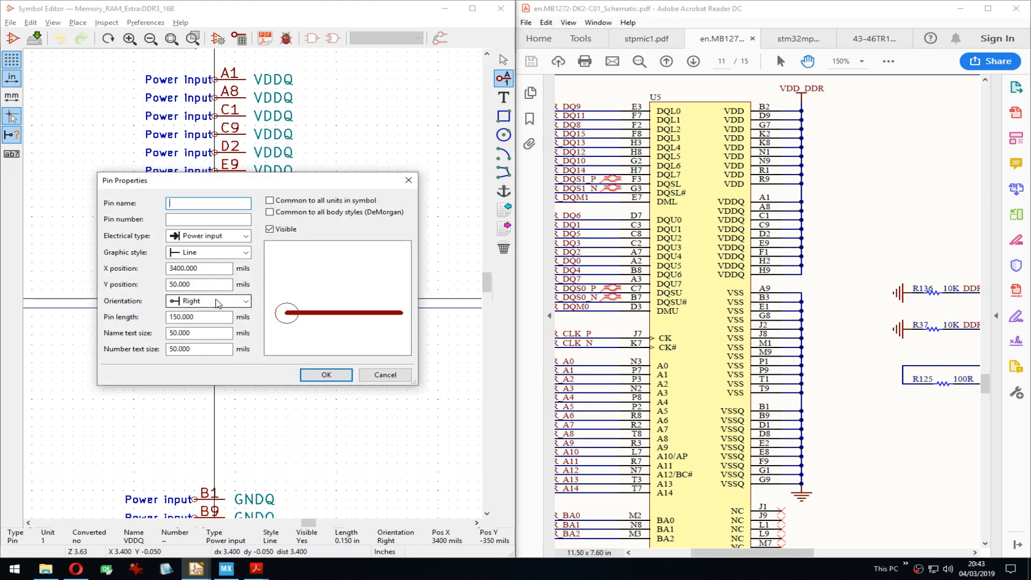
pyautogui.write('gnd')
pyautogui.press('BackSpace')
pyautogui.press('BackSpace')
pyautogui.press('BackSpace')
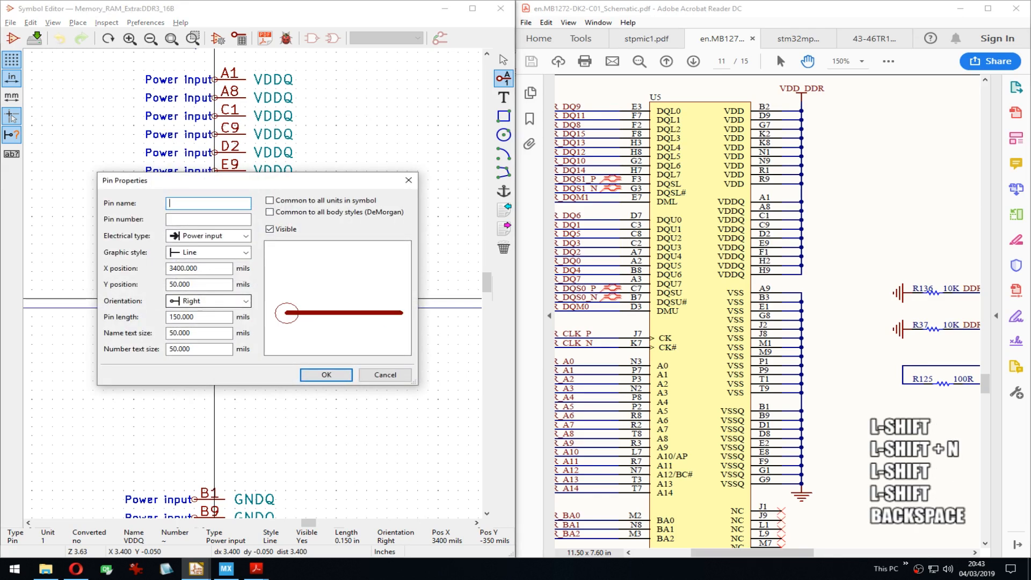
pyautogui.write('GND')
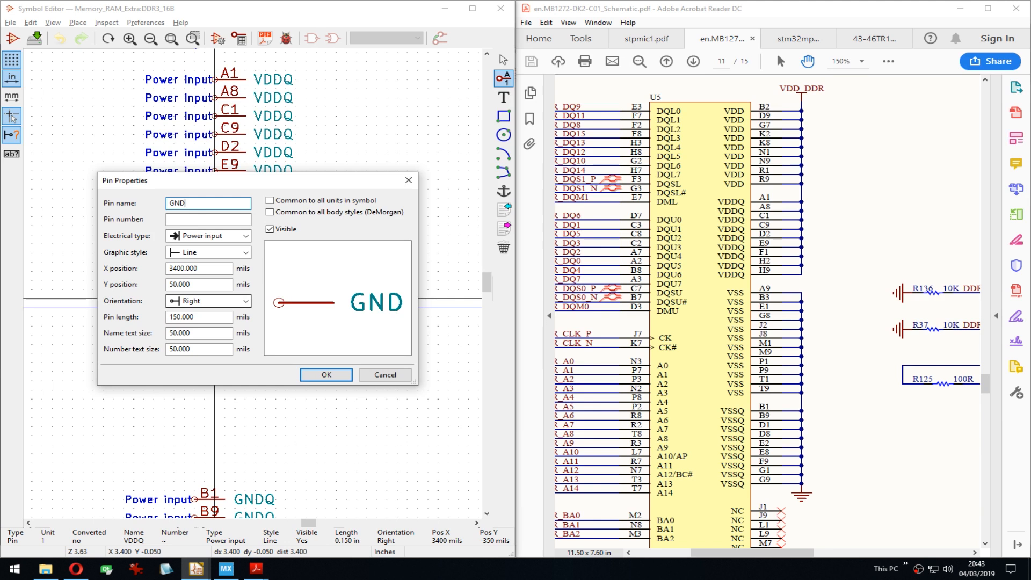
pyautogui.press('Return')
pyautogui.press('Insert')
pyautogui.press('Insert')
pyautogui.press('Insert')
pyautogui.press('Insert')
pyautogui.press('Insert')
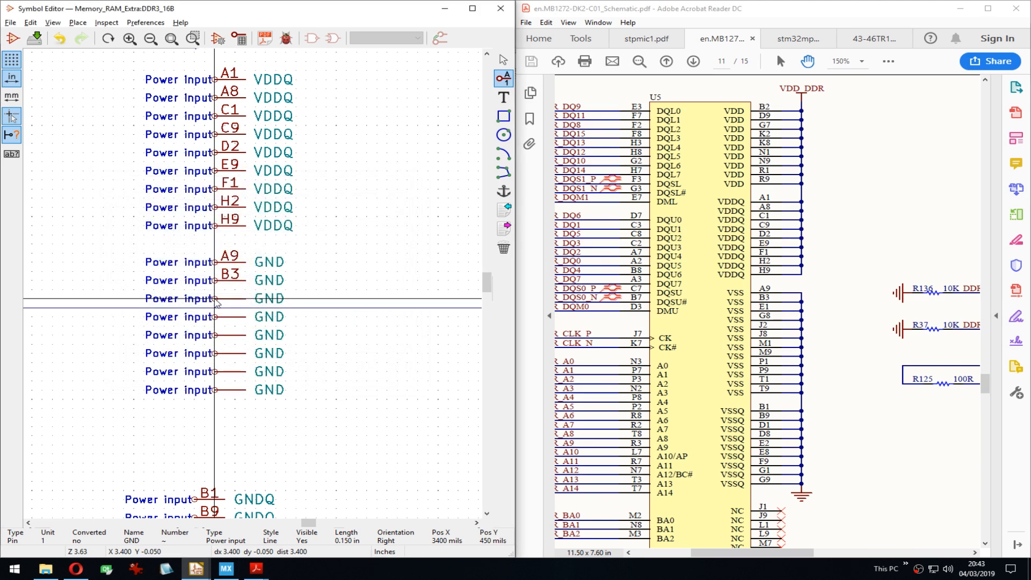
# Step: Open Pin Properties for the first unnumbered GND pin below B3 (X 3400, Y -50 mils)
pyautogui.doubleClick(216, 301)
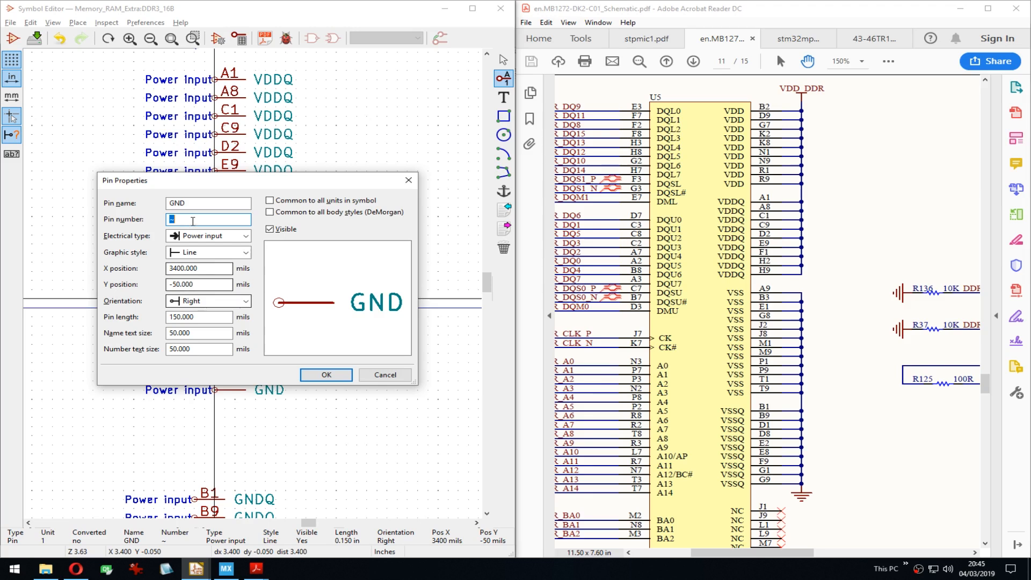
# Step: Number the first unnumbered GND pin below B3 as E1
pyautogui.moveTo(202, 188); pyautogui.dragTo(211, 322)
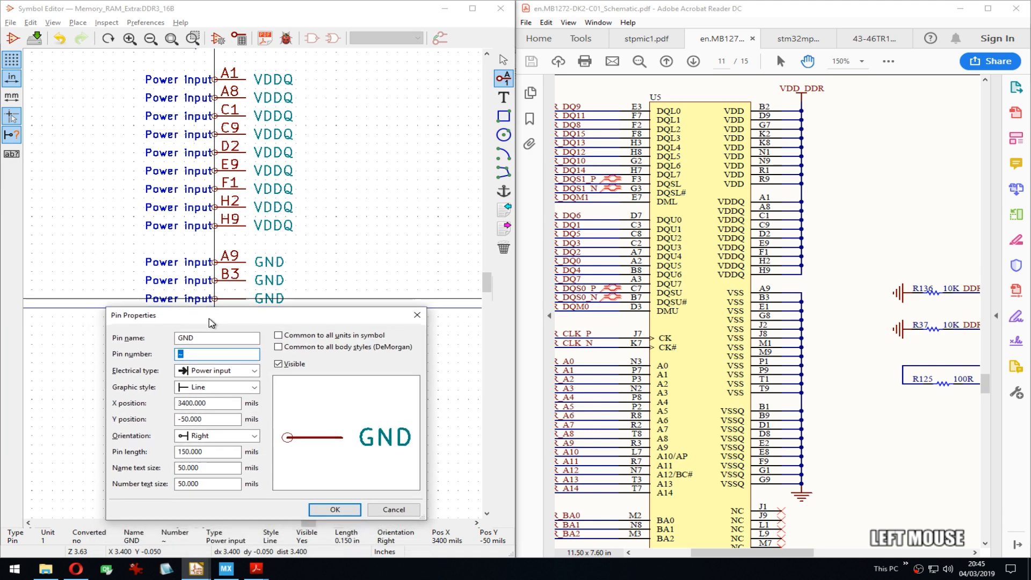
pyautogui.write('e1')
pyautogui.press('BackSpace')
pyautogui.press('BackSpace')
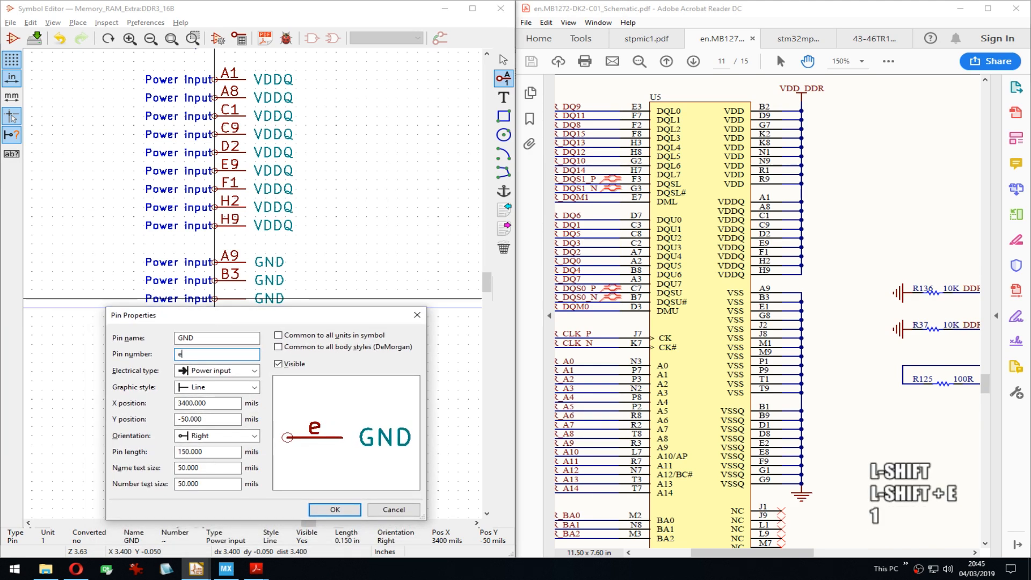
pyautogui.write('E1')
pyautogui.press('Return')
pyautogui.press('Down')
pyautogui.press('Up')
pyautogui.press('Right')
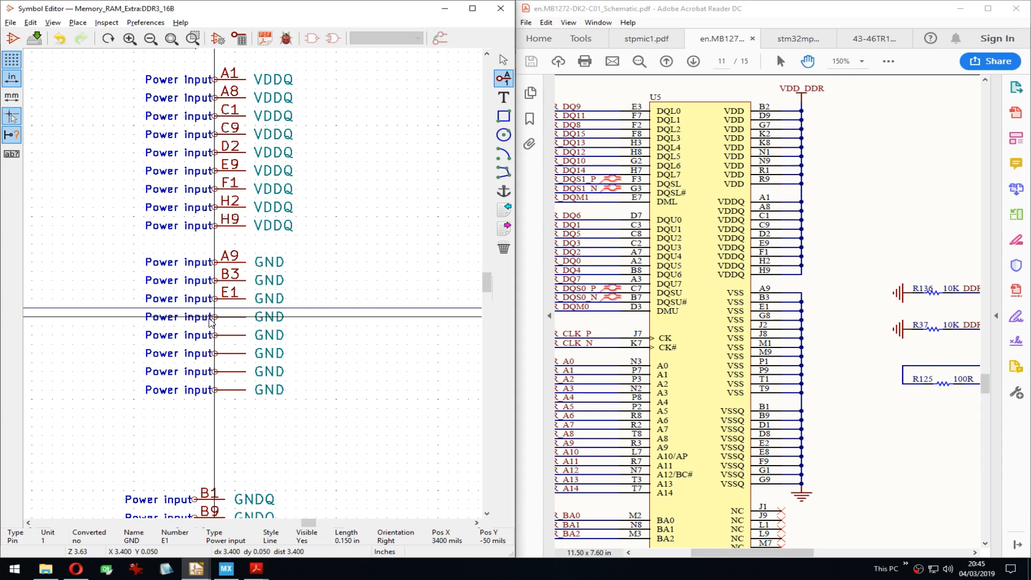
# Step: Number the next two GND pins G8 and J2
pyautogui.press('e')
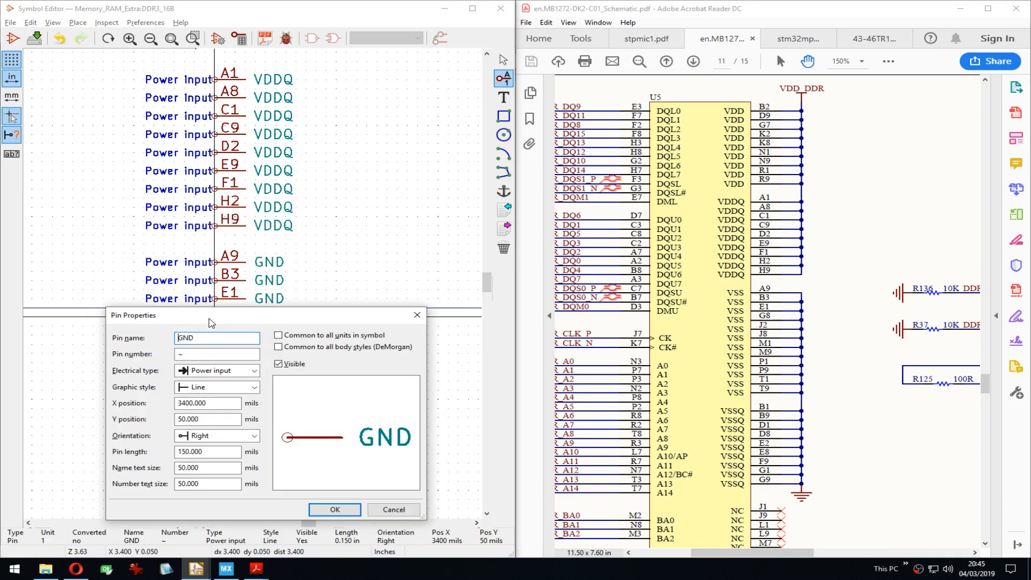
pyautogui.press('Tab')
pyautogui.write('G8')
pyautogui.press('Return')
pyautogui.press('Down')
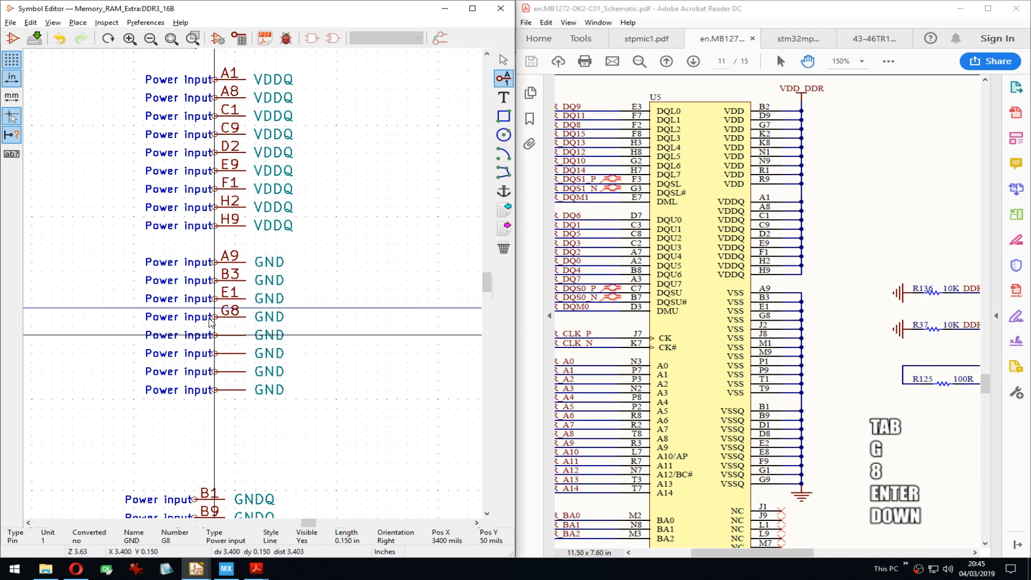
pyautogui.press('e')
pyautogui.press('Tab')
pyautogui.write('J2')
pyautogui.press('Return')
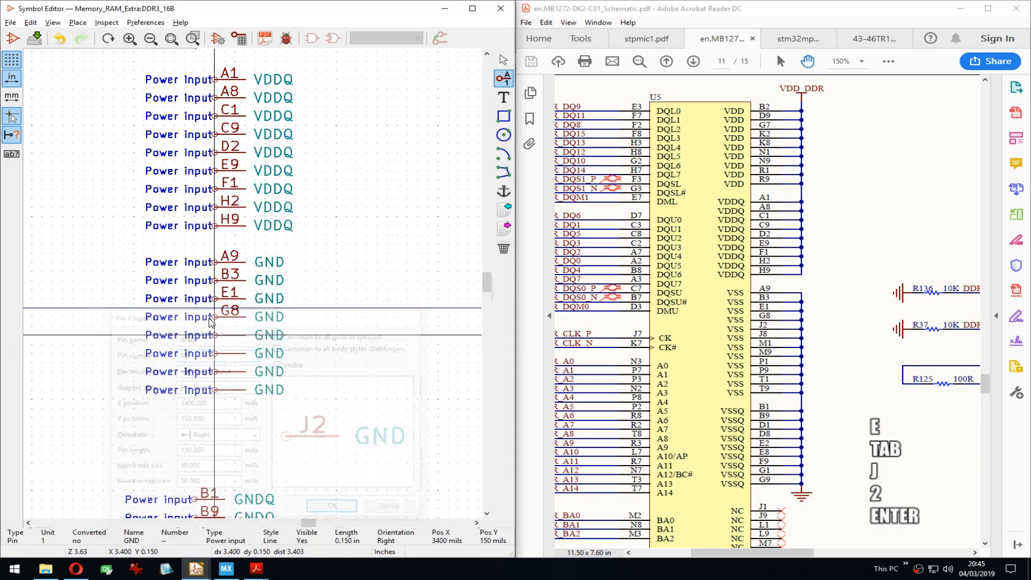
pyautogui.press('Down')
pyautogui.press('Down')
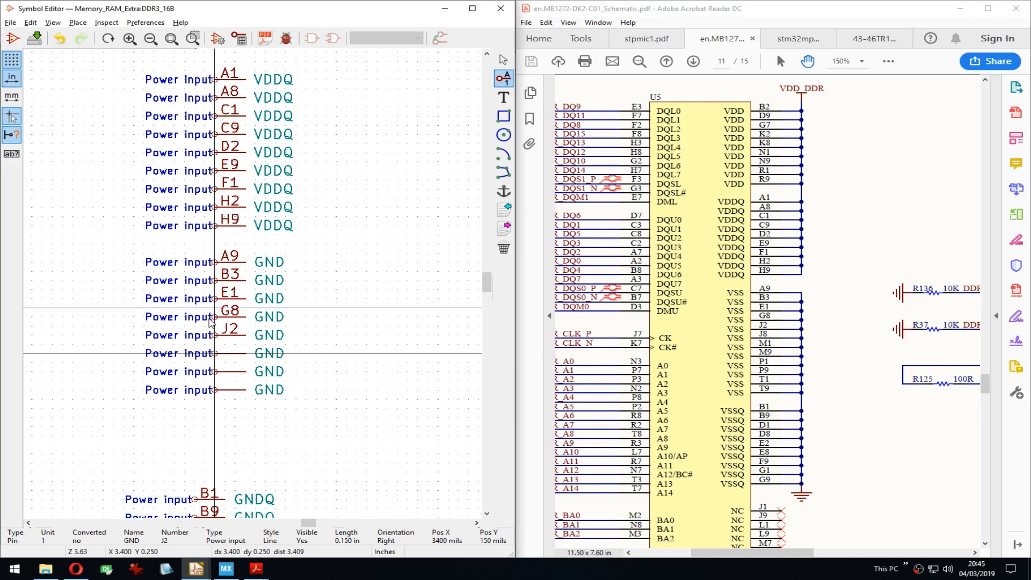
# Step: Number the following GND pin J8 and open the next pin's number field
pyautogui.press('e')
pyautogui.press('Tab')
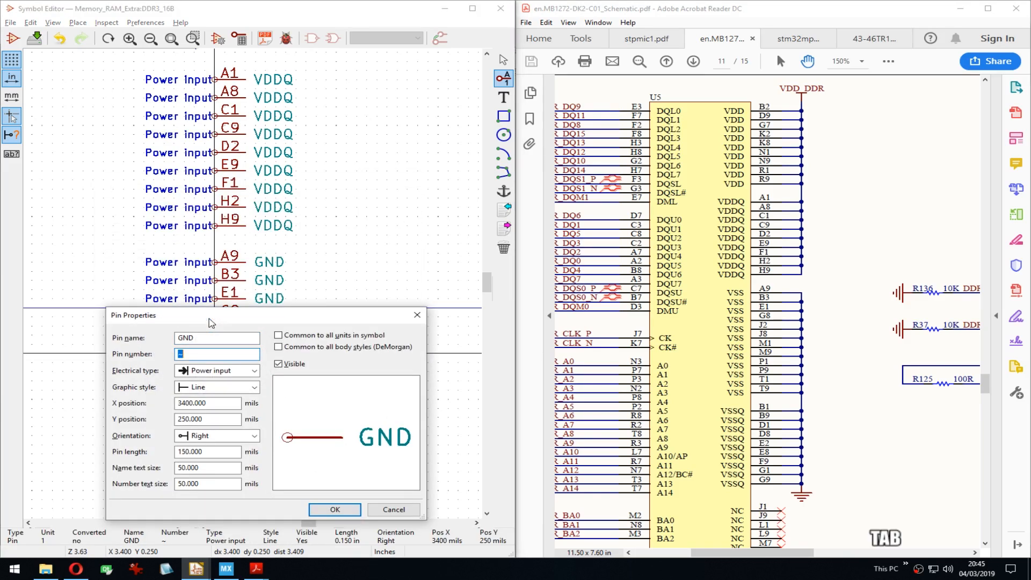
pyautogui.write('J8')
pyautogui.press('Return')
pyautogui.press('Down')
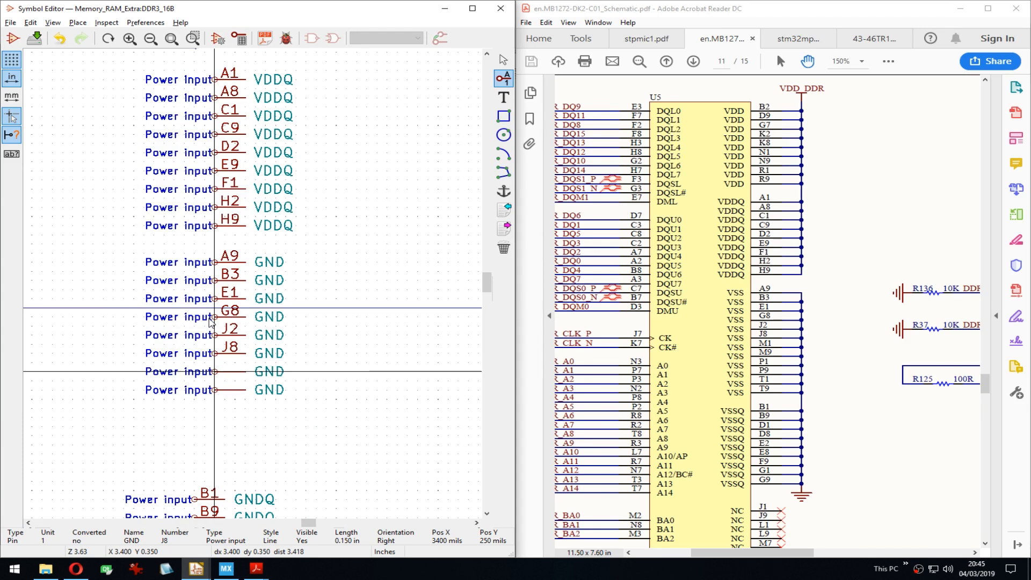
pyautogui.press('e')
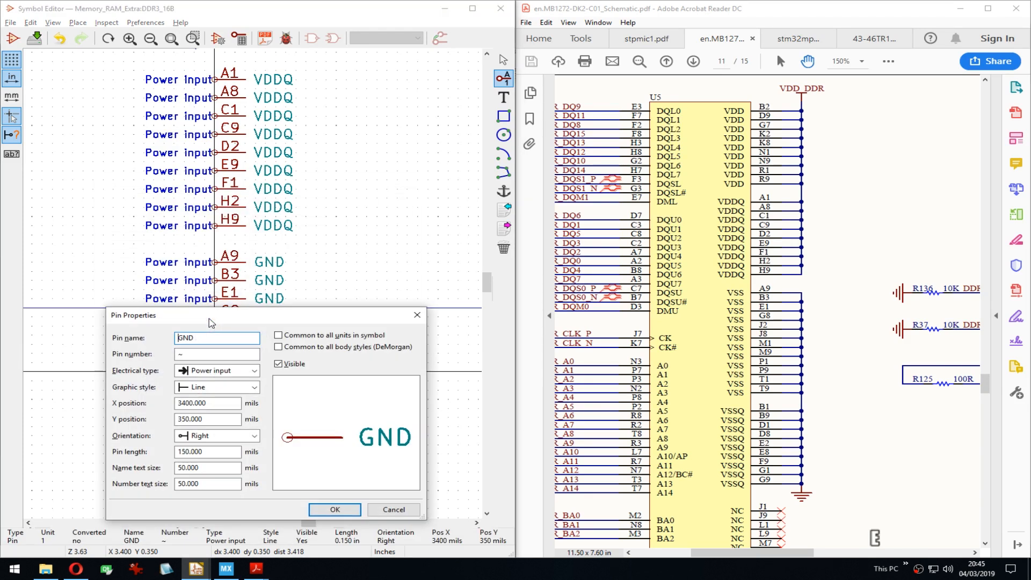
pyautogui.press('Tab')
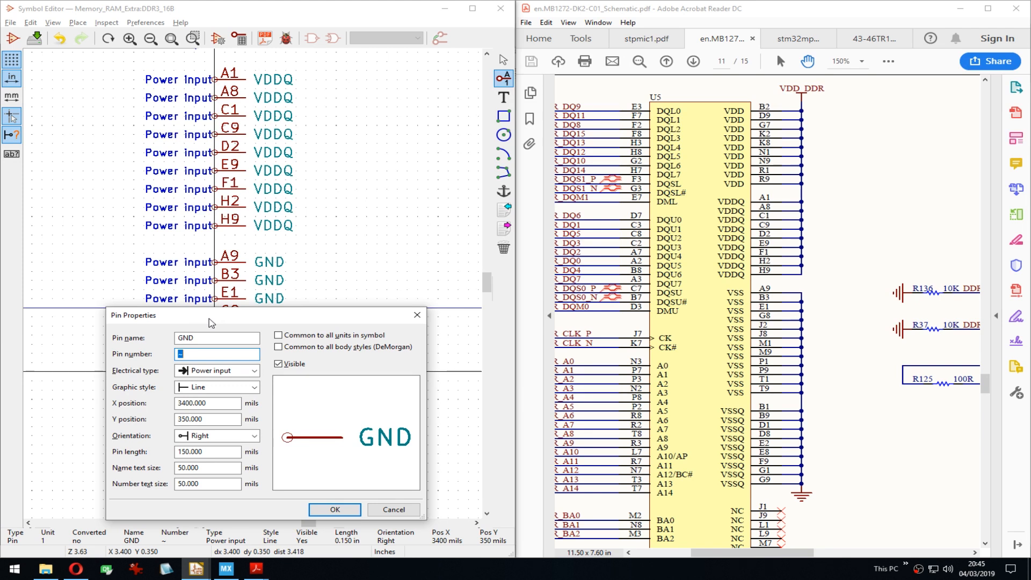
# Step: Number the next two GND pins M1 and M9
pyautogui.moveTo(210, 322); pyautogui.dragTo(227, 94)
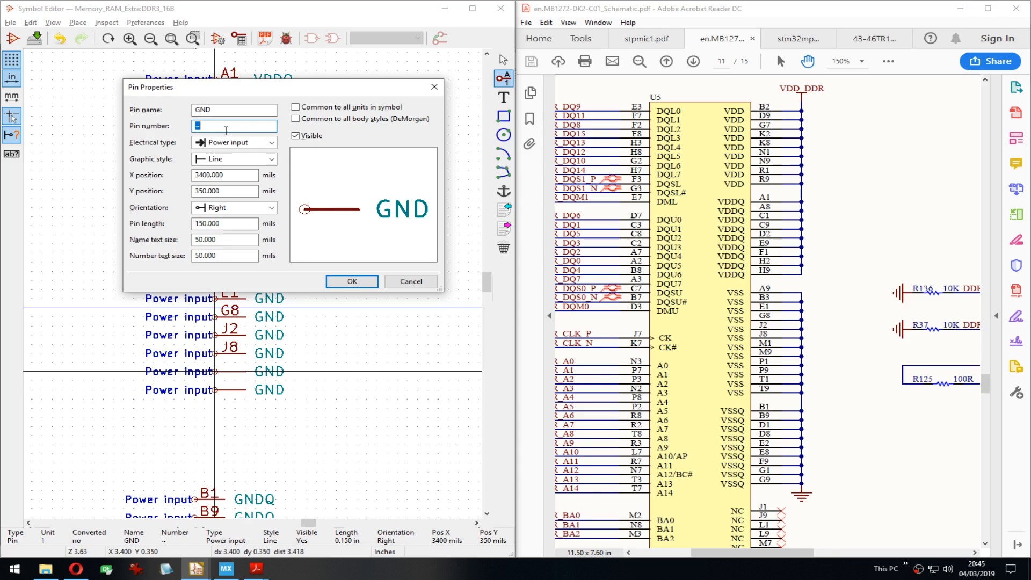
pyautogui.write('M1')
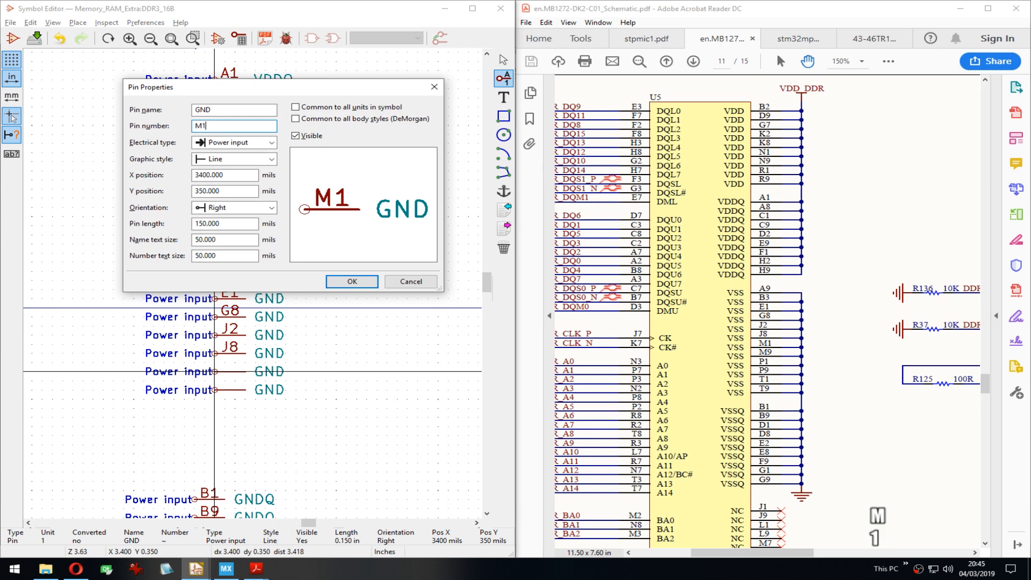
pyautogui.press('Return')
pyautogui.press('Down')
pyautogui.write('e')
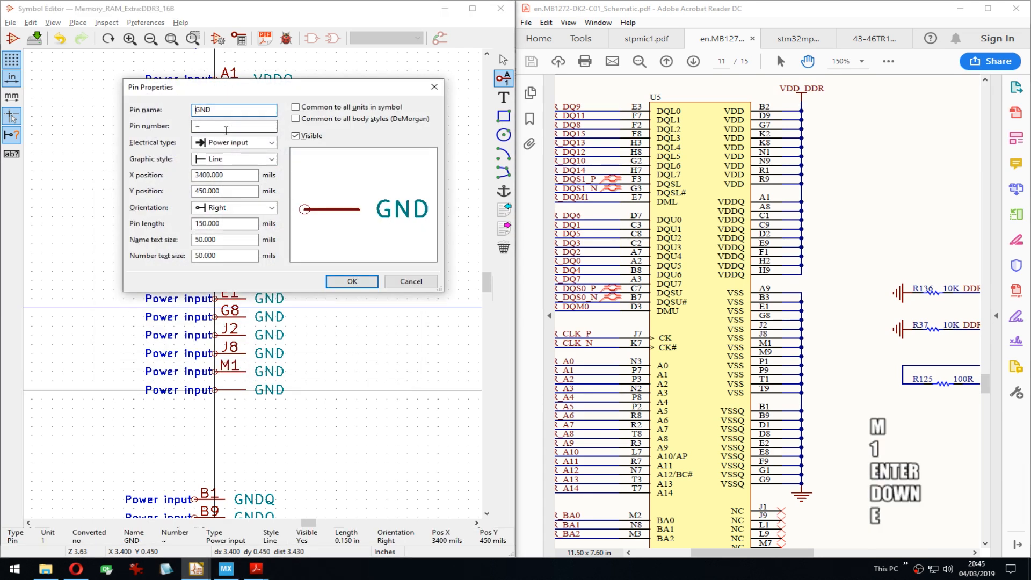
pyautogui.write('M')
pyautogui.press('BackSpace')
pyautogui.press('Tab')
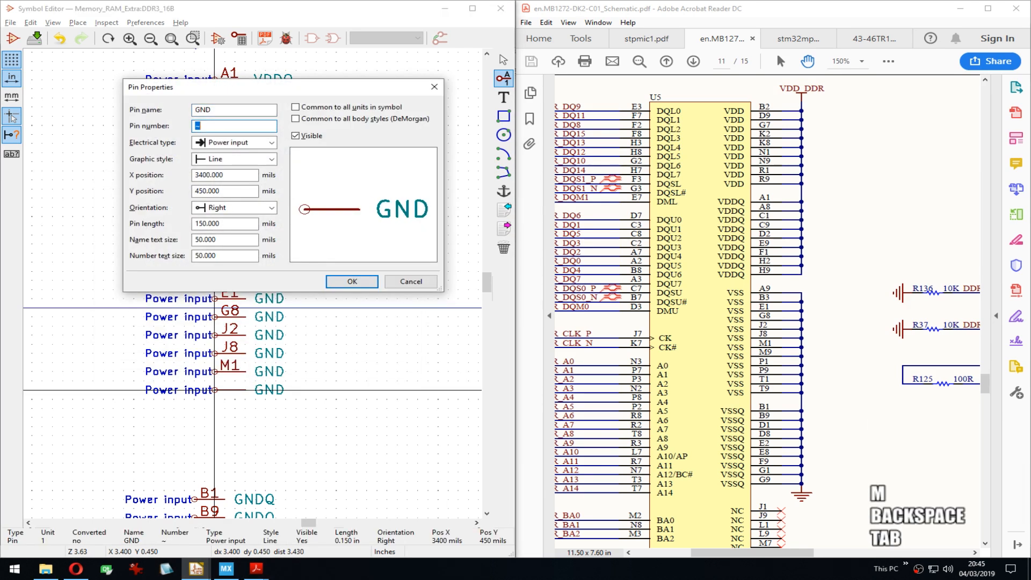
pyautogui.write('M9')
pyautogui.press('Return')
# Step: Add three more GND pins below, auto-numbered M10, M11 and M12
pyautogui.press('Insert')
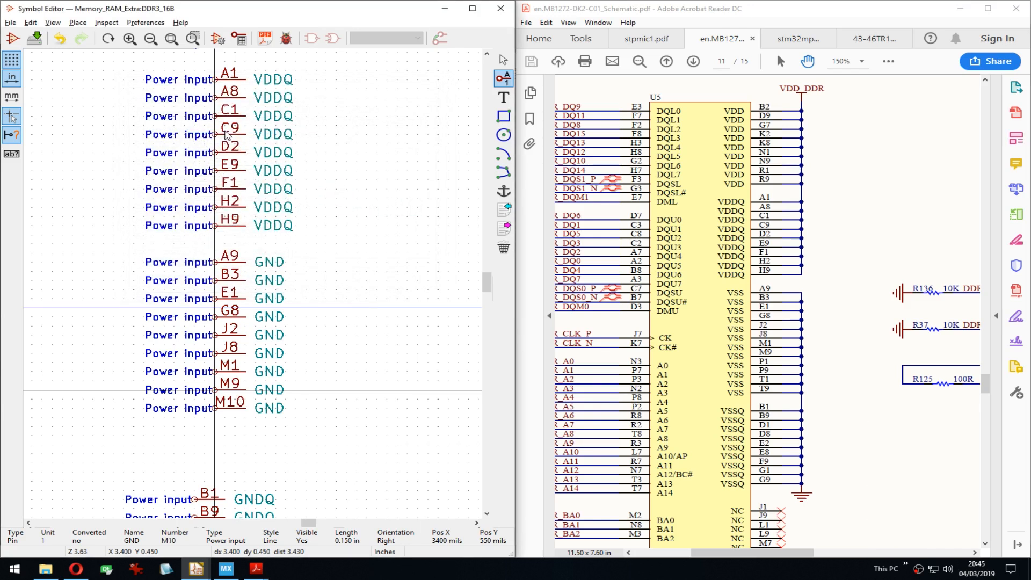
pyautogui.press('Insert')
pyautogui.press('Insert')
pyautogui.press('Down')
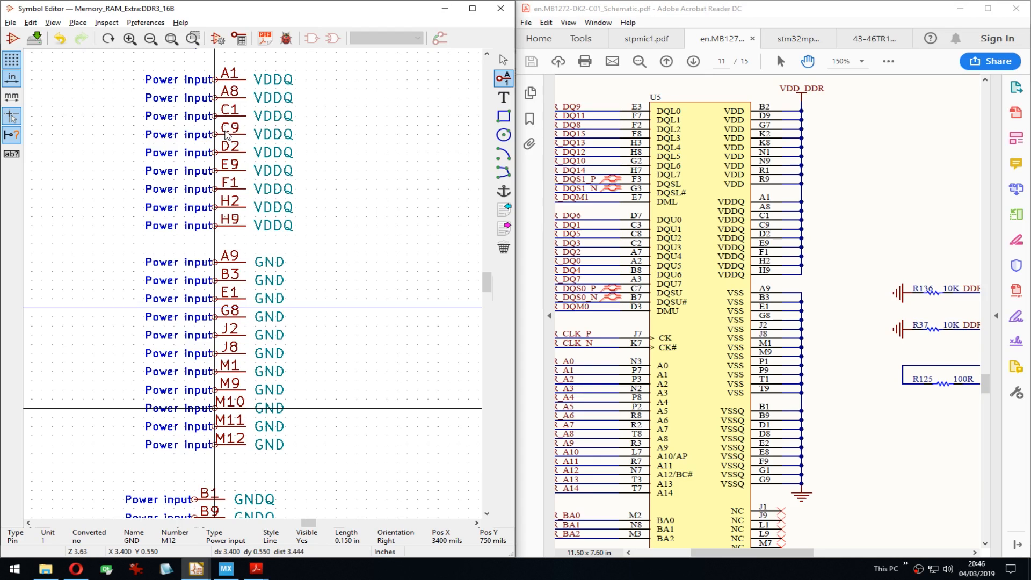
# Step: Renumber GND pin M10 to P1
pyautogui.press('e')
pyautogui.press('Tab')
pyautogui.write('P1')
pyautogui.press('Return')
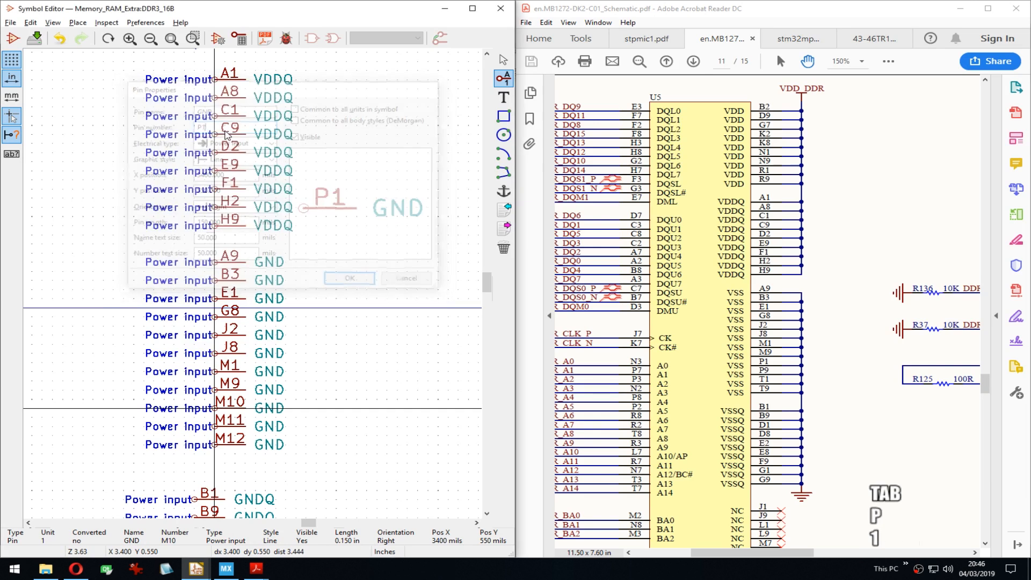
pyautogui.press('Down')
# Step: Renumber GND pin M11 to P9, correcting the mistyped number
pyautogui.press('e')
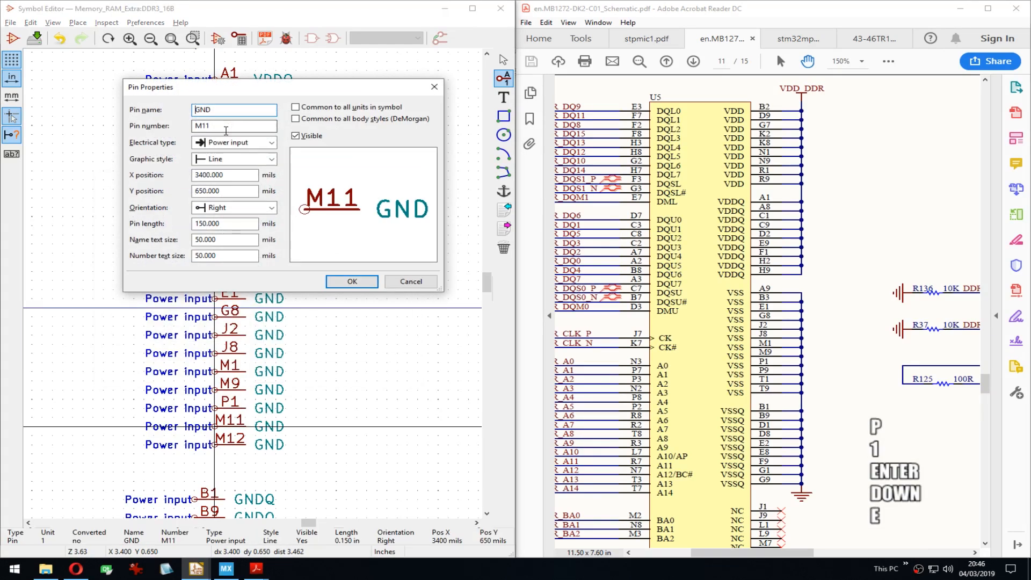
pyautogui.press('Tab')
pyautogui.write('P9\\')
pyautogui.press('Return')
pyautogui.press('e')
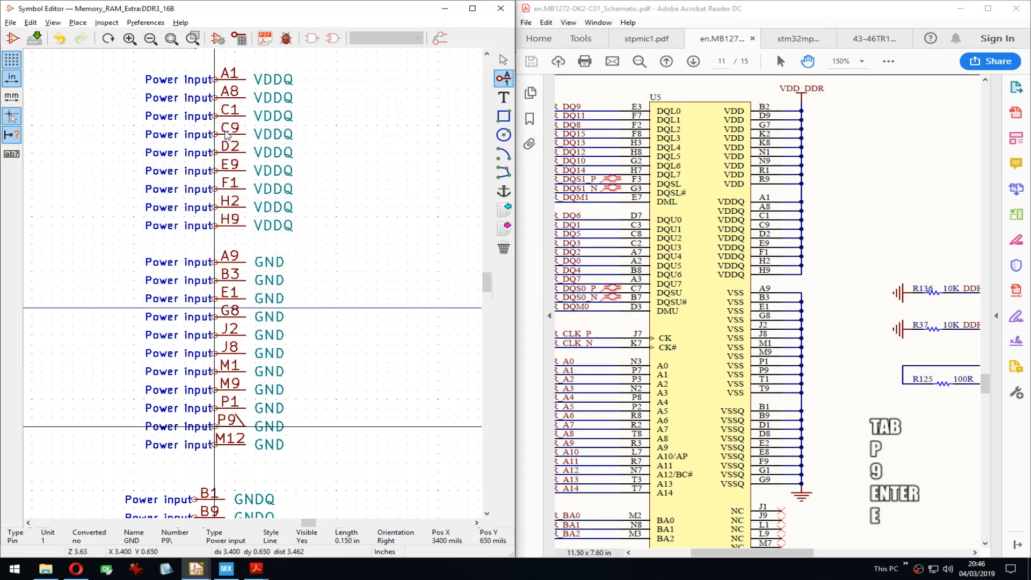
pyautogui.press('End')
pyautogui.press('BackSpace')
pyautogui.write('d')
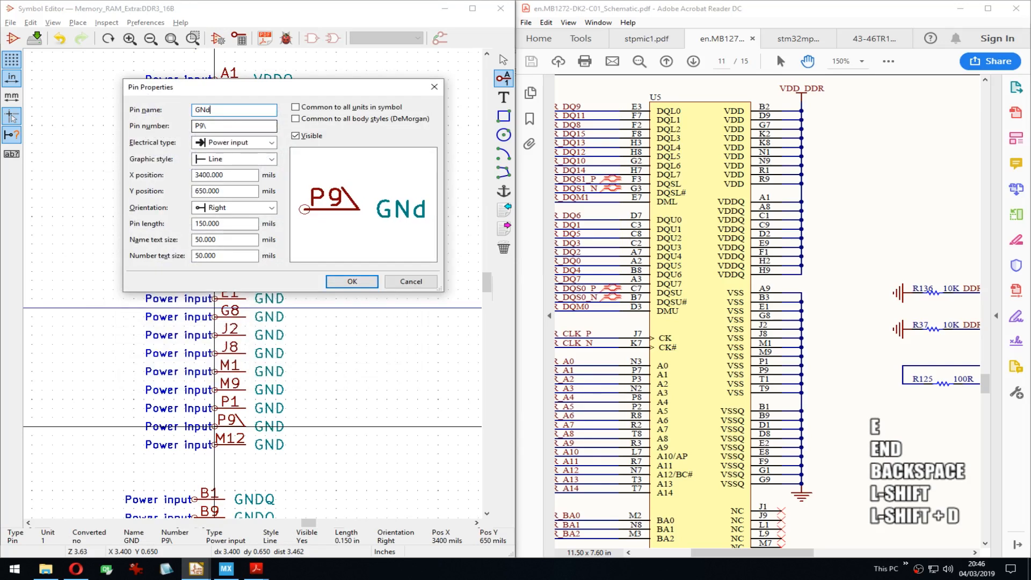
pyautogui.press('Tab')
pyautogui.press('Right')
pyautogui.press('BackSpace')
pyautogui.press('Return')
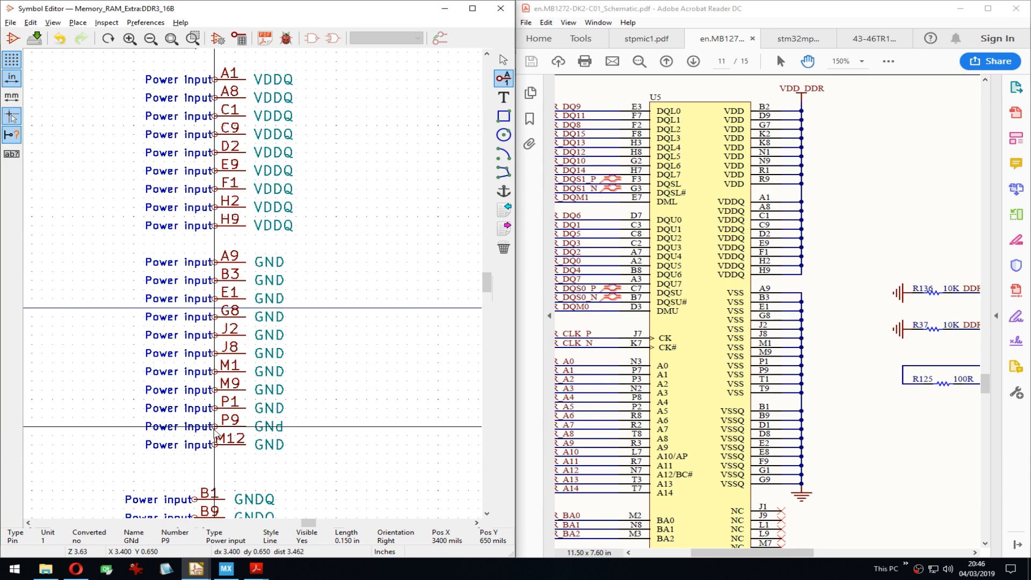
# Step: Restore pin P9's name to uppercase GND
pyautogui.press('e')
pyautogui.press('End')
pyautogui.press('BackSpace')
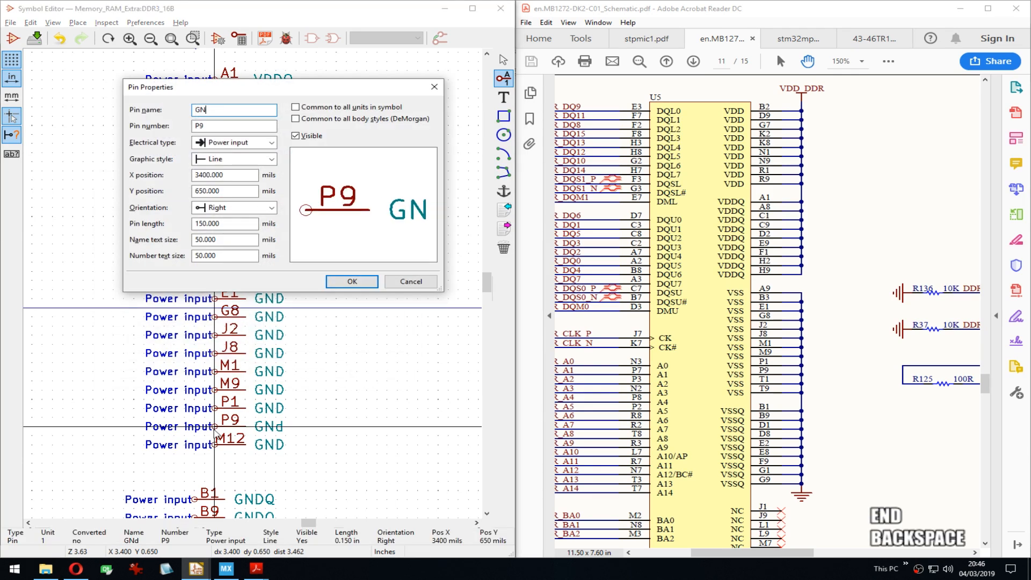
pyautogui.write('d')
pyautogui.press('BackSpace')
pyautogui.write('D')
pyautogui.press('Return')
pyautogui.press('Down')
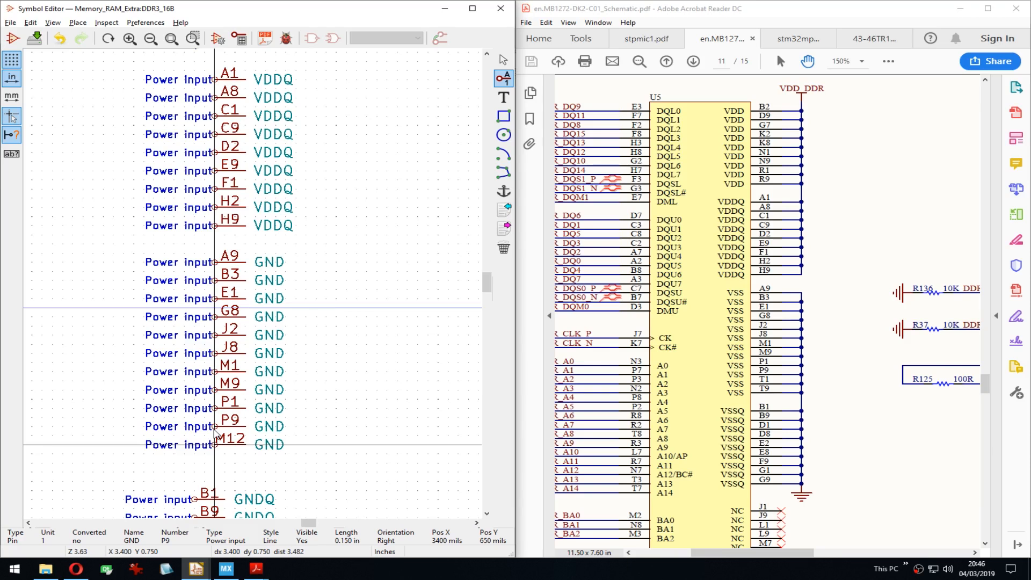
# Step: Renumber pin M12 to T1, then add one more GND pin numbered T9
pyautogui.press('e')
pyautogui.press('Tab')
pyautogui.write('T1')
pyautogui.press('Return')
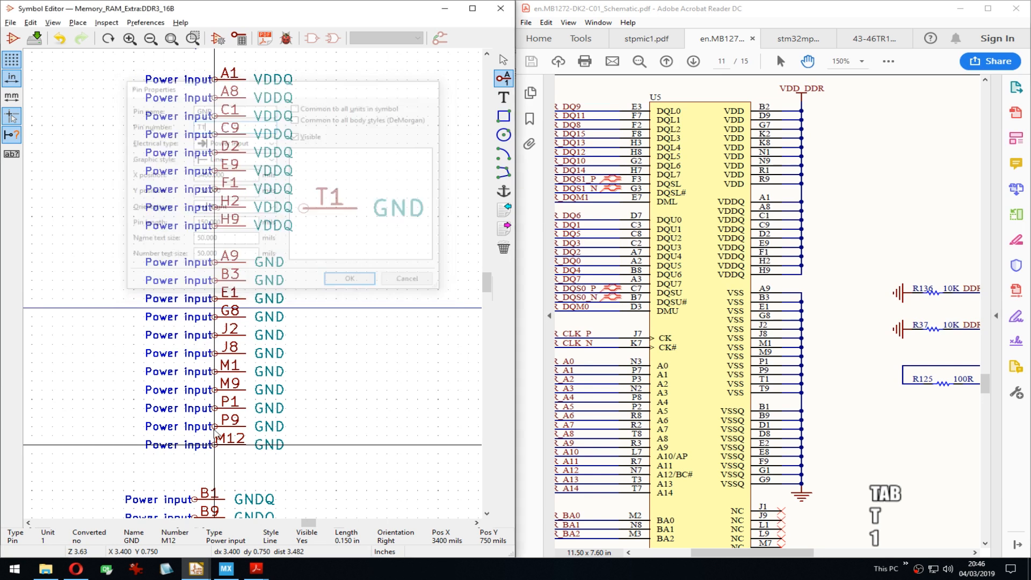
pyautogui.press('Insert')
pyautogui.press('Down')
pyautogui.press('e')
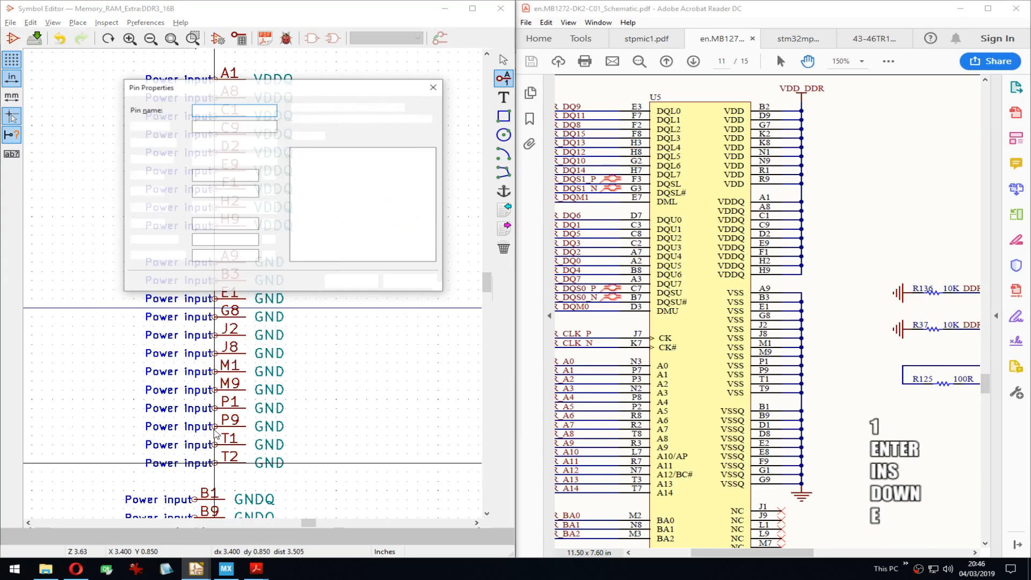
pyautogui.press('Tab')
pyautogui.write('T9')
pyautogui.press('Return')
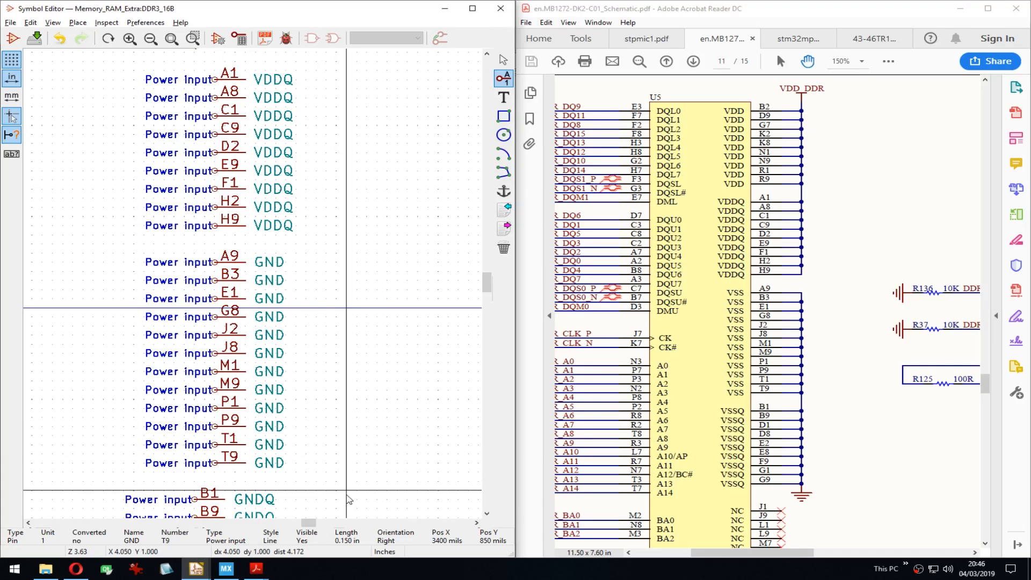
# Step: Move the GNDQ pins B1, B9, D1 and D8 to sit just beneath GND pin T9
pyautogui.moveTo(367, 454); pyautogui.dragTo(386, 250, button='middle')
pyautogui.moveTo(192, 286); pyautogui.dragTo(253, 358)
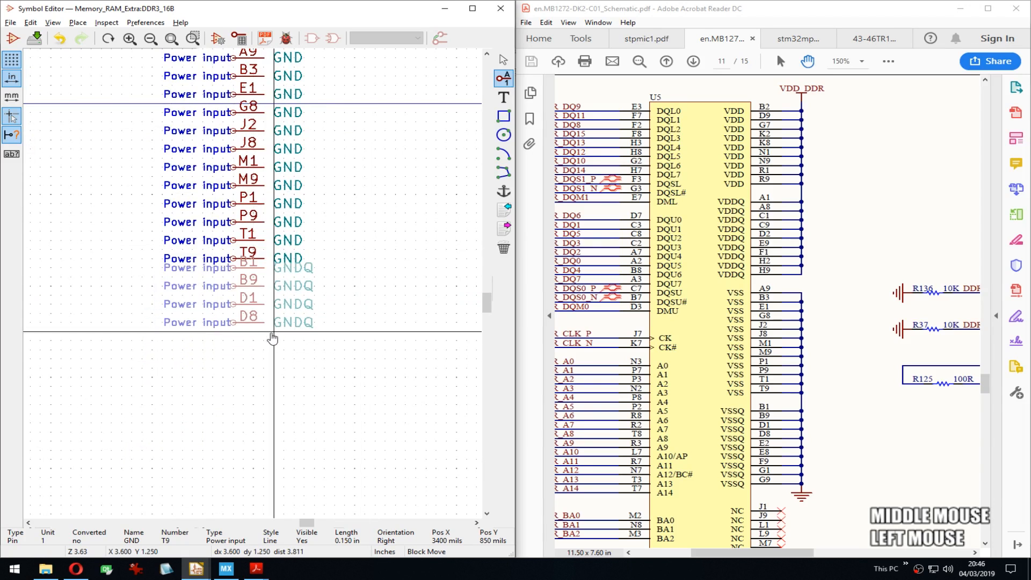
pyautogui.press('Down')
pyautogui.press('Down')
pyautogui.press('Down')
pyautogui.click(278, 326)
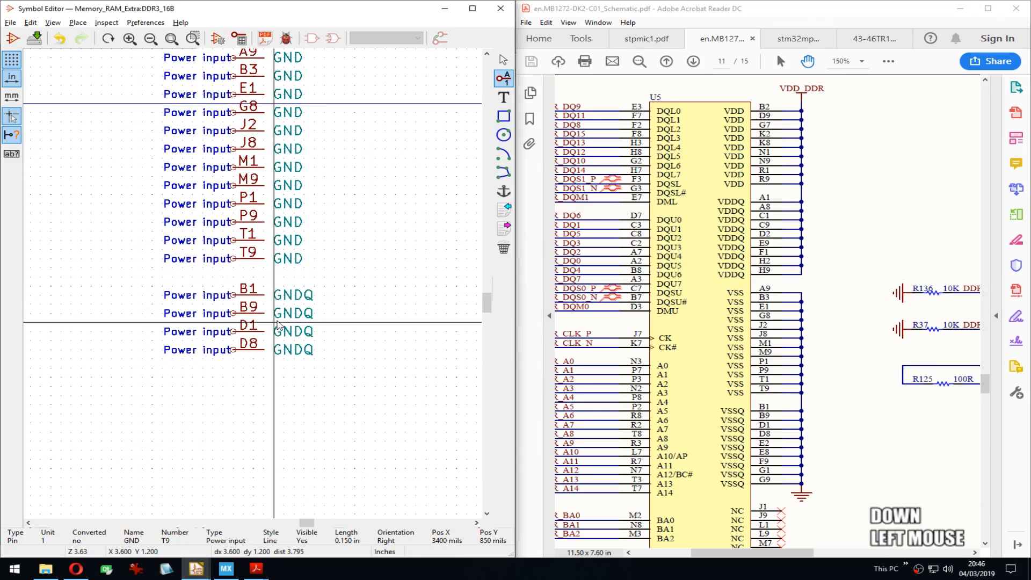
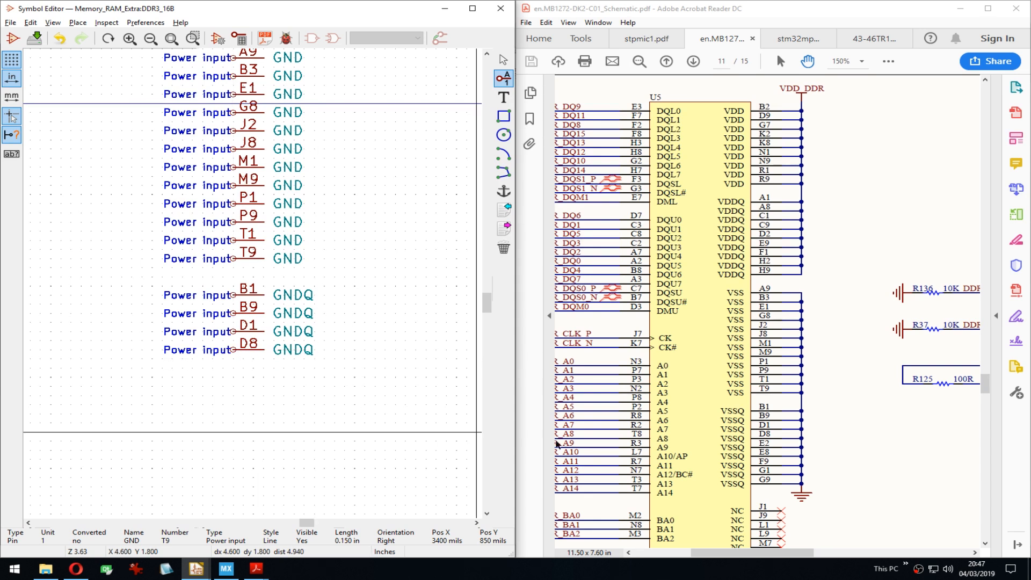
# Step: Add a GNDQ pin numbered E2 beneath the existing GNDQ pins
pyautogui.moveTo(847, 458); pyautogui.dragTo(840, 404)
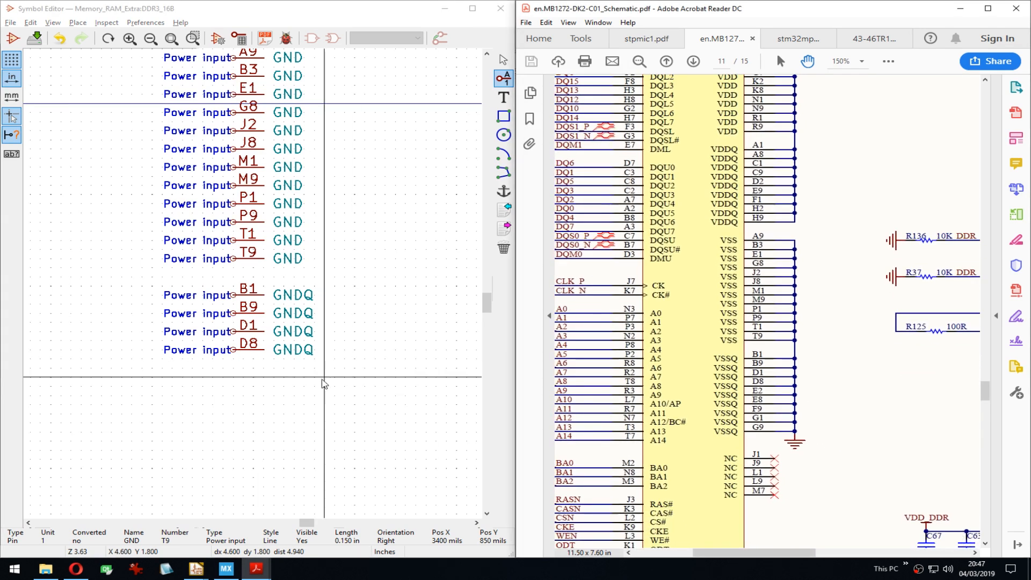
pyautogui.moveTo(264, 374); pyautogui.dragTo(260, 337, button='middle')
pyautogui.click(233, 331)
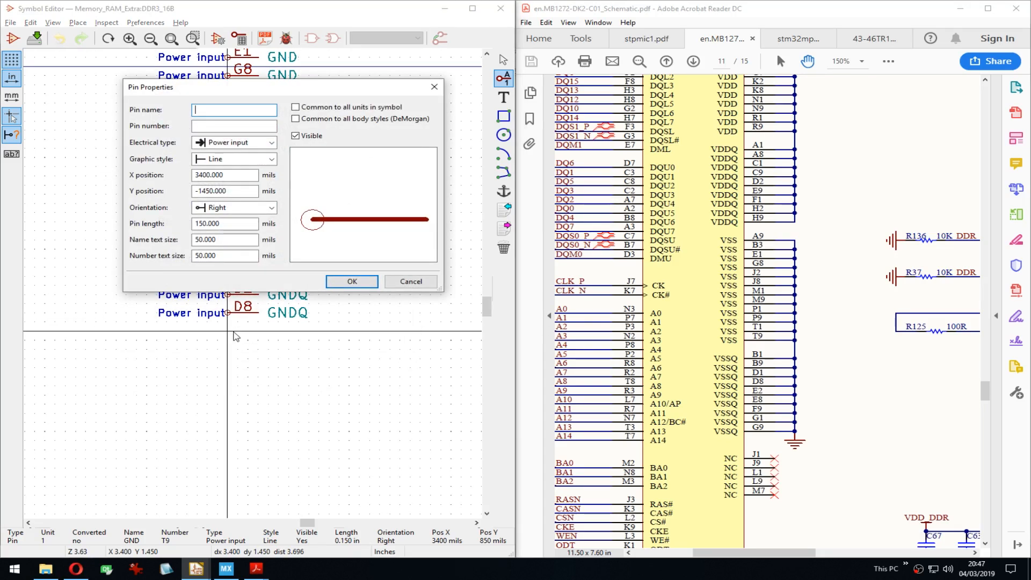
pyautogui.write('gnd')
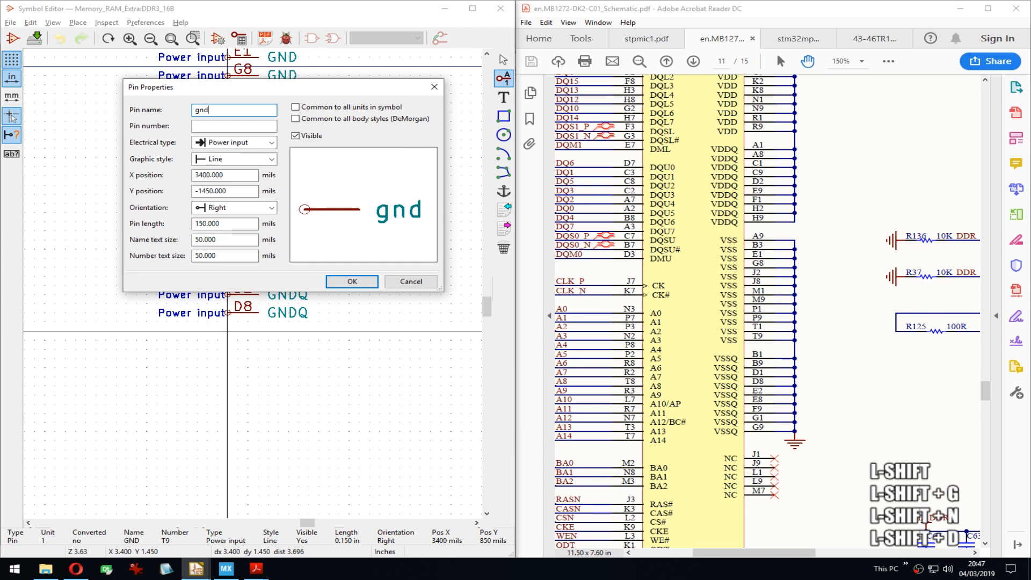
pyautogui.press('BackSpace')
pyautogui.press('BackSpace')
pyautogui.press('BackSpace')
pyautogui.write('GNDQ')
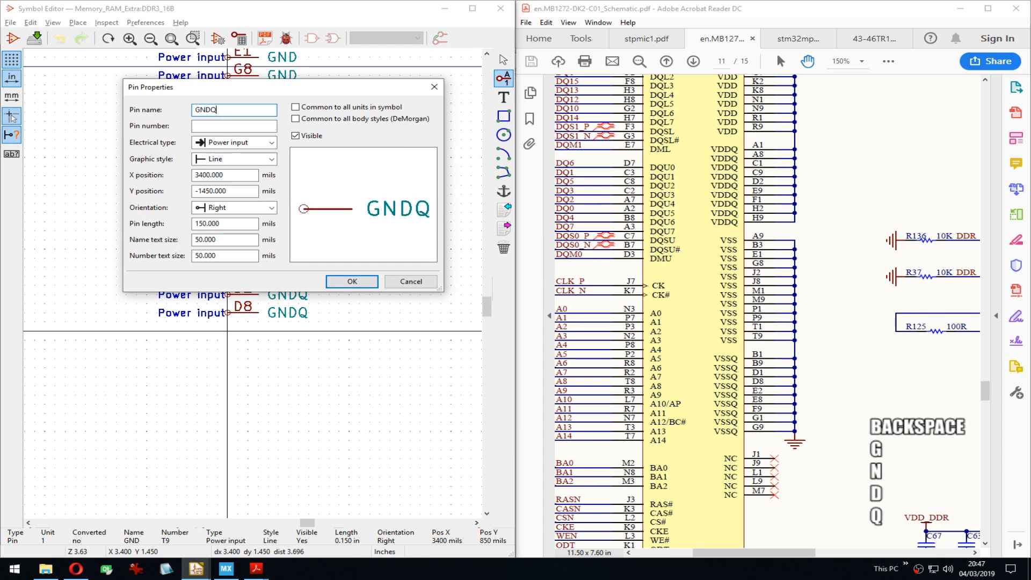
pyautogui.press('Tab')
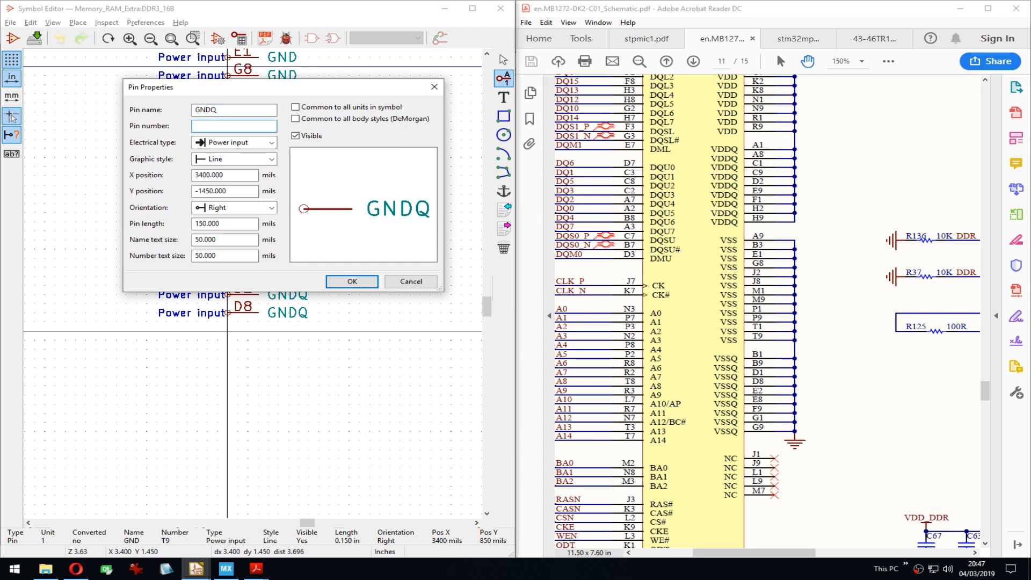
pyautogui.write('E2')
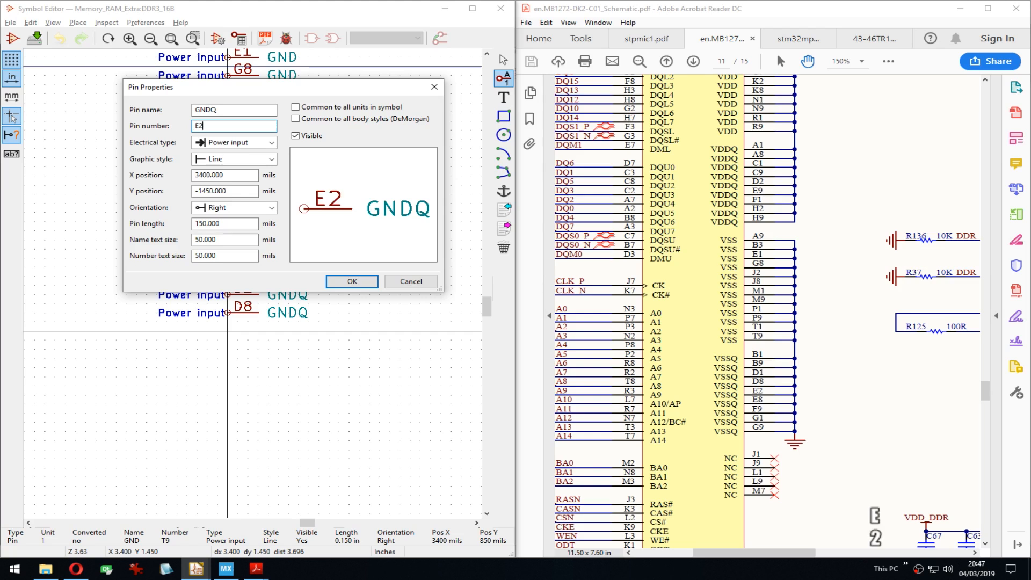
pyautogui.press('Return')
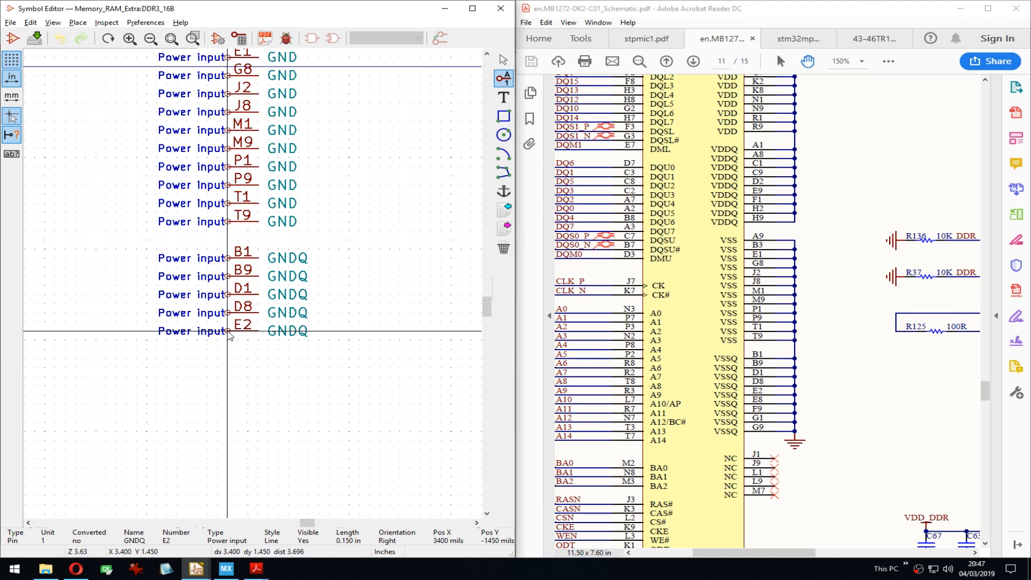
# Step: Repeat the GNDQ pin below E2 and renumber the first copy to E8
pyautogui.press('Return')
pyautogui.press('Down')
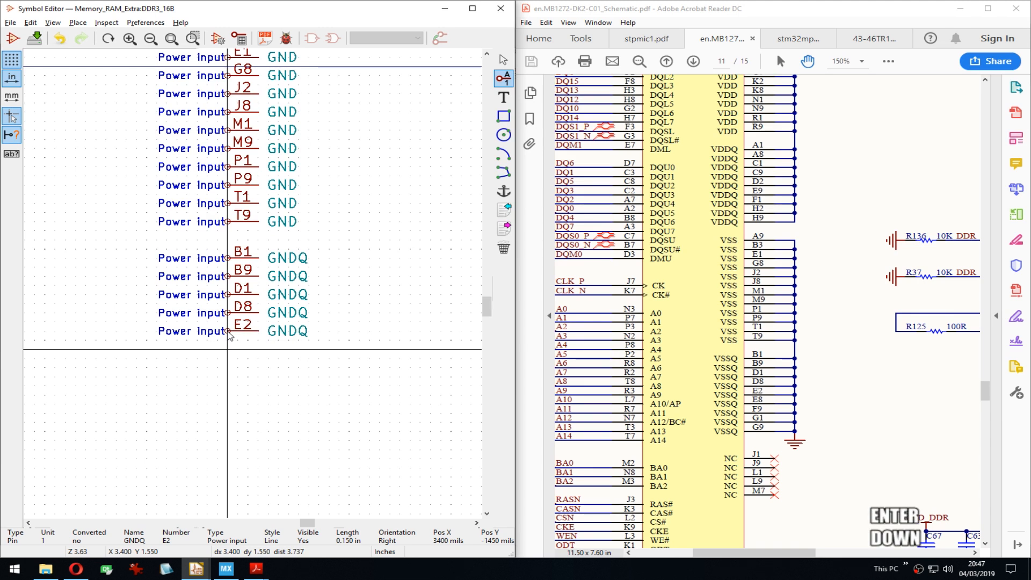
pyautogui.press('Insert')
pyautogui.press('Insert')
pyautogui.press('Insert')
pyautogui.press('Insert')
pyautogui.press('Insert')
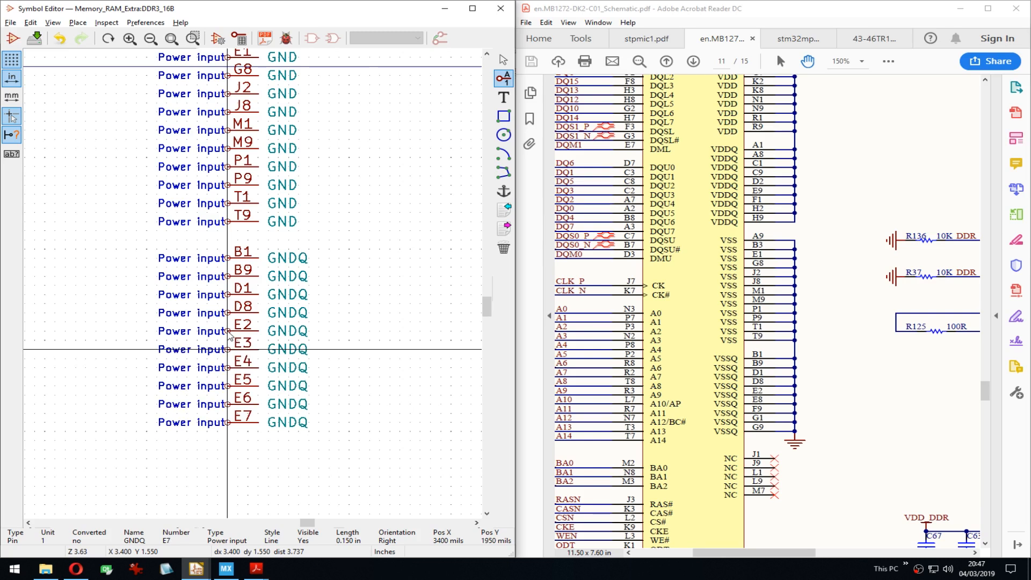
pyautogui.press('e')
pyautogui.press('Tab')
pyautogui.press('Right')
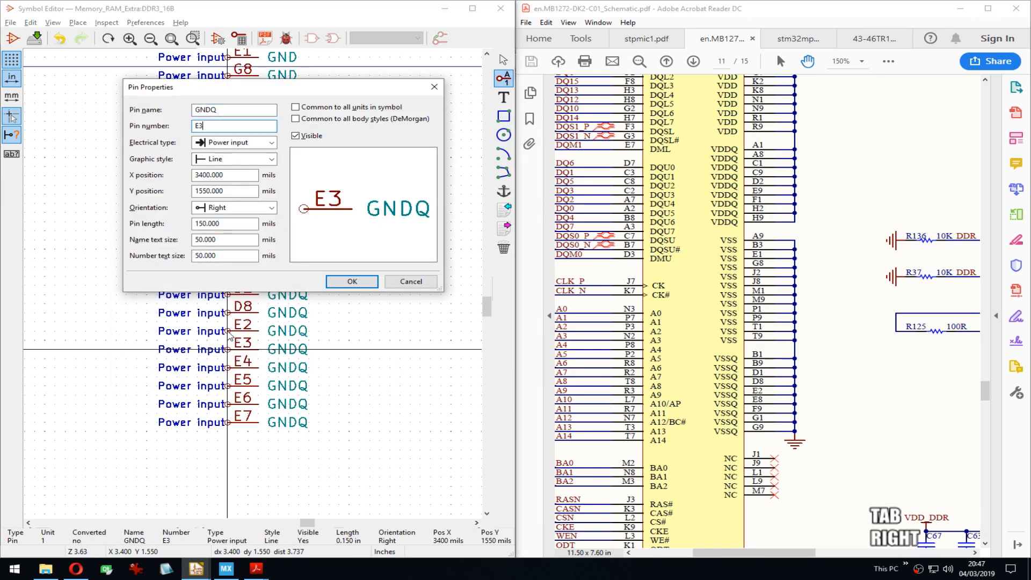
pyautogui.press('BackSpace')
pyautogui.write('8')
pyautogui.press('Return')
pyautogui.press('Down')
# Step: Renumber the next two GNDQ copies to F9 and G1
pyautogui.press('e')
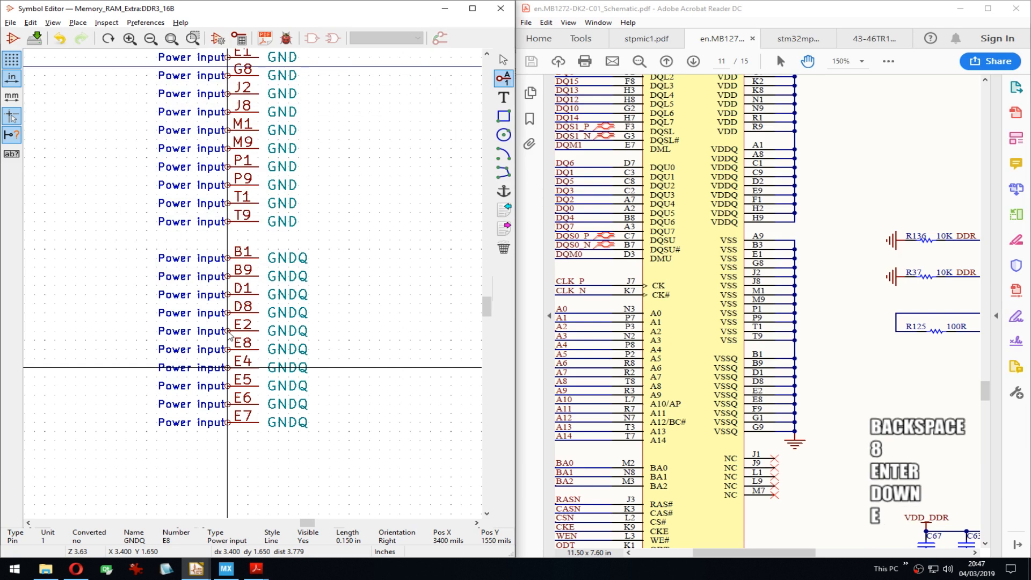
pyautogui.press('Tab')
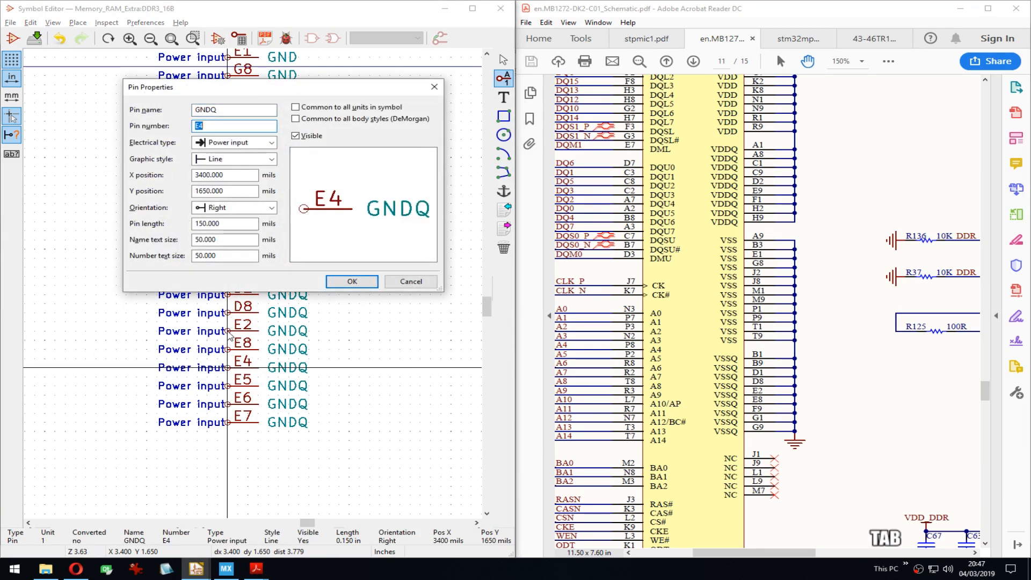
pyautogui.write('F9')
pyautogui.press('Return')
pyautogui.press('Down')
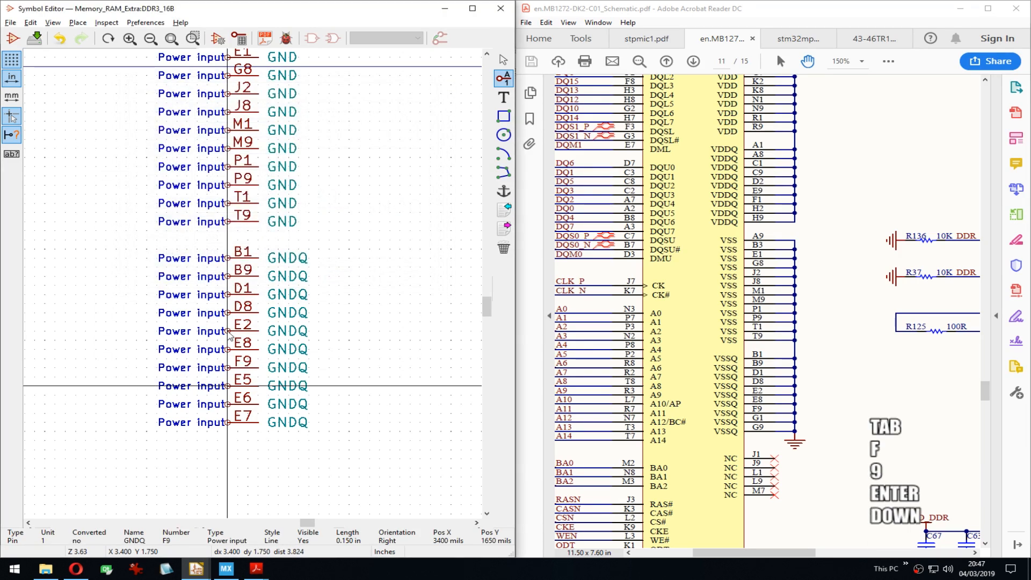
pyautogui.press('e')
pyautogui.press('Tab')
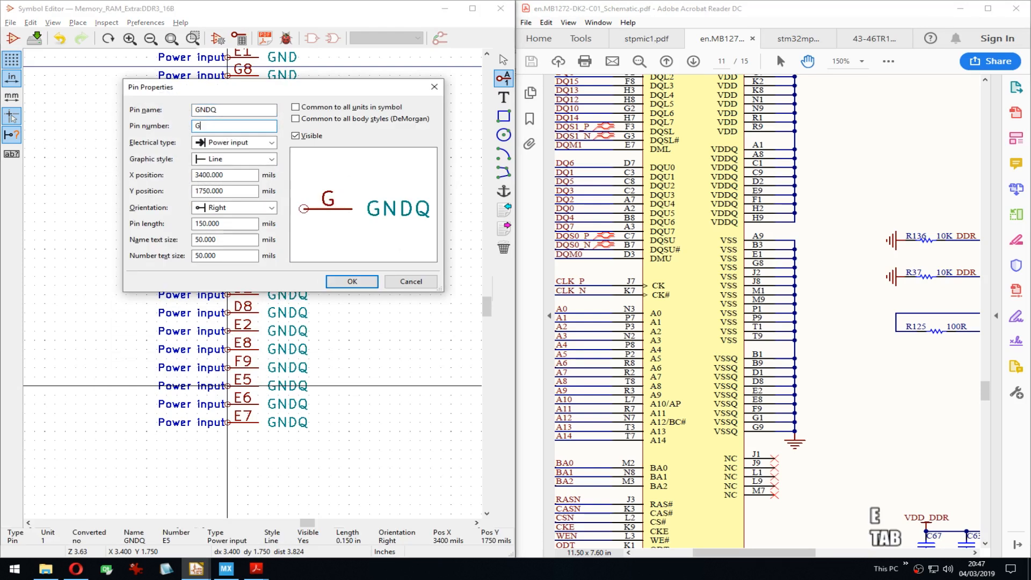
pyautogui.write('G1')
pyautogui.press('Return')
pyautogui.press('Down')
# Step: Renumber the last GNDQ copy to G9 and delete leftover pin E7
pyautogui.press('Down')
pyautogui.press('e')
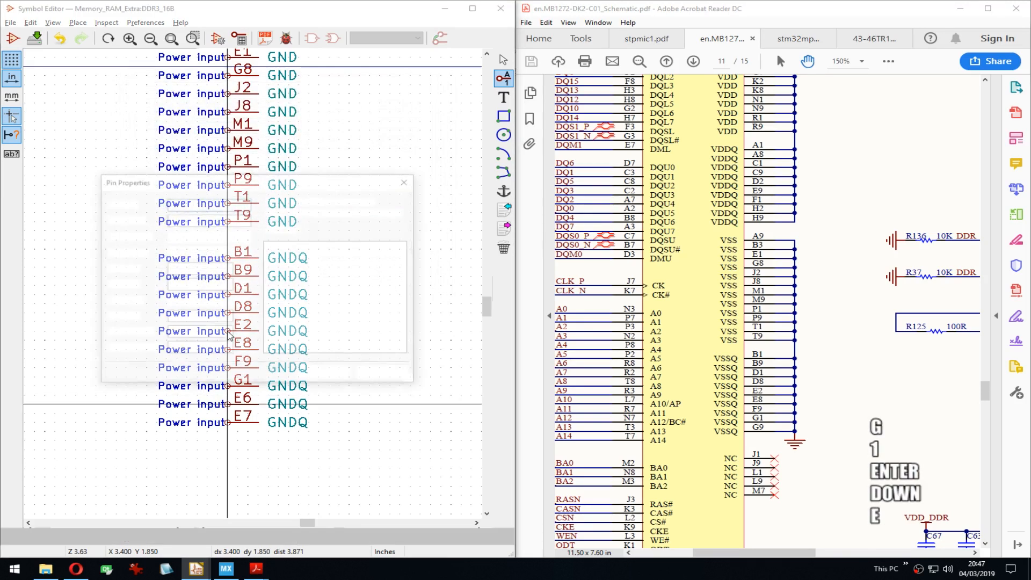
pyautogui.press('Tab')
pyautogui.write('G9')
pyautogui.press('Return')
pyautogui.press('Down')
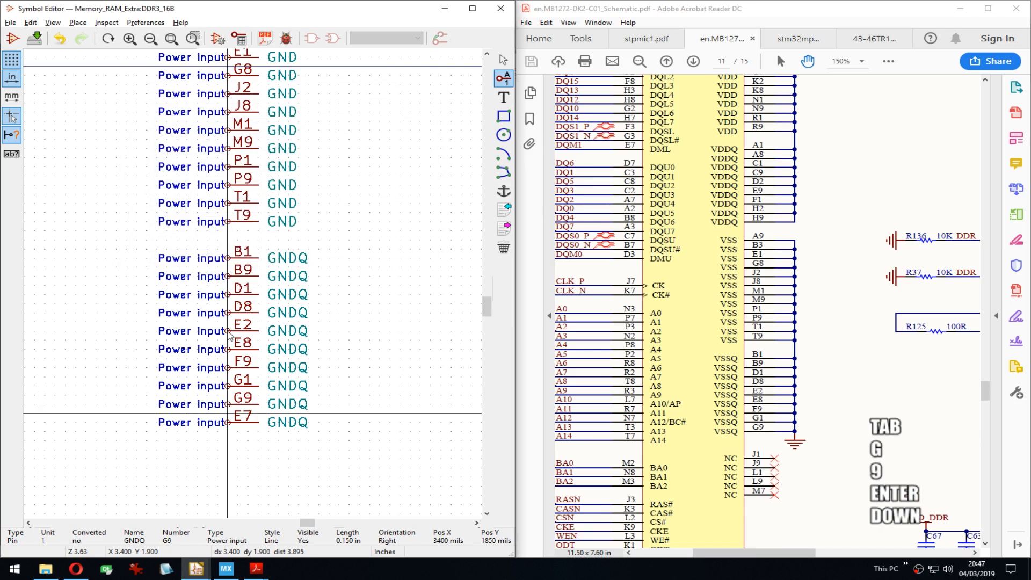
pyautogui.press('Delete')
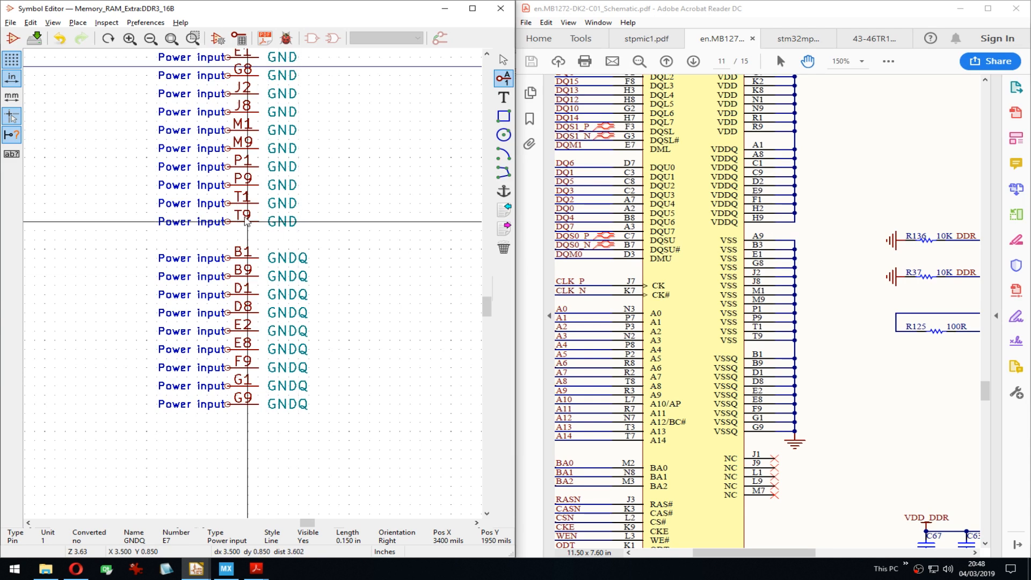
pyautogui.moveTo(226, 234); pyautogui.dragTo(332, 306, button='middle')
pyautogui.scroll(-6, 245, 292)
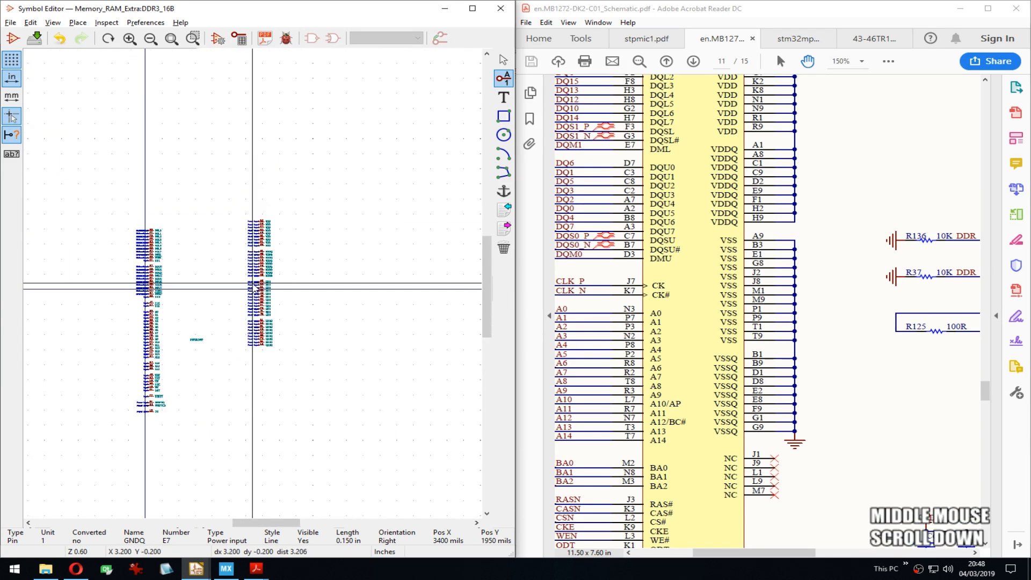
pyautogui.moveTo(229, 292); pyautogui.dragTo(194, 348, button='middle')
pyautogui.scroll(5, 248, 292)
pyautogui.scroll(4, 258, 334)
pyautogui.moveTo(276, 283); pyautogui.dragTo(217, 331, button='middle')
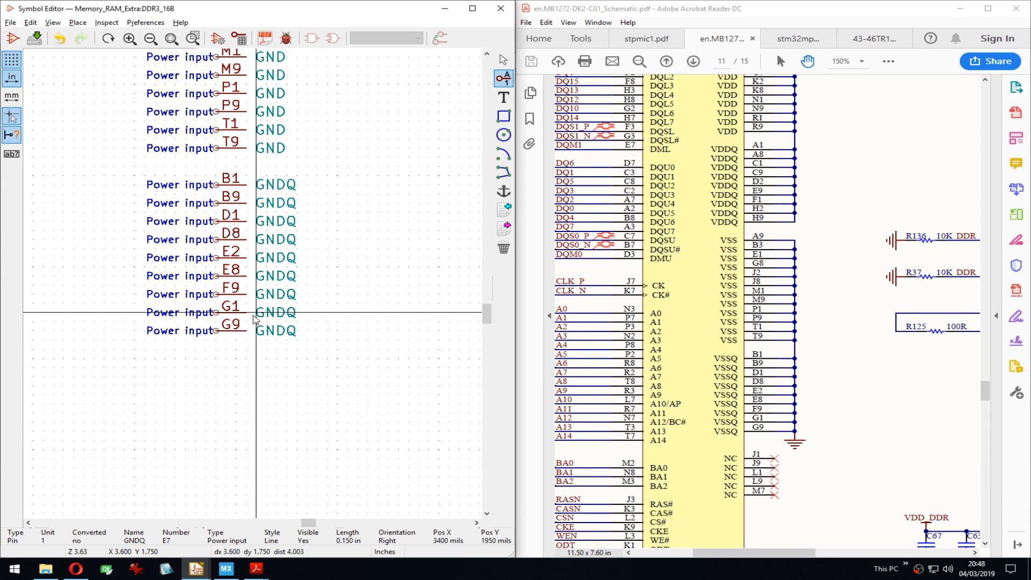
pyautogui.press('m')
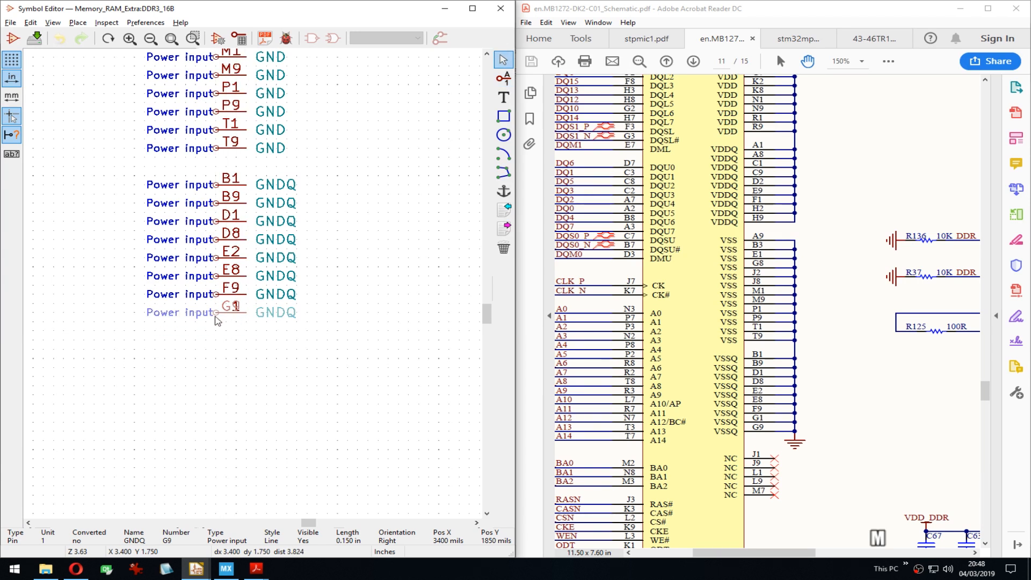
pyautogui.click(217, 314)
pyautogui.press('m')
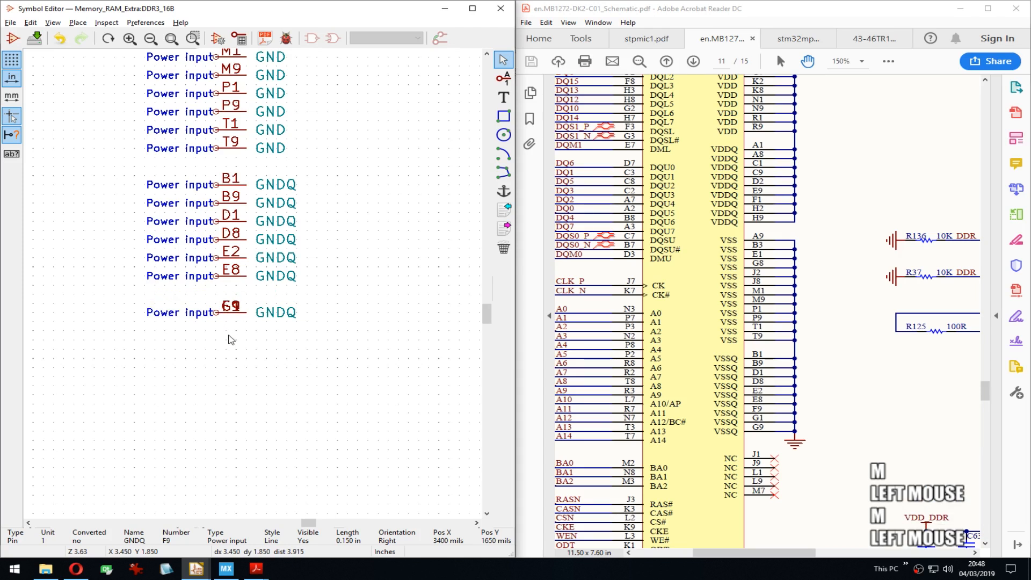
pyautogui.click(218, 276)
pyautogui.press('m')
pyautogui.click(218, 275)
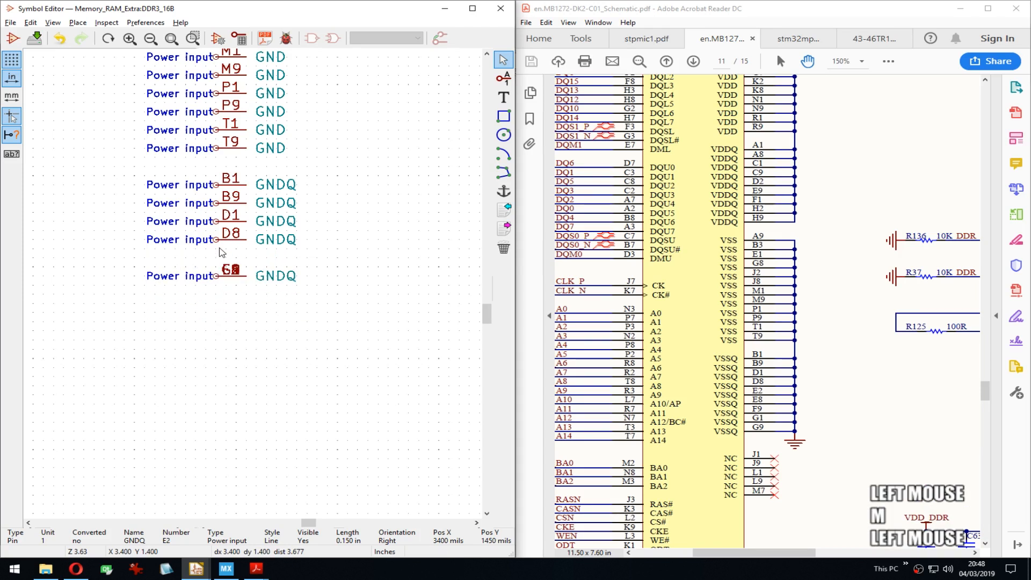
pyautogui.press('m')
pyautogui.click(219, 276)
pyautogui.press('m')
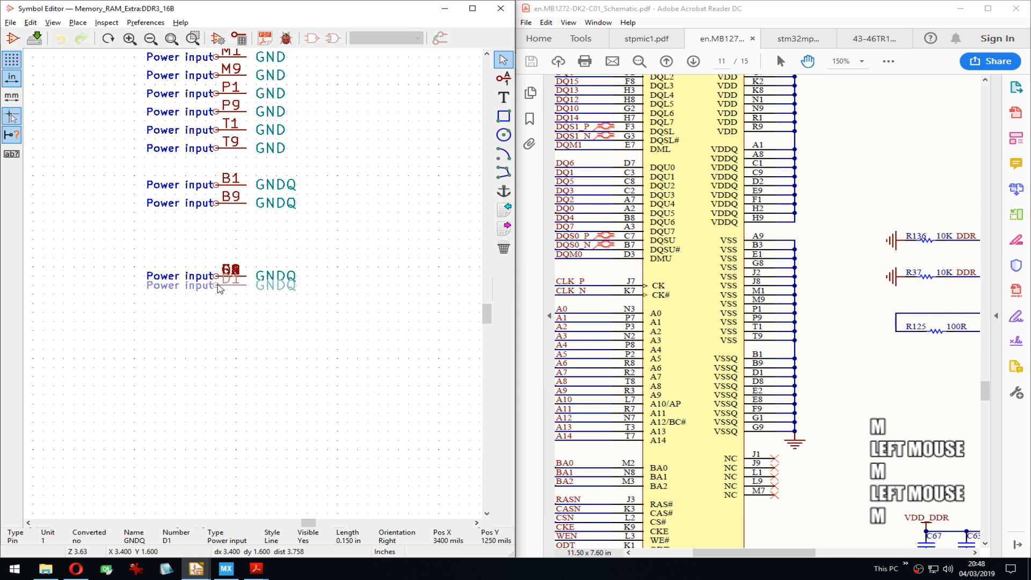
pyautogui.click(219, 275)
pyautogui.press('m')
pyautogui.click(220, 277)
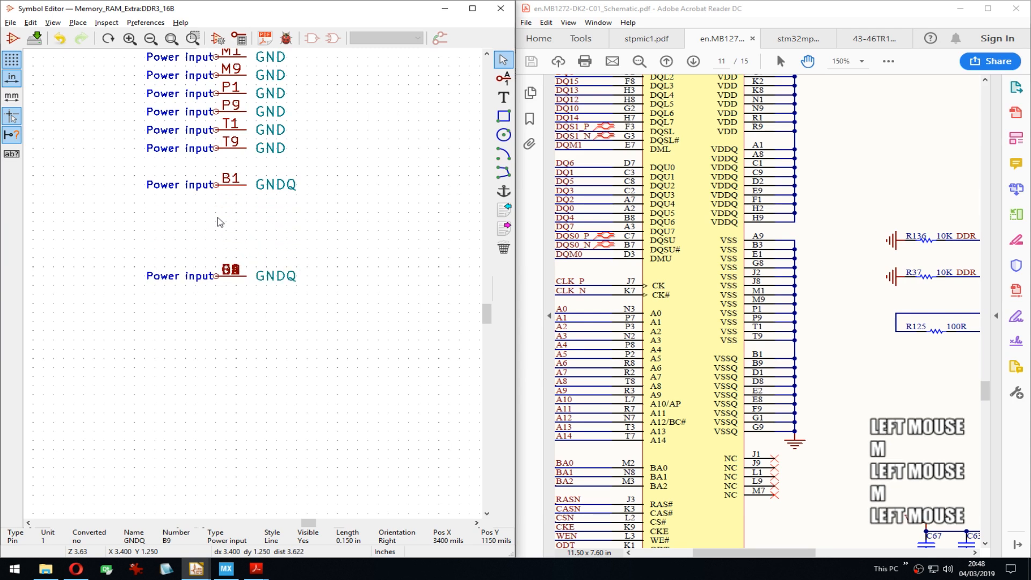
pyautogui.press('m')
pyautogui.click(219, 276)
pyautogui.moveTo(233, 209); pyautogui.dragTo(241, 284, button='middle')
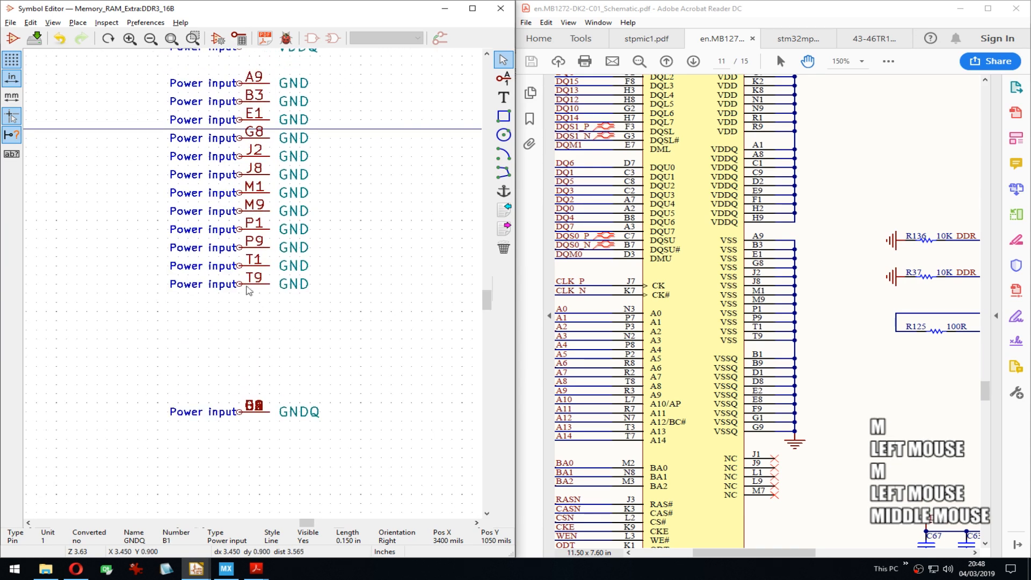
pyautogui.press('m')
pyautogui.click(239, 265)
pyautogui.press('m')
pyautogui.click(239, 264)
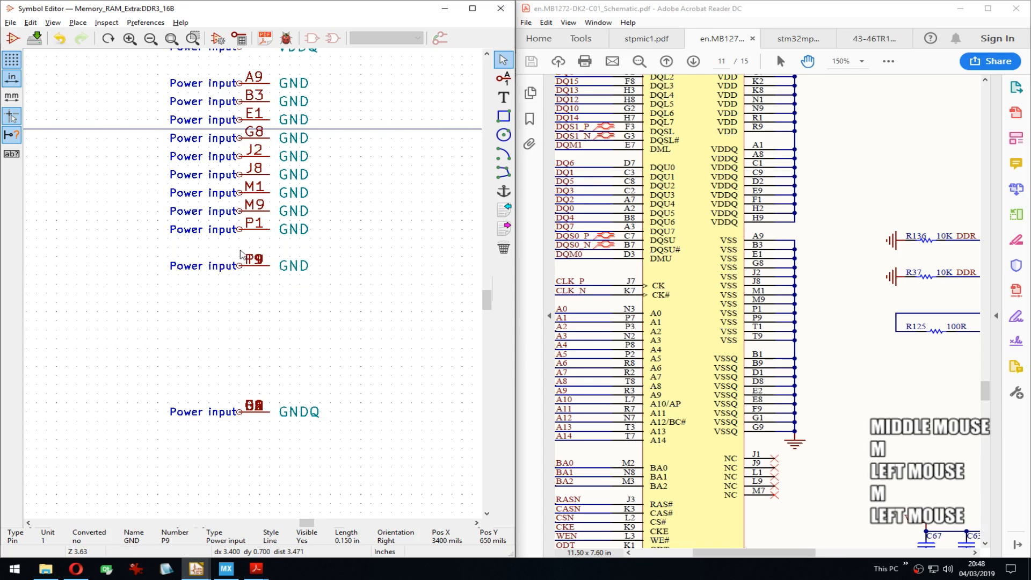
pyautogui.press('m')
pyautogui.click(239, 264)
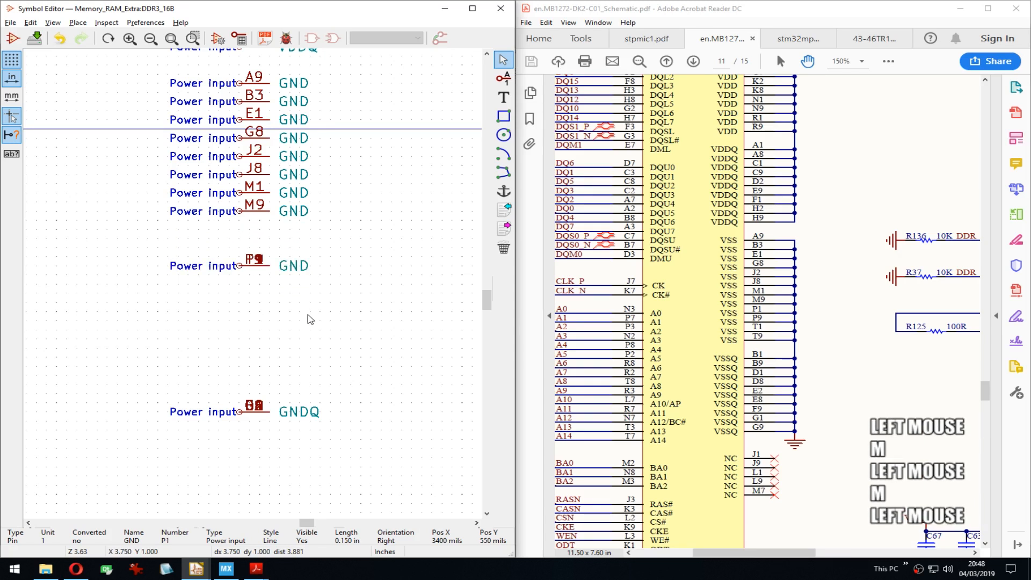
pyautogui.hotkey('ctrl', 'z')
pyautogui.hotkey('ctrl', 'z')
pyautogui.hotkey('ctrl', 'z')
pyautogui.hotkey('ctrl', 'z')
pyautogui.hotkey('ctrl', 'z')
pyautogui.hotkey('ctrl', 'z')
pyautogui.hotkey('ctrl', 'z')
pyautogui.hotkey('ctrl', 'z')
pyautogui.hotkey('ctrl', 'z')
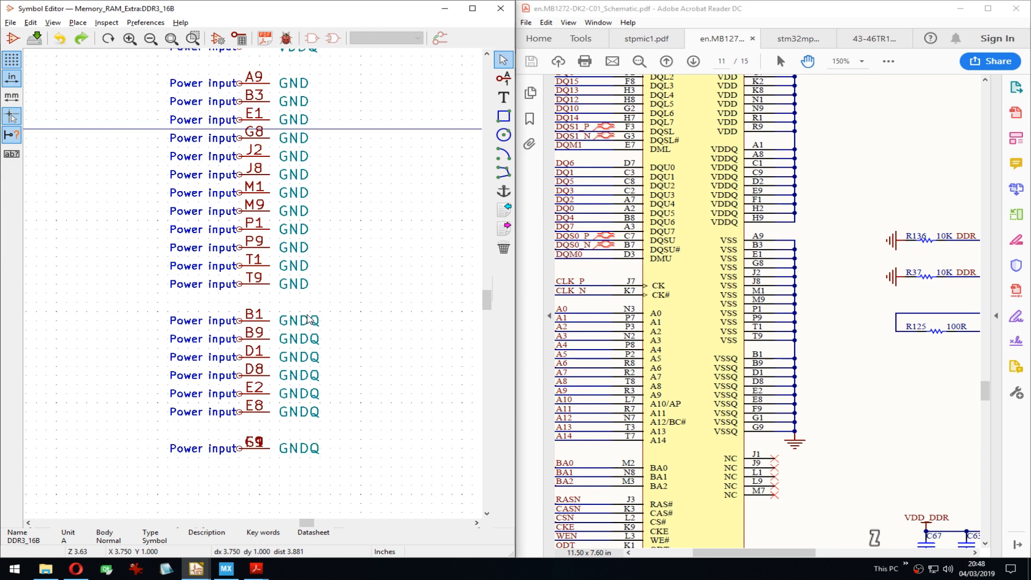
pyautogui.hotkey('ctrl', 'z')
pyautogui.hotkey('ctrl', 'z')
pyautogui.moveTo(362, 365); pyautogui.dragTo(373, 329, button='middle')
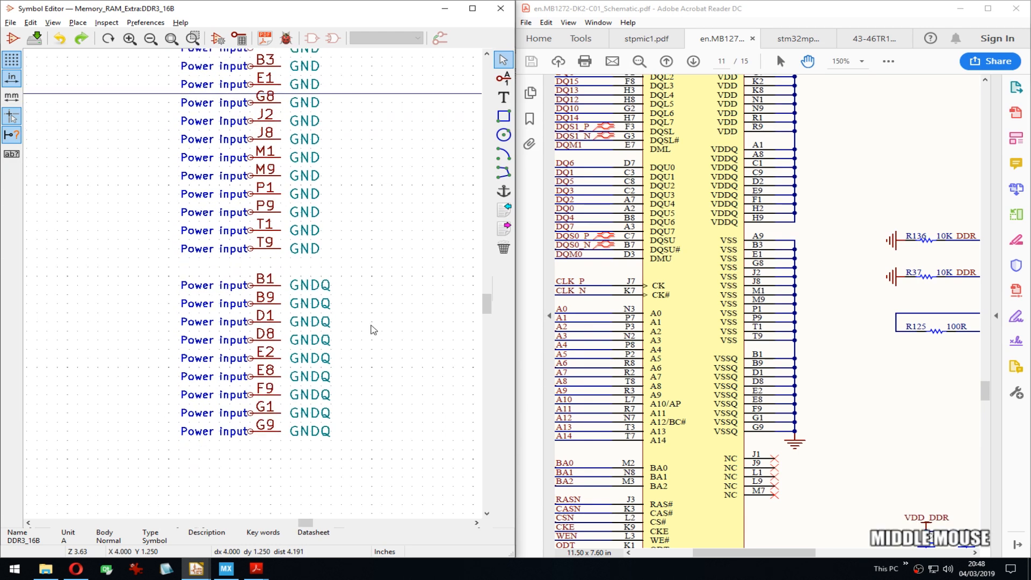
# Step: Change VDD pin D9's electrical type to Passive
pyautogui.doubleClick(252, 433)
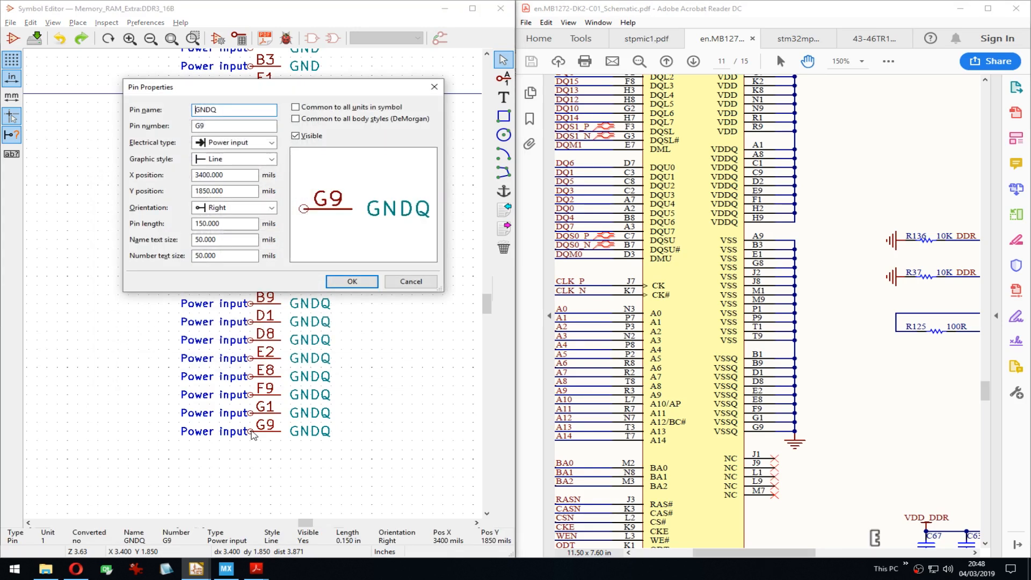
pyautogui.press('Escape')
pyautogui.moveTo(315, 161); pyautogui.dragTo(386, 300, button='middle')
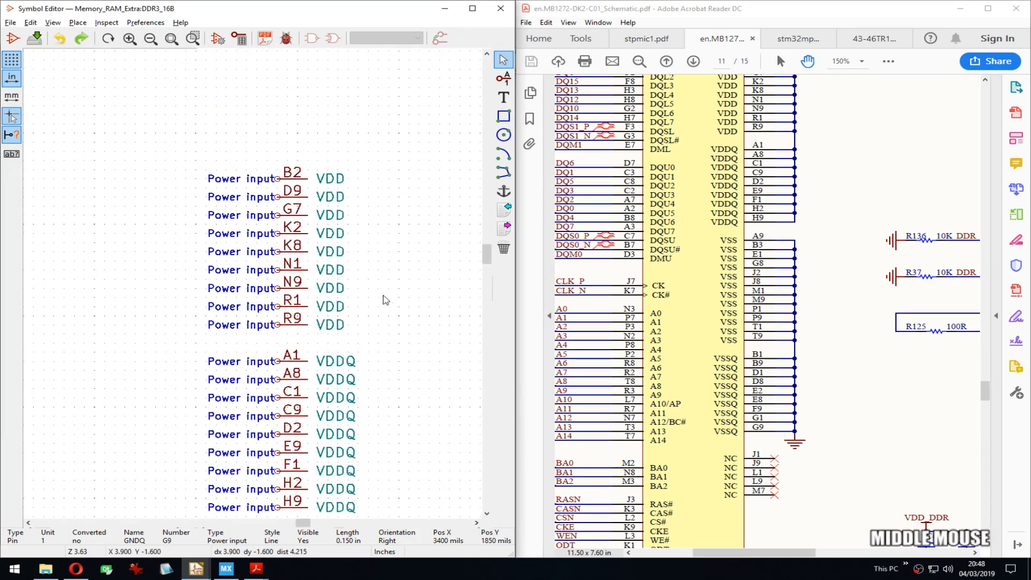
pyautogui.doubleClick(276, 200)
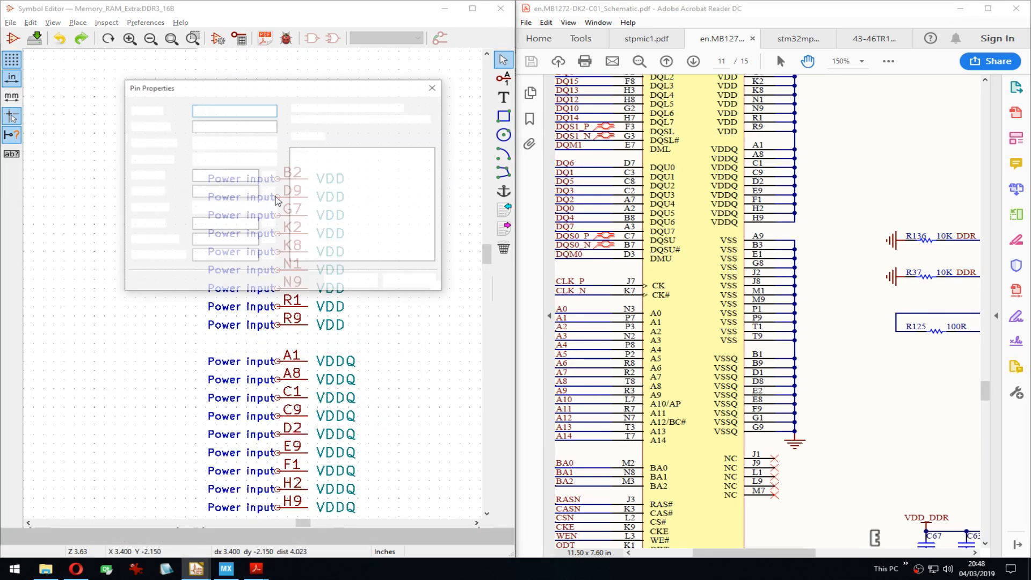
pyautogui.press('Tab')
pyautogui.press('Tab')
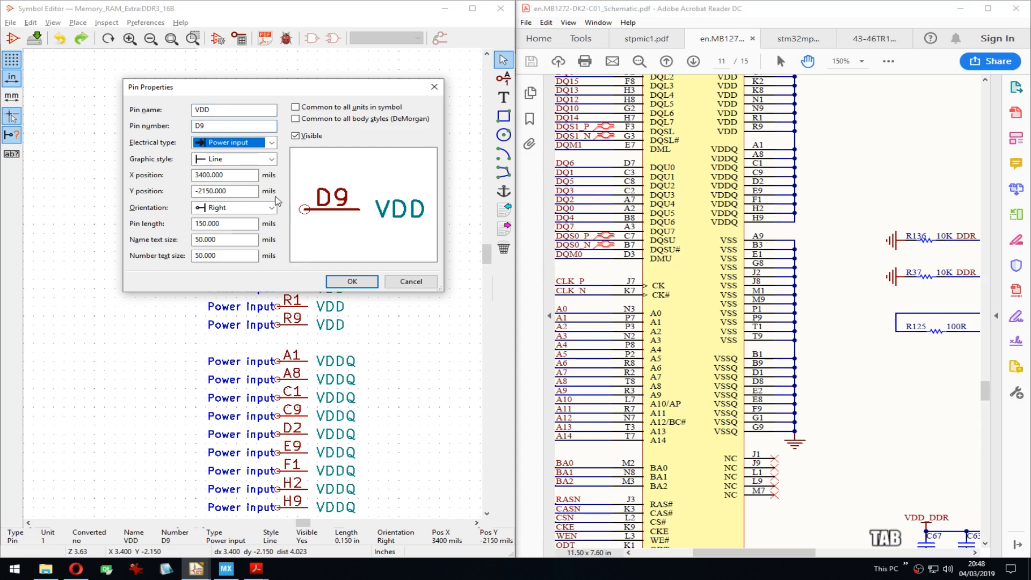
pyautogui.press('p')
pyautogui.press('p')
pyautogui.press('Return')
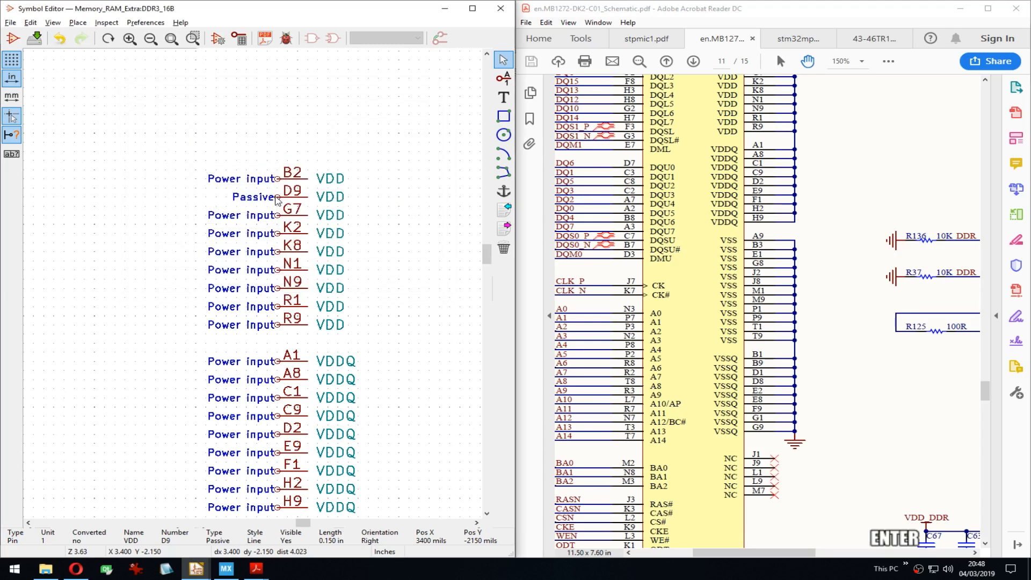
pyautogui.press('Down')
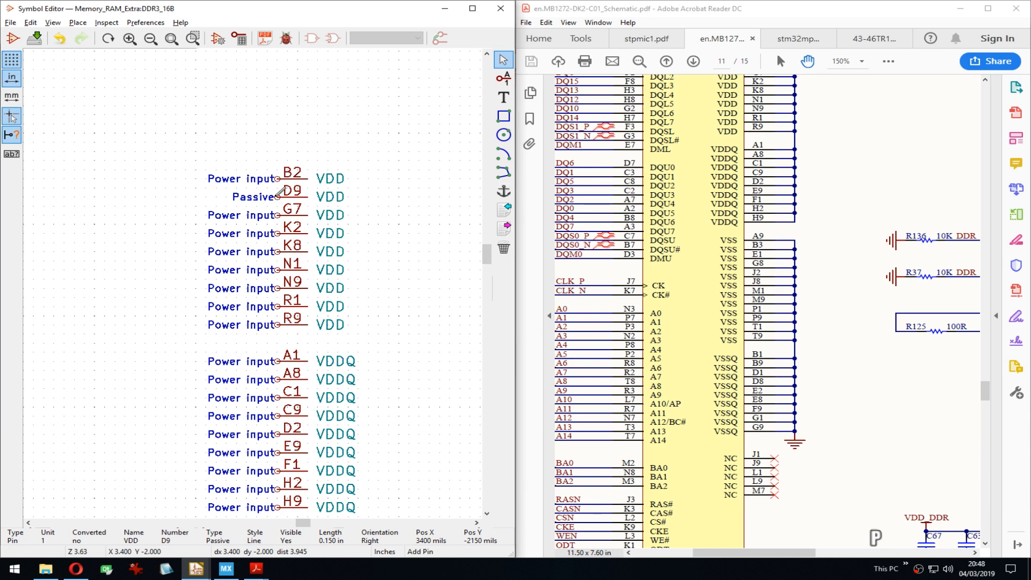
# Step: Make VDD pins G7 and K2 Passive
pyautogui.press('Escape')
pyautogui.press('Down')
pyautogui.press('Up')
pyautogui.press('Up')
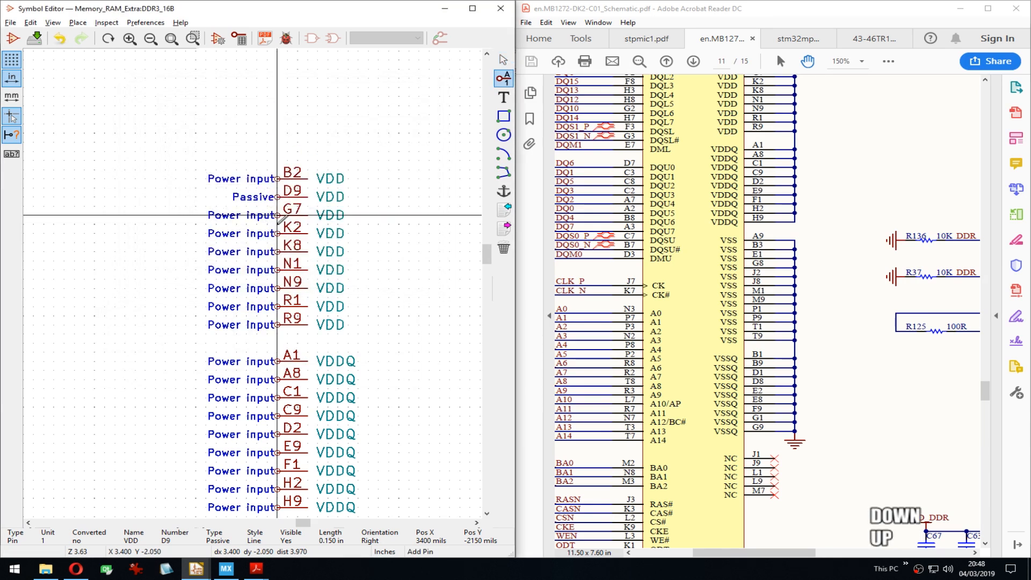
pyautogui.press('e')
pyautogui.press('Tab')
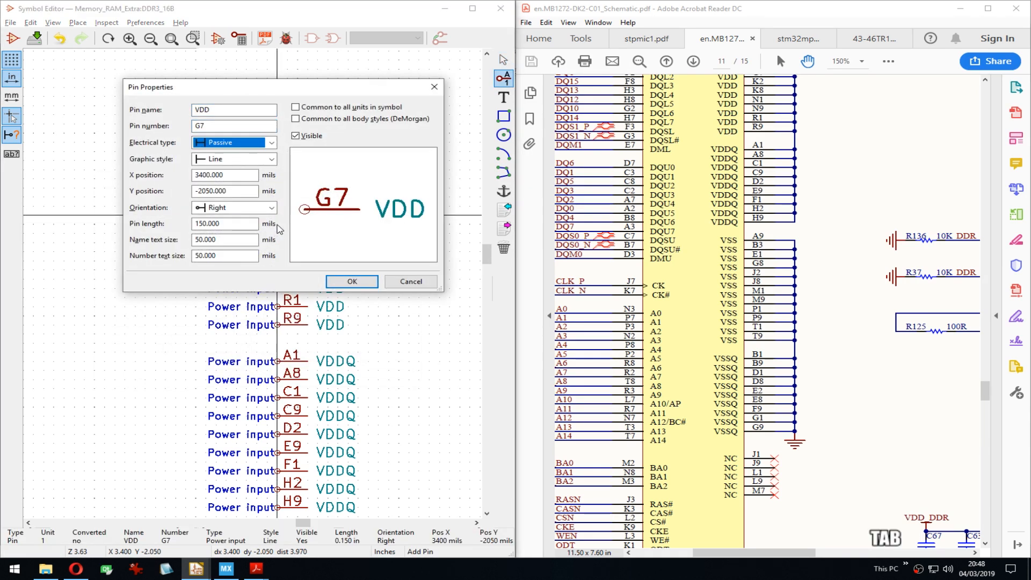
pyautogui.press('p')
pyautogui.press('Return')
pyautogui.press('Down')
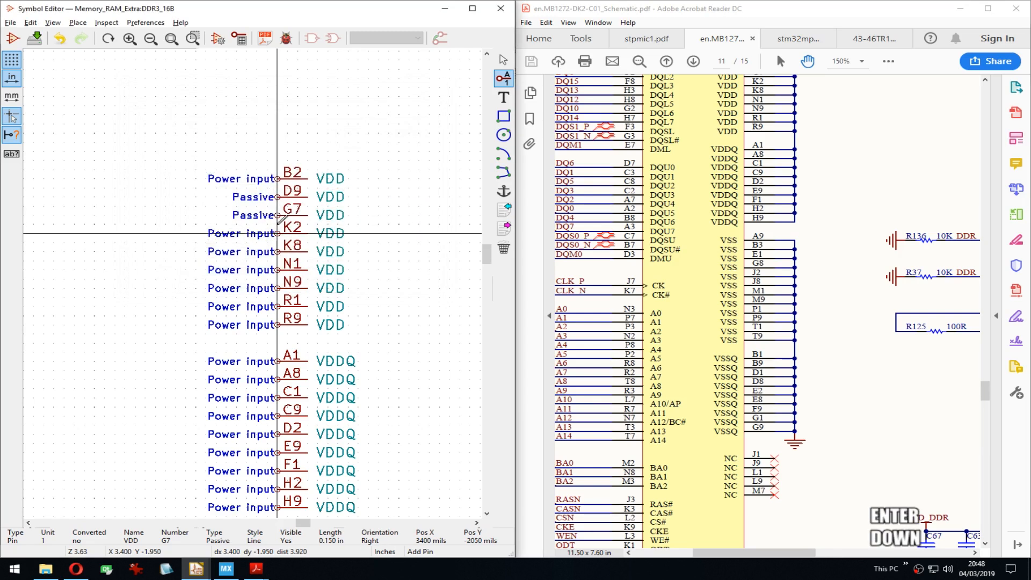
pyautogui.press('e')
pyautogui.press('Tab')
pyautogui.press('p')
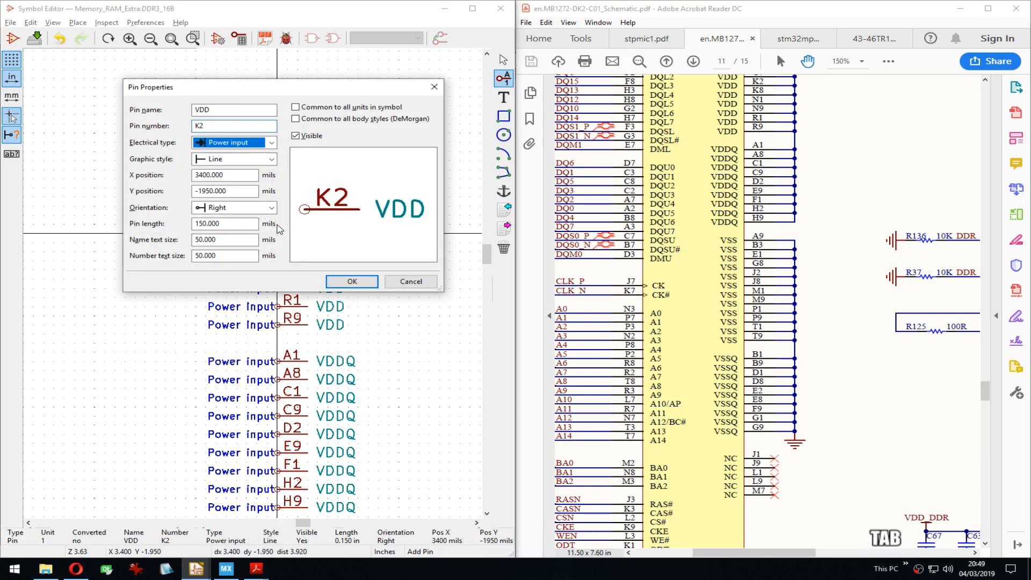
pyautogui.press('Return')
# Step: Make VDD pins K8, N1 and N9 Passive
pyautogui.press('Down')
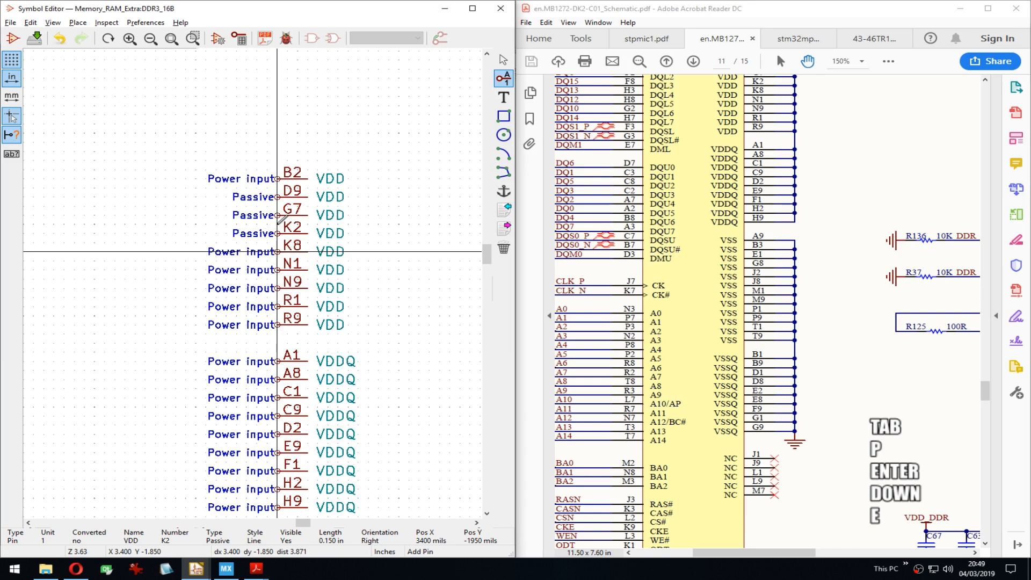
pyautogui.press('e')
pyautogui.press('Tab')
pyautogui.press('p')
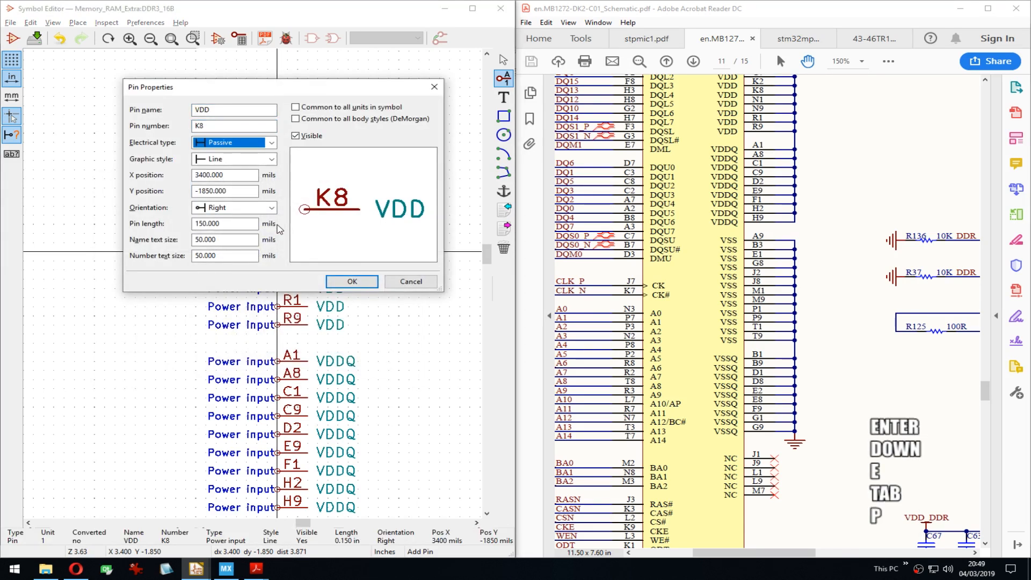
pyautogui.press('Return')
pyautogui.press('Down')
pyautogui.press('e')
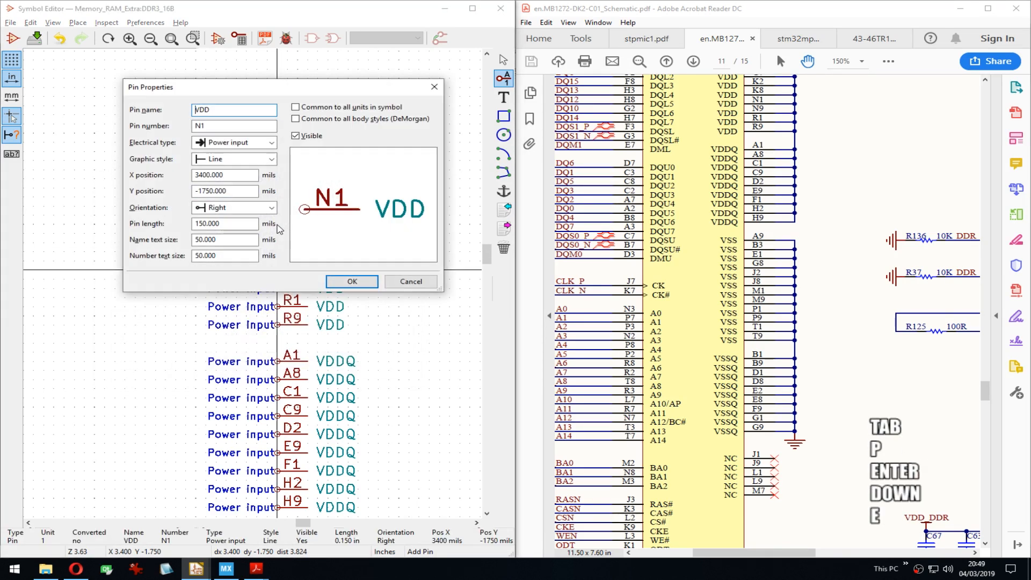
pyautogui.press('Tab')
pyautogui.press('p')
pyautogui.press('Return')
pyautogui.press('Down')
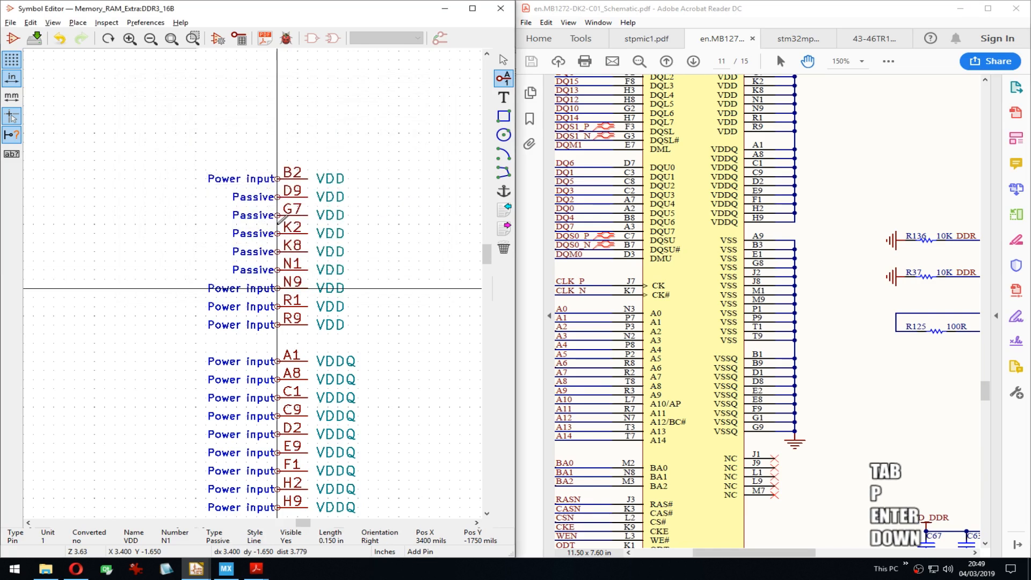
pyautogui.press('e')
pyautogui.press('Tab')
pyautogui.press('p')
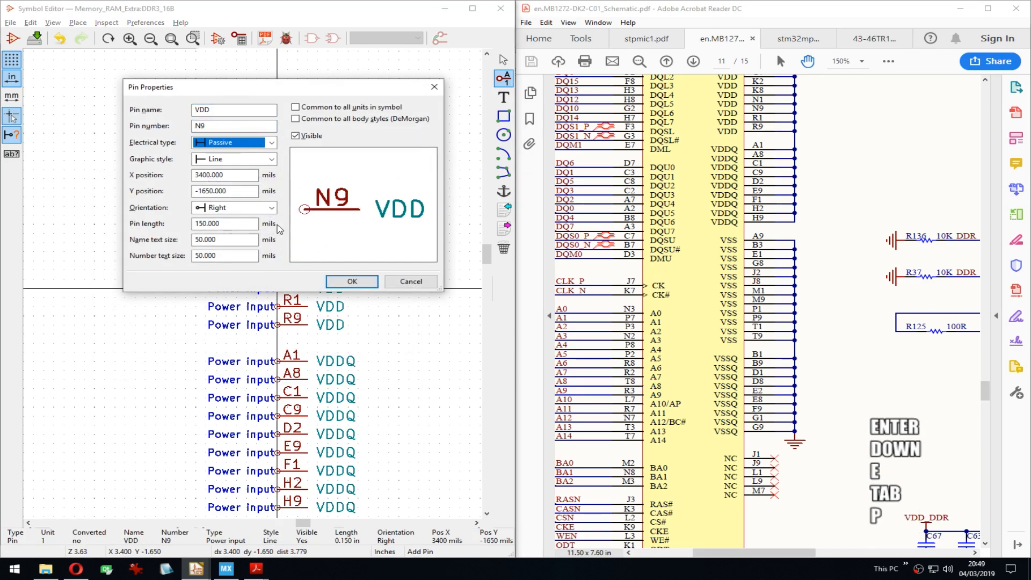
pyautogui.press('Return')
# Step: Make VDD pins R1 and R9 Passive
pyautogui.press('Down')
pyautogui.press('e')
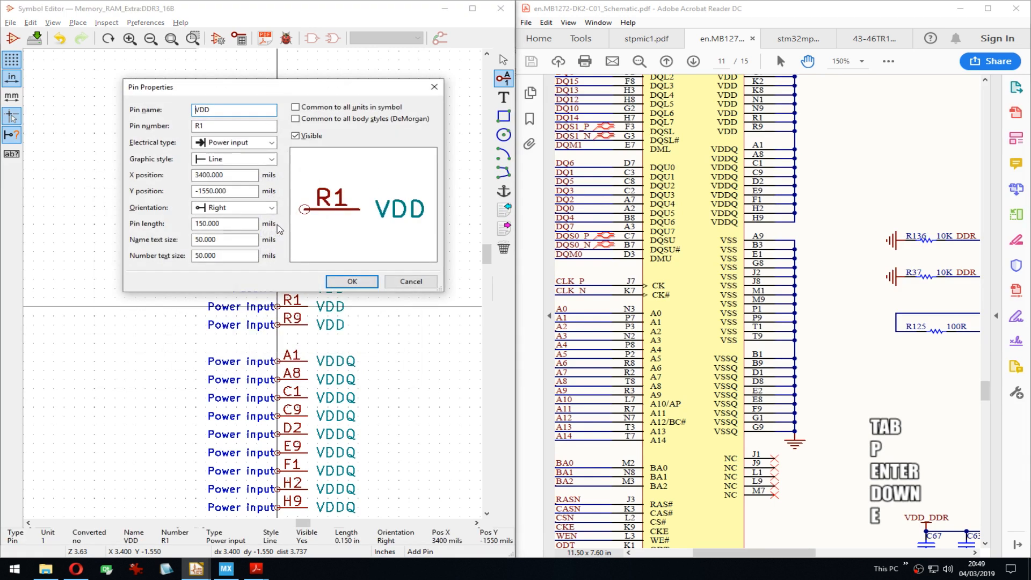
pyautogui.press('Tab')
pyautogui.press('p')
pyautogui.press('Return')
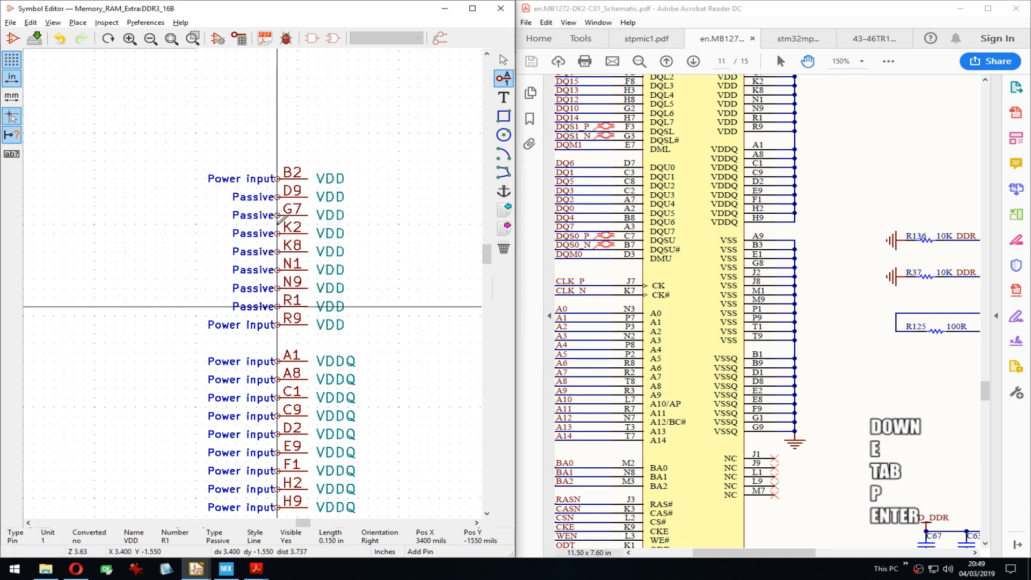
pyautogui.press('Down')
pyautogui.press('e')
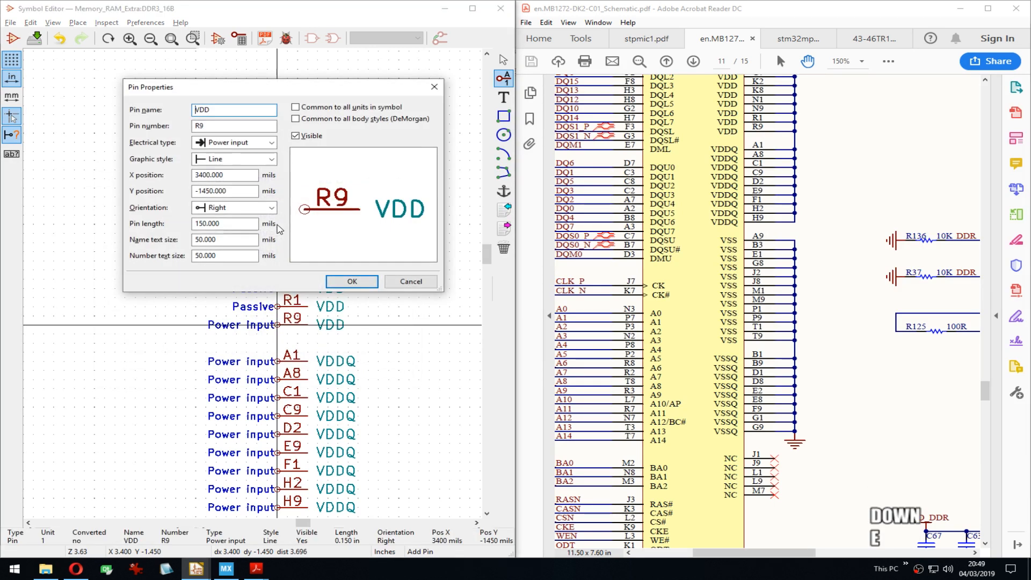
pyautogui.press('Tab')
pyautogui.press('p')
pyautogui.press('Return')
pyautogui.press('Down')
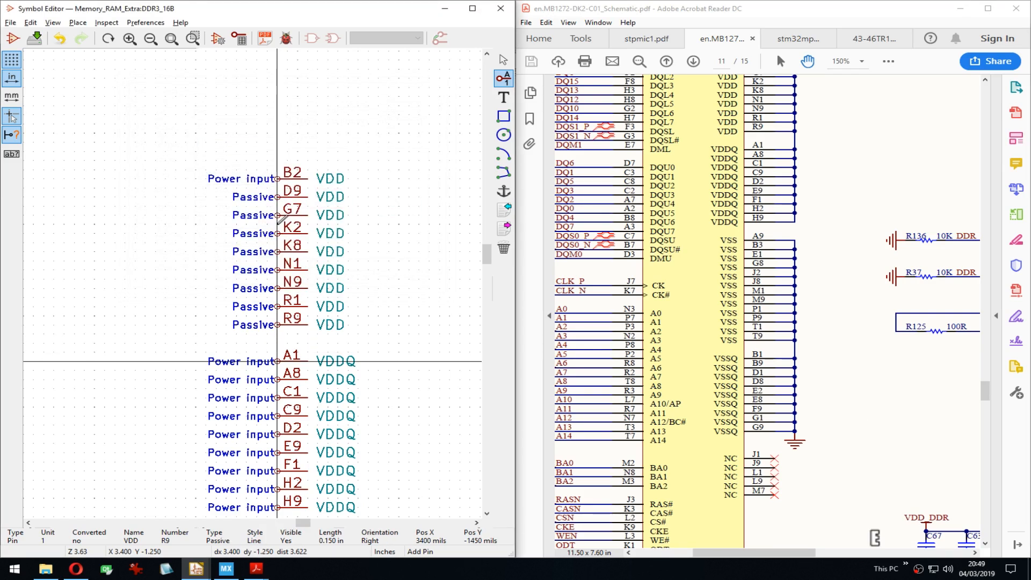
# Step: Set VDDQ pins A1, A8 and C1 to Passive
pyautogui.press('e')
pyautogui.press('Tab')
pyautogui.press('p')
pyautogui.press('Return')
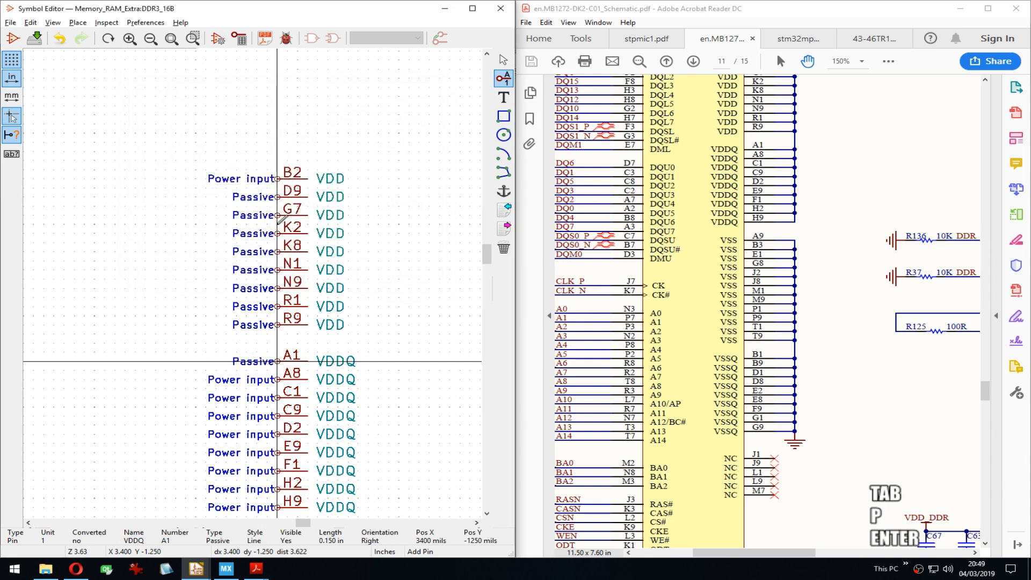
pyautogui.press('Down')
pyautogui.press('e')
pyautogui.press('Tab')
pyautogui.press('p')
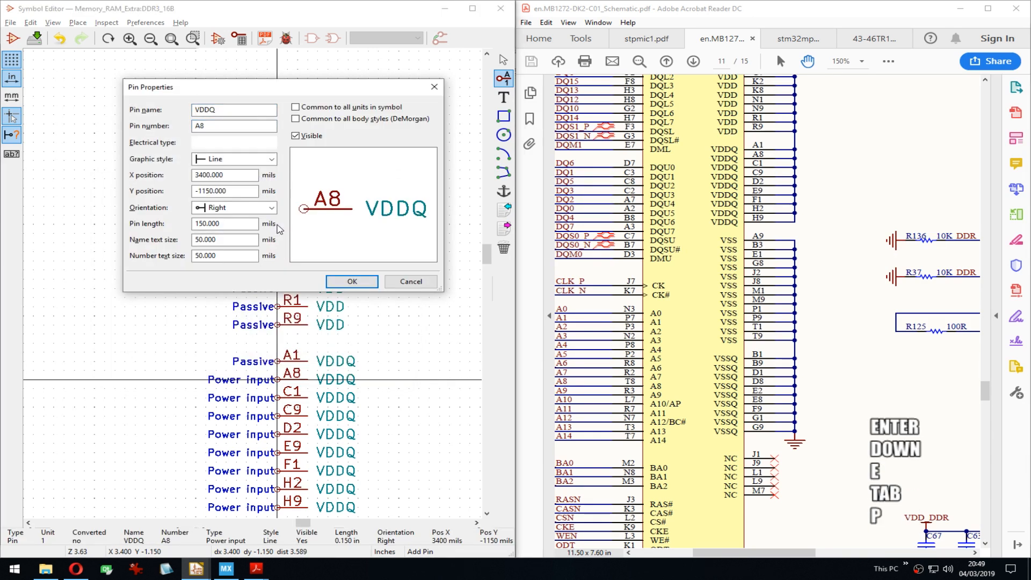
pyautogui.press('Return')
pyautogui.press('Down')
pyautogui.press('e')
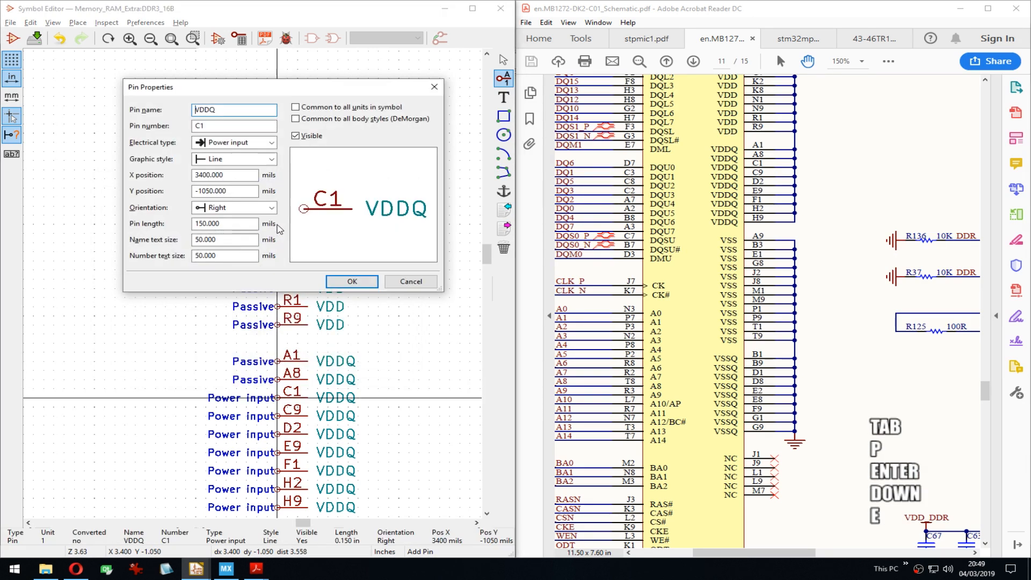
pyautogui.press('Tab')
pyautogui.press('p')
pyautogui.press('Return')
# Step: Set VDDQ pins C9, D2 and E9 to Passive
pyautogui.press('Up')
pyautogui.press('Up')
pyautogui.press('Up')
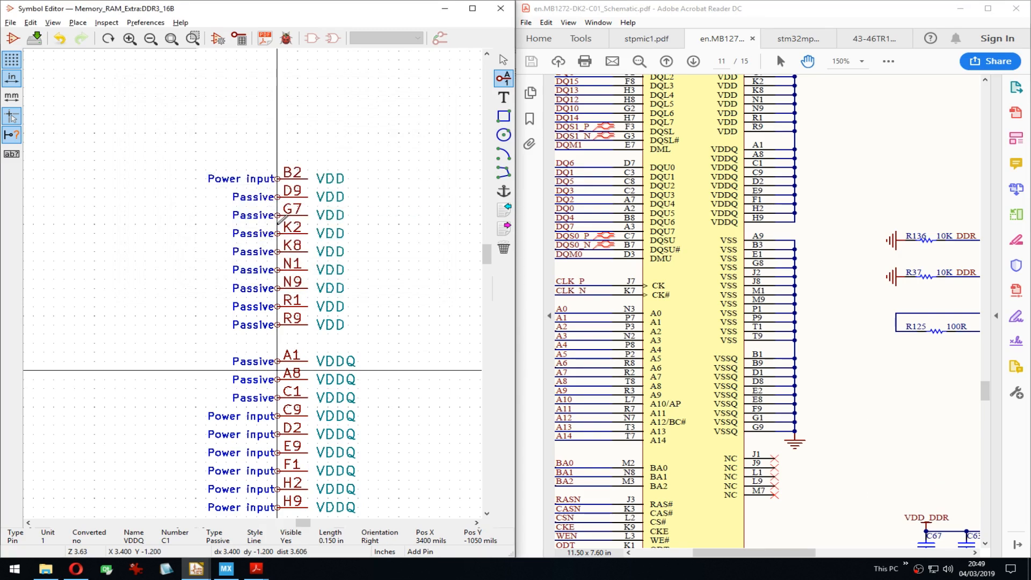
pyautogui.press('Down')
pyautogui.press('Down')
pyautogui.press('Down')
pyautogui.press('Down')
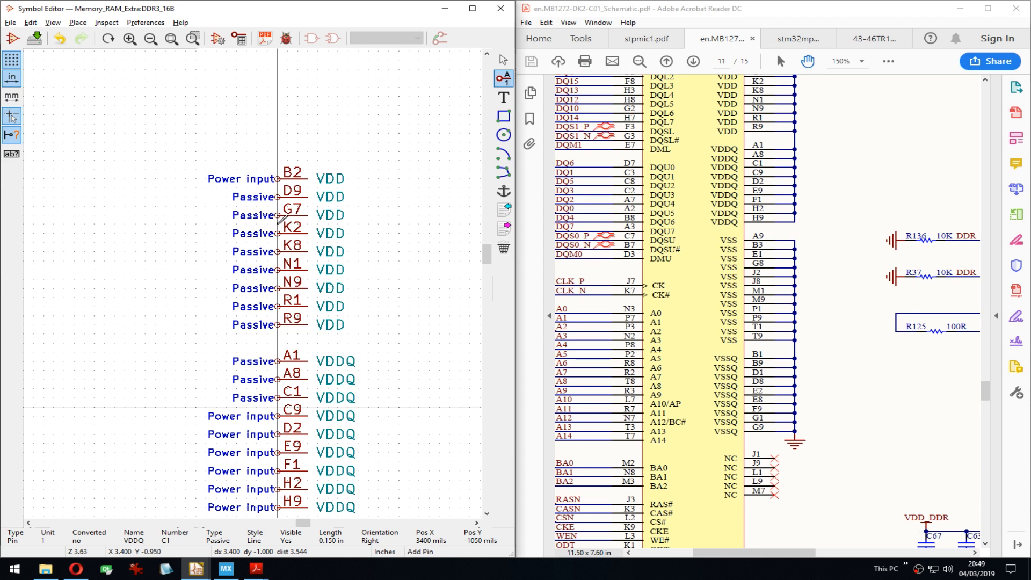
pyautogui.press('Down')
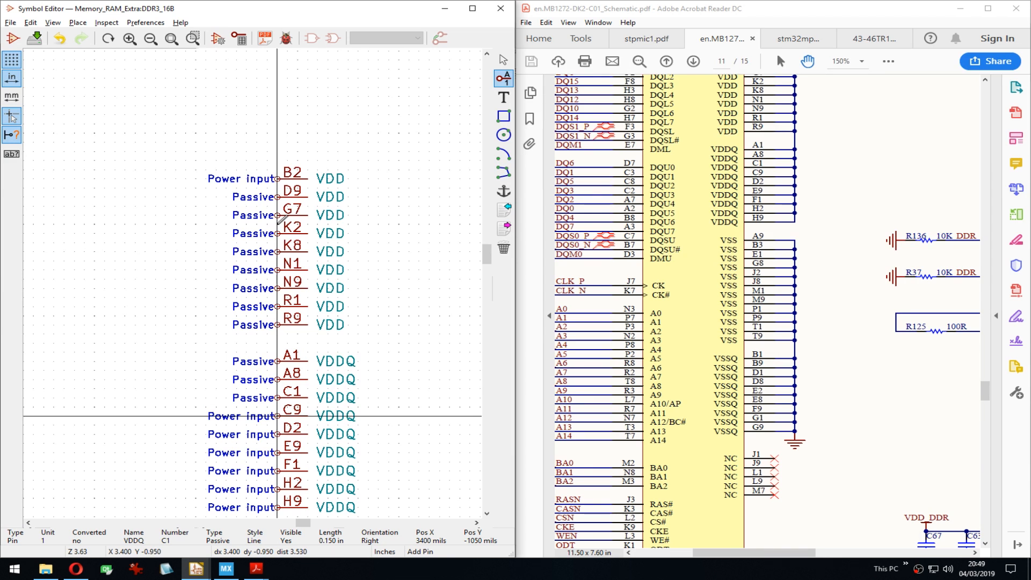
pyautogui.press('e')
pyautogui.press('Tab')
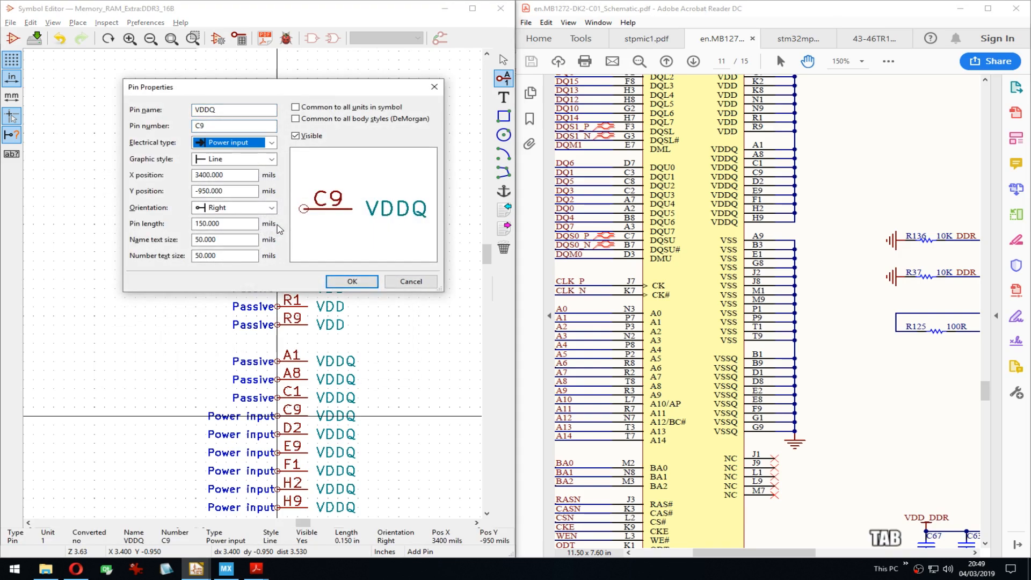
pyautogui.press('p')
pyautogui.press('Return')
pyautogui.press('Down')
pyautogui.press('e')
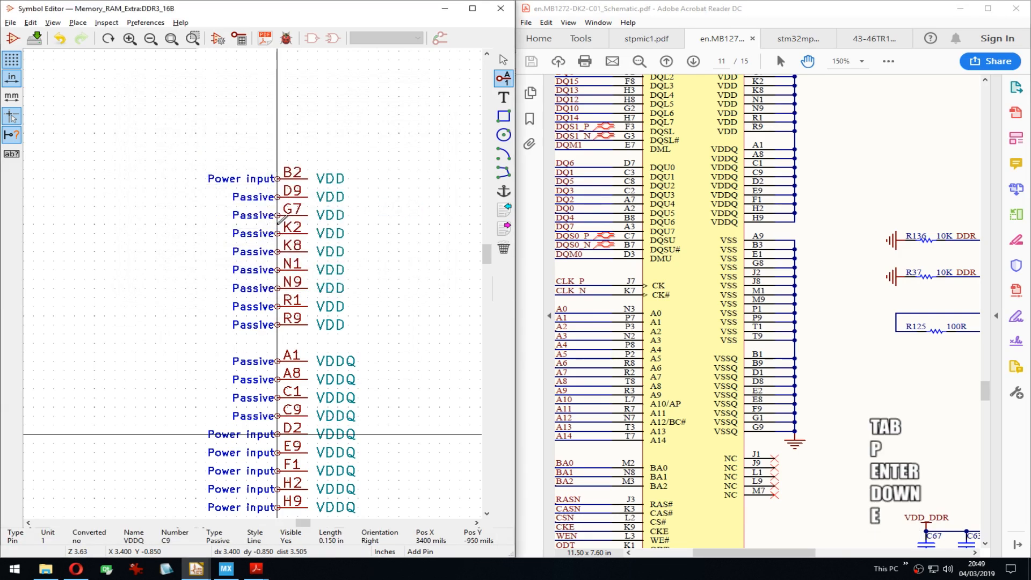
pyautogui.press('Tab')
pyautogui.press('p')
pyautogui.press('Return')
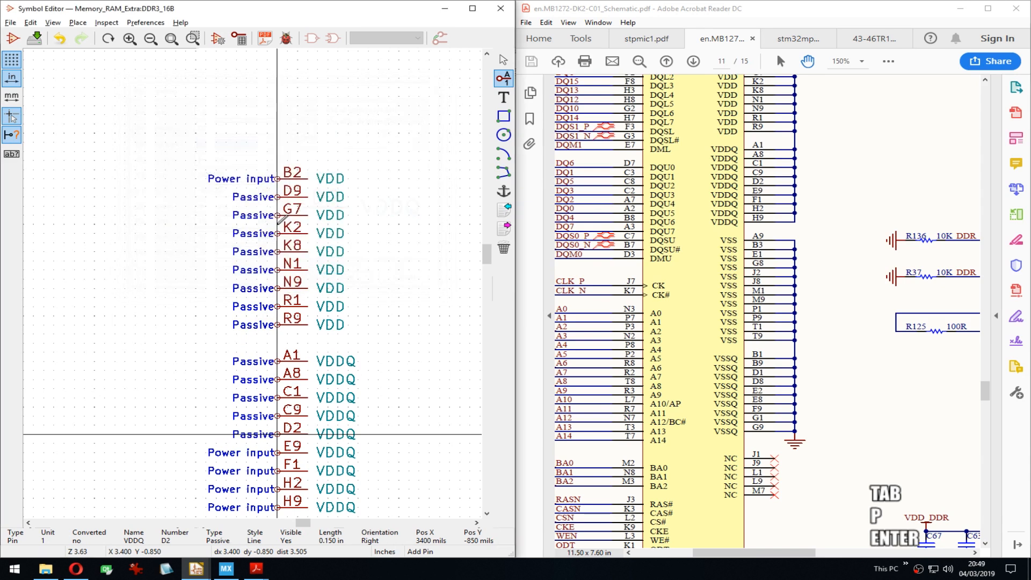
pyautogui.press('Down')
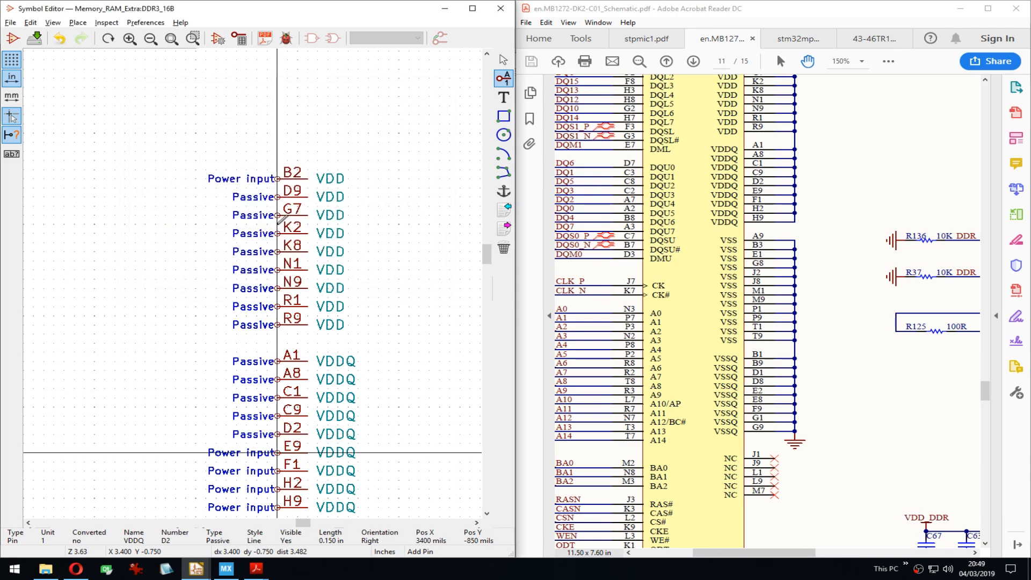
pyautogui.press('e')
pyautogui.press('Tab')
pyautogui.press('p')
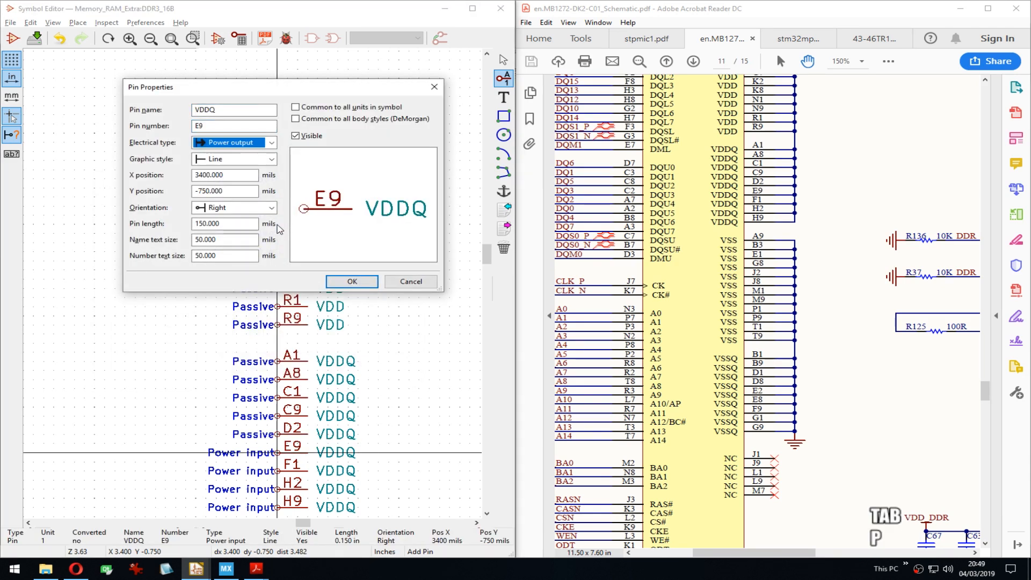
pyautogui.press('Return')
# Step: Set VDDQ pins F1, H2 and H9 to Passive
pyautogui.press('Down')
pyautogui.press('e')
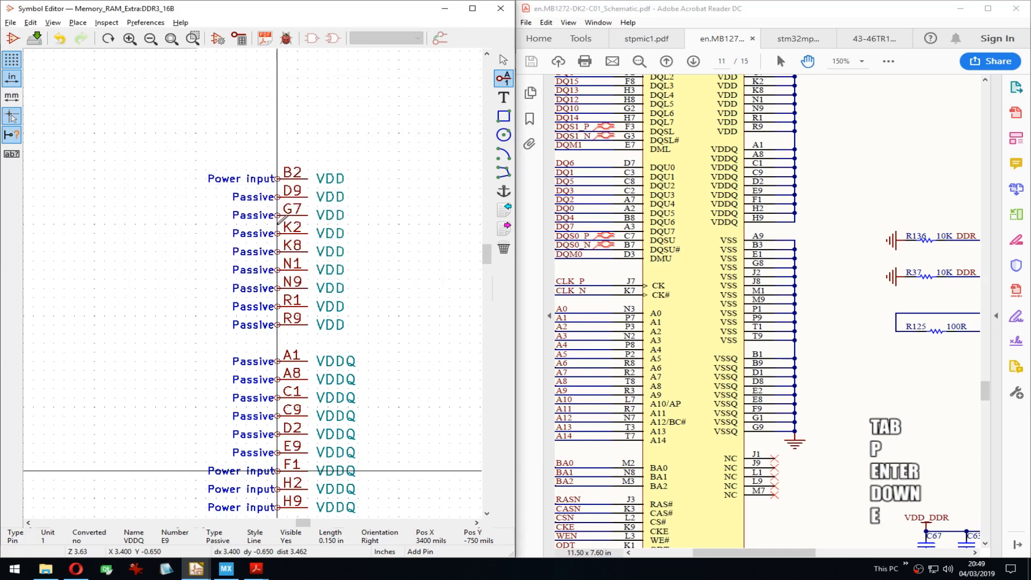
pyautogui.press('Tab')
pyautogui.press('p')
pyautogui.press('Return')
pyautogui.press('Down')
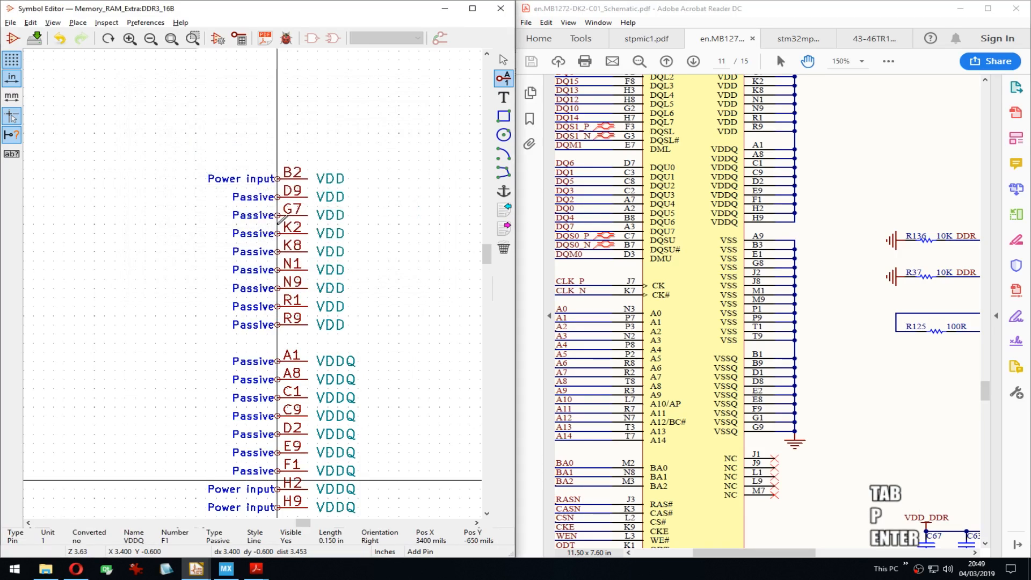
pyautogui.press('e')
pyautogui.press('Tab')
pyautogui.press('p')
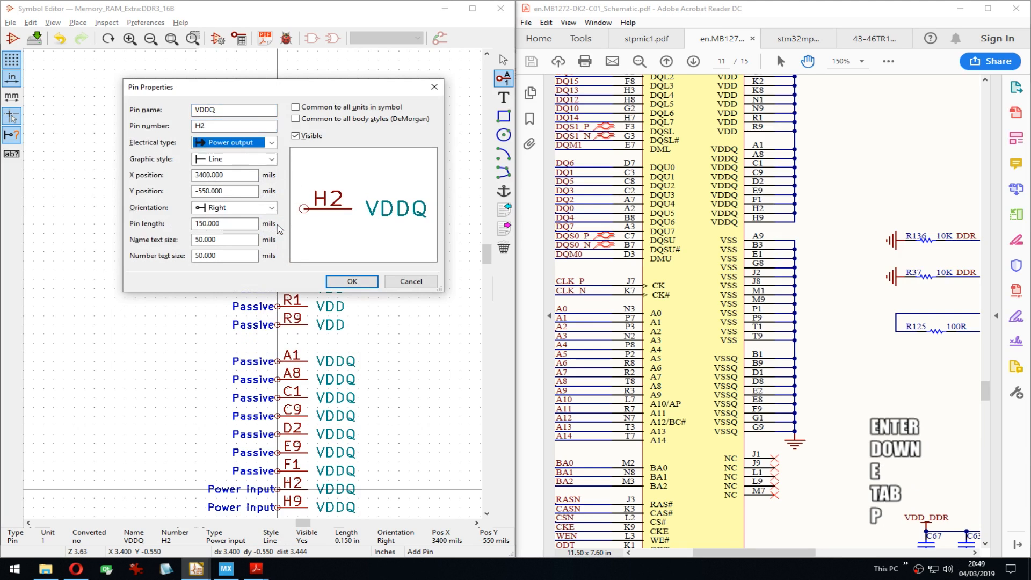
pyautogui.press('Return')
pyautogui.press('Down')
pyautogui.press('e')
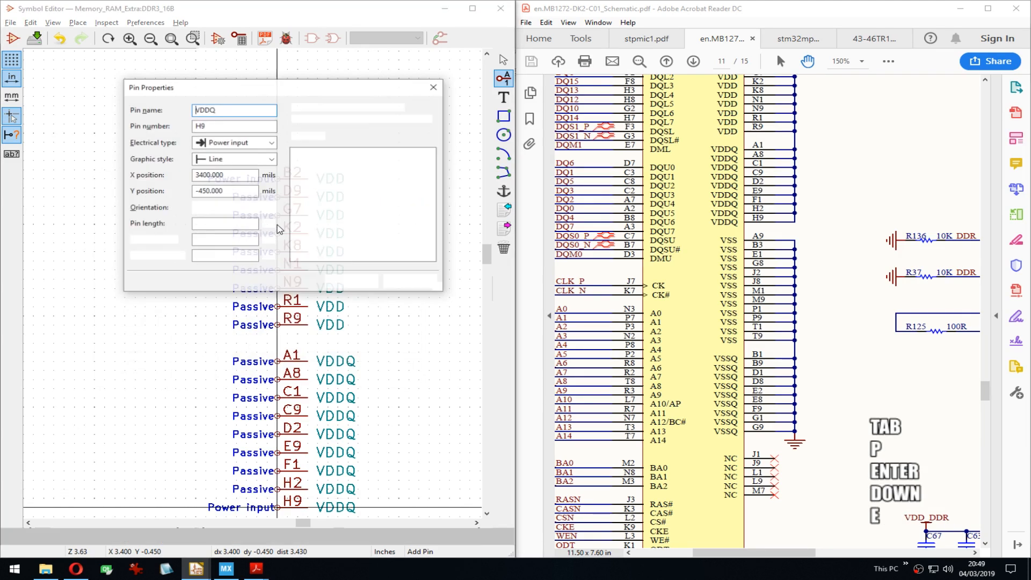
pyautogui.press('Tab')
pyautogui.press('p')
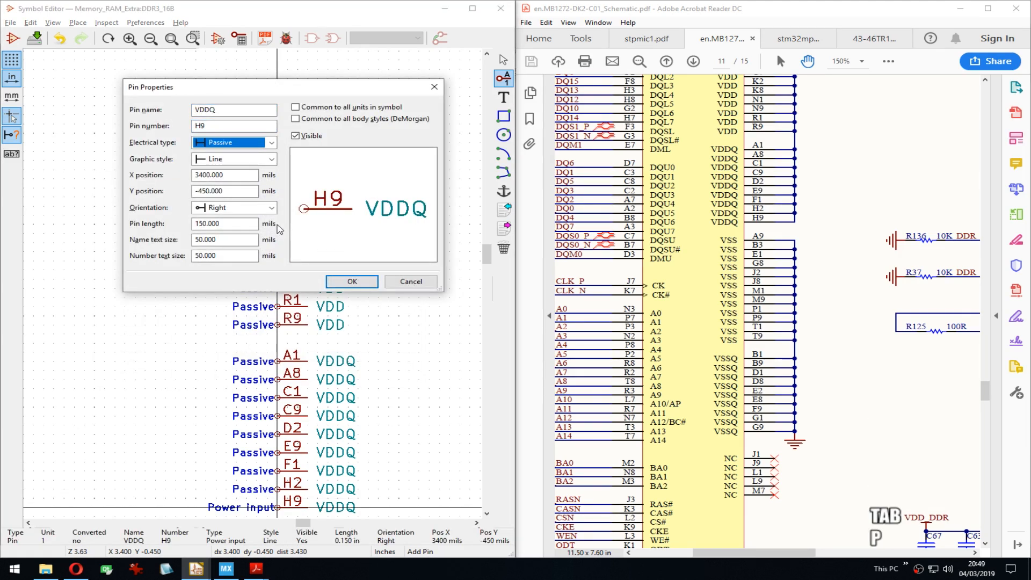
pyautogui.press('Return')
# Step: Switch VDDQ pin A1 back to Power input
pyautogui.moveTo(270, 500); pyautogui.dragTo(270, 393, button='middle')
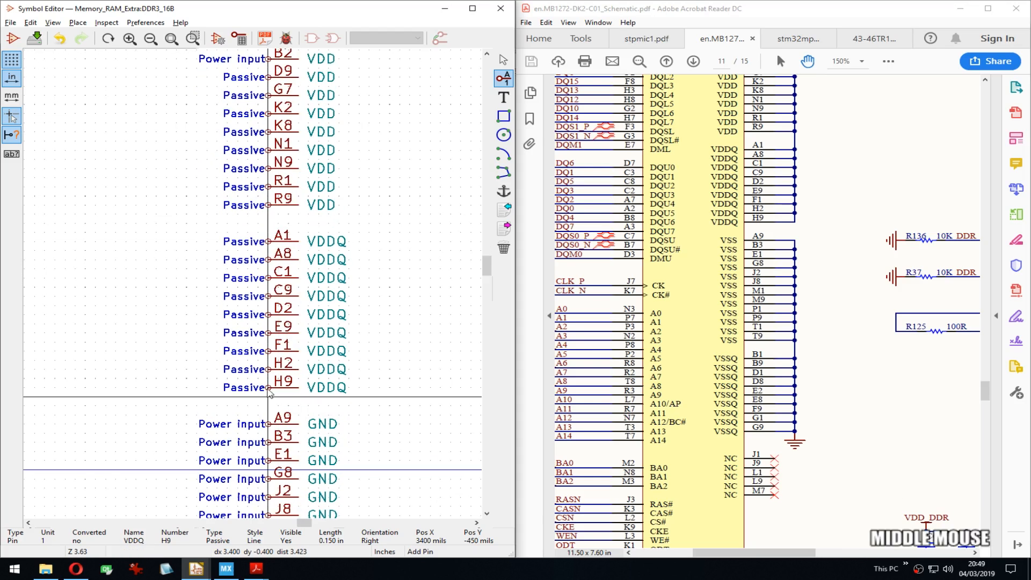
pyautogui.moveTo(271, 244); pyautogui.dragTo(272, 275, button='middle')
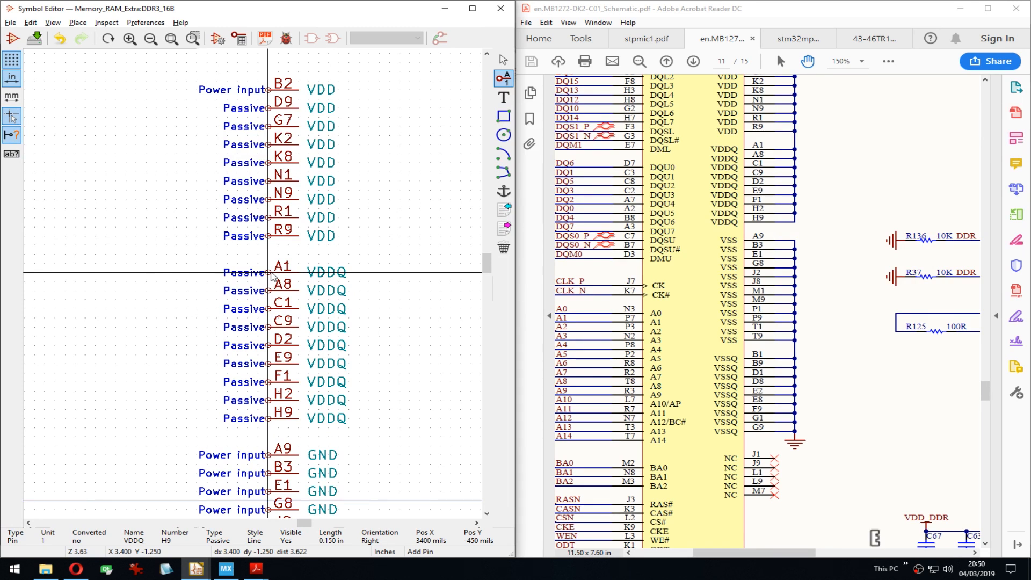
pyautogui.press('e')
pyautogui.press('Tab')
pyautogui.press('p')
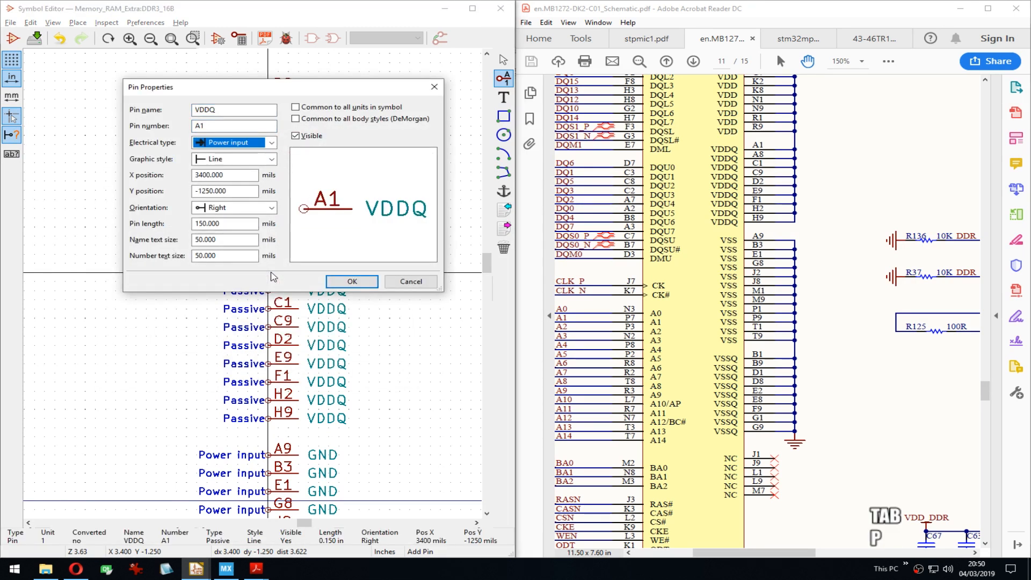
pyautogui.press('Return')
# Step: Set GND pins B3, E1, G8 and J2 to the Passive electrical type
pyautogui.moveTo(273, 382); pyautogui.dragTo(264, 199, button='middle')
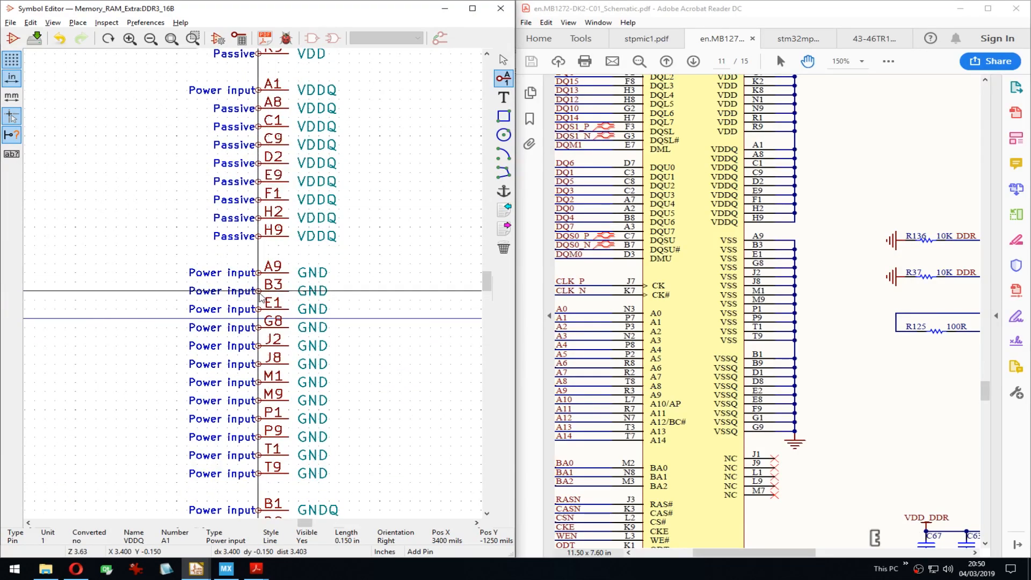
pyautogui.press('e')
pyautogui.press('Tab')
pyautogui.press('Tab')
pyautogui.press('p')
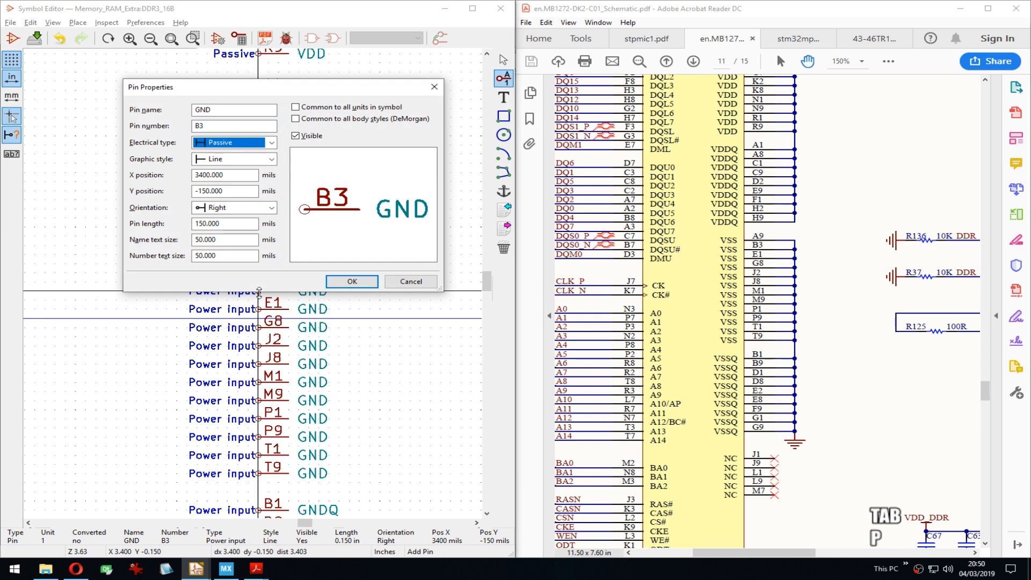
pyautogui.press('Return')
pyautogui.press('Down')
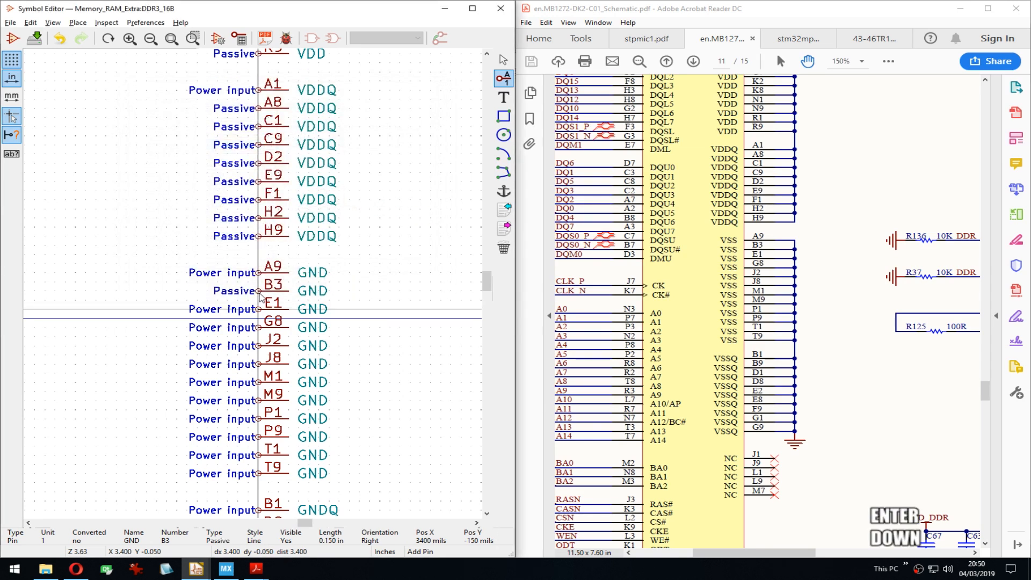
pyautogui.press('e')
pyautogui.press('Tab')
pyautogui.press('Tab')
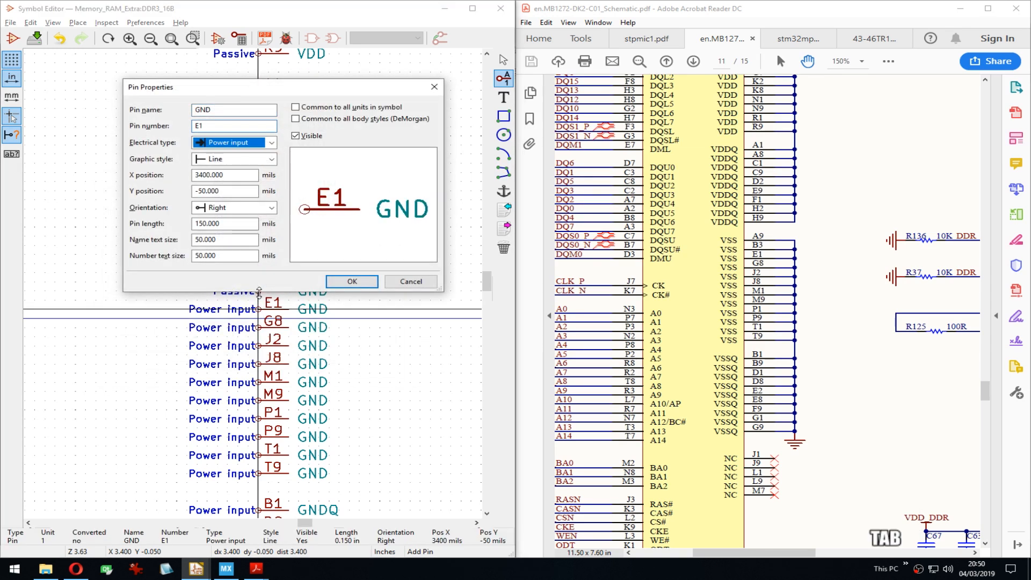
pyautogui.press('p')
pyautogui.press('Return')
pyautogui.press('Down')
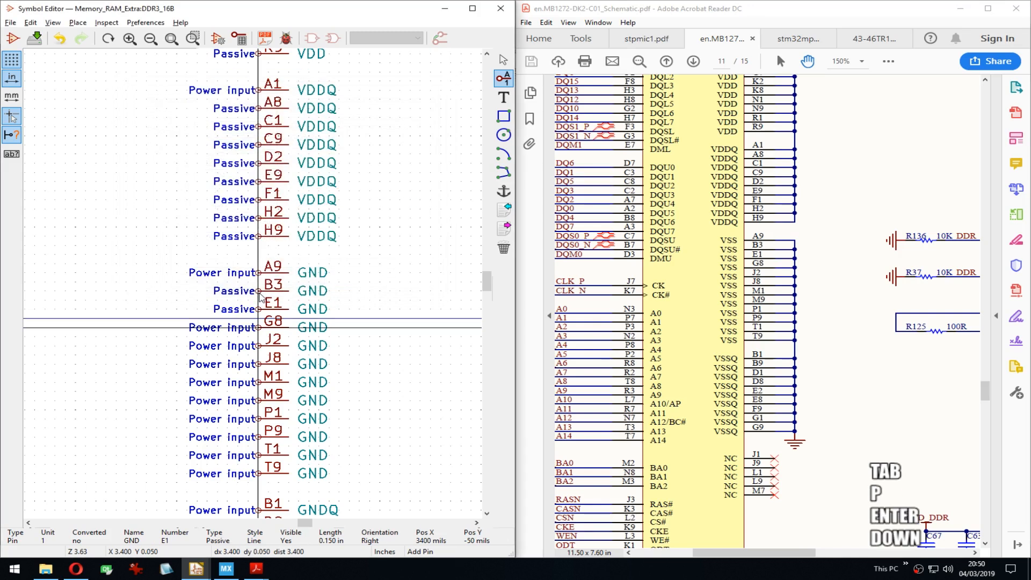
pyautogui.press('e')
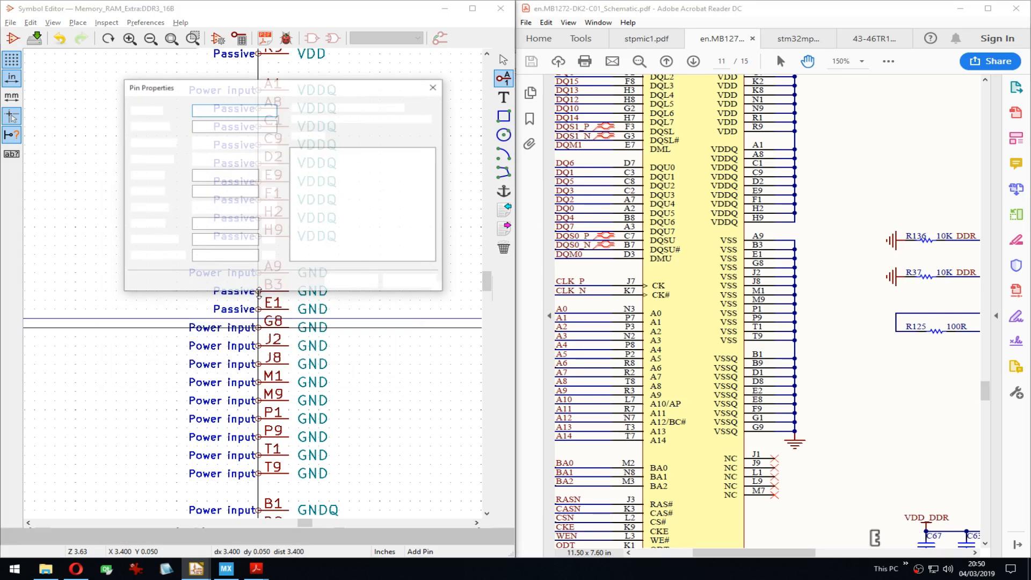
pyautogui.press('Tab')
pyautogui.press('Tab')
pyautogui.press('p')
pyautogui.press('Return')
pyautogui.press('Down')
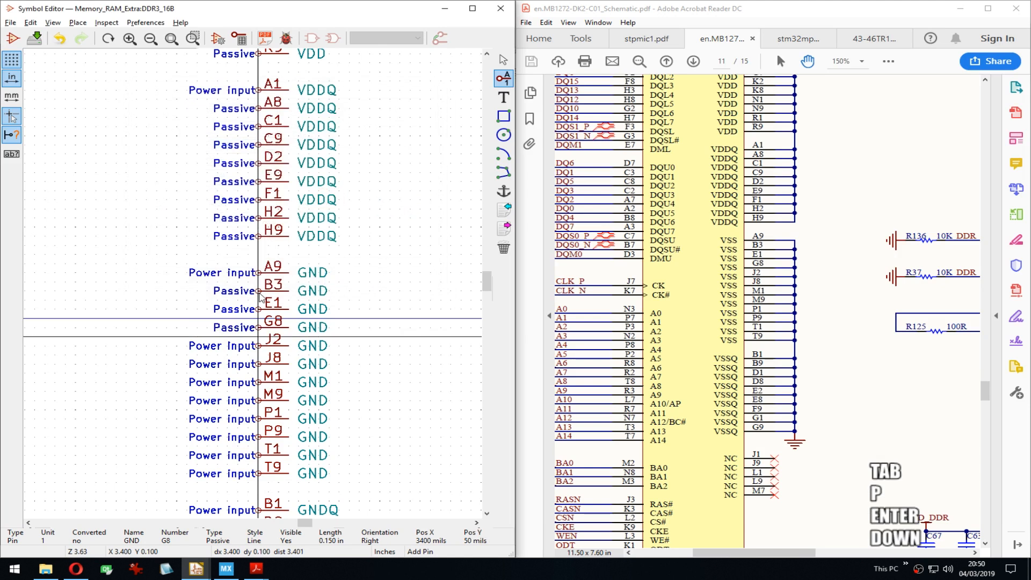
pyautogui.press('e')
pyautogui.press('Tab')
pyautogui.press('Tab')
pyautogui.press('p')
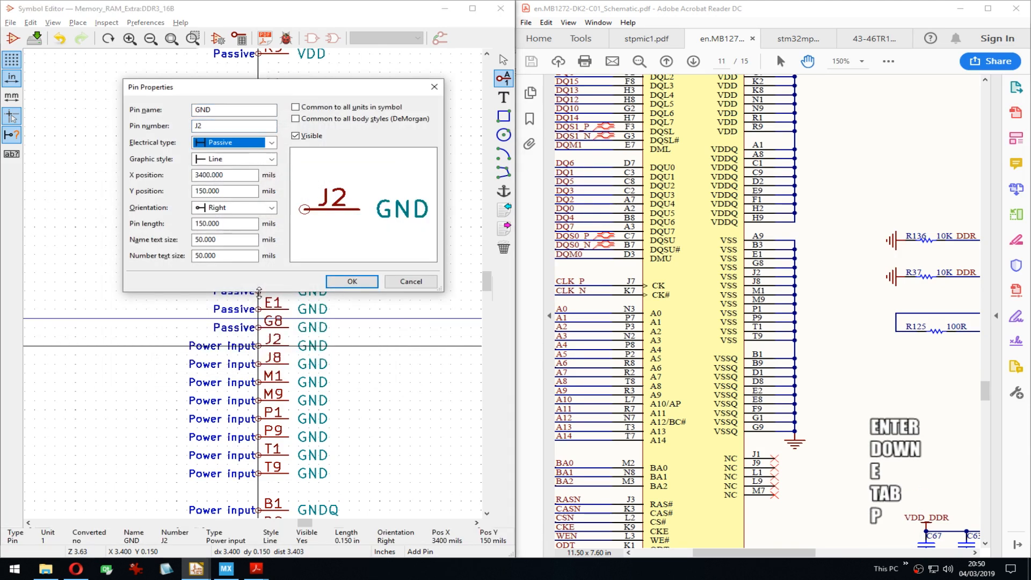
pyautogui.press('Return')
pyautogui.press('Down')
# Step: Set GND pins J8, M1, M9 and P1 to Passive
pyautogui.press('e')
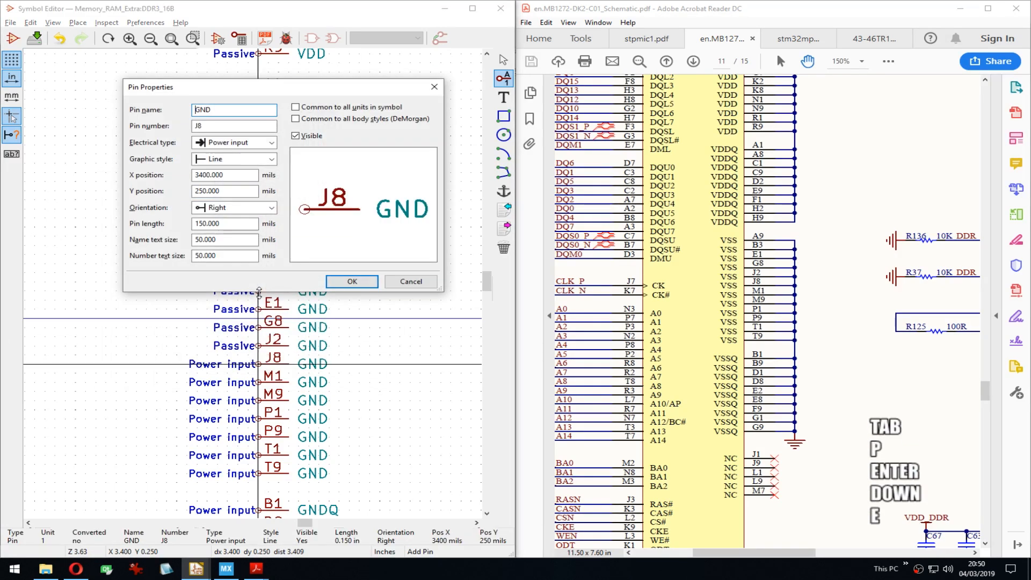
pyautogui.press('Tab')
pyautogui.press('Tab')
pyautogui.press('p')
pyautogui.press('Return')
pyautogui.press('Down')
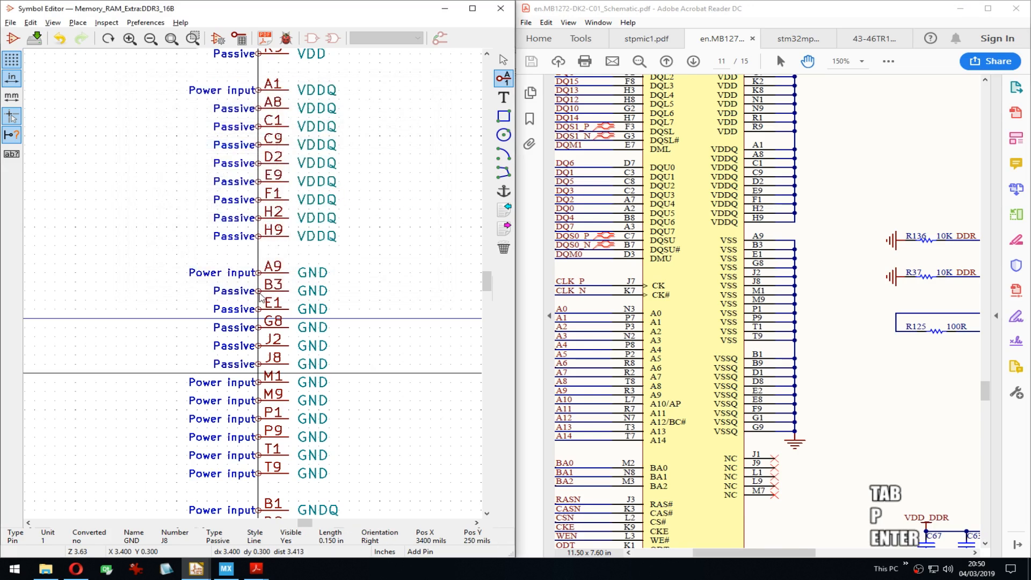
pyautogui.press('e')
pyautogui.press('Tab')
pyautogui.press('Tab')
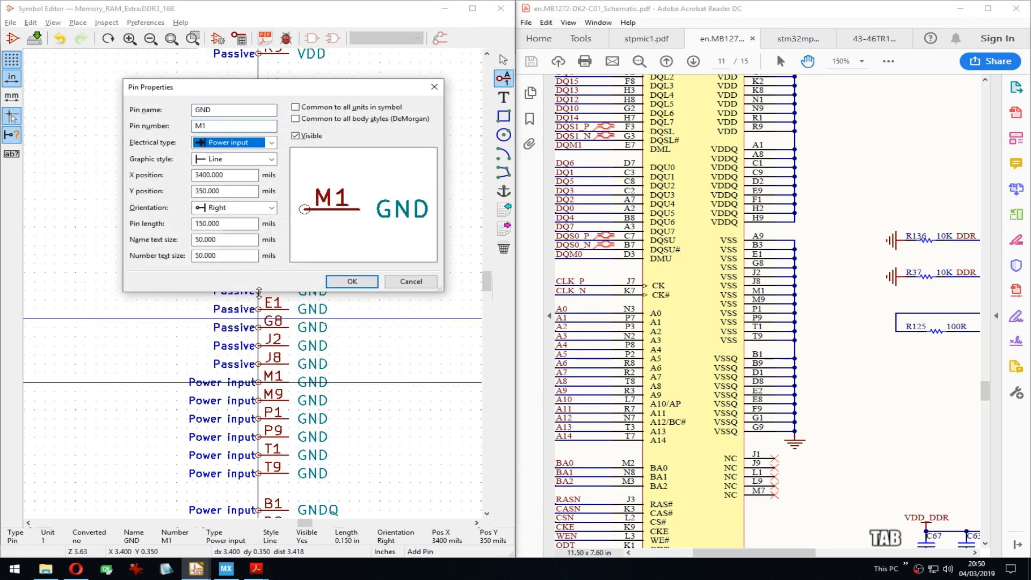
pyautogui.press('p')
pyautogui.press('Return')
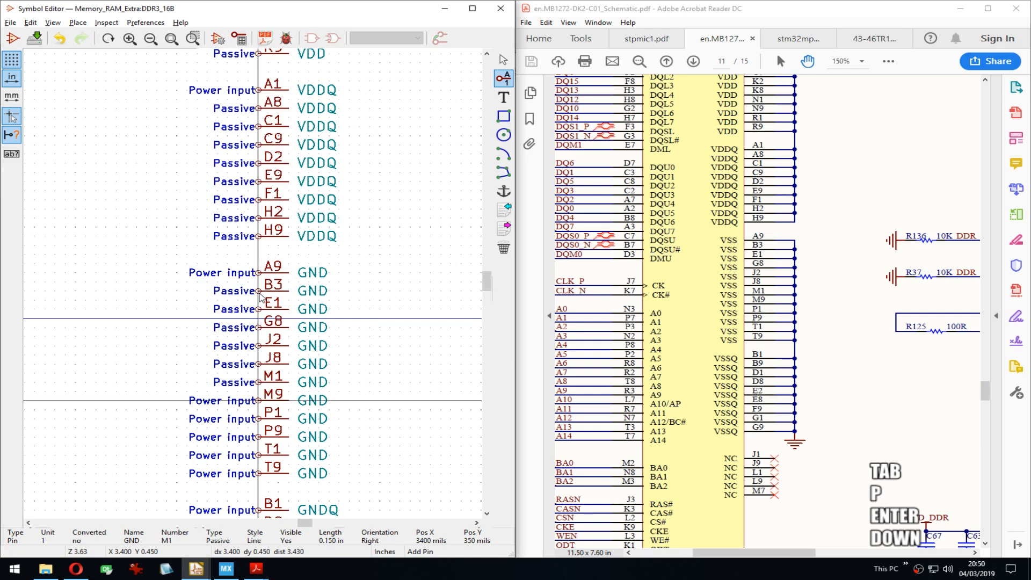
pyautogui.press('e')
pyautogui.press('Tab')
pyautogui.press('p')
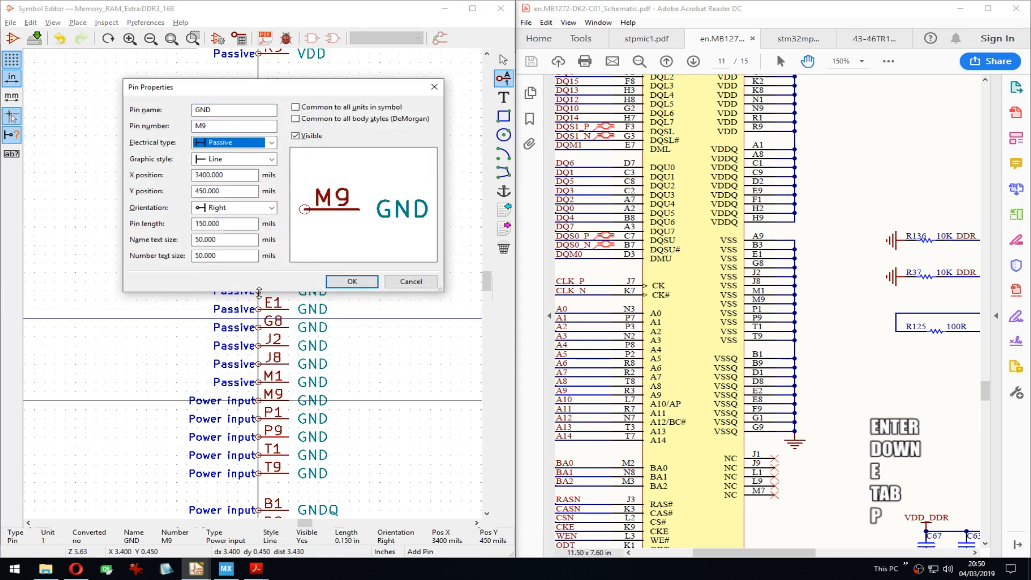
pyautogui.press('Return')
pyautogui.press('Down')
pyautogui.press('e')
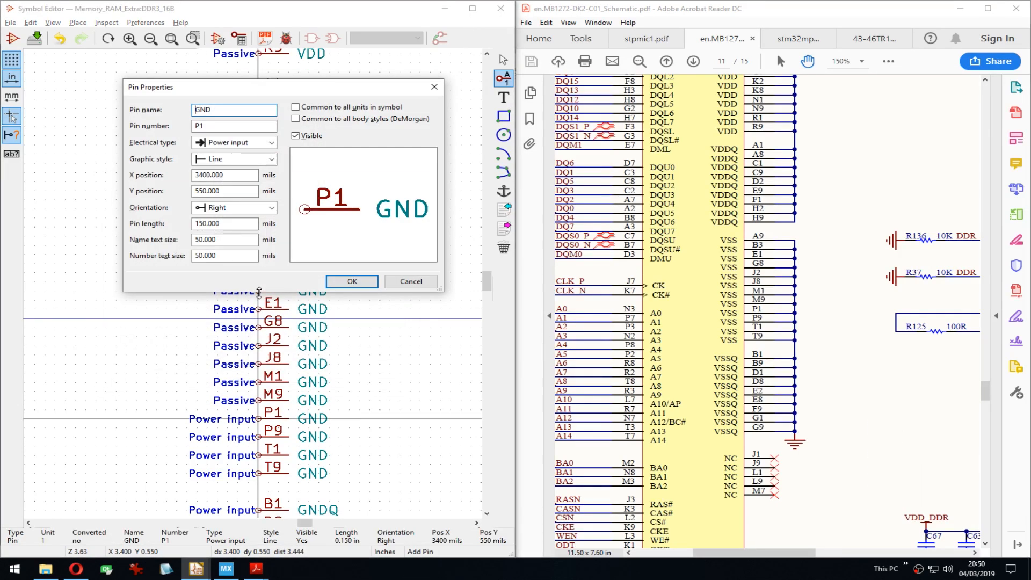
pyautogui.press('Tab')
pyautogui.press('p')
pyautogui.press('Return')
pyautogui.press('Down')
# Step: Set the last GND pins P9, T1 and T9 to Passive
pyautogui.press('e')
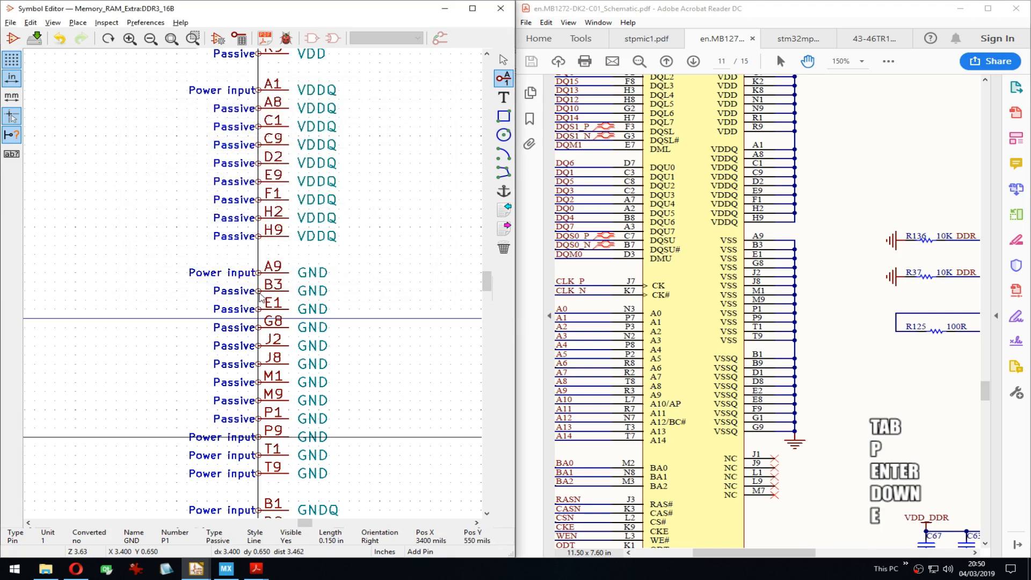
pyautogui.press('Tab')
pyautogui.press('Return')
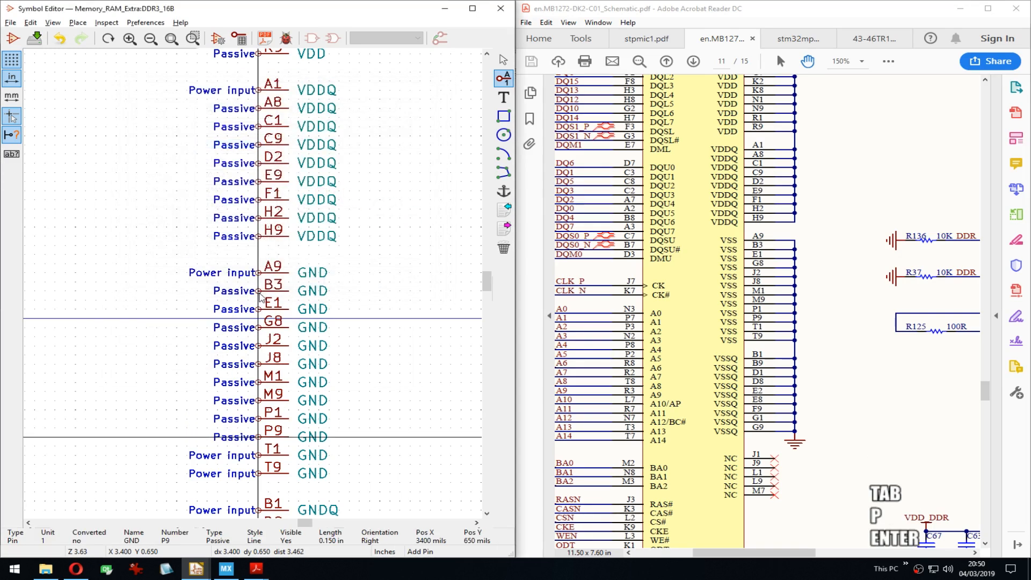
pyautogui.press('Down')
pyautogui.press('e')
pyautogui.press('Tab')
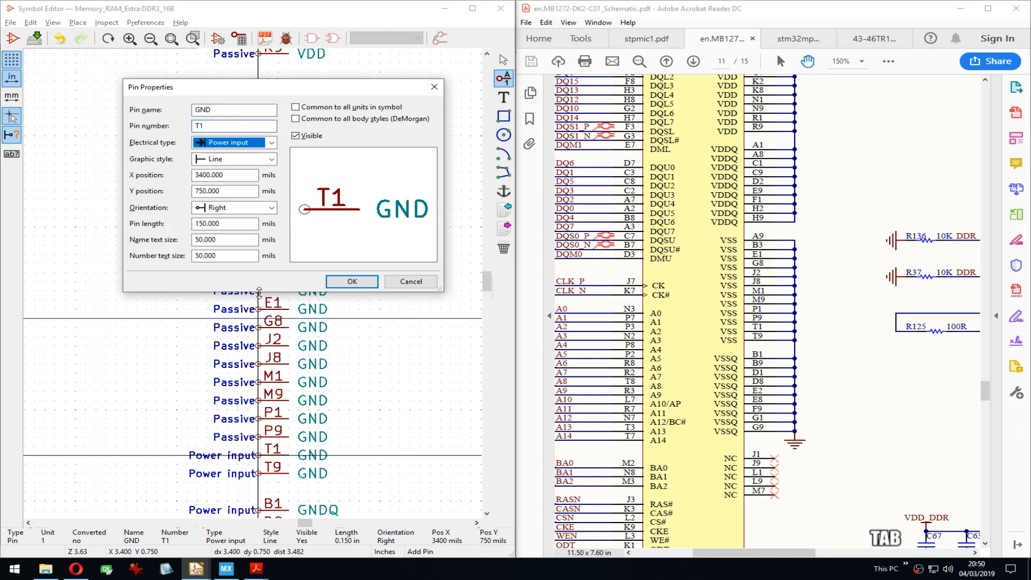
pyautogui.press('Return')
pyautogui.press('Down')
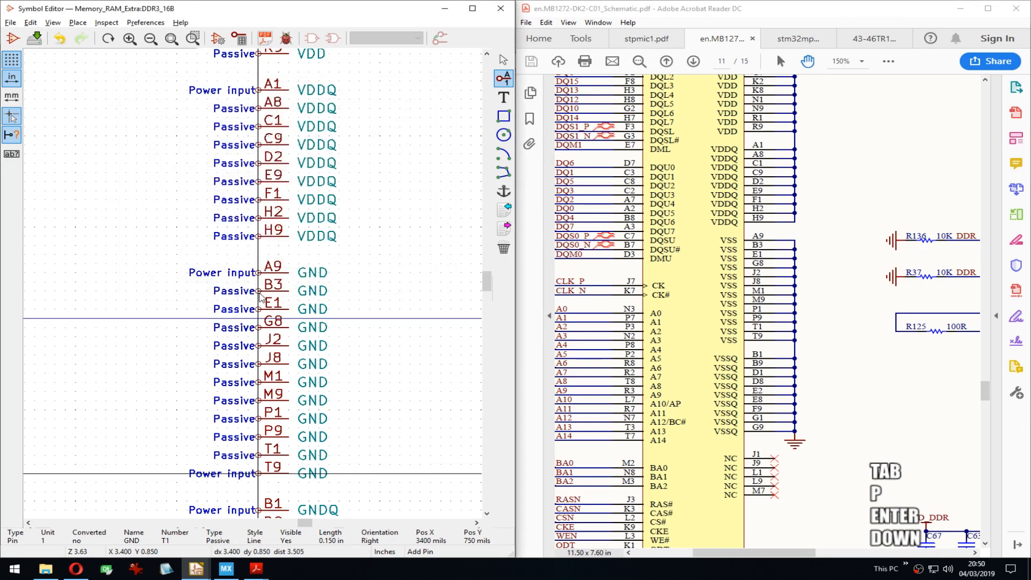
pyautogui.press('e')
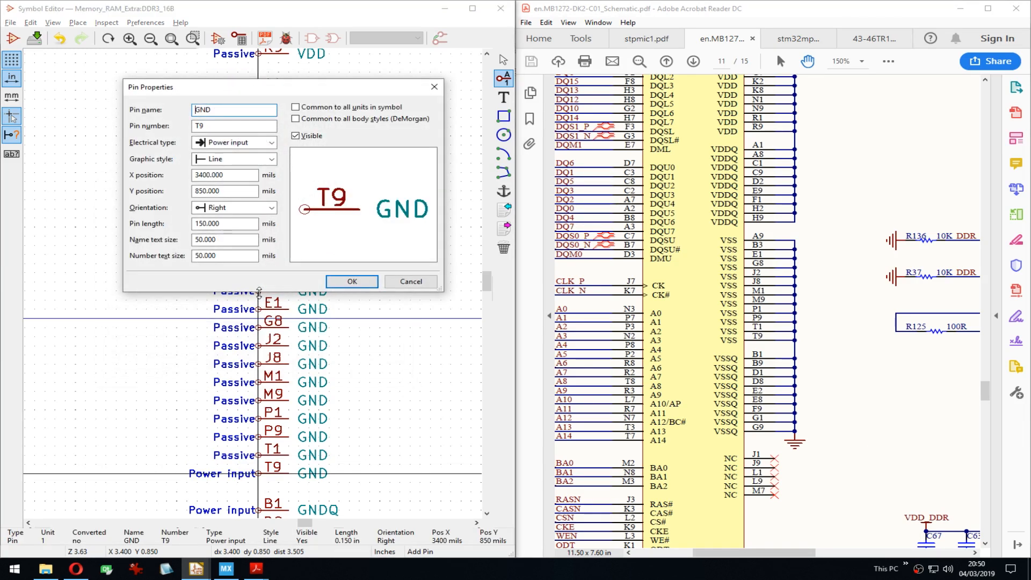
pyautogui.press('Tab')
pyautogui.press('Tab')
pyautogui.press('Return')
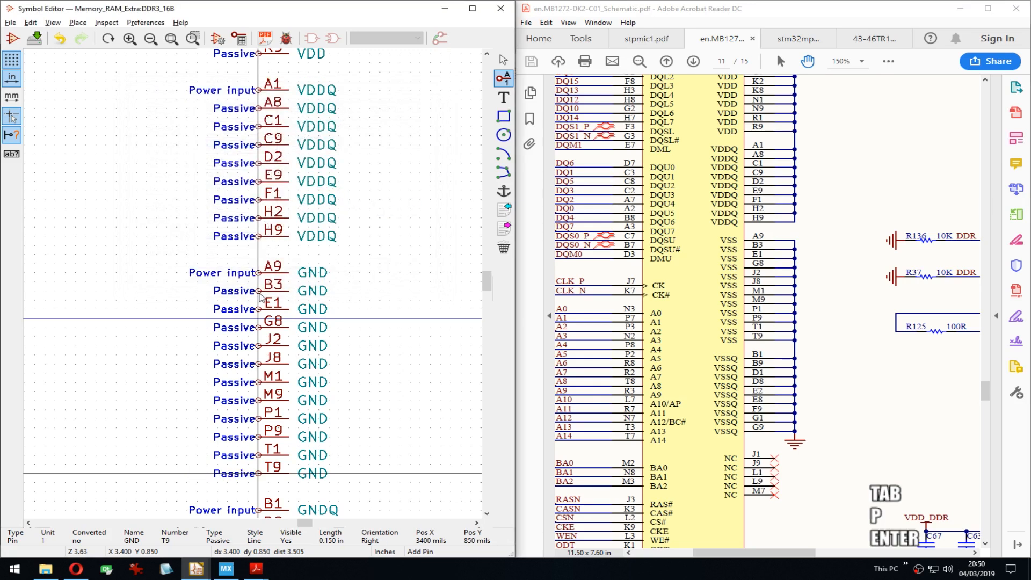
pyautogui.moveTo(260, 381); pyautogui.dragTo(271, 189, button='middle')
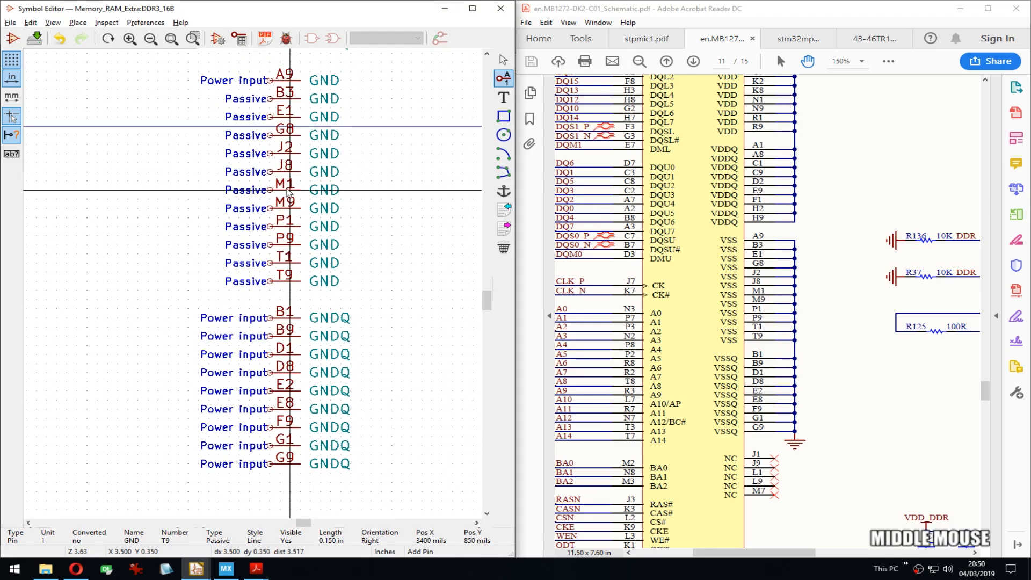
# Step: Set GNDQ pins B9, D1, D8 and E2 to the Passive electrical type
pyautogui.doubleClick(274, 338)
pyautogui.press('Tab')
pyautogui.press('Tab')
pyautogui.press('p')
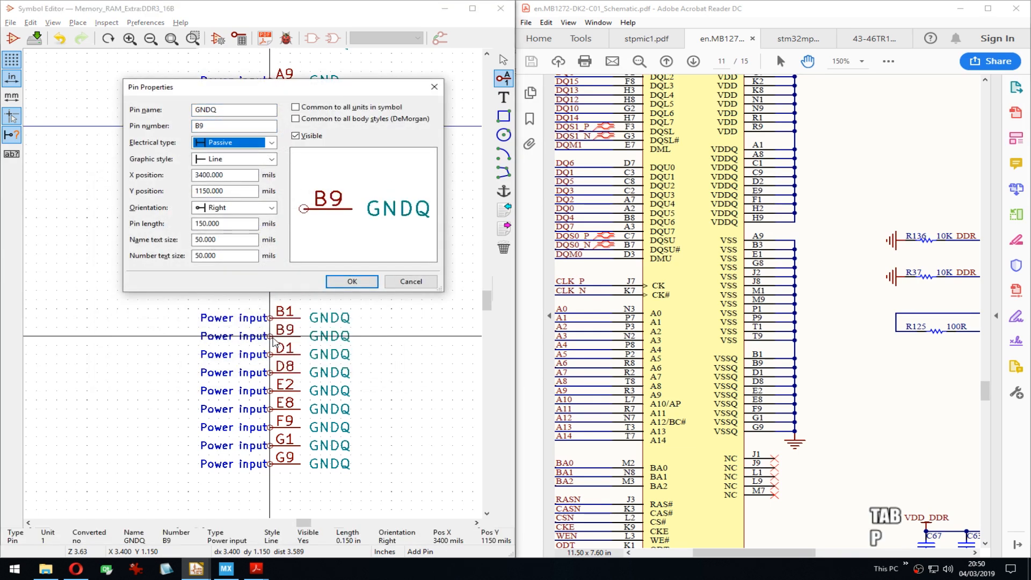
pyautogui.press('Return')
pyautogui.press('Down')
pyautogui.press('e')
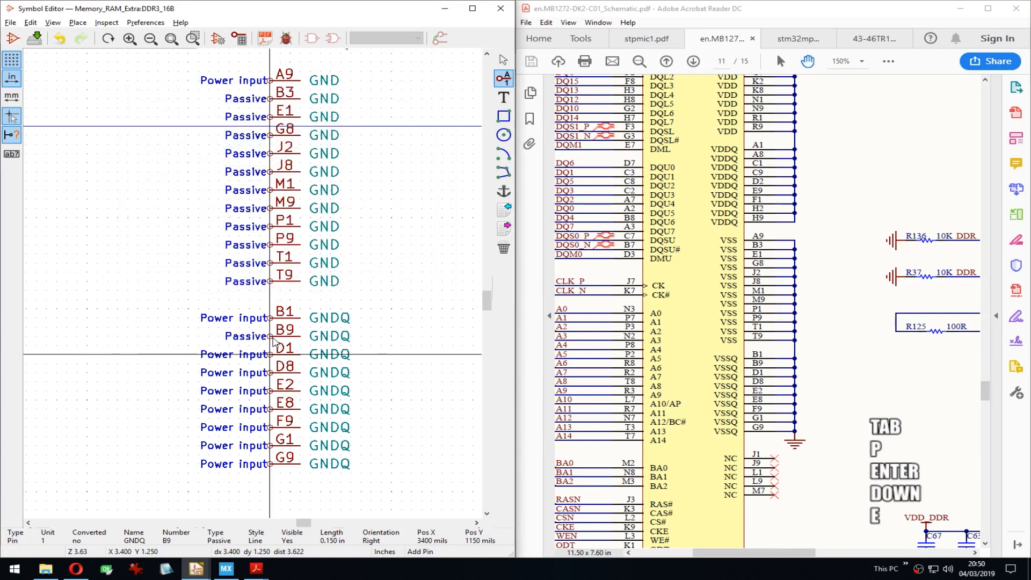
pyautogui.press('Tab')
pyautogui.press('Tab')
pyautogui.press('p')
pyautogui.press('Return')
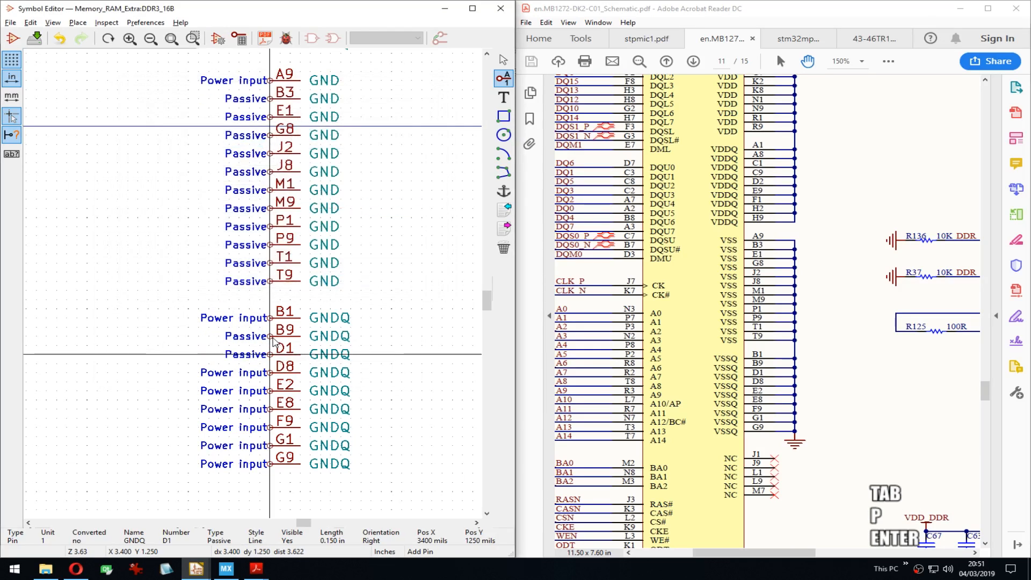
pyautogui.press('Down')
pyautogui.press('e')
pyautogui.press('Tab')
pyautogui.press('Tab')
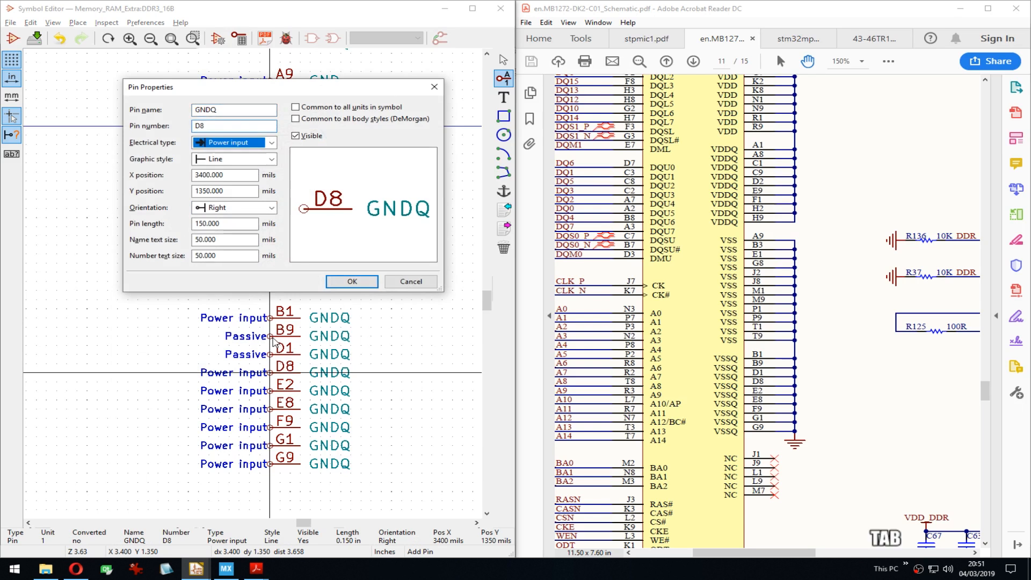
pyautogui.press('Return')
pyautogui.press('Down')
pyautogui.press('e')
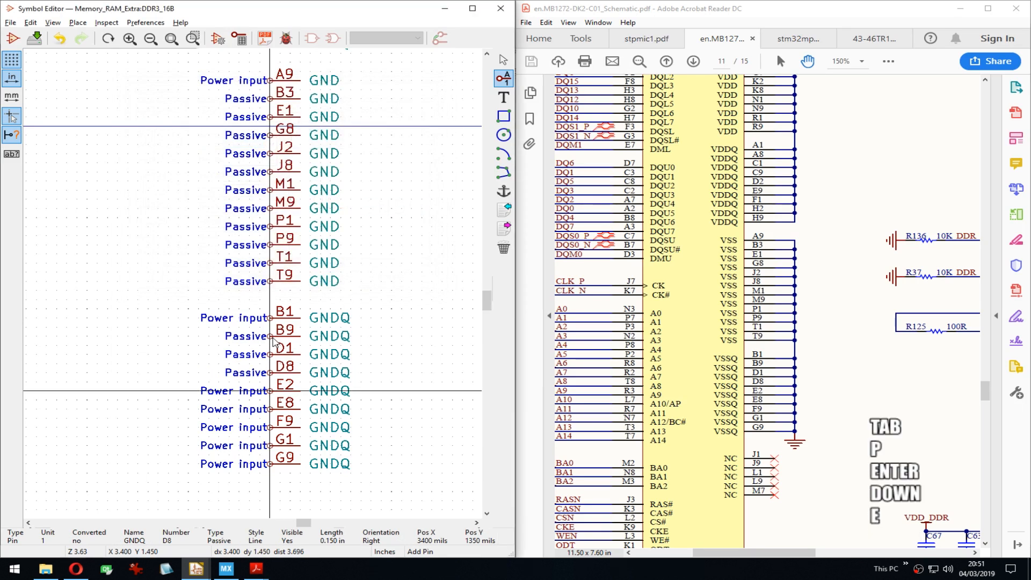
pyautogui.press('Tab')
pyautogui.press('Tab')
pyautogui.press('Return')
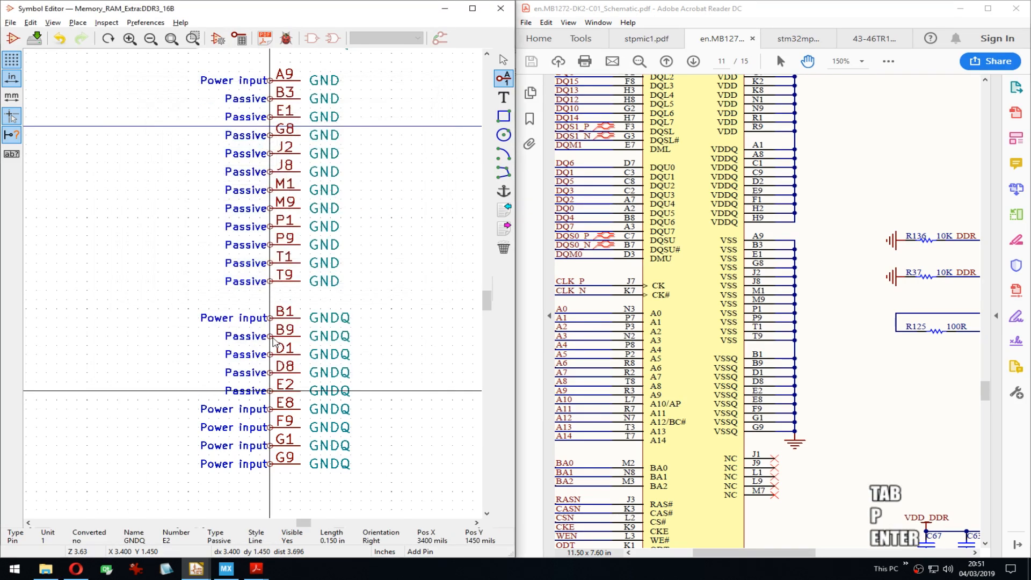
pyautogui.press('Down')
# Step: Set GNDQ pins E8, F9, G1 and G9 to Passive
pyautogui.press('e')
pyautogui.press('Tab')
pyautogui.press('Tab')
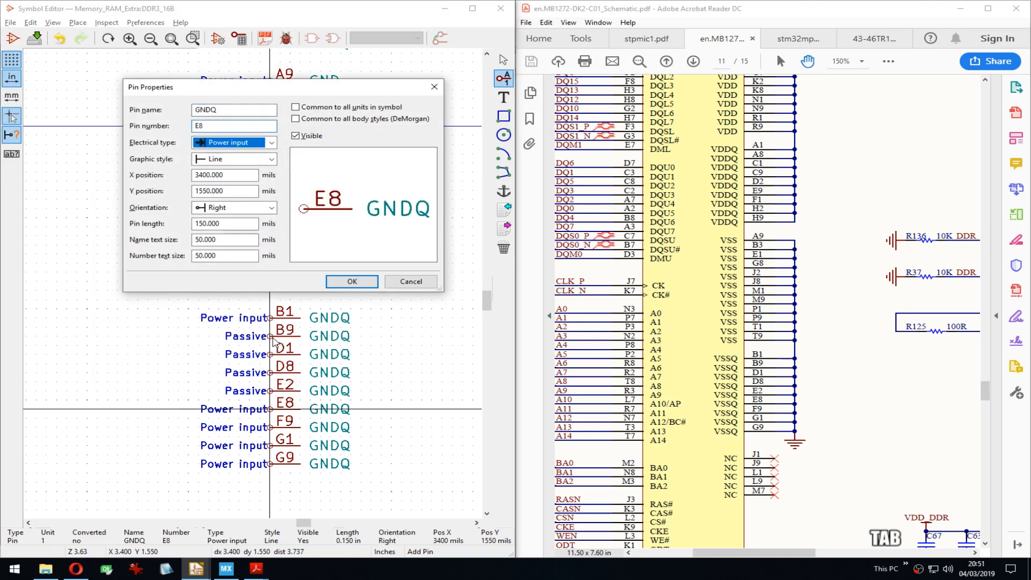
pyautogui.press('Return')
pyautogui.press('Down')
pyautogui.press('e')
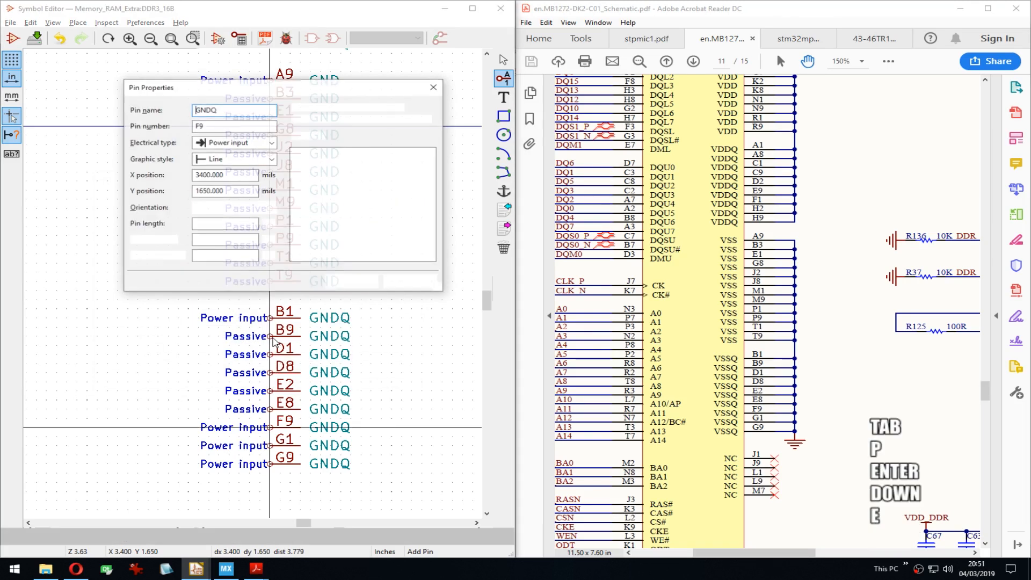
pyautogui.press('Tab')
pyautogui.press('Tab')
pyautogui.press('p')
pyautogui.press('Return')
pyautogui.press('Down')
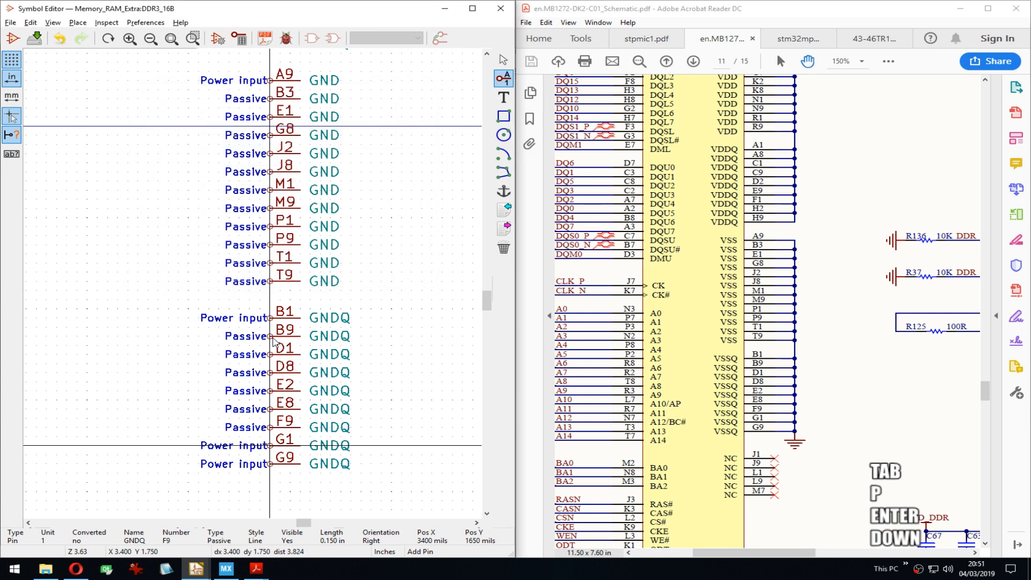
pyautogui.press('e')
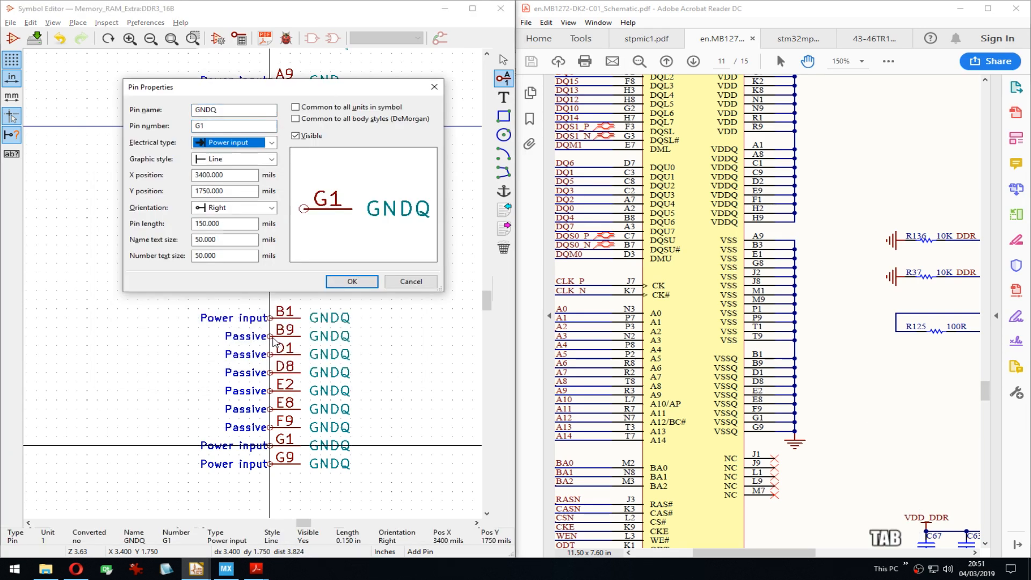
pyautogui.press('Return')
pyautogui.press('Down')
pyautogui.press('e')
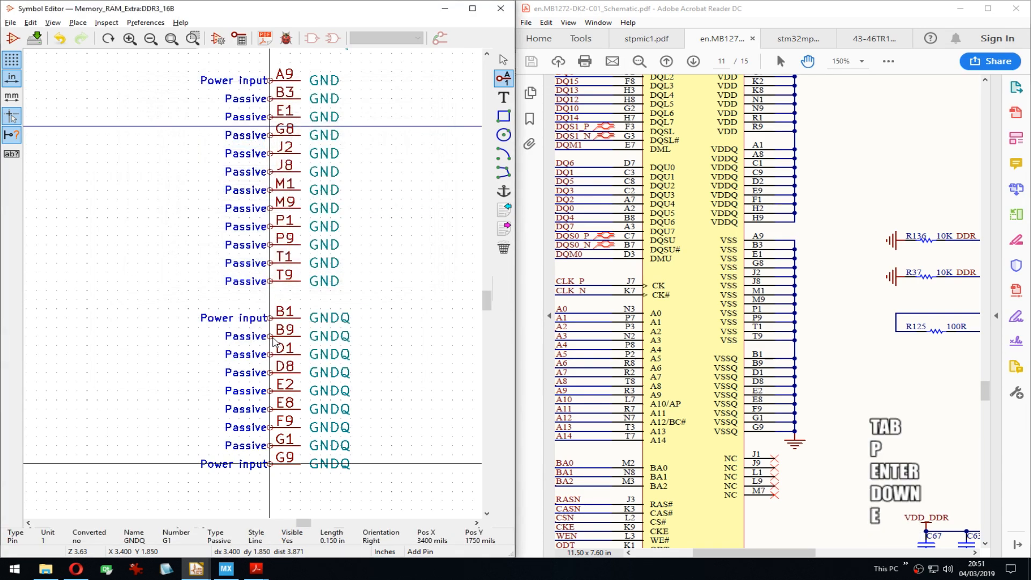
pyautogui.press('Tab')
pyautogui.press('p')
pyautogui.press('Return')
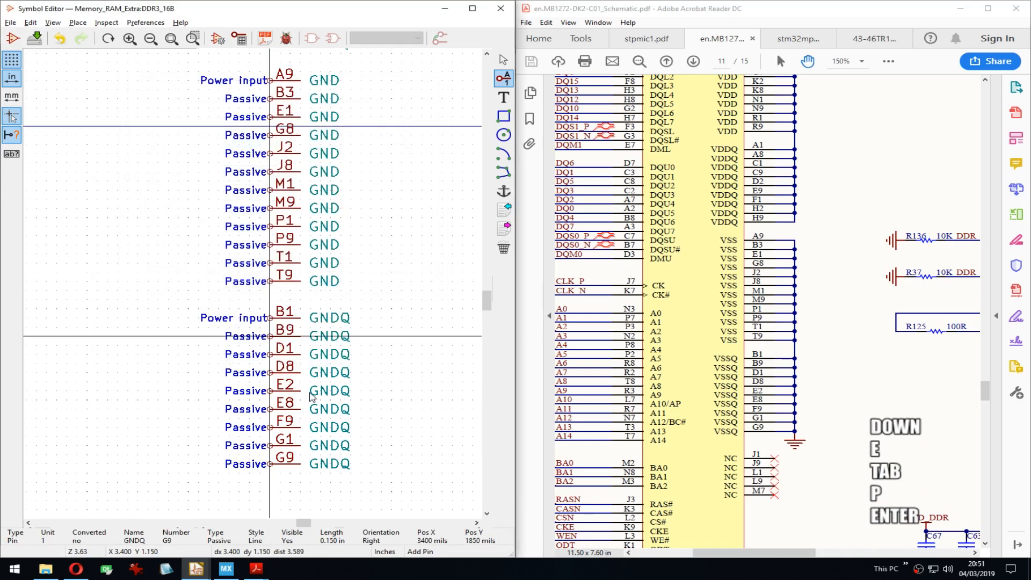
pyautogui.moveTo(383, 175); pyautogui.dragTo(376, 316, button='middle')
# Step: Make VDD pins D9, G7, K2 and K8 invisible
pyautogui.moveTo(387, 194); pyautogui.dragTo(266, 247, button='middle')
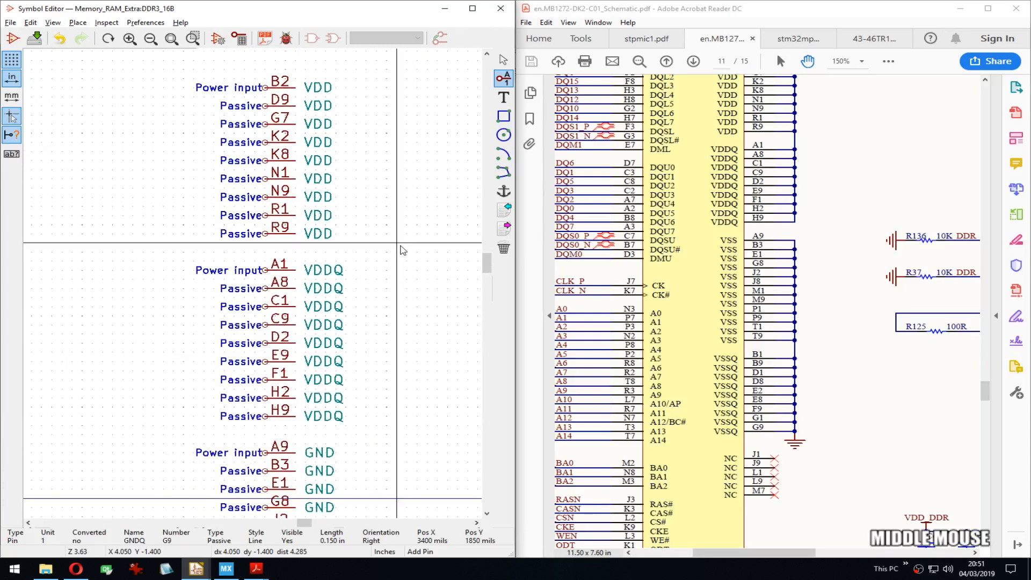
pyautogui.doubleClick(265, 106)
pyautogui.press('Tab')
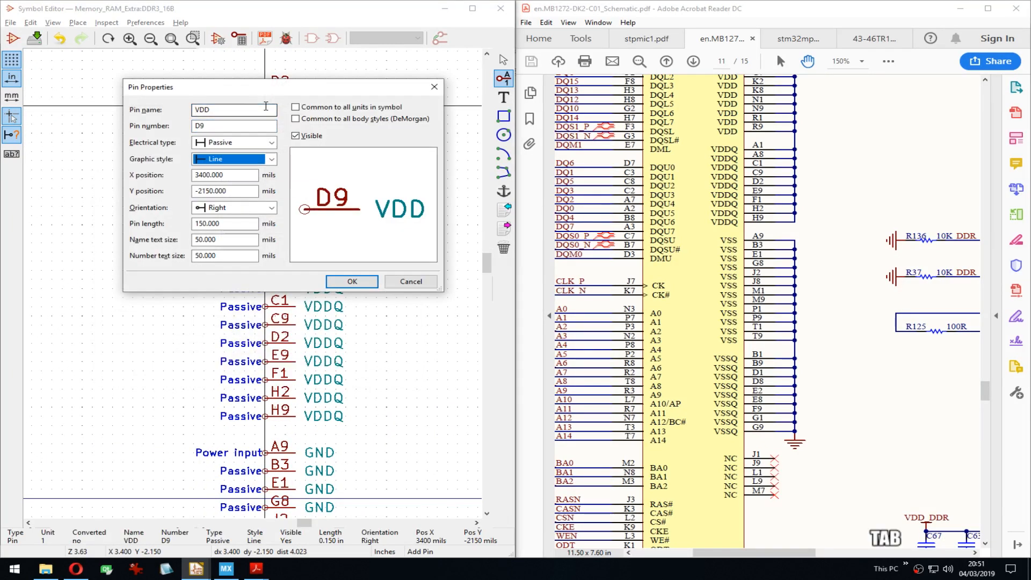
pyautogui.click(310, 136)
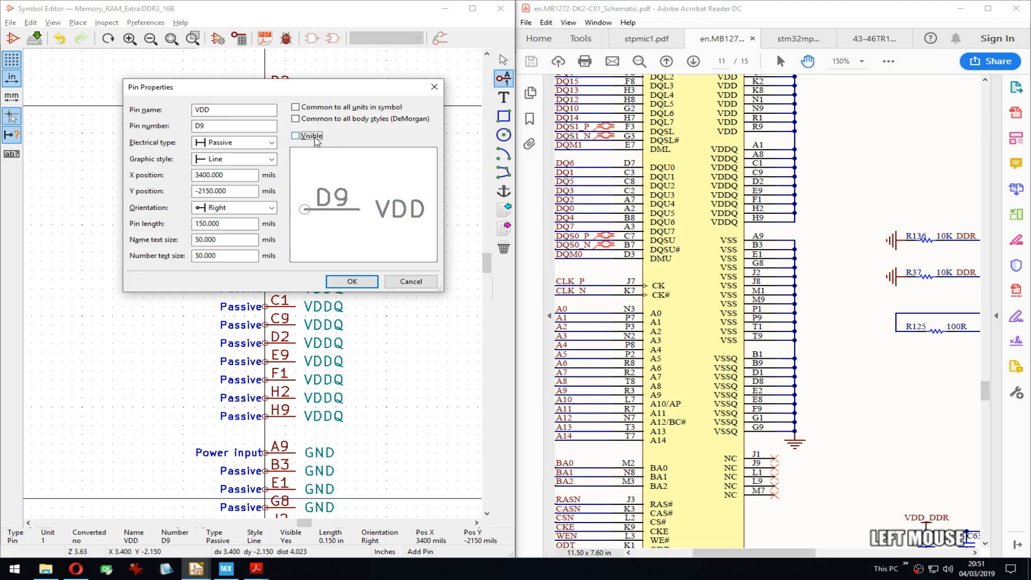
pyautogui.click(352, 281)
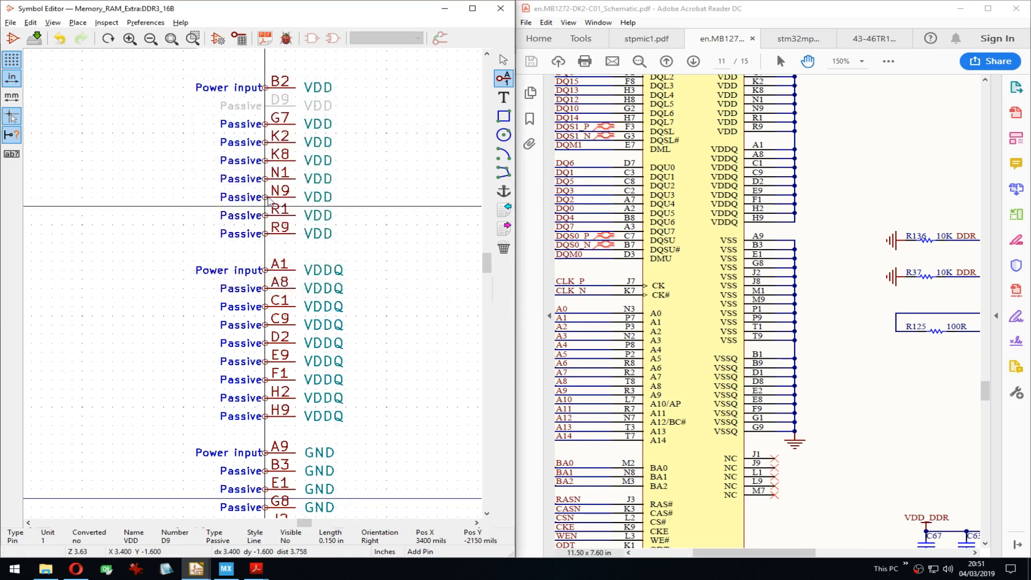
pyautogui.doubleClick(264, 124)
pyautogui.click(301, 136)
pyautogui.click(350, 280)
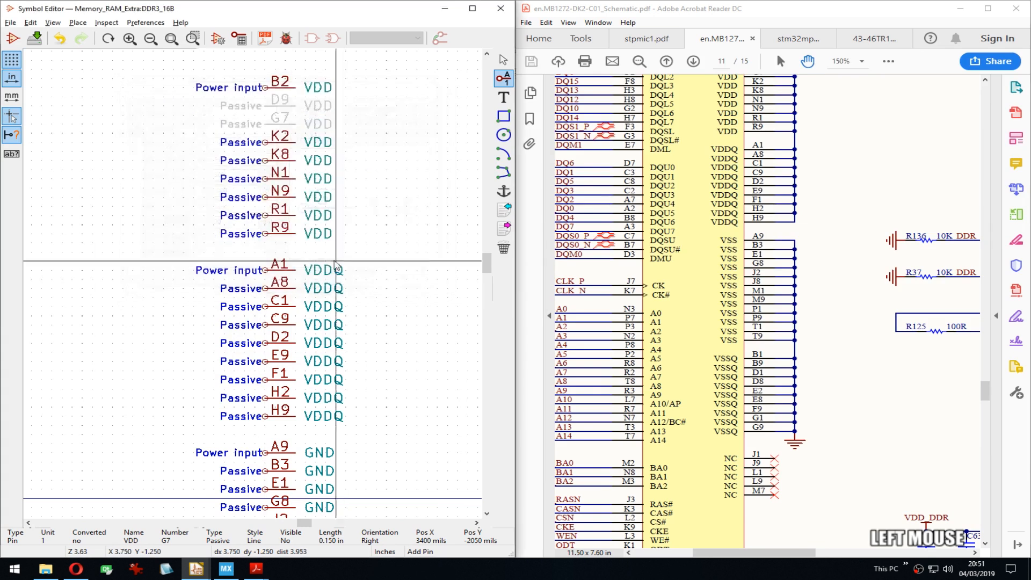
pyautogui.doubleClick(266, 144)
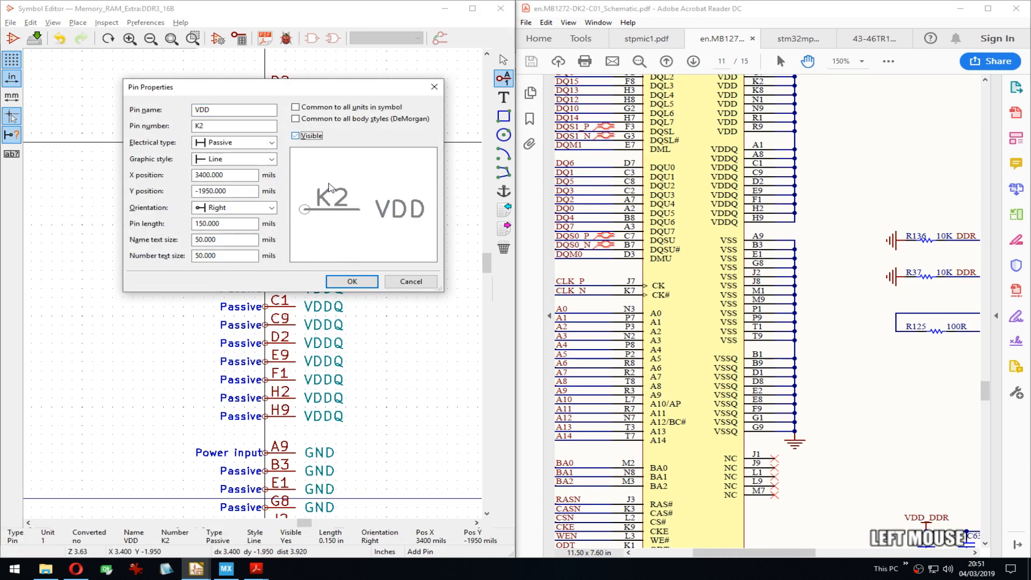
pyautogui.click(351, 281)
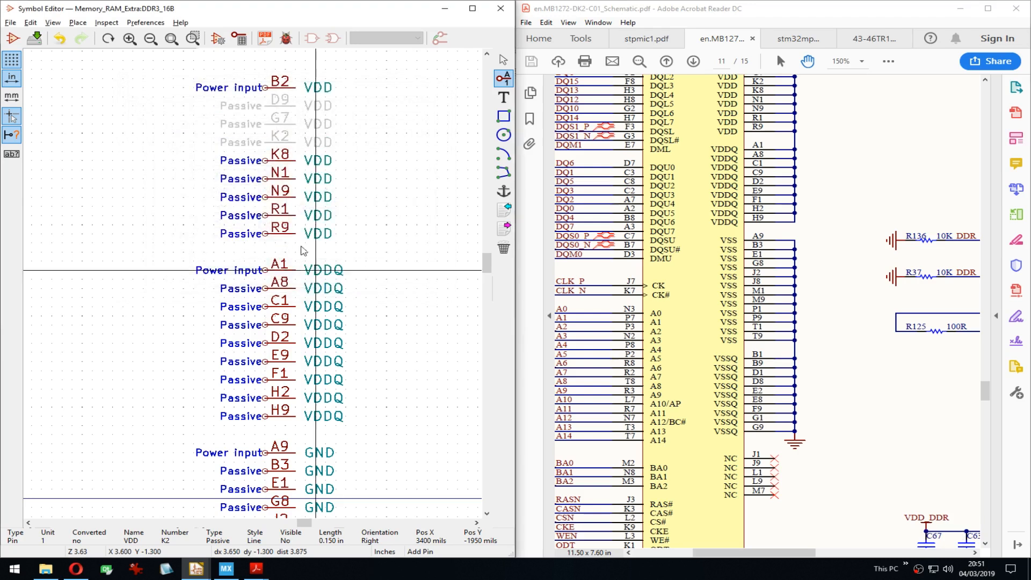
pyautogui.doubleClick(267, 161)
pyautogui.click(296, 133)
pyautogui.click(352, 280)
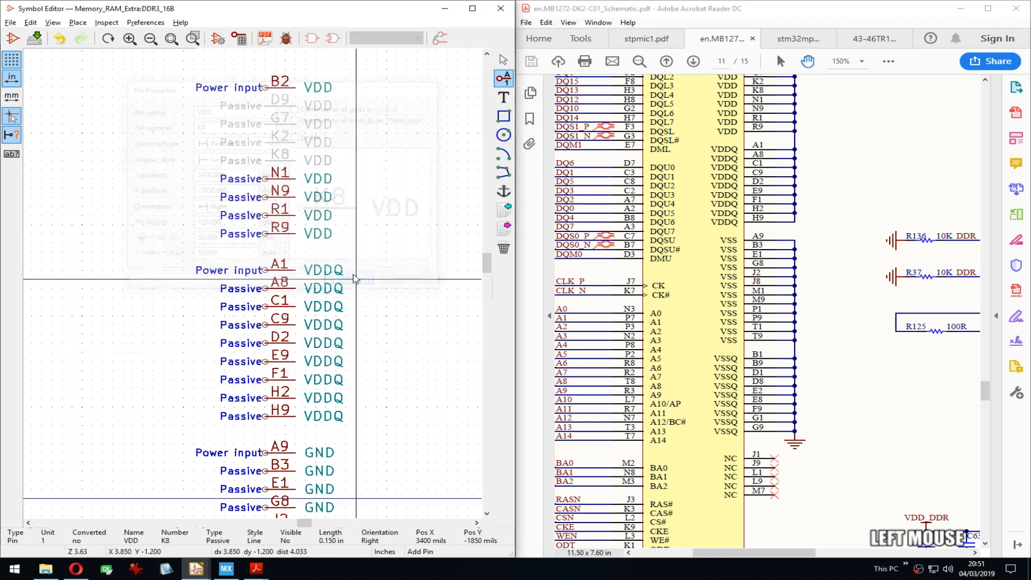
# Step: Hide VDD pins N1, N9, R1 and R9, and uncheck Visible on VDDQ pin A8
pyautogui.doubleClick(266, 178)
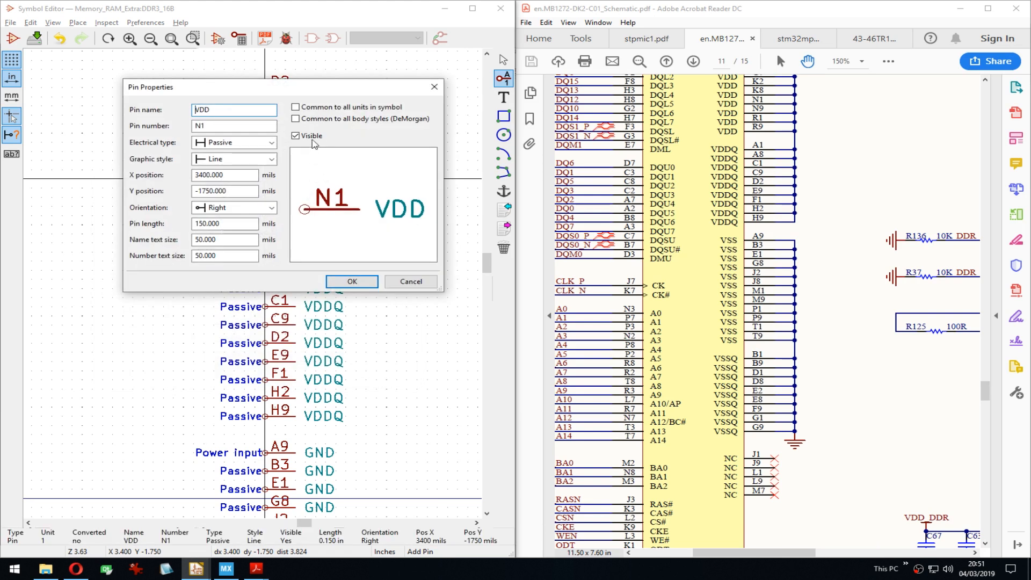
pyautogui.click(295, 135)
pyautogui.click(352, 280)
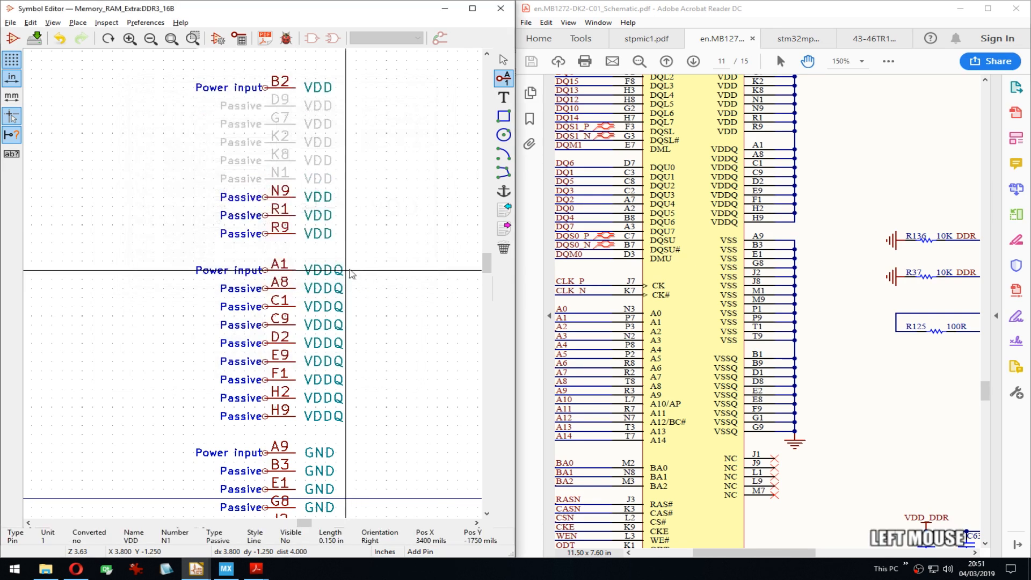
pyautogui.doubleClick(266, 197)
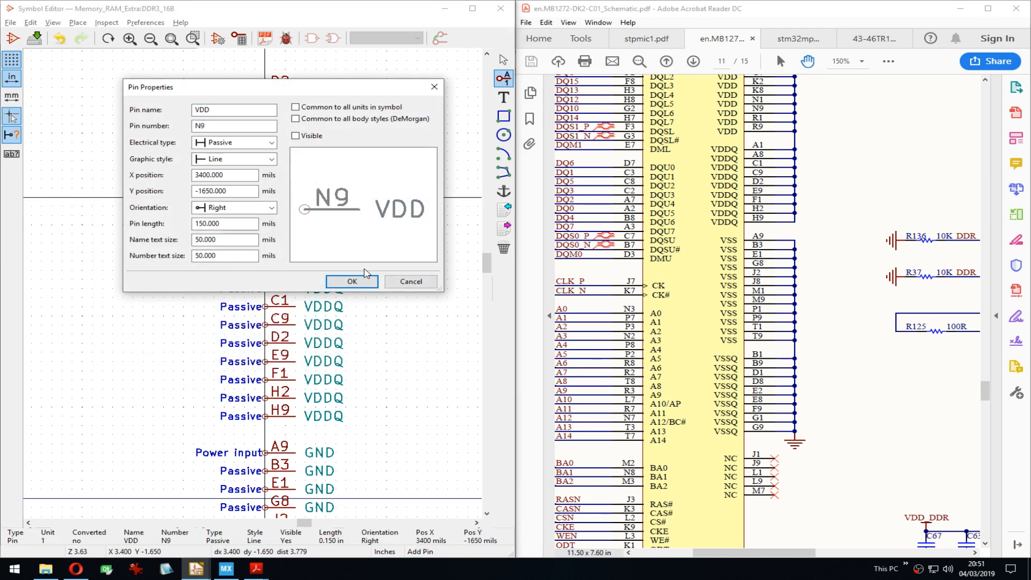
pyautogui.click(352, 280)
pyautogui.press('e')
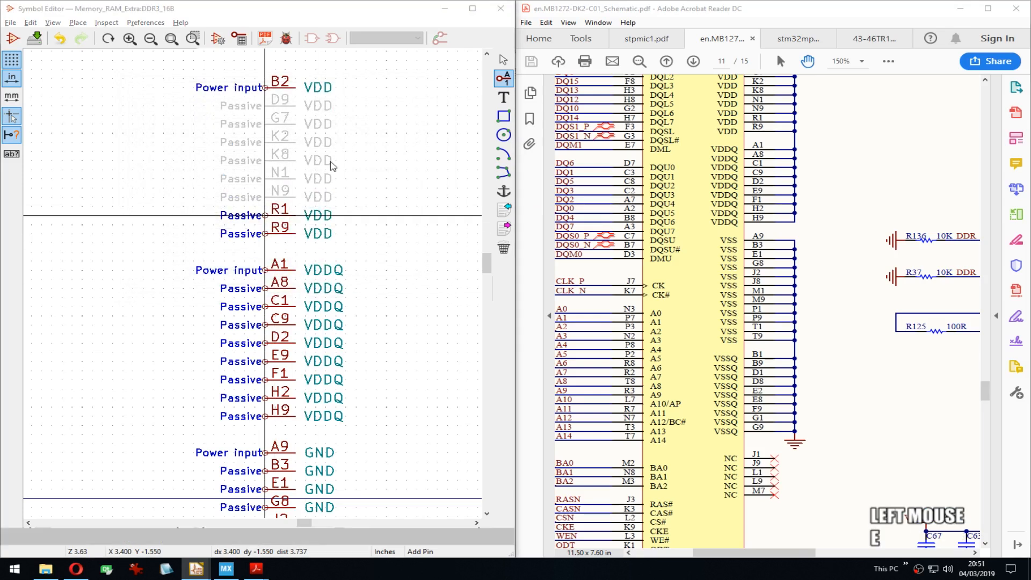
pyautogui.click(292, 136)
pyautogui.click(350, 281)
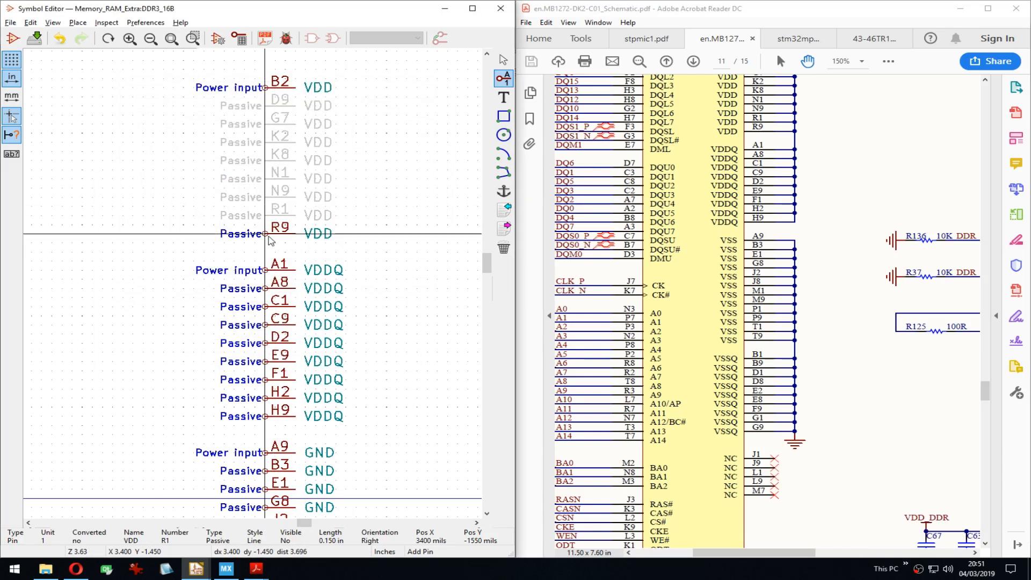
pyautogui.press('e')
pyautogui.click(295, 136)
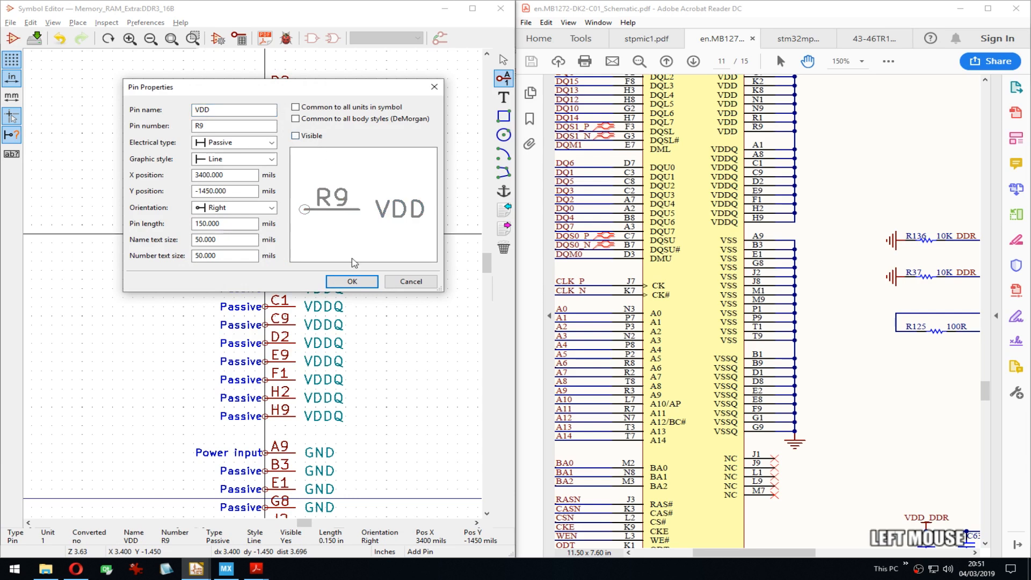
pyautogui.click(351, 281)
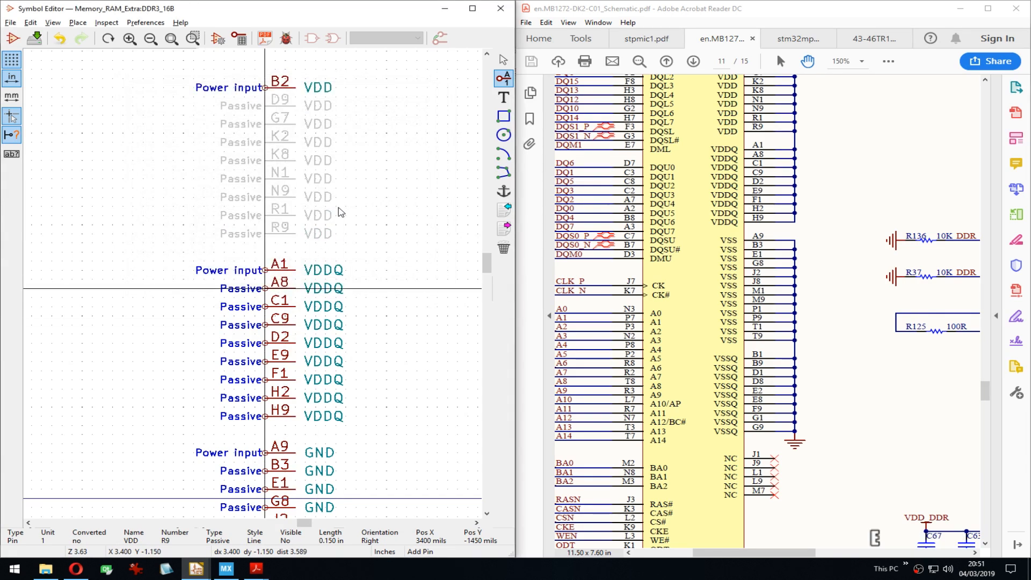
pyautogui.press('e')
pyautogui.click(295, 136)
# Step: Confirm hiding pin A8, then hide VDDQ pins C1, C9 and D2
pyautogui.click(353, 281)
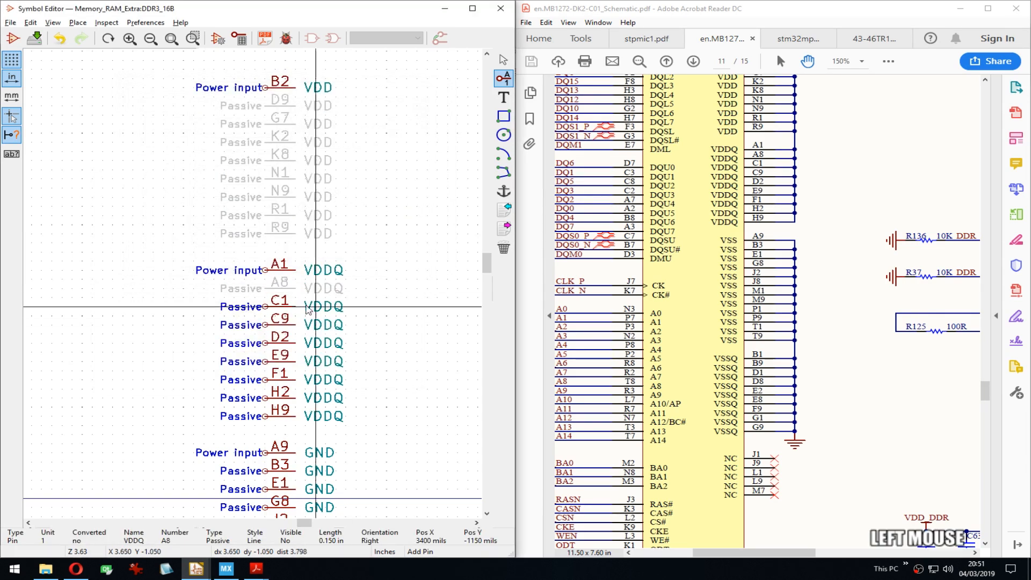
pyautogui.press('e')
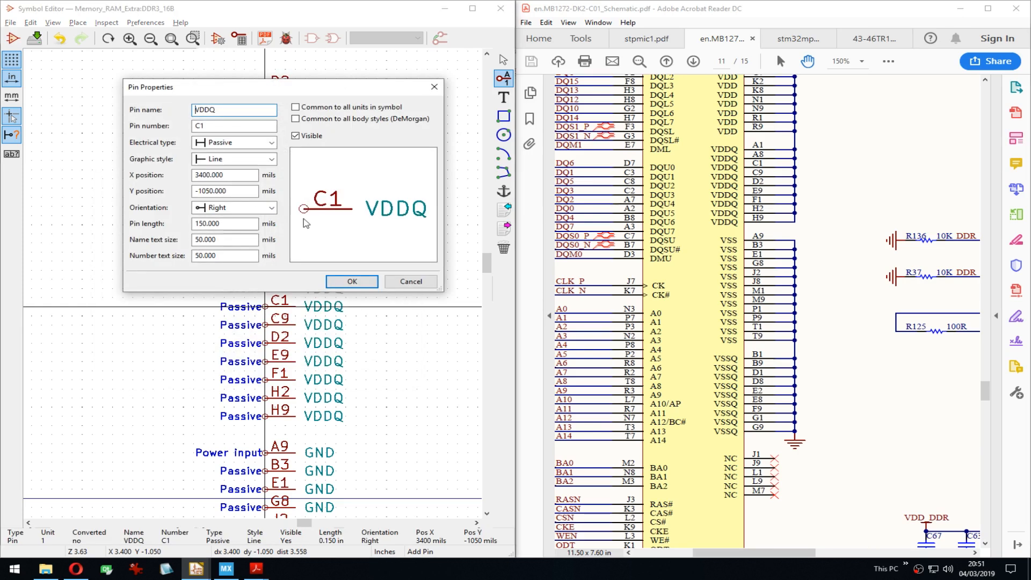
pyautogui.click(306, 141)
pyautogui.click(345, 281)
pyautogui.press('Down')
pyautogui.press('Down')
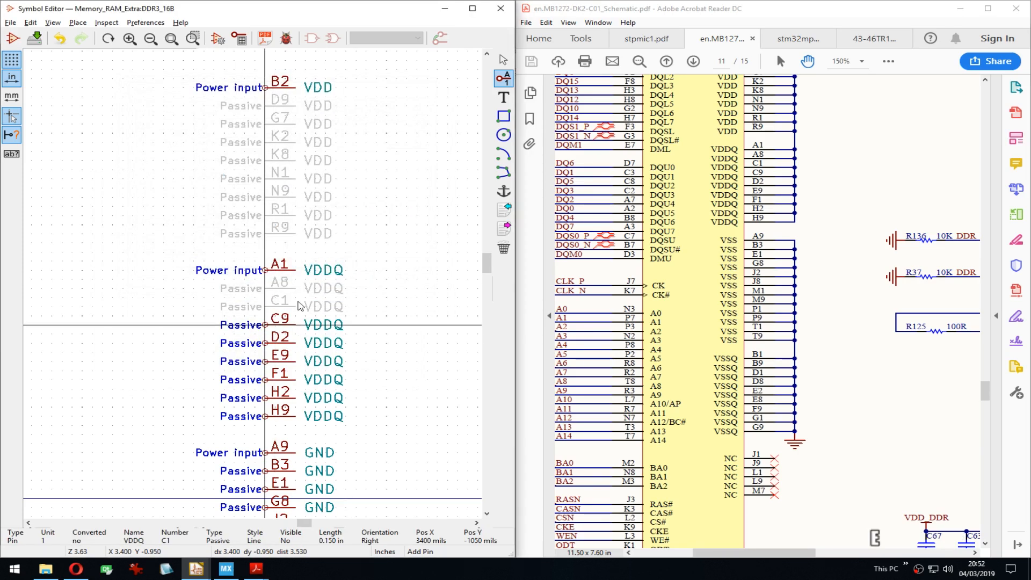
pyautogui.press('e')
pyautogui.click(307, 137)
pyautogui.click(351, 276)
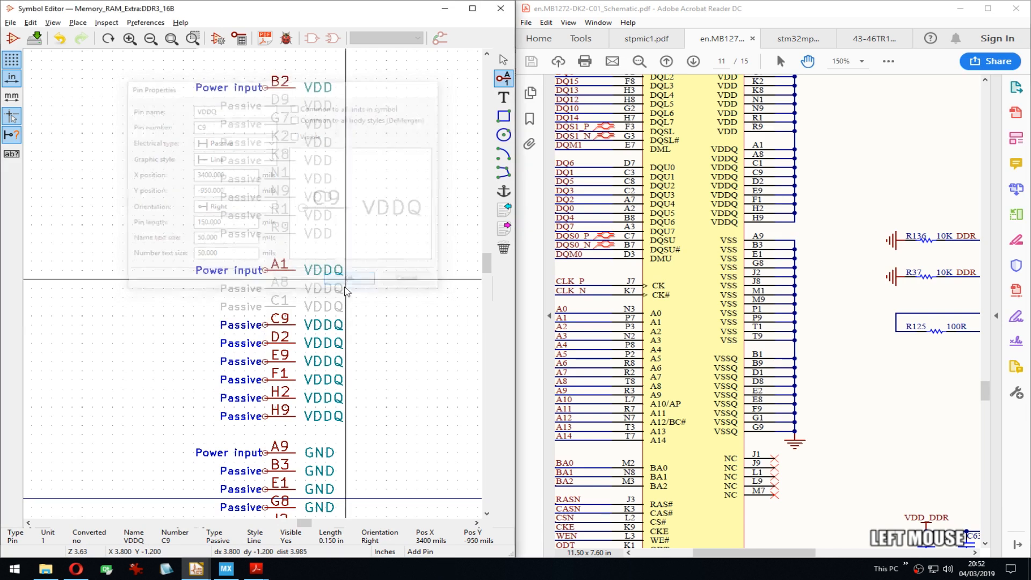
pyautogui.press('Down')
pyautogui.press('e')
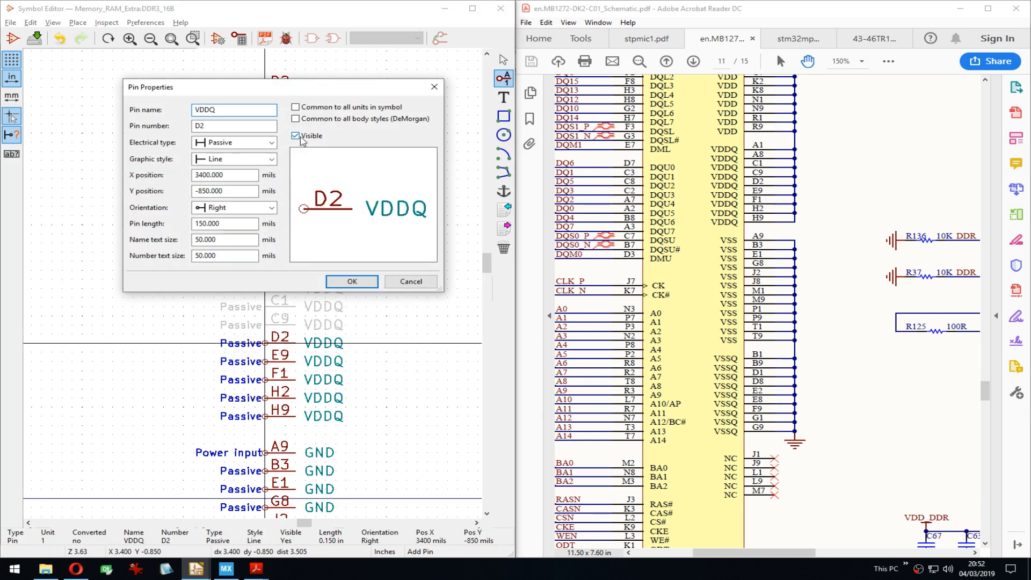
pyautogui.click(306, 137)
pyautogui.click(349, 279)
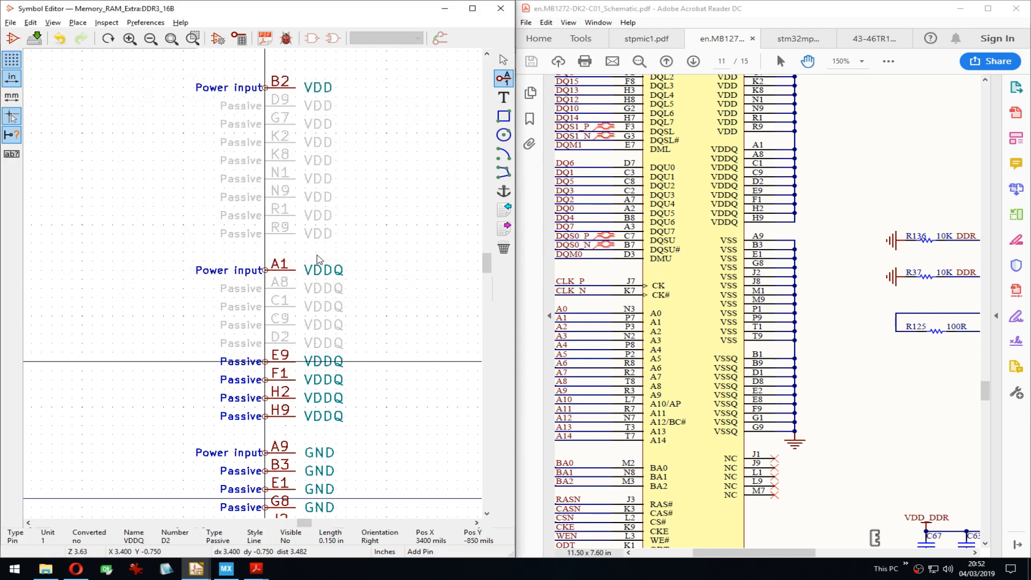
# Step: Hide VDDQ pins E9, F1, H2 and H9
pyautogui.press('e')
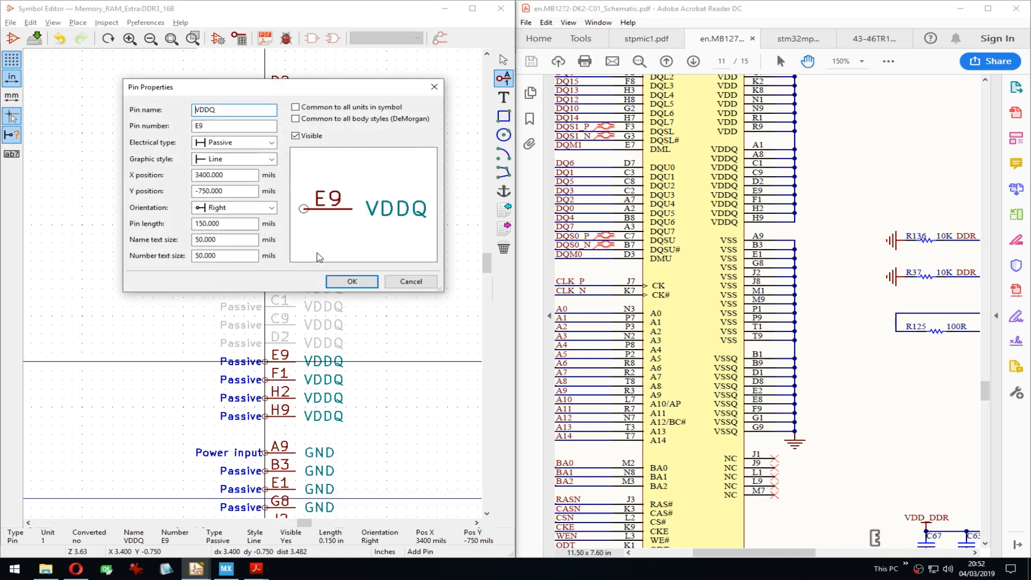
pyautogui.click(302, 136)
pyautogui.click(352, 282)
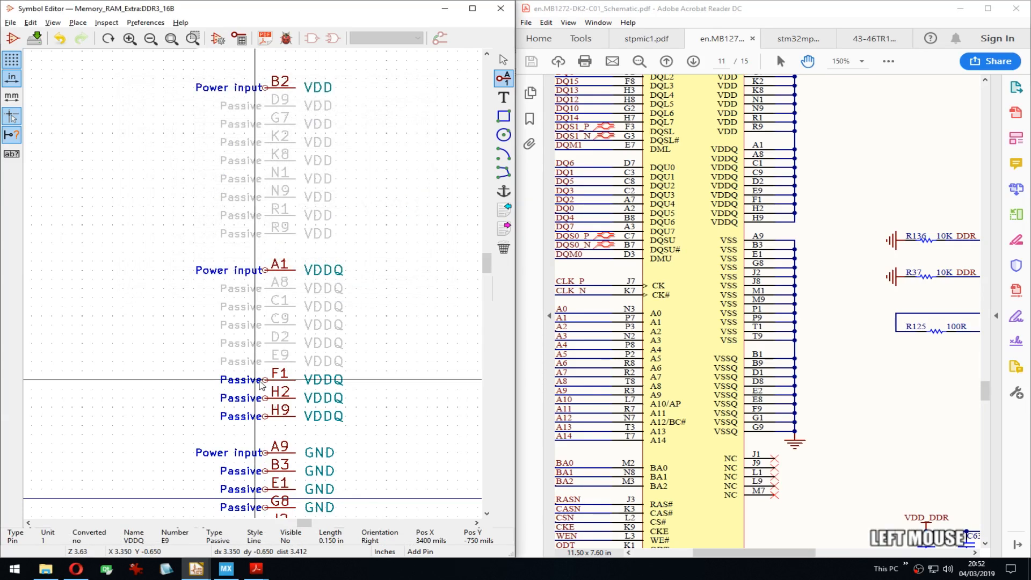
pyautogui.press('e')
pyautogui.click(297, 136)
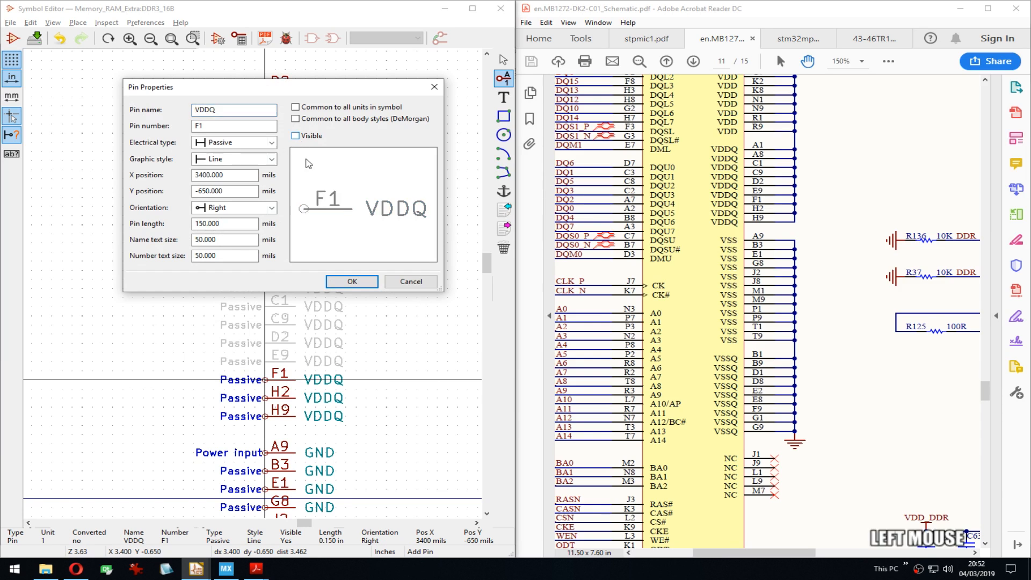
pyautogui.click(347, 286)
pyautogui.scroll(-5, 356, 327)
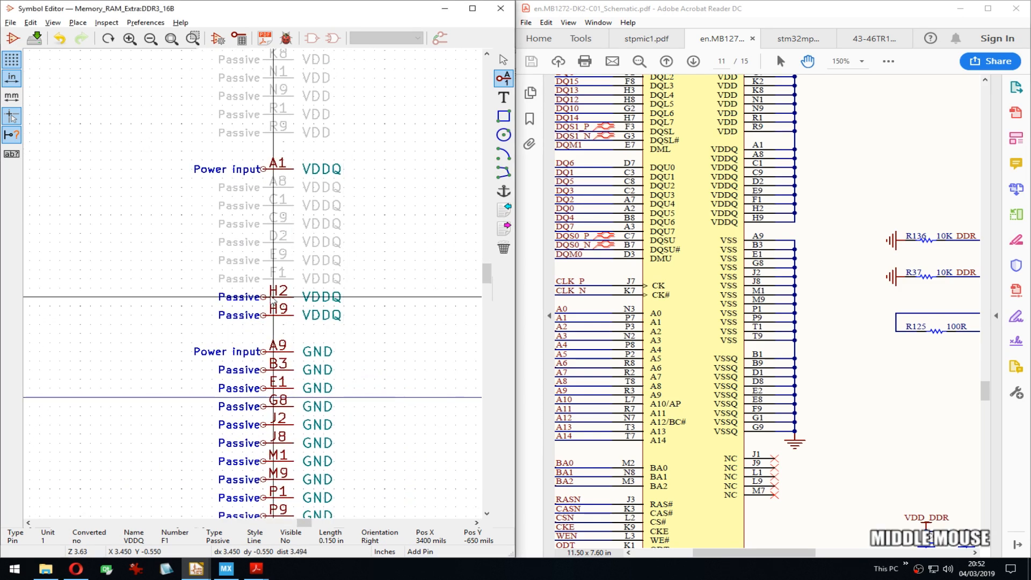
pyautogui.doubleClick(264, 304)
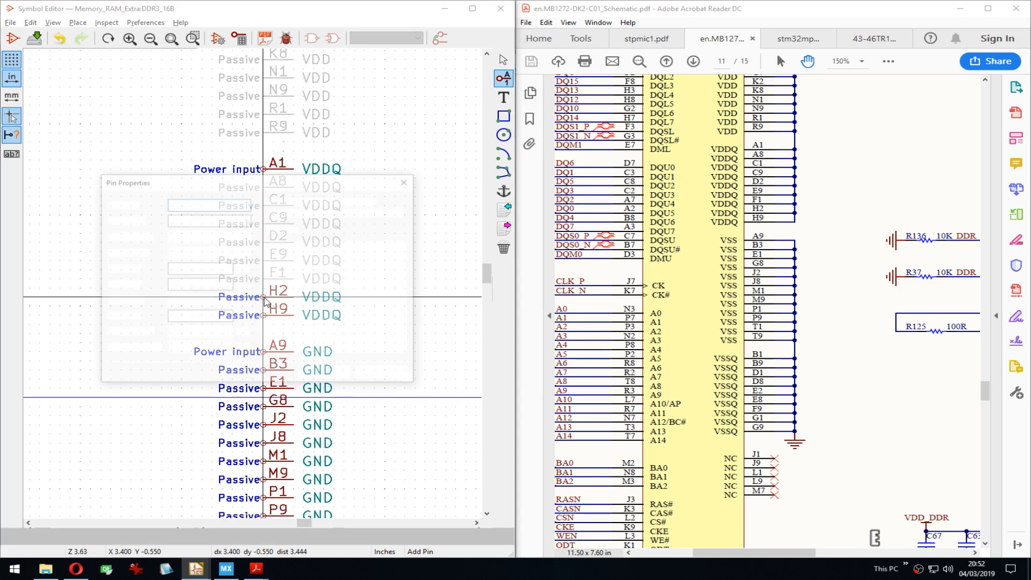
pyautogui.click(307, 136)
pyautogui.click(351, 282)
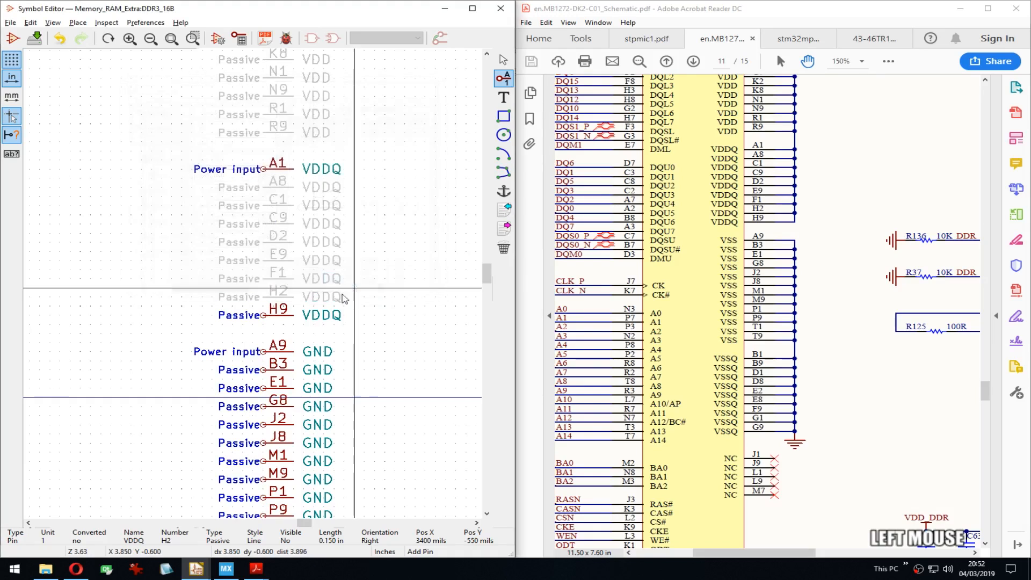
pyautogui.doubleClick(265, 315)
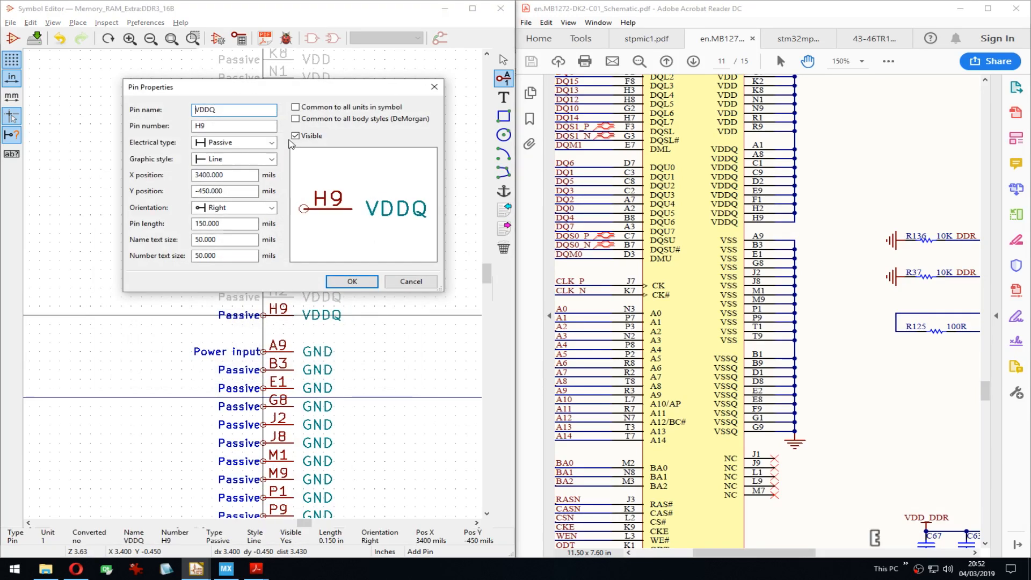
pyautogui.click(302, 143)
pyautogui.click(343, 284)
pyautogui.moveTo(344, 378); pyautogui.dragTo(331, 259, button='middle')
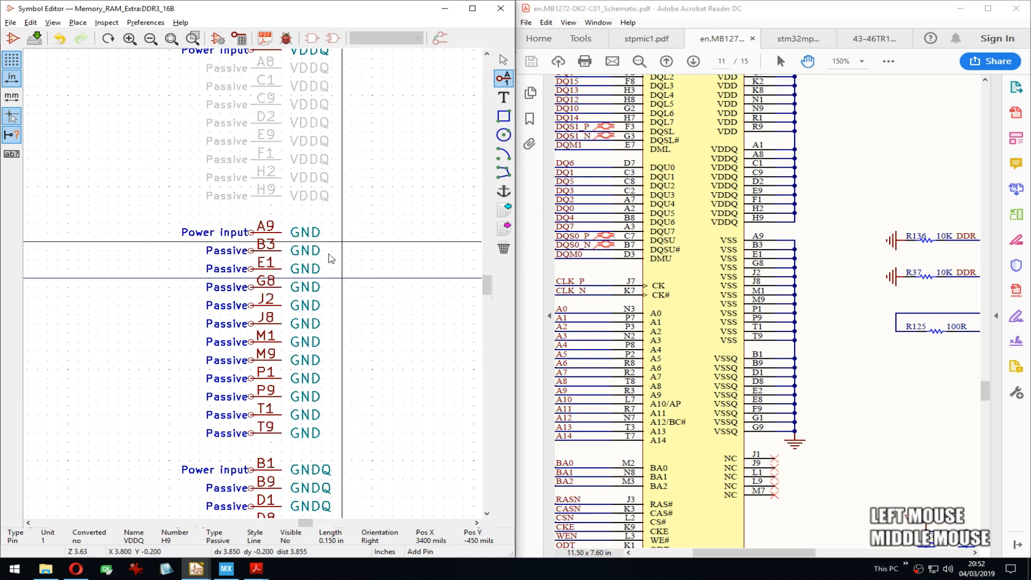
# Step: Hide the GND pins B3, E1, G8, J2 and J8 by unticking Visible
pyautogui.doubleClick(263, 251)
pyautogui.click(310, 138)
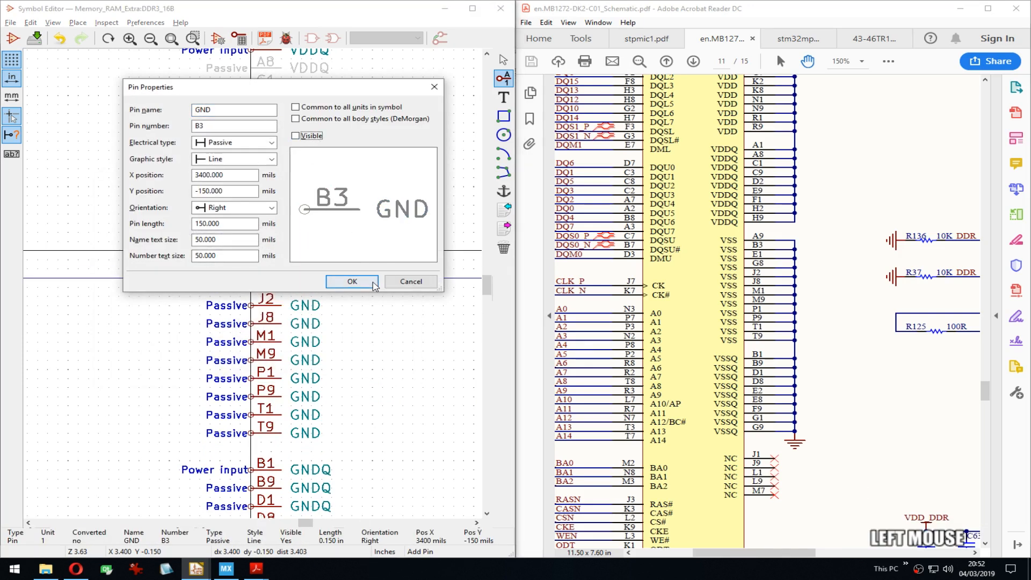
pyautogui.click(351, 281)
pyautogui.doubleClick(250, 269)
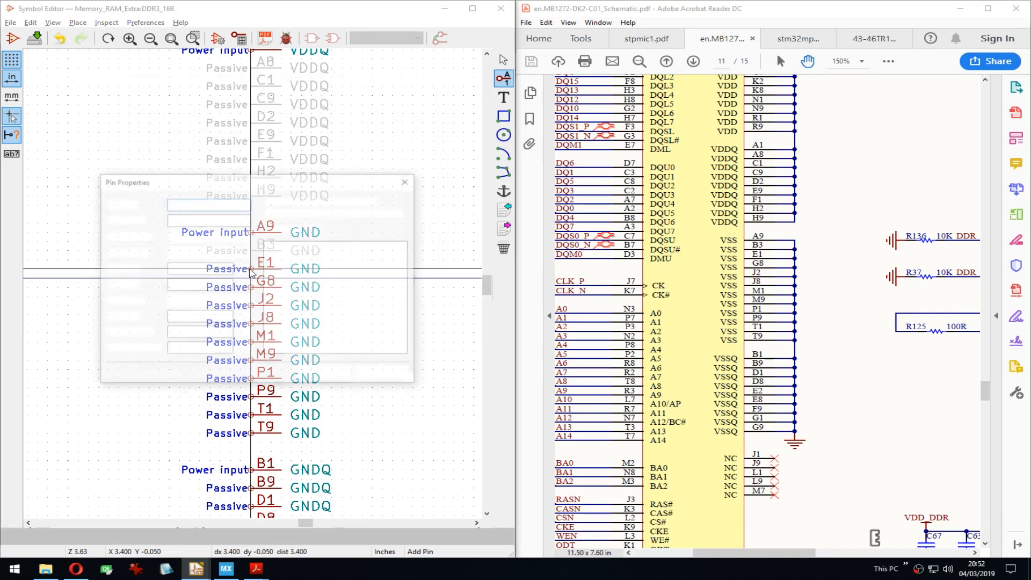
pyautogui.click(298, 137)
pyautogui.click(343, 282)
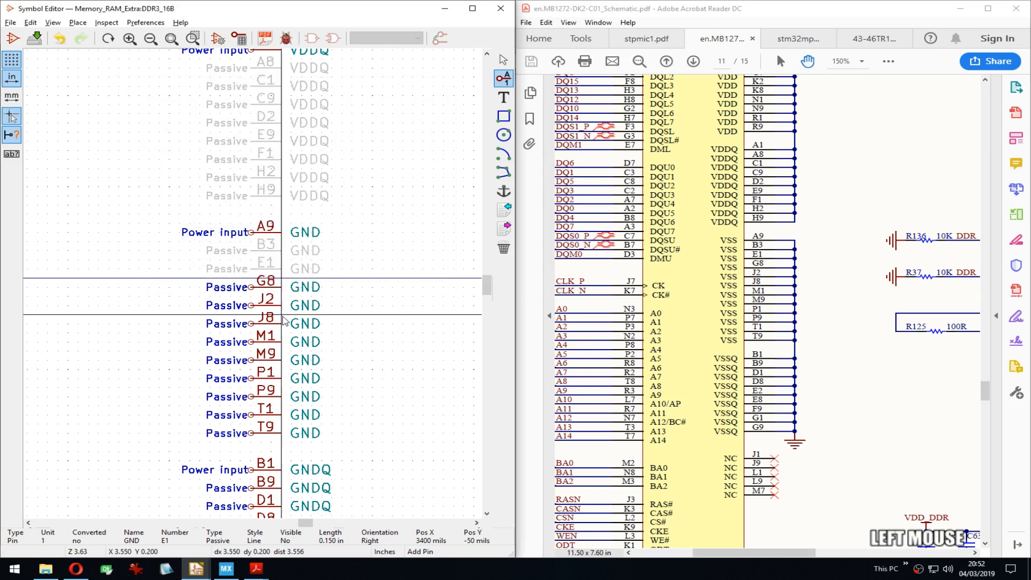
pyautogui.doubleClick(280, 291)
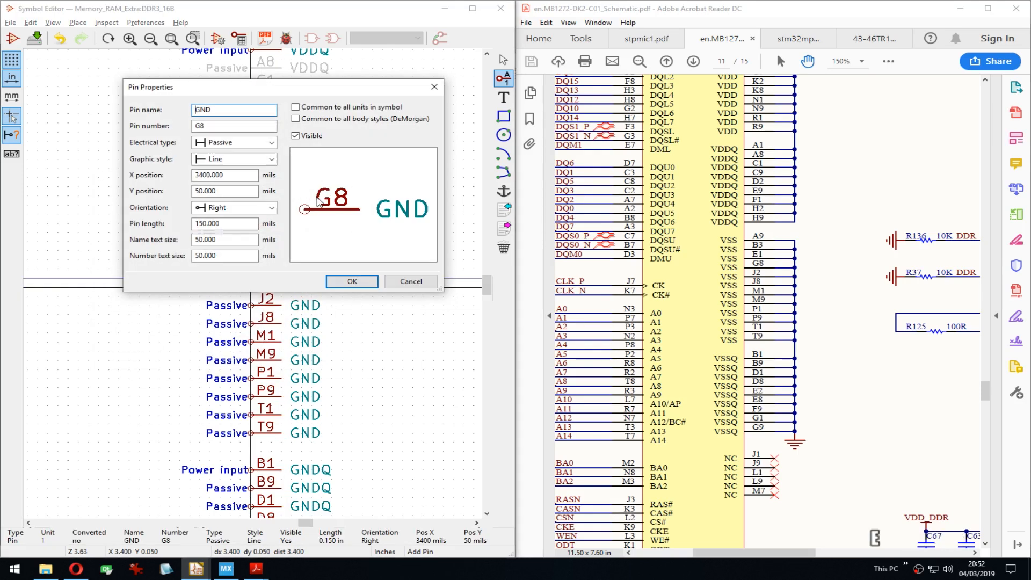
pyautogui.click(311, 139)
pyautogui.click(352, 281)
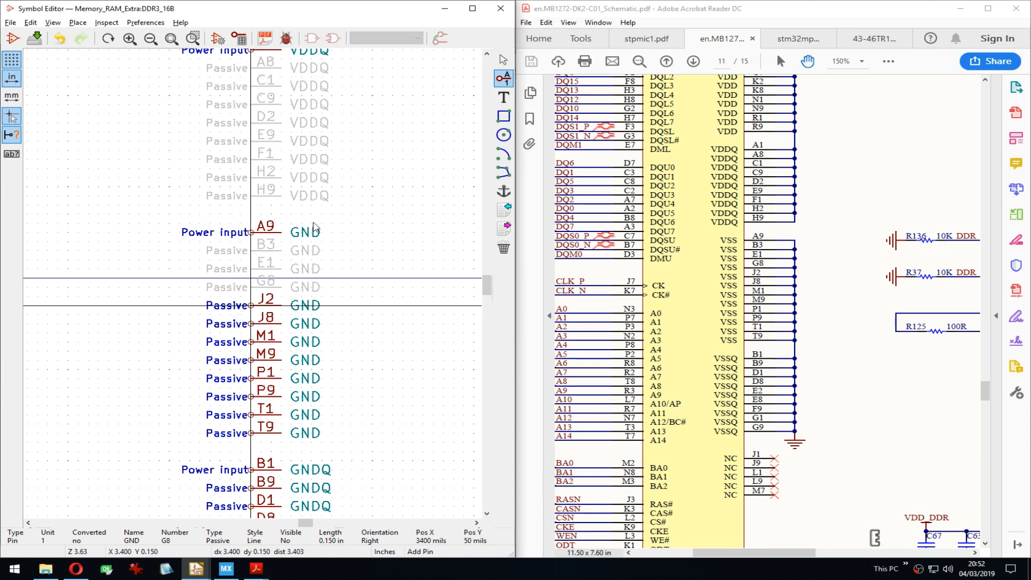
pyautogui.press('e')
pyautogui.click(295, 136)
pyautogui.click(352, 281)
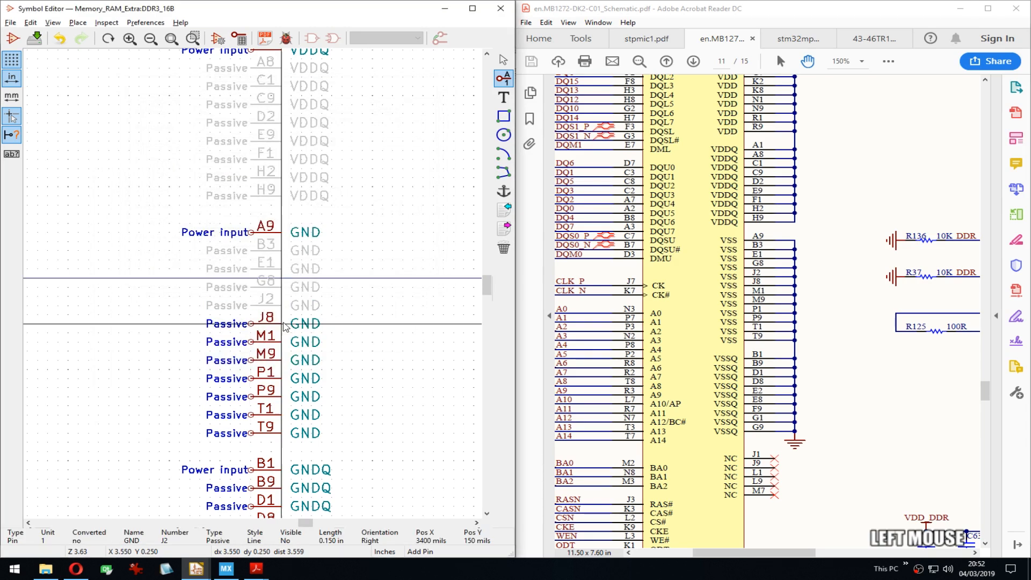
pyautogui.press('e')
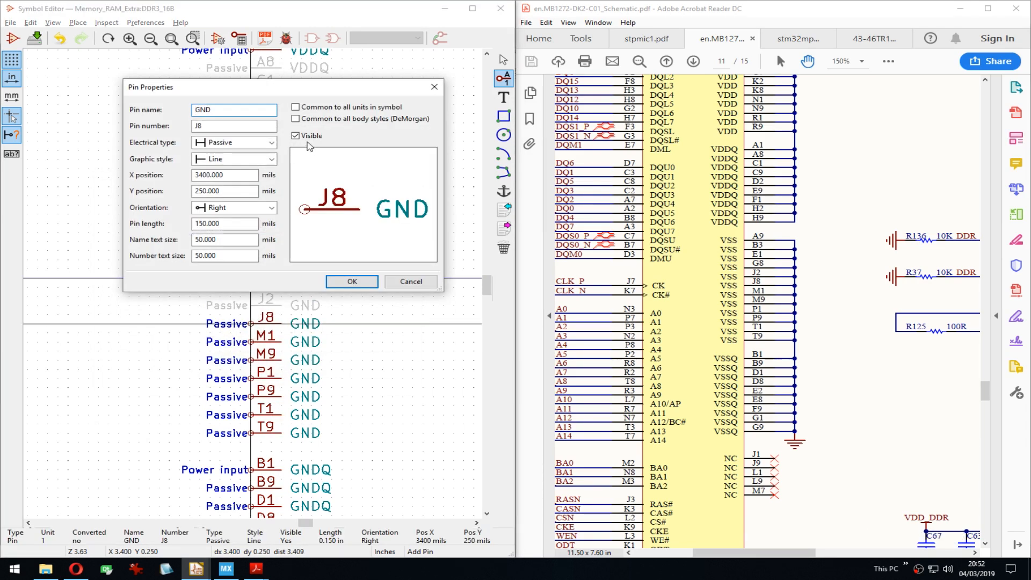
pyautogui.click(295, 136)
pyautogui.click(352, 282)
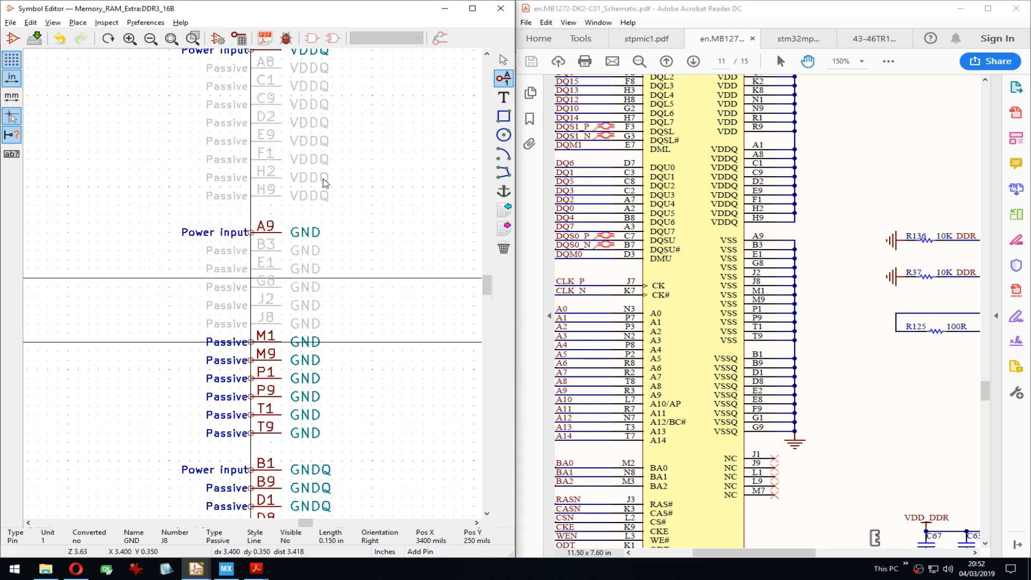
# Step: Hide the remaining GND pins M1, M9, P1, P9, T1 and T9
pyautogui.press('e')
pyautogui.click(303, 139)
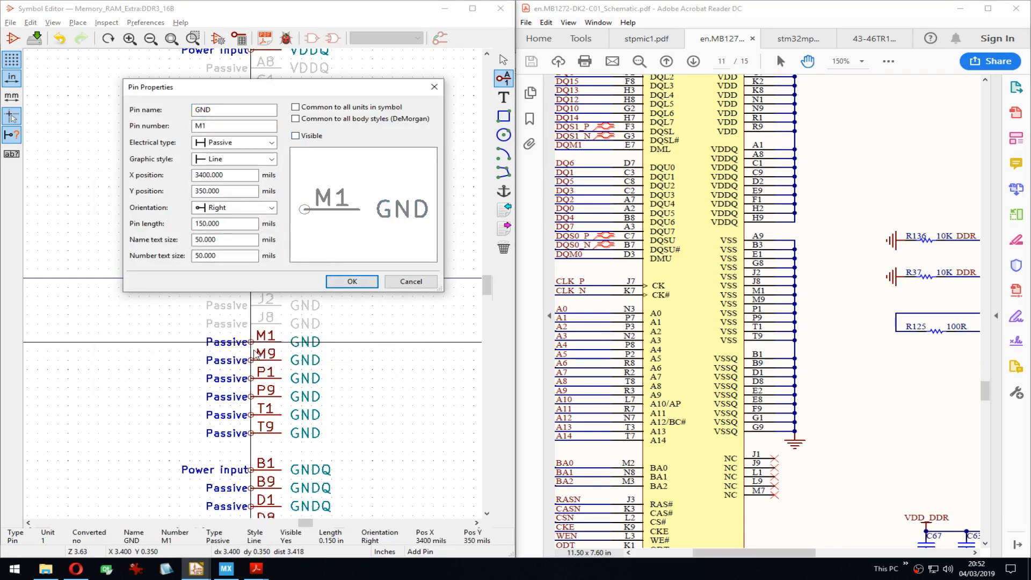
pyautogui.click(344, 280)
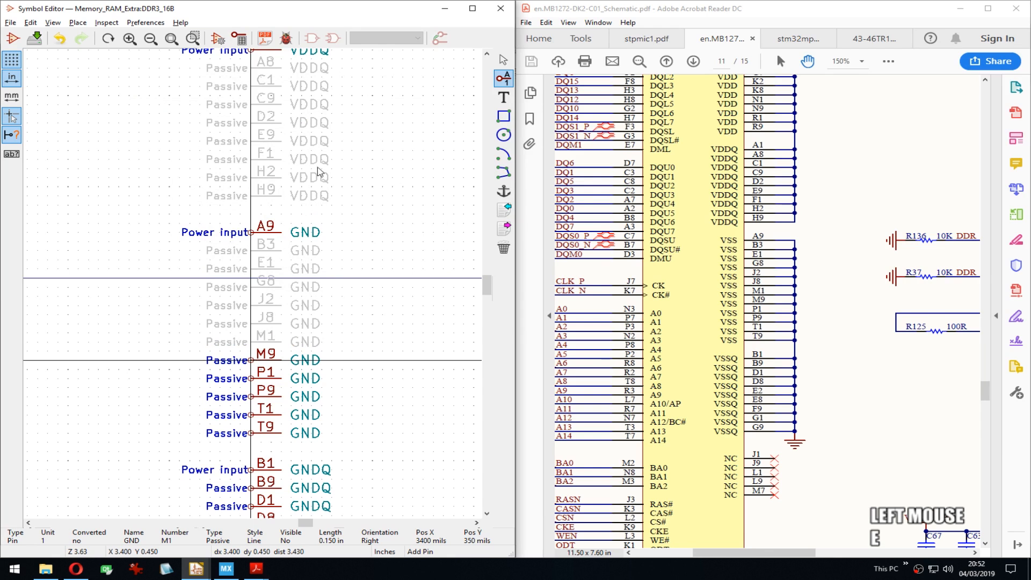
pyautogui.press('e')
pyautogui.click(352, 286)
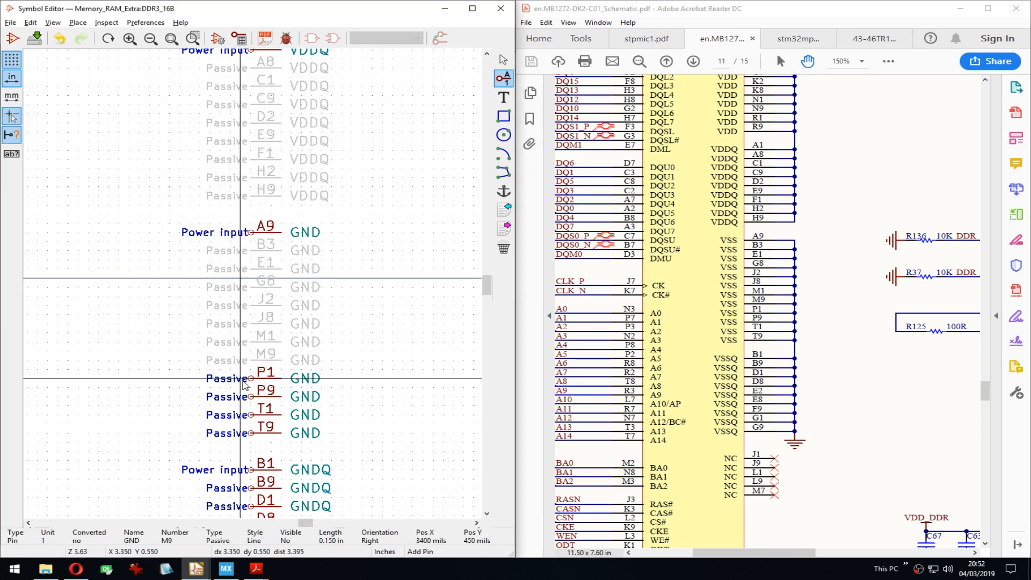
pyautogui.press('e')
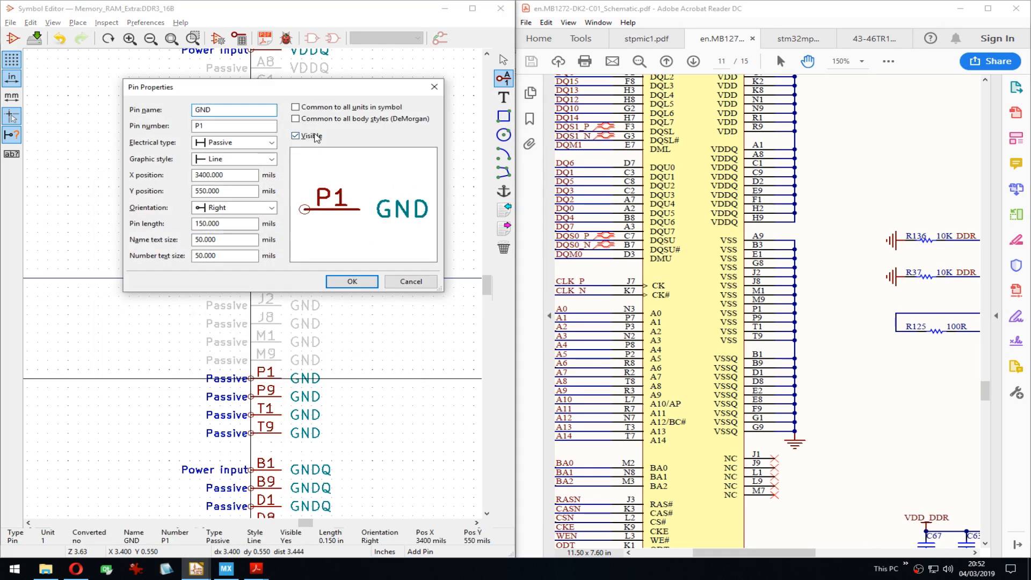
pyautogui.click(296, 136)
pyautogui.click(342, 284)
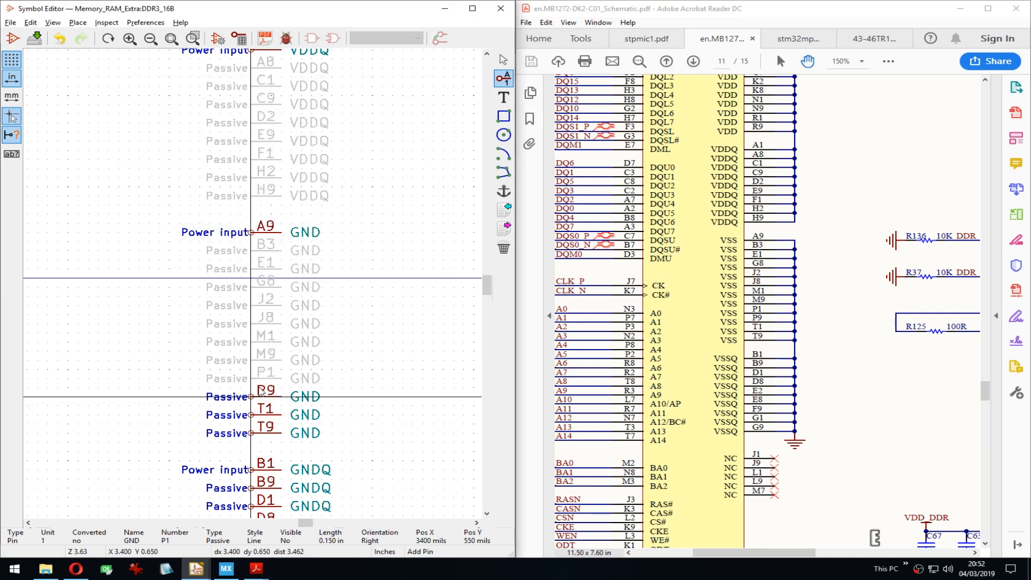
pyautogui.press('e')
pyautogui.click(311, 132)
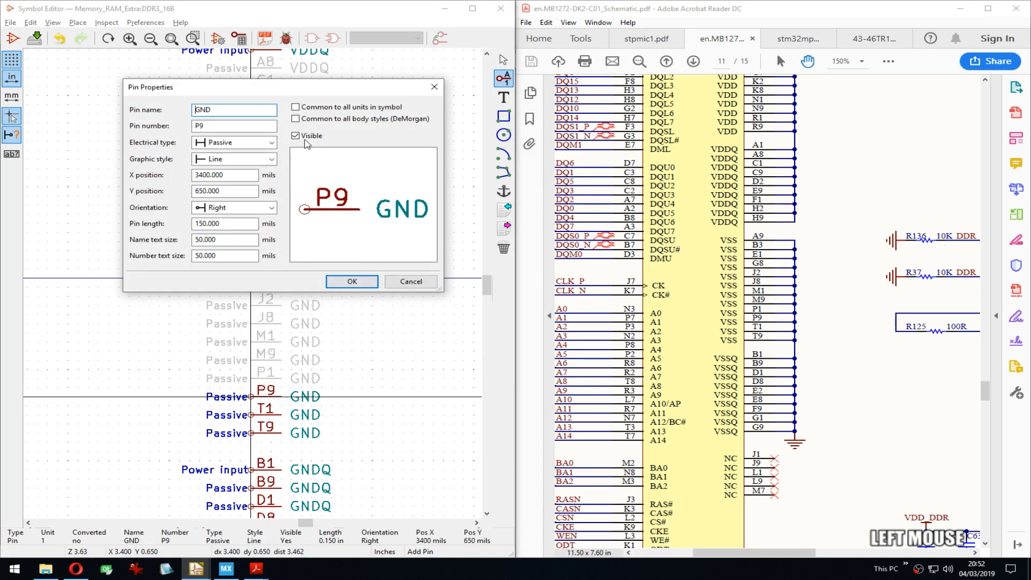
pyautogui.click(305, 140)
pyautogui.click(351, 281)
pyautogui.press('e')
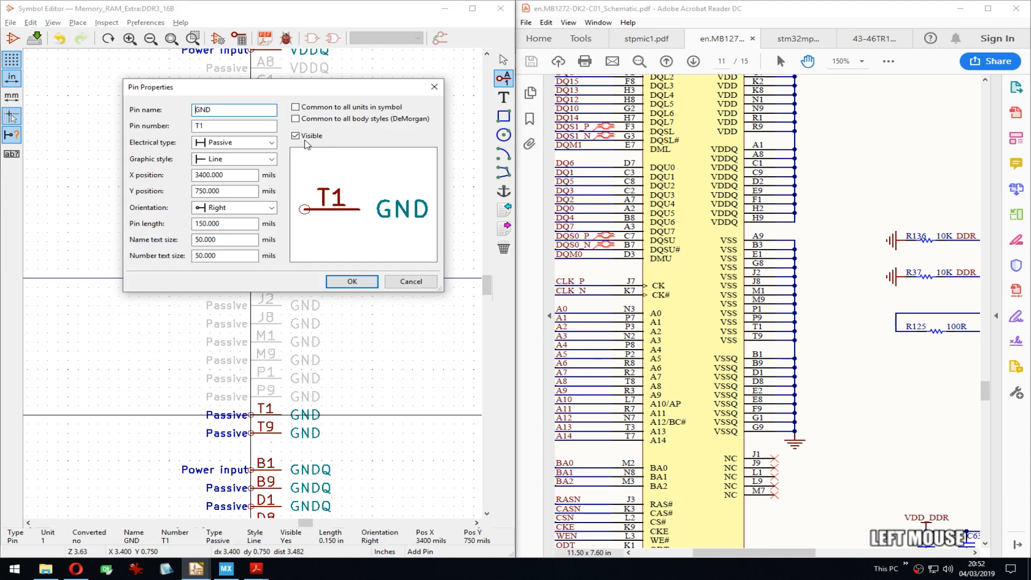
pyautogui.click(305, 141)
pyautogui.click(351, 282)
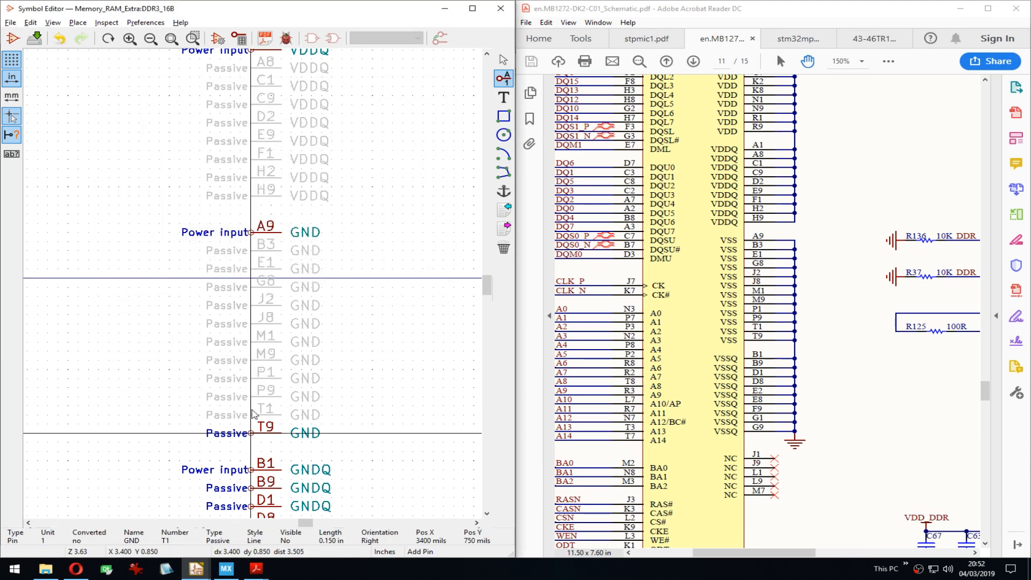
pyautogui.press('e')
pyautogui.click(304, 140)
pyautogui.click(350, 281)
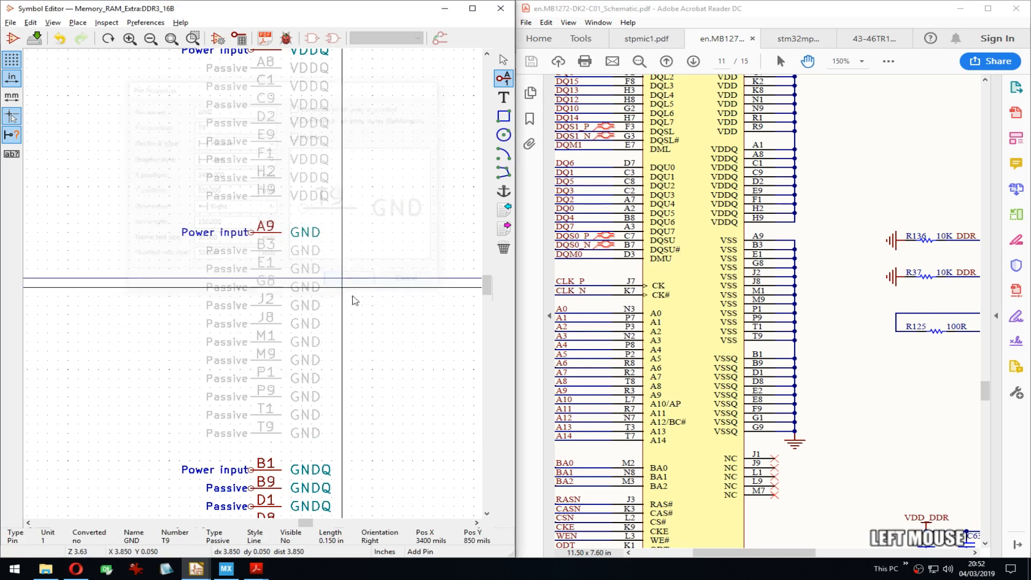
pyautogui.moveTo(355, 300); pyautogui.dragTo(350, 150, button='middle')
# Step: Hide the GNDQ pins B9, D1, D8 and E2
pyautogui.press('e')
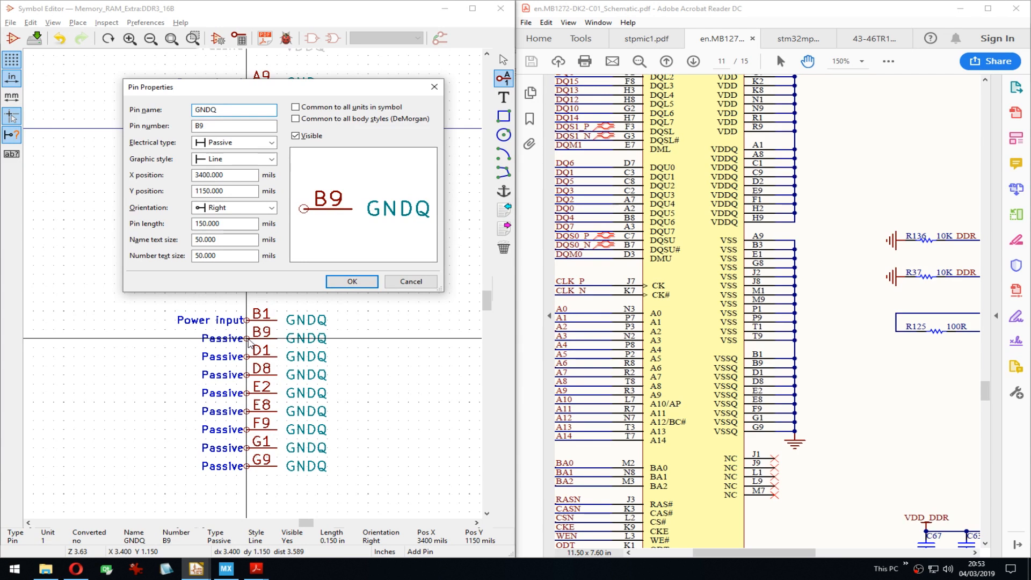
pyautogui.write('E')
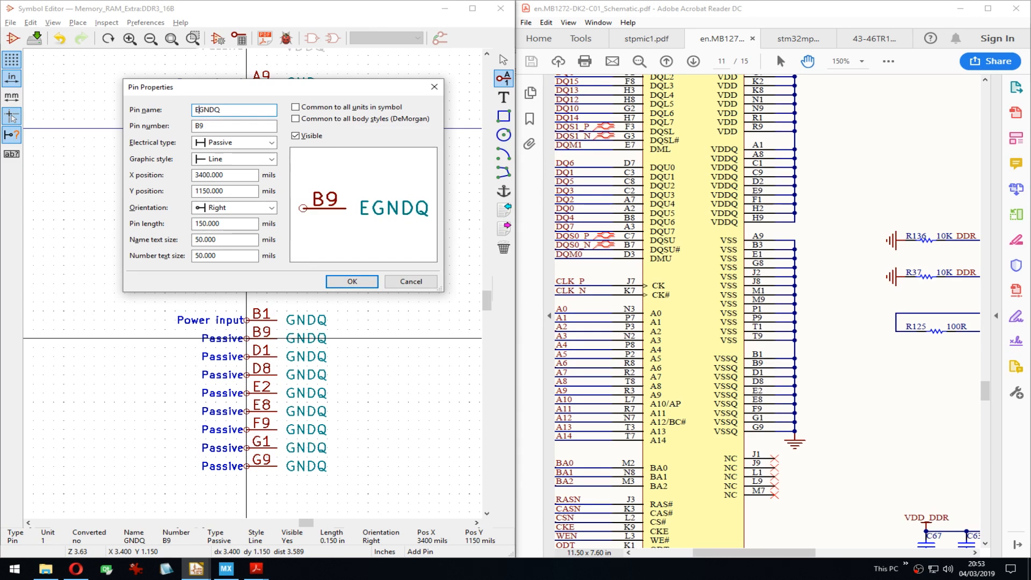
pyautogui.click(312, 137)
pyautogui.click(351, 282)
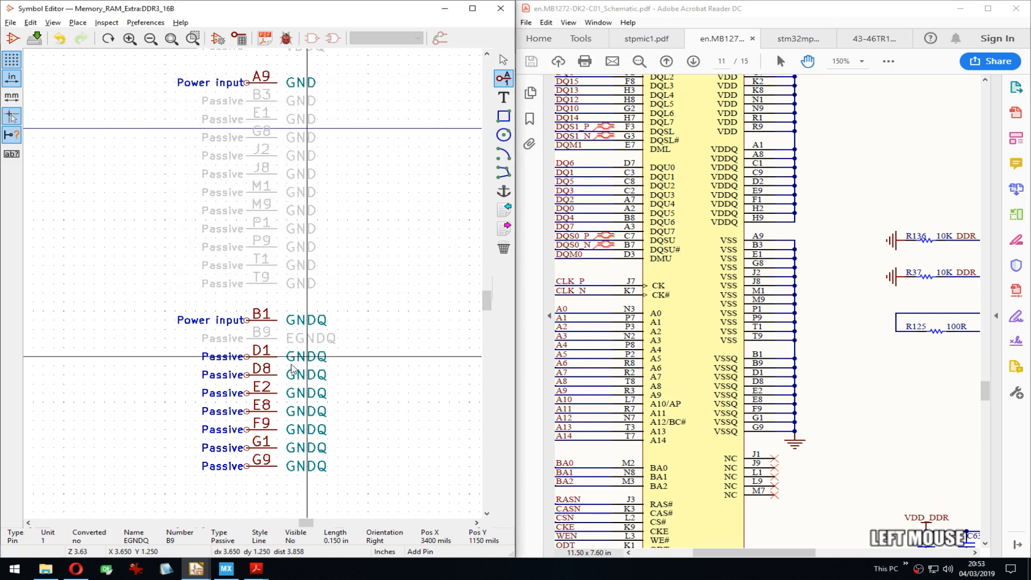
pyautogui.doubleClick(247, 362)
pyautogui.click(311, 135)
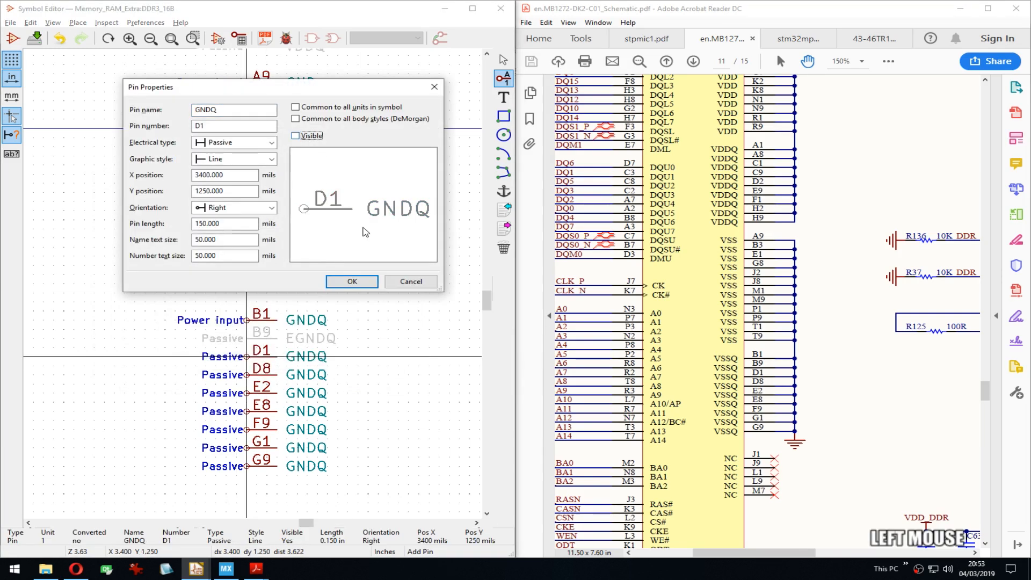
pyautogui.click(352, 285)
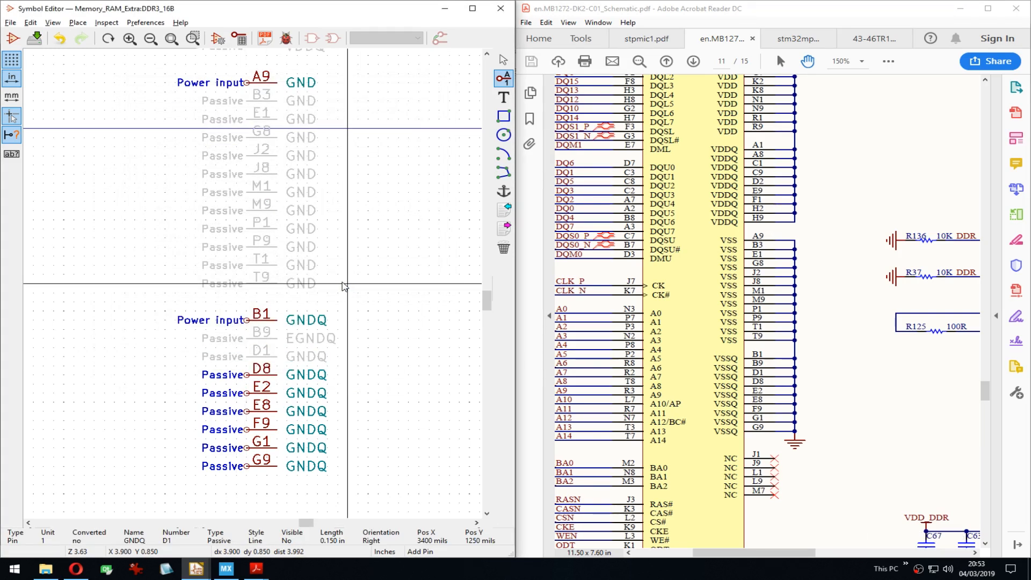
pyautogui.doubleClick(250, 374)
pyautogui.click(312, 137)
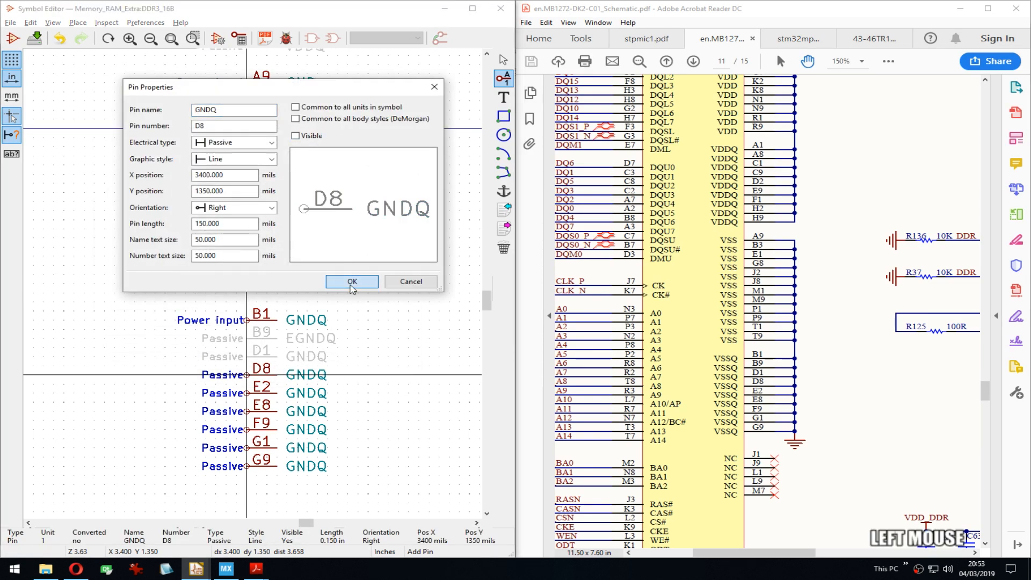
pyautogui.click(351, 282)
pyautogui.press('e')
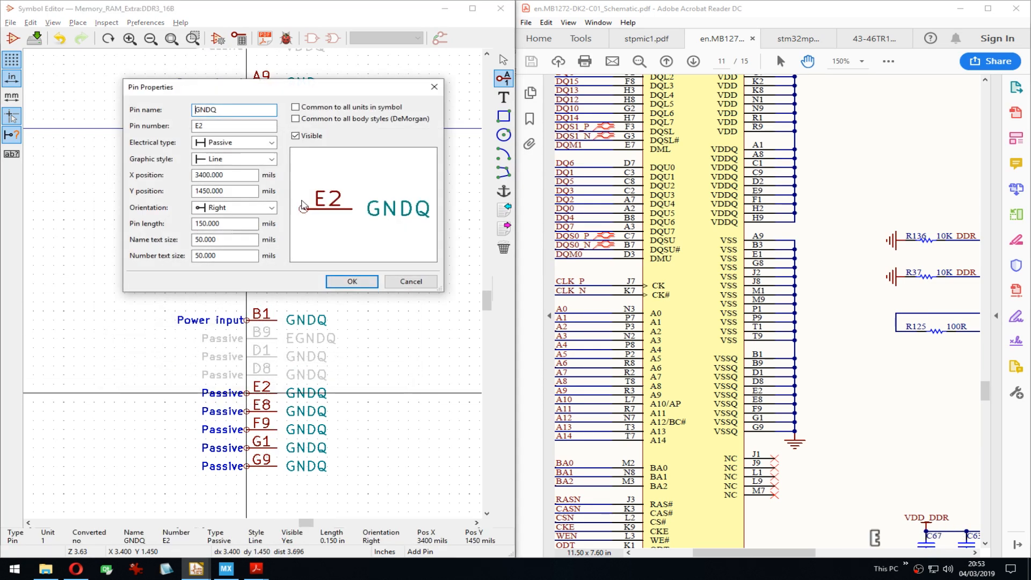
pyautogui.click(338, 278)
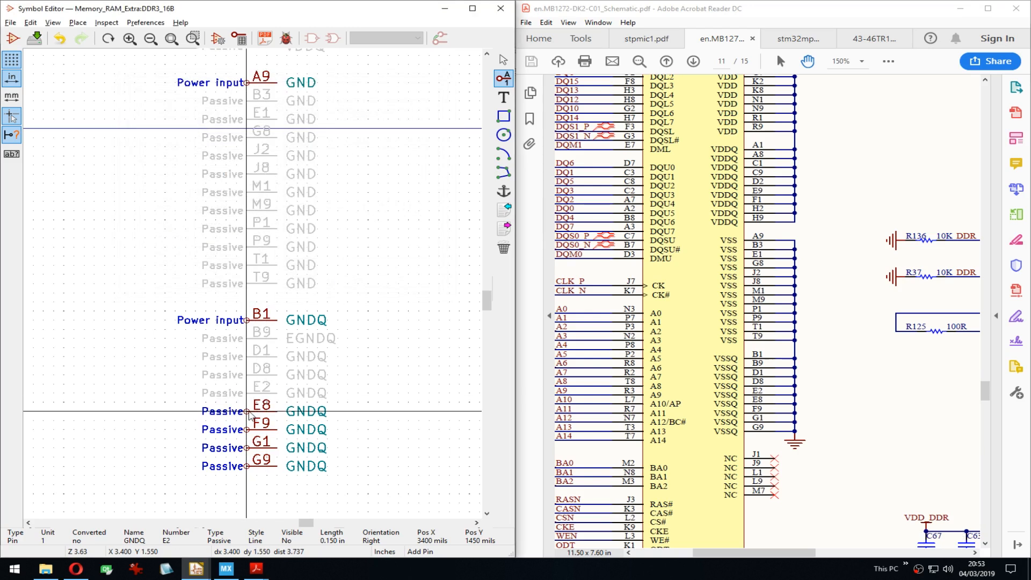
# Step: Hide the GNDQ pins E8, F9, G1 and G9
pyautogui.press('e')
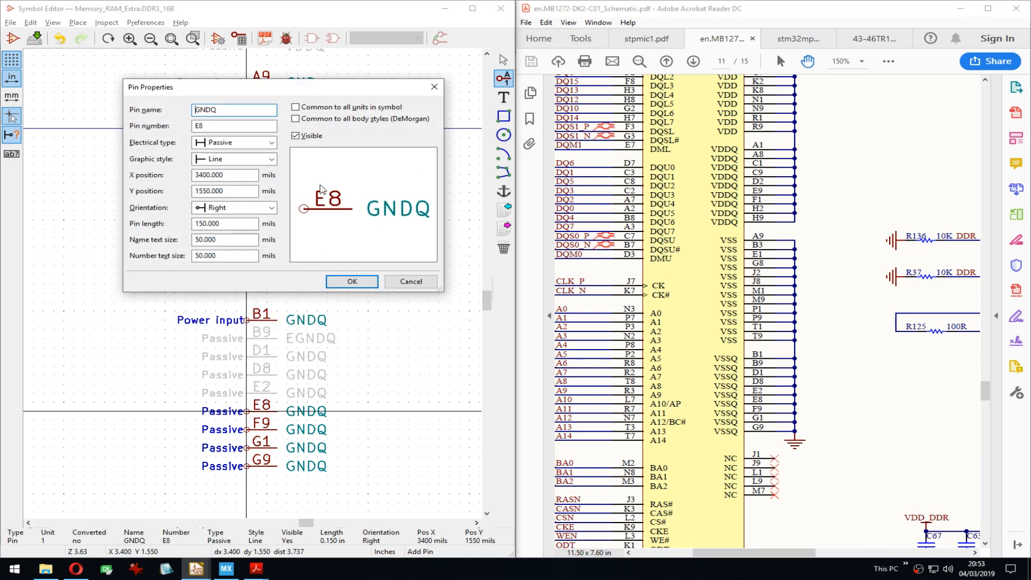
pyautogui.click(295, 136)
pyautogui.click(352, 281)
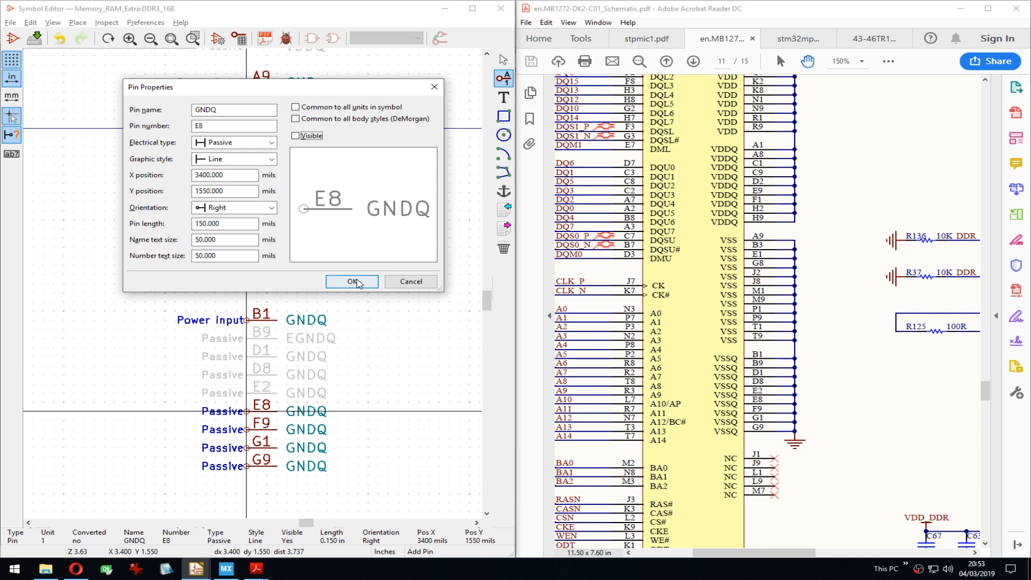
pyautogui.press('e')
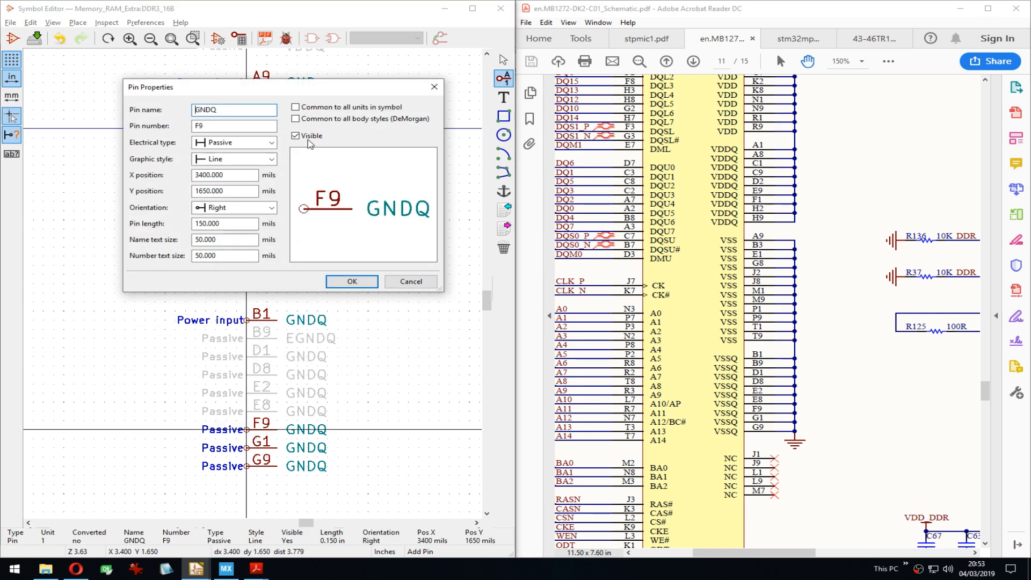
pyautogui.click(296, 136)
pyautogui.click(352, 282)
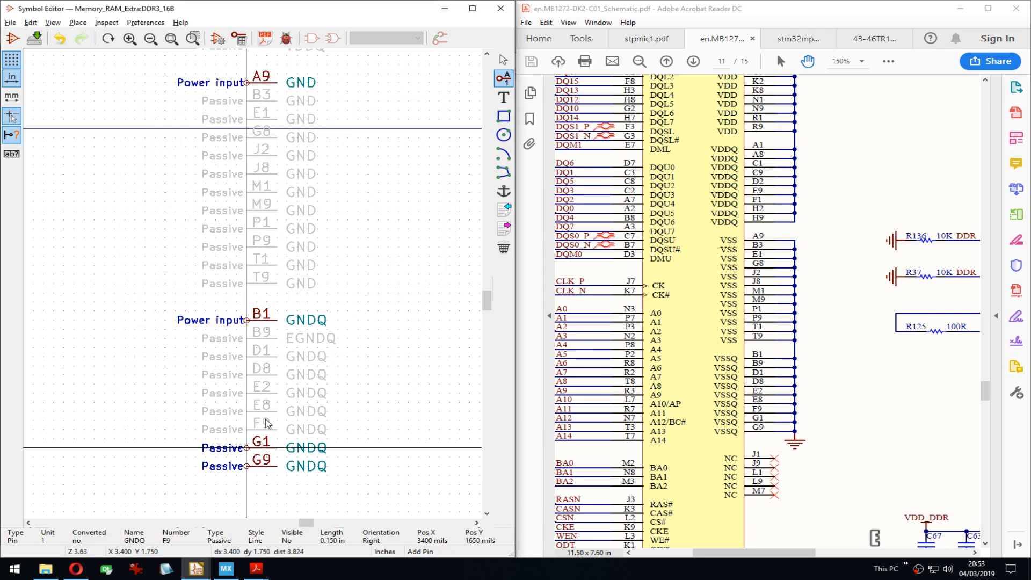
pyautogui.press('e')
pyautogui.click(318, 136)
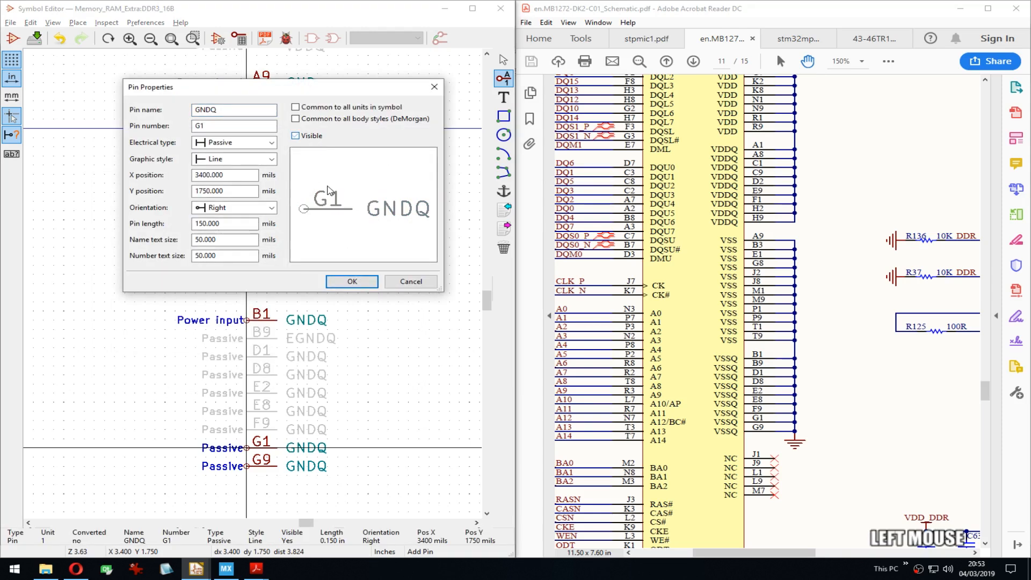
pyautogui.click(339, 282)
pyautogui.press('e')
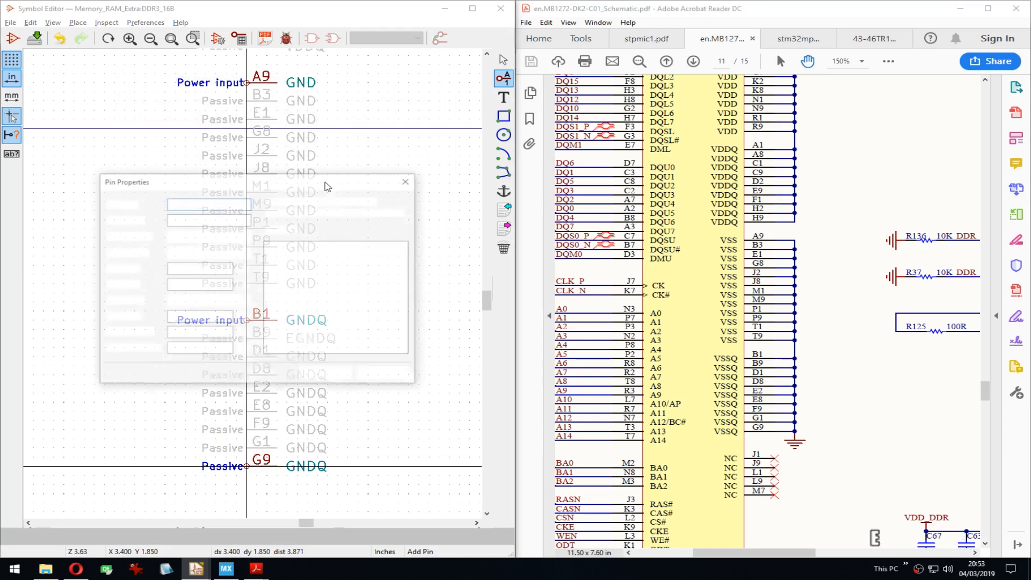
pyautogui.click(295, 136)
pyautogui.click(352, 279)
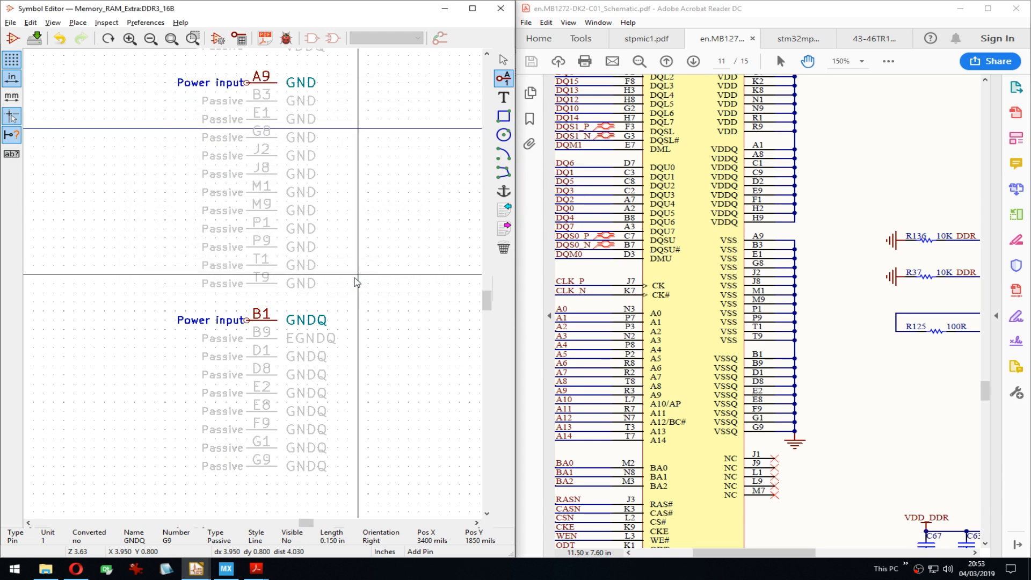
# Step: Stack the hidden GNDQ pins row by row from G9 up onto pin B1
pyautogui.press('m')
pyautogui.click(249, 455)
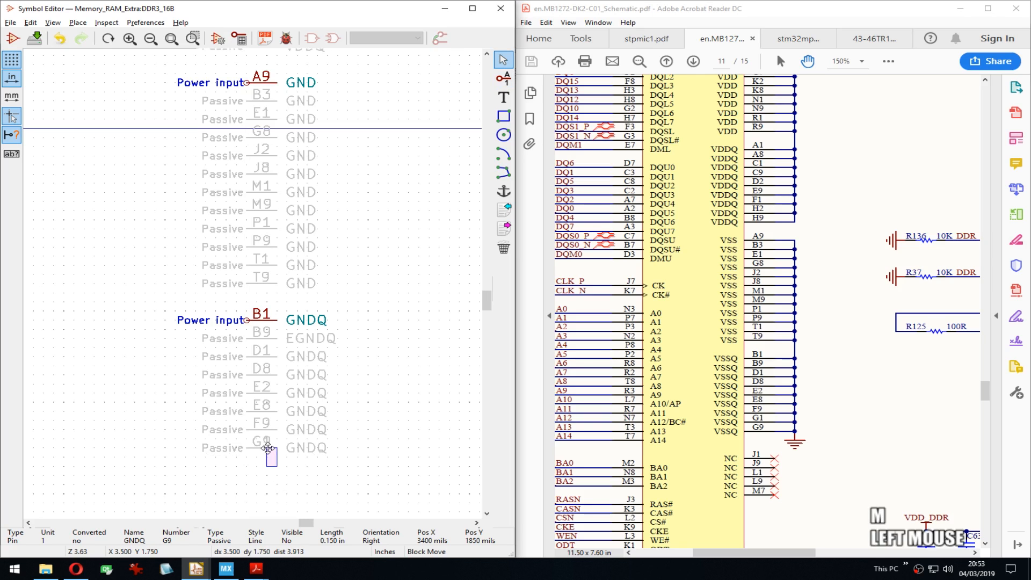
pyautogui.click(269, 430)
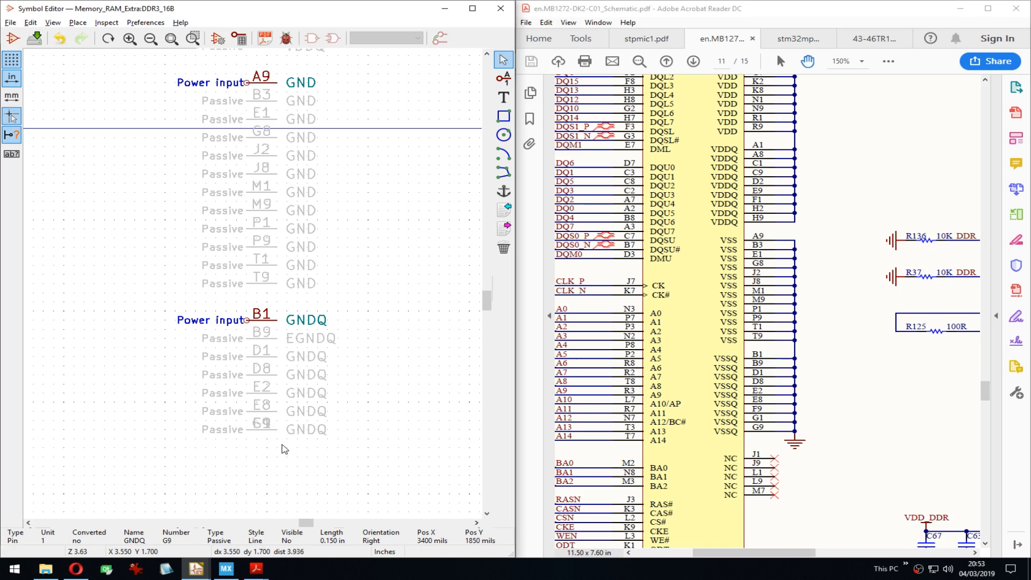
pyautogui.moveTo(281, 445); pyautogui.dragTo(268, 404)
pyautogui.click(261, 391)
pyautogui.hotkey('ctrl', 'z')
pyautogui.click(258, 391)
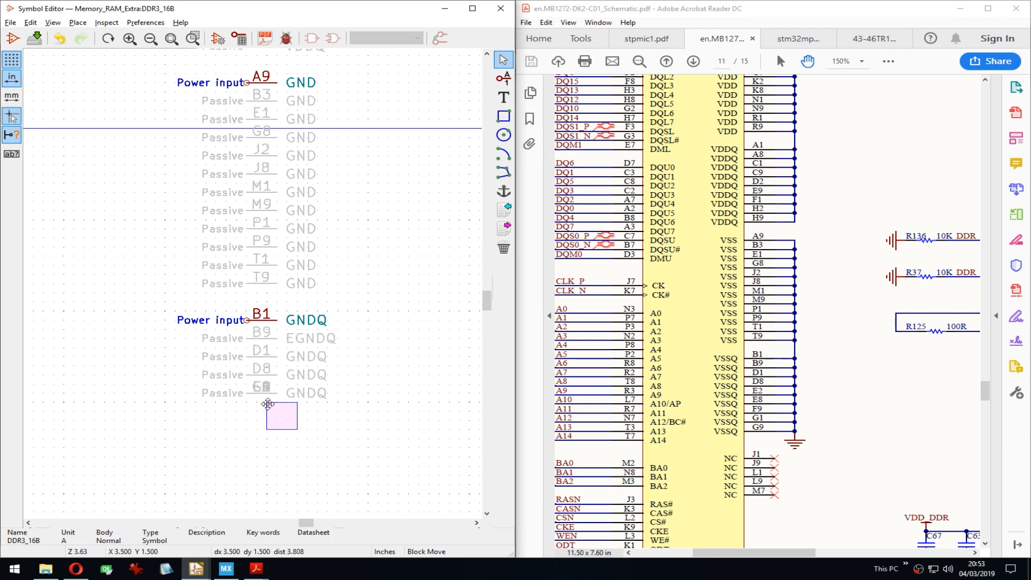
pyautogui.click(259, 381)
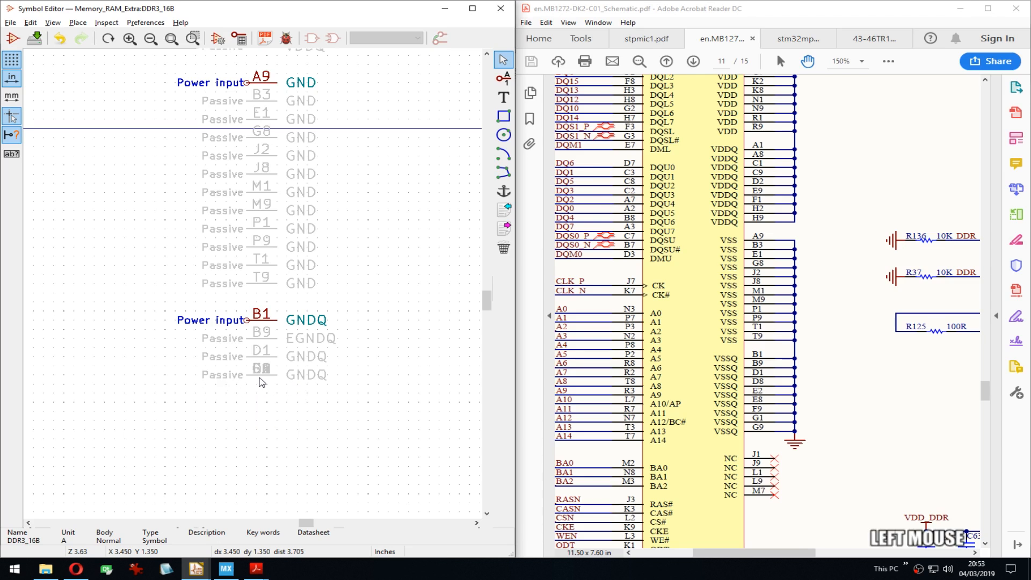
pyautogui.click(267, 353)
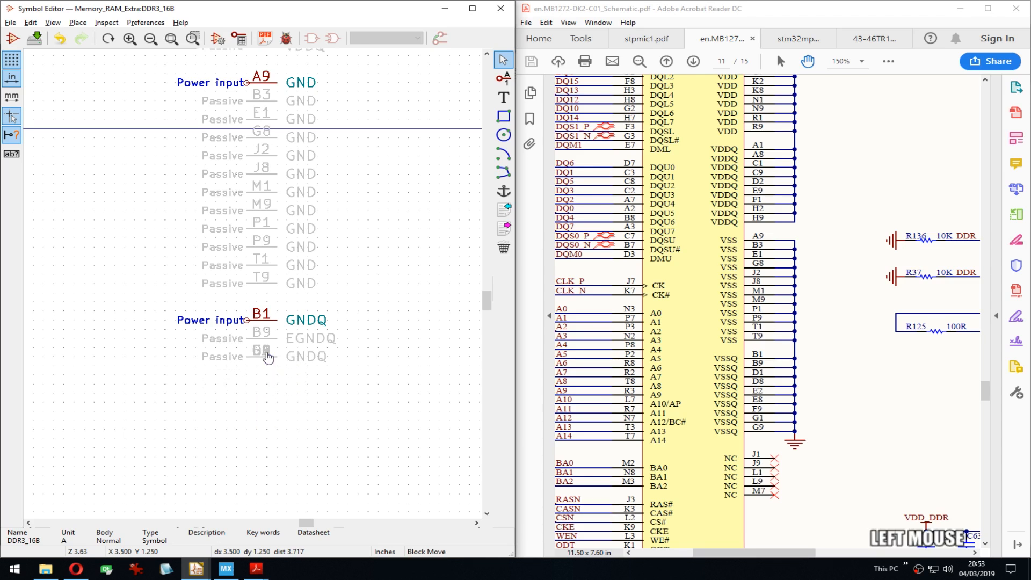
pyautogui.click(267, 339)
pyautogui.moveTo(276, 356); pyautogui.dragTo(265, 334)
pyautogui.click(260, 320)
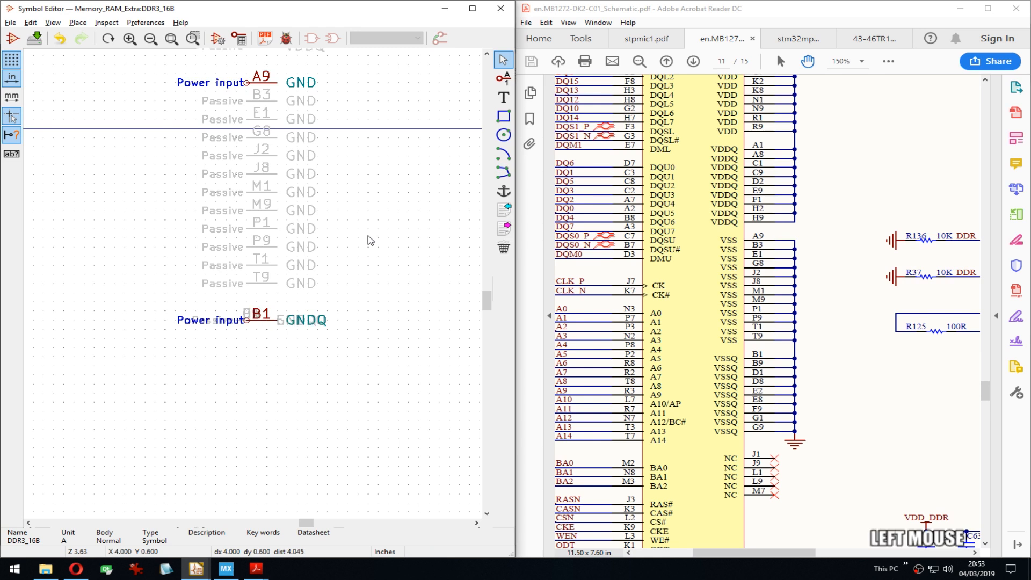
pyautogui.moveTo(368, 235); pyautogui.dragTo(369, 366, button='middle')
pyautogui.hotkey('ctrl', 'z')
pyautogui.moveTo(289, 478); pyautogui.dragTo(259, 468)
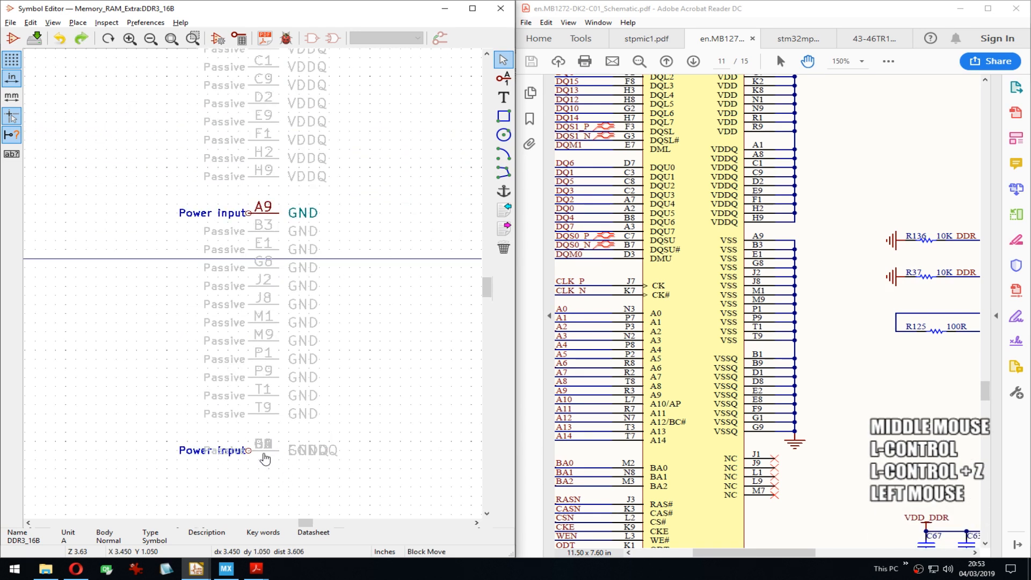
pyautogui.click(260, 452)
# Step: Stack the lower GND pins up through the P9, M9 and M1 rows, and save the symbol
pyautogui.moveTo(269, 416); pyautogui.dragTo(274, 218)
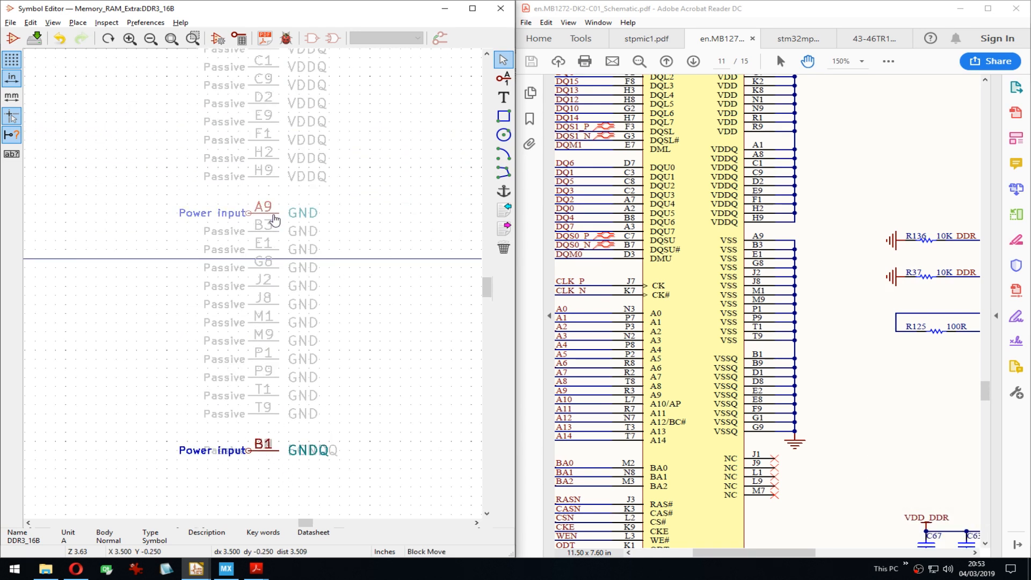
pyautogui.rightClick(275, 217)
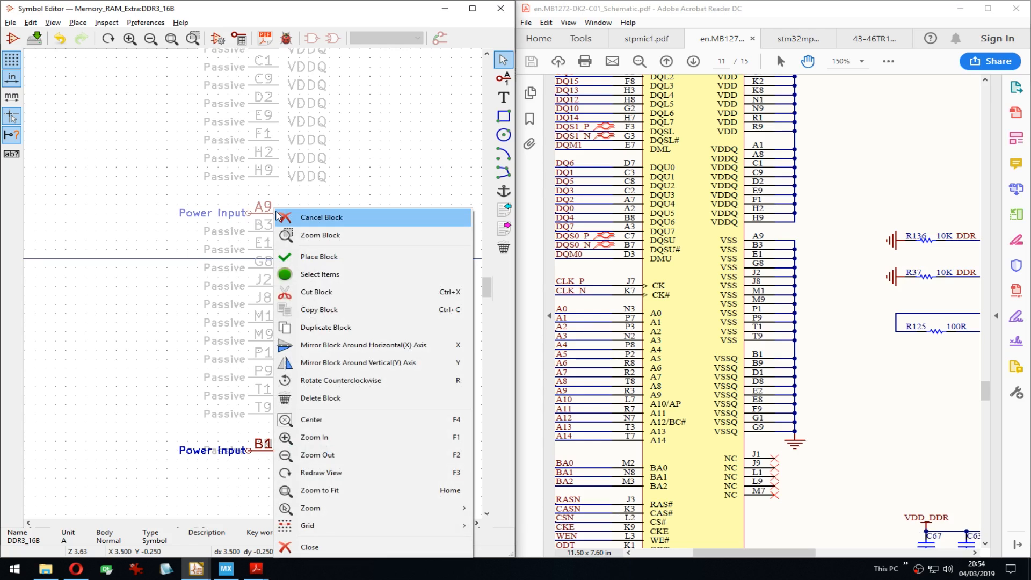
pyautogui.press('Escape')
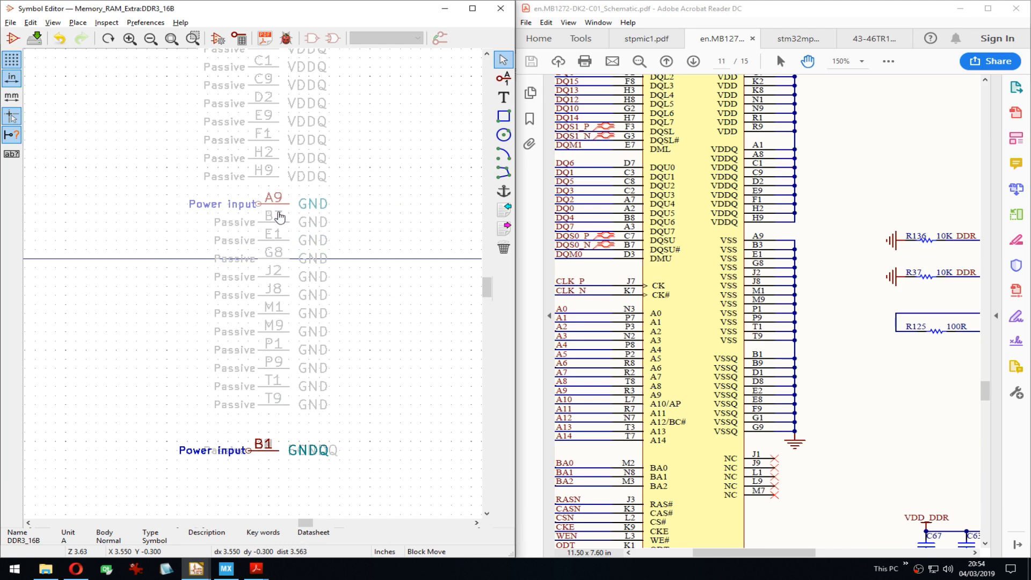
pyautogui.click(270, 222)
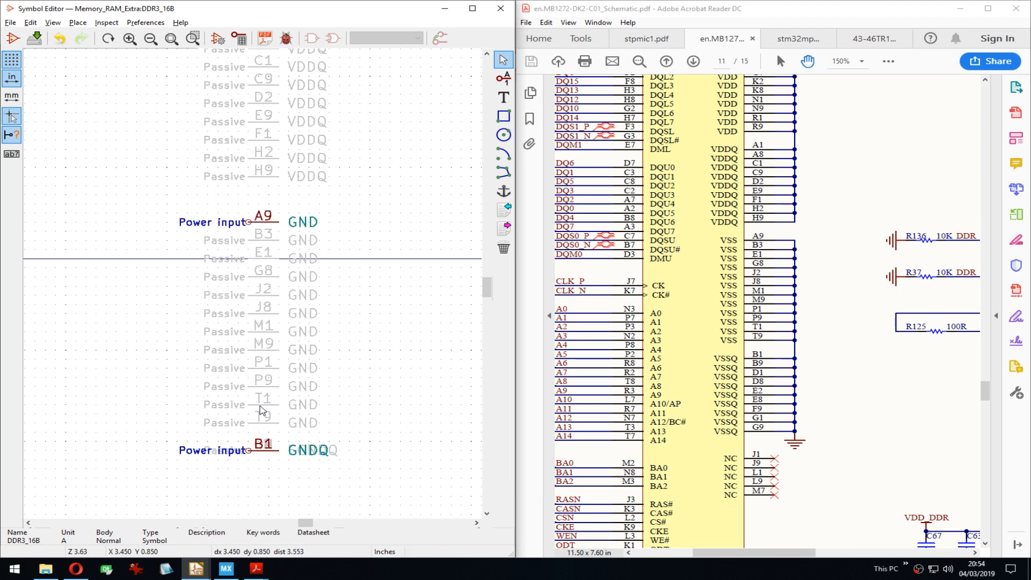
pyautogui.moveTo(279, 433); pyautogui.dragTo(258, 414)
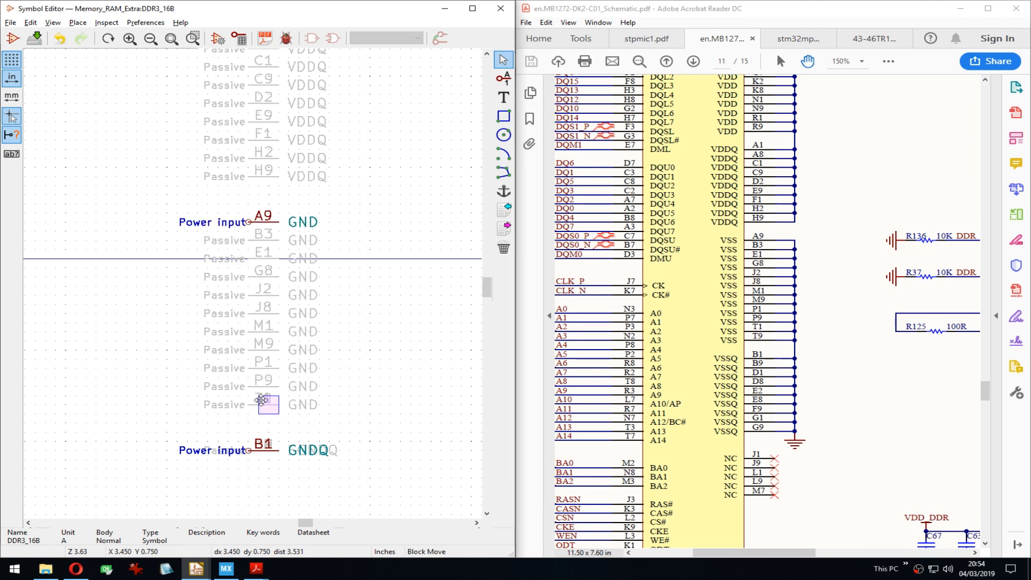
pyautogui.click(262, 371)
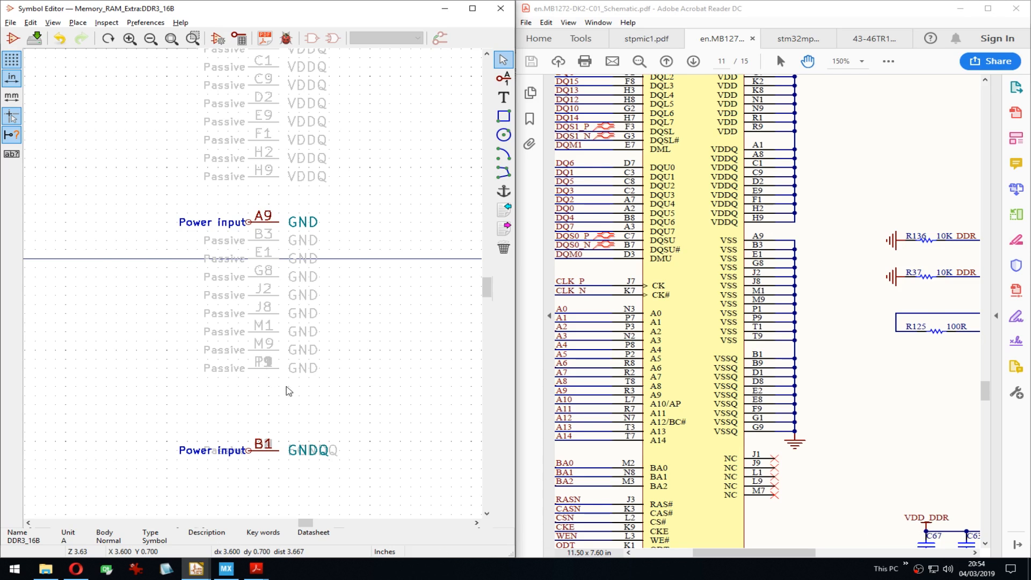
pyautogui.moveTo(286, 388); pyautogui.dragTo(263, 234)
pyautogui.click(261, 345)
pyautogui.click(271, 328)
pyautogui.hotkey('ctrl', 'z')
pyautogui.click(265, 328)
pyautogui.click(271, 316)
pyautogui.hotkey('ctrl', 's')
# Step: Carry the GND stack through the E1 and B3 rows onto pin A9
pyautogui.click(271, 278)
pyautogui.click(266, 263)
pyautogui.click(271, 244)
pyautogui.click(273, 236)
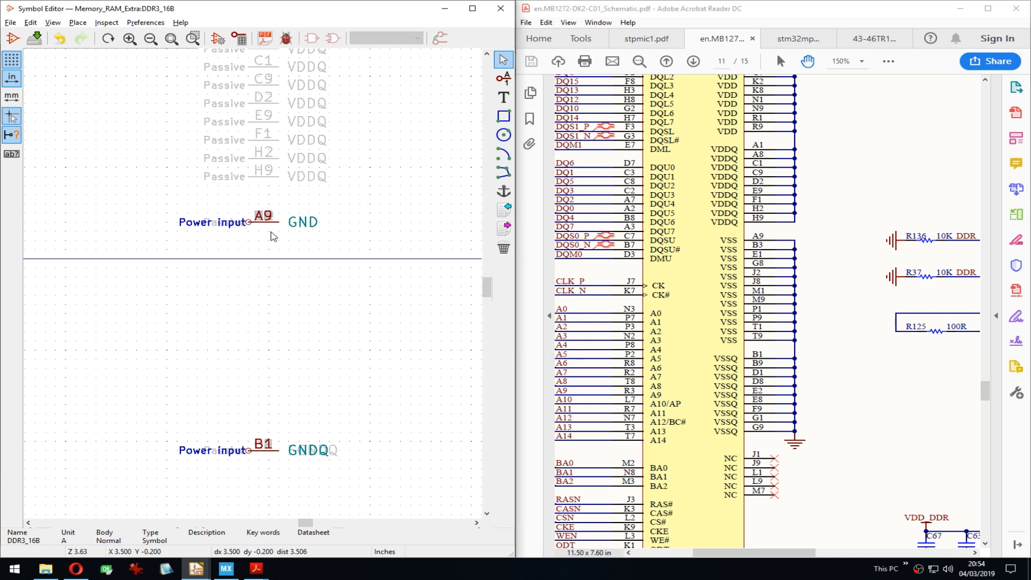
pyautogui.moveTo(292, 486); pyautogui.dragTo(267, 448)
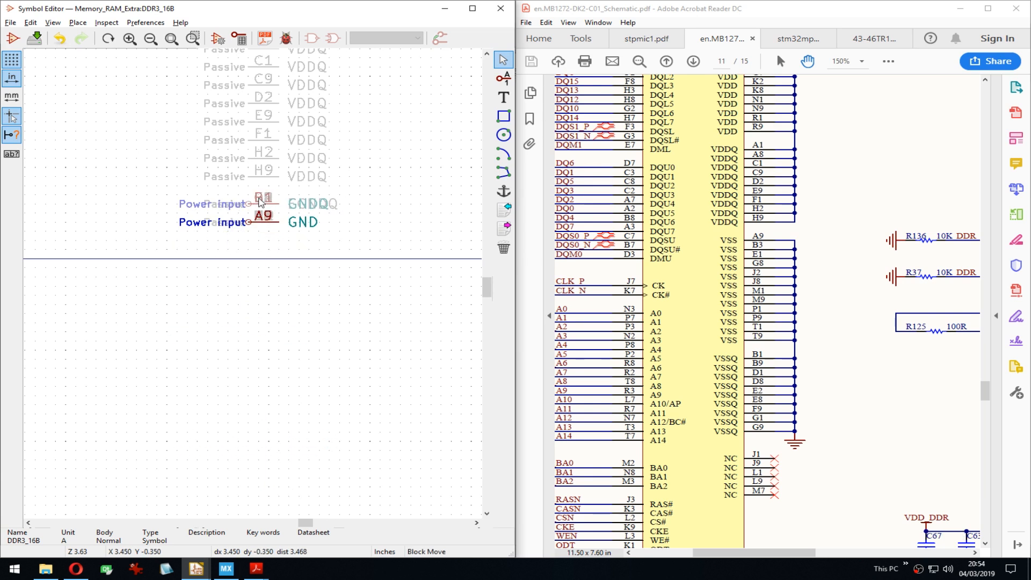
# Step: Place the GNDQ stack directly above GND and move both ground stacks lower
pyautogui.click(259, 200)
pyautogui.moveTo(298, 250); pyautogui.dragTo(328, 388, button='middle')
pyautogui.moveTo(320, 371); pyautogui.dragTo(295, 277)
pyautogui.click(295, 384)
# Step: Stack the VDDQ pins row by row from H9 through F1, E9, D2, C9 and C1 onto A1
pyautogui.click(290, 293)
pyautogui.click(291, 277)
pyautogui.click(292, 259)
pyautogui.click(293, 262)
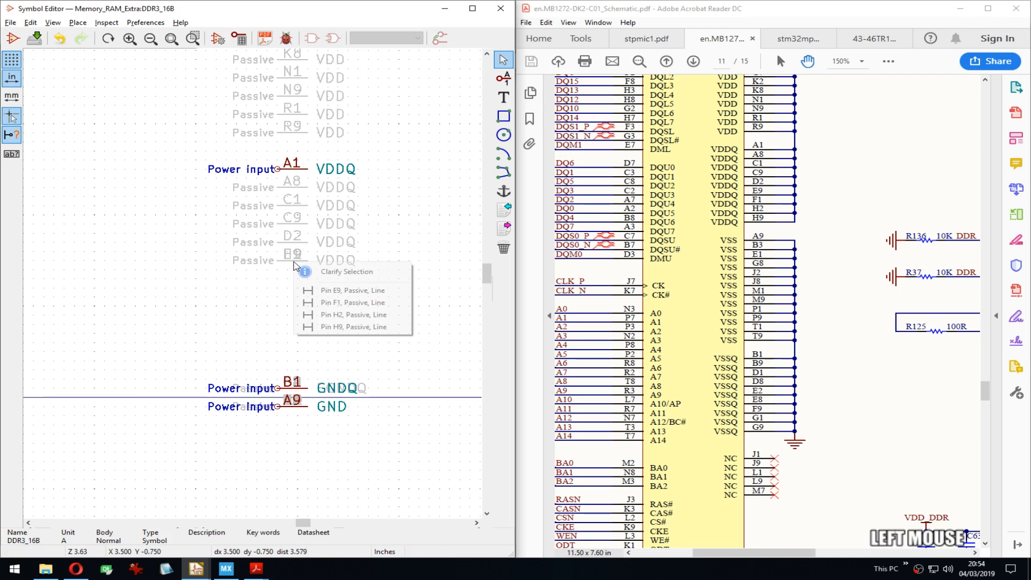
pyautogui.click(294, 265)
pyautogui.press('Escape')
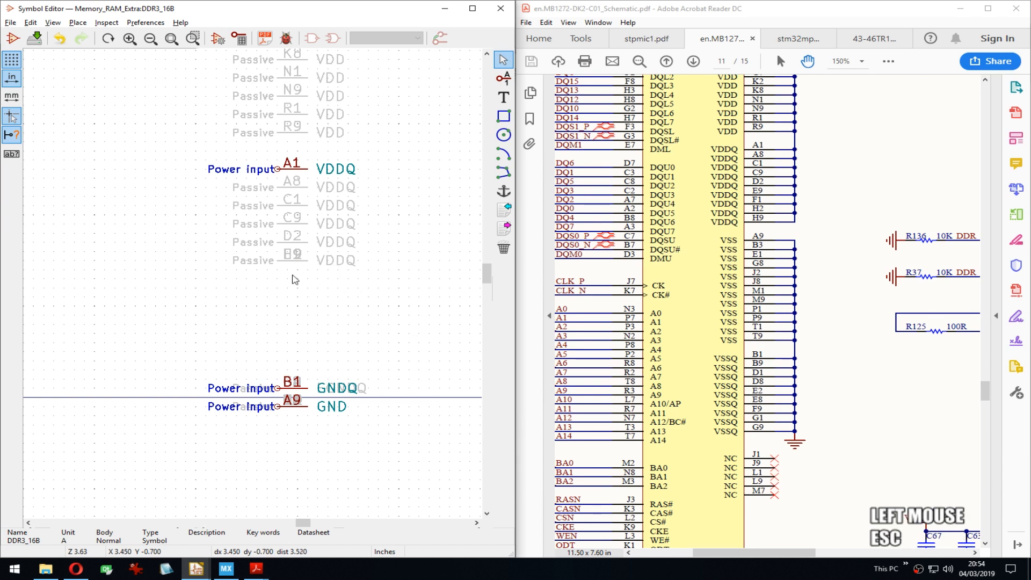
pyautogui.moveTo(317, 279); pyautogui.dragTo(295, 203)
pyautogui.click(295, 242)
pyautogui.click(295, 223)
pyautogui.click(299, 205)
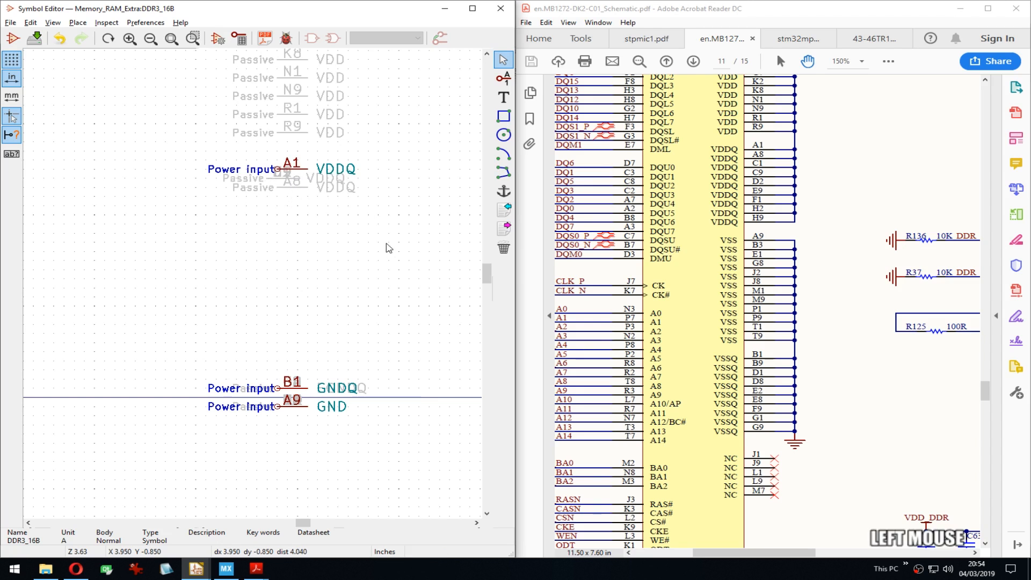
pyautogui.hotkey('ctrl', 'z')
pyautogui.moveTo(292, 214)
pyautogui.mouseDown()
pyautogui.moveTo(292, 194)
pyautogui.moveTo(290, 203)
pyautogui.mouseUp()
pyautogui.click(291, 193)
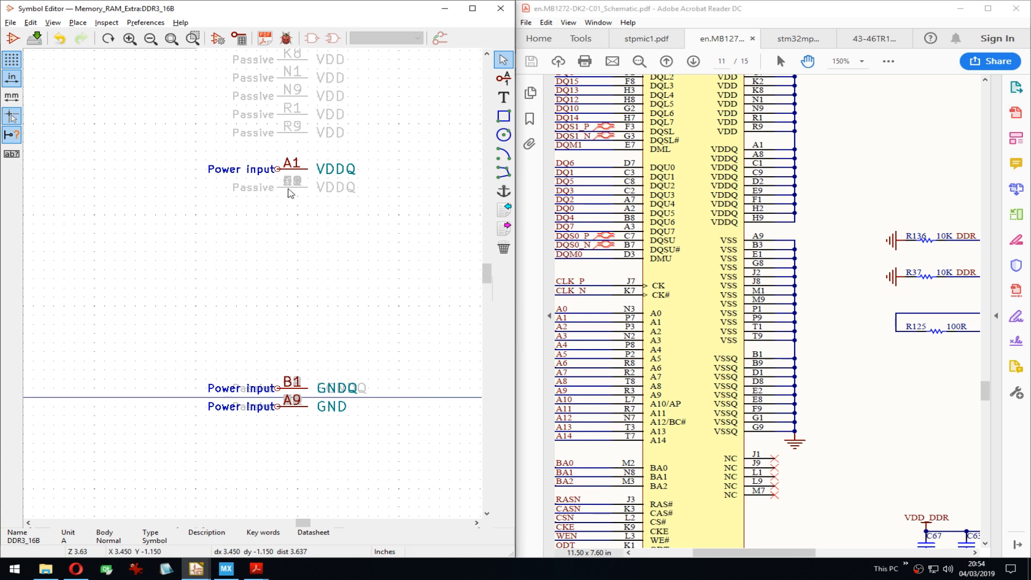
pyautogui.click(300, 174)
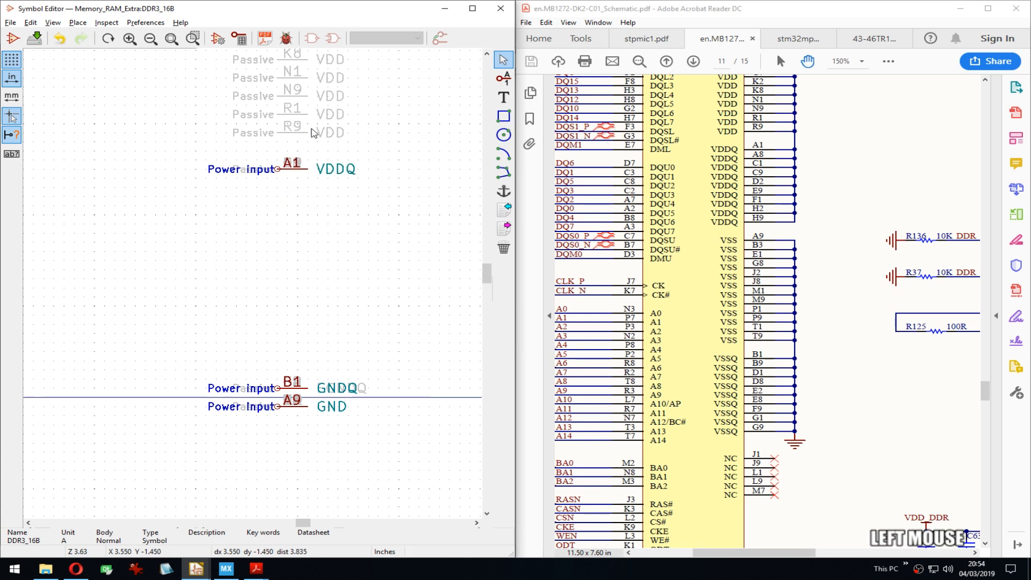
# Step: Stack the VDD pins from R9, N9, K8, K2, G7 and D9 onto B2
pyautogui.moveTo(307, 145); pyautogui.dragTo(310, 313, button='middle')
pyautogui.moveTo(310, 309); pyautogui.dragTo(291, 286)
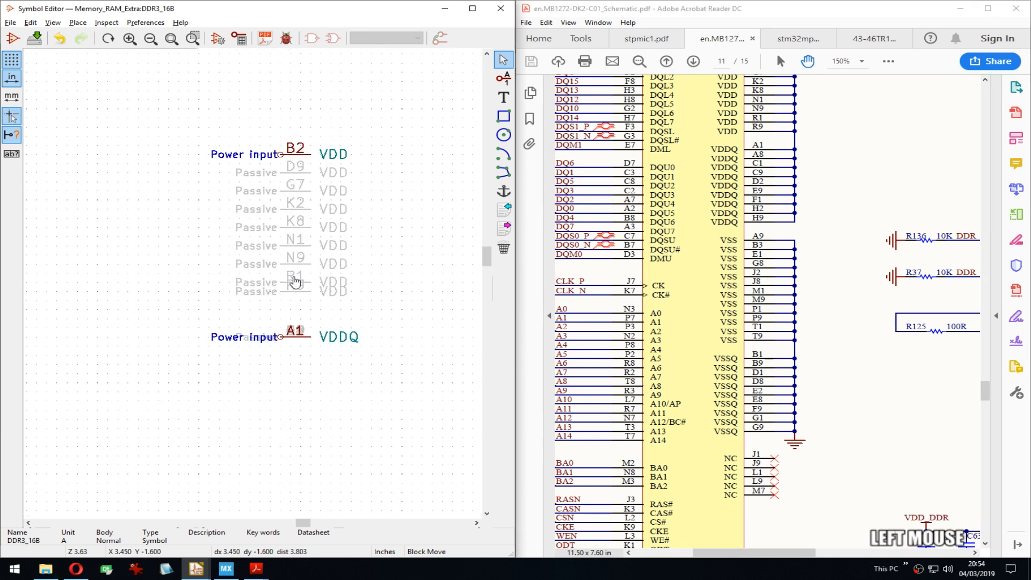
pyautogui.click(291, 269)
pyautogui.moveTo(360, 270); pyautogui.dragTo(294, 173)
pyautogui.click(292, 243)
pyautogui.click(290, 206)
pyautogui.hotkey('ctrl', 'z')
pyautogui.click(302, 215)
pyautogui.click(292, 188)
pyautogui.click(291, 183)
pyautogui.click(288, 175)
pyautogui.click(296, 169)
# Step: Place the VDDQ stack directly above VDD and move both stacks beside the ground stacks
pyautogui.moveTo(318, 356); pyautogui.dragTo(278, 307)
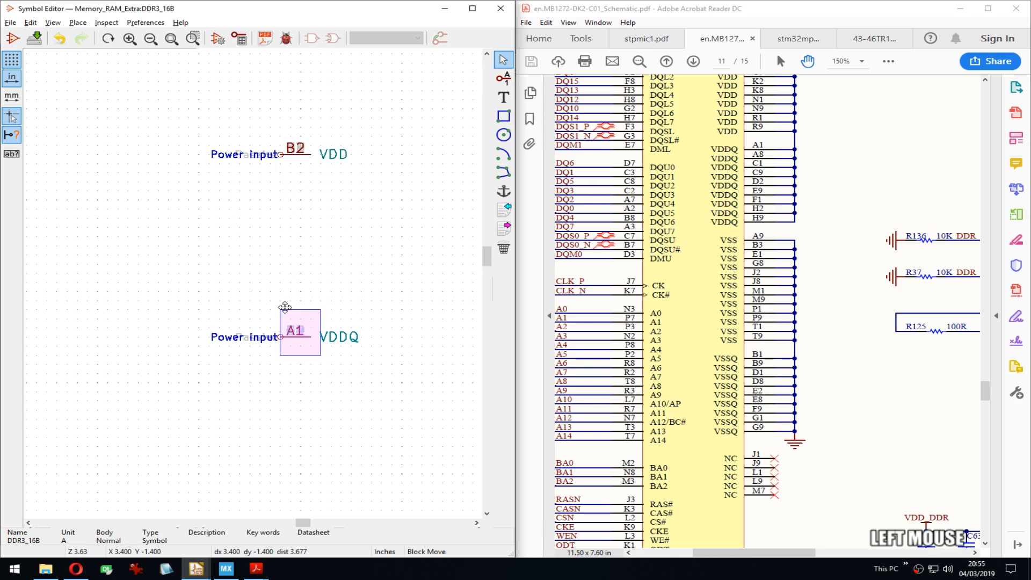
pyautogui.click(276, 114)
pyautogui.moveTo(260, 117); pyautogui.dragTo(337, 187)
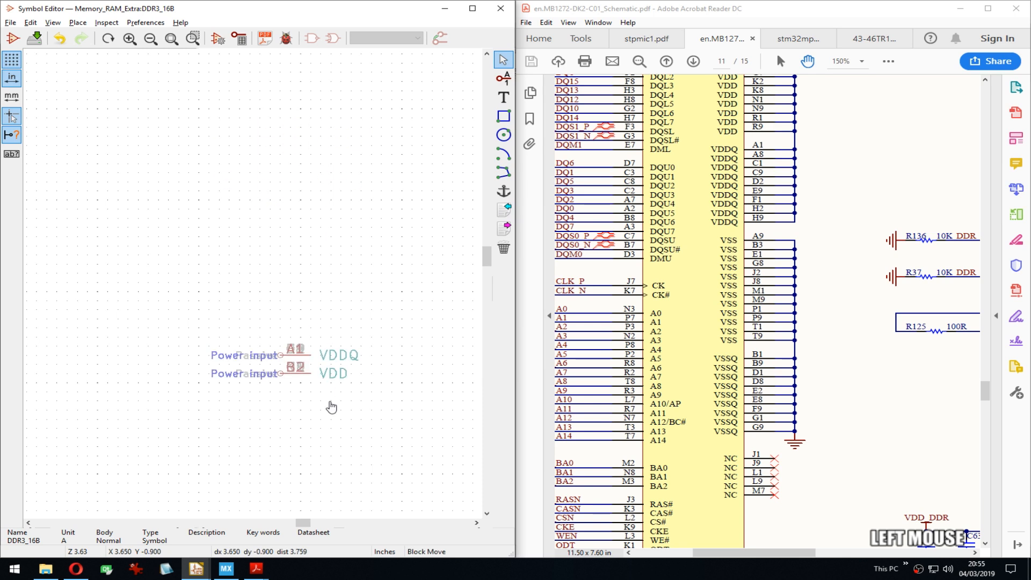
pyautogui.scroll(-4, 329, 400)
pyautogui.moveTo(243, 337); pyautogui.dragTo(296, 212, button='middle')
pyautogui.click(315, 255)
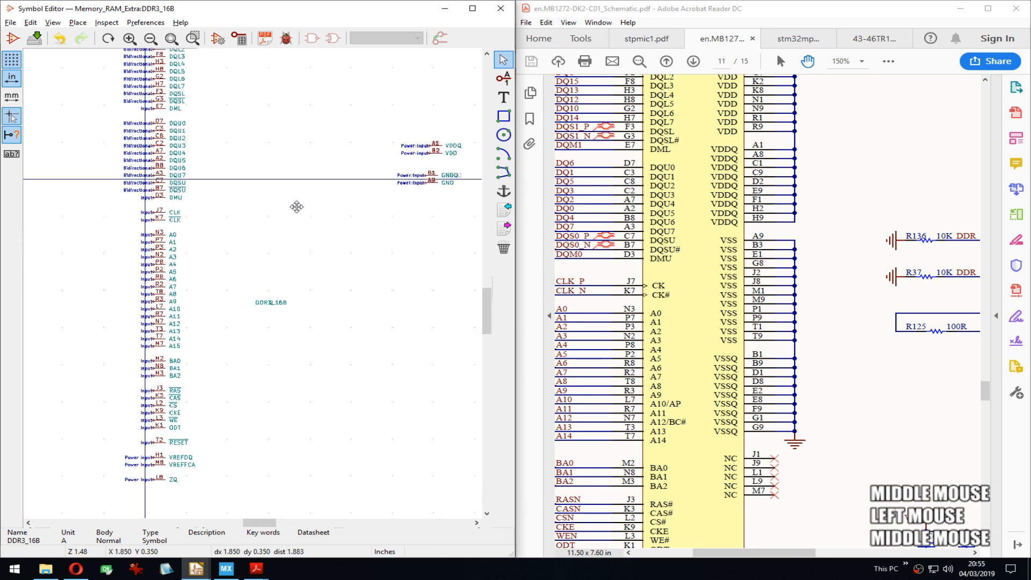
pyautogui.scroll(-2, 296, 211)
pyautogui.moveTo(256, 289); pyautogui.dragTo(258, 246, button='middle')
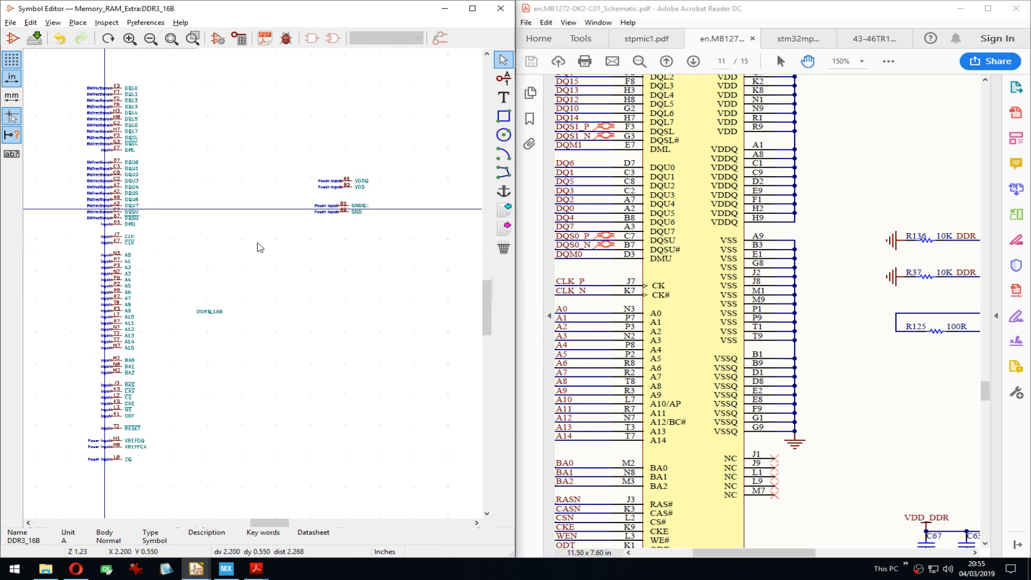
pyautogui.hotkey('ctrl', 's')
pyautogui.click(240, 39)
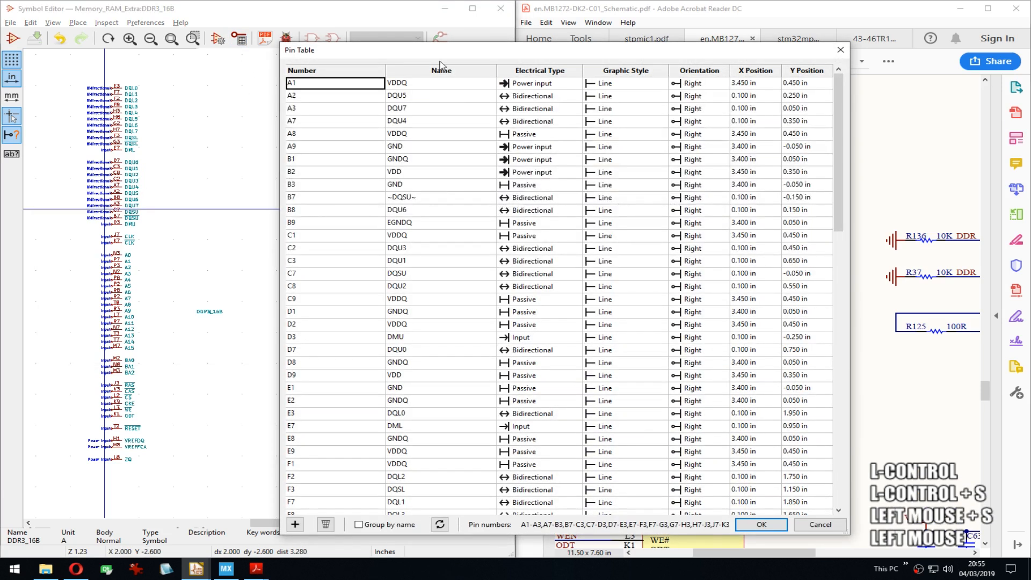
pyautogui.moveTo(436, 47); pyautogui.dragTo(318, 27)
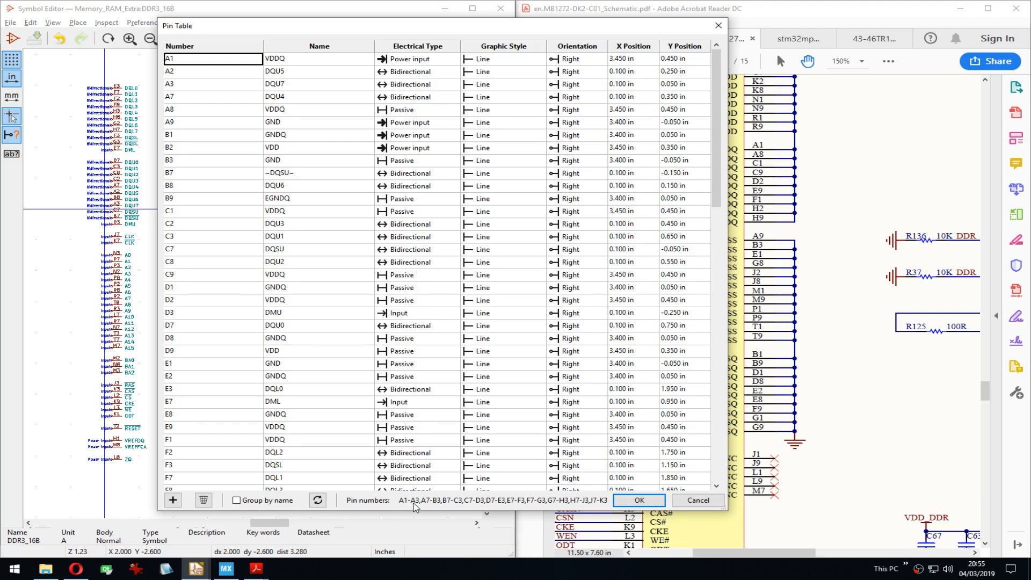
pyautogui.moveTo(727, 490); pyautogui.dragTo(965, 486)
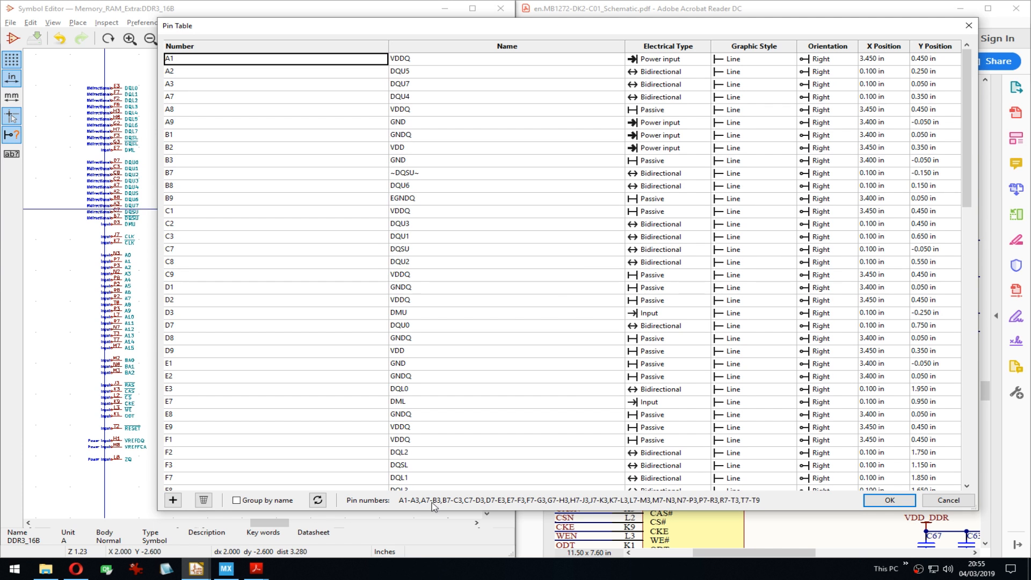
pyautogui.click(204, 199)
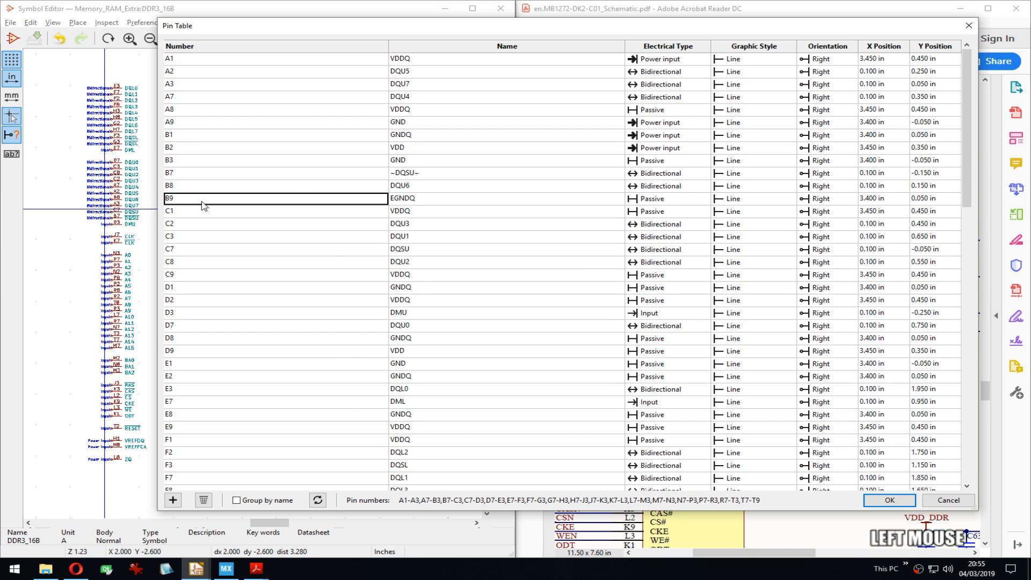
pyautogui.press('Down')
pyautogui.hotkey('shift', 'Down')
pyautogui.hotkey('shift', 'Down')
pyautogui.hotkey('shift', 'Down')
pyautogui.hotkey('shift', 'Down')
pyautogui.hotkey('shift', 'Down')
pyautogui.hotkey('shift', 'Down')
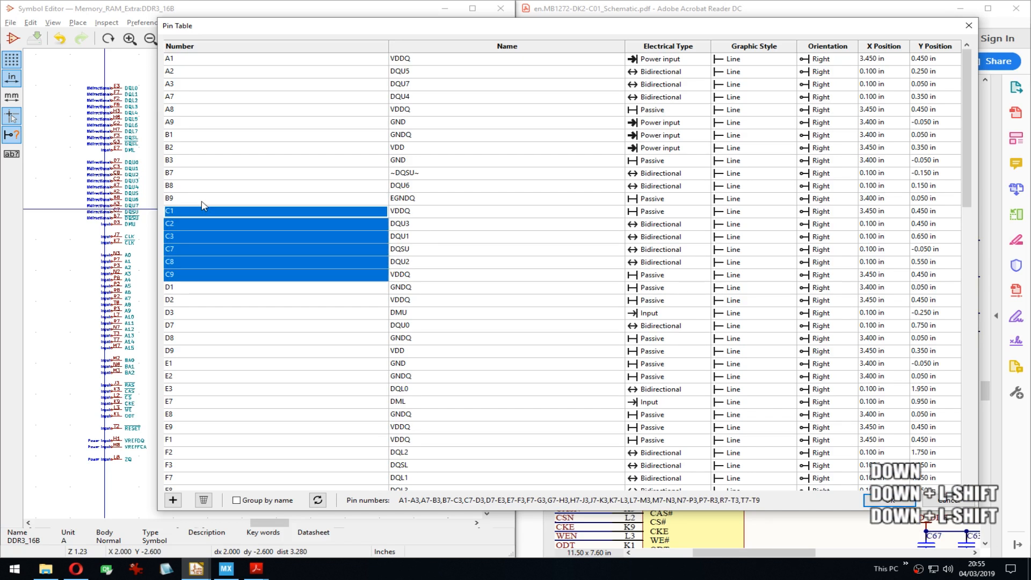
pyautogui.hotkey('shift', 'Down')
pyautogui.hotkey('shift', 'Down')
pyautogui.hotkey('shift', 'Down')
pyautogui.hotkey('shift', 'Down')
pyautogui.hotkey('shift', 'Down')
pyautogui.hotkey('shift', 'Down')
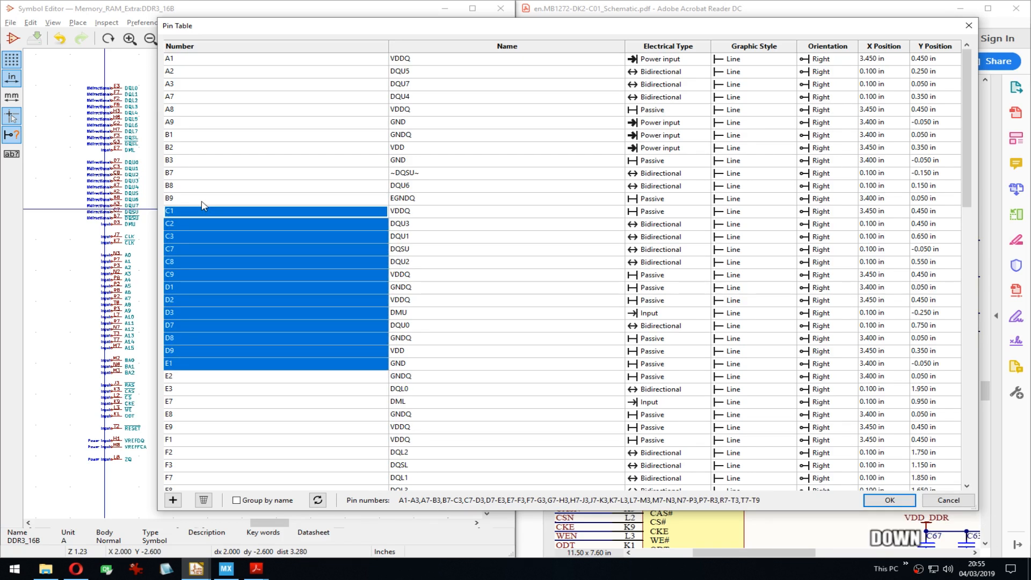
pyautogui.click(209, 445)
pyautogui.scroll(-5, 209, 445)
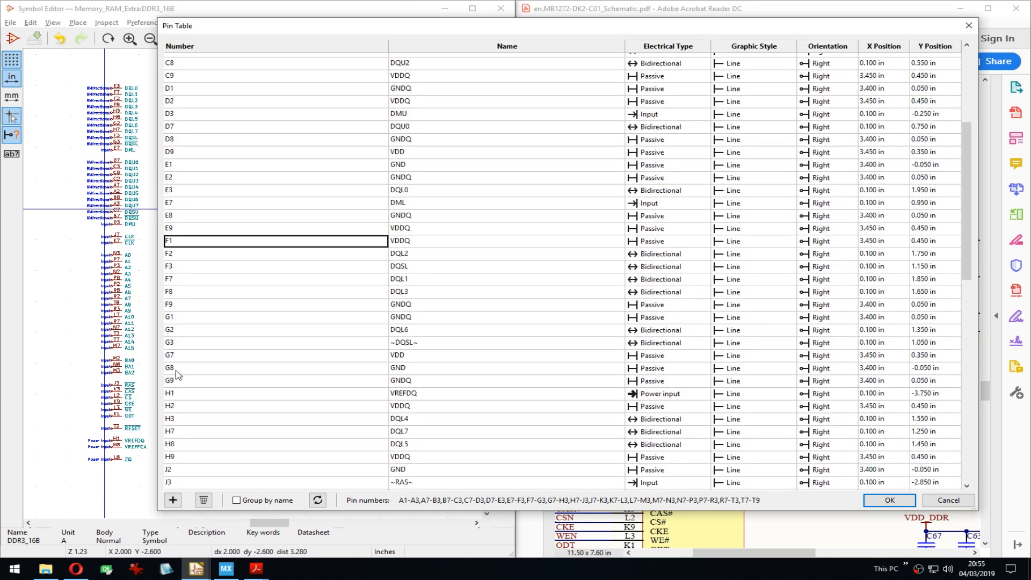
pyautogui.scroll(-3, 214, 301)
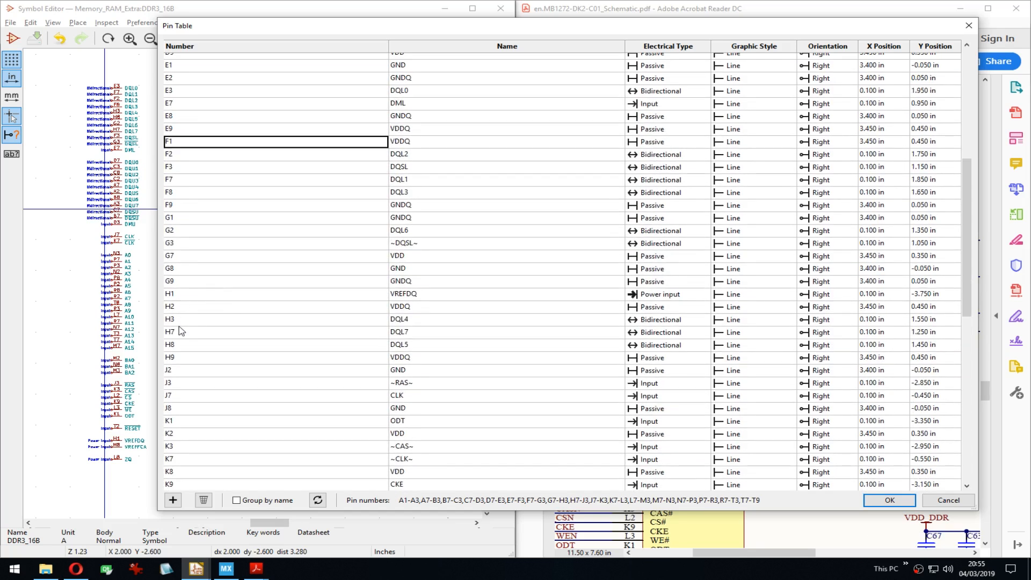
pyautogui.scroll(-3, 239, 315)
pyautogui.click(179, 275)
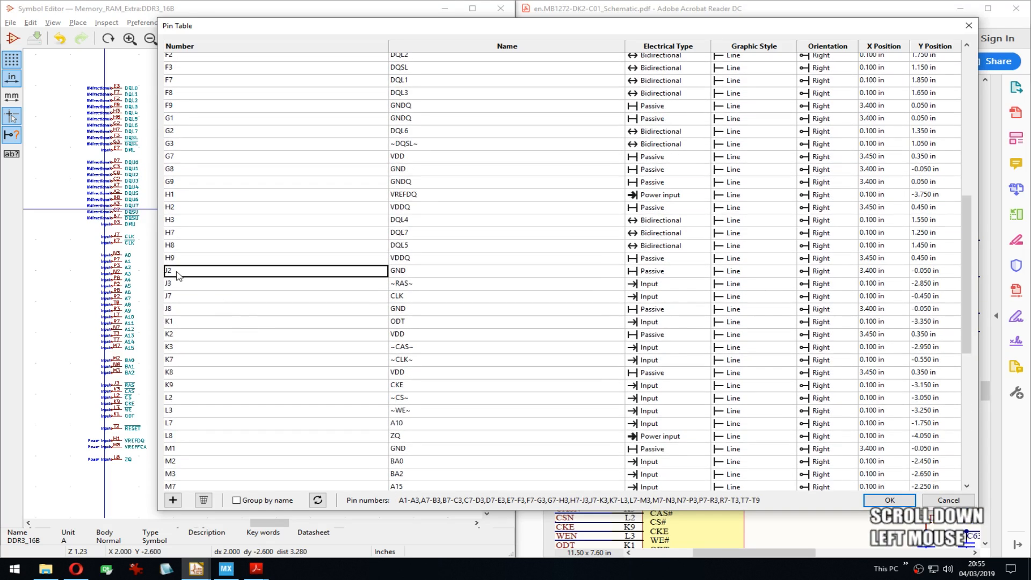
# Step: Check the 43-46TR1 datasheet pinout, then return to the MB1272 schematic's DDR3 page
pyautogui.click(776, 552)
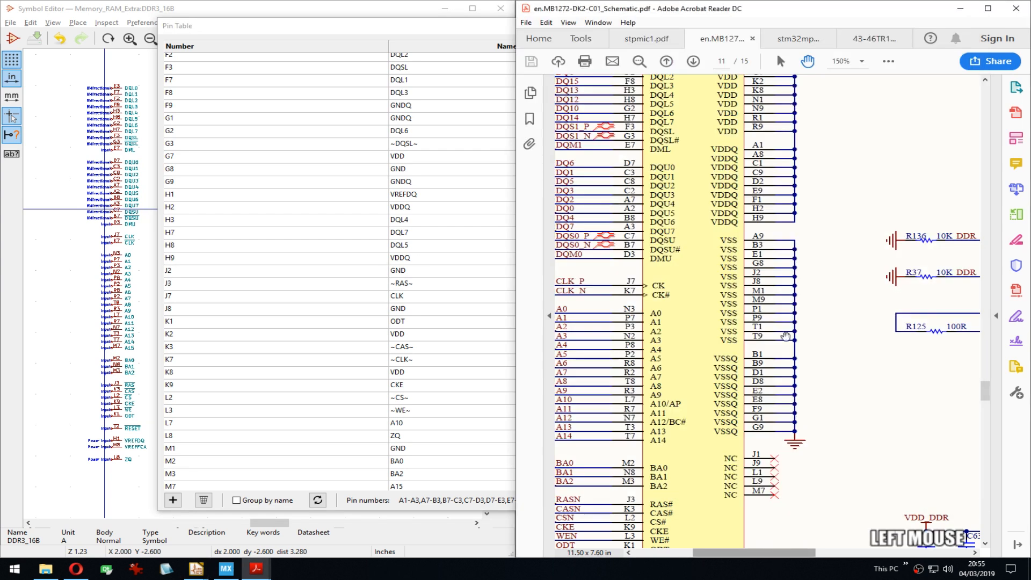
pyautogui.click(860, 40)
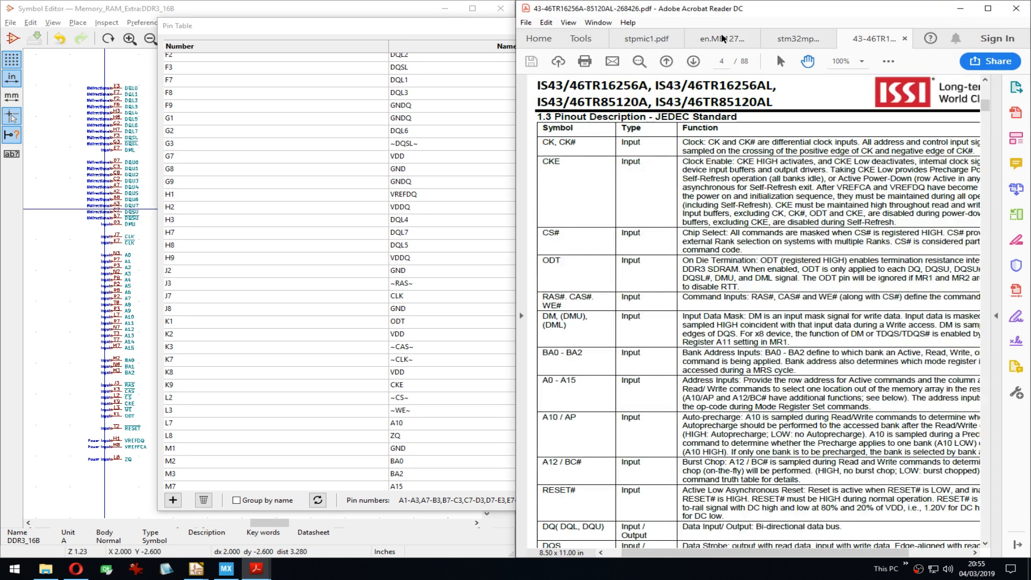
pyautogui.click(723, 38)
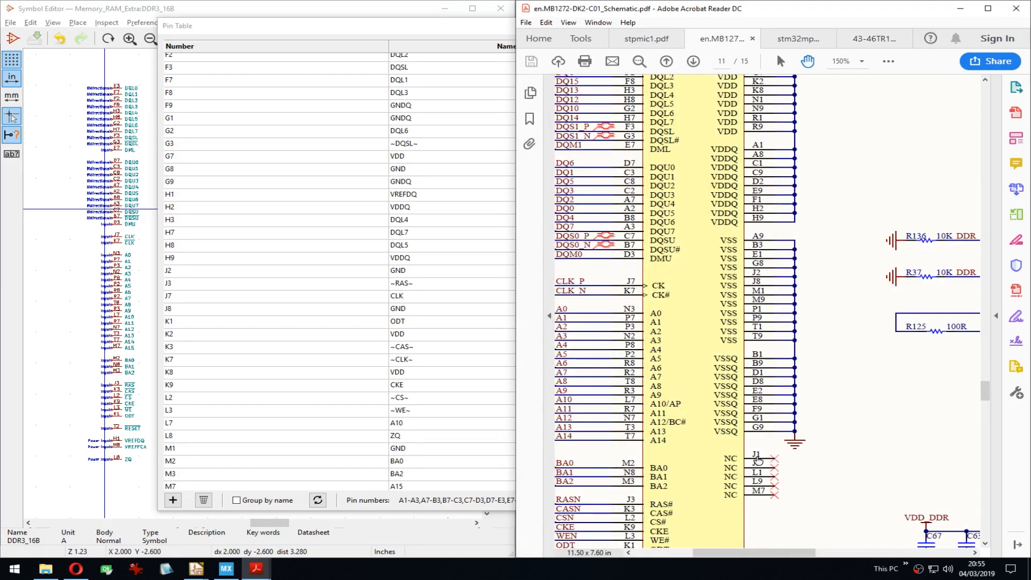
pyautogui.moveTo(514, 334); pyautogui.dragTo(514, 334)
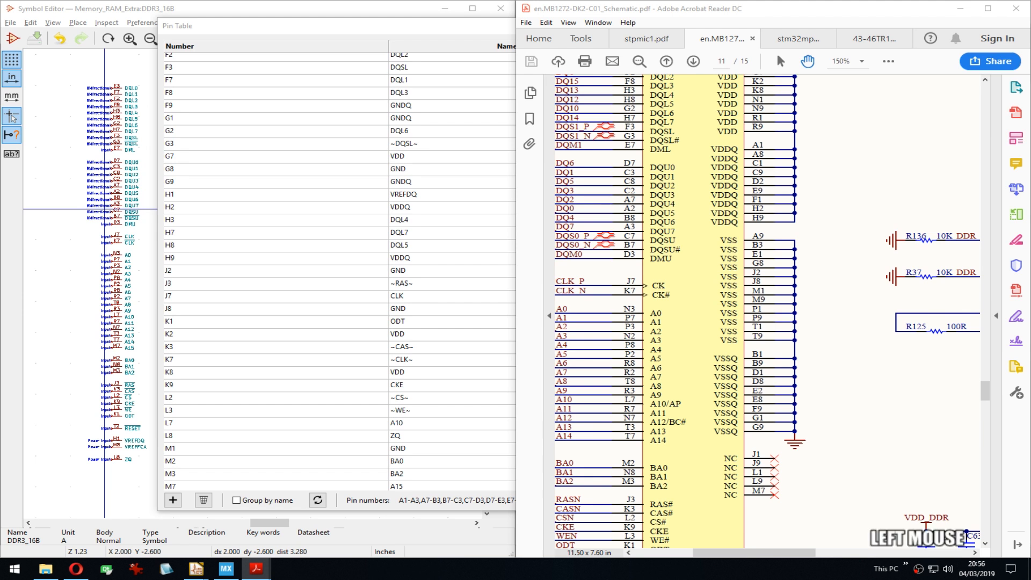
# Step: Enter the text 'oh' and then 'vide in r' in the active window
pyautogui.write('oh')
pyautogui.press('Return')
pyautogui.press('capslock')
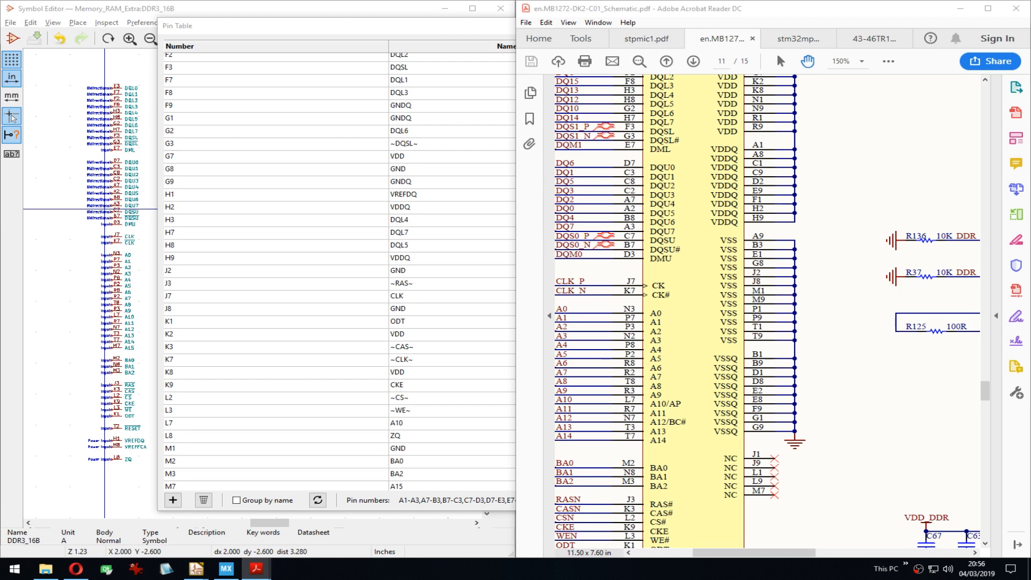
pyautogui.write('vide in ')
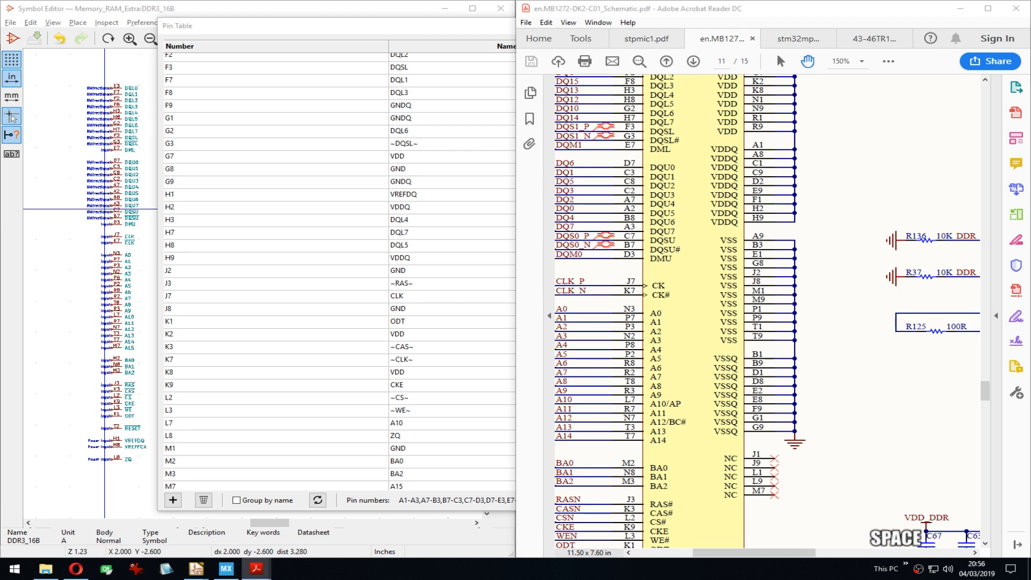
pyautogui.write('o')
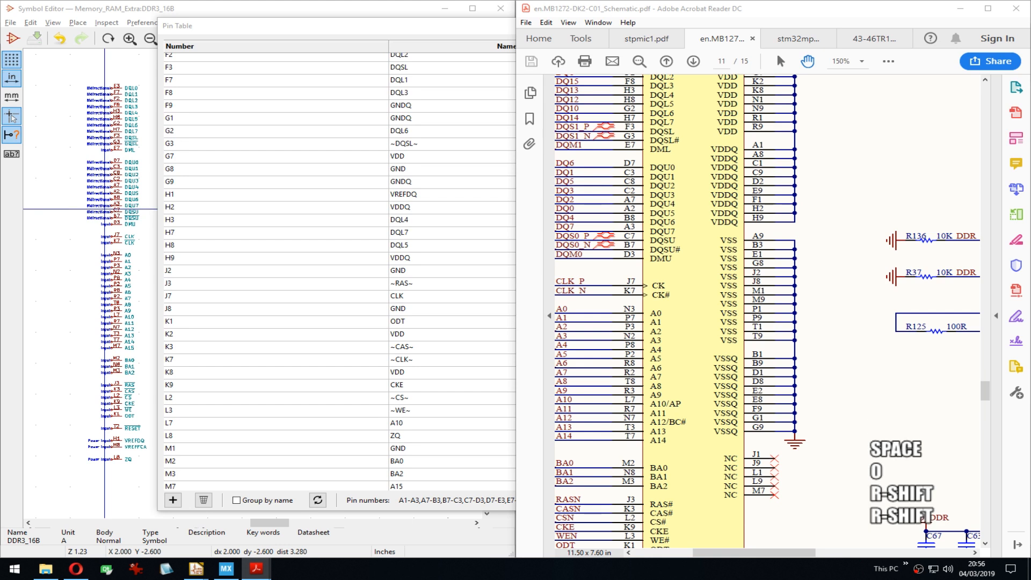
pyautogui.press('BackSpace')
pyautogui.write('r')
pyautogui.press('Return')
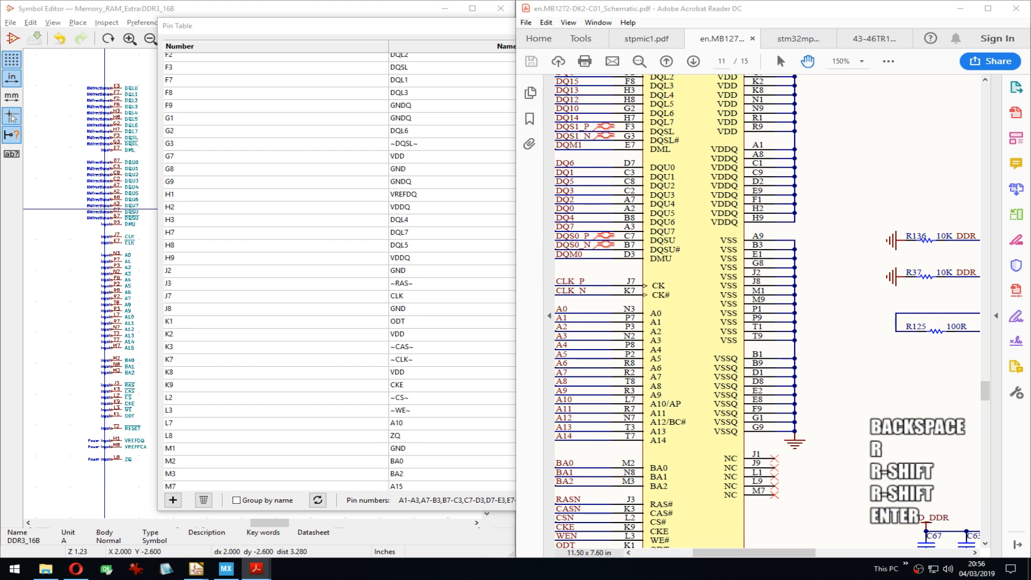
# Step: Compare pin table rows K1 and M1 against the schematic page
pyautogui.click(369, 274)
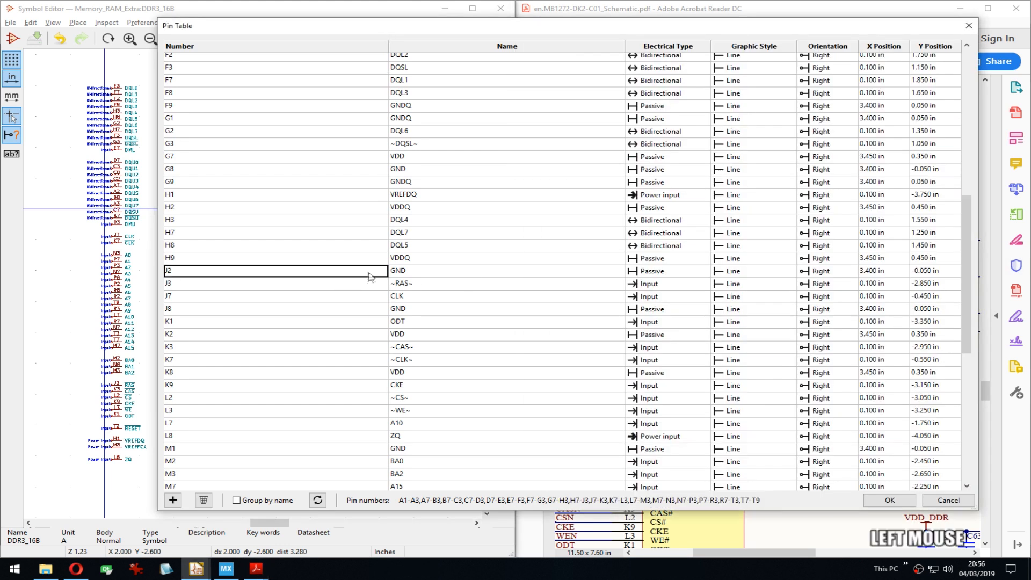
pyautogui.click(182, 321)
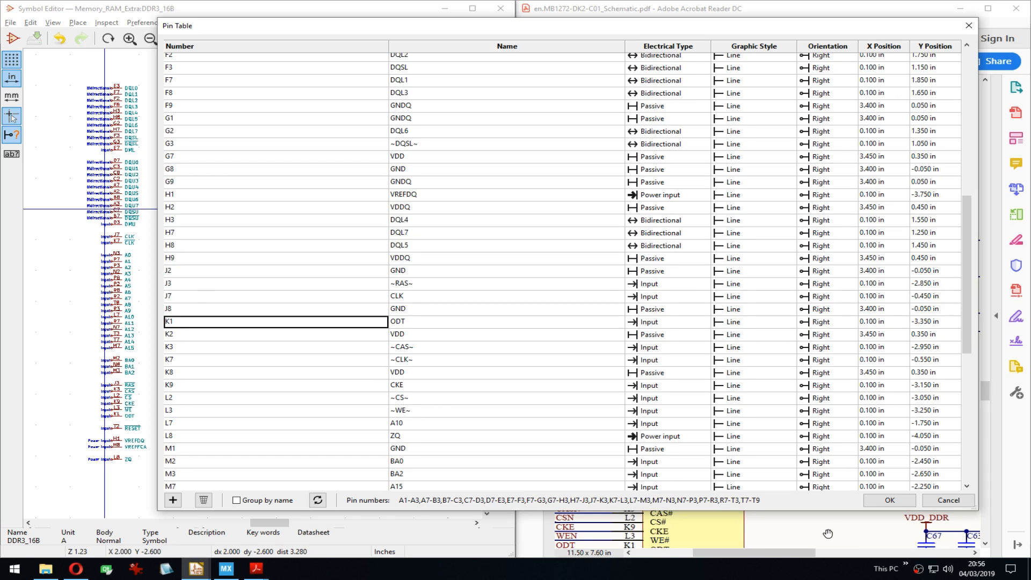
pyautogui.click(801, 534)
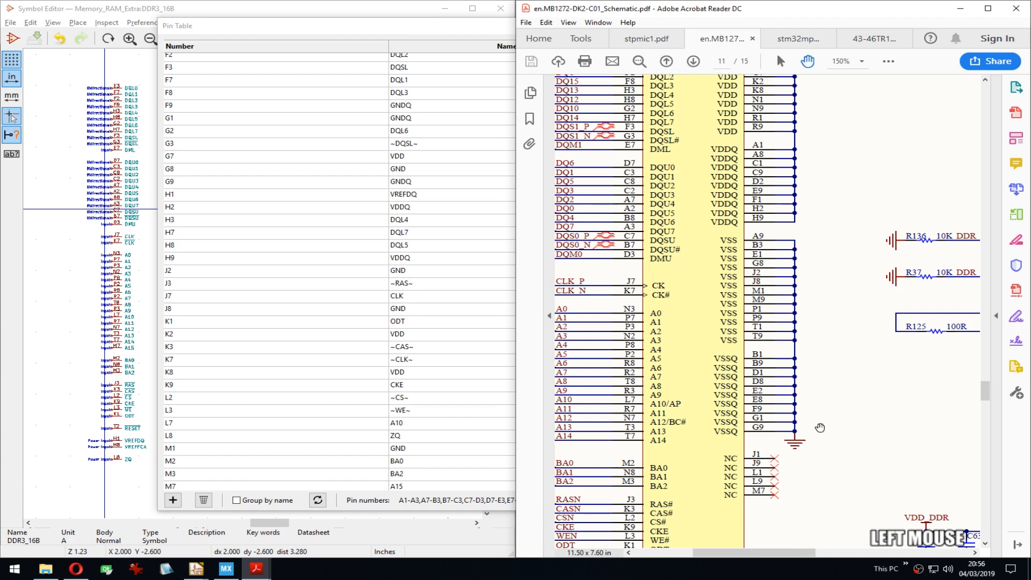
pyautogui.click(169, 445)
pyautogui.scroll(-5, 263, 392)
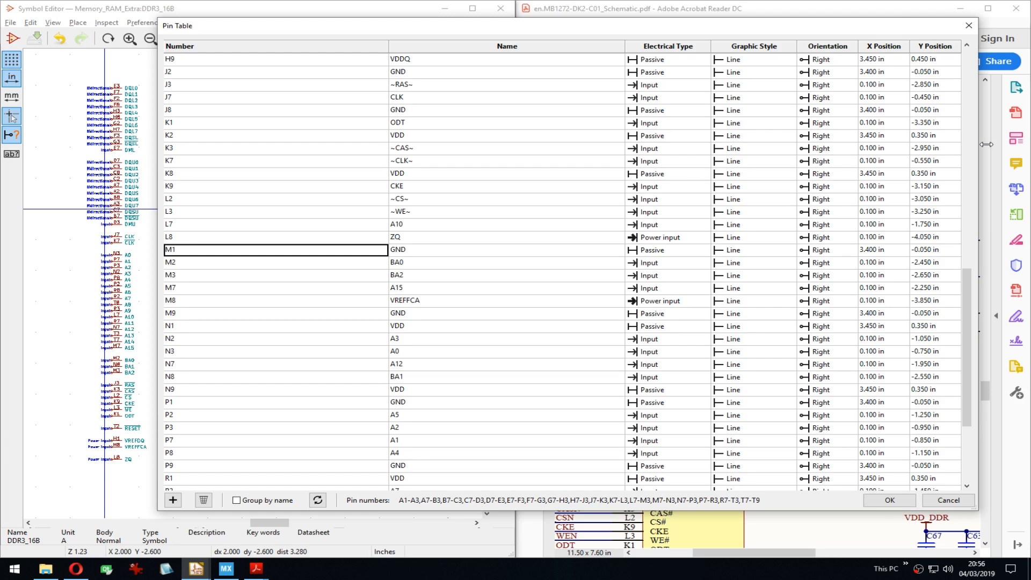
# Step: Check rows N1 and P1 down to T9 against the schematic, then accept the pin table
pyautogui.click(810, 524)
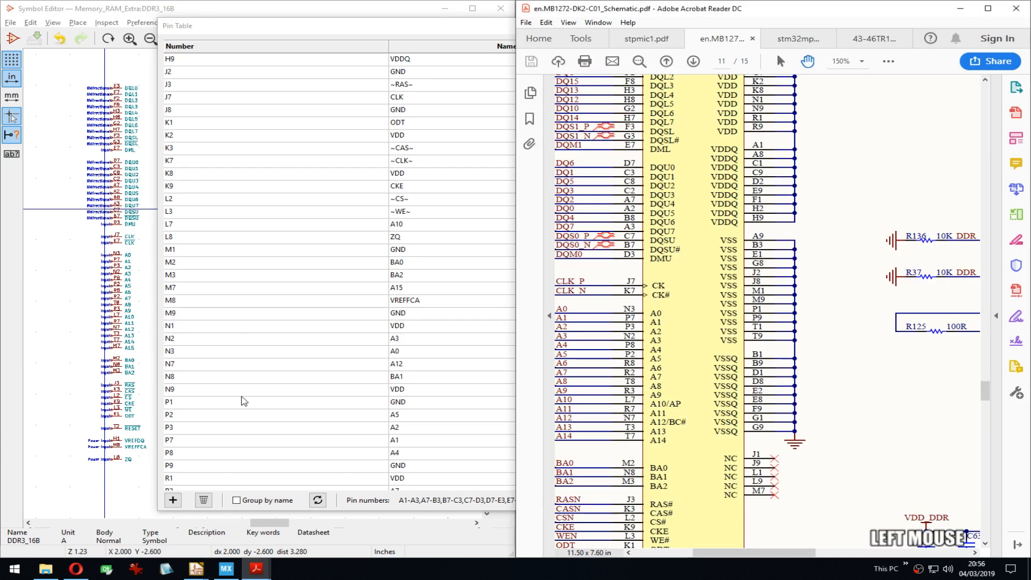
pyautogui.click(244, 328)
pyautogui.scroll(-1, 220, 334)
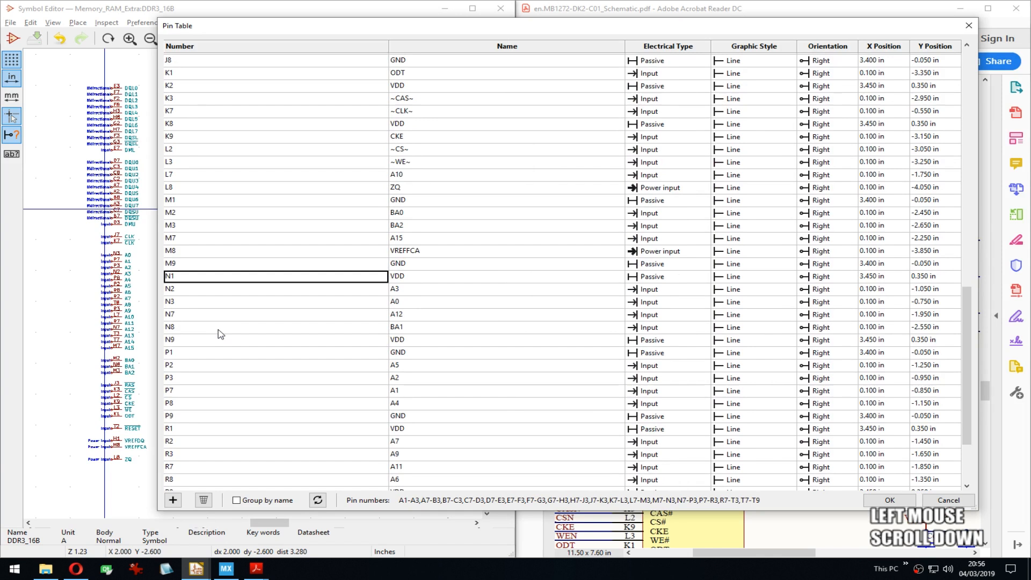
pyautogui.click(193, 352)
pyautogui.scroll(-2, 199, 344)
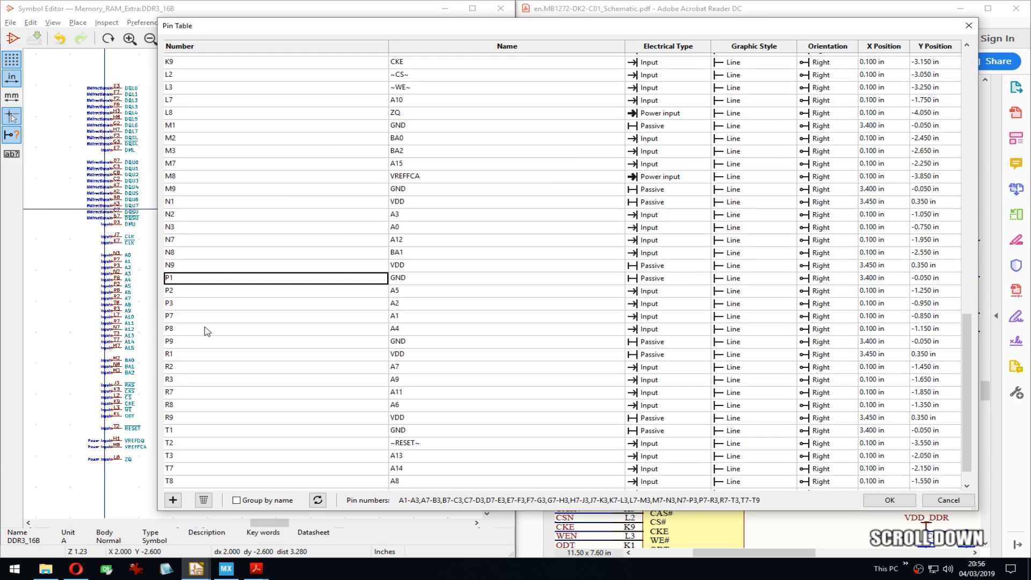
pyautogui.scroll(-1, 211, 320)
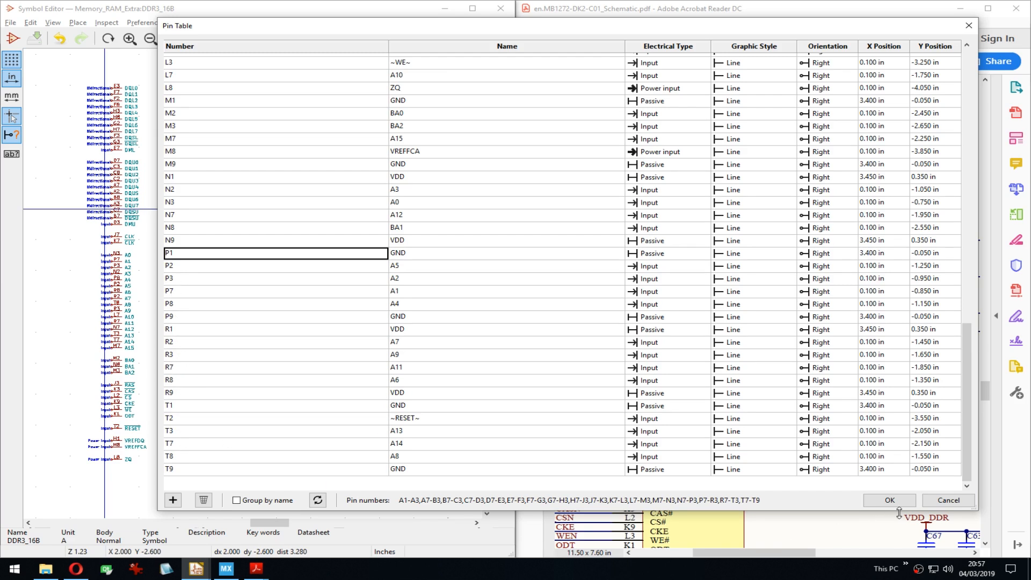
pyautogui.click(889, 500)
pyautogui.moveTo(252, 296); pyautogui.dragTo(267, 294, button='middle')
# Step: Save DDR3_16B and snap the Eeschema board schematic to the right half of the screen
pyautogui.hotkey('ctrl', 's')
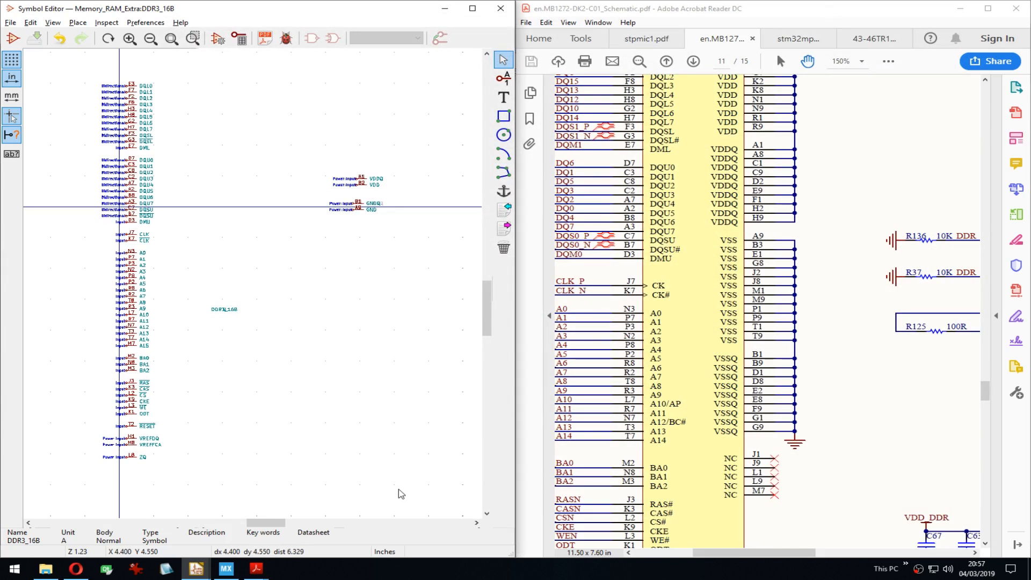
pyautogui.click(196, 569)
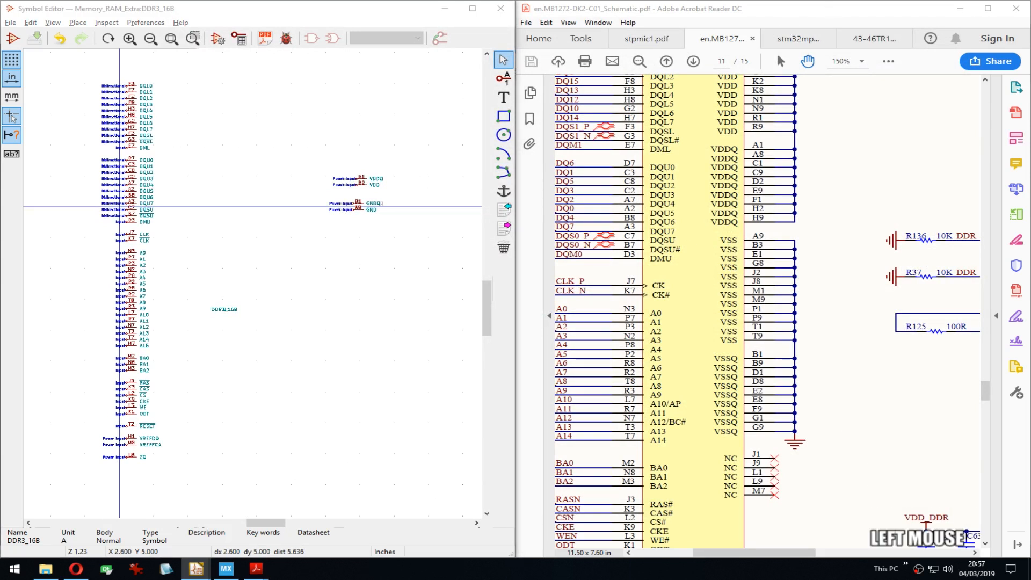
pyautogui.press('super+Right')
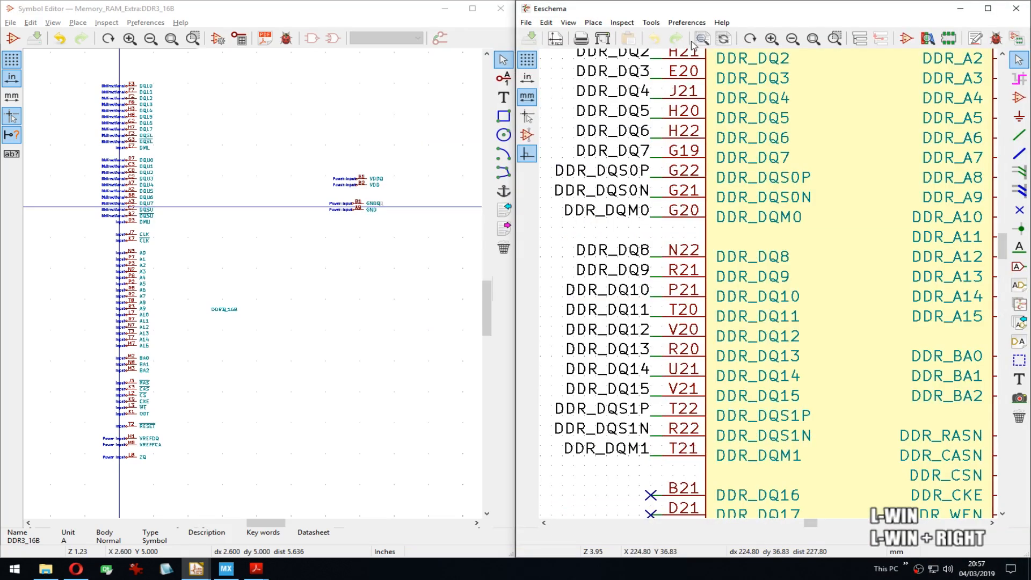
pyautogui.scroll(-4, 771, 289)
pyautogui.scroll(3, 771, 289)
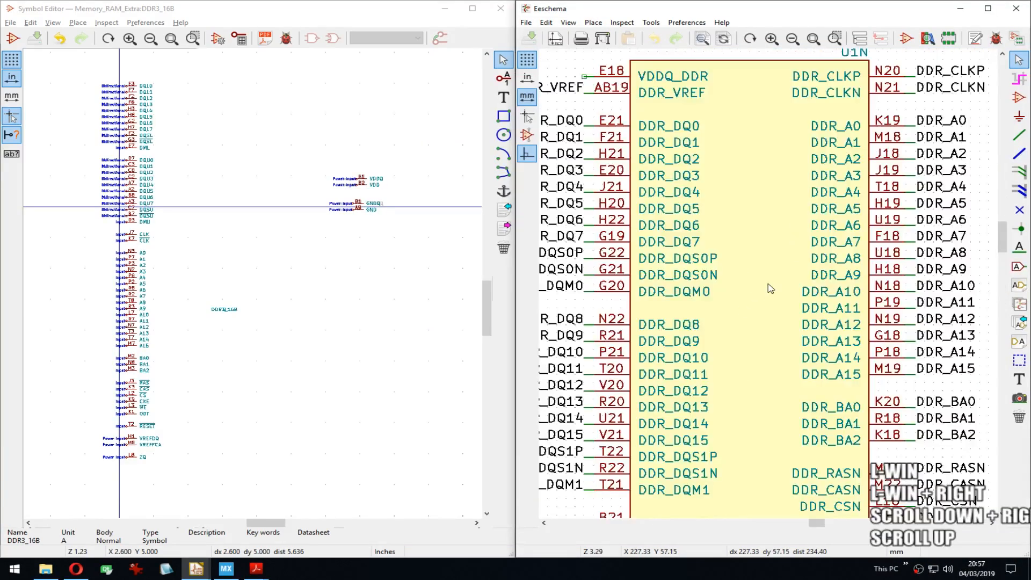
# Step: Zoom out and pan Eeschema until the whole U1N DDR block is visible
pyautogui.scroll(-3, 771, 288)
pyautogui.moveTo(771, 289); pyautogui.dragTo(723, 268, button='middle')
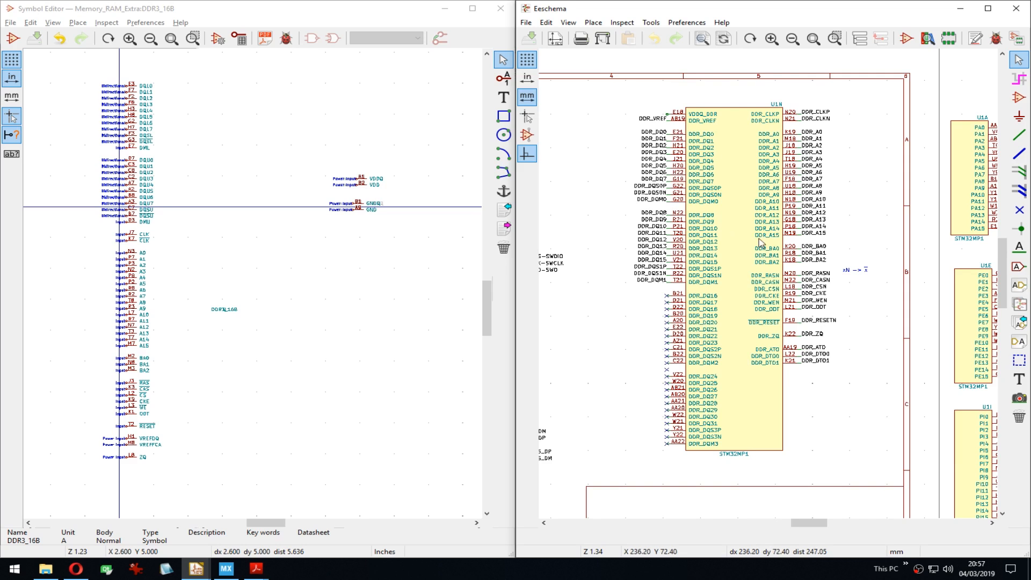
# Step: Move the CLK and CLK# pins to the symbol's top right
pyautogui.moveTo(276, 182); pyautogui.dragTo(284, 199, button='middle')
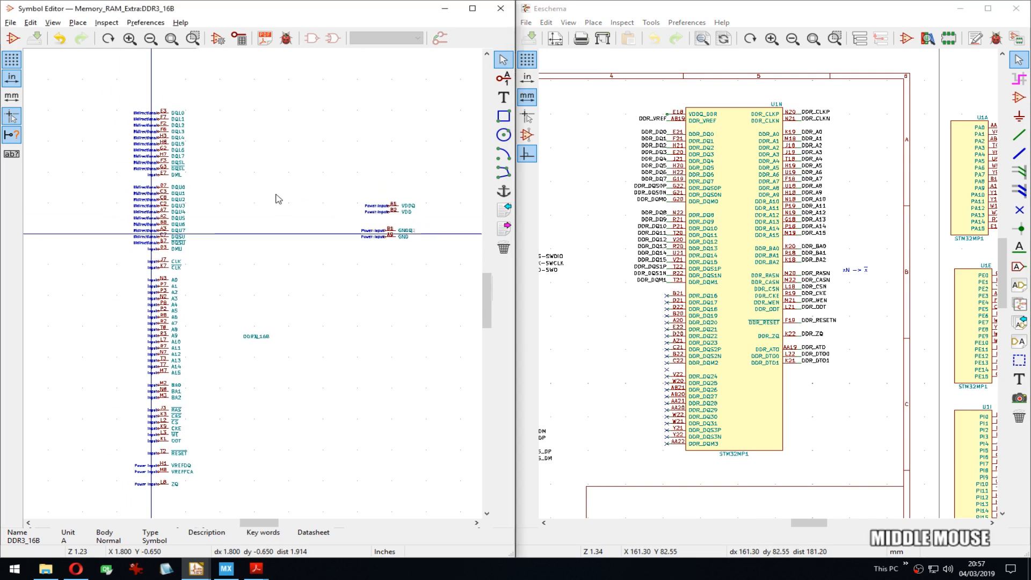
pyautogui.moveTo(155, 256); pyautogui.dragTo(196, 277)
pyautogui.moveTo(343, 273); pyautogui.dragTo(220, 283, button='middle')
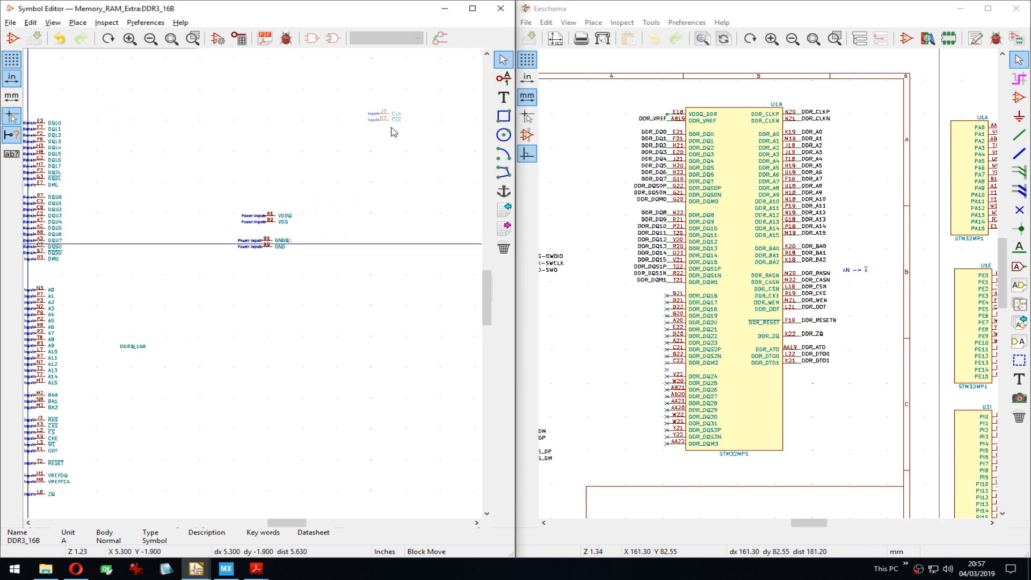
pyautogui.click(394, 132)
# Step: Move the A0–A15, BA and control pins into the right-hand column below CLK
pyautogui.moveTo(160, 218); pyautogui.dragTo(200, 209, button='middle')
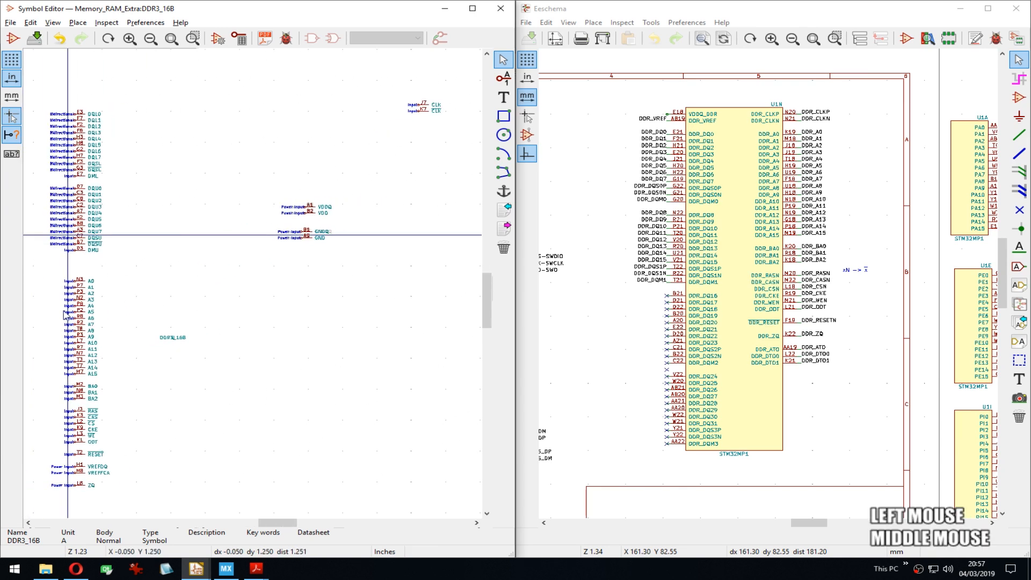
pyautogui.moveTo(68, 263); pyautogui.dragTo(111, 460)
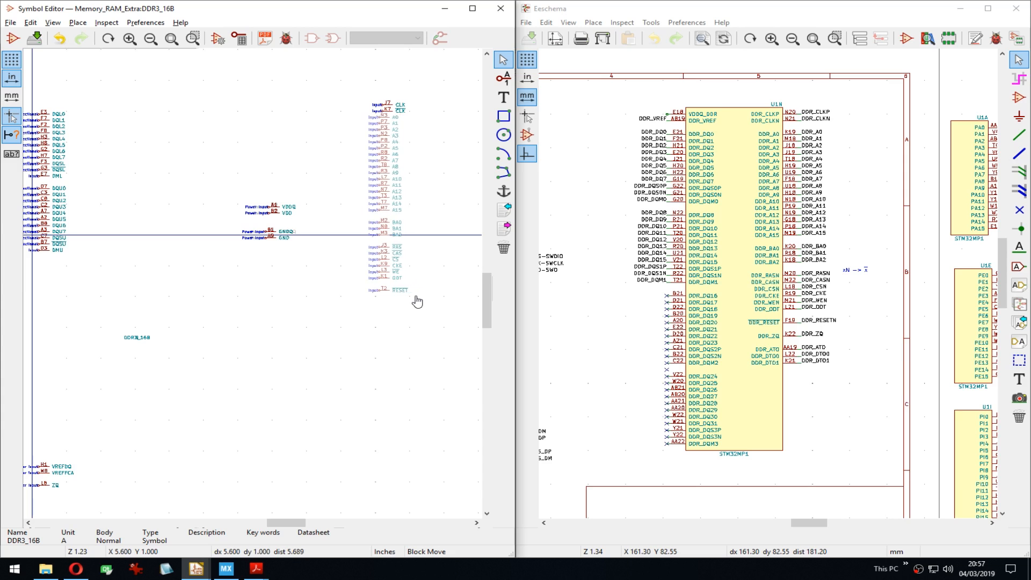
pyautogui.press('Down')
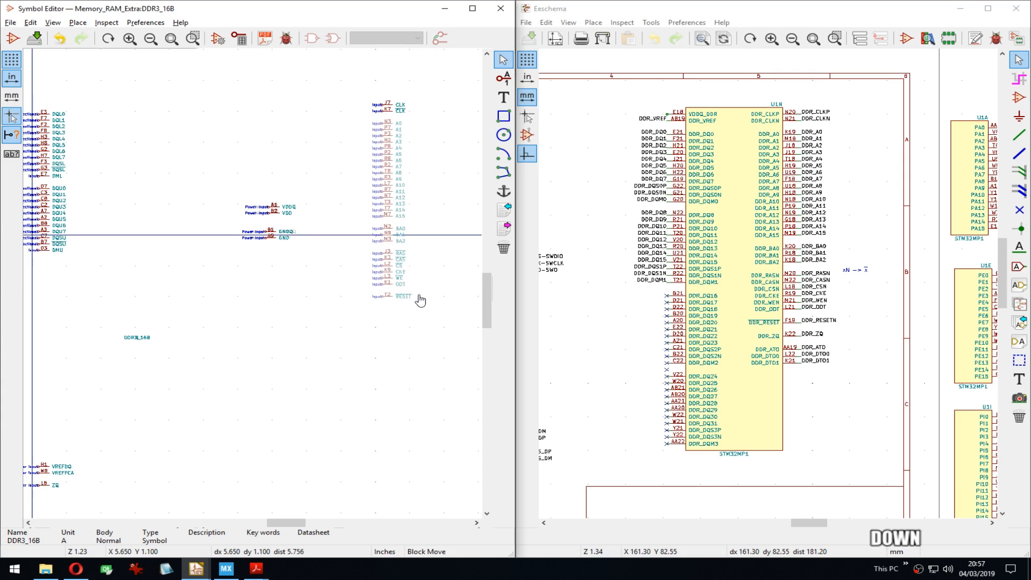
pyautogui.click(421, 301)
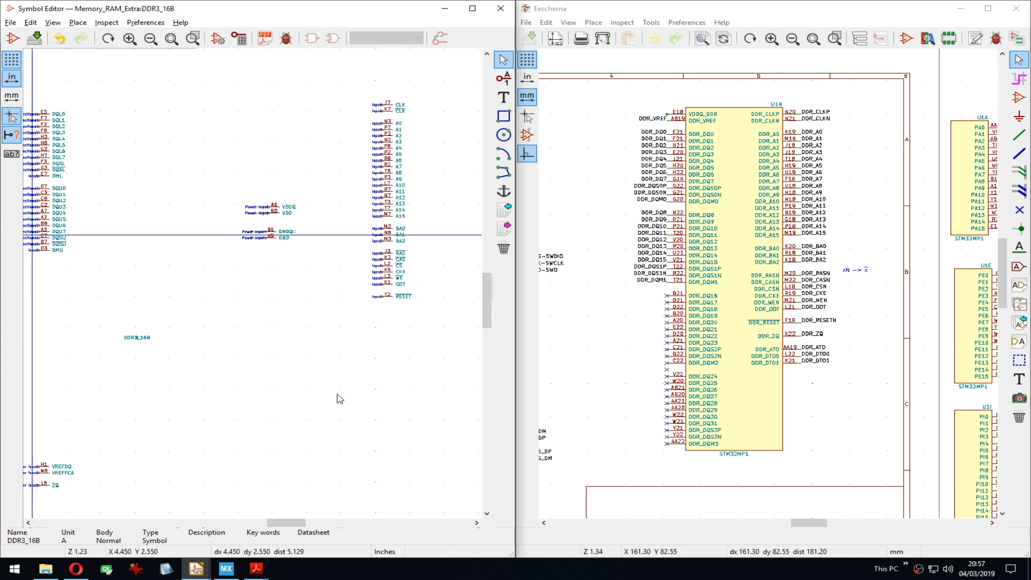
pyautogui.moveTo(287, 423); pyautogui.dragTo(285, 371, button='middle')
pyautogui.moveTo(35, 392); pyautogui.dragTo(85, 459)
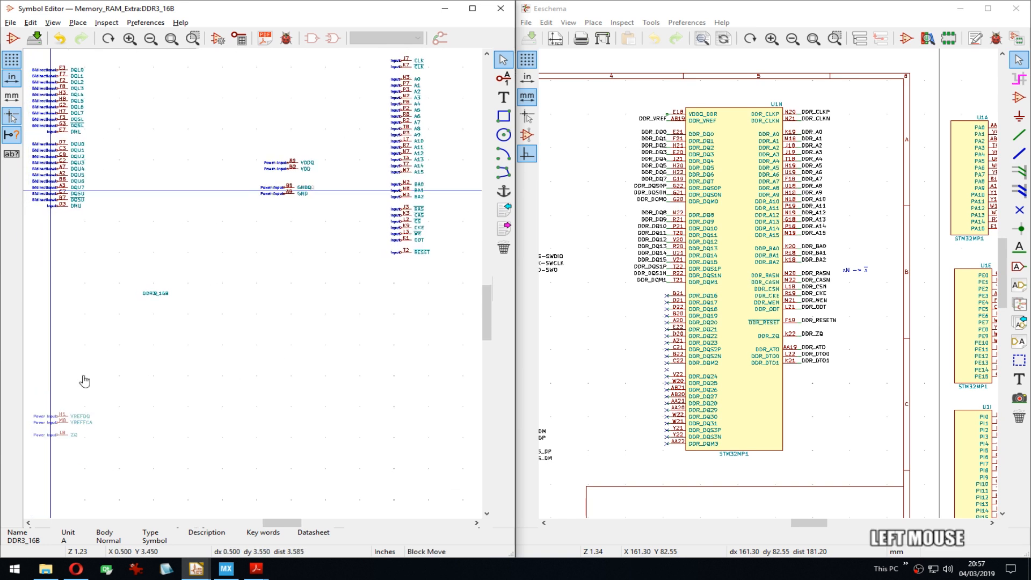
# Step: Lift the VREF/ZQ block, save, and place ZQ below RESET on the right
pyautogui.click(84, 278)
pyautogui.moveTo(194, 238); pyautogui.dragTo(185, 252, button='middle')
pyautogui.hotkey('ctrl', 's')
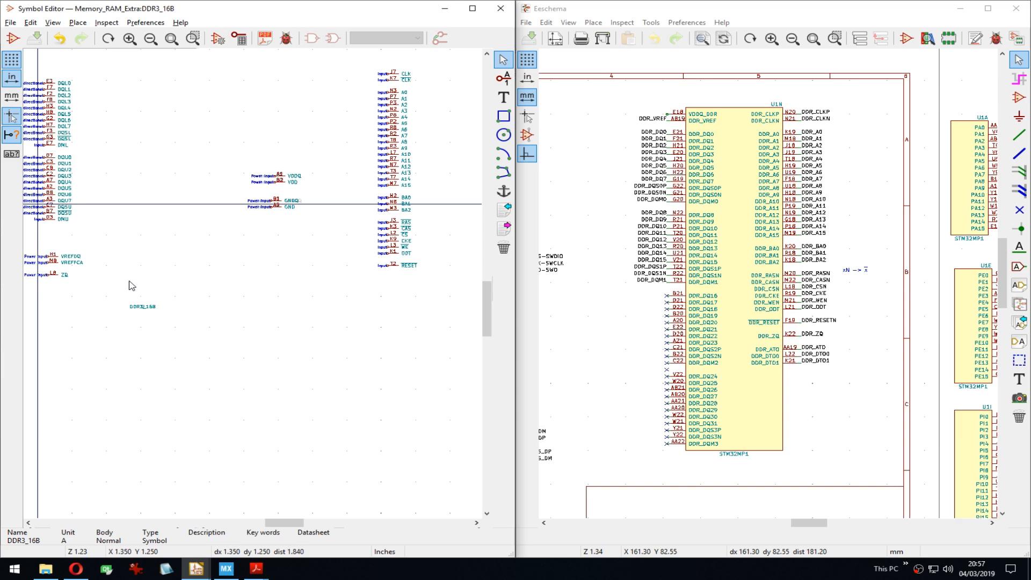
pyautogui.moveTo(43, 270); pyautogui.dragTo(65, 288)
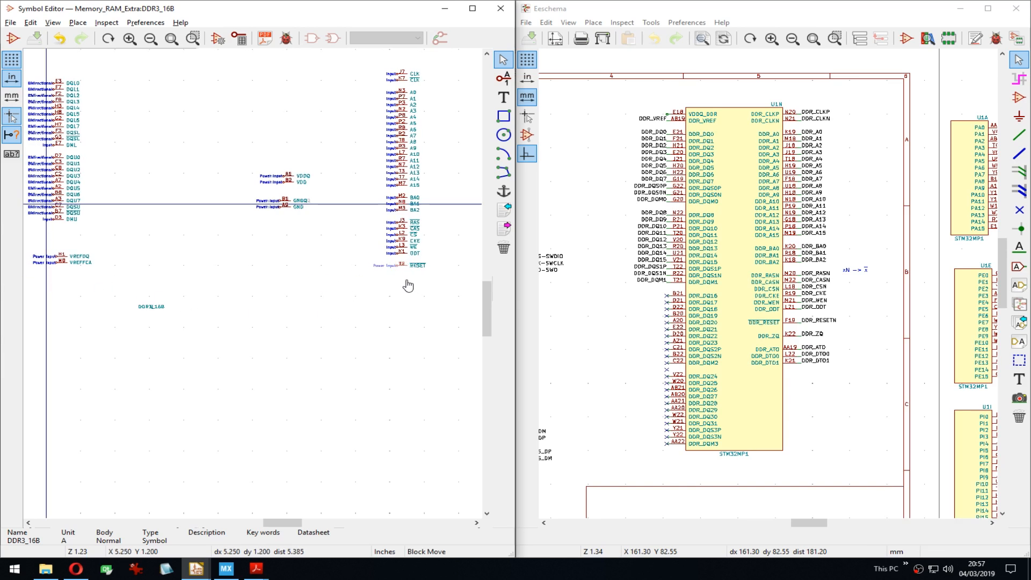
pyautogui.press('Down')
pyautogui.click(409, 285)
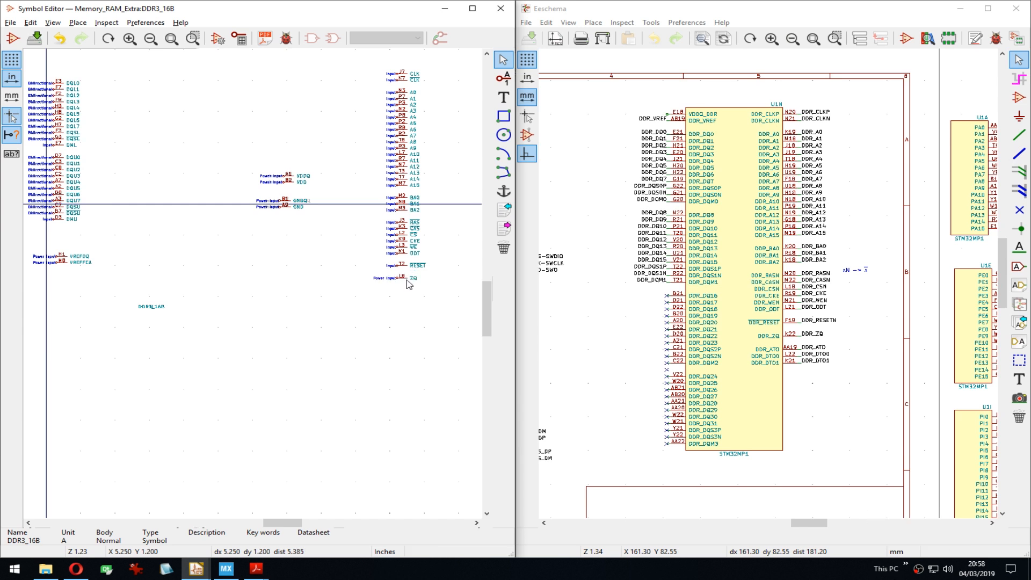
# Step: Drop the VREFDQ and VREFCA pins beneath ZQ
pyautogui.moveTo(52, 248); pyautogui.dragTo(71, 268)
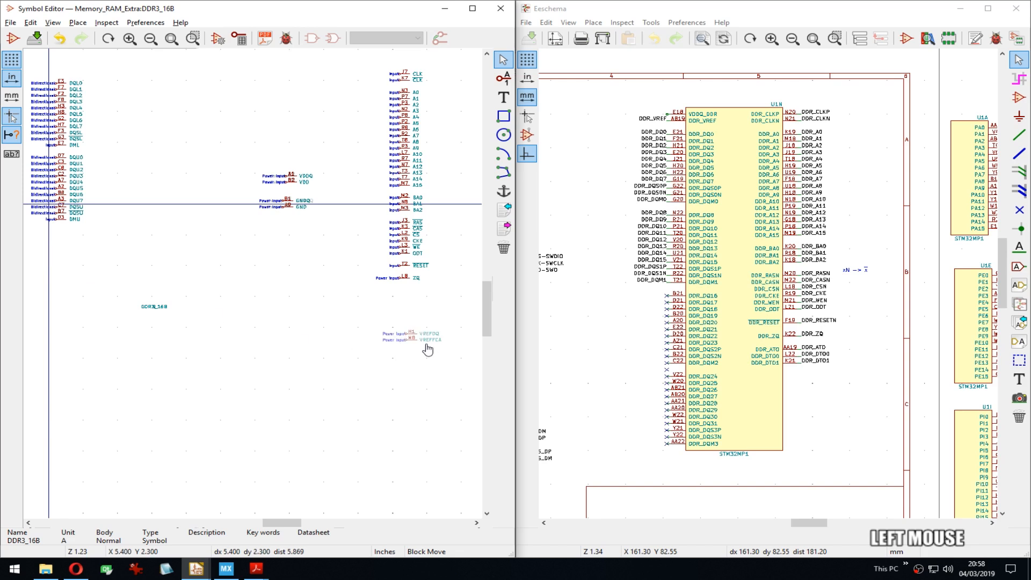
pyautogui.click(411, 319)
pyautogui.scroll(3, 404, 307)
pyautogui.scroll(2, 245, 285)
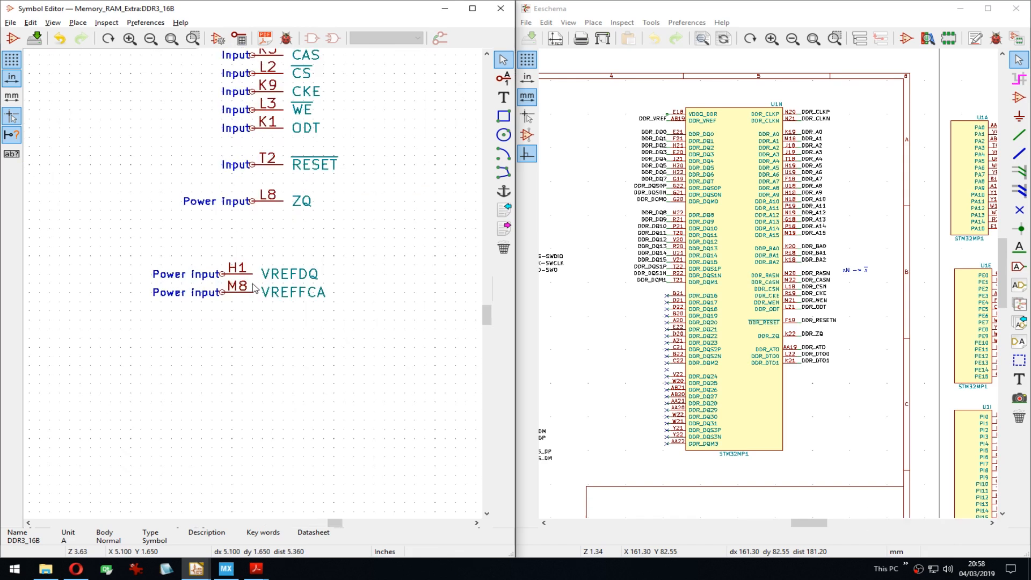
pyautogui.moveTo(269, 270); pyautogui.dragTo(253, 277, button='middle')
# Step: Reposition the H1 and M8 VREF pins a few grid steps lower below ZQ
pyautogui.moveTo(186, 259); pyautogui.dragTo(232, 317)
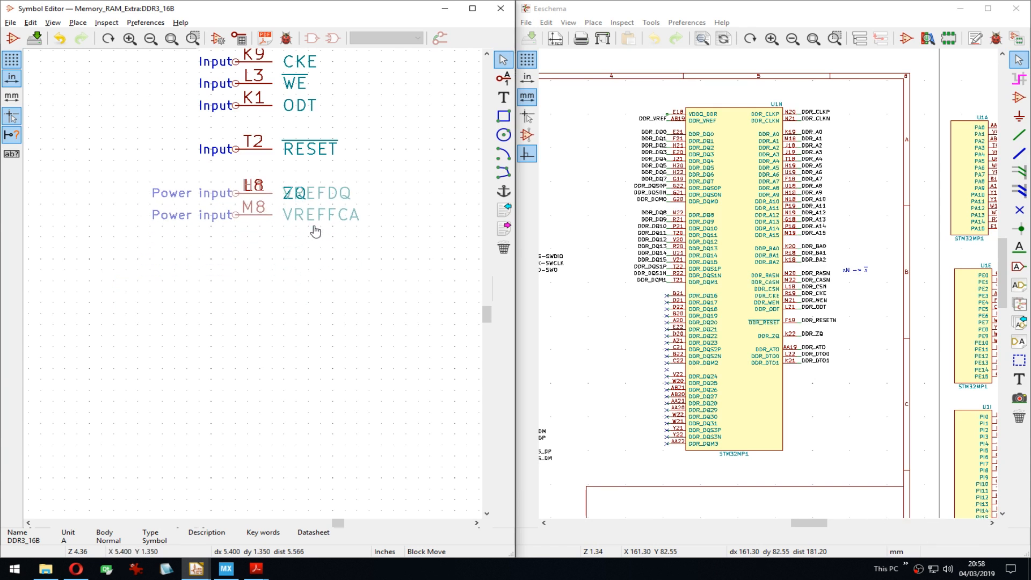
pyautogui.press('Down')
pyautogui.press('Down')
pyautogui.press('Down')
pyautogui.press('Down')
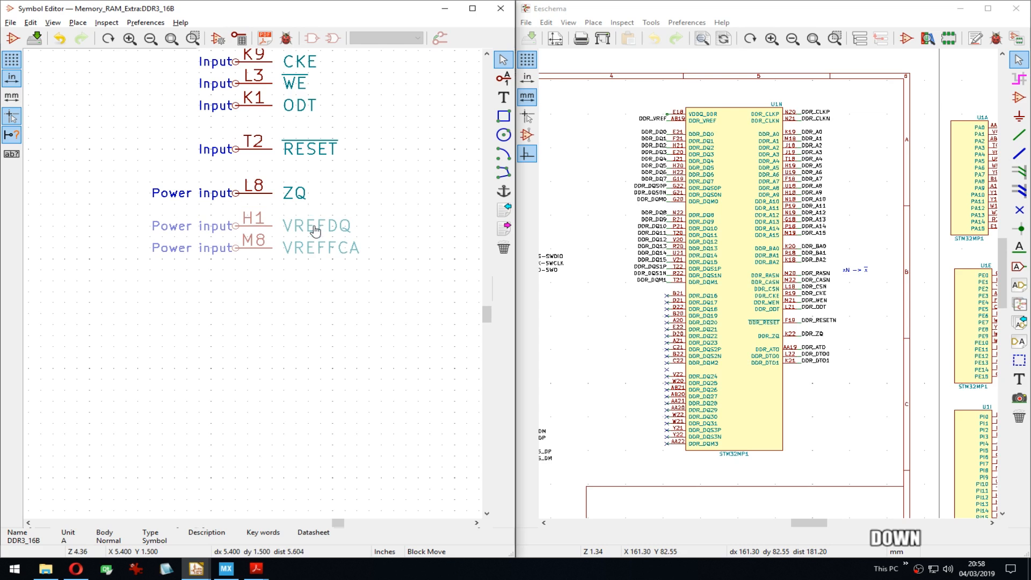
pyautogui.click(317, 229)
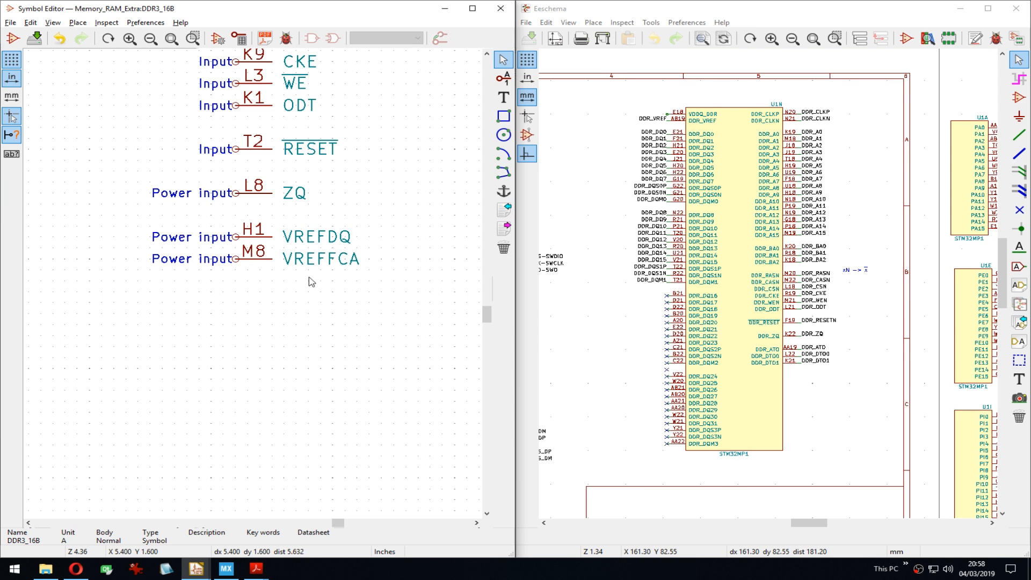
pyautogui.moveTo(230, 224); pyautogui.dragTo(304, 301)
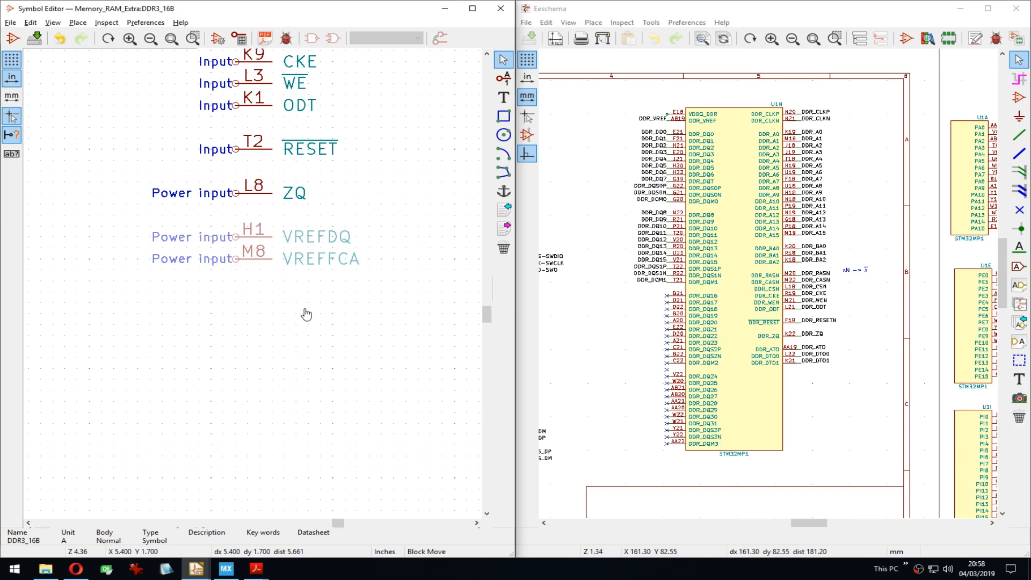
pyautogui.click(321, 444)
pyautogui.scroll(-1, 250, 287)
pyautogui.scroll(-2, 255, 288)
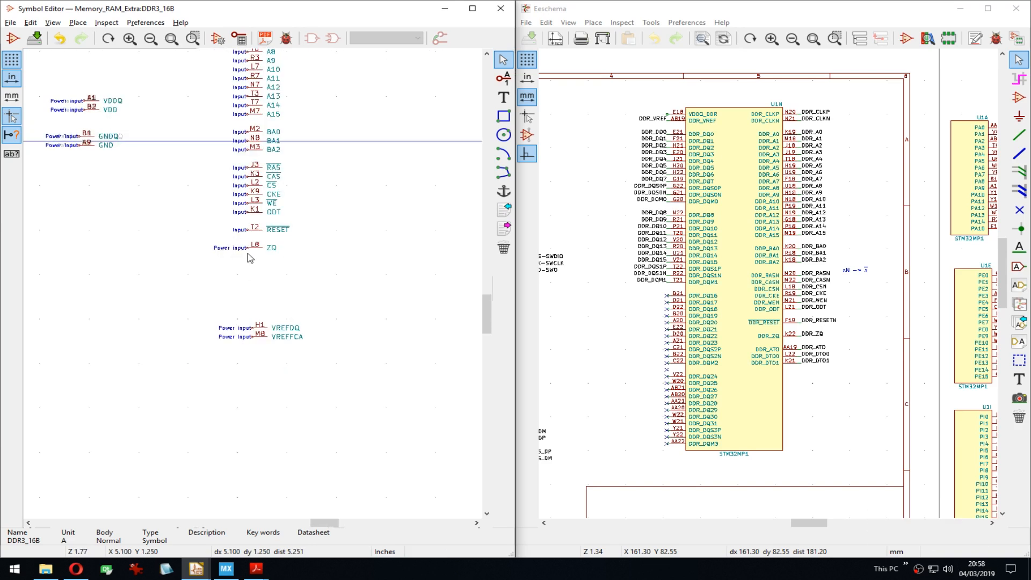
pyautogui.moveTo(304, 132); pyautogui.dragTo(364, 223, button='middle')
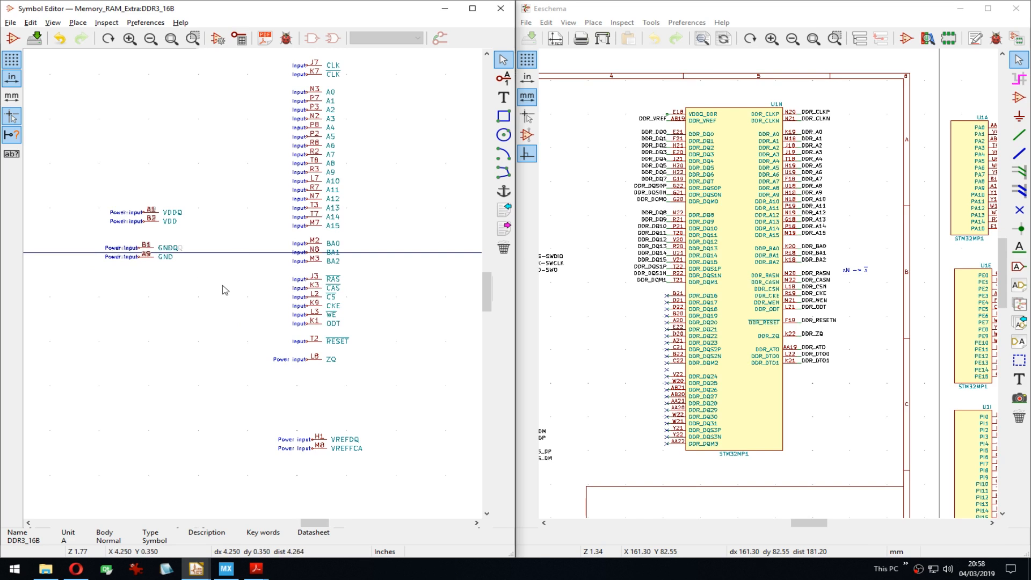
pyautogui.moveTo(164, 129); pyautogui.dragTo(420, 172, button='middle')
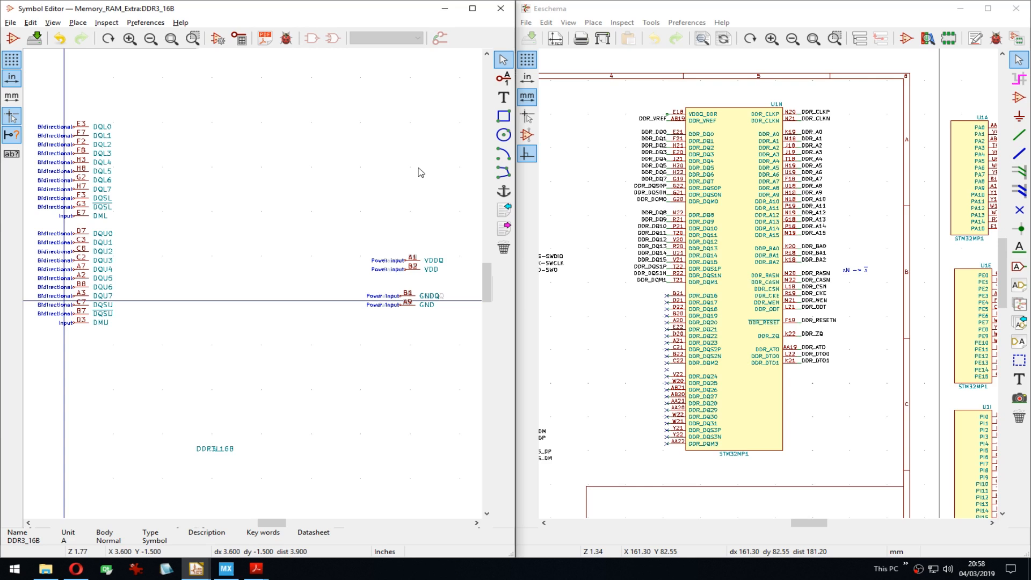
pyautogui.scroll(-1, 420, 172)
pyautogui.moveTo(445, 336); pyautogui.dragTo(363, 226, button='middle')
pyautogui.scroll(-2, 198, 270)
pyautogui.moveTo(221, 302); pyautogui.dragTo(256, 282, button='middle')
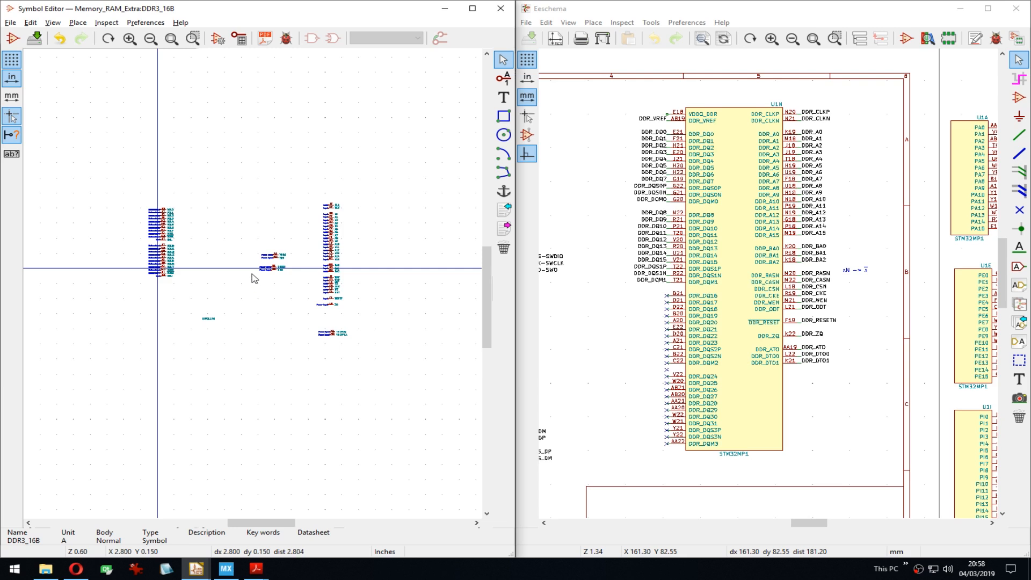
pyautogui.scroll(3, 255, 289)
pyautogui.moveTo(352, 350); pyautogui.dragTo(244, 353, button='middle')
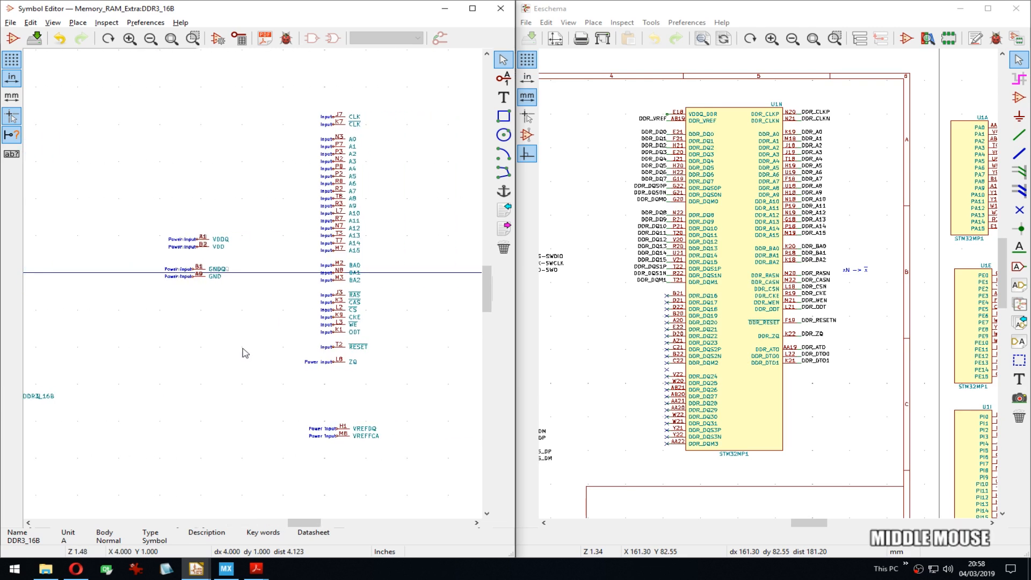
pyautogui.moveTo(274, 322); pyautogui.dragTo(172, 308, button='middle')
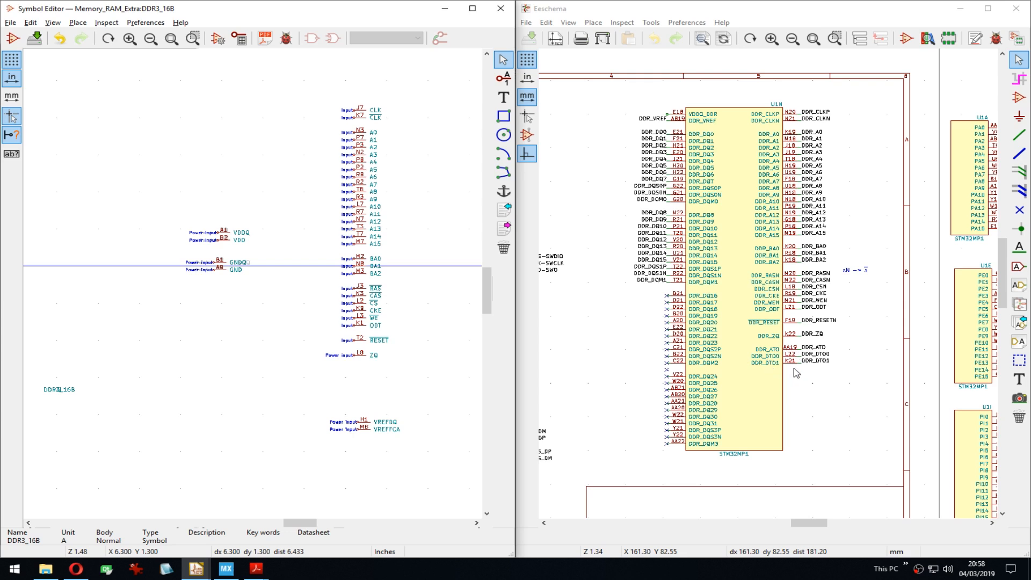
pyautogui.moveTo(163, 327); pyautogui.dragTo(210, 326, button='middle')
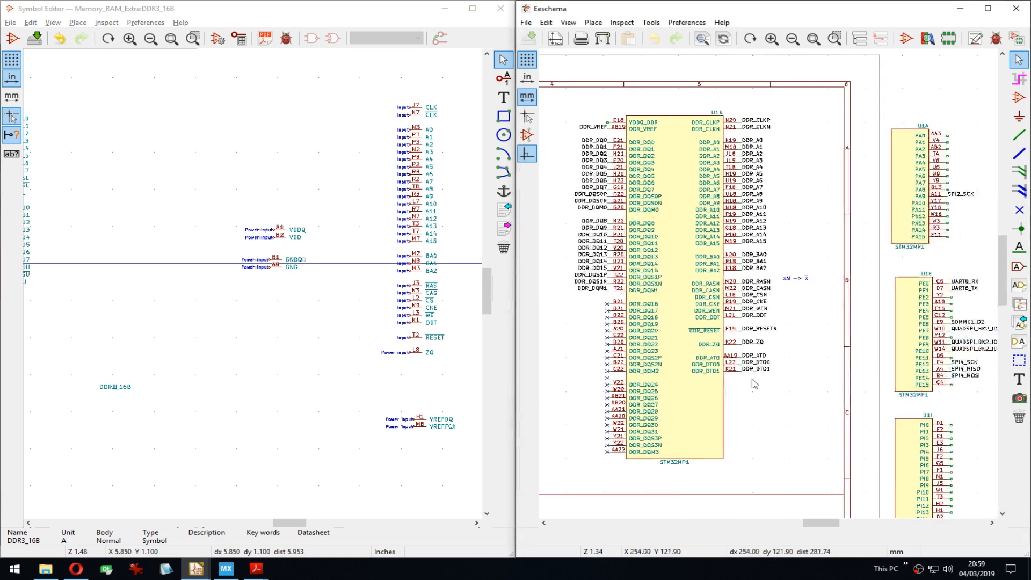
# Step: Zoom on the STM32MP1's DDR_ZQ and DDR_DTO pins, then browse the open KiCad and PDF windows
pyautogui.scroll(4, 805, 376)
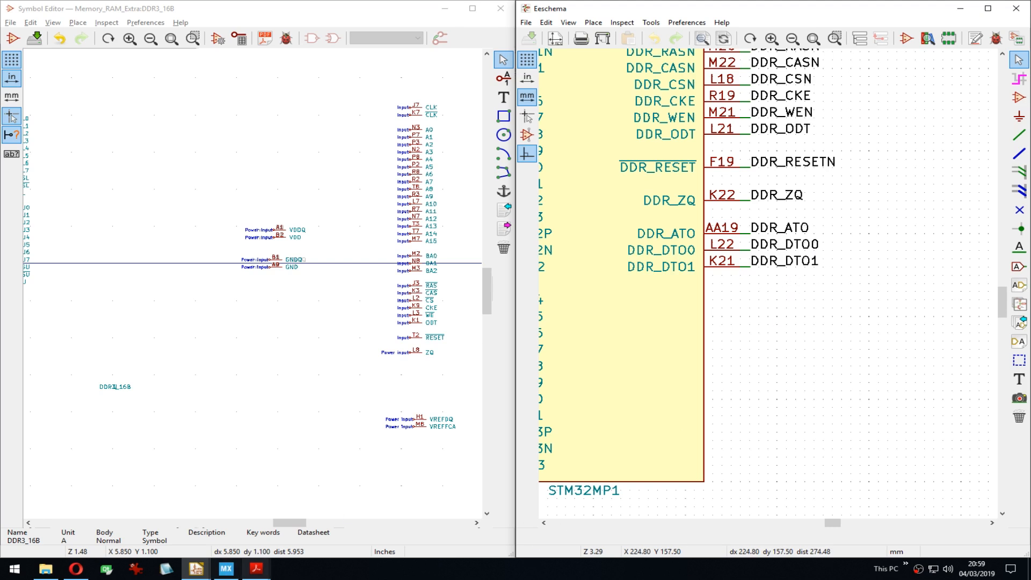
pyautogui.click(196, 568)
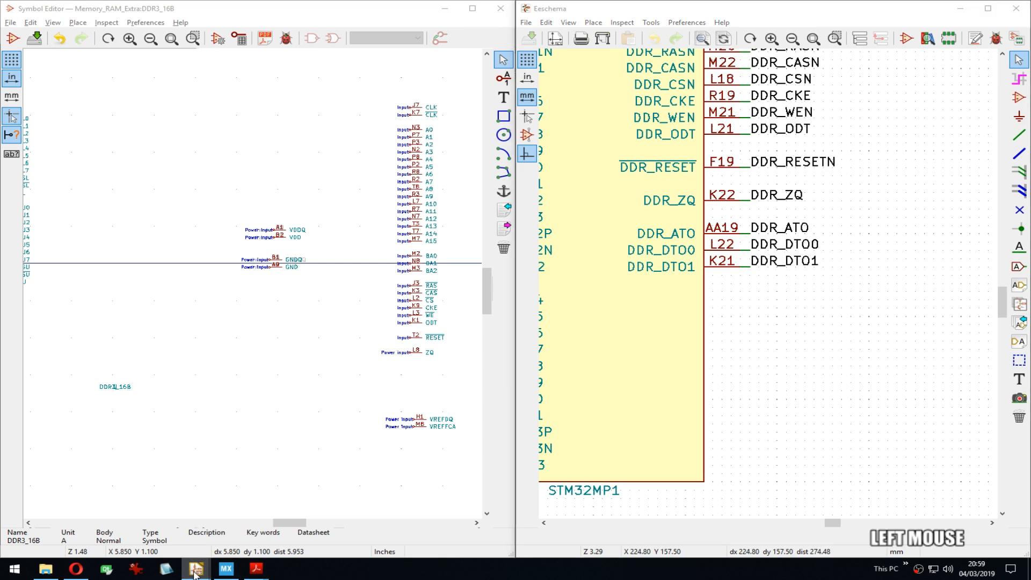
pyautogui.click(256, 568)
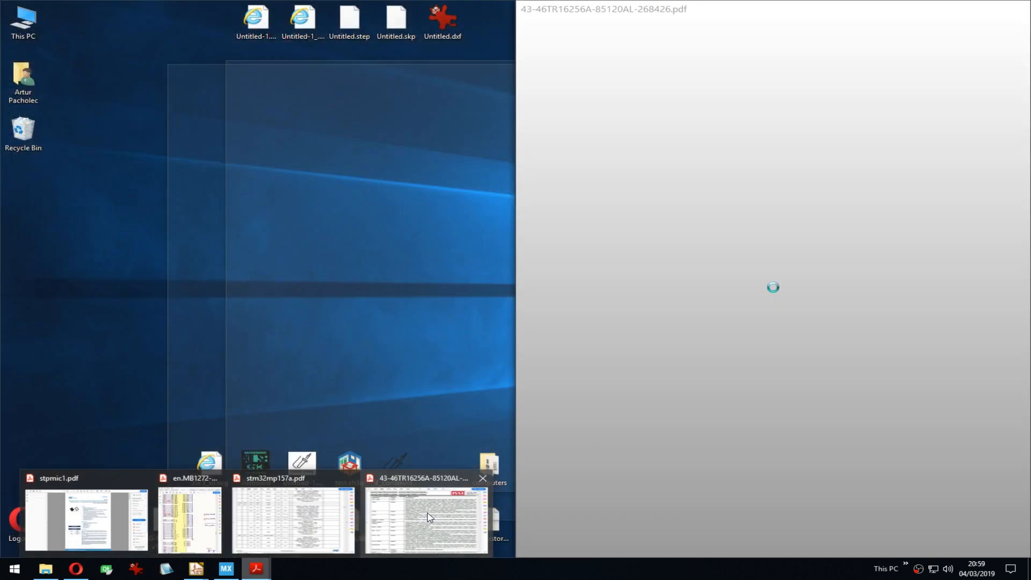
pyautogui.click(831, 4)
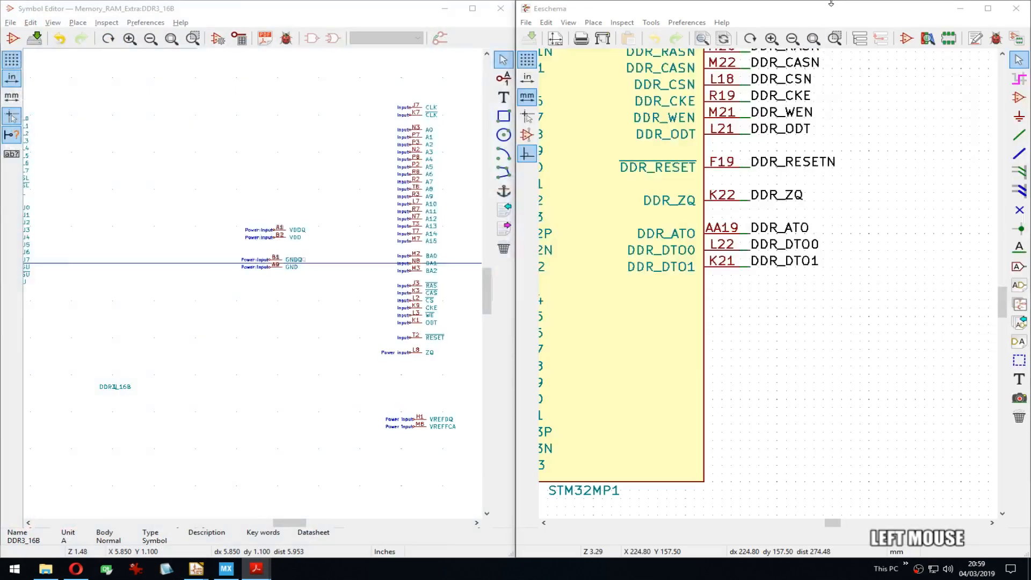
# Step: Switch Acrobat to the en.MB1272 schematic and zoom out to page 11's DDR3 memory
pyautogui.click(779, 43)
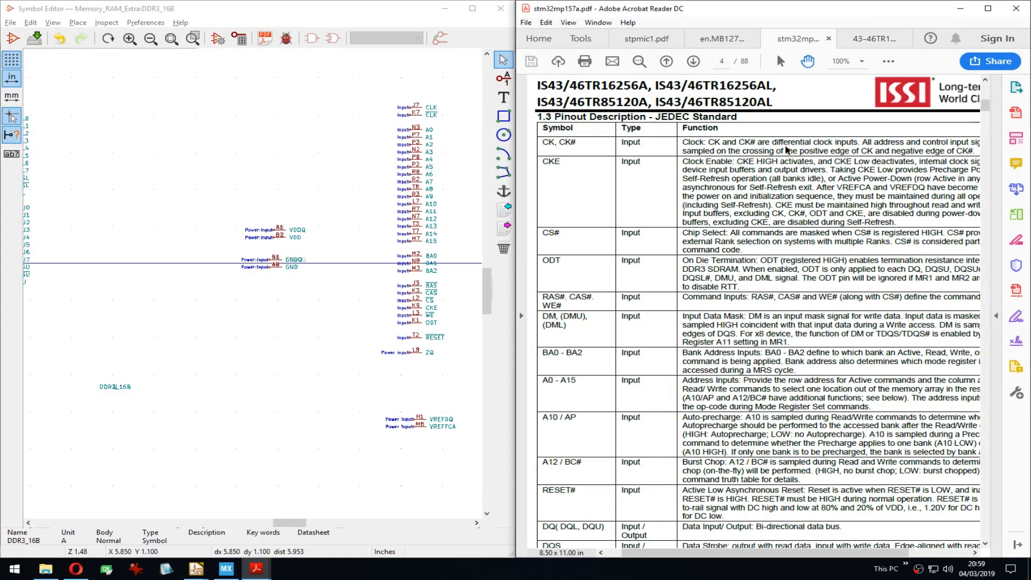
pyautogui.click(718, 38)
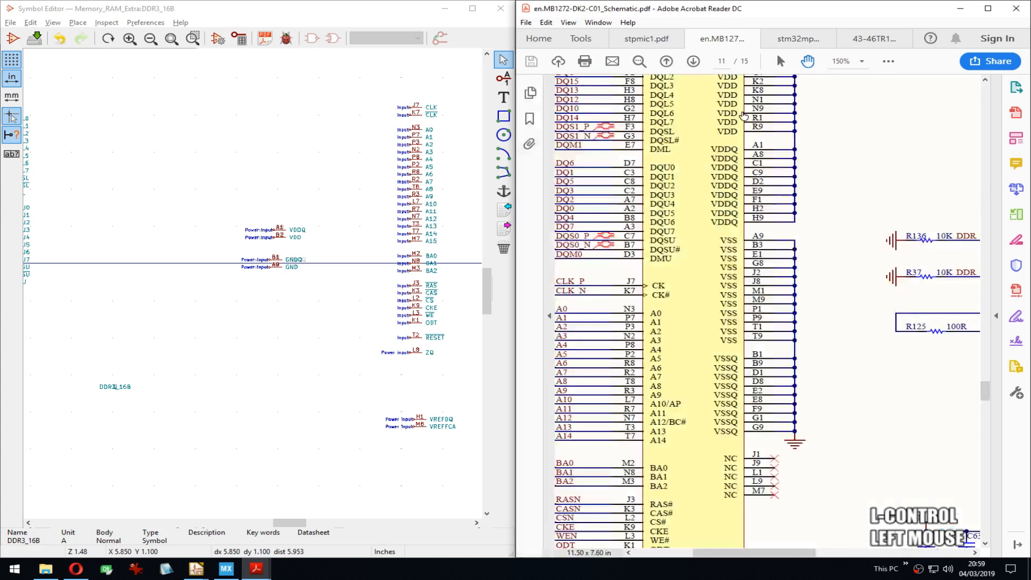
pyautogui.keyDown('ctrl'); pyautogui.scroll(-2, 755, 282); pyautogui.keyUp('ctrl')
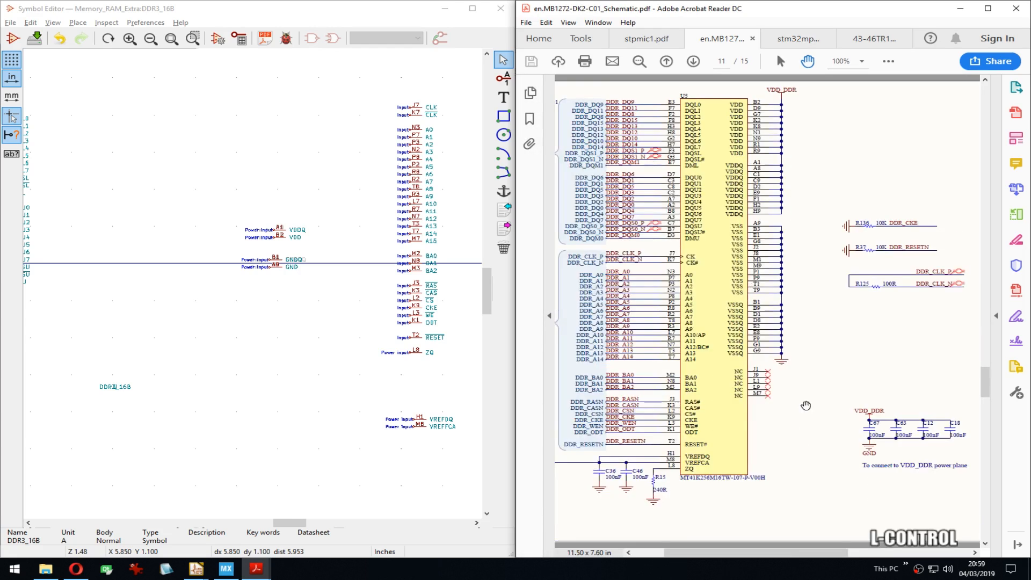
pyautogui.moveTo(807, 404); pyautogui.dragTo(883, 410)
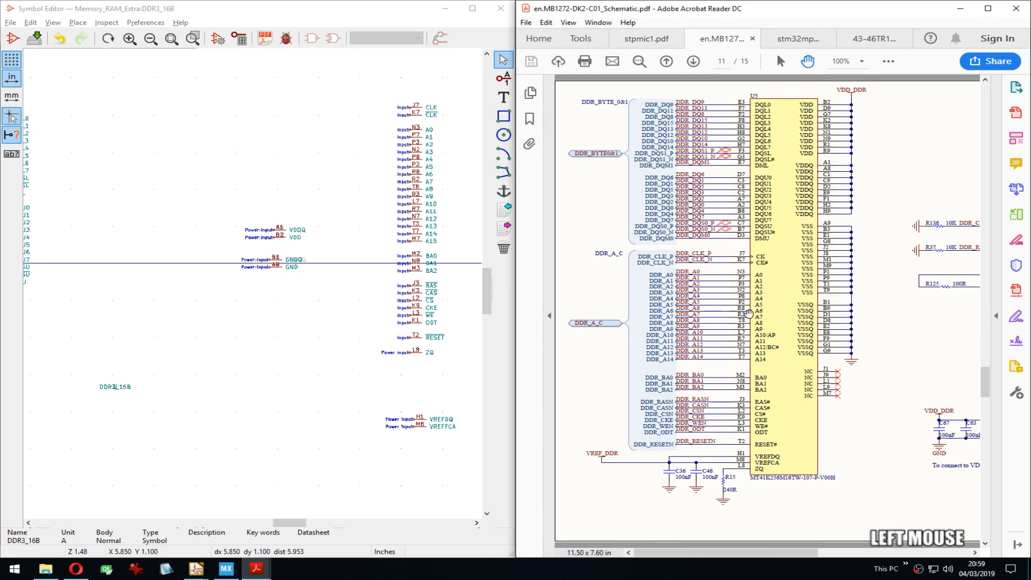
pyautogui.keyDown('ctrl'); pyautogui.scroll(-3, 790, 290); pyautogui.keyUp('ctrl')
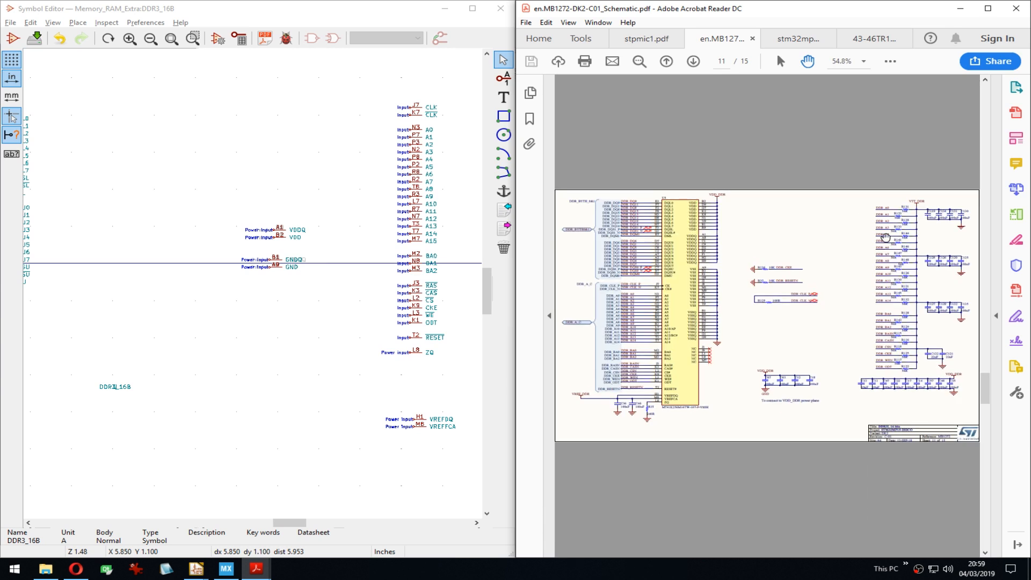
pyautogui.moveTo(985, 387); pyautogui.dragTo(978, 192)
# Step: Go to page 3 and zoom to 125% on the MPU's DDR_VREF, DDR_ZQ and DDR_DTO pins
pyautogui.keyDown('ctrl'); pyautogui.scroll(3, 784, 458); pyautogui.keyUp('ctrl')
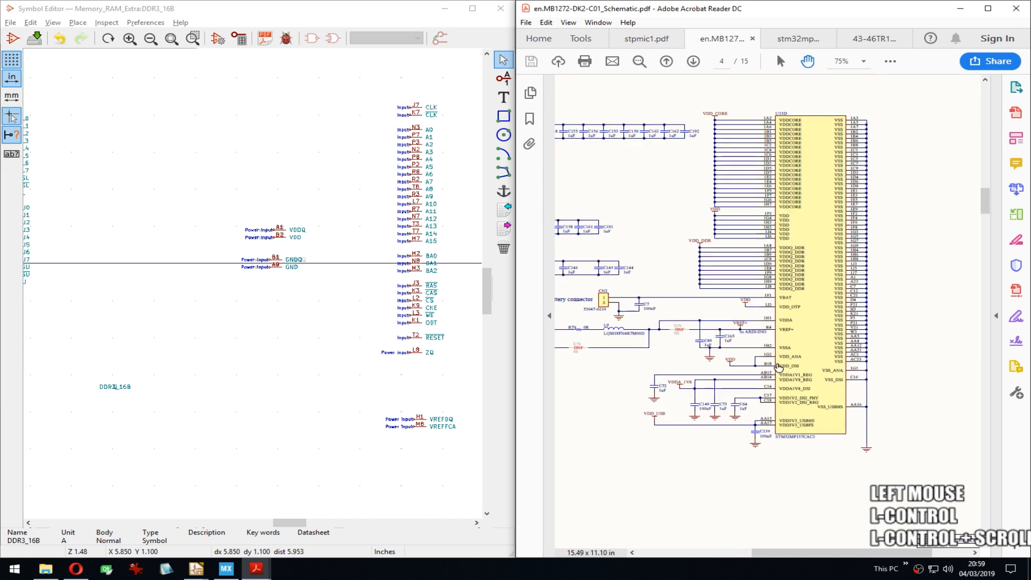
pyautogui.moveTo(793, 493); pyautogui.dragTo(810, 513)
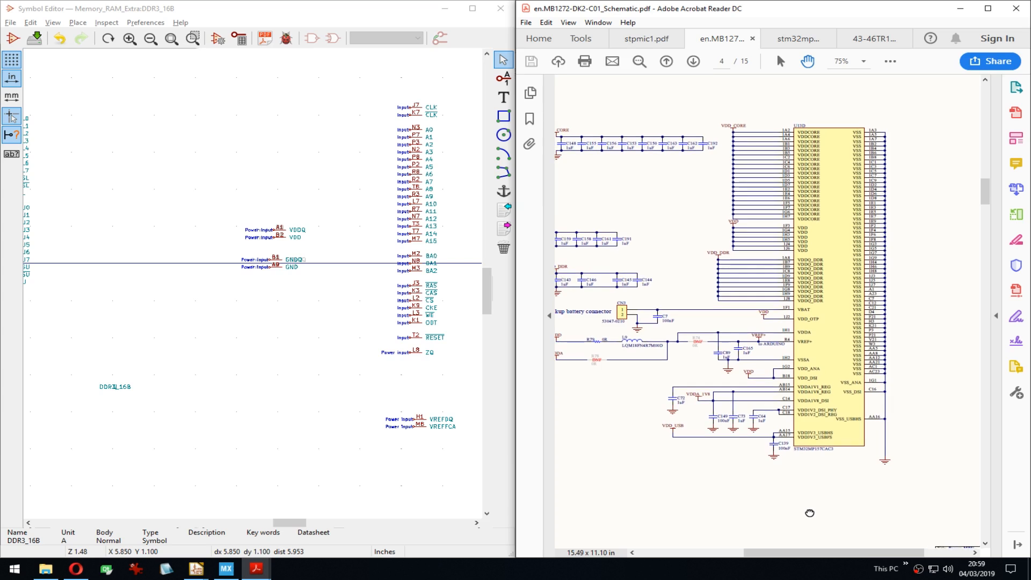
pyautogui.scroll(5, 810, 540)
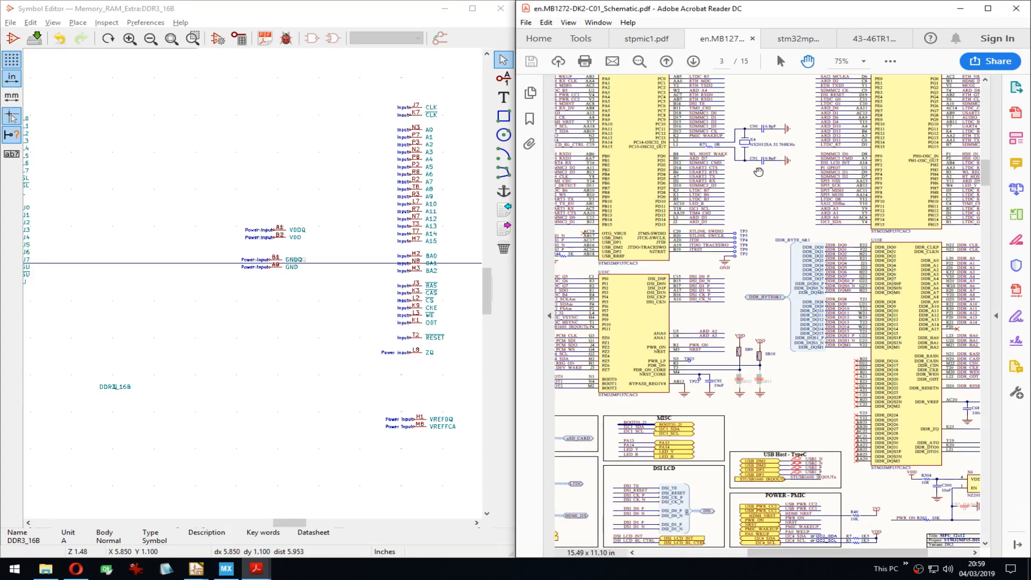
pyautogui.moveTo(791, 246); pyautogui.dragTo(751, 269)
pyautogui.keyDown('ctrl'); pyautogui.scroll(2, 911, 419); pyautogui.keyUp('ctrl')
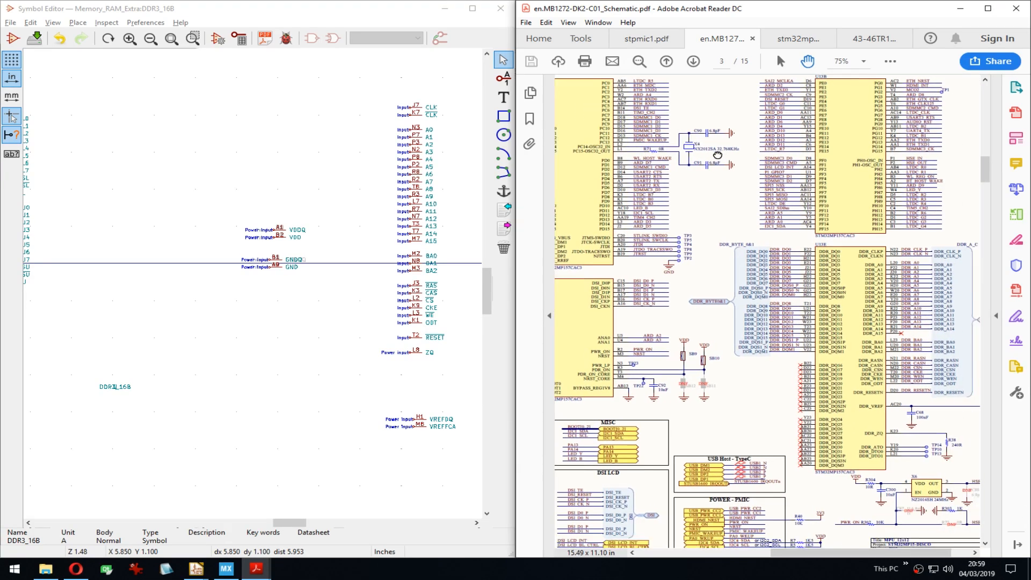
pyautogui.click(908, 415)
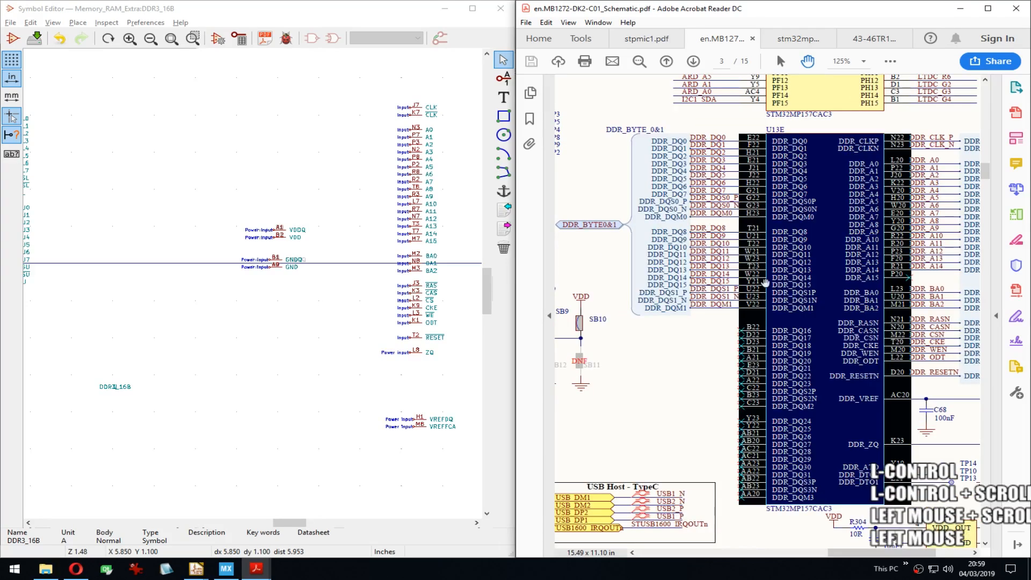
pyautogui.click(651, 381)
pyautogui.moveTo(662, 354); pyautogui.dragTo(546, 244)
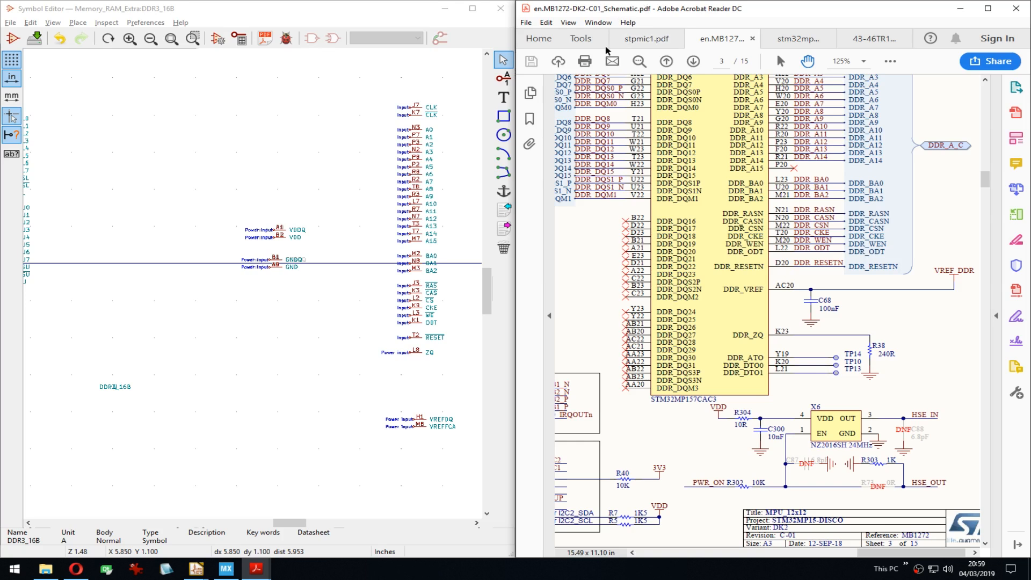
# Step: Switch to the stm32mp157a datasheet and search for 'dt0', which finds no matches
pyautogui.click(647, 39)
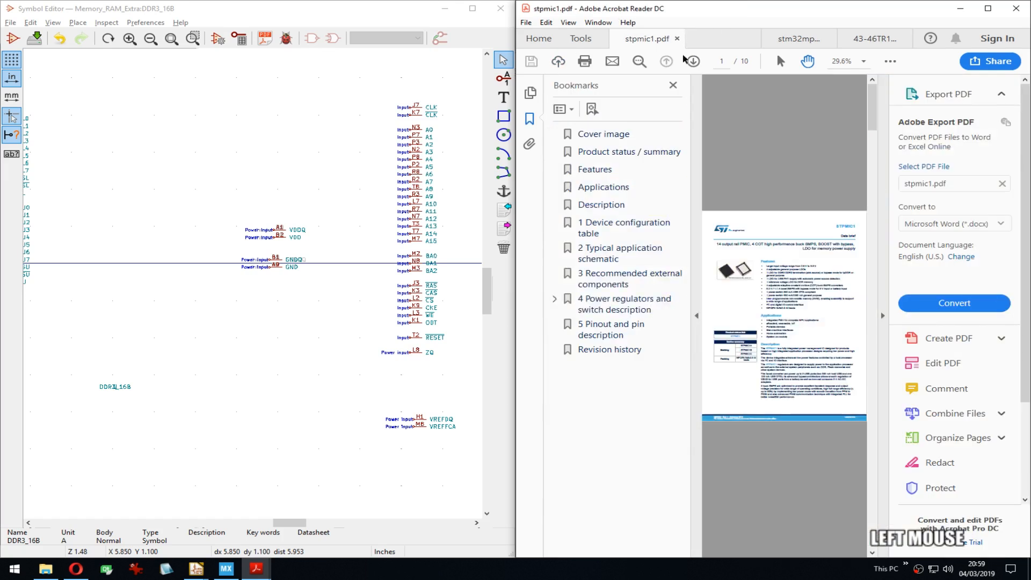
pyautogui.click(798, 38)
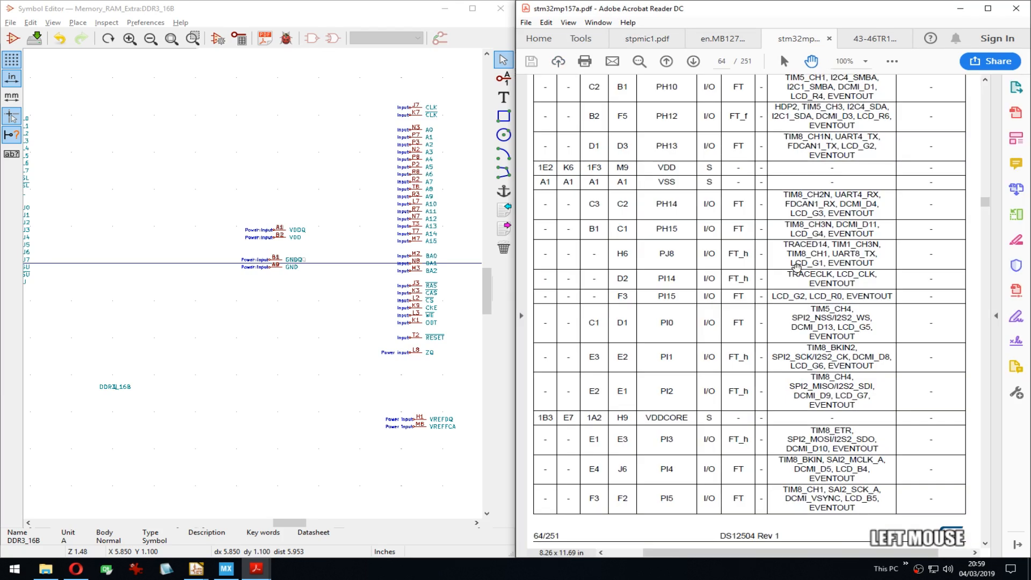
pyautogui.keyDown('ctrl'); pyautogui.scroll(-2, 824, 293); pyautogui.keyUp('ctrl')
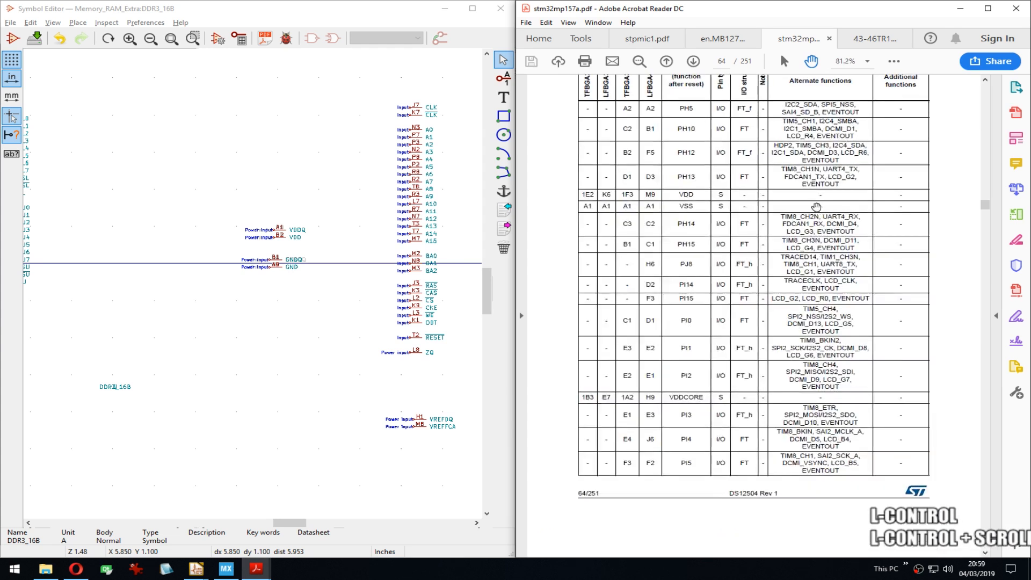
pyautogui.hotkey('ctrl', 'f')
pyautogui.write('dt0')
pyautogui.press('Return')
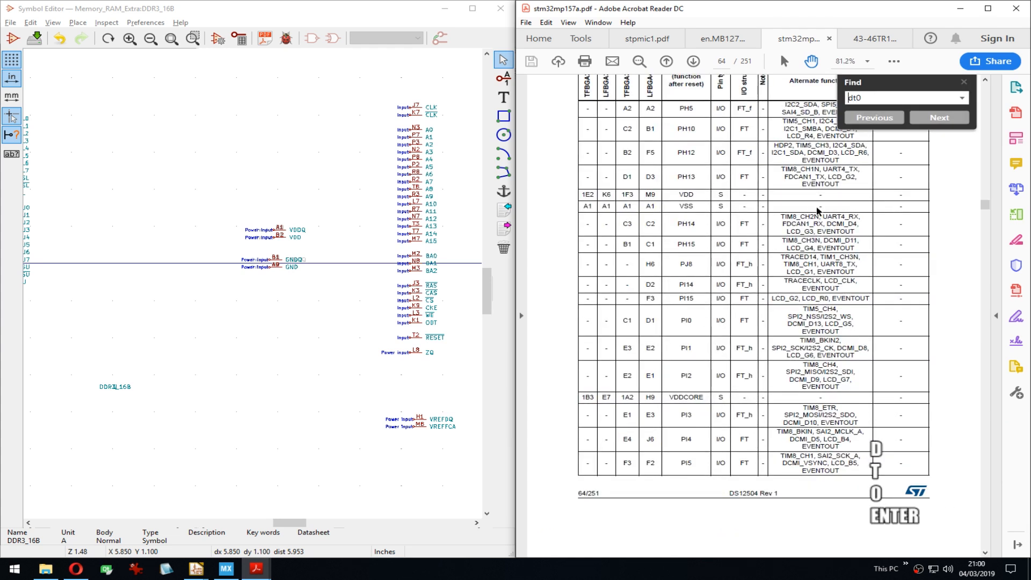
pyautogui.press('Return')
# Step: Correct the search to 'dto0' and step through every DDR_DTO0 match, including the pin table and ball map
pyautogui.press('Right')
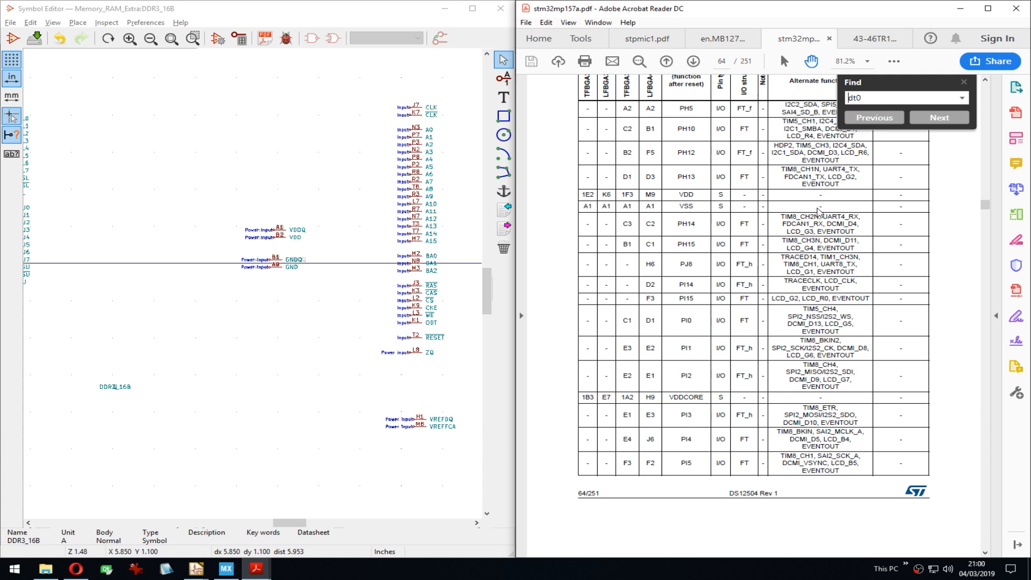
pyautogui.write('o')
pyautogui.press('Return')
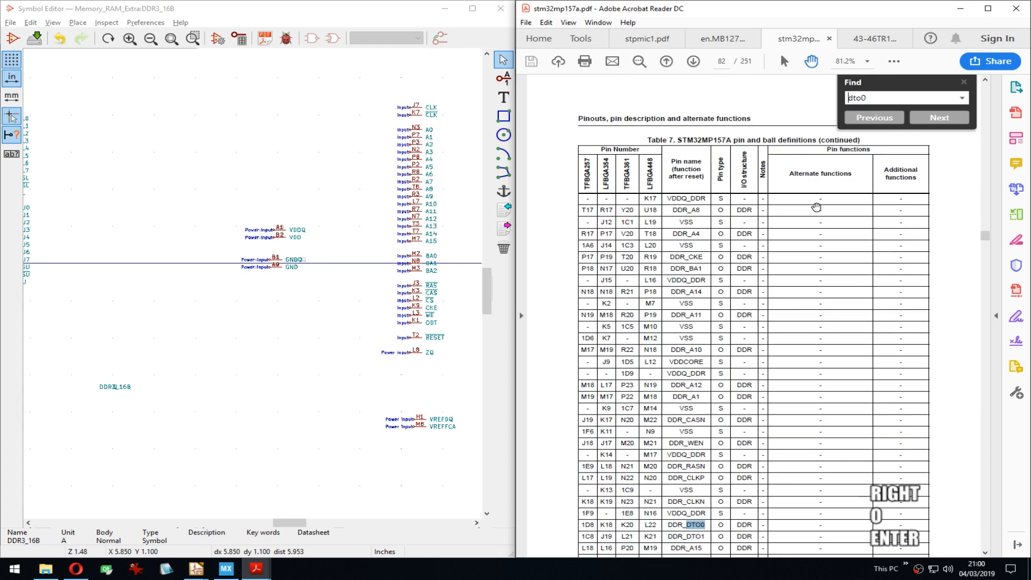
pyautogui.press('Return')
pyautogui.press('Return')
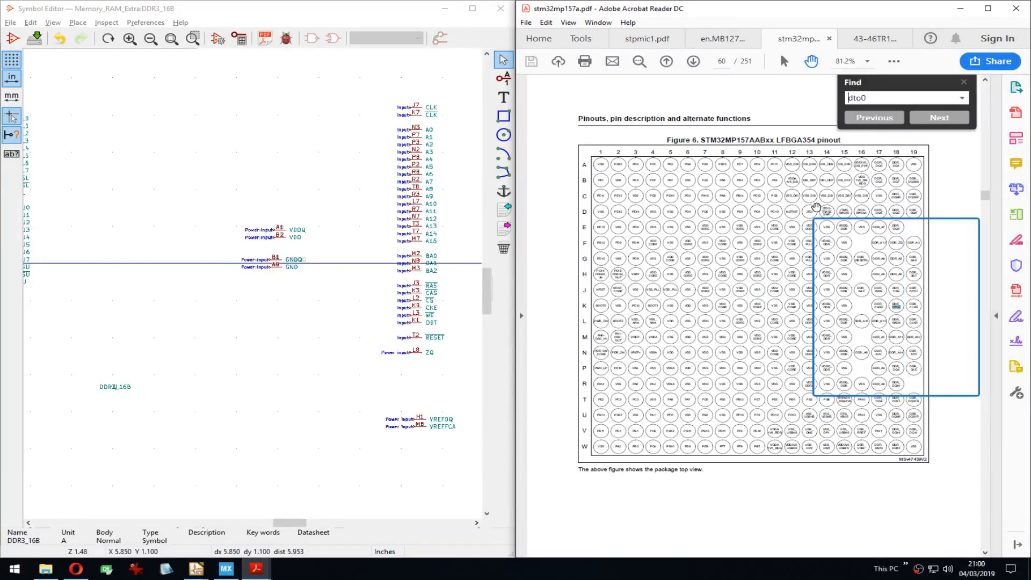
pyautogui.press('Return')
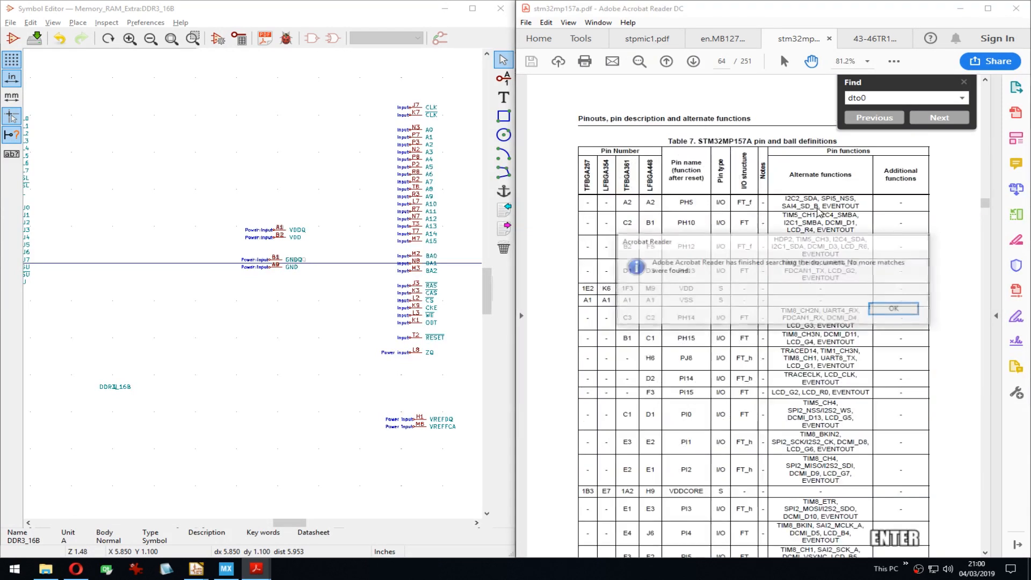
pyautogui.press('Return')
pyautogui.press('Return')
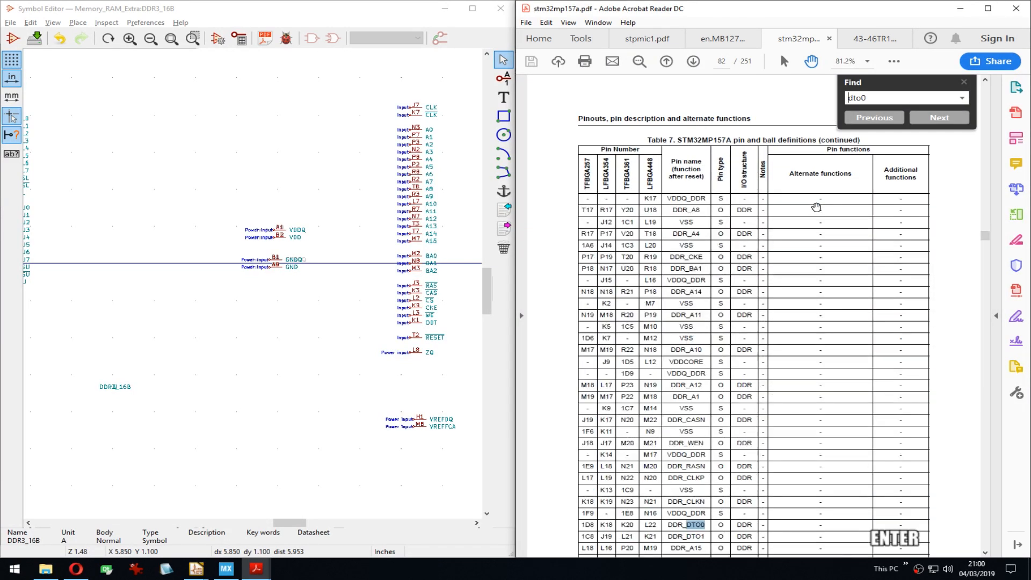
pyautogui.press('Return')
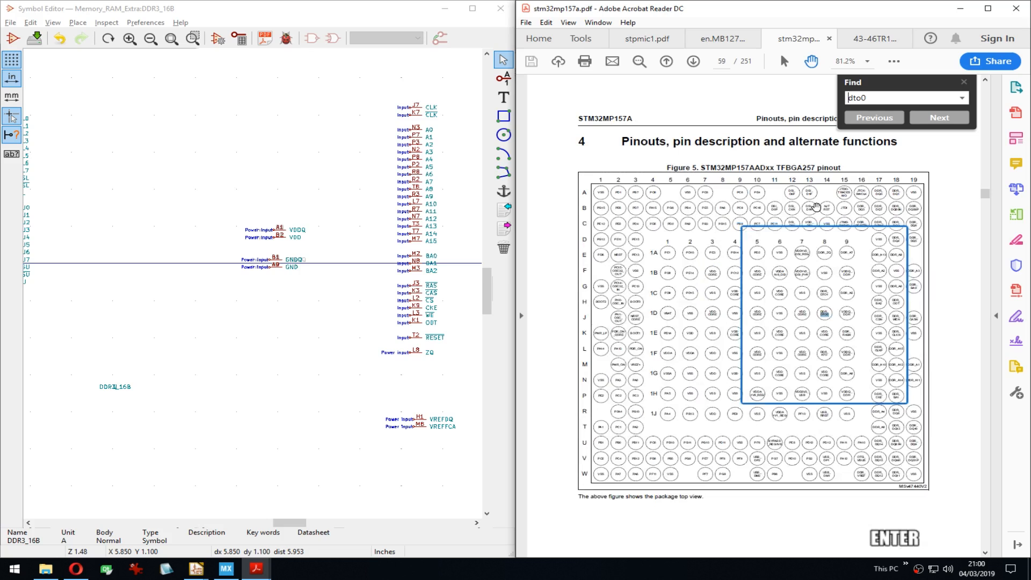
pyautogui.press('Return')
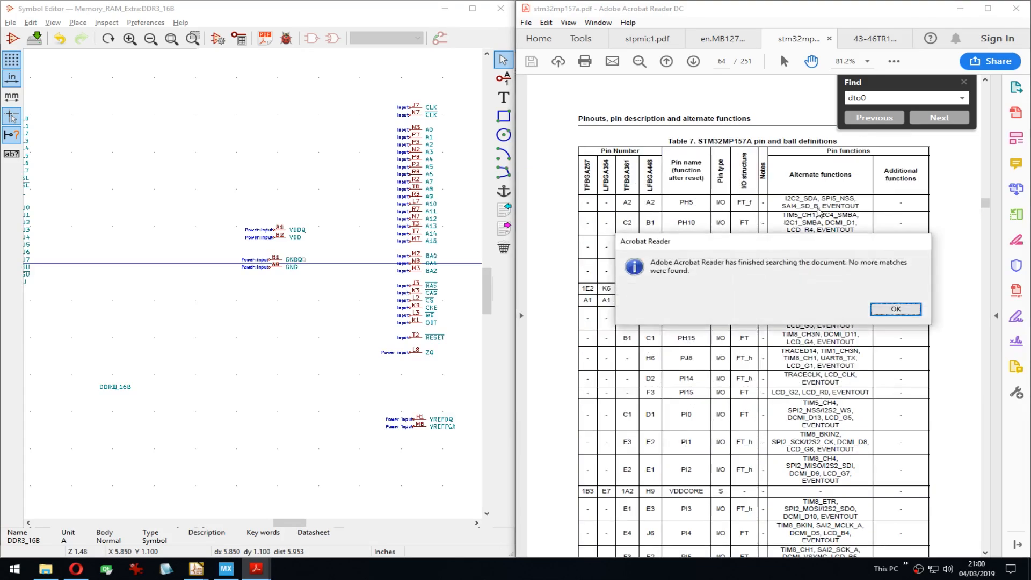
pyautogui.press('Return')
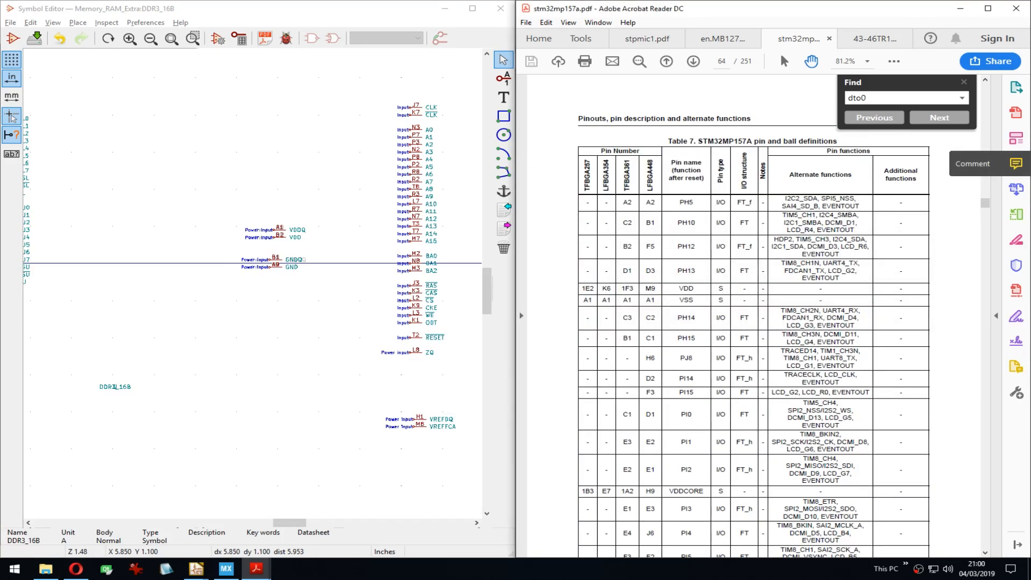
# Step: Run further datasheet searches for 'dto0' and 'dr3'
pyautogui.hotkey('ctrl', 't')
pyautogui.write('dt')
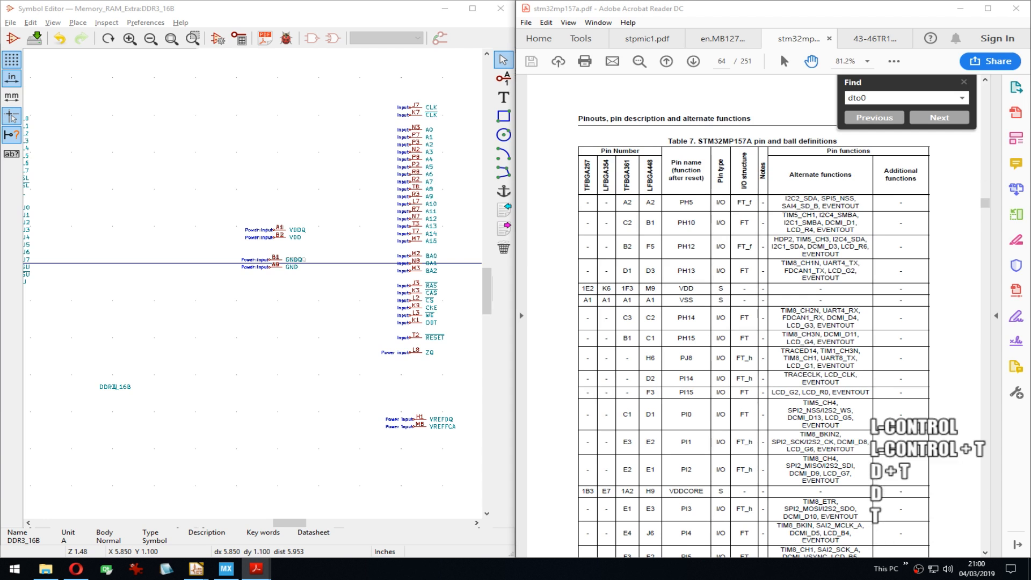
pyautogui.write('o0')
pyautogui.press('Return')
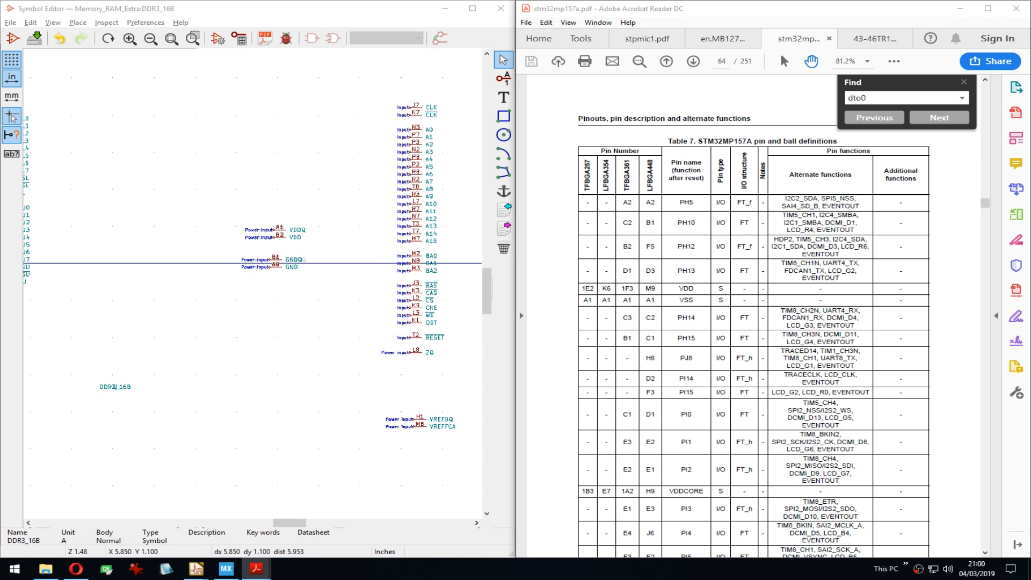
pyautogui.write('drt')
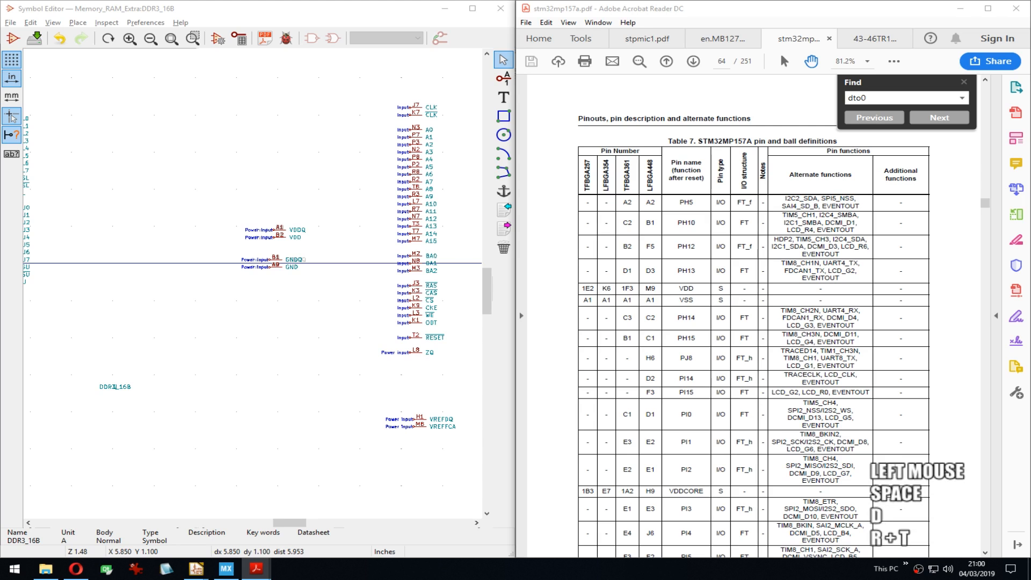
pyautogui.press('BackSpace')
pyautogui.write('3')
pyautogui.press('Return')
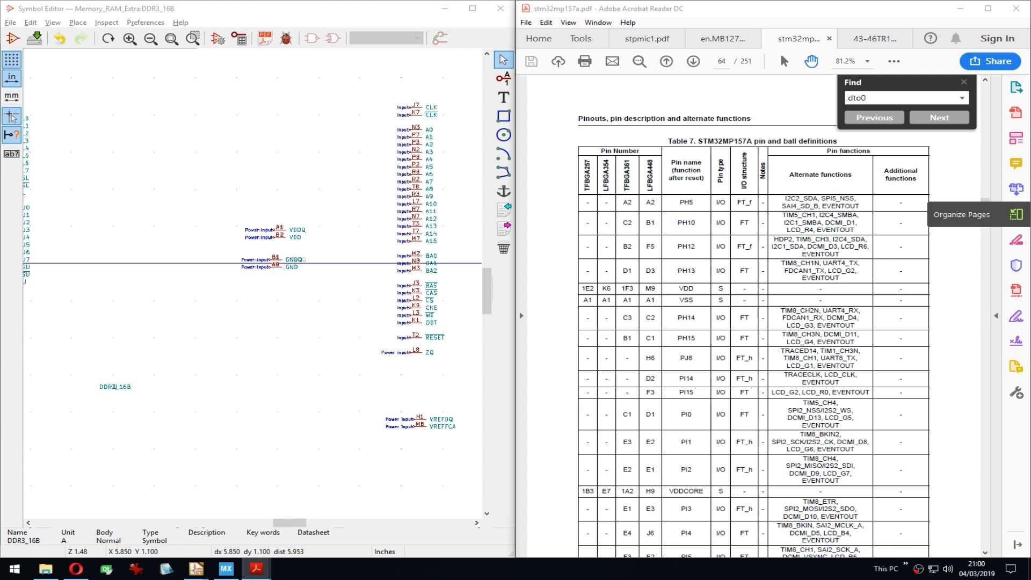
# Step: Retry the datasheet search with revised terms ending in 'a0', which find no matches
pyautogui.click(950, 177)
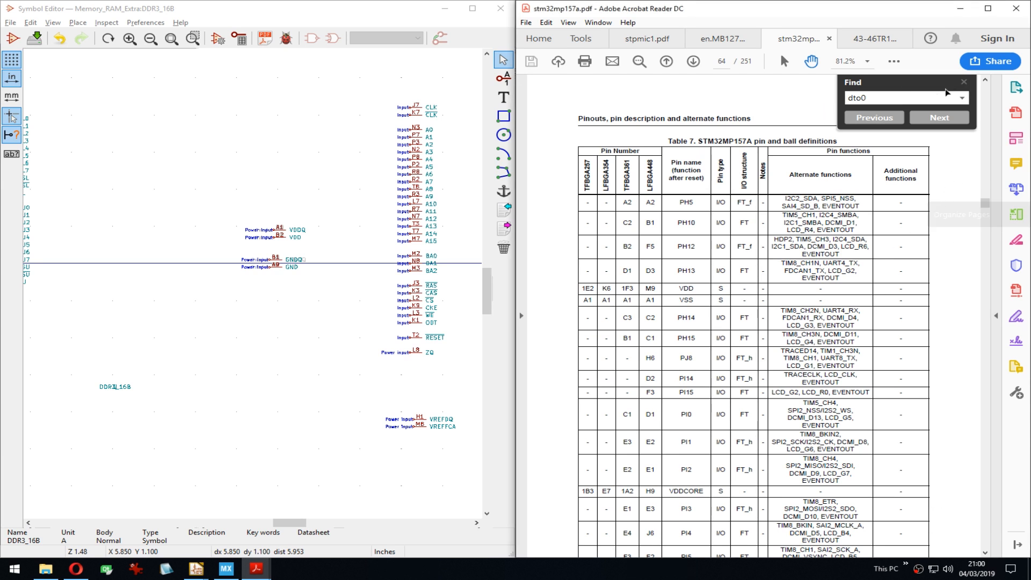
pyautogui.click(875, 96)
pyautogui.press('Right')
pyautogui.press('BackSpace')
pyautogui.press('BackSpace')
pyautogui.write('a')
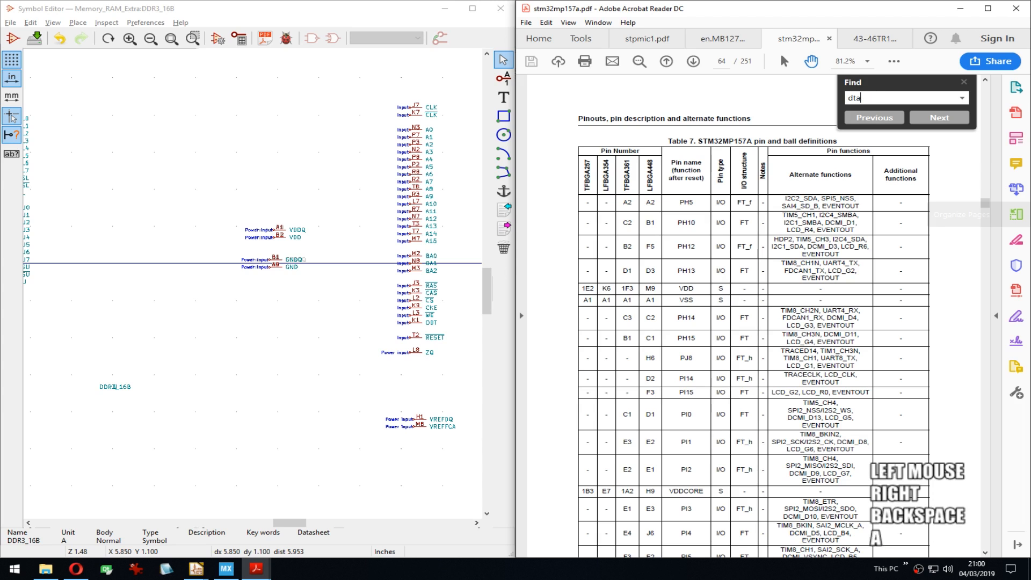
pyautogui.write('0')
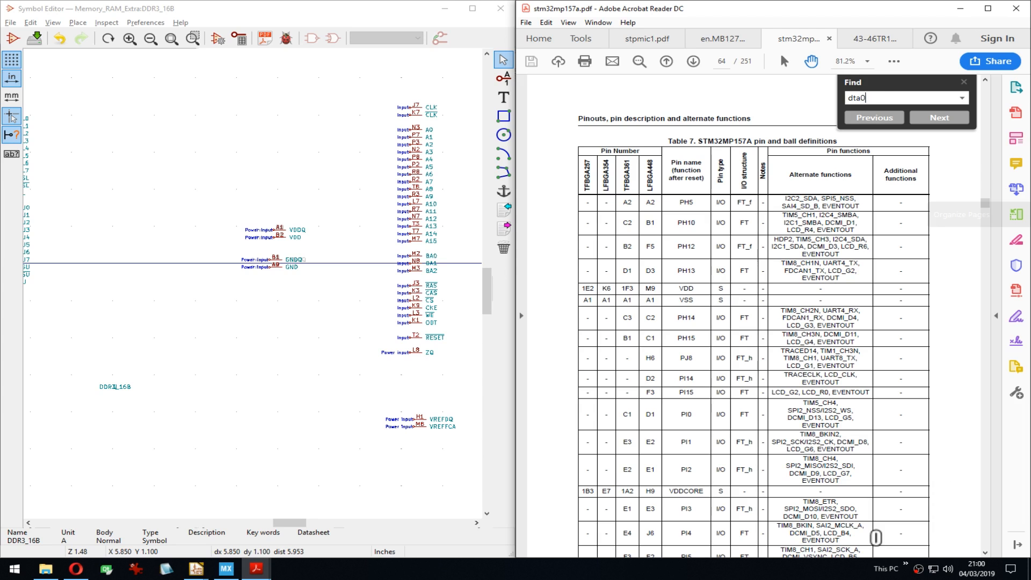
pyautogui.press('Return')
pyautogui.press('Return')
pyautogui.press('Right')
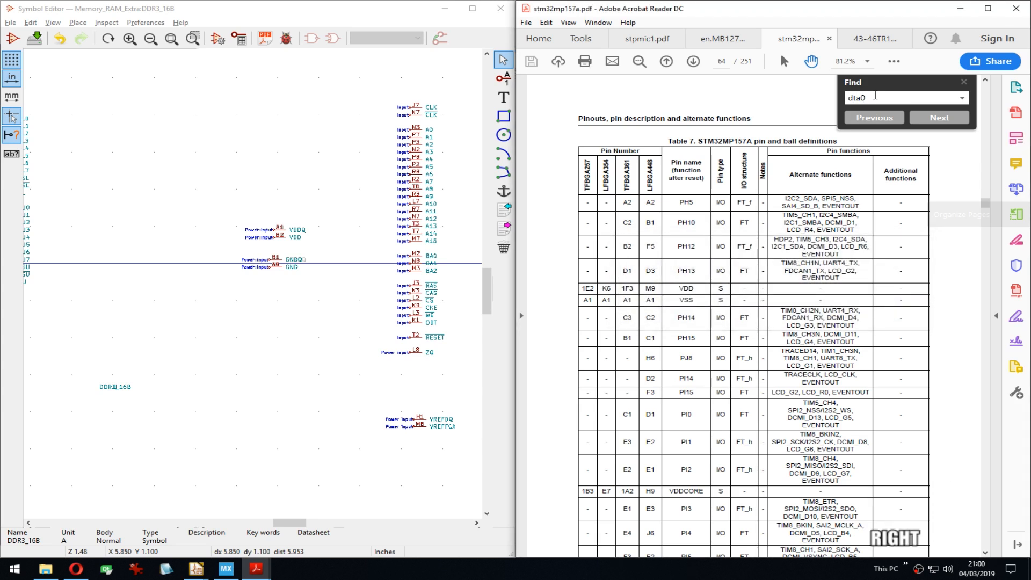
pyautogui.press('End')
pyautogui.press('BackSpace')
pyautogui.press('Return')
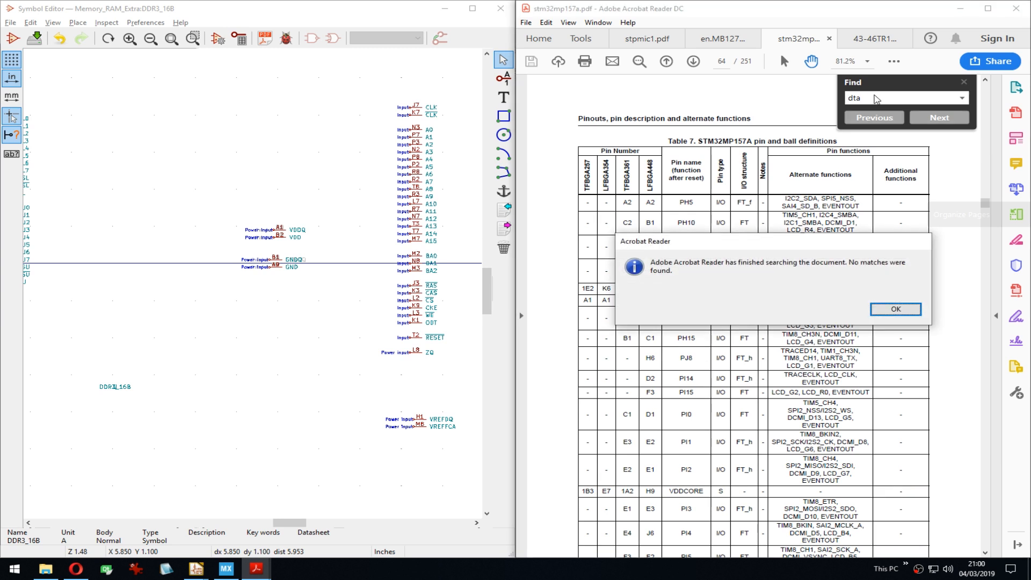
pyautogui.press('Escape')
pyautogui.click(864, 35)
pyautogui.click(898, 306)
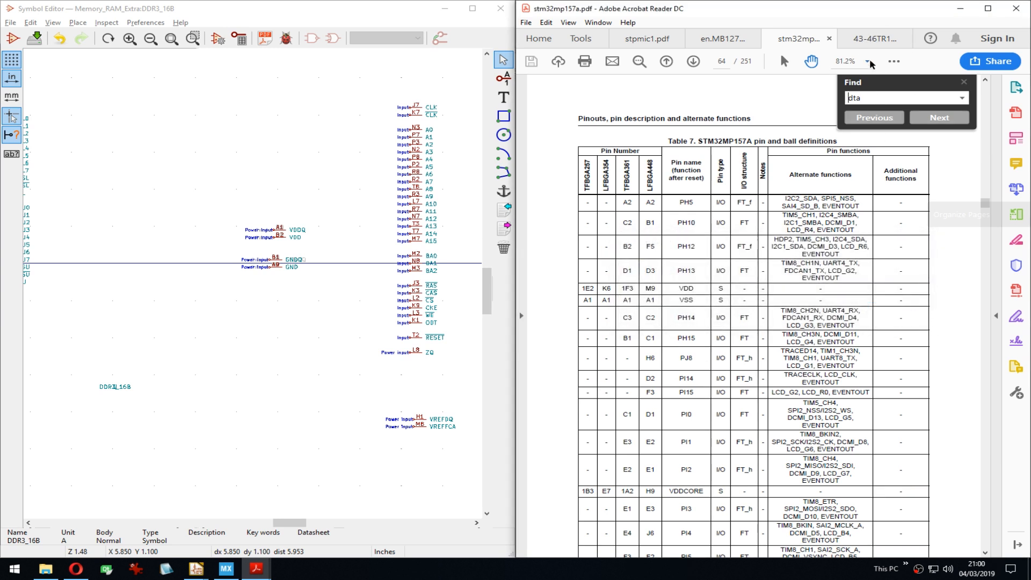
# Step: Return to the stm32mp157a datasheet and step through the 'ato' search matches
pyautogui.click(865, 43)
pyautogui.click(738, 40)
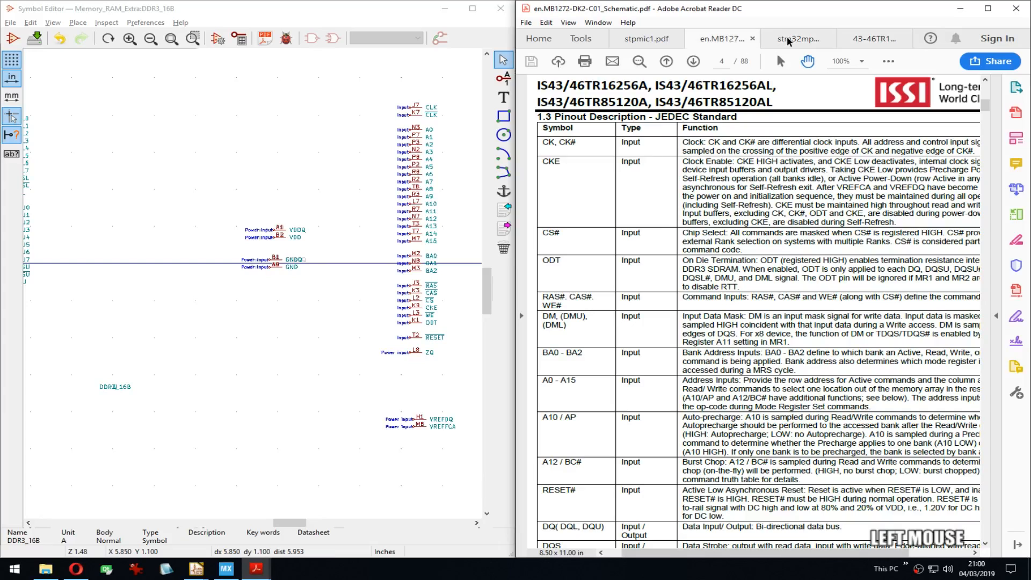
pyautogui.click(787, 41)
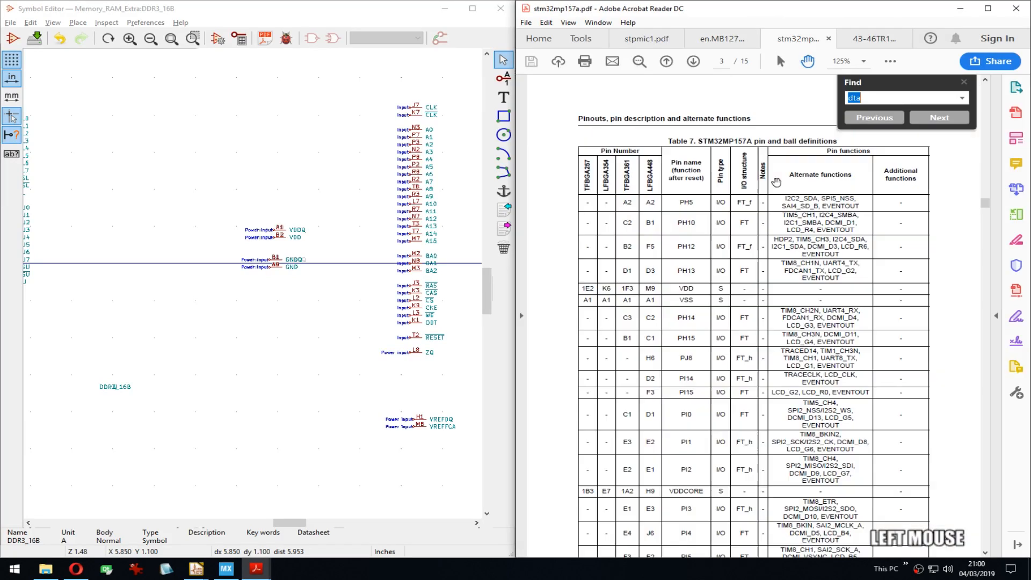
pyautogui.write('ato')
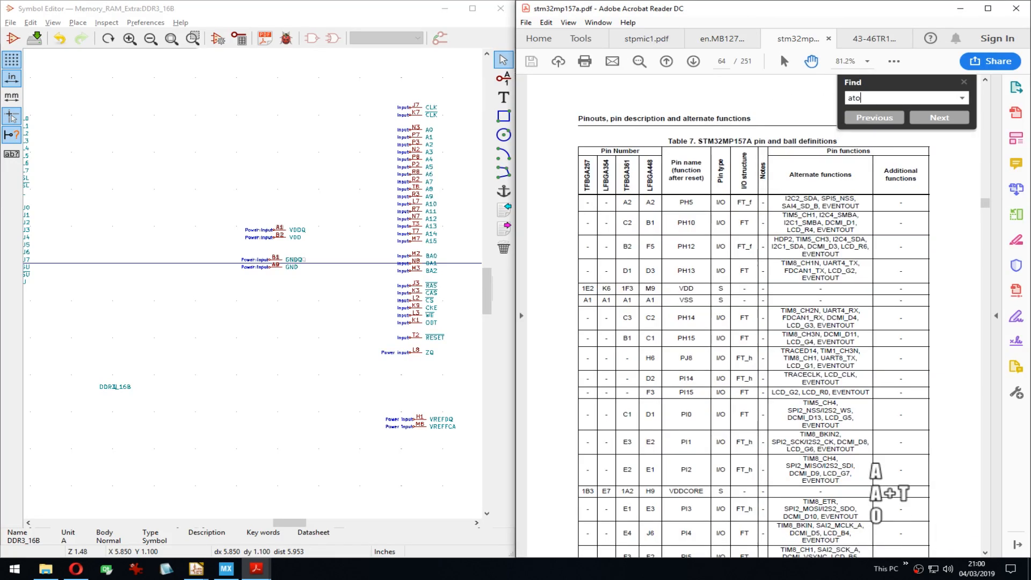
pyautogui.press('Return')
pyautogui.press('Return')
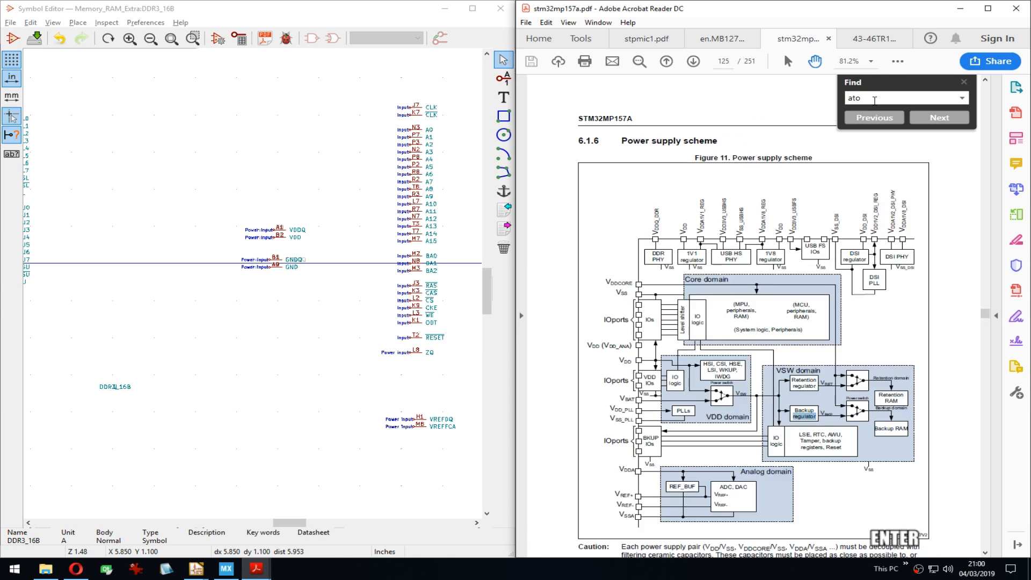
pyautogui.press('Return')
pyautogui.press('Return')
pyautogui.press('Return')
pyautogui.press('Return')
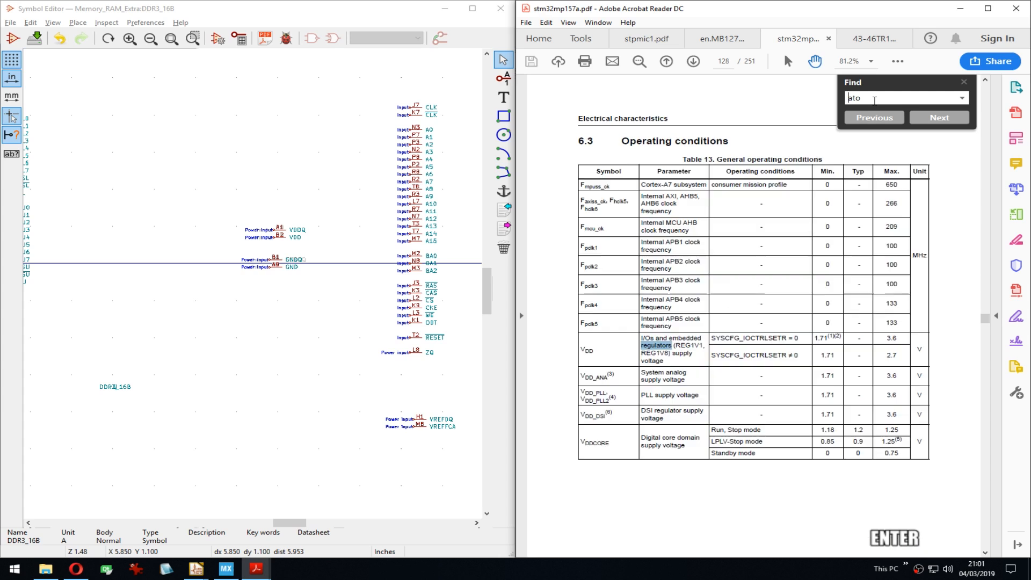
pyautogui.press('Return')
pyautogui.press('Return')
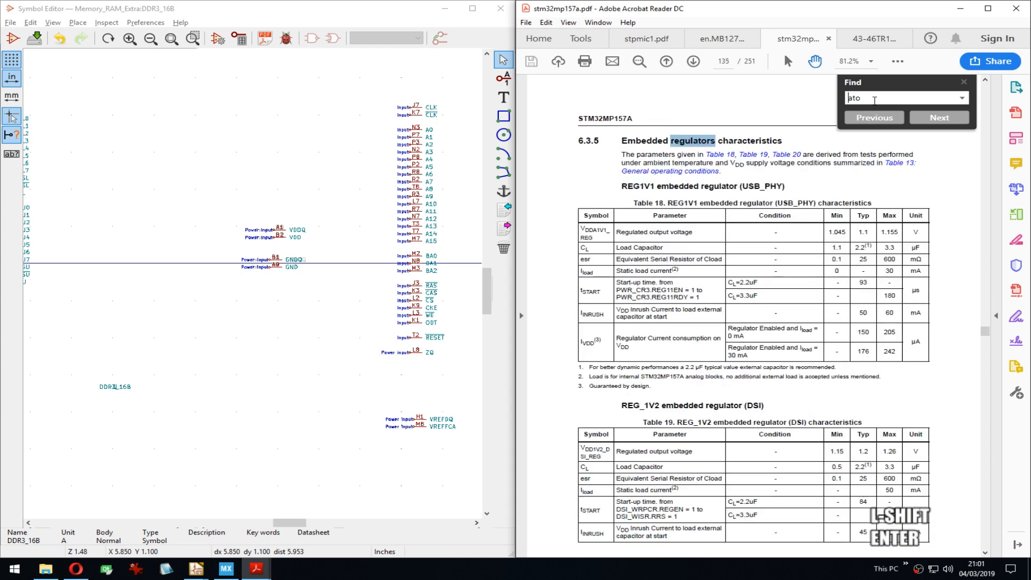
# Step: Search the datasheet for 'ddr_ato', step through all matches, and close the search
pyautogui.write('ddr_')
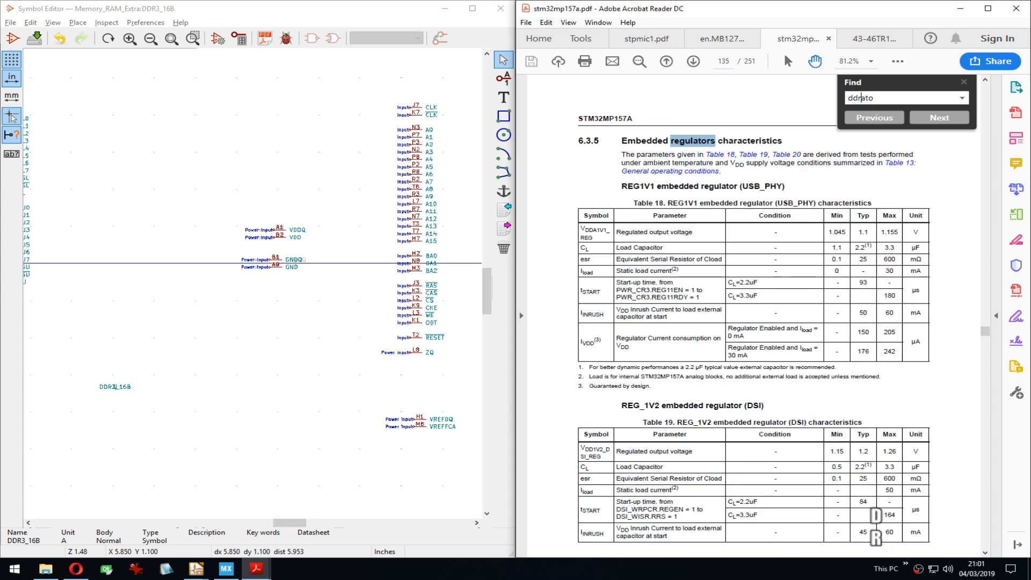
pyautogui.press('Return')
pyautogui.press('Return')
pyautogui.press('Return')
pyautogui.press('Return')
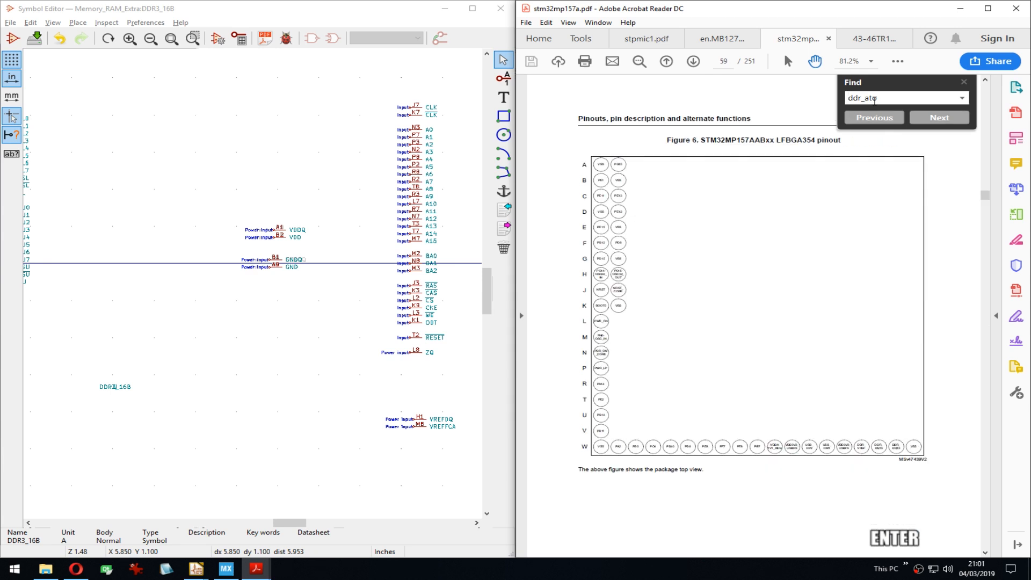
pyautogui.press('Return')
pyautogui.press('Return')
pyautogui.press('Return')
pyautogui.press('Return')
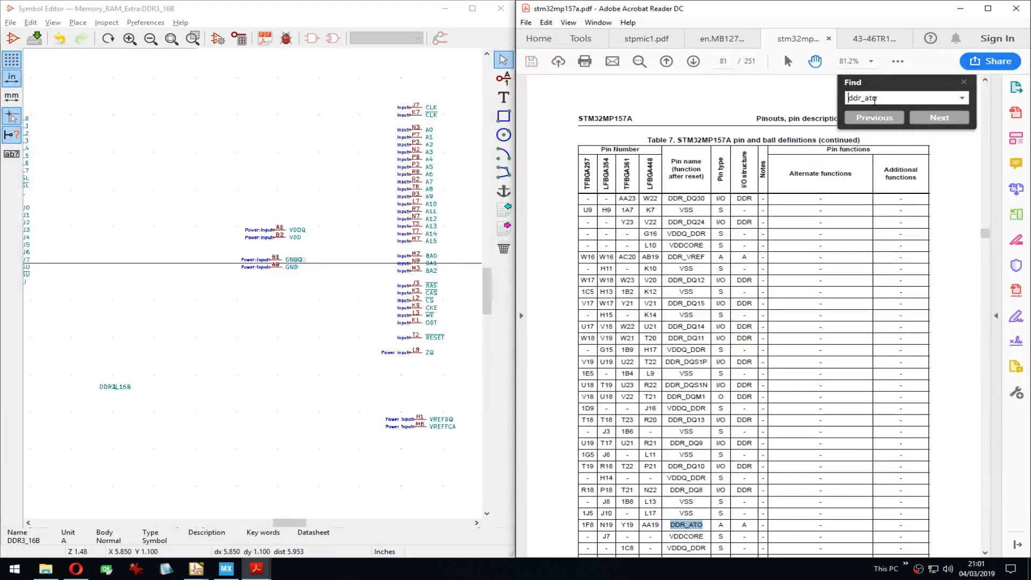
pyautogui.press('Return')
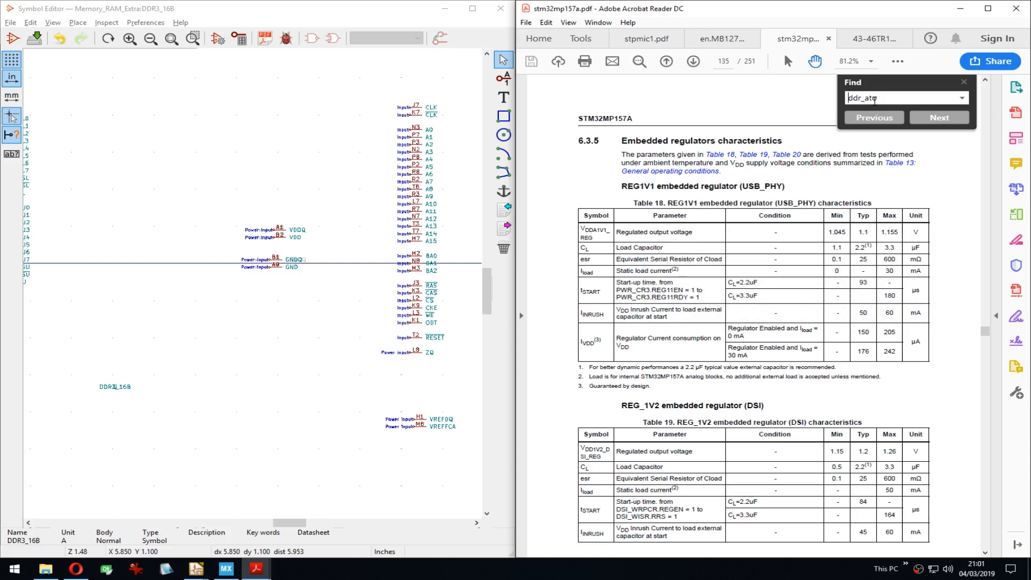
pyautogui.press('Escape')
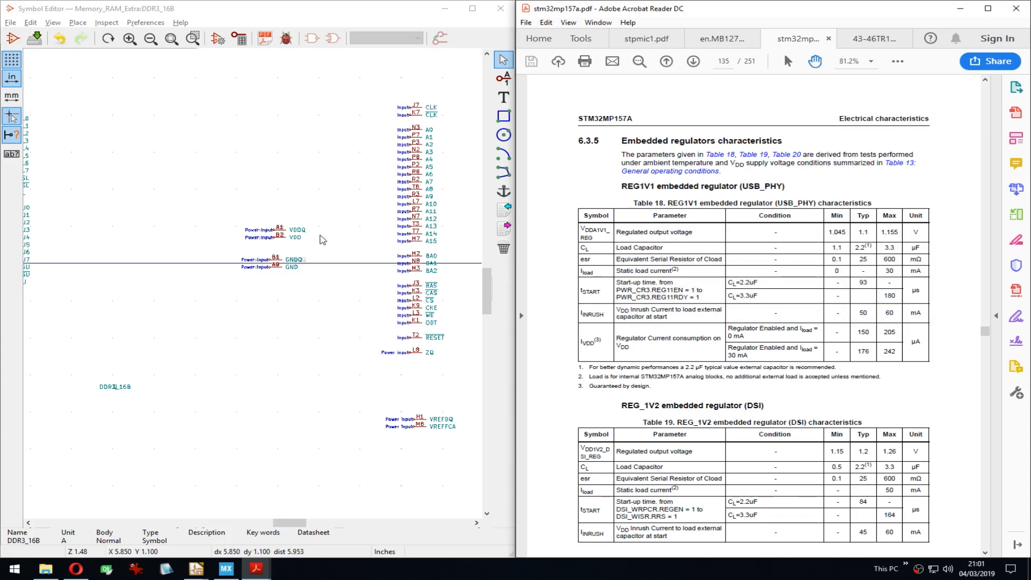
# Step: Look at the ISSI memory datasheet and DK2 board schematic, then bring KiCad forward
pyautogui.click(873, 39)
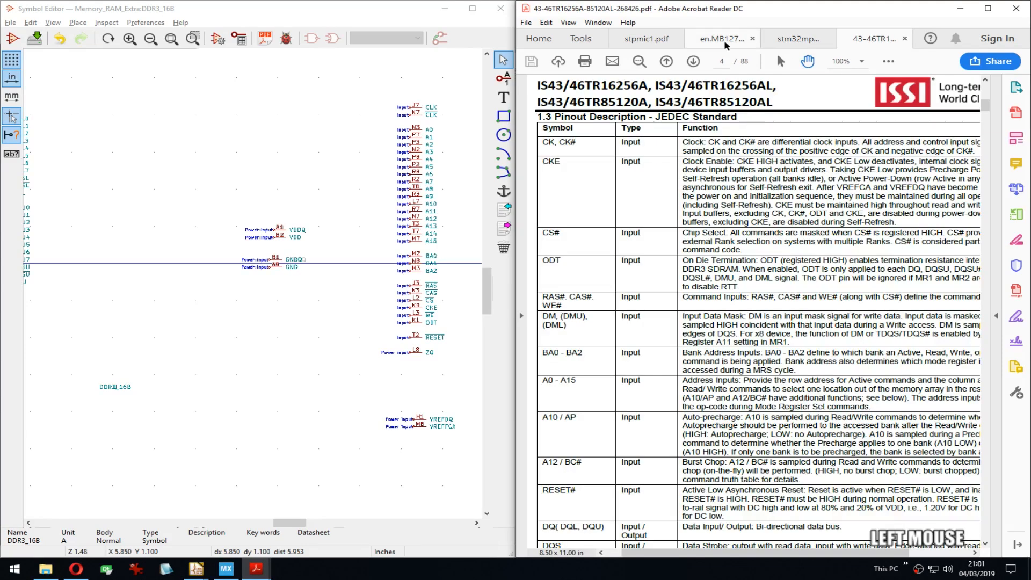
pyautogui.scroll(-3, 725, 45)
pyautogui.click(732, 38)
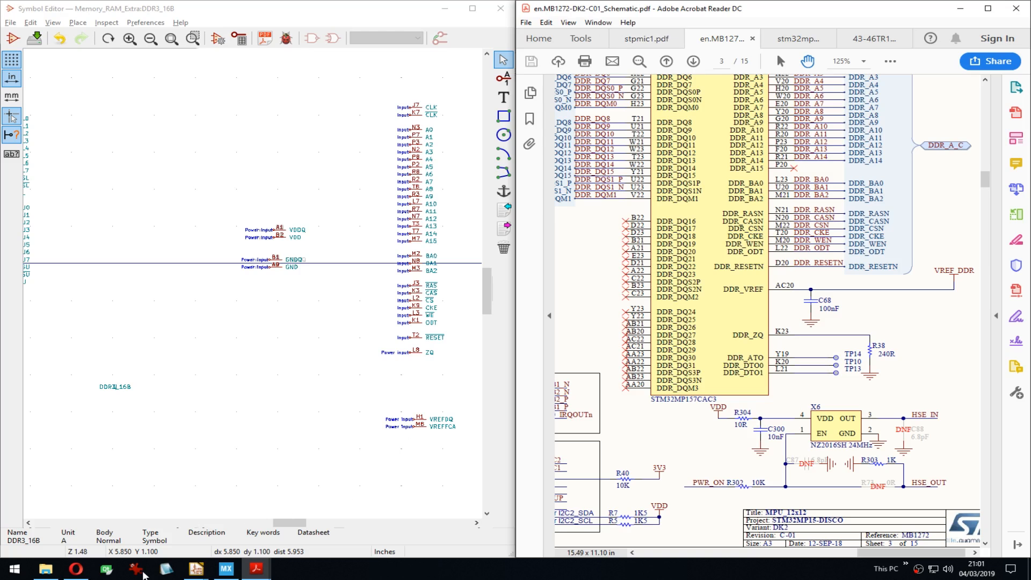
pyautogui.click(196, 568)
# Step: Move the DQ pins into a new column to the right of the address pins
pyautogui.click(295, 516)
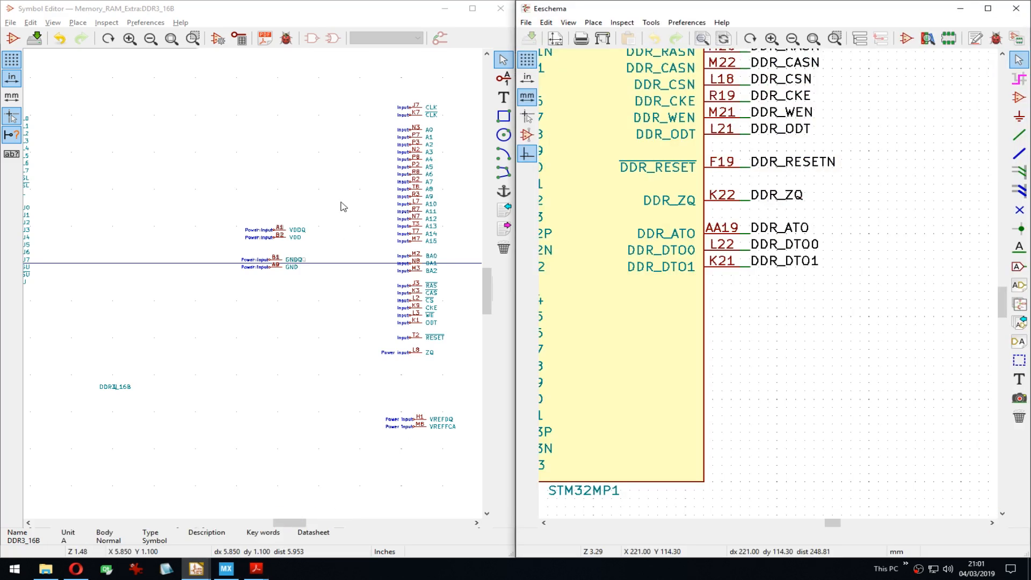
pyautogui.moveTo(344, 207); pyautogui.dragTo(352, 205, button='middle')
pyautogui.scroll(-5, 759, 336)
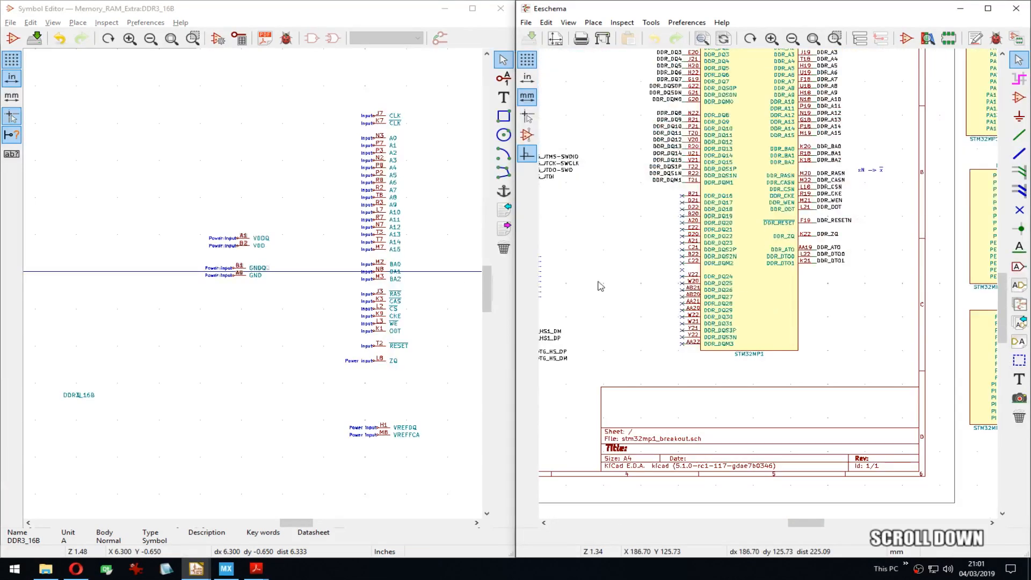
pyautogui.moveTo(388, 258); pyautogui.dragTo(314, 260, button='middle')
pyautogui.moveTo(782, 225); pyautogui.dragTo(698, 278, button='middle')
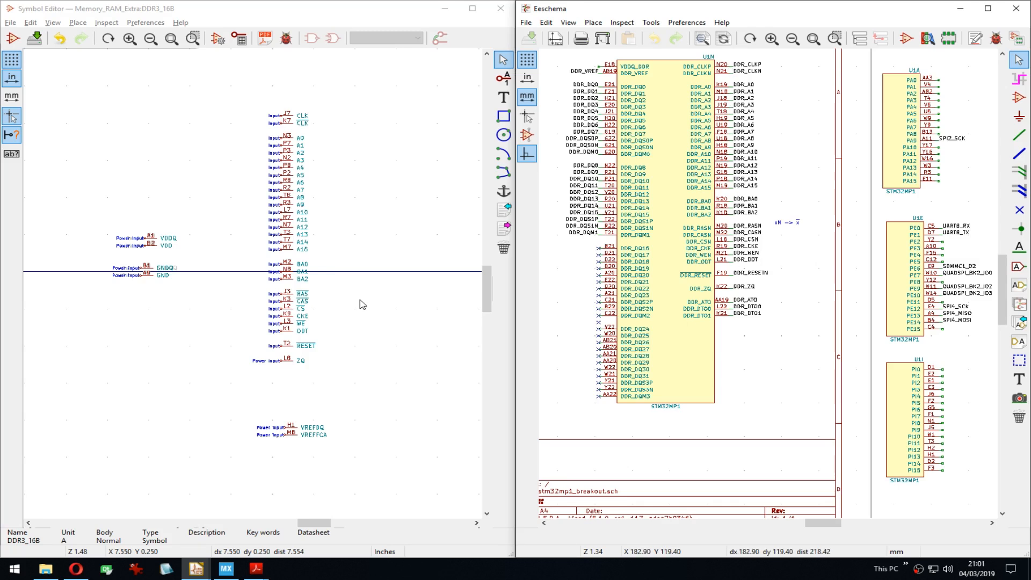
pyautogui.moveTo(249, 290); pyautogui.dragTo(402, 295, button='middle')
pyautogui.moveTo(204, 265); pyautogui.dragTo(282, 263, button='middle')
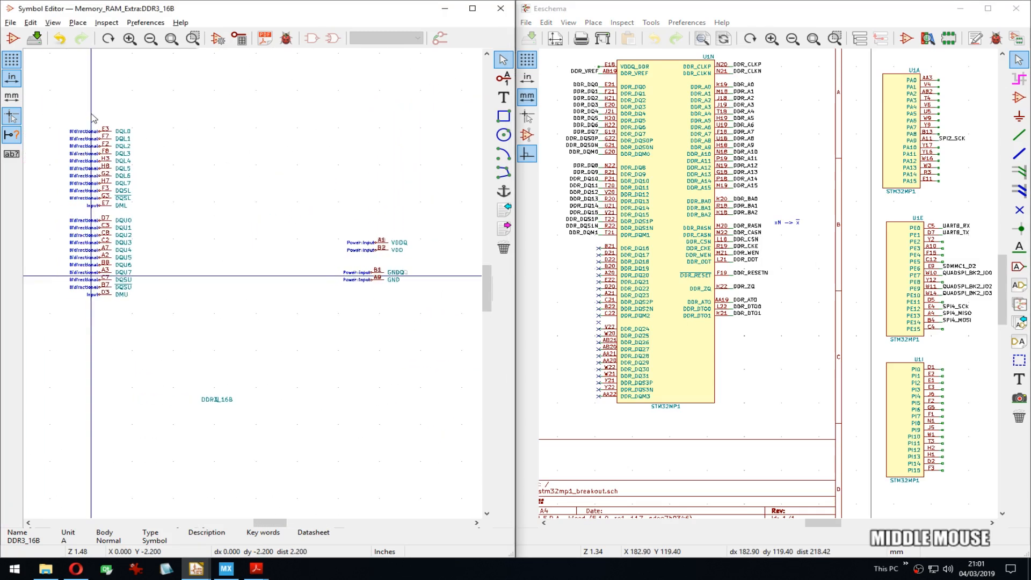
pyautogui.moveTo(94, 118); pyautogui.dragTo(184, 329)
pyautogui.moveTo(184, 329); pyautogui.dragTo(368, 290, button='middle')
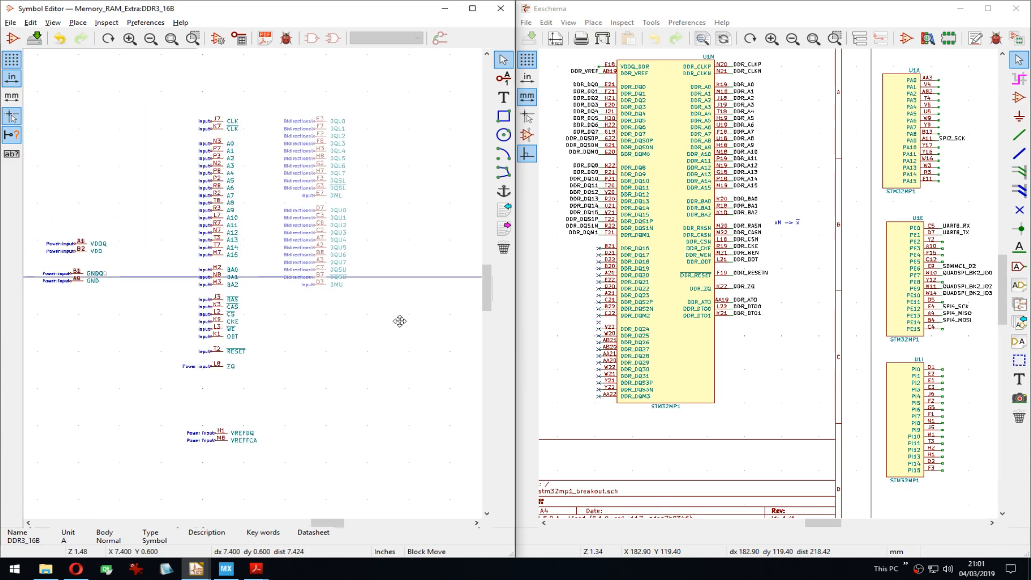
pyautogui.click(399, 320)
# Step: Place the VDDQ, VDD, GNDQ, GND, VREFDQ and VREFCA pins in the right column and save
pyautogui.moveTo(47, 234); pyautogui.dragTo(109, 317)
pyautogui.click(411, 382)
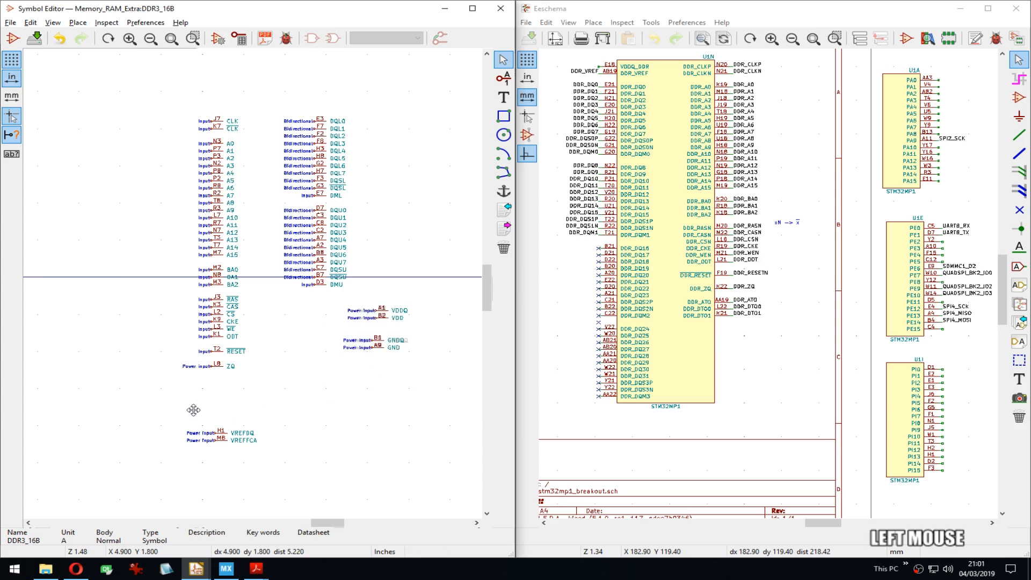
pyautogui.moveTo(193, 409); pyautogui.dragTo(277, 478)
pyautogui.click(416, 430)
pyautogui.moveTo(360, 326); pyautogui.dragTo(389, 354)
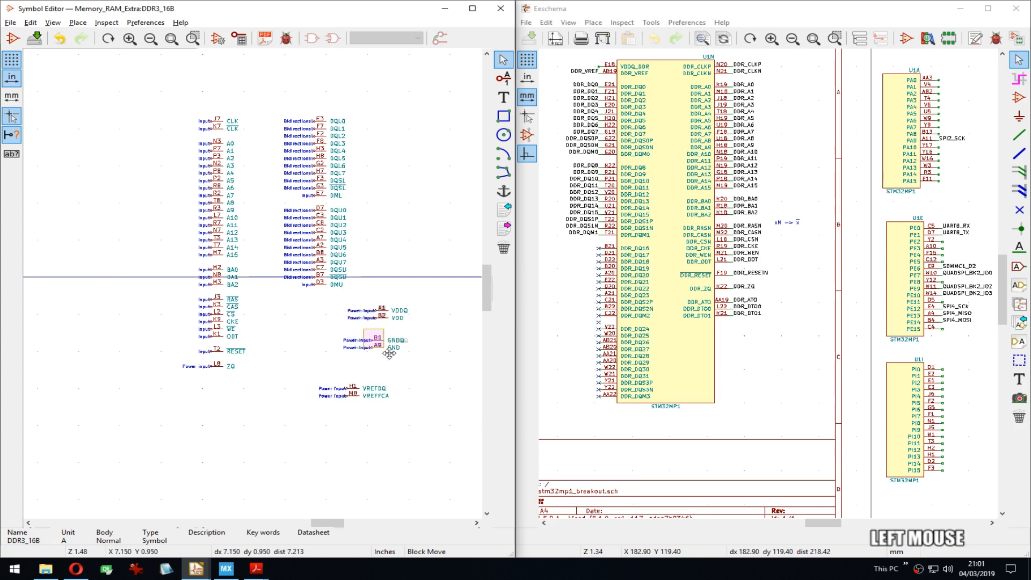
pyautogui.click(361, 454)
pyautogui.moveTo(320, 377); pyautogui.dragTo(376, 409)
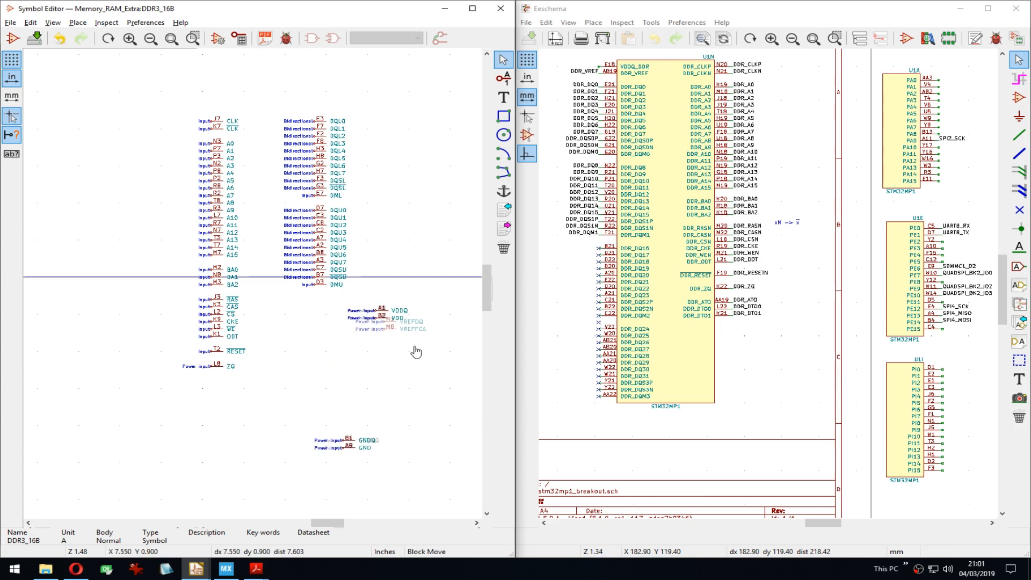
pyautogui.press('Down')
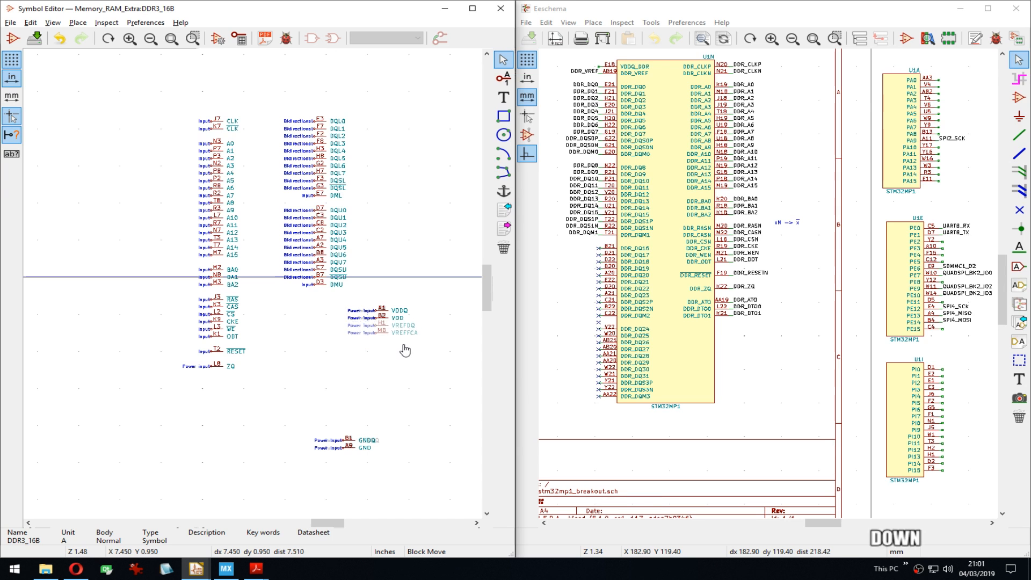
pyautogui.click(403, 344)
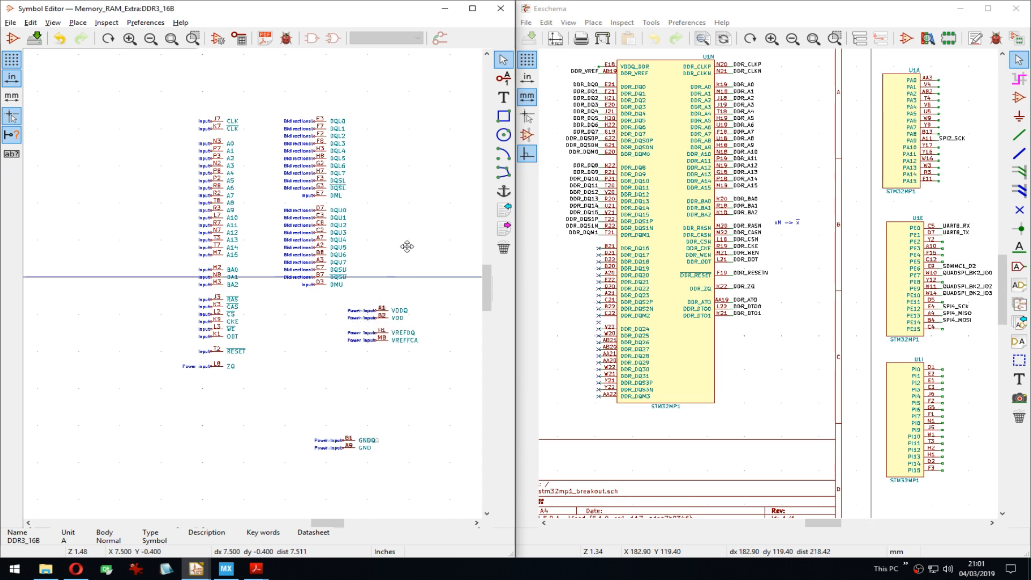
pyautogui.hotkey('ctrl', 's')
# Step: Rearrange the right column: power and reference pins above the DQ pins, GNDQ and GND below
pyautogui.moveTo(409, 251); pyautogui.dragTo(386, 247, button='middle')
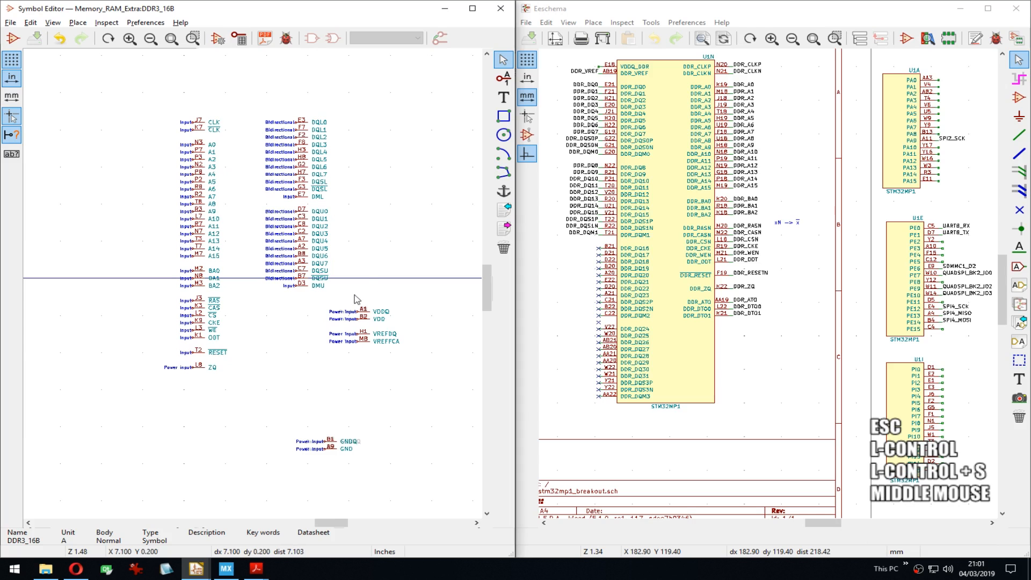
pyautogui.moveTo(357, 299); pyautogui.dragTo(385, 349)
pyautogui.press('Up')
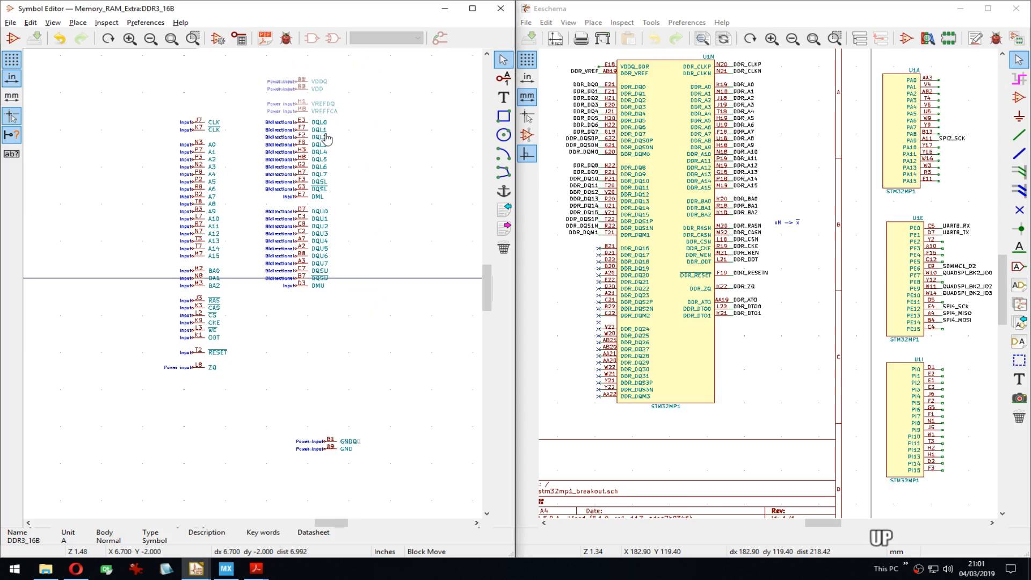
pyautogui.click(326, 139)
pyautogui.moveTo(277, 65); pyautogui.dragTo(352, 326)
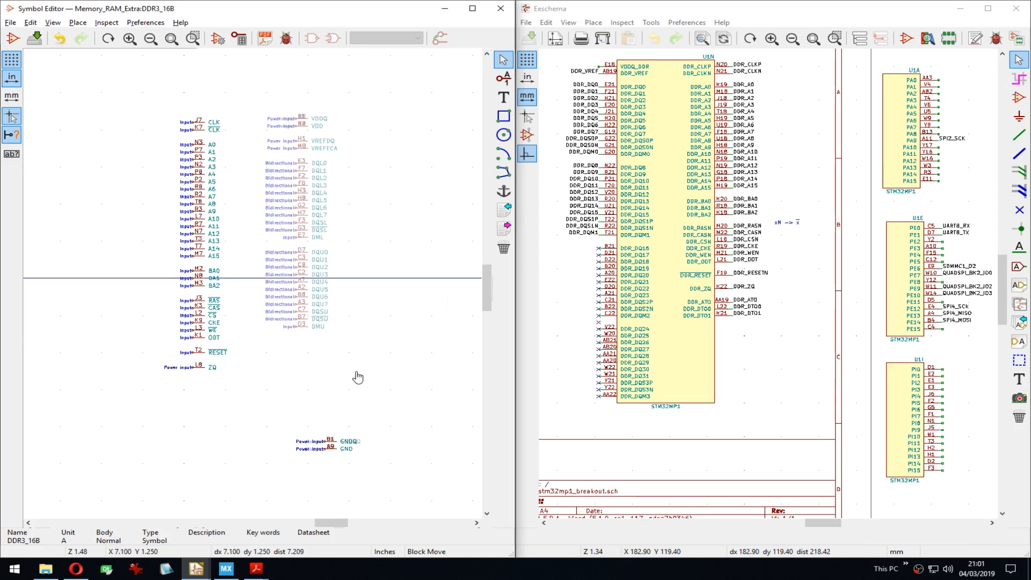
pyautogui.click(356, 379)
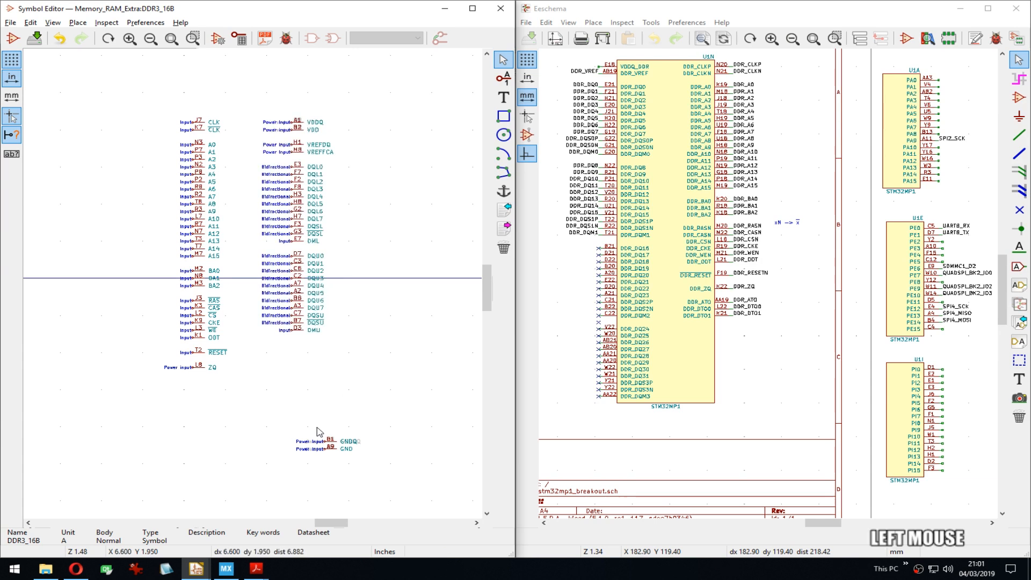
pyautogui.moveTo(315, 431); pyautogui.dragTo(355, 476)
pyautogui.scroll(3, 317, 387)
pyautogui.moveTo(253, 284); pyautogui.dragTo(312, 308, button='middle')
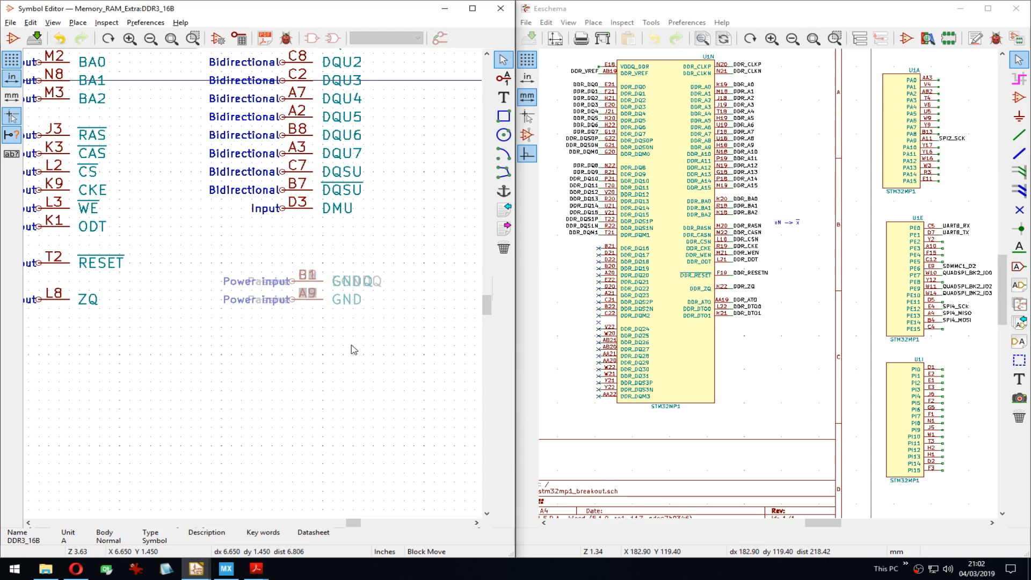
pyautogui.click(267, 338)
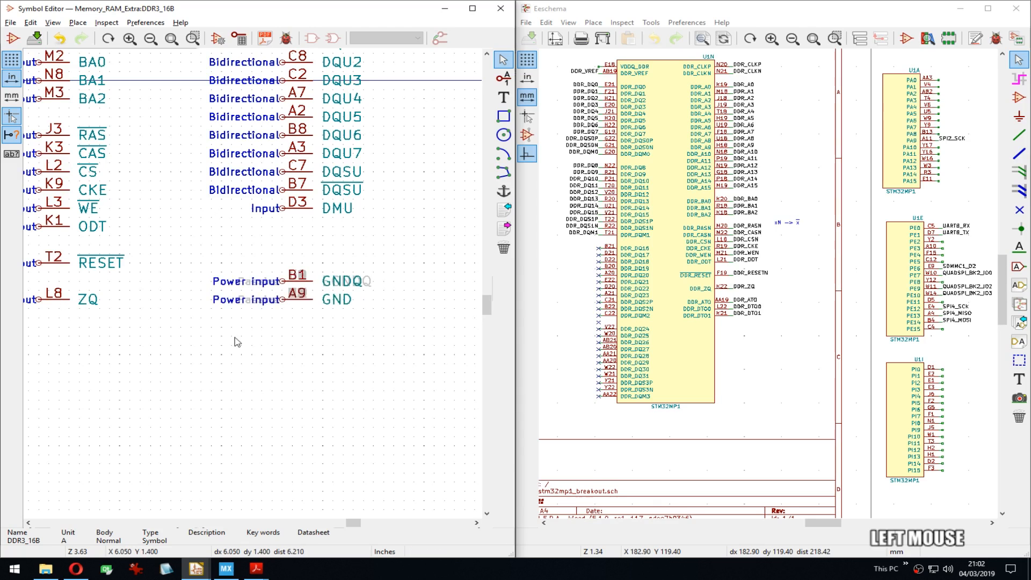
# Step: Mirror the whole right pin column around the vertical Y axis so its pins face outward
pyautogui.moveTo(218, 169); pyautogui.dragTo(120, 180, button='middle')
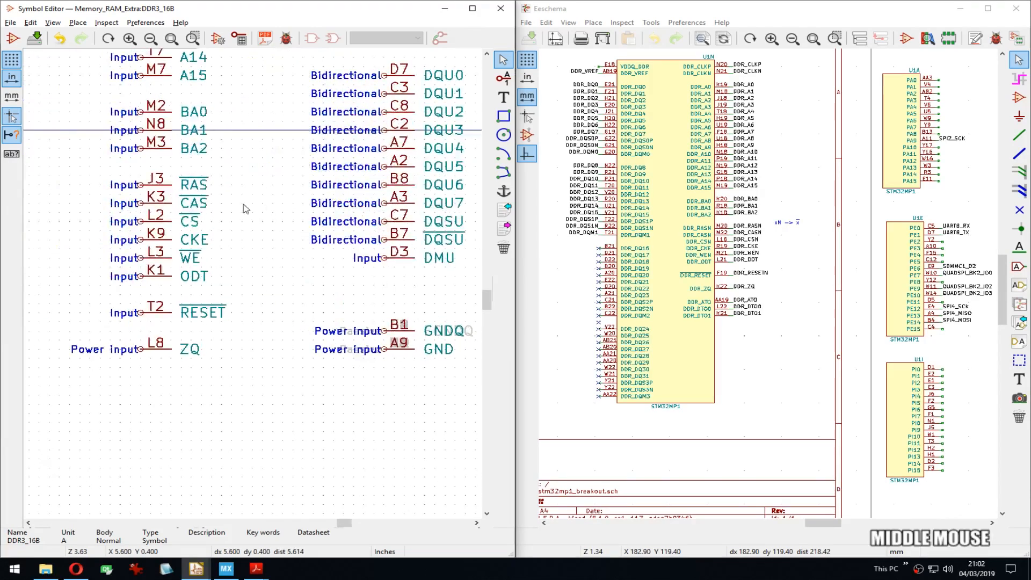
pyautogui.scroll(-4, 243, 204)
pyautogui.moveTo(388, 76); pyautogui.dragTo(299, 422)
pyautogui.rightClick(298, 421)
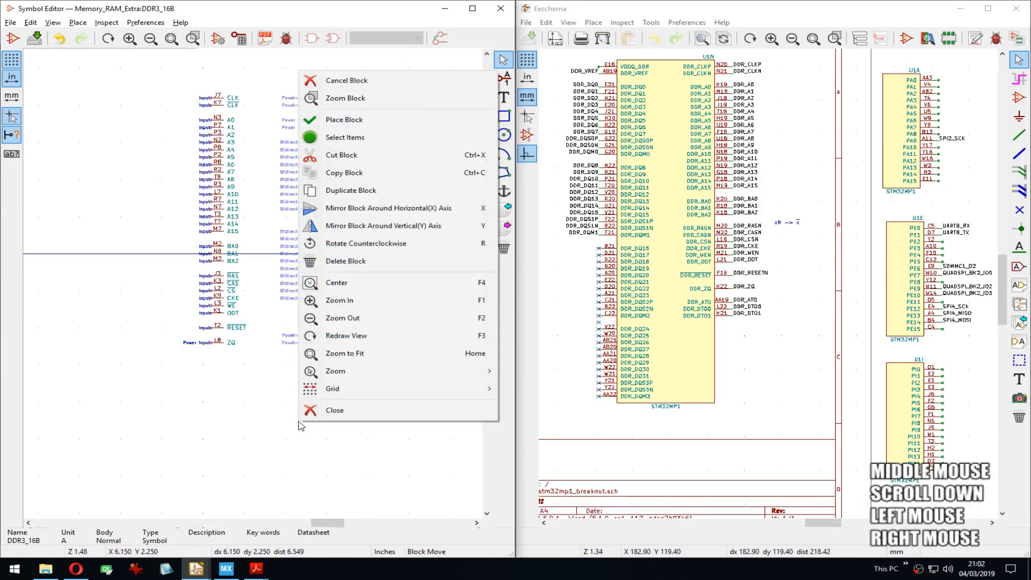
pyautogui.click(386, 226)
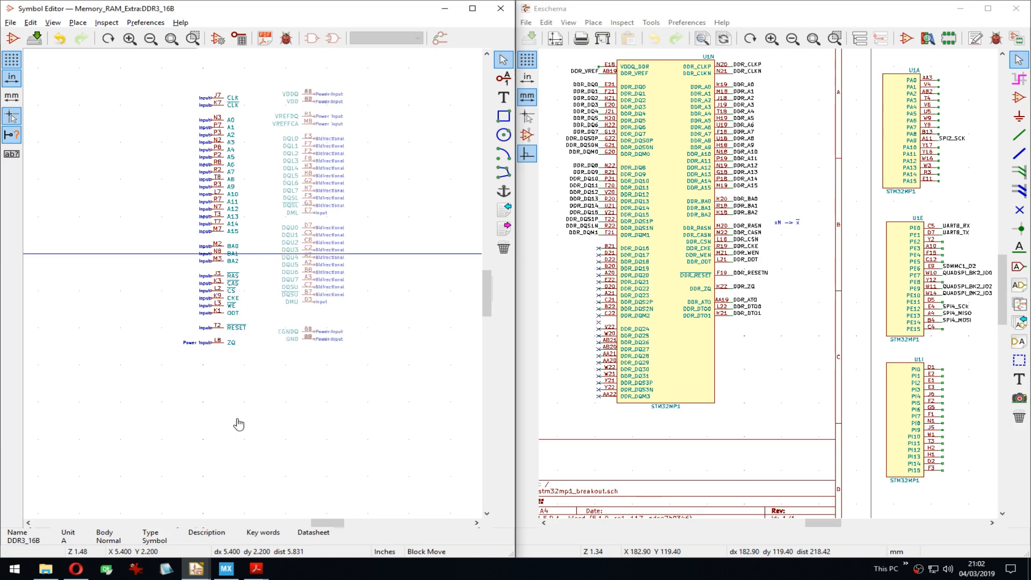
# Step: Place the mirrored column and draw the body rectangle from the CLK pins down past GND
pyautogui.click(237, 425)
pyautogui.click(504, 118)
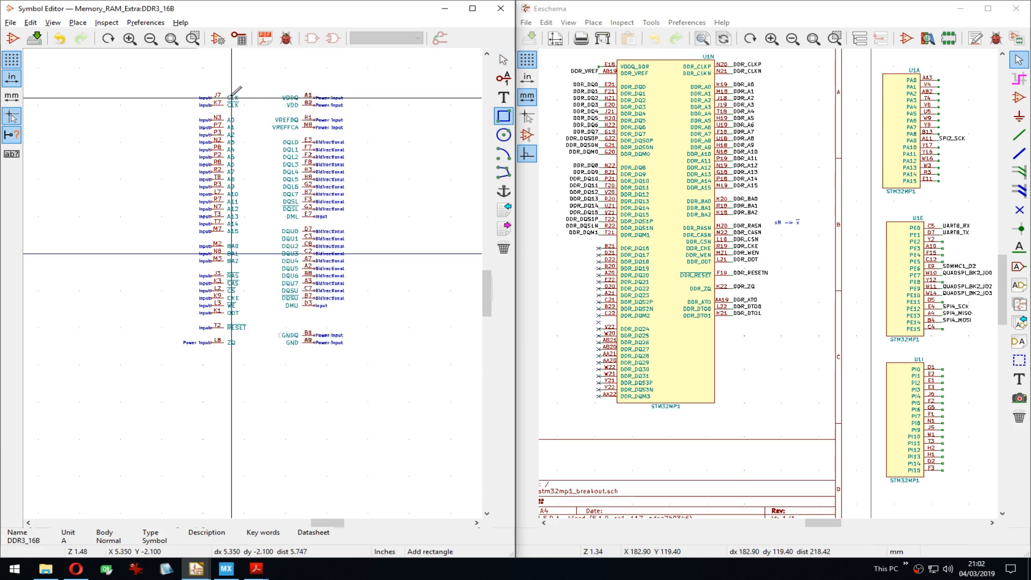
pyautogui.scroll(4, 237, 278)
pyautogui.click(233, 275)
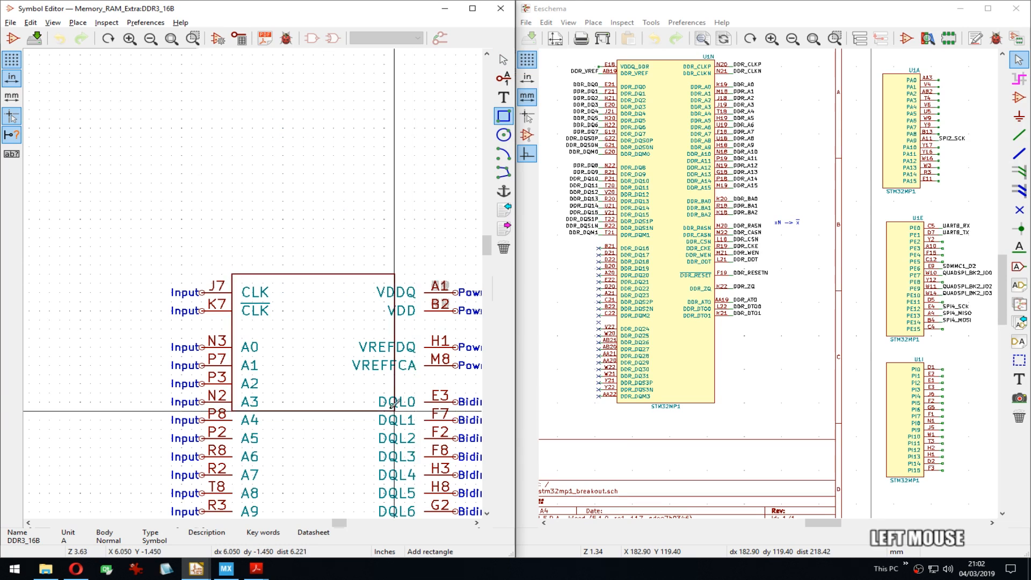
pyautogui.moveTo(382, 426); pyautogui.dragTo(355, 60, button='middle')
pyautogui.moveTo(359, 419); pyautogui.dragTo(330, 217, button='middle')
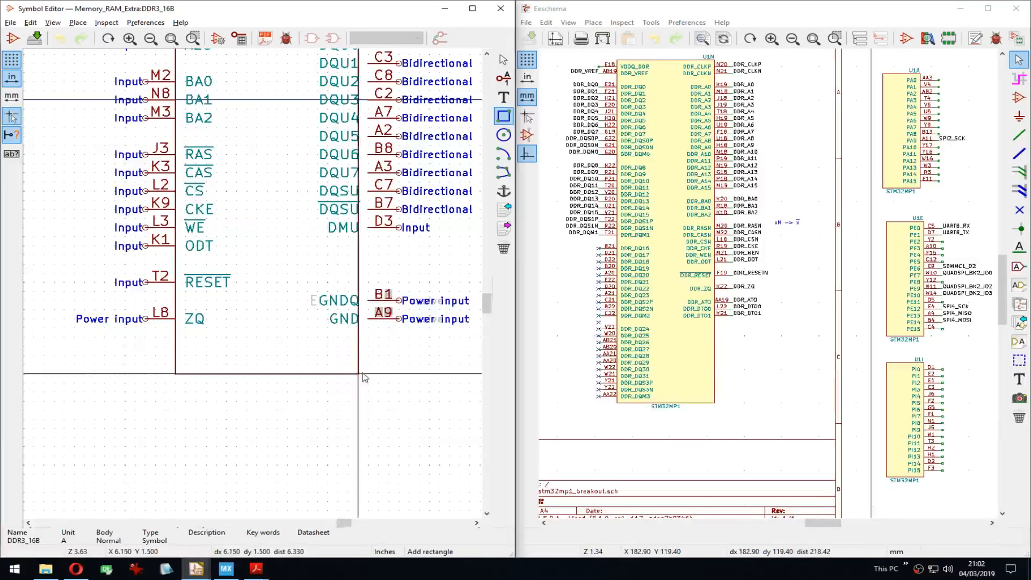
pyautogui.click(369, 338)
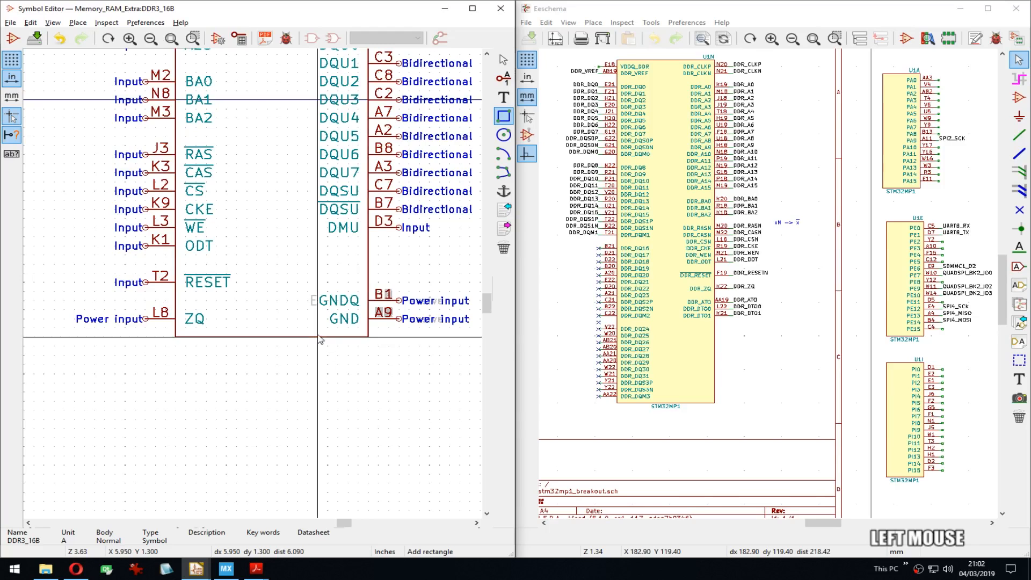
pyautogui.press('Escape')
pyautogui.scroll(3, 332, 307)
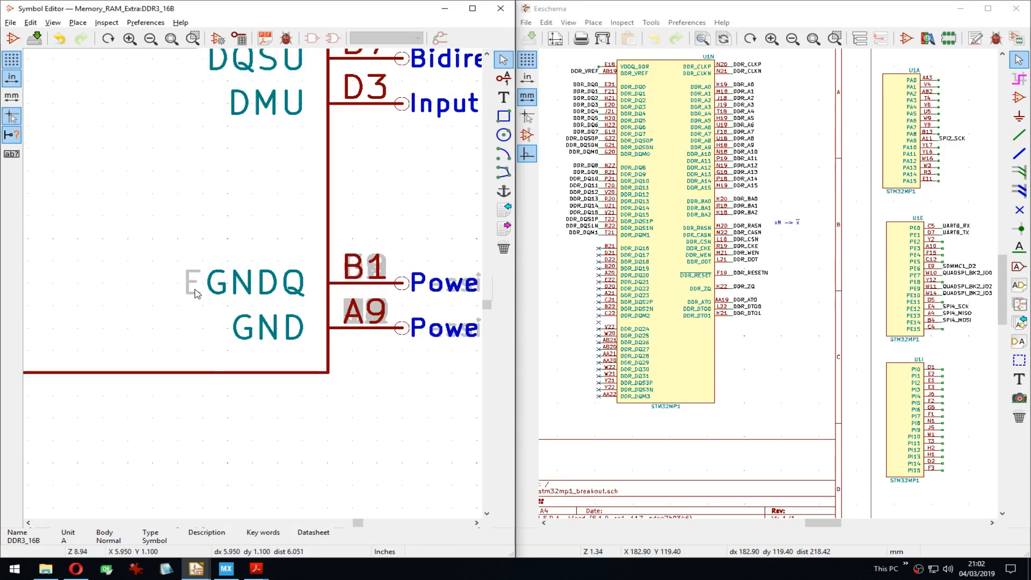
# Step: Inspect the overlapping pins at the GNDQ spot through pin properties and Clarify Selection
pyautogui.press('e')
pyautogui.click(288, 290)
pyautogui.press('Escape')
pyautogui.rightClick(233, 285)
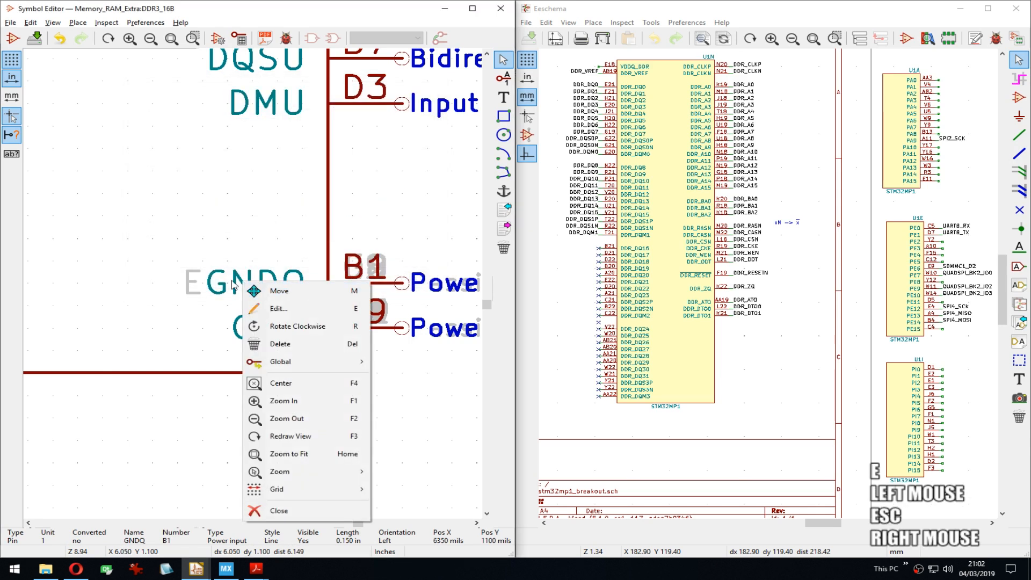
pyautogui.press('Escape')
pyautogui.press('e')
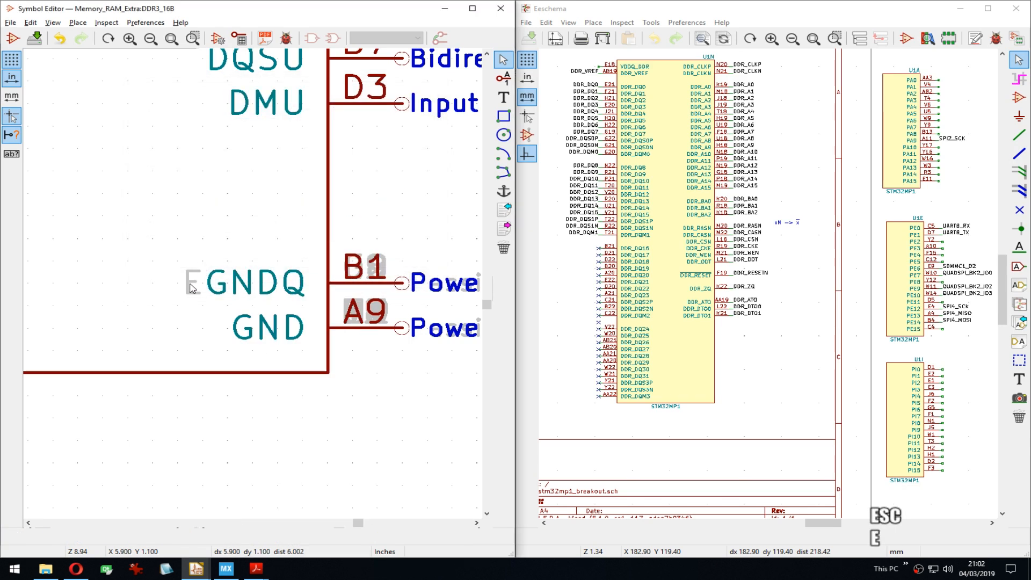
pyautogui.click(395, 286)
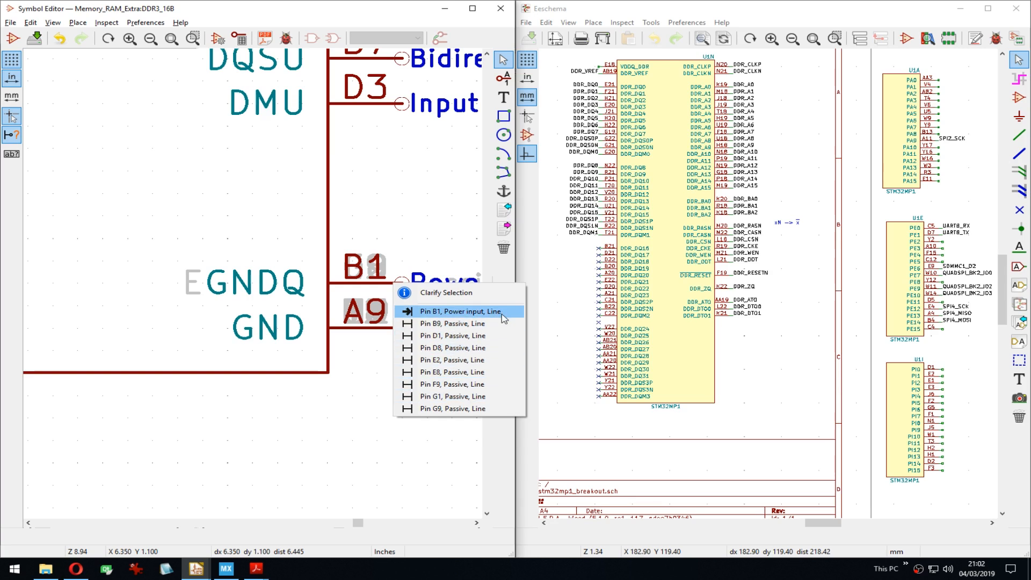
pyautogui.press('Escape')
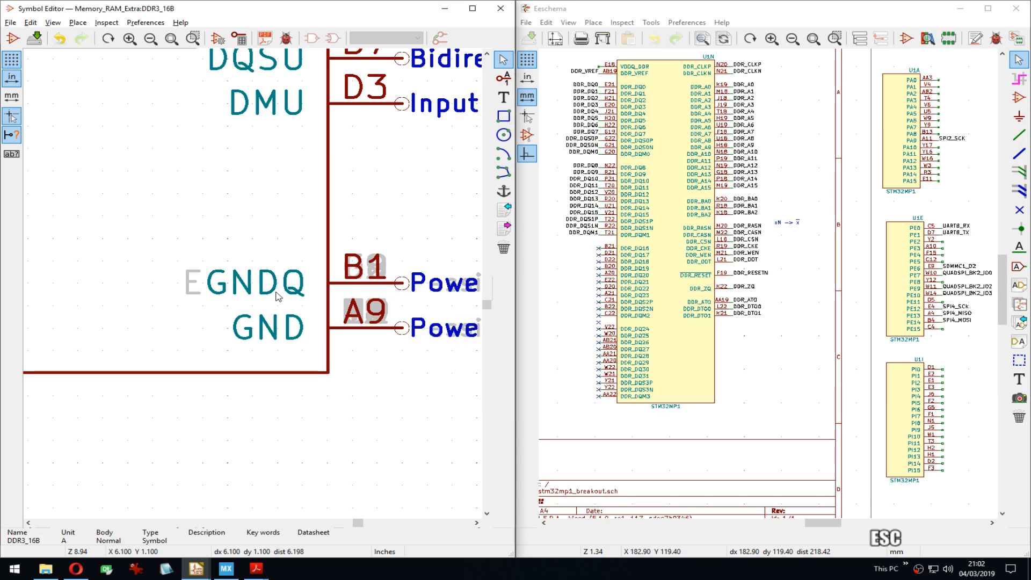
# Step: Check pin E2's properties, then move pin B1 down below the GND pin
pyautogui.moveTo(357, 343); pyautogui.dragTo(255, 288, button='middle')
pyautogui.scroll(-1, 255, 289)
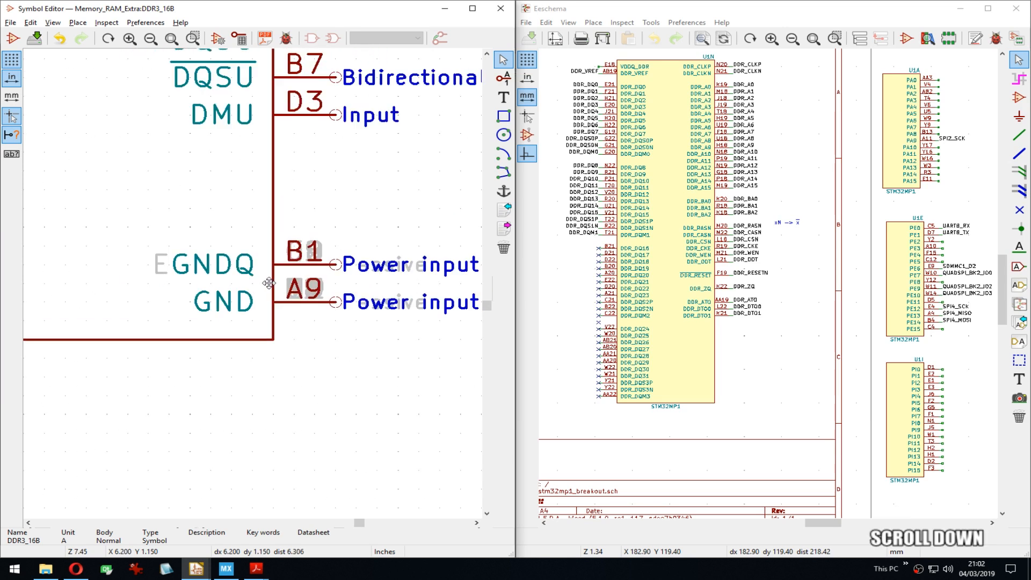
pyautogui.rightClick(370, 246)
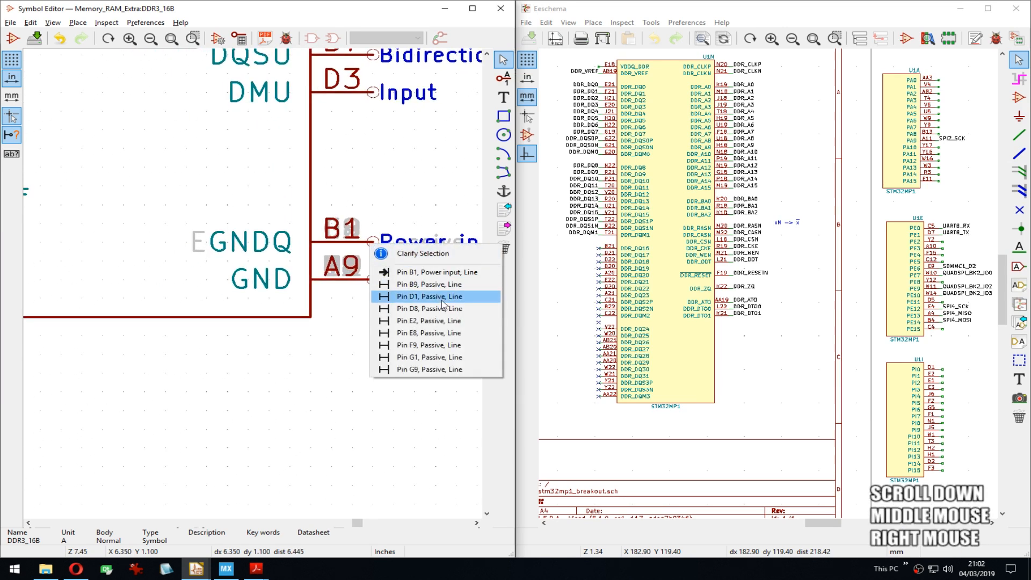
pyautogui.click(414, 318)
pyautogui.click(408, 271)
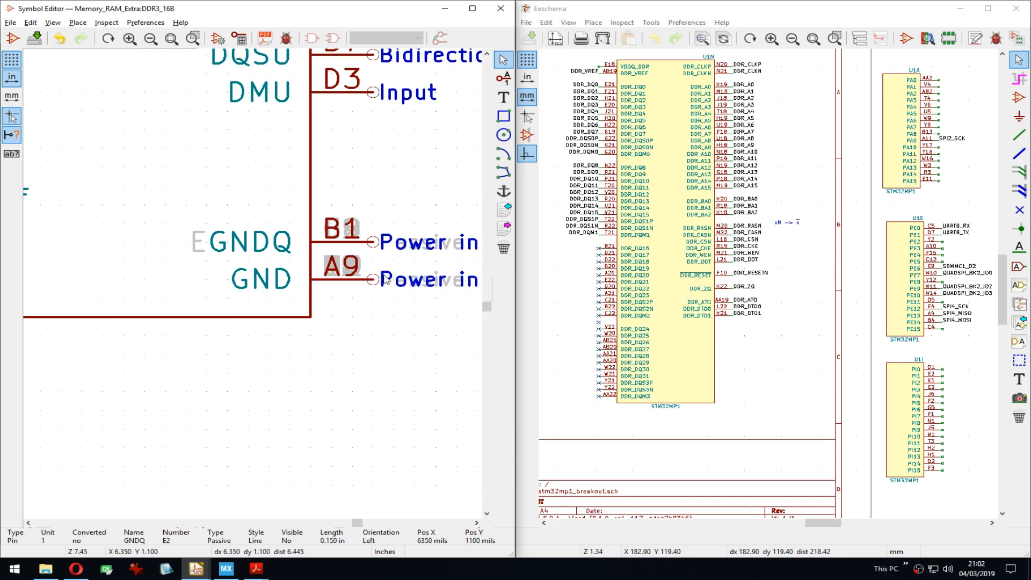
pyautogui.press('Escape')
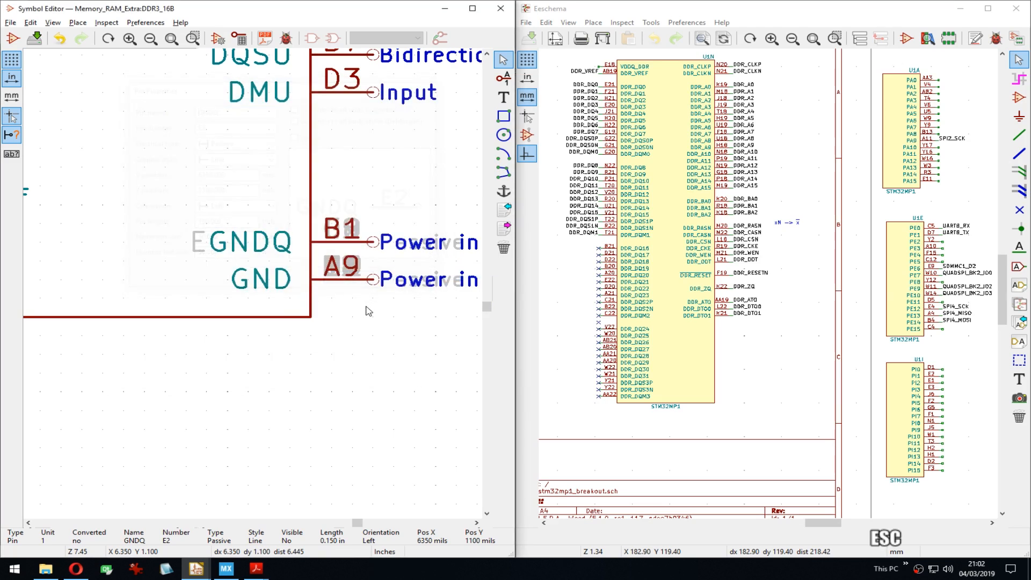
pyautogui.rightClick(375, 246)
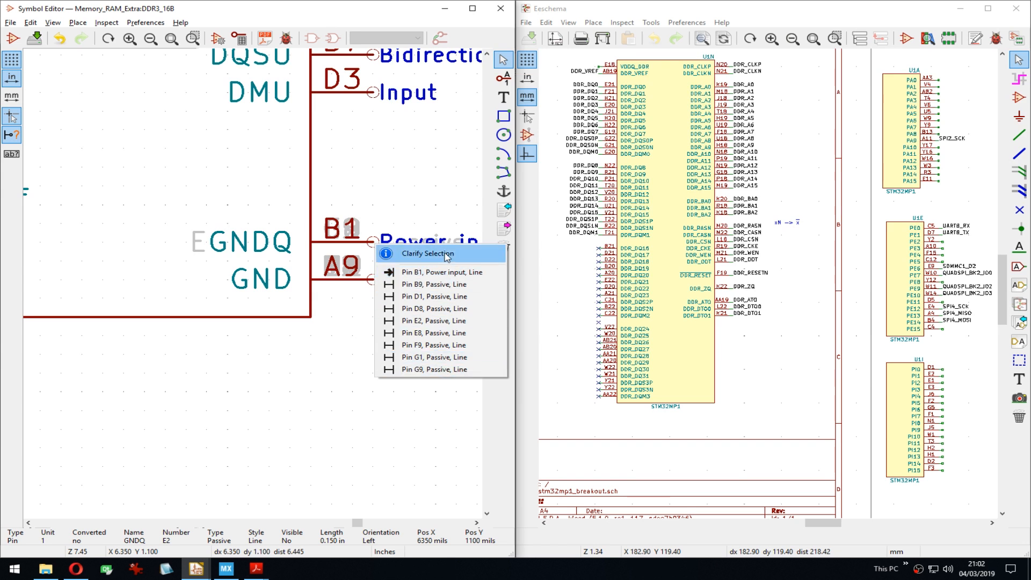
pyautogui.click(441, 272)
pyautogui.click(374, 376)
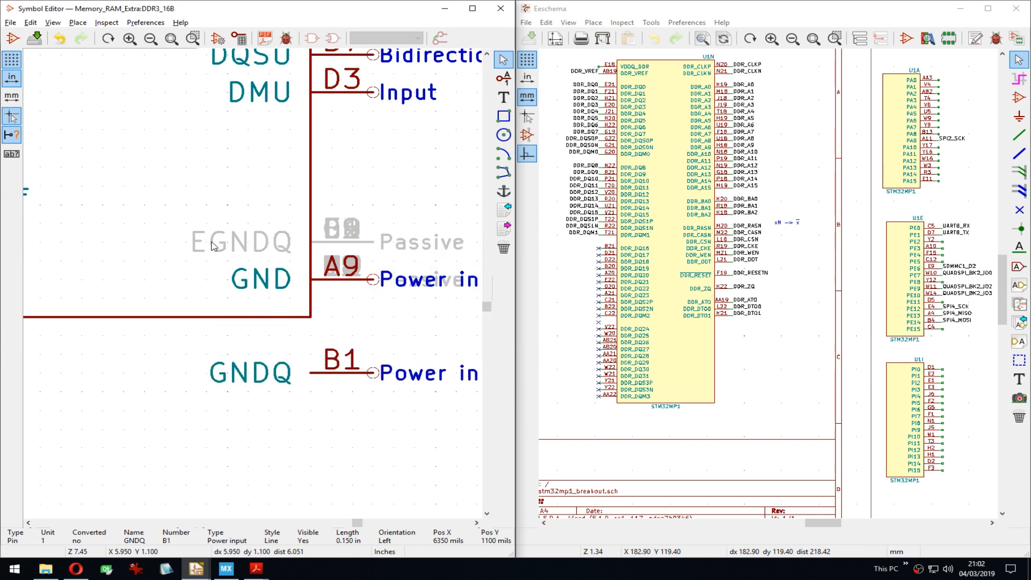
# Step: Move stacked pins D1, D8 and E8 up to the upper spot above EGNDQ
pyautogui.press('m')
pyautogui.click(424, 285)
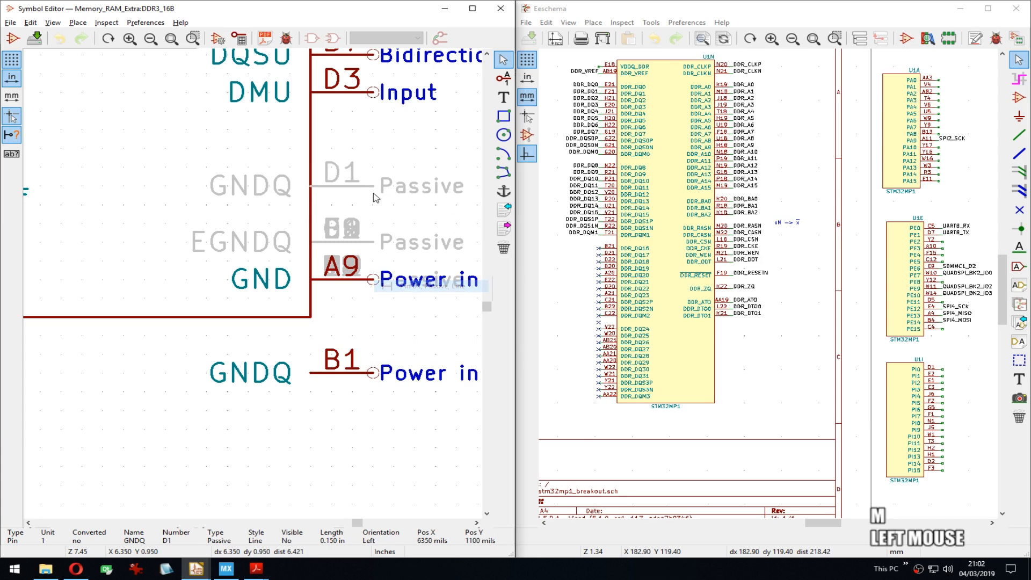
pyautogui.click(374, 186)
pyautogui.press('m')
pyautogui.click(424, 271)
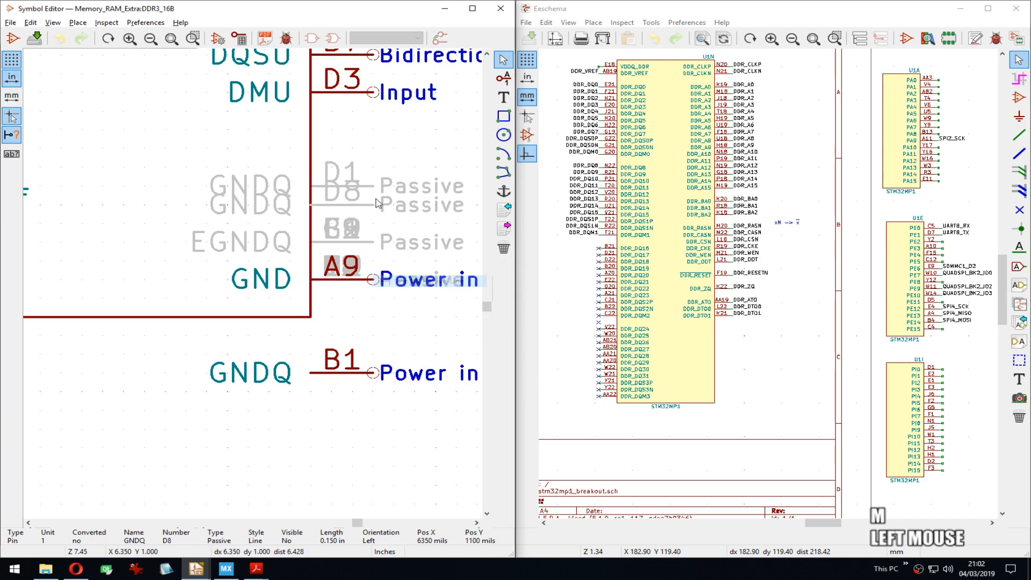
pyautogui.click(374, 187)
pyautogui.press('m')
pyautogui.click(424, 295)
pyautogui.click(373, 187)
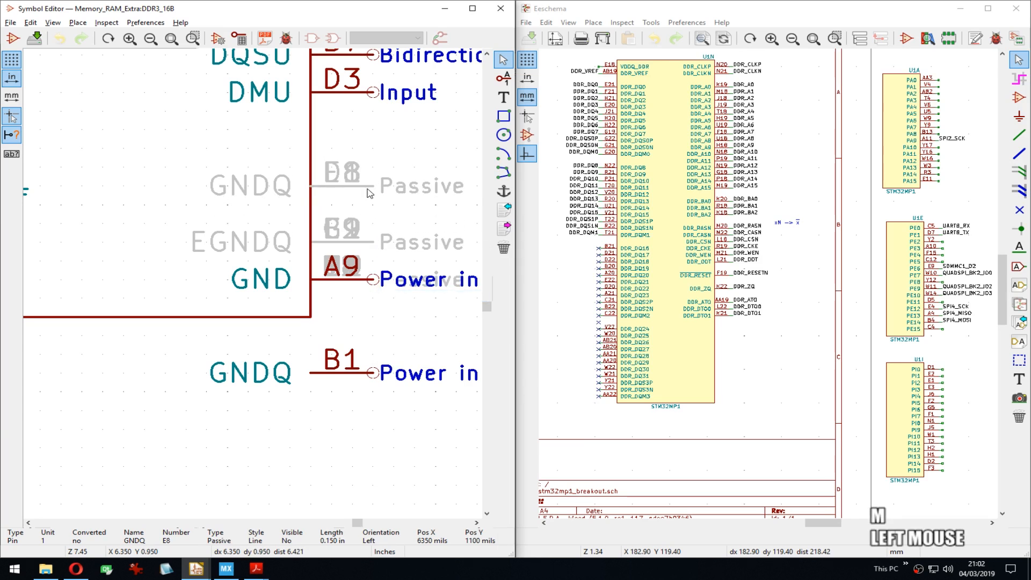
# Step: Move the remaining stacked pins G1, F9, E2 and B9 up as well
pyautogui.press('m')
pyautogui.click(424, 303)
pyautogui.click(374, 187)
pyautogui.press('m')
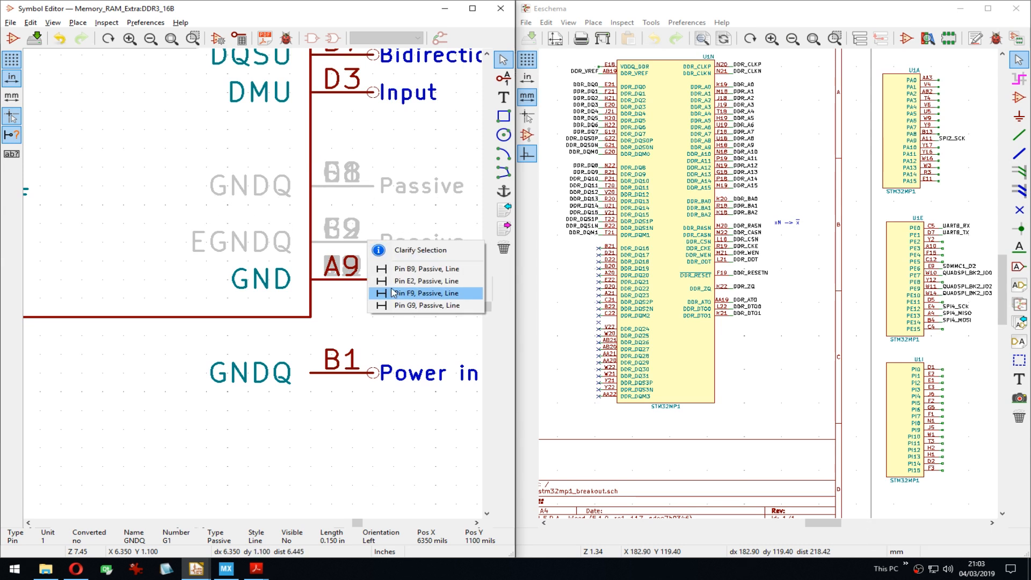
pyautogui.click(424, 293)
pyautogui.click(374, 187)
pyautogui.press('m')
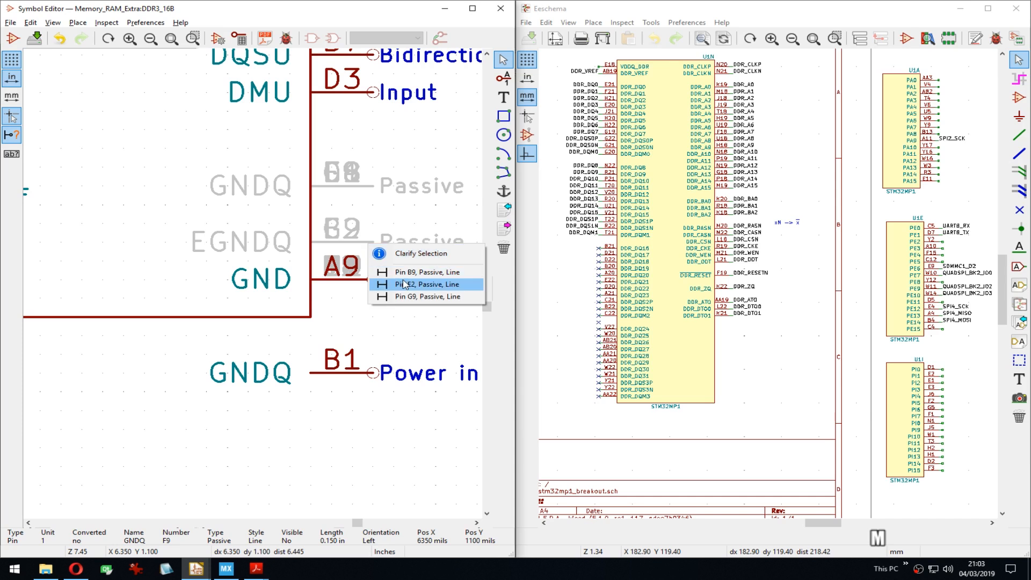
pyautogui.click(403, 284)
pyautogui.press('m')
pyautogui.click(416, 269)
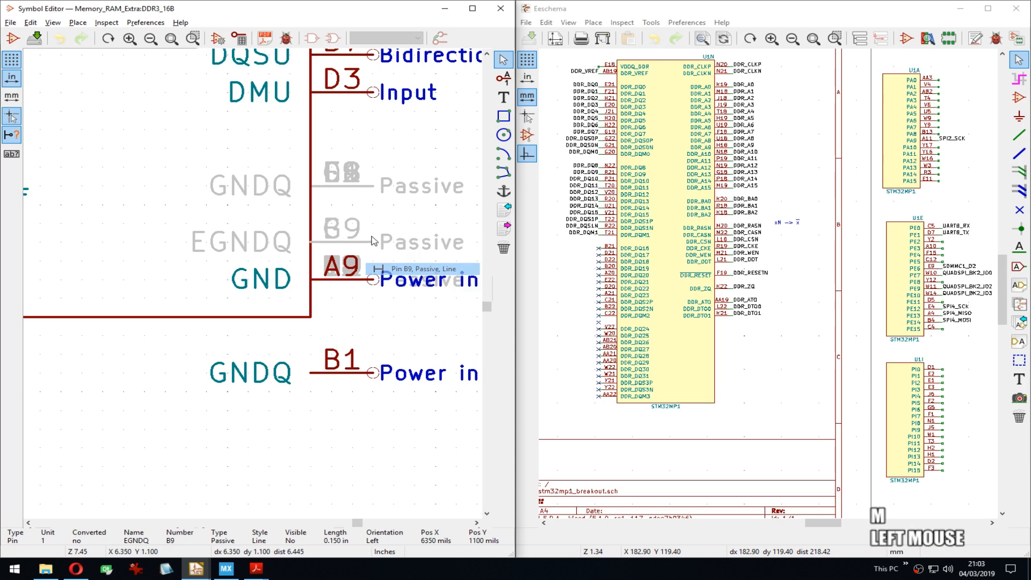
# Step: Rename pin B9 from EGNDQ to GNDQ
pyautogui.press('e')
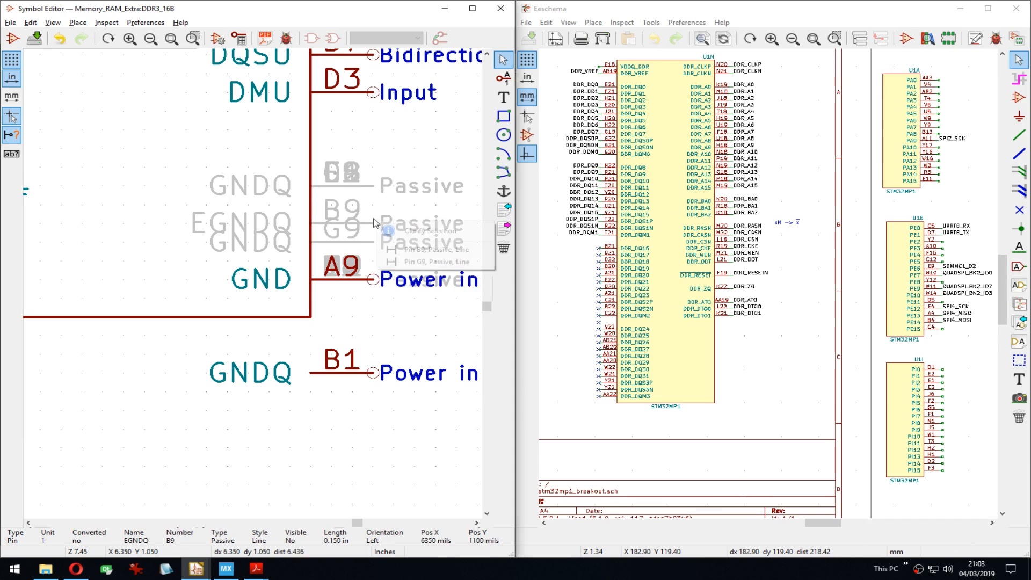
pyautogui.click(420, 249)
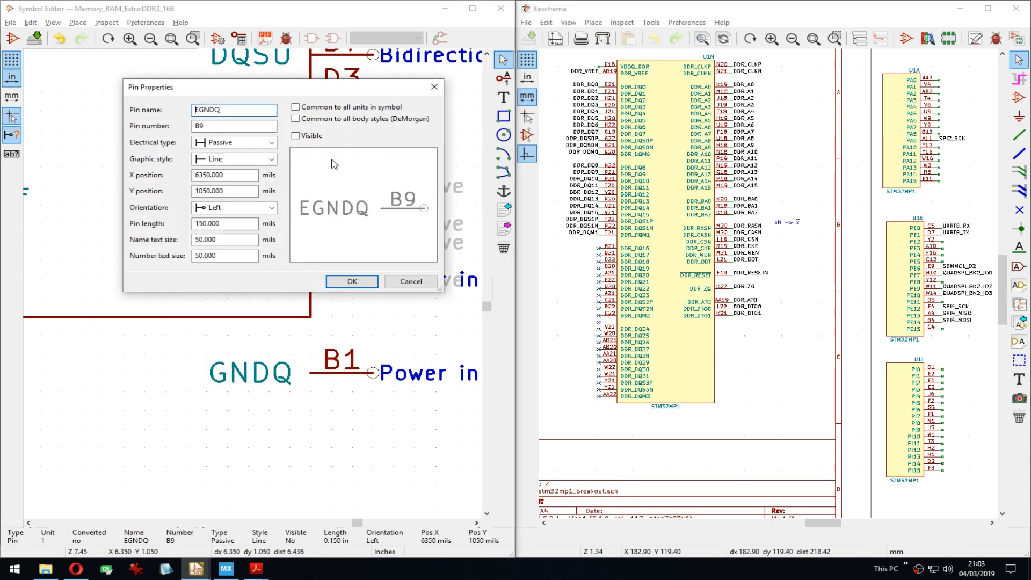
pyautogui.press('Delete')
pyautogui.press('Return')
# Step: Stack pins B9, G9 and B1 onto the GNDQ stack and recentre the DDR3 symbol
pyautogui.moveTo(355, 205); pyautogui.dragTo(393, 254)
pyautogui.click(374, 189)
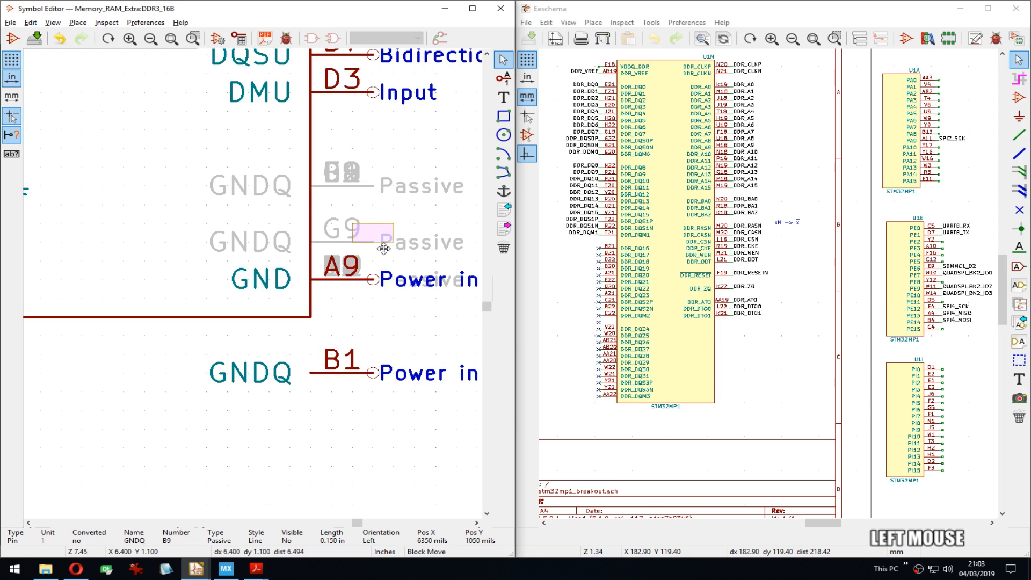
pyautogui.click(384, 191)
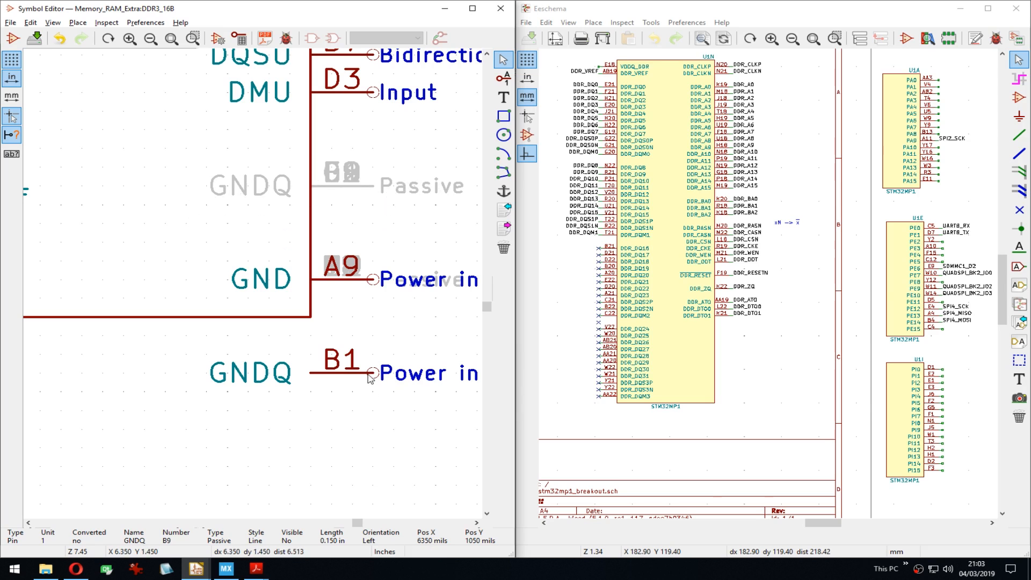
pyautogui.press('m')
pyautogui.click(374, 190)
pyautogui.moveTo(394, 155); pyautogui.dragTo(372, 220)
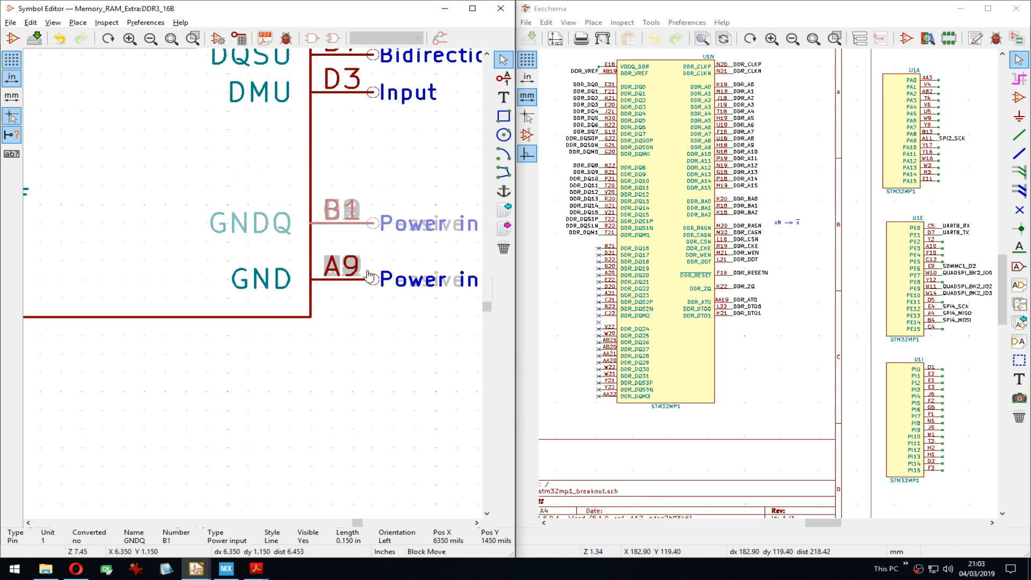
pyautogui.scroll(-5, 372, 252)
pyautogui.moveTo(165, 133); pyautogui.dragTo(217, 207, button='middle')
# Step: Fill the symbol body with the background colour and save
pyautogui.doubleClick(255, 130)
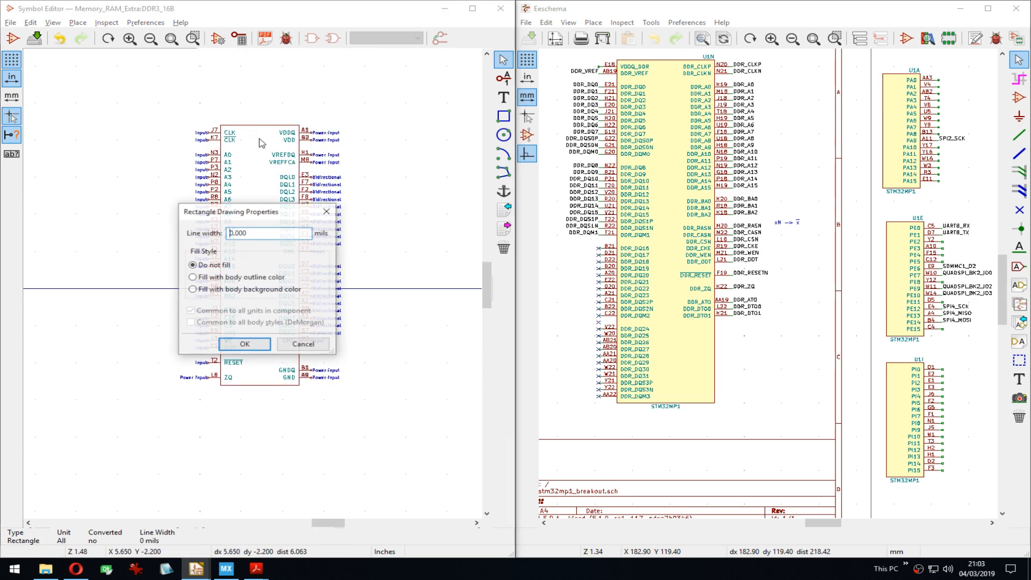
pyautogui.click(250, 290)
pyautogui.click(240, 341)
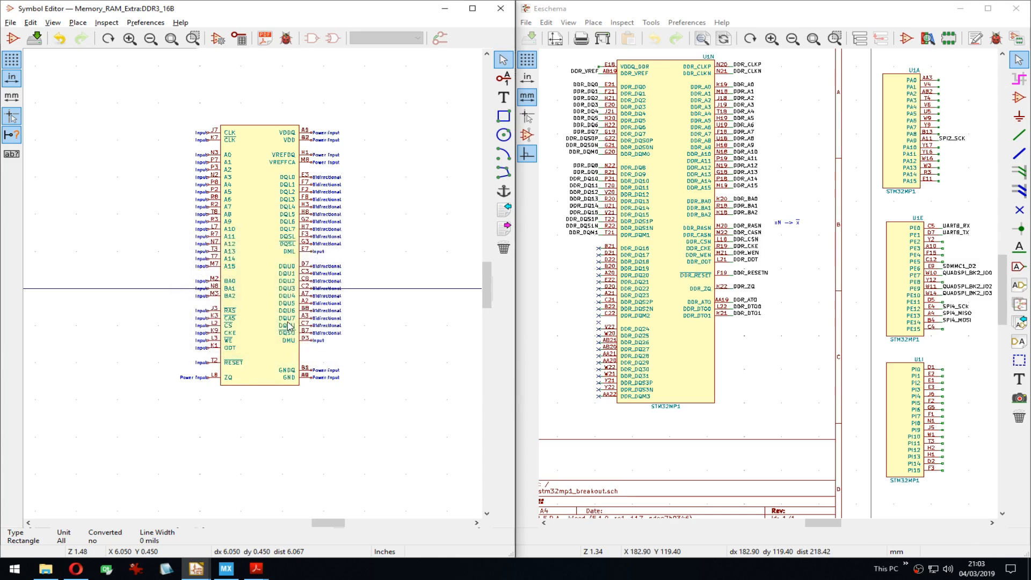
pyautogui.hotkey('ctrl', 's')
# Step: Reposition the DDR3_16B value label on the symbol
pyautogui.scroll(-5, 256, 288)
pyautogui.scroll(3, 255, 288)
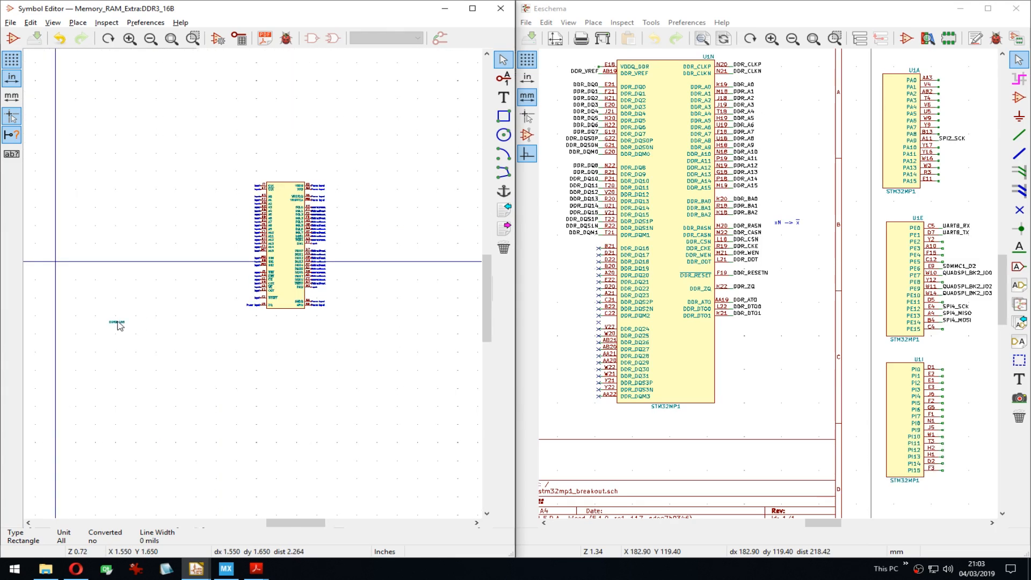
pyautogui.press('m')
pyautogui.scroll(5, 317, 291)
pyautogui.moveTo(134, 351); pyautogui.dragTo(458, 186, button='middle')
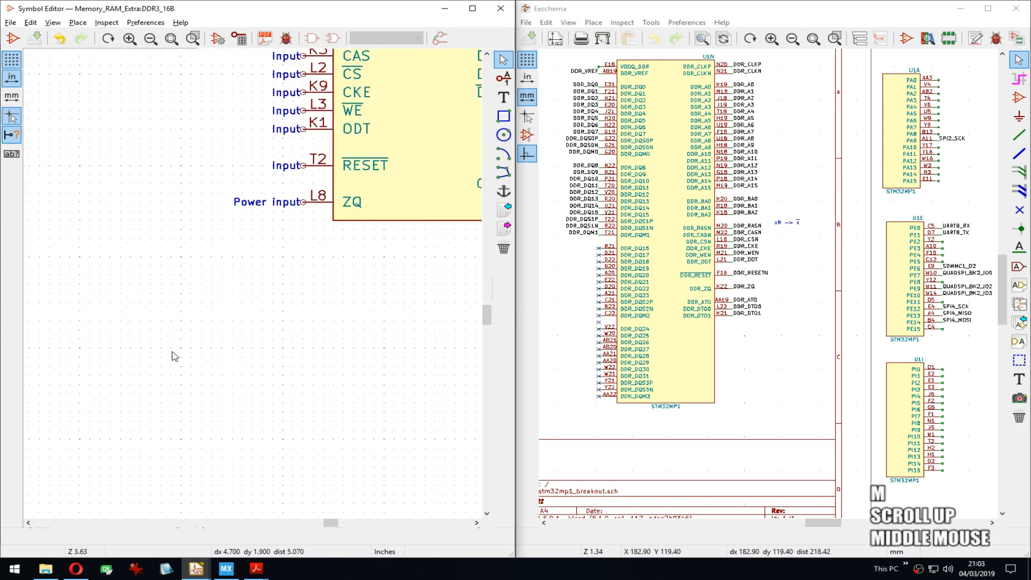
pyautogui.scroll(-1, 172, 356)
pyautogui.scroll(-2, 215, 280)
pyautogui.press('m')
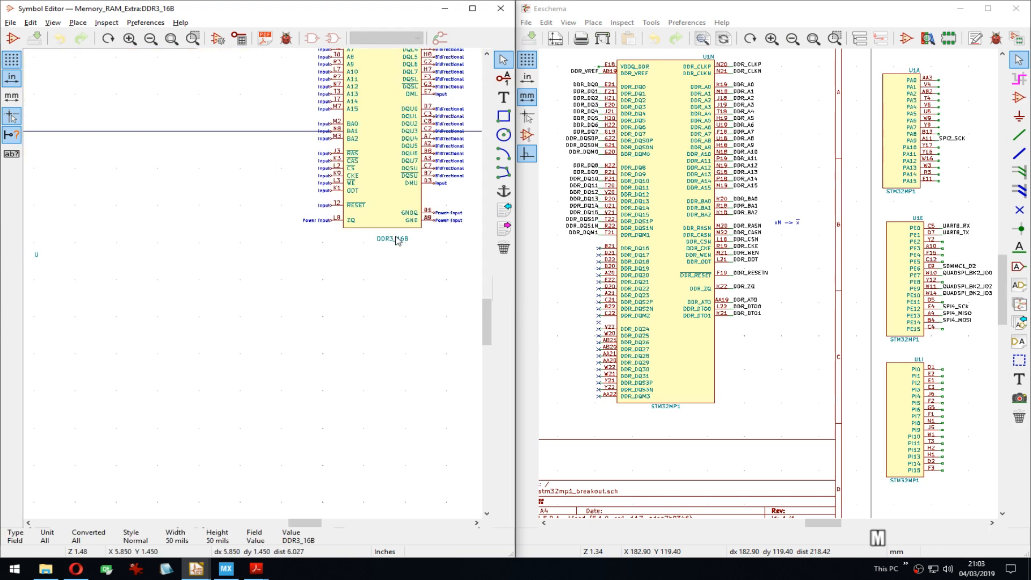
pyautogui.moveTo(380, 103); pyautogui.dragTo(377, 207, button='middle')
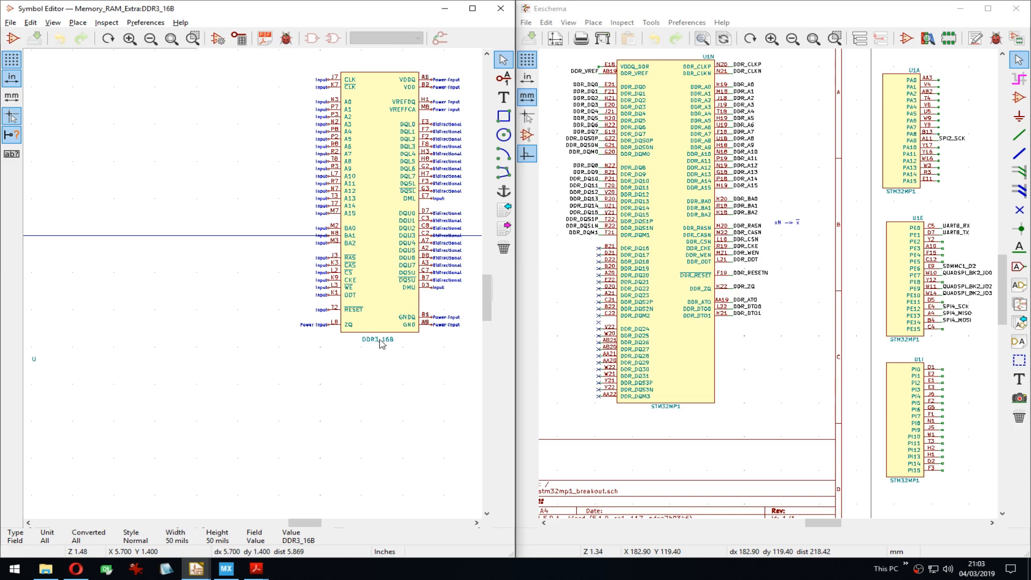
pyautogui.click(378, 337)
# Step: Move the U reference to sit above the symbol body
pyautogui.moveTo(213, 329); pyautogui.dragTo(281, 329, button='middle')
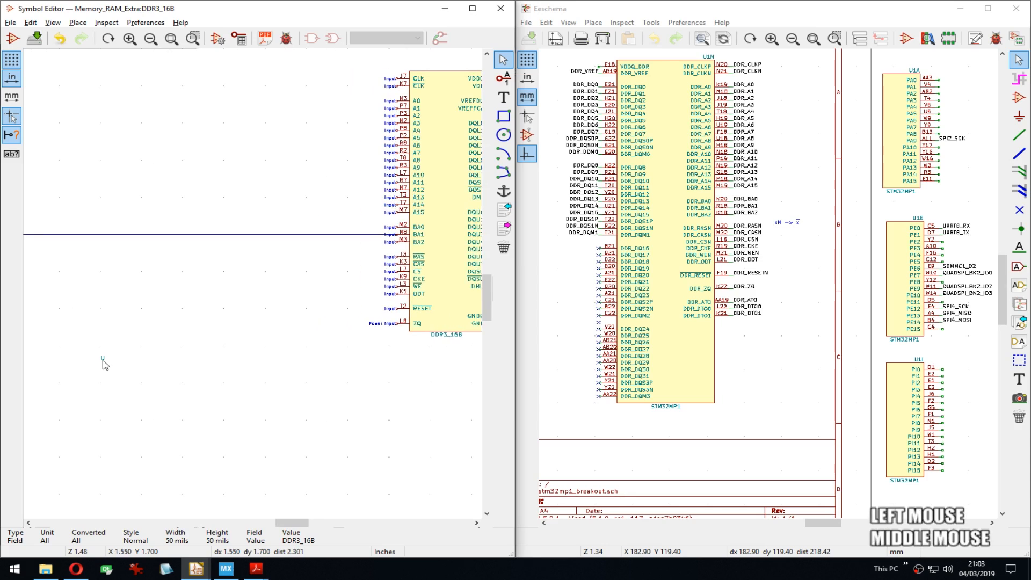
pyautogui.press('m')
pyautogui.moveTo(374, 232); pyautogui.dragTo(237, 335, button='middle')
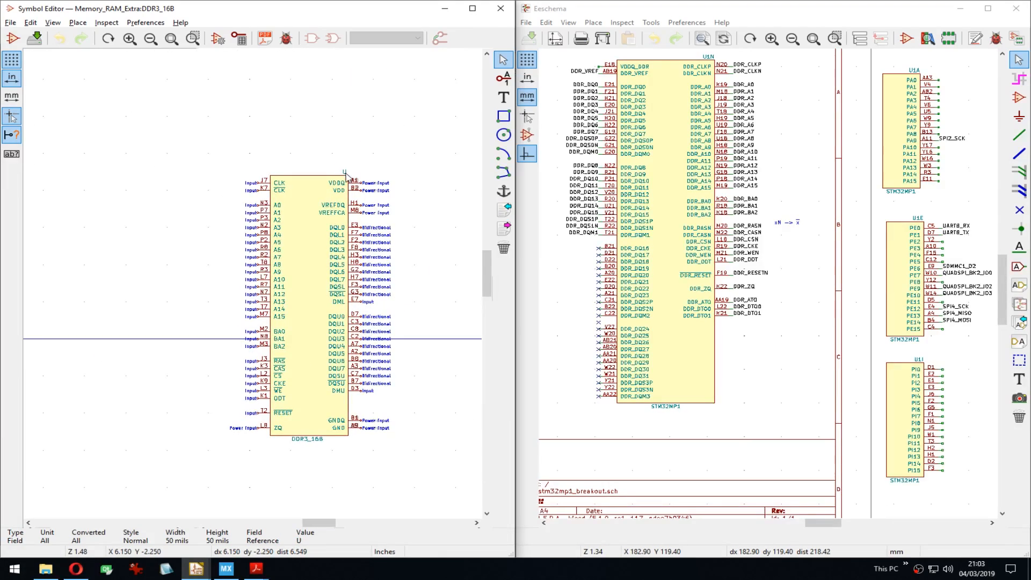
pyautogui.click(341, 173)
pyautogui.scroll(-5, 238, 257)
# Step: Box-select and move the whole symbol, save the library, and pick it up again
pyautogui.moveTo(214, 215); pyautogui.dragTo(271, 335)
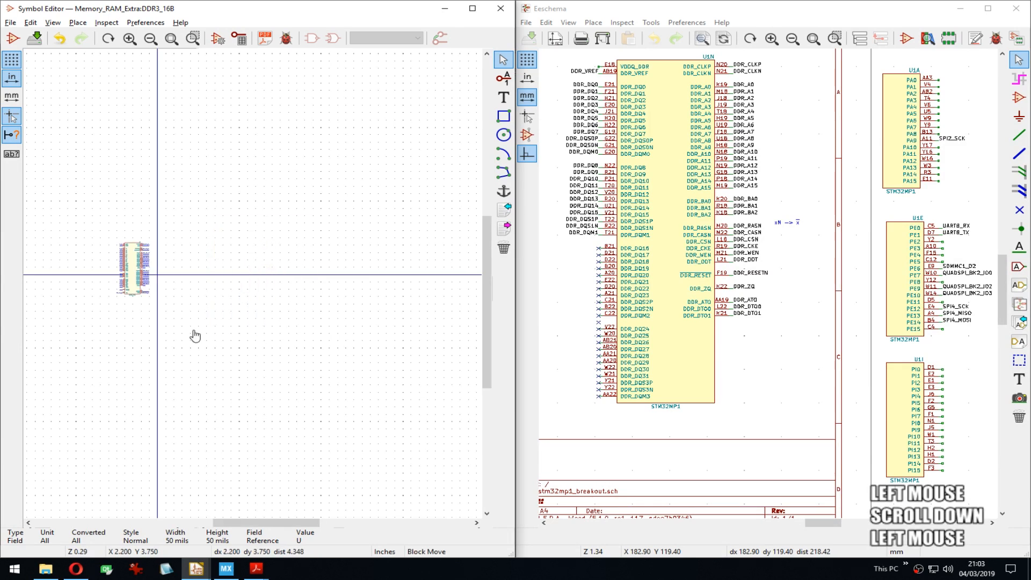
pyautogui.scroll(6, 244, 288)
pyautogui.moveTo(245, 288); pyautogui.dragTo(456, 453, button='middle')
pyautogui.click(426, 431)
pyautogui.moveTo(264, 168); pyautogui.dragTo(361, 260, button='middle')
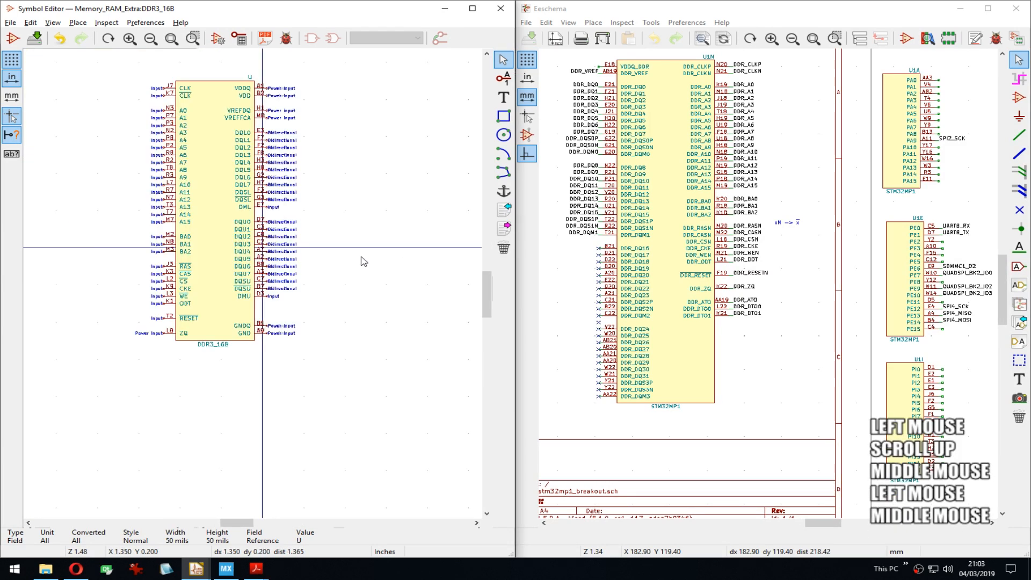
pyautogui.hotkey('ctrl', 's')
pyautogui.moveTo(127, 82); pyautogui.dragTo(343, 375)
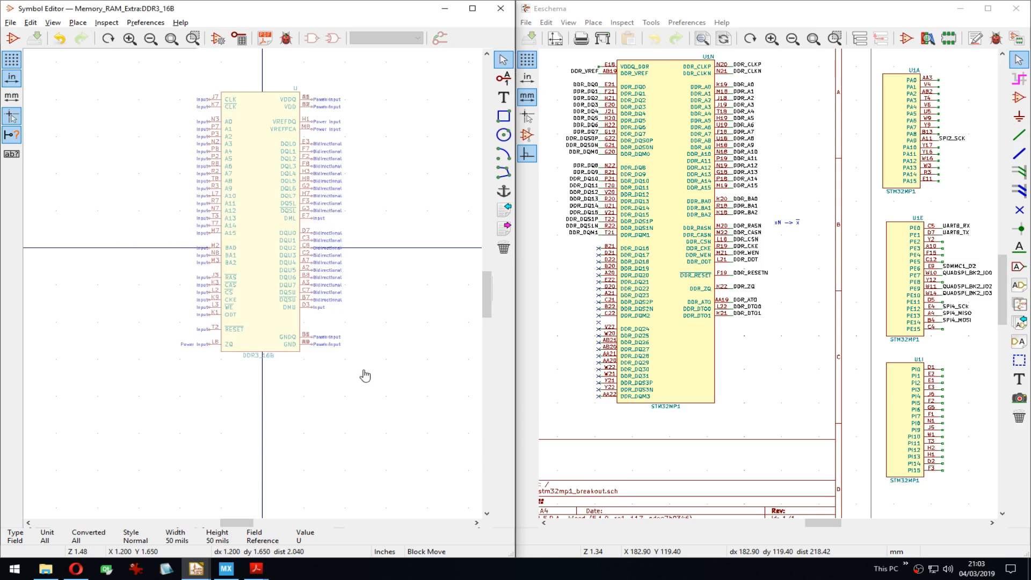
# Step: Drop the DDR3_16B symbol centred on the origin, check the GND/GNDQ pins, and save
pyautogui.click(366, 407)
pyautogui.scroll(6, 291, 397)
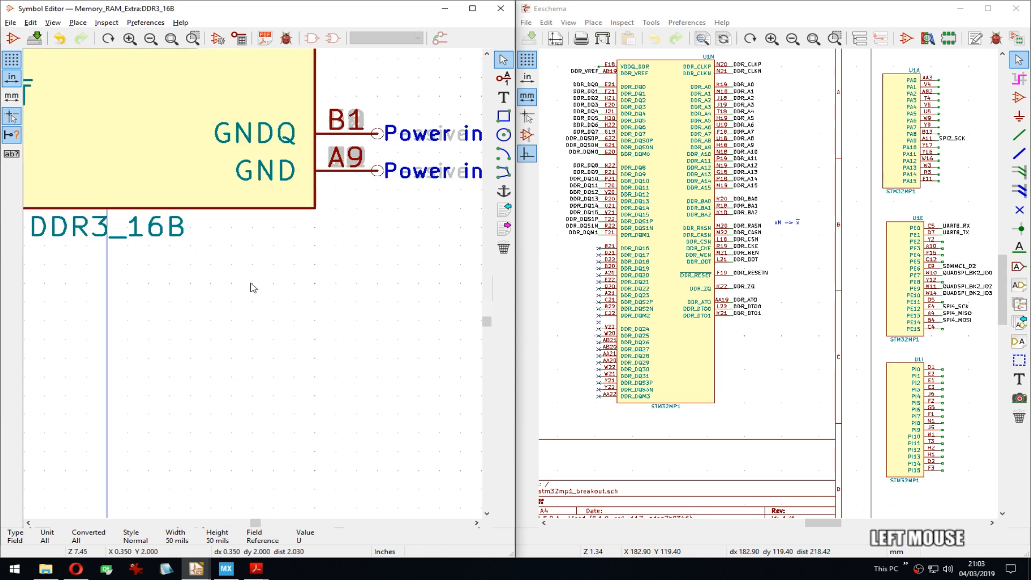
pyautogui.moveTo(118, 230); pyautogui.dragTo(333, 265, button='middle')
pyautogui.scroll(-5, 257, 252)
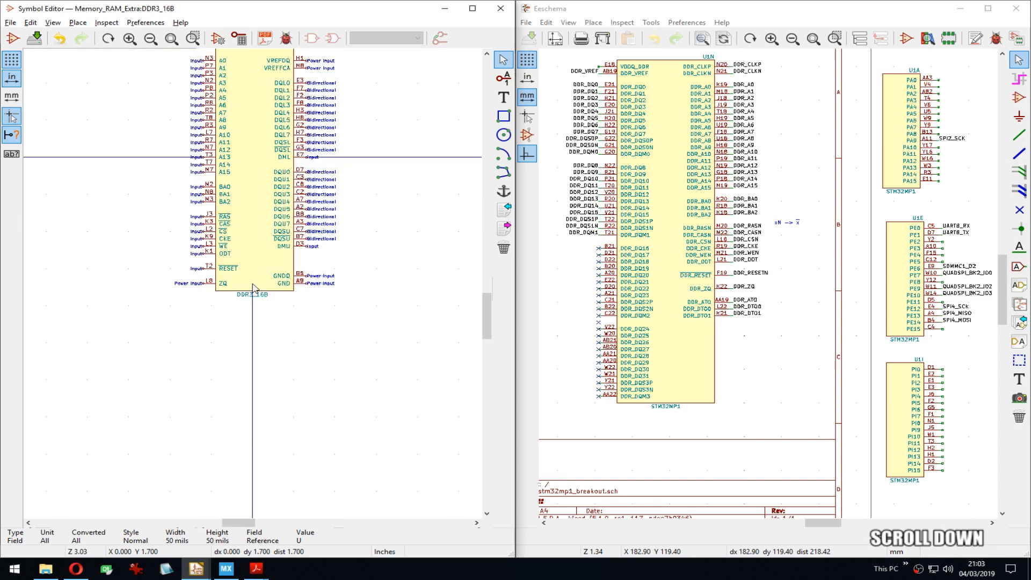
pyautogui.moveTo(261, 285); pyautogui.dragTo(263, 192, button='middle')
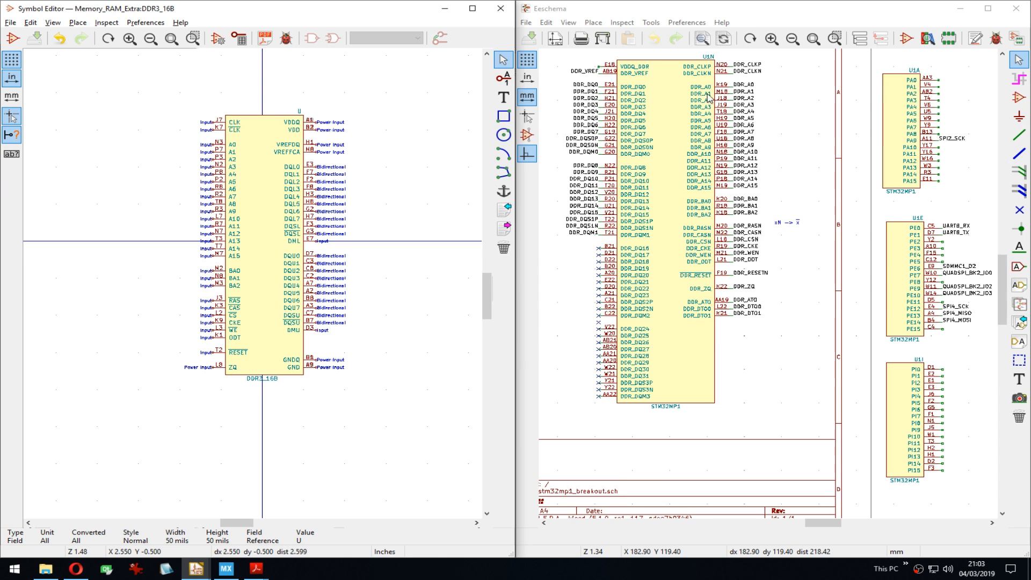
pyautogui.moveTo(706, 100); pyautogui.dragTo(711, 143, button='middle')
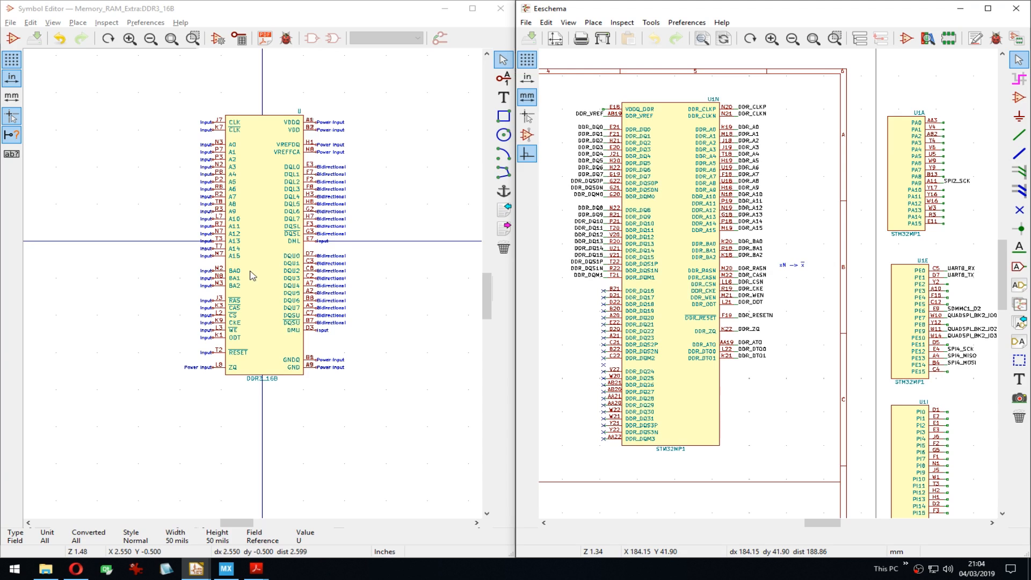
pyautogui.moveTo(252, 275); pyautogui.dragTo(270, 276, button='middle')
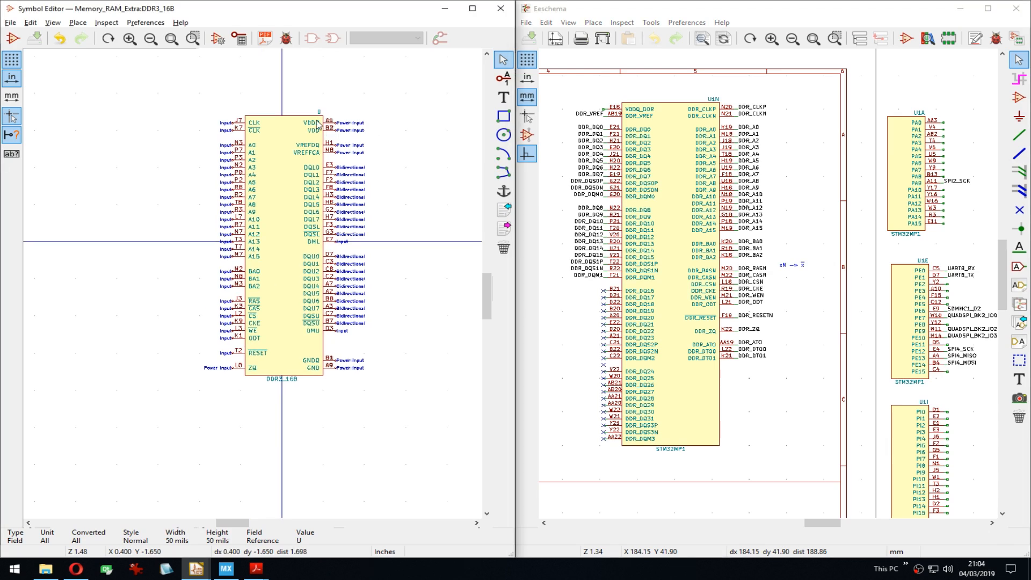
pyautogui.moveTo(605, 318); pyautogui.dragTo(646, 261, button='middle')
pyautogui.moveTo(231, 193); pyautogui.dragTo(190, 179, button='middle')
pyautogui.hotkey('ctrl', 's')
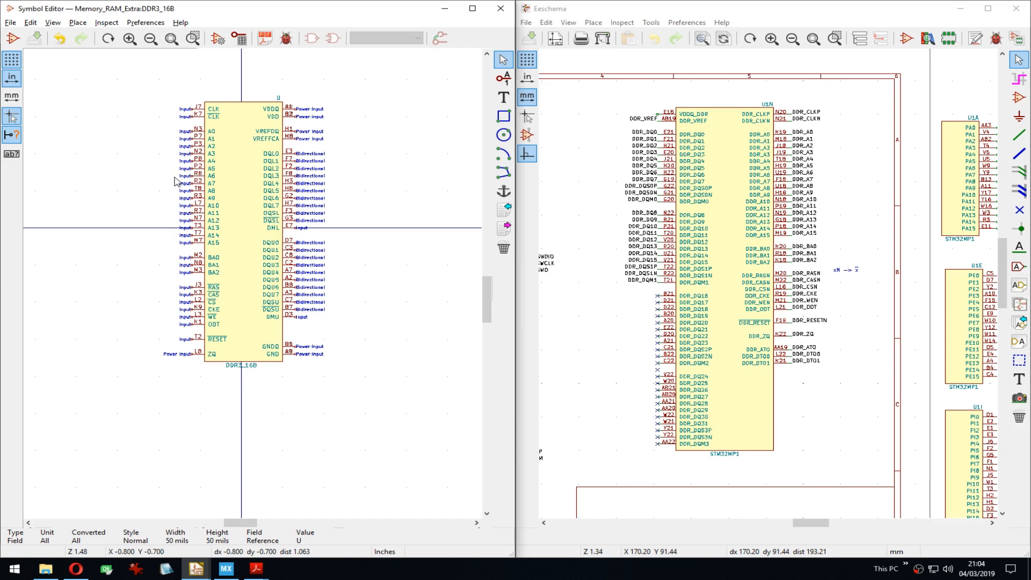
pyautogui.hotkey('ctrl', 's')
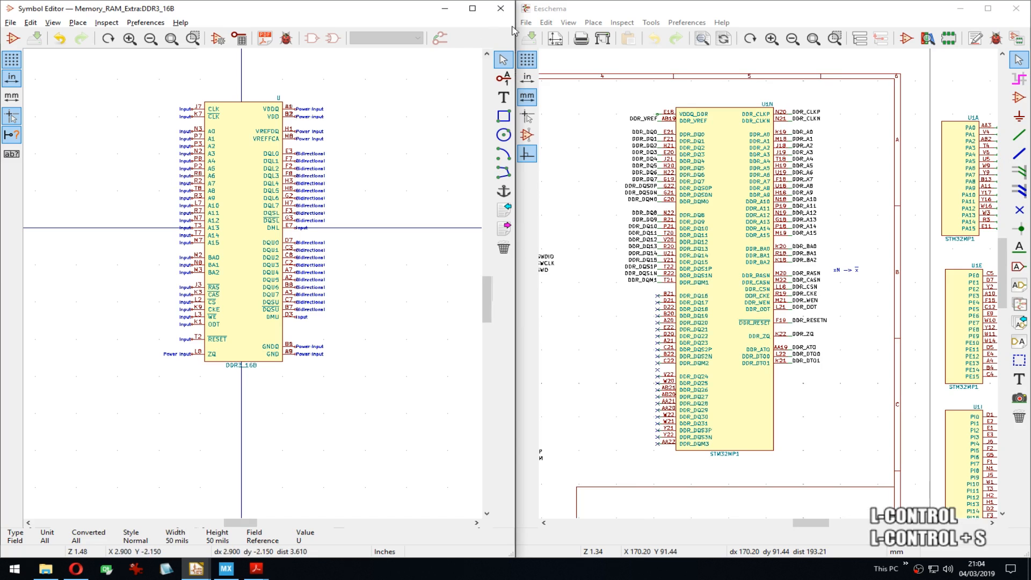
# Step: Maximize the Eeschema window and bring the empty area above the sheet into view
pyautogui.doubleClick(663, 11)
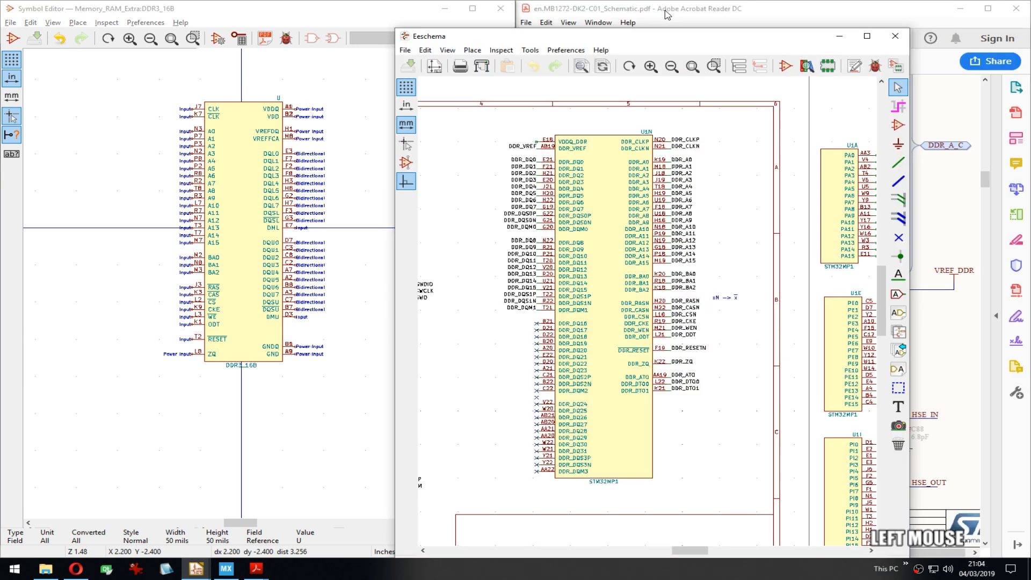
pyautogui.doubleClick(491, 38)
pyautogui.scroll(-3, 521, 285)
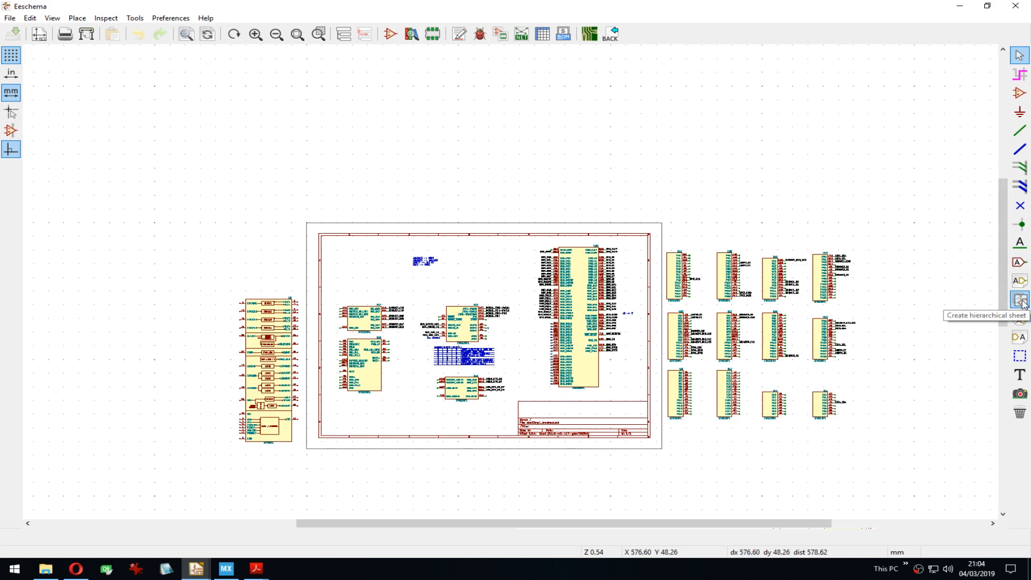
pyautogui.scroll(3, 513, 286)
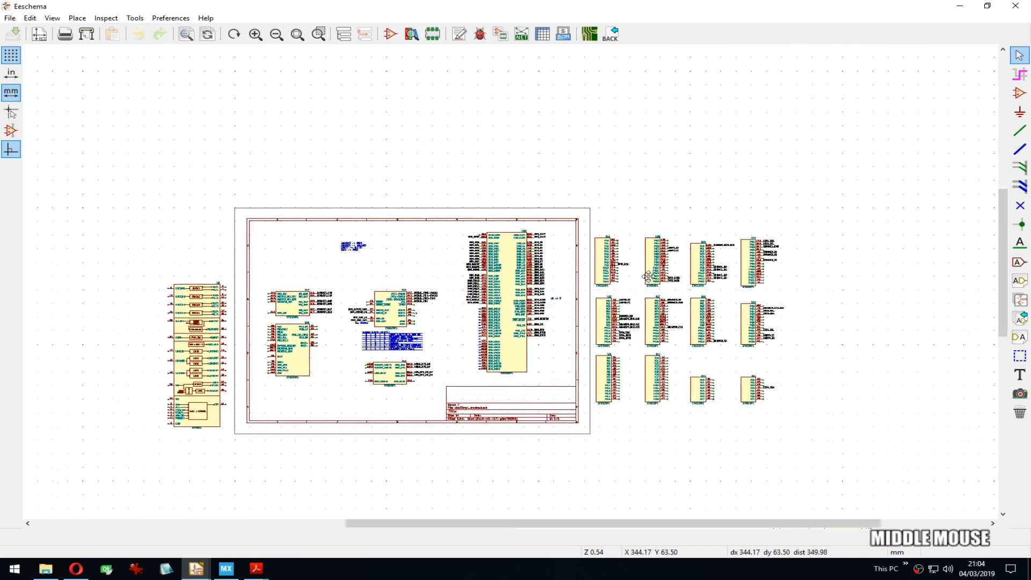
pyautogui.moveTo(513, 284); pyautogui.dragTo(504, 215, button='middle')
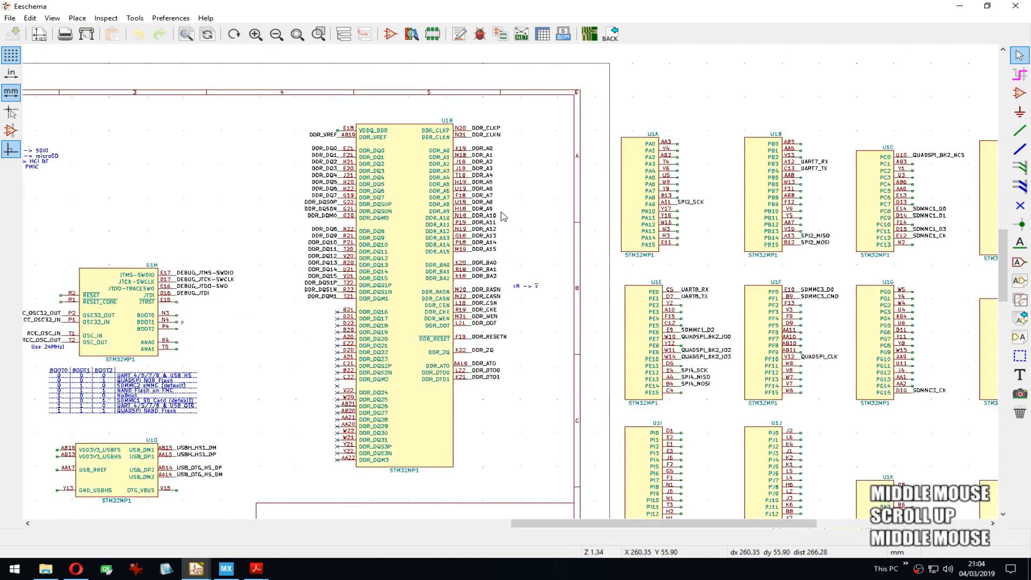
pyautogui.moveTo(456, 123)
pyautogui.mouseDown(button='middle')
pyautogui.moveTo(538, 258)
pyautogui.moveTo(548, 319)
pyautogui.mouseUp(button='middle')
# Step: Add the DDR3_16B symbol, found by filtering for 'ddr3', above the schematic sheet
pyautogui.press('a')
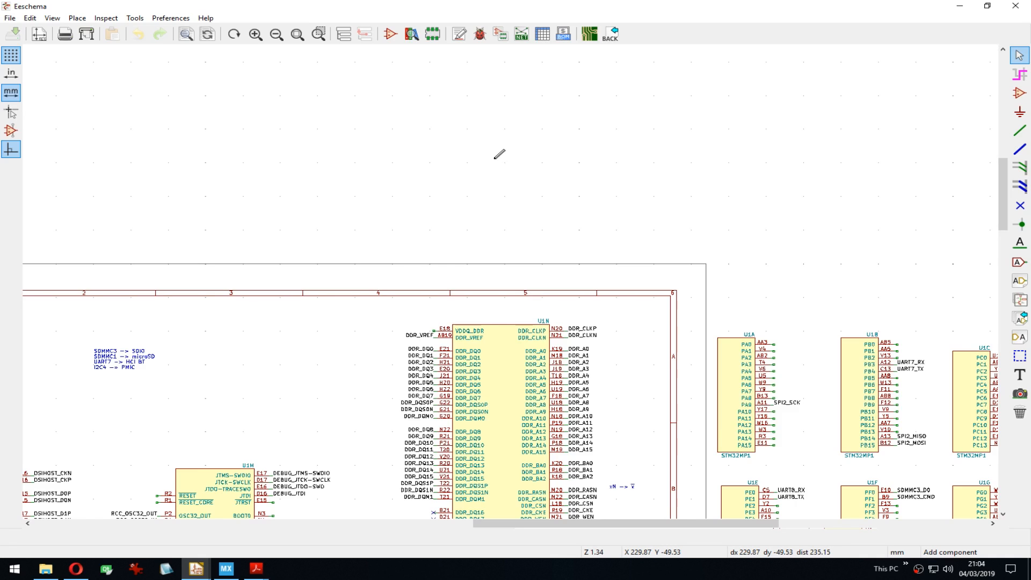
pyautogui.click(466, 167)
pyautogui.write('ddr3')
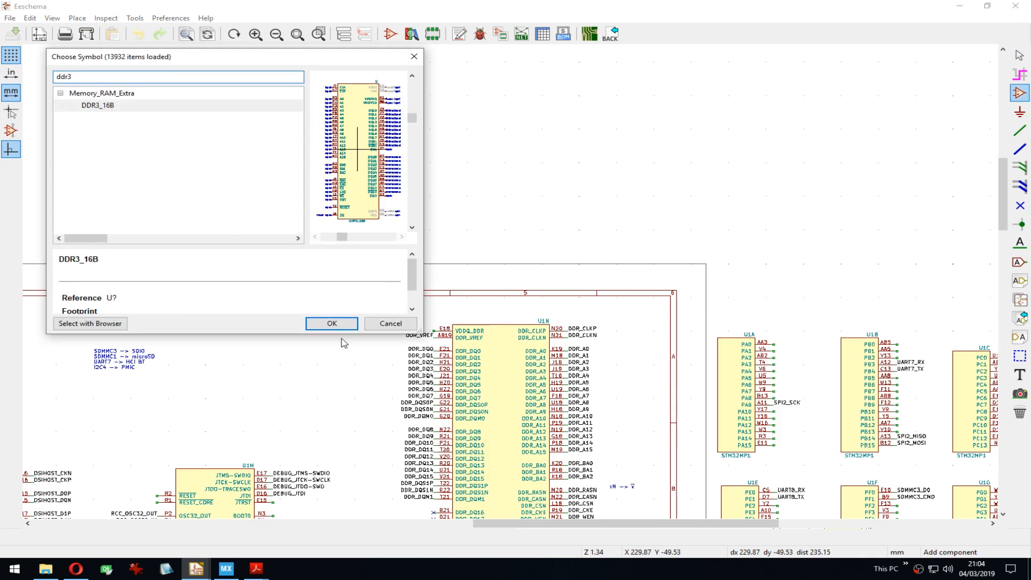
pyautogui.click(331, 323)
pyautogui.moveTo(550, 118); pyautogui.dragTo(519, 212, button='middle')
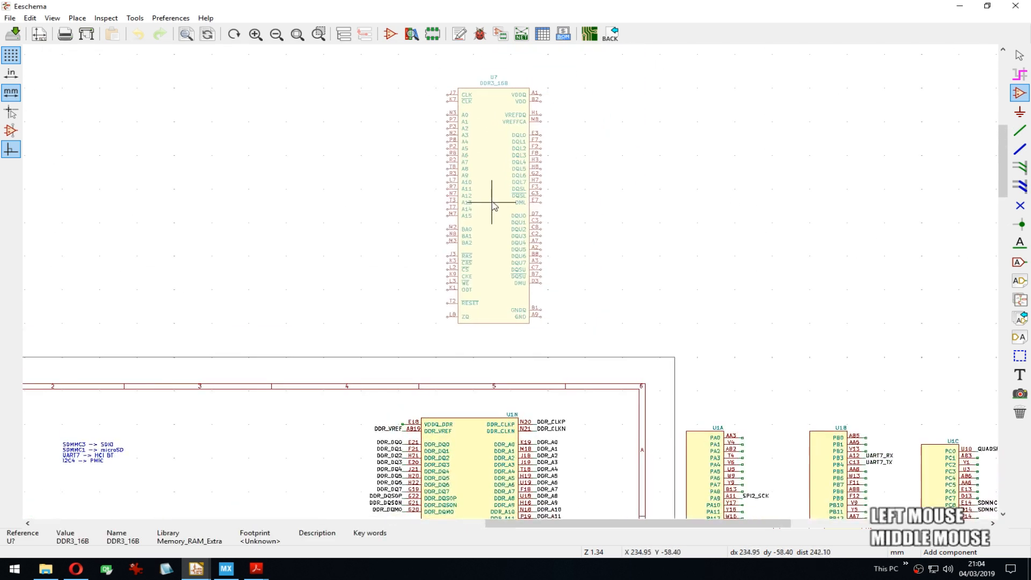
pyautogui.click(482, 203)
pyautogui.press('Escape')
pyautogui.hotkey('ctrl', 'r')
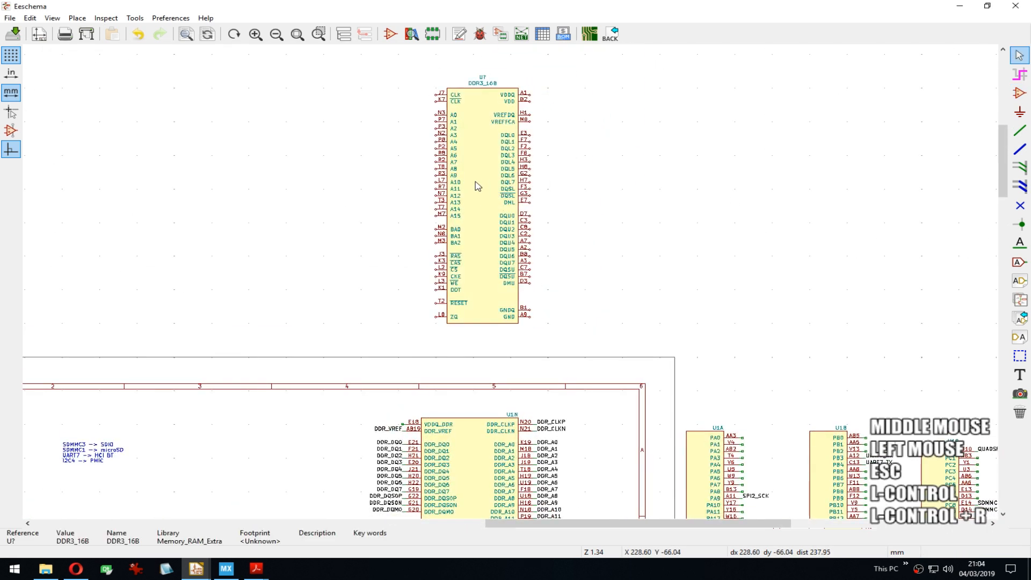
# Step: Open the footprint browser for DDR3_16B and preview Package_BGA's FBGA-78_7.5x11mm_Layout2x3x13_P0.8mm
pyautogui.press('e')
pyautogui.click(505, 202)
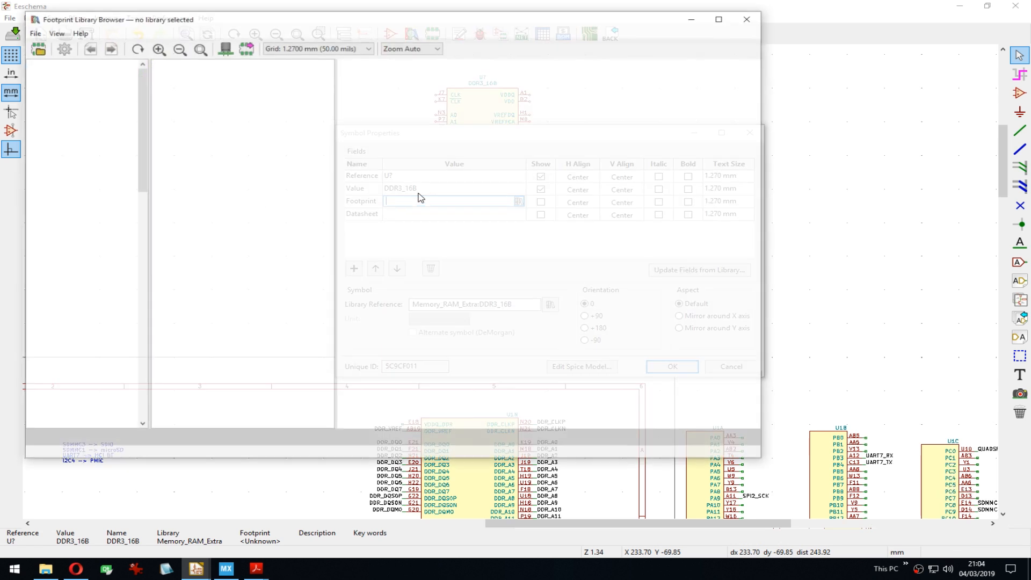
pyautogui.moveTo(140, 120); pyautogui.dragTo(138, 259)
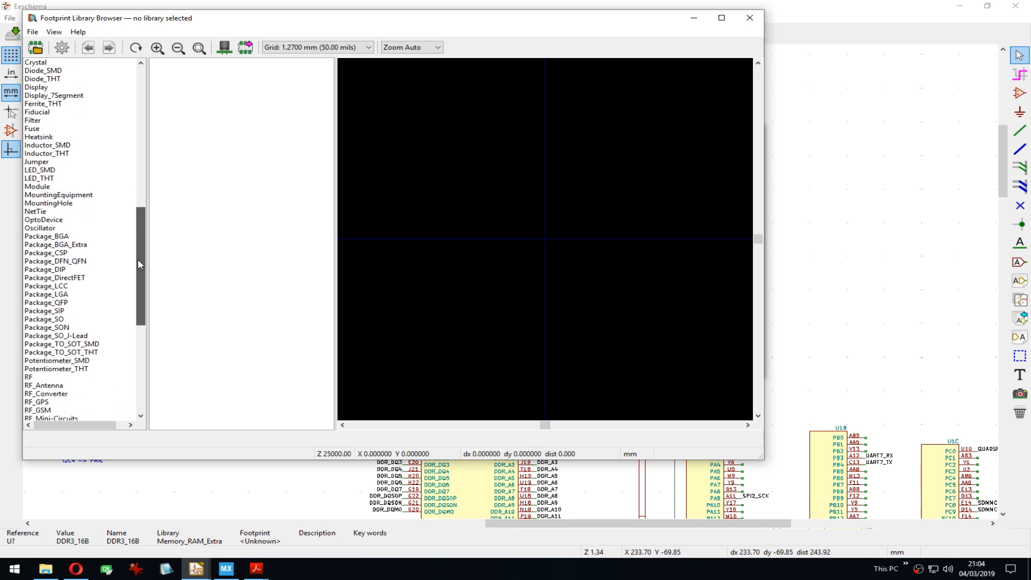
pyautogui.click(78, 246)
pyautogui.click(54, 236)
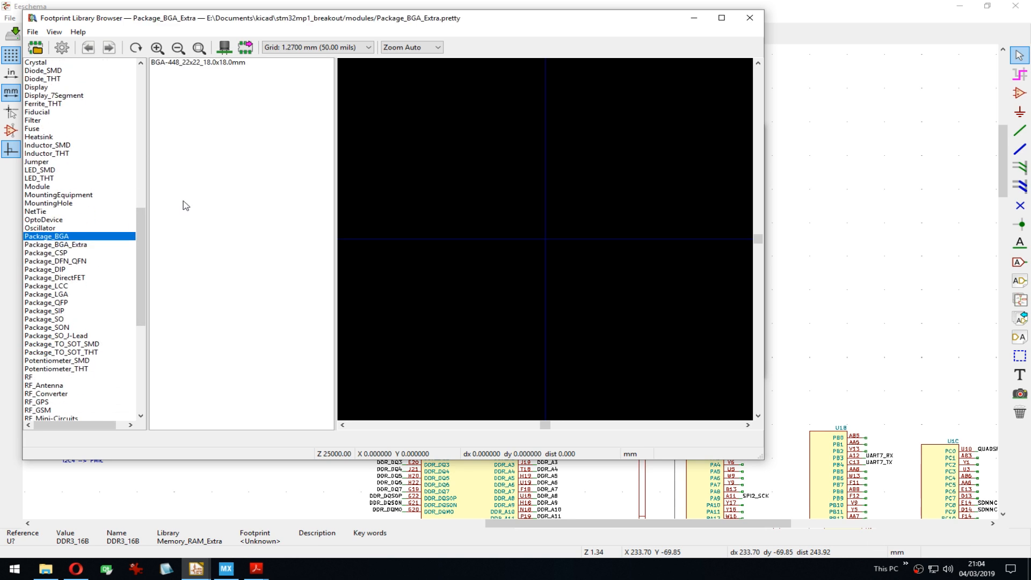
pyautogui.moveTo(329, 95); pyautogui.dragTo(321, 204)
pyautogui.scroll(3, 320, 204)
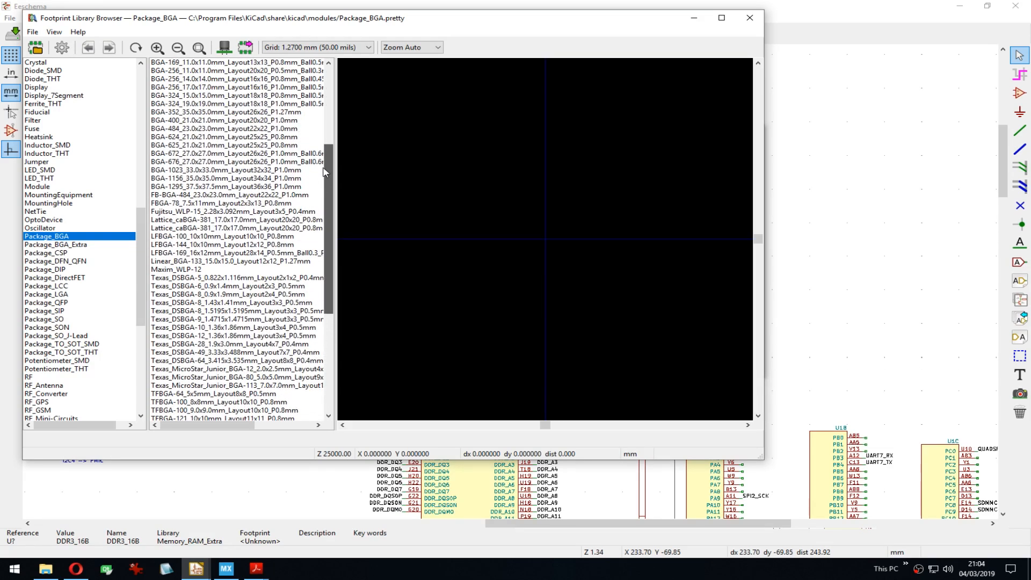
pyautogui.click(202, 204)
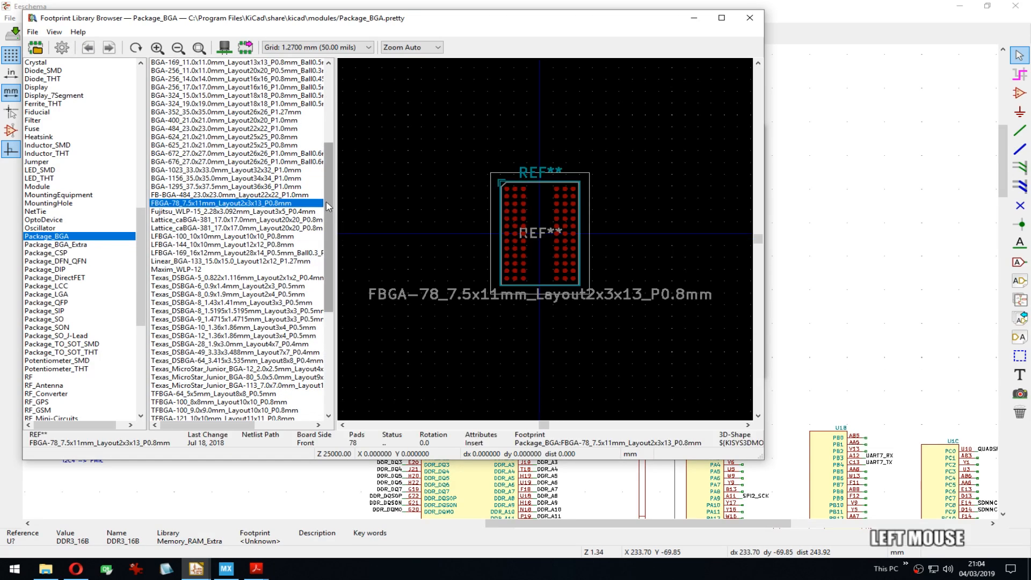
# Step: Compare BGA-81 and FBGA-78, then preview BGA-90_8.0x13.0mm_Layout2x3x15_P0.8mm zoomed on its pads
pyautogui.moveTo(329, 207); pyautogui.dragTo(322, 367)
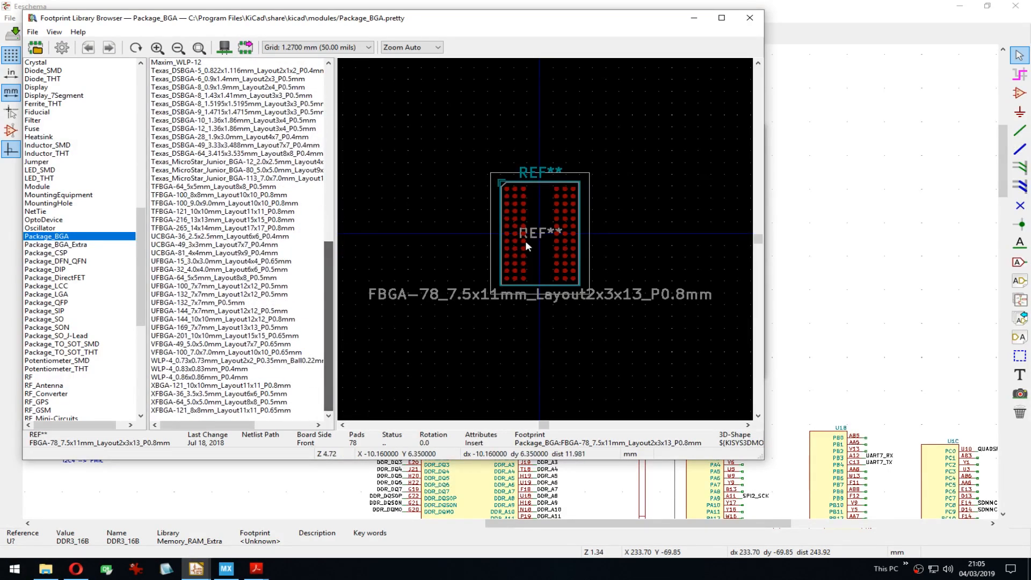
pyautogui.scroll(6, 545, 238)
pyautogui.scroll(-4, 562, 188)
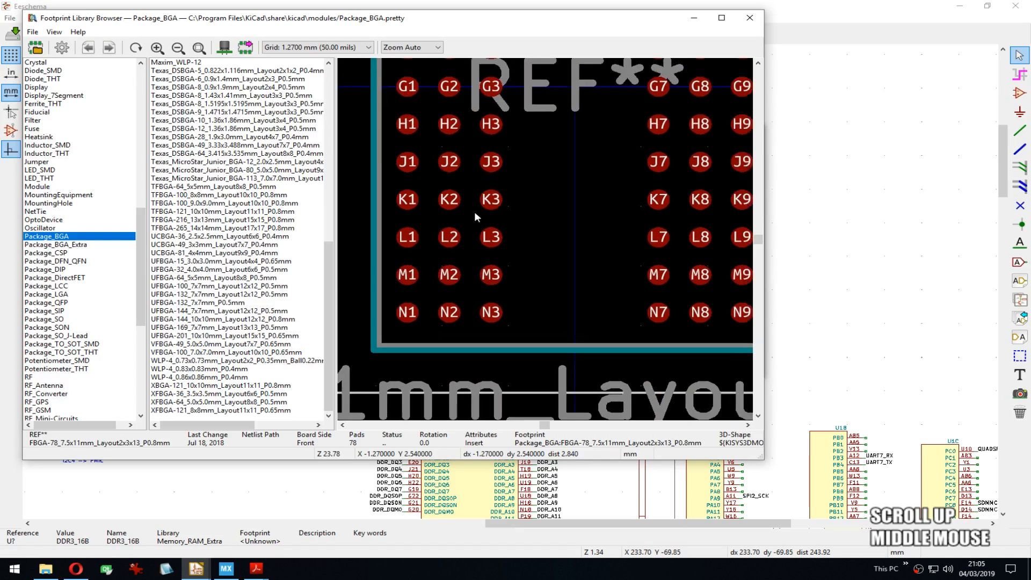
pyautogui.moveTo(536, 195)
pyautogui.mouseDown(button='middle')
pyautogui.moveTo(556, 216)
pyautogui.moveTo(526, 208)
pyautogui.mouseUp(button='middle')
pyautogui.moveTo(329, 332); pyautogui.dragTo(359, 130)
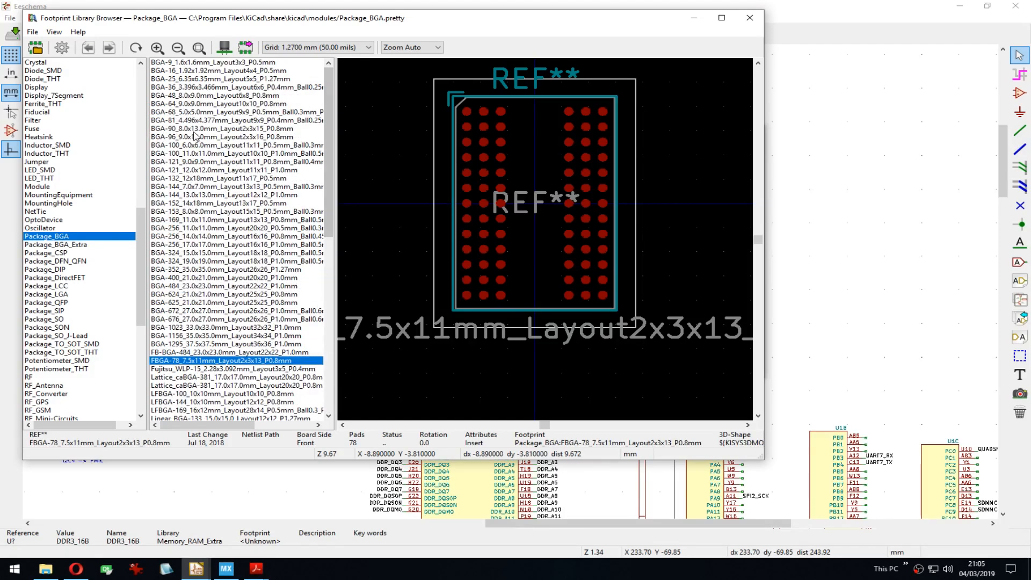
pyautogui.click(193, 120)
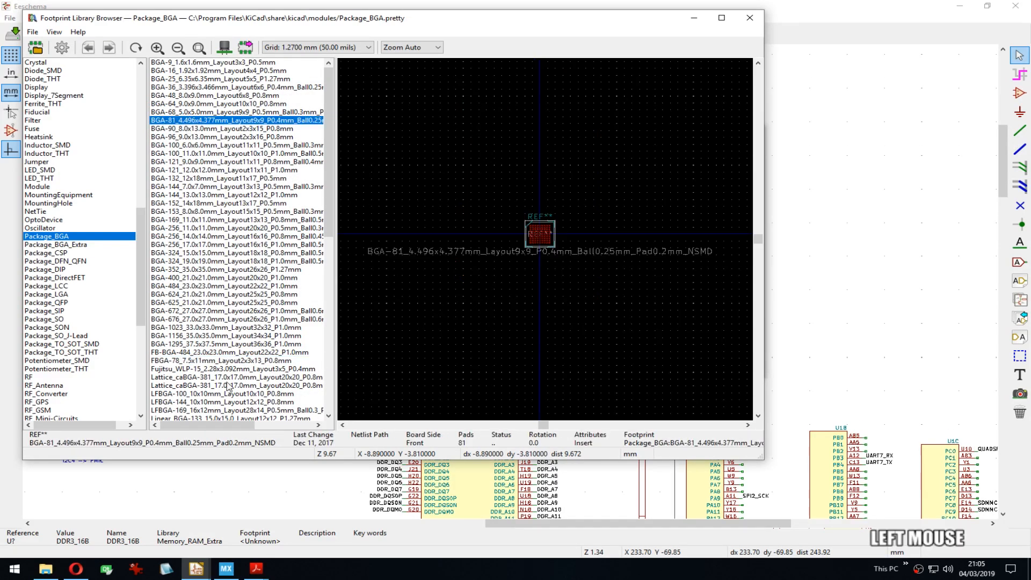
pyautogui.click(186, 360)
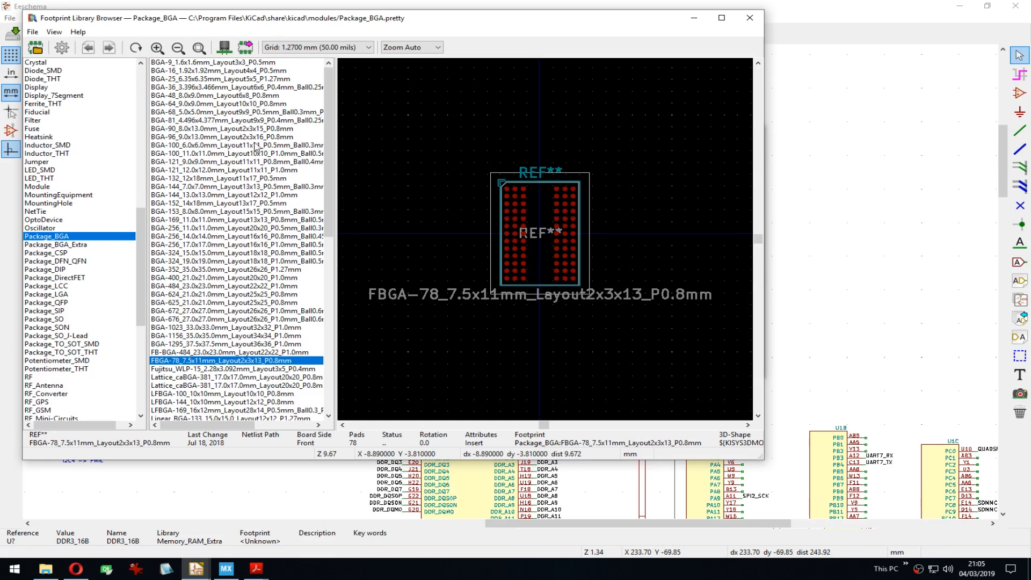
pyautogui.click(210, 129)
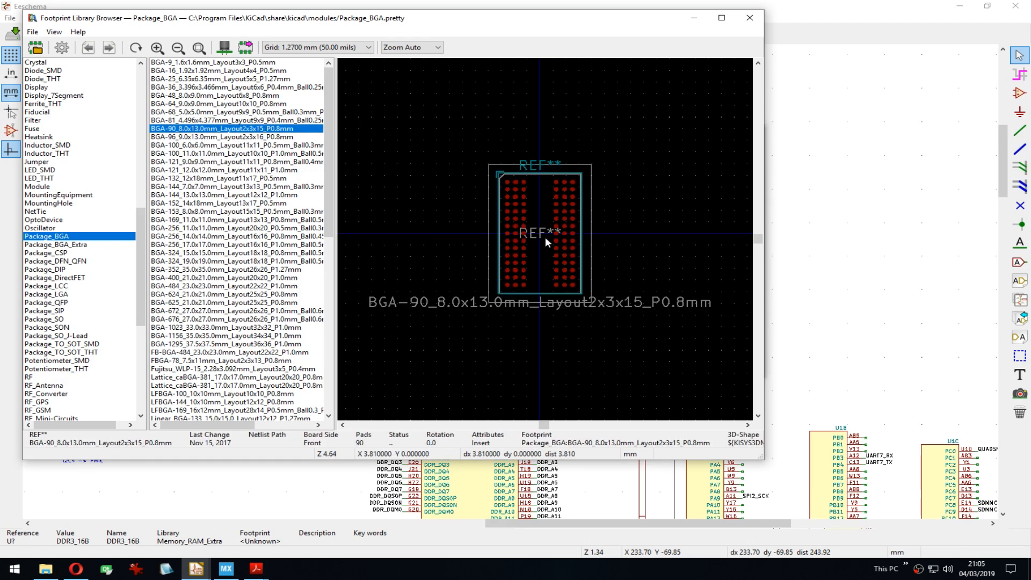
pyautogui.scroll(-6, 546, 241)
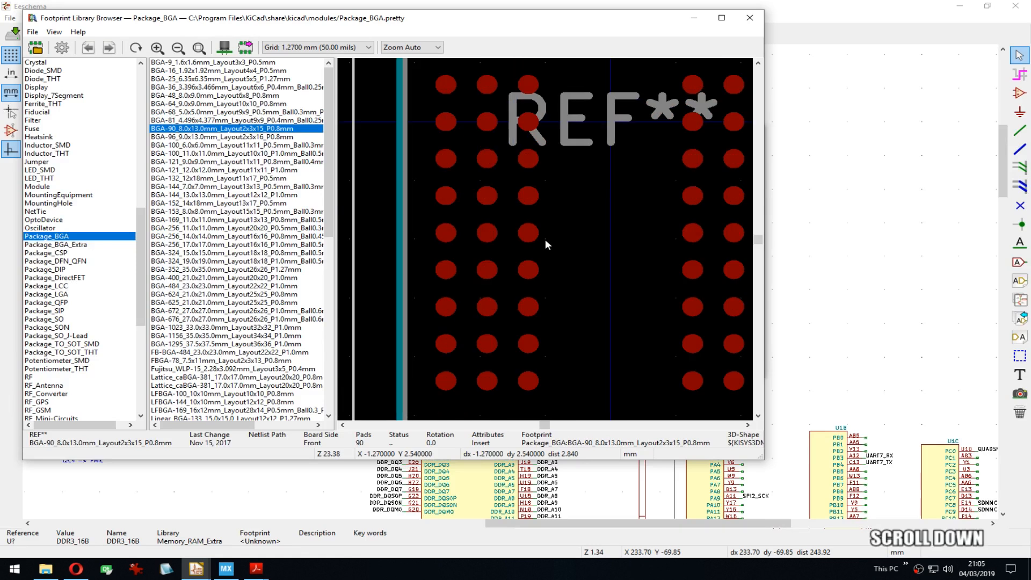
pyautogui.scroll(5, 545, 239)
pyautogui.moveTo(562, 248); pyautogui.dragTo(440, 208, button='middle')
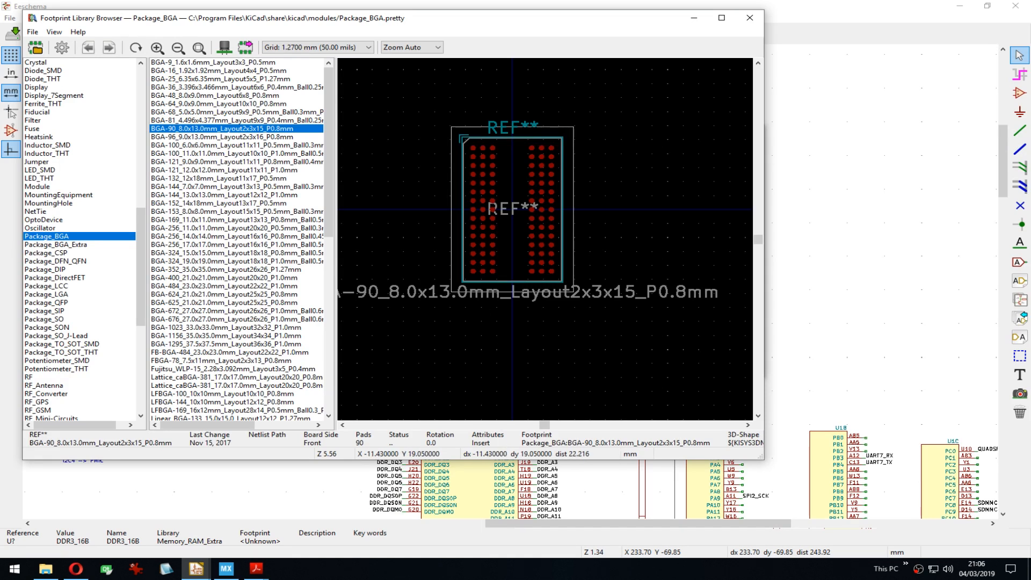
pyautogui.click(256, 568)
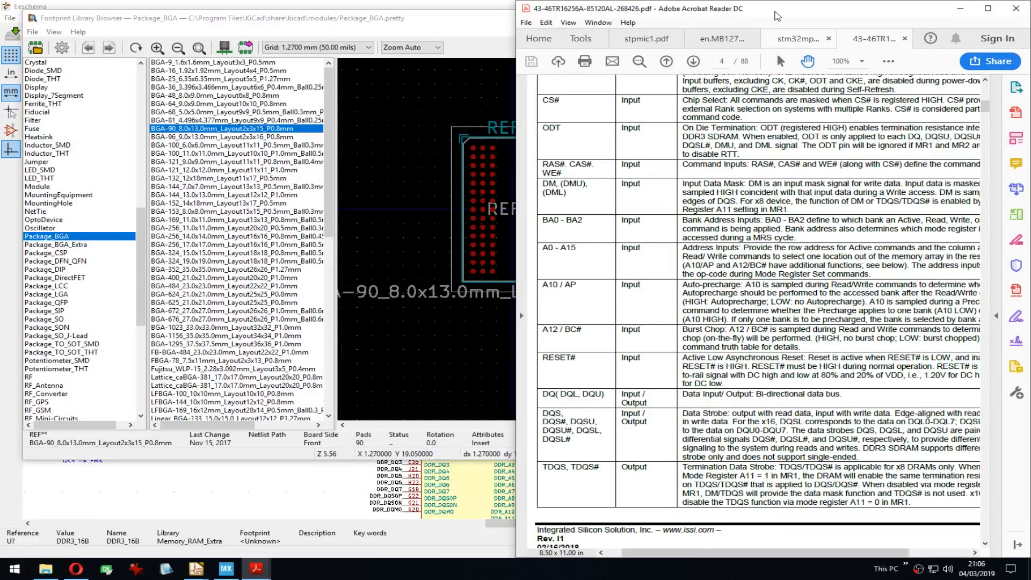
# Step: Maximize the DDR3 datasheet window in Acrobat, then return to Opera
pyautogui.moveTo(773, 17); pyautogui.dragTo(752, 66)
pyautogui.click(936, 61)
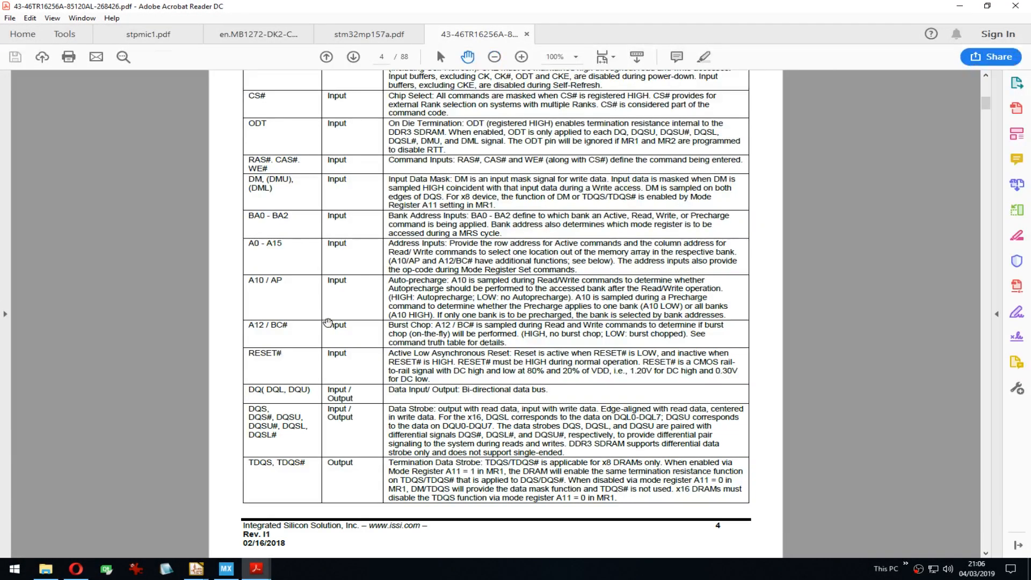
pyautogui.click(75, 573)
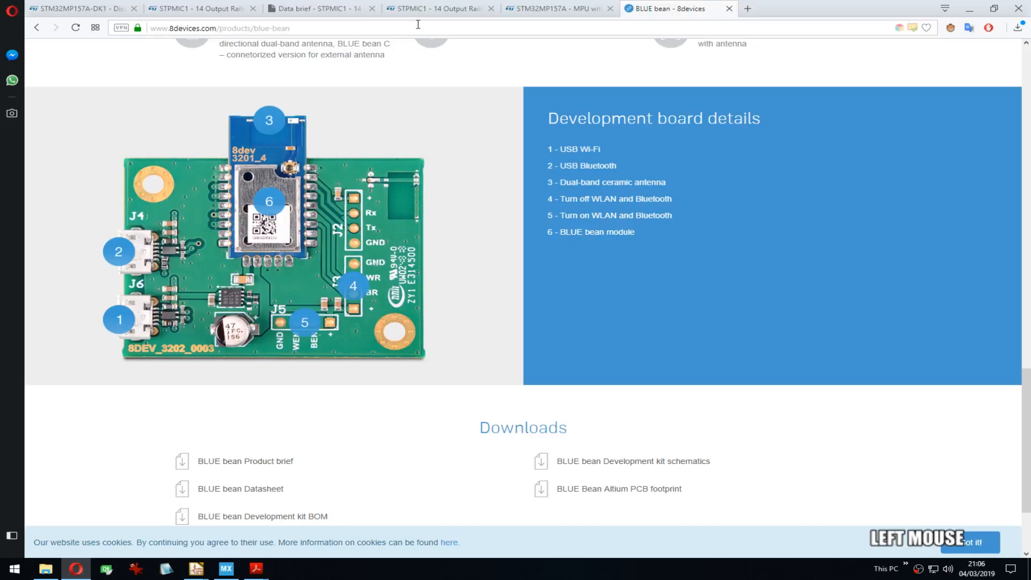
# Step: Load the Mouser IS43TR16256AL-125KBL product page in a new tab from history
pyautogui.click(559, 8)
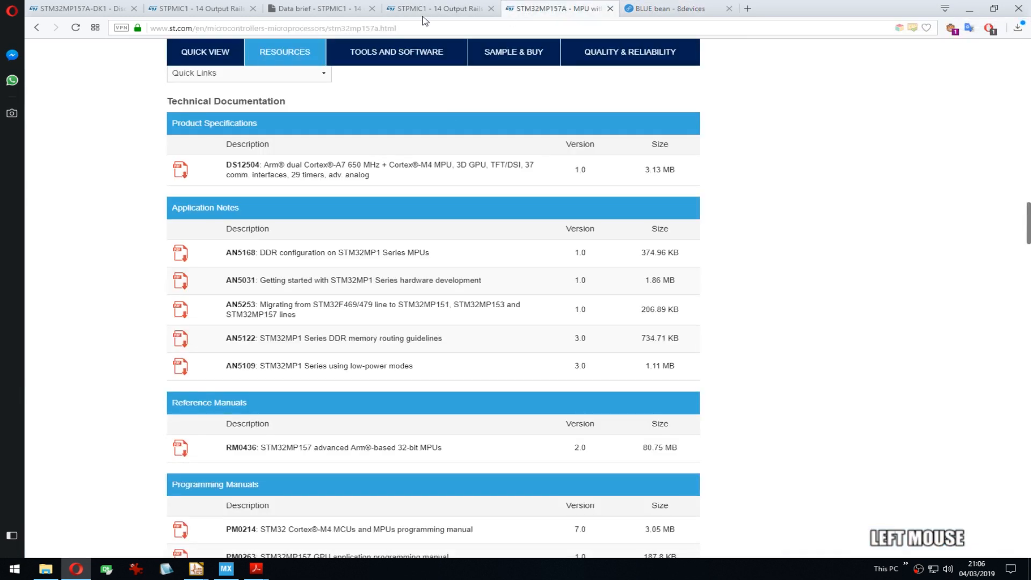
pyautogui.hotkey('ctrl', 't')
pyautogui.write('mouser.se')
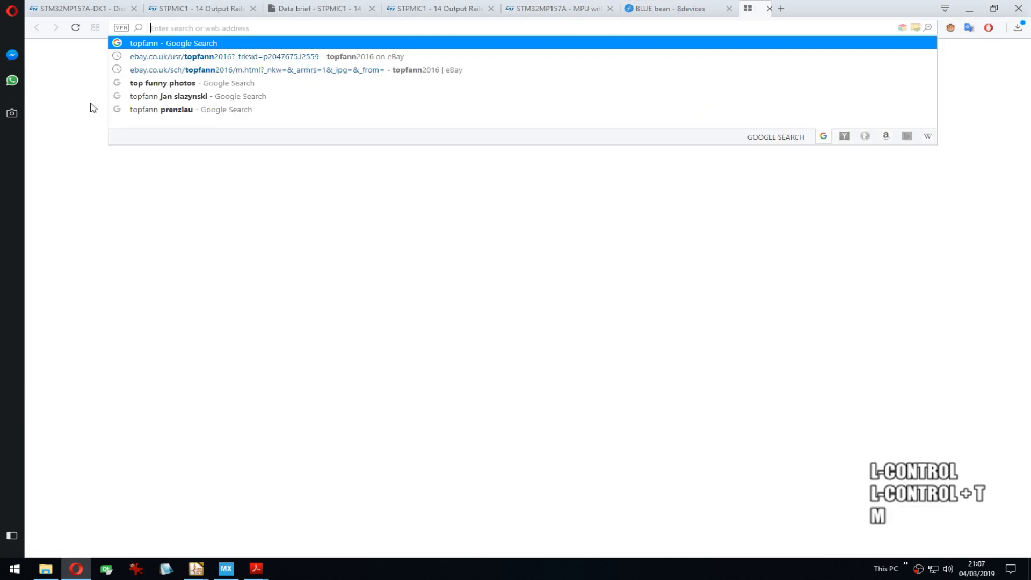
pyautogui.press('Down')
pyautogui.press('Down')
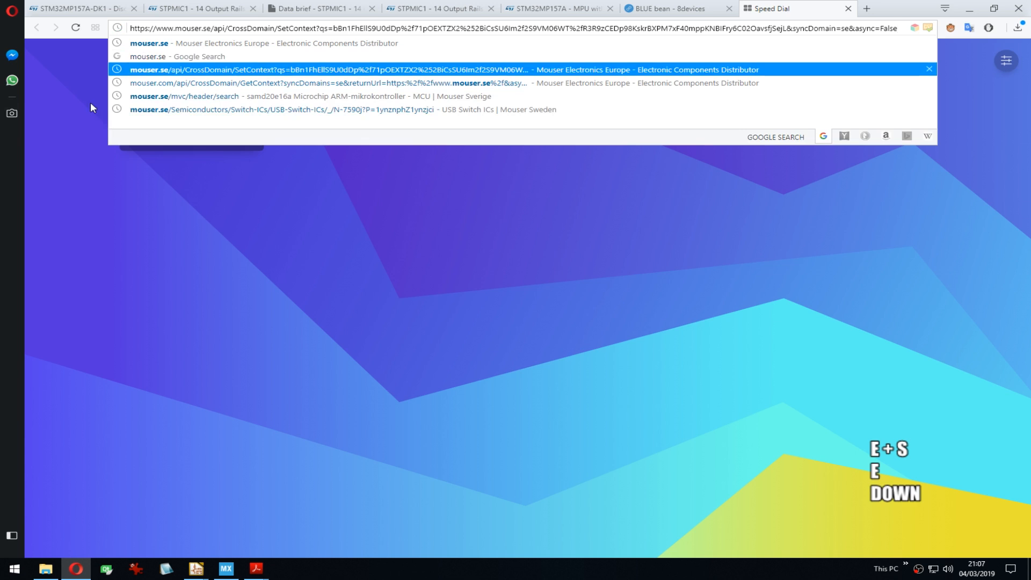
pyautogui.hotkey('ctrl', 'a')
pyautogui.write('iss')
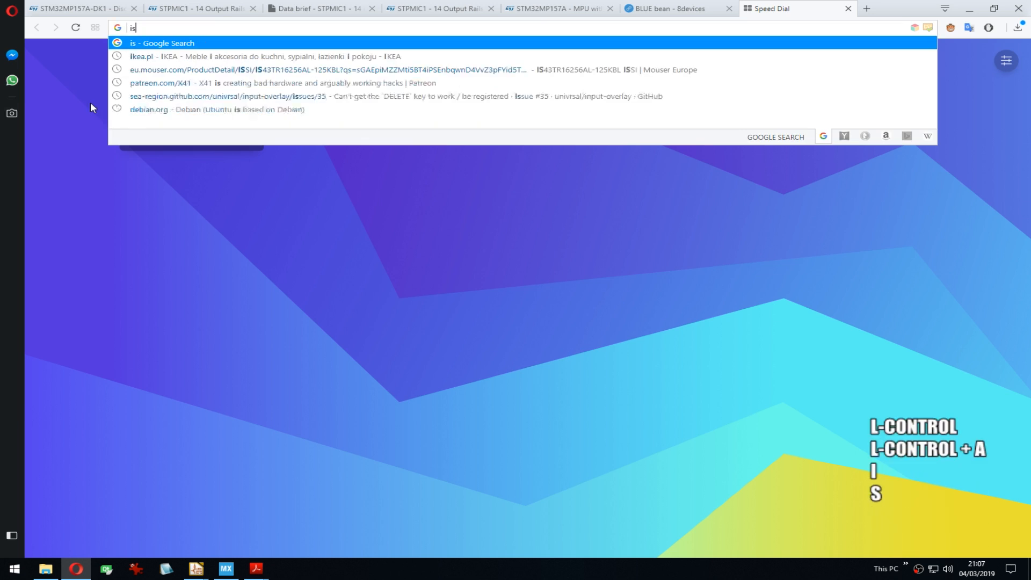
pyautogui.press('Down')
pyautogui.press('Down')
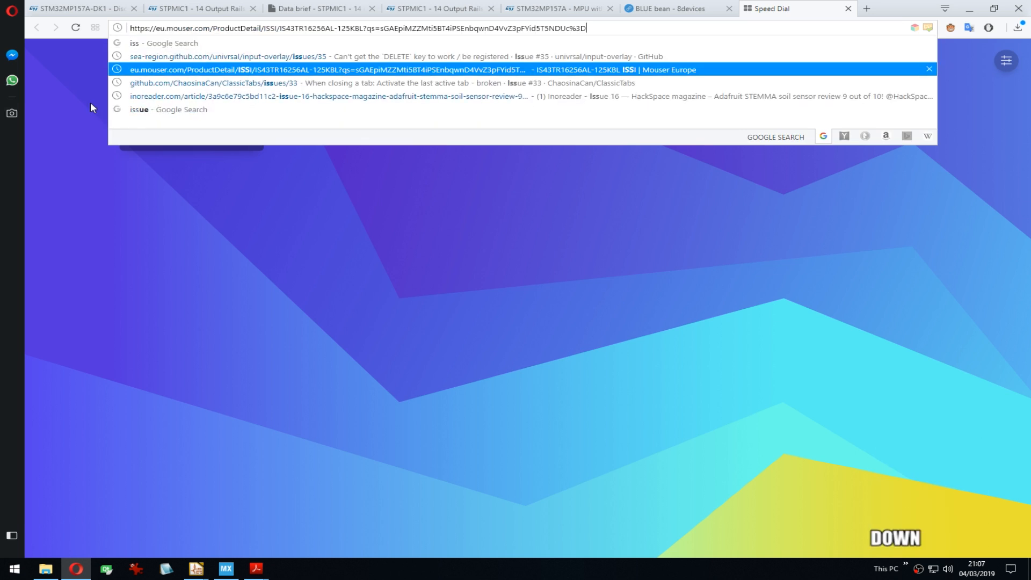
pyautogui.press('Return')
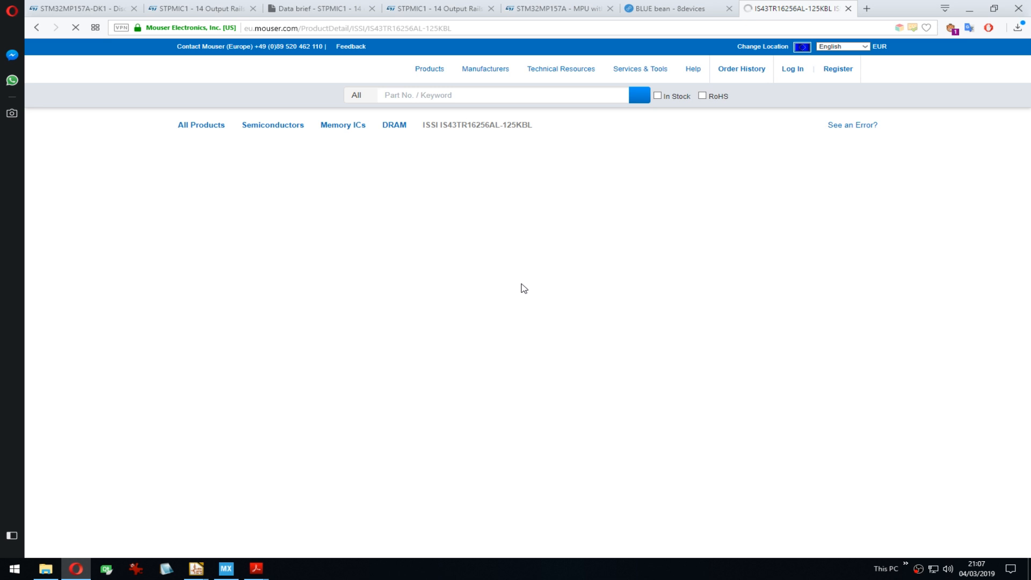
# Step: Check the BGA-96 package in Specifications, select the IS43TR16256AL part number, and minimise Opera
pyautogui.scroll(-5, 412, 331)
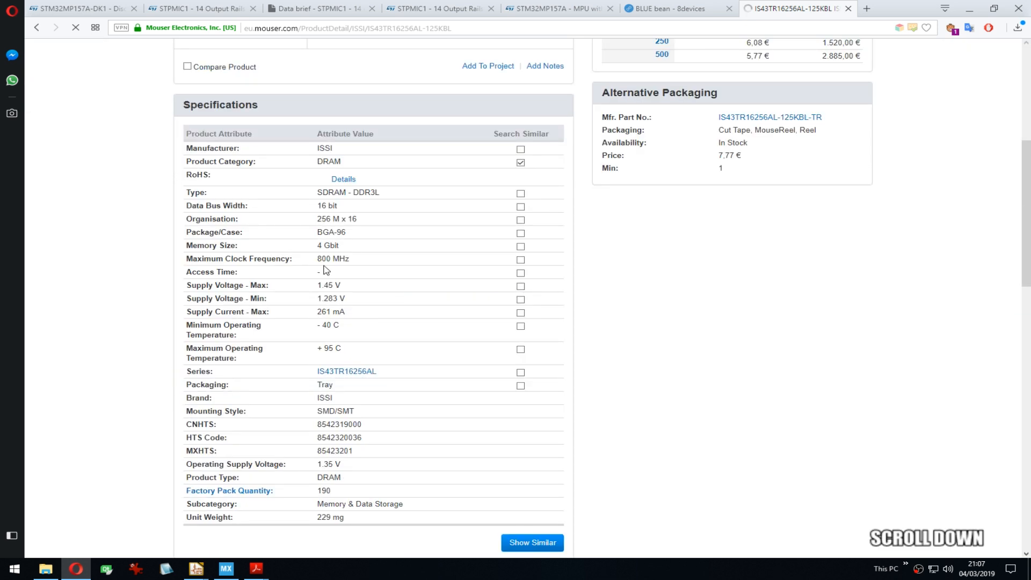
pyautogui.click(357, 236)
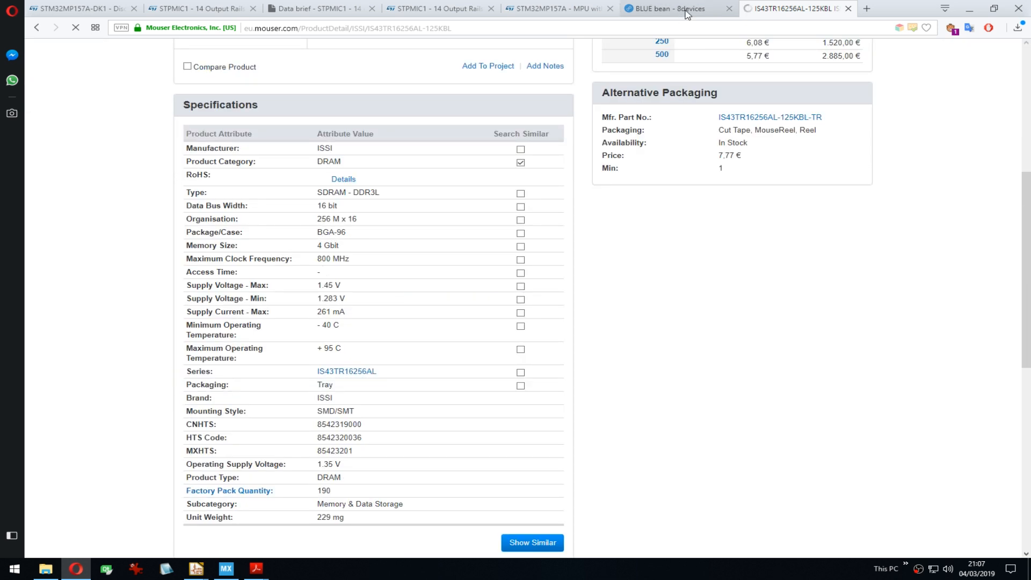
pyautogui.scroll(6, 437, 230)
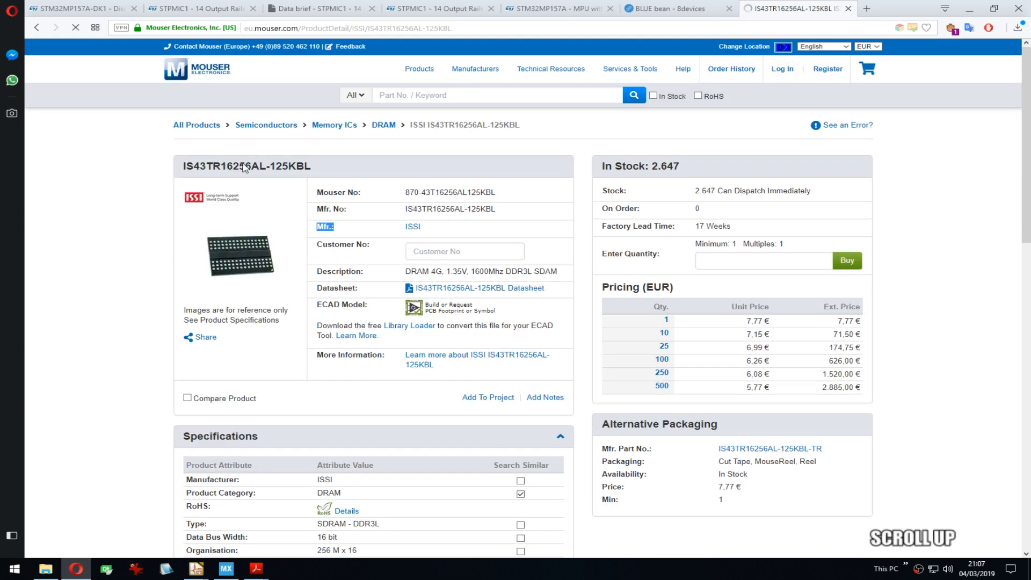
pyautogui.doubleClick(244, 167)
pyautogui.hotkey('ctrl', 'c')
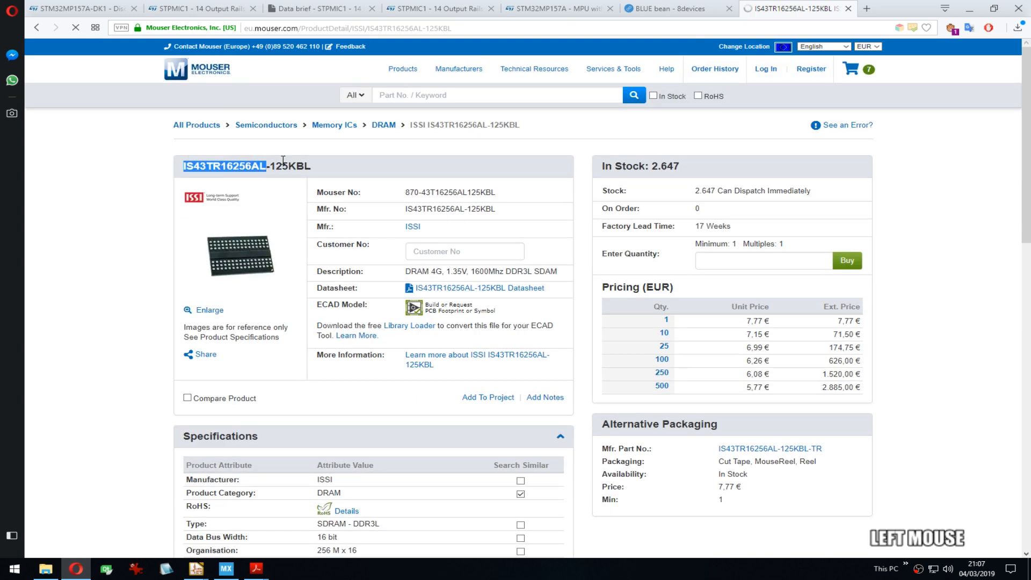
pyautogui.click(699, 10)
pyautogui.click(969, 9)
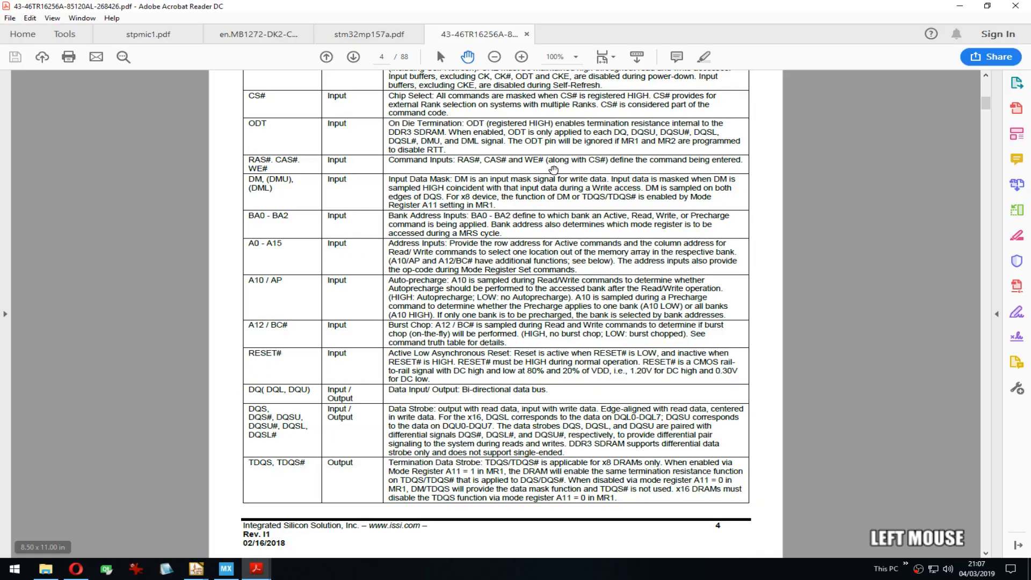
# Step: Search the datasheet for IS43TR16256AL, which hits page 83's DDR3L ordering table
pyautogui.hotkey('ctrl', 'f')
pyautogui.hotkey('ctrl', 'v')
pyautogui.press('Return')
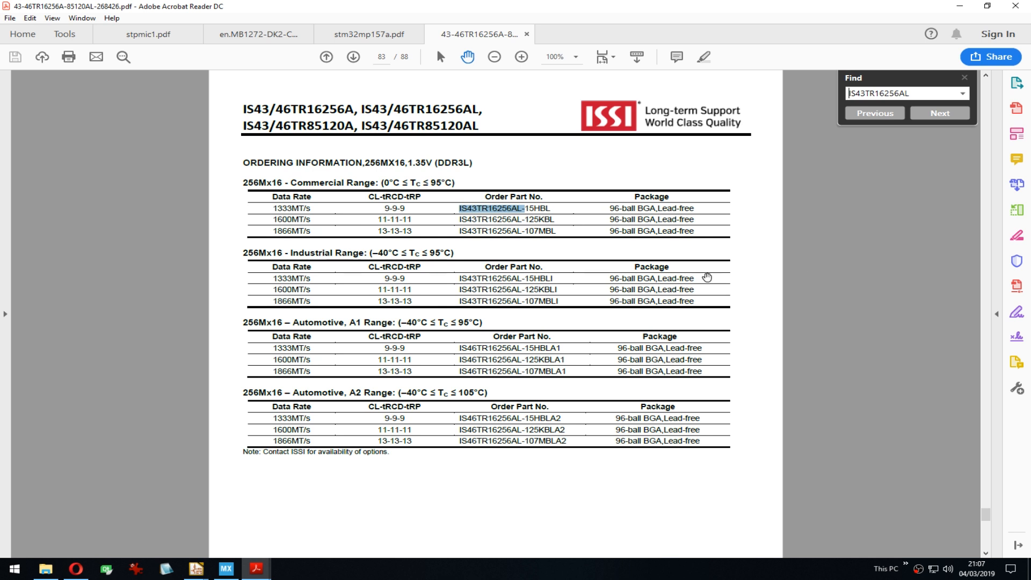
# Step: Scroll back to page 82's 1.5V DDR3 ordering tables
pyautogui.moveTo(822, 235); pyautogui.dragTo(826, 483)
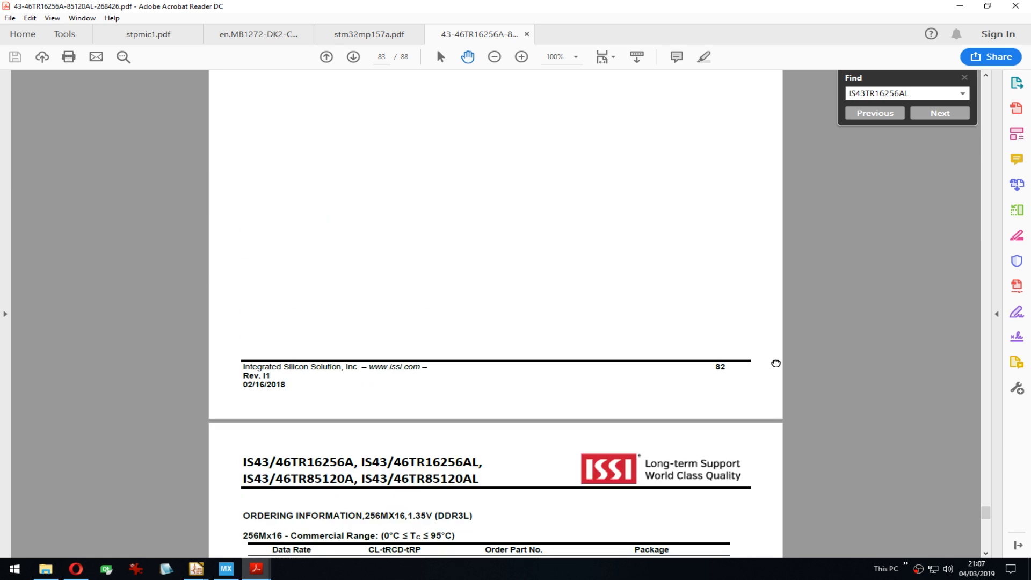
pyautogui.moveTo(775, 322); pyautogui.dragTo(775, 431)
pyautogui.moveTo(736, 213); pyautogui.dragTo(731, 474)
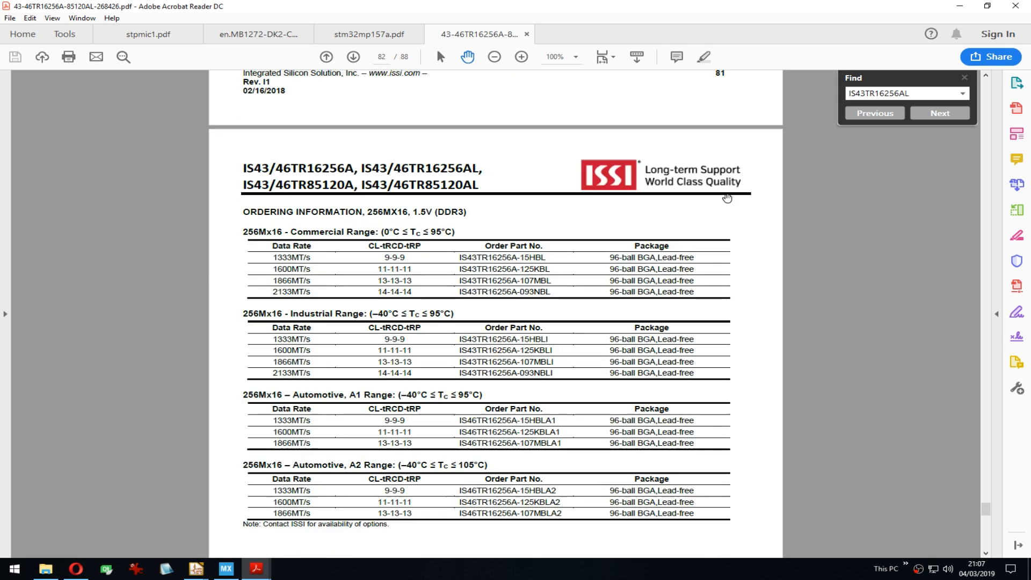
pyautogui.moveTo(723, 171); pyautogui.dragTo(709, 410)
pyautogui.moveTo(717, 222); pyautogui.dragTo(710, 150)
pyautogui.moveTo(691, 424); pyautogui.dragTo(702, 179)
pyautogui.click(966, 323)
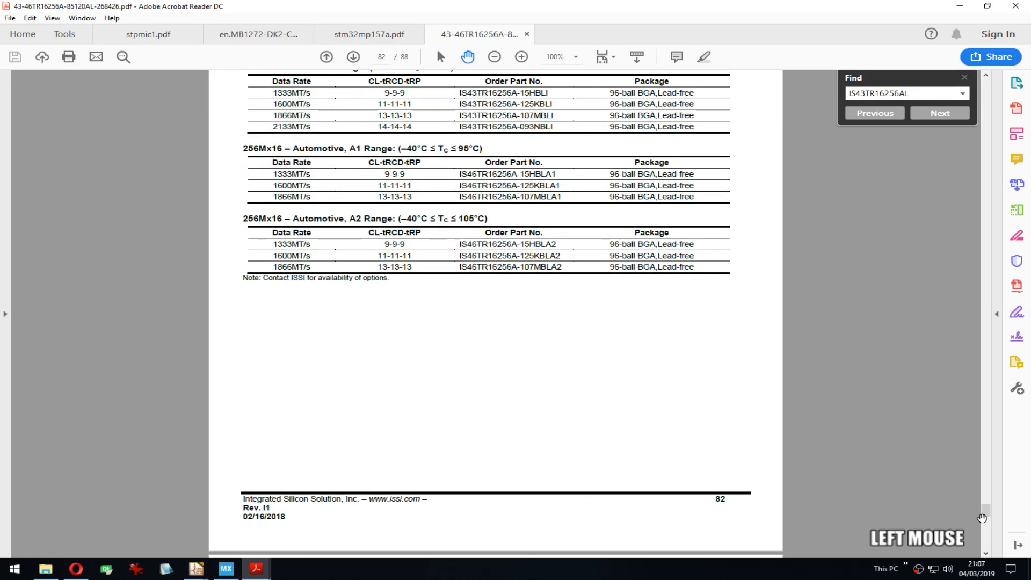
pyautogui.moveTo(981, 519); pyautogui.dragTo(980, 169)
# Step: Close the search, then jump to page 3 and zoom out to 73%
pyautogui.moveTo(756, 142); pyautogui.dragTo(752, 401)
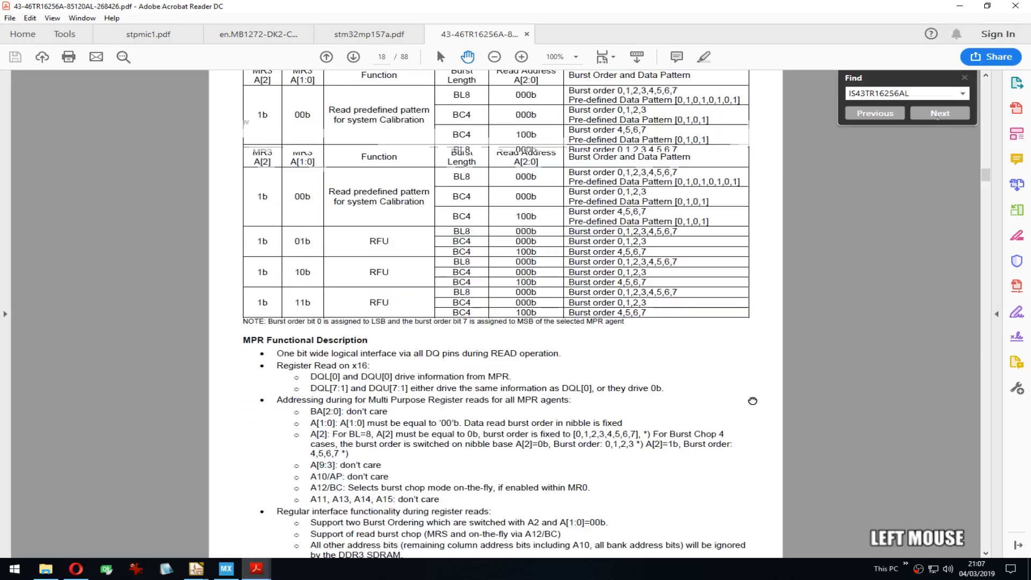
pyautogui.click(965, 78)
pyautogui.moveTo(985, 177); pyautogui.dragTo(984, 106)
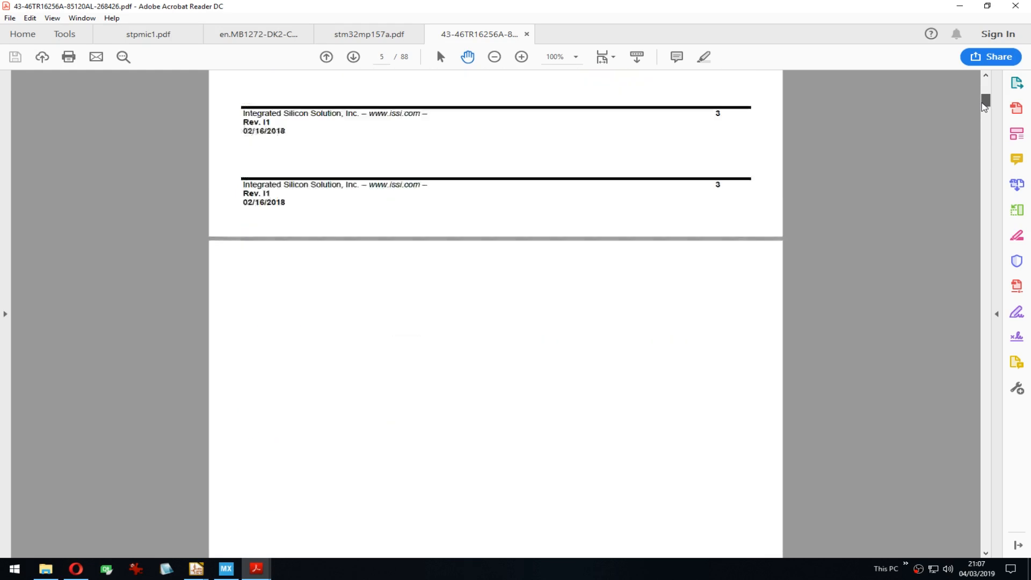
pyautogui.moveTo(882, 156); pyautogui.dragTo(832, 365)
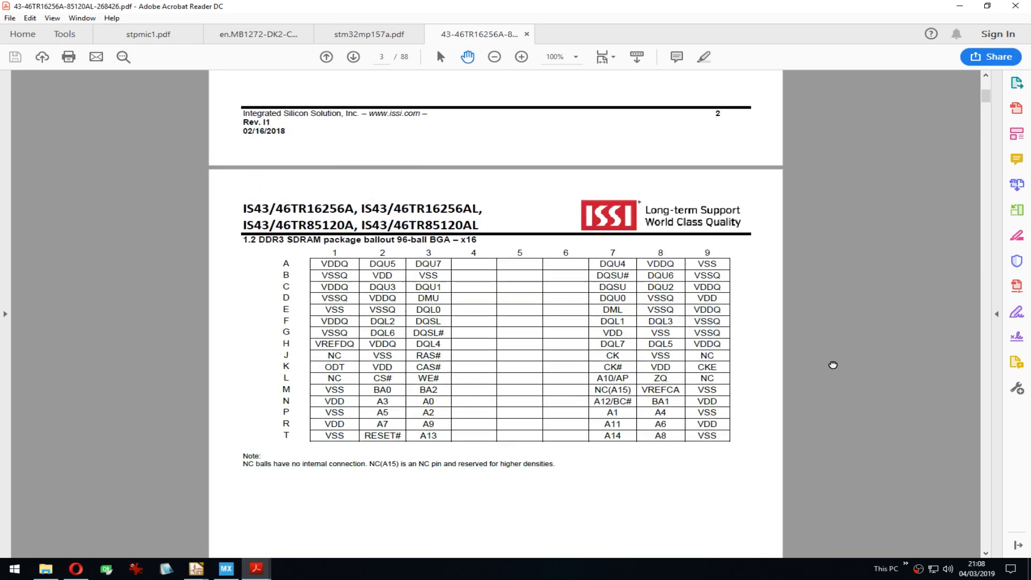
pyautogui.keyDown('ctrl'); pyautogui.scroll(-1, 807, 245); pyautogui.keyUp('ctrl')
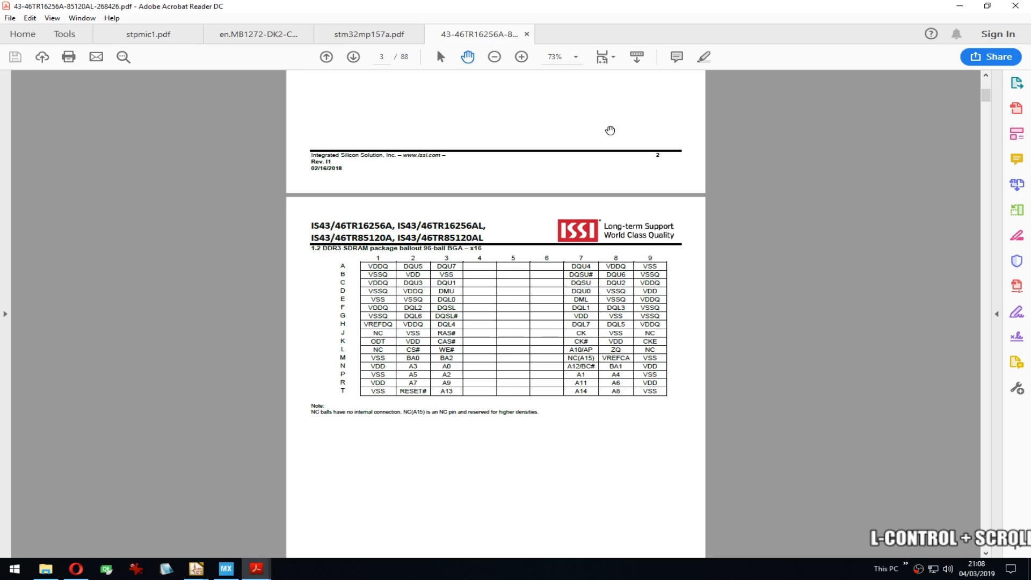
# Step: Bring page 2's 78-ball x8 ballout table into view, then switch back to Opera
pyautogui.moveTo(610, 131); pyautogui.dragTo(526, 409)
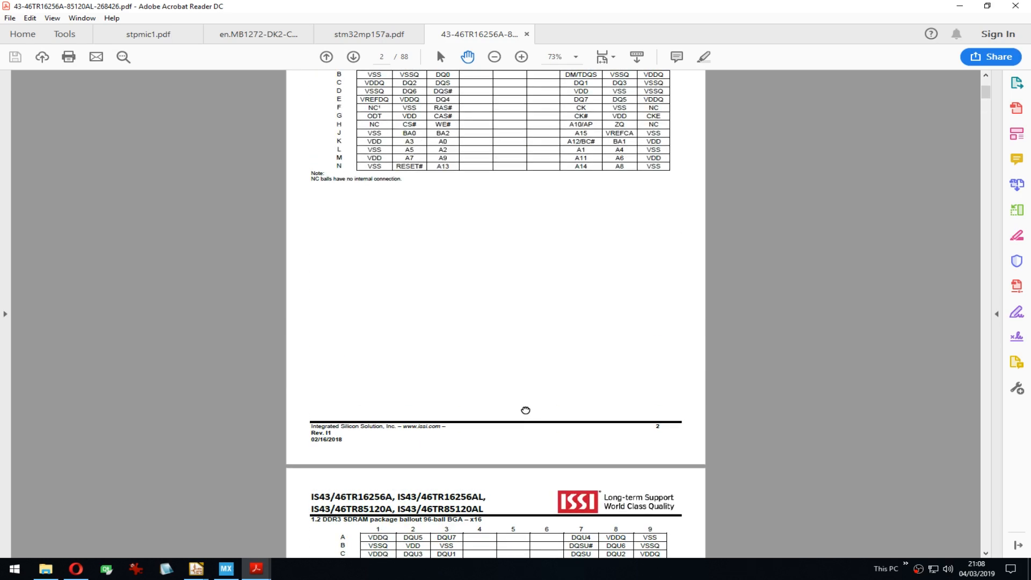
pyautogui.moveTo(497, 273); pyautogui.dragTo(487, 104)
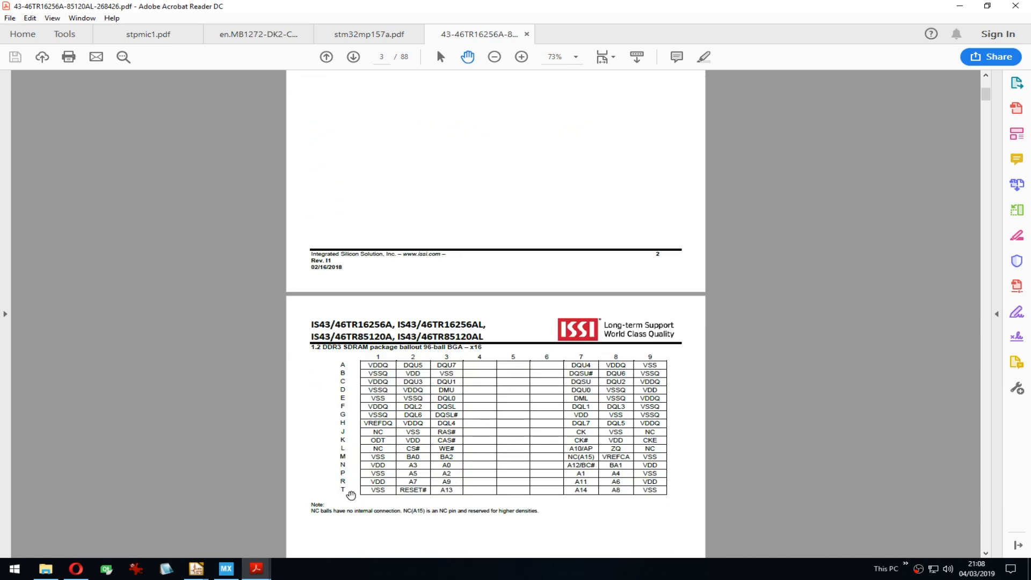
pyautogui.moveTo(472, 226); pyautogui.dragTo(494, 500)
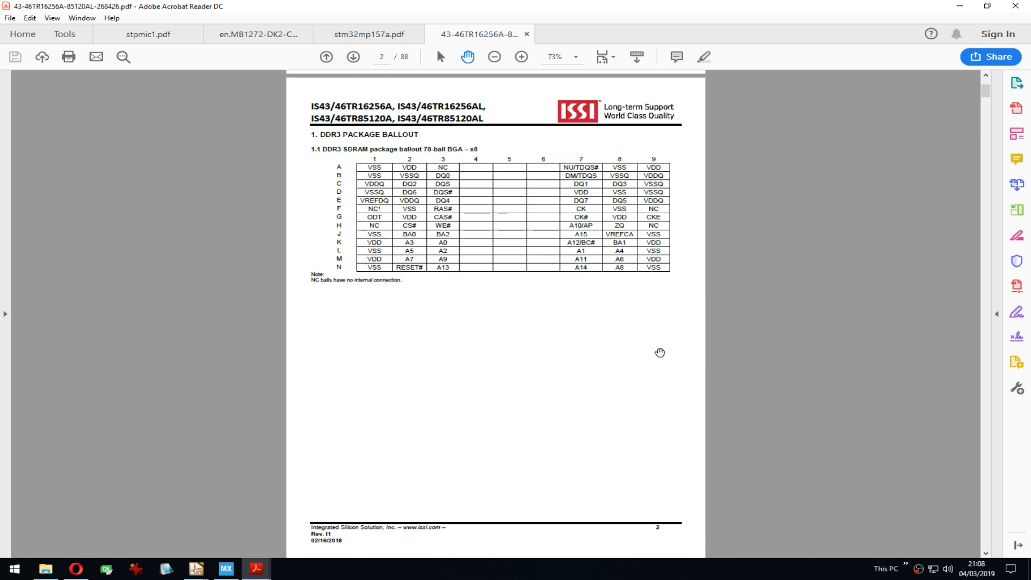
pyautogui.hotkey('alt', 'Tab')
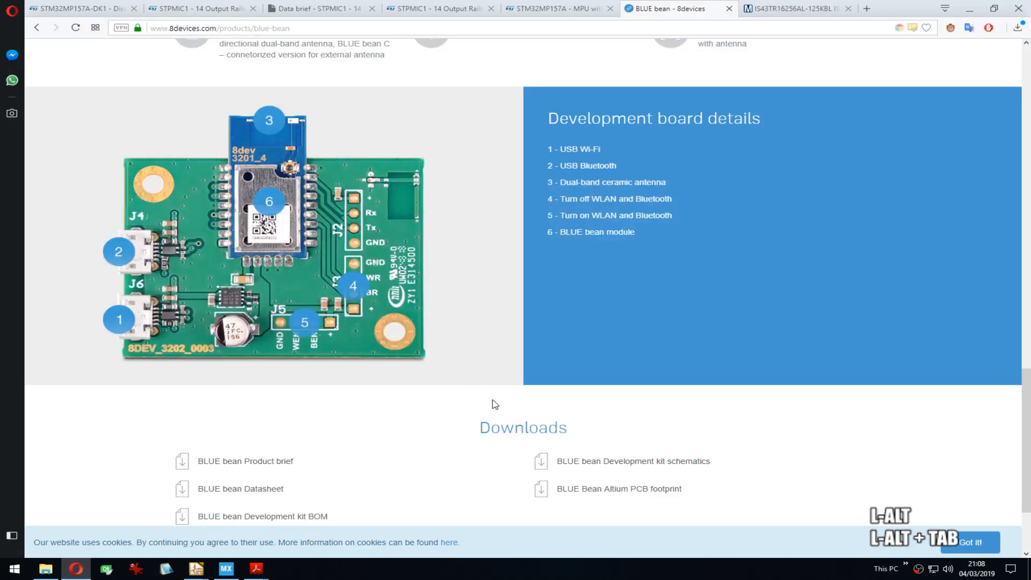
# Step: Select the BGA-96 Package/Case value on the IS43TR16256AL-125KBL Mouser page, then return to the datasheet
pyautogui.click(794, 9)
pyautogui.scroll(-3, 440, 467)
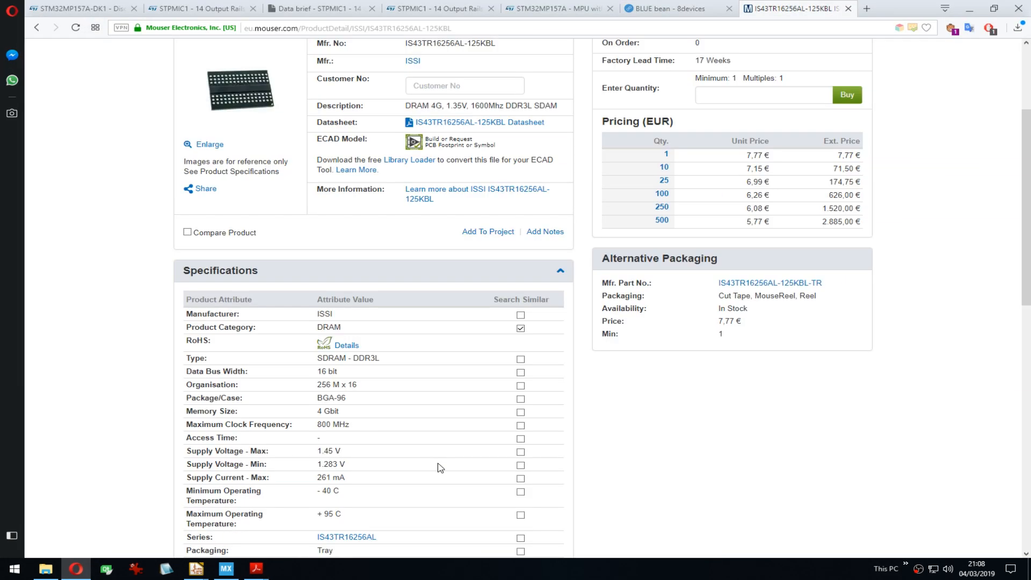
pyautogui.moveTo(330, 398); pyautogui.dragTo(365, 405)
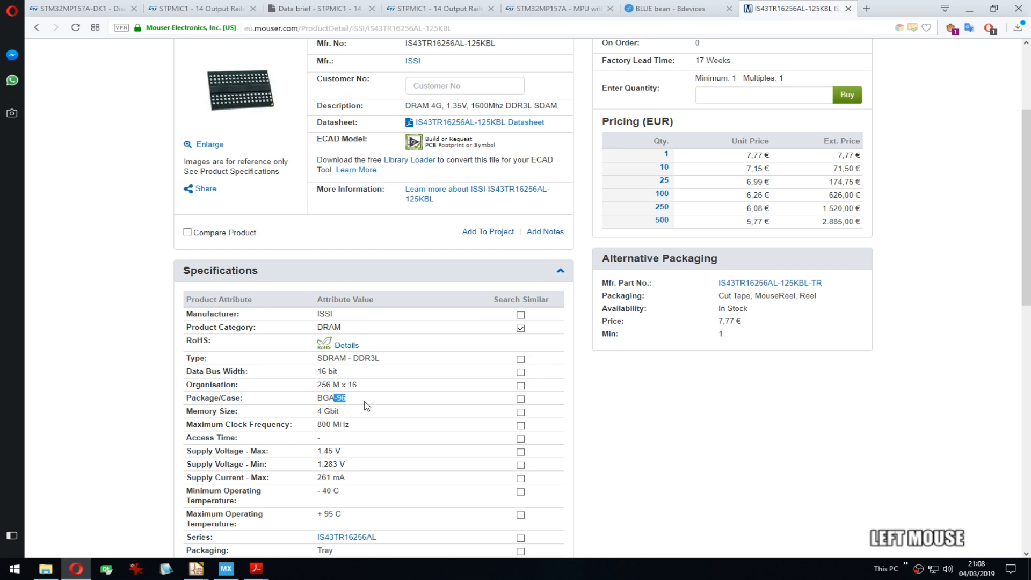
pyautogui.hotkey('alt', 'Tab')
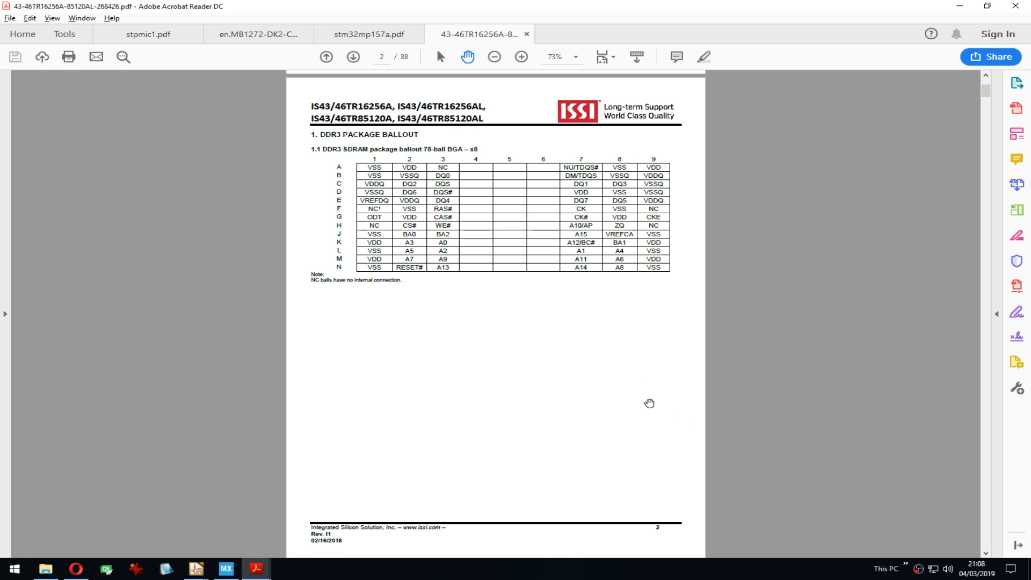
# Step: Enter 3*9, then 6, on the numeric keypad and close that window
pyautogui.click(1016, 337)
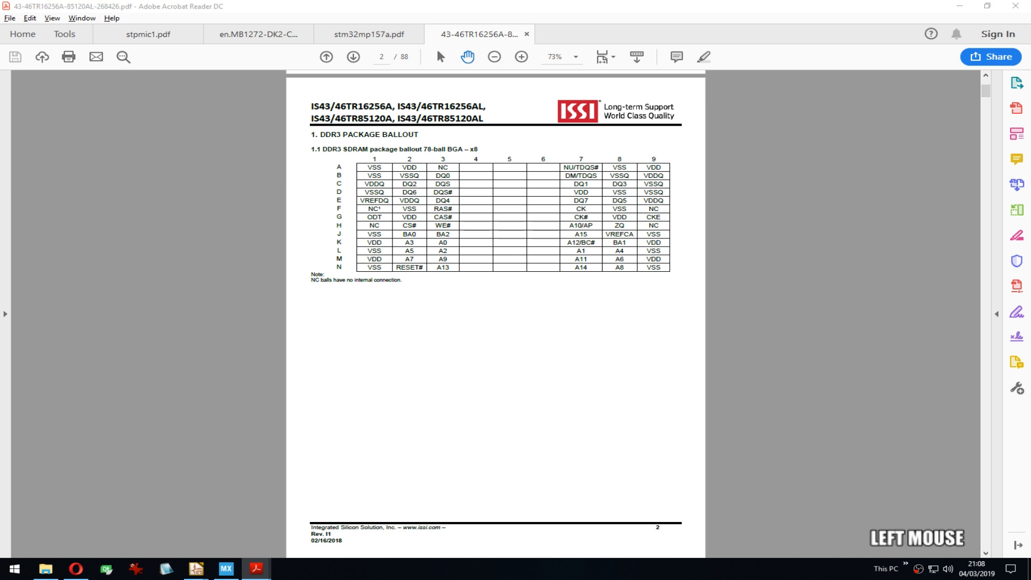
pyautogui.press('KP_3')
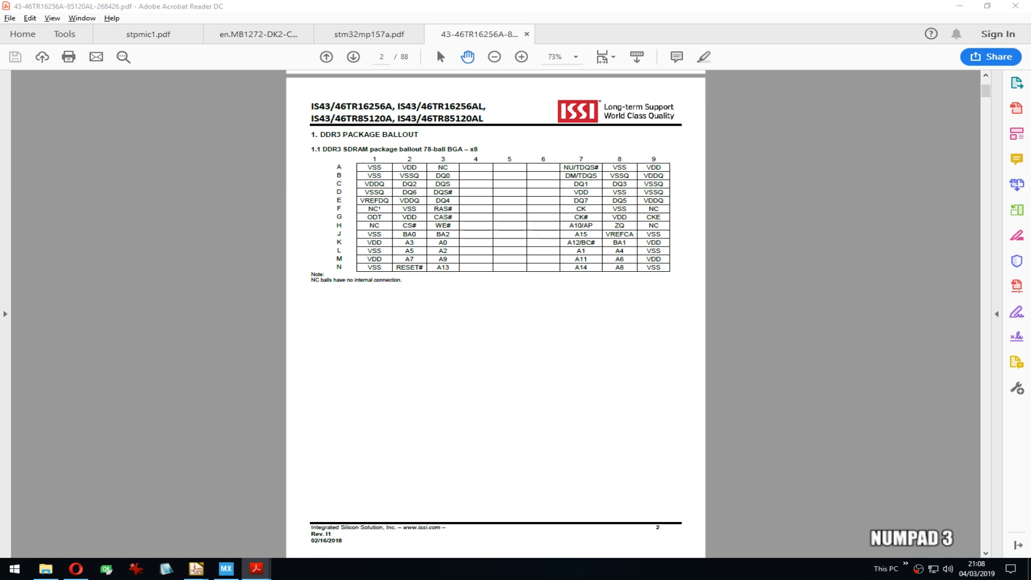
pyautogui.press('KP_Multiply')
pyautogui.press('KP_9')
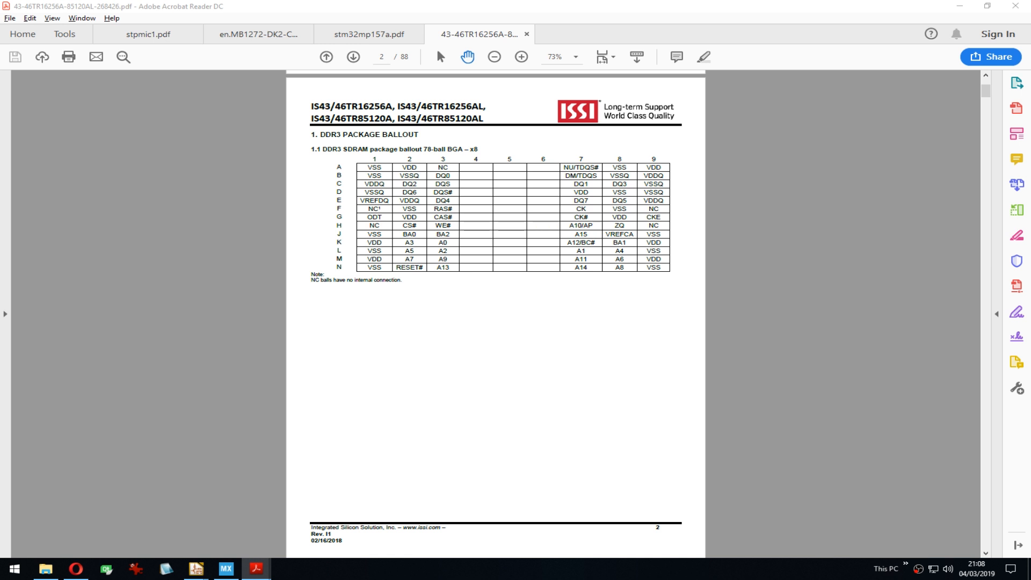
pyautogui.press('BackSpace')
pyautogui.press('KP_6')
pyautogui.click(446, 154)
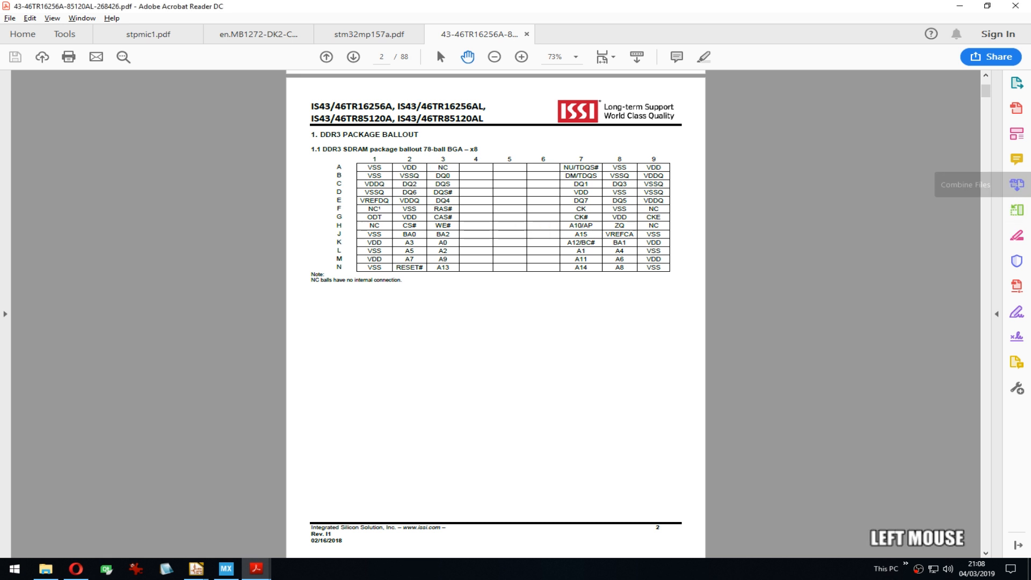
pyautogui.hotkey('ctrl', 'w')
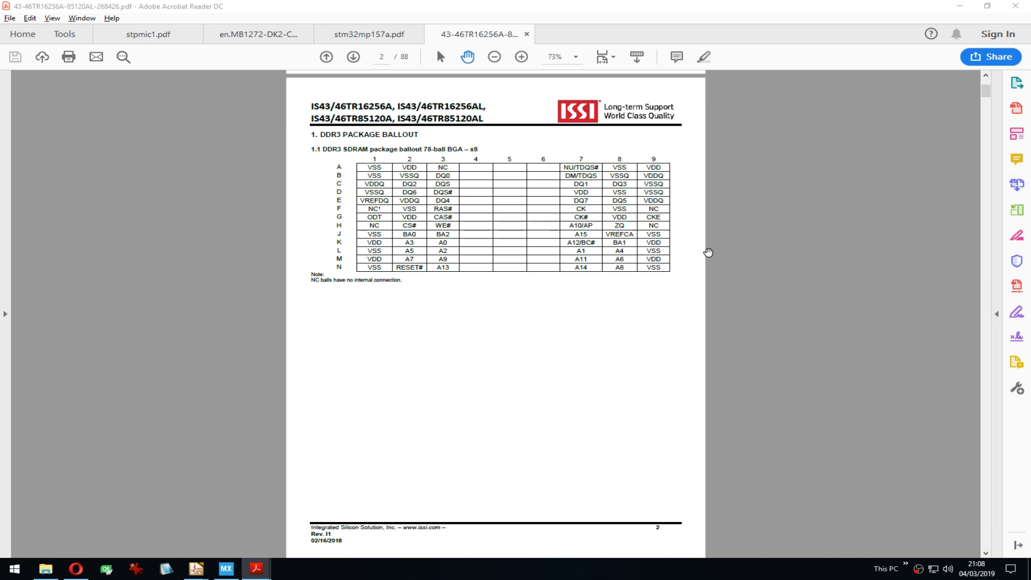
# Step: Scroll up to the top of page 1, showing the features and package options
pyautogui.moveTo(664, 292); pyautogui.dragTo(674, 385)
pyautogui.moveTo(374, 150); pyautogui.dragTo(485, 379)
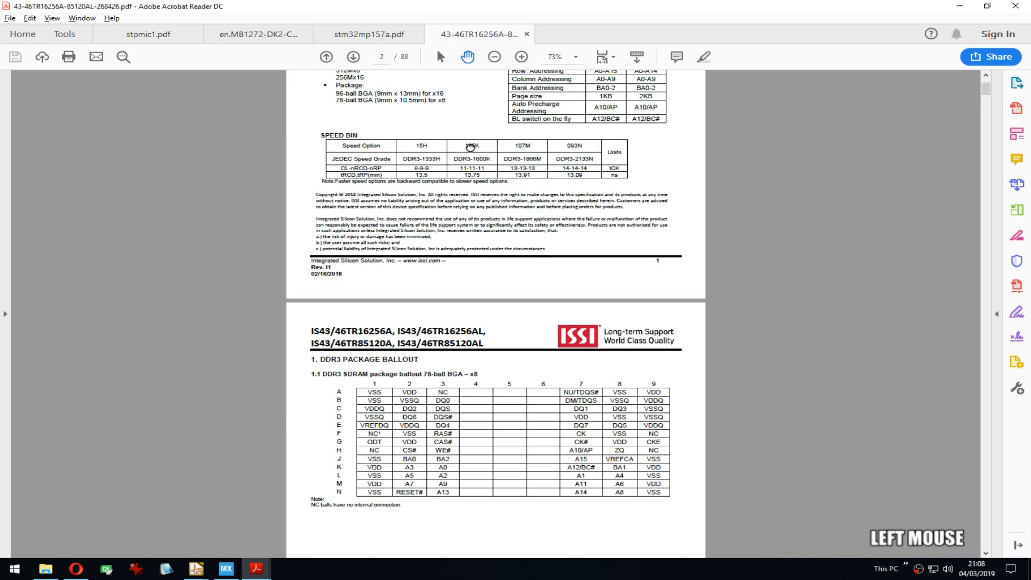
pyautogui.moveTo(492, 145); pyautogui.dragTo(564, 403)
pyautogui.press('d')
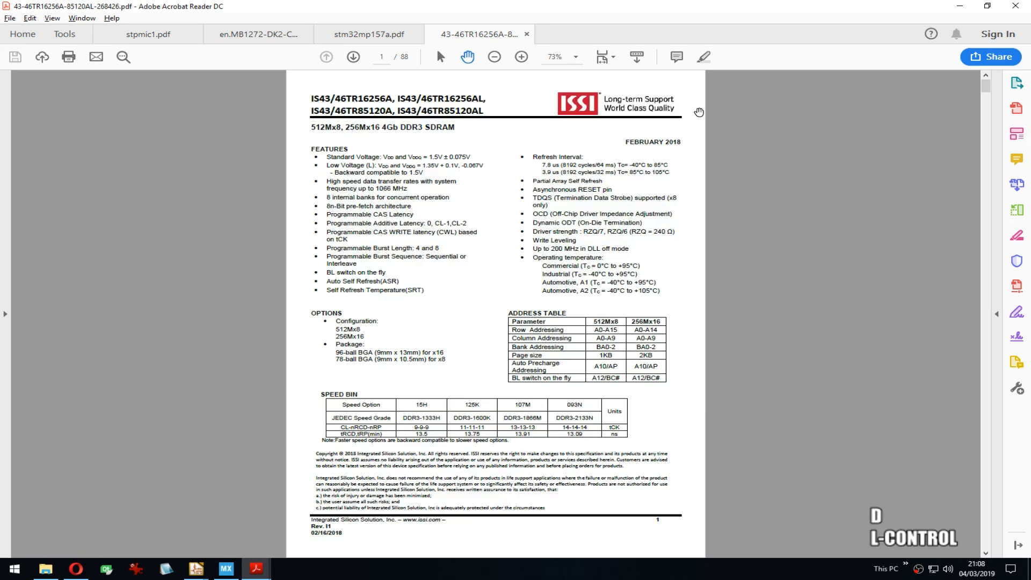
pyautogui.click(699, 112)
pyautogui.hotkey('ctrl', 'f')
pyautogui.write('IS43TR16256AL')
pyautogui.press('Return')
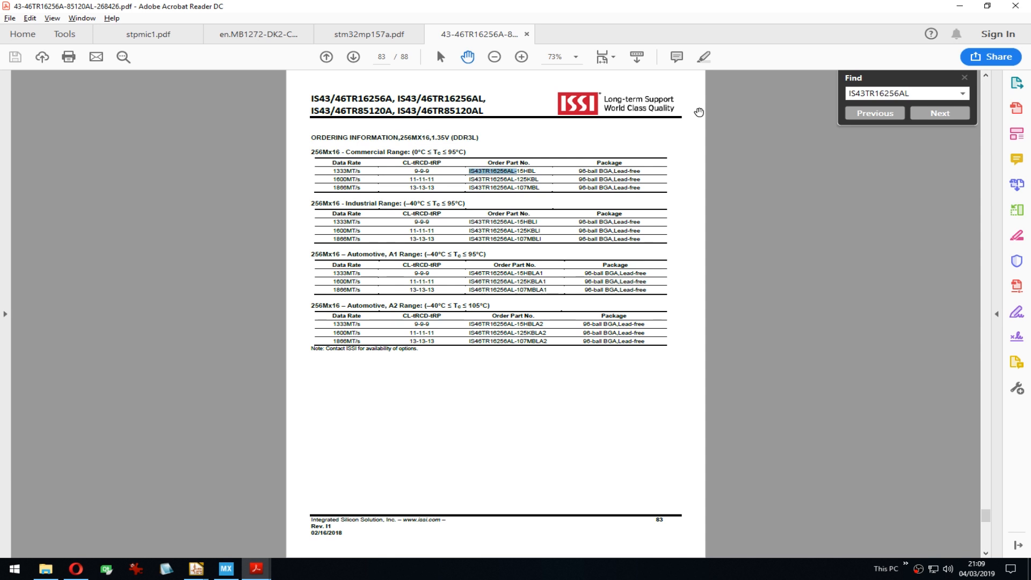
pyautogui.press('Right')
pyautogui.press('BackSpace')
pyautogui.press('BackSpace')
pyautogui.press('Return')
pyautogui.click(939, 114)
pyautogui.click(876, 113)
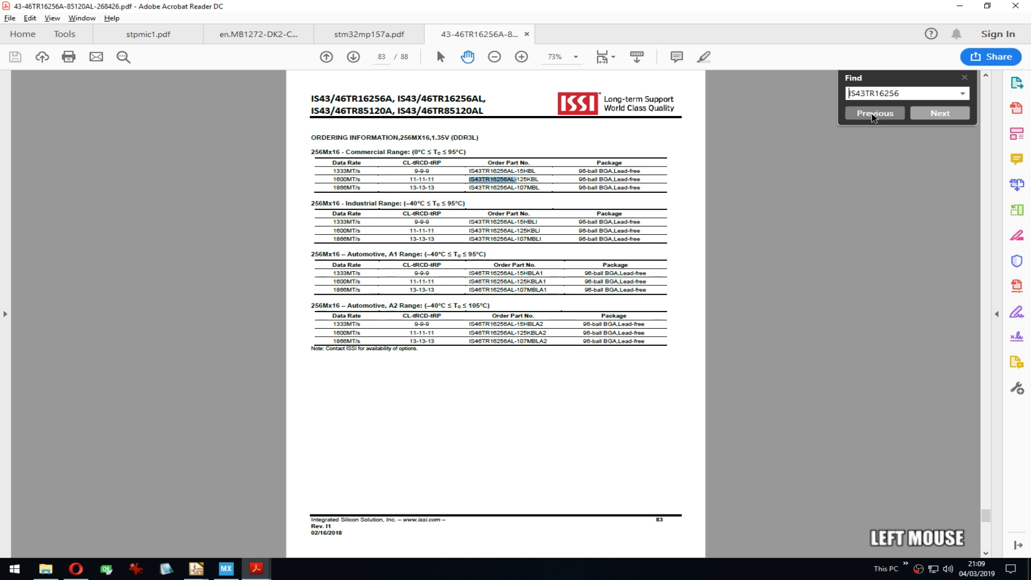
pyautogui.click(876, 113)
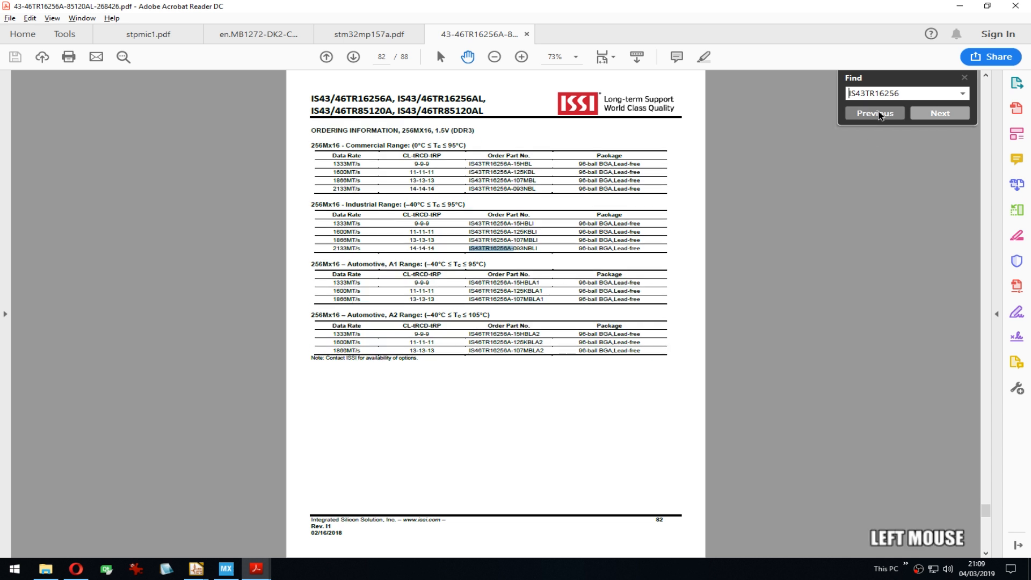
pyautogui.click(876, 113)
pyautogui.click(876, 114)
pyautogui.click(878, 114)
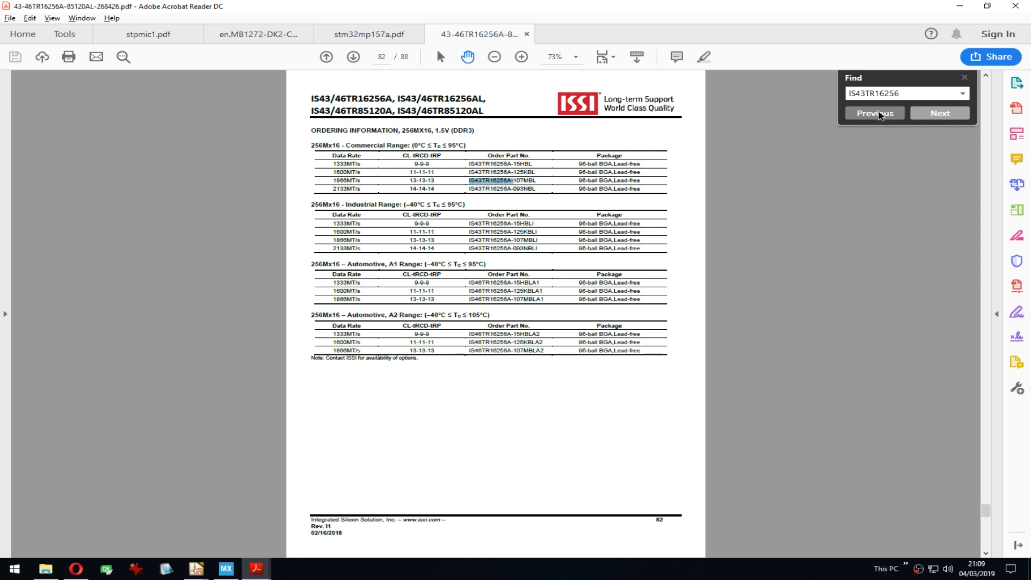
pyautogui.click(879, 114)
pyautogui.click(879, 114)
pyautogui.click(879, 114)
pyautogui.click(879, 114)
pyautogui.click(879, 113)
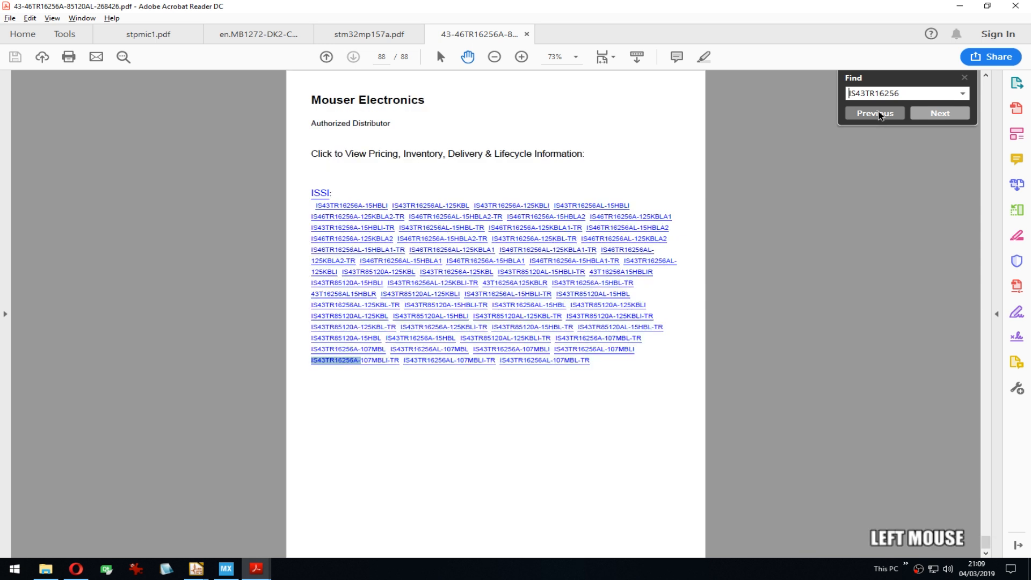
pyautogui.click(879, 114)
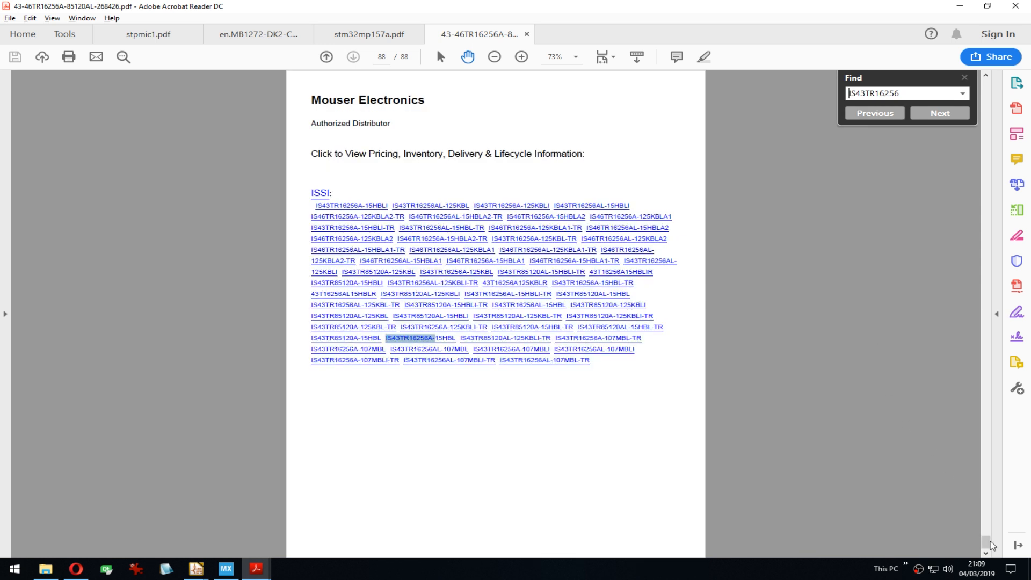
pyautogui.moveTo(985, 540); pyautogui.dragTo(969, 71)
# Step: Close the search panel and go to page 77, section 9.6 Data Setup, Hold and Slew Rate Derating
pyautogui.click(965, 77)
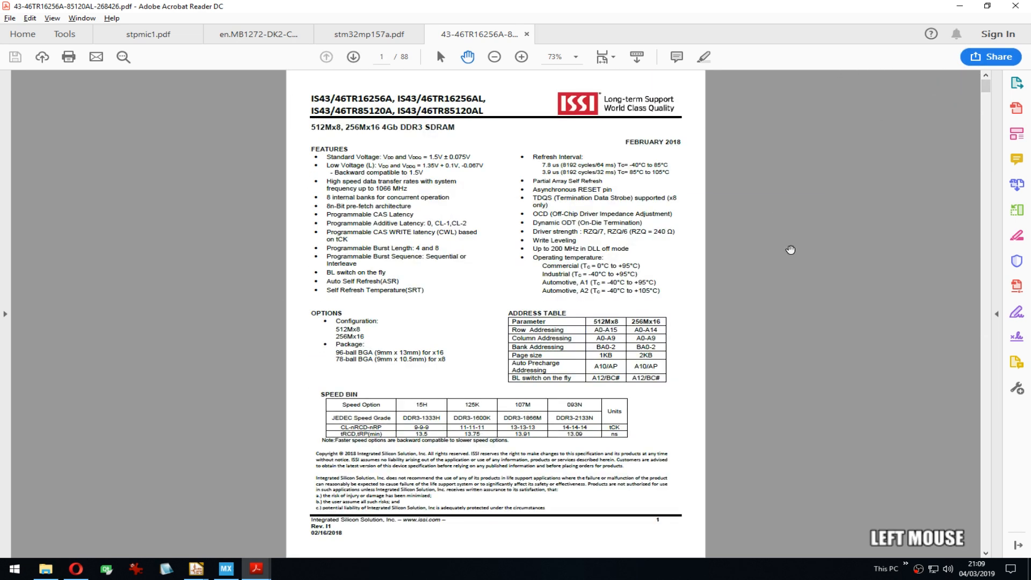
pyautogui.scroll(-1, 755, 236)
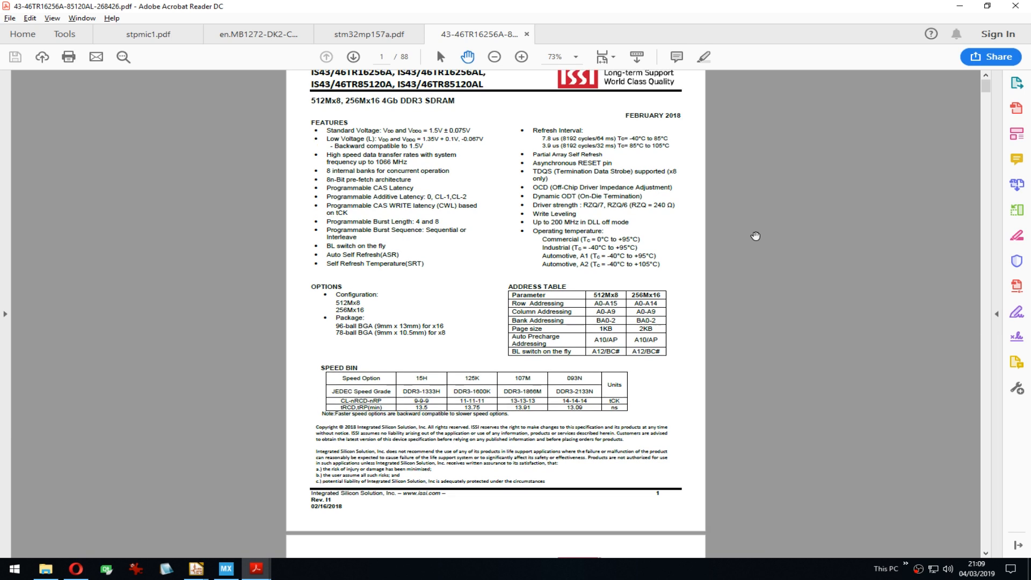
pyautogui.keyDown('ctrl'); pyautogui.scroll(1, 716, 293); pyautogui.keyUp('ctrl')
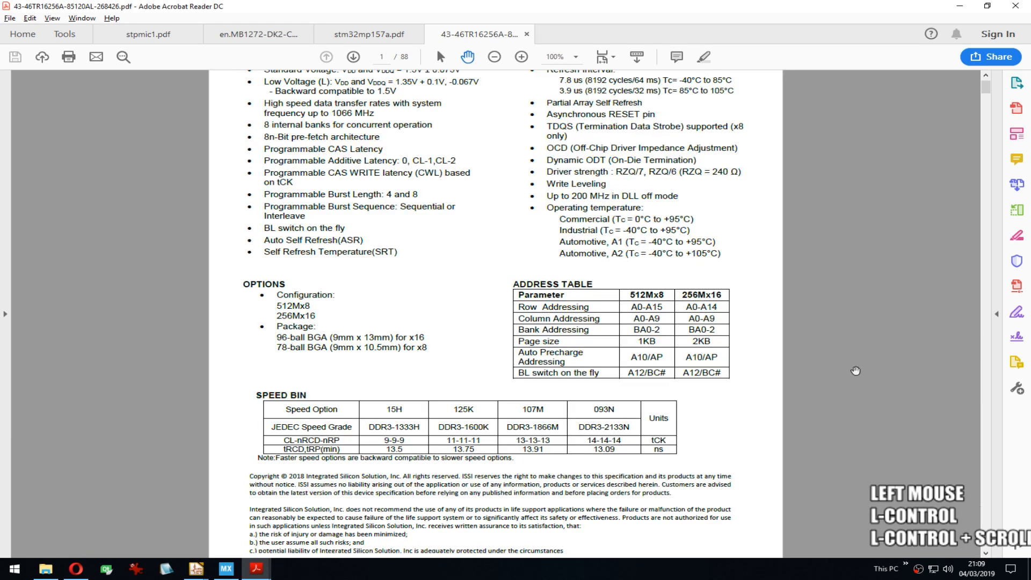
pyautogui.scroll(-4, 856, 370)
pyautogui.scroll(5, 874, 417)
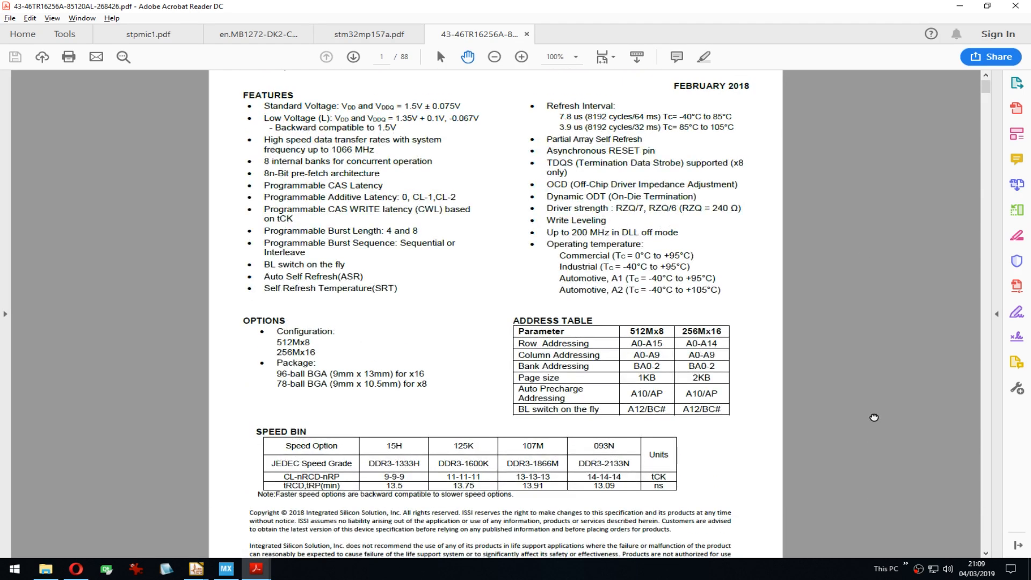
pyautogui.scroll(-10, 874, 417)
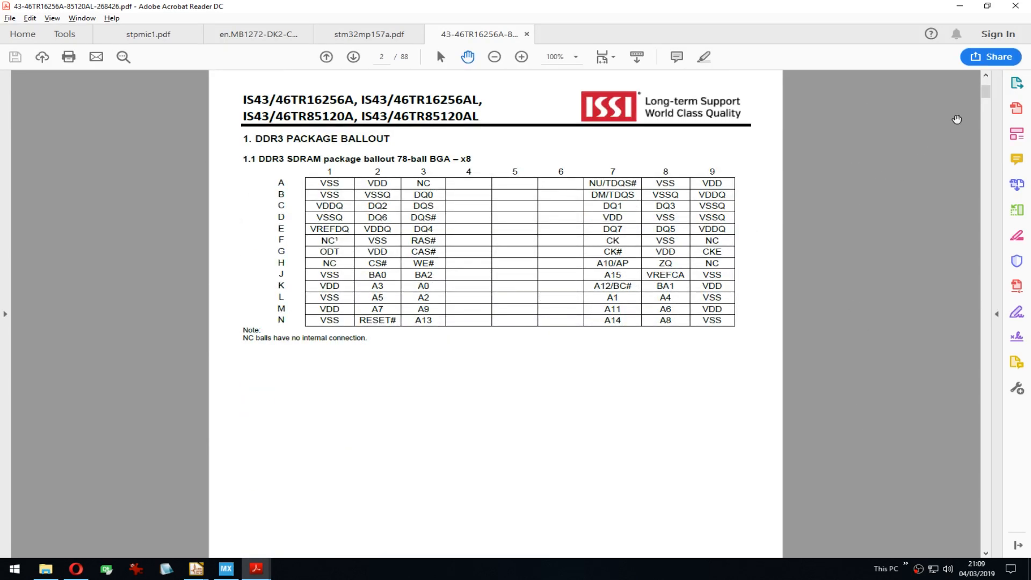
pyautogui.moveTo(991, 96); pyautogui.dragTo(962, 482)
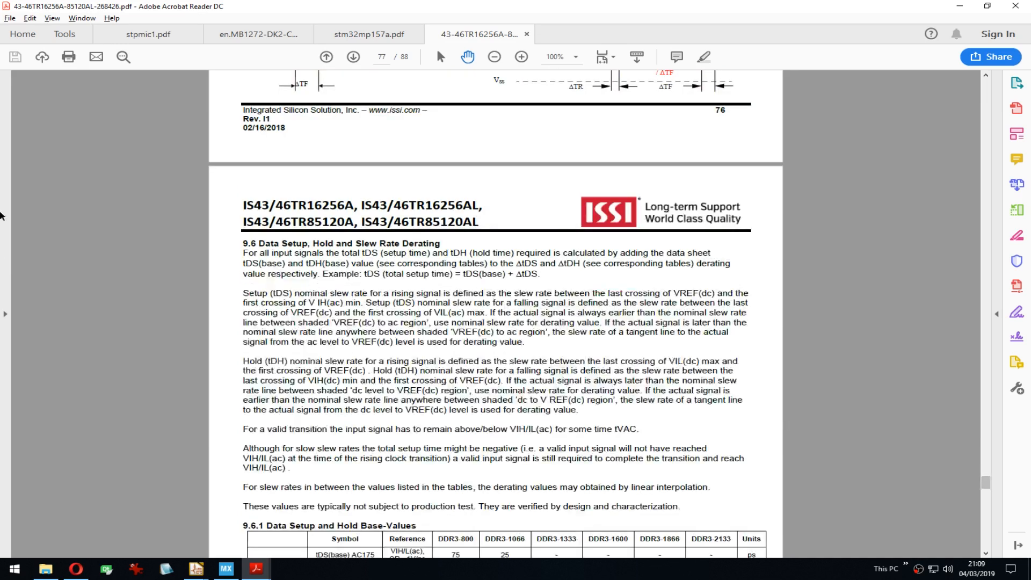
# Step: Look through the side pane's attachments and page thumbnails, then close the pane
pyautogui.click(6, 313)
pyautogui.click(10, 115)
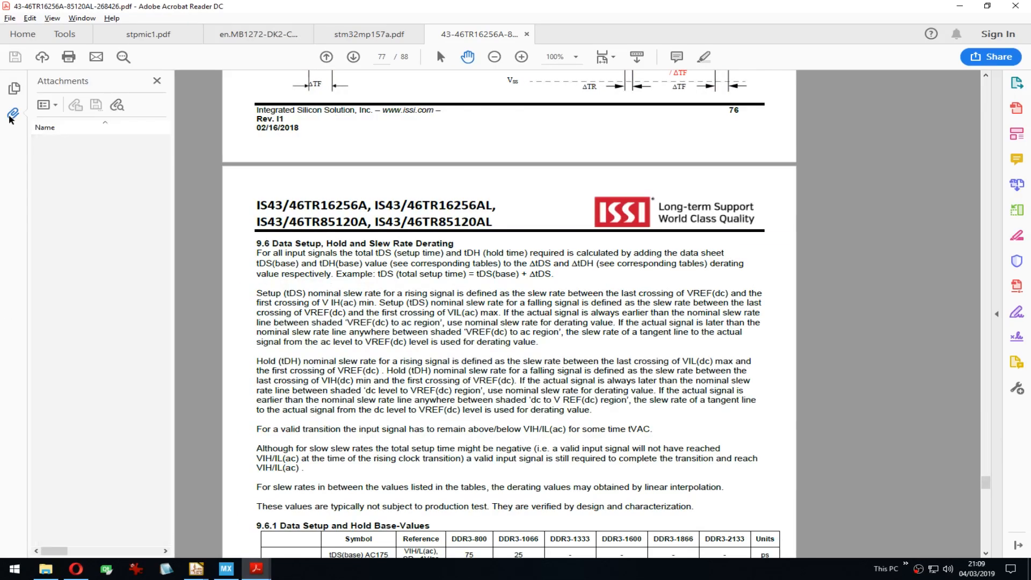
pyautogui.click(15, 92)
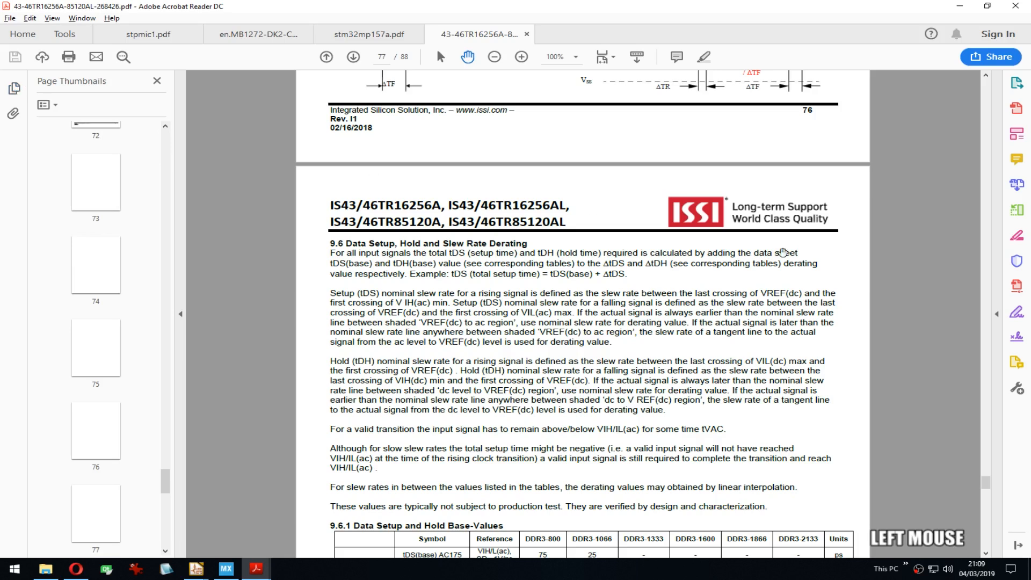
pyautogui.click(14, 89)
pyautogui.moveTo(989, 489); pyautogui.dragTo(997, 523)
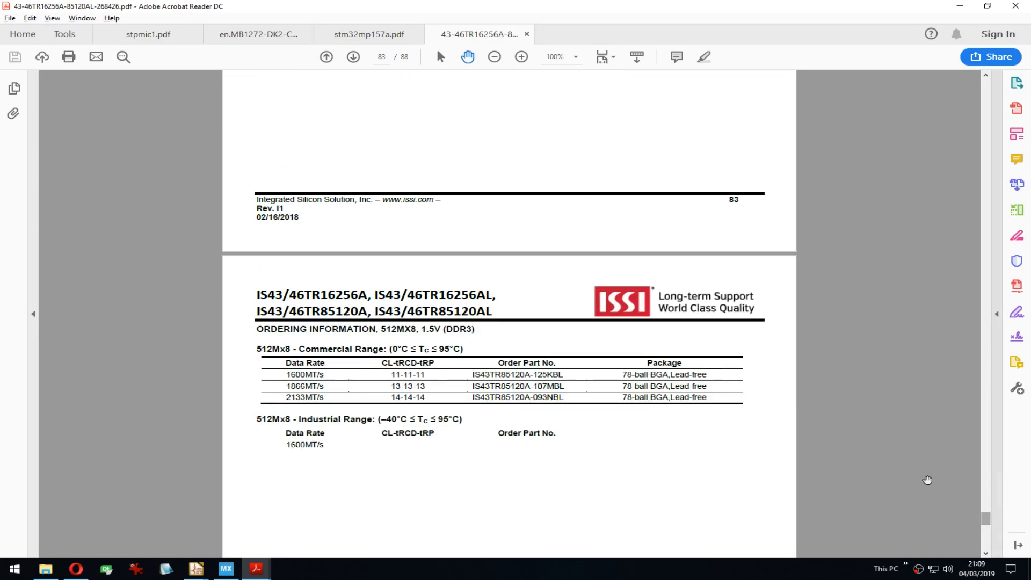
pyautogui.scroll(3, 855, 430)
# Step: Page back through the datasheet to the DDR3-1866 speed-bin table
pyautogui.press('pageup')
pyautogui.press('pageup')
pyautogui.press('pageup')
pyautogui.press('pageup')
pyautogui.press('pageup')
pyautogui.press('pageup')
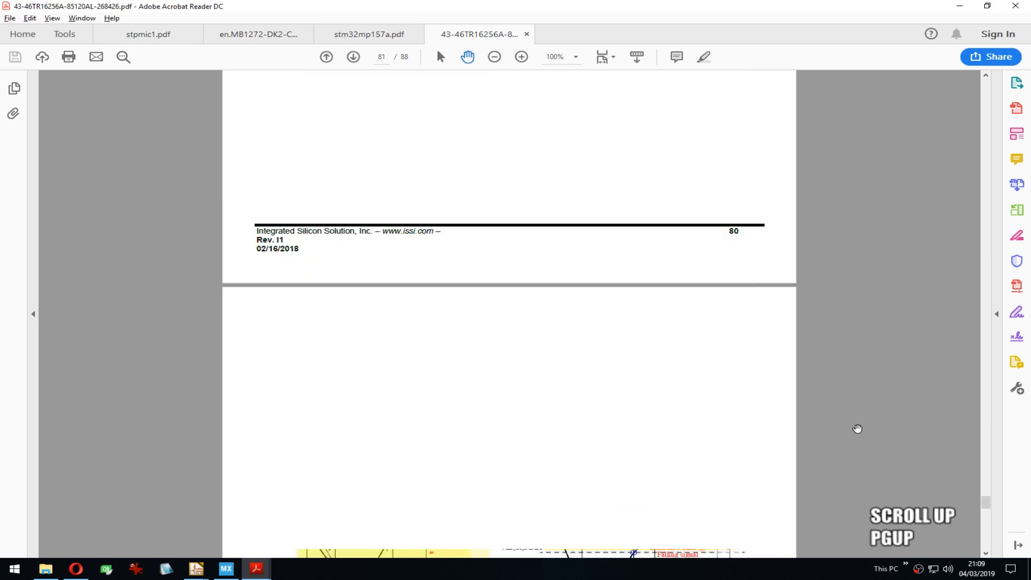
pyautogui.press('pageup')
pyautogui.press('pageup')
pyautogui.press('pageup')
pyautogui.press('pageup')
pyautogui.press('pageup')
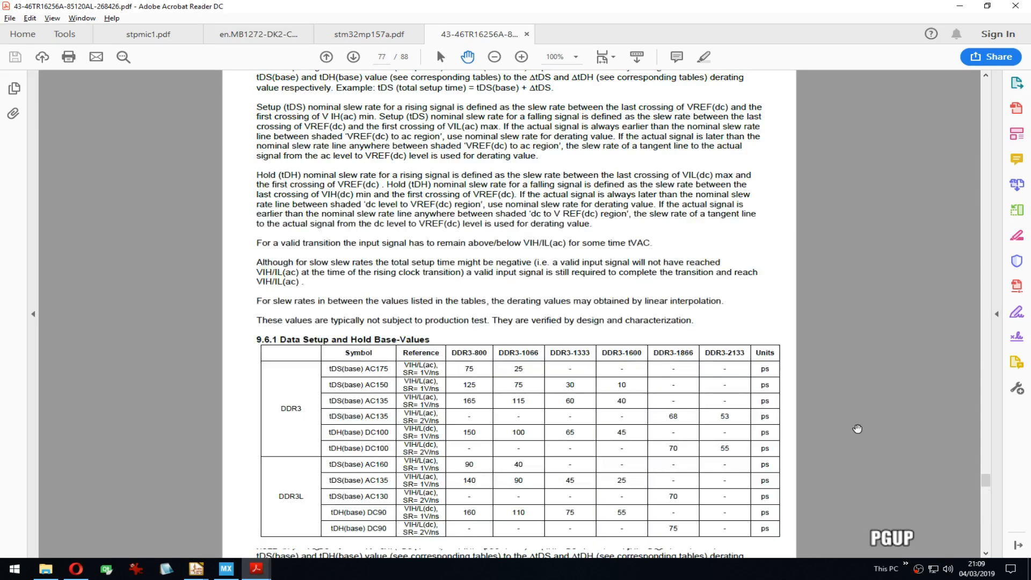
pyautogui.press('pageup')
pyautogui.press('pageup')
pyautogui.press('pageup')
pyautogui.press('pageup')
pyautogui.press('pageup')
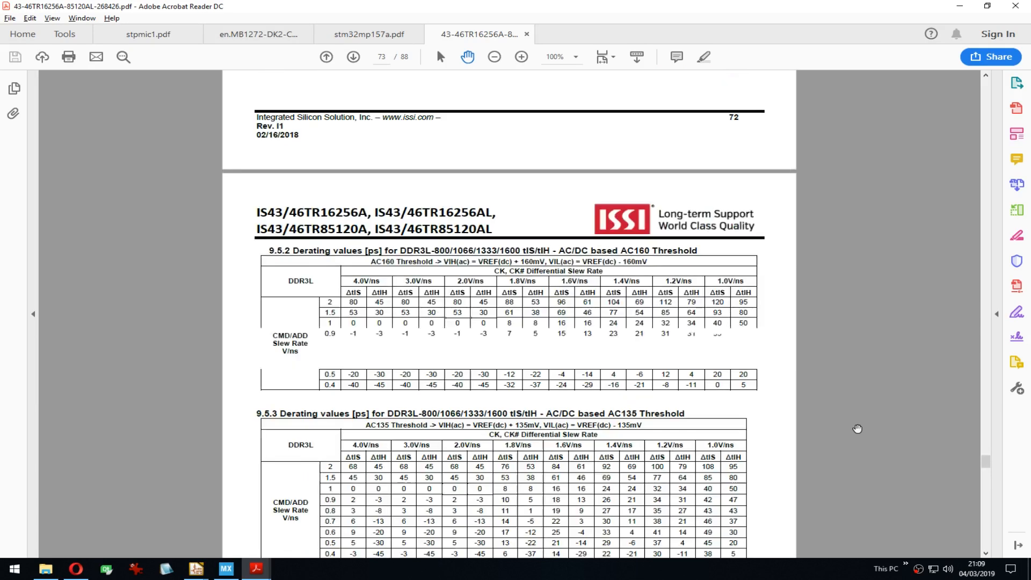
pyautogui.press('pageup')
pyautogui.press('pageup')
pyautogui.press('pageup')
pyautogui.press('pageup')
pyautogui.press('pageup')
pyautogui.press('pageup')
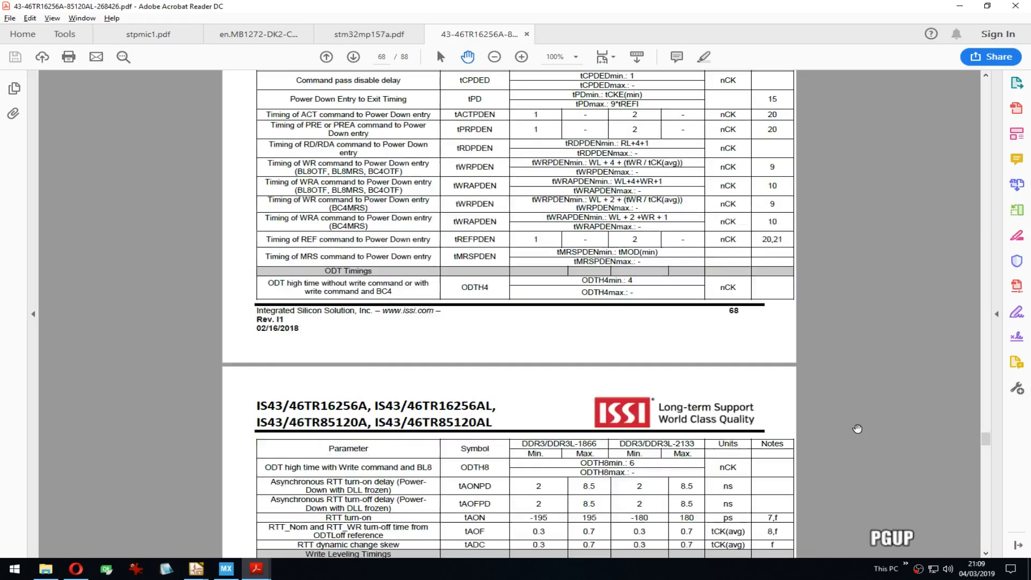
pyautogui.press('pageup')
pyautogui.press('pageup')
pyautogui.press('pageup')
pyautogui.press('pageup')
pyautogui.press('pageup')
pyautogui.press('pageup')
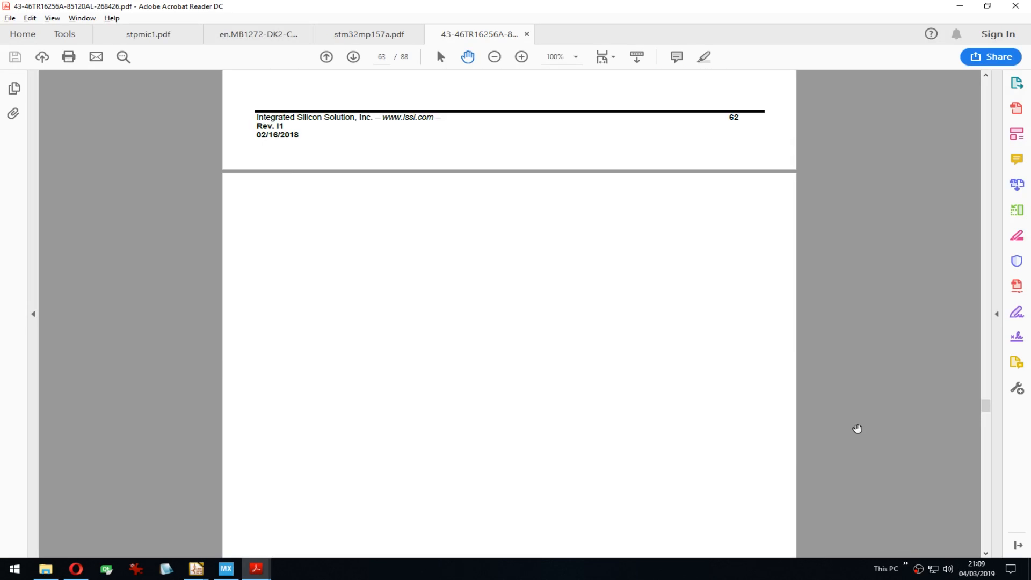
pyautogui.press('pageup')
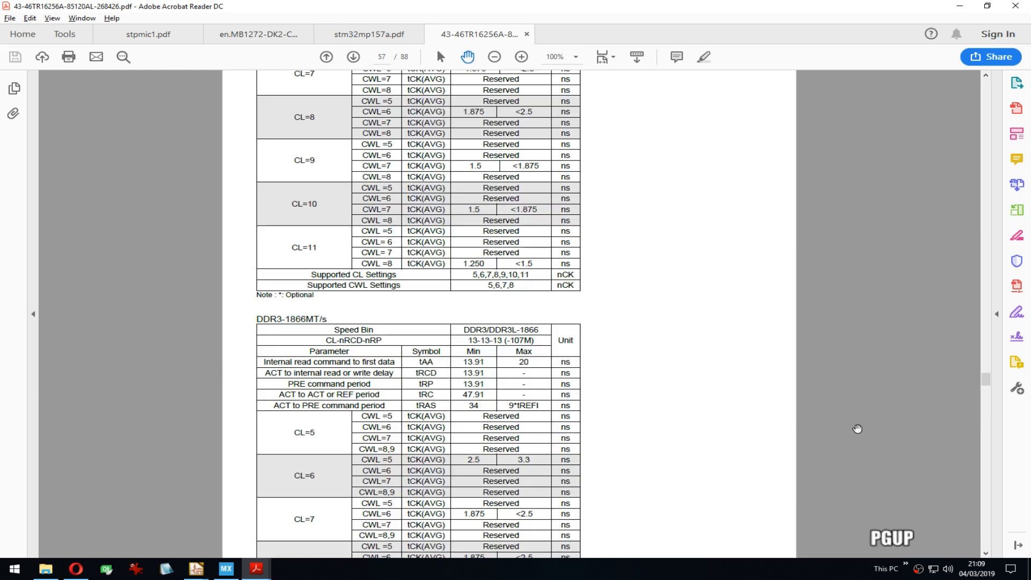
pyautogui.moveTo(985, 383); pyautogui.dragTo(973, 100)
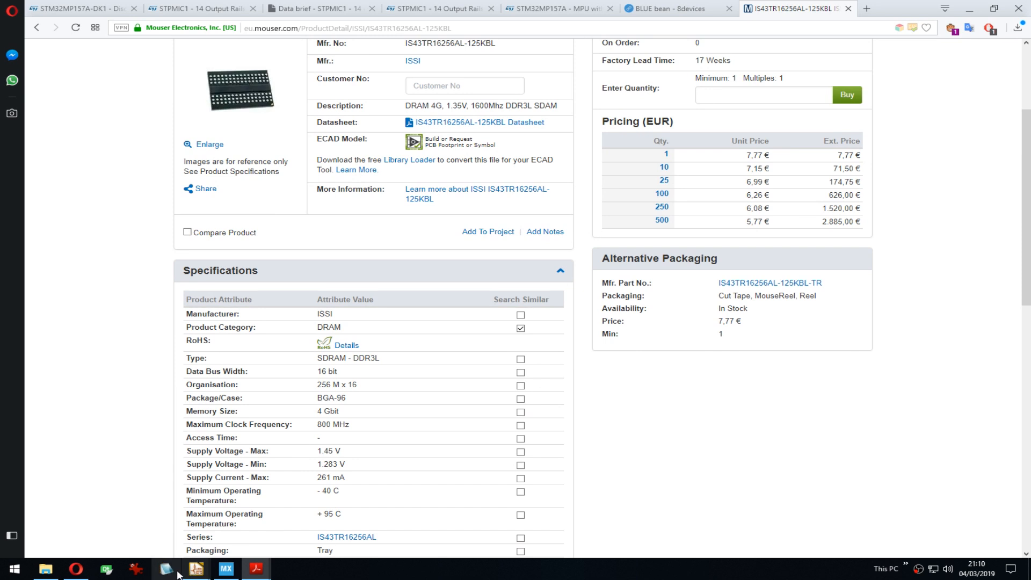
# Step: Hide the notepad, then zoom the BGA-90 preview and pan to pads M1–M3
pyautogui.click(166, 568)
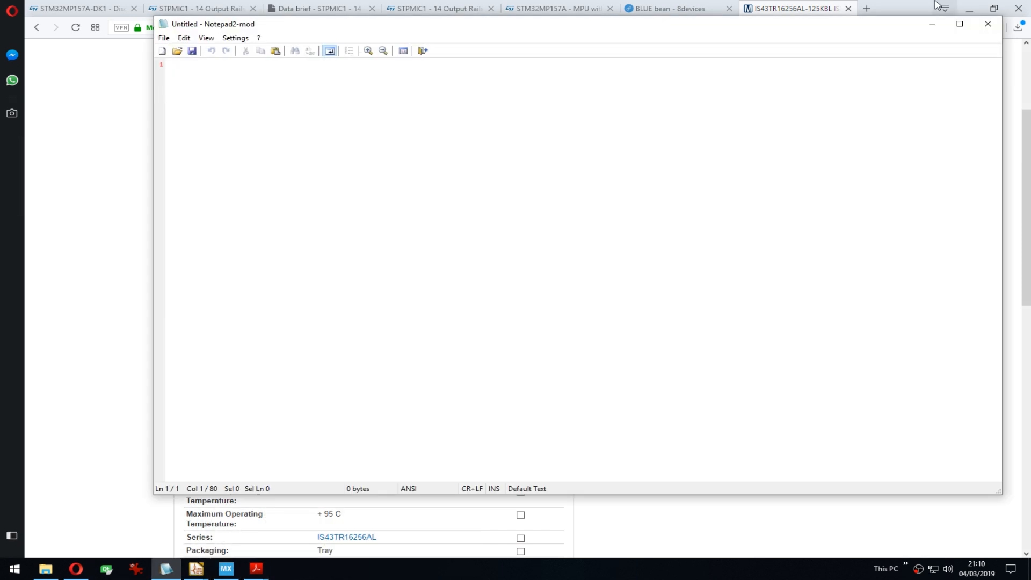
pyautogui.click(932, 23)
pyautogui.moveTo(196, 568)
pyautogui.click(387, 518)
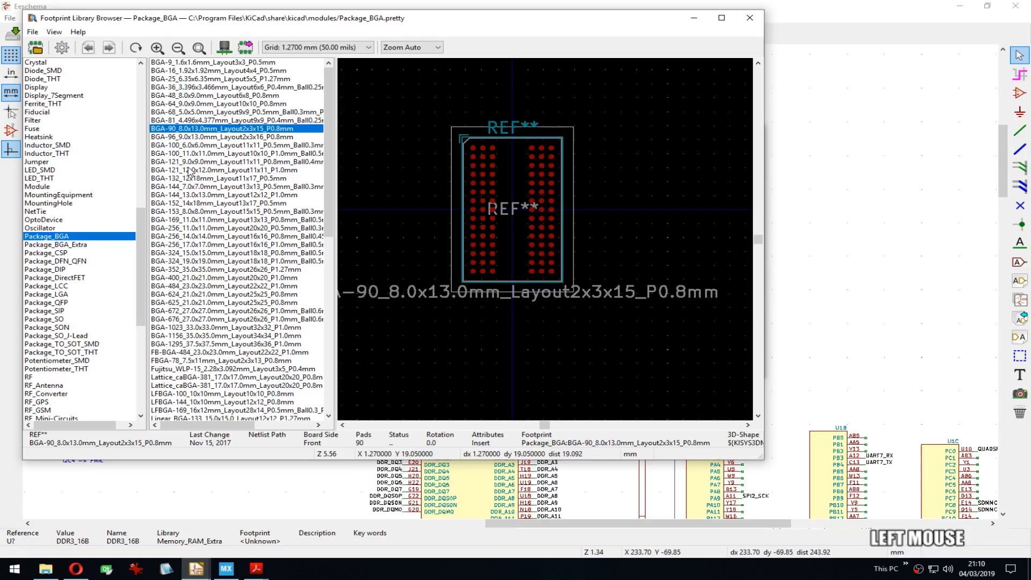
pyautogui.scroll(8, 569, 249)
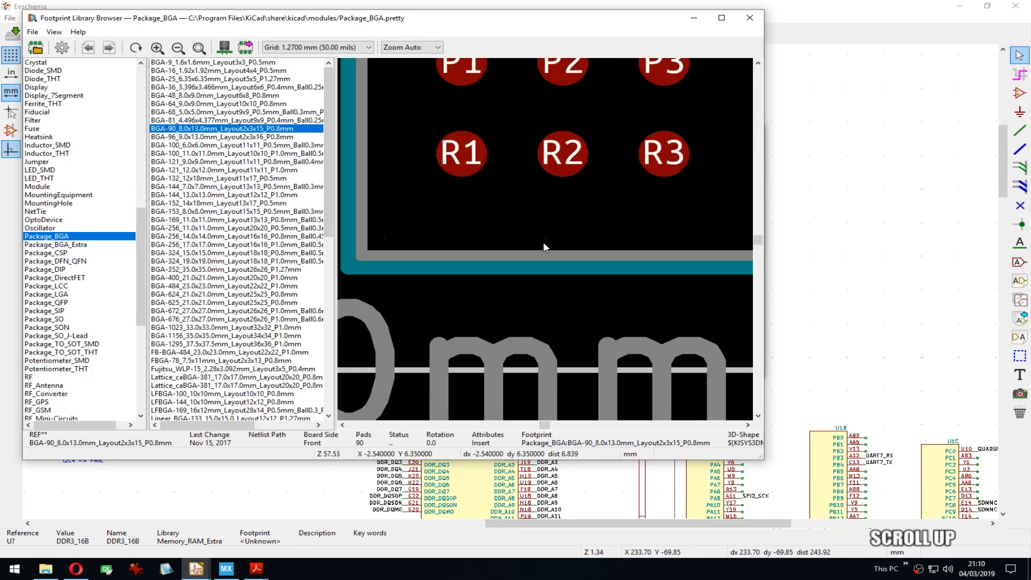
pyautogui.moveTo(539, 239); pyautogui.dragTo(430, 243, button='middle')
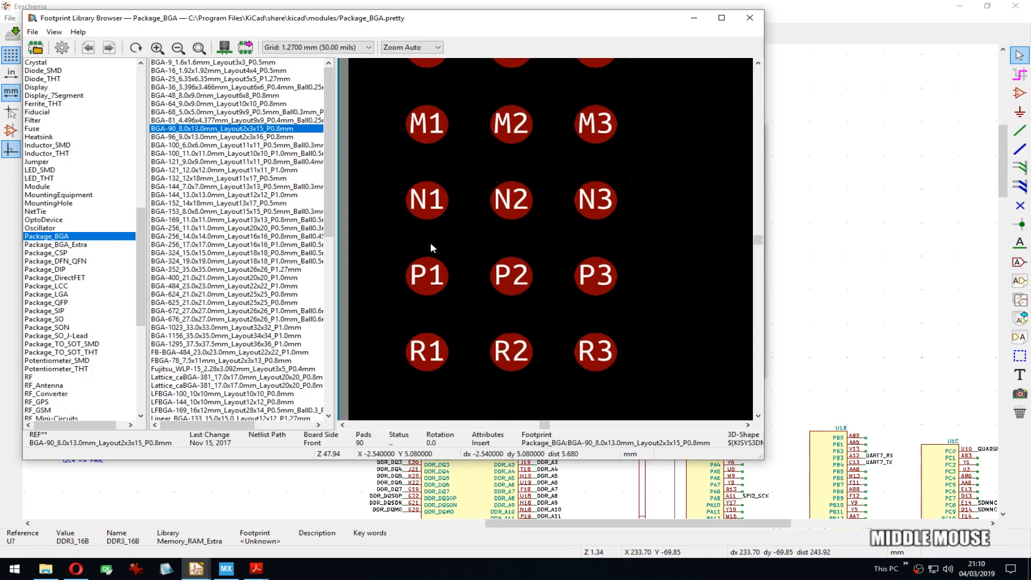
pyautogui.click(333, 145)
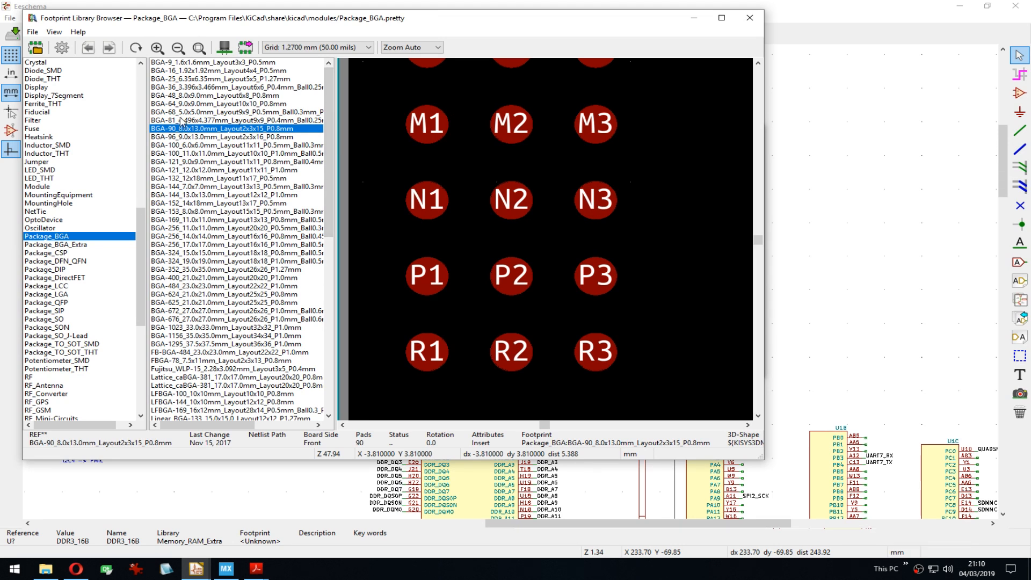
# Step: Compare the BGA-81 and BGA-68 footprints, re-inspect BGA-90's pads, and close the browser
pyautogui.click(204, 120)
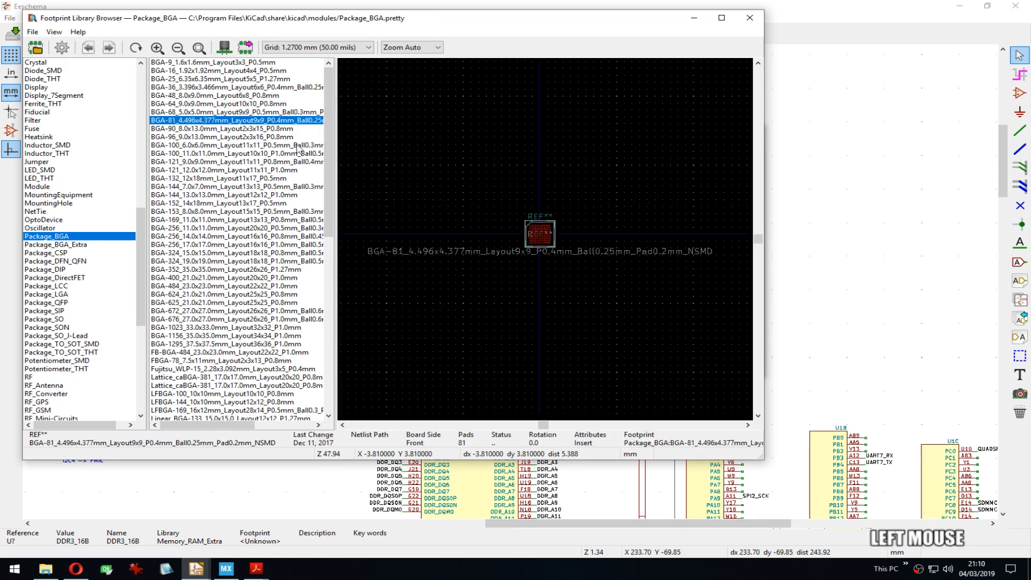
pyautogui.click(182, 113)
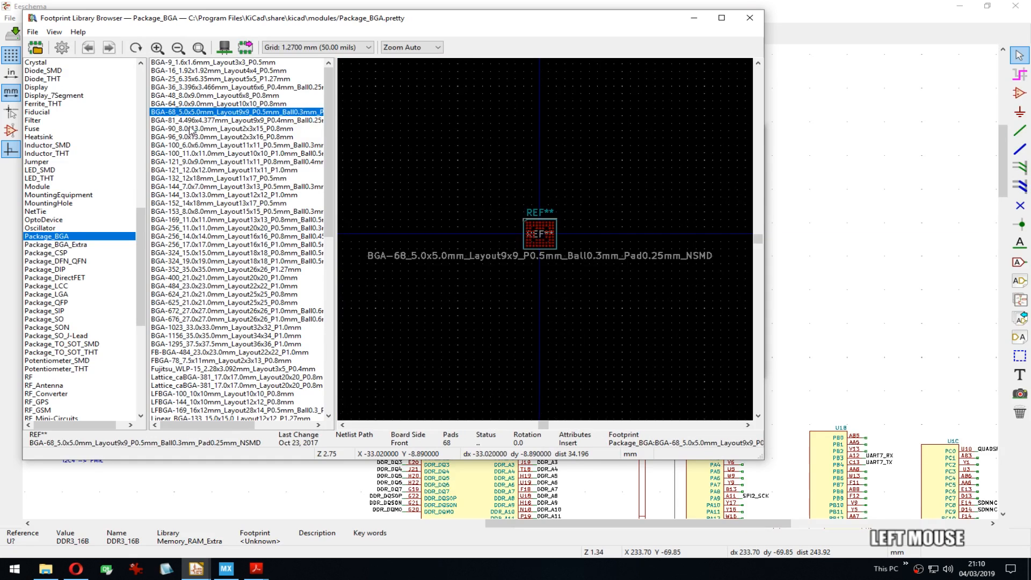
pyautogui.click(191, 130)
pyautogui.scroll(10, 546, 239)
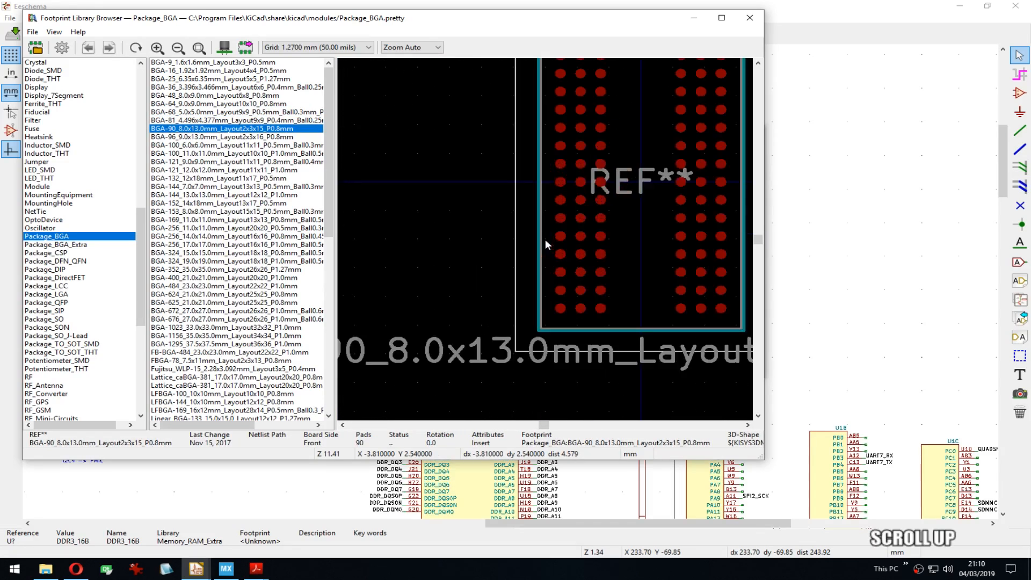
pyautogui.moveTo(574, 337); pyautogui.dragTo(528, 227, button='middle')
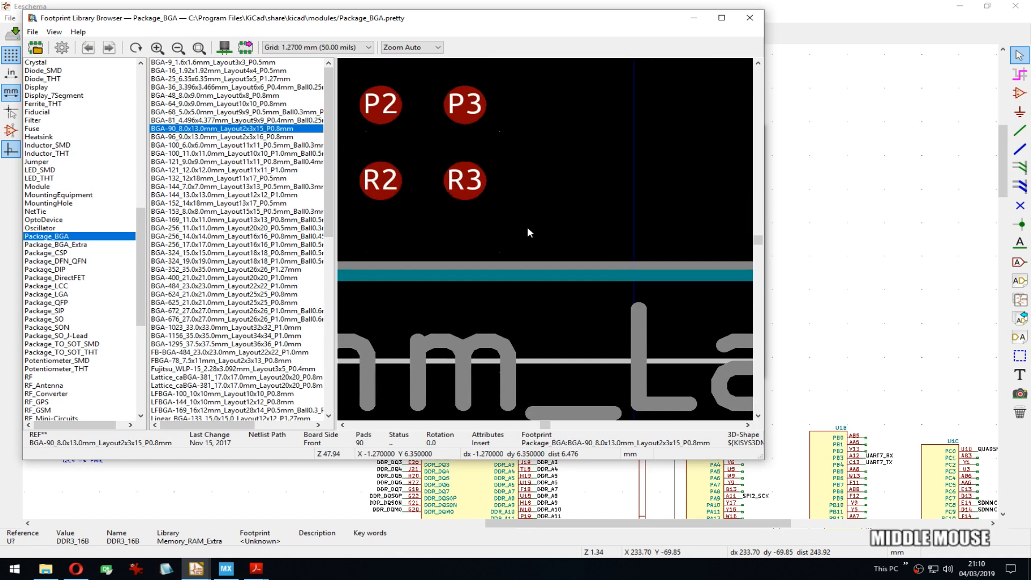
pyautogui.click(749, 18)
# Step: Close the properties, open DDR3_16B in the Symbol Editor, and review its pin table down to T9
pyautogui.click(749, 132)
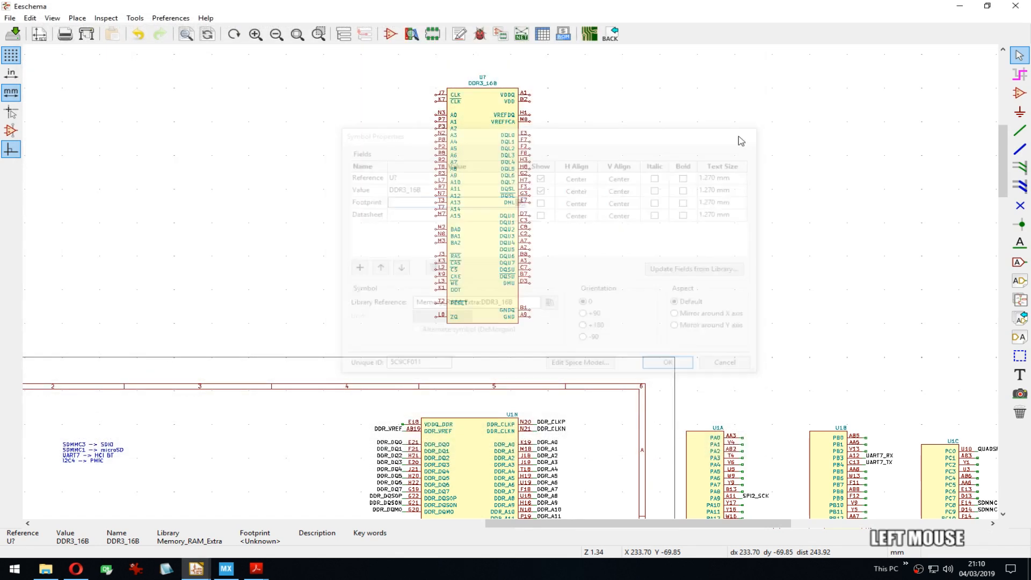
pyautogui.scroll(2, 512, 286)
pyautogui.moveTo(536, 203); pyautogui.dragTo(485, 227, button='middle')
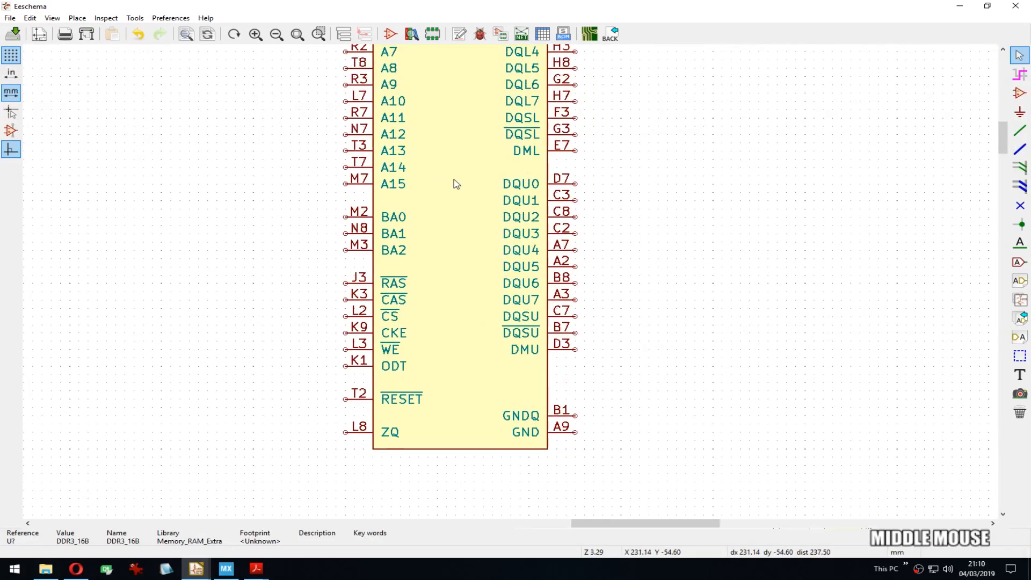
pyautogui.hotkey('ctrl', 'e')
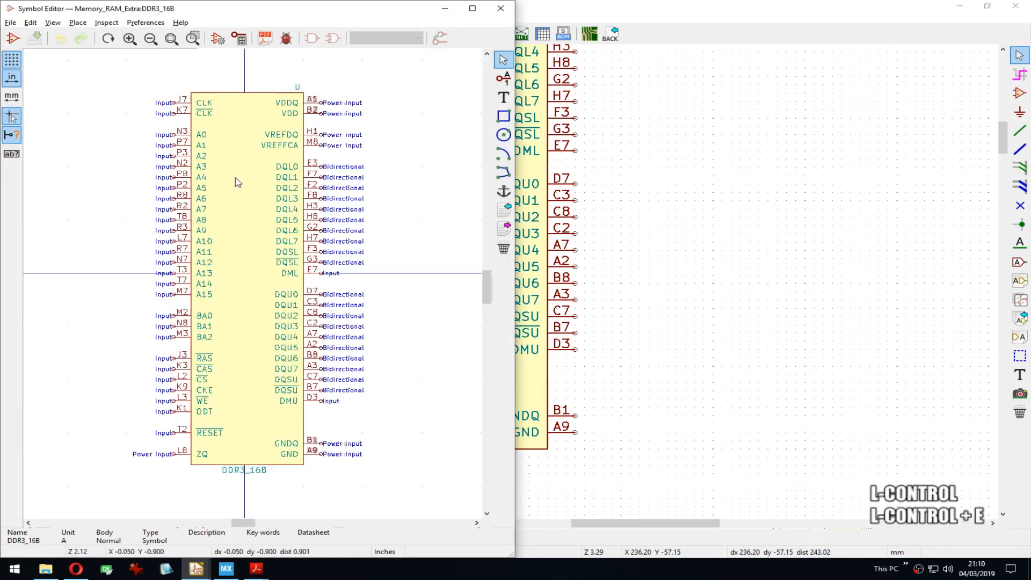
pyautogui.click(239, 38)
pyautogui.scroll(-10, 295, 466)
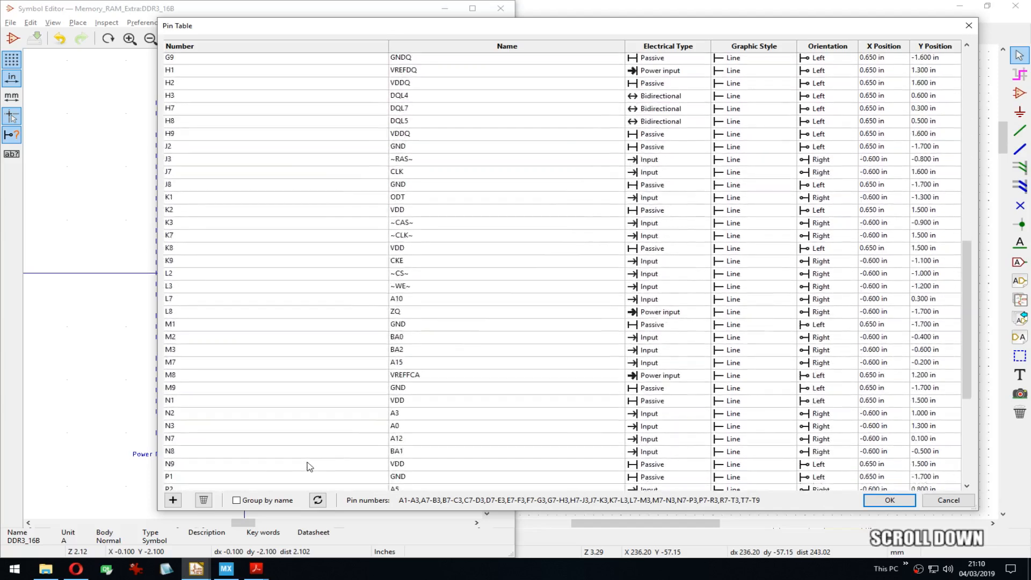
pyautogui.click(969, 26)
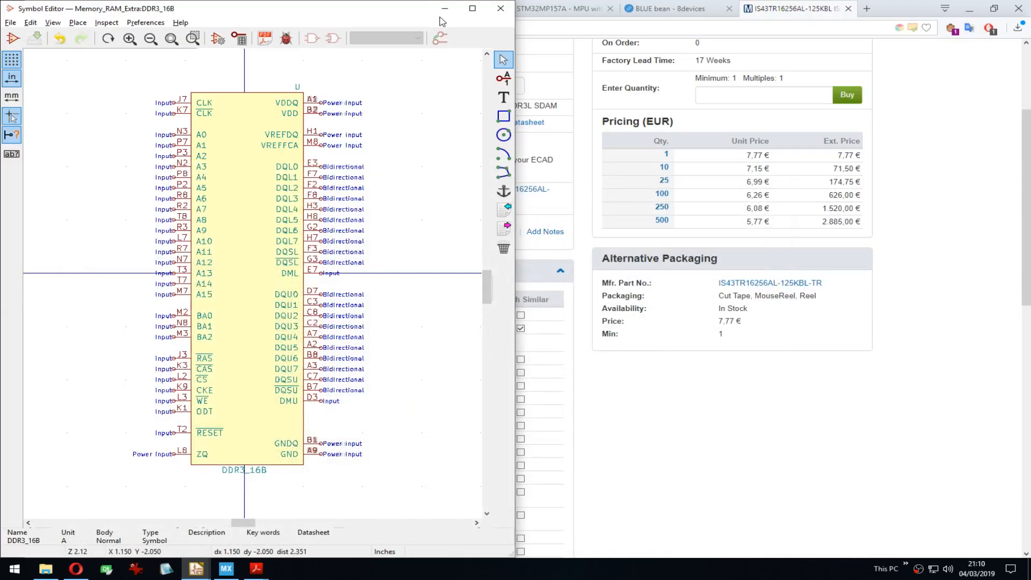
# Step: Return to the schematic and reopen DDR3_16B in the Symbol Editor
pyautogui.hotkey('alt', 'Tab')
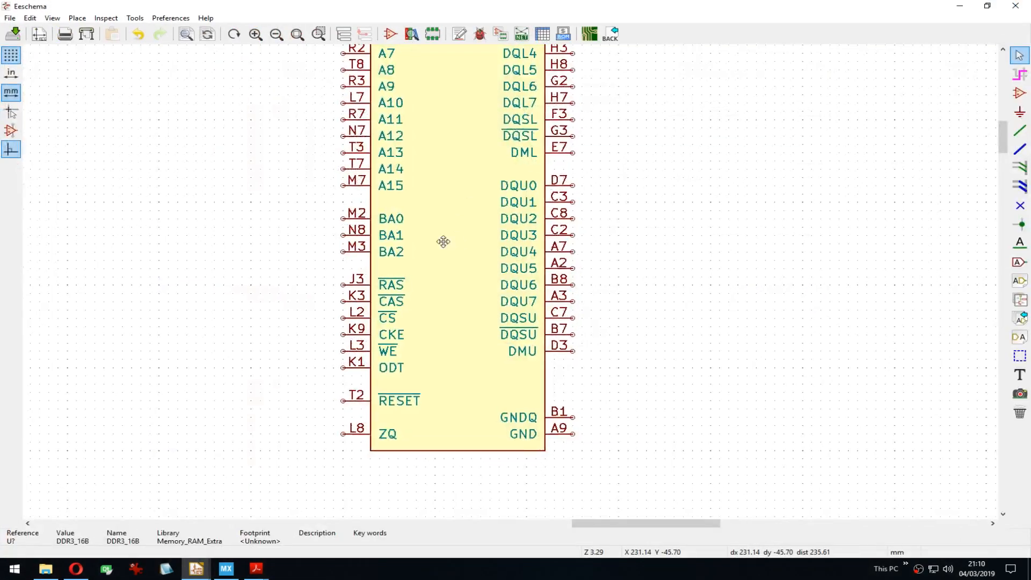
pyautogui.moveTo(443, 241); pyautogui.dragTo(429, 251, button='middle')
pyautogui.hotkey('ctrl', 'e')
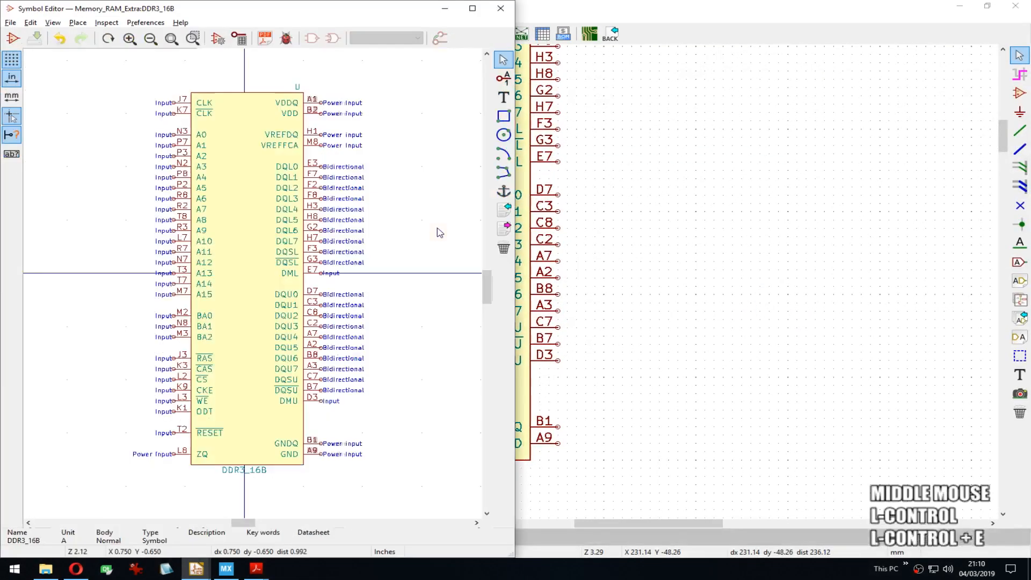
# Step: Open DDR3_16B's properties and browse footprint libraries for its empty Footprint field
pyautogui.click(589, 179)
pyautogui.press('e')
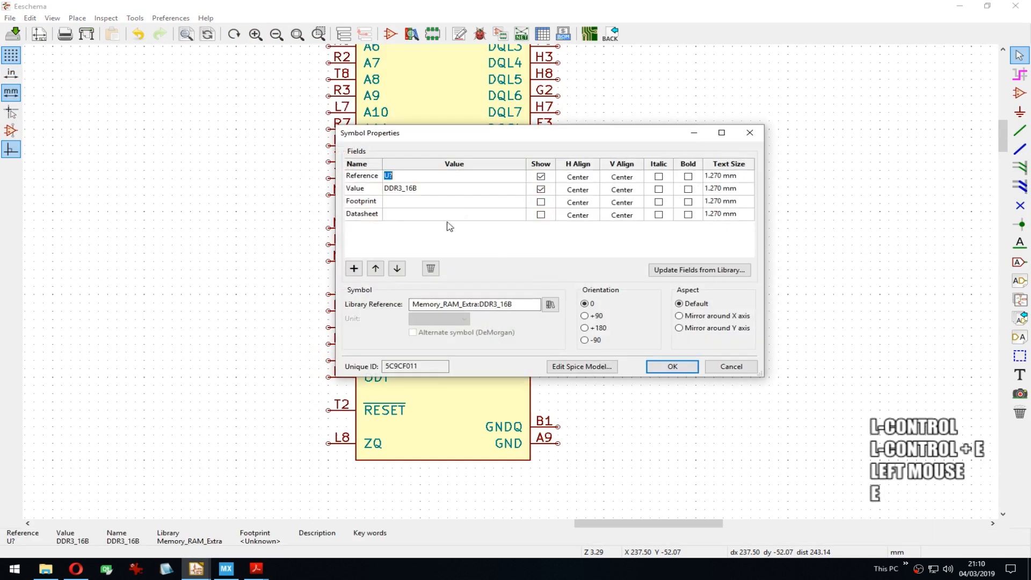
pyautogui.click(517, 202)
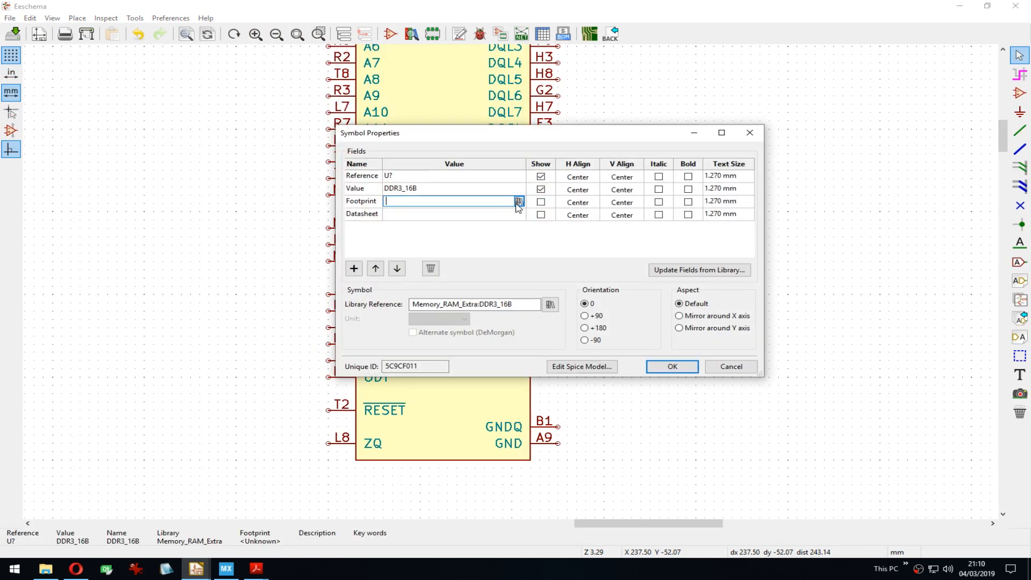
pyautogui.click(518, 201)
pyautogui.moveTo(286, 20); pyautogui.dragTo(330, 66)
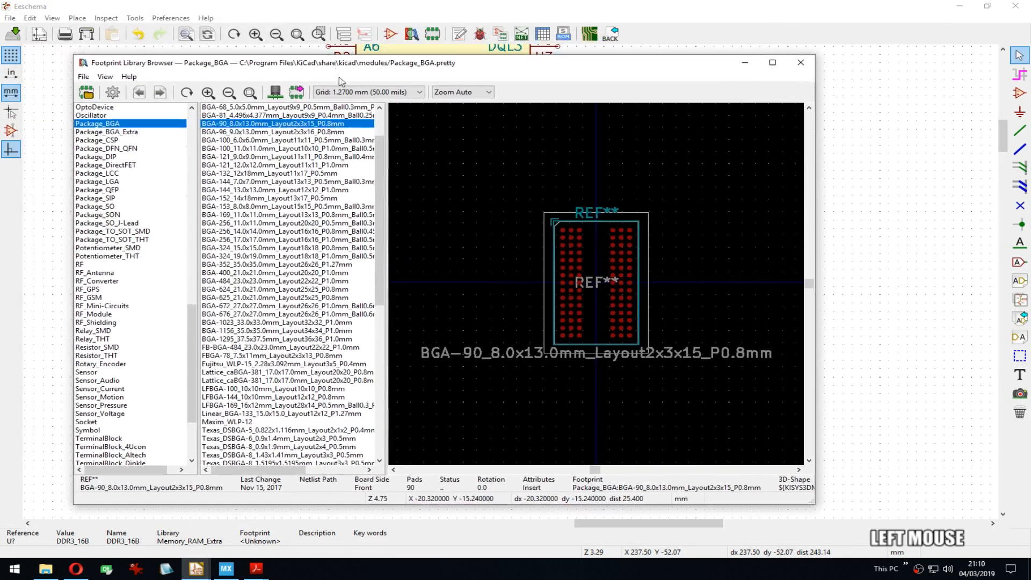
# Step: Preview the BGA-100 11x11 mm, BGA-100 6x6 mm and BGA-96 9.0x13.0mm footprints, inspecting BGA-96's pads
pyautogui.click(372, 148)
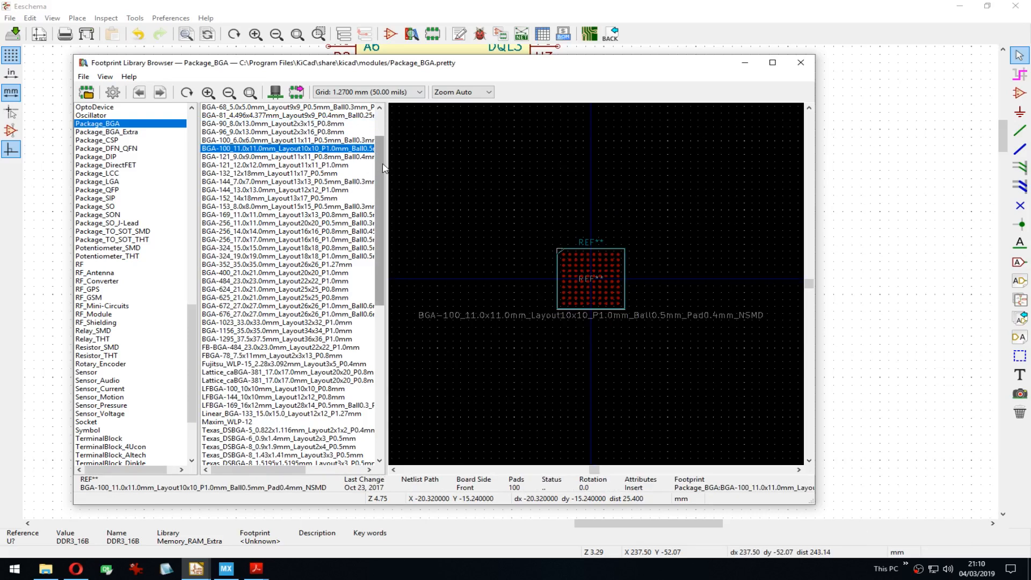
pyautogui.click(305, 140)
pyautogui.click(304, 131)
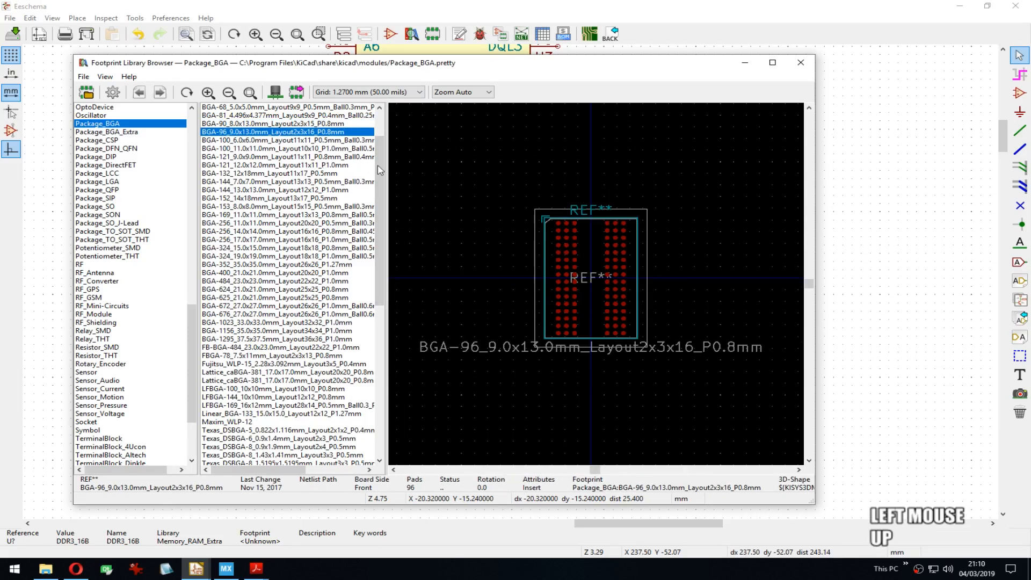
pyautogui.scroll(4, 595, 282)
pyautogui.scroll(3, 467, 373)
pyautogui.moveTo(525, 367); pyautogui.dragTo(593, 341, button='middle')
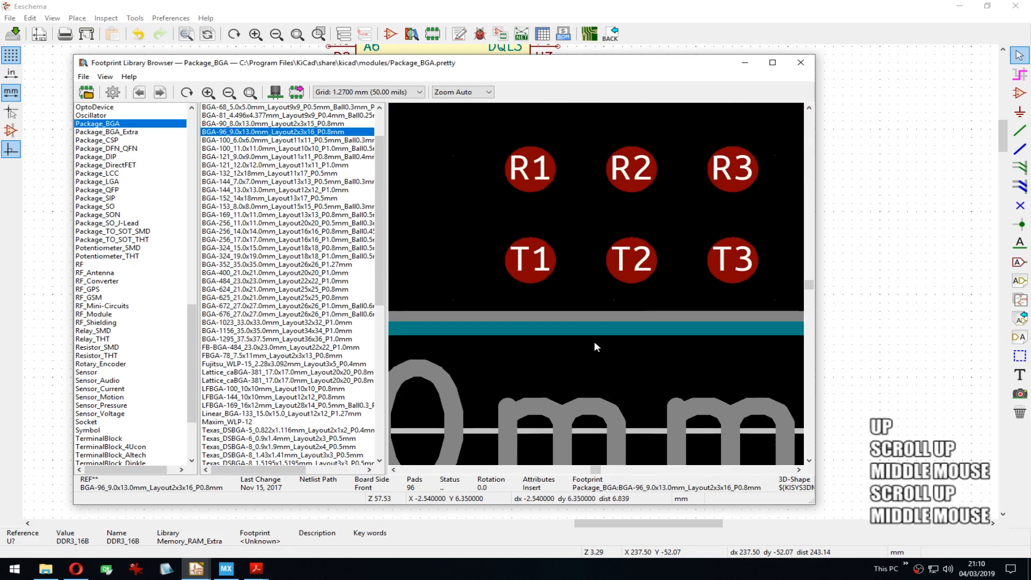
pyautogui.scroll(-3, 644, 226)
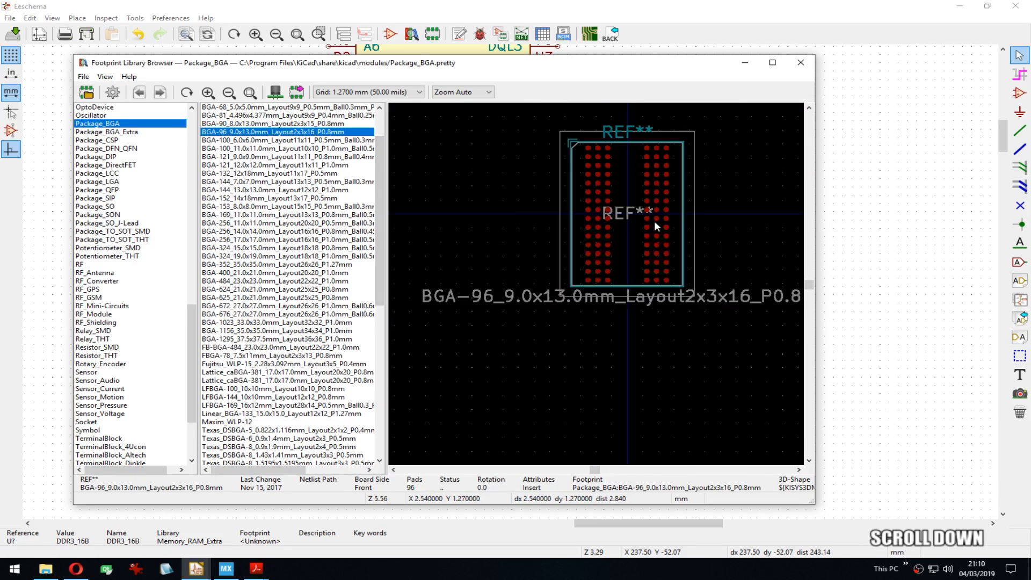
pyautogui.middleClick(591, 281)
pyautogui.scroll(3, 591, 281)
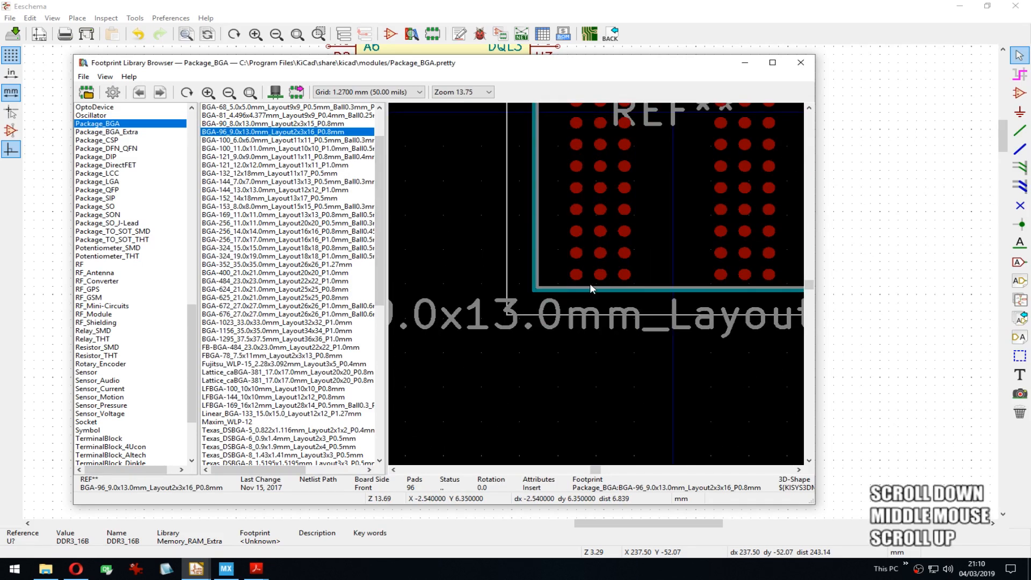
# Step: Choose BGA-96_9.0x13.0mm_Layout2x3x16_P0.8mm as the footprint and confirm the properties
pyautogui.doubleClick(253, 135)
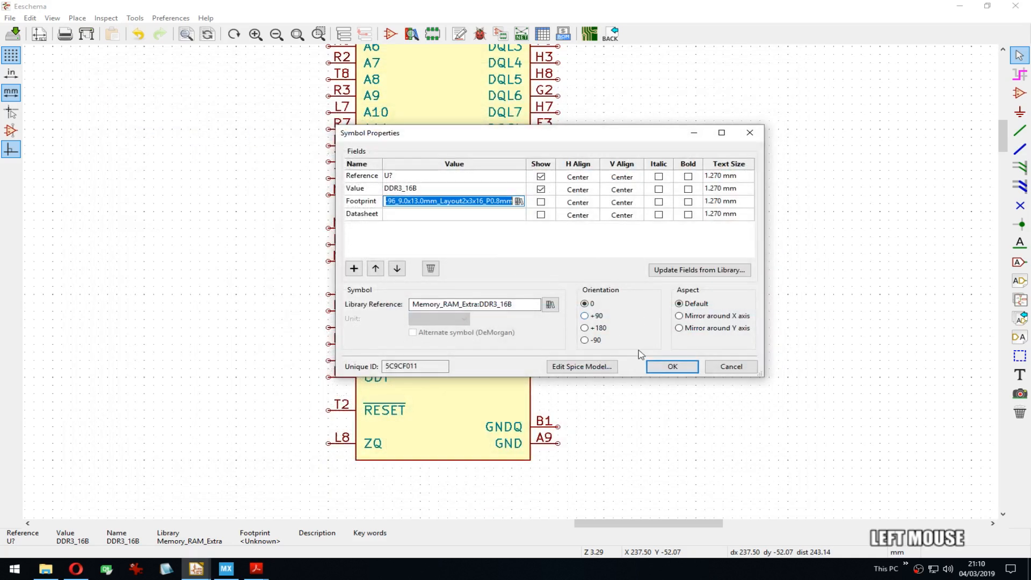
pyautogui.click(658, 368)
pyautogui.moveTo(524, 209); pyautogui.dragTo(511, 229, button='middle')
# Step: Move the DDR3_16B symbol to a new spot and put its value label below it
pyautogui.scroll(-3, 510, 268)
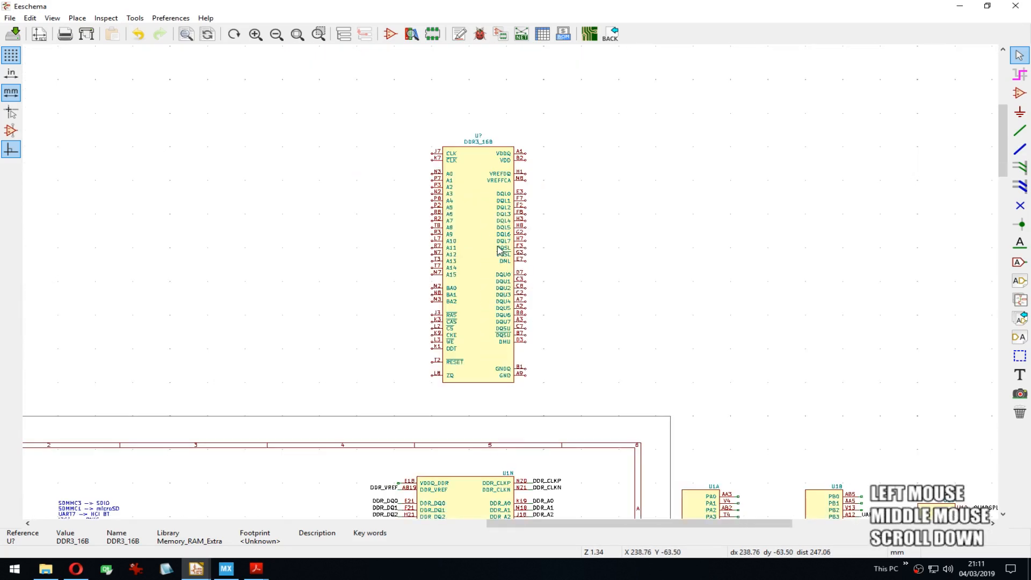
pyautogui.moveTo(606, 242); pyautogui.dragTo(578, 184, button='middle')
pyautogui.press('m')
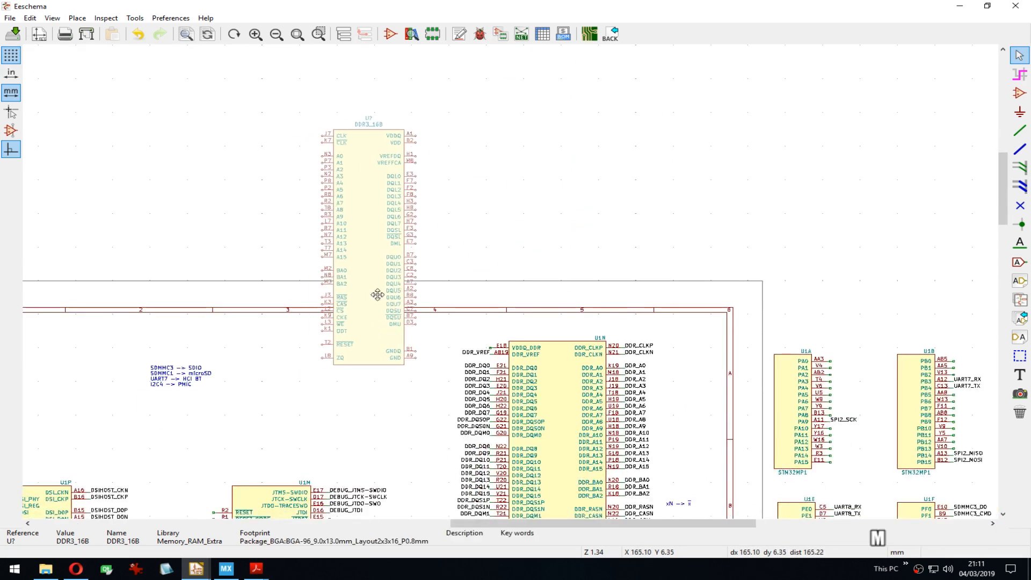
pyautogui.moveTo(377, 295); pyautogui.dragTo(427, 243, button='middle')
pyautogui.click(368, 290)
pyautogui.moveTo(372, 124); pyautogui.dragTo(365, 365)
pyautogui.click(365, 365)
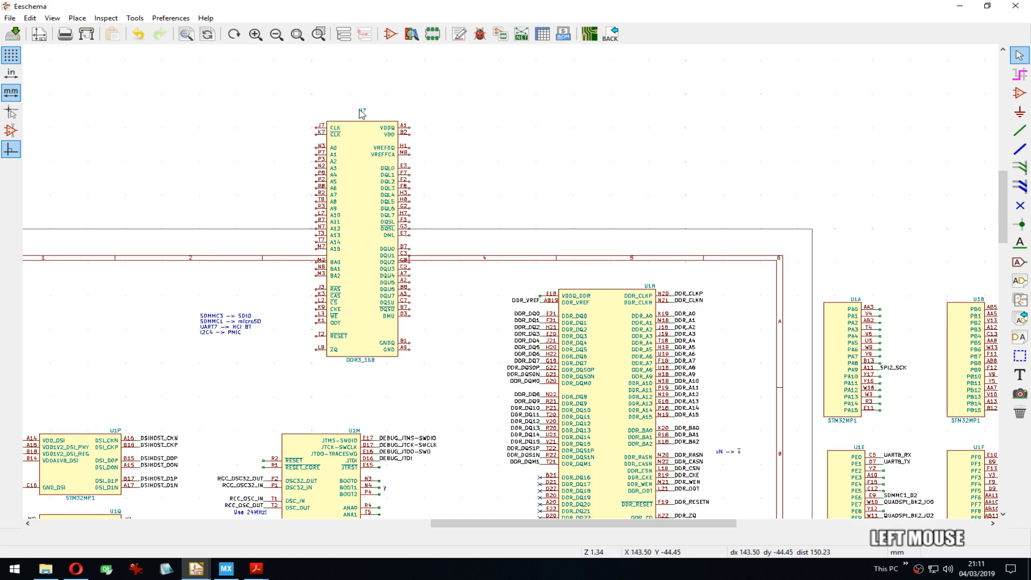
# Step: Place the U? reference label above the symbol and change its horizontal alignment
pyautogui.press('m')
pyautogui.click(399, 123)
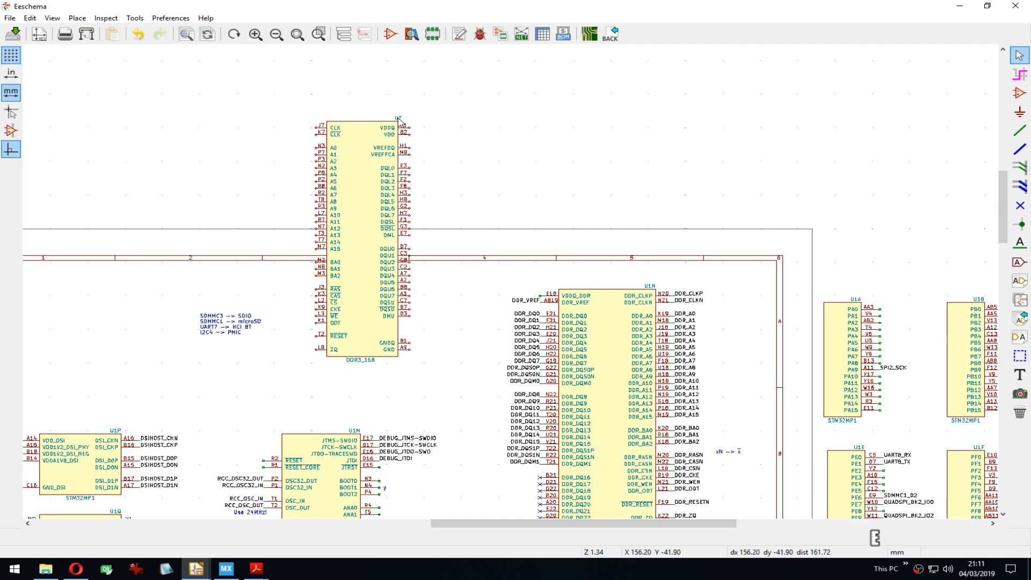
pyautogui.press('u')
pyautogui.click(630, 290)
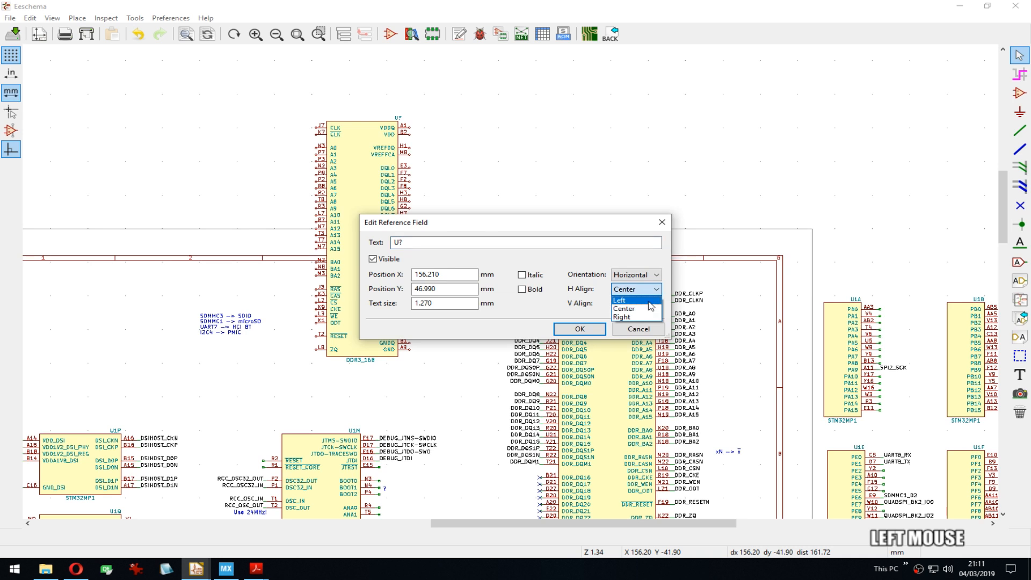
pyautogui.click(639, 313)
pyautogui.click(581, 327)
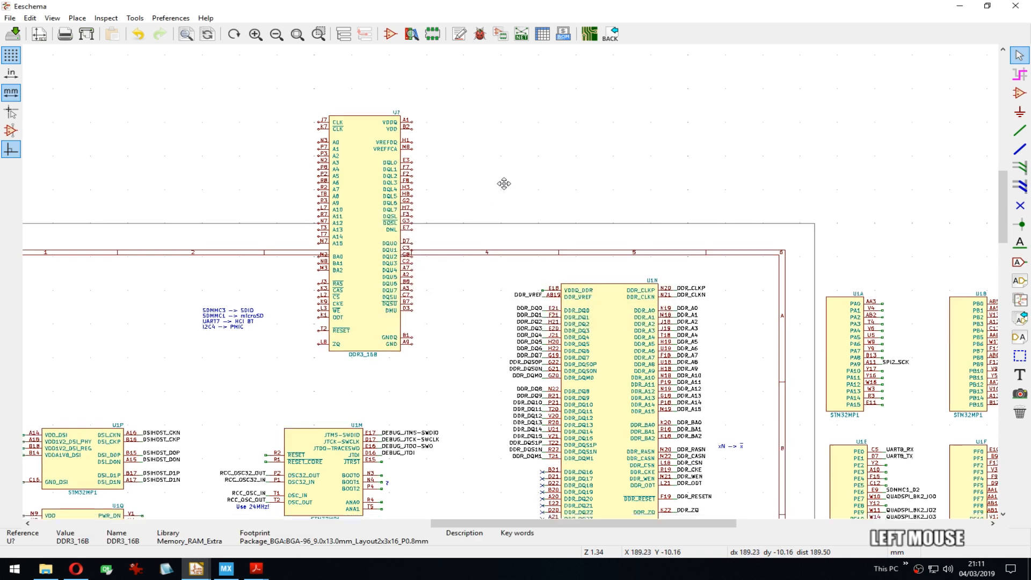
# Step: Shift U7 higher up and to the right, then save stm32mp1_breakout.sch
pyautogui.moveTo(504, 182); pyautogui.dragTo(495, 170, button='middle')
pyautogui.scroll(-4, 435, 224)
pyautogui.scroll(3, 513, 286)
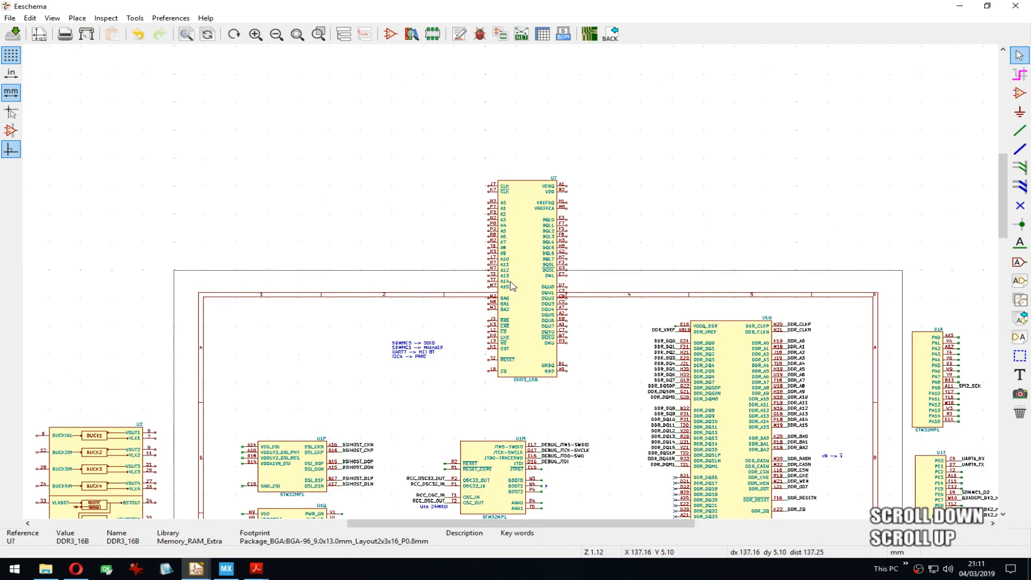
pyautogui.press('m')
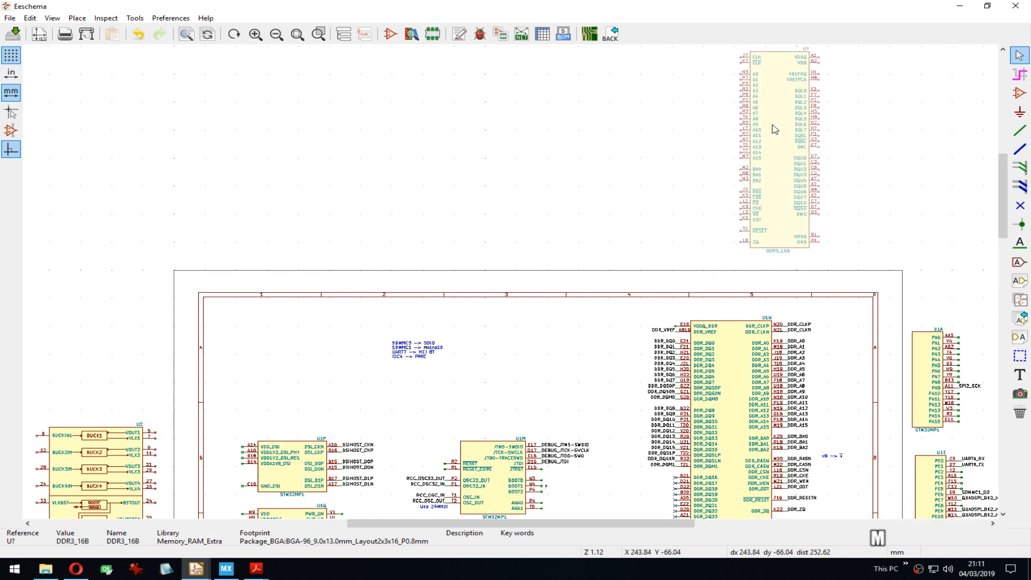
pyautogui.click(773, 150)
pyautogui.moveTo(841, 240); pyautogui.dragTo(671, 218, button='middle')
pyautogui.scroll(-2, 671, 218)
pyautogui.hotkey('ctrl', 's')
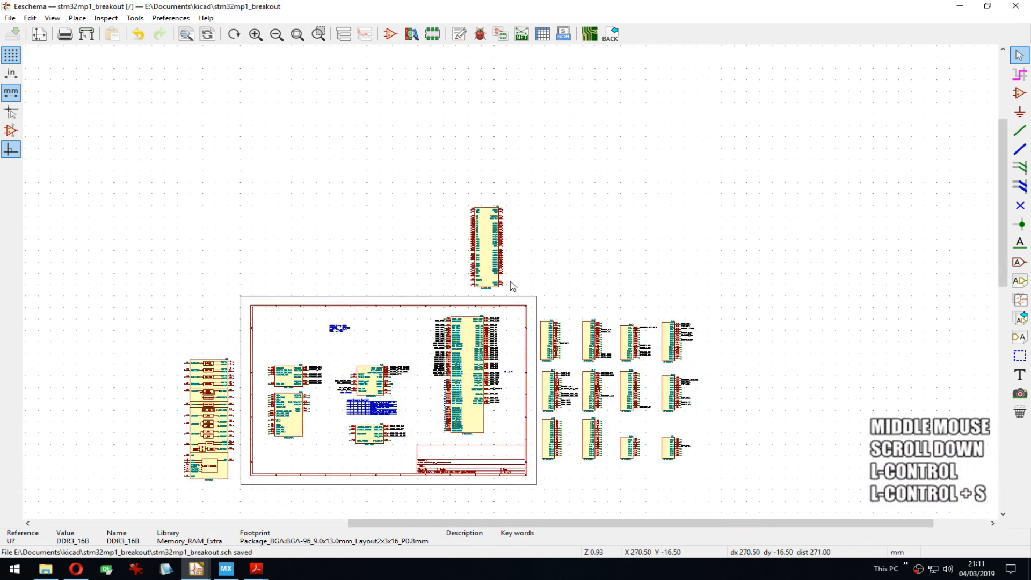
# Step: Pan and zoom across the saved schematic, ending with the DDR3 U7 chip fully in view
pyautogui.moveTo(419, 345); pyautogui.dragTo(373, 233, button='middle')
pyautogui.scroll(3, 372, 232)
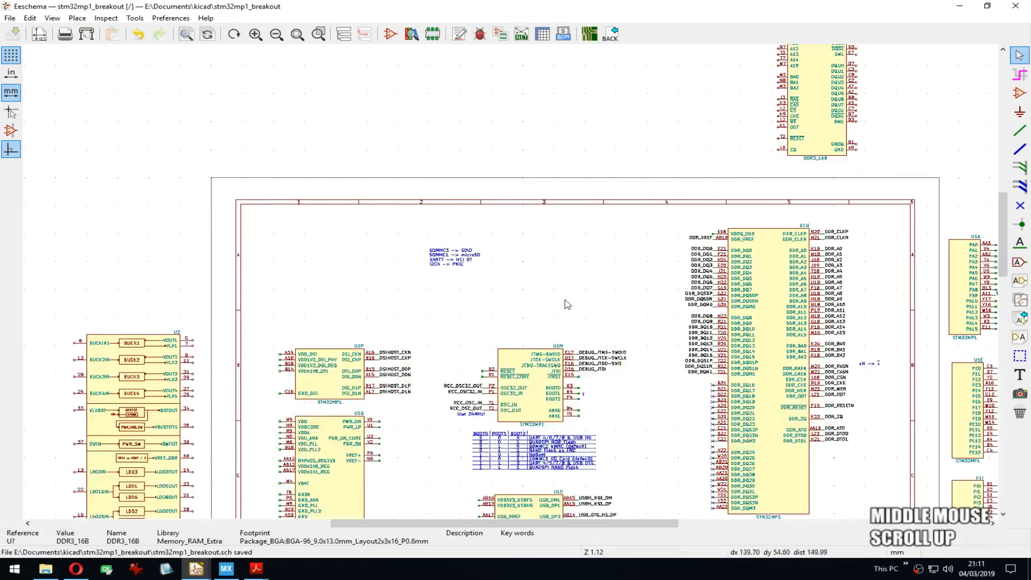
pyautogui.moveTo(567, 304); pyautogui.dragTo(474, 137, button='middle')
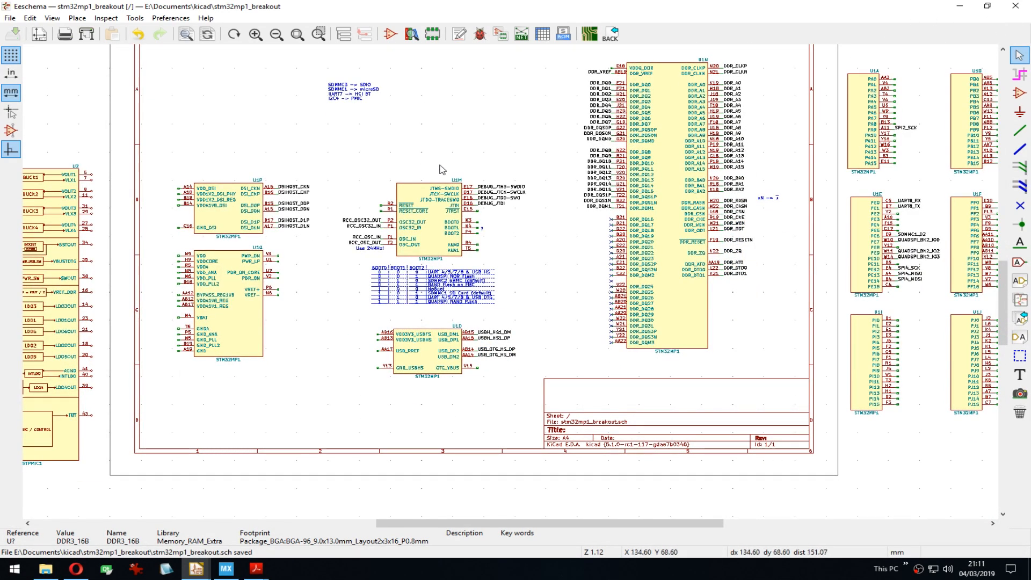
pyautogui.moveTo(441, 170); pyautogui.dragTo(680, 264, button='middle')
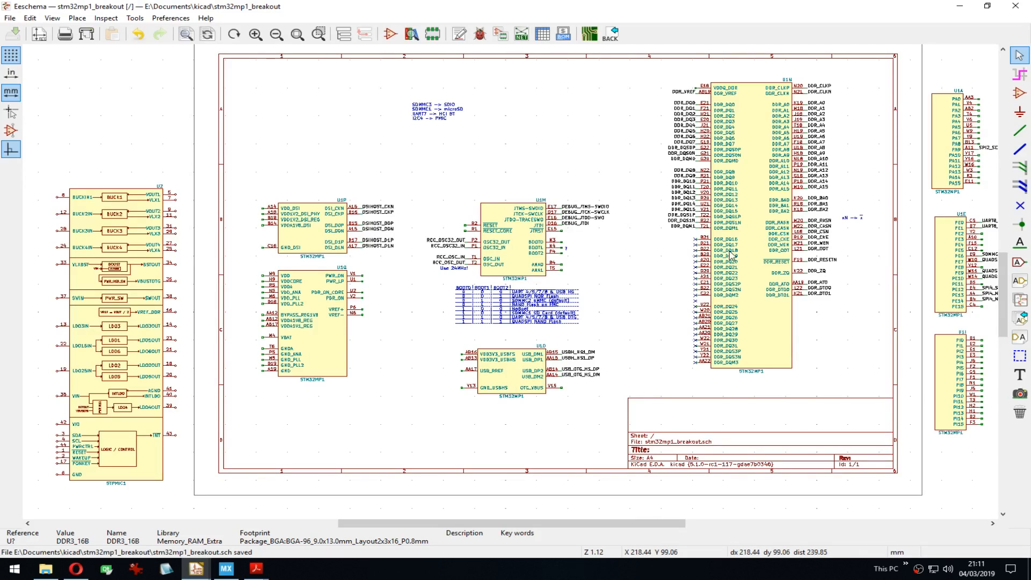
pyautogui.moveTo(537, 140); pyautogui.dragTo(502, 202, button='middle')
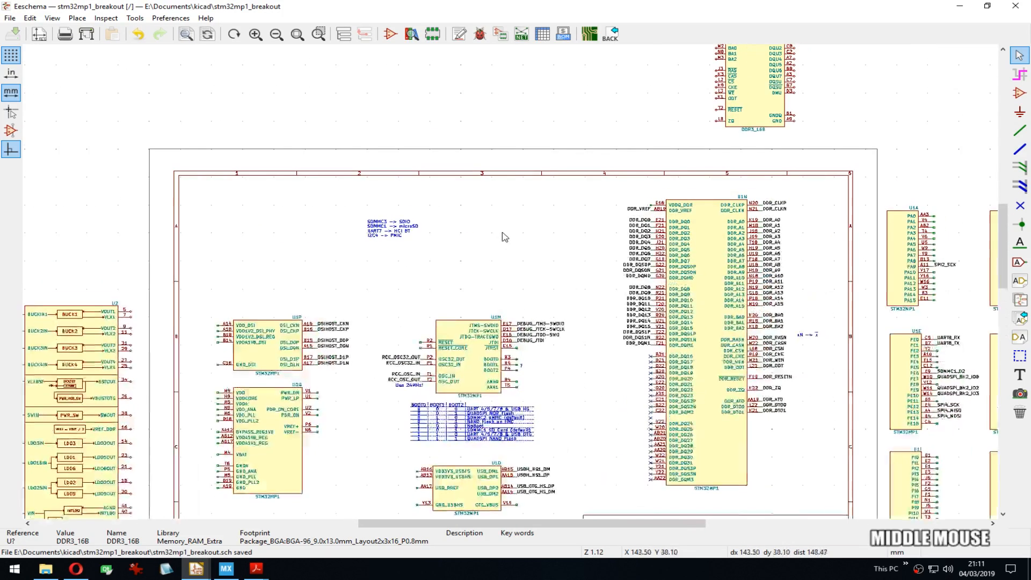
pyautogui.moveTo(533, 127); pyautogui.dragTo(497, 250, button='middle')
pyautogui.moveTo(552, 196); pyautogui.dragTo(536, 244, button='middle')
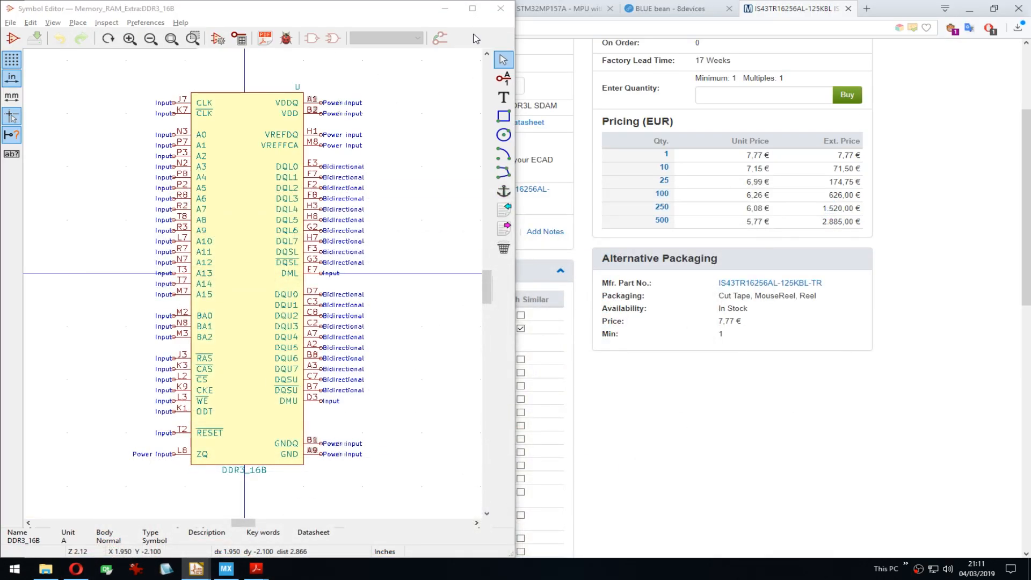
# Step: Maximize the Symbol Editor, show the library tree, and choose New library from RF_Module's context menu
pyautogui.click(473, 8)
pyautogui.click(11, 149)
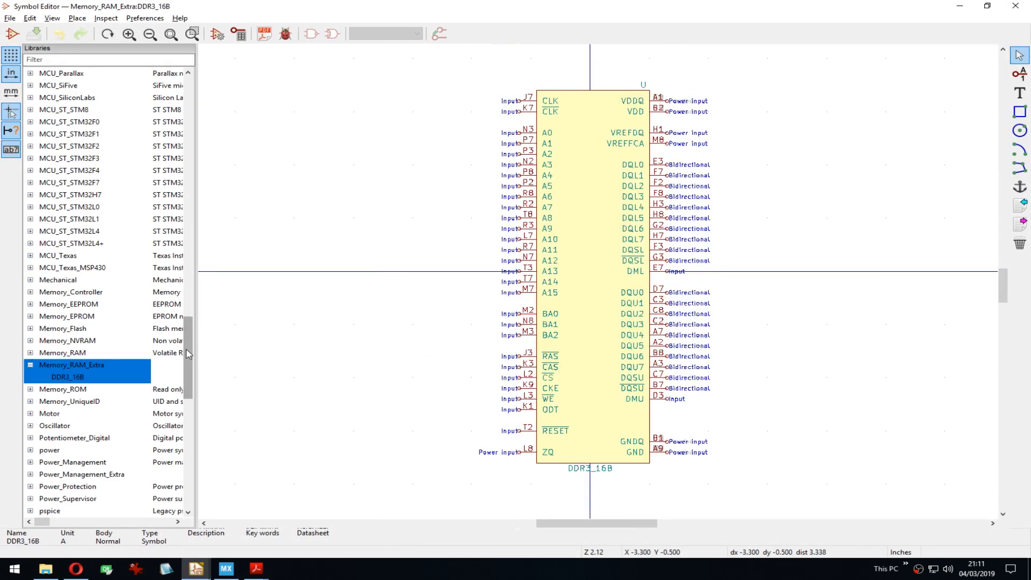
pyautogui.scroll(-5, 65, 291)
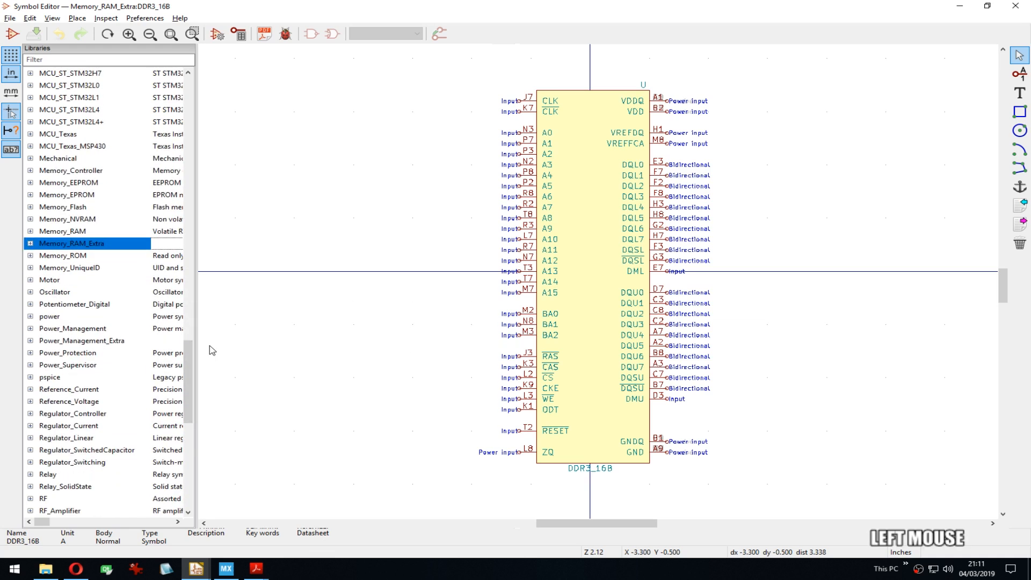
pyautogui.moveTo(188, 354); pyautogui.dragTo(186, 416)
pyautogui.click(35, 293)
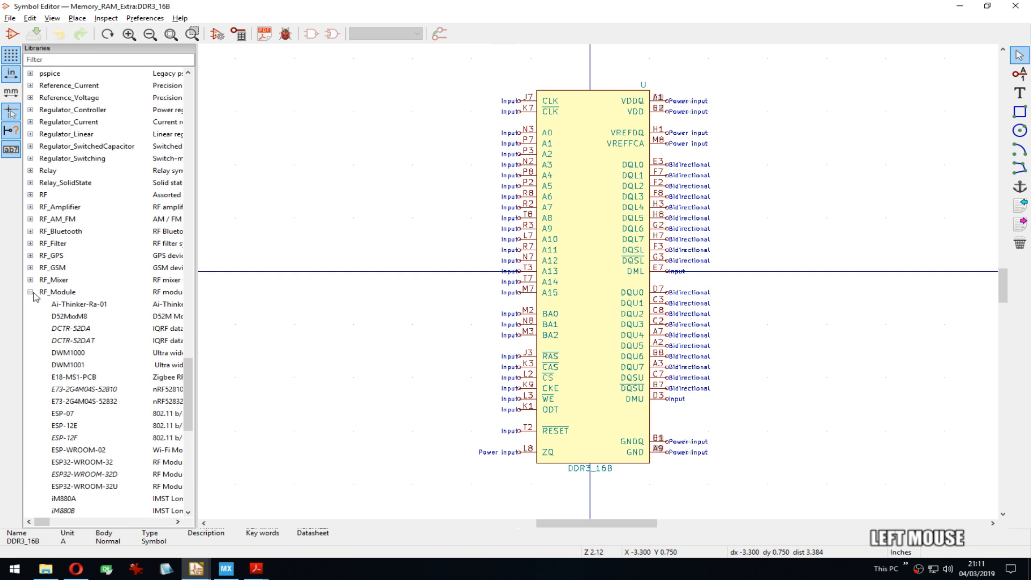
pyautogui.click(31, 292)
pyautogui.rightClick(75, 293)
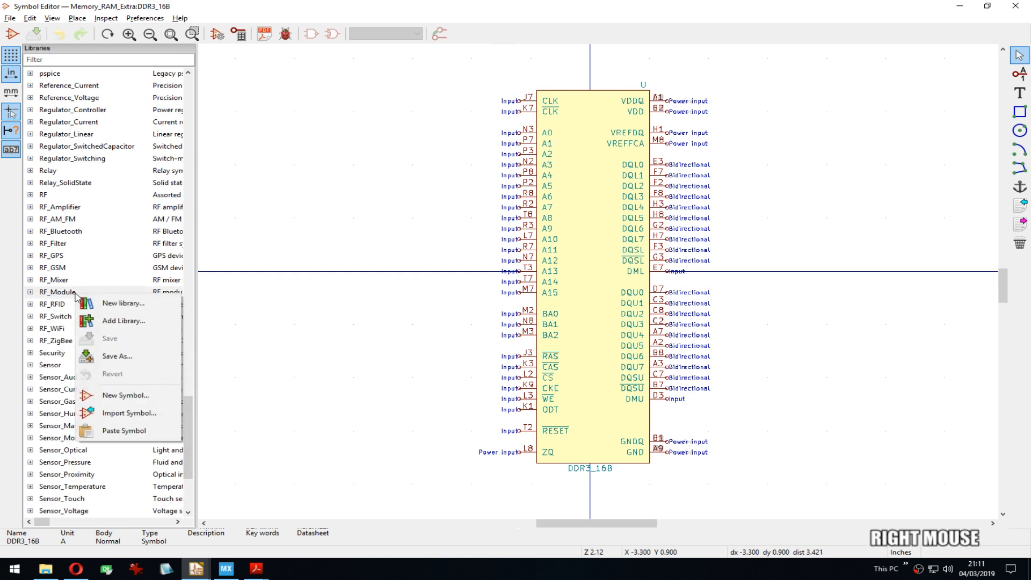
pyautogui.click(105, 303)
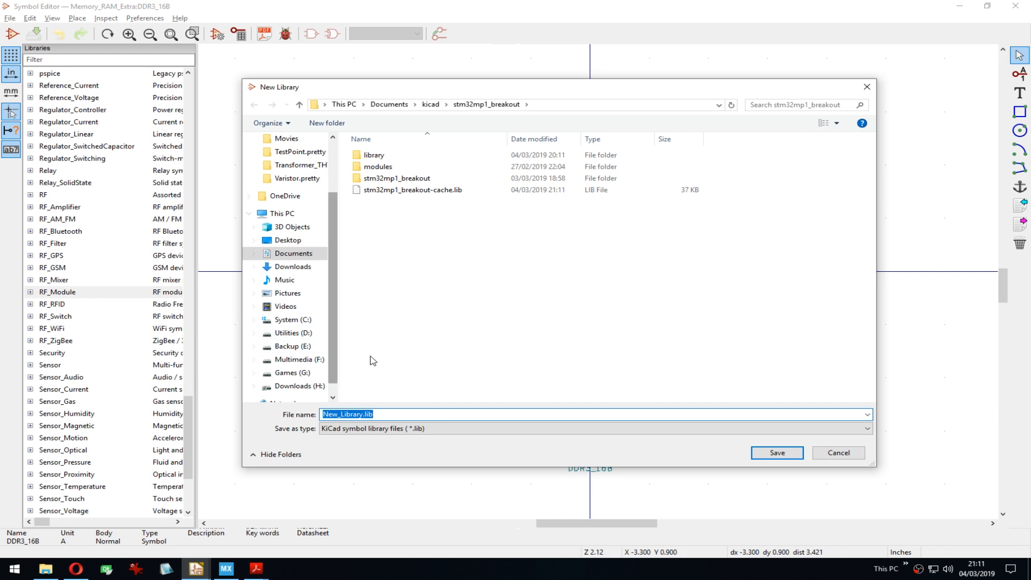
# Step: In the project's library folder, name the new library file RF_Module_Extra.lib
pyautogui.click(349, 415)
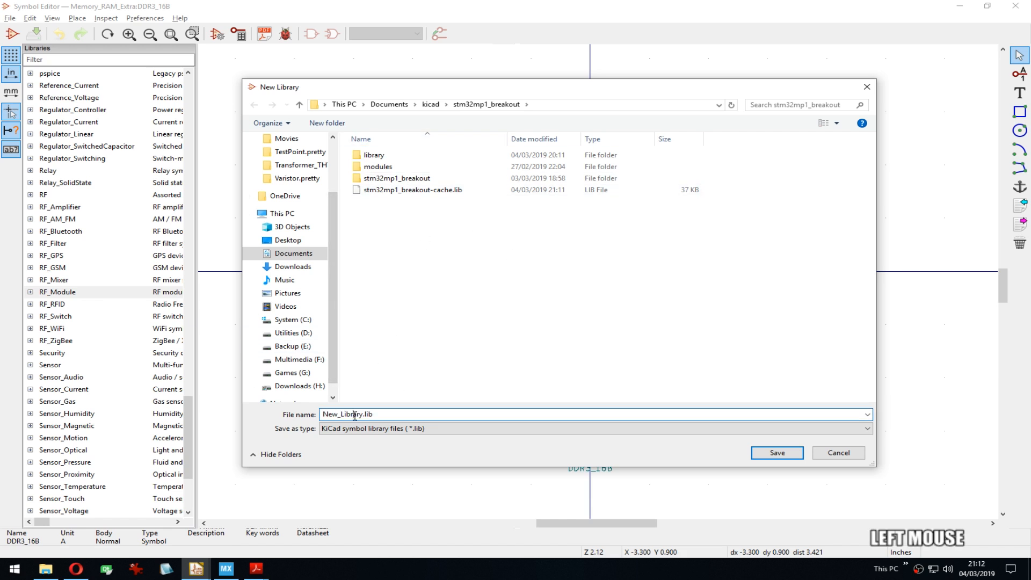
pyautogui.moveTo(363, 415); pyautogui.dragTo(276, 411)
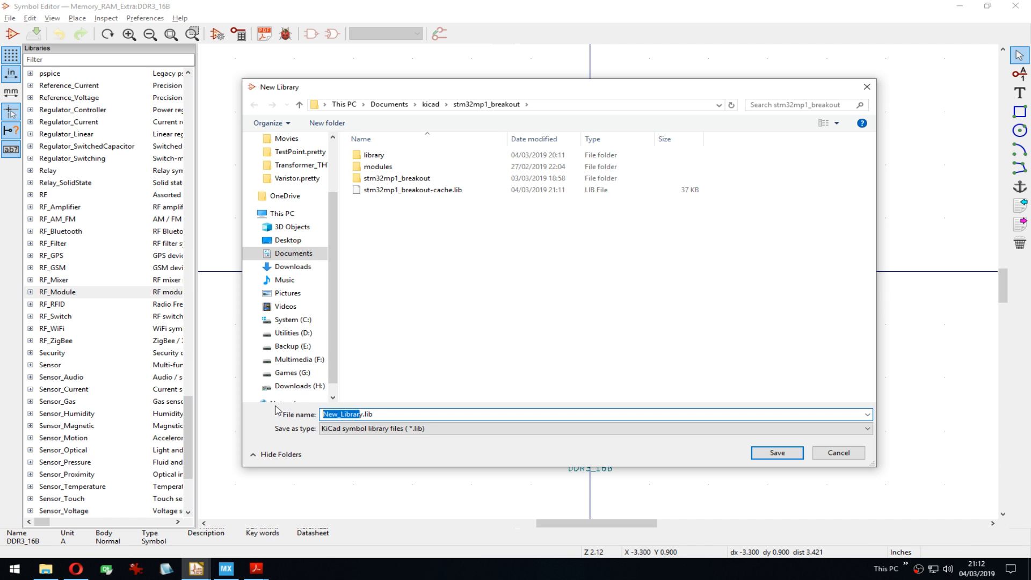
pyautogui.doubleClick(407, 160)
pyautogui.click(344, 414)
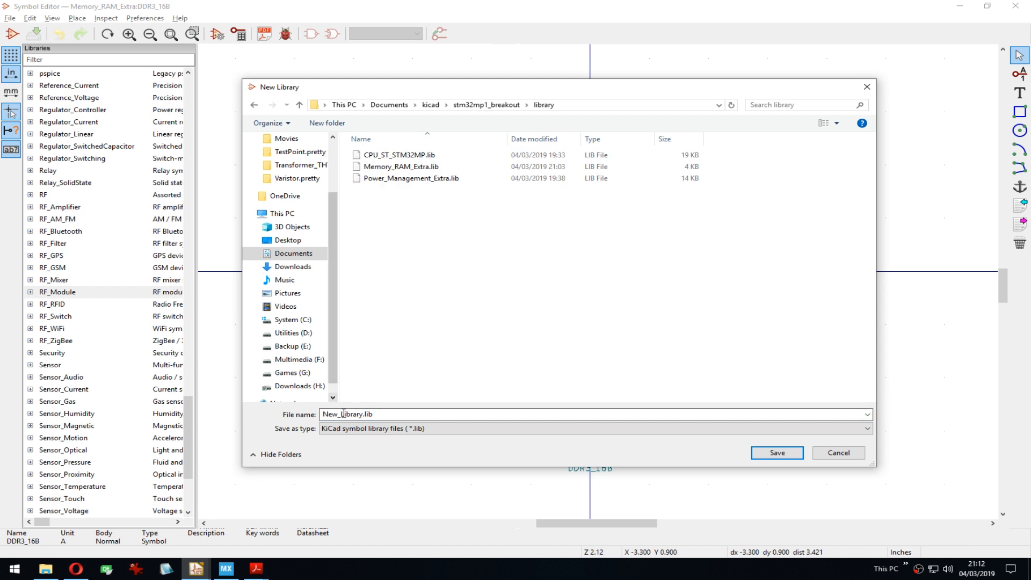
pyautogui.moveTo(374, 414); pyautogui.dragTo(265, 417)
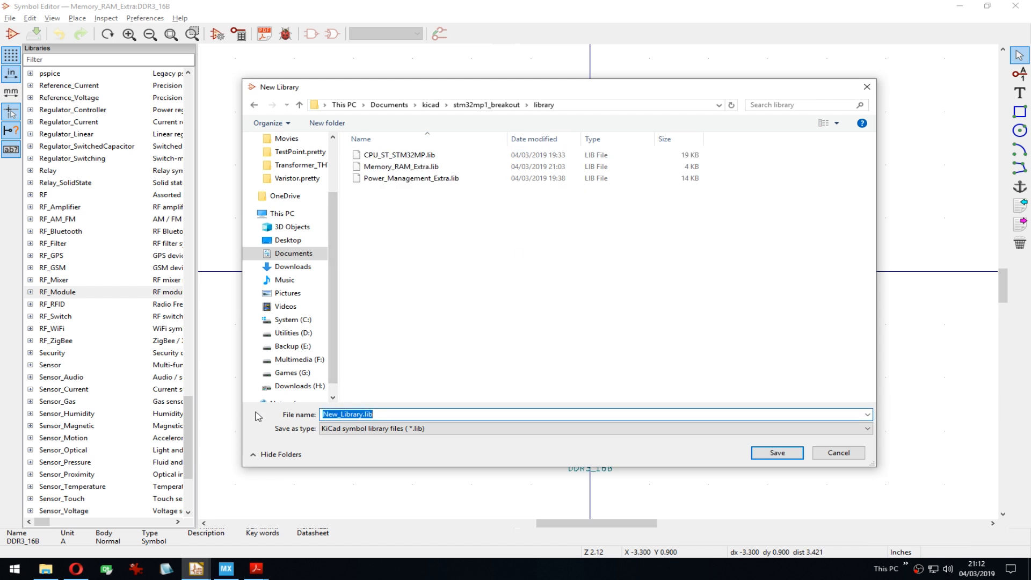
pyautogui.write('RF_Module_')
pyautogui.write('Extra.lib')
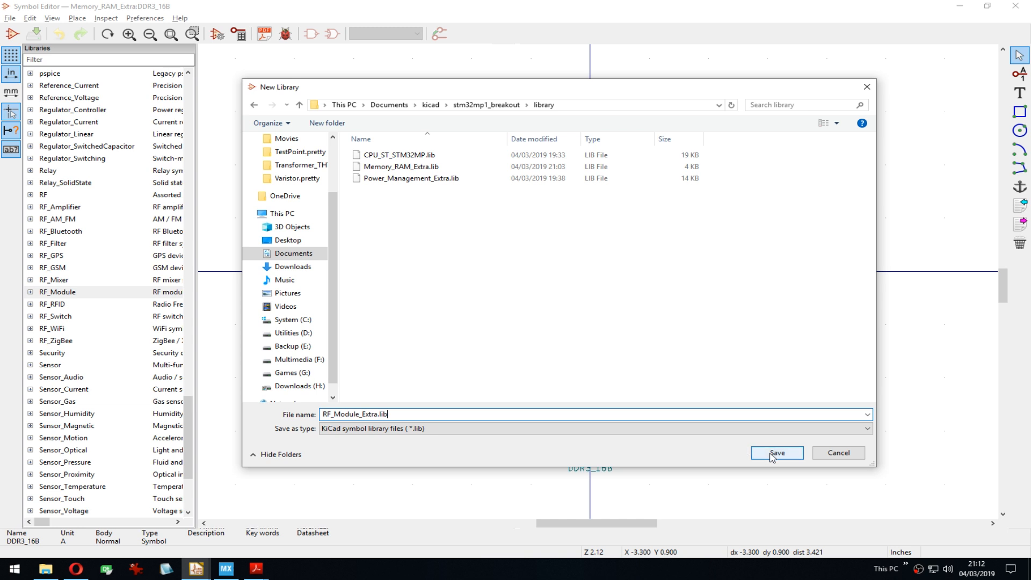
# Step: Save the library and add it to the Project library table
pyautogui.click(767, 458)
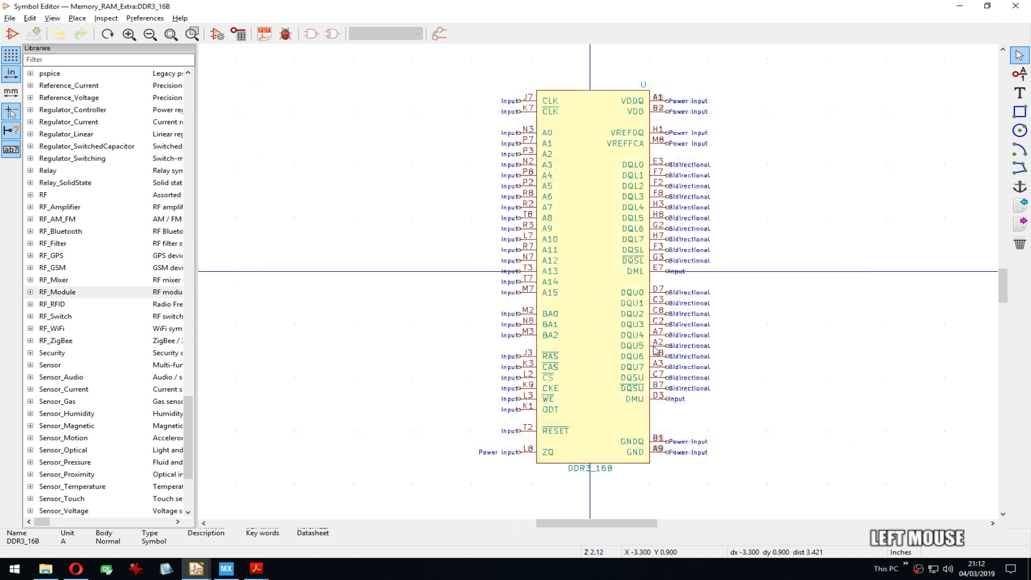
pyautogui.click(463, 283)
pyautogui.click(503, 316)
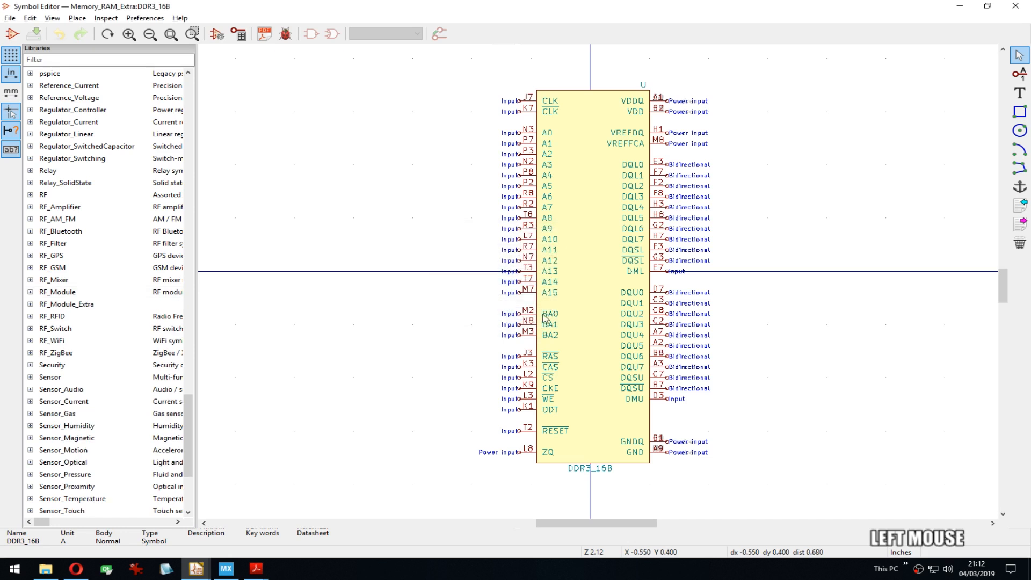
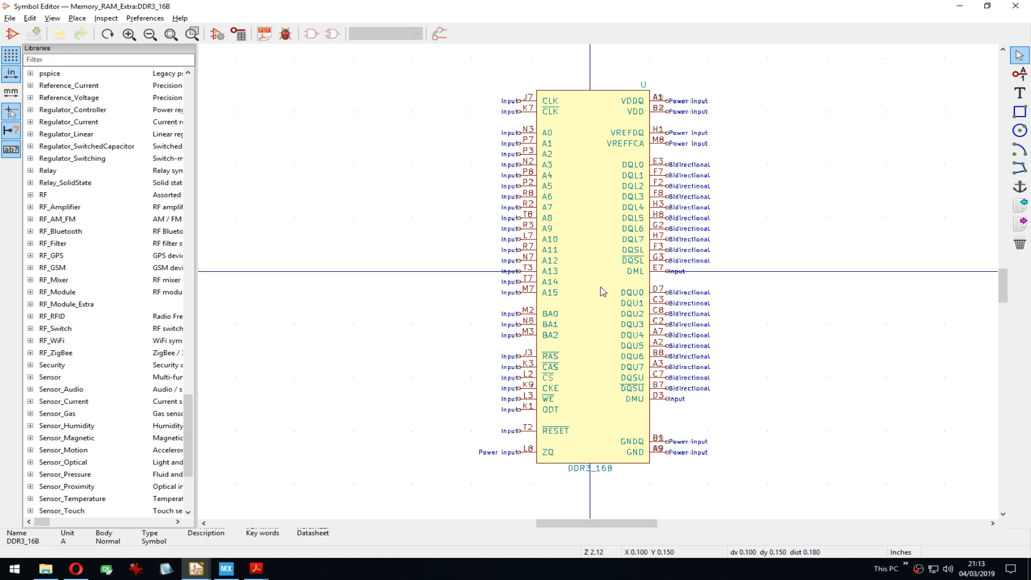
# Step: Review the DDR3_16B symbol's pin table and close it without changes
pyautogui.moveTo(602, 289); pyautogui.dragTo(600, 288, button='middle')
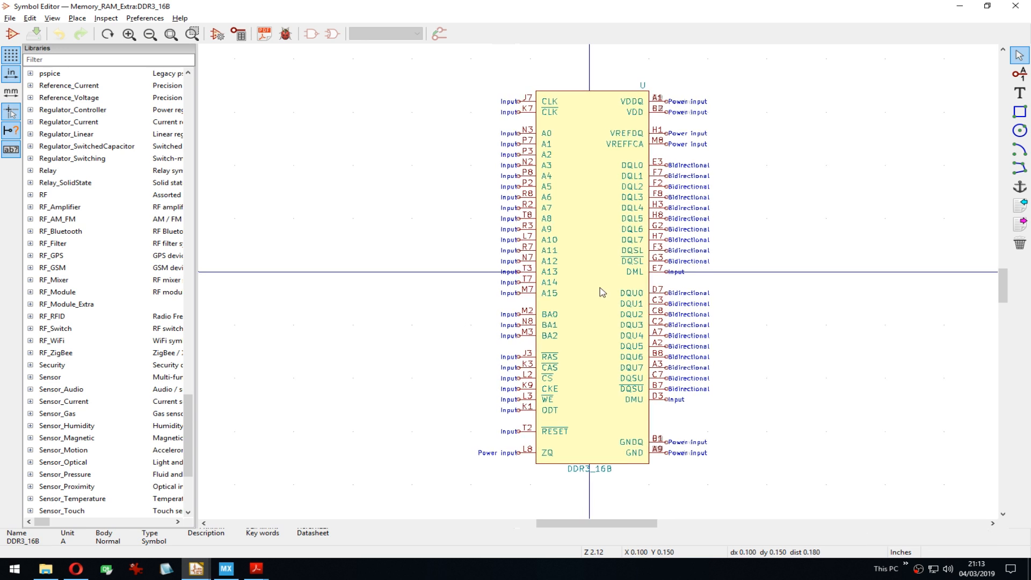
pyautogui.scroll(-3, 603, 292)
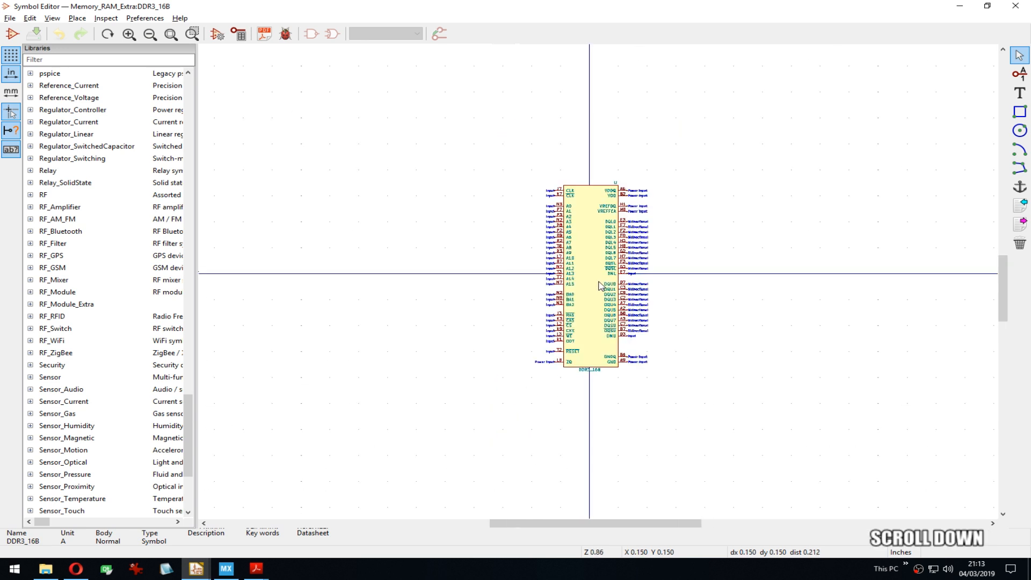
pyautogui.scroll(3, 599, 284)
pyautogui.moveTo(598, 281); pyautogui.dragTo(591, 284, button='middle')
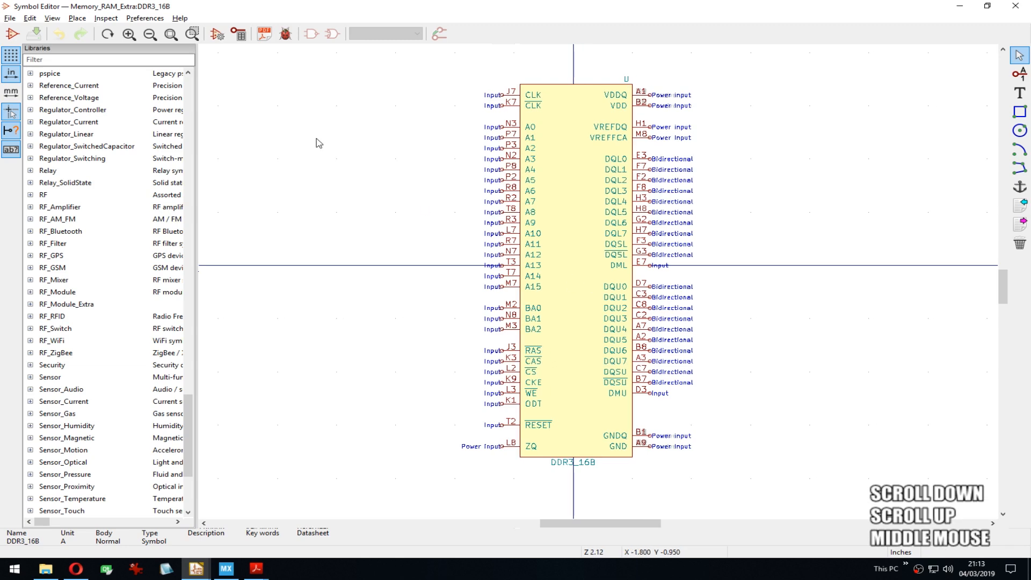
pyautogui.click(238, 34)
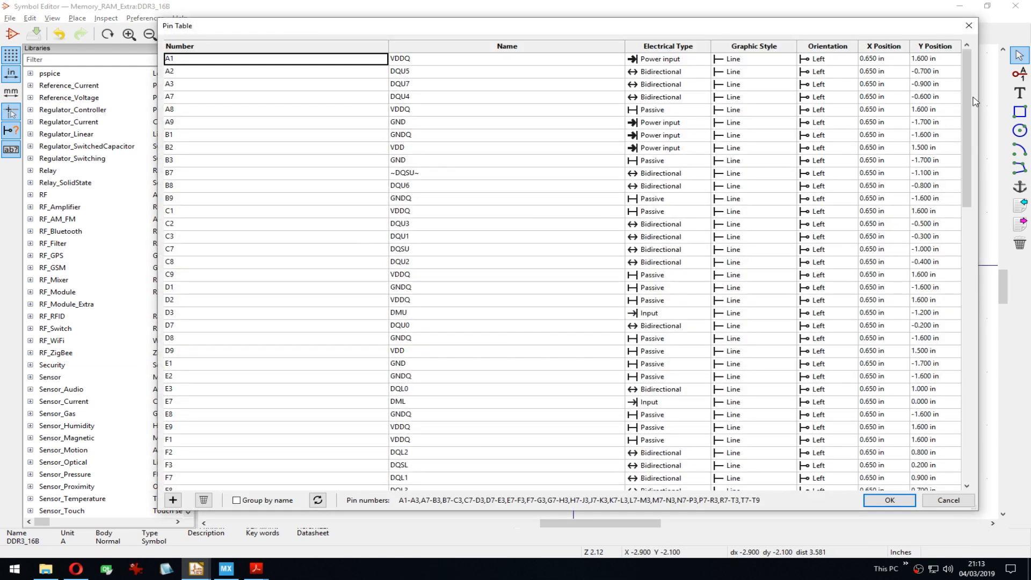
pyautogui.moveTo(966, 102)
pyautogui.mouseDown()
pyautogui.moveTo(966, 231)
pyautogui.moveTo(946, 408)
pyautogui.mouseUp()
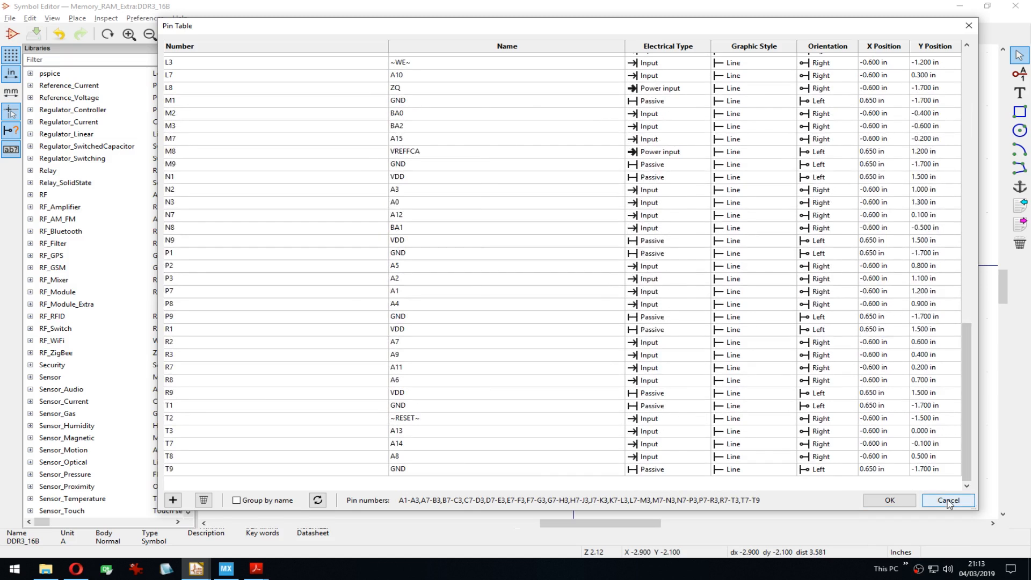
pyautogui.click(927, 501)
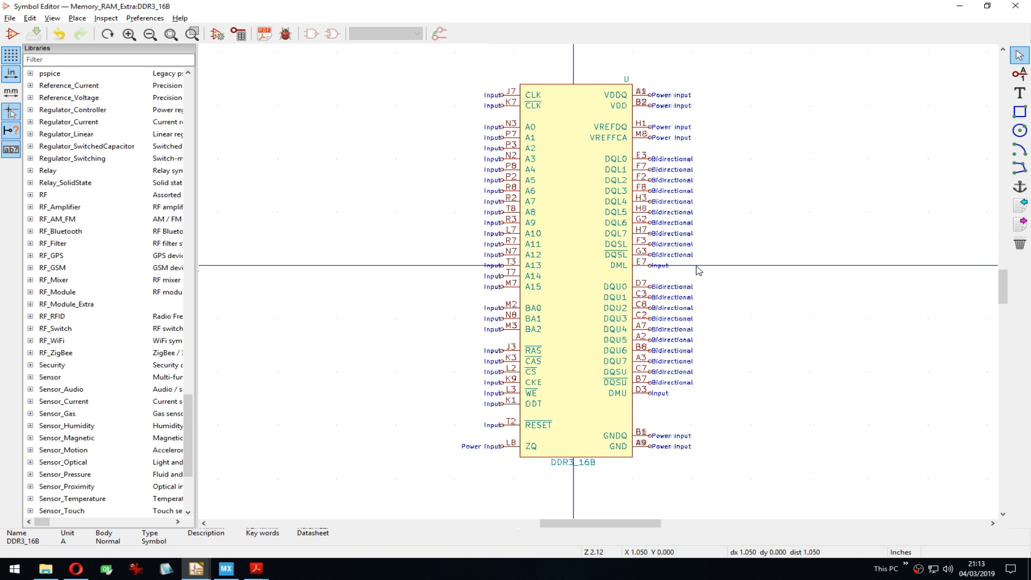
# Step: Start a new symbol in the RF_Module_Extra library, then bring Opera to the front
pyautogui.moveTo(696, 265); pyautogui.dragTo(623, 233, button='middle')
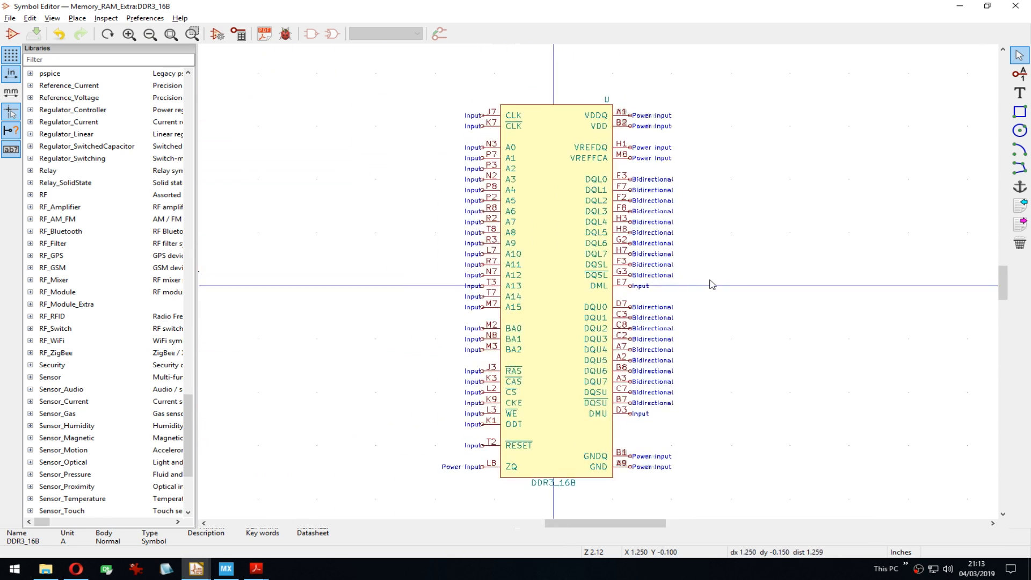
pyautogui.moveTo(724, 299); pyautogui.dragTo(725, 277, button='middle')
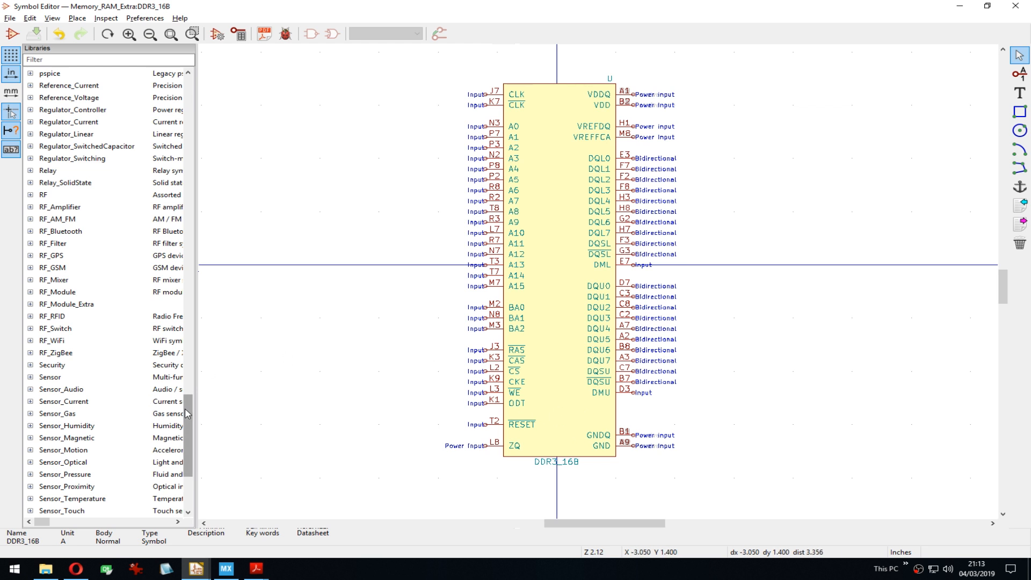
pyautogui.moveTo(184, 408); pyautogui.dragTo(184, 400)
pyautogui.rightClick(55, 342)
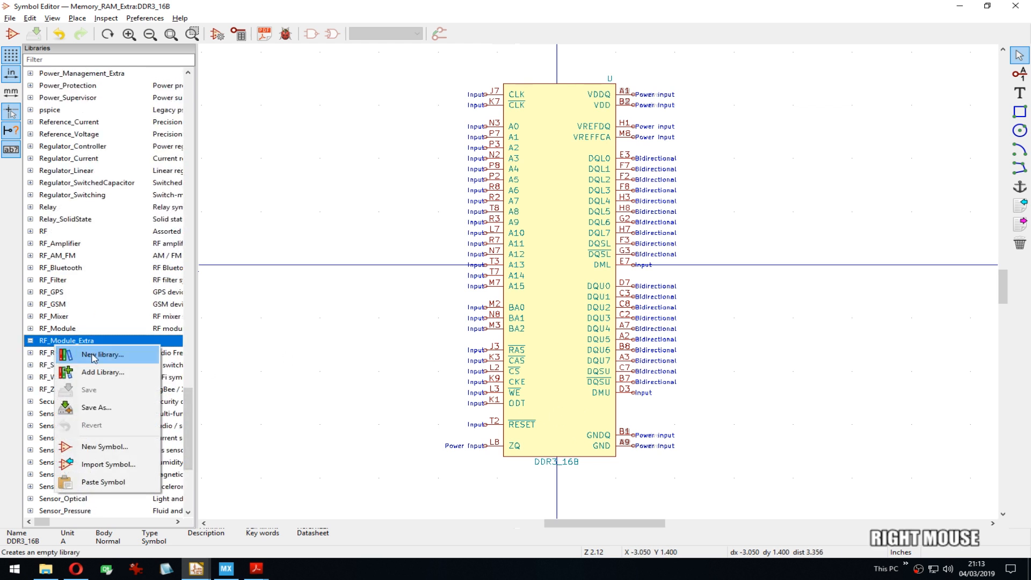
pyautogui.click(100, 446)
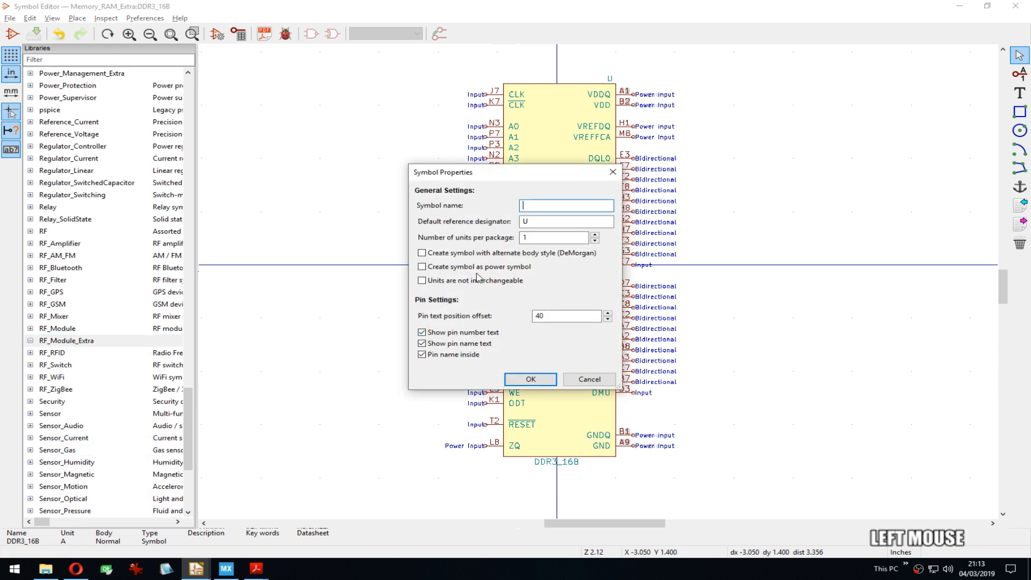
pyautogui.click(76, 573)
# Step: Open the BLUE bean datasheet at its pin table, tiled right beside the Symbol Editor
pyautogui.click(636, 8)
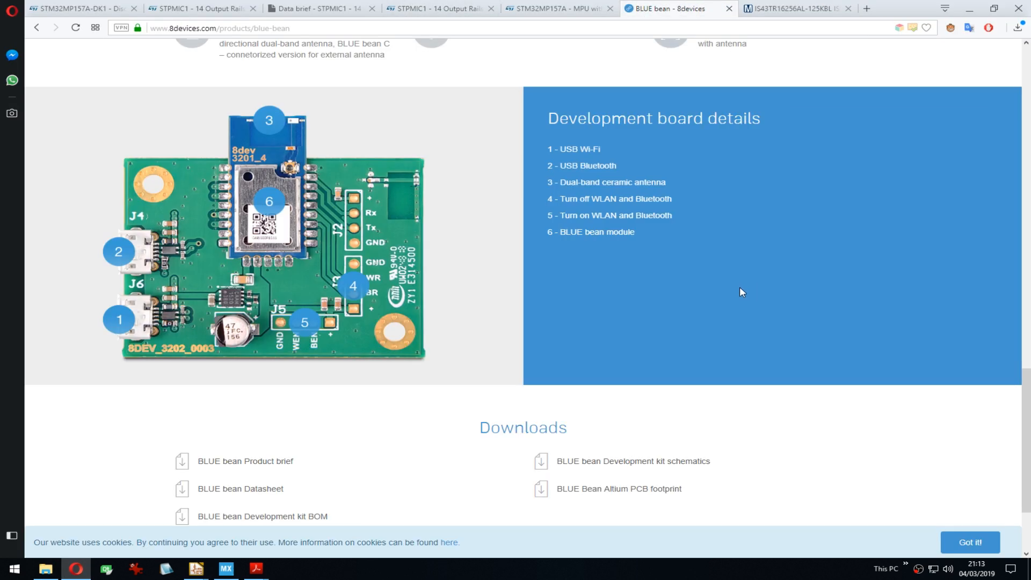
pyautogui.scroll(-1, 659, 416)
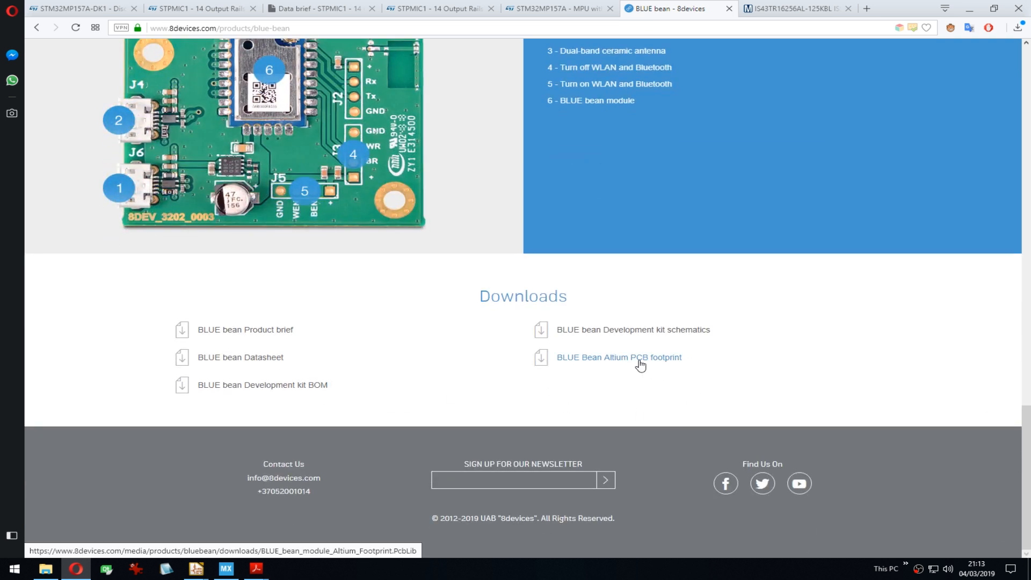
pyautogui.click(245, 359)
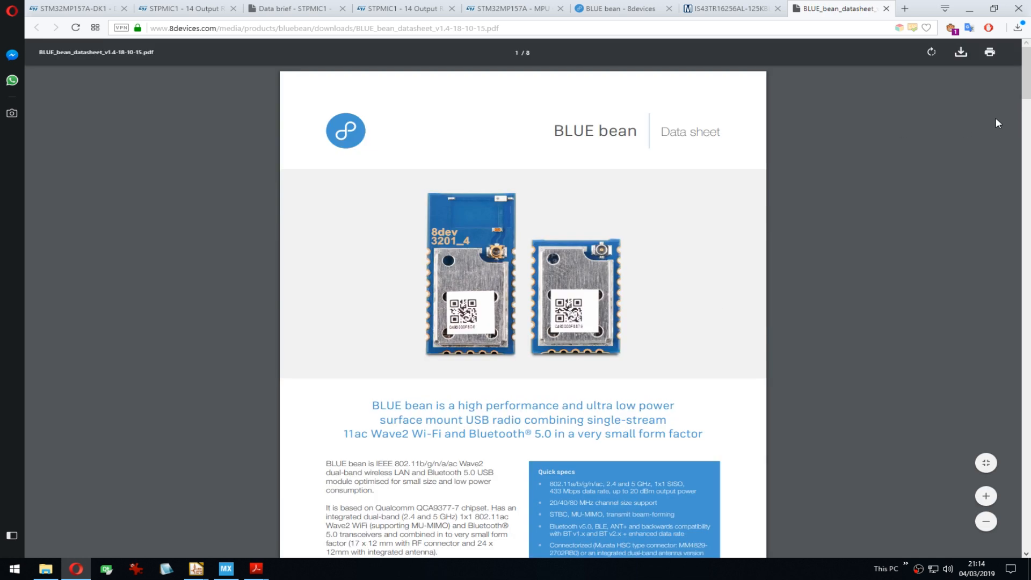
pyautogui.moveTo(1026, 75); pyautogui.dragTo(1001, 324)
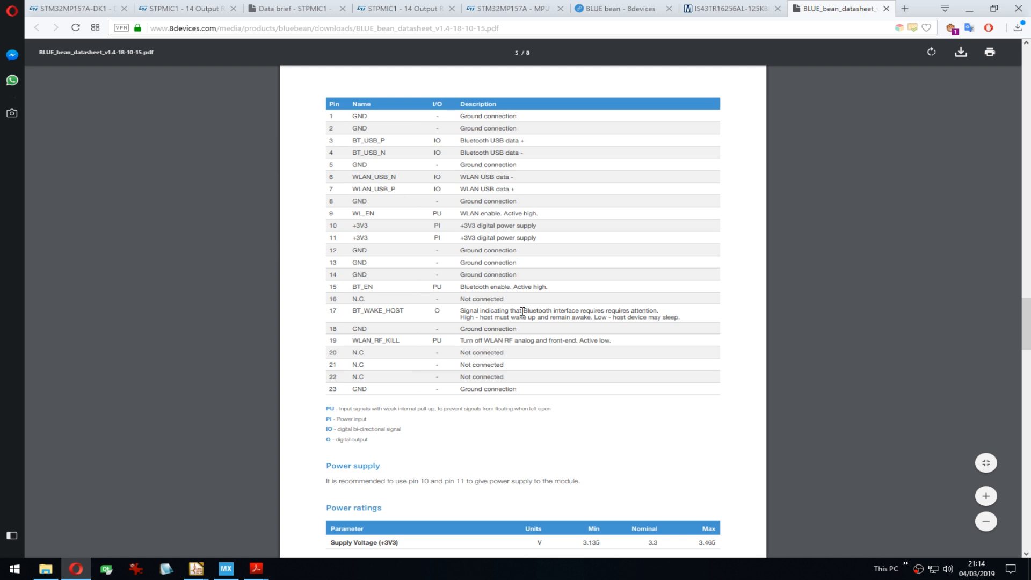
pyautogui.press('super+Right')
pyautogui.click(483, 252)
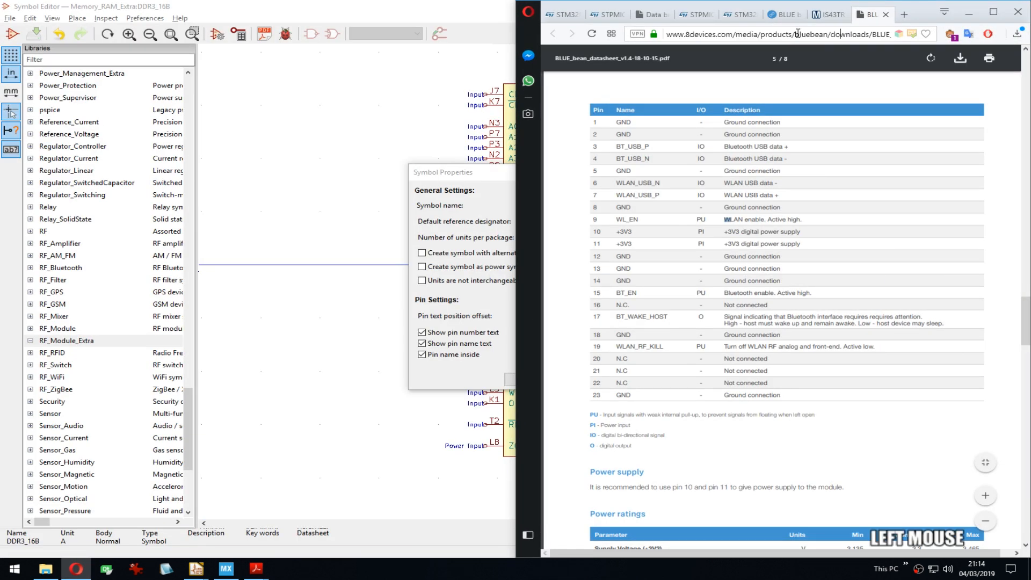
# Step: Change the datasheet address from blue to red and trim it back to the redbean folder
pyautogui.moveTo(795, 34); pyautogui.dragTo(810, 34)
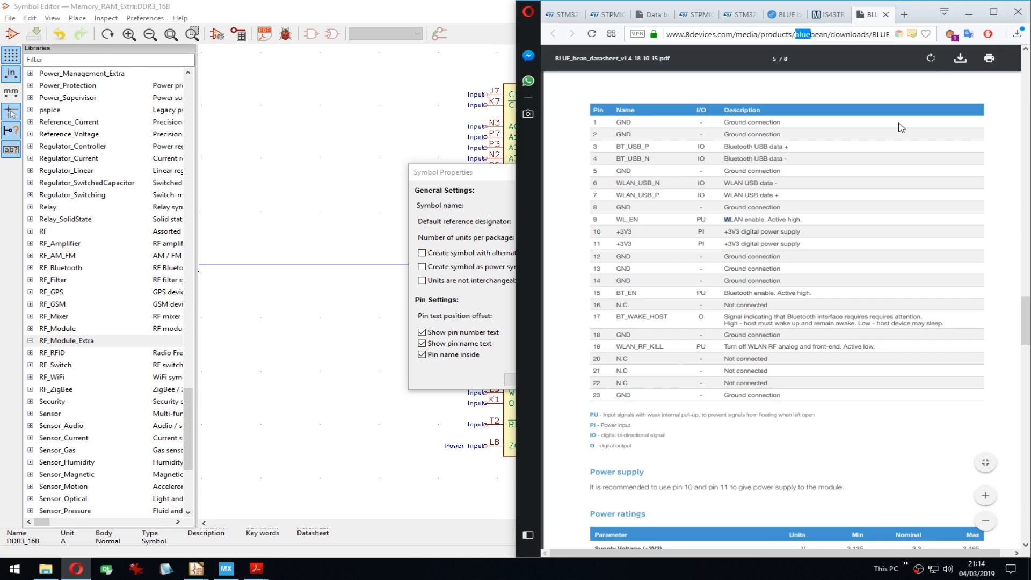
pyautogui.write('red')
pyautogui.press('Return')
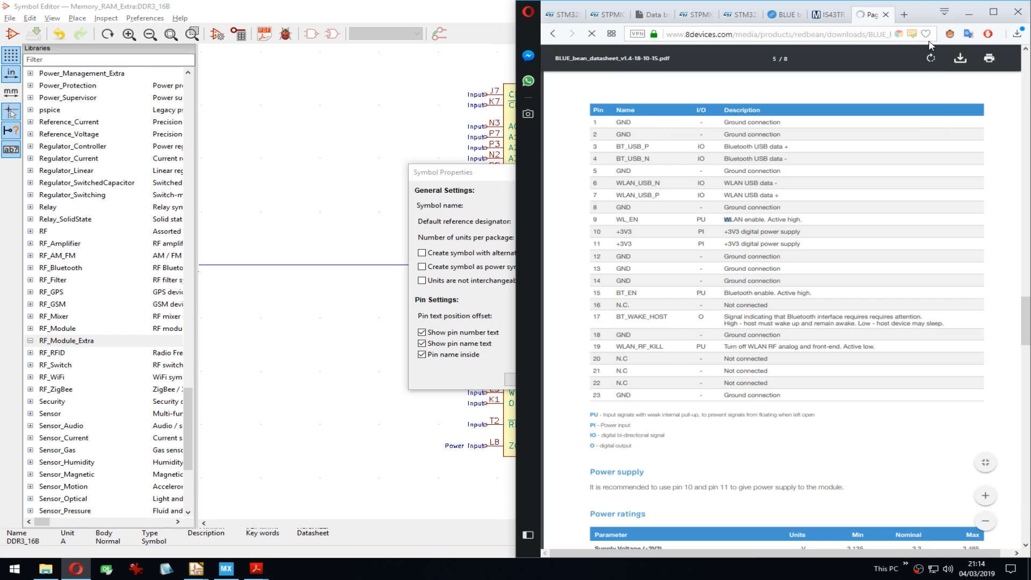
pyautogui.click(873, 36)
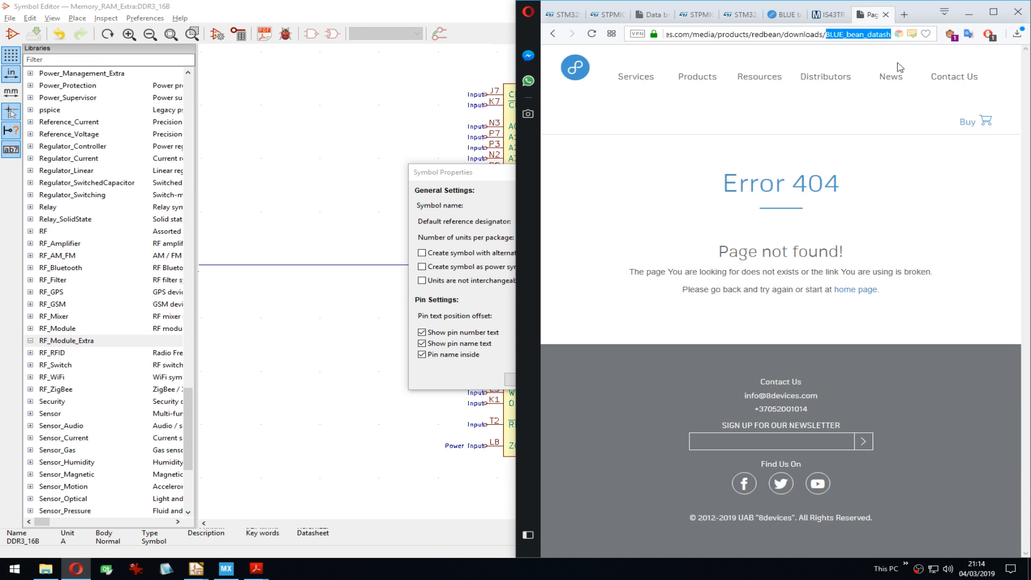
pyautogui.moveTo(822, 35); pyautogui.dragTo(839, 69)
pyautogui.write('RED')
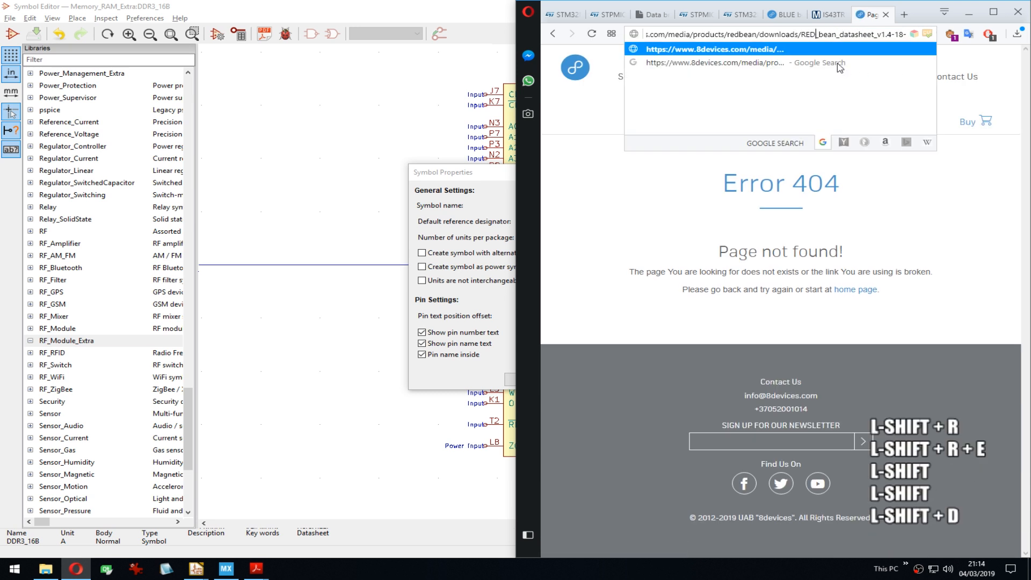
pyautogui.press('End')
pyautogui.press('Left')
pyautogui.press('Right')
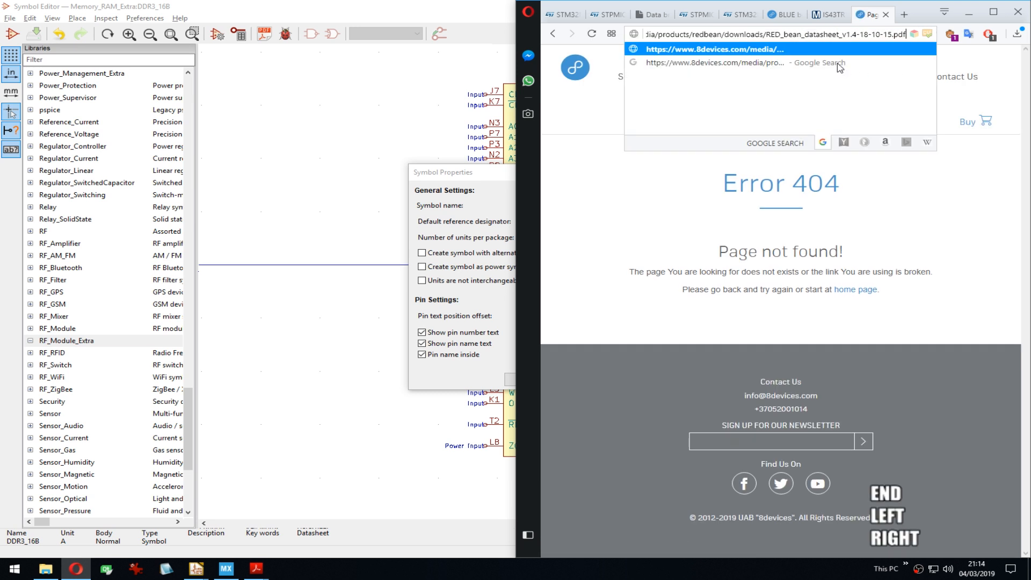
pyautogui.hotkey('ctrl', 'BackSpace')
pyautogui.hotkey('ctrl', 'BackSpace')
pyautogui.hotkey('ctrl', 'BackSpace')
pyautogui.hotkey('ctrl', 'BackSpace')
pyautogui.hotkey('ctrl', 'BackSpace')
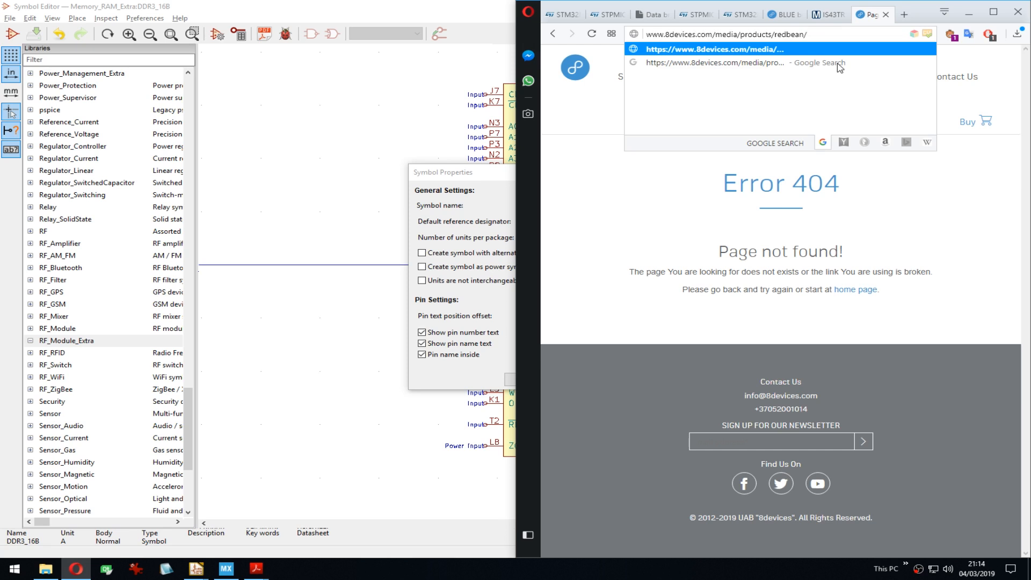
pyautogui.press('Return')
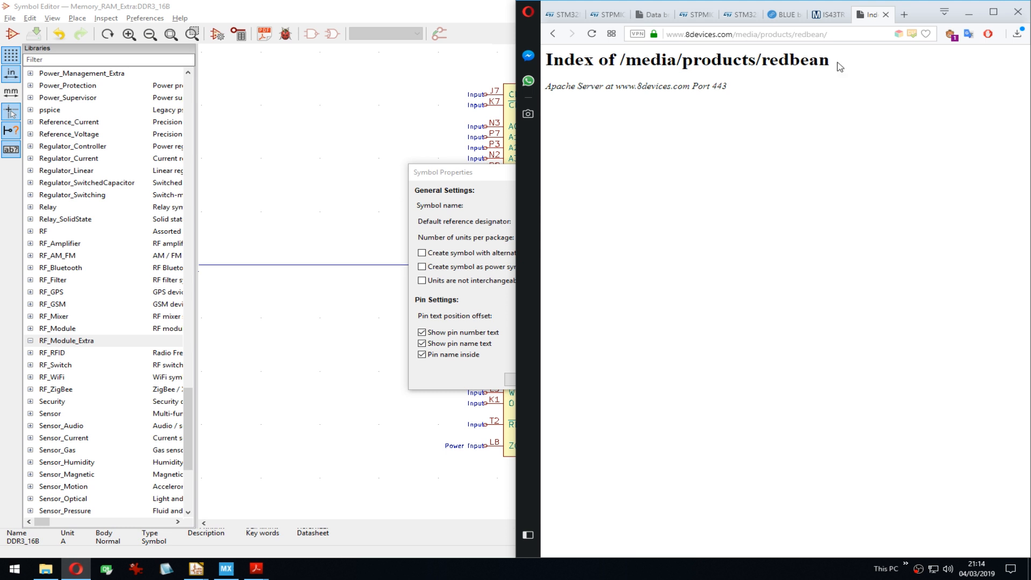
# Step: Go from the 8devices home page through Products to RED bean and open its datasheet
pyautogui.moveTo(736, 34); pyautogui.dragTo(896, 49)
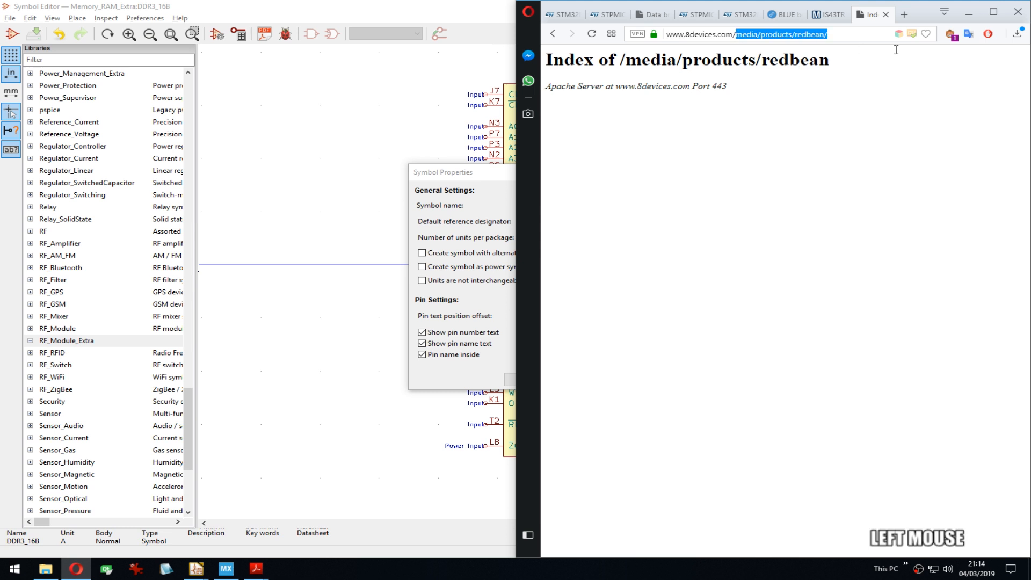
pyautogui.press('Delete')
pyautogui.press('Delete')
pyautogui.press('Return')
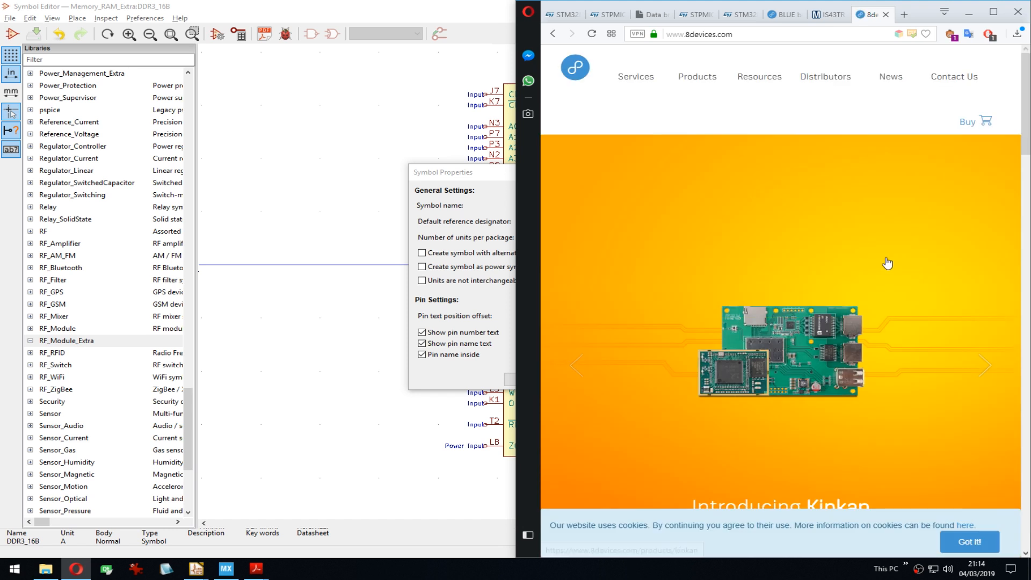
pyautogui.click(701, 78)
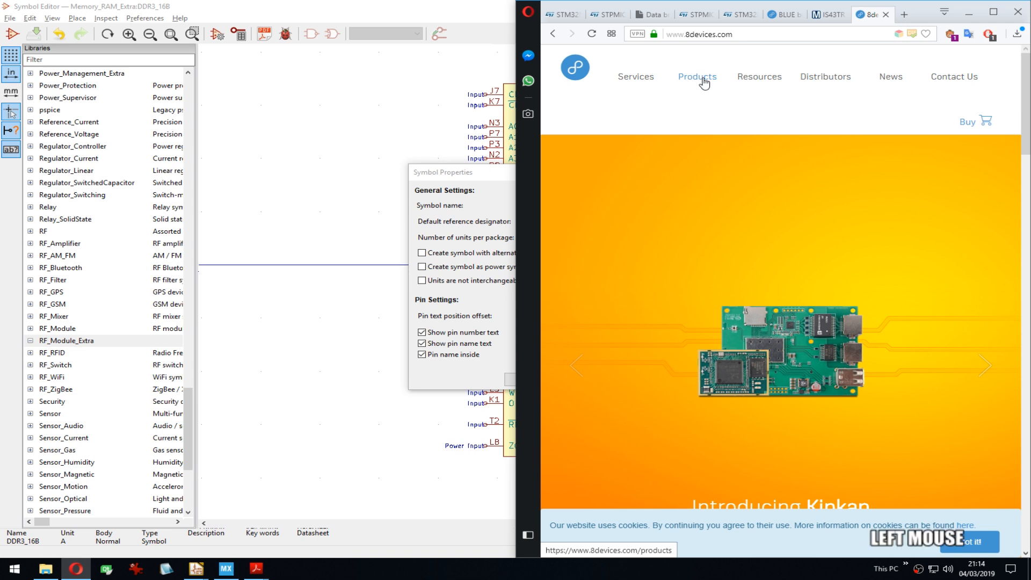
pyautogui.scroll(-4, 918, 395)
pyautogui.click(918, 395)
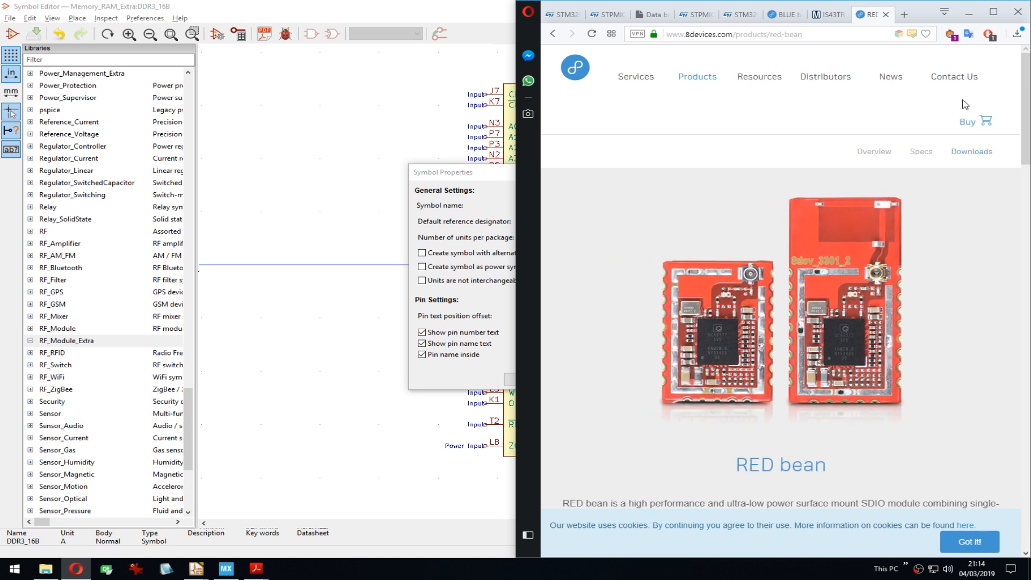
pyautogui.moveTo(1023, 67); pyautogui.dragTo(1008, 465)
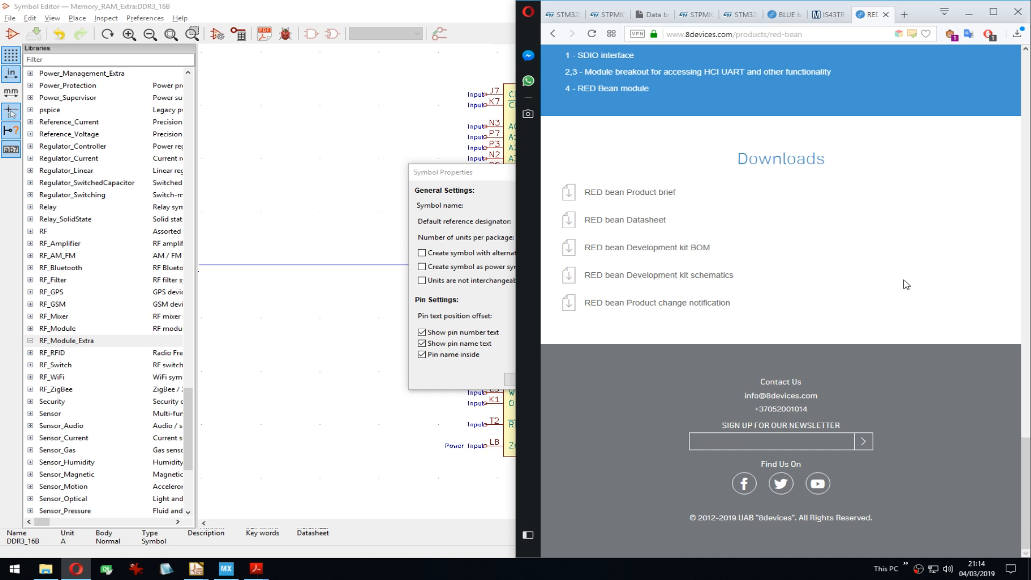
pyautogui.click(634, 221)
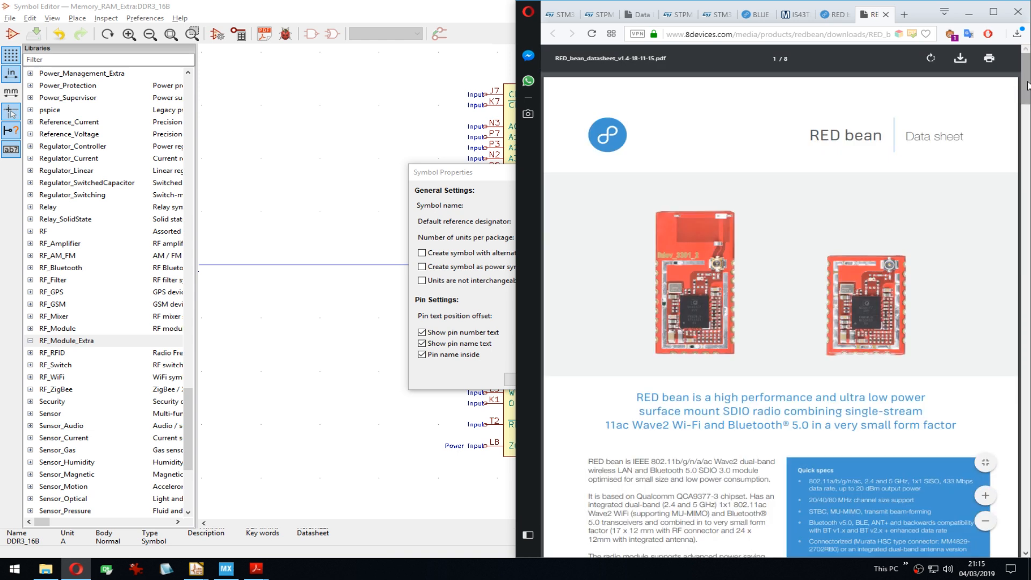
# Step: Zoom the RED bean datasheet to its 23-pin table and nudge the Symbol Properties dialog left
pyautogui.moveTo(1020, 86); pyautogui.dragTo(694, 285)
pyautogui.click(559, 302)
pyautogui.keyDown('ctrl'); pyautogui.scroll(2, 660, 294); pyautogui.keyUp('ctrl')
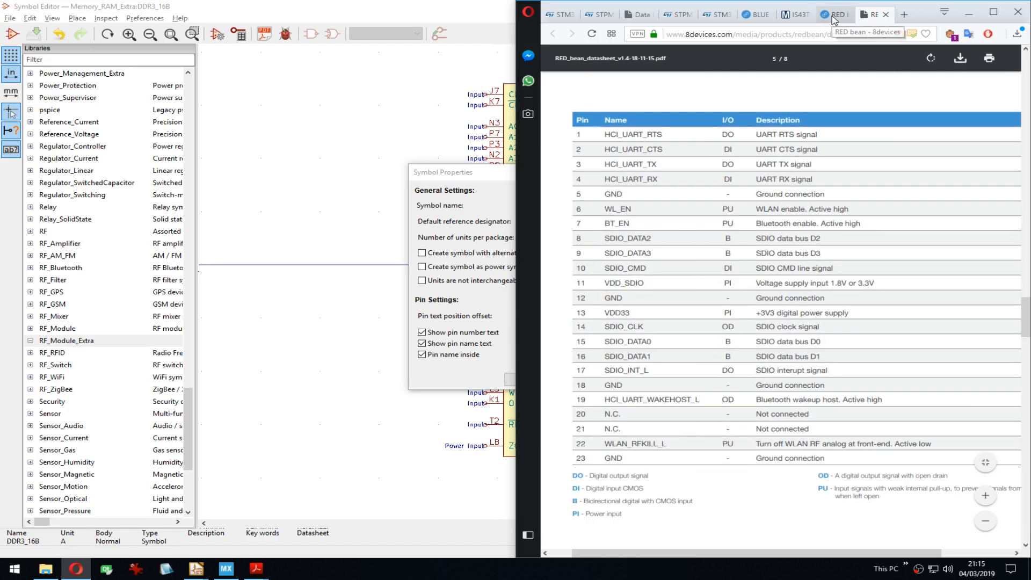
pyautogui.moveTo(697, 556); pyautogui.dragTo(690, 557)
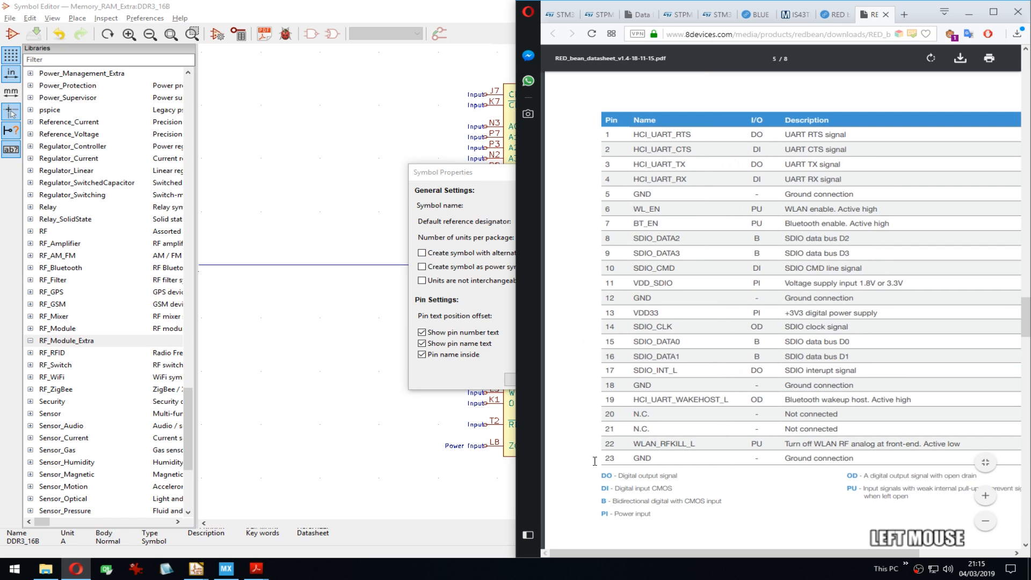
pyautogui.click(475, 182)
pyautogui.moveTo(476, 181); pyautogui.dragTo(462, 180)
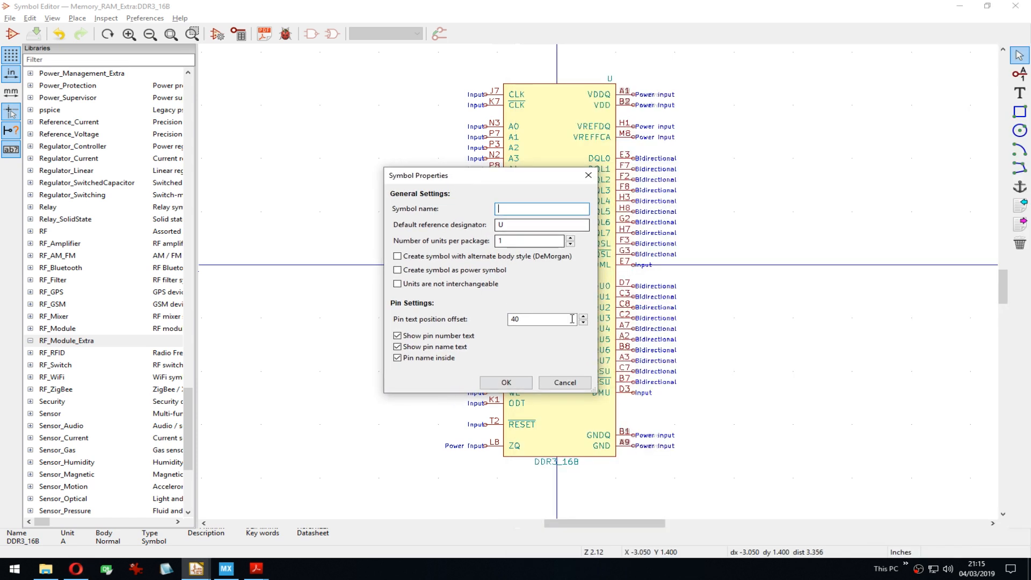
pyautogui.hotkey('alt', 'Tab')
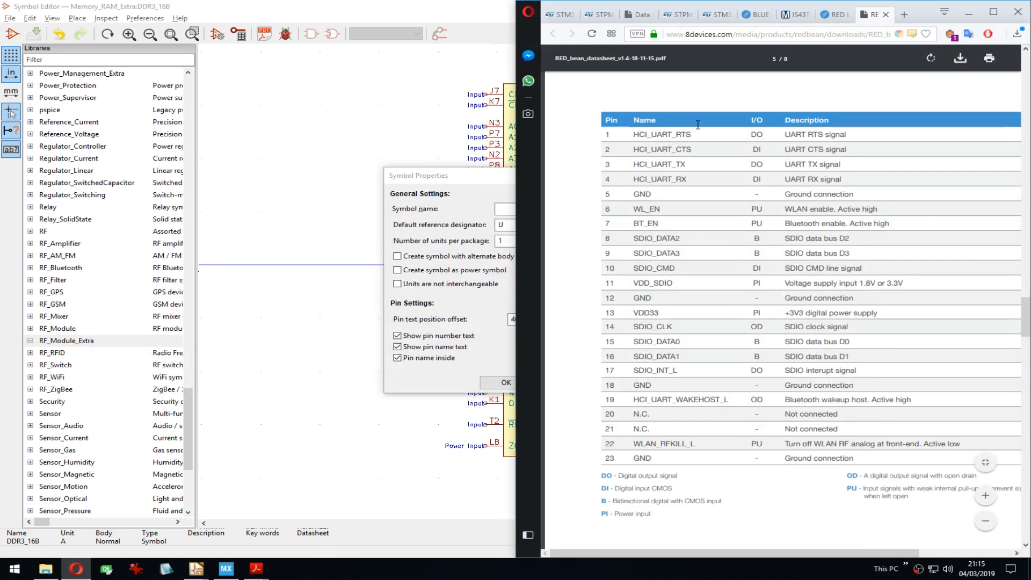
# Step: Create the RED_BEAN symbol, tile the editor on the left half, and save it
pyautogui.click(507, 210)
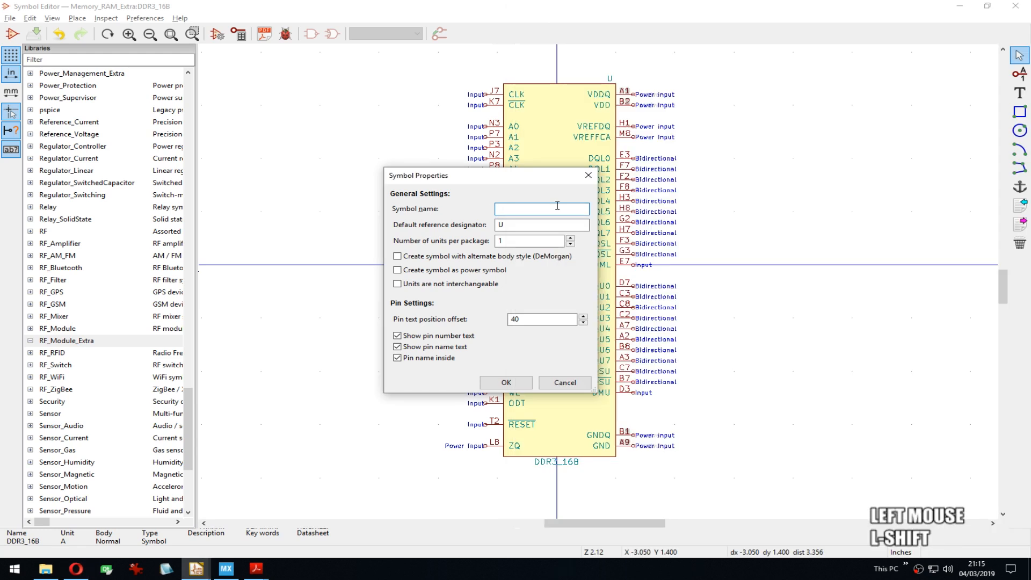
pyautogui.write('RED_BEAN')
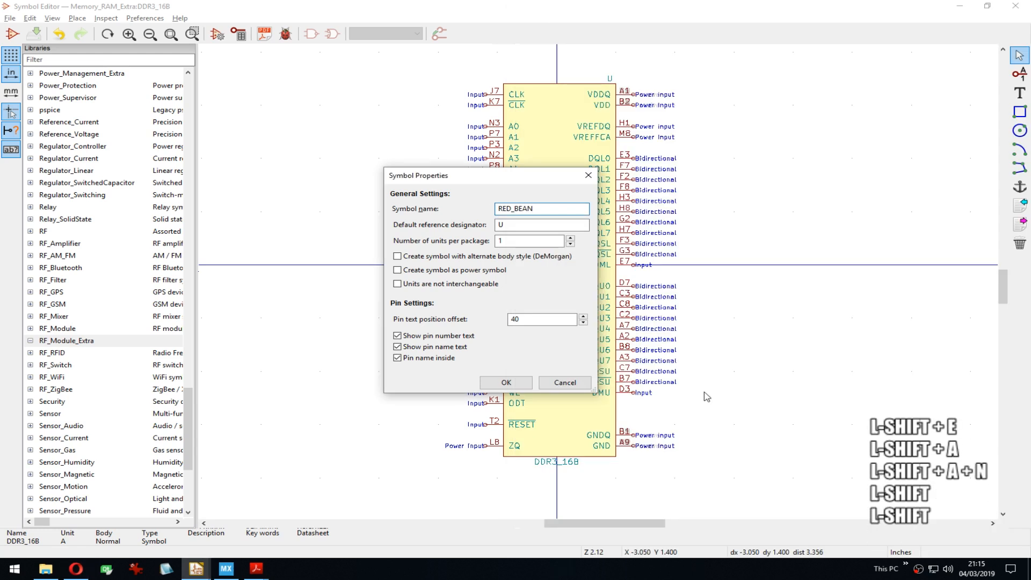
pyautogui.click(505, 383)
pyautogui.scroll(-1, 594, 156)
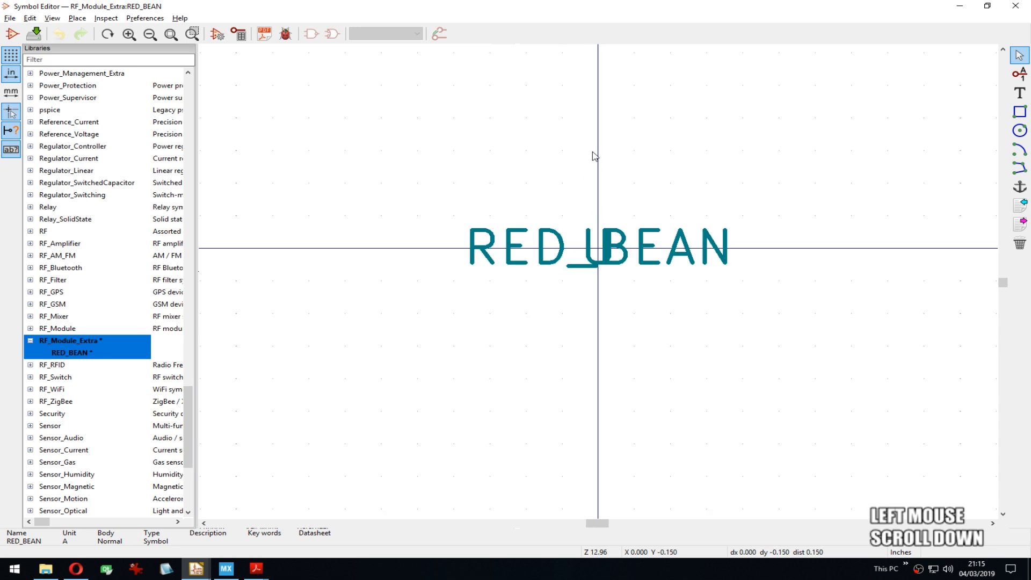
pyautogui.moveTo(593, 156); pyautogui.dragTo(598, 283, button='middle')
pyautogui.scroll(-2, 598, 282)
pyautogui.moveTo(601, 11); pyautogui.dragTo(1, 280)
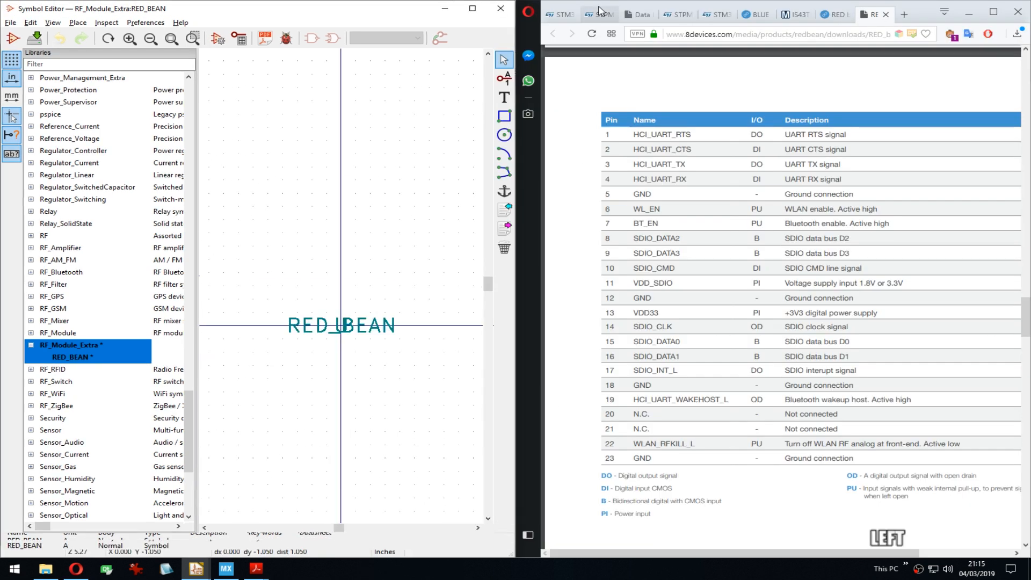
pyautogui.click(19, 154)
pyautogui.moveTo(372, 230); pyautogui.dragTo(265, 234, button='middle')
pyautogui.hotkey('ctrl', 's')
pyautogui.moveTo(228, 113); pyautogui.dragTo(203, 129, button='middle')
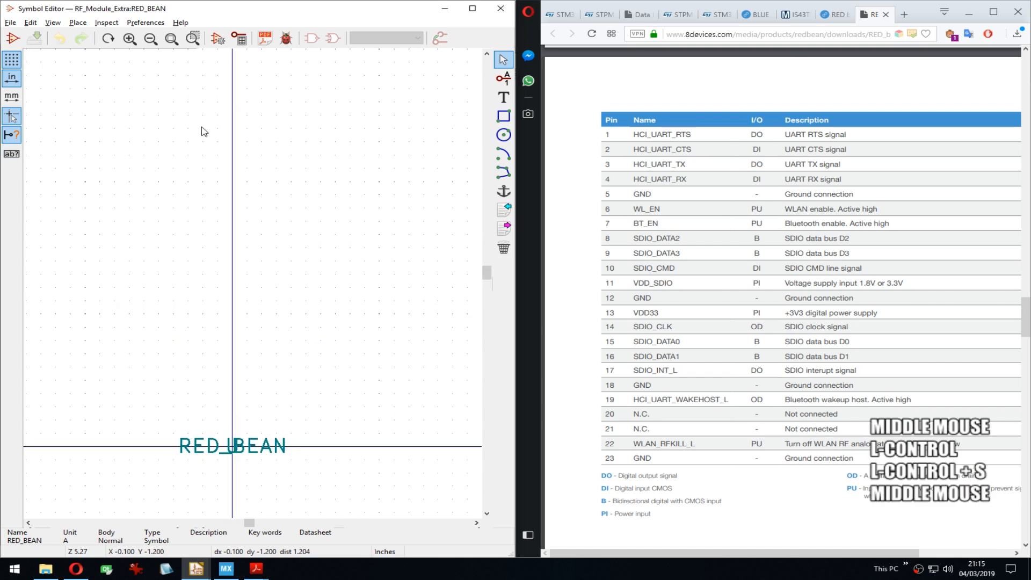
# Step: Add pin 1 HCI_UART_RTS as an Output near the top of the canvas
pyautogui.press('Insert')
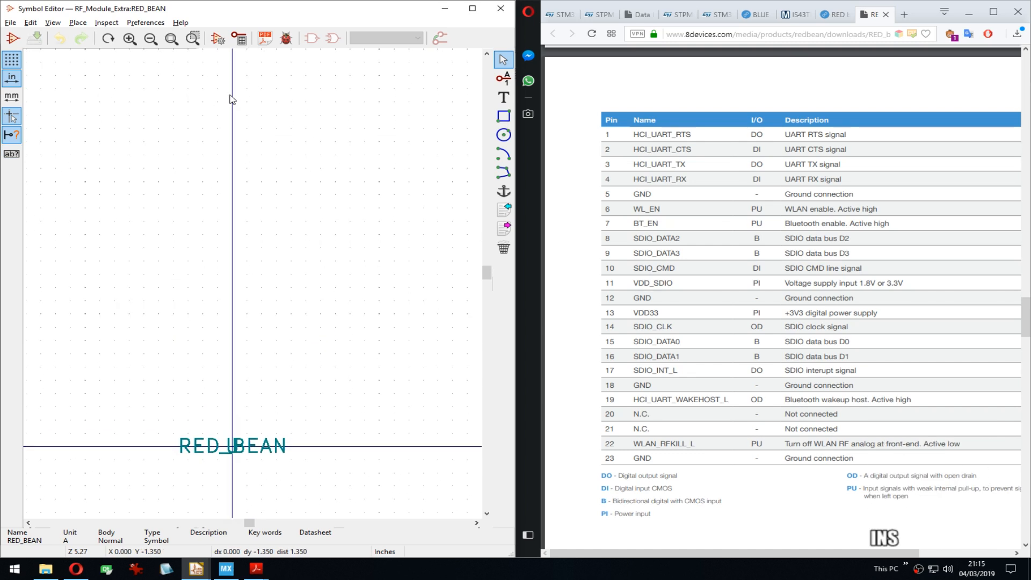
pyautogui.click(232, 99)
pyautogui.press('p')
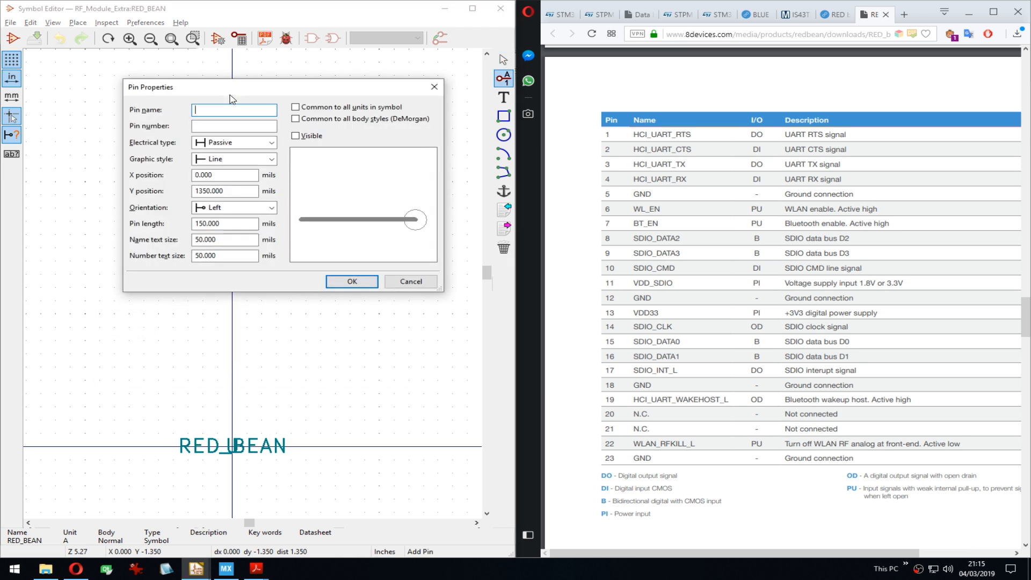
pyautogui.press('Tab')
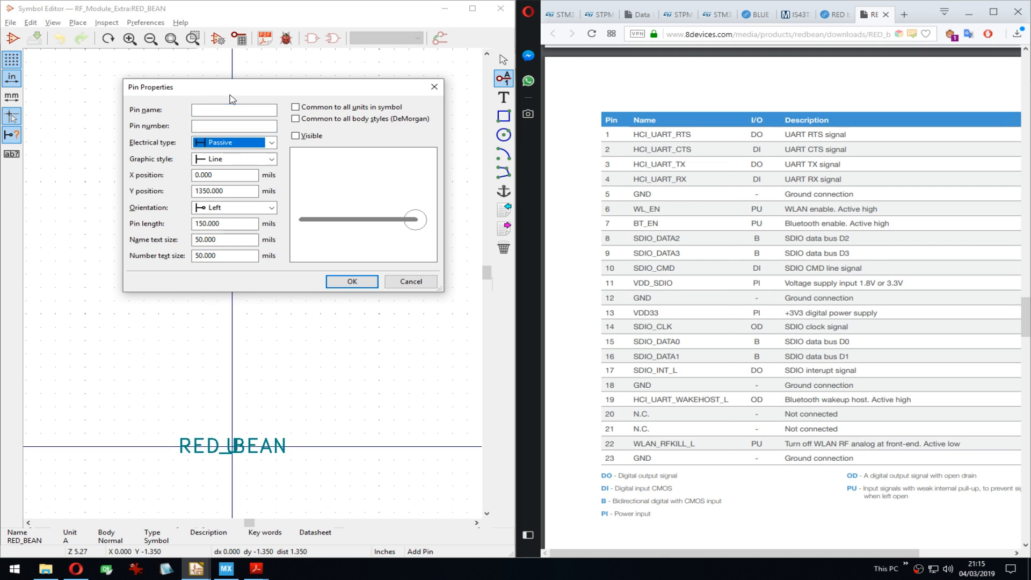
pyautogui.press('o')
pyautogui.press('o')
pyautogui.press('o')
pyautogui.press('Tab')
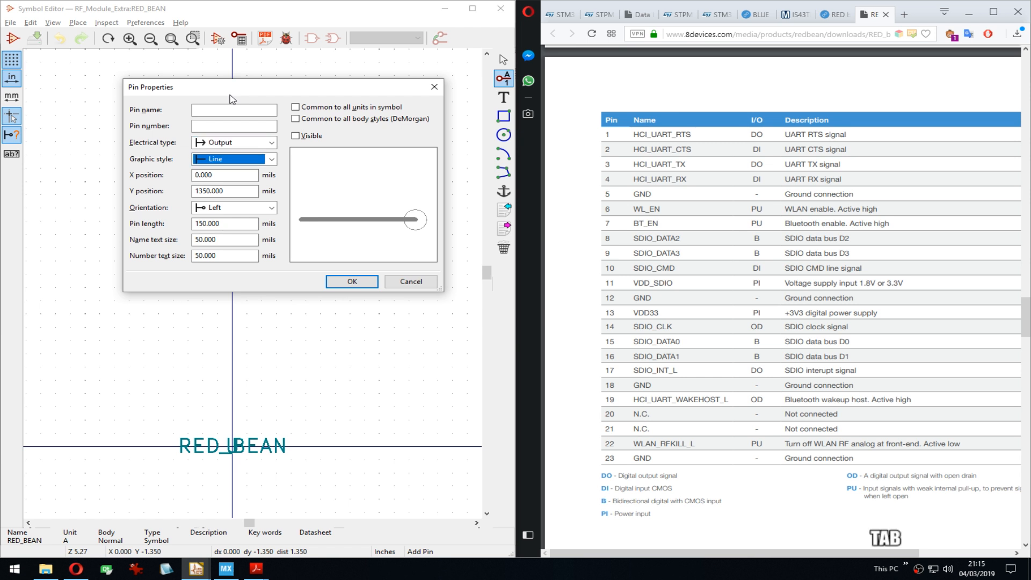
pyautogui.click(295, 136)
pyautogui.click(239, 110)
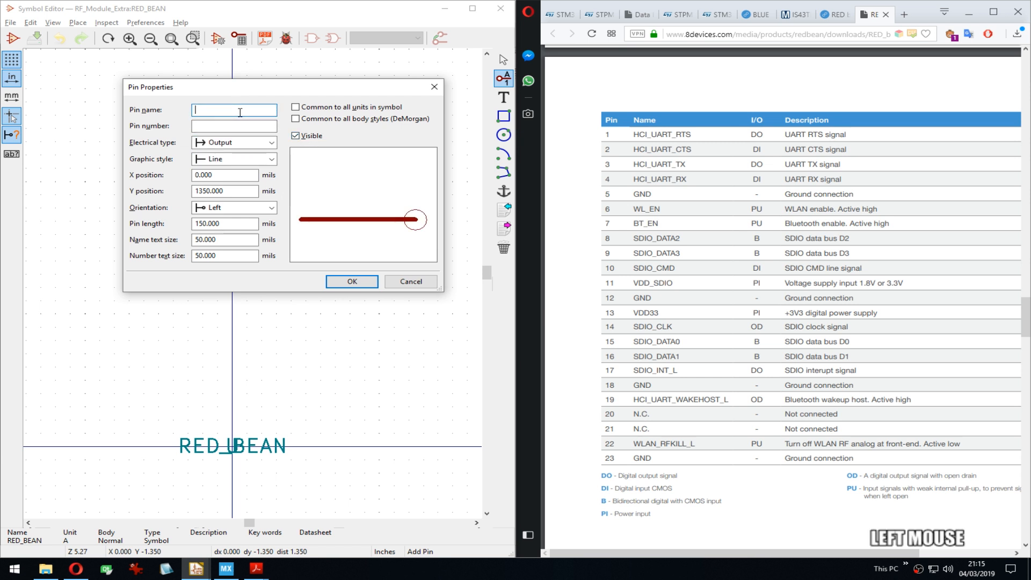
pyautogui.write('GCI')
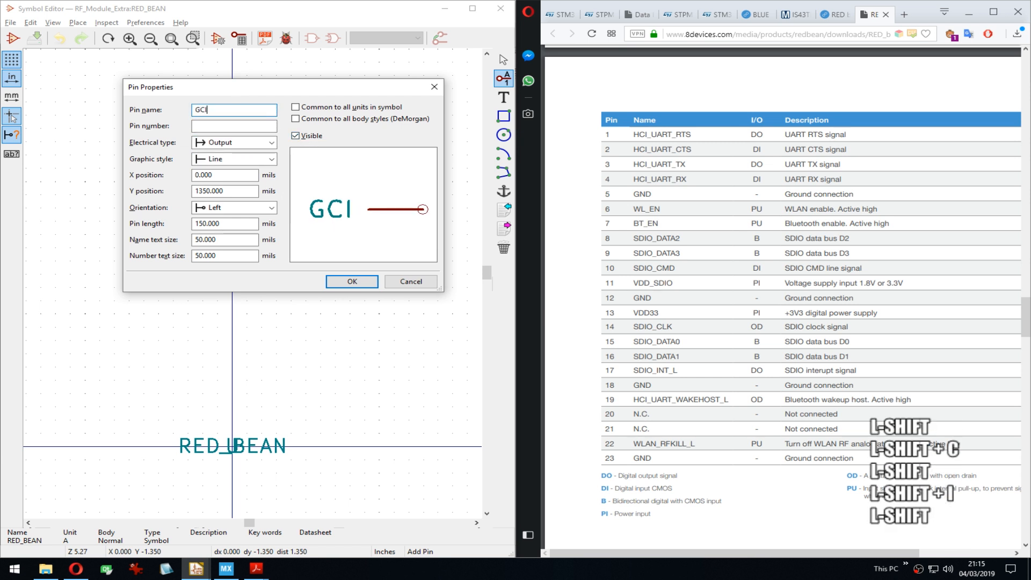
pyautogui.write('_UART_RTS')
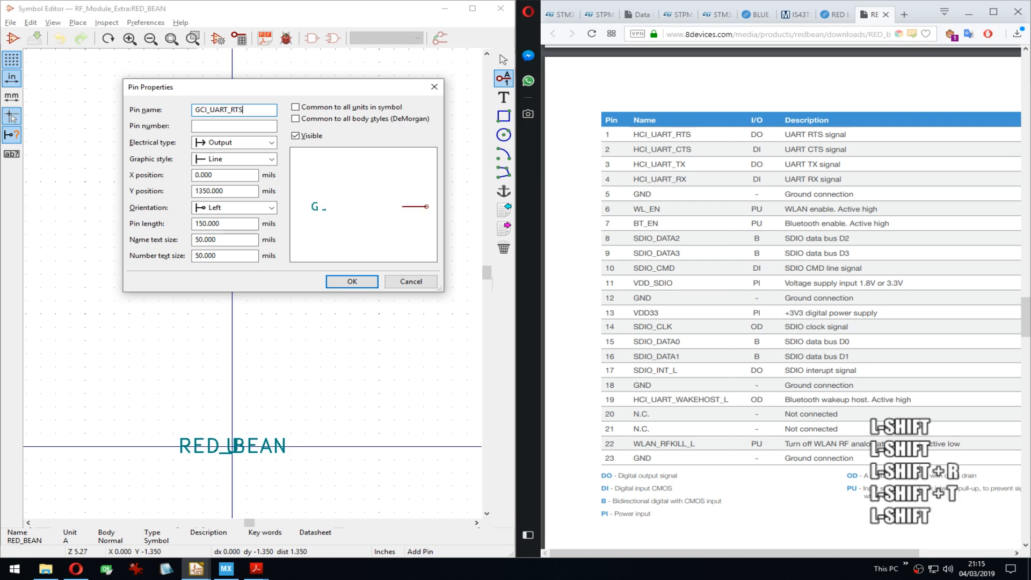
pyautogui.press('Home')
pyautogui.press('Delete')
pyautogui.write('H')
pyautogui.press('Tab')
pyautogui.write('1')
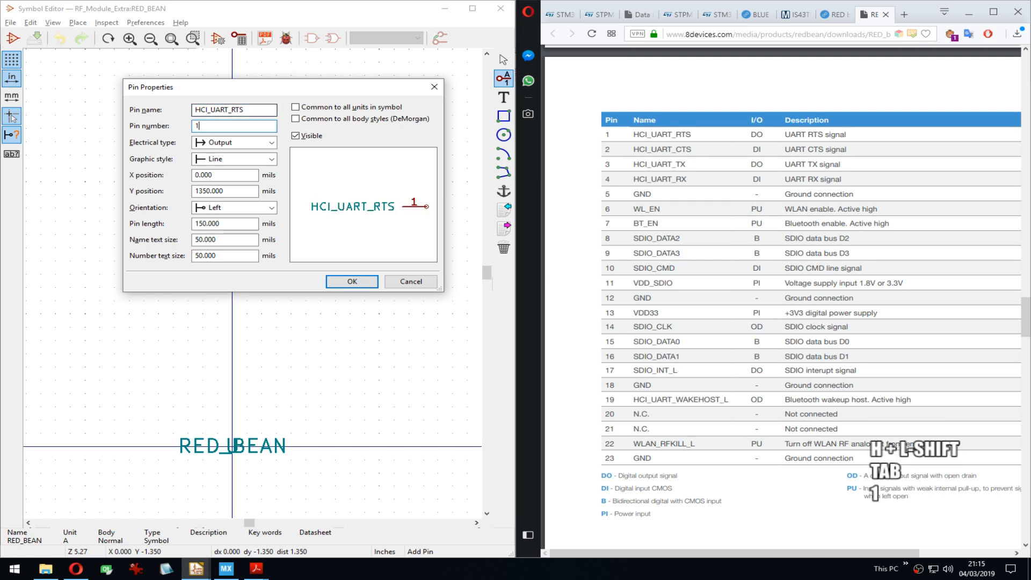
pyautogui.press('Return')
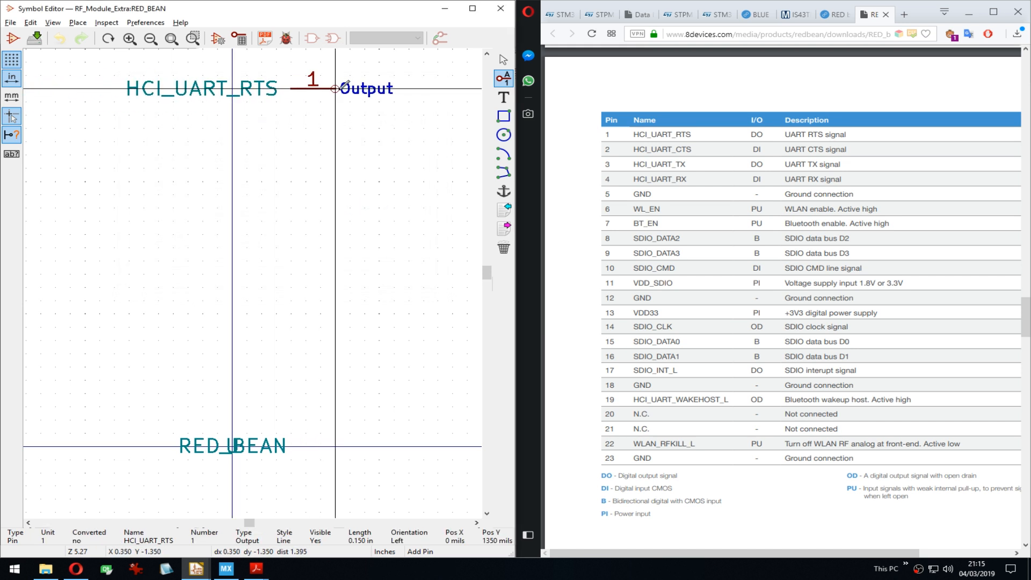
pyautogui.click(335, 88)
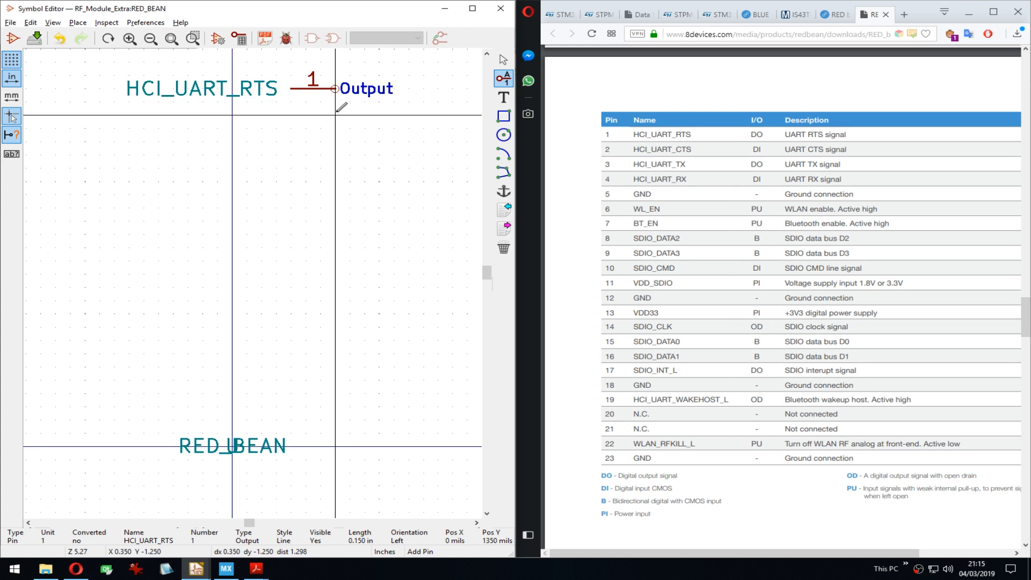
# Step: Add pin 2 HCI_UART_CTS as an Input just below pin 1
pyautogui.click(337, 111)
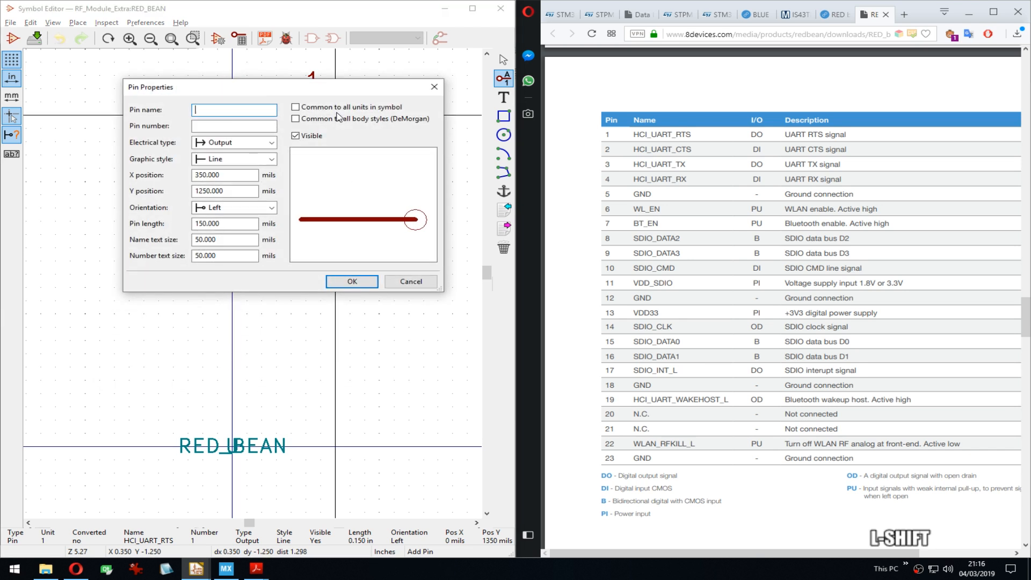
pyautogui.write('HCI_')
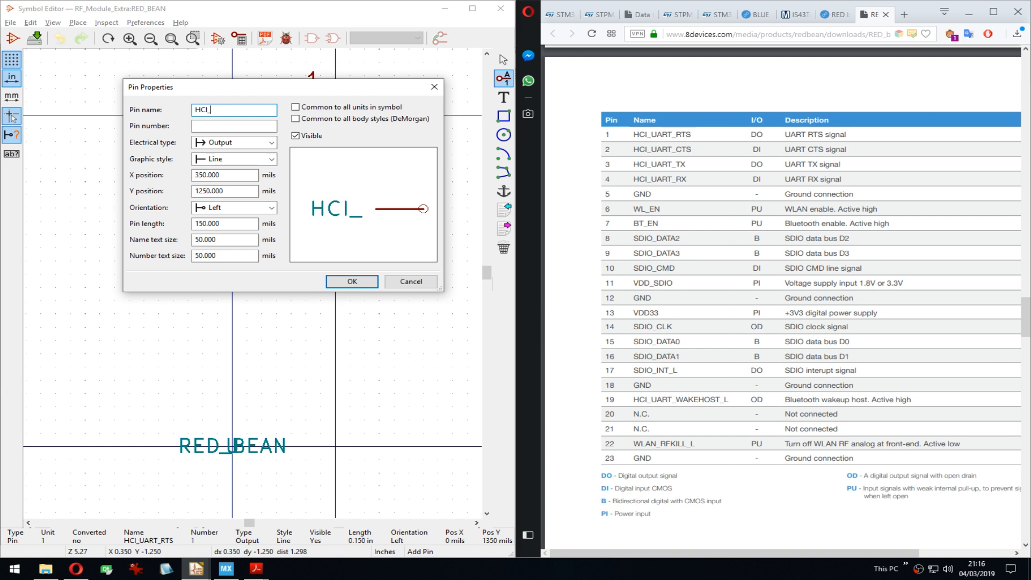
pyautogui.write('UART_RTS')
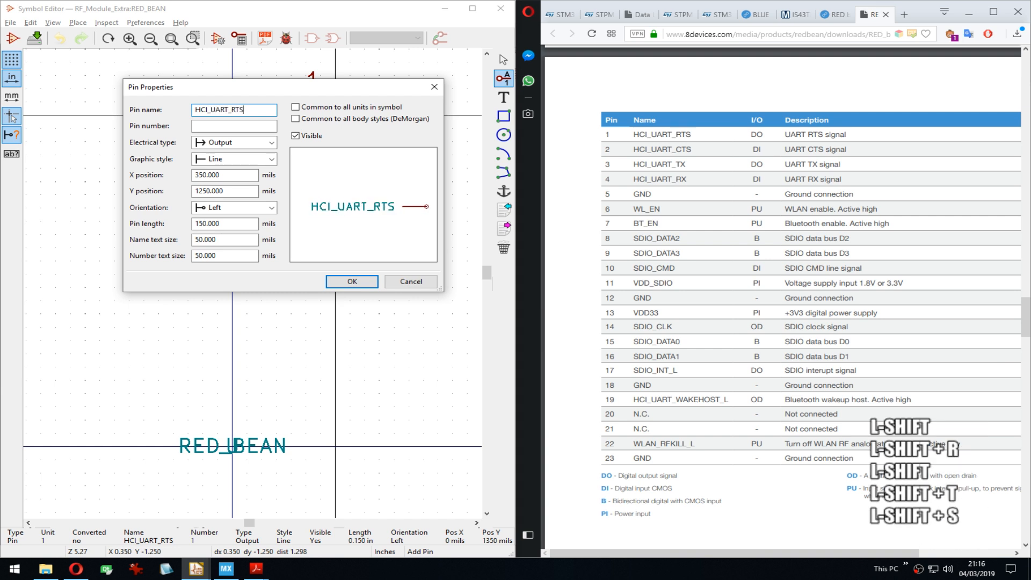
pyautogui.moveTo(287, 84); pyautogui.dragTo(277, 152)
pyautogui.moveTo(219, 178); pyautogui.dragTo(234, 179)
pyautogui.write('CTS')
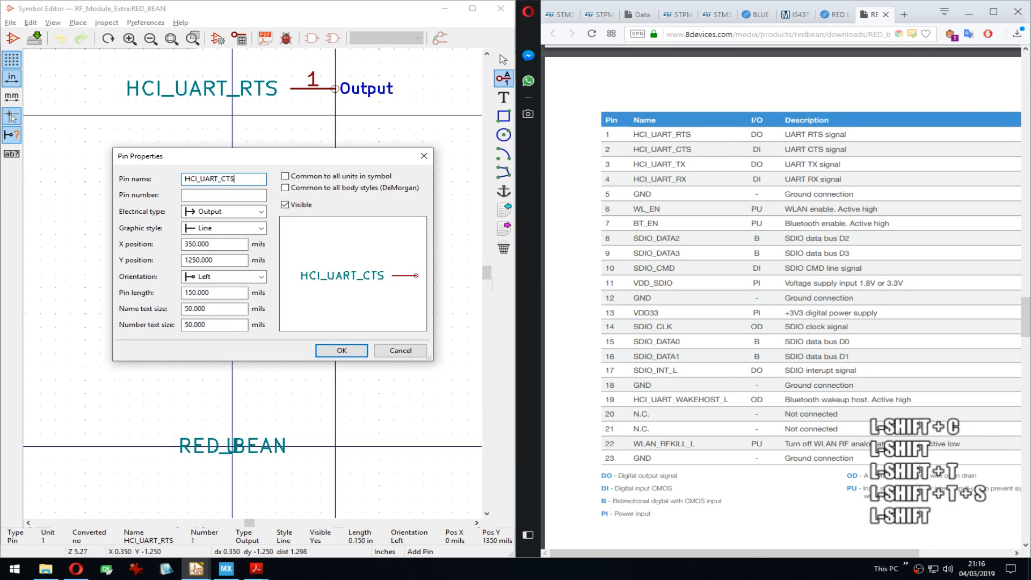
pyautogui.press('Tab')
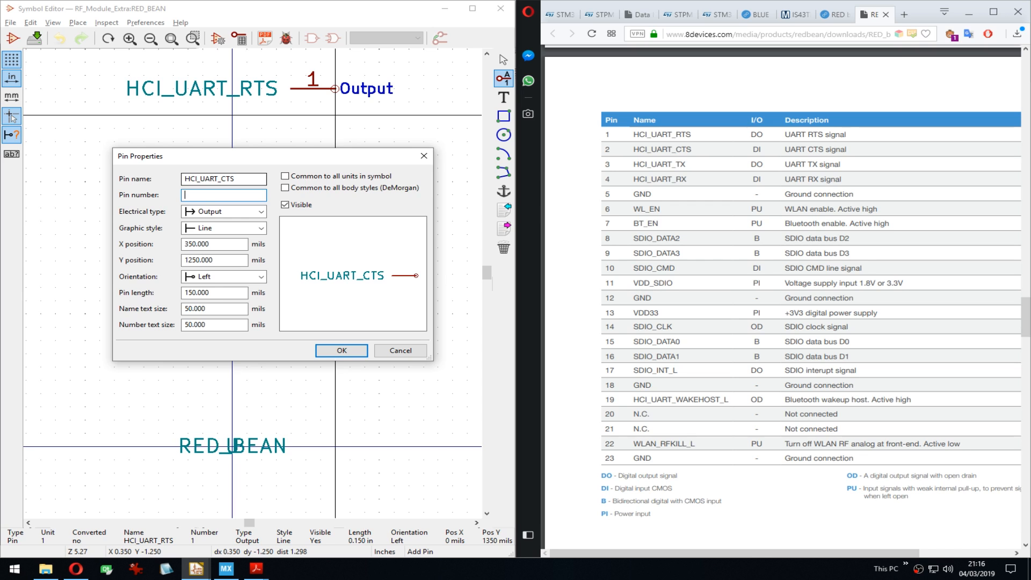
pyautogui.write('2')
pyautogui.press('Tab')
pyautogui.press('i')
pyautogui.press('Return')
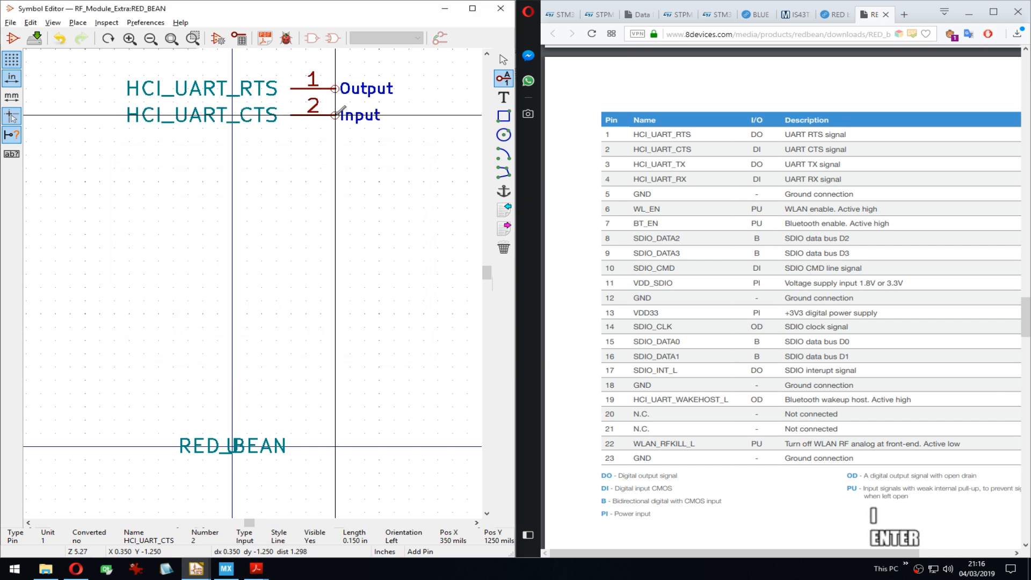
pyautogui.press('Down')
# Step: Add pin 3 HCI_UART_TX as an Output, copying the HCI_UART_ prefix for reuse
pyautogui.press('Return')
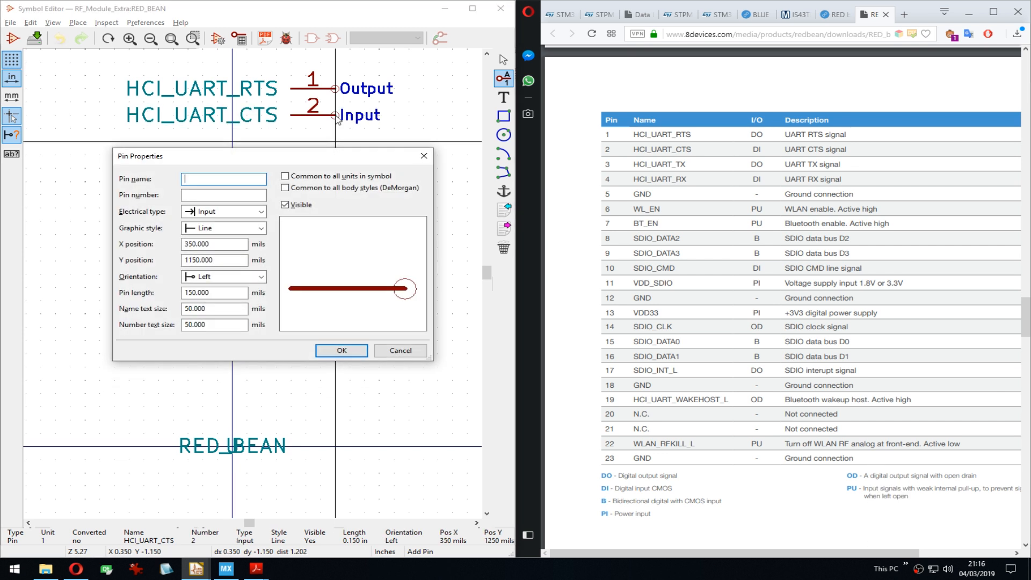
pyautogui.write('HCI_UAR')
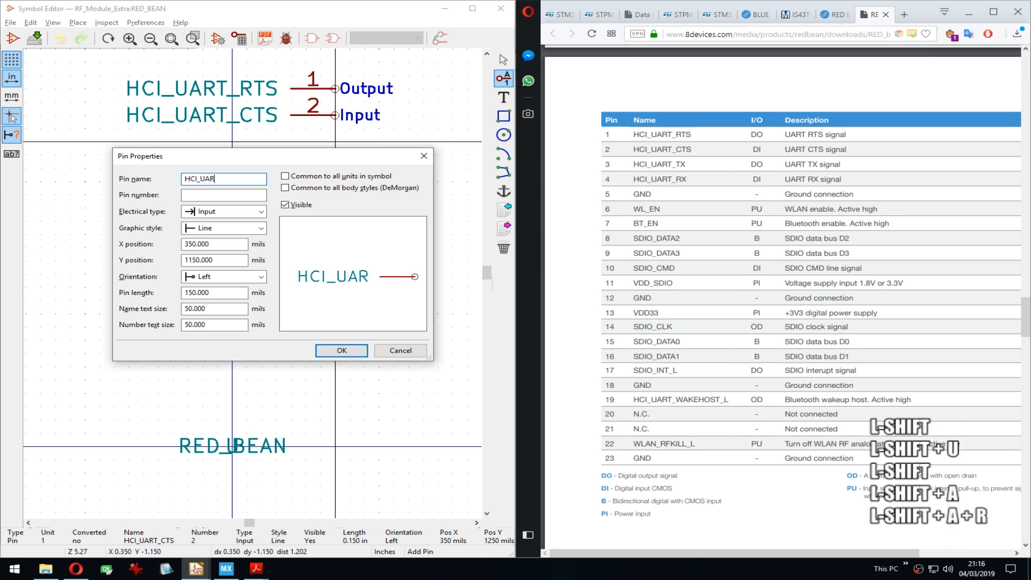
pyautogui.write('T_')
pyautogui.hotkey('ctrl', 'a')
pyautogui.hotkey('ctrl', 'c')
pyautogui.press('Right')
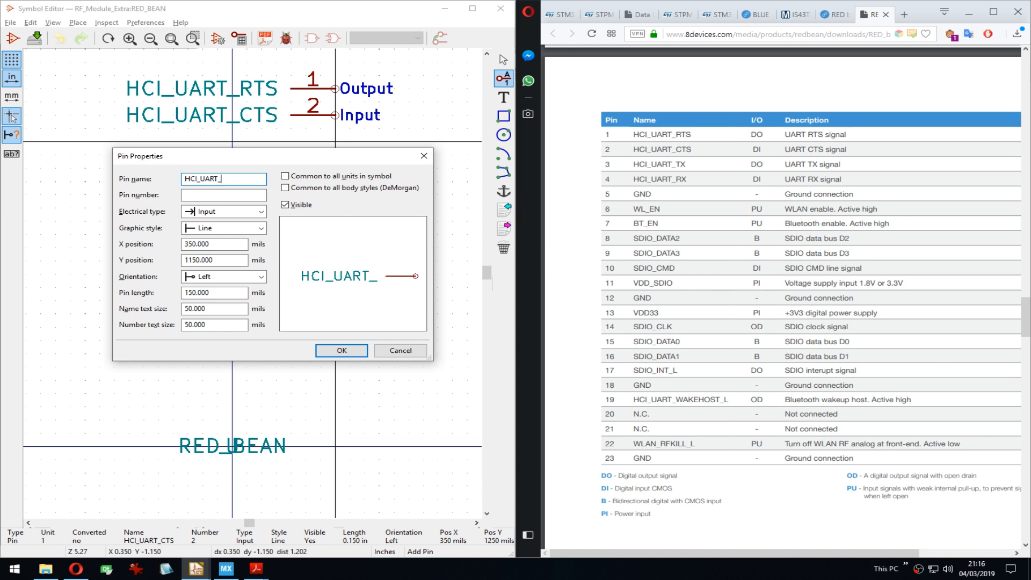
pyautogui.write('TX')
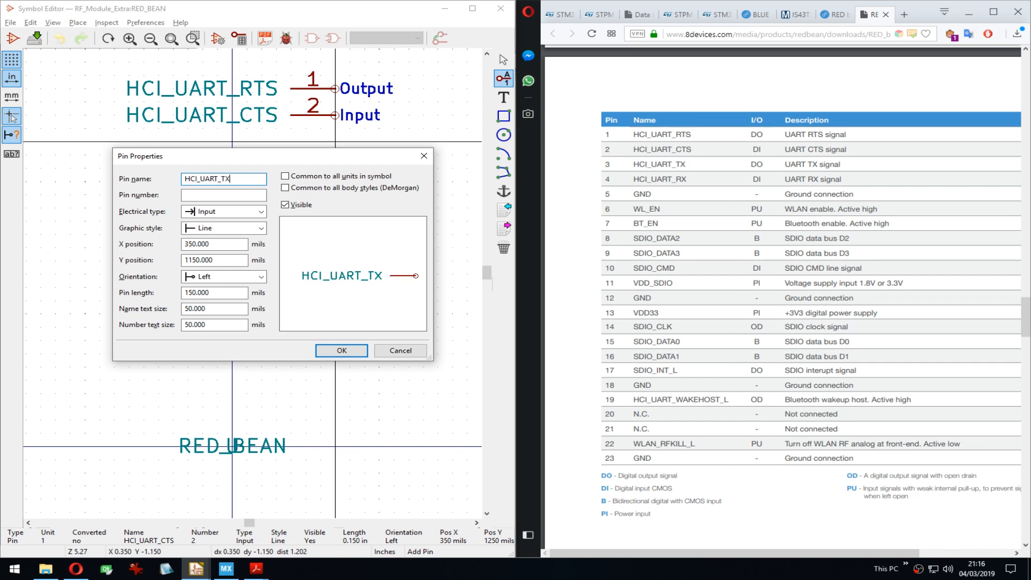
pyautogui.press('Tab')
pyautogui.write('3')
pyautogui.press('Tab')
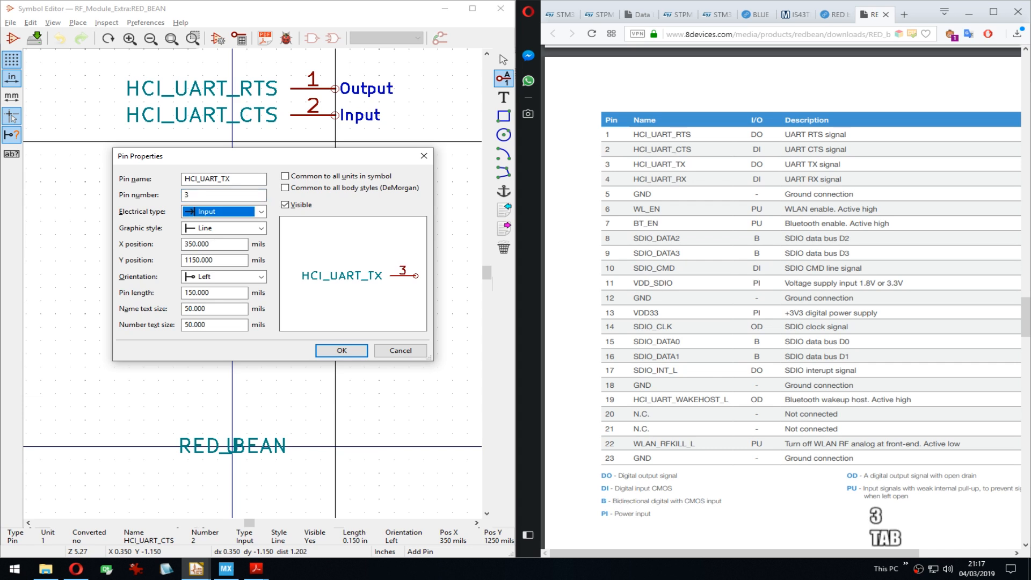
pyautogui.press('Return')
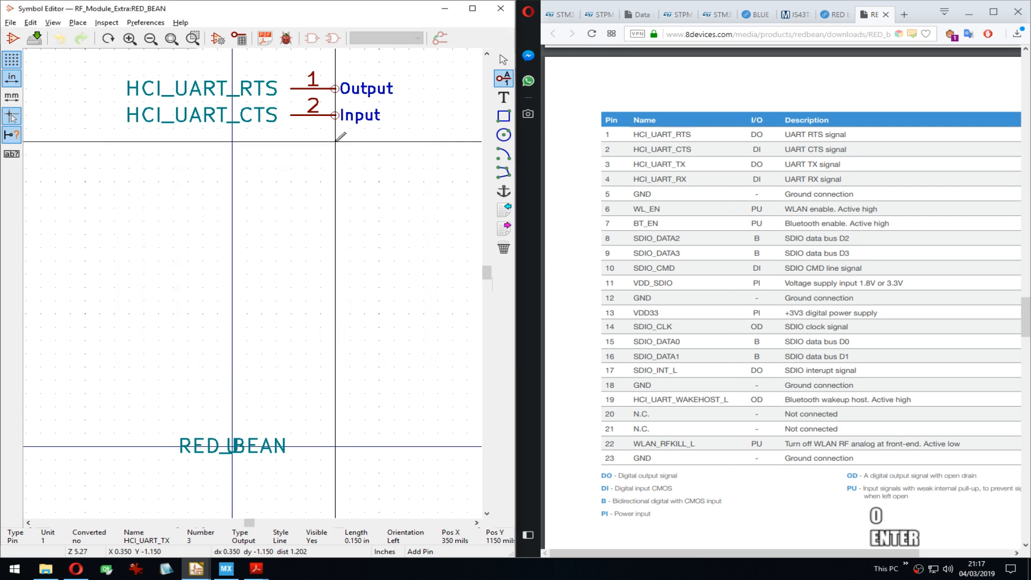
pyautogui.press('Down')
# Step: Add pin 4 HCI_UART_RX as an Input below pin 3
pyautogui.press('Return')
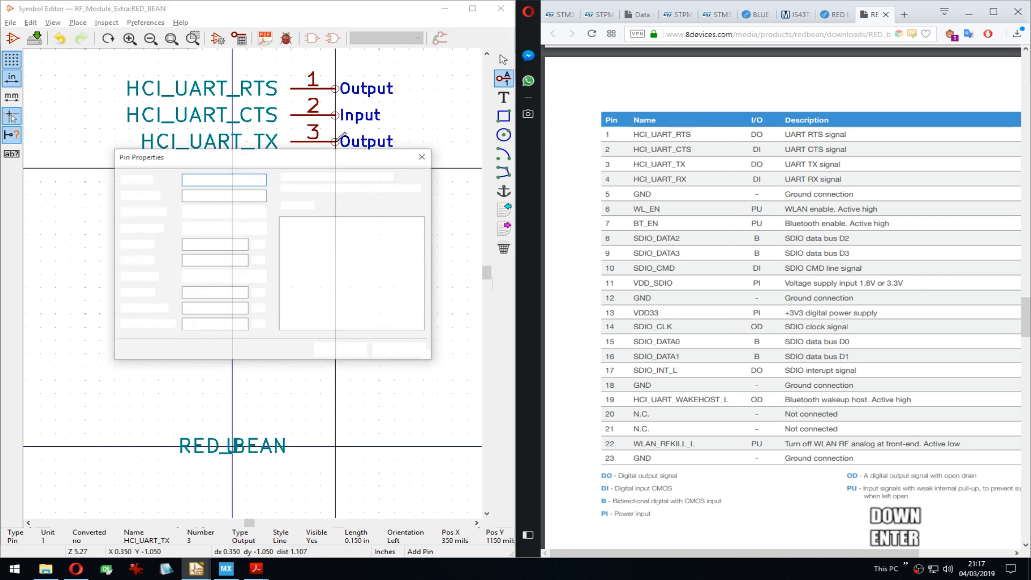
pyautogui.hotkey('ctrl', 'v')
pyautogui.press('Tab')
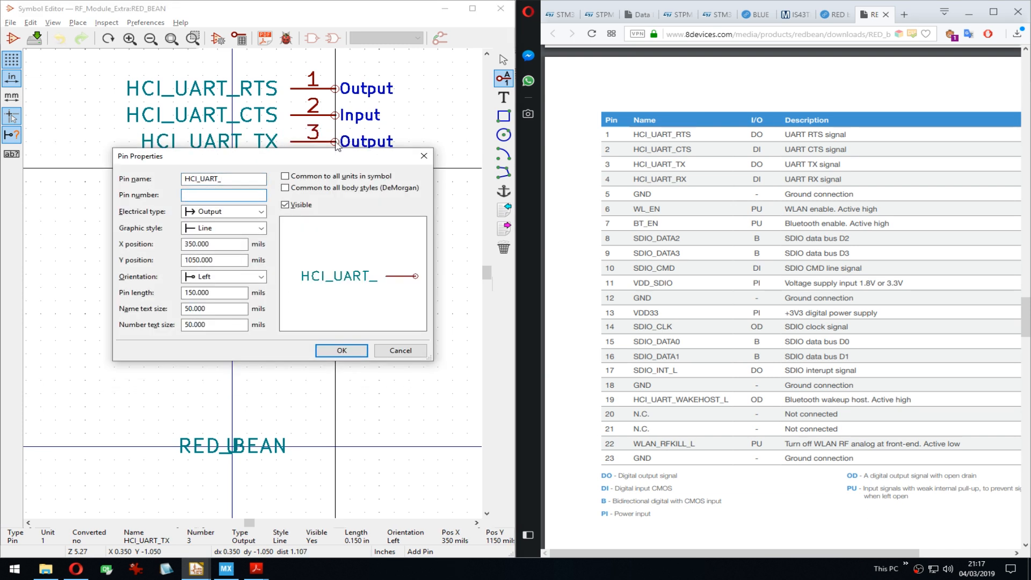
pyautogui.write('4')
pyautogui.hotkey('shift', 'Tab')
pyautogui.press('Right')
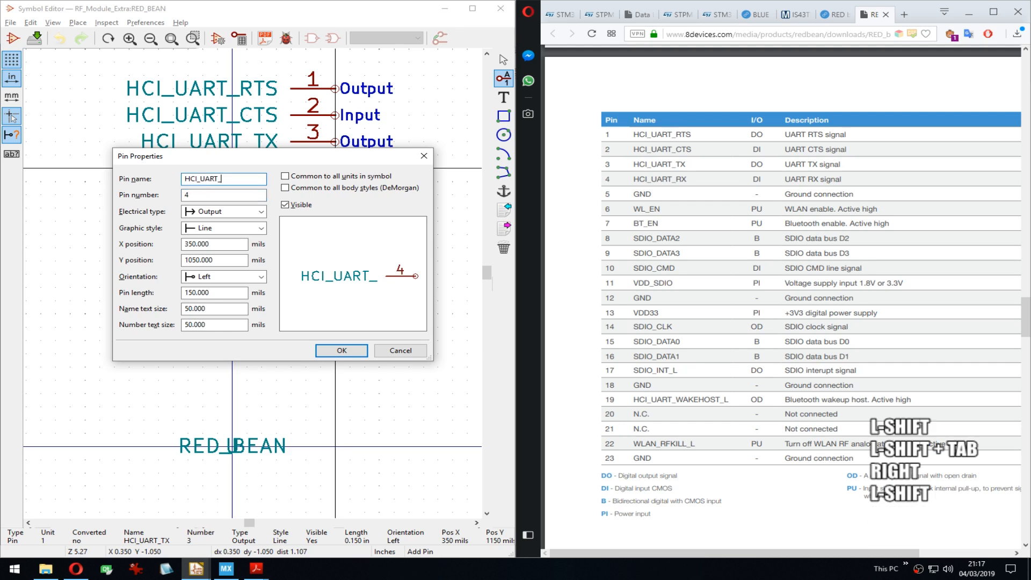
pyautogui.write('RX')
pyautogui.press('Tab')
pyautogui.press('Tab')
pyautogui.press('i')
pyautogui.press('Return')
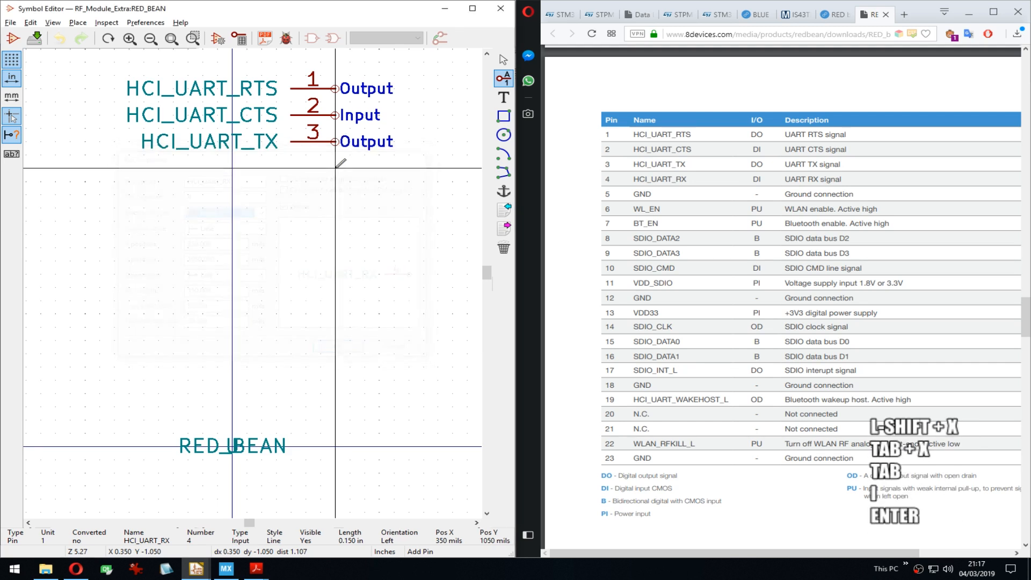
# Step: Add pin 5 GND as a Power input on the next row down
pyautogui.press('Down')
pyautogui.press('Up')
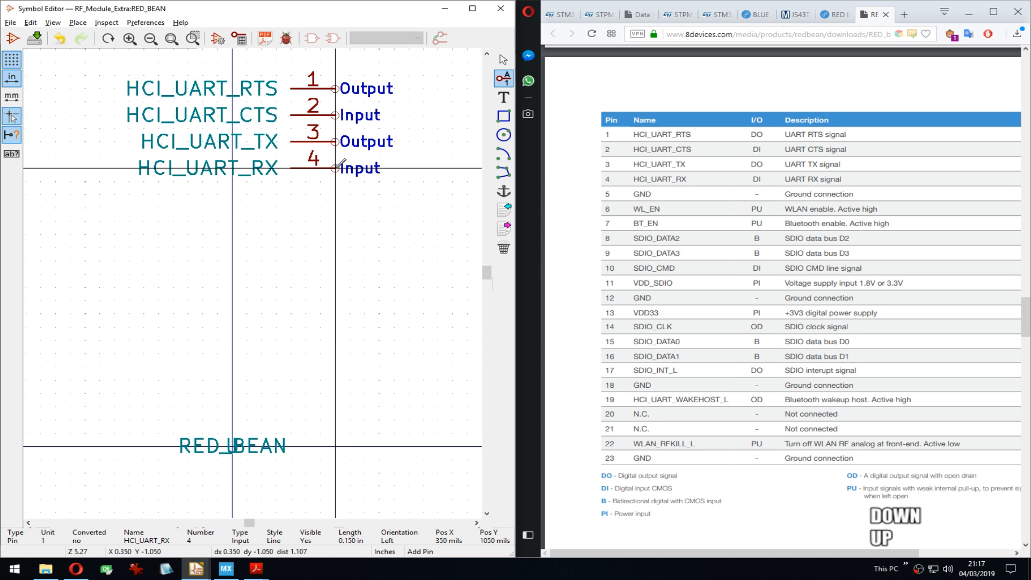
pyautogui.press('Down')
pyautogui.press('Return')
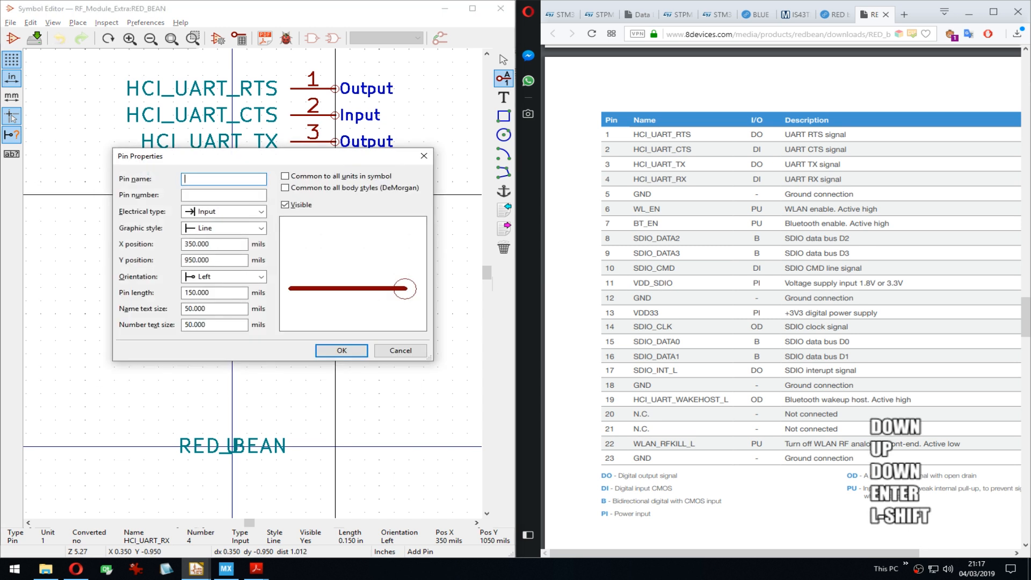
pyautogui.write('GND')
pyautogui.press('Tab')
pyautogui.press('Tab')
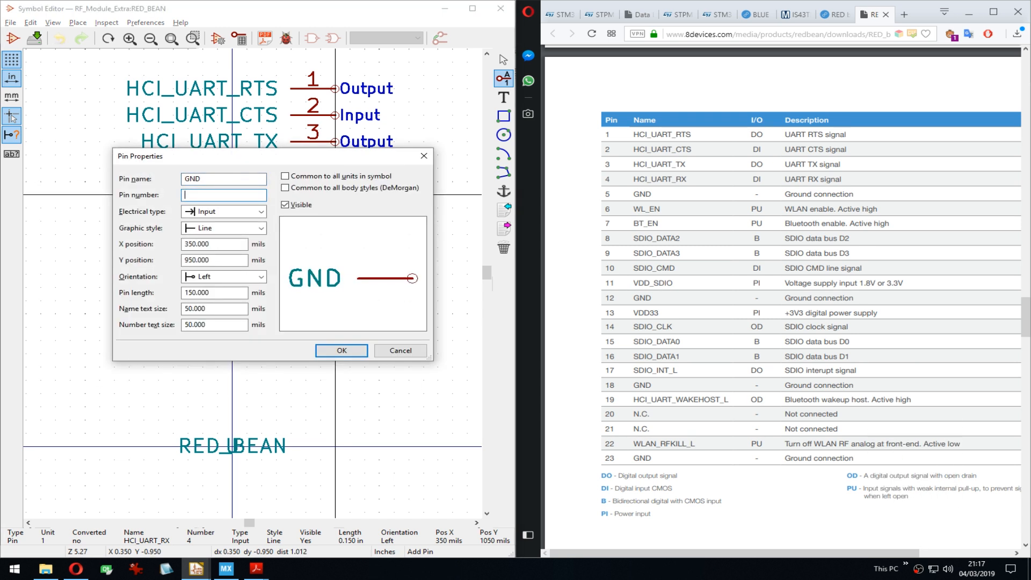
pyautogui.write('5')
pyautogui.press('Tab')
pyautogui.press('p')
pyautogui.press('p')
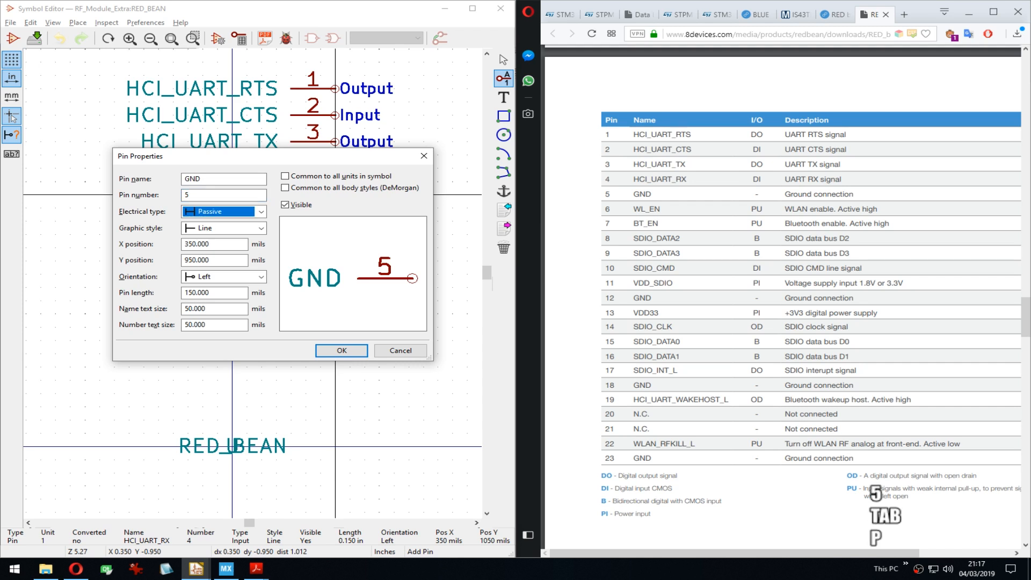
pyautogui.press('Return')
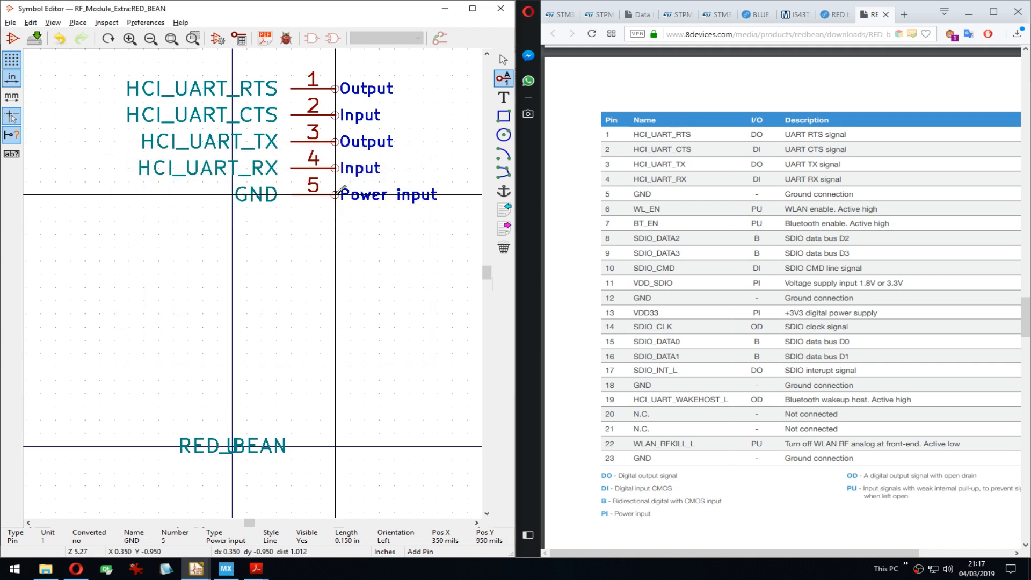
pyautogui.press('Down')
# Step: Add input pins WL_EN (6) and BT_EN (7) below GND
pyautogui.press('Return')
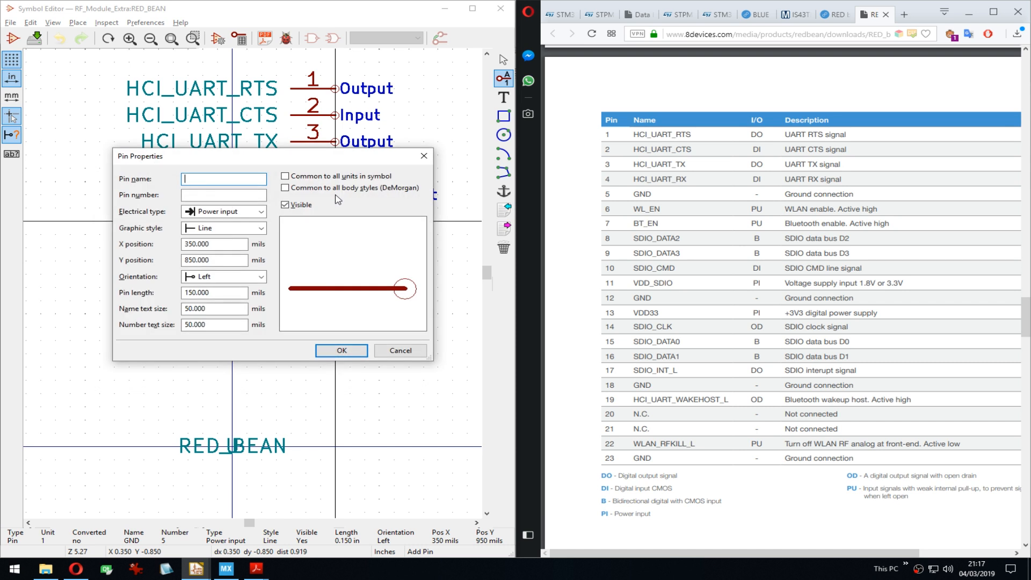
pyautogui.write('WL_EN')
pyautogui.press('Tab')
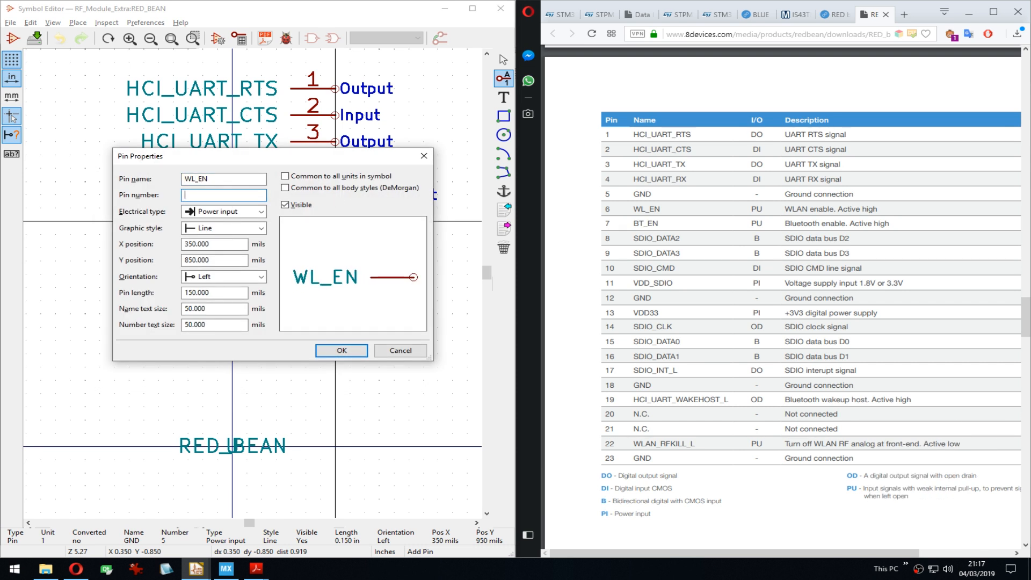
pyautogui.write('6')
pyautogui.press('Tab')
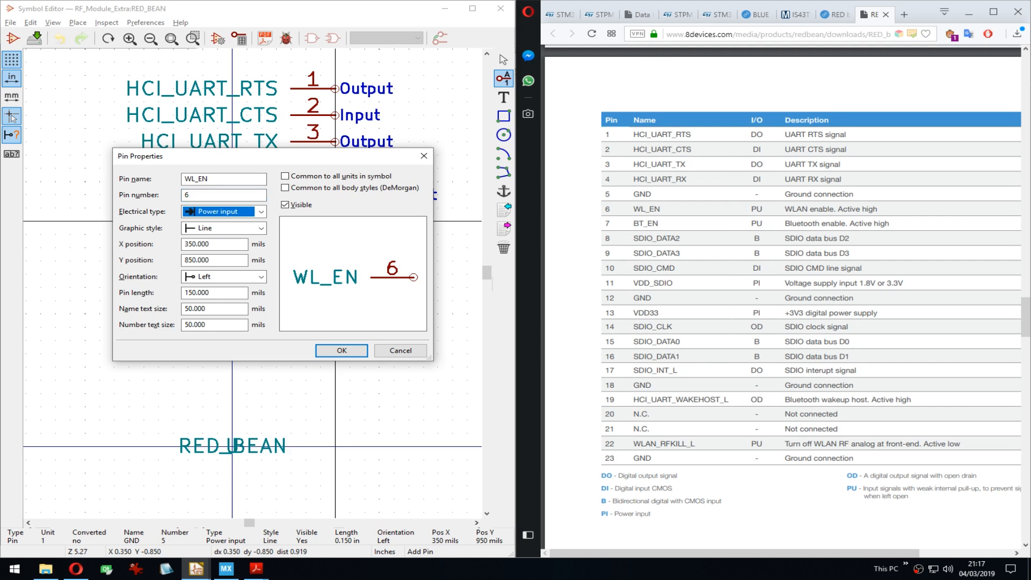
pyautogui.press('i')
pyautogui.press('Return')
pyautogui.press('Down')
pyautogui.press('Return')
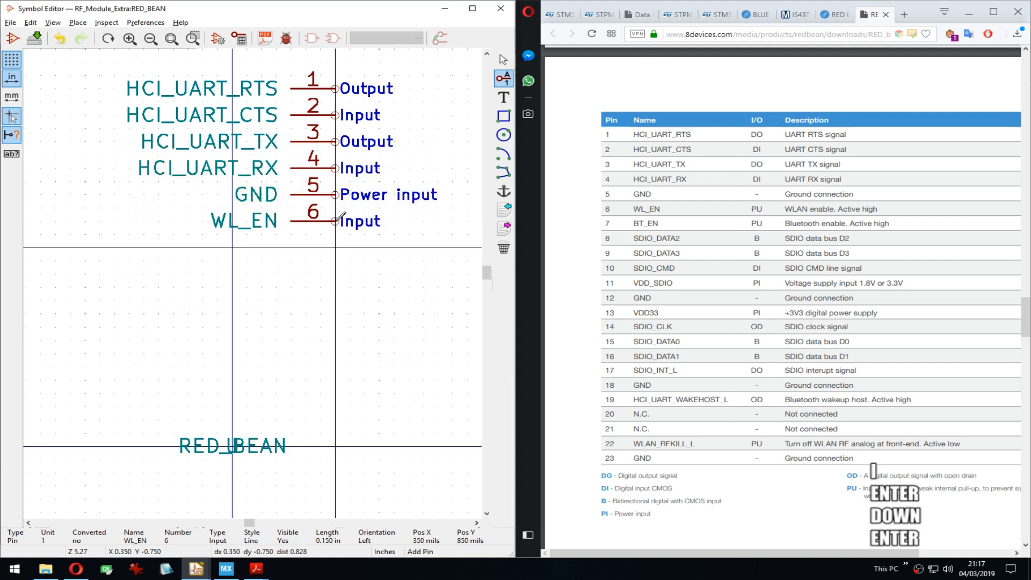
pyautogui.write('BT_EN')
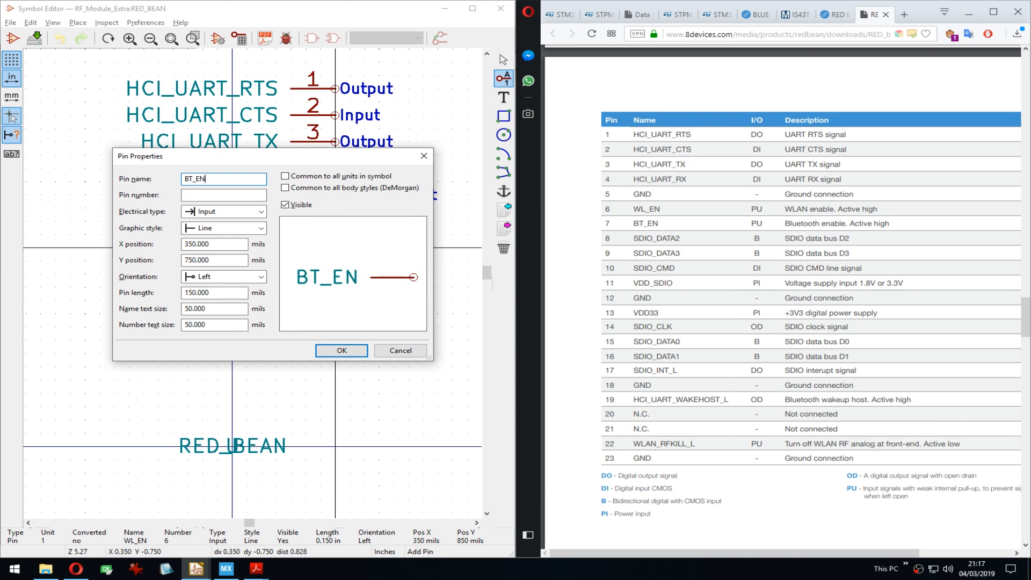
pyautogui.press('Tab')
pyautogui.write('7')
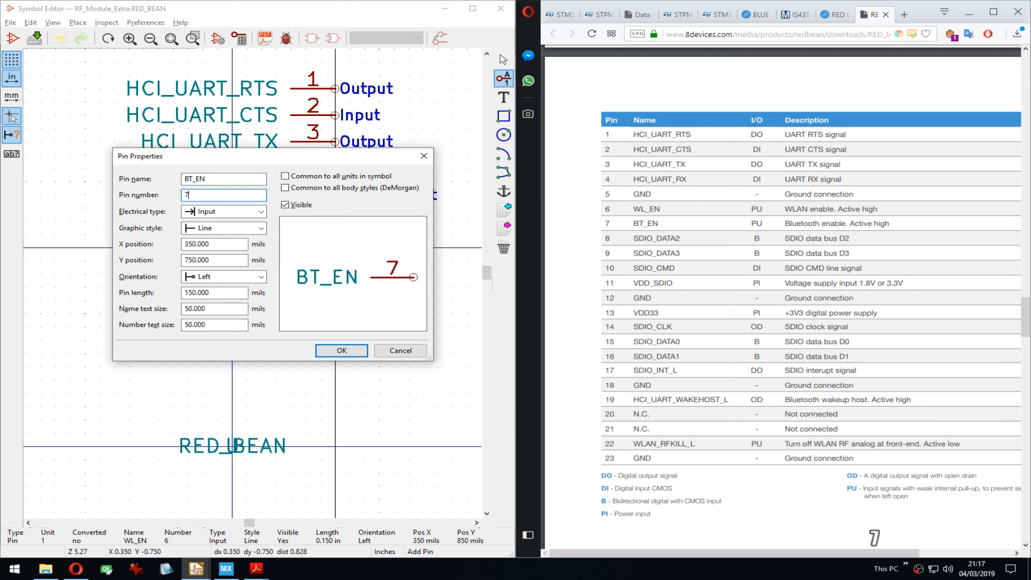
pyautogui.press('Tab')
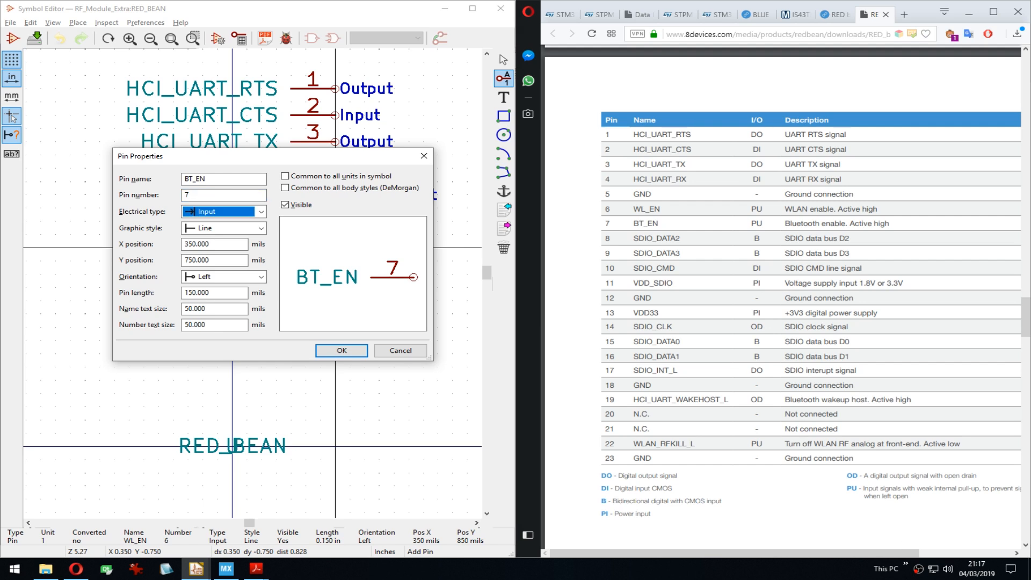
pyautogui.press('Return')
# Step: Add bidirectional pin 8 SDIO_DATA2 and repeat it as SDIO_DATA3, pin 9
pyautogui.press('Down')
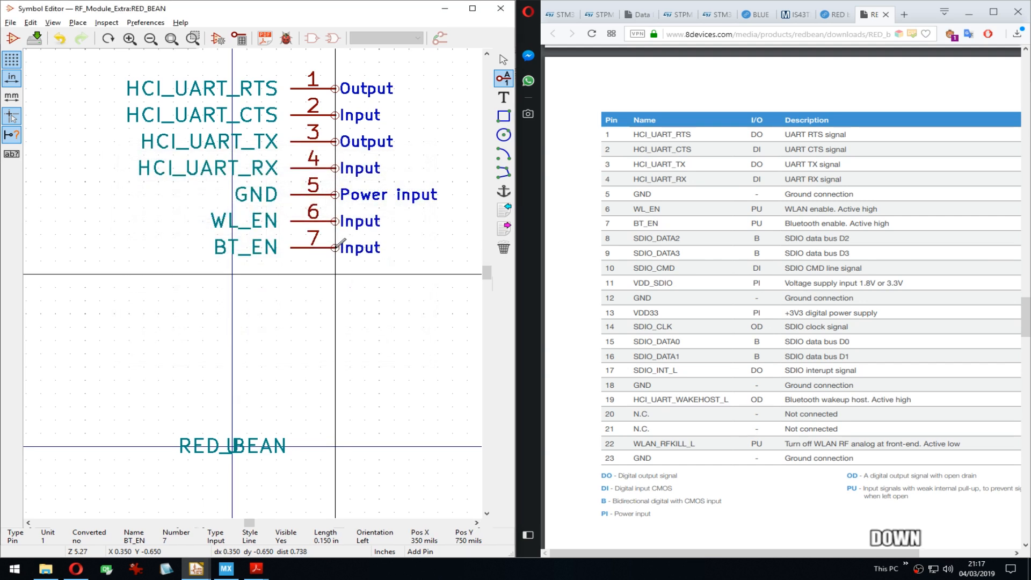
pyautogui.press('Return')
pyautogui.write('SDIO_DATA2')
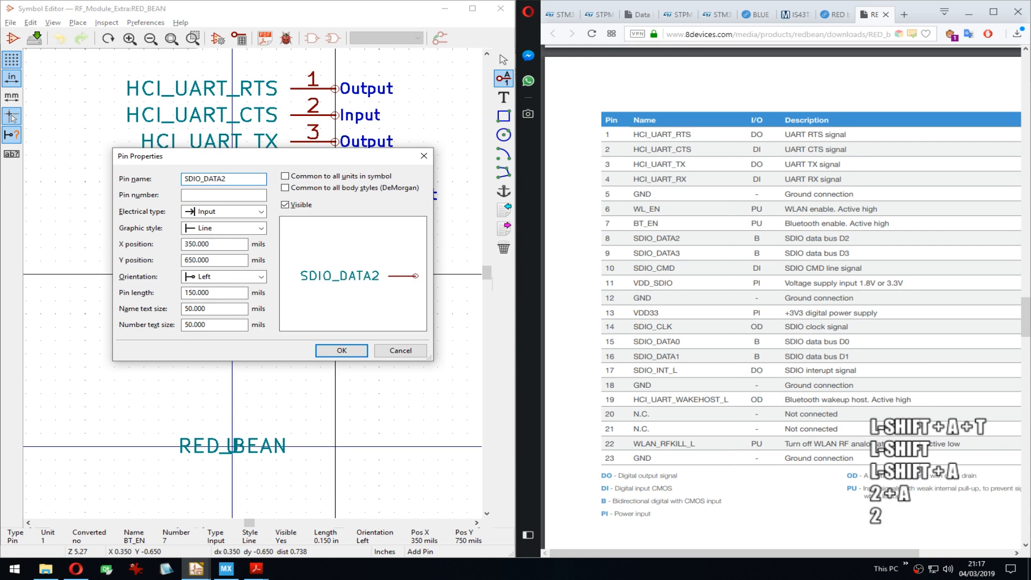
pyautogui.press('Tab')
pyautogui.write('8')
pyautogui.press('Tab')
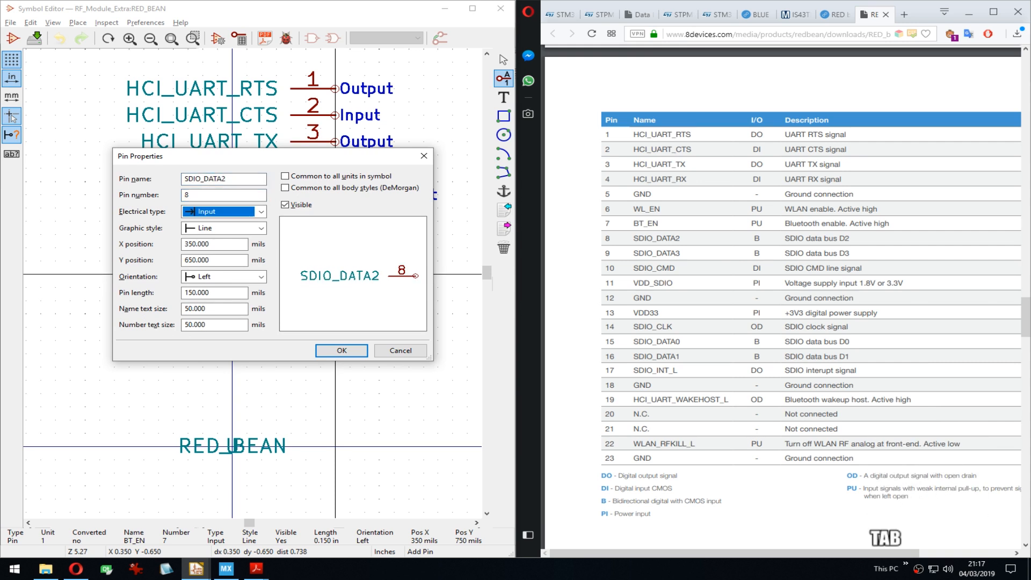
pyautogui.press('b')
pyautogui.press('Return')
pyautogui.press('Insert')
pyautogui.press('Down')
pyautogui.press('Down')
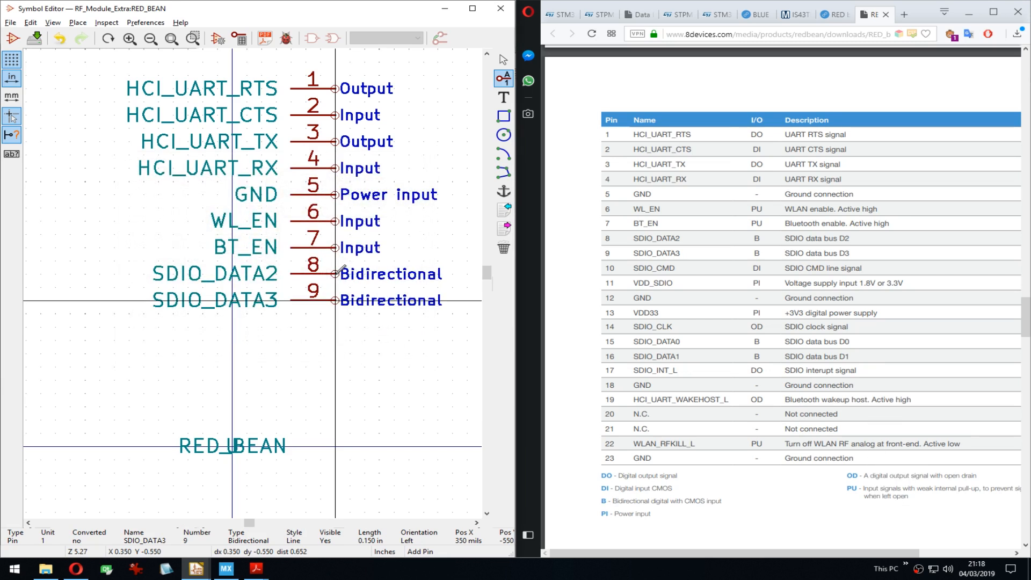
# Step: Add input pin 10 SDIO_CMD below SDIO_DATA3
pyautogui.press('Down')
pyautogui.press('Return')
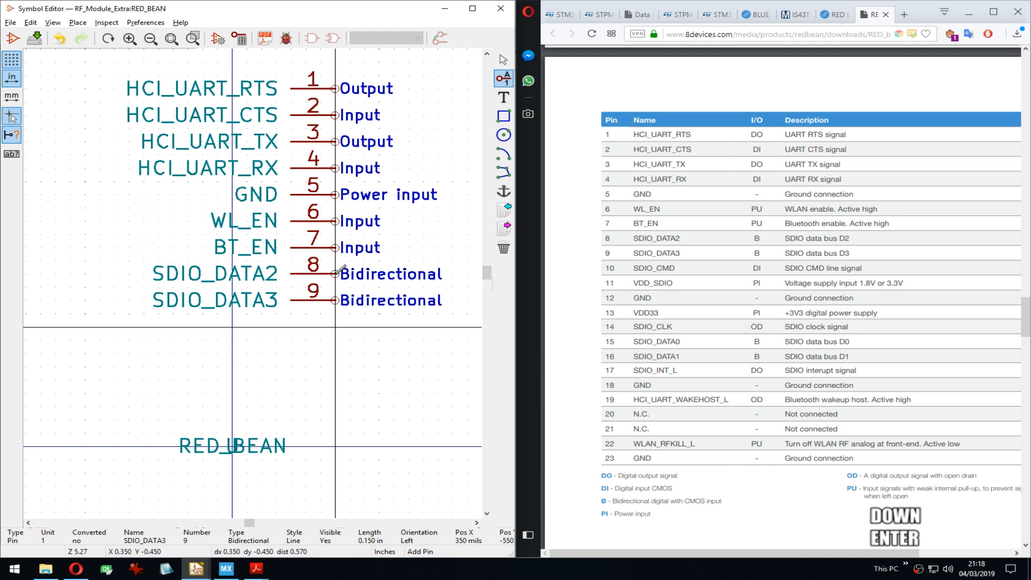
pyautogui.write('SDIO')
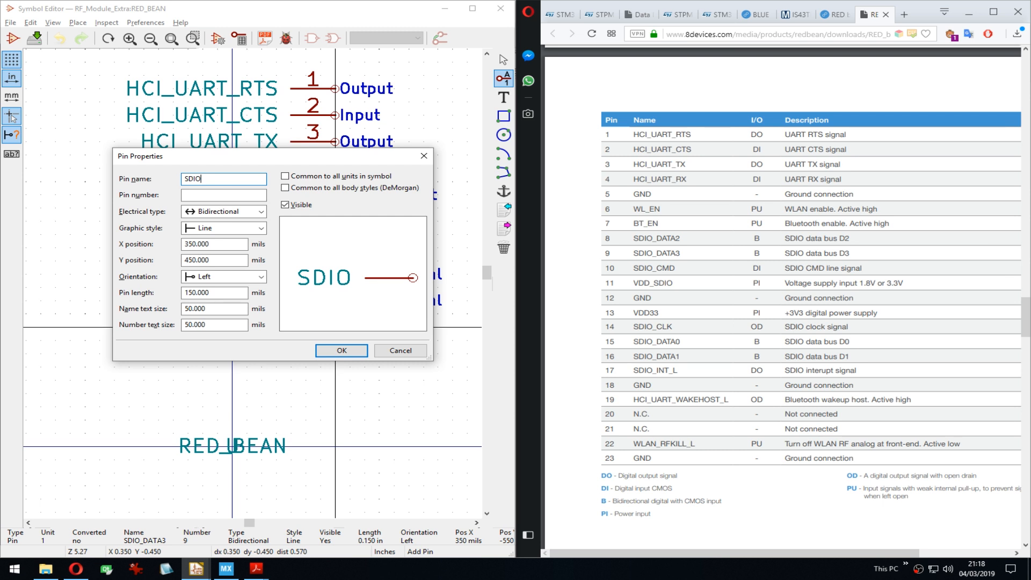
pyautogui.press('Tab')
pyautogui.hotkey('shift', 'Tab')
pyautogui.press('Right')
pyautogui.write('_CMD')
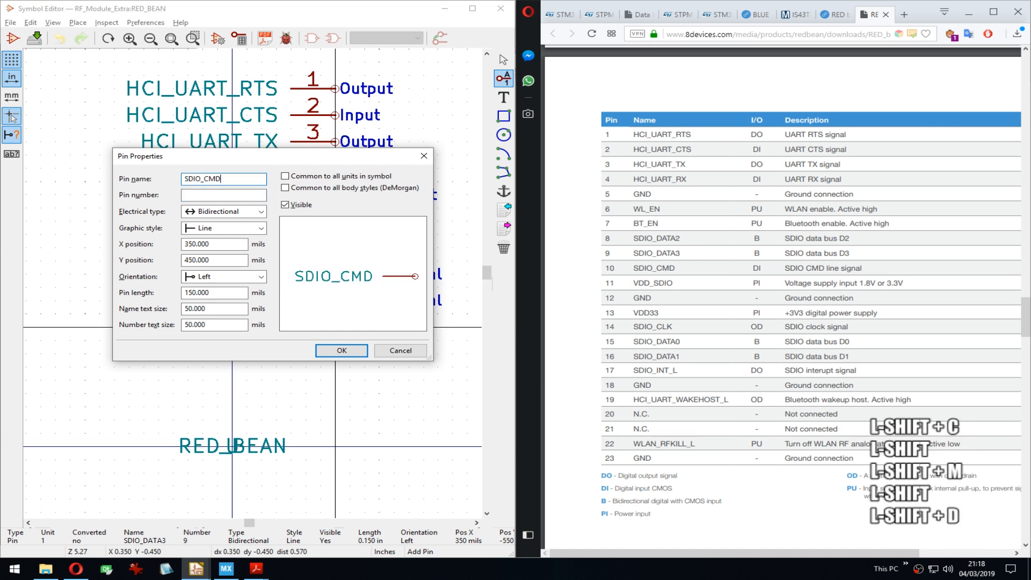
pyautogui.press('Tab')
pyautogui.write('10')
pyautogui.press('Tab')
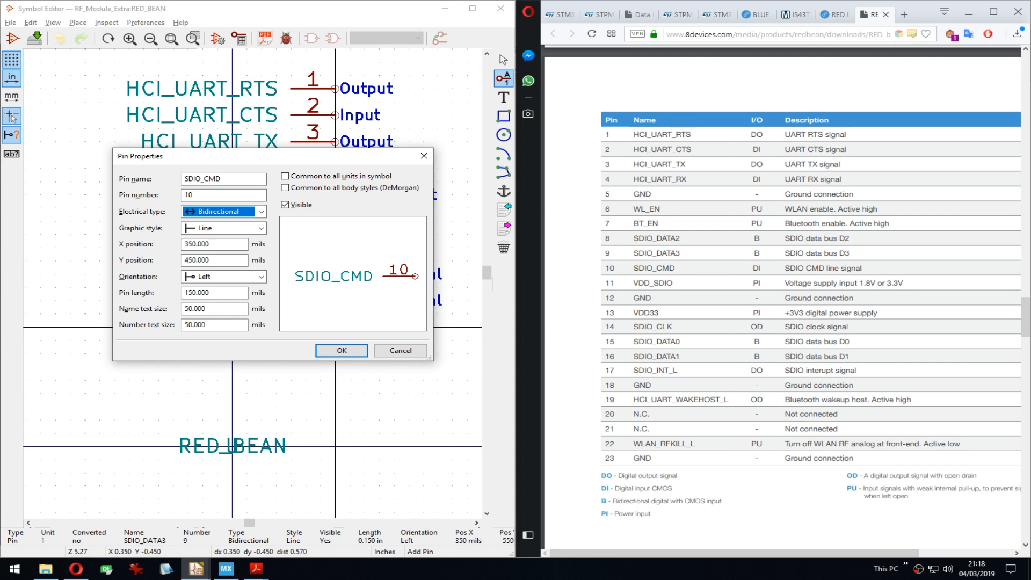
pyautogui.press('Up')
pyautogui.press('Up')
pyautogui.press('Return')
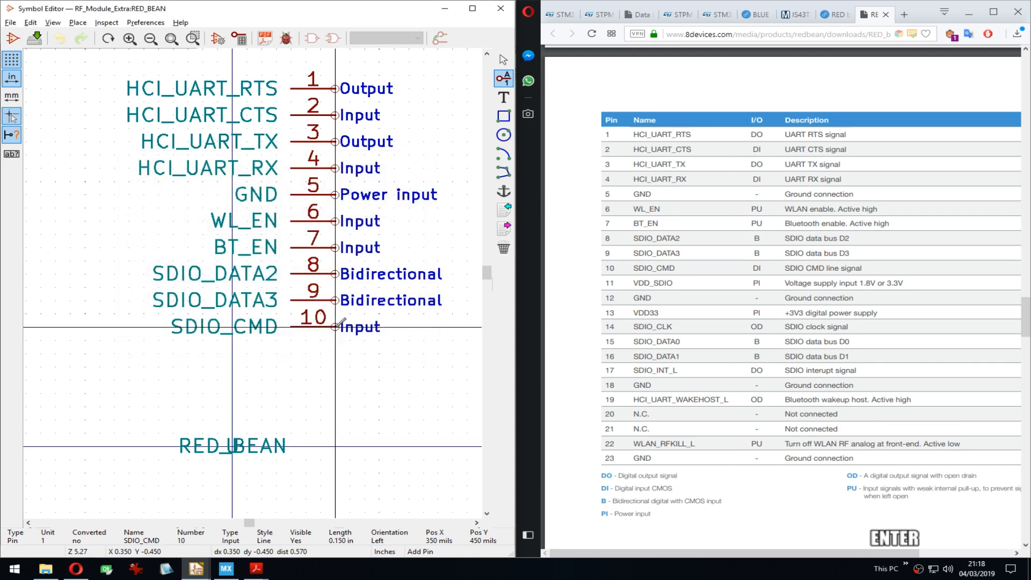
pyautogui.press('Down')
pyautogui.press('Return')
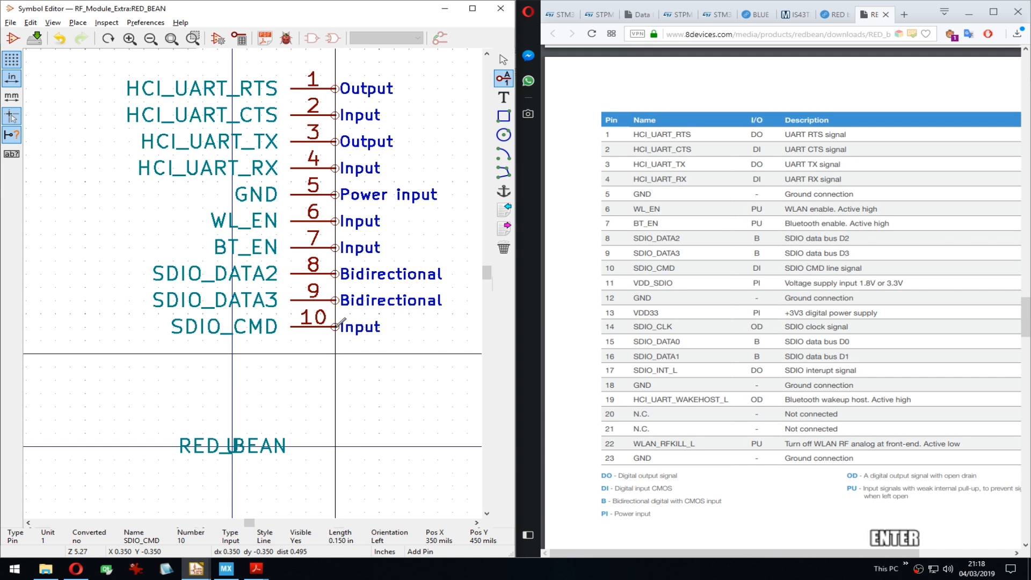
# Step: Add pin 11 VDD_SDIO as a Power input
pyautogui.write('VDD_SDIO')
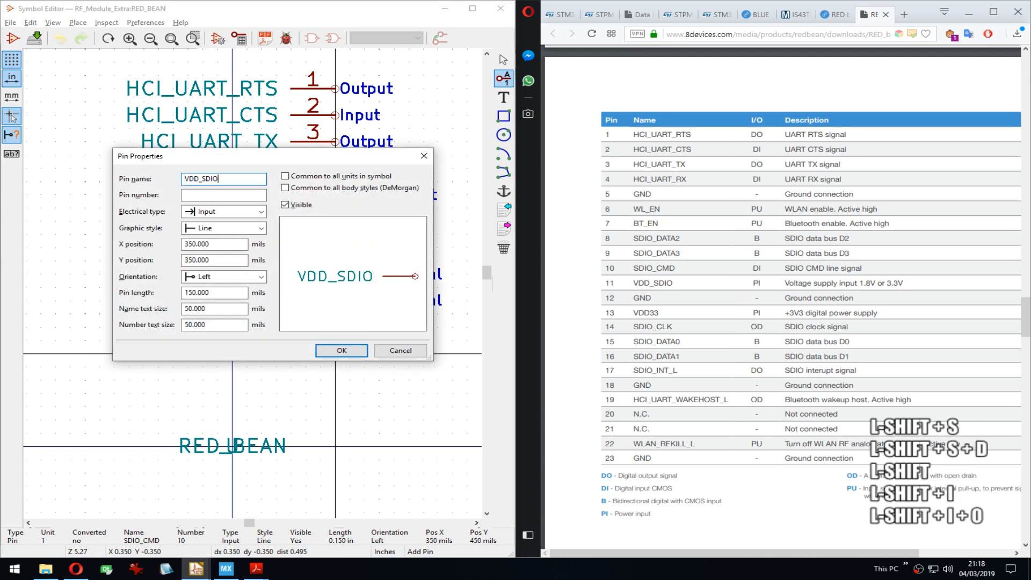
pyautogui.press('Tab')
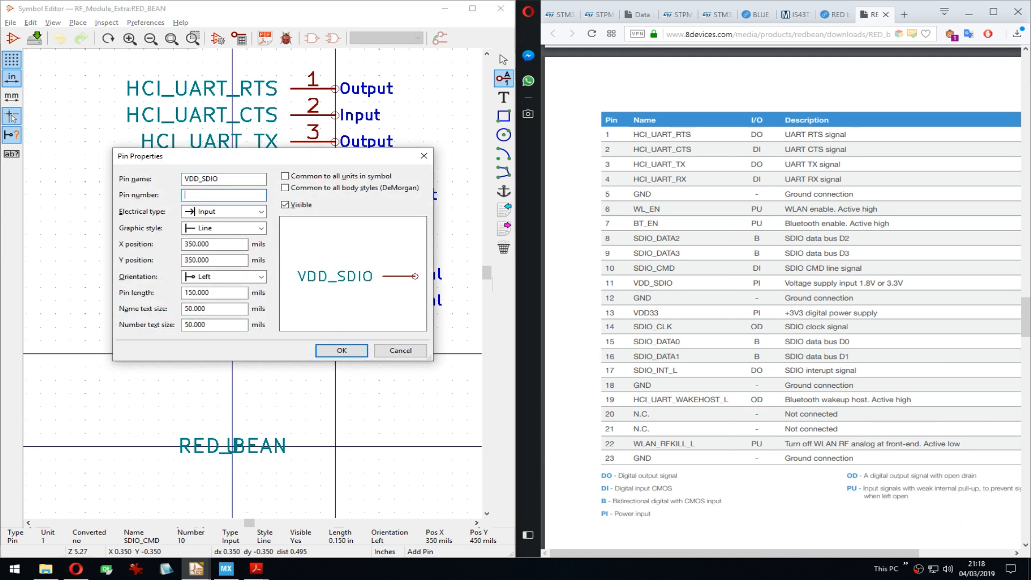
pyautogui.write('11')
pyautogui.press('Tab')
pyautogui.press('p')
pyautogui.press('p')
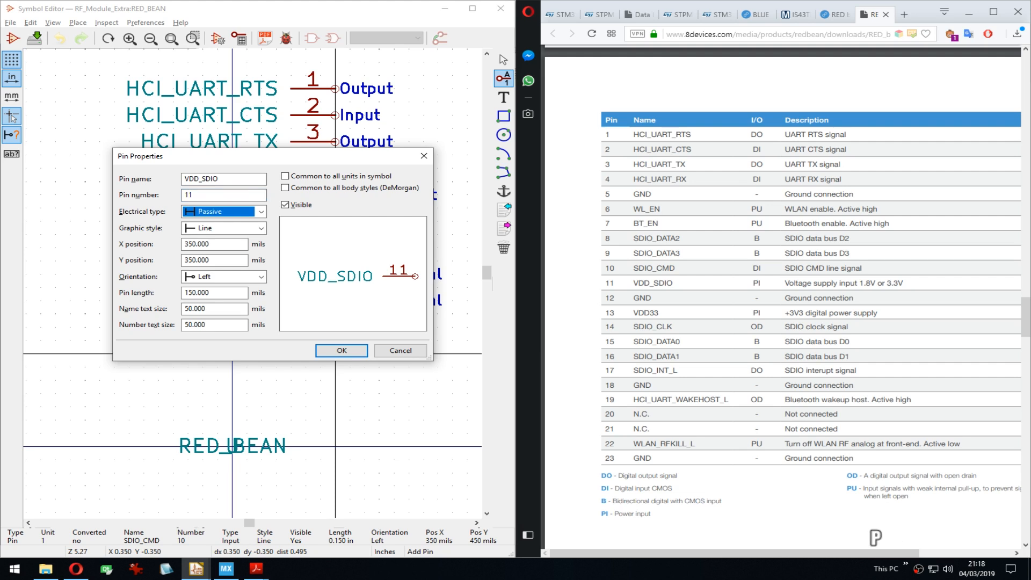
pyautogui.press('Return')
# Step: Add a hidden GND pin 12 and stack it on top of GND pin 5
pyautogui.press('Down')
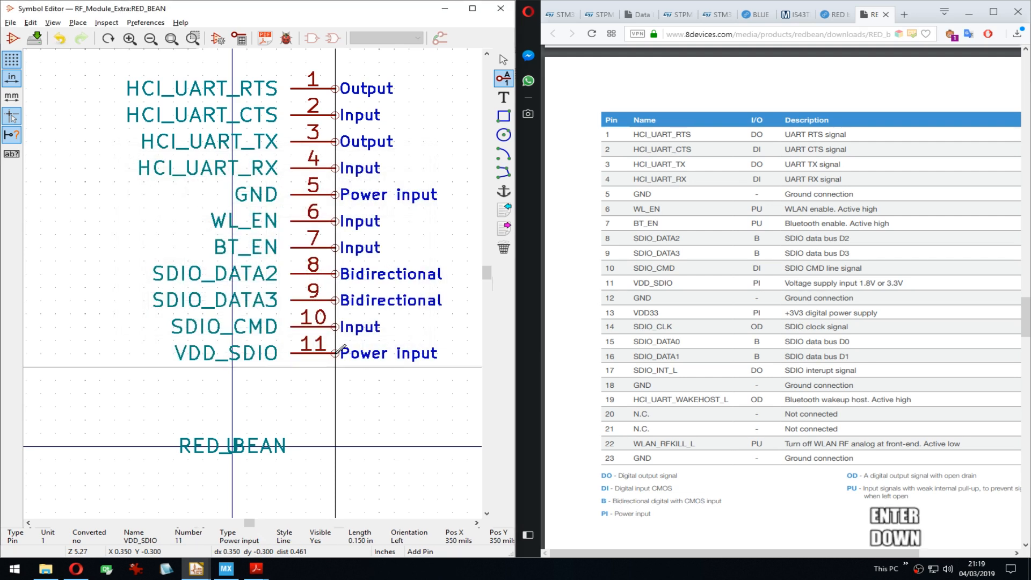
pyautogui.press('Return')
pyautogui.write('GND')
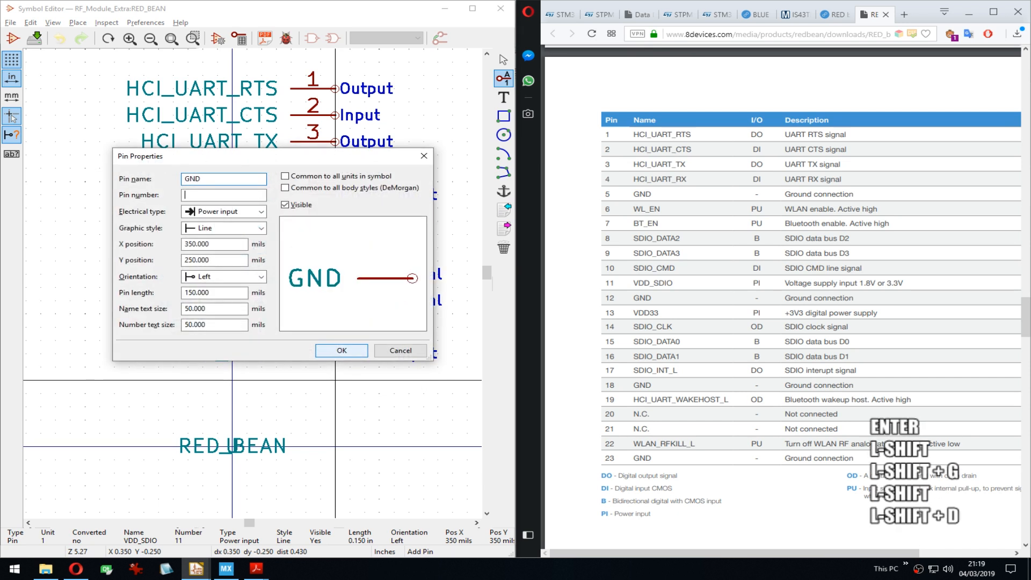
pyautogui.press('Tab')
pyautogui.write('12')
pyautogui.press('Tab')
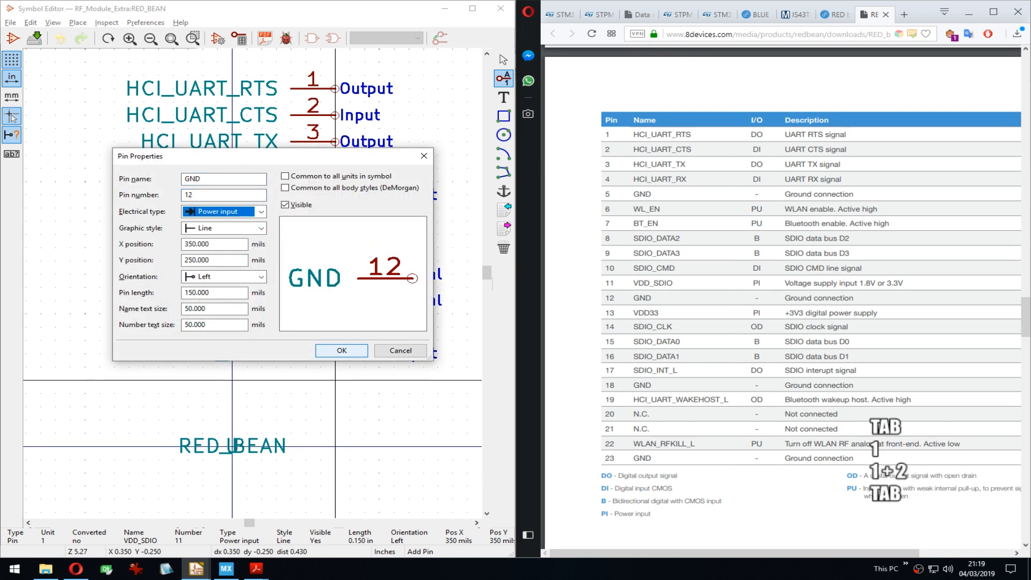
pyautogui.press('p')
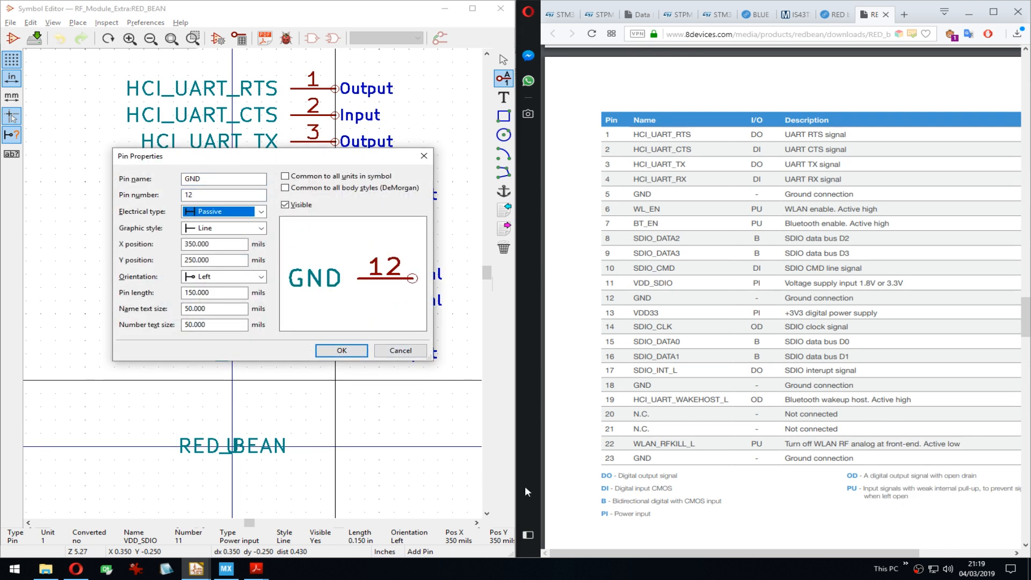
pyautogui.click(293, 205)
pyautogui.click(342, 350)
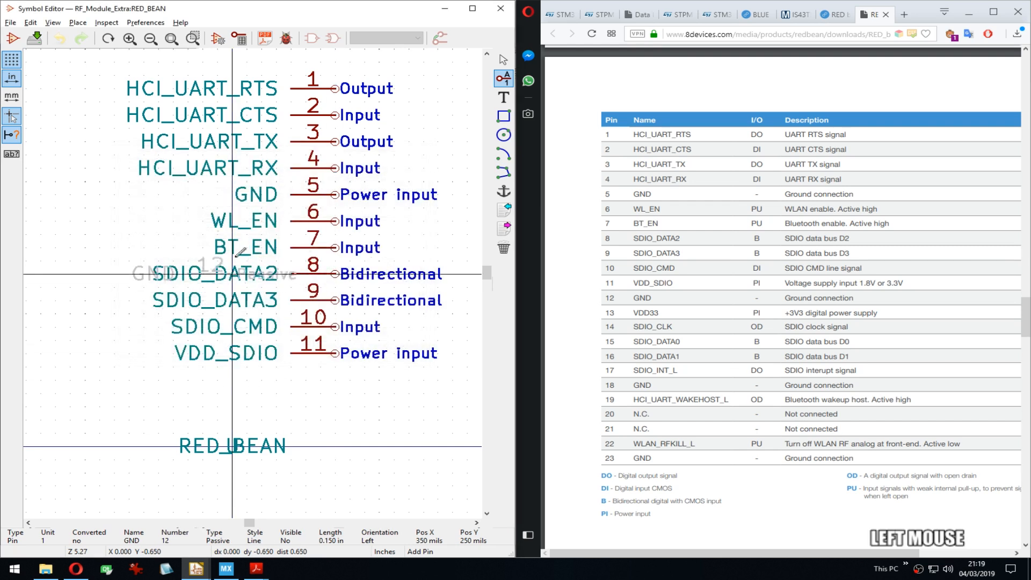
pyautogui.click(340, 194)
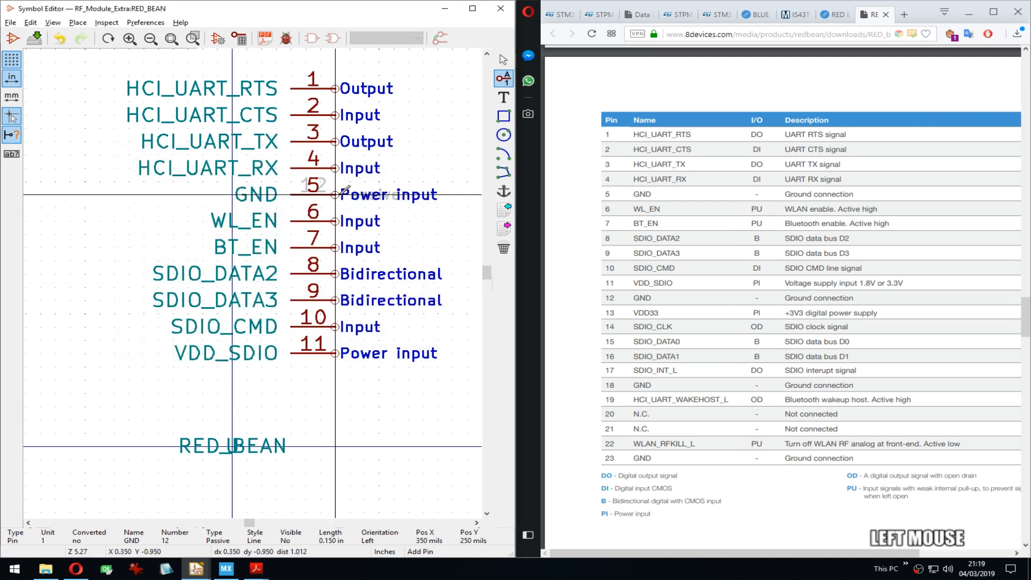
# Step: Start a visible pin named VDD33, moving the dialog aside to check existing pins
pyautogui.click(344, 373)
pyautogui.write('V')
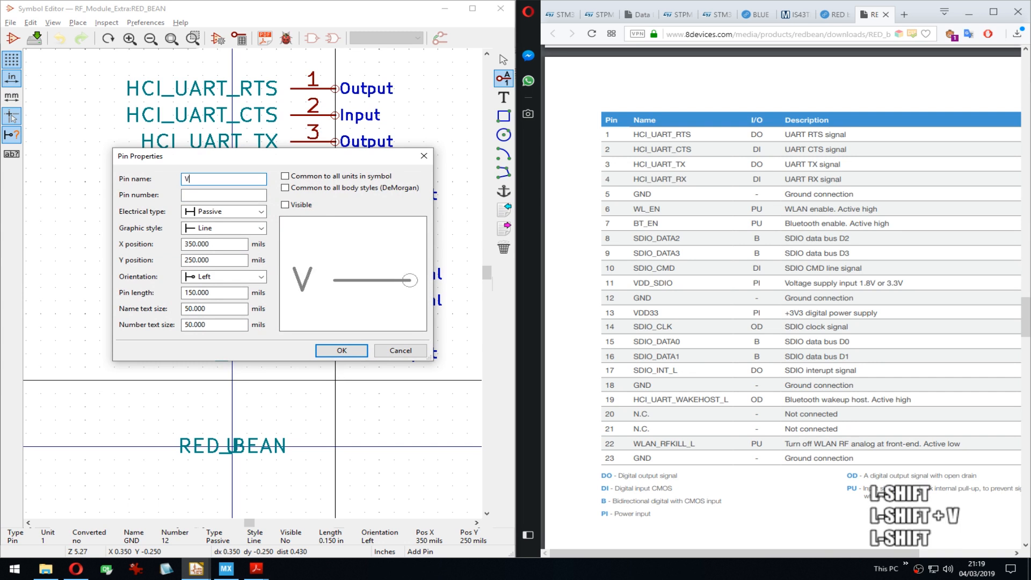
pyautogui.write('V')
pyautogui.press('BackSpace')
pyautogui.write('DD')
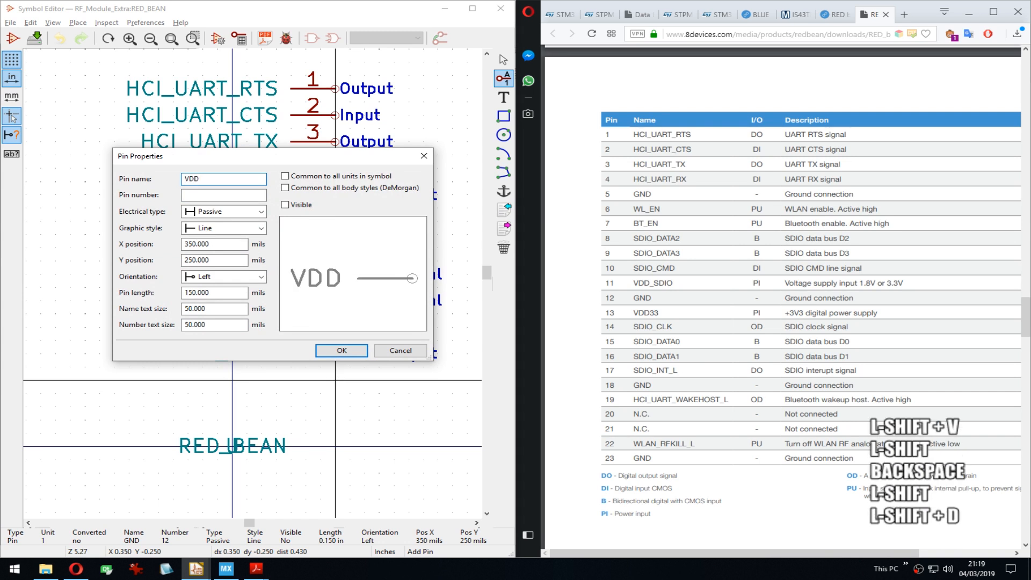
pyautogui.write('33')
pyautogui.click(308, 205)
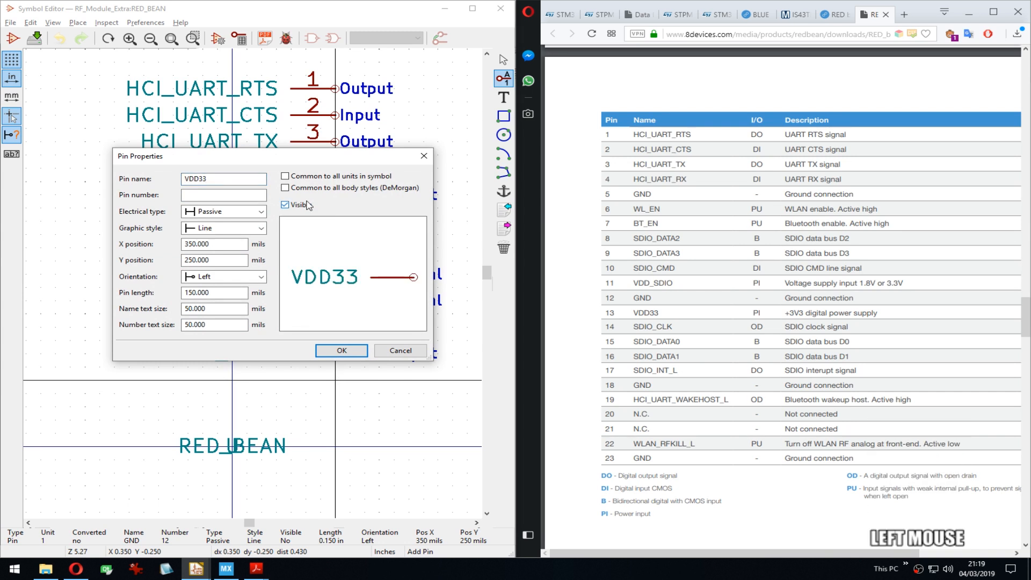
pyautogui.click(235, 195)
pyautogui.moveTo(214, 156); pyautogui.dragTo(258, 83)
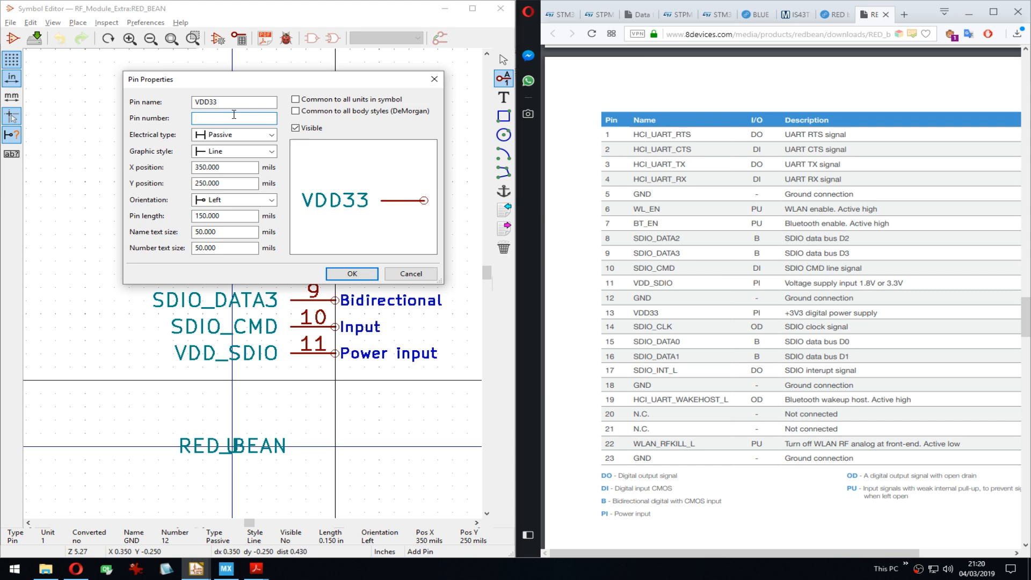
pyautogui.moveTo(278, 81)
pyautogui.mouseDown()
pyautogui.moveTo(287, 290)
pyautogui.moveTo(295, 208)
pyautogui.moveTo(268, 86)
pyautogui.moveTo(279, 88)
pyautogui.mouseUp()
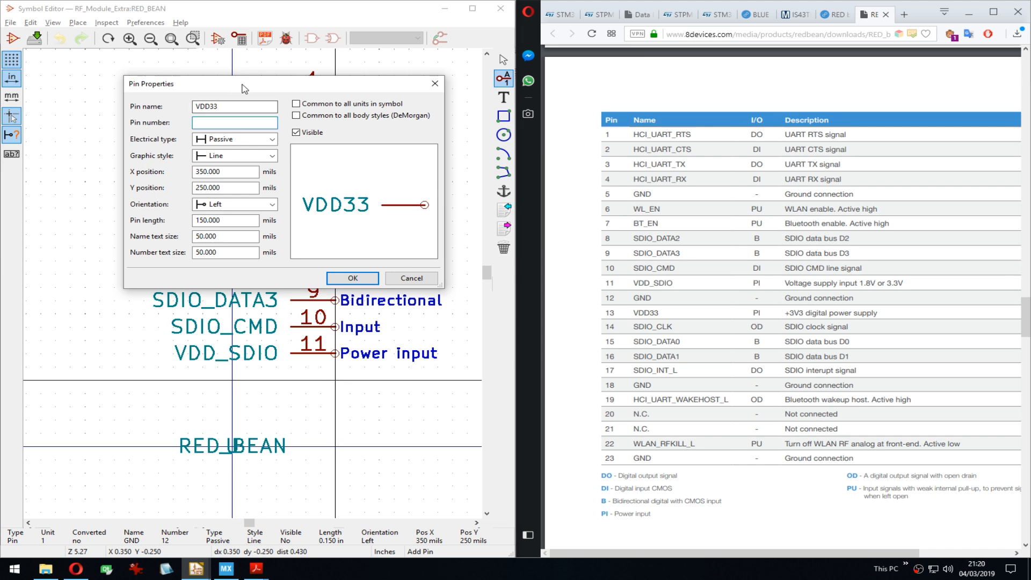
pyautogui.moveTo(245, 89); pyautogui.dragTo(123, 357)
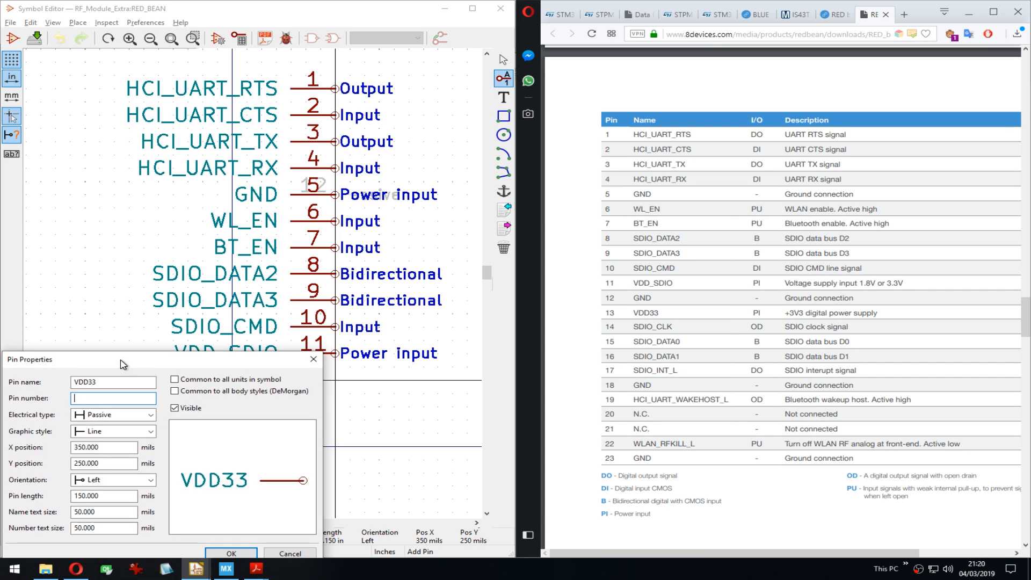
pyautogui.moveTo(123, 364); pyautogui.dragTo(203, 89)
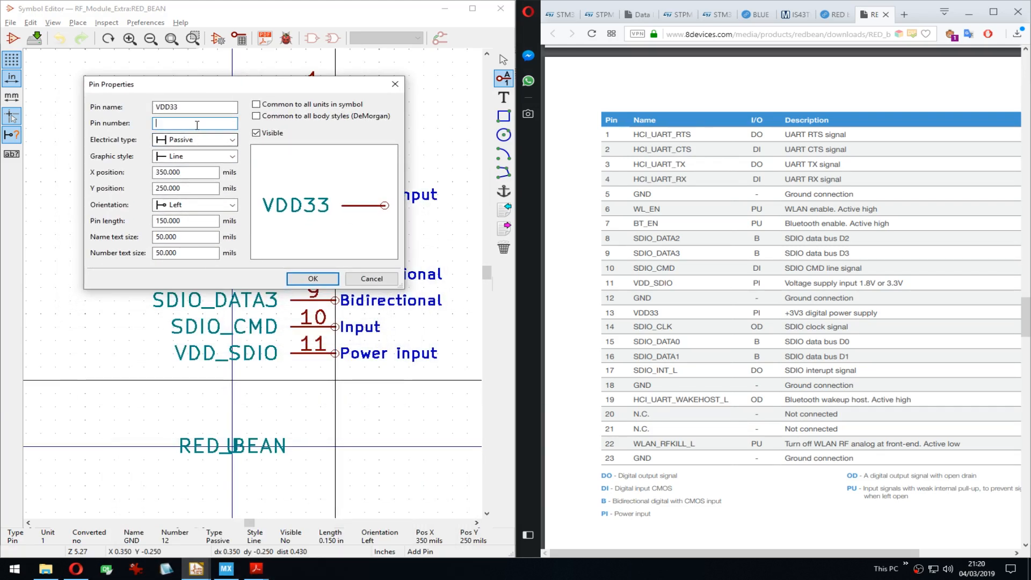
# Step: Number the VDD33 pin 13 as a Power input and place it below VDD_SDIO
pyautogui.write('13')
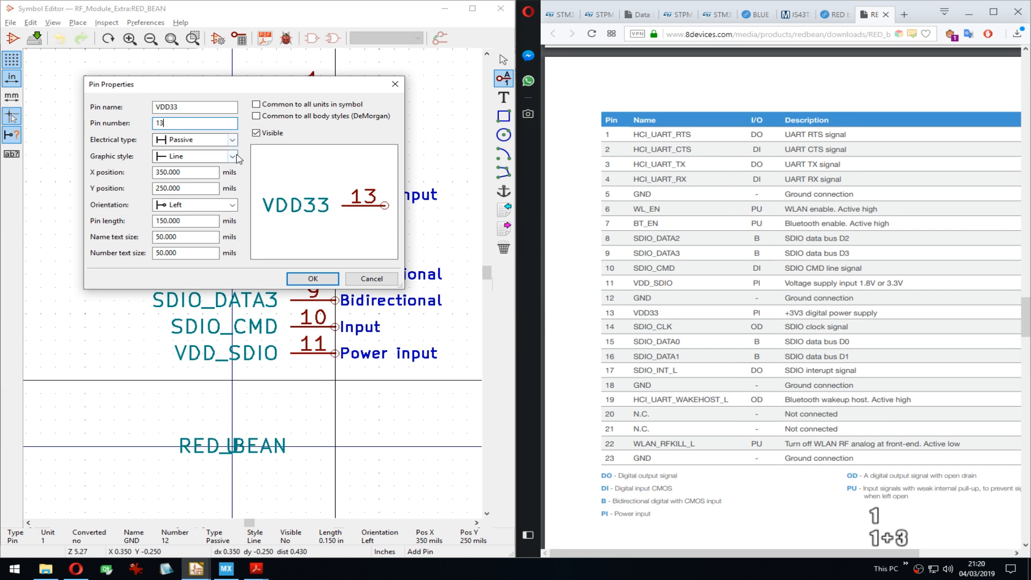
pyautogui.click(222, 141)
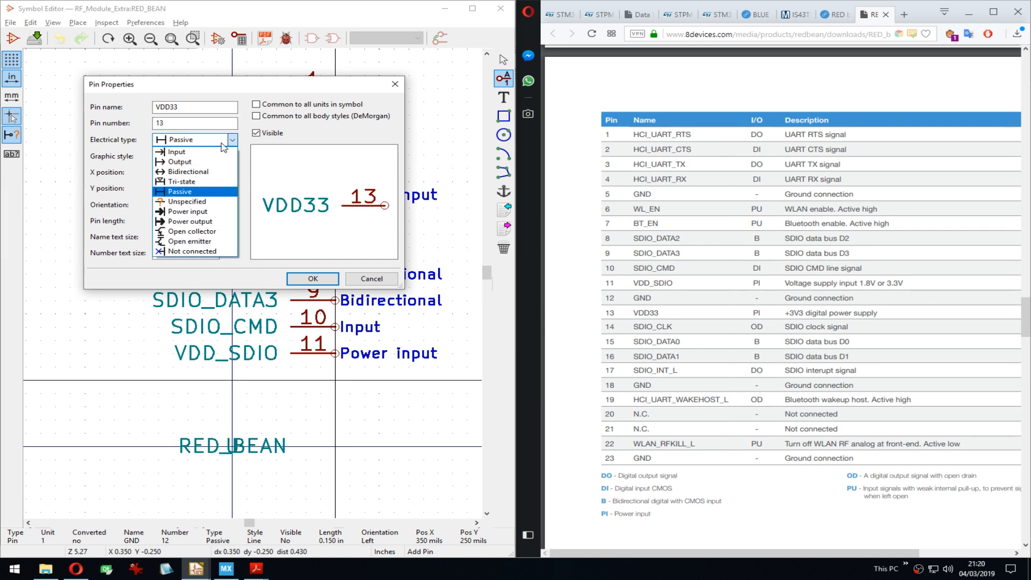
pyautogui.click(188, 212)
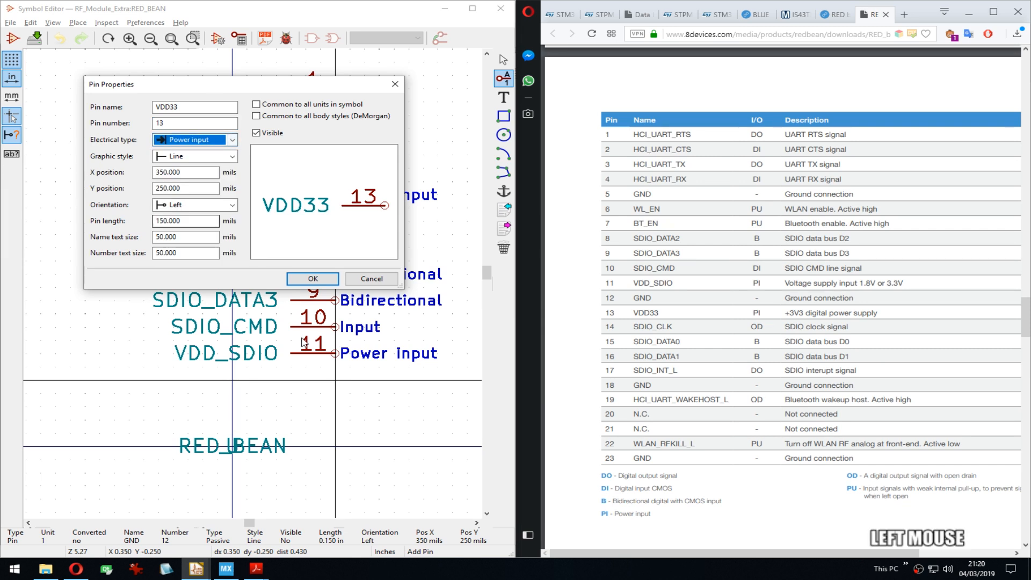
pyautogui.click(331, 275)
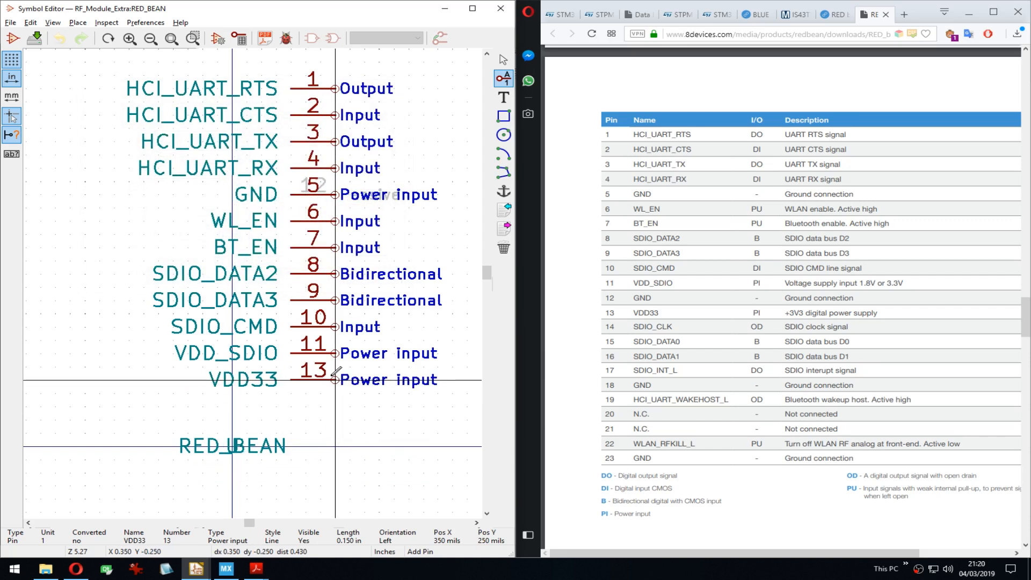
pyautogui.click(335, 379)
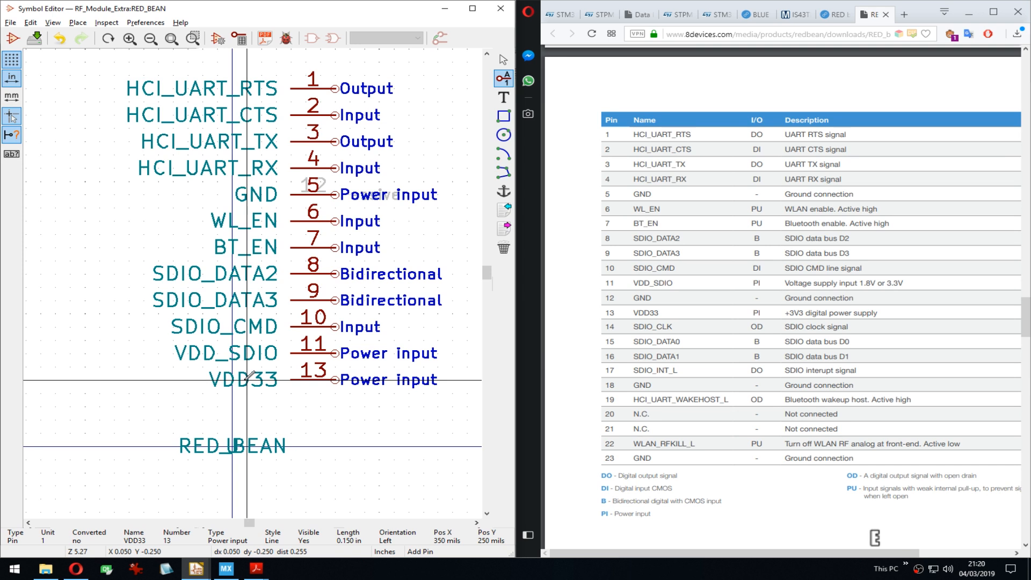
# Step: Rename pin 13 from VDD33 to VDD
pyautogui.doubleClick(249, 376)
pyautogui.press('Right')
pyautogui.press('End')
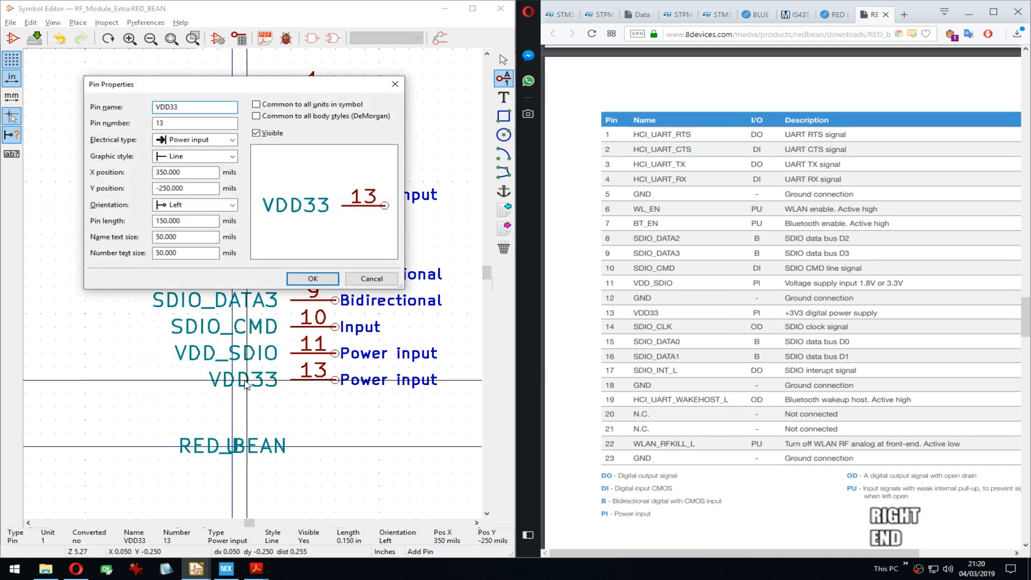
pyautogui.press('BackSpace')
pyautogui.press('BackSpace')
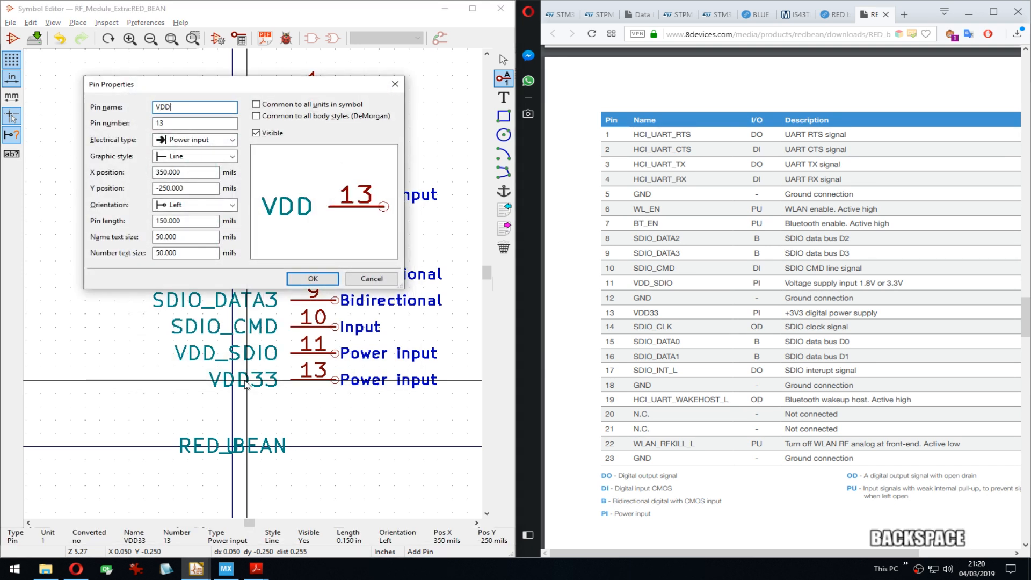
pyautogui.press('Return')
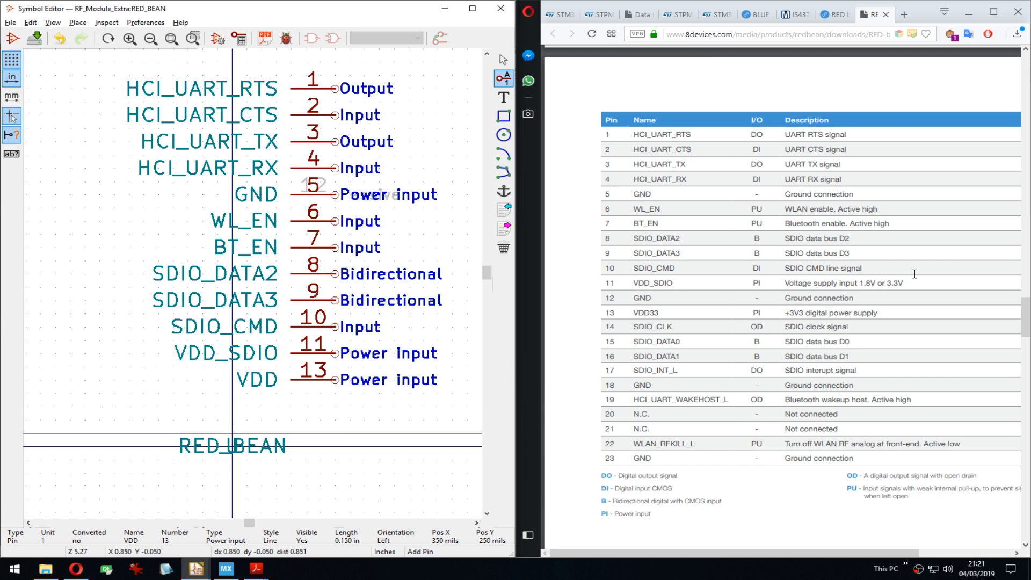
# Step: Check the 1.8V or 3.3V supply note in the datasheet pin table
pyautogui.click(885, 280)
pyautogui.moveTo(850, 282); pyautogui.dragTo(910, 283)
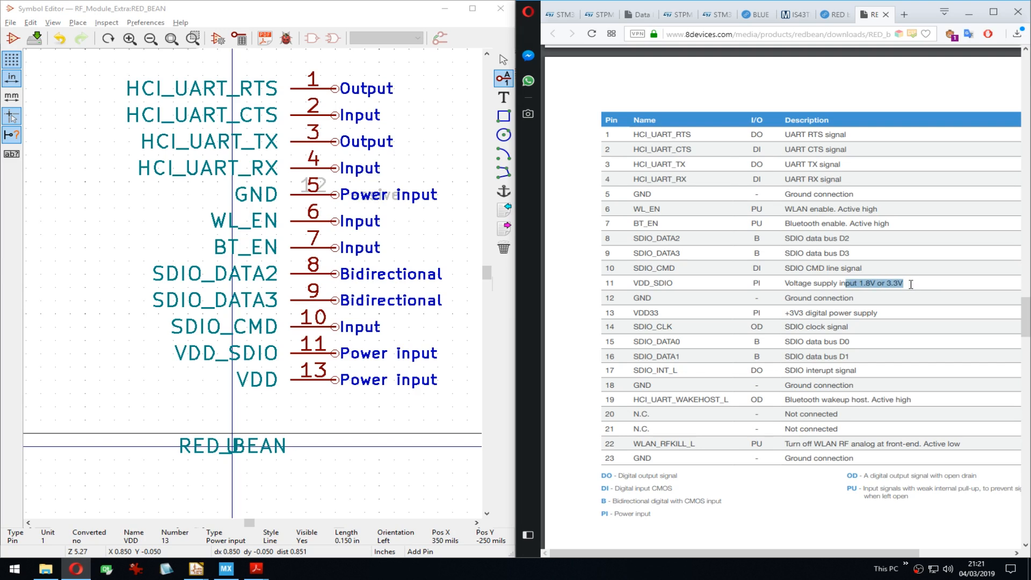
pyautogui.click(940, 287)
pyautogui.moveTo(296, 415); pyautogui.dragTo(303, 326, button='middle')
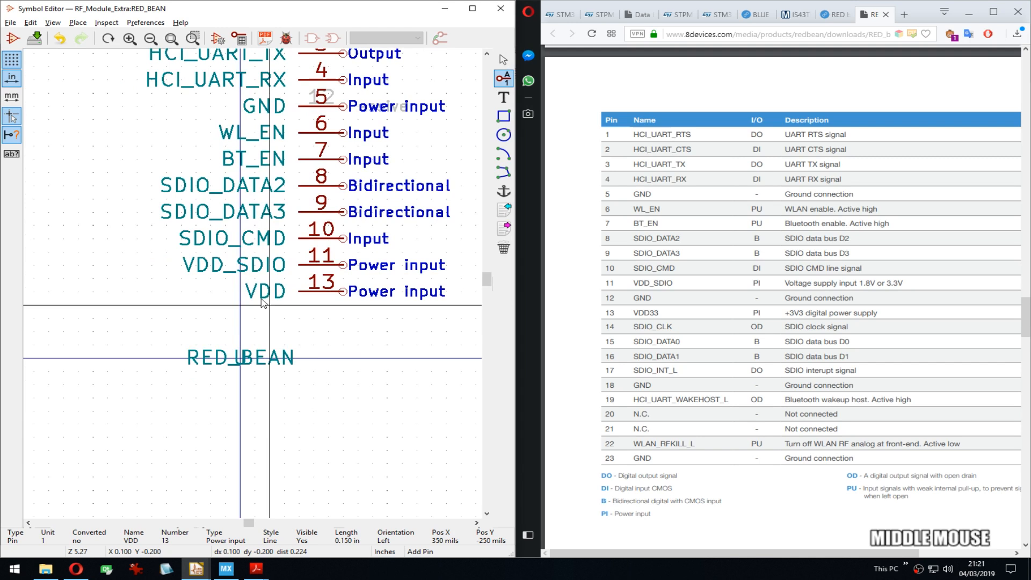
# Step: Add output pin 14 SDIO_CLK below VDD
pyautogui.click(303, 326)
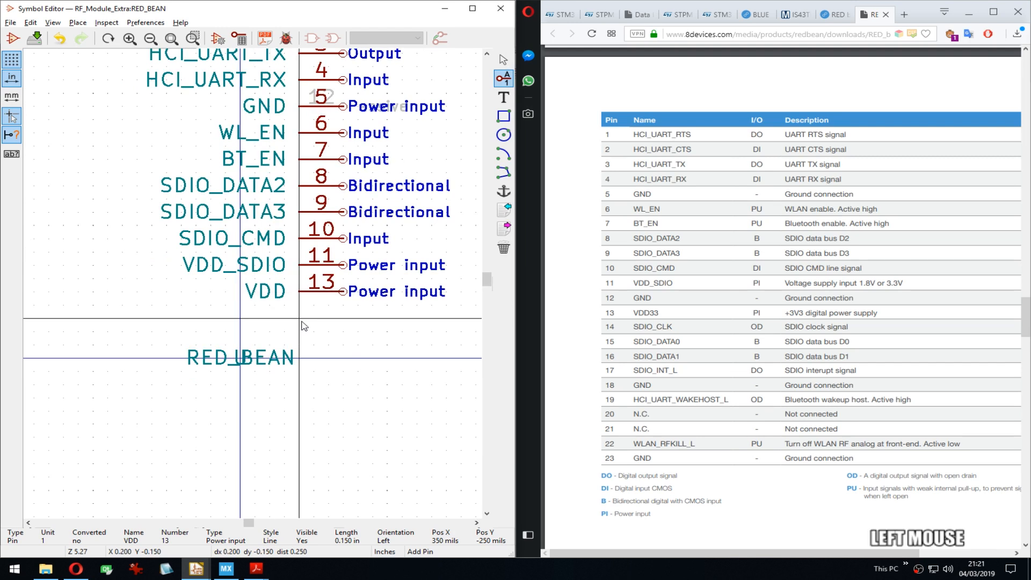
pyautogui.write('SD')
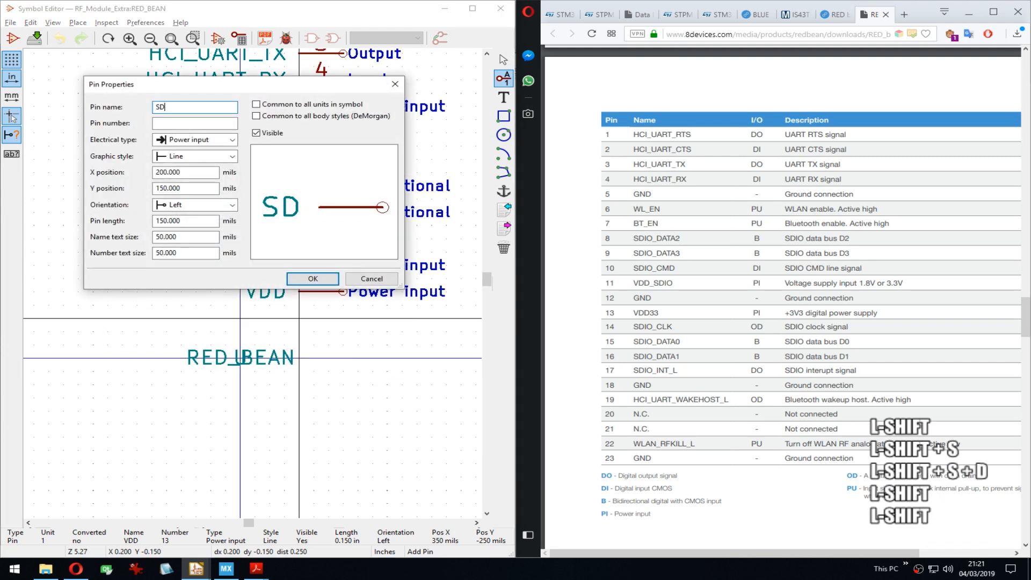
pyautogui.write('IO_')
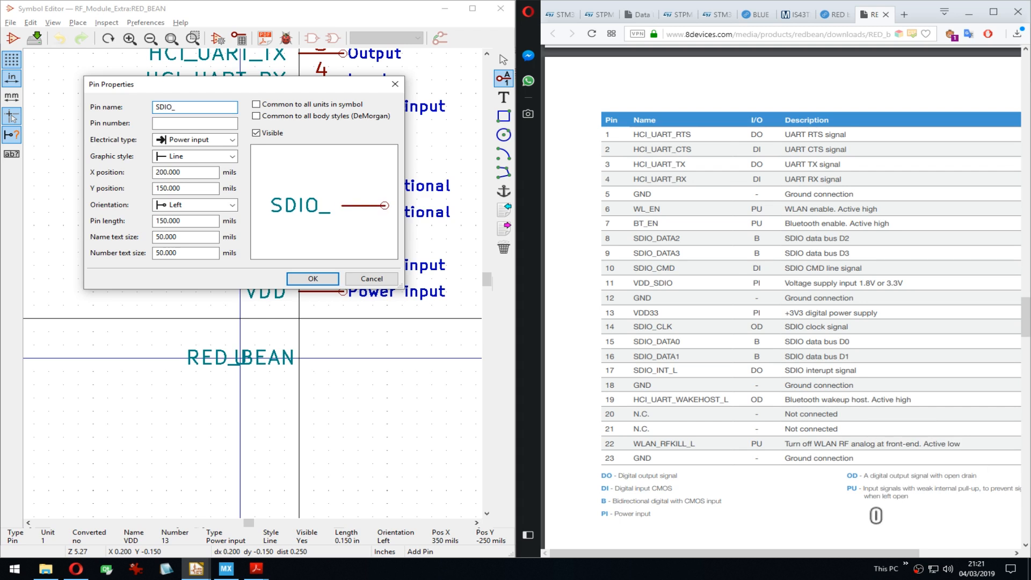
pyautogui.write('CLK')
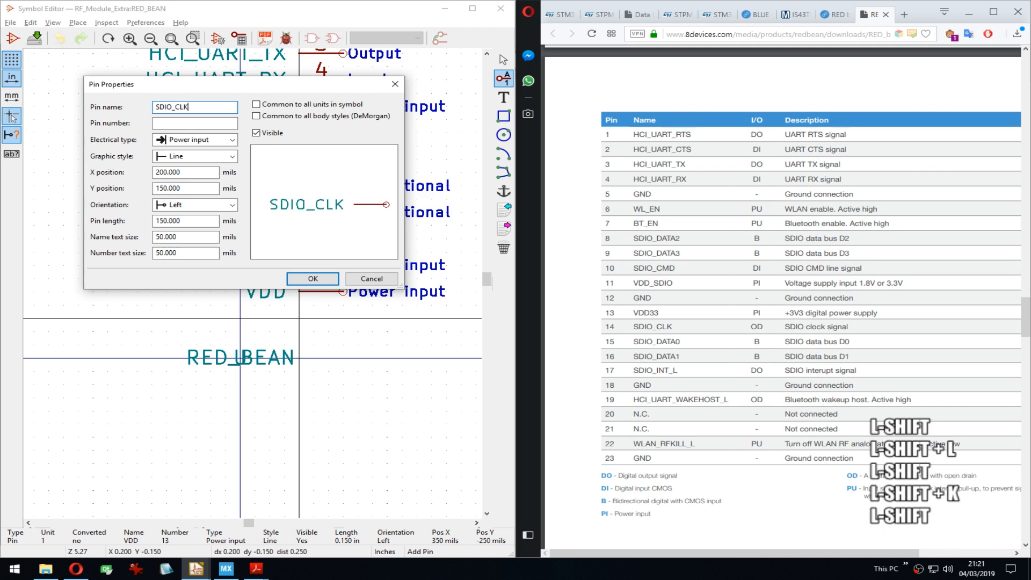
pyautogui.press('Tab')
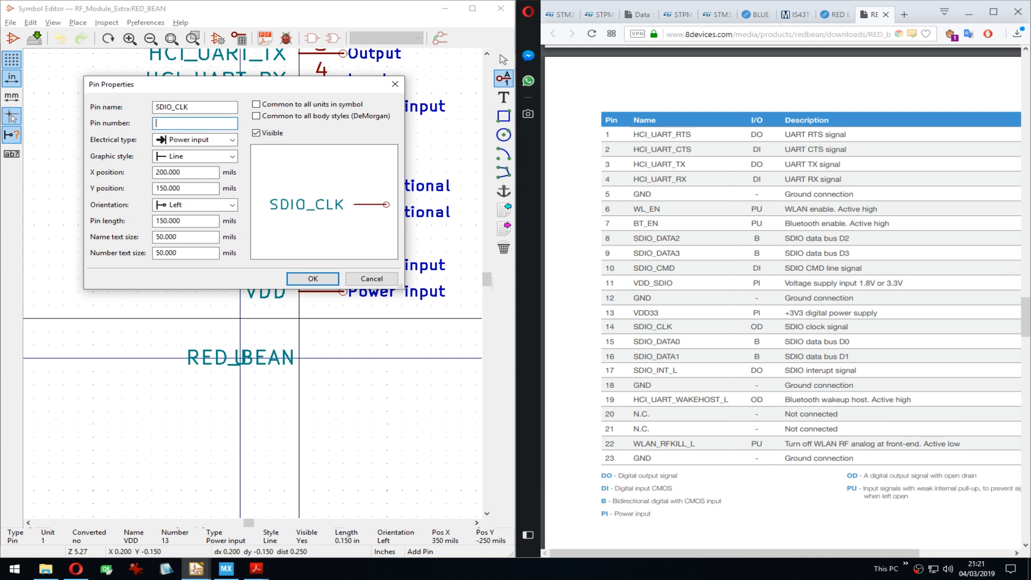
pyautogui.write('14')
pyautogui.press('Tab')
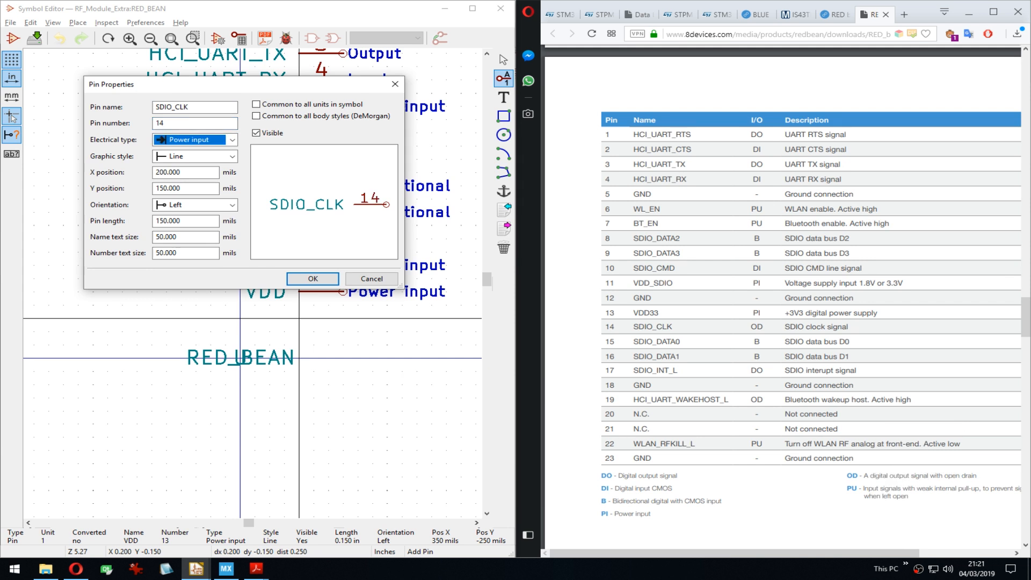
pyautogui.press('o')
pyautogui.press('Return')
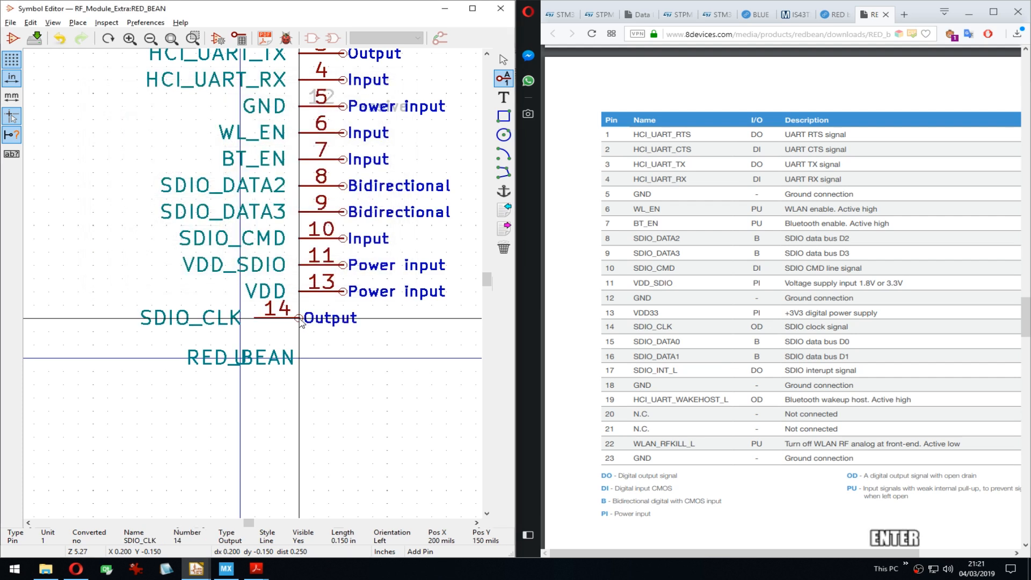
# Step: Add bidirectional pins 15 SDIO_DATA0 and 16 SDIO_DATA1
pyautogui.press('Right')
pyautogui.press('Right')
pyautogui.press('Right')
pyautogui.press('Down')
pyautogui.press('Down')
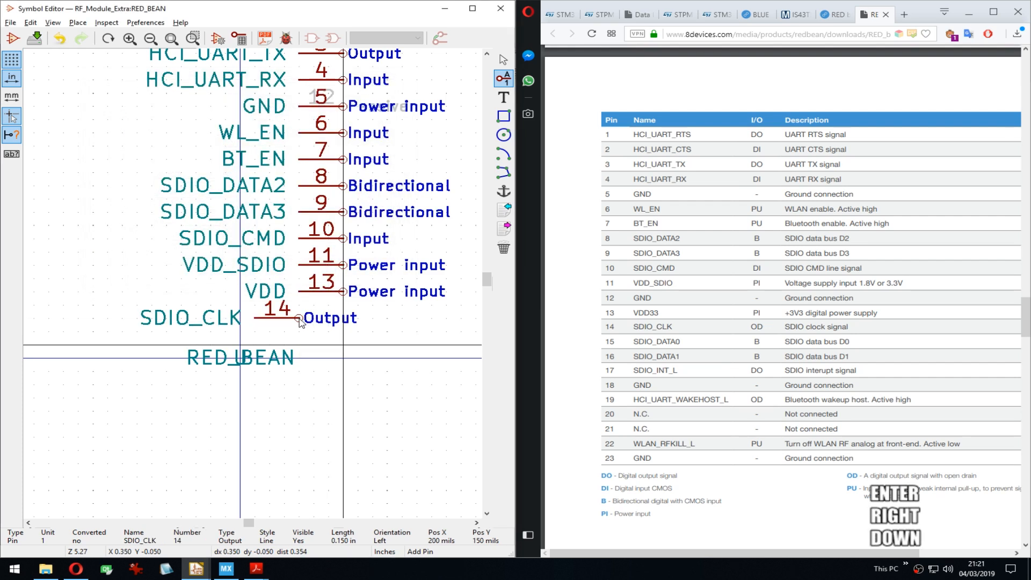
pyautogui.press('Down')
pyautogui.press('Down')
pyautogui.press('Down')
pyautogui.press('Return')
pyautogui.write('S')
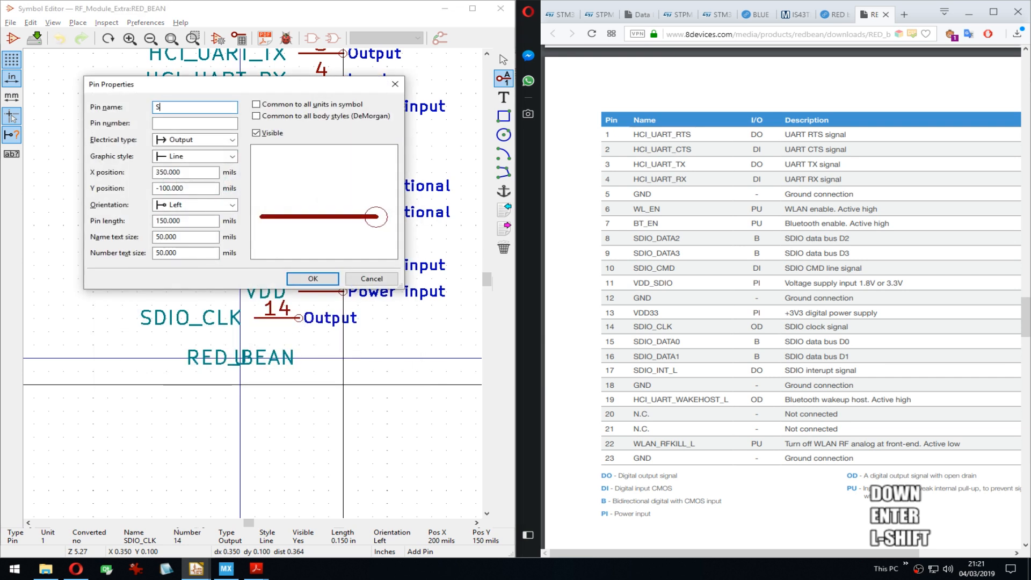
pyautogui.write('DIO)DATA')
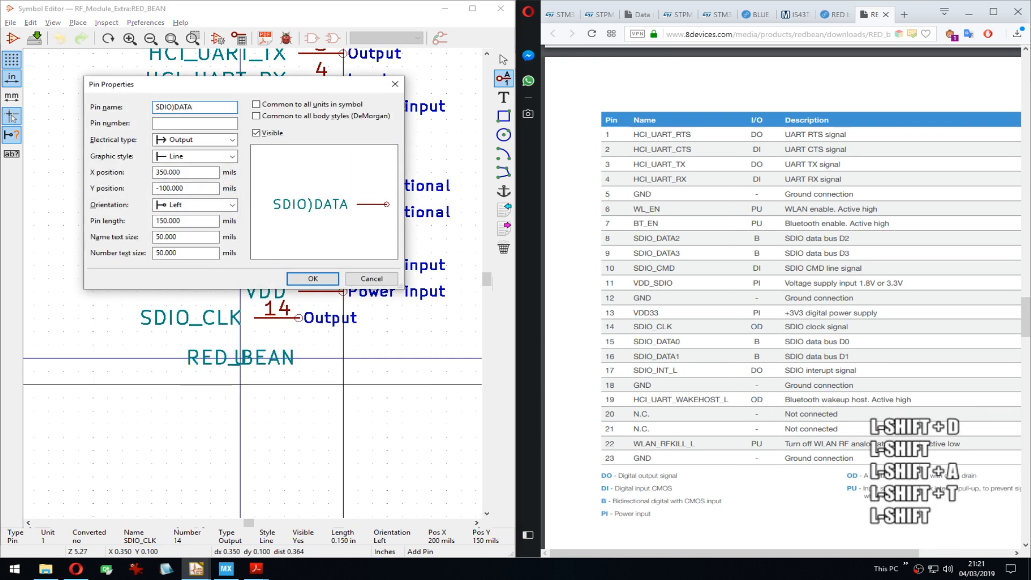
pyautogui.write('0')
pyautogui.press('Left')
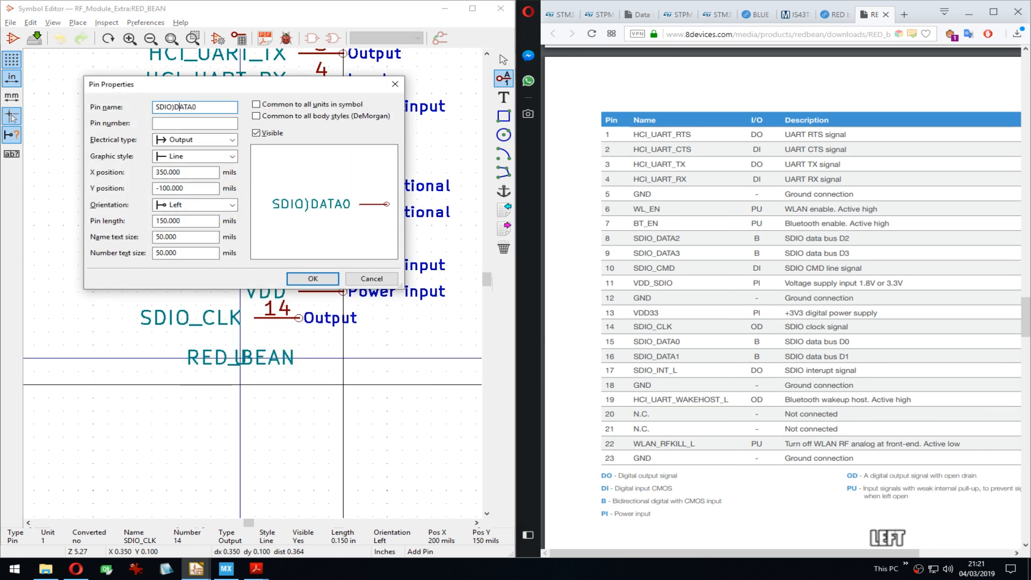
pyautogui.press('BackSpace')
pyautogui.write('_')
pyautogui.press('Tab')
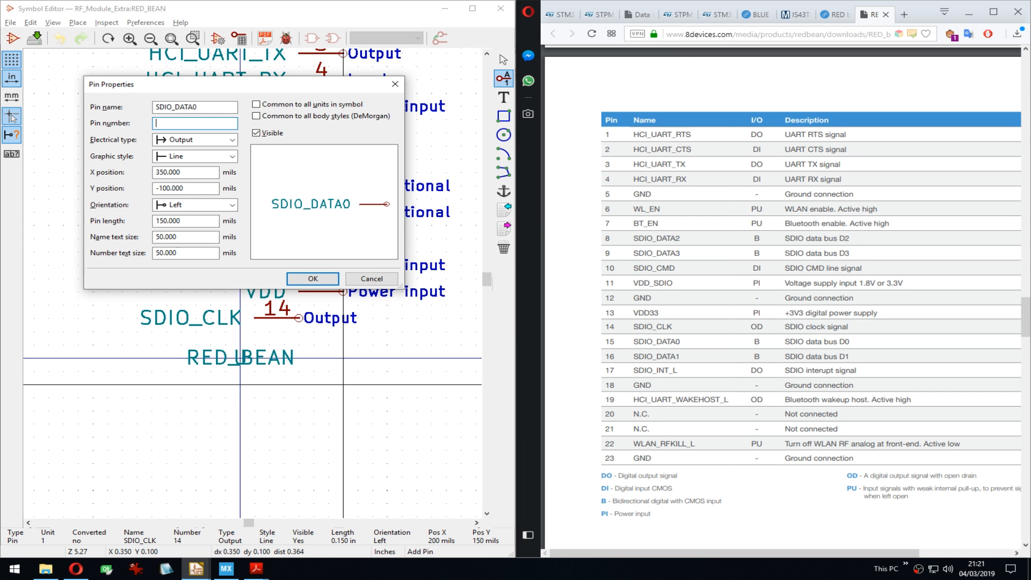
pyautogui.write('15')
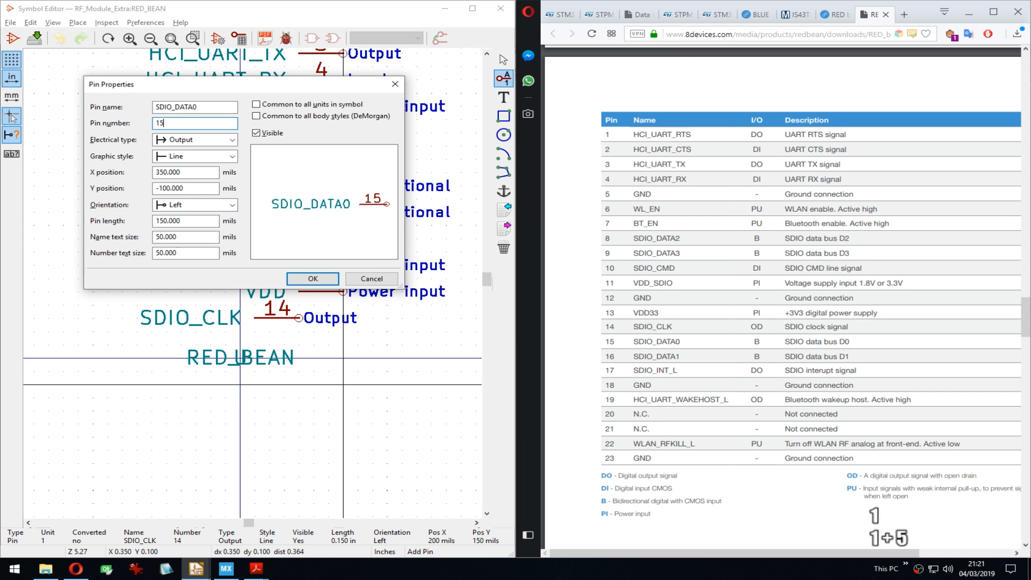
pyautogui.press('Tab')
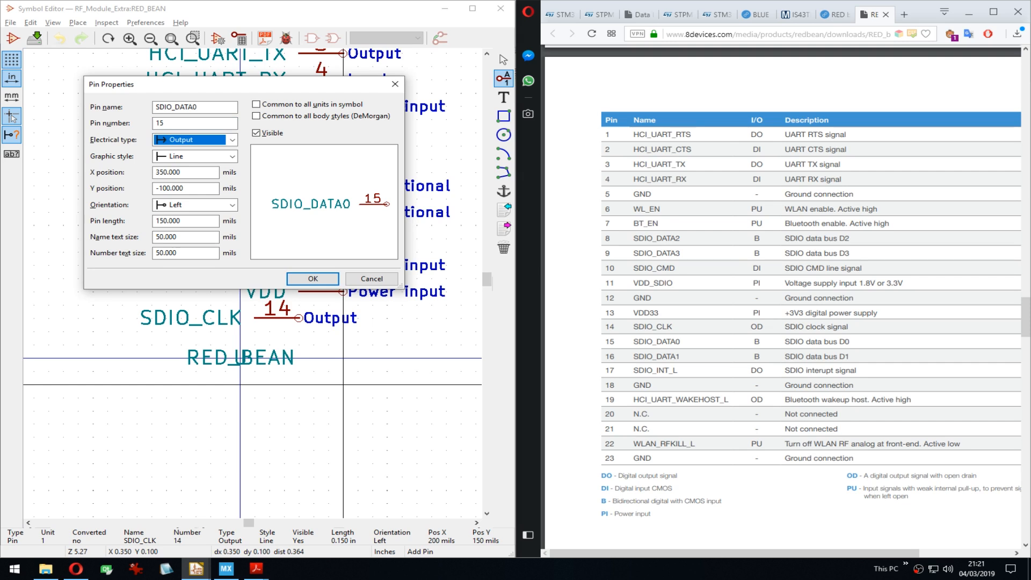
pyautogui.press('b')
pyautogui.press('Return')
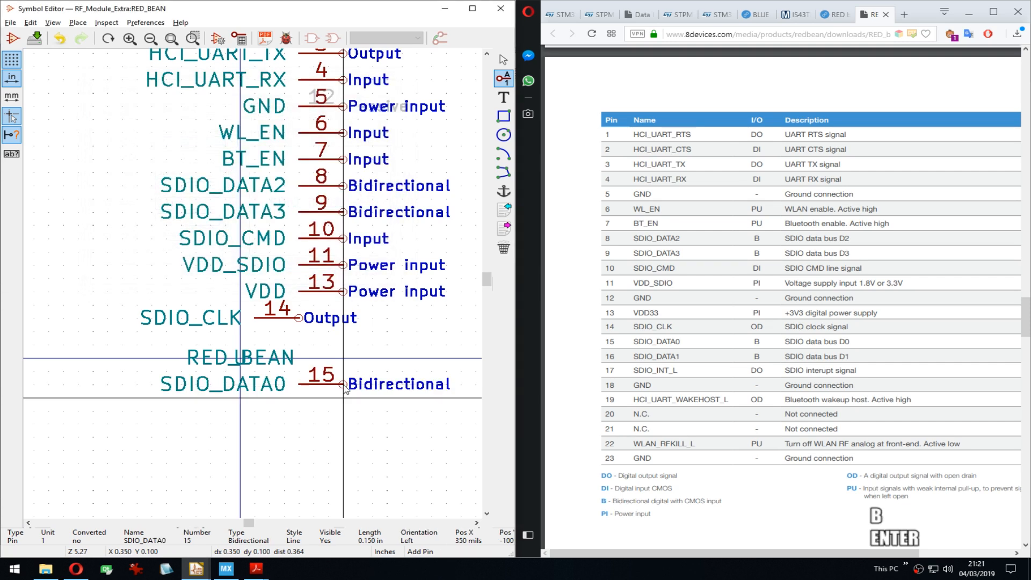
pyautogui.press('Down')
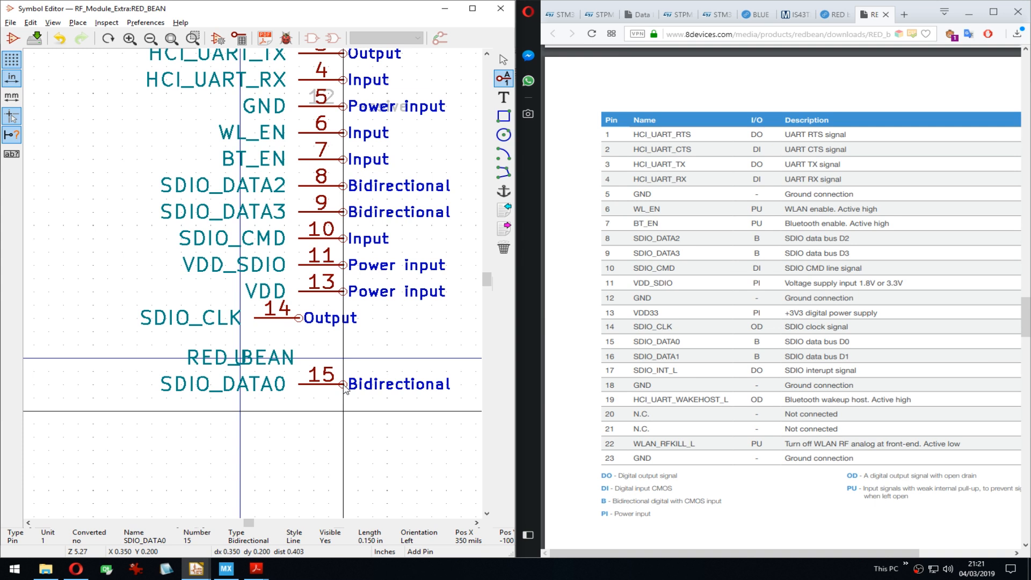
pyautogui.press('Insert')
# Step: Add an overbarred ~SDIO_INT~ pin directly below SDIO_DATA1
pyautogui.press('Down')
pyautogui.press('Return')
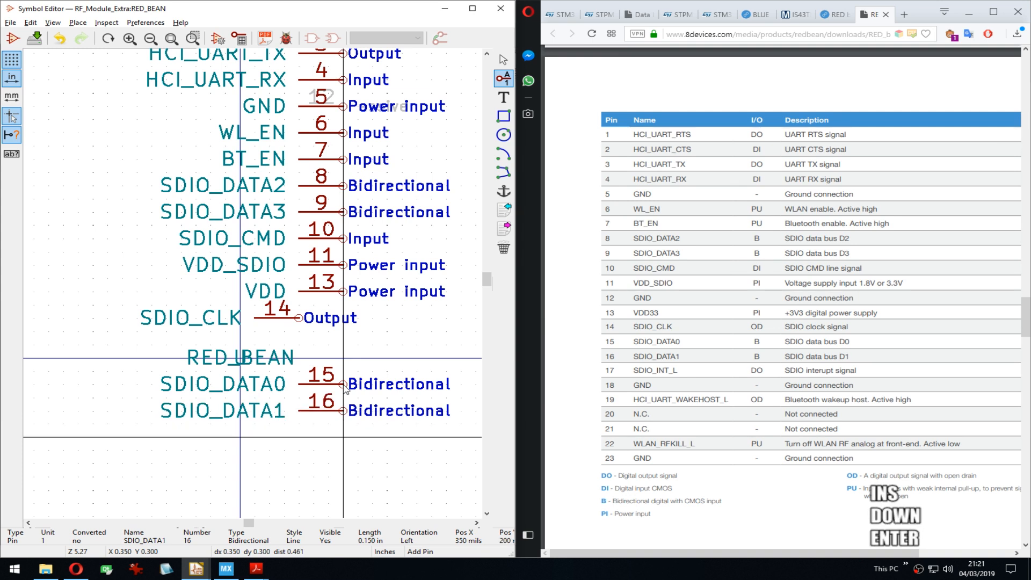
pyautogui.write('SDIO_INT~~')
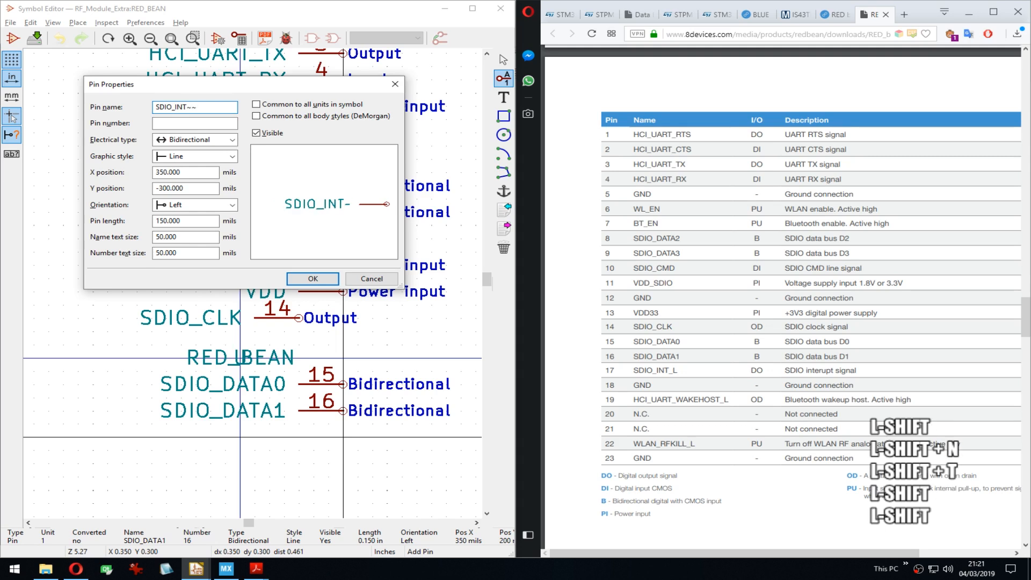
pyautogui.press('BackSpace')
pyautogui.press('Home')
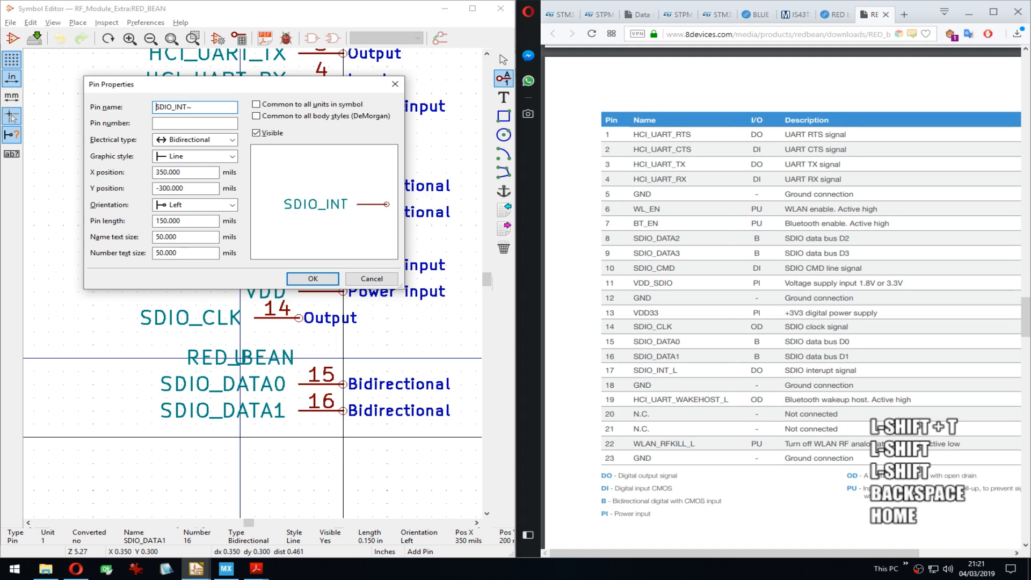
pyautogui.write('~~')
pyautogui.press('BackSpace')
pyautogui.press('End')
pyautogui.press('Return')
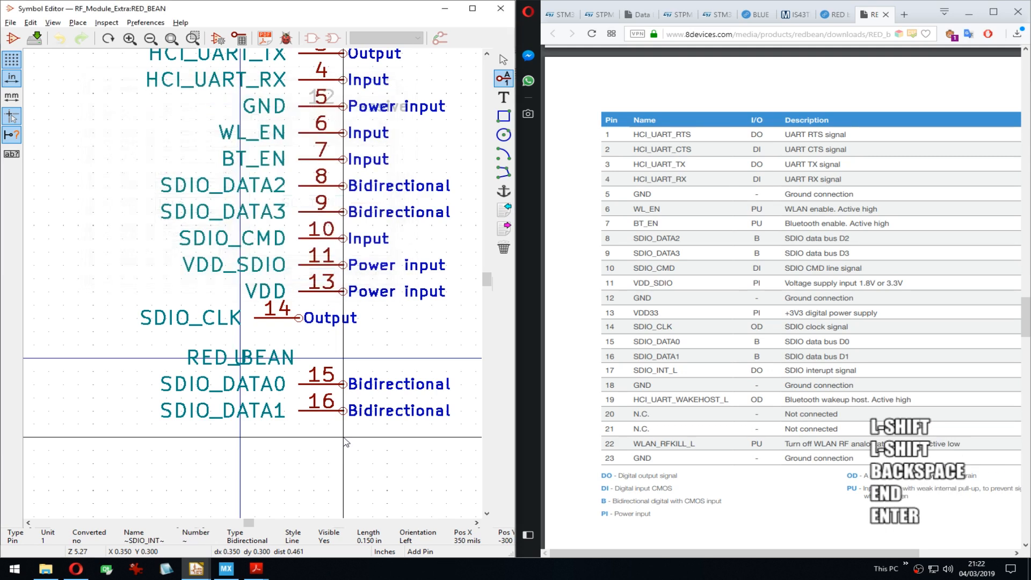
pyautogui.press('Down')
pyautogui.press('Up')
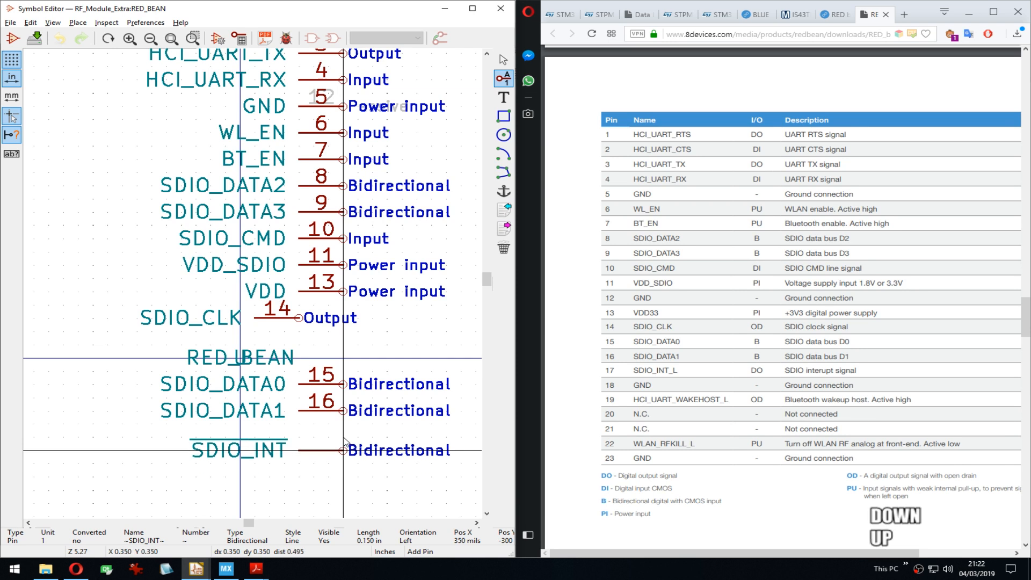
pyautogui.press('Down')
pyautogui.press('Up')
pyautogui.press('Return')
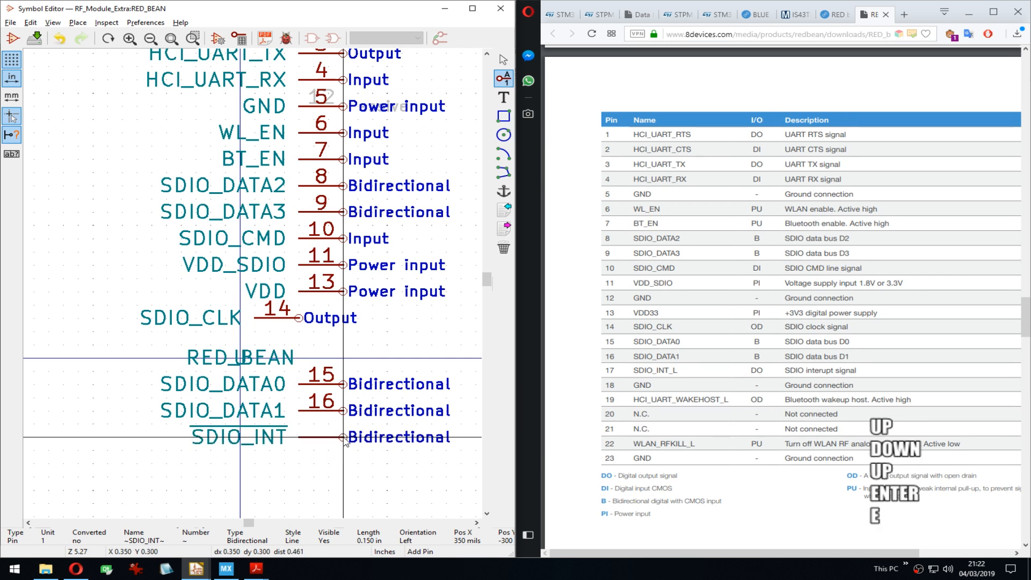
# Step: Set the SDIO_INT pin number to 17
pyautogui.doubleClick(345, 441)
pyautogui.press('Tab')
pyautogui.write('17')
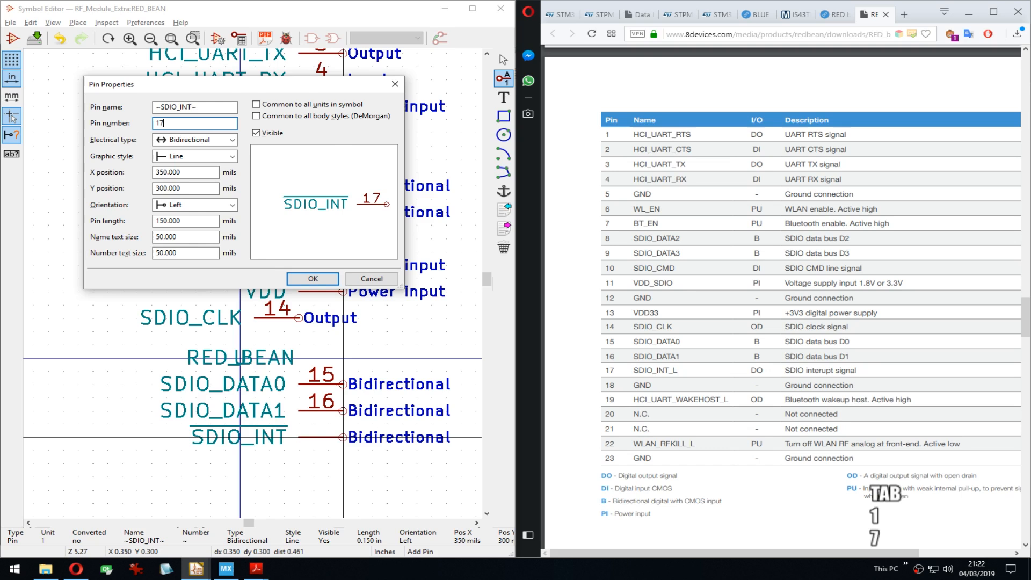
pyautogui.press('Return')
pyautogui.press('Down')
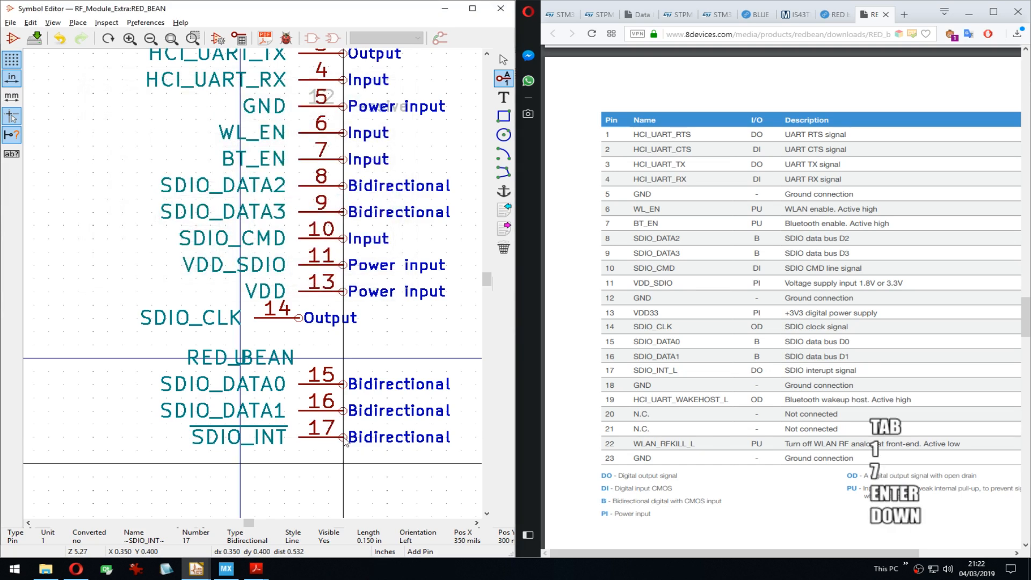
pyautogui.press('Return')
# Step: Stack a hidden passive GND pin 18 on pin 5, then start another pin below
pyautogui.write('GND')
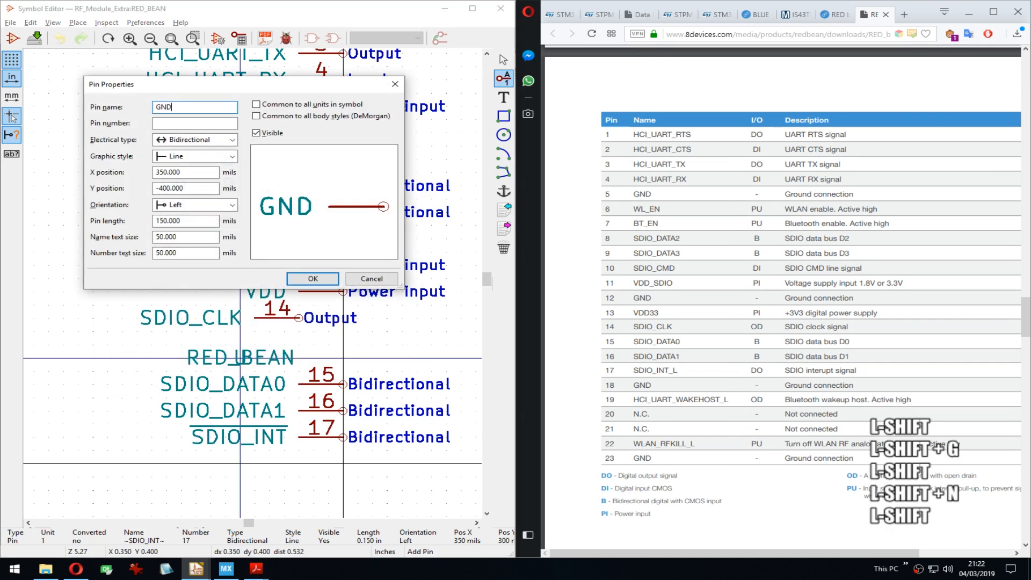
pyautogui.press('Tab')
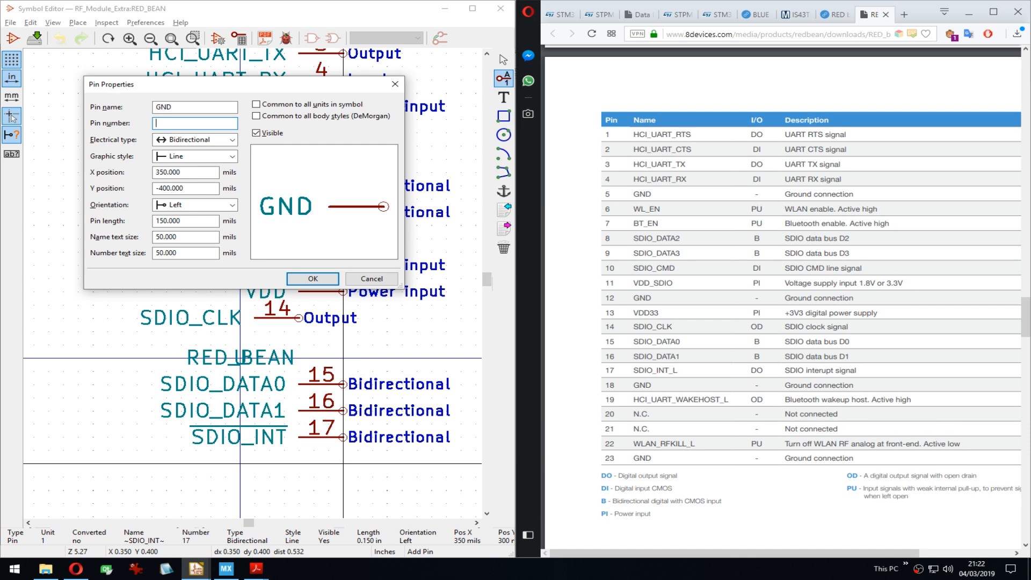
pyautogui.write('18')
pyautogui.press('Tab')
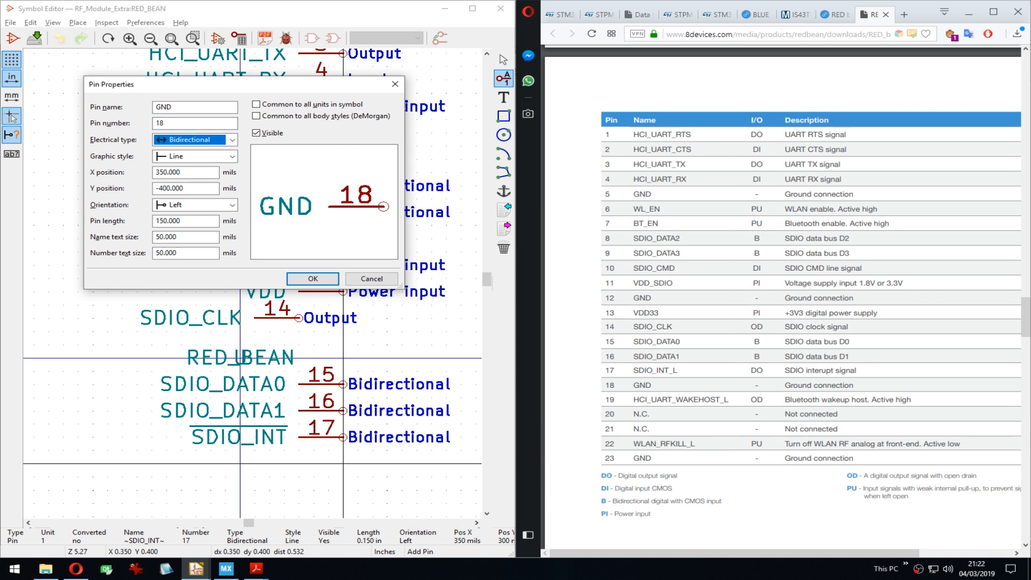
pyautogui.press('p')
pyautogui.click(274, 135)
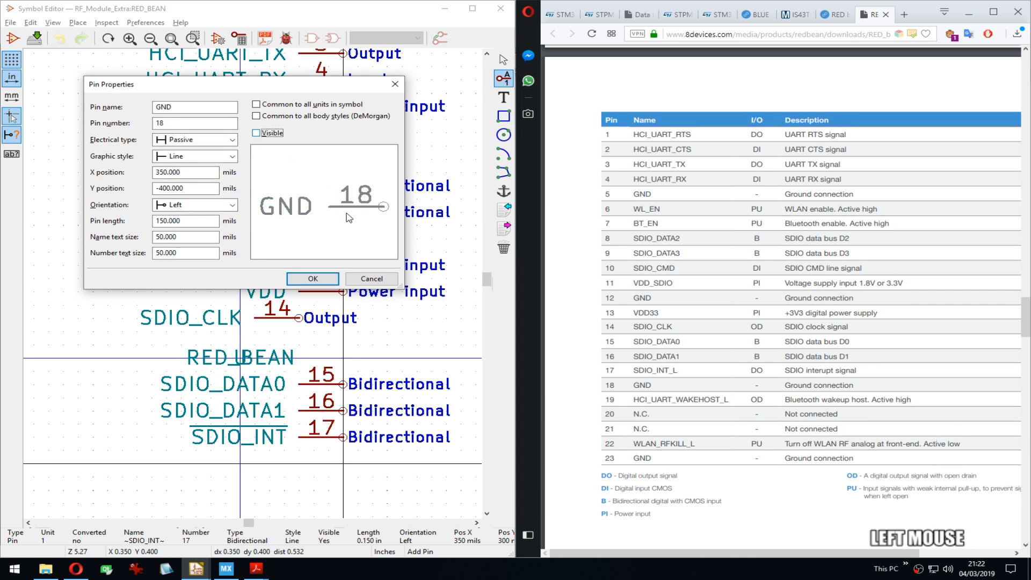
pyautogui.click(313, 278)
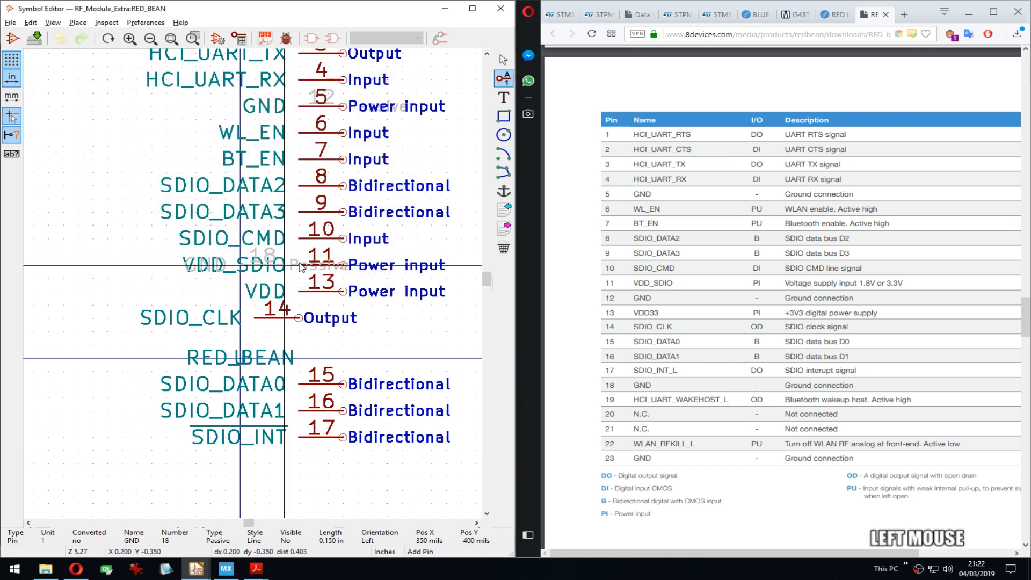
pyautogui.click(342, 105)
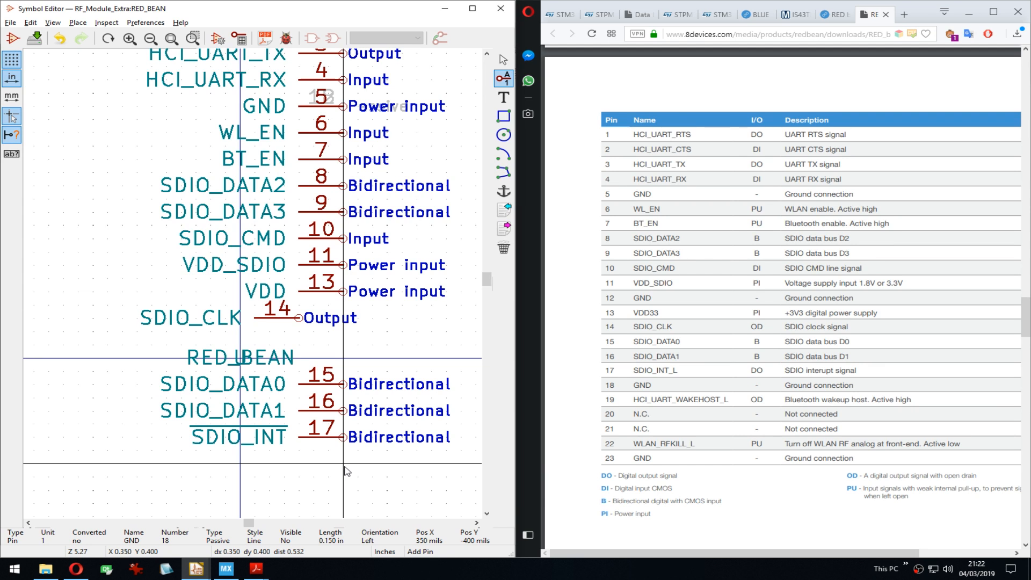
pyautogui.moveTo(347, 471); pyautogui.dragTo(328, 363, button='middle')
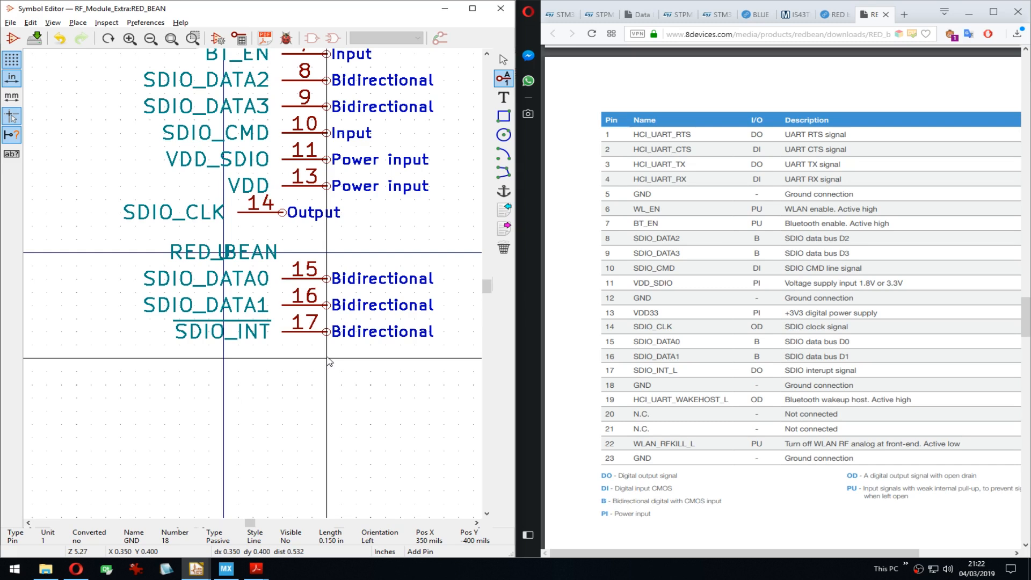
pyautogui.click(329, 362)
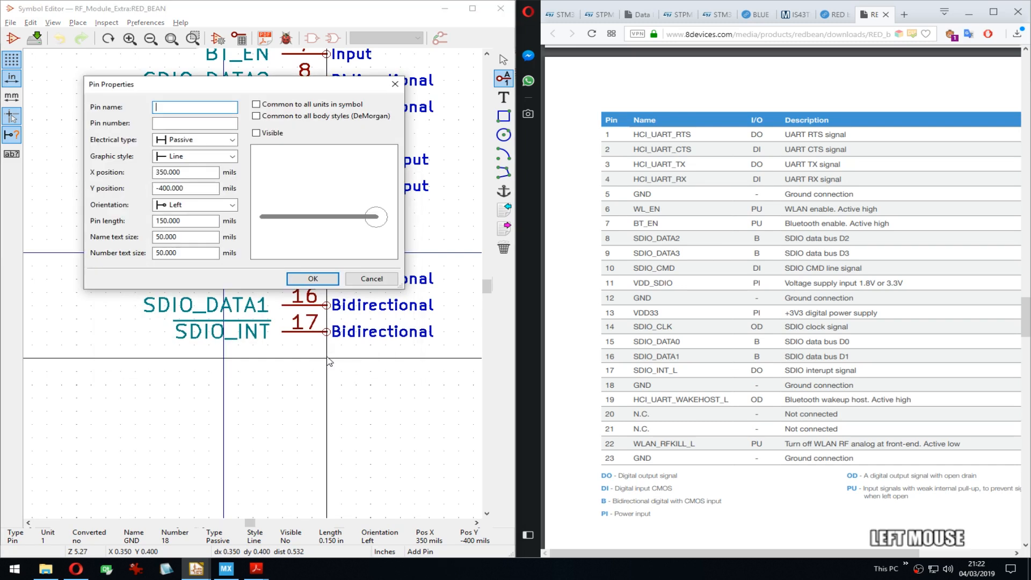
# Step: Enter the overbarred pin name ~HCI_UART_WAKE~ for the new pin, fixing the typo and extra tildes
pyautogui.click(256, 133)
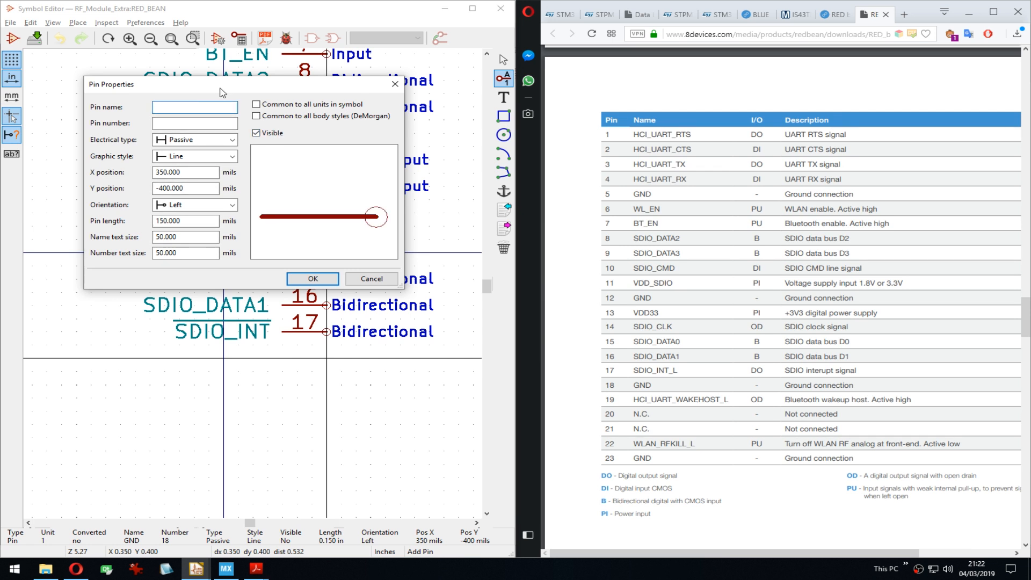
pyautogui.moveTo(235, 85); pyautogui.dragTo(256, 79)
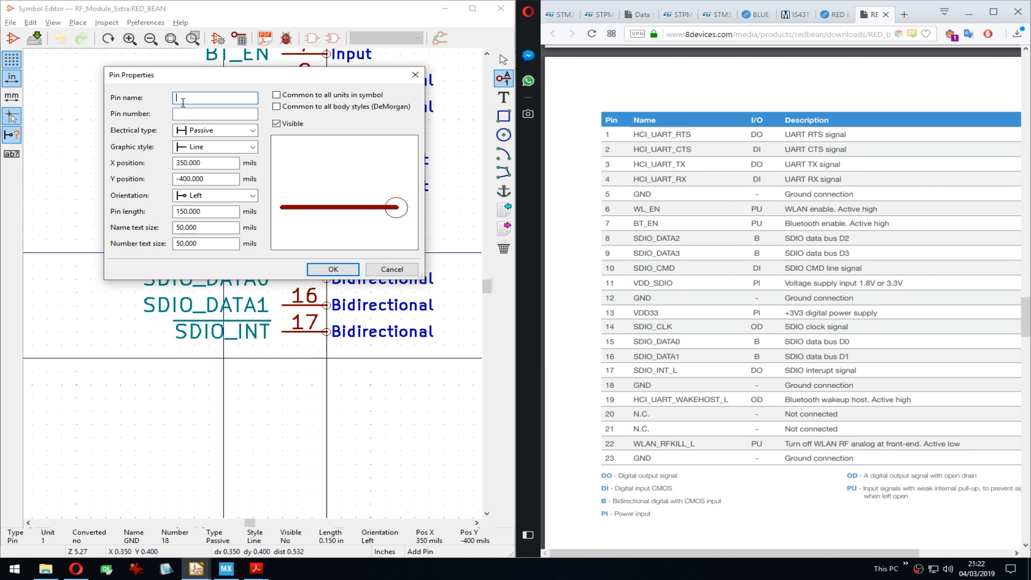
pyautogui.write('HCI')
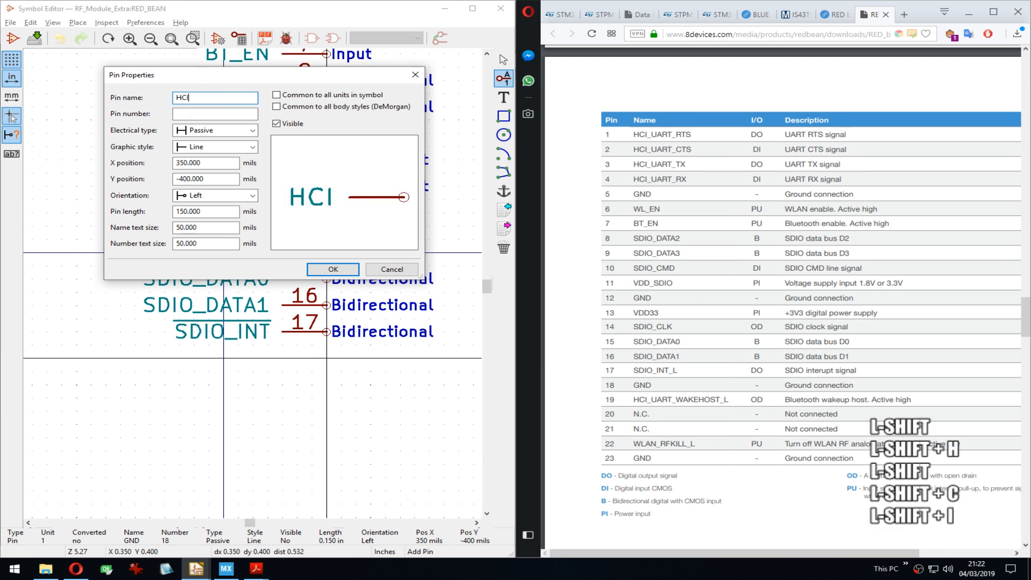
pyautogui.write('_UART_WEK')
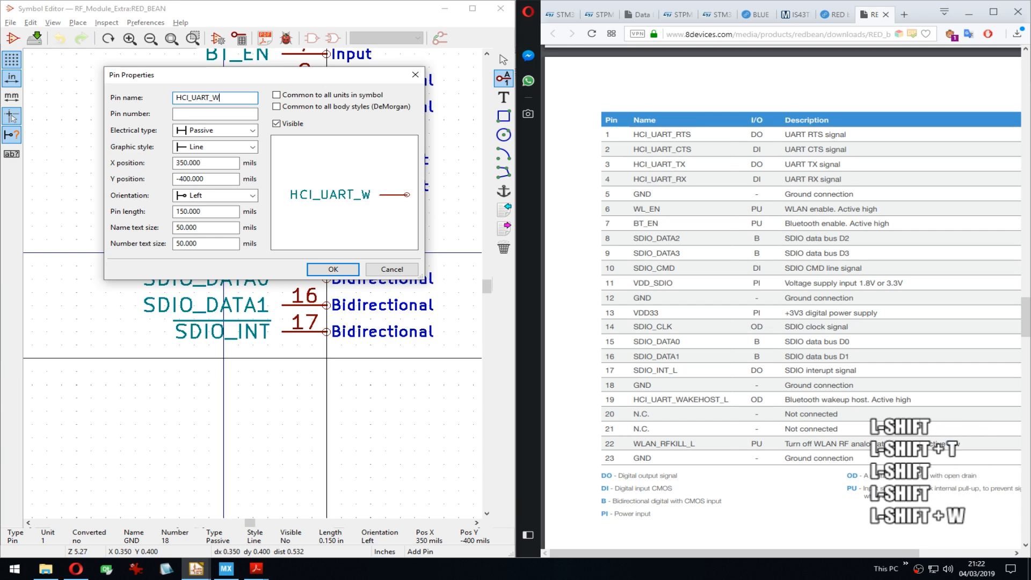
pyautogui.press('BackSpace')
pyautogui.press('BackSpace')
pyautogui.write('AKE')
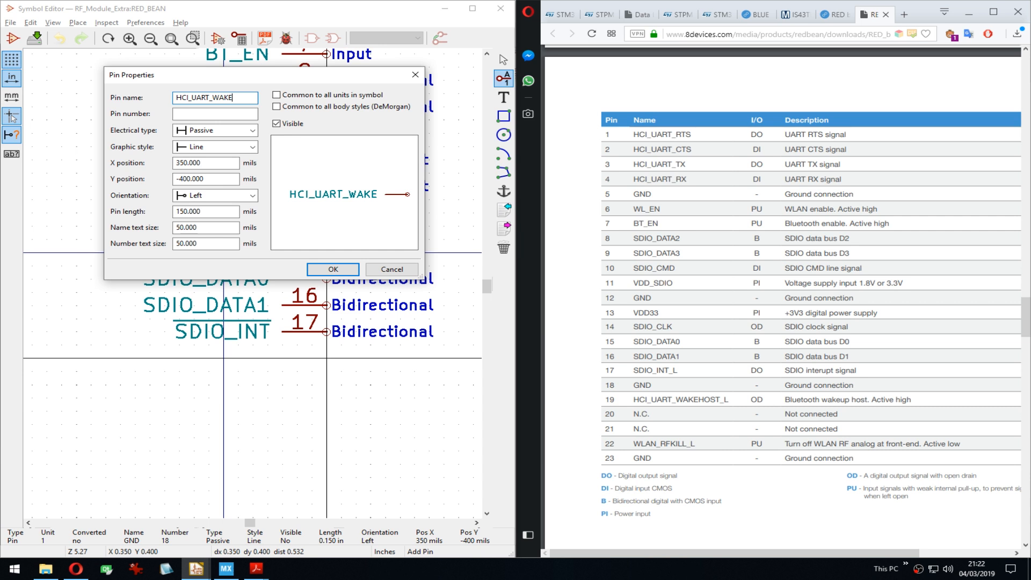
pyautogui.write('~~')
pyautogui.press('BackSpace')
pyautogui.press('Home')
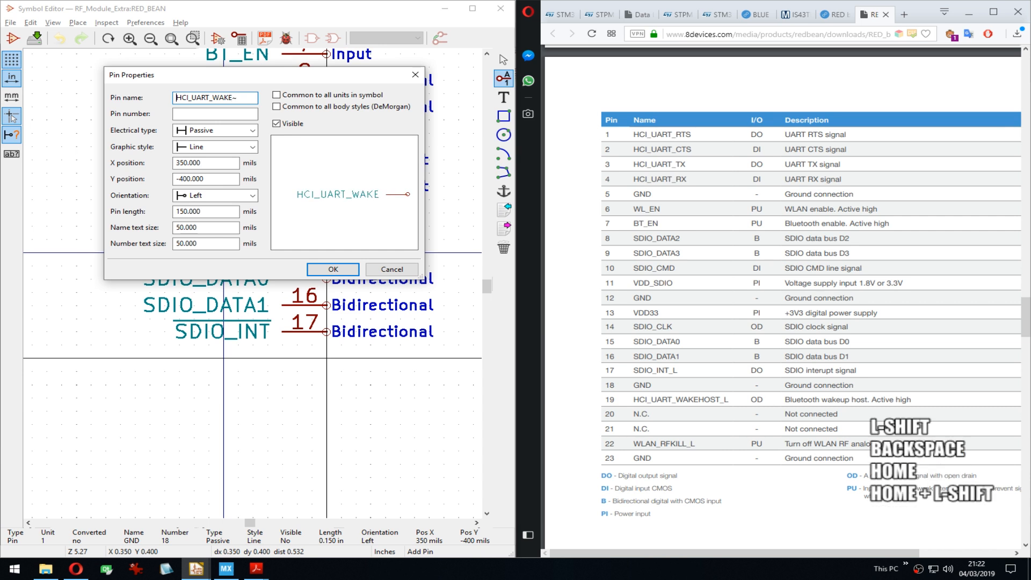
pyautogui.write('~~')
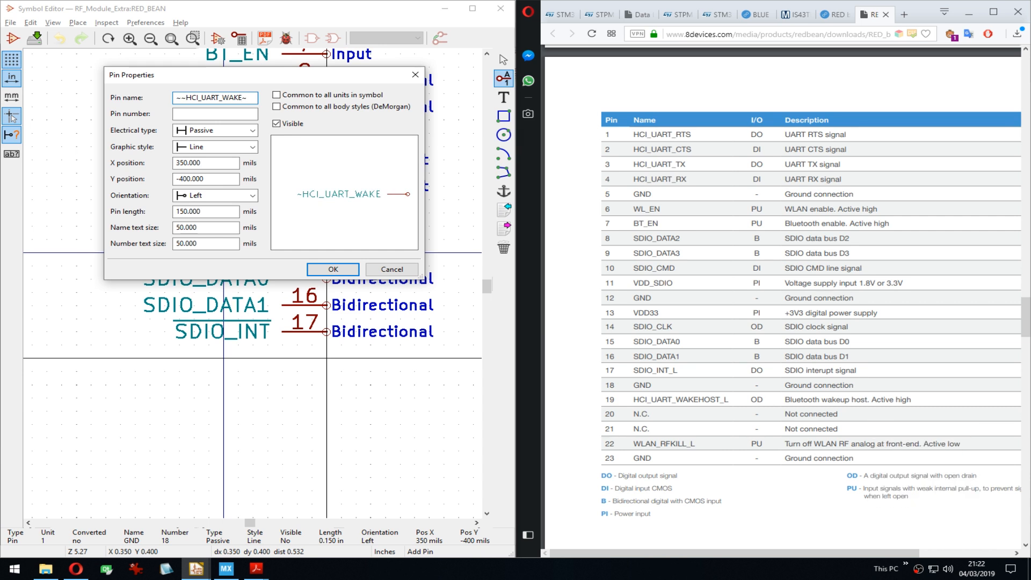
pyautogui.click(277, 124)
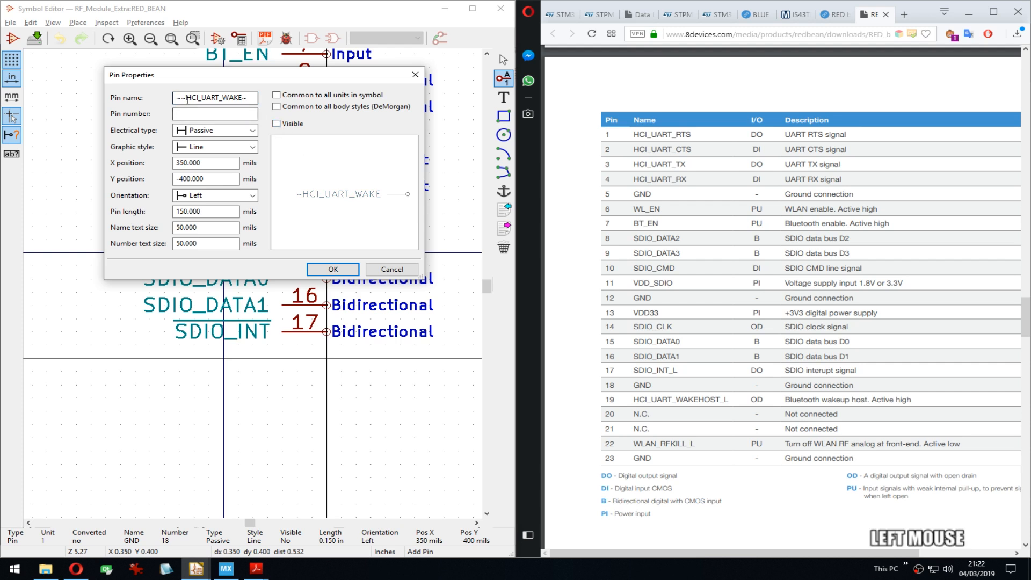
pyautogui.press('BackSpace')
# Step: Give the pin number 19 and Output type, then place it below SDIO_INT
pyautogui.click(212, 114)
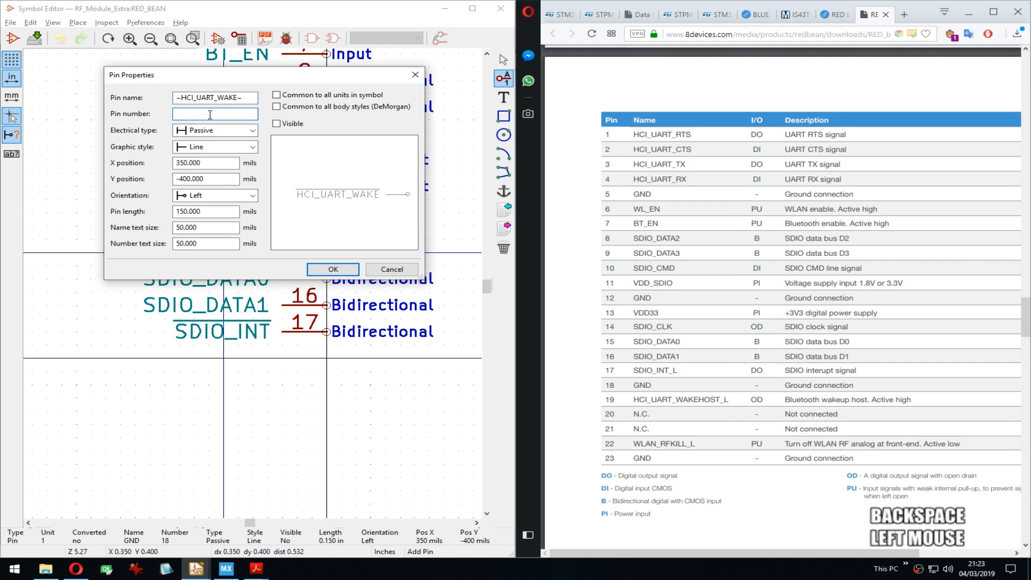
pyautogui.click(286, 128)
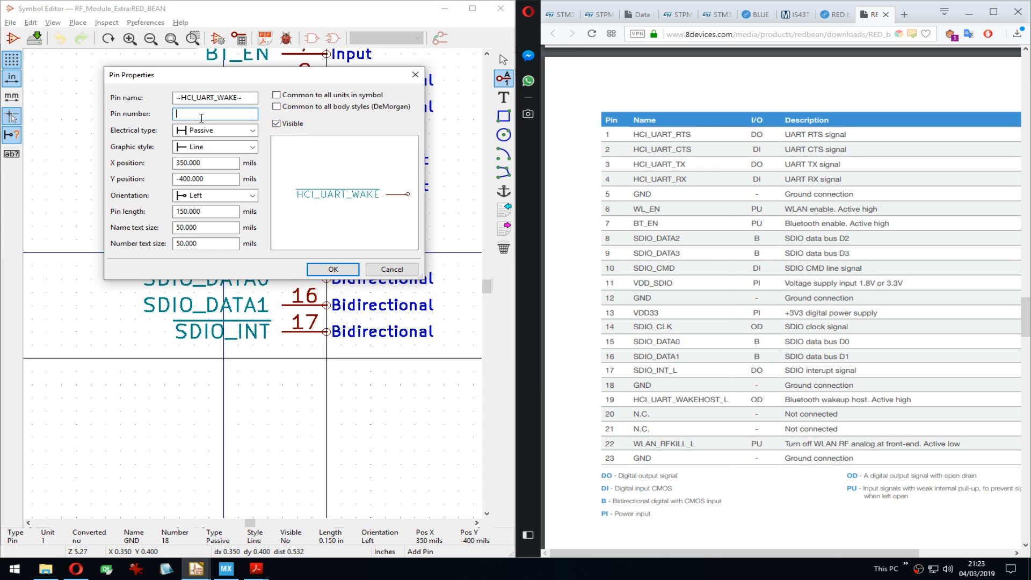
pyautogui.write('19')
pyautogui.click(223, 132)
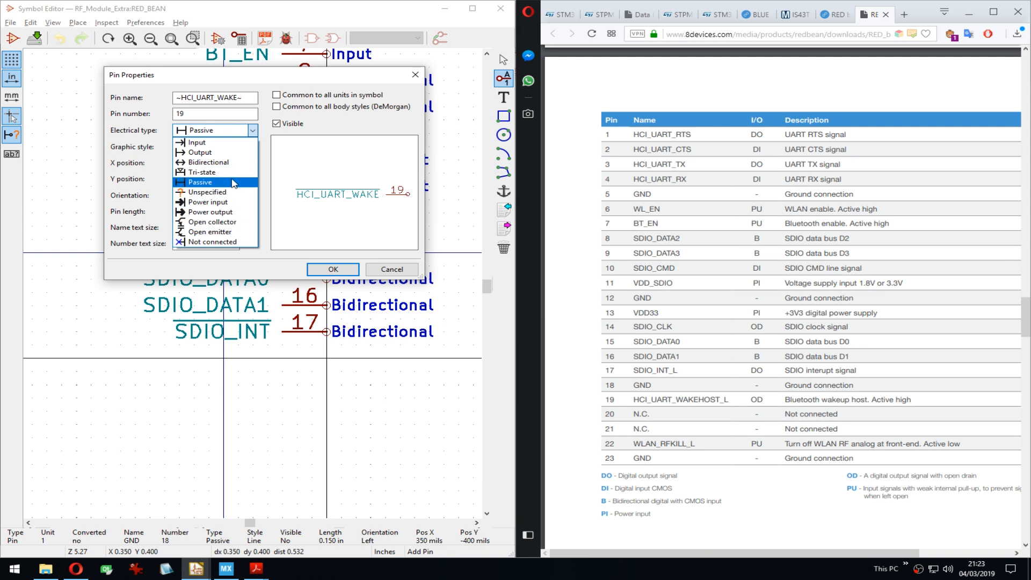
pyautogui.click(209, 152)
pyautogui.click(333, 269)
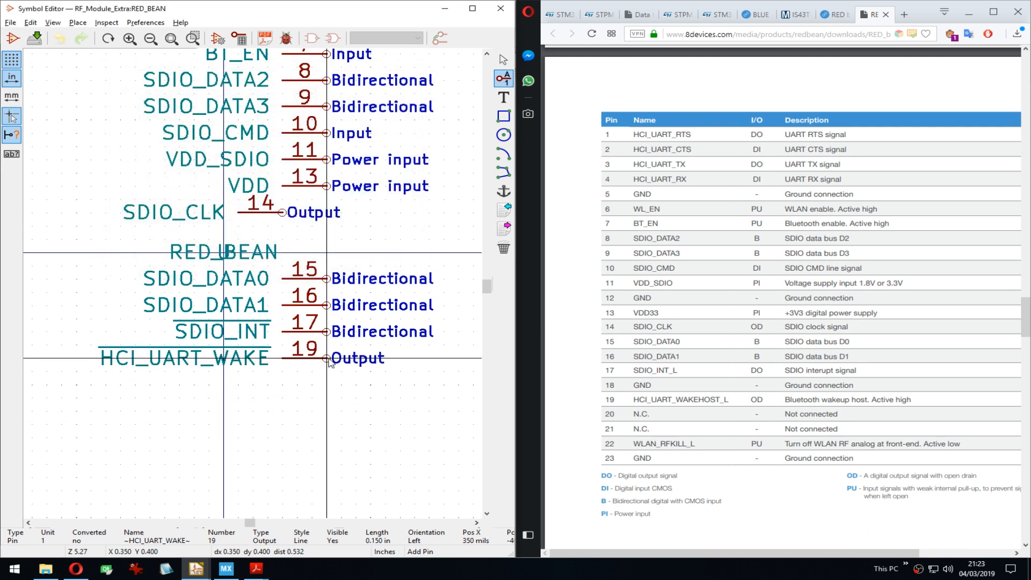
pyautogui.click(326, 358)
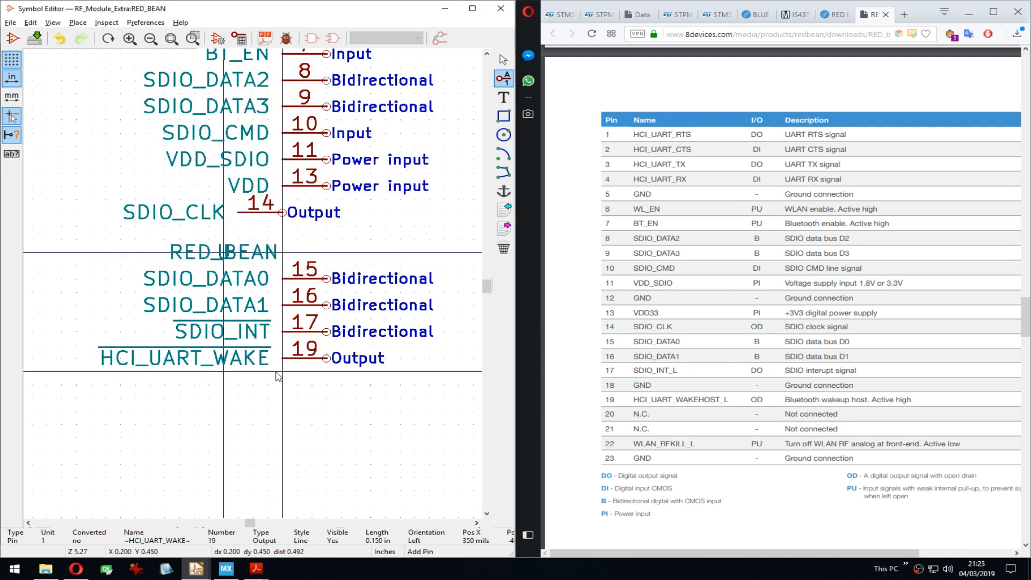
# Step: Start a pin below pin 19 named ~WLAN_RFKILL~ with number 22
pyautogui.click(329, 391)
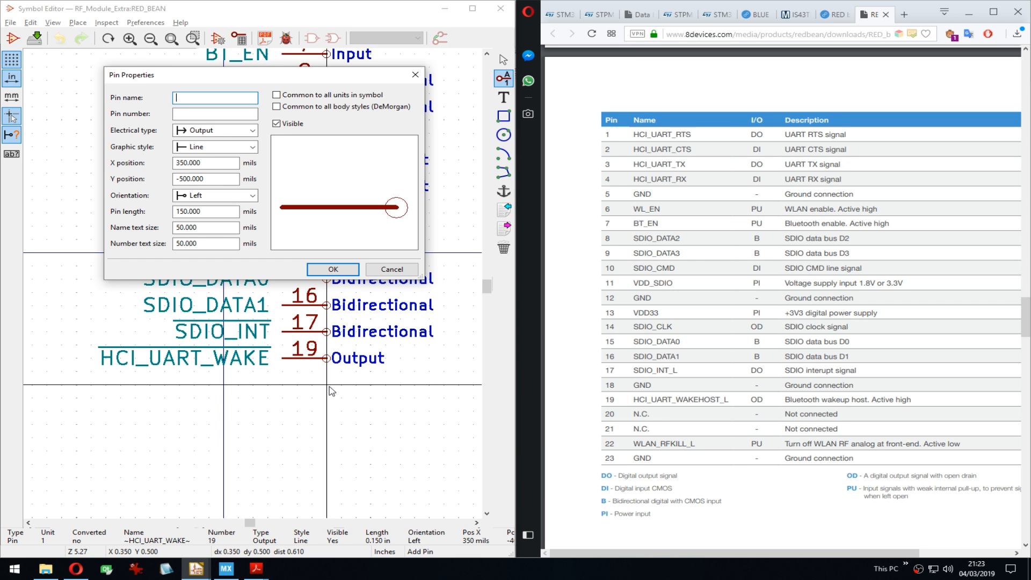
pyautogui.write('WLAN_')
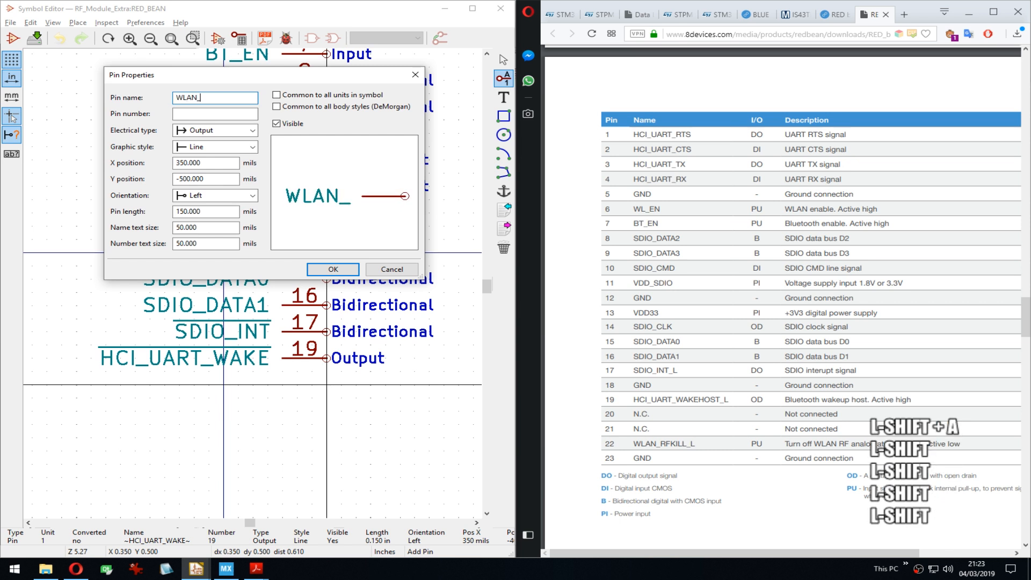
pyautogui.press('BackSpace')
pyautogui.press('BackSpace')
pyautogui.press('BackSpace')
pyautogui.press('BackSpace')
pyautogui.press('BackSpace')
pyautogui.write('~~')
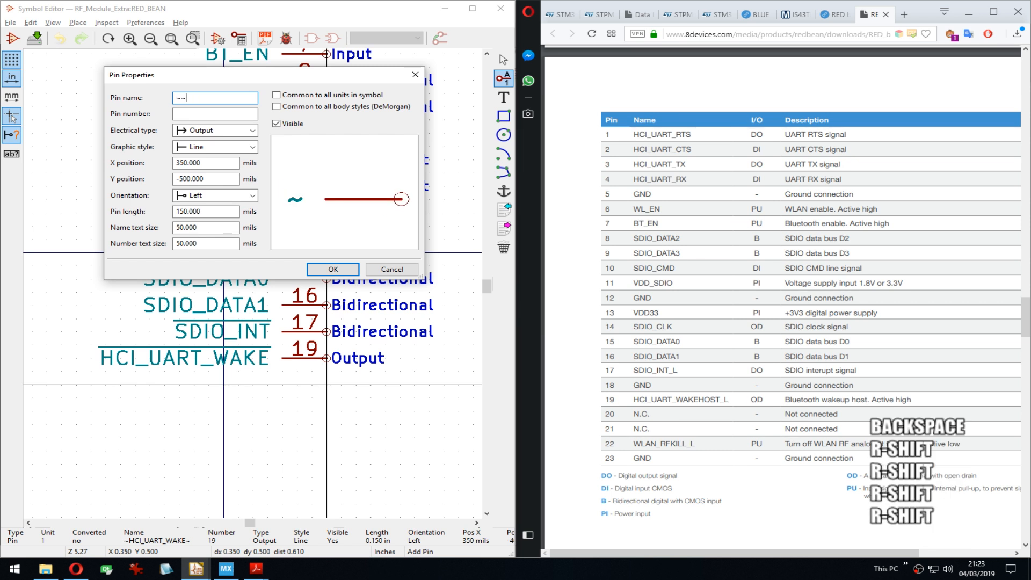
pyautogui.press('Left')
pyautogui.write('WLAN_RFKIL')
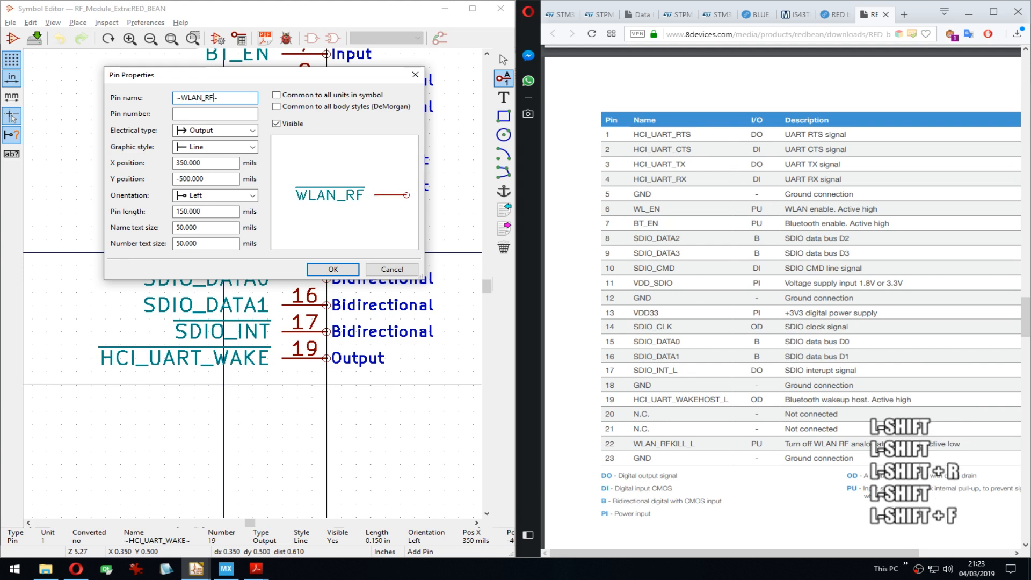
pyautogui.write('L')
pyautogui.press('Tab')
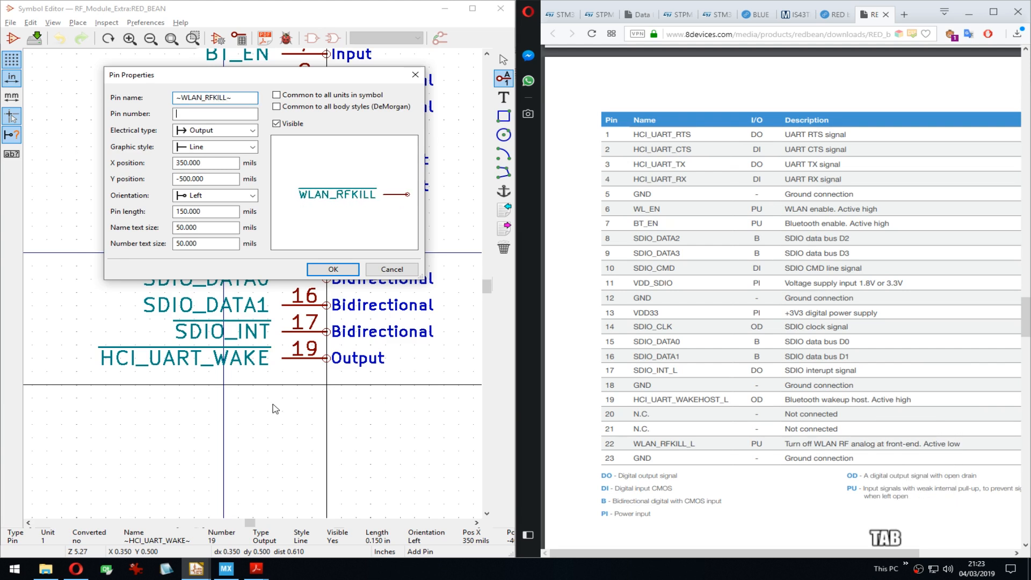
pyautogui.write('22')
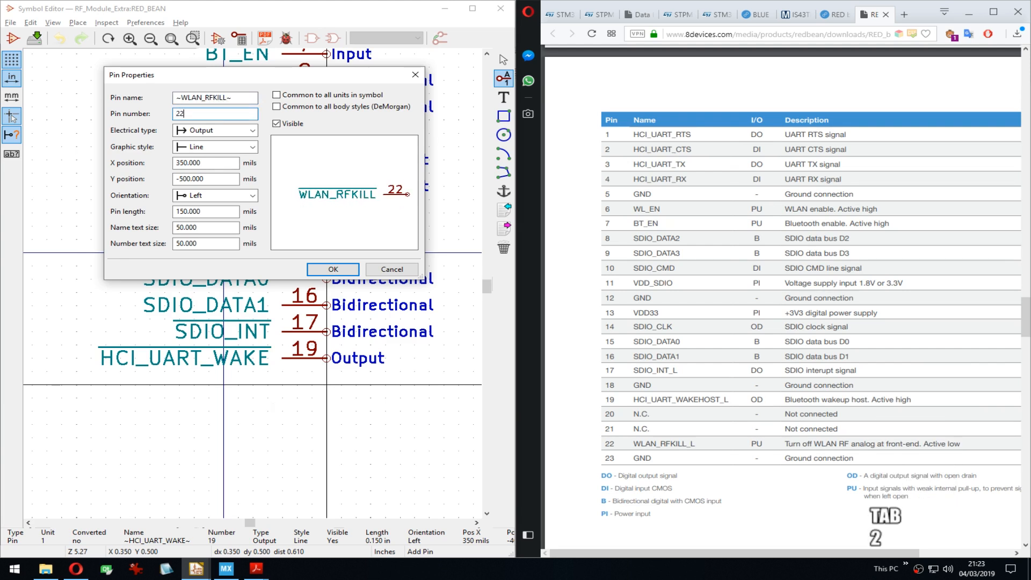
# Step: Set pin 22's electrical type to Input and confirm it
pyautogui.click(222, 132)
pyautogui.click(197, 143)
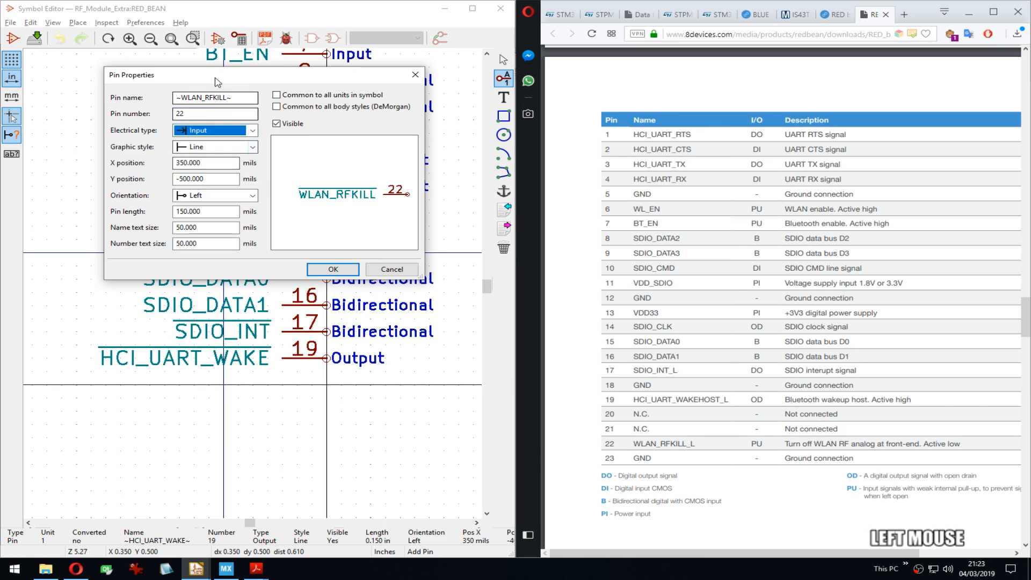
pyautogui.click(332, 269)
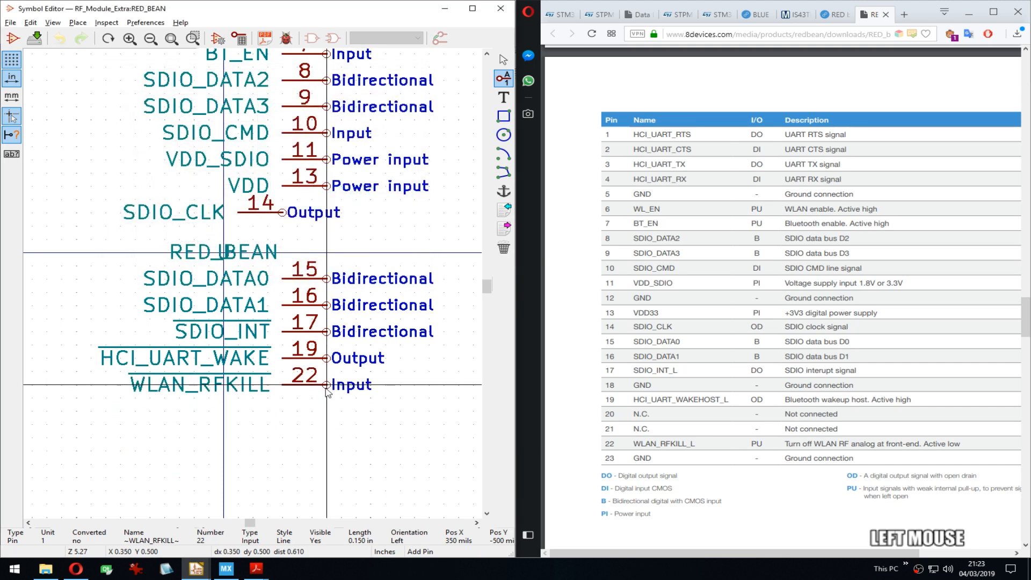
pyautogui.moveTo(276, 207); pyautogui.dragTo(276, 331, button='middle')
pyautogui.doubleClick(207, 150)
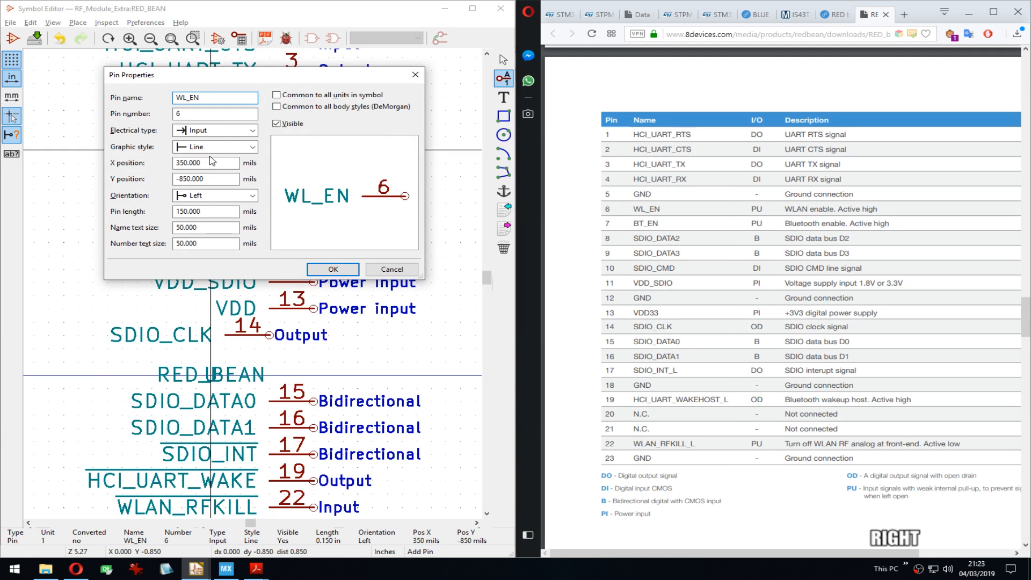
# Step: Edit the WL_EN pin name to WLAN_EN and confirm it, then review pins 1 to 7
pyautogui.write('ANN')
pyautogui.press('BackSpace')
pyautogui.press('Return')
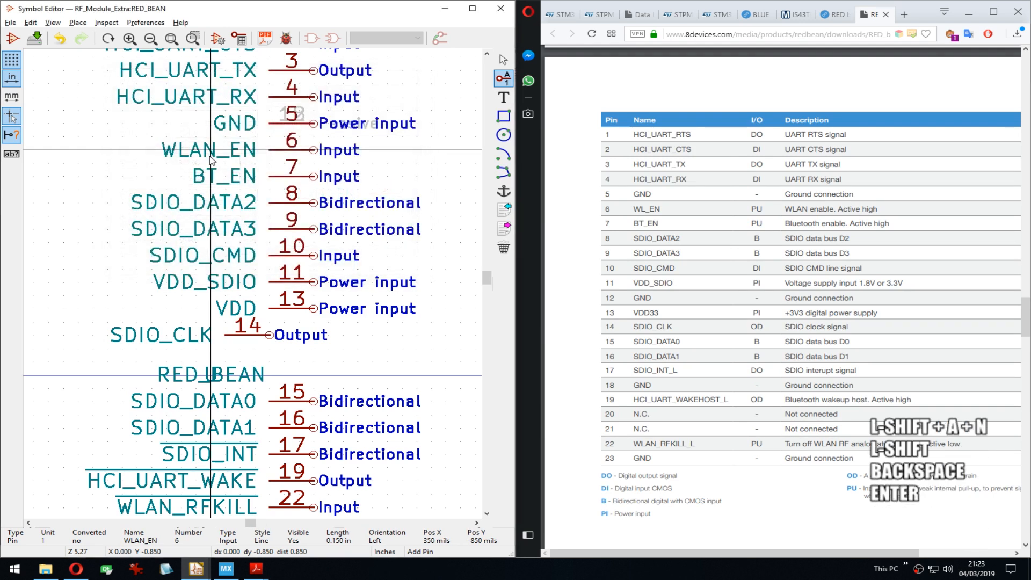
pyautogui.moveTo(286, 321); pyautogui.dragTo(294, 188, button='middle')
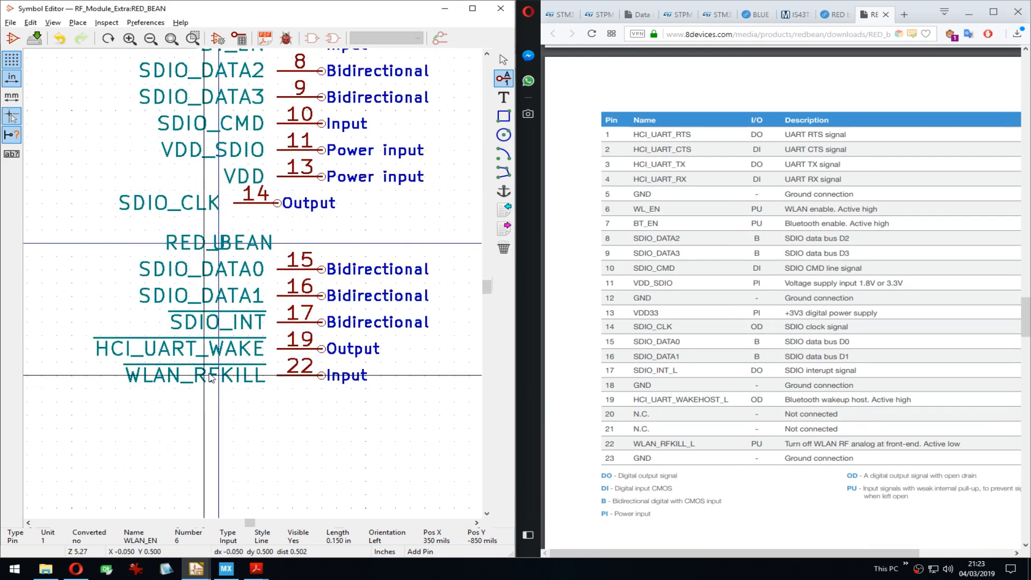
pyautogui.moveTo(188, 91); pyautogui.dragTo(201, 343, button='middle')
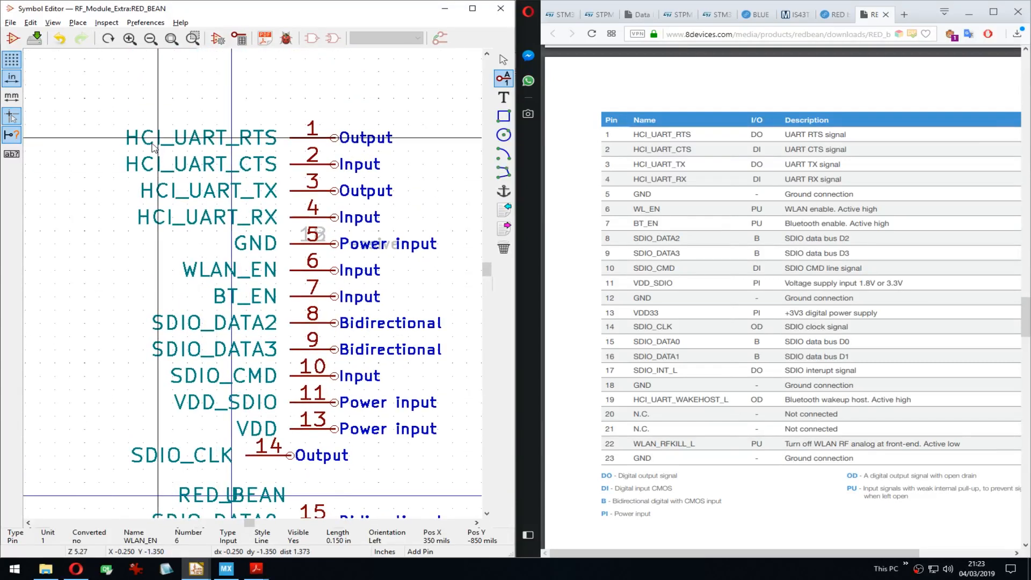
pyautogui.scroll(-1, 159, 141)
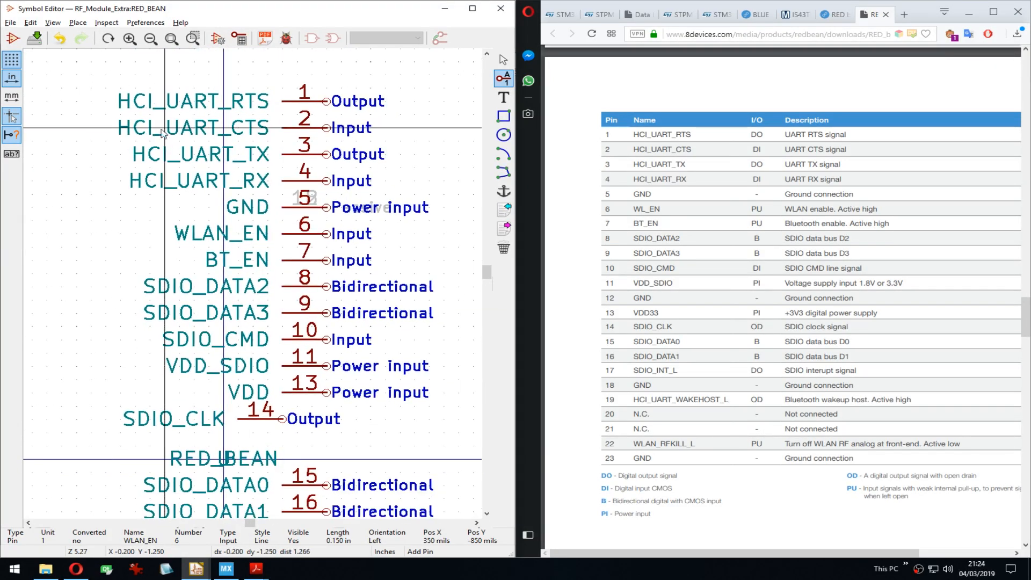
pyautogui.moveTo(280, 351); pyautogui.dragTo(300, 126, button='middle')
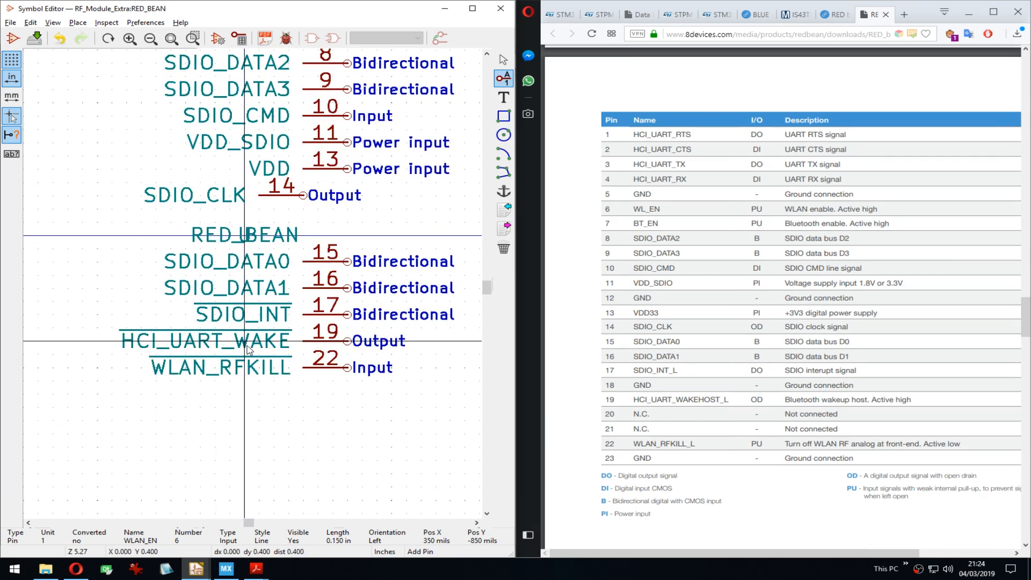
pyautogui.moveTo(247, 350); pyautogui.dragTo(268, 334, button='middle')
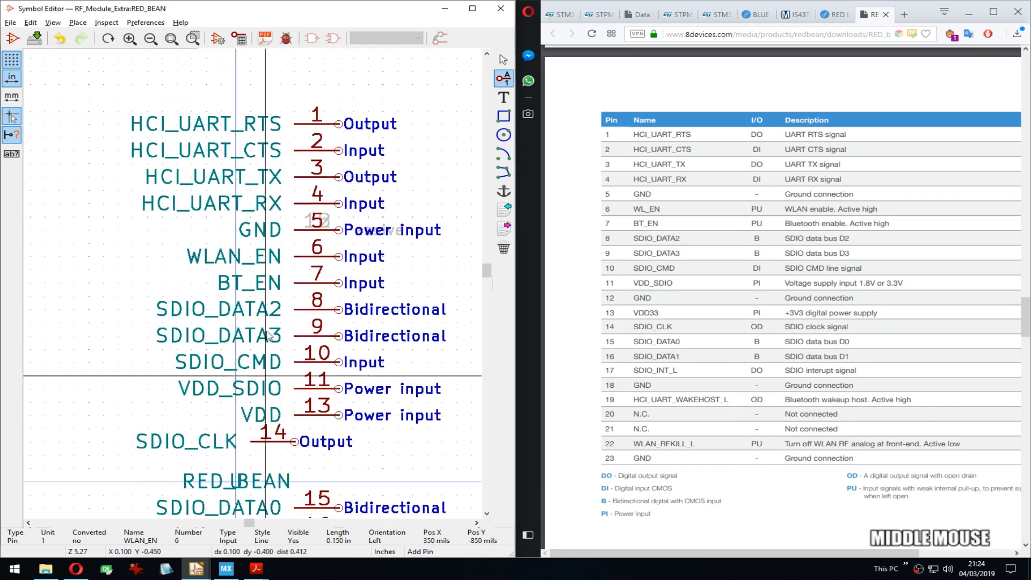
# Step: Rename pin 1 to BT_HCI_RTS and pin 2 to BT_HCI_CTS using a copied BT_HCI prefix
pyautogui.click(190, 128)
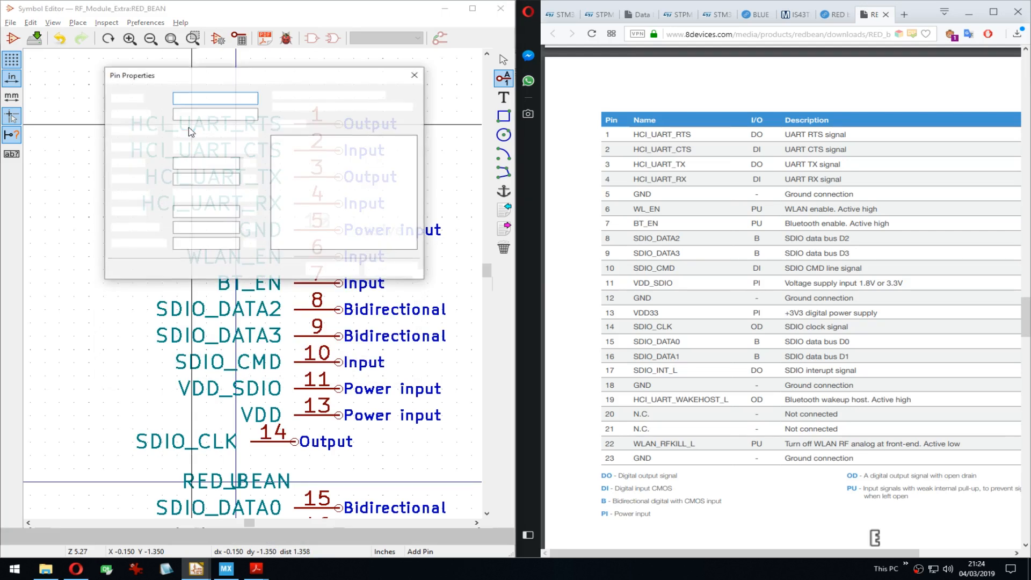
pyautogui.write('BT_HCI_UART_RTS')
pyautogui.press('Right')
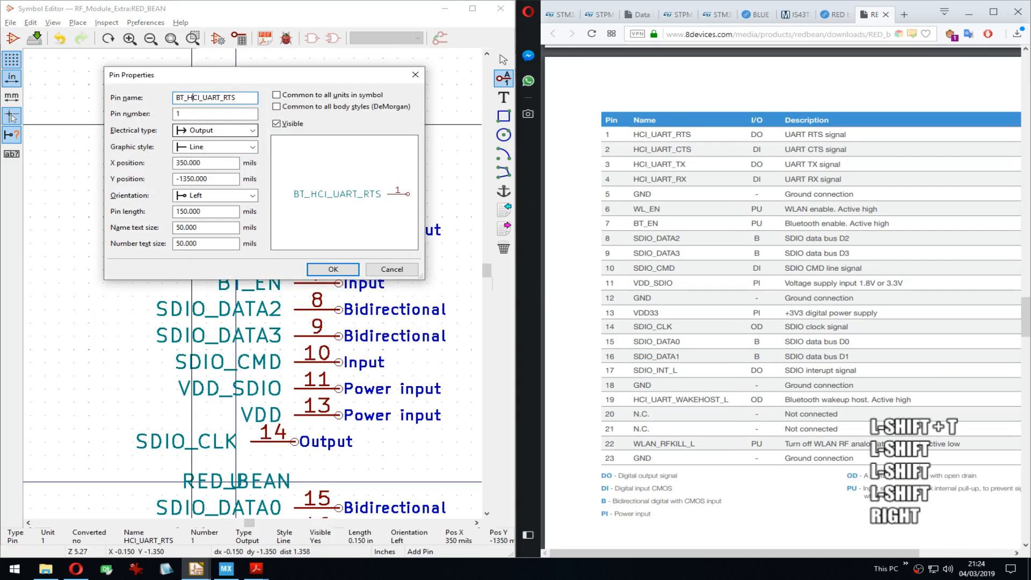
pyautogui.press('Delete')
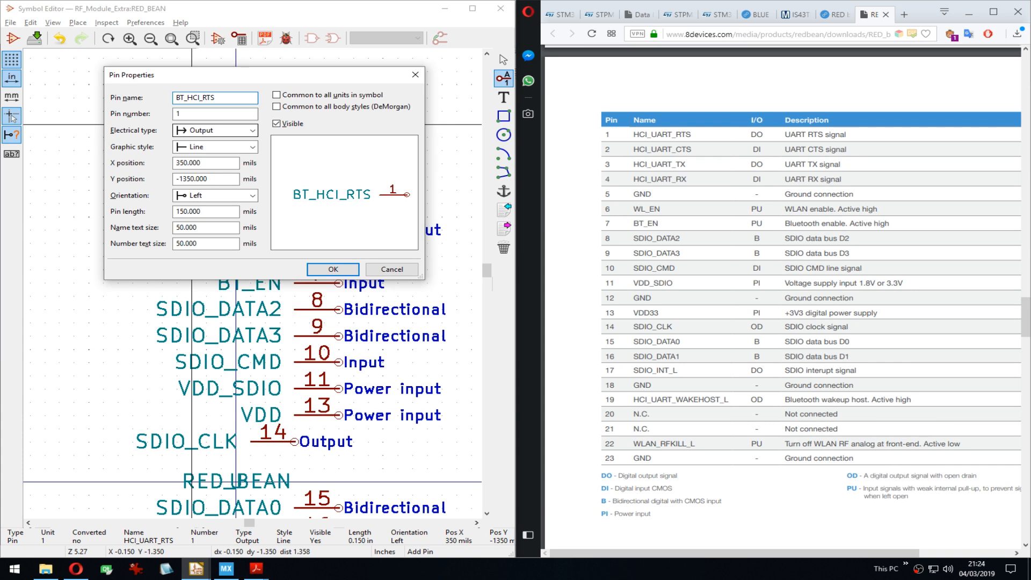
pyautogui.hotkey('ctrl', 'c')
pyautogui.press('Return')
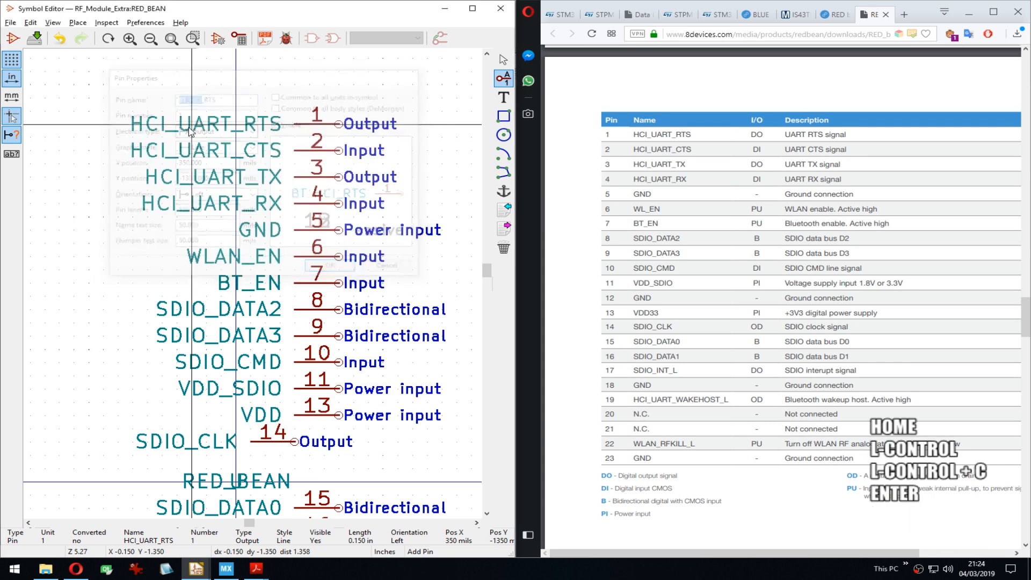
pyautogui.doubleClick(187, 158)
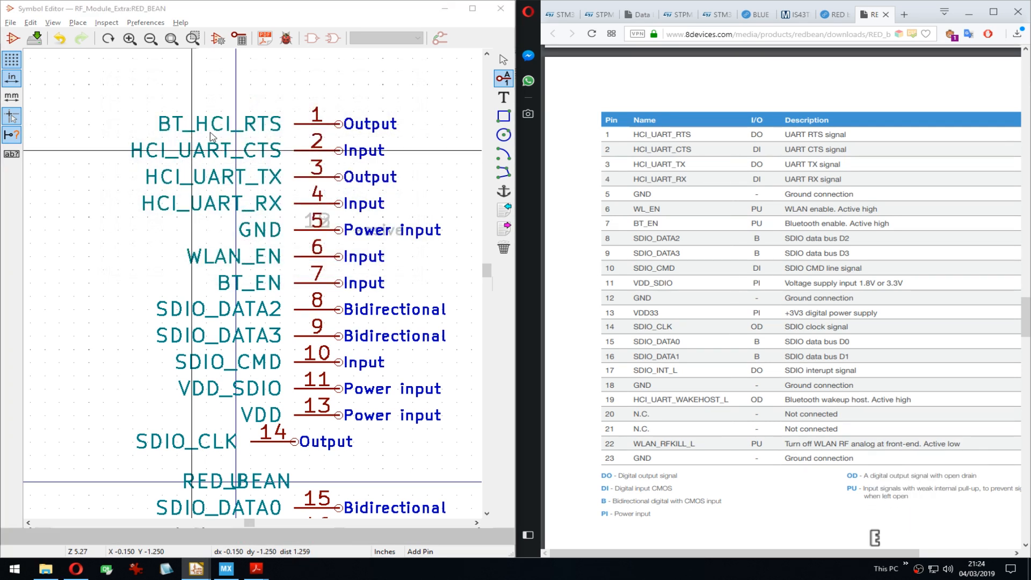
pyautogui.moveTo(211, 100); pyautogui.dragTo(175, 98)
pyautogui.hotkey('ctrl', 'v')
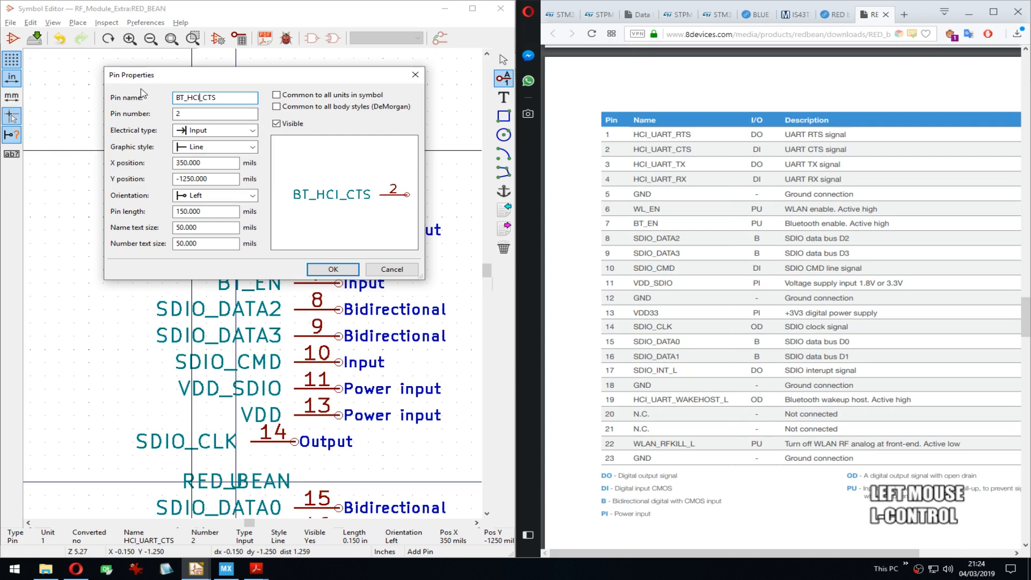
pyautogui.press('Return')
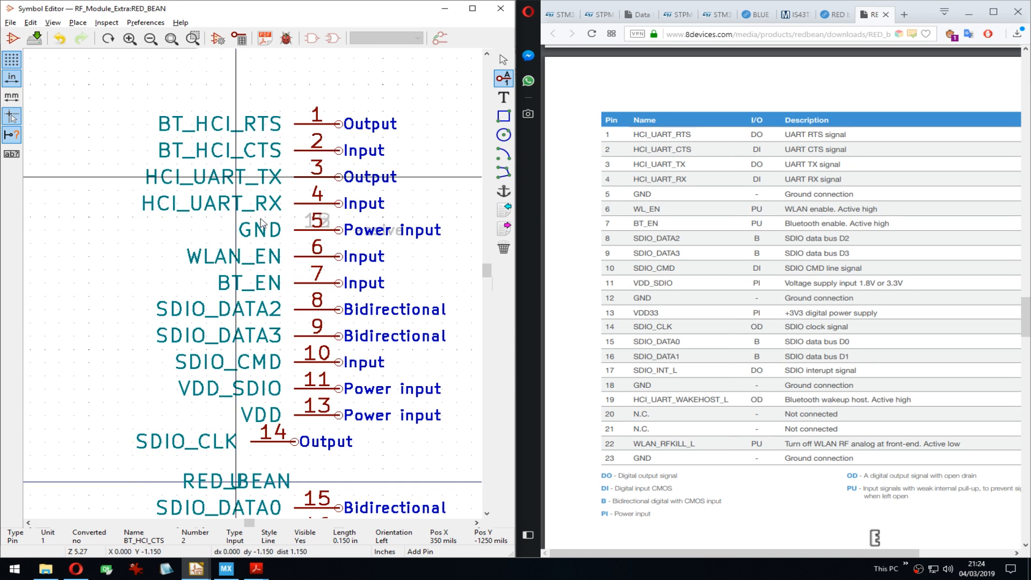
# Step: Rename pins 3 and 4 to BT_HCI_TX and BT_HCI_RX by pasting the BT_HCI prefix
pyautogui.press('e')
pyautogui.click(210, 98)
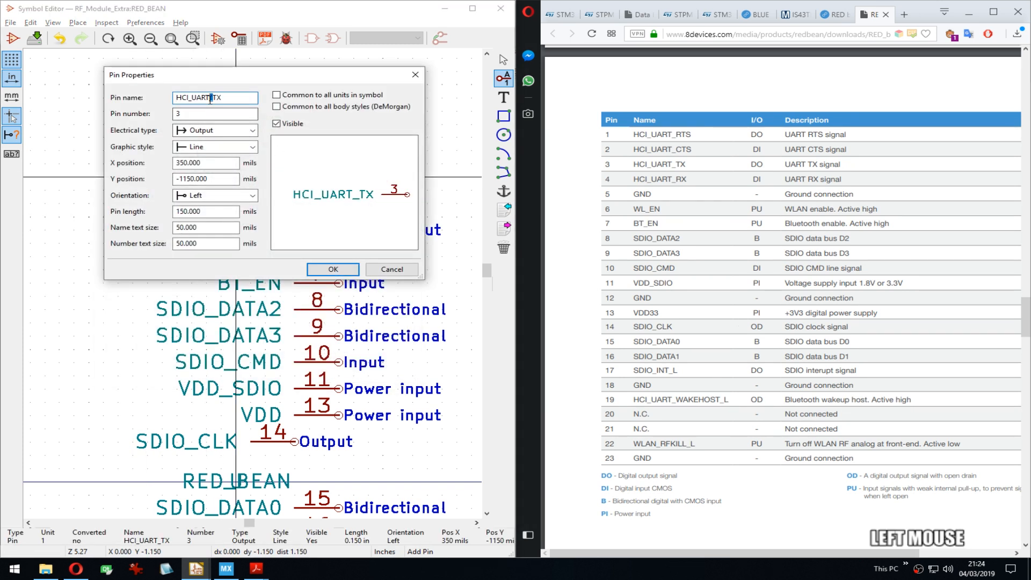
pyautogui.moveTo(211, 98); pyautogui.dragTo(176, 98)
pyautogui.hotkey('ctrl', 'v')
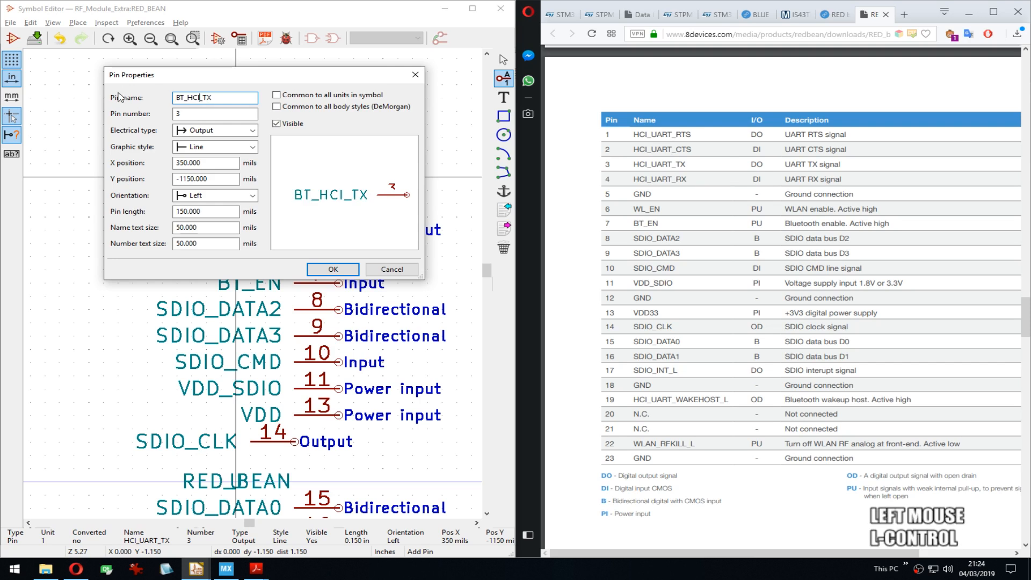
pyautogui.press('Return')
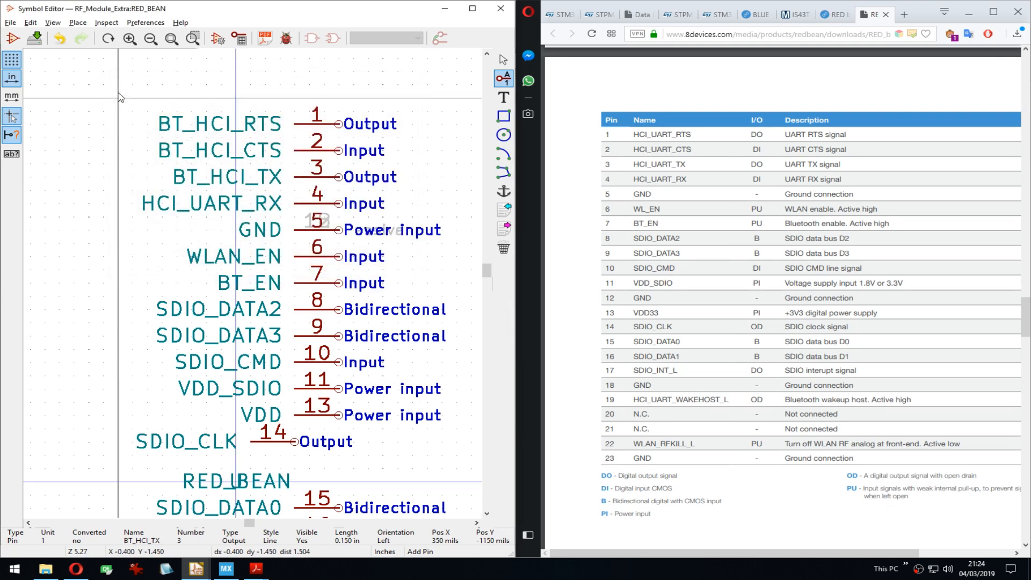
pyautogui.doubleClick(205, 210)
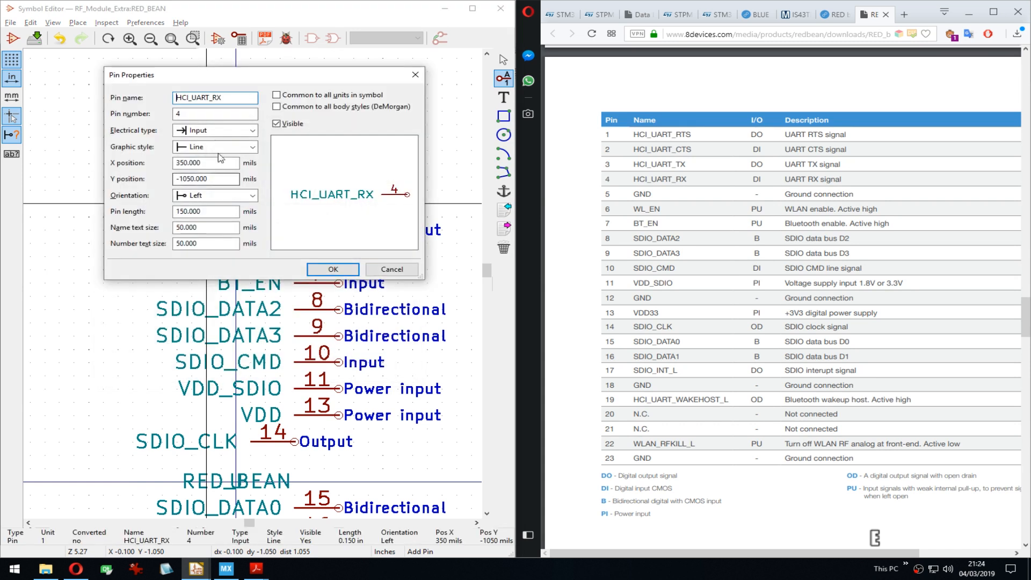
pyautogui.click(199, 97)
pyautogui.hotkey('ctrl', 'v')
pyautogui.press('Return')
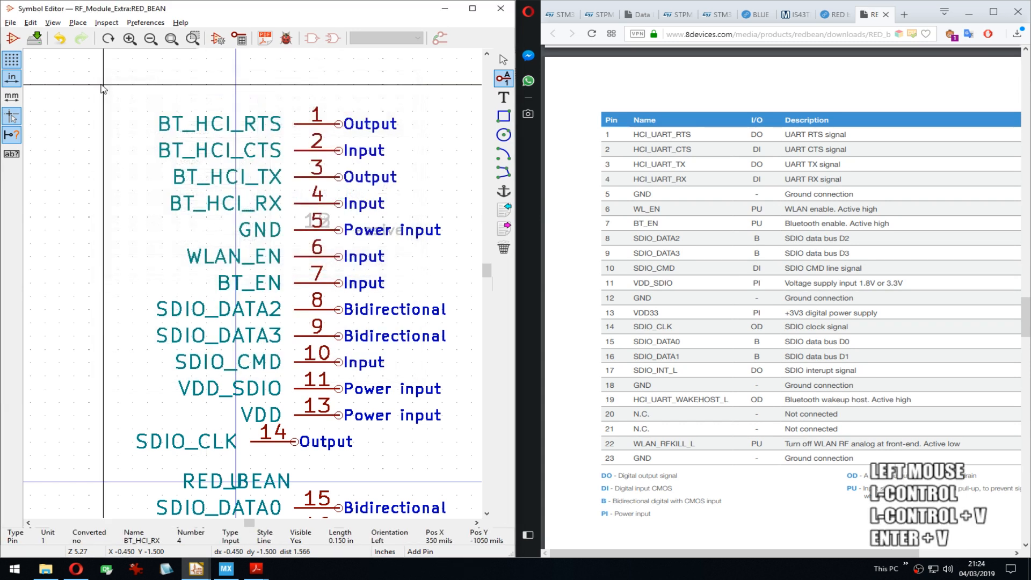
# Step: Change pin 19's name from HCI_UART_WAKE to BT_HCI_WAKE
pyautogui.moveTo(298, 468); pyautogui.dragTo(260, 310, button='middle')
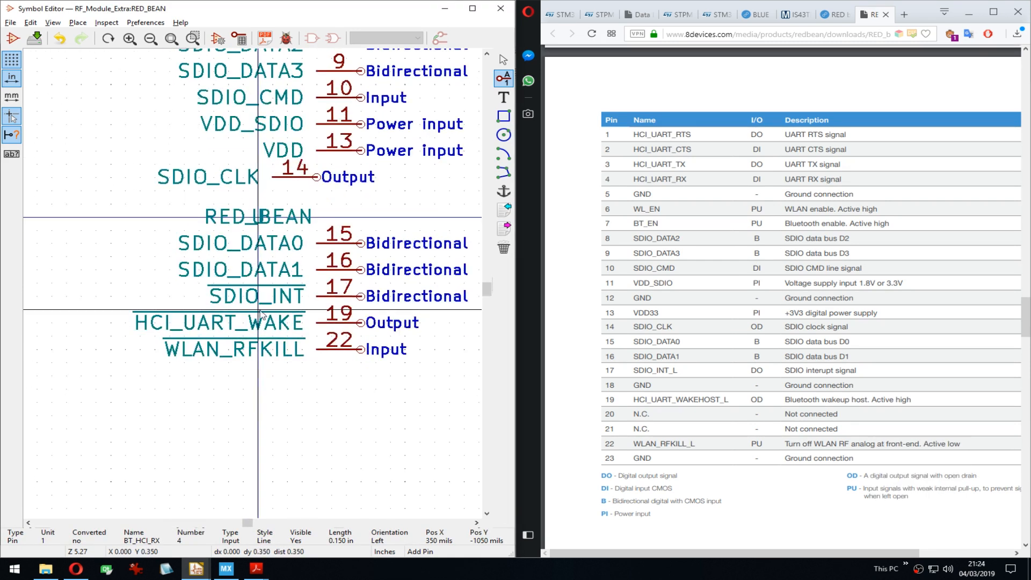
pyautogui.doubleClick(214, 322)
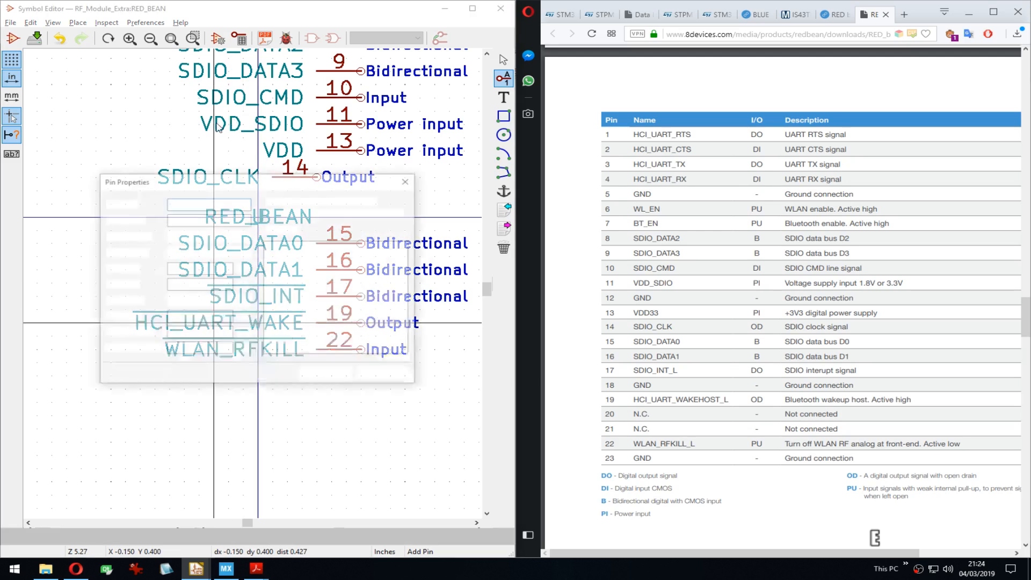
pyautogui.moveTo(217, 99); pyautogui.dragTo(197, 117)
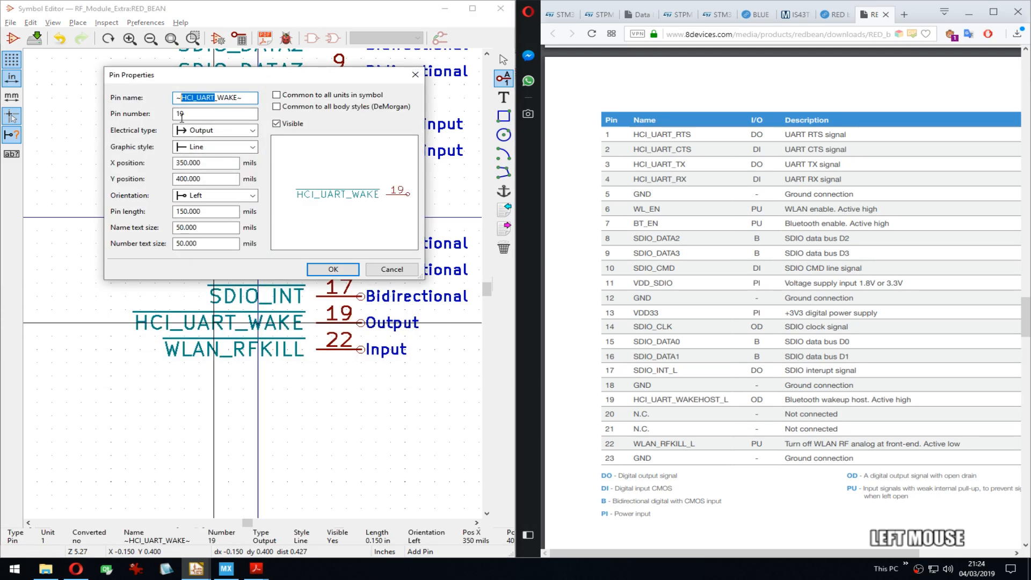
pyautogui.hotkey('ctrl', 'v')
pyautogui.click(333, 269)
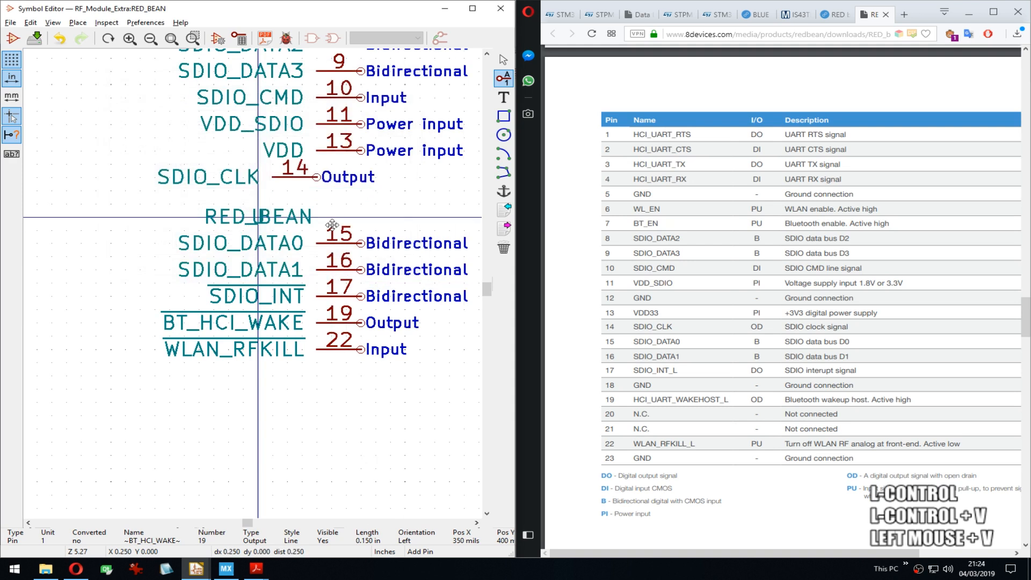
pyautogui.moveTo(255, 245); pyautogui.dragTo(231, 224, button='middle')
pyautogui.scroll(-2, 255, 290)
# Step: Move pins 1 to 4 to the upper right, VDD near the bottom, and WLAN_EN/BT_EN higher left
pyautogui.scroll(1, 273, 252)
pyautogui.moveTo(258, 138); pyautogui.dragTo(240, 423)
pyautogui.click(415, 166)
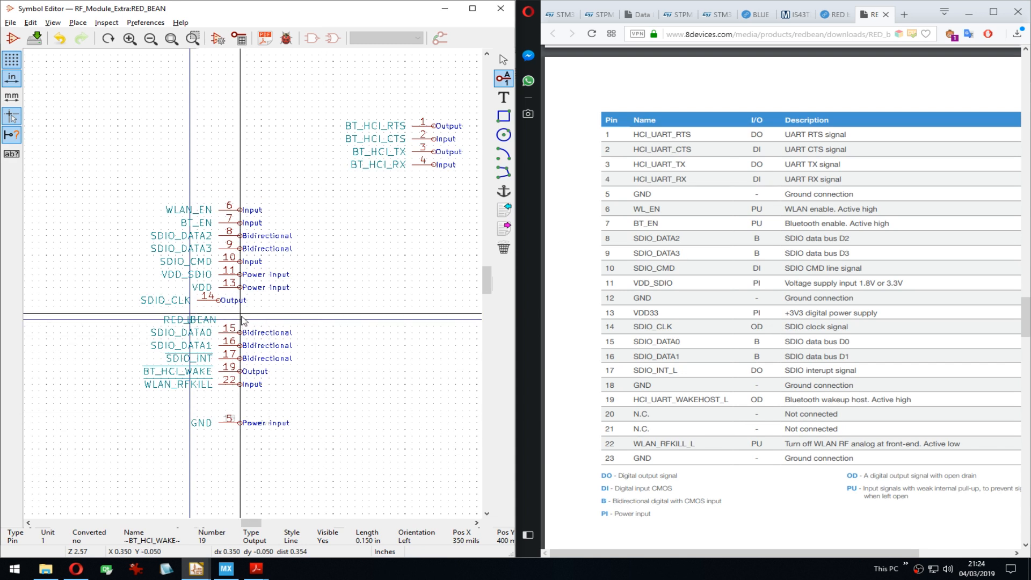
pyautogui.click(237, 291)
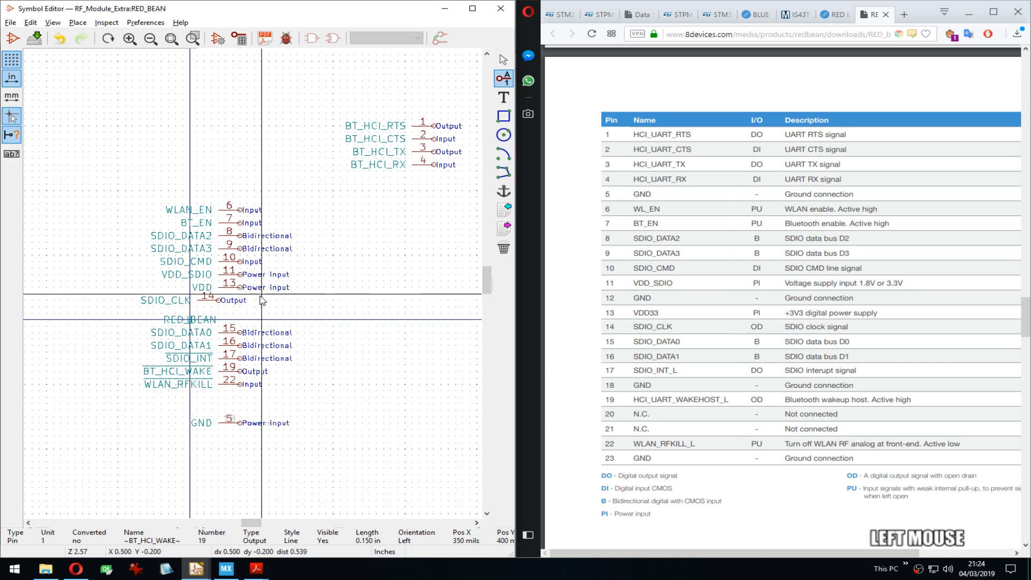
pyautogui.moveTo(260, 296); pyautogui.dragTo(239, 287)
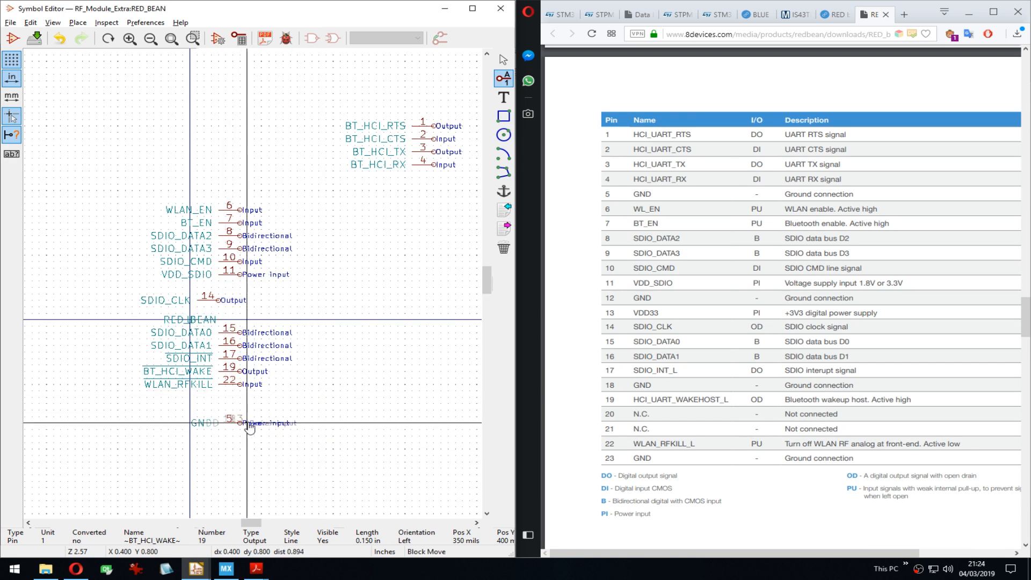
pyautogui.click(240, 441)
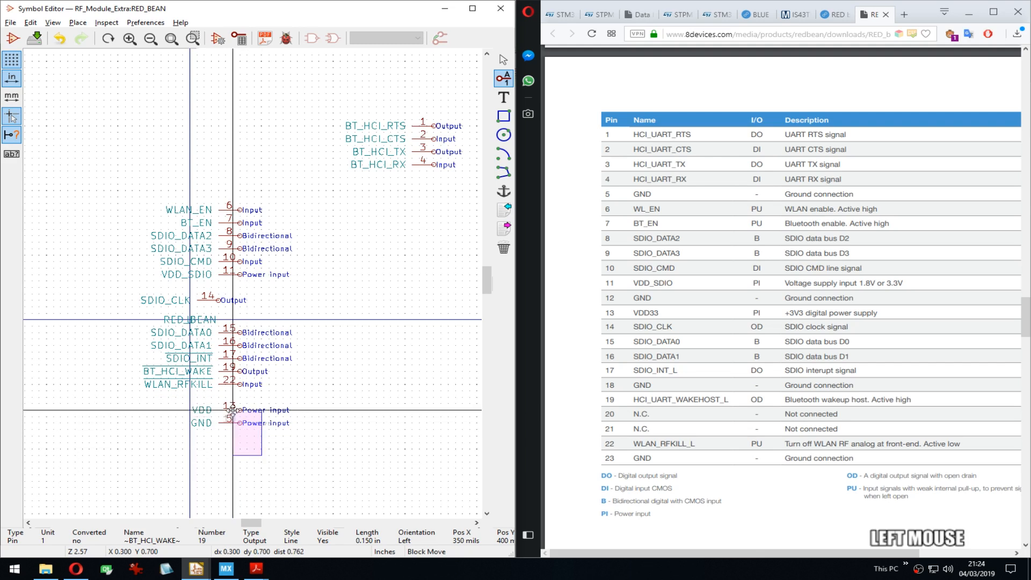
pyautogui.moveTo(408, 177); pyautogui.dragTo(396, 187, button='middle')
pyautogui.moveTo(228, 207); pyautogui.dragTo(220, 231)
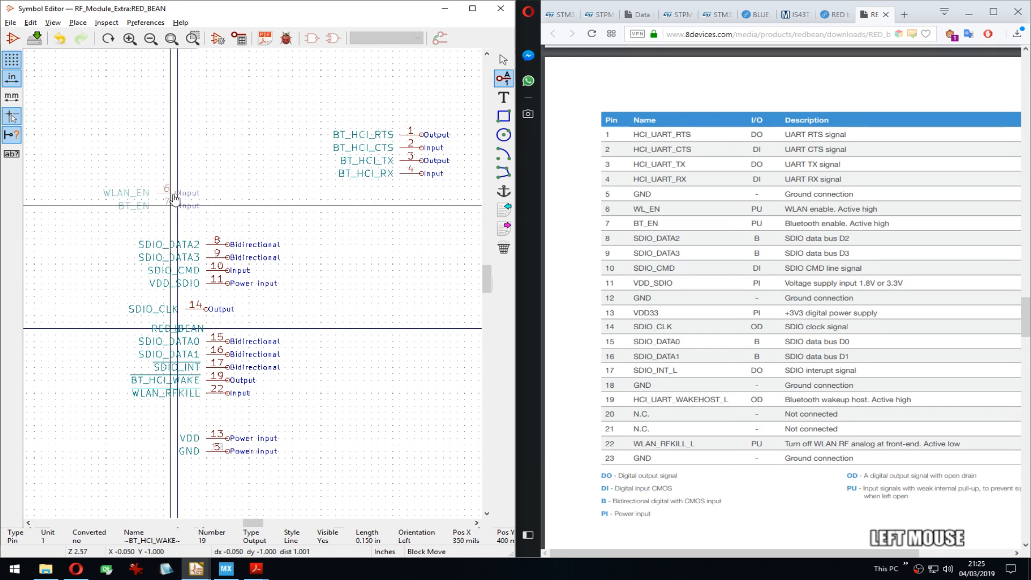
pyautogui.click(170, 186)
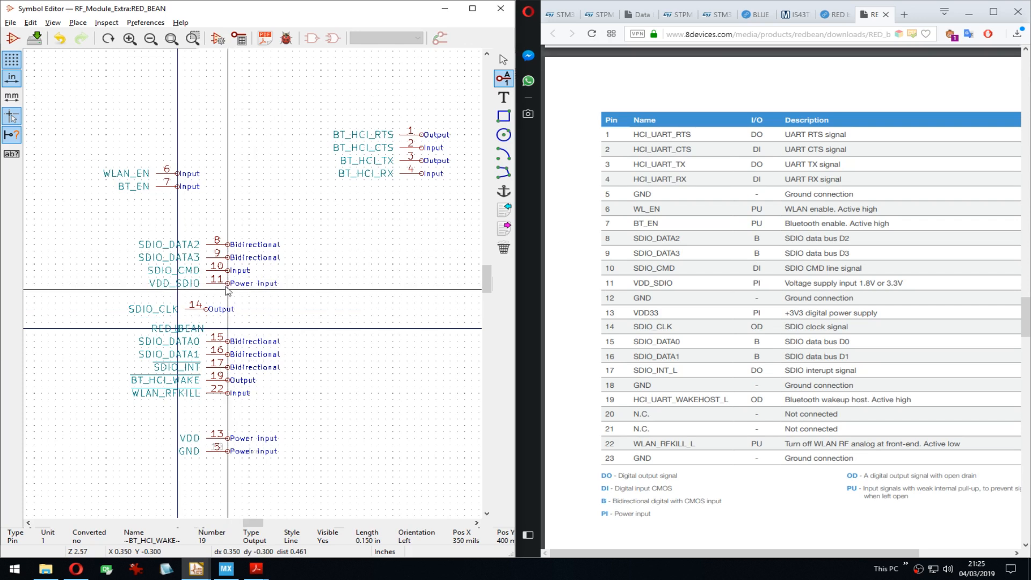
# Step: Stack VDD_SDIO below VDD at the lower right and place WLAN_RFKILL below BT_EN
pyautogui.moveTo(234, 295); pyautogui.dragTo(227, 284)
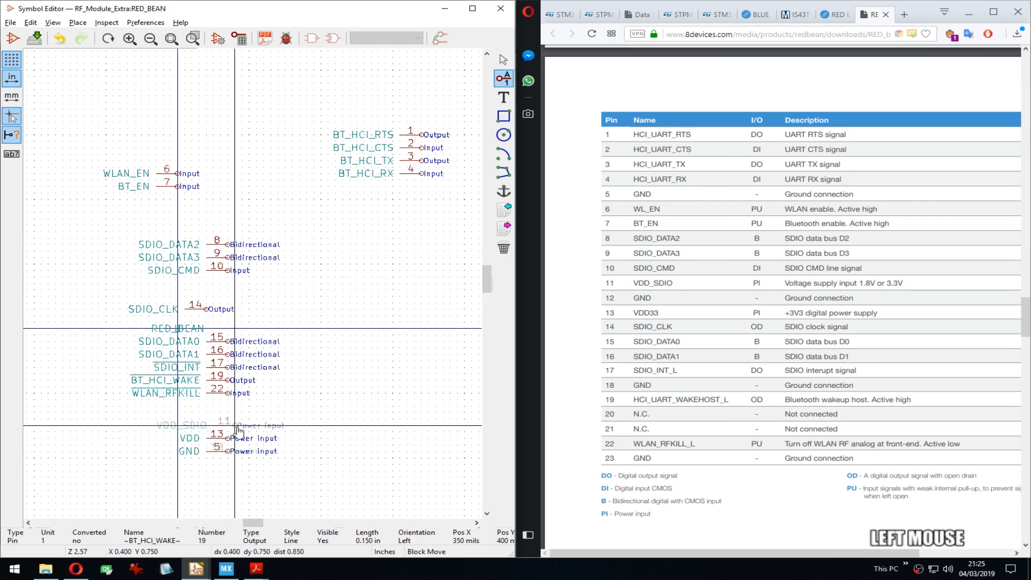
pyautogui.click(353, 420)
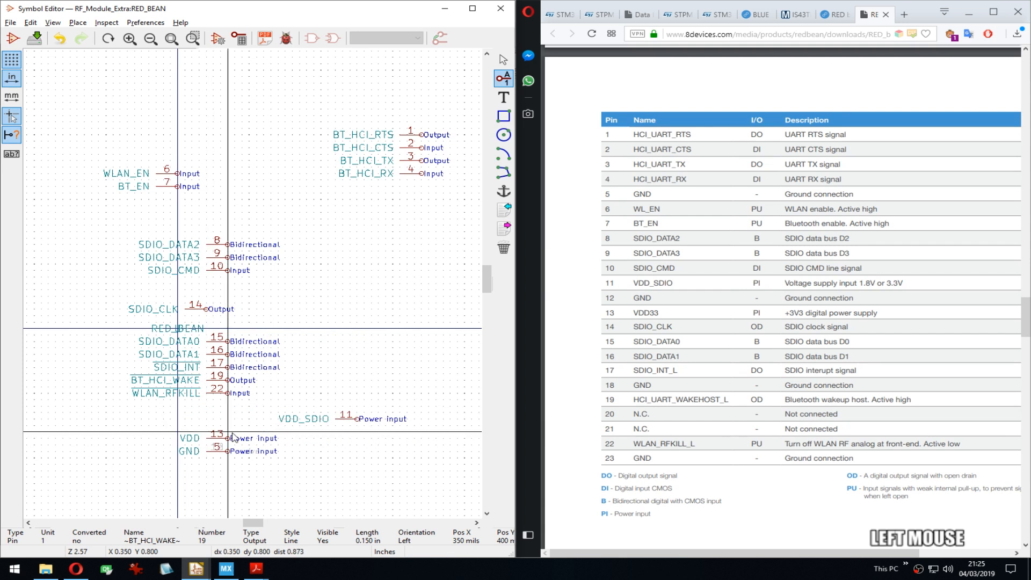
pyautogui.moveTo(227, 432); pyautogui.dragTo(235, 439)
pyautogui.click(365, 416)
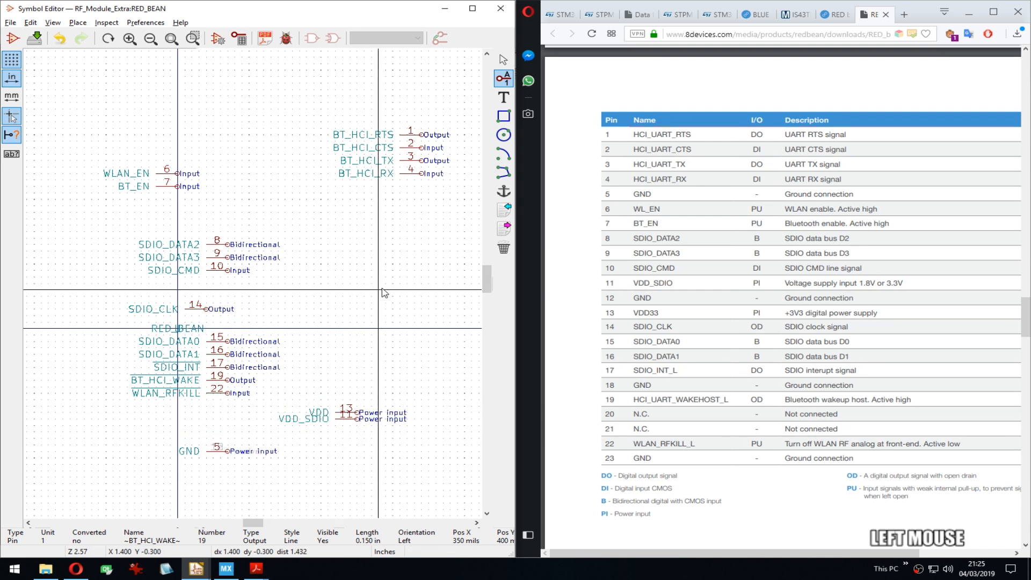
pyautogui.click(355, 415)
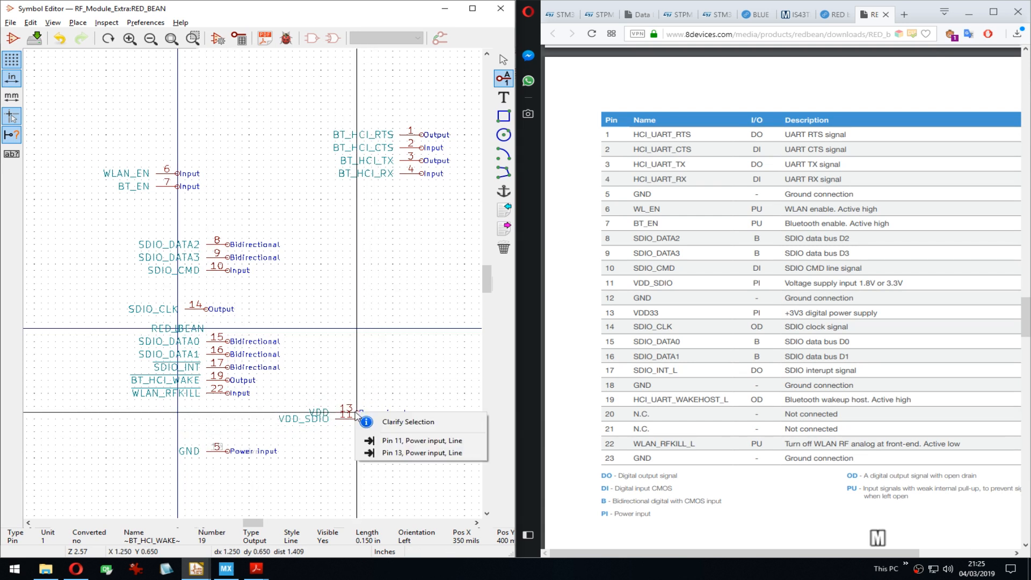
pyautogui.click(374, 438)
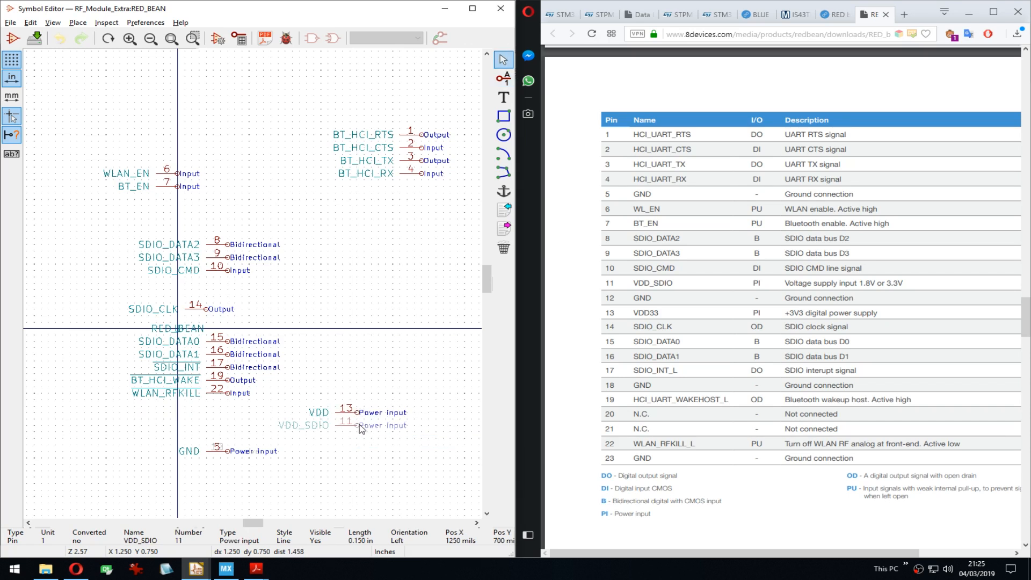
pyautogui.click(361, 428)
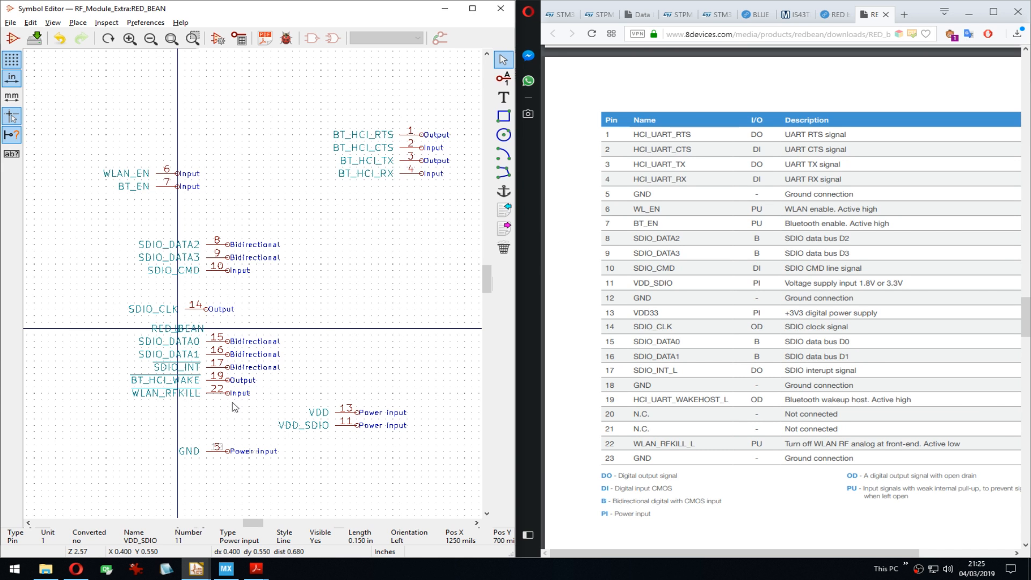
pyautogui.press('m')
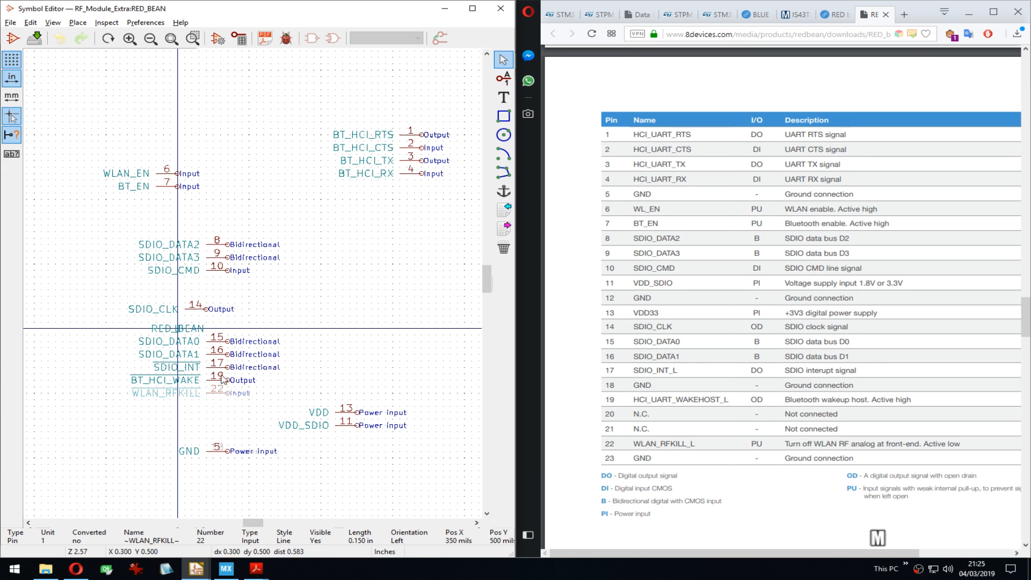
pyautogui.press('Down')
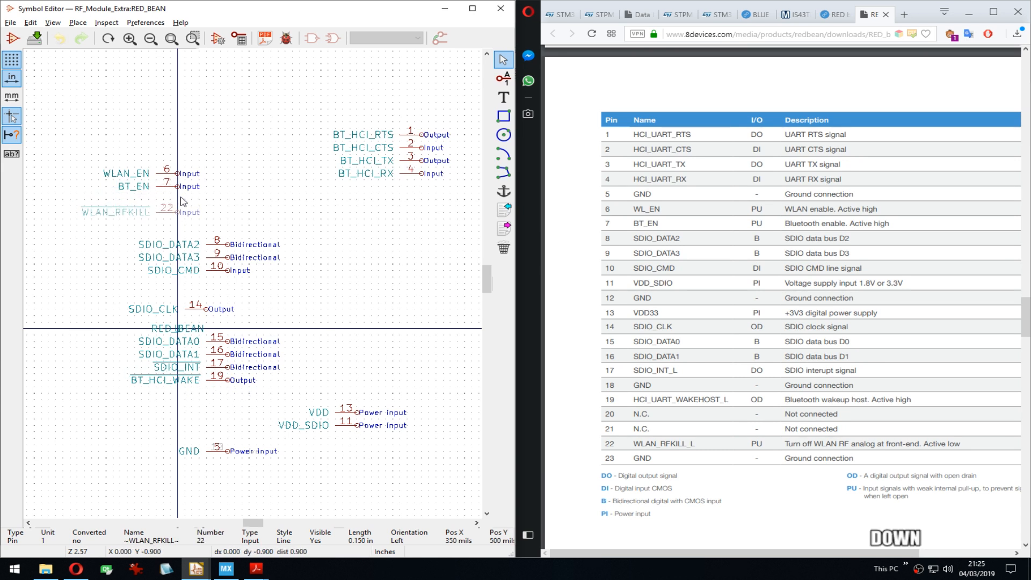
pyautogui.click(181, 210)
# Step: Shift the SDIO data, CMD and INT pins right, and put BT_HCI_WAKE below BT_HCI_RX
pyautogui.moveTo(248, 286); pyautogui.dragTo(221, 244)
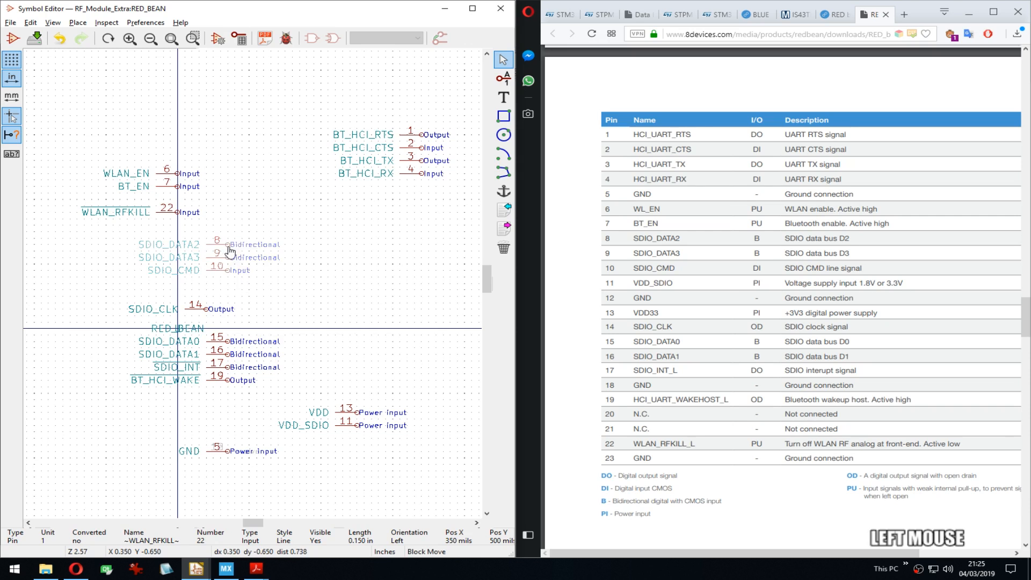
pyautogui.click(305, 278)
pyautogui.moveTo(239, 334); pyautogui.dragTo(222, 359)
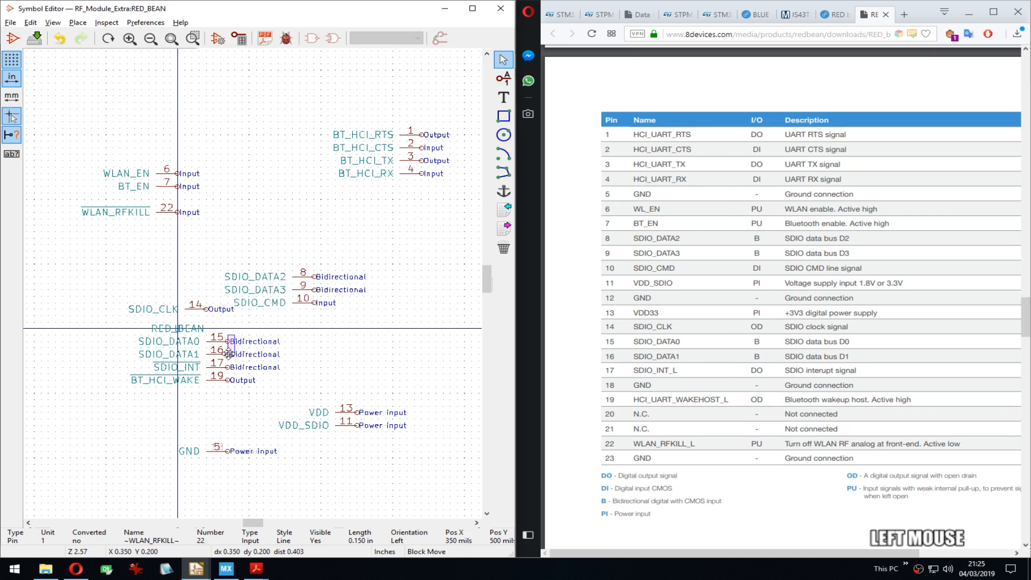
pyautogui.click(317, 270)
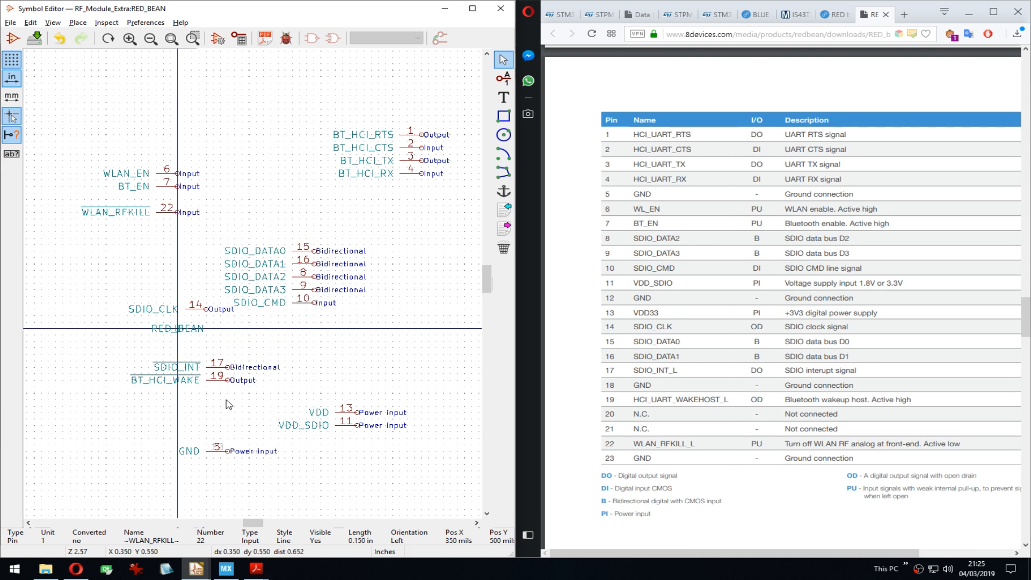
pyautogui.moveTo(229, 404); pyautogui.dragTo(210, 358)
pyautogui.click(369, 361)
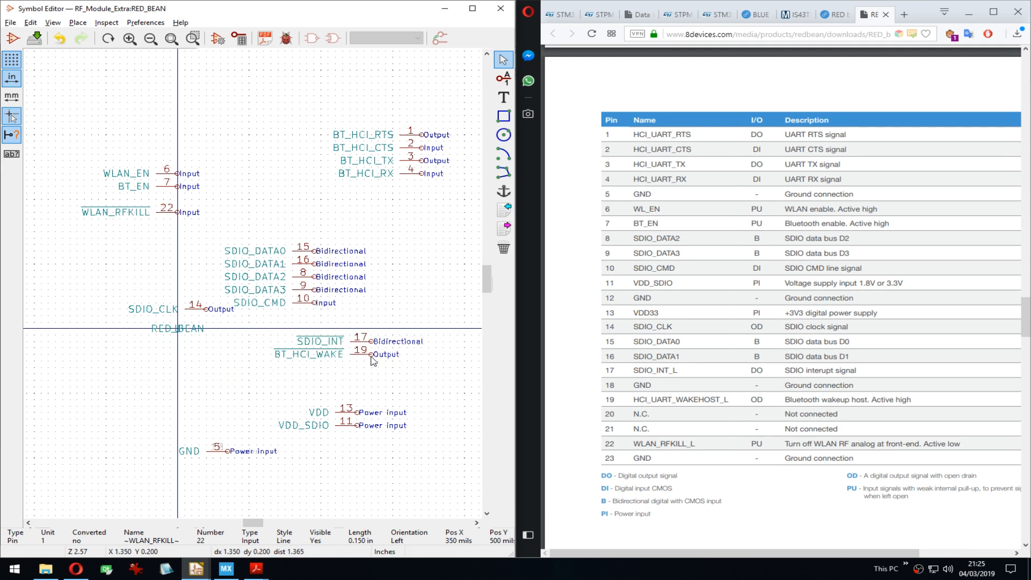
pyautogui.moveTo(374, 360); pyautogui.dragTo(415, 199)
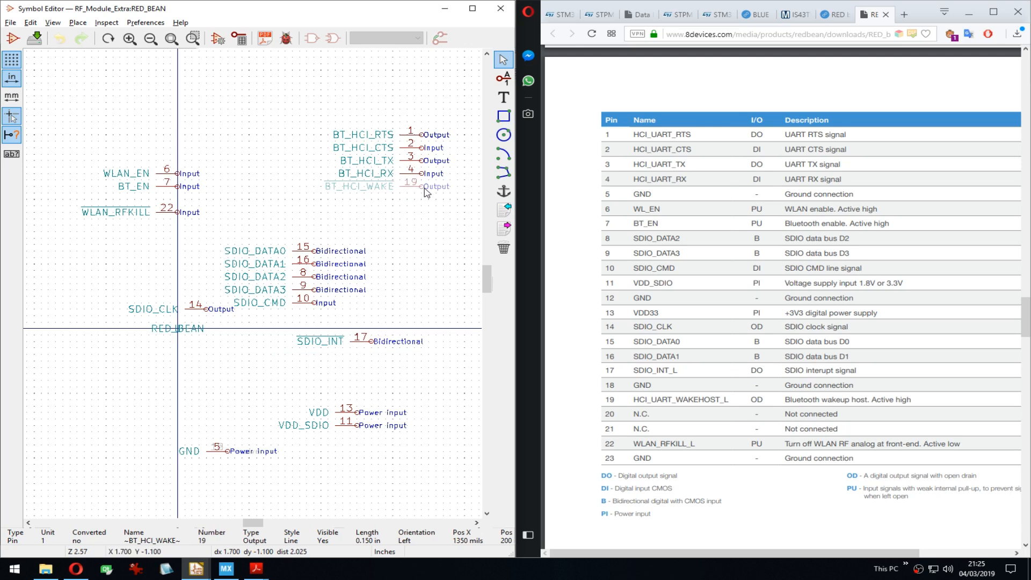
pyautogui.click(426, 192)
# Step: Stack the SDIO pins below BT_HCI_WAKE with SDIO_CLK between SDIO_CMD and SDIO_INT
pyautogui.moveTo(293, 232); pyautogui.dragTo(326, 313)
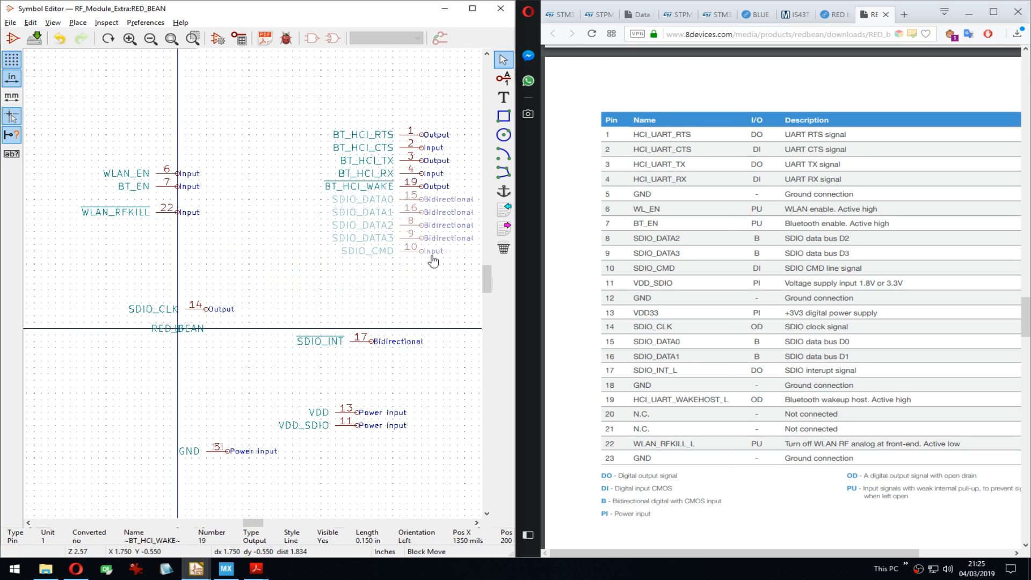
pyautogui.press('Down')
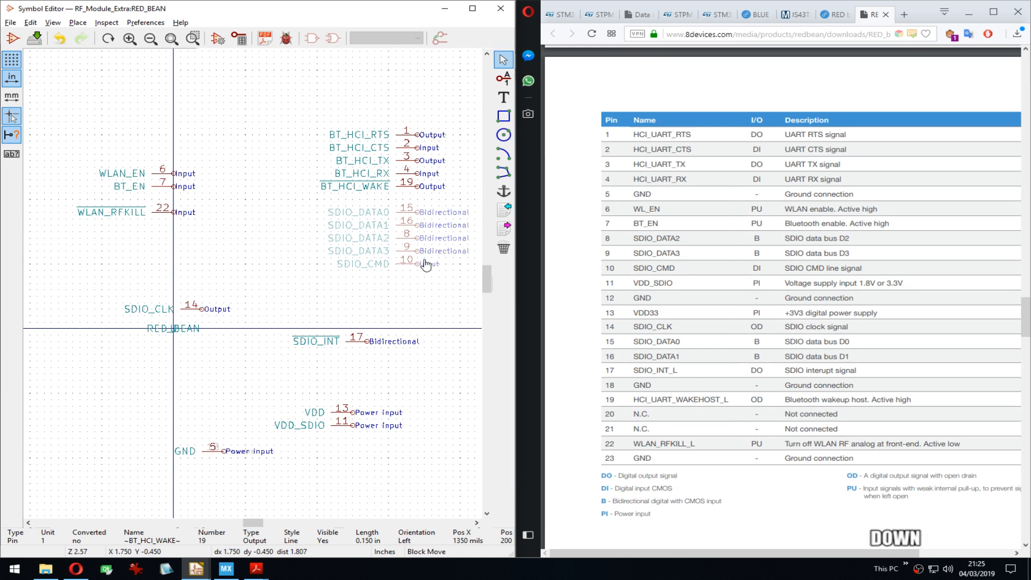
pyautogui.click(425, 265)
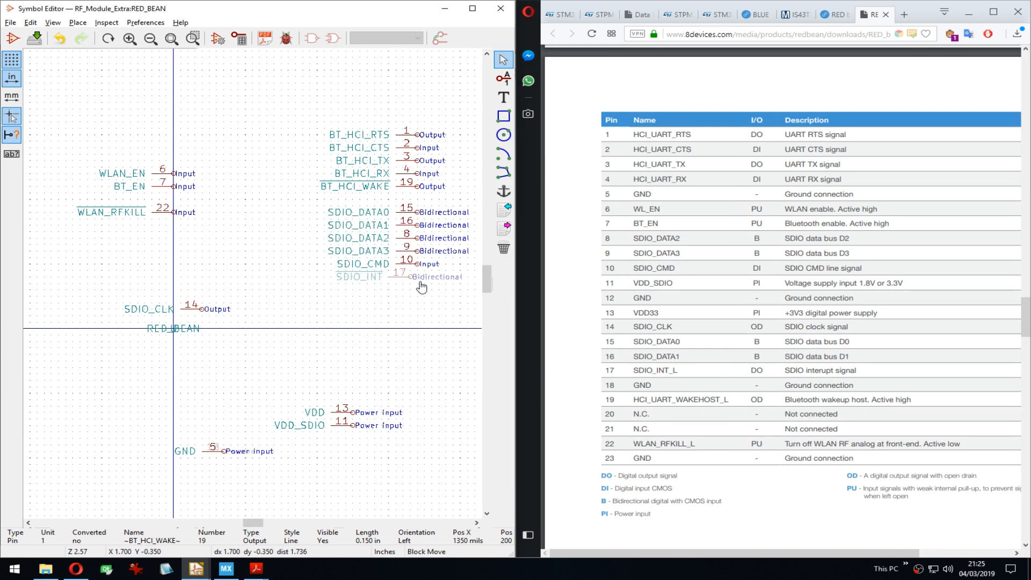
pyautogui.click(425, 287)
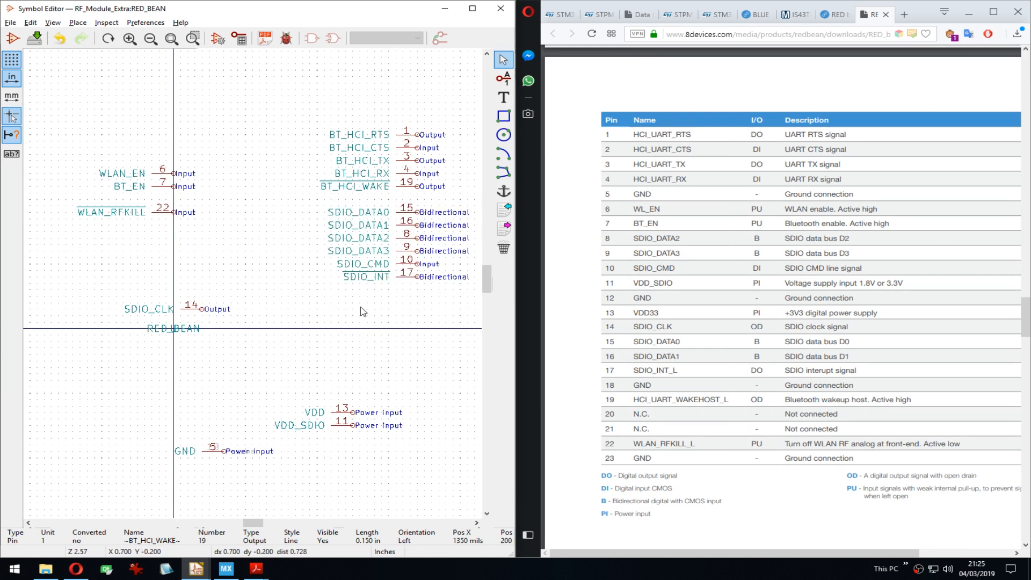
pyautogui.press('m')
pyautogui.click(414, 290)
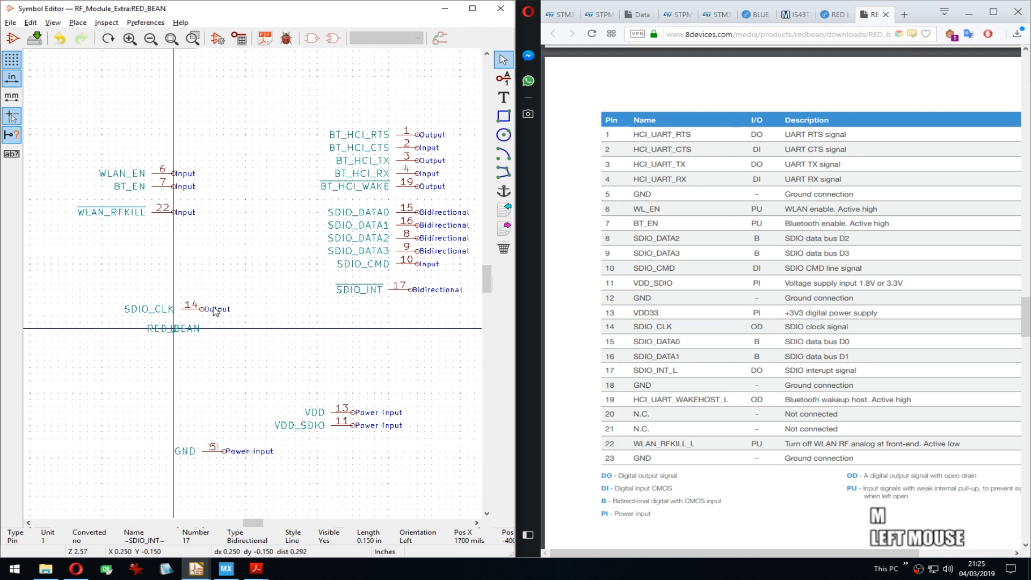
pyautogui.press('m')
pyautogui.click(419, 280)
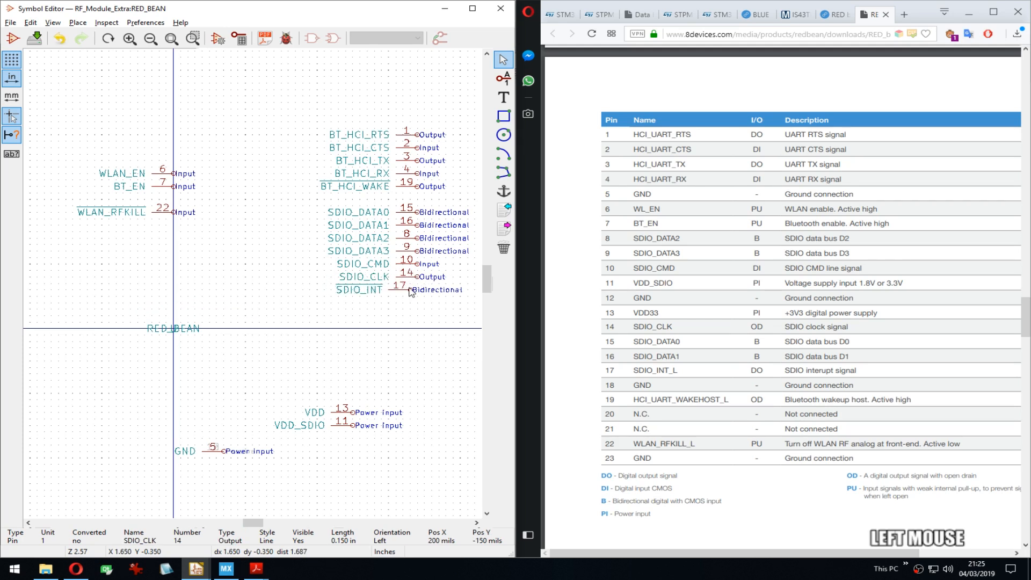
pyautogui.press('m')
pyautogui.click(417, 291)
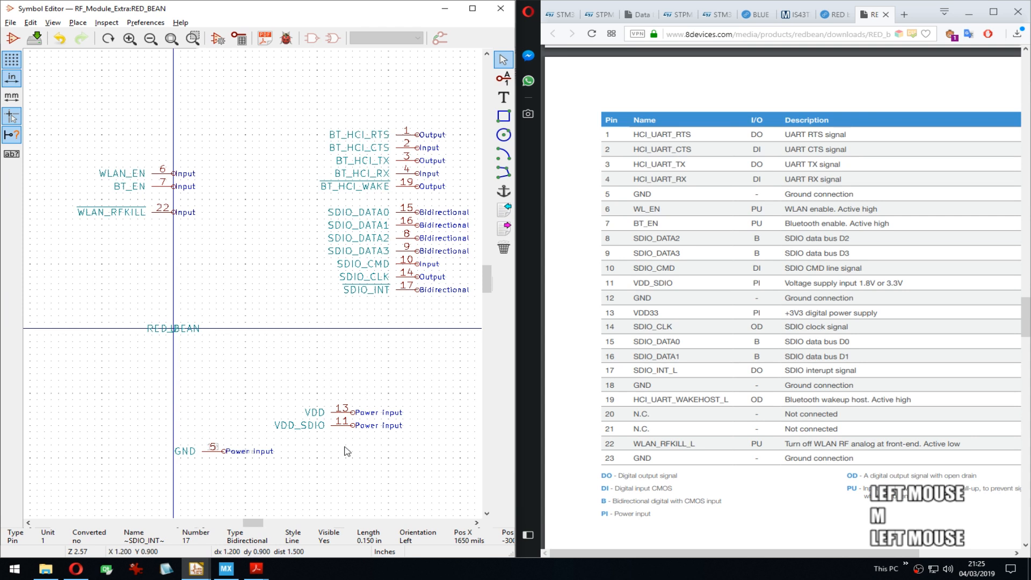
# Step: Move VDD and VDD_SDIO above WLAN_EN on the left
pyautogui.moveTo(337, 392); pyautogui.dragTo(366, 438)
pyautogui.click(183, 122)
pyautogui.moveTo(201, 140); pyautogui.dragTo(173, 159, button='middle')
pyautogui.moveTo(95, 89); pyautogui.dragTo(161, 152)
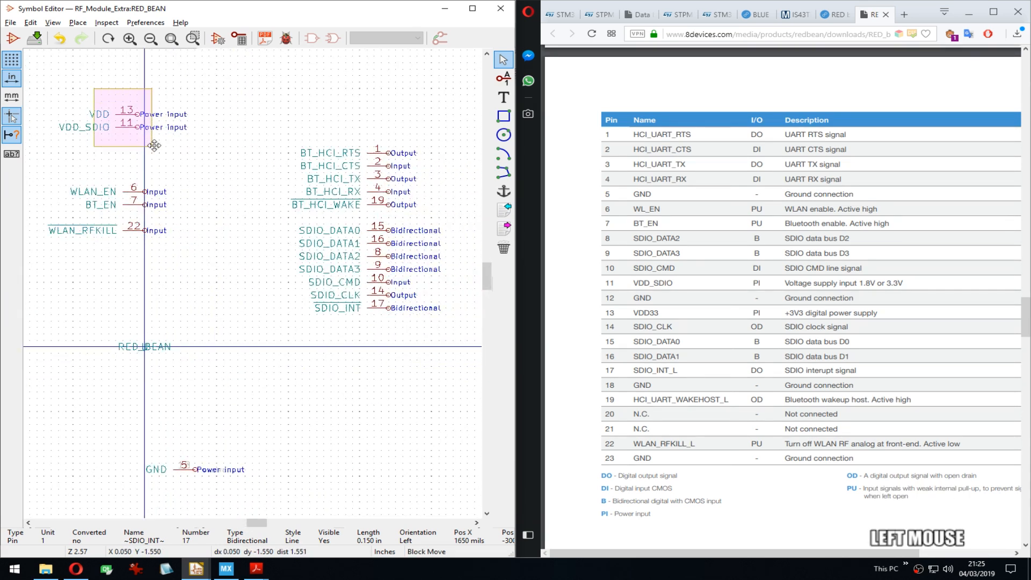
pyautogui.click(159, 191)
pyautogui.moveTo(190, 454); pyautogui.dragTo(217, 487)
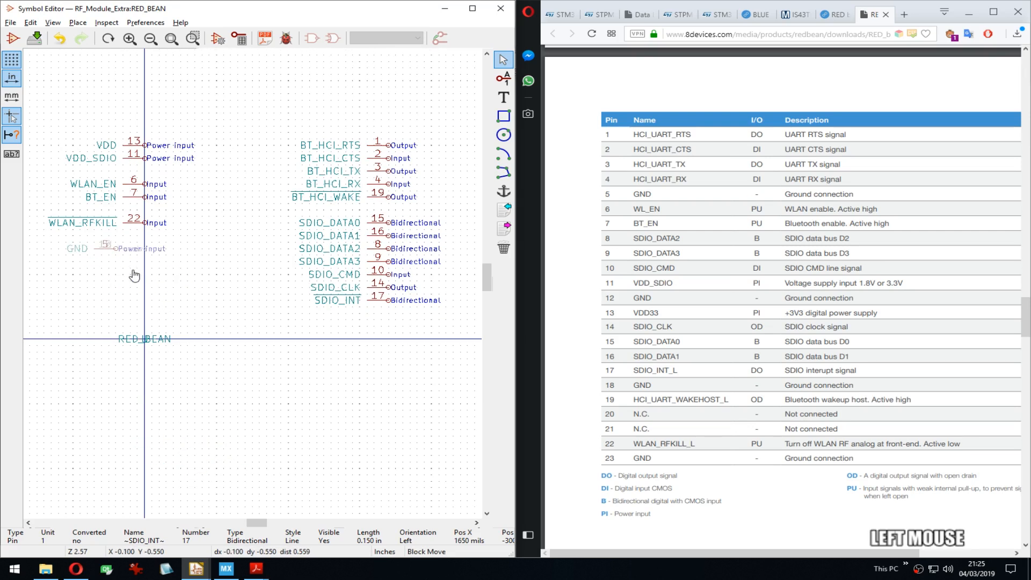
# Step: Drop GND below WLAN_RFKILL and mirror the six left-side pins around the vertical axis
pyautogui.click(156, 269)
pyautogui.scroll(1, 153, 208)
pyautogui.moveTo(153, 209); pyautogui.dragTo(265, 259, button='middle')
pyautogui.moveTo(217, 178); pyautogui.dragTo(311, 320)
pyautogui.rightClick(312, 320)
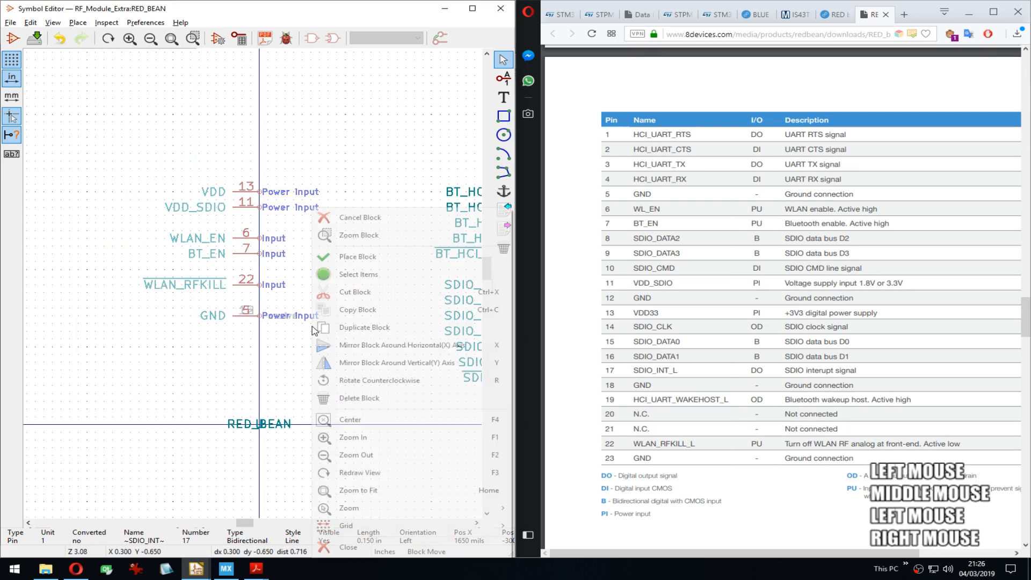
pyautogui.click(392, 363)
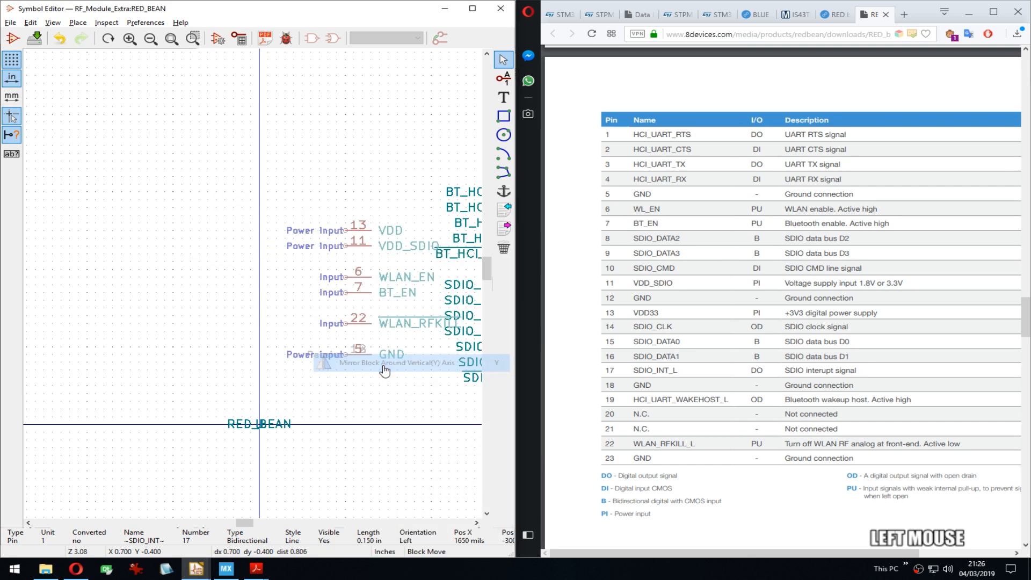
pyautogui.click(243, 324)
# Step: Shift five left pins toward the right group and move GND pin 5 lower
pyautogui.scroll(-1, 242, 324)
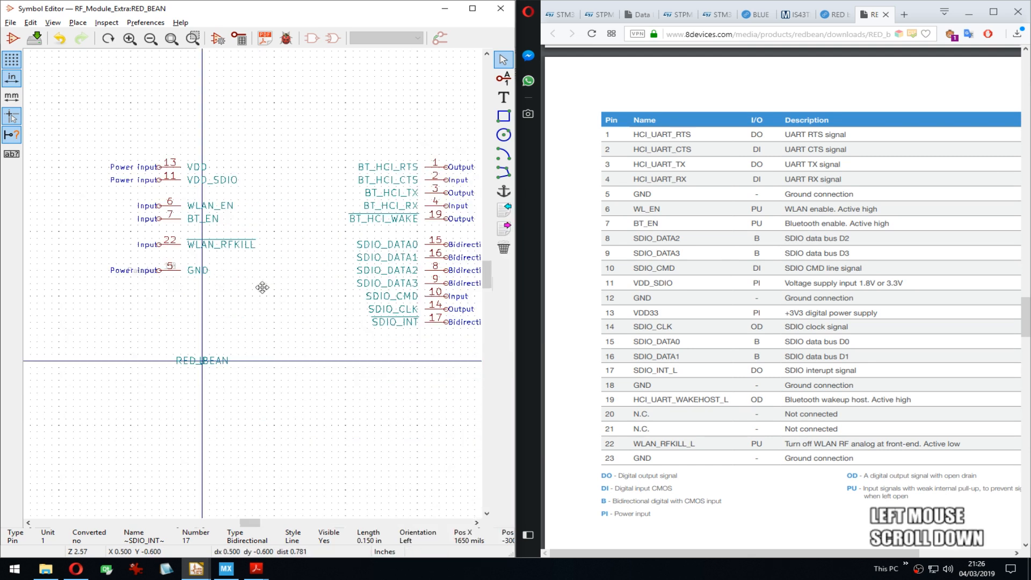
pyautogui.moveTo(260, 288); pyautogui.dragTo(22, 289, button='middle')
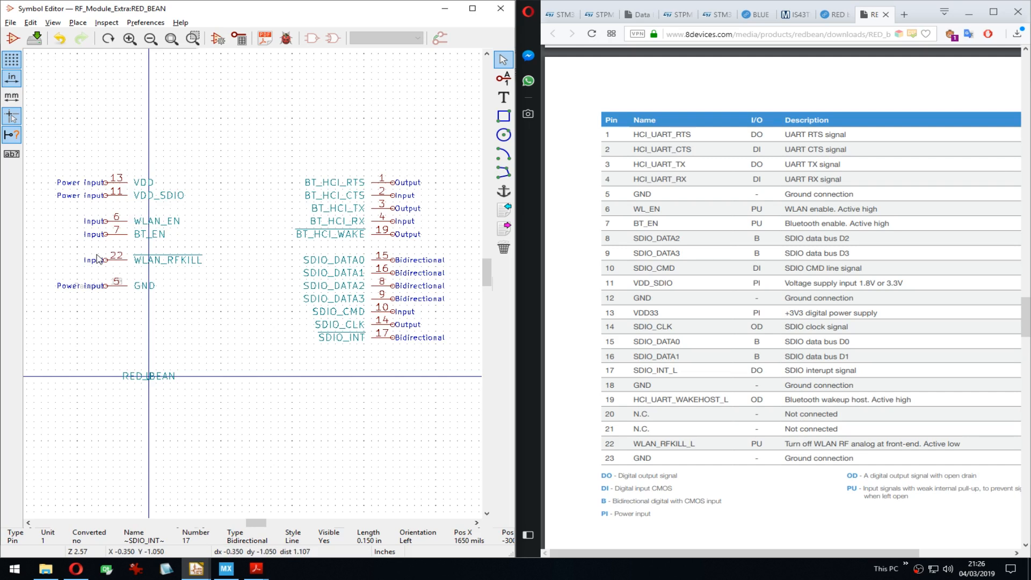
pyautogui.moveTo(102, 232); pyautogui.dragTo(82, 190, button='middle')
pyautogui.moveTo(91, 124); pyautogui.dragTo(148, 261)
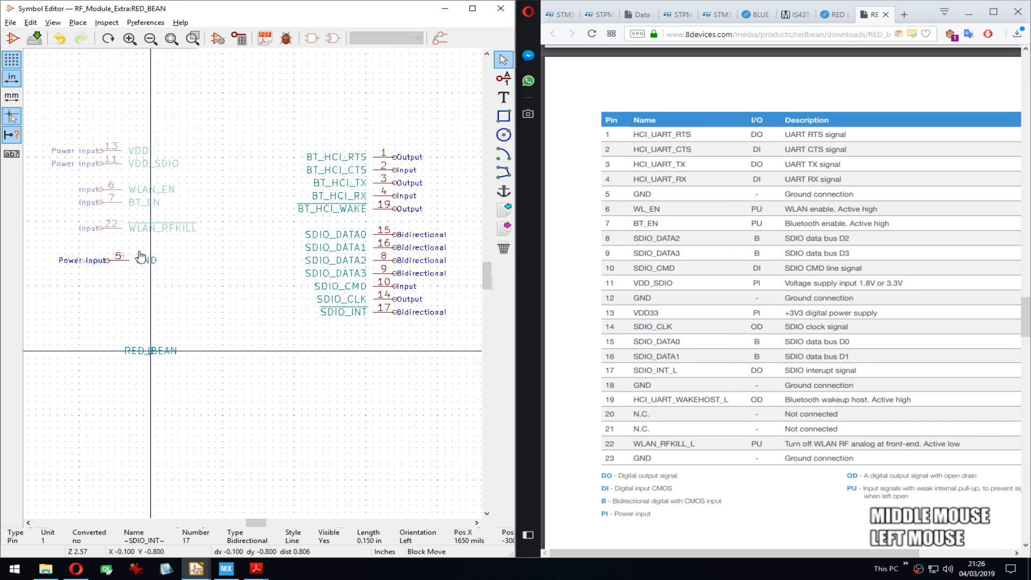
pyautogui.click(221, 257)
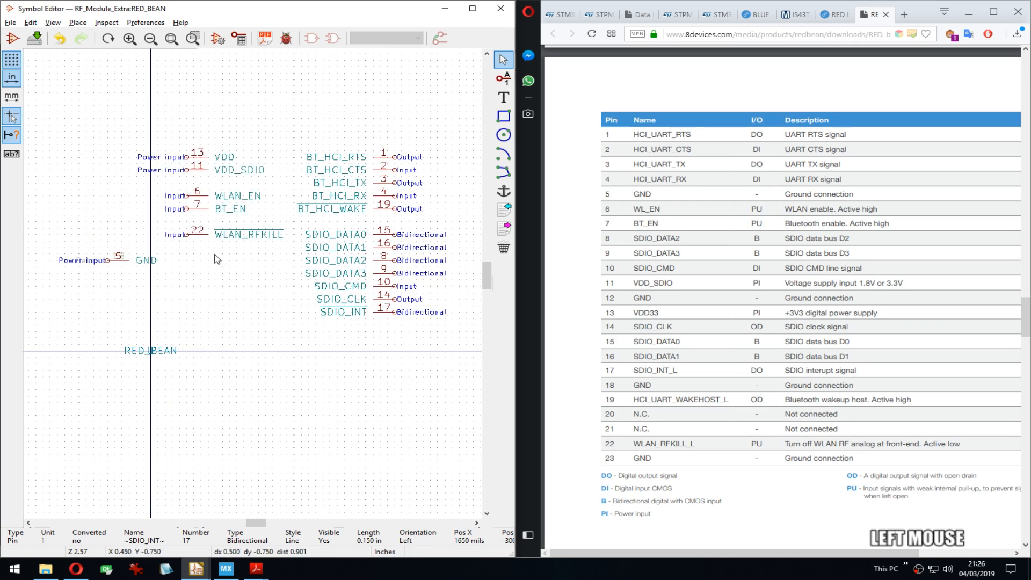
pyautogui.moveTo(98, 252); pyautogui.dragTo(141, 278)
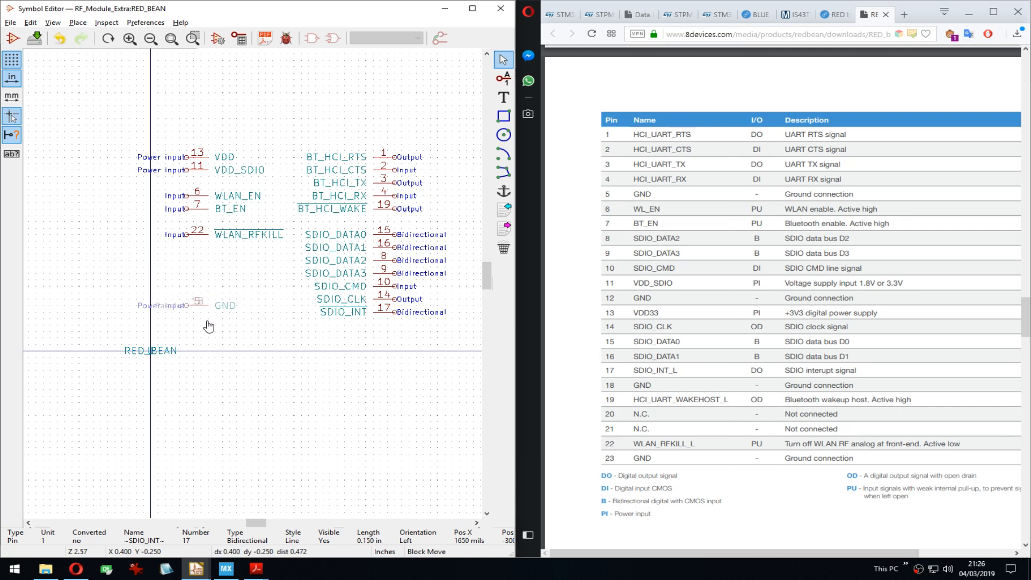
pyautogui.click(209, 328)
# Step: Nudge WLAN_EN, BT_EN and WLAN_RFKILL down one grid step
pyautogui.moveTo(232, 248); pyautogui.dragTo(260, 258, button='middle')
pyautogui.moveTo(159, 199); pyautogui.dragTo(208, 251)
pyautogui.press('Down')
pyautogui.press('Down')
pyautogui.click(208, 261)
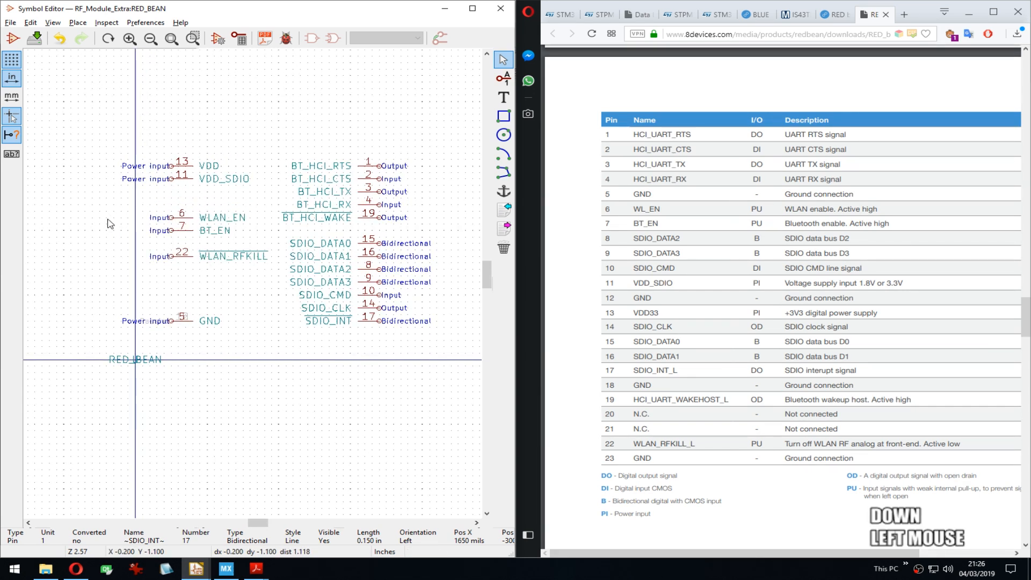
# Step: Draw a rectangle around the pins and fill it with the body background colour
pyautogui.click(504, 116)
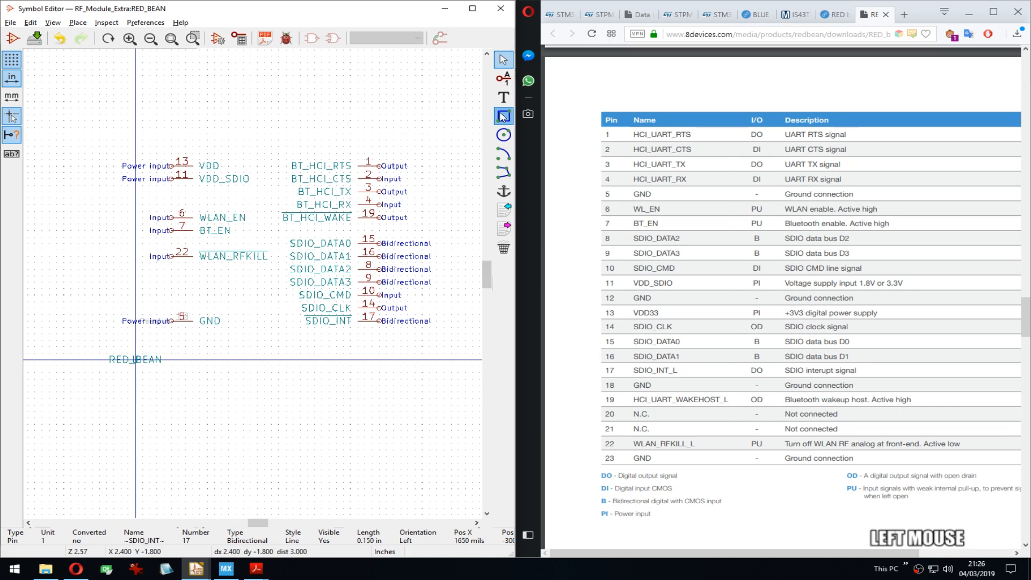
pyautogui.click(192, 153)
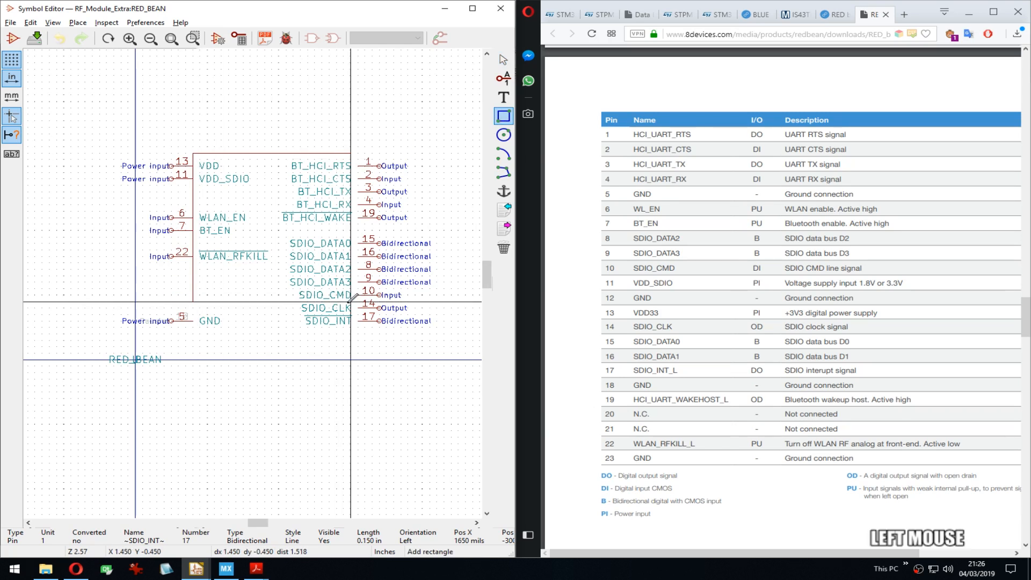
pyautogui.click(358, 333)
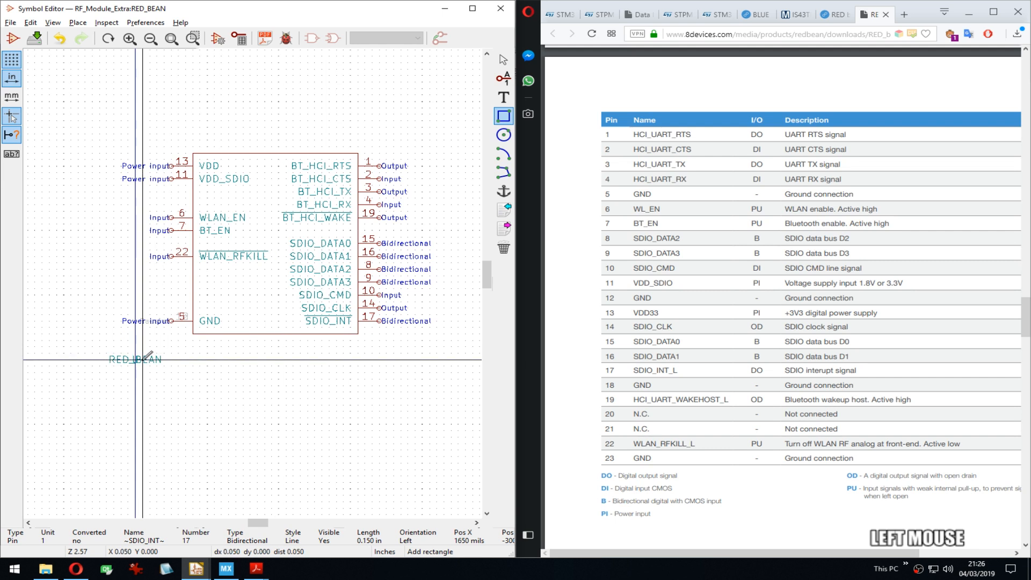
pyautogui.doubleClick(229, 334)
pyautogui.click(254, 290)
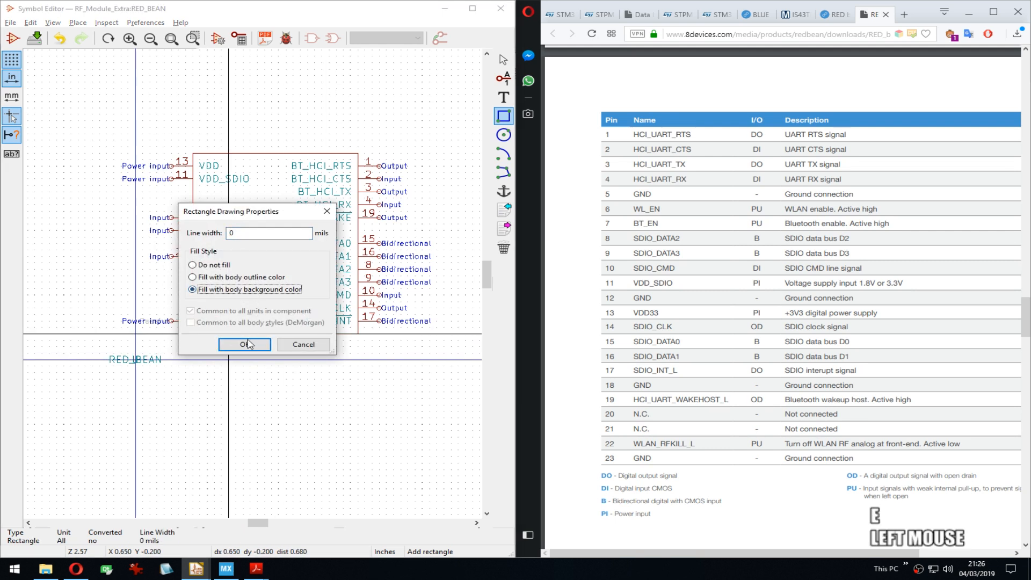
pyautogui.click(245, 345)
# Step: Place RED_BEAN just below the body and the U reference above its top-right corner
pyautogui.click(150, 363)
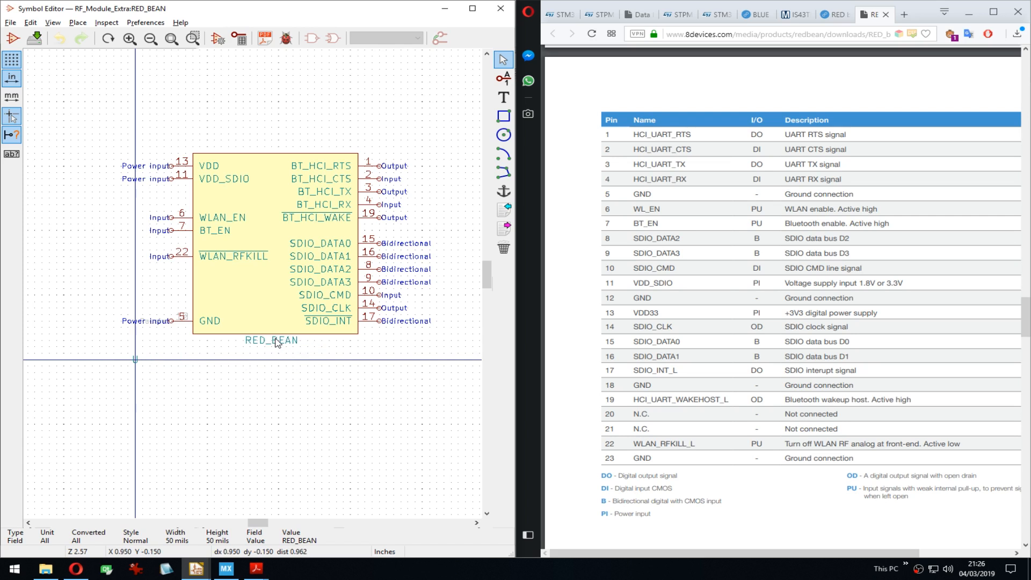
pyautogui.click(279, 342)
pyautogui.press('m')
pyautogui.click(193, 392)
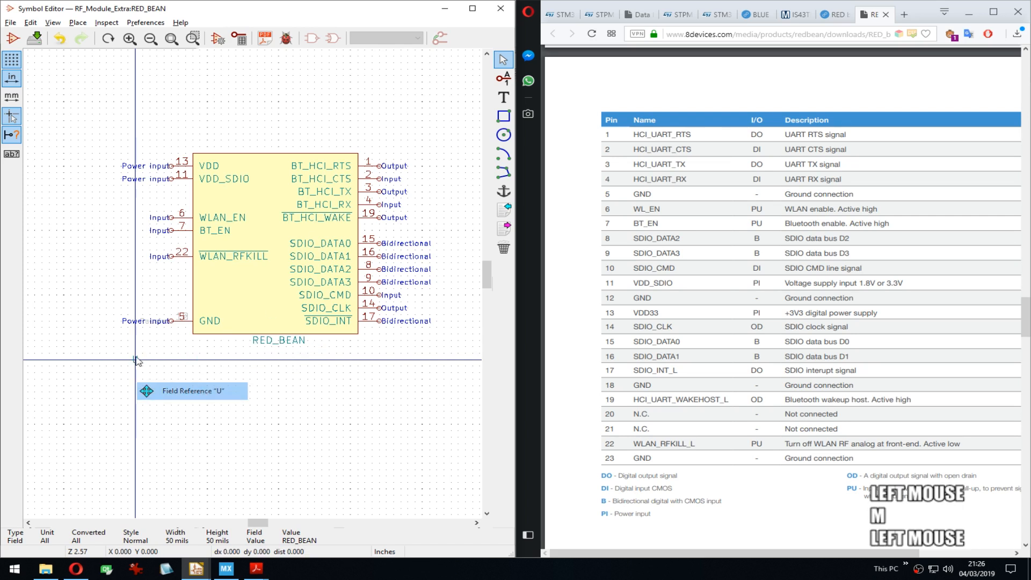
pyautogui.click(359, 153)
# Step: Set the U reference's horizontal alignment to Right, then select the whole symbol
pyautogui.doubleClick(358, 150)
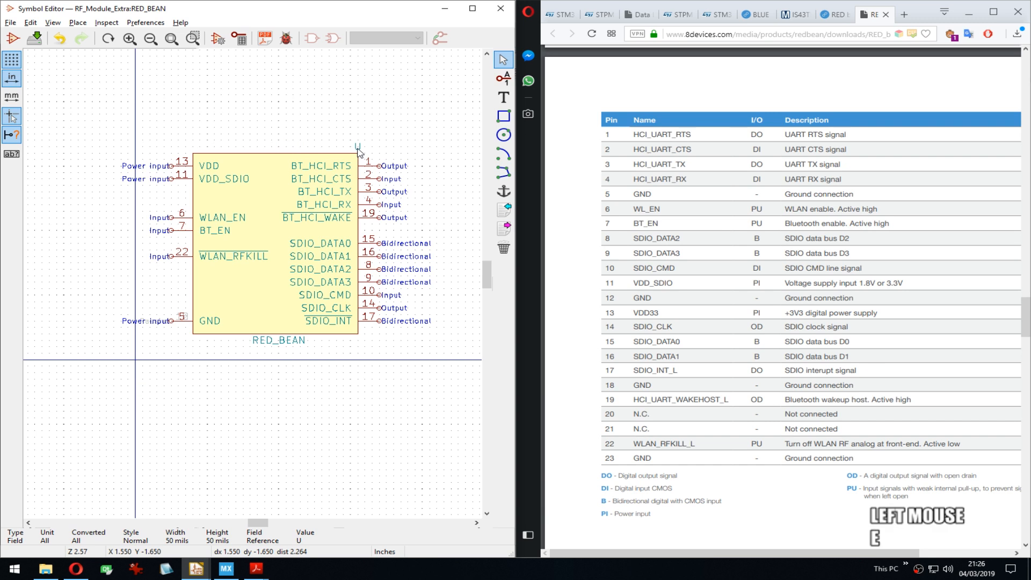
pyautogui.click(362, 293)
pyautogui.click(371, 322)
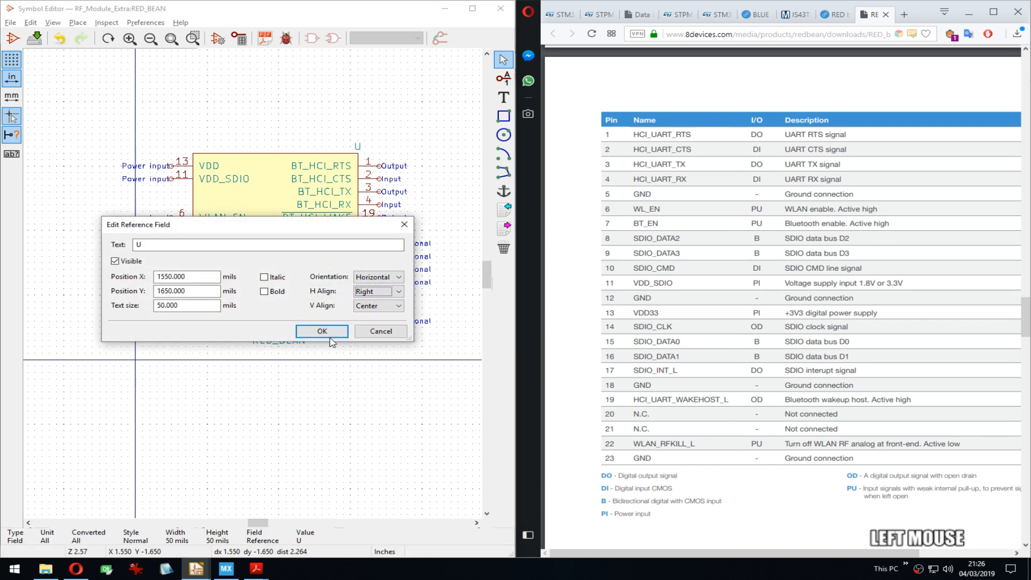
pyautogui.click(321, 331)
pyautogui.scroll(-3, 217, 306)
pyautogui.moveTo(141, 265); pyautogui.dragTo(333, 375)
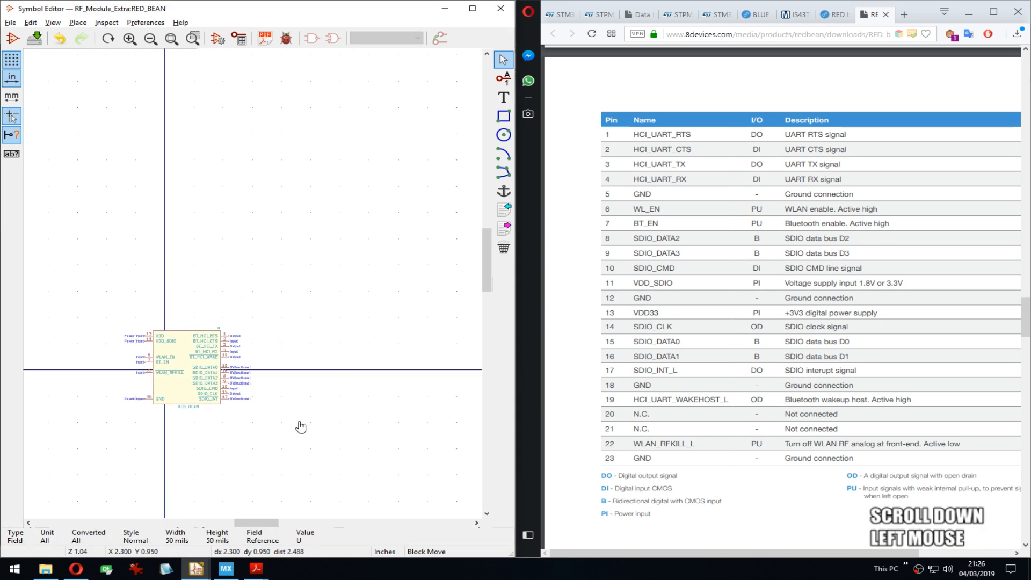
# Step: Reposition the symbol, move pins 6, 7 and 22 one grid step down, and save
pyautogui.click(277, 428)
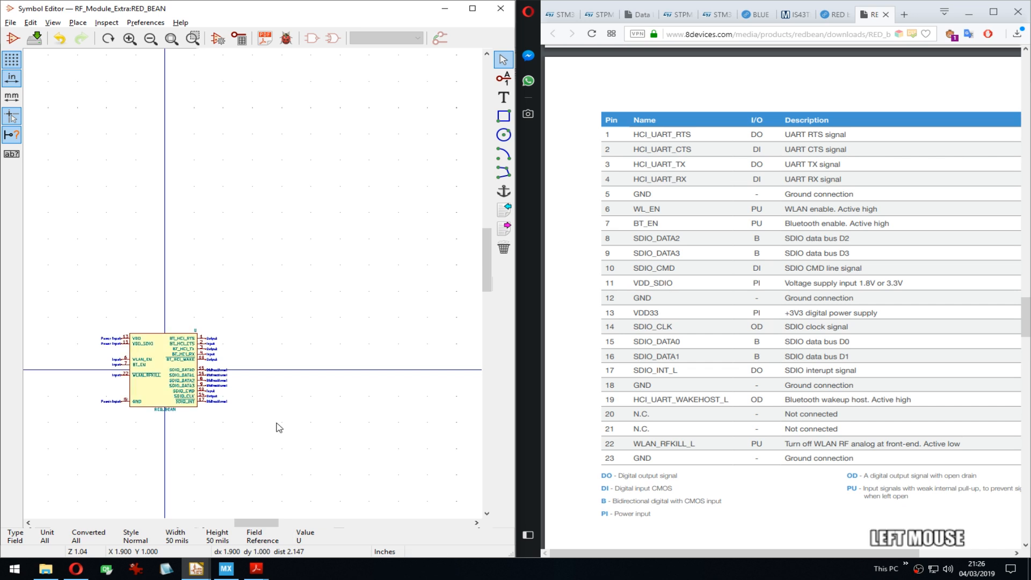
pyautogui.moveTo(277, 426); pyautogui.dragTo(311, 284, button='middle')
pyautogui.scroll(1, 252, 289)
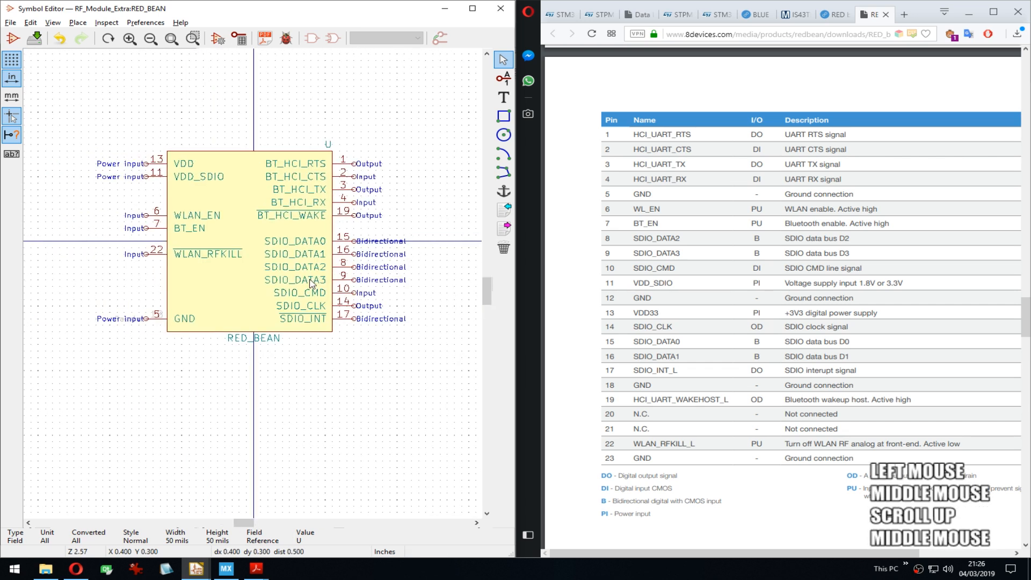
pyautogui.moveTo(118, 203); pyautogui.dragTo(145, 274)
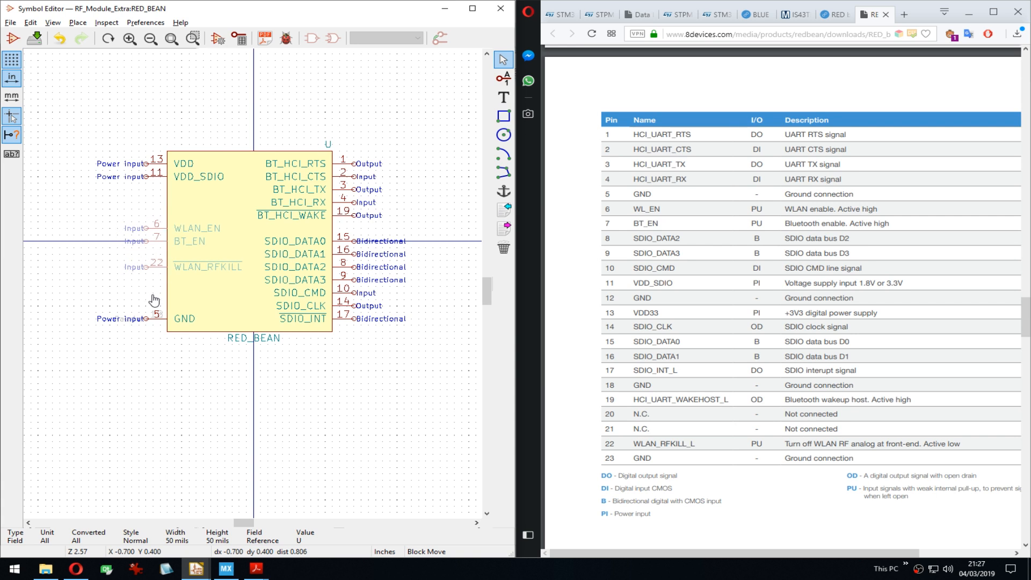
pyautogui.click(150, 299)
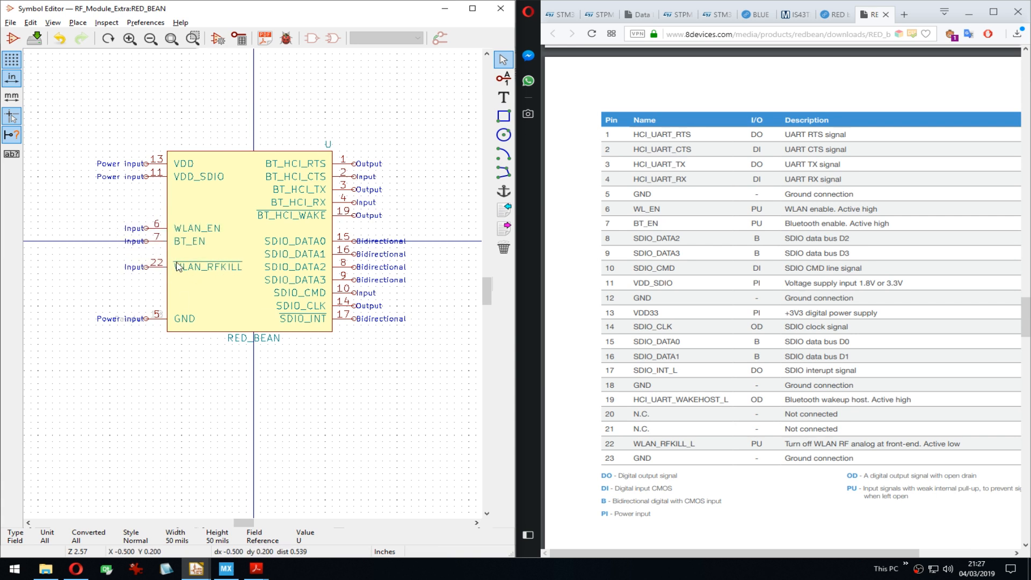
pyautogui.moveTo(259, 249); pyautogui.dragTo(253, 248, button='middle')
pyautogui.hotkey('ctrl', 's')
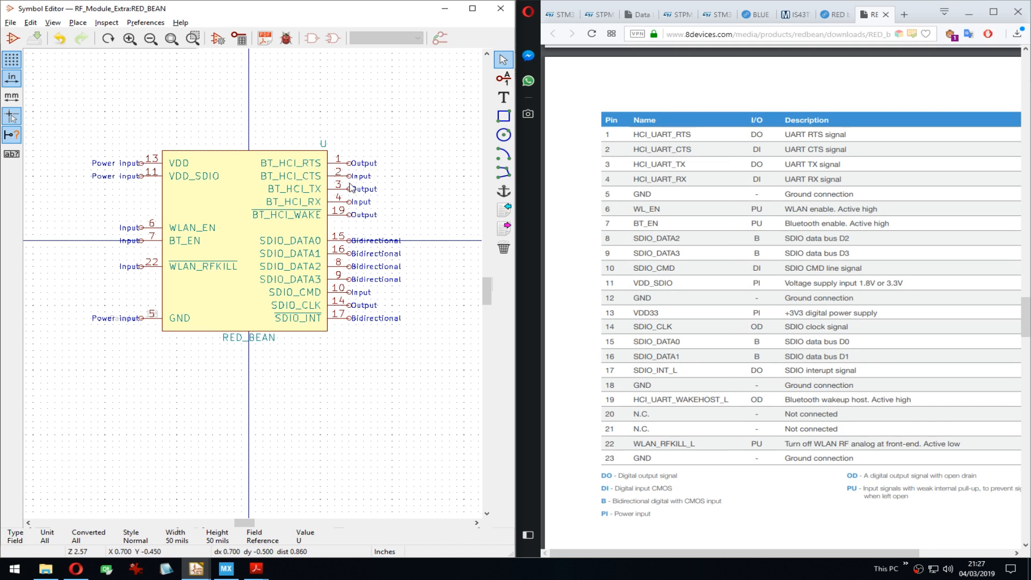
# Step: Reorder the right-side pins so pins 3 and 4 sit above pins 1 and 2
pyautogui.moveTo(384, 188); pyautogui.dragTo(335, 199)
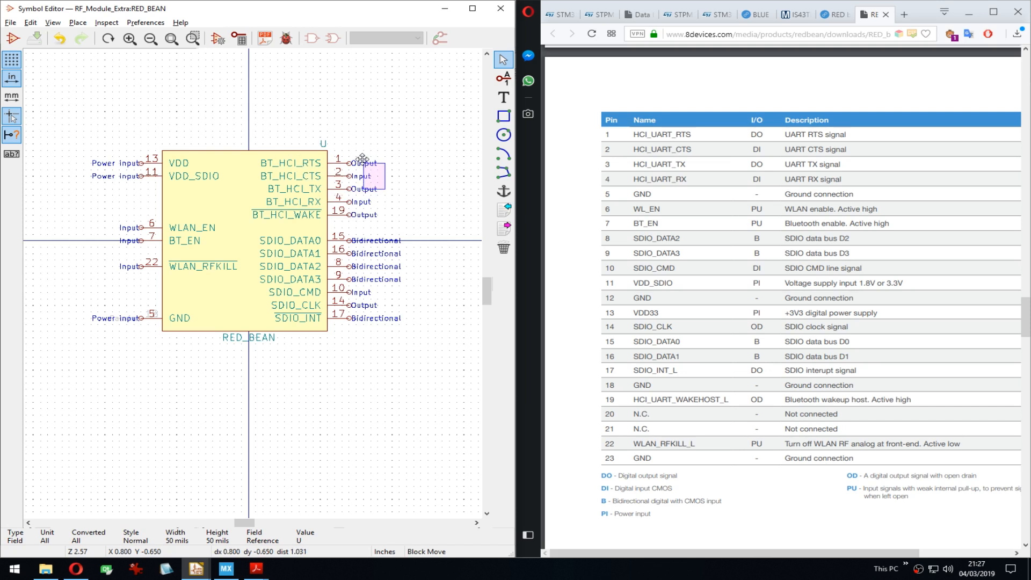
pyautogui.click(358, 131)
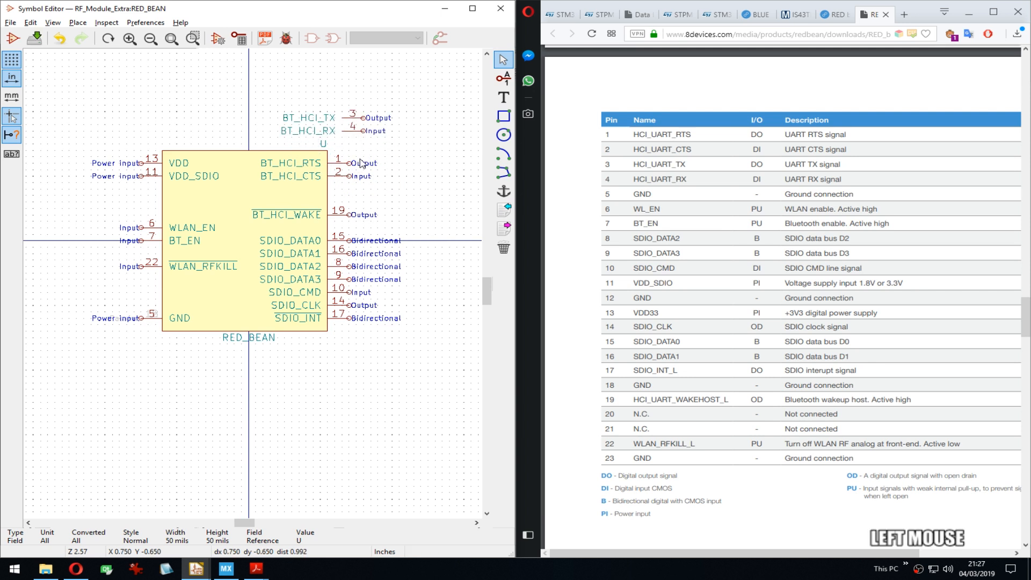
pyautogui.moveTo(359, 157); pyautogui.dragTo(344, 201)
pyautogui.click(343, 201)
pyautogui.click(345, 207)
pyautogui.moveTo(391, 106); pyautogui.dragTo(363, 138)
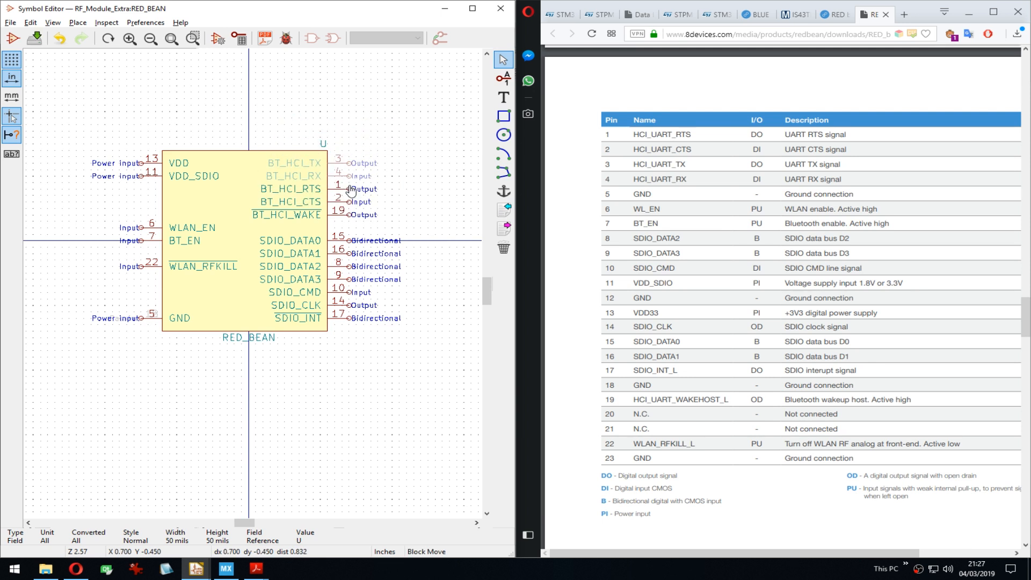
pyautogui.click(364, 162)
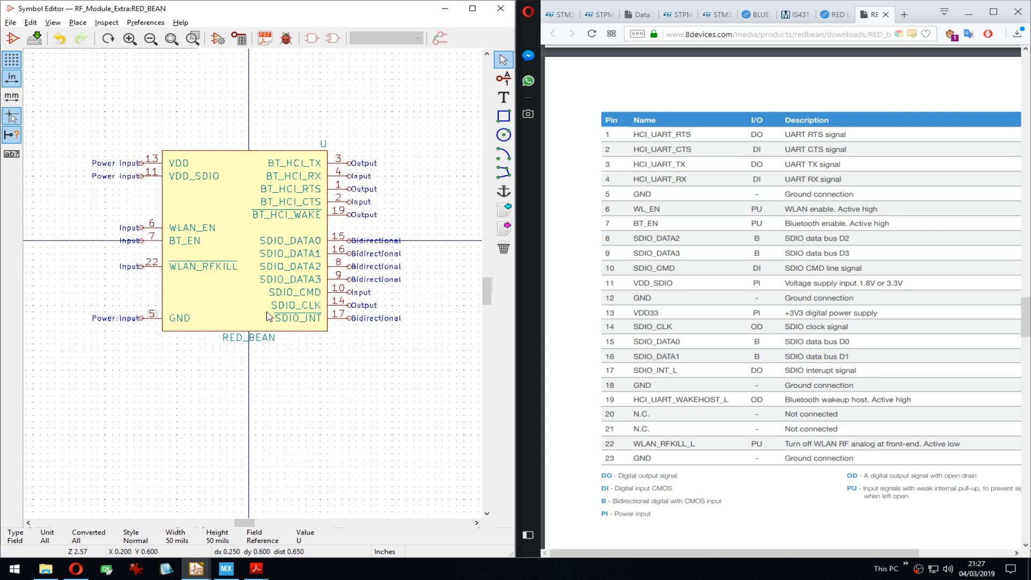
# Step: Check the symbol's pin table against the datasheet, then close it
pyautogui.click(239, 39)
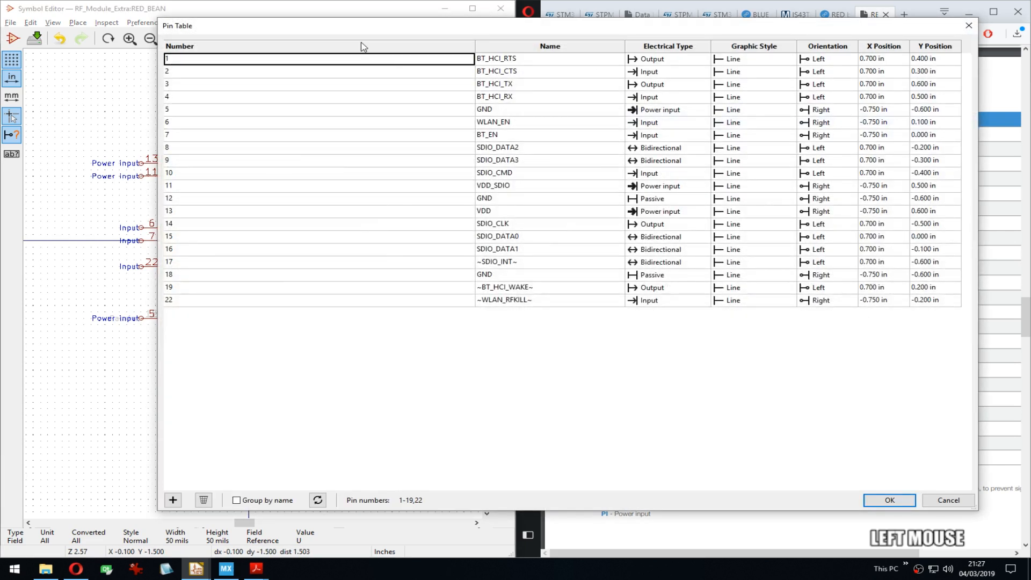
pyautogui.moveTo(360, 26); pyautogui.dragTo(233, 40)
pyautogui.moveTo(849, 523); pyautogui.dragTo(485, 446)
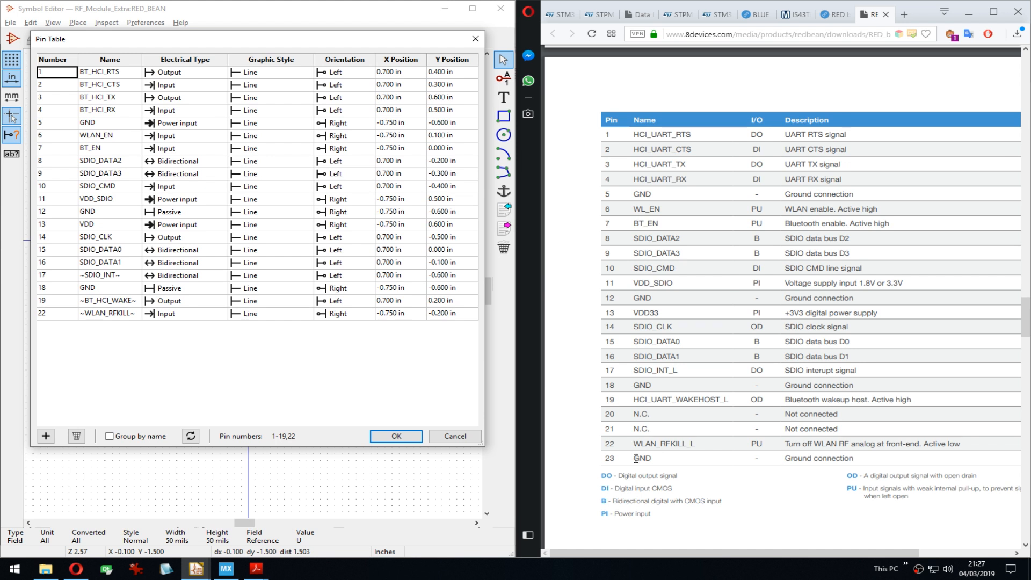
pyautogui.click(412, 441)
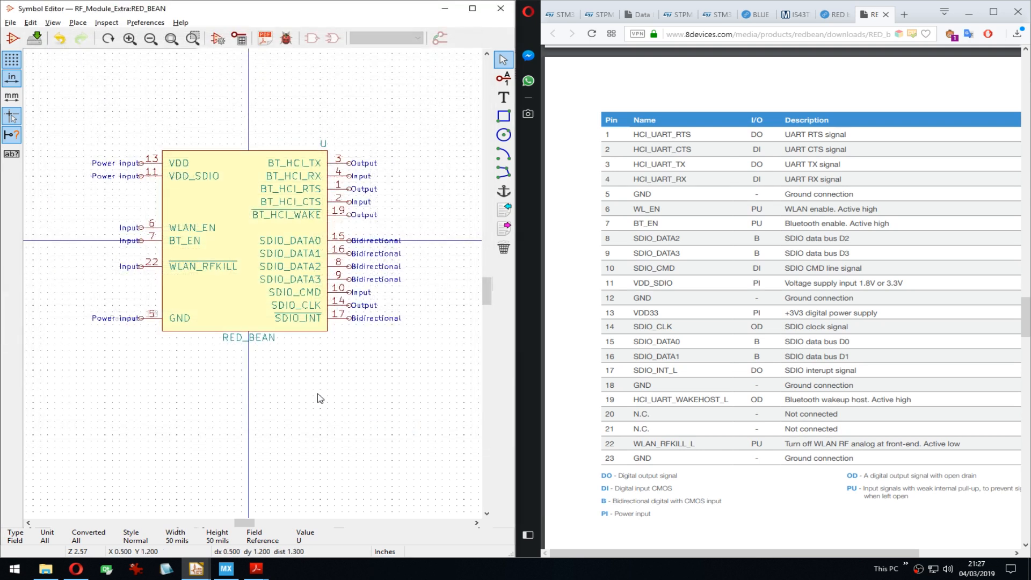
pyautogui.click(223, 374)
# Step: Add a hidden Passive pin named GND, number 23, stacked on pin 5
pyautogui.press('m')
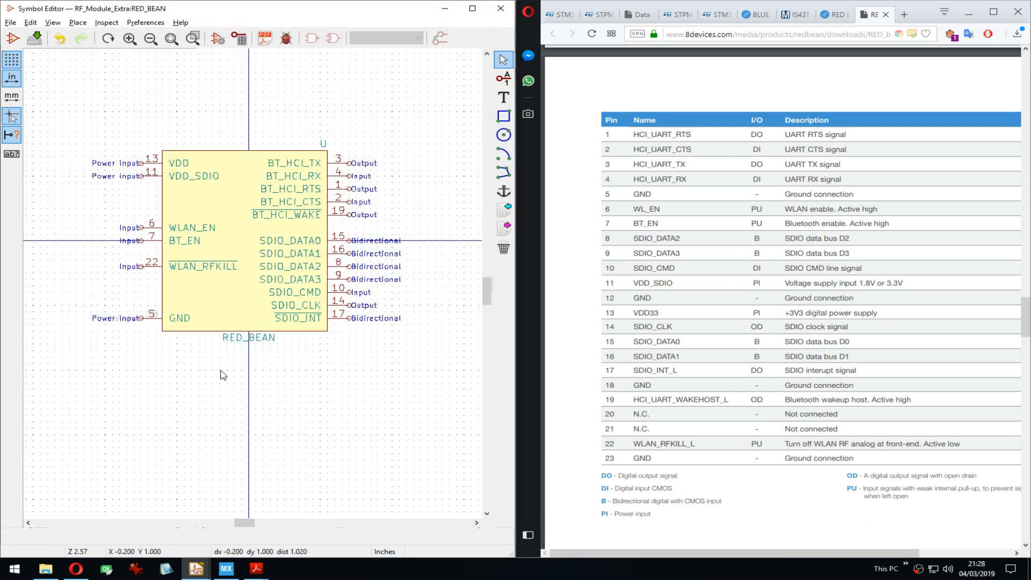
pyautogui.press('p')
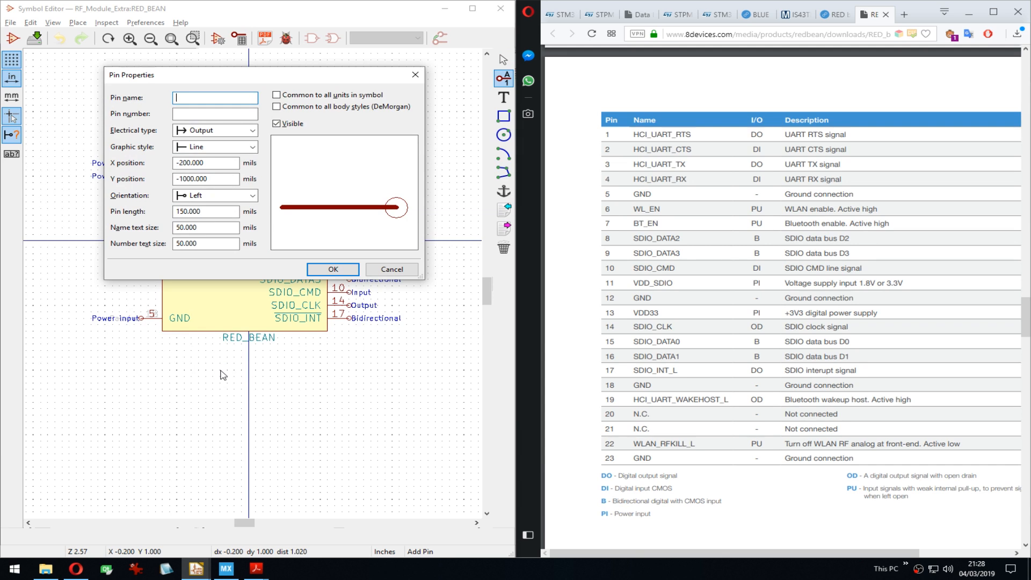
pyautogui.write('GND')
pyautogui.press('Tab')
pyautogui.write('23')
pyautogui.press('Tab')
pyautogui.press('p')
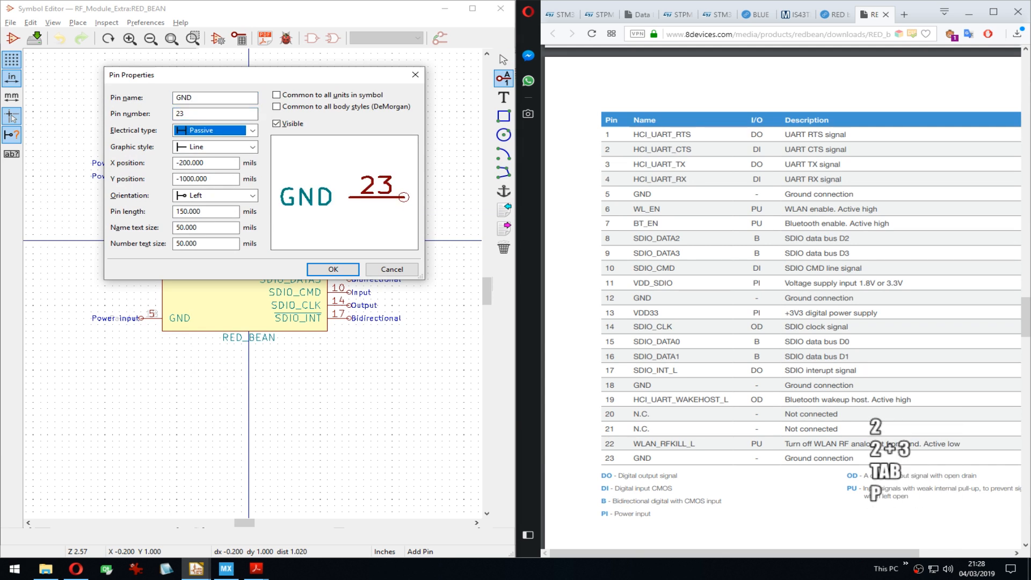
pyautogui.click(284, 124)
pyautogui.click(328, 265)
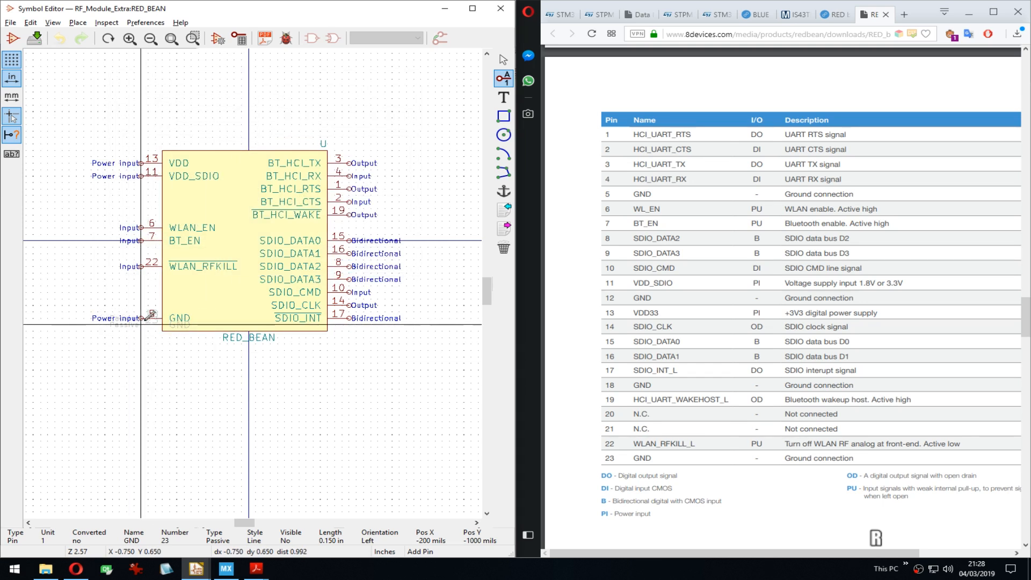
pyautogui.click(163, 318)
# Step: Save the RED_BEAN symbol and close the Symbol Editor
pyautogui.hotkey('ctrl', 's')
pyautogui.scroll(-1, 221, 382)
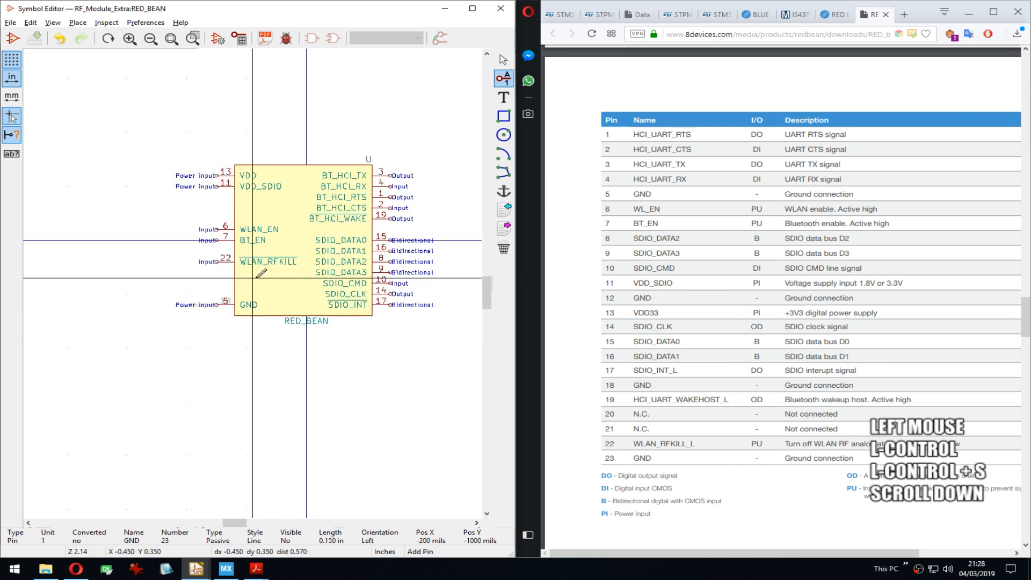
pyautogui.moveTo(343, 343); pyautogui.dragTo(325, 312, button='middle')
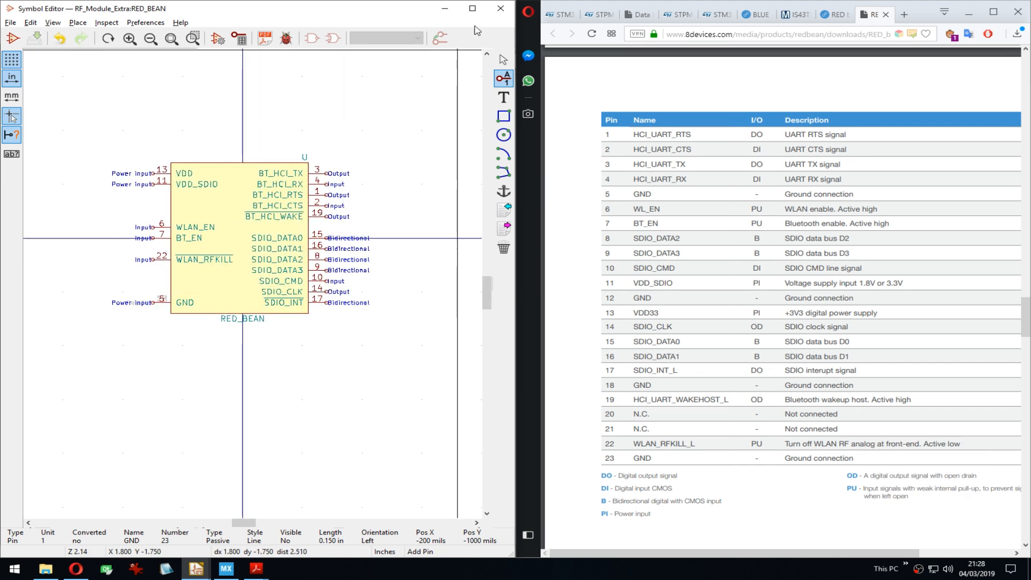
pyautogui.click(500, 15)
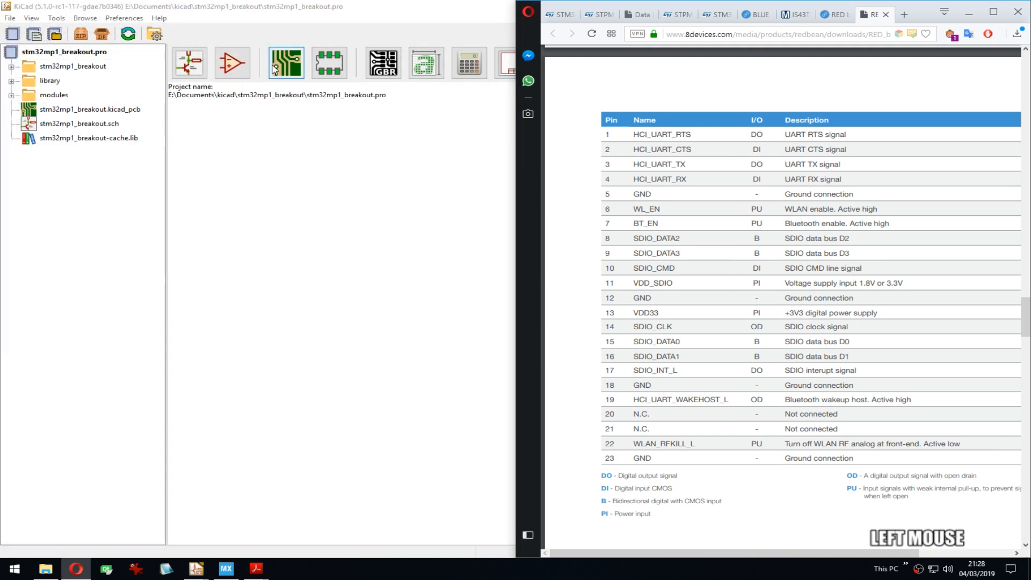
# Step: Open the project's schematic in a maximized Eeschema window
pyautogui.click(280, 19)
pyautogui.click(189, 74)
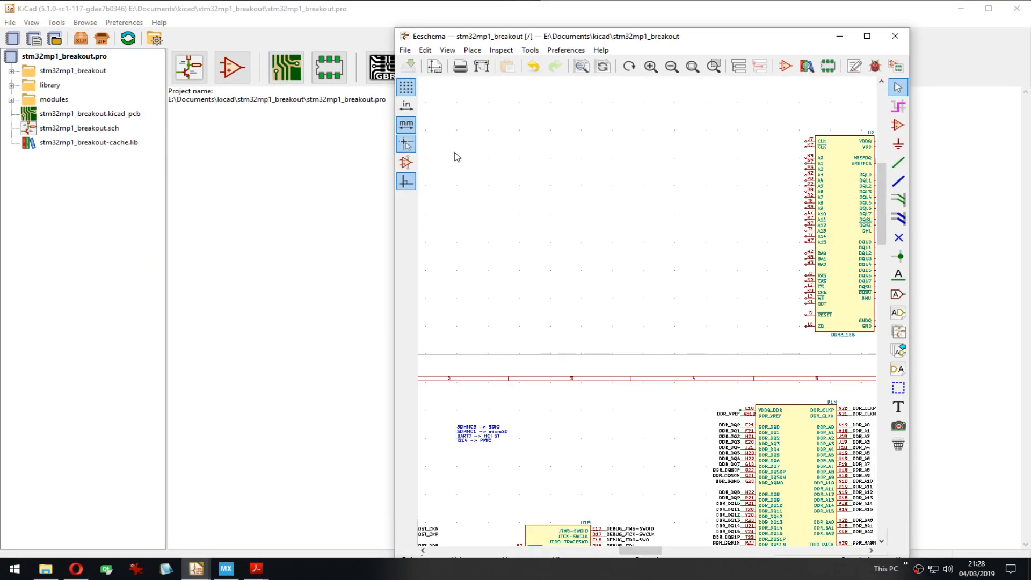
pyautogui.doubleClick(469, 39)
pyautogui.scroll(-4, 431, 260)
pyautogui.middleClick(432, 260)
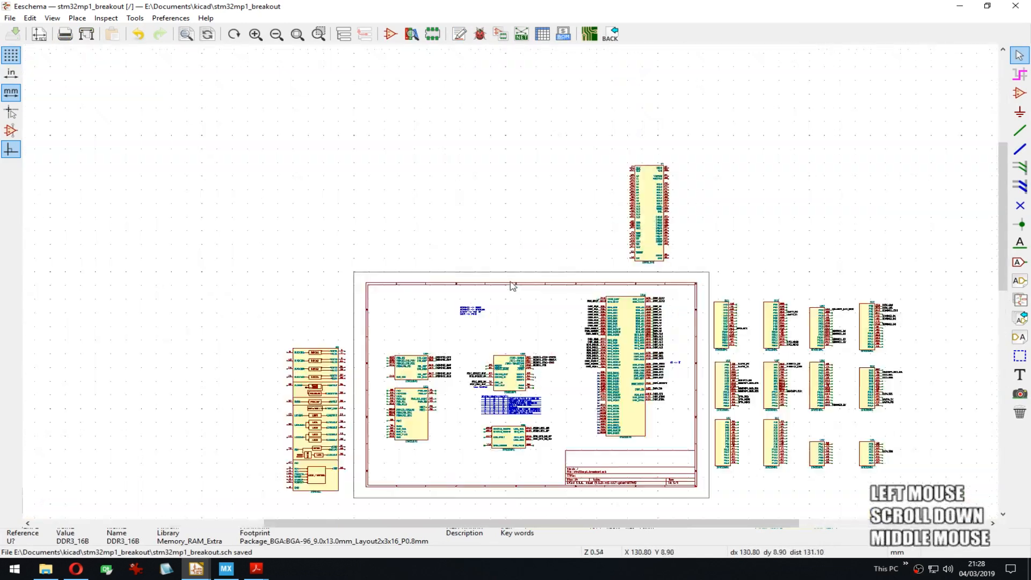
pyautogui.scroll(1, 432, 182)
pyautogui.middleClick(432, 183)
# Step: Place the RED_BEAN symbol (searched as 'red') above the main sheet and save
pyautogui.press('a')
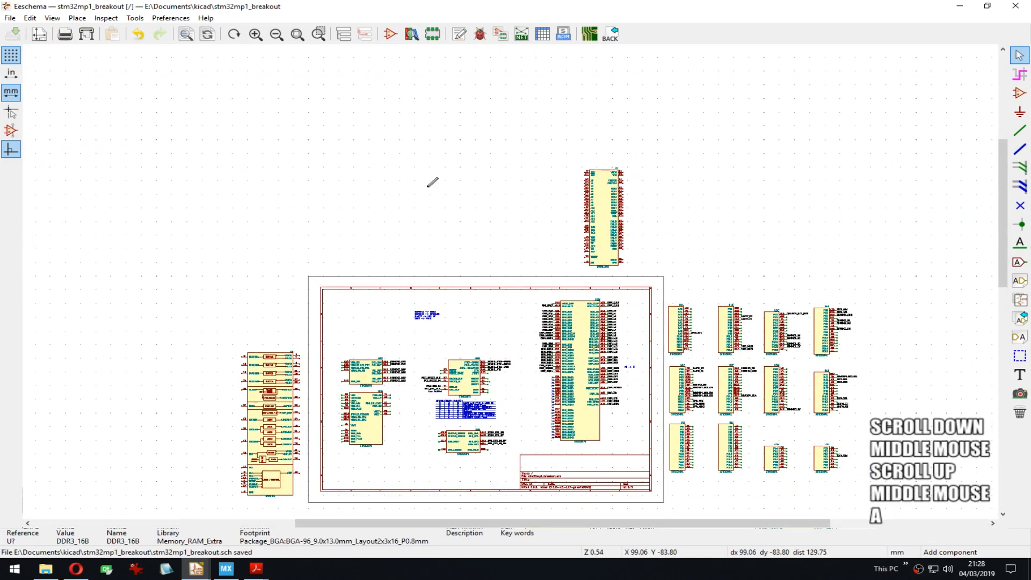
pyautogui.click(432, 182)
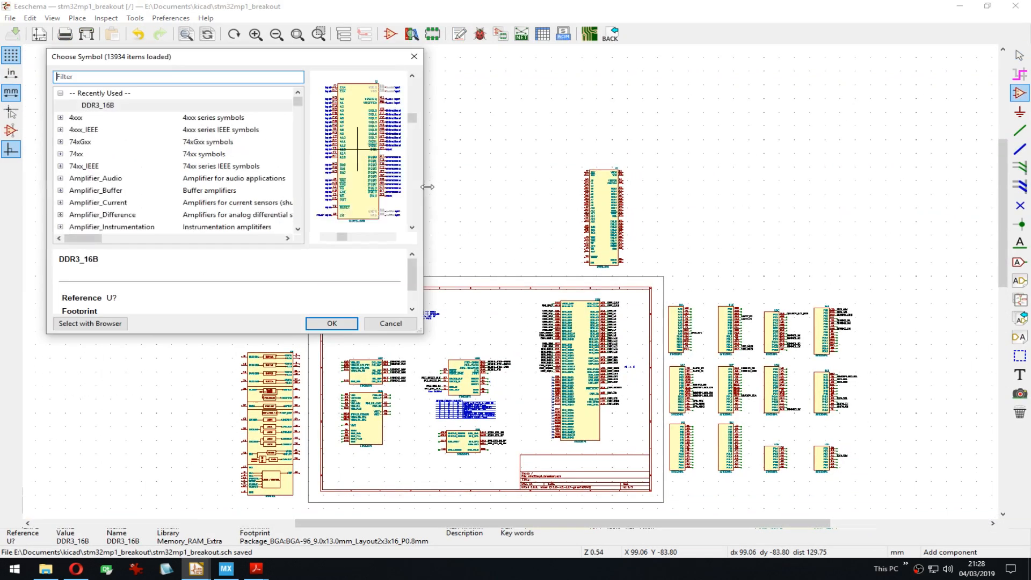
pyautogui.write('red')
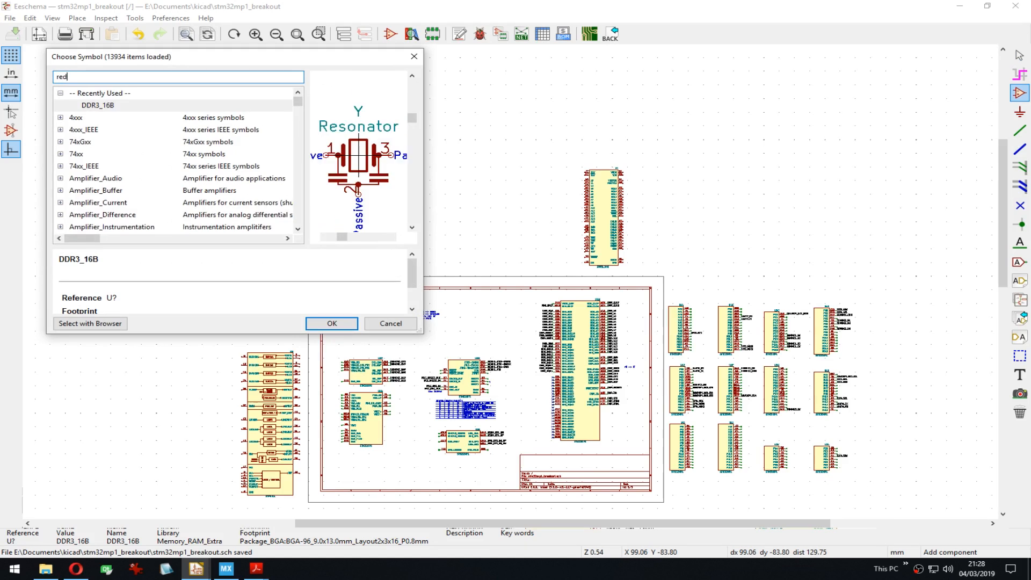
pyautogui.press('Return')
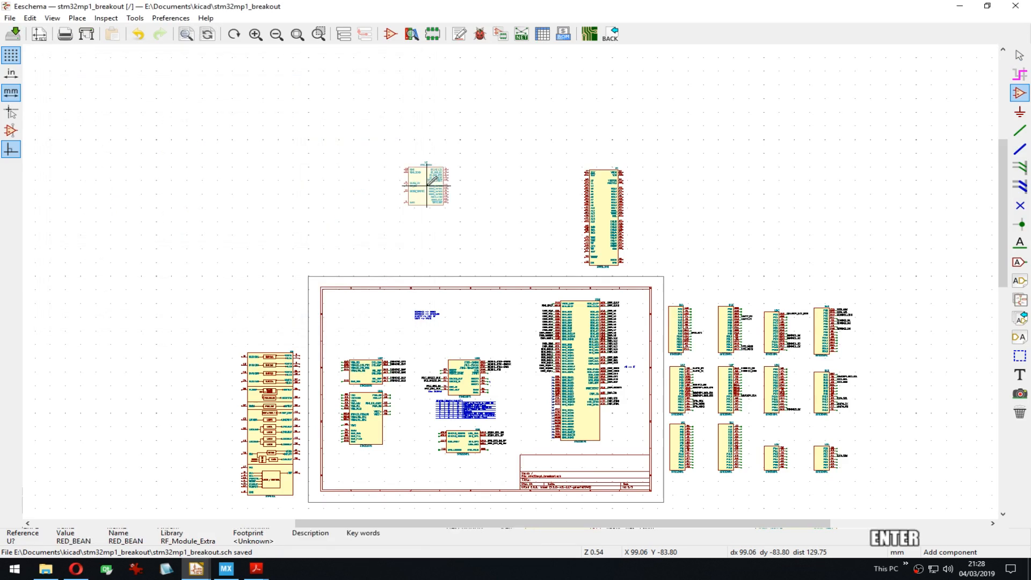
pyautogui.click(465, 199)
pyautogui.moveTo(462, 199); pyautogui.dragTo(375, 172, button='middle')
pyautogui.hotkey('ctrl', 's')
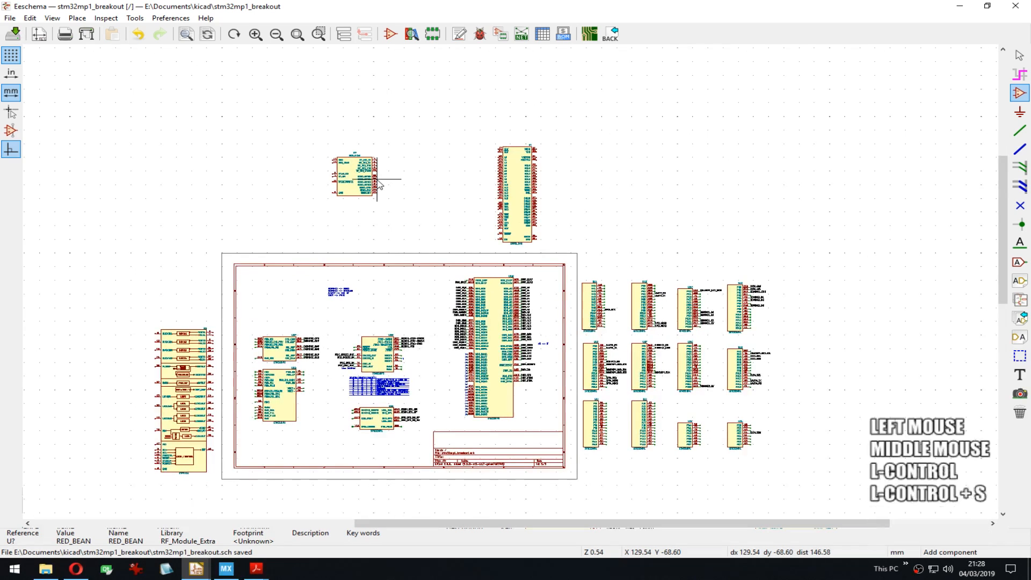
pyautogui.scroll(5, 376, 172)
# Step: Stub pin 3 and repeat stubs down the right-side pins, deleting the stray between pins 19 and 15
pyautogui.press('w')
pyautogui.click(510, 184)
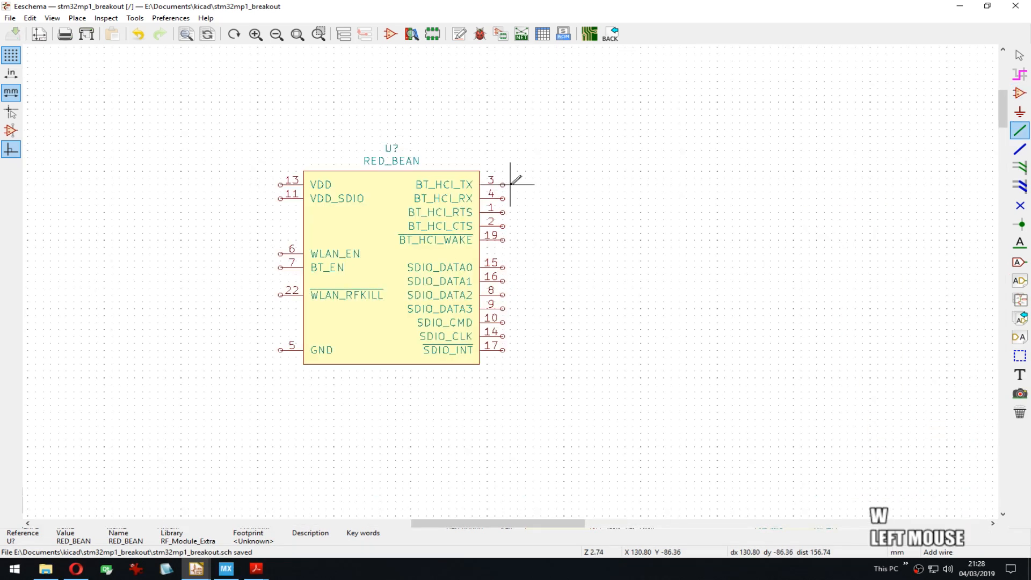
pyautogui.press('Insert')
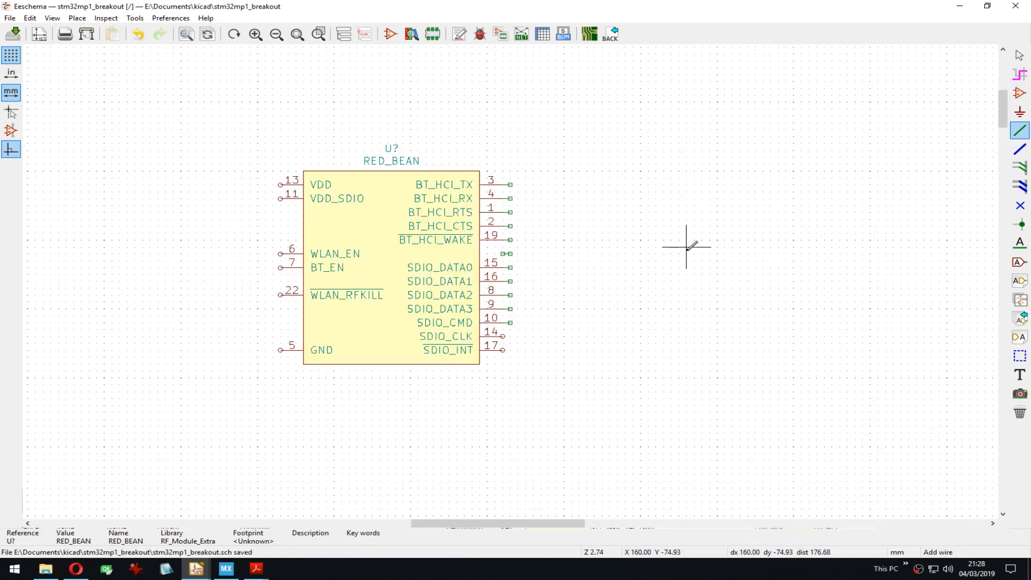
pyautogui.press('Insert')
pyautogui.press('Insert')
pyautogui.press('Insert')
pyautogui.press('Insert')
pyautogui.press('Insert')
pyautogui.press('Insert')
pyautogui.press('Insert')
pyautogui.press('Insert')
pyautogui.press('Insert')
pyautogui.press('Insert')
pyautogui.press('Insert')
pyautogui.press('Delete')
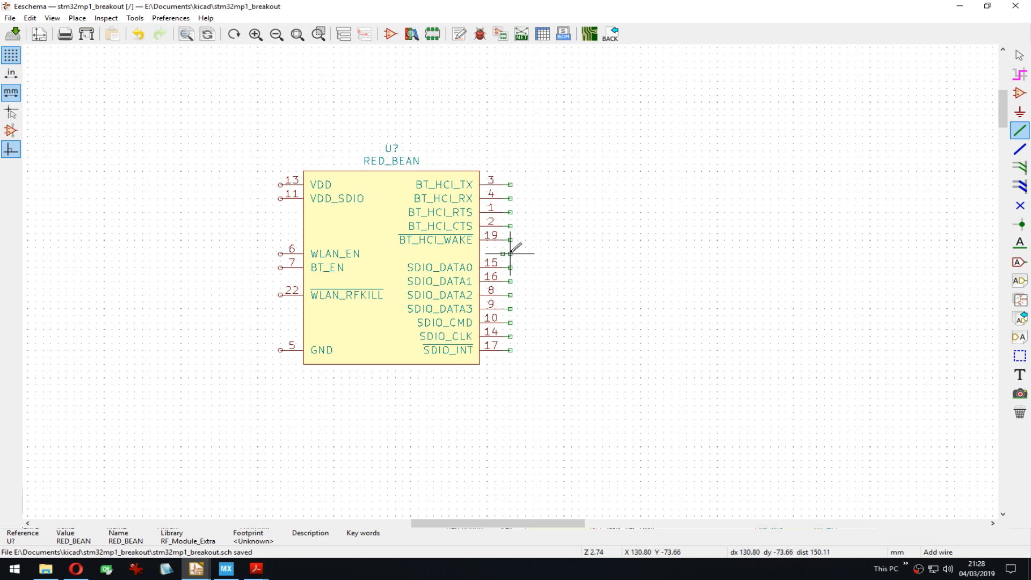
# Step: Stub the left-side pins from pin 13 down to pin 5, deleting three stray stubs
pyautogui.click(280, 184)
pyautogui.press('Insert')
pyautogui.press('Insert')
pyautogui.press('Insert')
pyautogui.press('Insert')
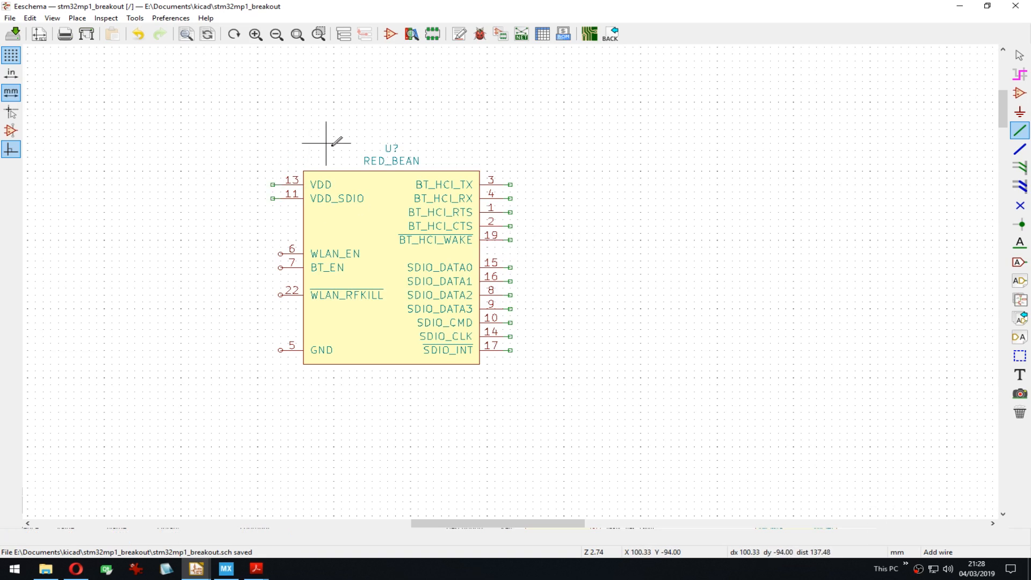
pyautogui.press('Insert')
pyautogui.press('Insert')
pyautogui.press('Insert')
pyautogui.press('Insert')
pyautogui.press('Insert')
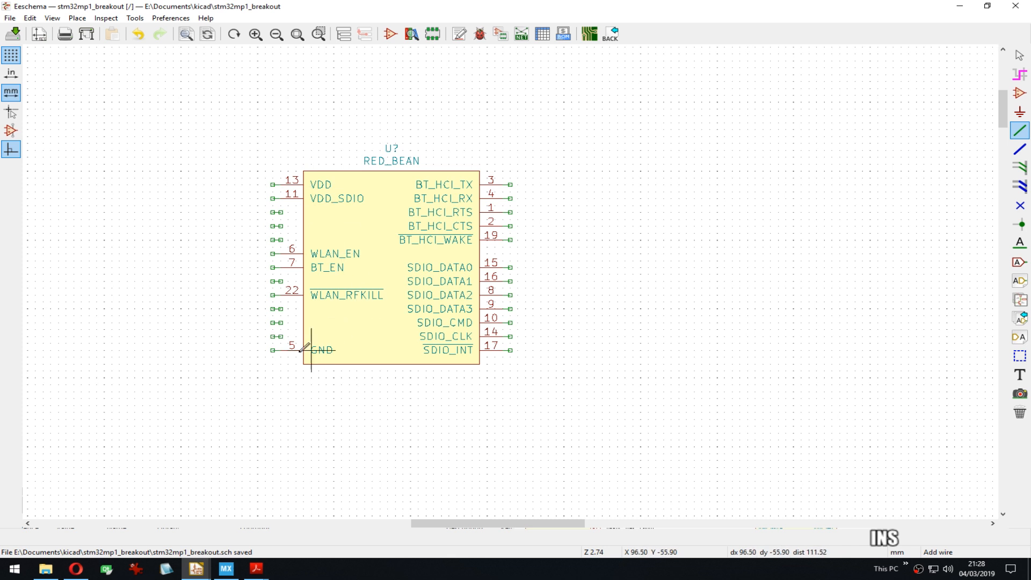
pyautogui.press('Delete')
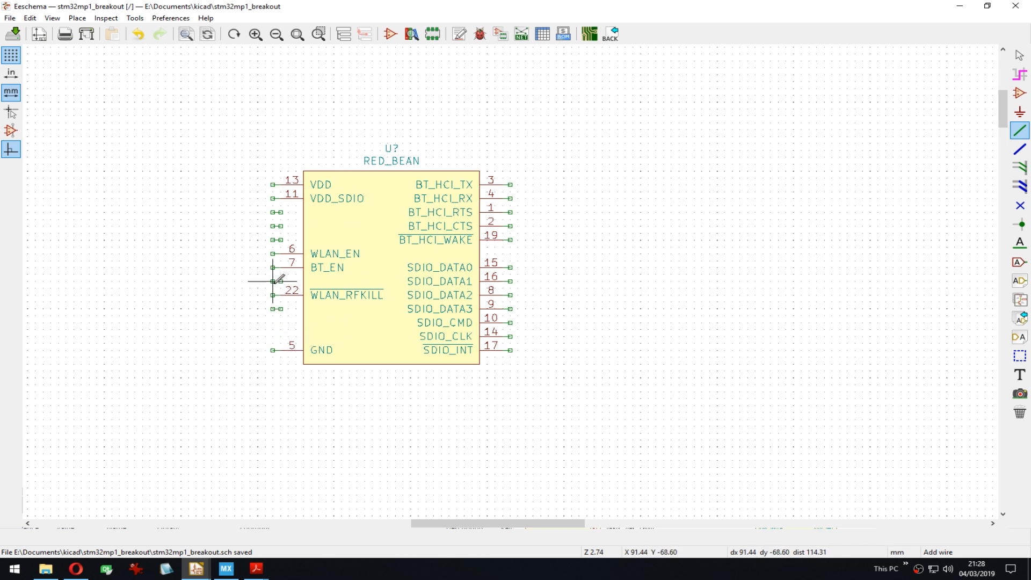
pyautogui.press('Delete')
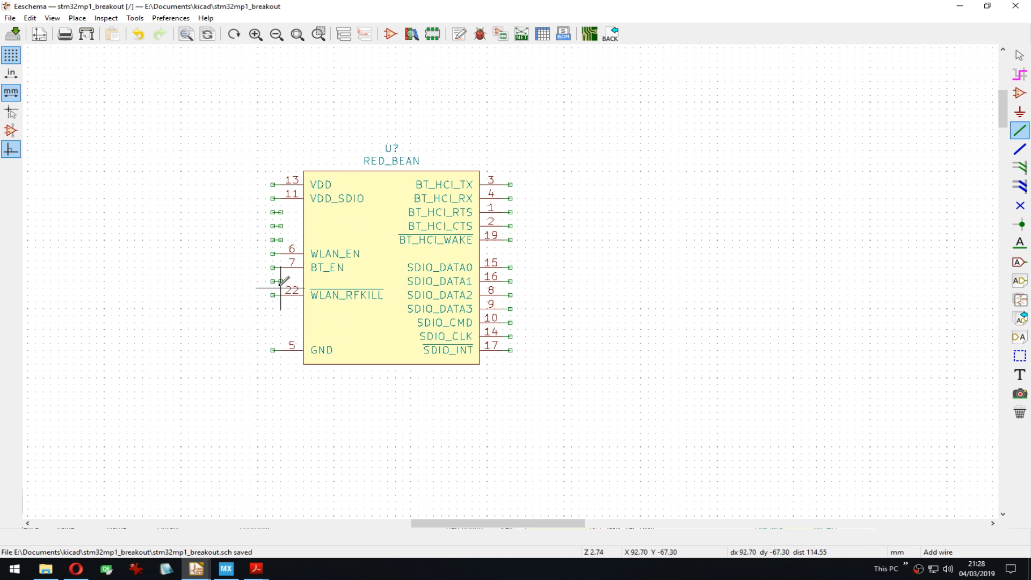
pyautogui.press('Delete')
pyautogui.press('Delete')
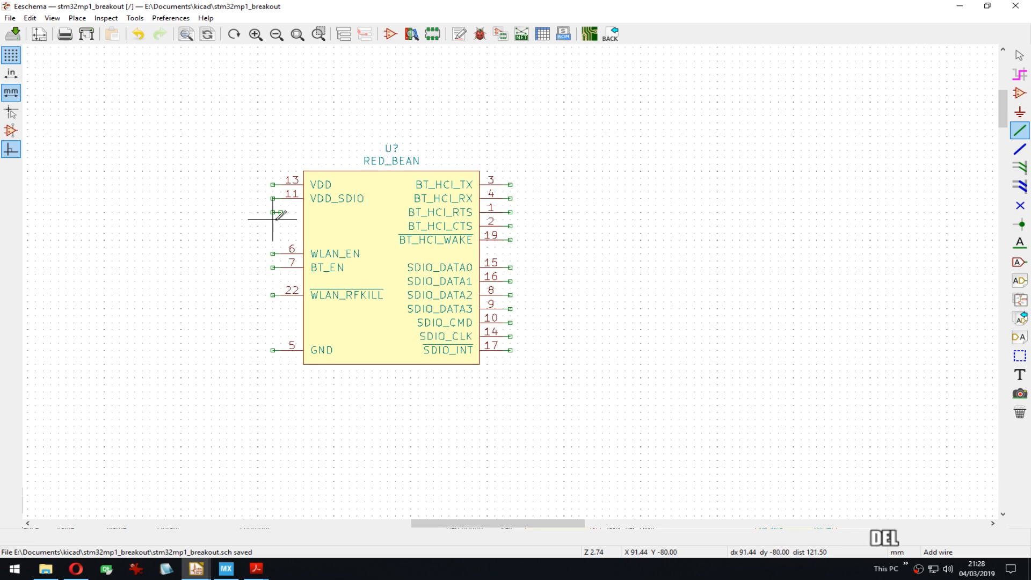
pyautogui.scroll(-6, 273, 281)
pyautogui.moveTo(580, 416); pyautogui.dragTo(499, 199, button='middle')
# Step: Stub the DDR3 chip's right-hand pins from A1 down through D7 and C3
pyautogui.scroll(6, 486, 269)
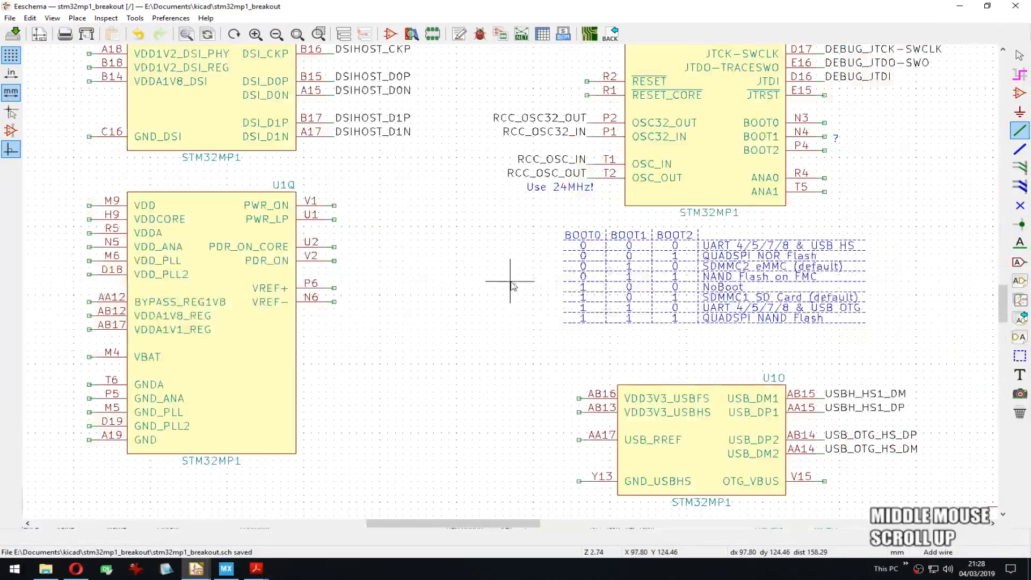
pyautogui.moveTo(694, 400); pyautogui.dragTo(815, 375, button='middle')
pyautogui.moveTo(481, 241); pyautogui.dragTo(276, 299, button='middle')
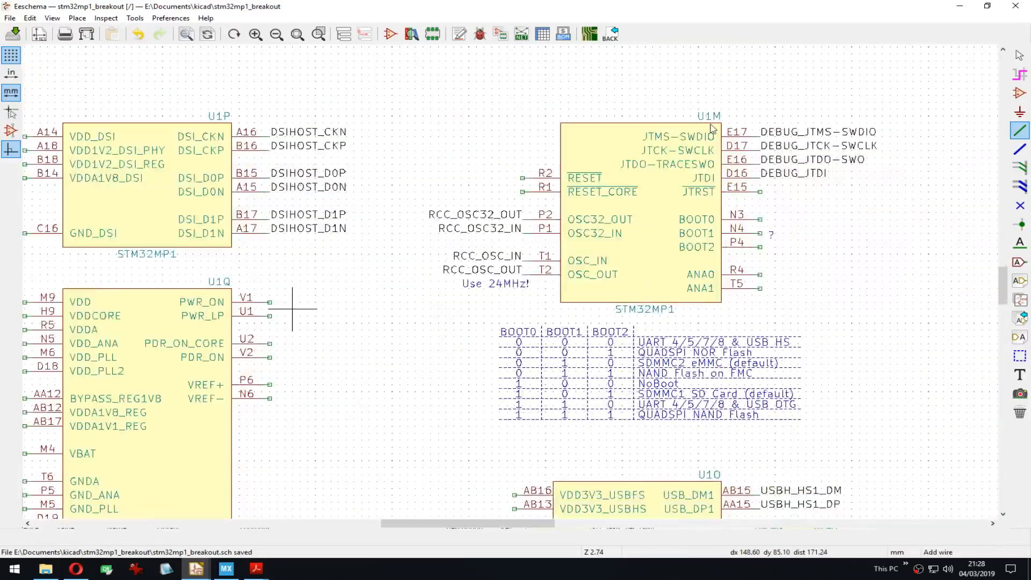
pyautogui.scroll(-6, 538, 245)
pyautogui.moveTo(538, 244); pyautogui.dragTo(450, 294, button='middle')
pyautogui.scroll(3, 594, 151)
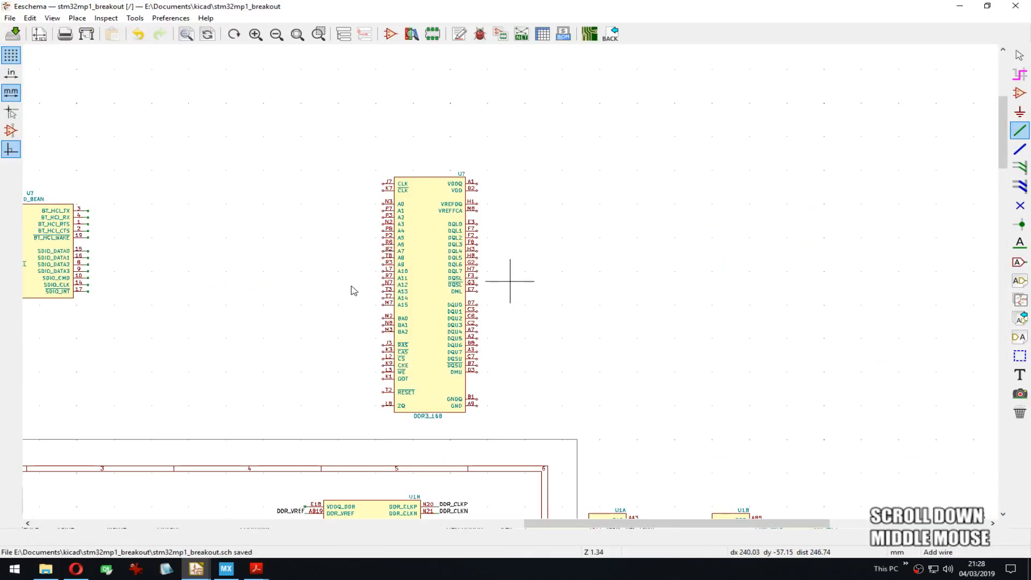
pyautogui.scroll(3, 475, 209)
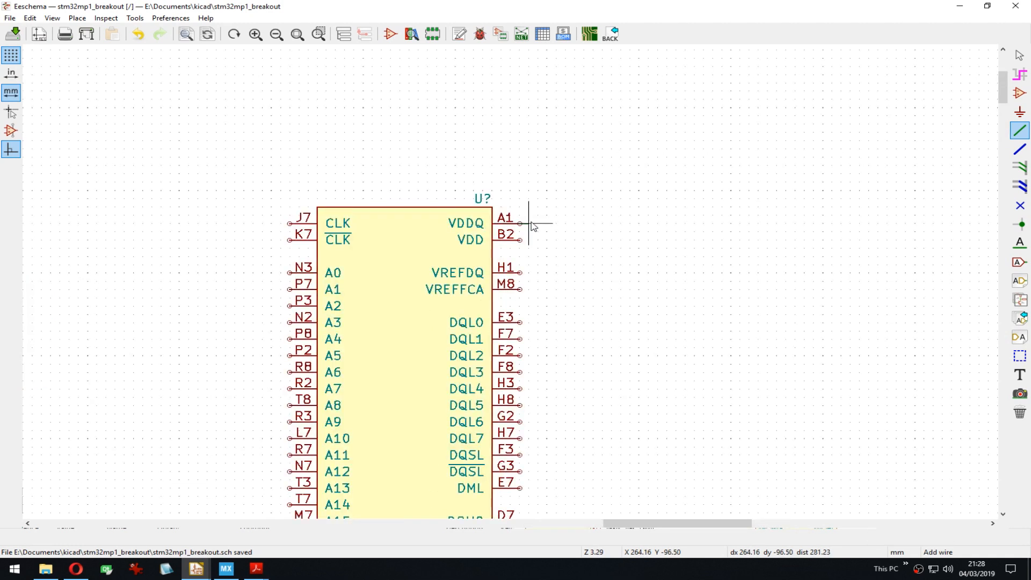
pyautogui.doubleClick(529, 223)
pyautogui.press('Insert')
pyautogui.press('Insert')
pyautogui.press('Insert')
pyautogui.press('Insert')
pyautogui.press('Insert')
pyautogui.press('Insert')
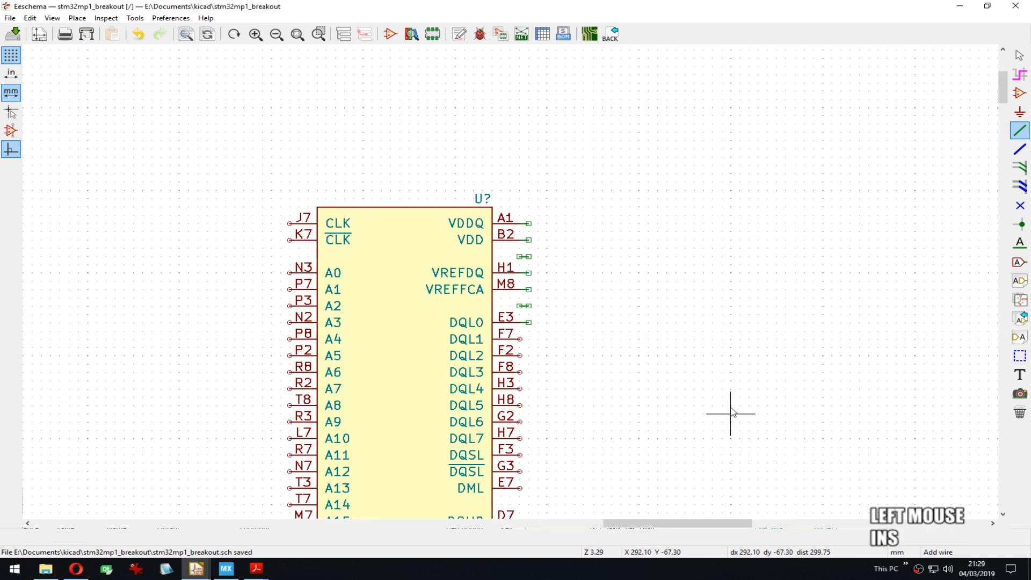
pyautogui.moveTo(730, 410); pyautogui.dragTo(720, 178, button='middle')
pyautogui.press('Insert')
pyautogui.press('Insert')
pyautogui.press('Insert')
pyautogui.press('Insert')
pyautogui.press('Insert')
pyautogui.press('Insert')
pyautogui.press('Insert')
pyautogui.press('Insert')
pyautogui.press('Insert')
pyautogui.moveTo(705, 436); pyautogui.dragTo(700, 352, button='middle')
pyautogui.press('Insert')
pyautogui.press('Insert')
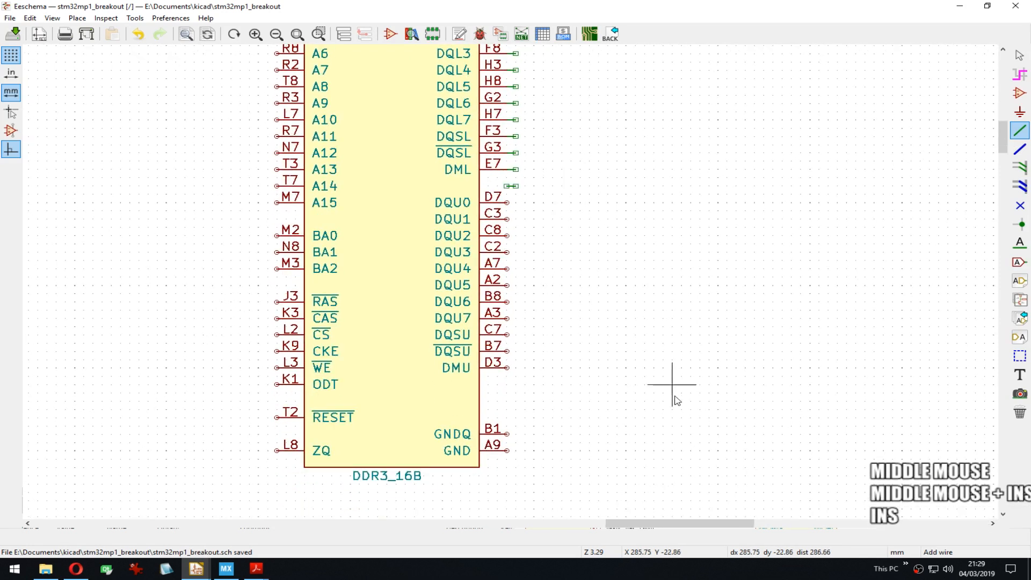
pyautogui.press('Insert')
pyautogui.press('Insert')
pyautogui.press('Insert')
pyautogui.press('Insert')
pyautogui.press('Insert')
pyautogui.press('Insert')
pyautogui.press('Insert')
pyautogui.press('Insert')
pyautogui.press('Insert')
pyautogui.press('Insert')
pyautogui.press('Insert')
pyautogui.press('Insert')
pyautogui.press('Insert')
pyautogui.press('Insert')
pyautogui.press('Insert')
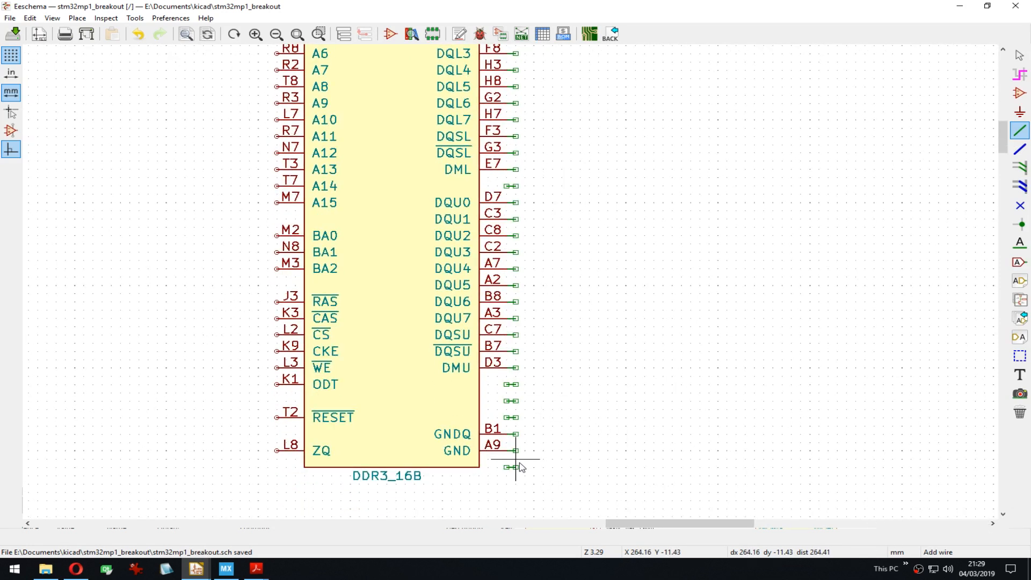
# Step: Delete stray right-side stubs below A9, below DMU, beside E3 and between B2 and H1
pyautogui.press('Delete')
pyautogui.press('Escape')
pyautogui.moveTo(545, 378); pyautogui.dragTo(508, 426)
pyautogui.press('Delete')
pyautogui.moveTo(532, 197); pyautogui.dragTo(534, 140, button='middle')
pyautogui.press('Delete')
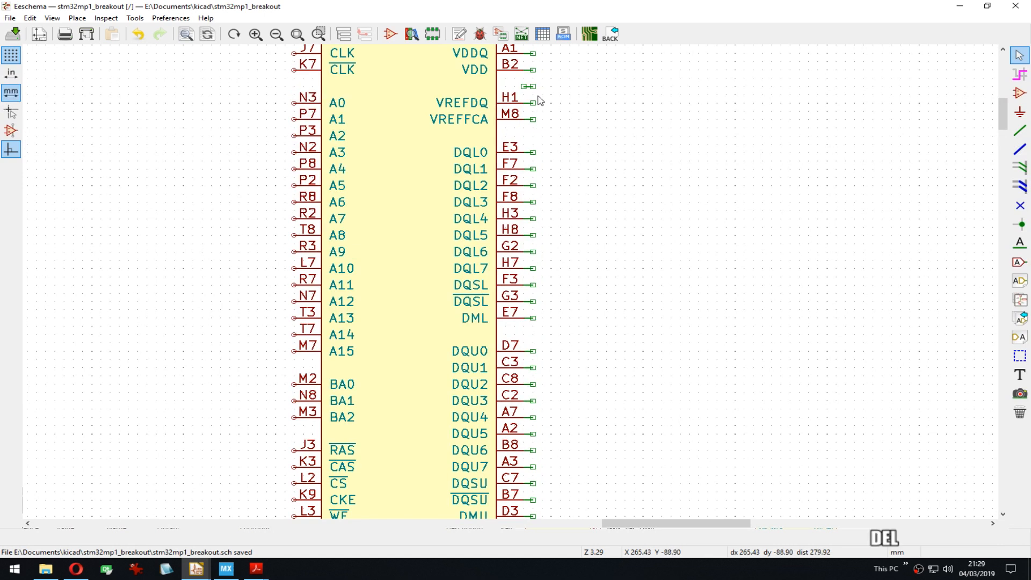
pyautogui.press('Delete')
pyautogui.moveTo(568, 99); pyautogui.dragTo(592, 224, button='middle')
pyautogui.moveTo(508, 284); pyautogui.dragTo(609, 261, button='middle')
# Step: Stub the chip's left-hand pins starting at J7 and K7 and continuing downward
pyautogui.press('w')
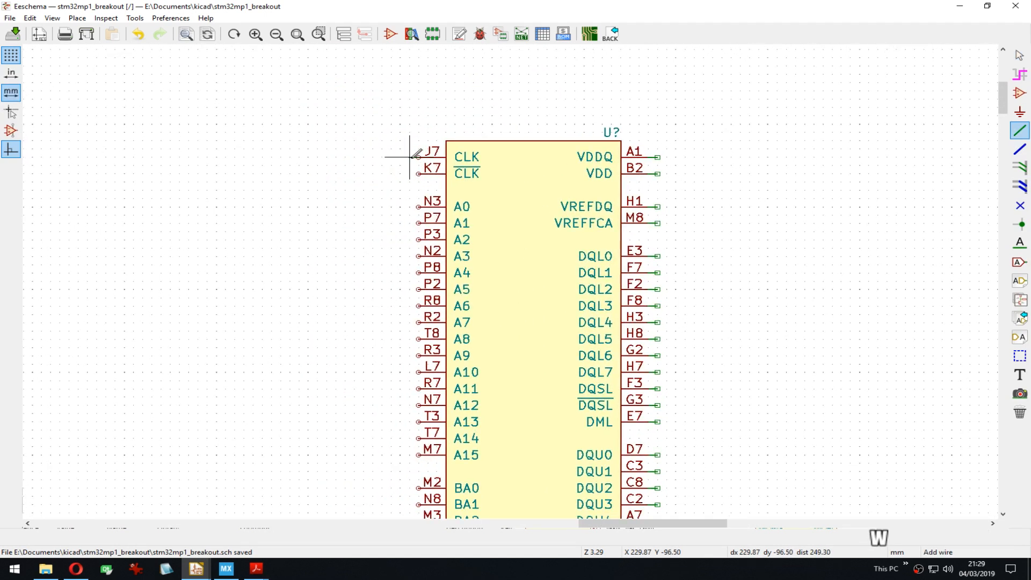
pyautogui.doubleClick(410, 157)
pyautogui.press('Insert')
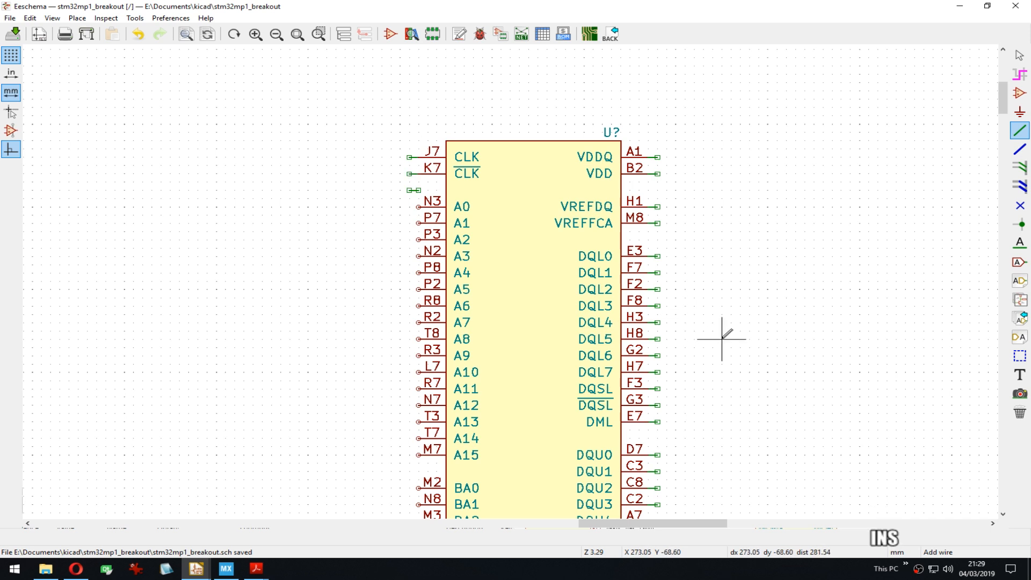
pyautogui.moveTo(778, 408); pyautogui.dragTo(779, 177, button='middle')
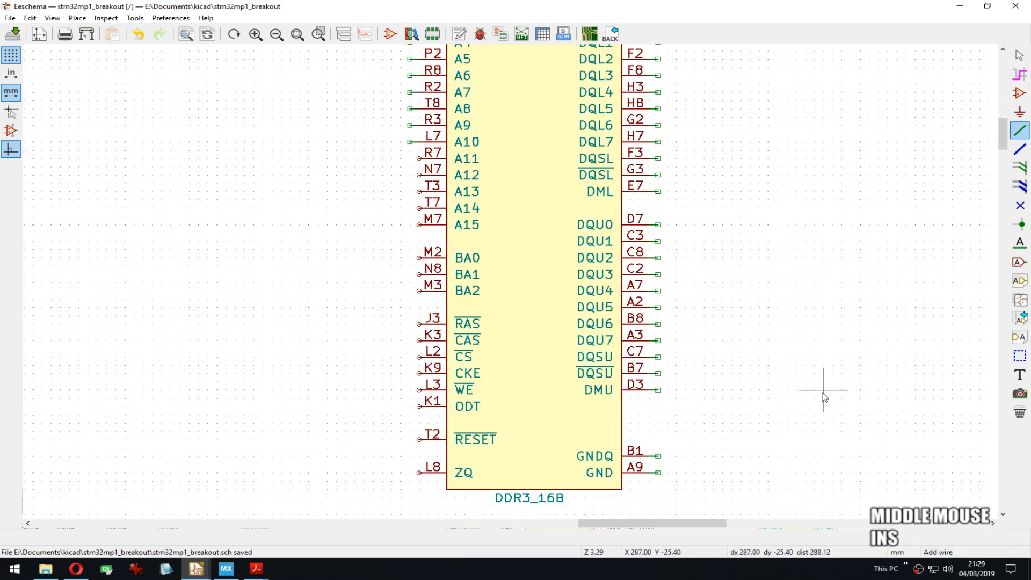
pyautogui.press('Insert')
pyautogui.press('Insert')
pyautogui.press('Insert')
pyautogui.press('Insert')
pyautogui.press('Insert')
pyautogui.press('Insert')
pyautogui.press('Insert')
pyautogui.press('Insert')
pyautogui.press('Insert')
pyautogui.press('Insert')
pyautogui.press('Insert')
pyautogui.press('Insert')
pyautogui.press('Insert')
pyautogui.press('Insert')
pyautogui.press('Insert')
pyautogui.press('Insert')
pyautogui.press('Insert')
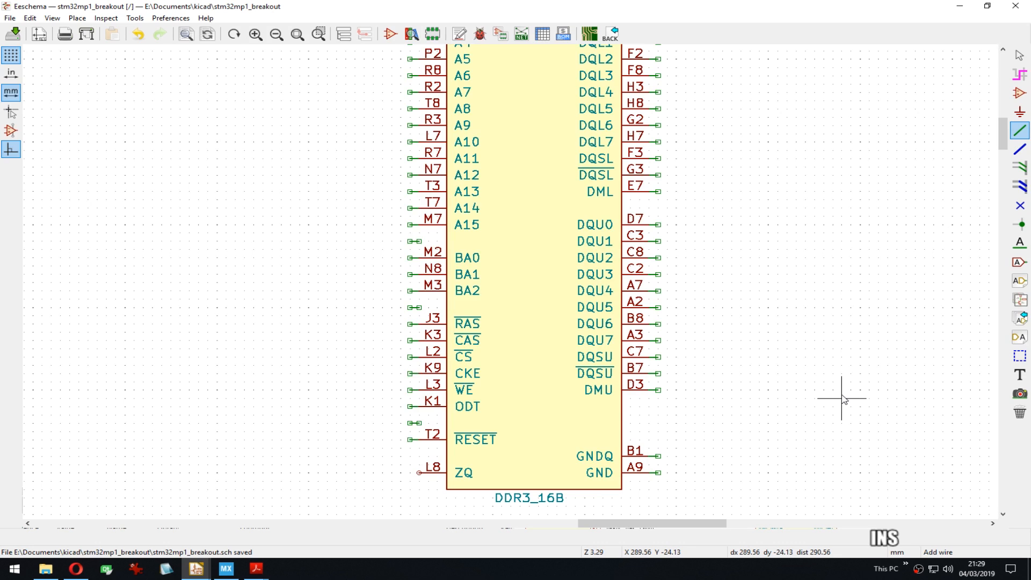
# Step: Delete the stray left-side stubs on empty slots and save the schematic
pyautogui.press('Delete')
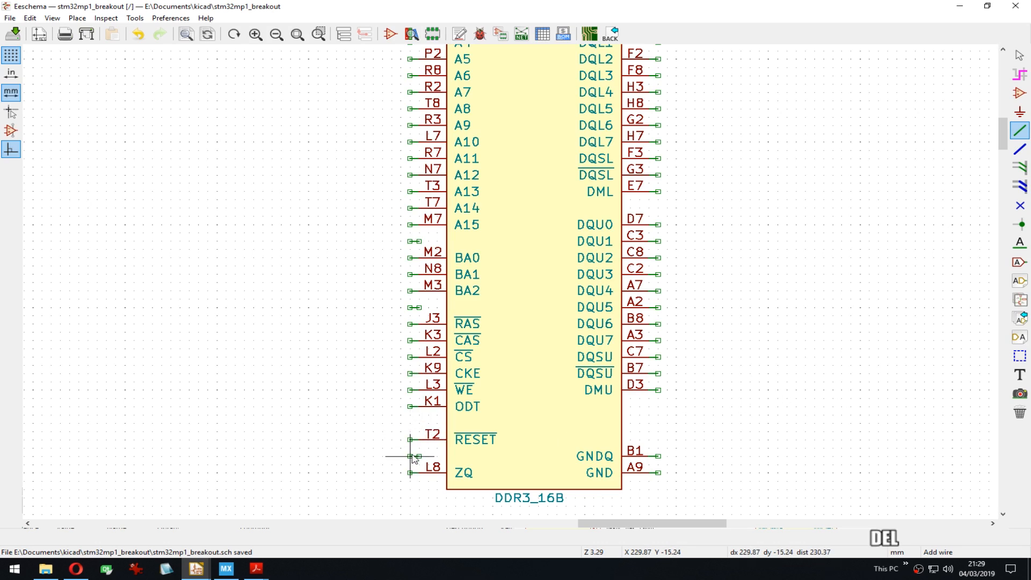
pyautogui.press('Delete')
pyautogui.press('Delete')
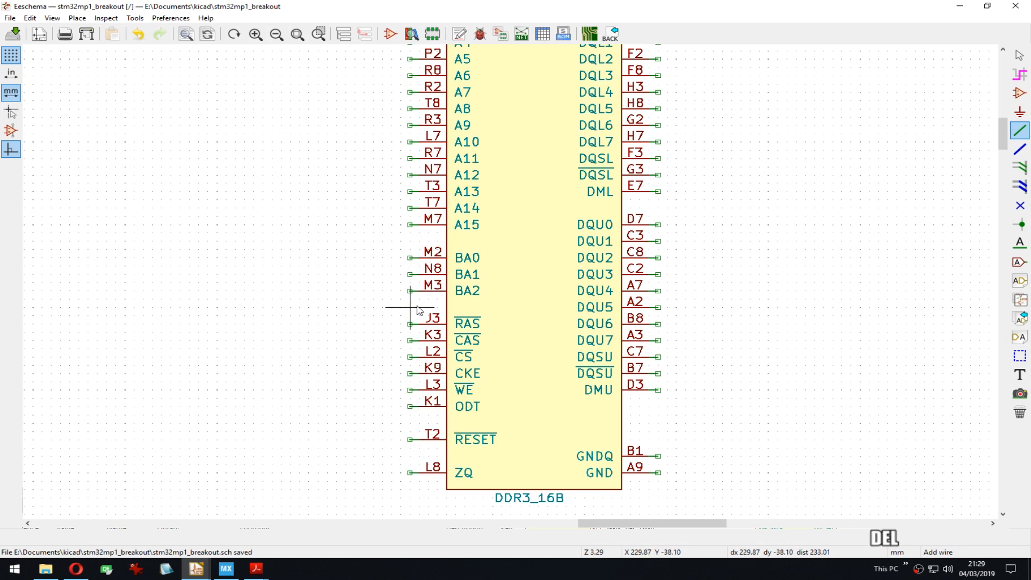
pyautogui.moveTo(500, 136); pyautogui.dragTo(503, 344, button='middle')
pyautogui.press('Delete')
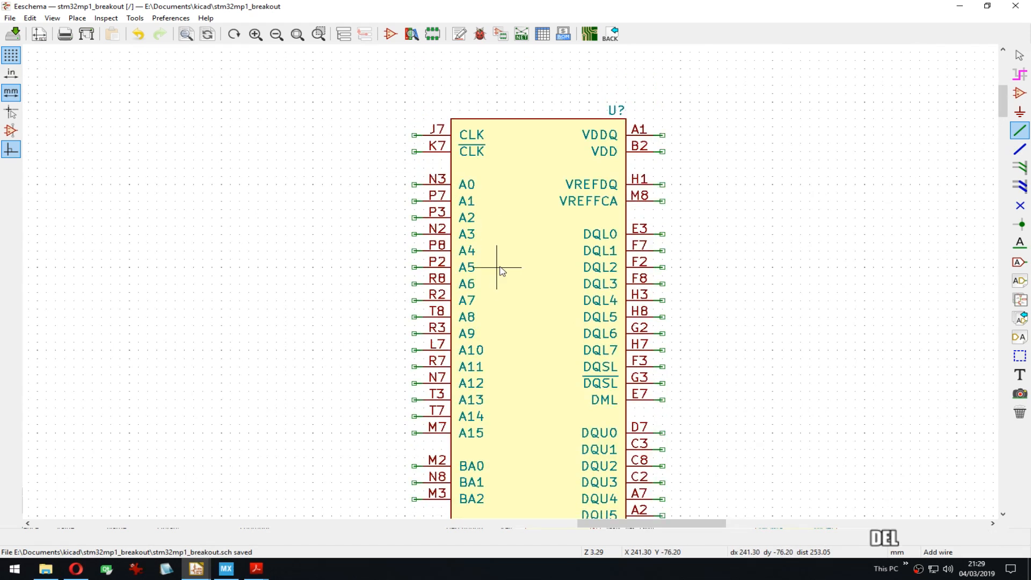
pyautogui.scroll(-1, 499, 270)
pyautogui.moveTo(516, 287); pyautogui.dragTo(449, 214, button='middle')
pyautogui.hotkey('ctrl', 's')
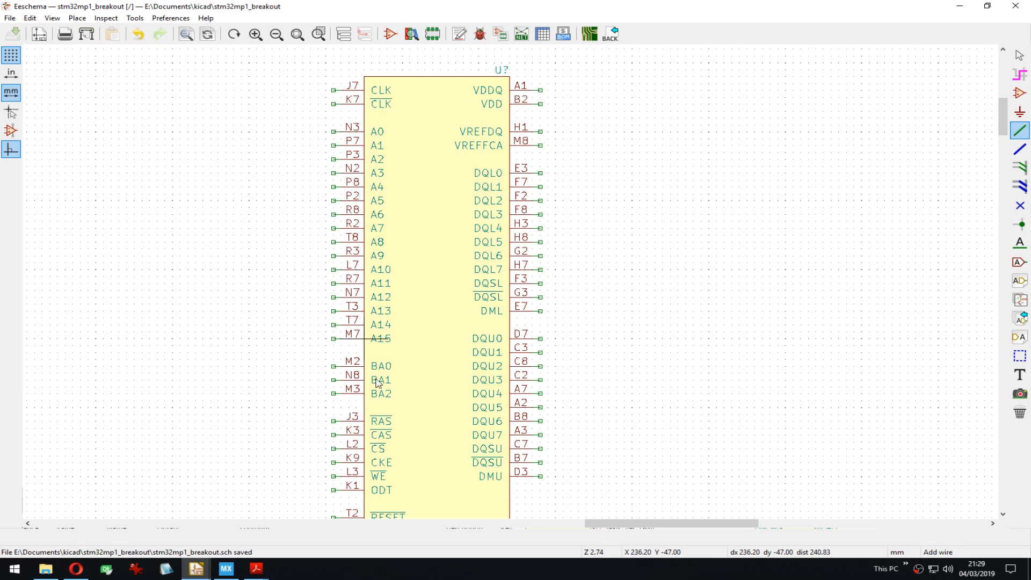
# Step: Survey the breakout sheet, including the STM32MP1 units and the main sheet frame
pyautogui.scroll(-4, 378, 383)
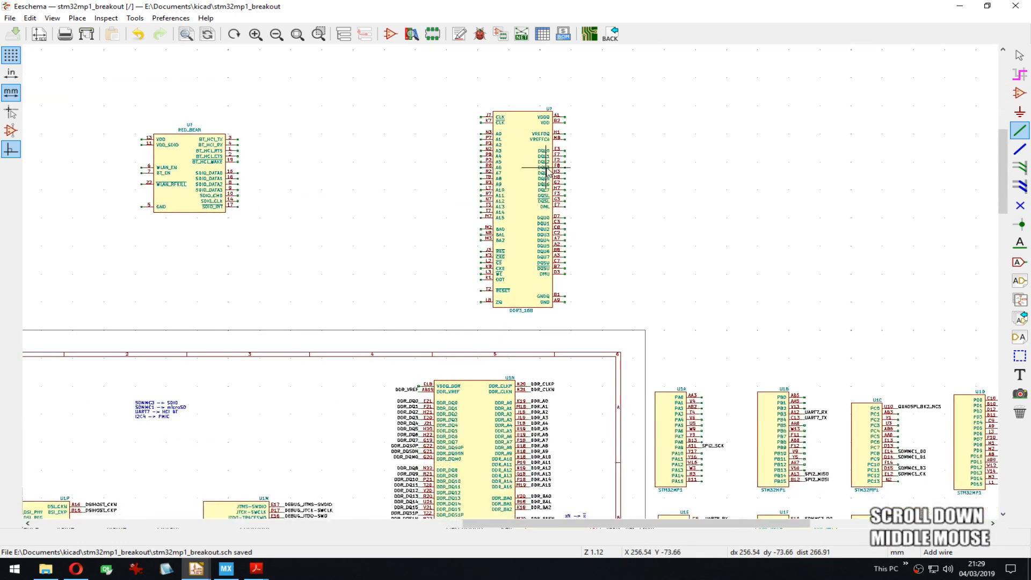
pyautogui.moveTo(546, 168); pyautogui.dragTo(447, 249, button='middle')
pyautogui.moveTo(486, 342); pyautogui.dragTo(481, 228, button='middle')
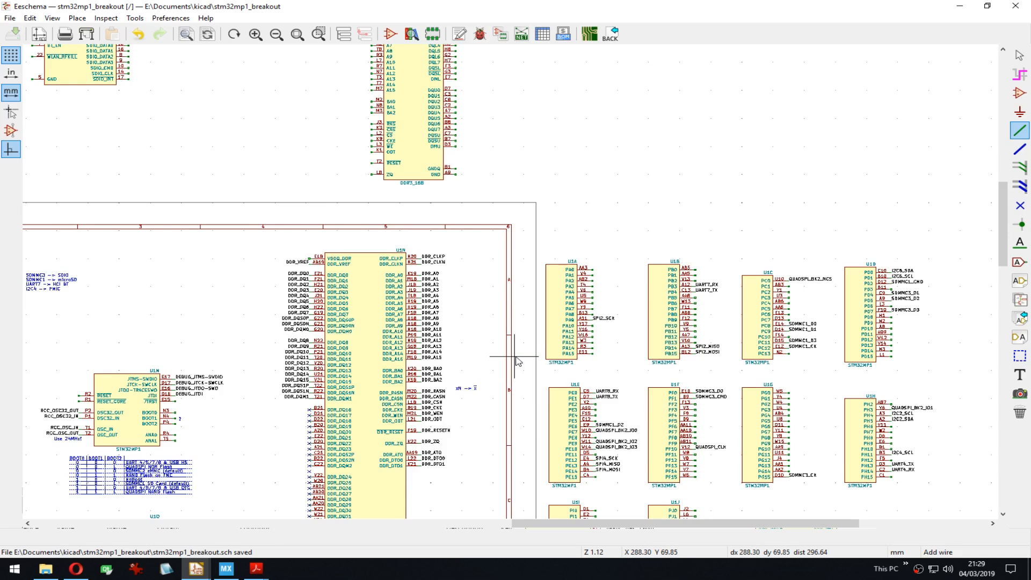
pyautogui.moveTo(519, 349); pyautogui.dragTo(615, 376, button='middle')
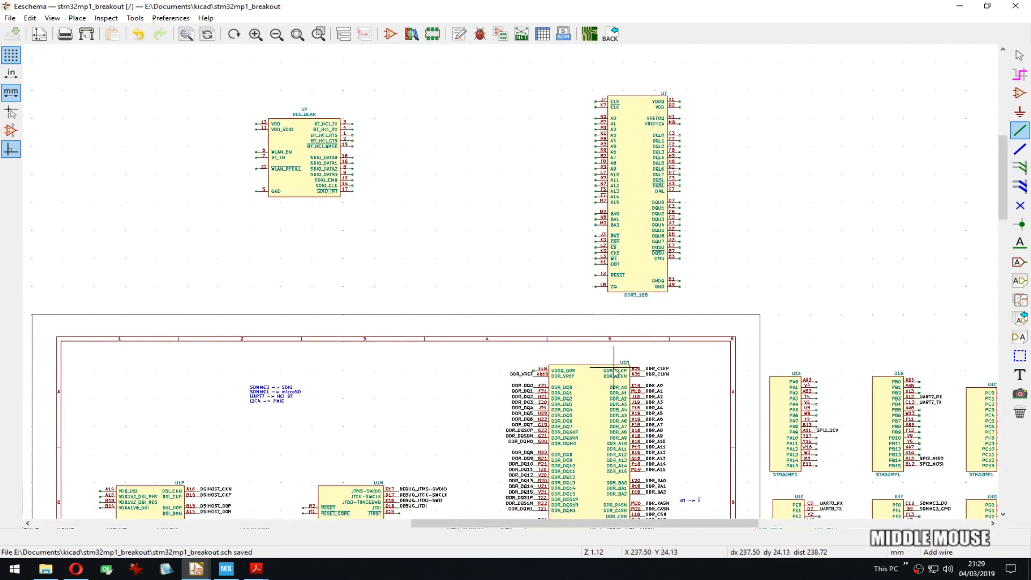
pyautogui.scroll(-4, 614, 376)
pyautogui.scroll(4, 525, 271)
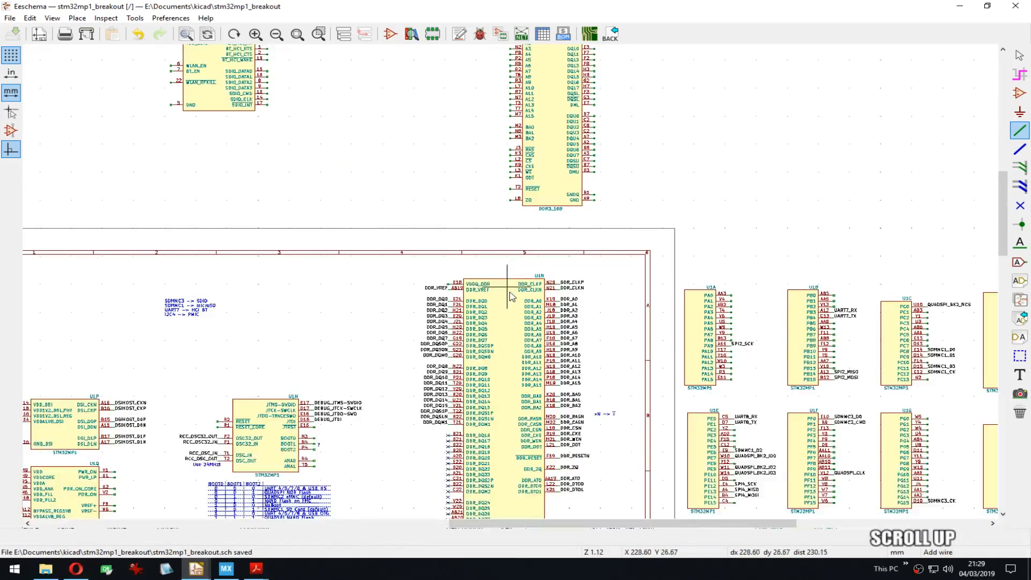
pyautogui.moveTo(511, 297); pyautogui.dragTo(407, 251, button='middle')
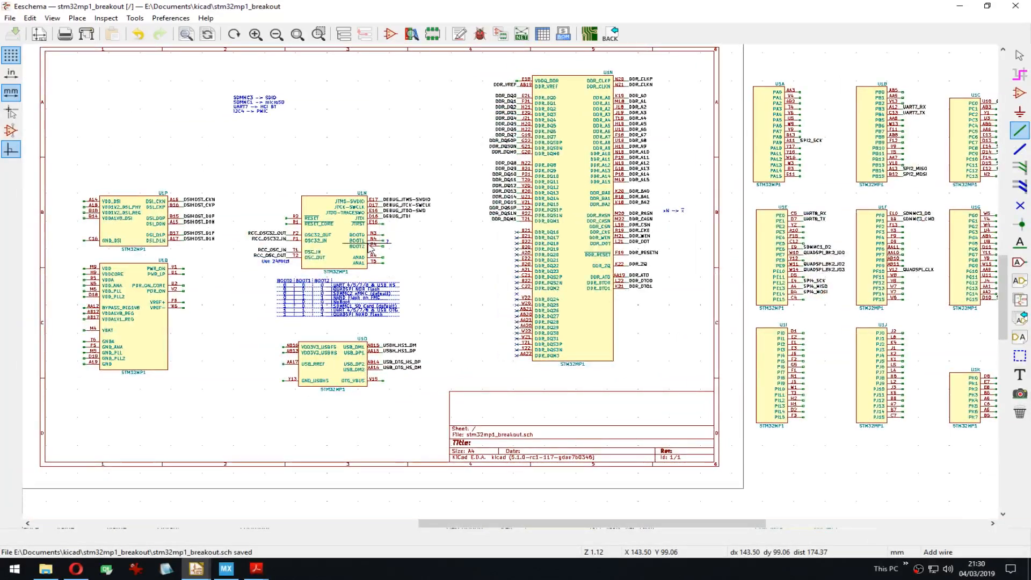
# Step: Zoom into the STPMIC1 beside the MCU units and begin a wire at its VOUT1 pin
pyautogui.scroll(1, 370, 249)
pyautogui.moveTo(499, 286); pyautogui.dragTo(746, 190, button='middle')
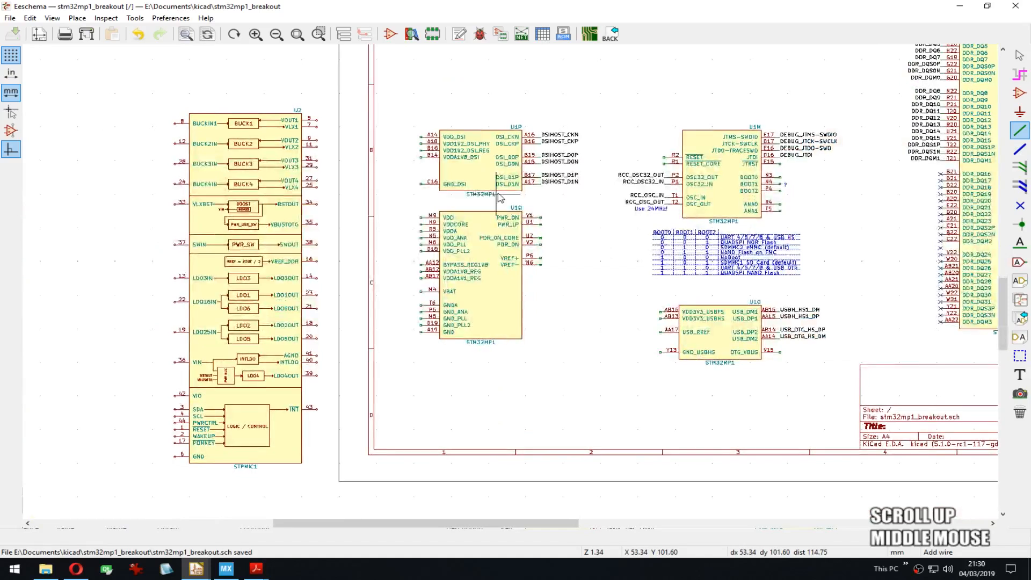
pyautogui.scroll(1, 177, 117)
pyautogui.moveTo(625, 374); pyautogui.dragTo(455, 163, button='middle')
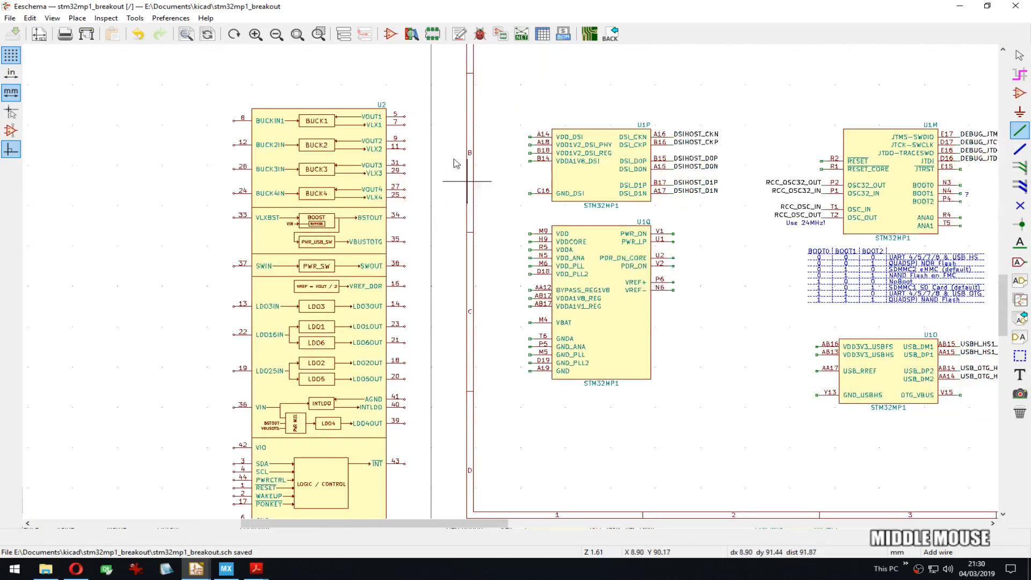
pyautogui.press('w')
pyautogui.click(408, 116)
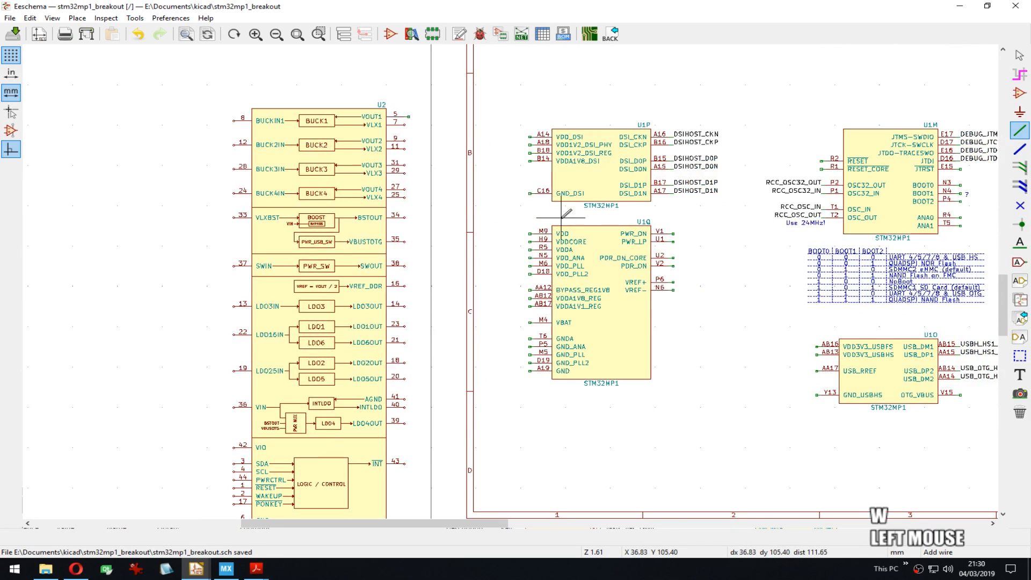
# Step: Repeat the VOUT1 wire stub down the STPMIC1 pin column to pin 43
pyautogui.scroll(2, 559, 215)
pyautogui.press('Insert')
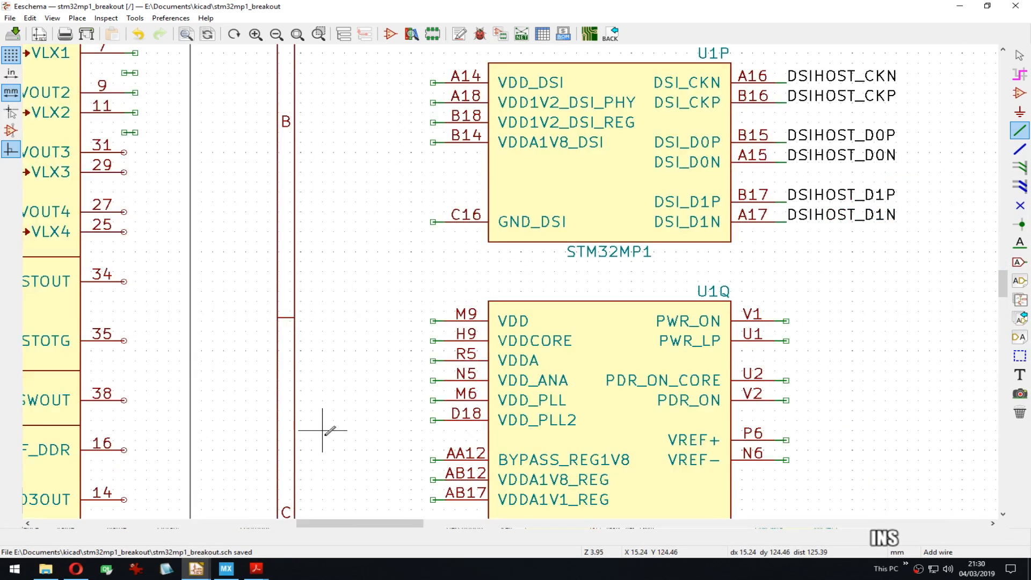
pyautogui.moveTo(329, 426); pyautogui.dragTo(345, 212, button='middle')
pyautogui.moveTo(350, 432); pyautogui.dragTo(400, 215, button='middle')
pyautogui.press('Insert')
pyautogui.press('Insert')
pyautogui.press('Insert')
pyautogui.press('Insert')
pyautogui.press('Insert')
pyautogui.press('Insert')
pyautogui.press('Insert')
pyautogui.press('Insert')
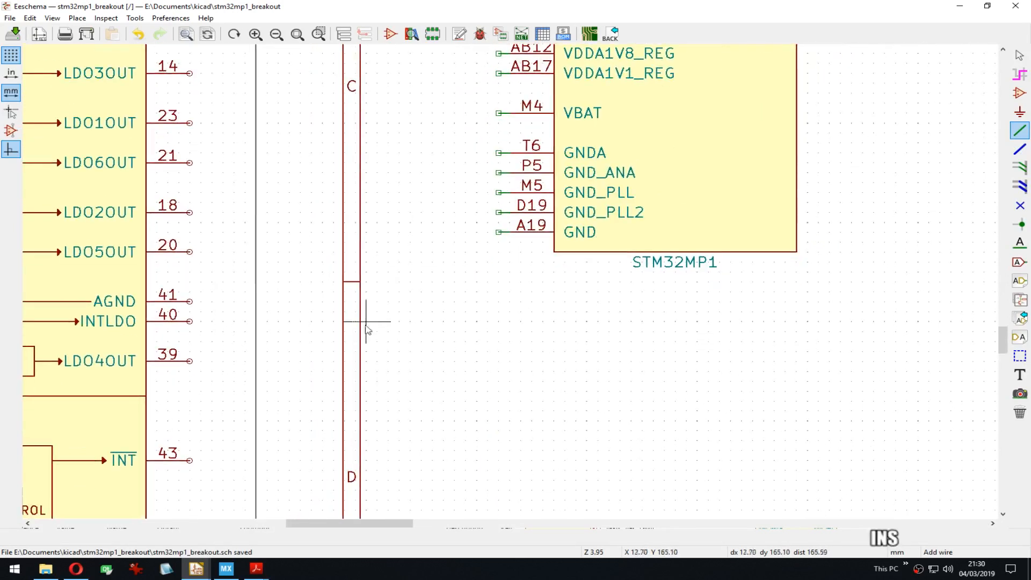
pyautogui.press('Insert')
pyautogui.press('Insert')
pyautogui.press('Insert')
pyautogui.press('Insert')
pyautogui.press('Insert')
pyautogui.press('Insert')
pyautogui.press('Insert')
pyautogui.press('Insert')
pyautogui.moveTo(292, 416); pyautogui.dragTo(426, 209, button='middle')
pyautogui.press('Insert')
pyautogui.press('Insert')
pyautogui.press('Insert')
pyautogui.press('Insert')
pyautogui.press('Insert')
pyautogui.press('Insert')
pyautogui.press('Insert')
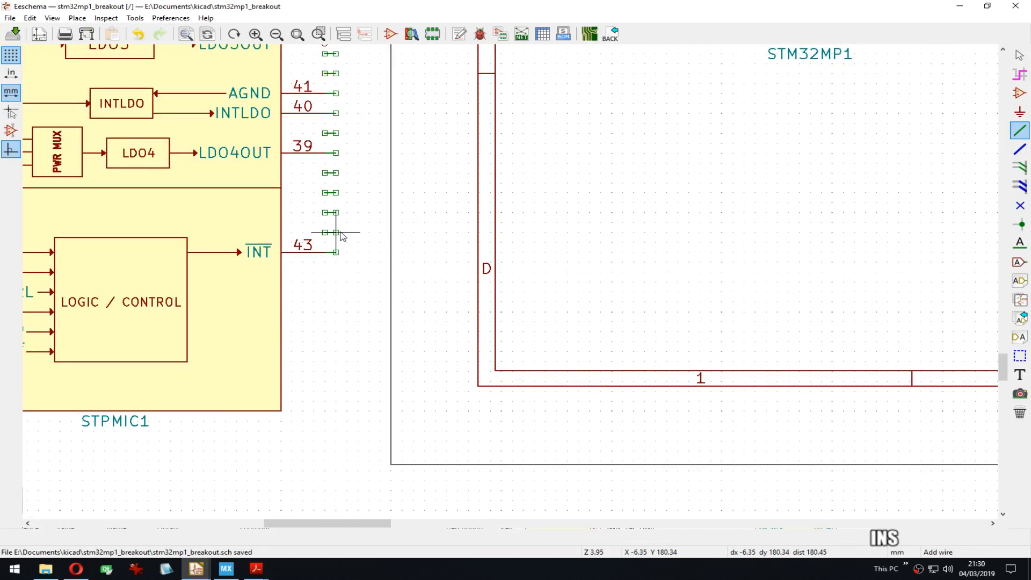
# Step: Delete the four stray stubs left on empty slots in that column
pyautogui.press('Delete')
pyautogui.press('Delete')
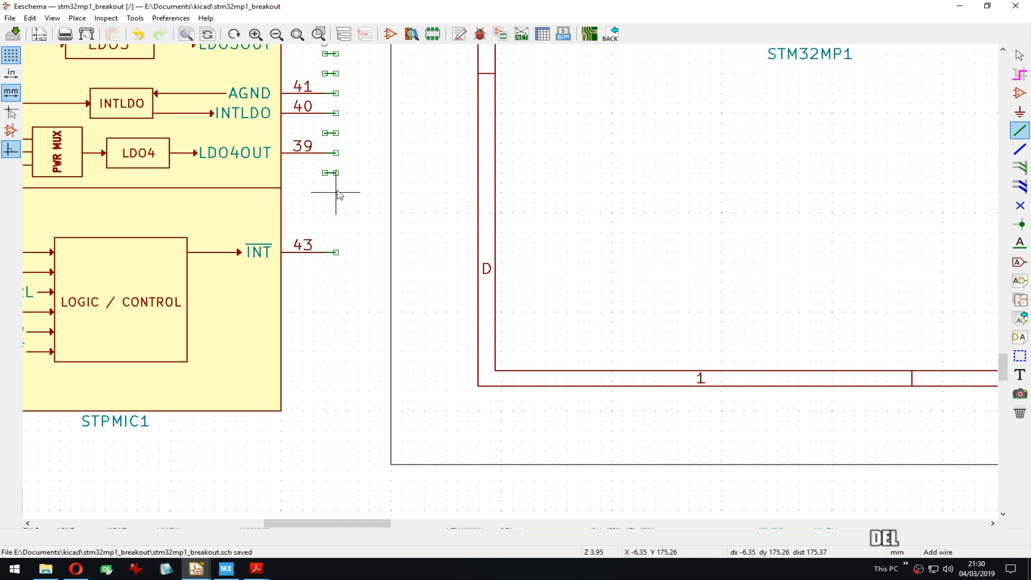
pyautogui.press('Delete')
pyautogui.press('Delete')
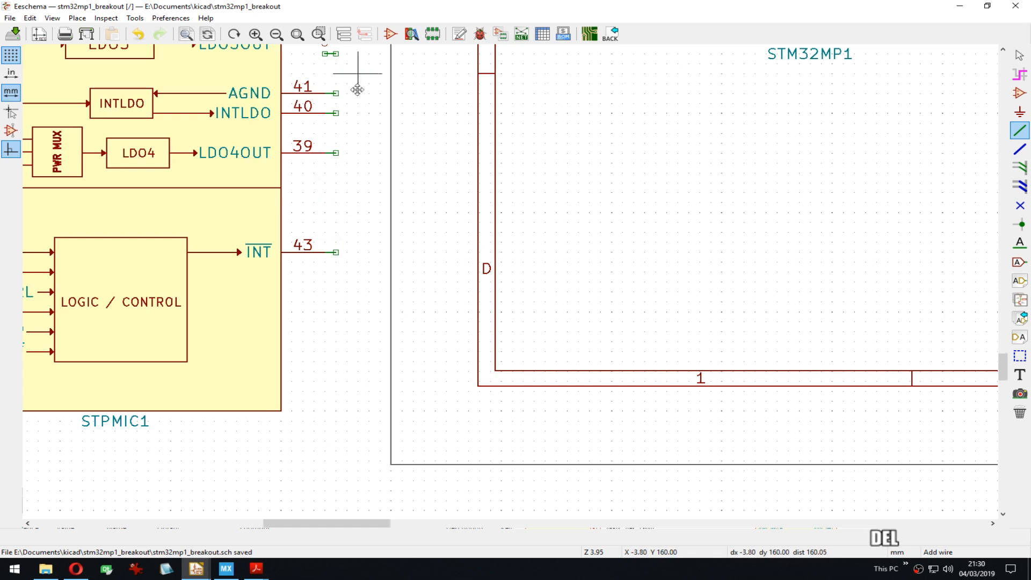
pyautogui.moveTo(366, 74); pyautogui.dragTo(431, 296, button='middle')
pyautogui.press('Delete')
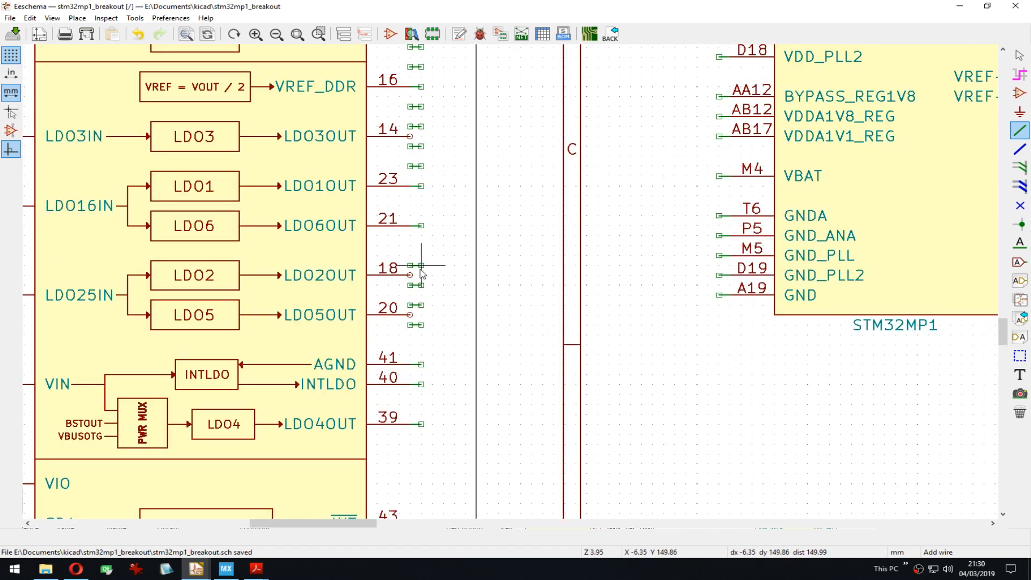
pyautogui.moveTo(422, 274); pyautogui.dragTo(415, 202, button='middle')
# Step: Stub pin 8 and repeat stubs down U2's entire left pin column
pyautogui.click(416, 212)
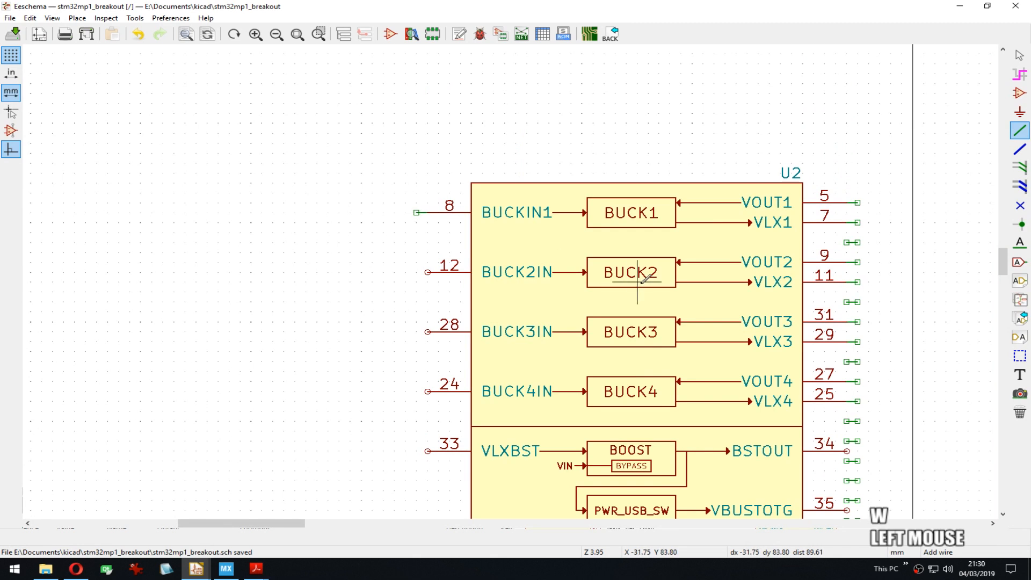
pyautogui.press('Insert')
pyautogui.press('Insert')
pyautogui.press('Insert')
pyautogui.press('Insert')
pyautogui.press('Insert')
pyautogui.press('Insert')
pyautogui.press('Insert')
pyautogui.press('Insert')
pyautogui.press('Insert')
pyautogui.press('Insert')
pyautogui.press('Insert')
pyautogui.press('Insert')
pyautogui.press('Insert')
pyautogui.press('Insert')
pyautogui.press('Insert')
pyautogui.press('Insert')
pyautogui.press('Insert')
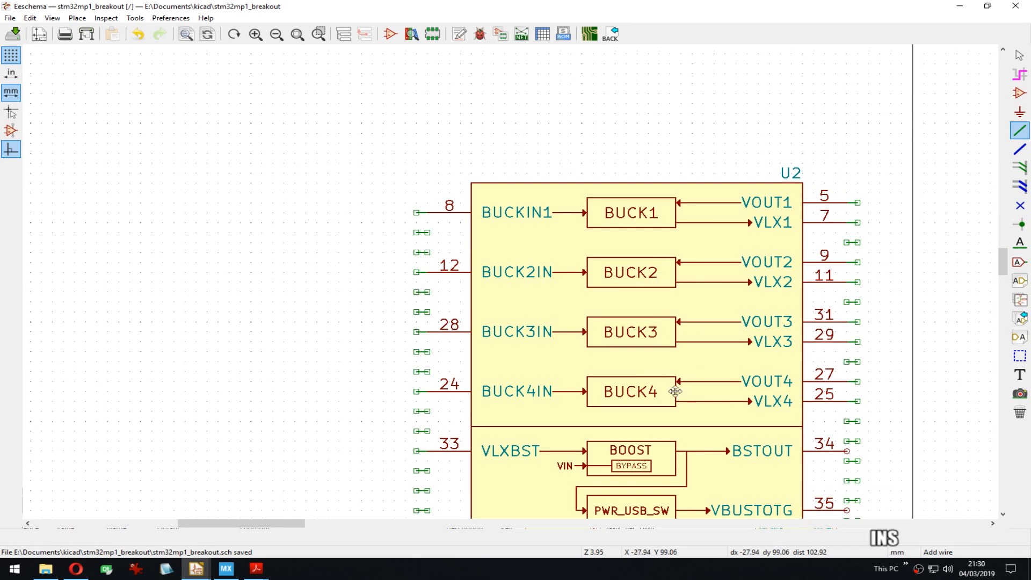
pyautogui.moveTo(674, 391); pyautogui.dragTo(613, 152, button='middle')
pyautogui.press('Insert')
pyautogui.press('Insert')
pyautogui.press('Insert')
pyautogui.press('Insert')
pyautogui.press('Insert')
pyautogui.press('Insert')
pyautogui.press('Insert')
pyautogui.moveTo(638, 391); pyautogui.dragTo(596, 230, button='middle')
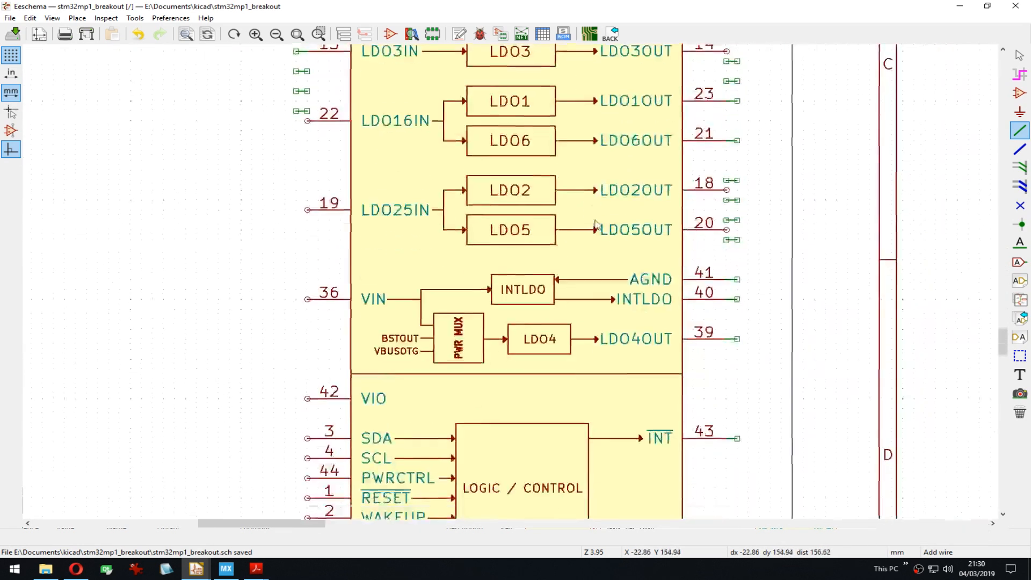
pyautogui.press('Insert')
pyautogui.press('Insert')
pyautogui.press('Insert')
pyautogui.press('Insert')
pyautogui.press('Insert')
pyautogui.press('Insert')
pyautogui.press('Insert')
pyautogui.press('Insert')
pyautogui.press('Insert')
pyautogui.press('Insert')
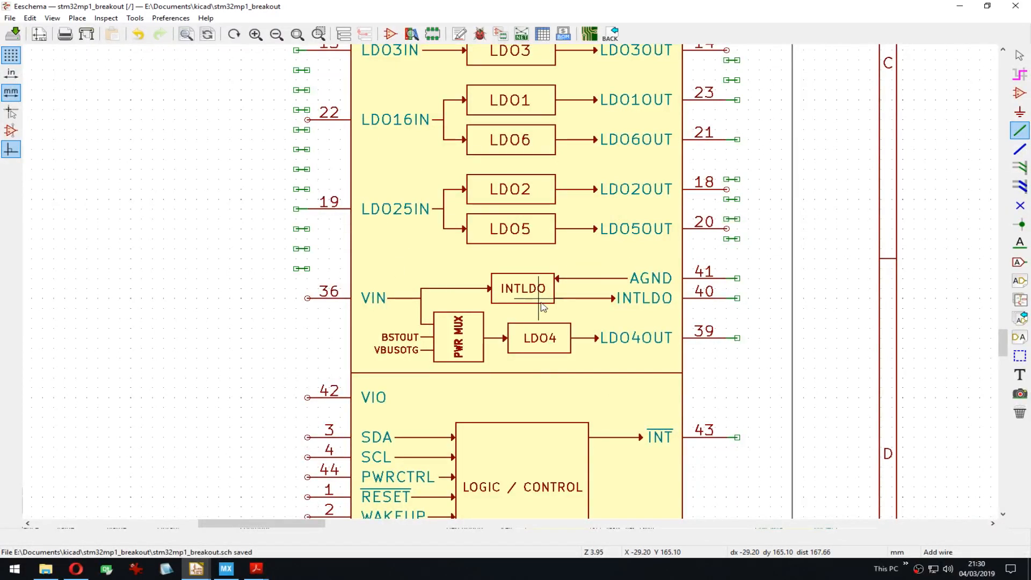
pyautogui.press('Insert')
pyautogui.press('Insert')
pyautogui.press('Insert')
pyautogui.press('Insert')
pyautogui.press('Insert')
pyautogui.press('Insert')
pyautogui.press('Insert')
pyautogui.press('Insert')
pyautogui.press('Insert')
pyautogui.moveTo(558, 422); pyautogui.dragTo(595, 251, button='middle')
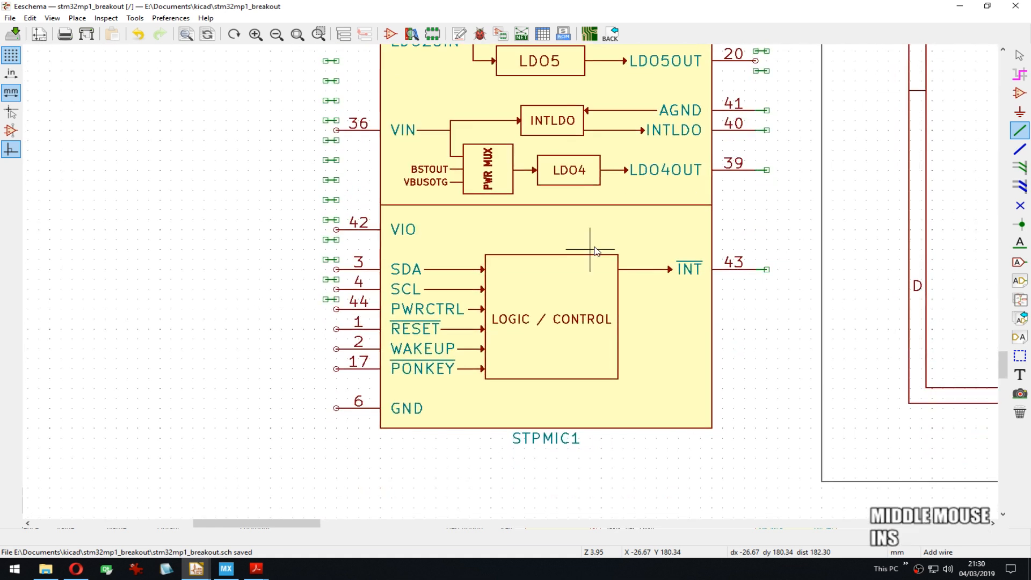
pyautogui.press('Insert')
pyautogui.press('Insert')
pyautogui.press('Insert')
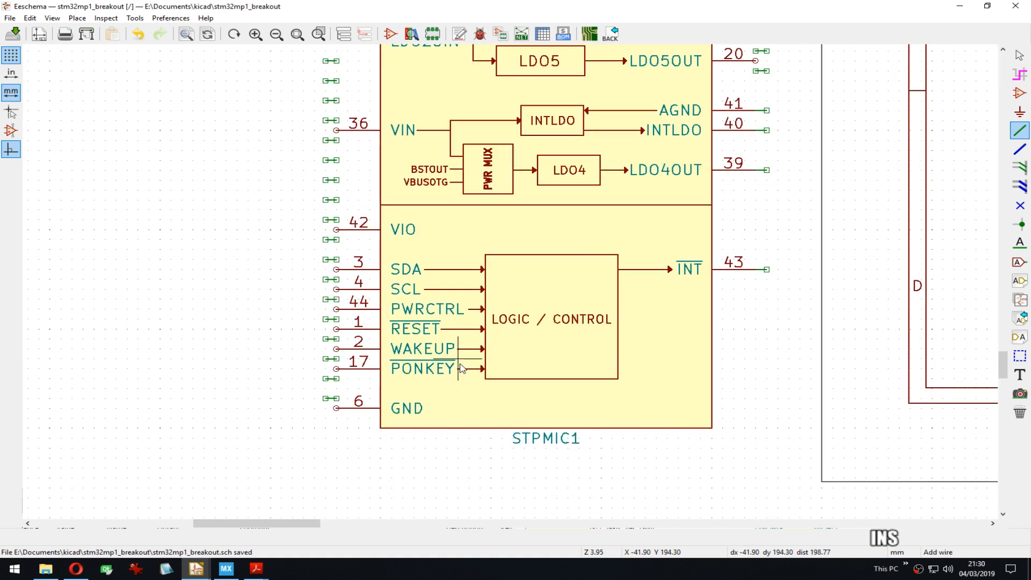
# Step: Delete stray stubs beside U2's left pins and select those below pin 33
pyautogui.moveTo(458, 358); pyautogui.dragTo(277, 216, button='middle')
pyautogui.press('Delete')
pyautogui.press('Delete')
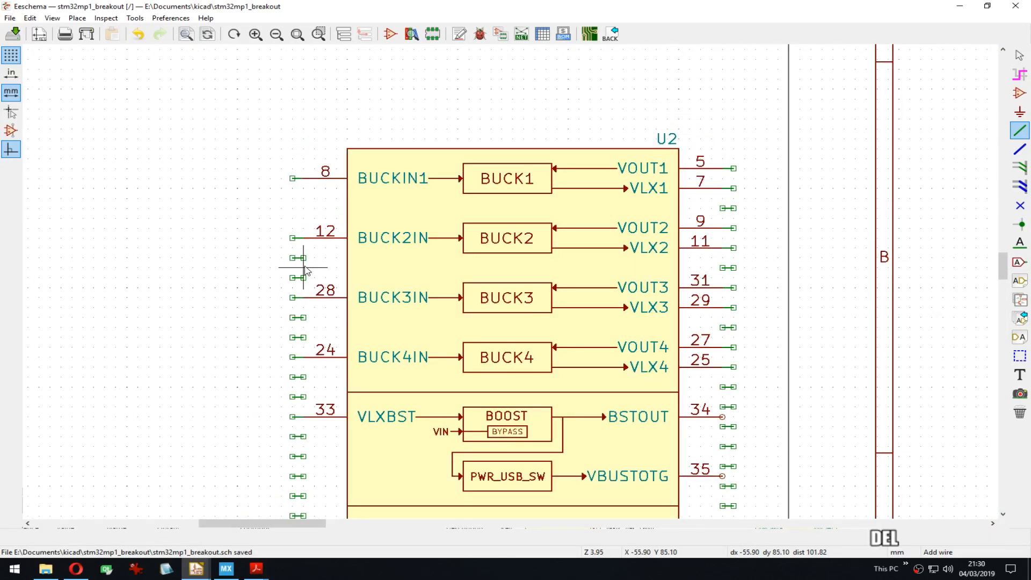
pyautogui.press('Delete')
pyautogui.press('Delete')
pyautogui.press('Delete')
pyautogui.press('Delete')
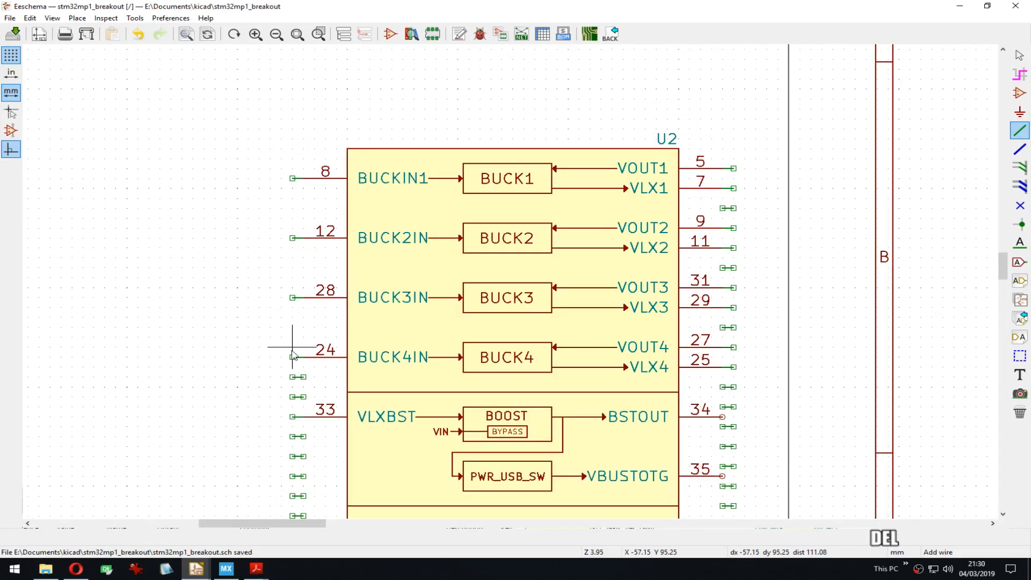
pyautogui.moveTo(294, 400); pyautogui.dragTo(270, 188, button='middle')
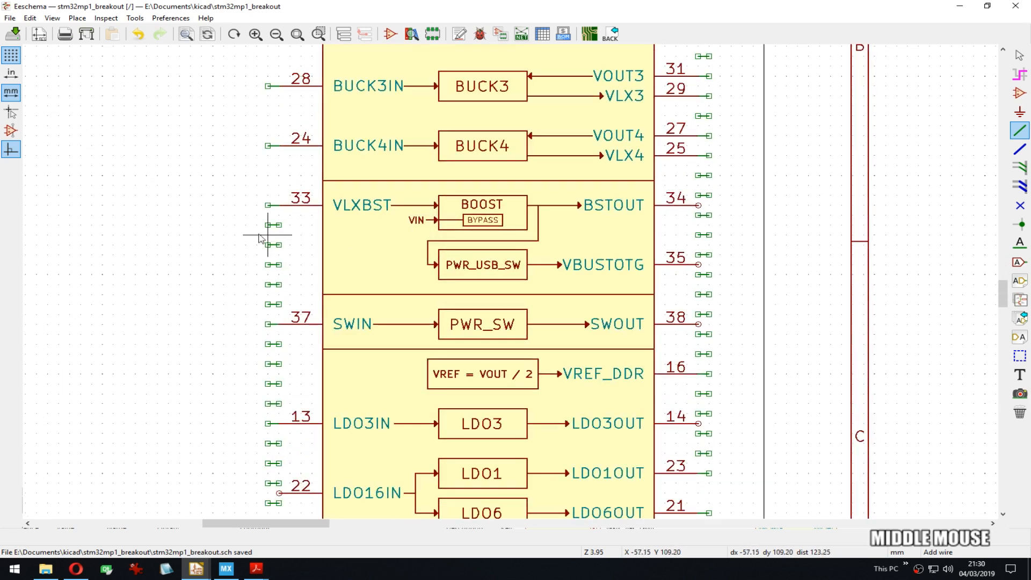
pyautogui.press('Escape')
pyautogui.moveTo(245, 225); pyautogui.dragTo(279, 300)
# Step: Cut one block of stray stubs, then block-delete the stubs between U2 pins 37 and 13
pyautogui.rightClick(272, 303)
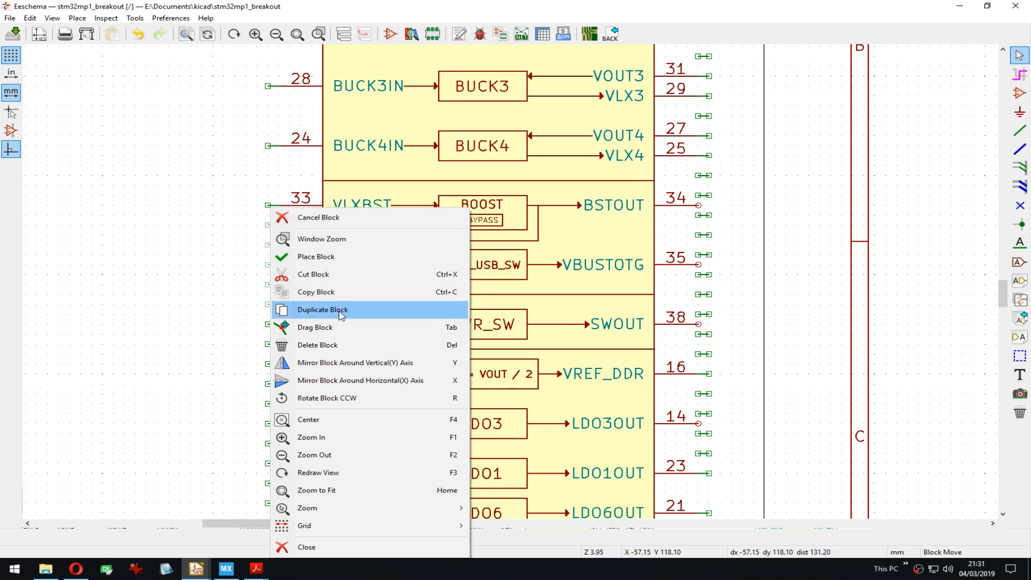
pyautogui.click(354, 272)
pyautogui.moveTo(347, 340); pyautogui.dragTo(352, 260, button='middle')
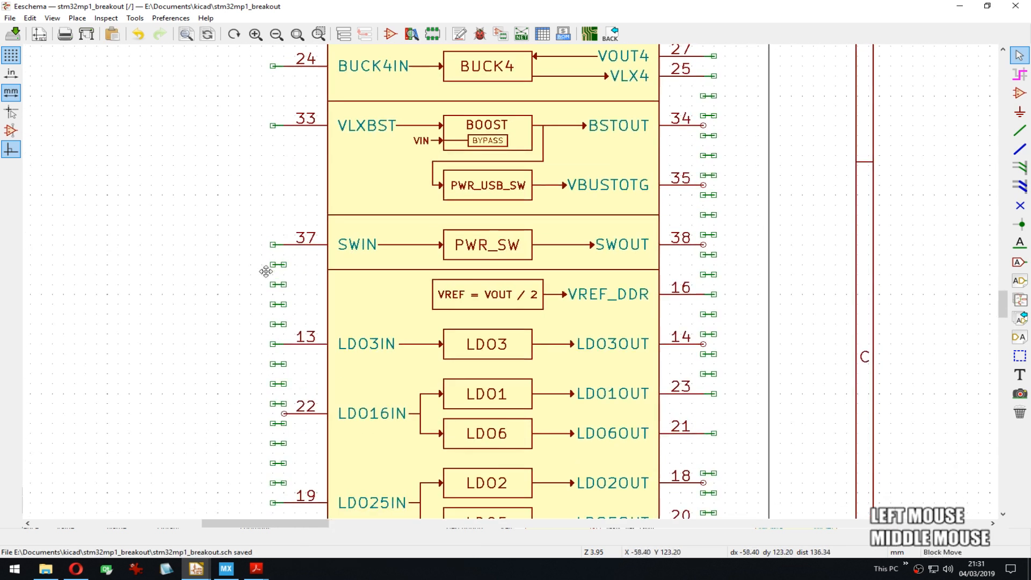
pyautogui.moveTo(271, 266); pyautogui.dragTo(271, 329)
pyautogui.press('Delete')
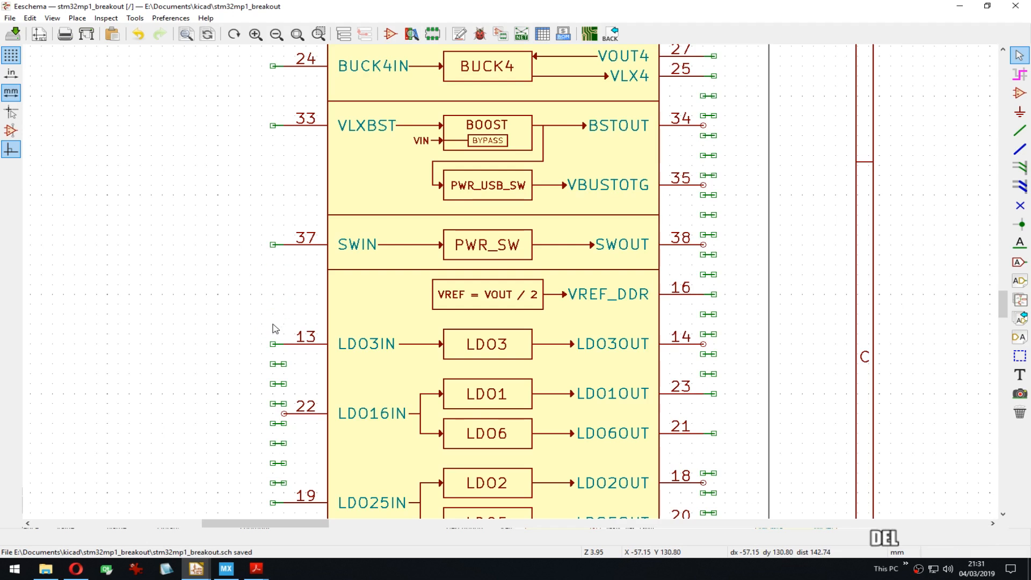
# Step: Delete the single stray stubs near pin 22 and beside the BUCK output pins
pyautogui.moveTo(271, 329); pyautogui.dragTo(253, 163, button='middle')
pyautogui.press('Delete')
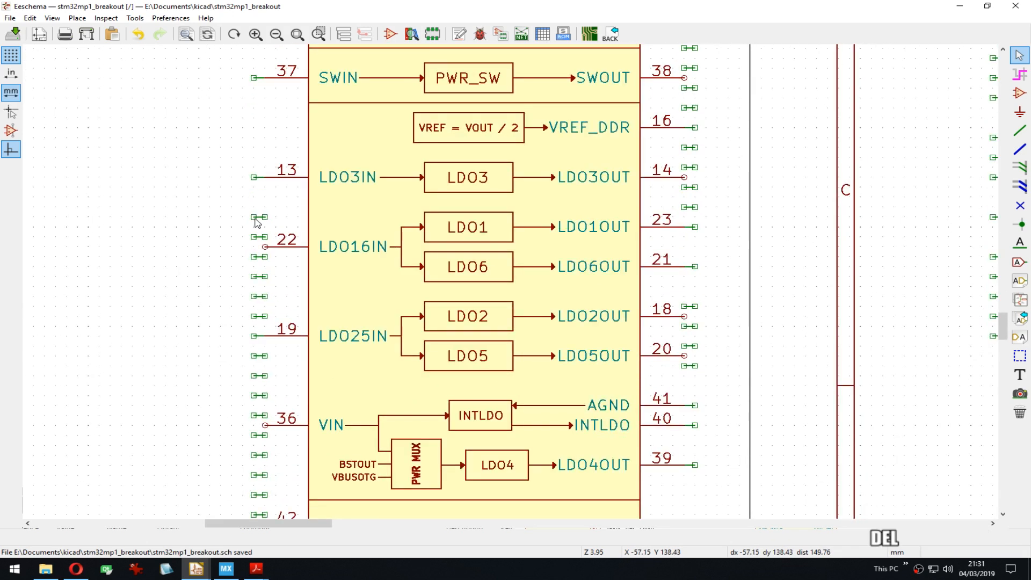
pyautogui.moveTo(540, 310); pyautogui.dragTo(345, 363, button='middle')
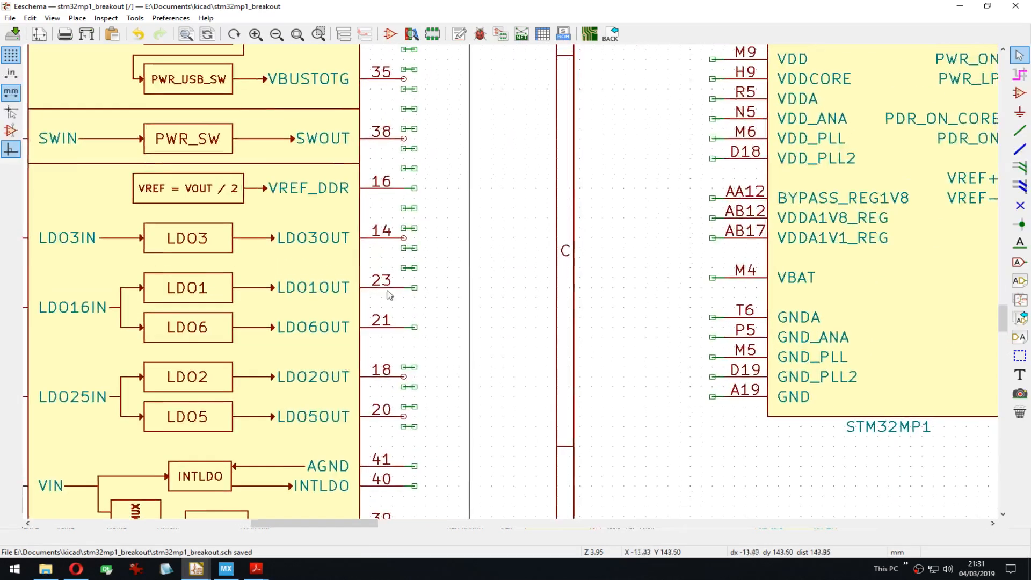
pyautogui.moveTo(412, 212); pyautogui.dragTo(393, 393, button='middle')
pyautogui.moveTo(439, 186); pyautogui.dragTo(460, 276, button='middle')
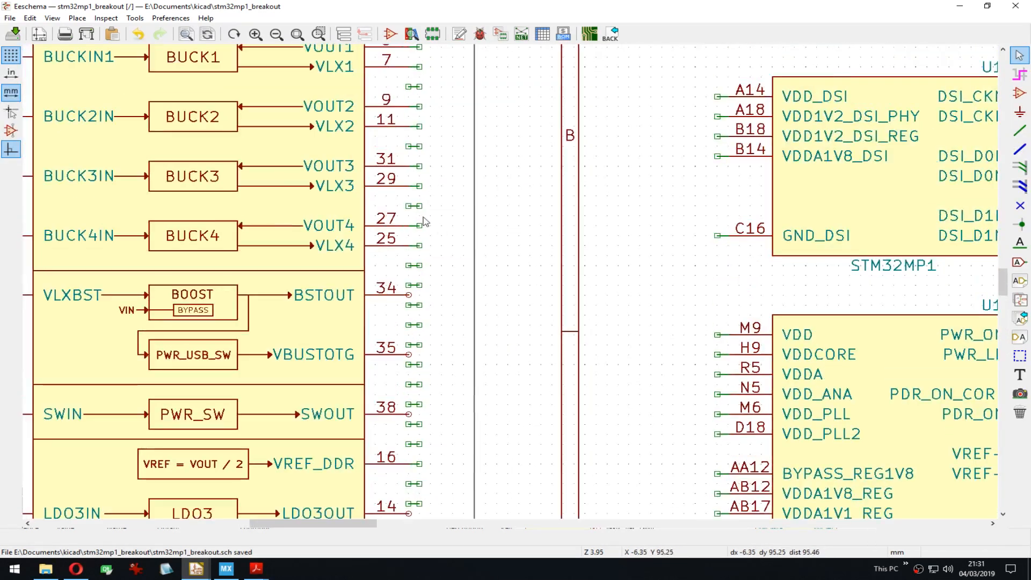
pyautogui.press('Delete')
pyautogui.press('Delete')
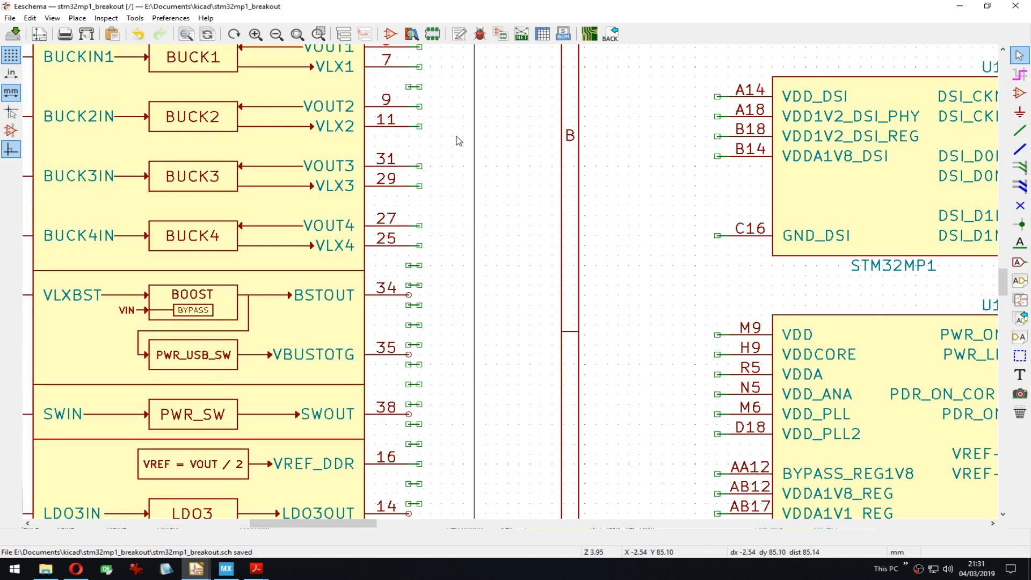
pyautogui.moveTo(424, 150); pyautogui.dragTo(436, 236, button='middle')
pyautogui.press('Delete')
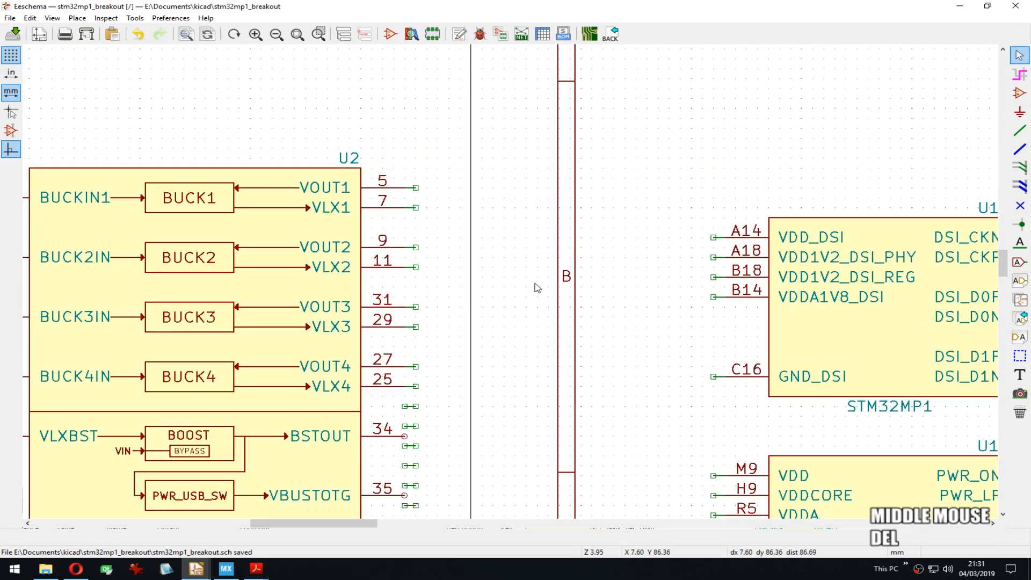
# Step: Review U2's BUCK, BOOST and LDO pins alongside the STM32MP1 blocks
pyautogui.moveTo(543, 364); pyautogui.dragTo(645, 247, button='middle')
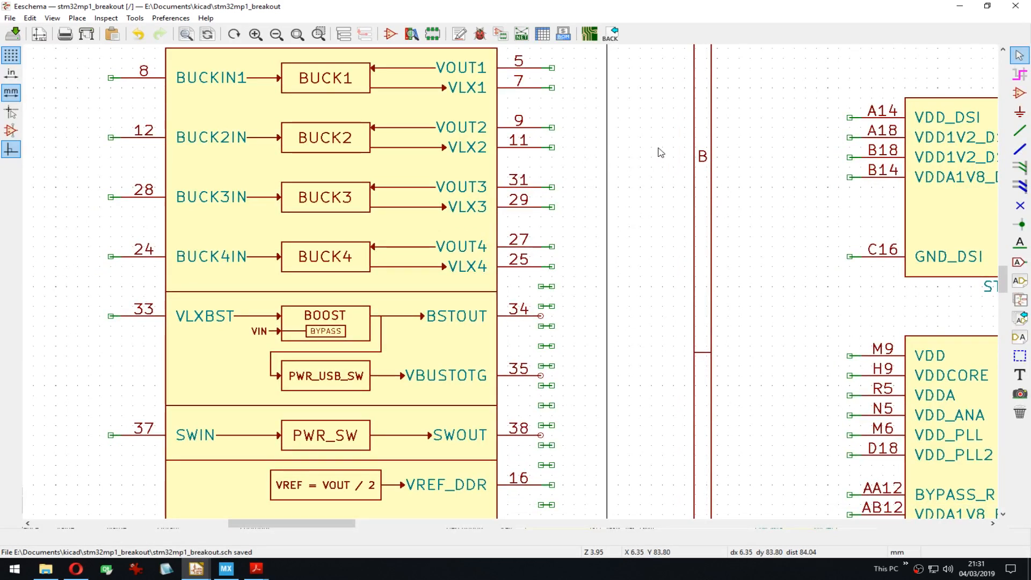
pyautogui.moveTo(651, 257); pyautogui.dragTo(649, 198, button='middle')
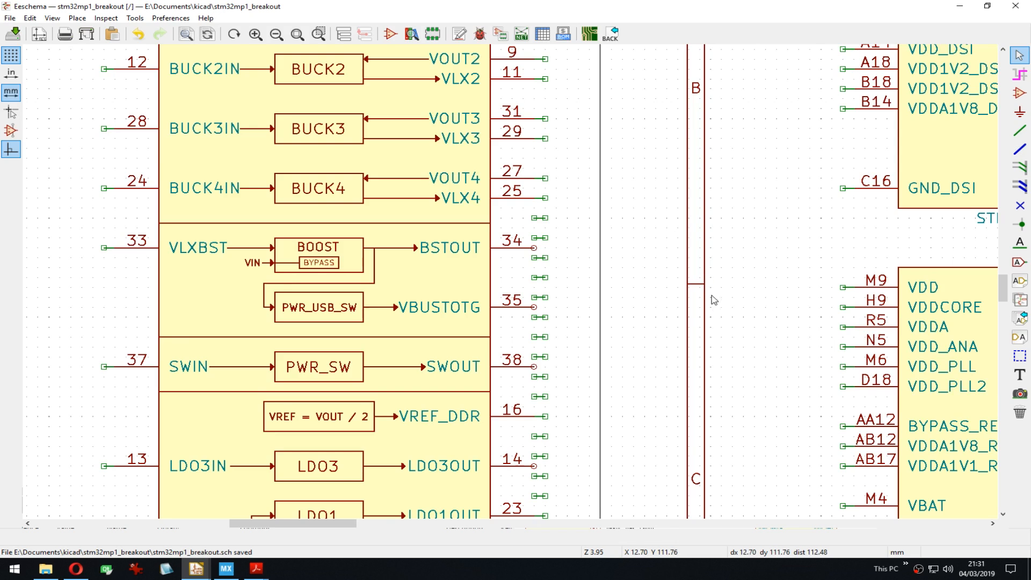
pyautogui.moveTo(721, 311); pyautogui.dragTo(733, 251, button='middle')
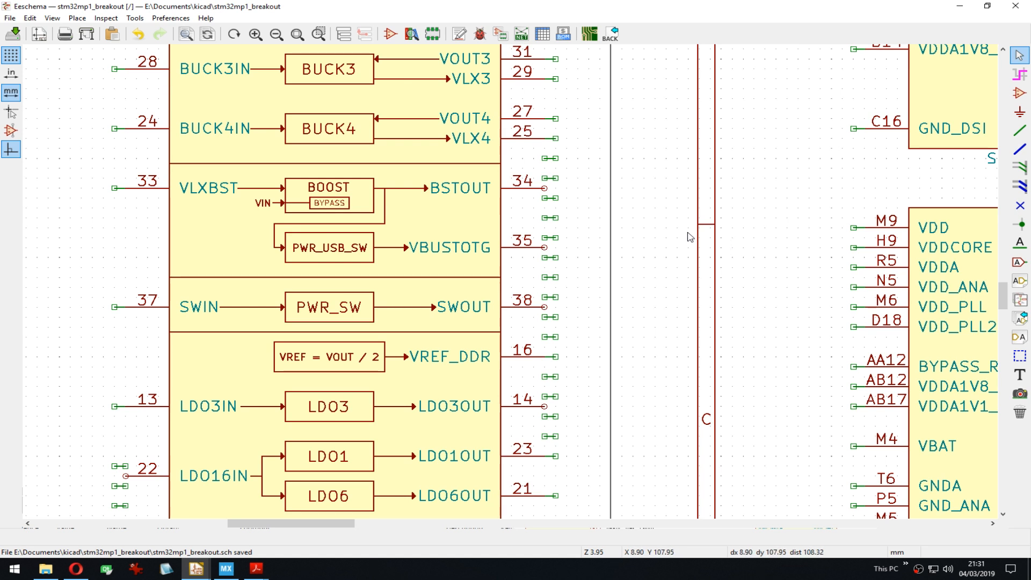
pyautogui.moveTo(737, 367); pyautogui.dragTo(720, 177, button='middle')
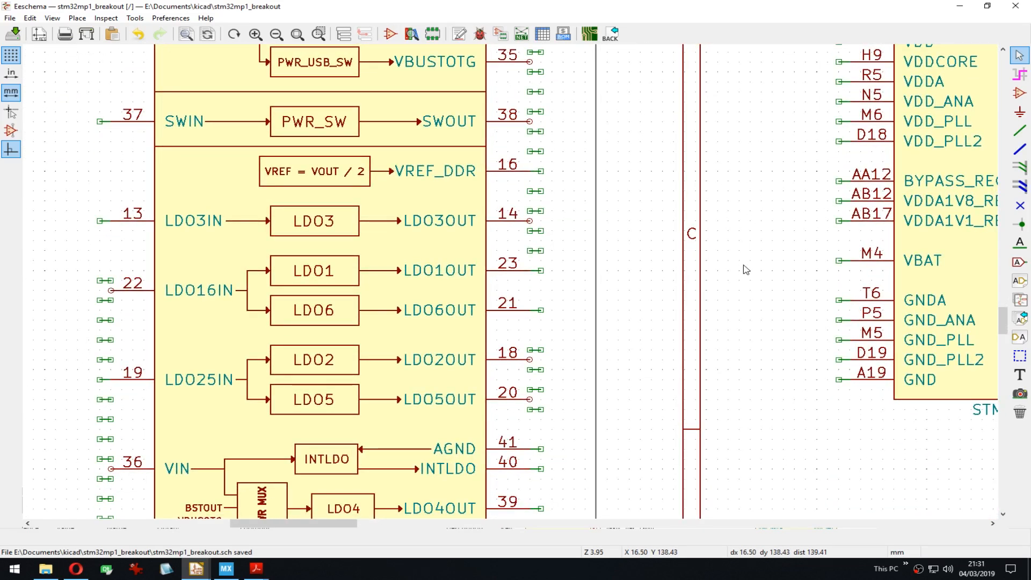
pyautogui.moveTo(746, 270); pyautogui.dragTo(641, 352, button='middle')
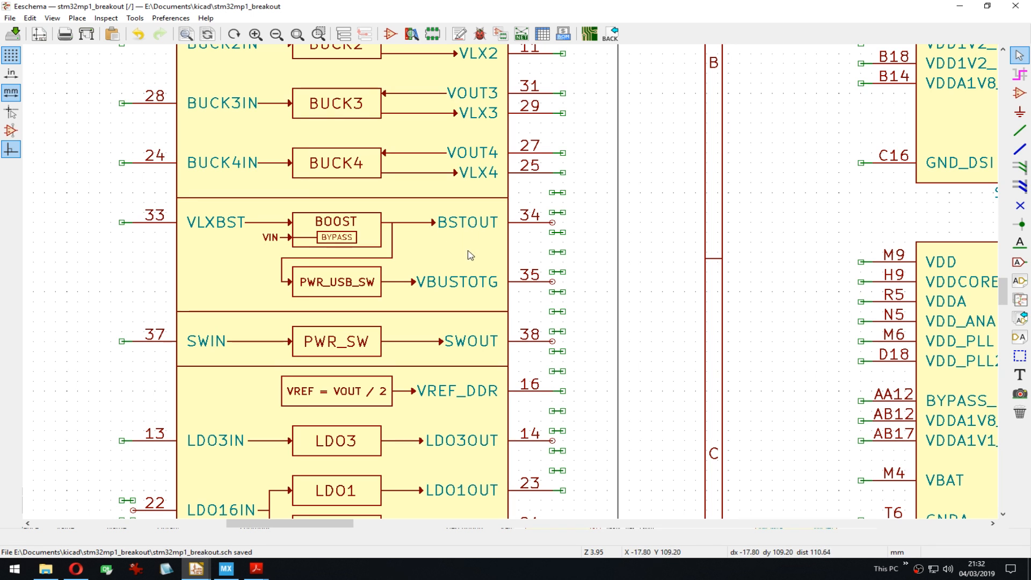
# Step: In the STPMIC1 symbol, move BSTOUT pin 34 one grid step lower
pyautogui.hotkey('ctrl', 'e')
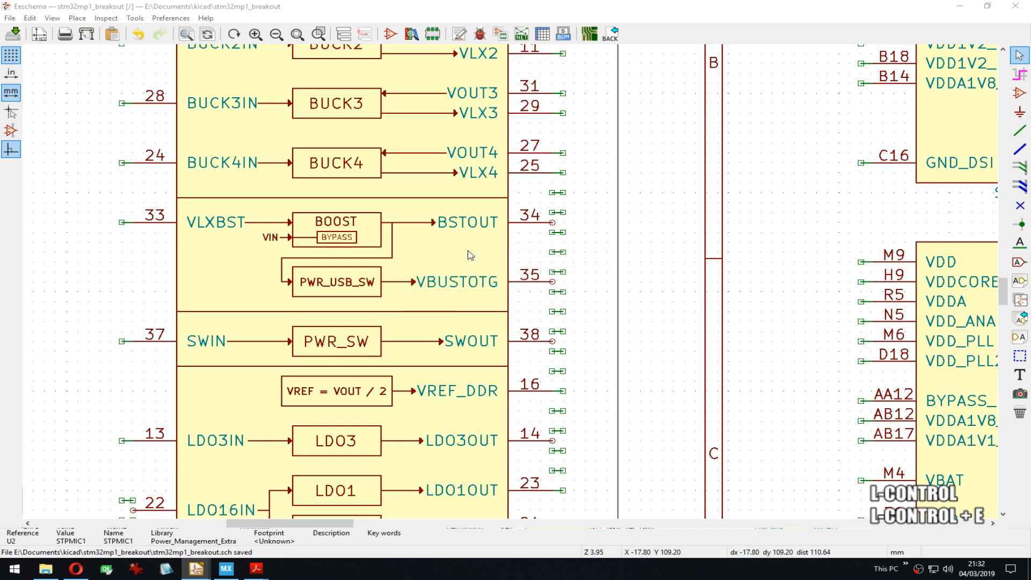
pyautogui.scroll(5, 352, 337)
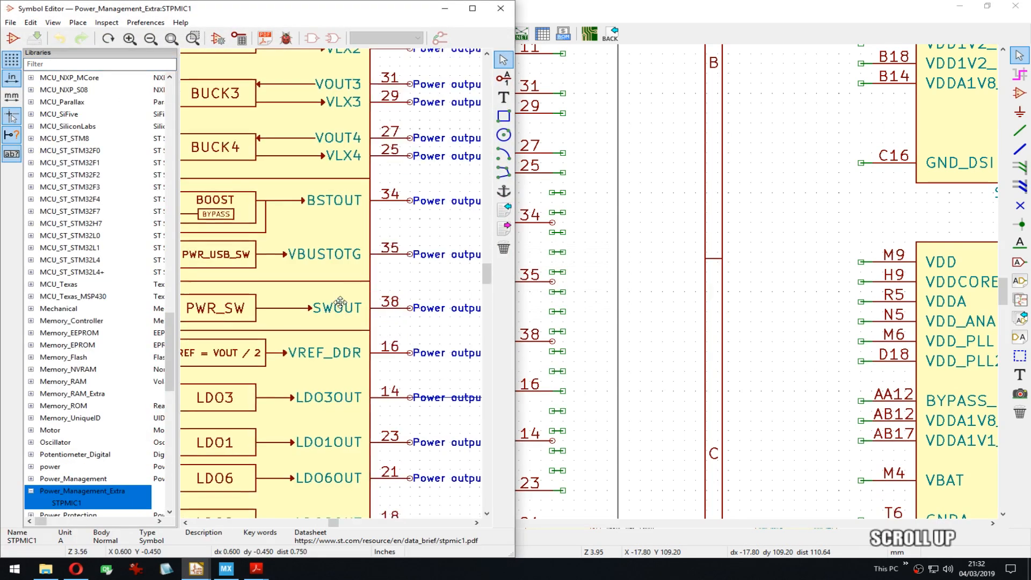
pyautogui.scroll(1, 333, 287)
pyautogui.scroll(1, 357, 266)
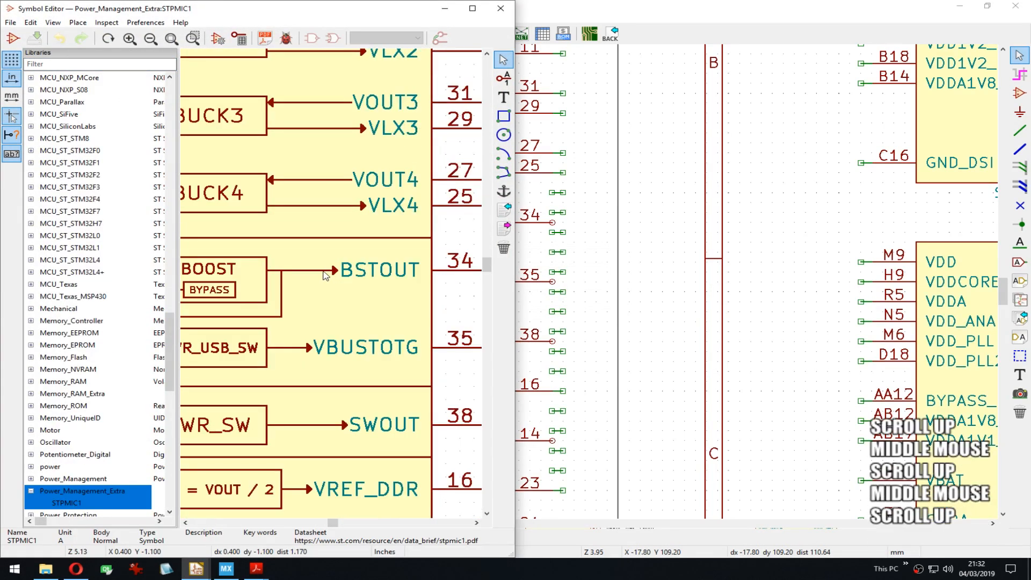
pyautogui.moveTo(317, 254); pyautogui.dragTo(403, 298)
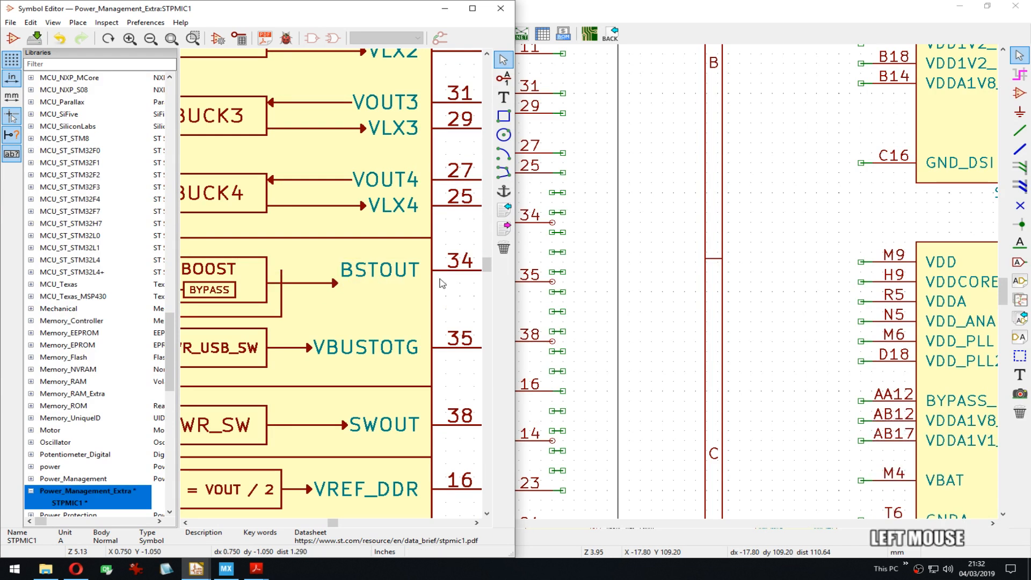
pyautogui.click(460, 274)
pyautogui.moveTo(460, 273); pyautogui.dragTo(376, 269, button='middle')
pyautogui.press('m')
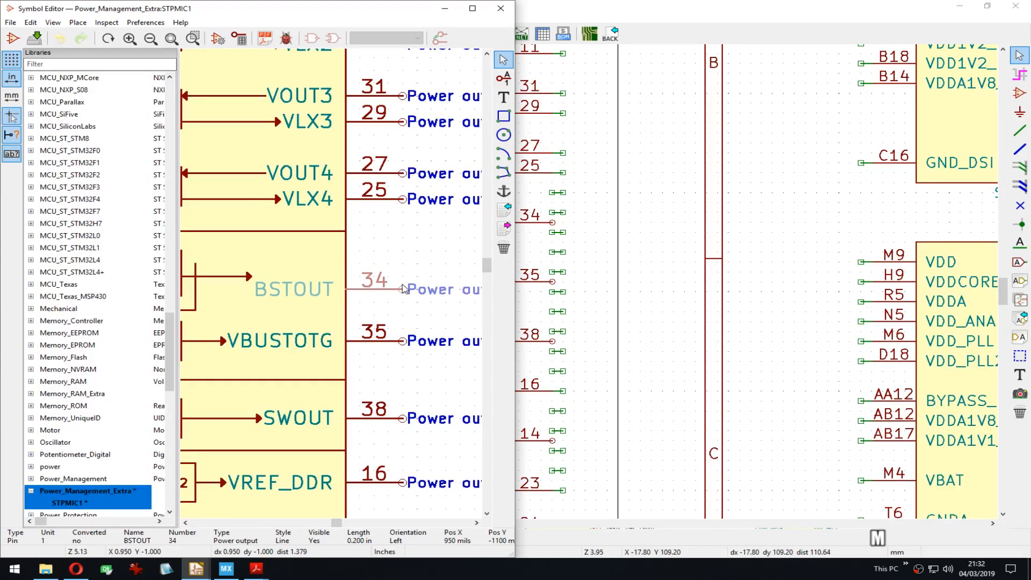
pyautogui.click(403, 277)
# Step: Drag the BOOST-to-PWR_USB_SW line's end point onto the 25-mil grid
pyautogui.moveTo(286, 289); pyautogui.dragTo(338, 278, button='middle')
pyautogui.scroll(3, 343, 283)
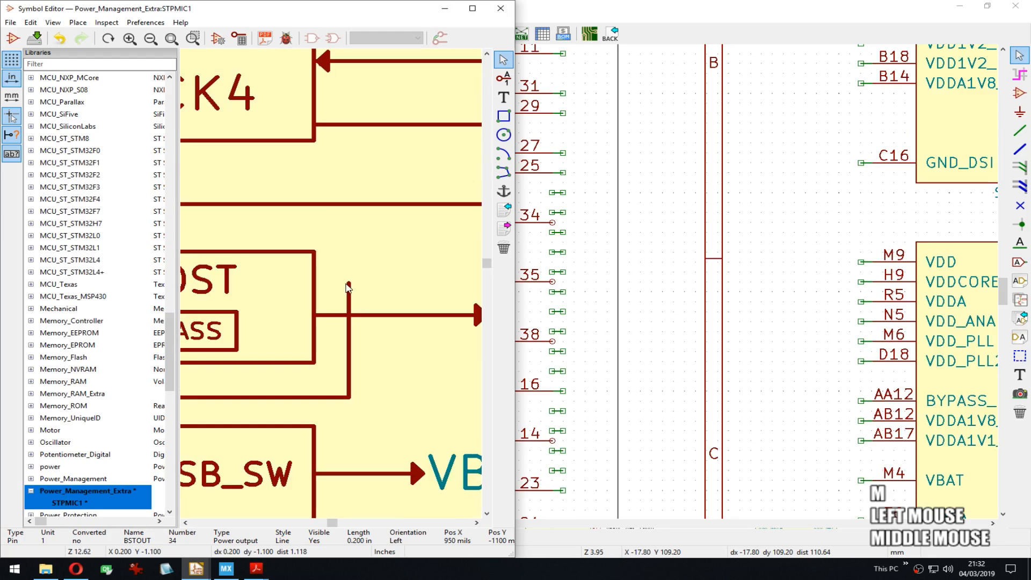
pyautogui.press('g')
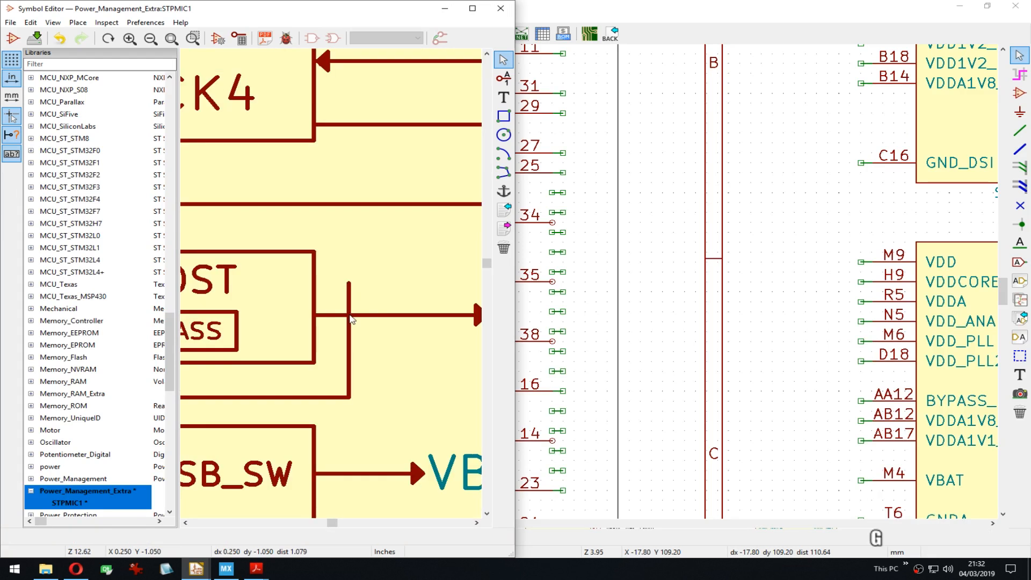
pyautogui.rightClick(349, 290)
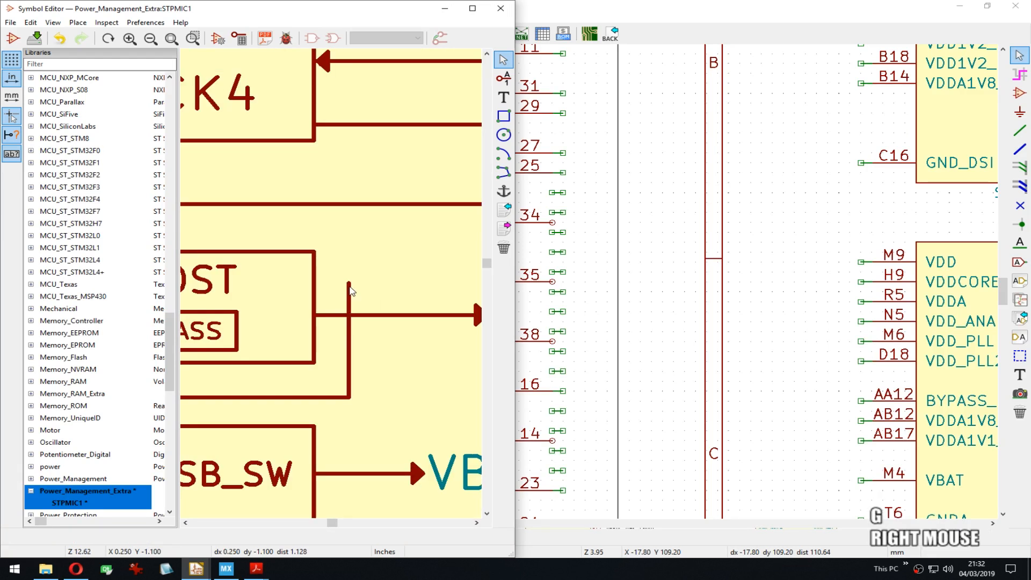
pyautogui.click(397, 313)
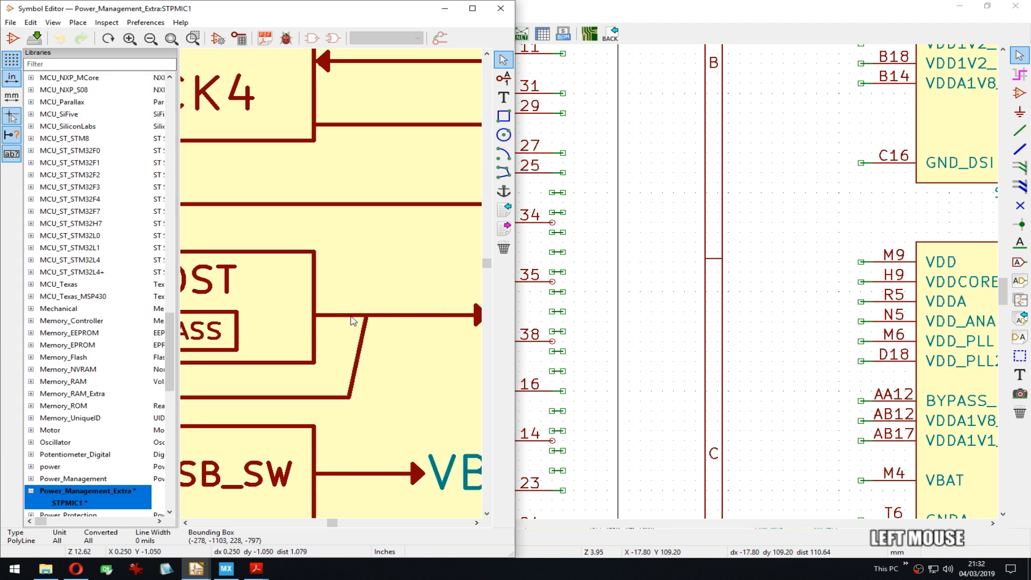
pyautogui.rightClick(354, 321)
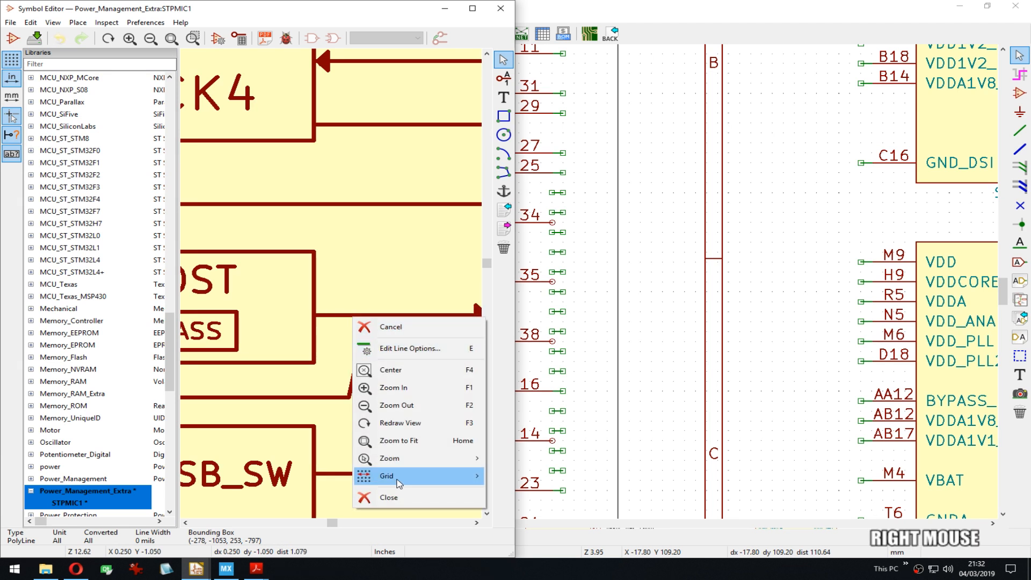
pyautogui.click(400, 475)
pyautogui.click(530, 499)
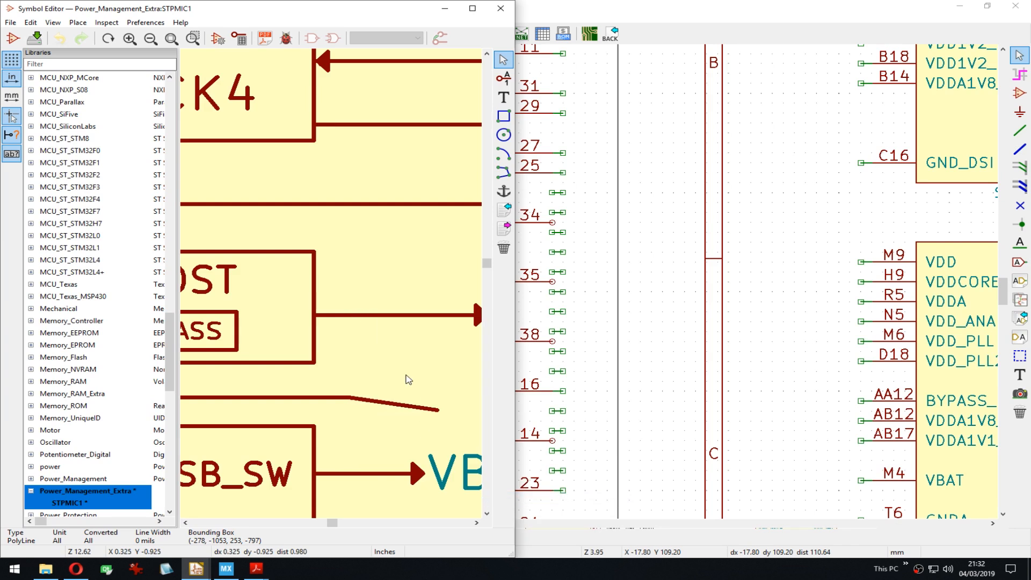
pyautogui.click(352, 317)
# Step: Save the STPMIC1 symbol and return to the schematic
pyautogui.scroll(-1, 329, 284)
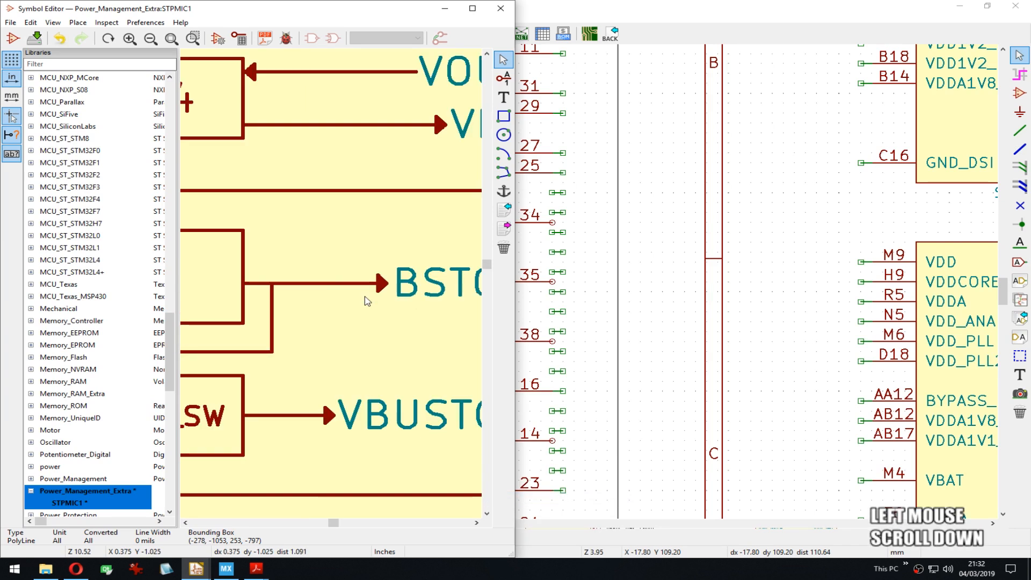
pyautogui.scroll(-2, 366, 300)
pyautogui.hotkey('ctrl', 's')
pyautogui.middleClick(628, 269)
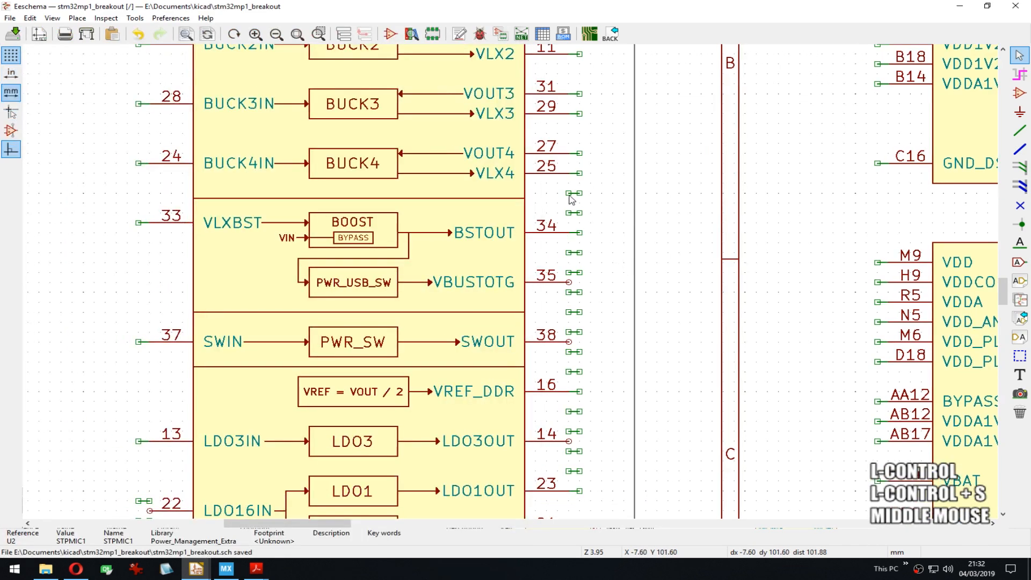
# Step: Delete stray stubs near pins 35 and 38 and start wire stubs from pins 35, 38 and 14
pyautogui.press('Delete')
pyautogui.press('Delete')
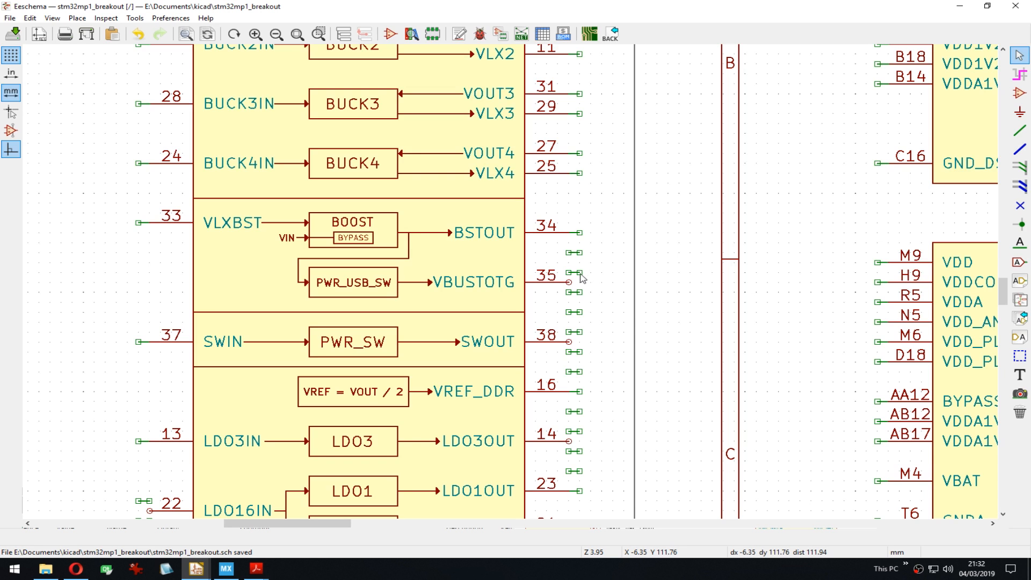
pyautogui.press('Delete')
pyautogui.press('Delete')
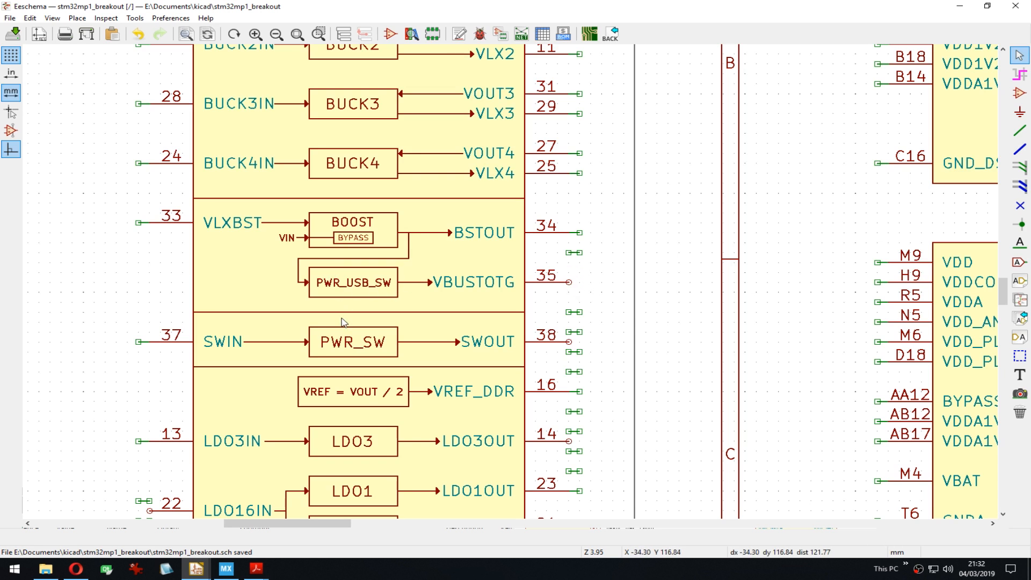
pyautogui.press('w')
pyautogui.click(579, 282)
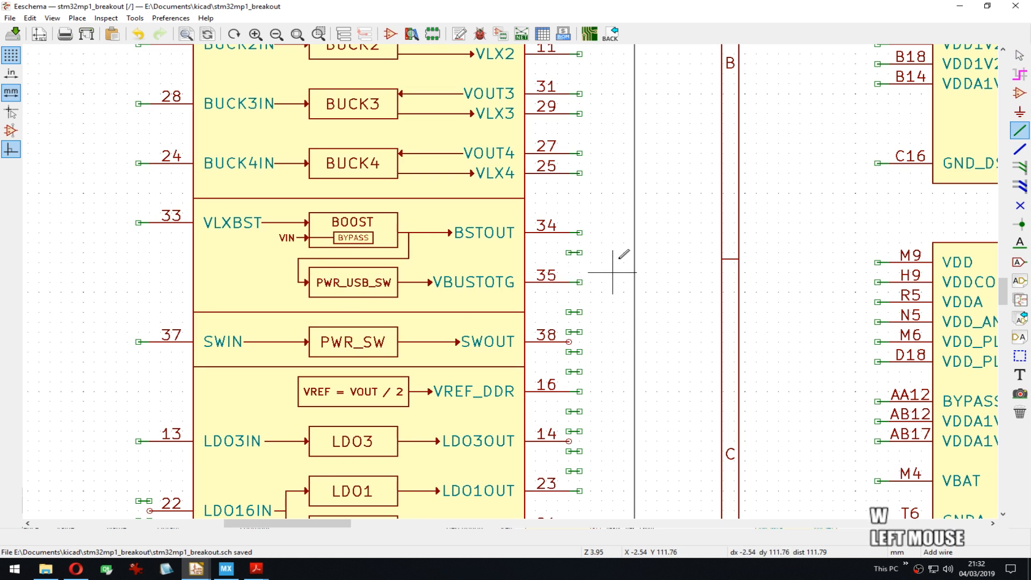
pyautogui.press('Delete')
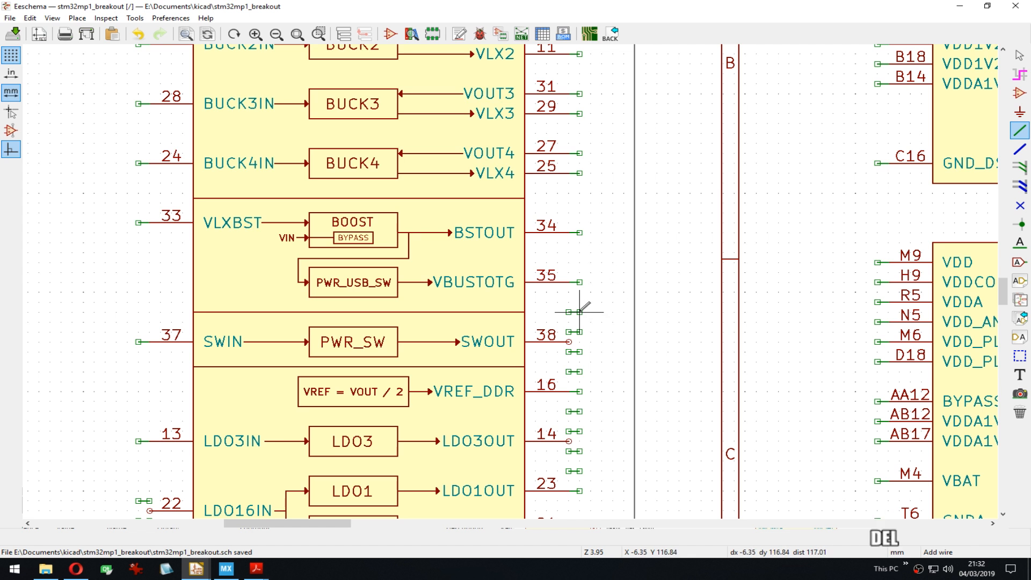
pyautogui.press('Delete')
pyautogui.click(568, 341)
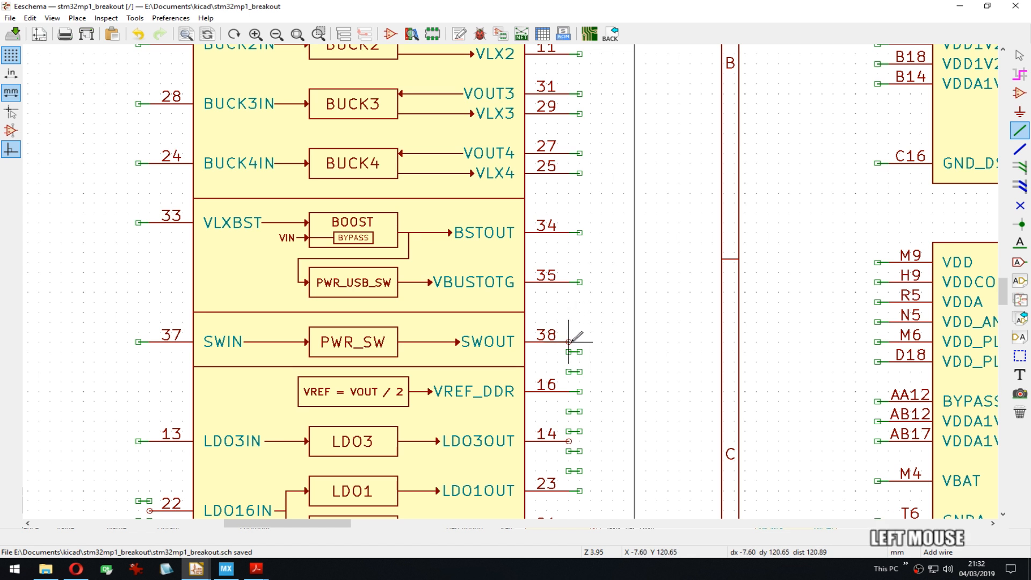
pyautogui.press('Delete')
pyautogui.press('Delete')
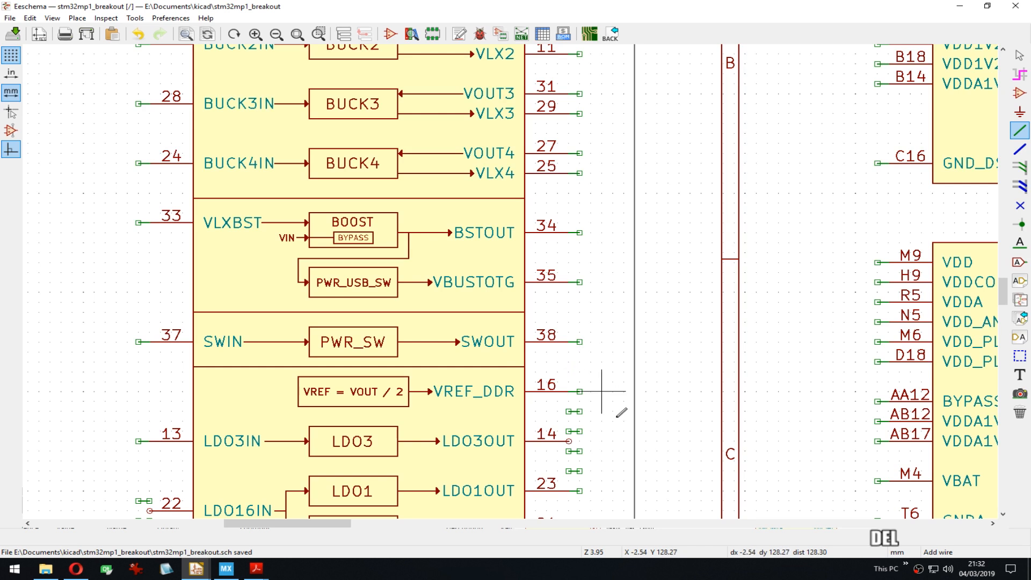
pyautogui.moveTo(612, 431); pyautogui.dragTo(610, 244, button='middle')
pyautogui.press('Delete')
pyautogui.press('Delete')
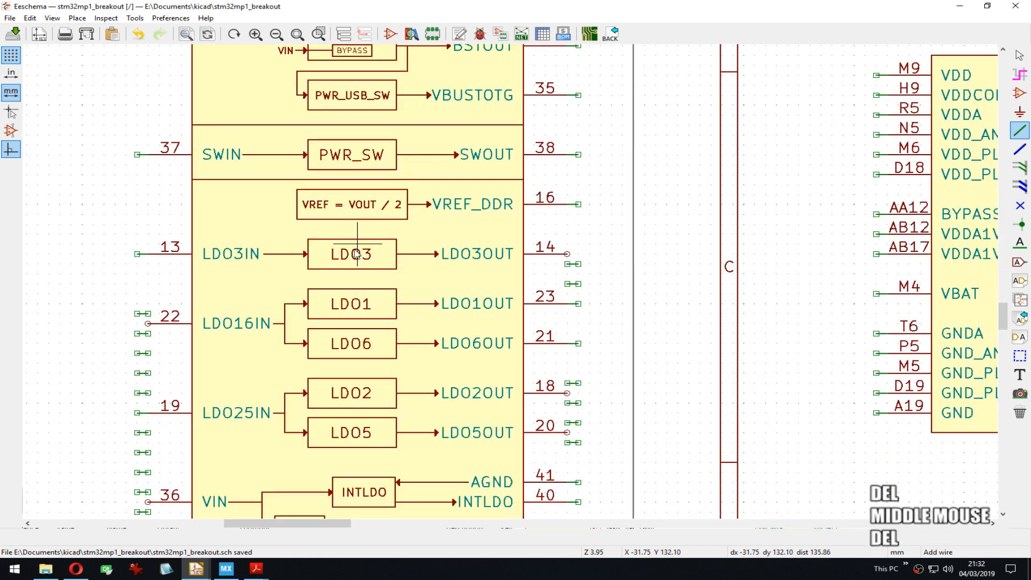
pyautogui.click(567, 253)
# Step: Clear leftover items below pins 22, 19 and 36, and the no-connect at pin 42; stub pins 22 and 36
pyautogui.moveTo(593, 276); pyautogui.dragTo(518, 329, button='middle')
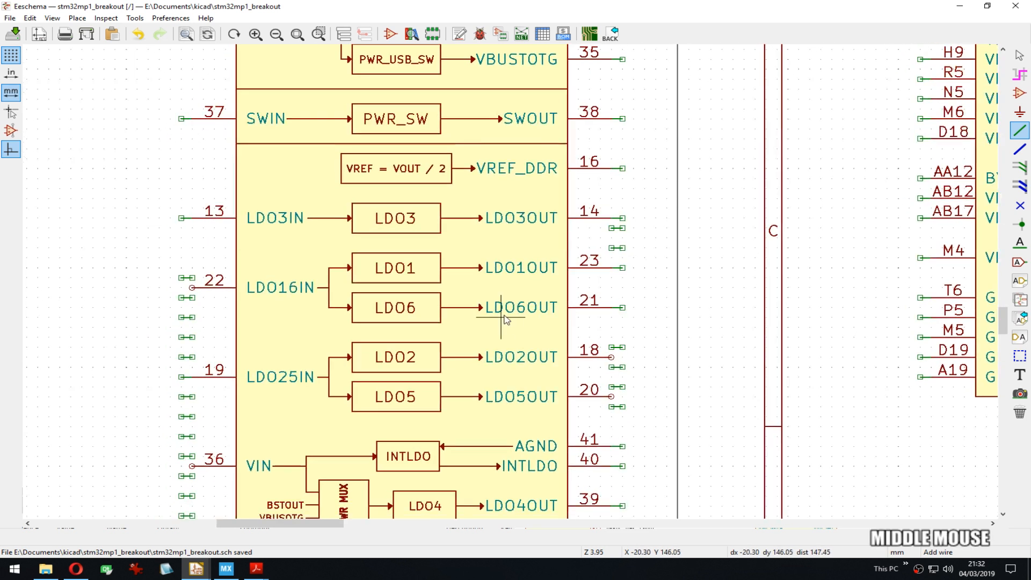
pyautogui.moveTo(492, 385); pyautogui.dragTo(380, 263, button='middle')
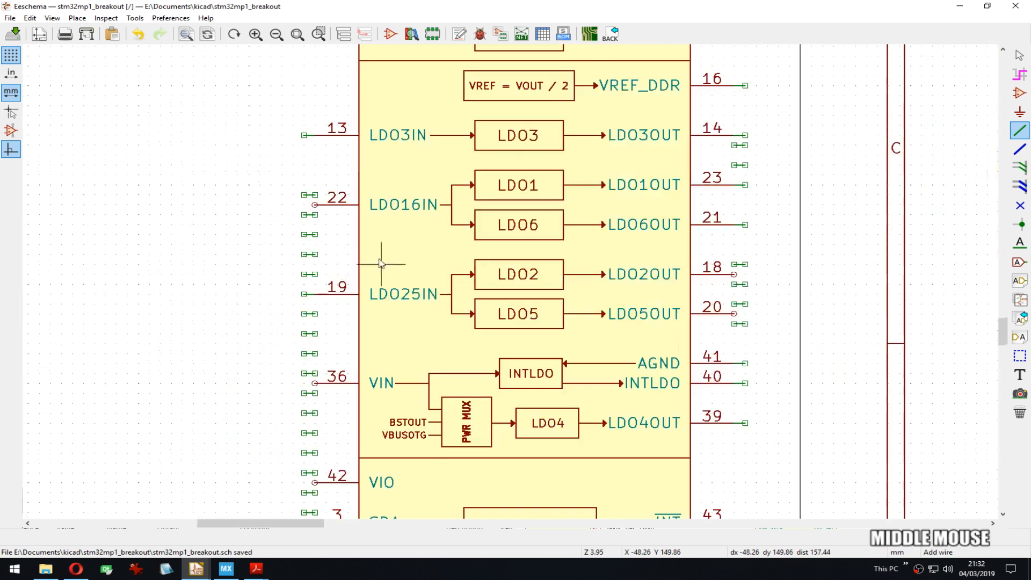
pyautogui.press('Delete')
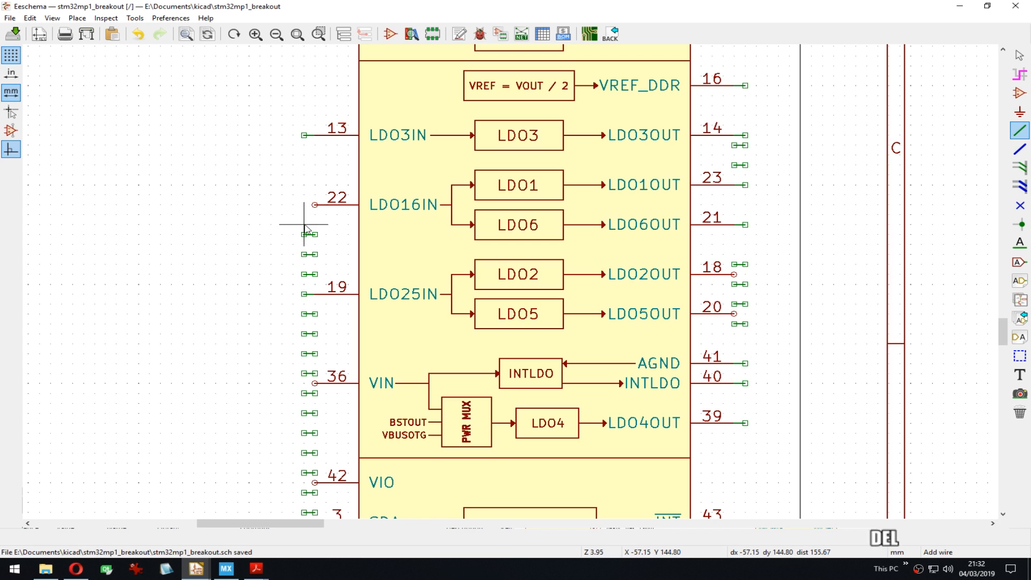
pyautogui.click(304, 205)
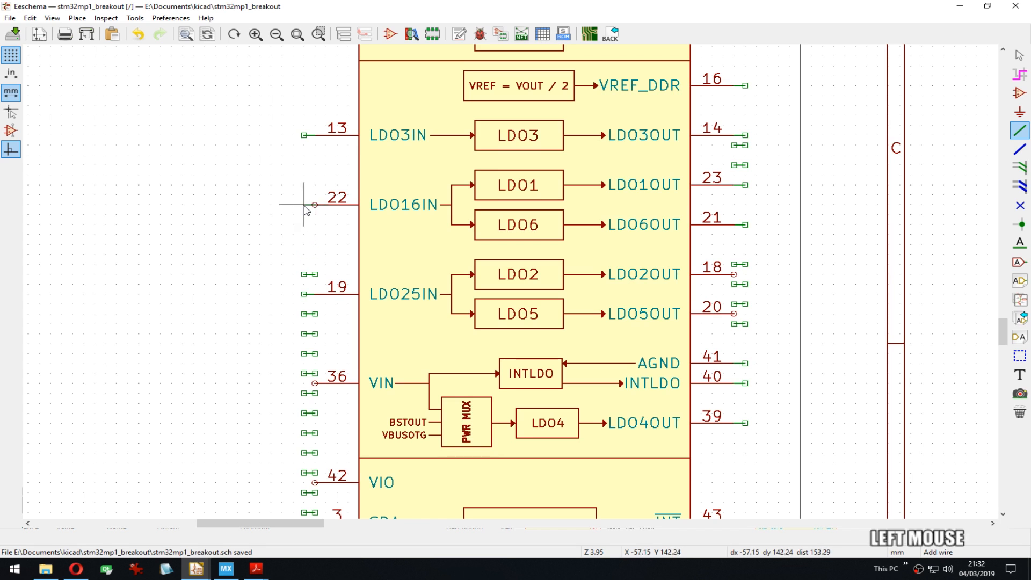
pyautogui.press('Delete')
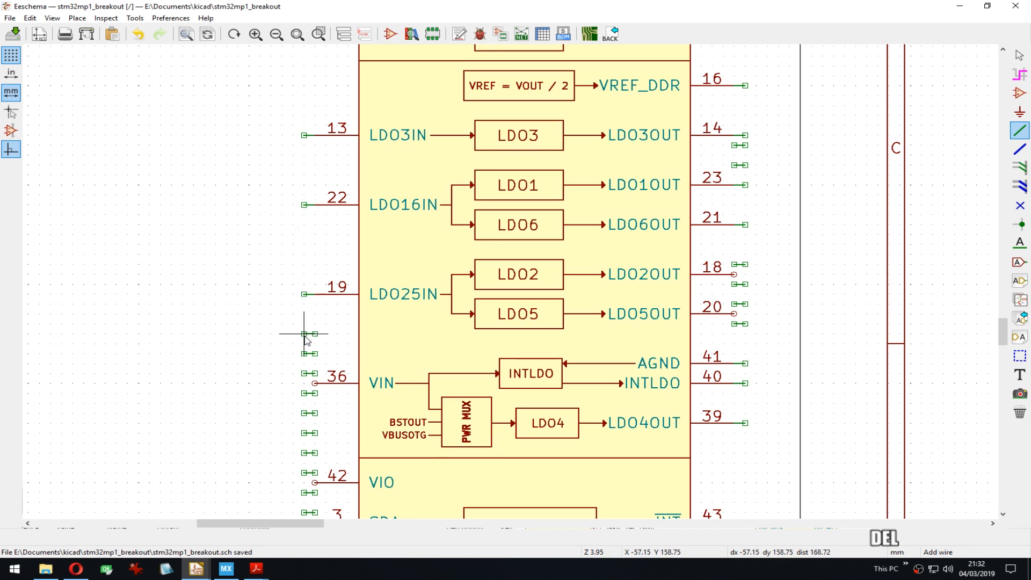
pyautogui.press('Delete')
pyautogui.press('Delete')
pyautogui.press('Delete')
pyautogui.moveTo(309, 399); pyautogui.dragTo(267, 230, button='middle')
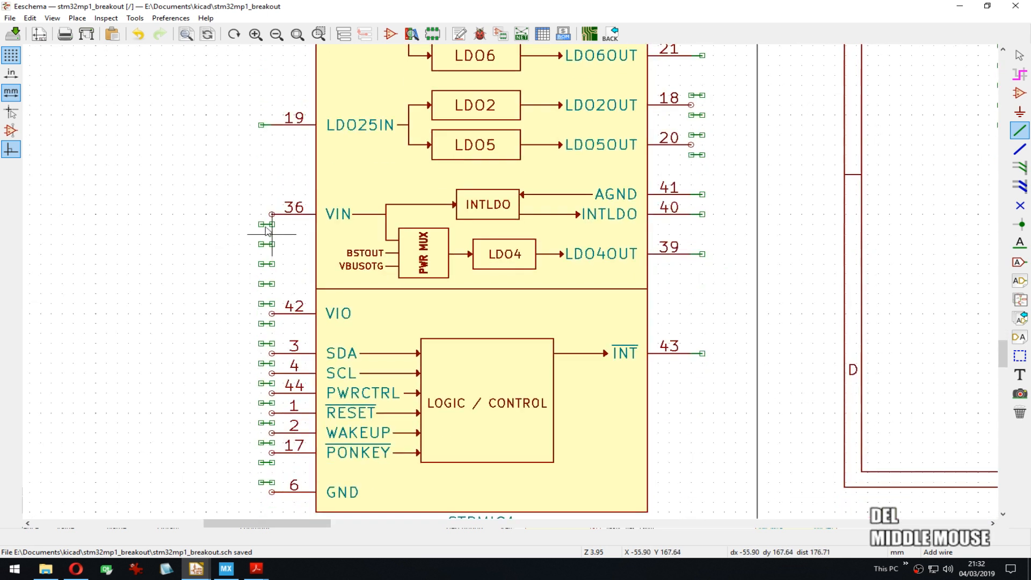
pyautogui.press('Delete')
pyautogui.click(262, 215)
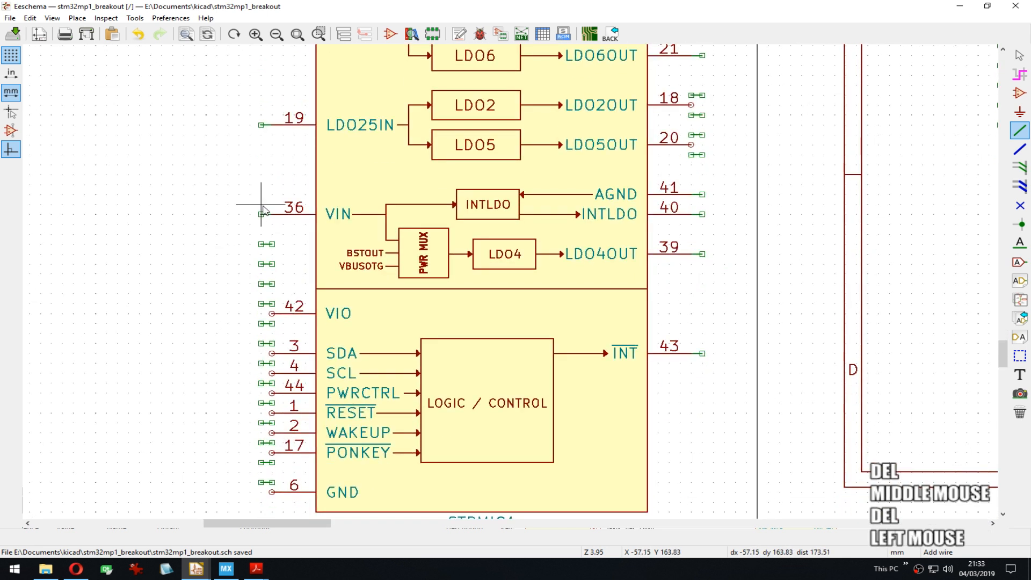
pyautogui.press('Delete')
pyautogui.press('Delete')
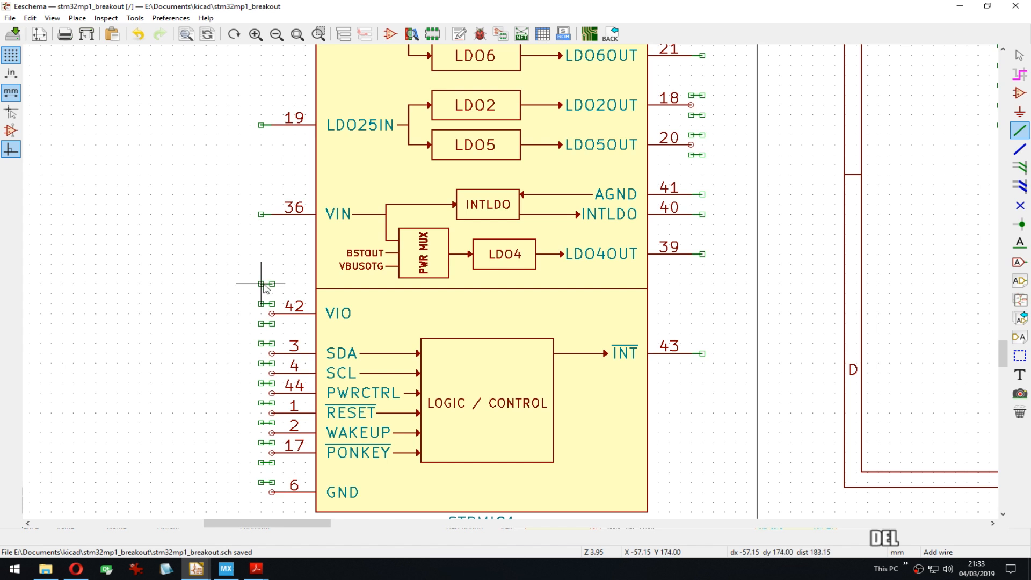
pyautogui.press('Delete')
# Step: Move the no-connect flags onto pins 42–6 and delete the stray stub between pins 42 and 3
pyautogui.moveTo(304, 363); pyautogui.dragTo(324, 311, button='middle')
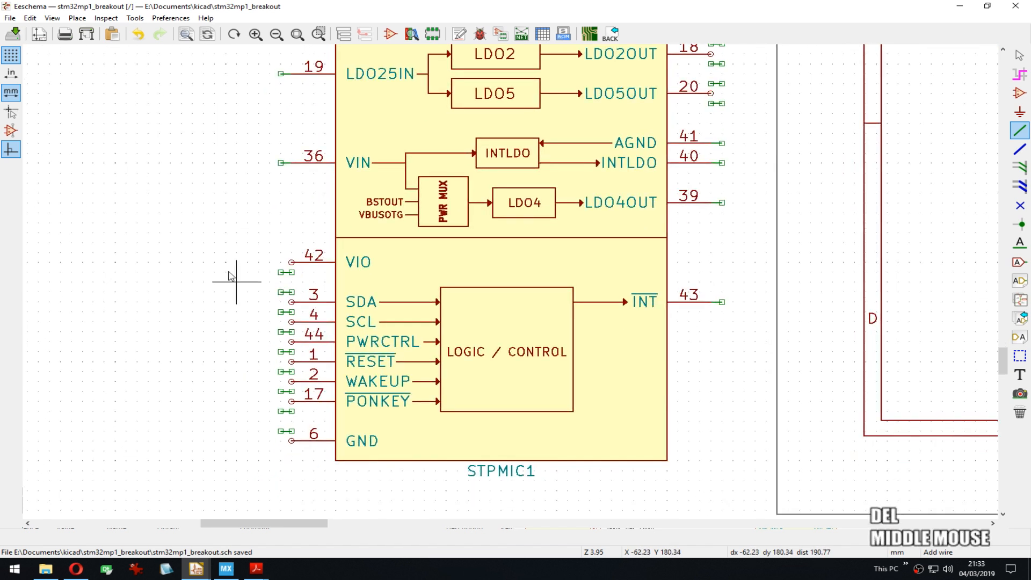
pyautogui.moveTo(237, 243); pyautogui.dragTo(281, 457)
pyautogui.click(280, 451)
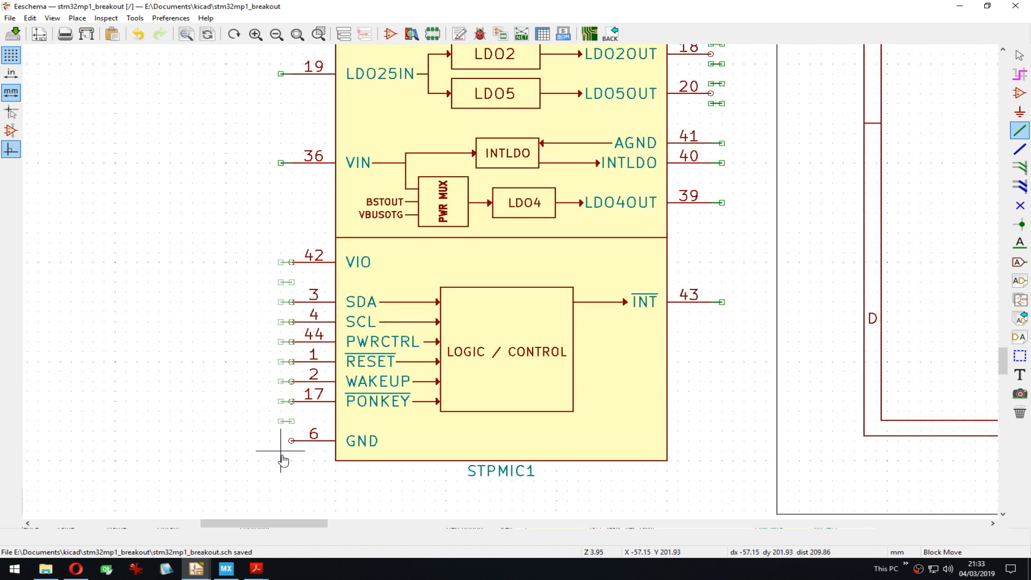
pyautogui.press('Delete')
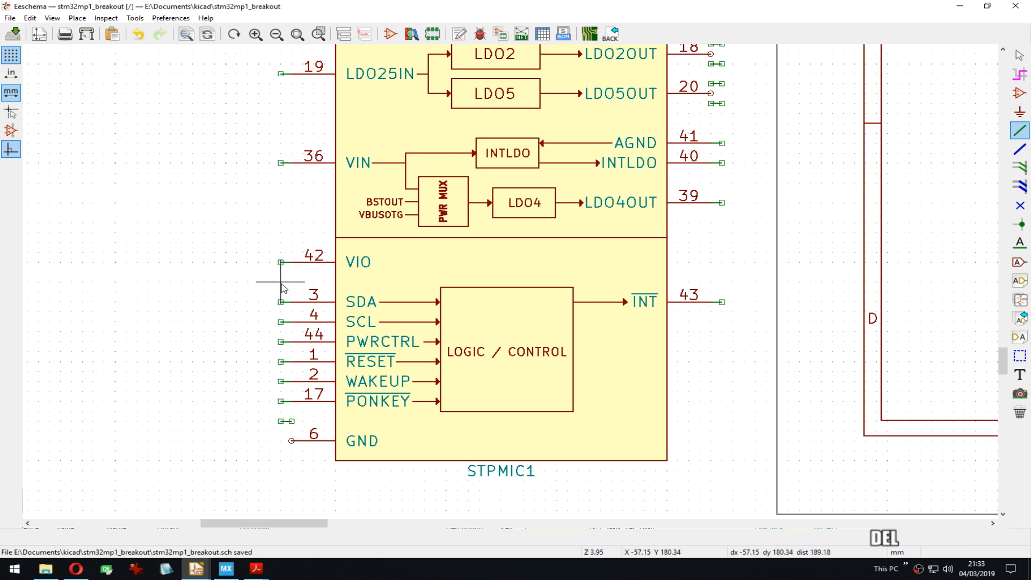
pyautogui.press('w')
pyautogui.click(278, 422)
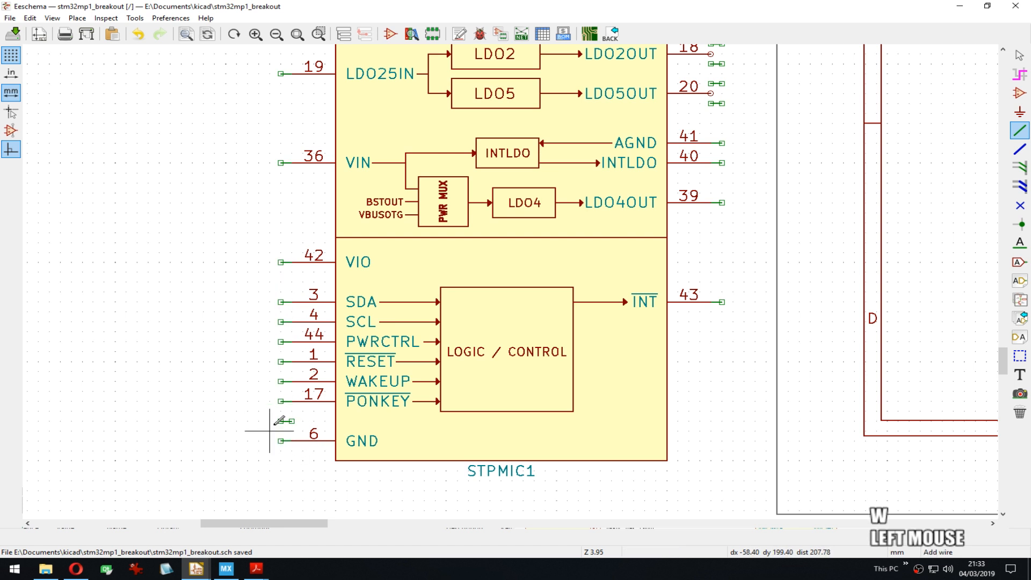
pyautogui.press('Delete')
# Step: Delete leftover stubs near pins 20 and 18, then start a wire stub from pin 18
pyautogui.moveTo(288, 420); pyautogui.dragTo(557, 203, button='middle')
pyautogui.press('Delete')
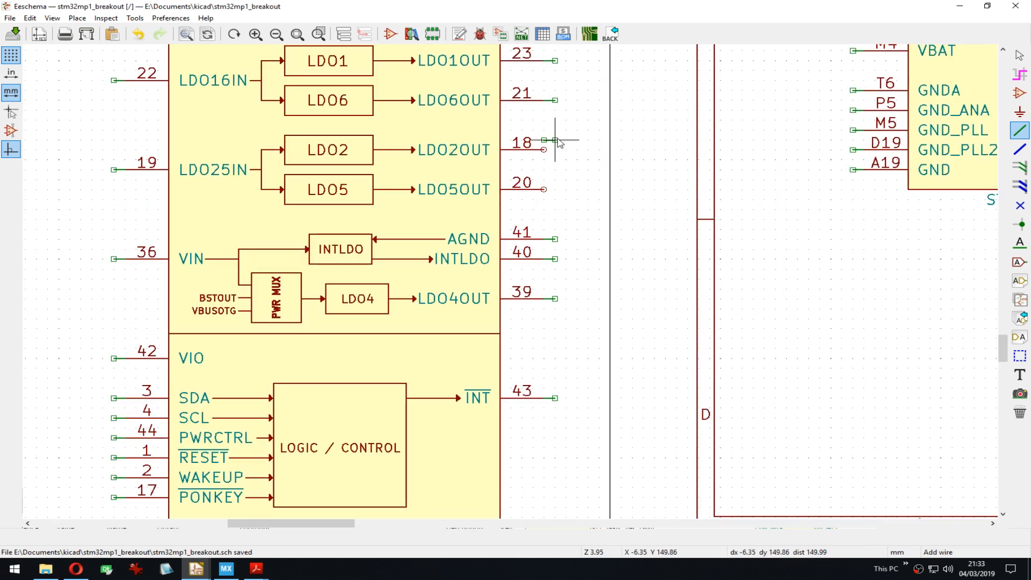
pyautogui.press('Delete')
pyautogui.click(556, 152)
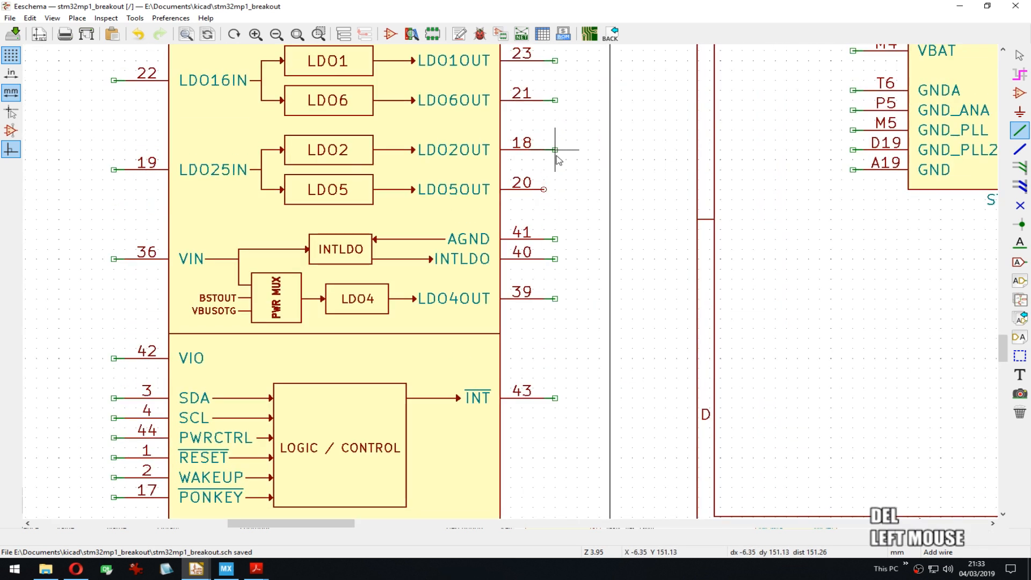
# Step: Delete the stray wire stub beside STPMIC1 pins 14 and 23
pyautogui.scroll(-3, 593, 299)
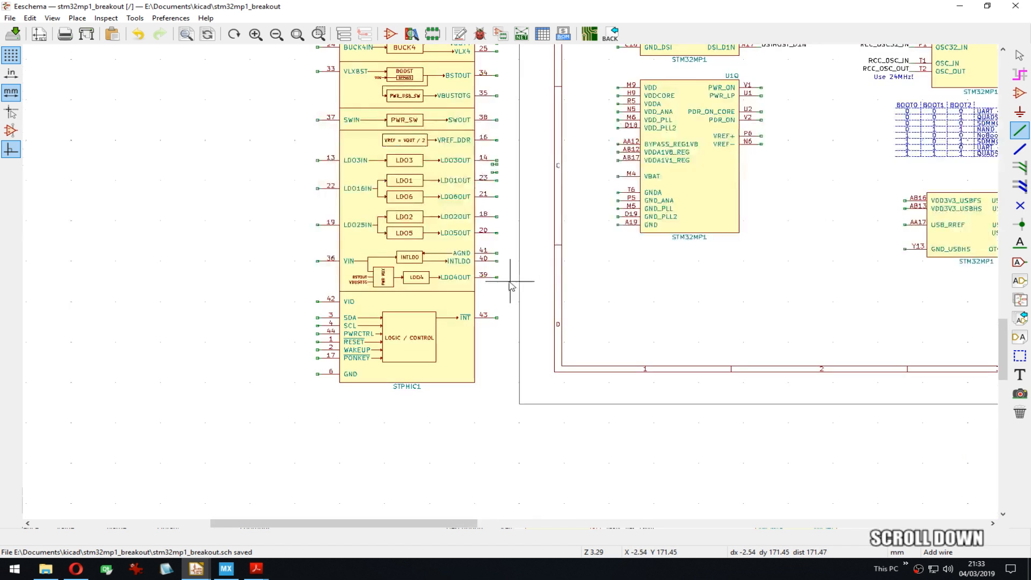
pyautogui.scroll(3, 524, 281)
pyautogui.moveTo(548, 297); pyautogui.dragTo(543, 197, button='middle')
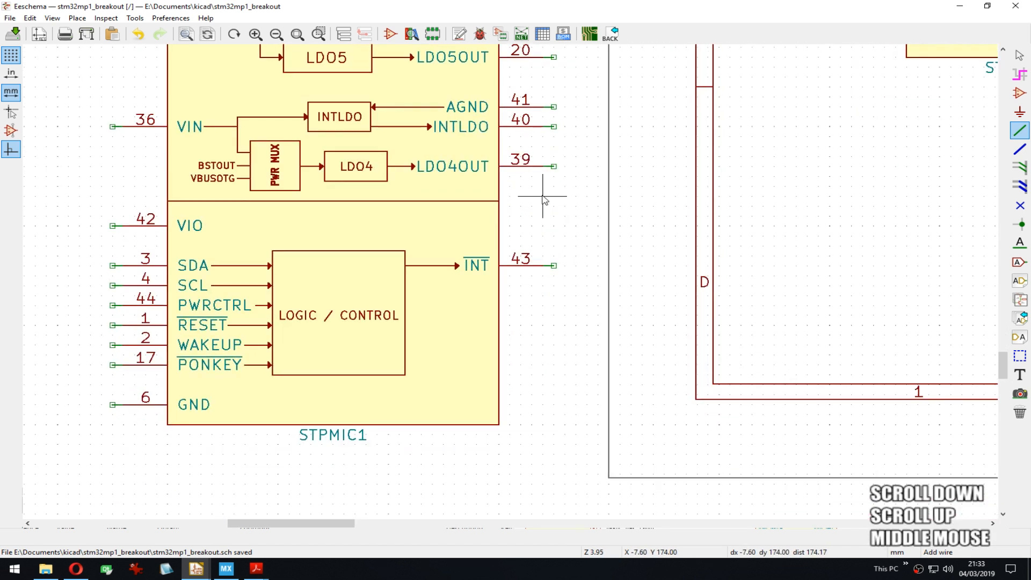
pyautogui.scroll(-4, 544, 200)
pyautogui.moveTo(511, 161); pyautogui.dragTo(510, 249, button='middle')
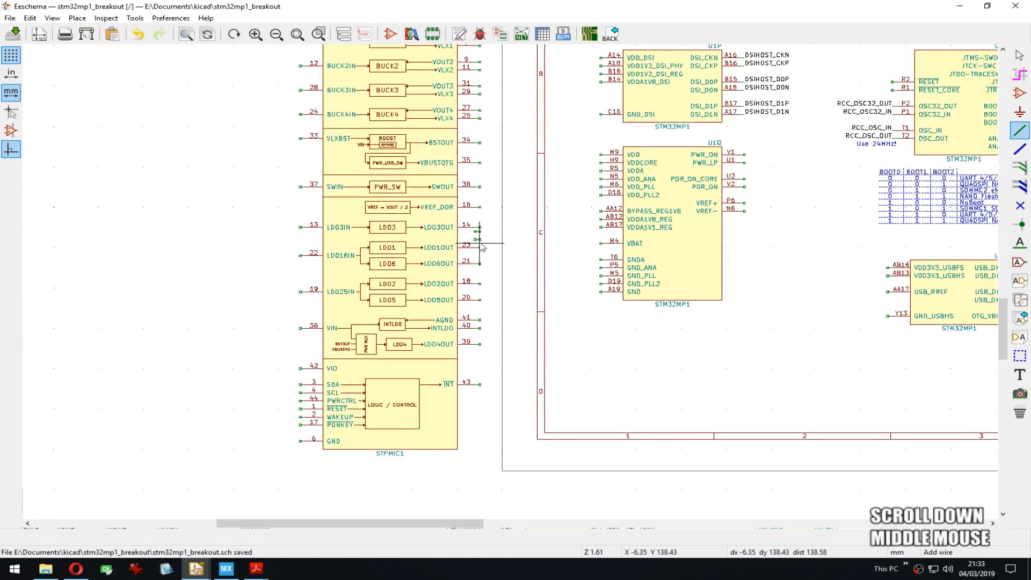
pyautogui.press('Delete')
# Step: Pan across the sheet to the U1P, U1Q and U1M units and save the schematic
pyautogui.moveTo(511, 165); pyautogui.dragTo(470, 201, button='middle')
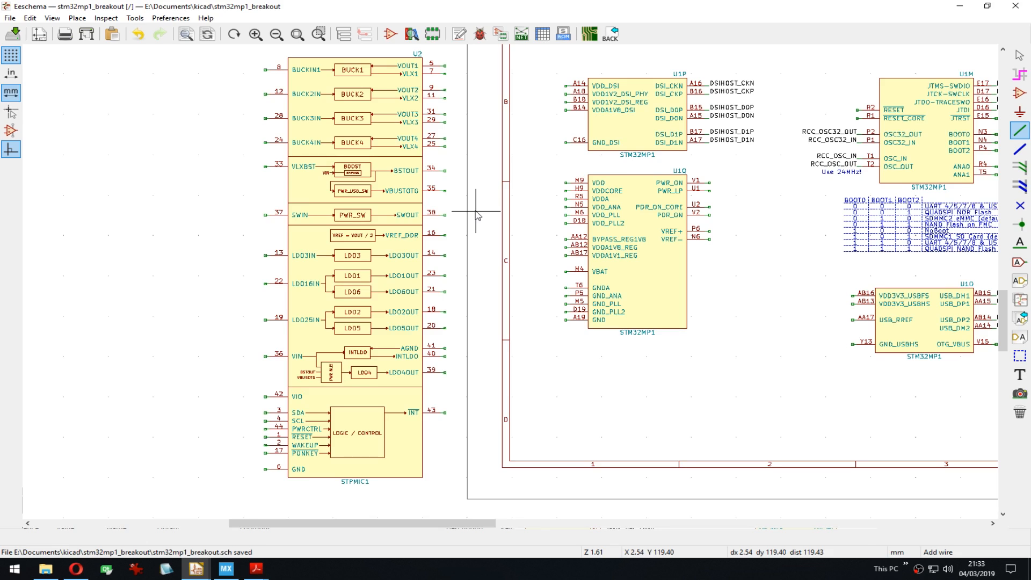
pyautogui.moveTo(674, 240); pyautogui.dragTo(537, 244, button='middle')
pyautogui.scroll(-4, 537, 244)
pyautogui.moveTo(639, 272); pyautogui.dragTo(478, 275, button='middle')
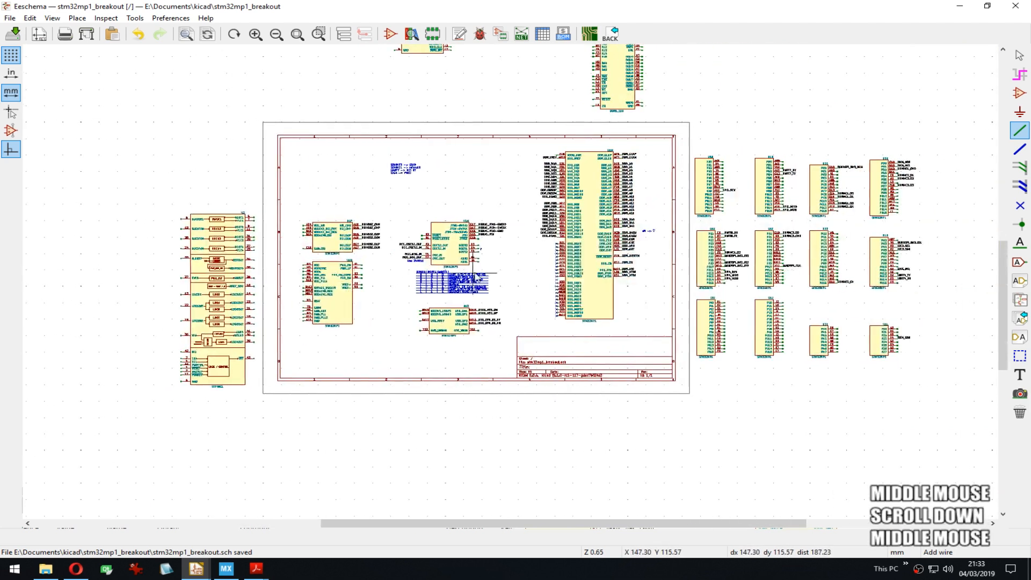
pyautogui.moveTo(591, 210); pyautogui.dragTo(589, 288, button='middle')
pyautogui.scroll(1, 472, 289)
pyautogui.scroll(4, 440, 331)
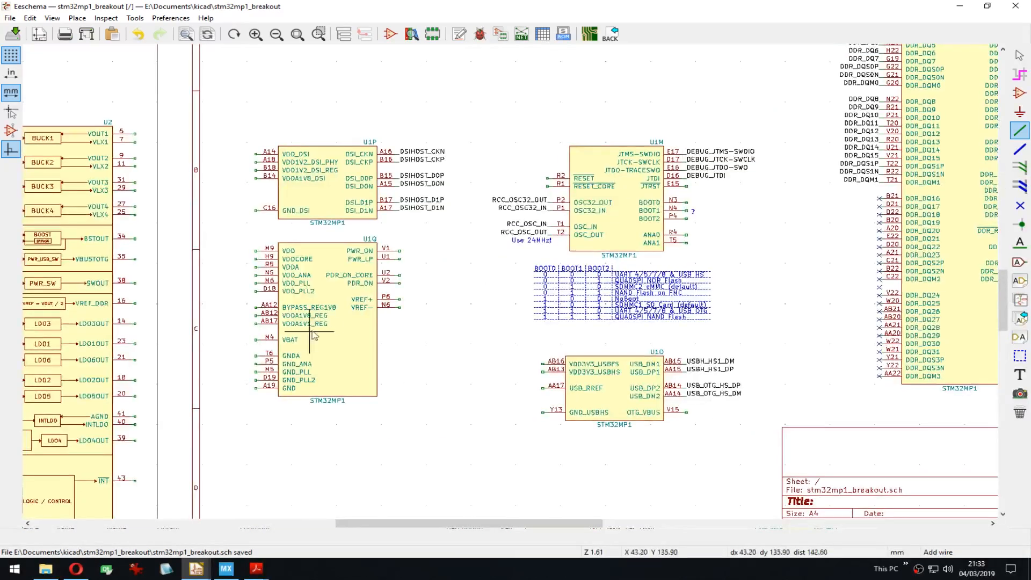
pyautogui.moveTo(314, 335); pyautogui.dragTo(580, 239, button='middle')
pyautogui.hotkey('ctrl', 's')
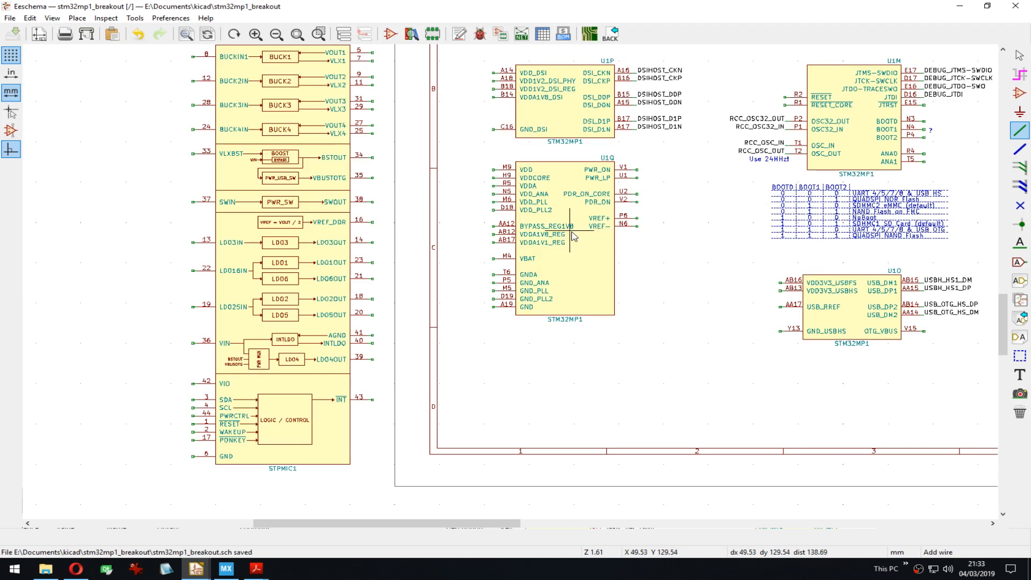
# Step: Pan around the full-sheet overview to check all parts
pyautogui.scroll(-3, 720, 299)
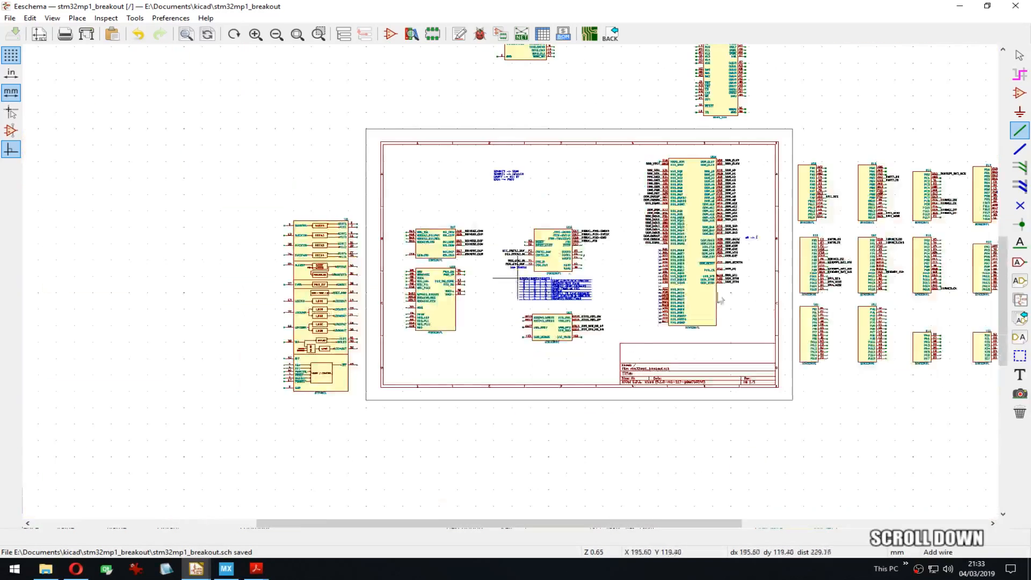
pyautogui.moveTo(720, 299); pyautogui.dragTo(527, 357, button='middle')
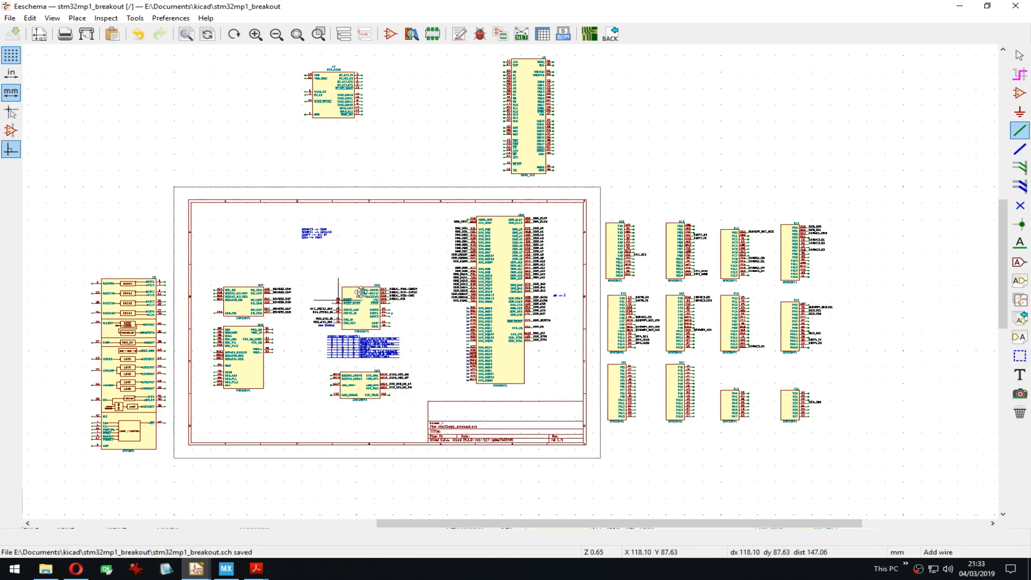
pyautogui.moveTo(340, 301); pyautogui.dragTo(414, 213, button='middle')
pyautogui.scroll(3, 248, 259)
pyautogui.moveTo(779, 310); pyautogui.dragTo(584, 358, button='middle')
pyautogui.moveTo(517, 332); pyautogui.dragTo(559, 277, button='middle')
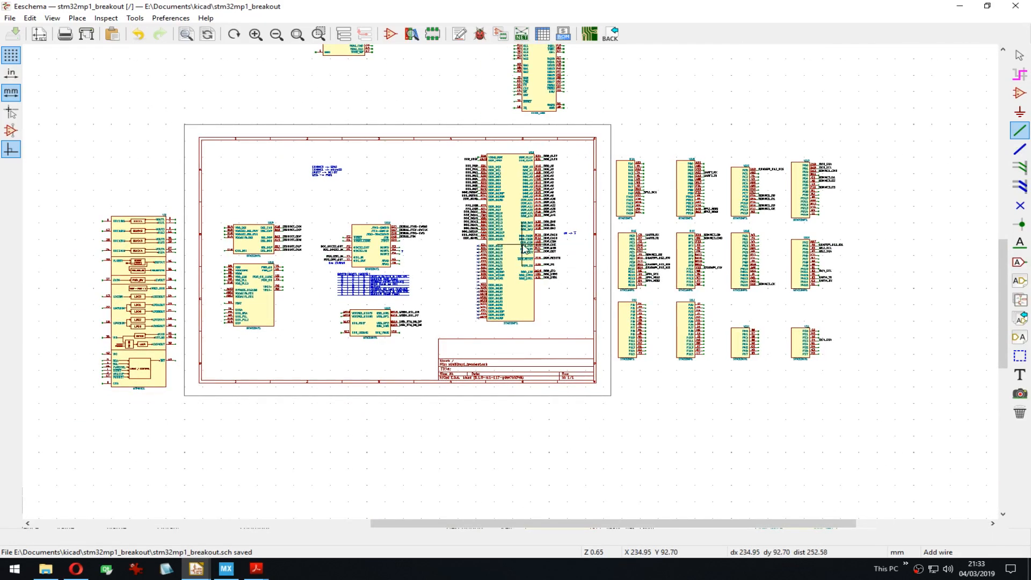
pyautogui.scroll(3, 386, 251)
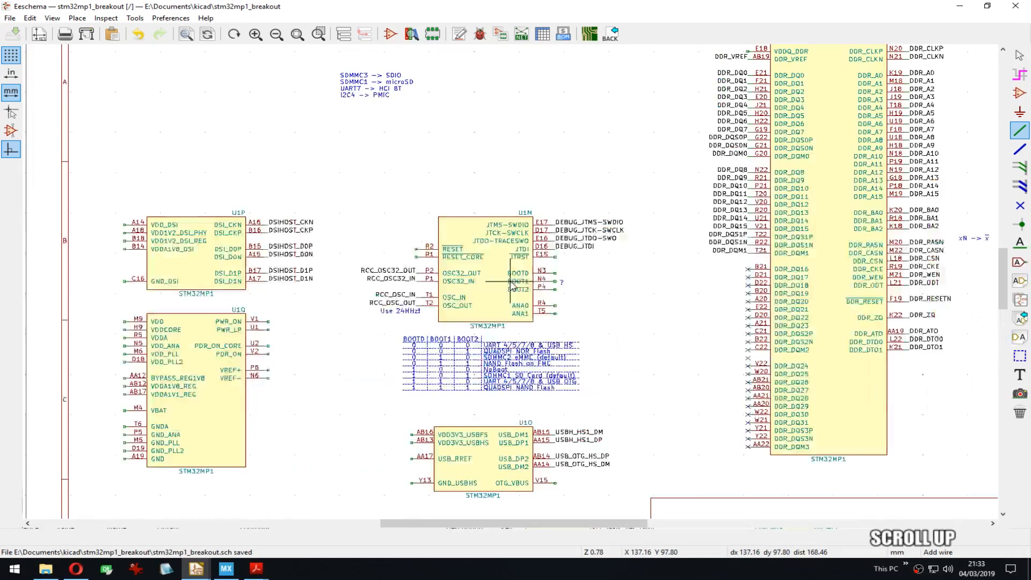
pyautogui.moveTo(486, 364); pyautogui.dragTo(494, 321, button='middle')
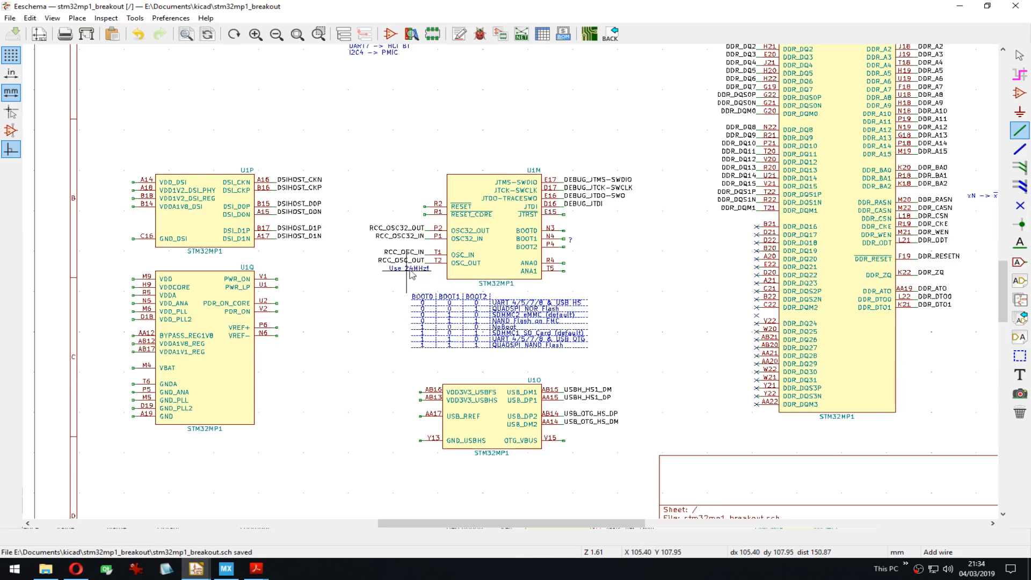
pyautogui.scroll(3, 422, 270)
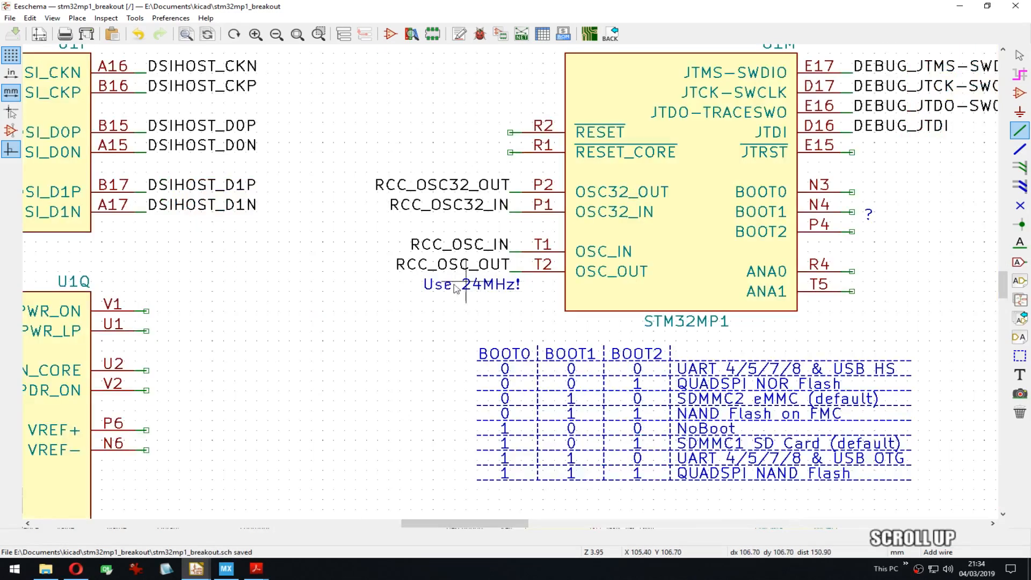
pyautogui.moveTo(483, 281); pyautogui.dragTo(344, 284, button='middle')
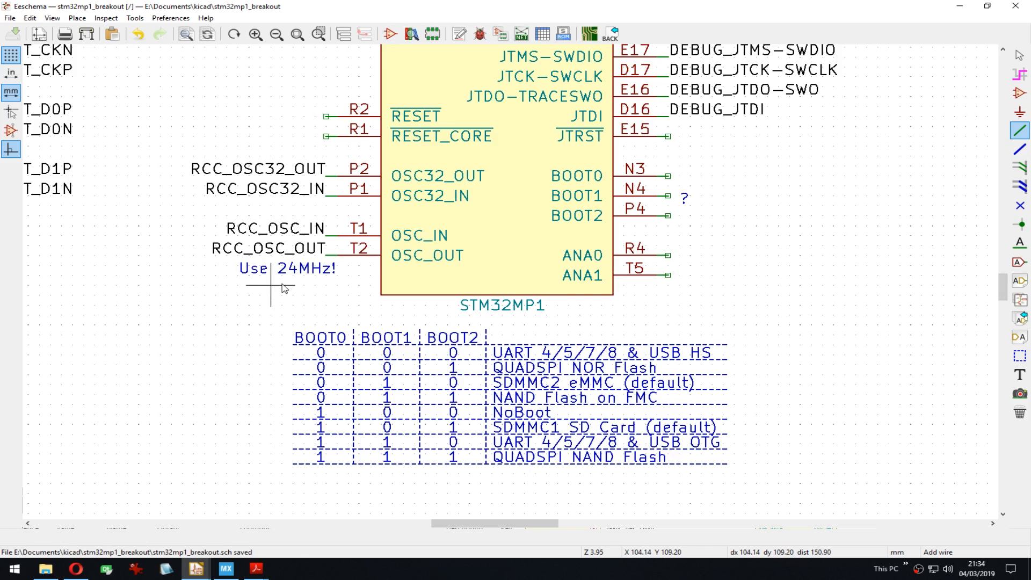
pyautogui.scroll(-5, 303, 271)
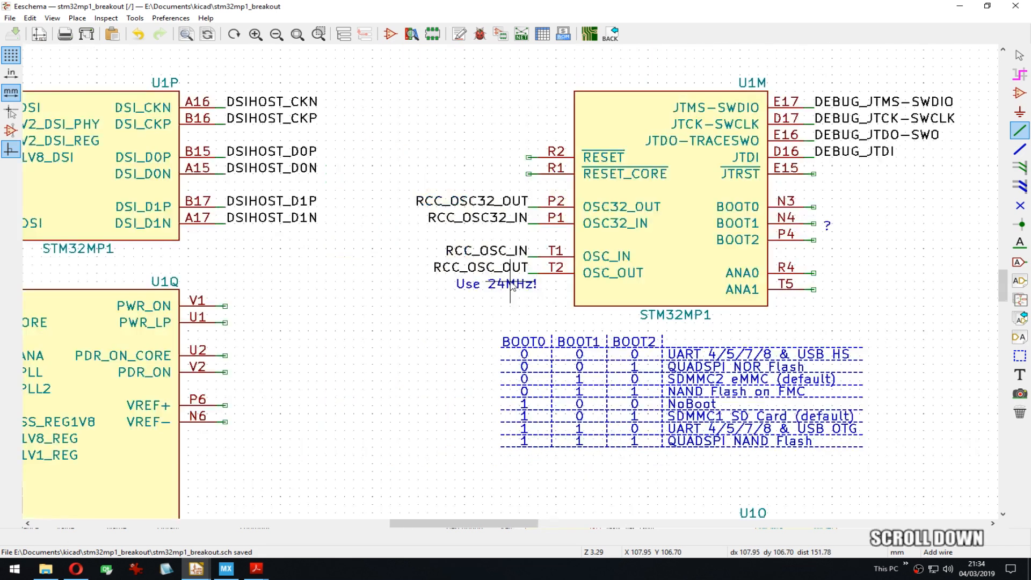
pyautogui.moveTo(574, 299); pyautogui.dragTo(397, 289, button='middle')
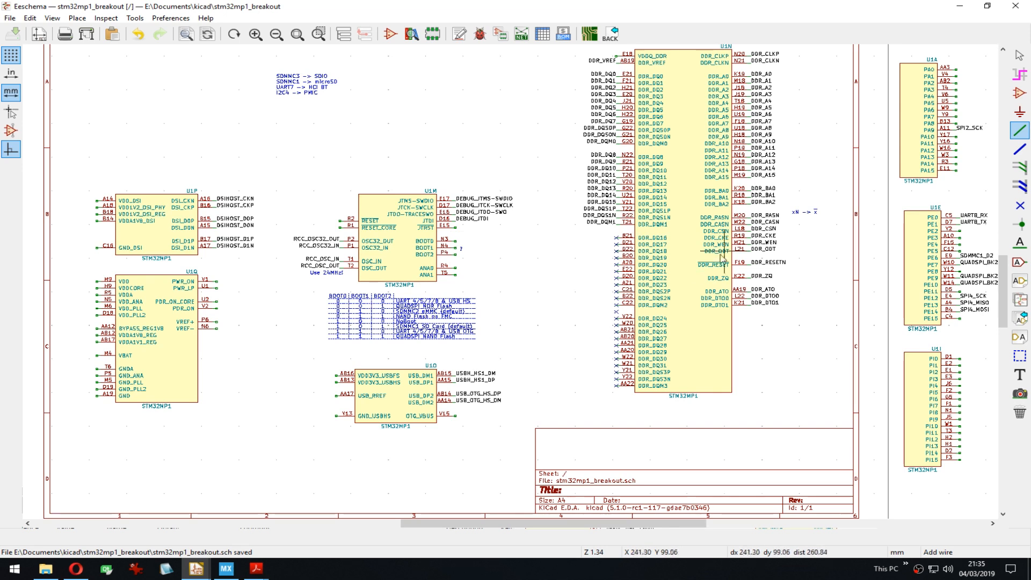
# Step: Review the STM32MP1 GPIO port units and the STPMIC1 symbol beside the main sheet
pyautogui.moveTo(570, 343); pyautogui.dragTo(473, 325, button='middle')
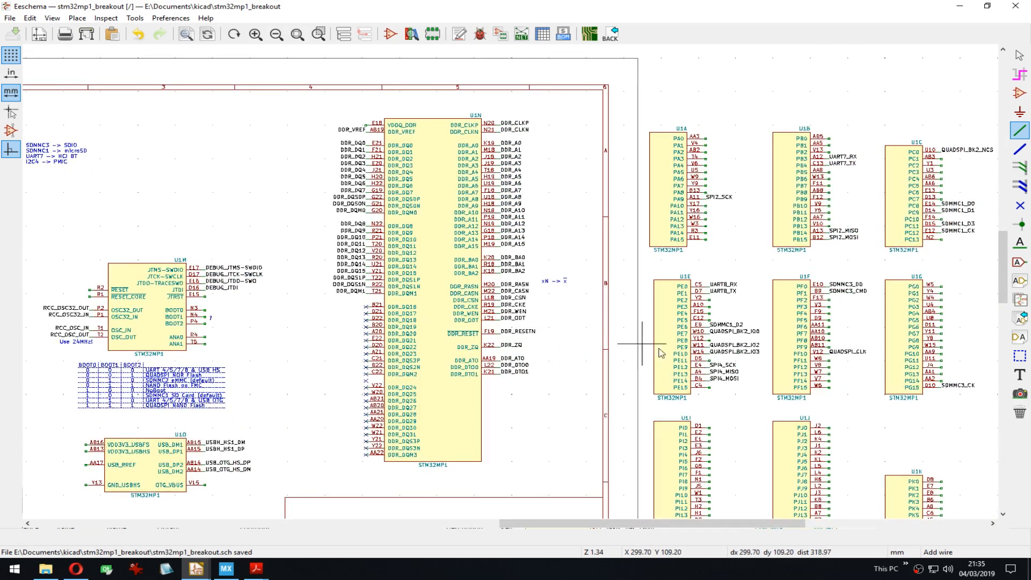
pyautogui.moveTo(664, 344); pyautogui.dragTo(618, 280, button='middle')
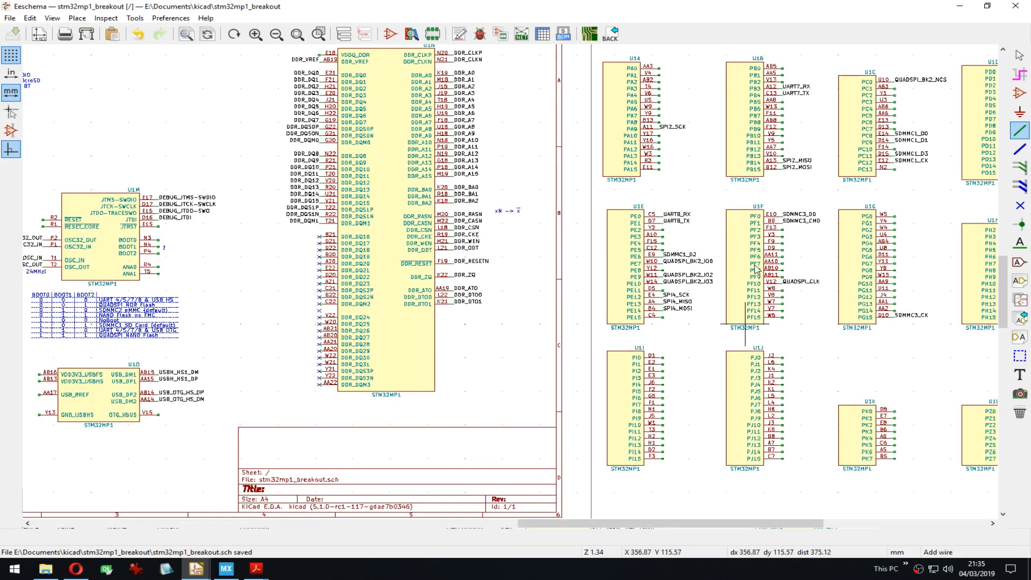
pyautogui.moveTo(290, 247); pyautogui.dragTo(622, 278, button='middle')
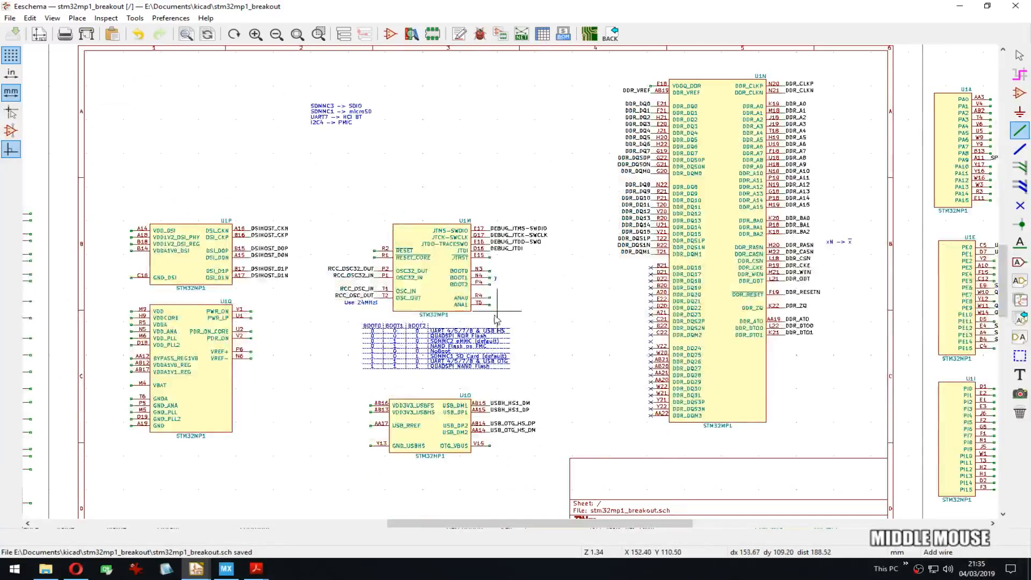
pyautogui.scroll(-1, 495, 314)
pyautogui.moveTo(408, 331); pyautogui.dragTo(667, 333, button='middle')
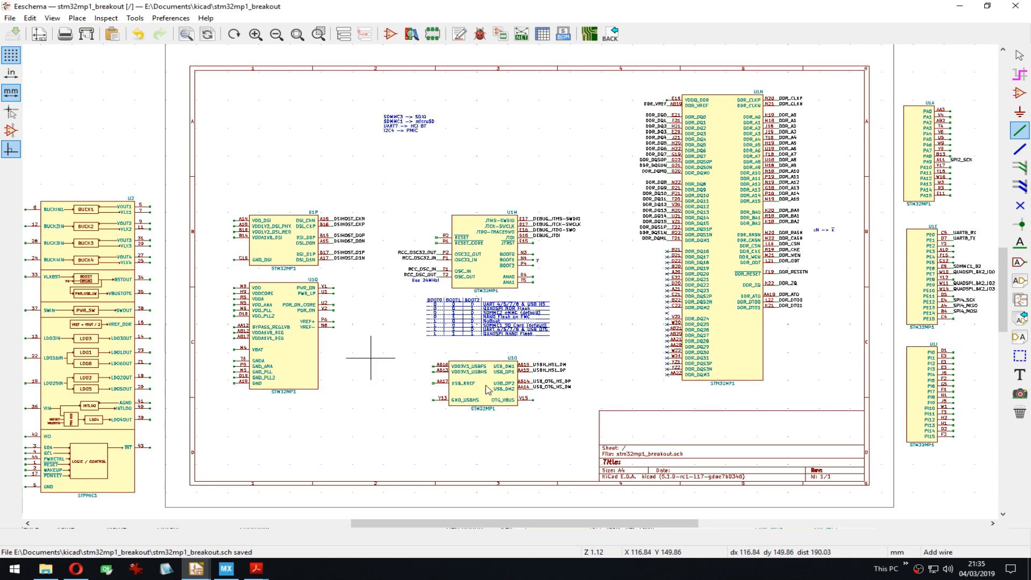
pyautogui.moveTo(521, 397); pyautogui.dragTo(378, 369, button='middle')
pyautogui.moveTo(298, 225); pyautogui.dragTo(612, 305, button='middle')
# Step: Zoom out to the overview of all parts and save the stm32mp1_breakout schematic
pyautogui.scroll(-5, 613, 305)
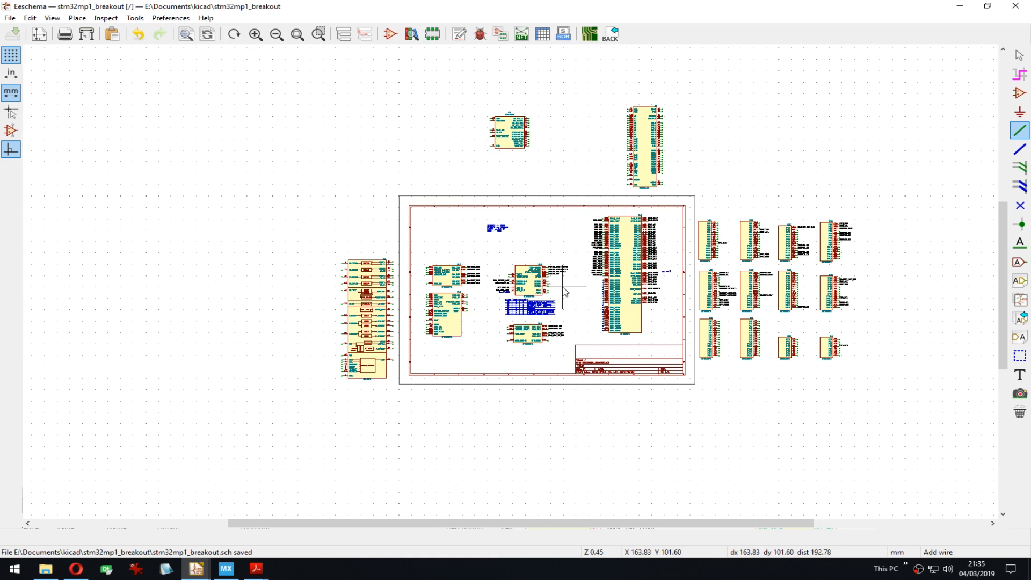
pyautogui.scroll(5, 565, 292)
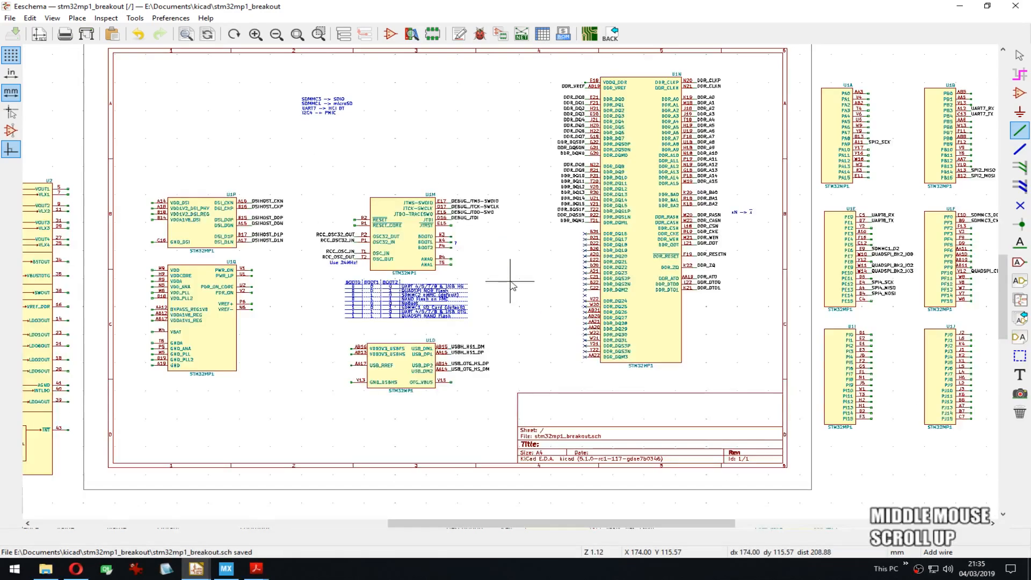
pyautogui.scroll(-2, 513, 286)
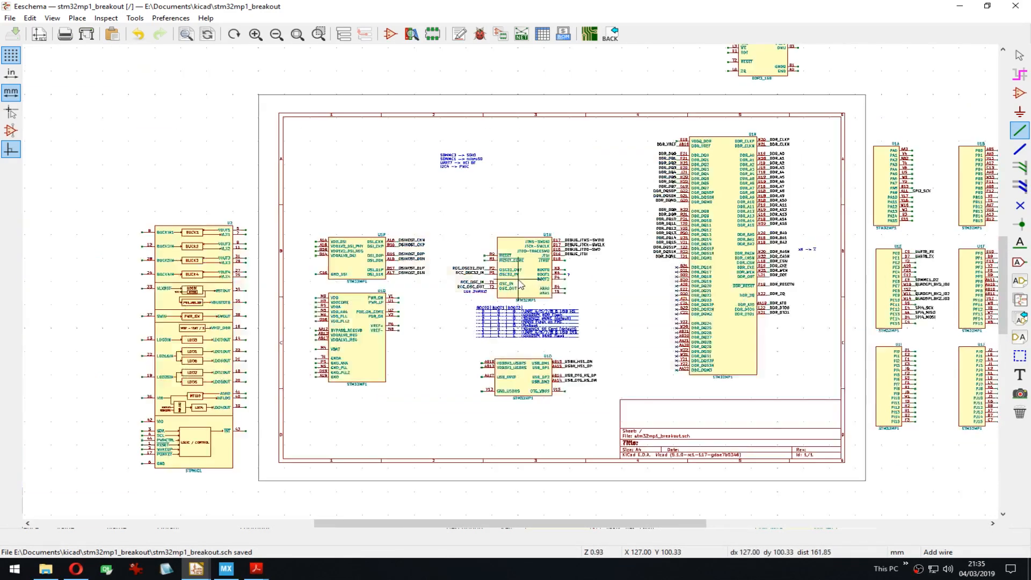
pyautogui.scroll(-2, 519, 285)
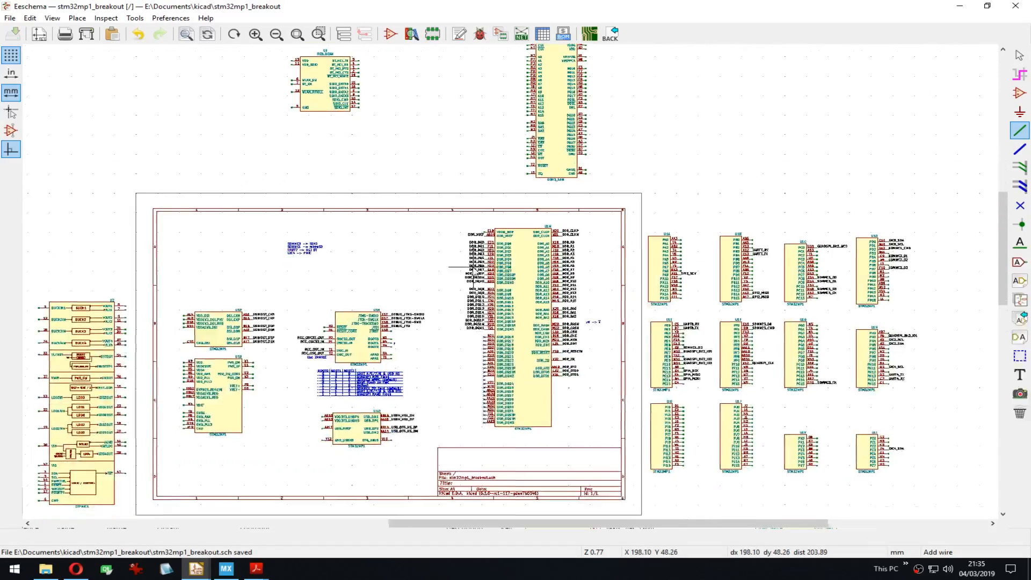
pyautogui.scroll(-1, 474, 268)
pyautogui.moveTo(554, 287)
pyautogui.mouseDown(button='middle')
pyautogui.moveTo(542, 288)
pyautogui.moveTo(558, 272)
pyautogui.mouseUp(button='middle')
pyautogui.hotkey('ctrl', 's')
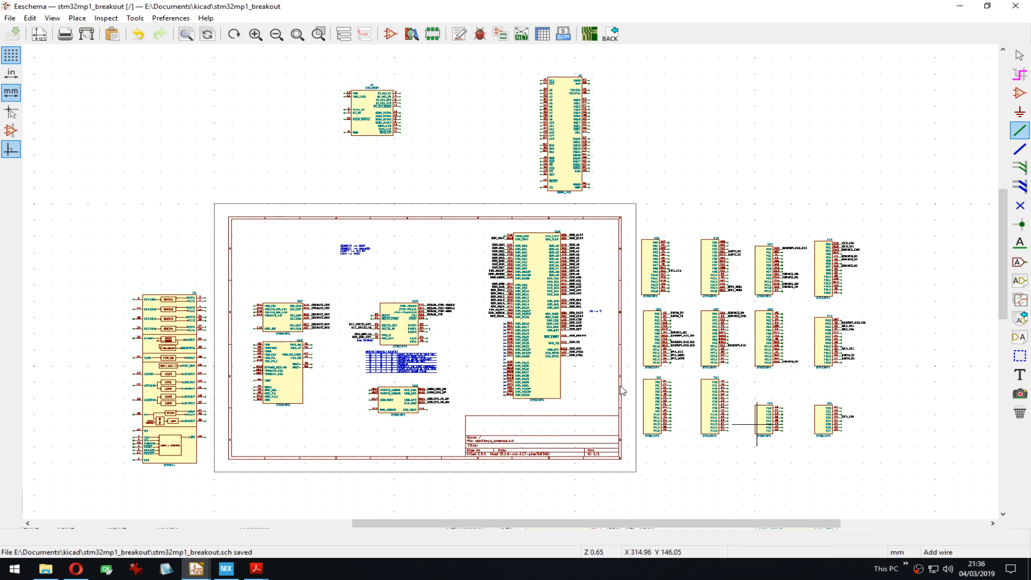
pyautogui.click(798, 575)
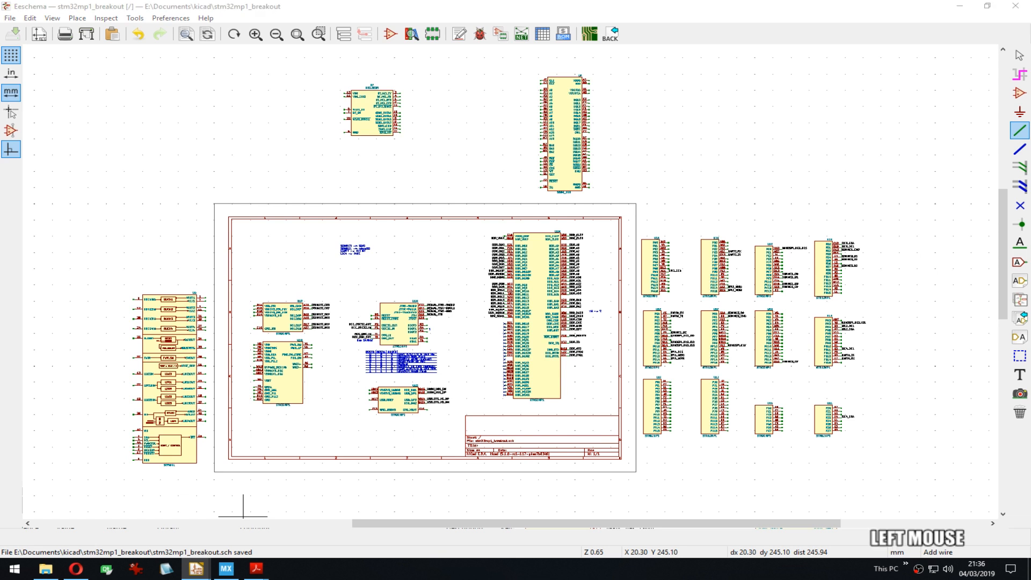